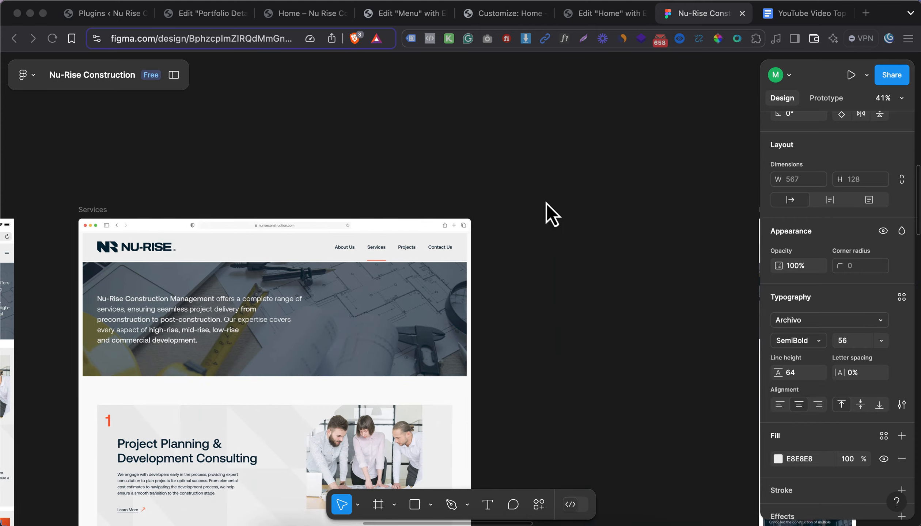
Add the Business Web Hosting plan to the cart and pick its billing period
{"action": "scroll", "coordinate": [488, 215], "scroll_direction": "down", "scroll_amount": 20}
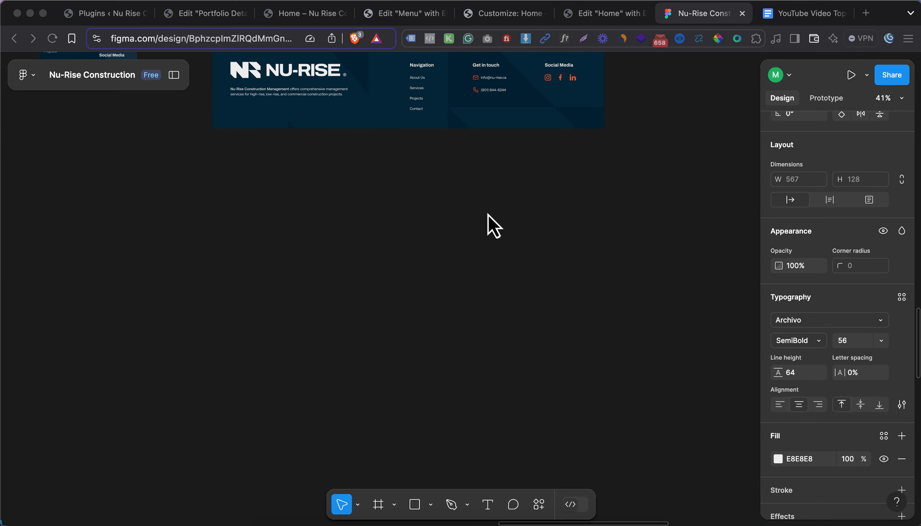
{"action": "scroll", "coordinate": [485, 216], "scroll_direction": "down", "scroll_amount": 10}
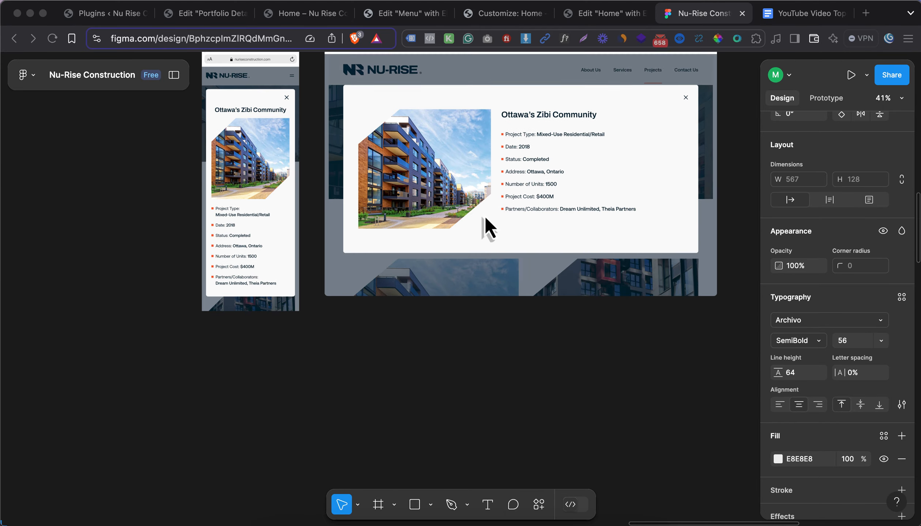
{"action": "scroll", "coordinate": [482, 217], "scroll_direction": "right", "scroll_amount": 20}
{"action": "scroll", "coordinate": [480, 218], "scroll_direction": "right", "scroll_amount": 10}
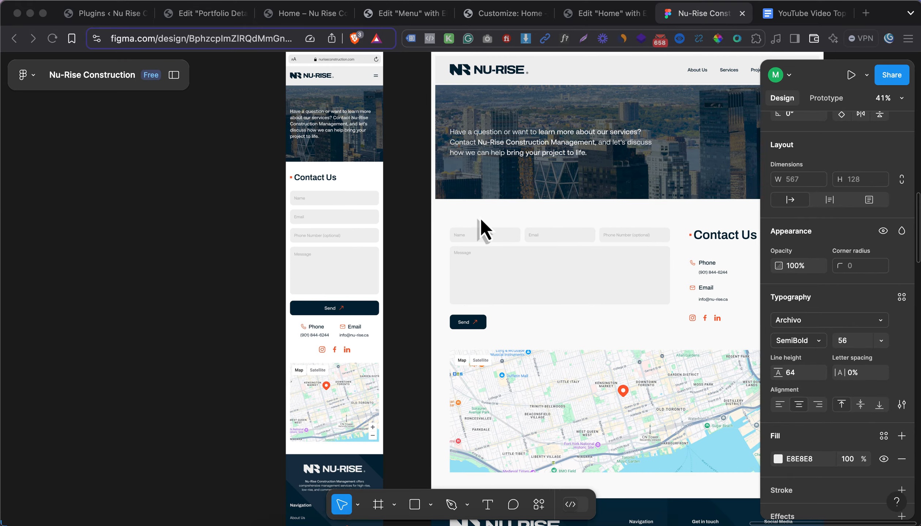
{"action": "scroll", "coordinate": [480, 218], "scroll_direction": "down", "scroll_amount": 10}
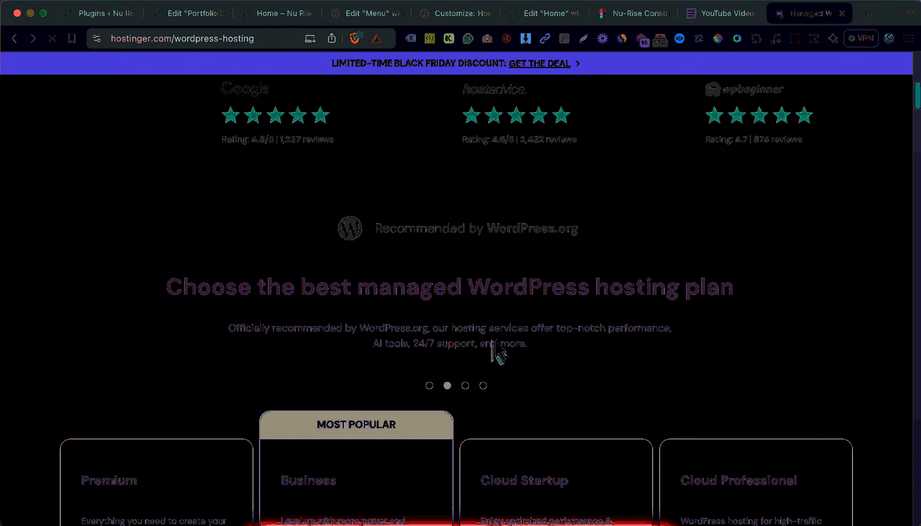
{"action": "scroll", "coordinate": [493, 354], "scroll_direction": "down", "scroll_amount": 10}
{"action": "left_click", "coordinate": [377, 287]}
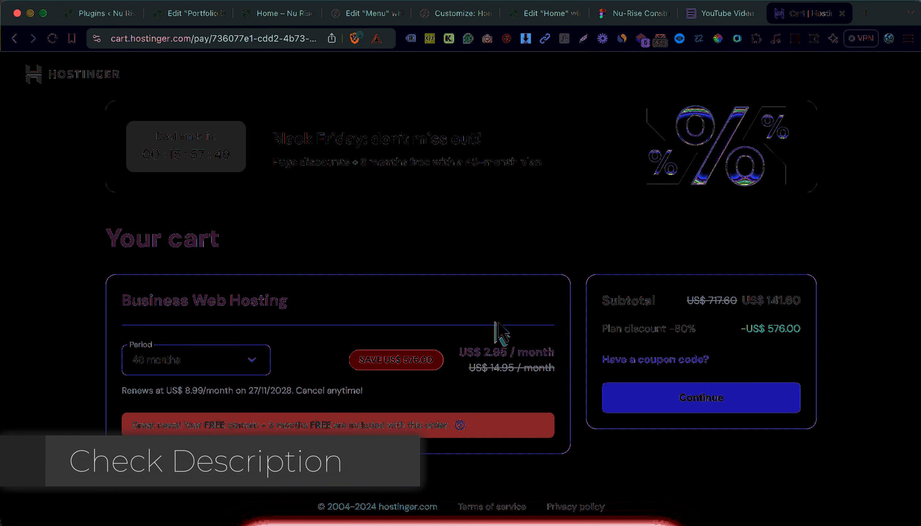
{"action": "left_click", "coordinate": [232, 354]}
{"action": "left_click", "coordinate": [219, 470]}
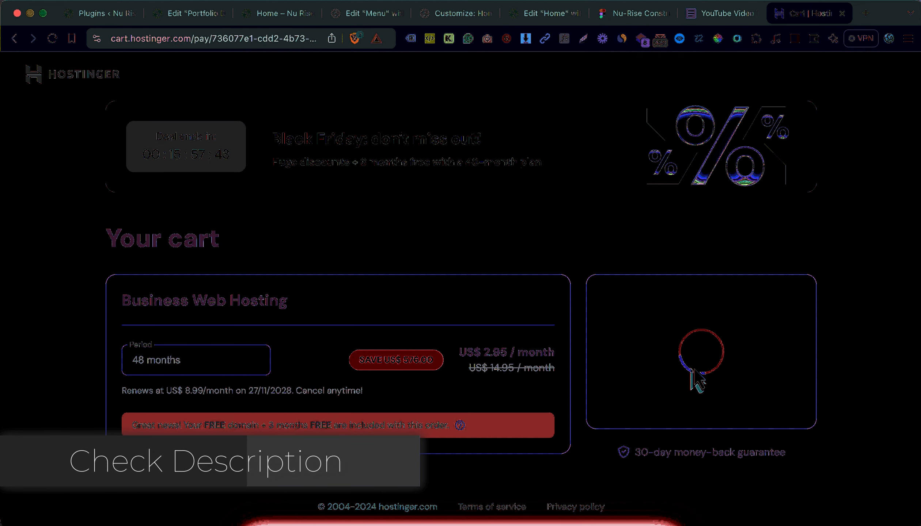
Apply the coupon code HOSTINGPROMO to the order
{"action": "left_click", "coordinate": [672, 360]}
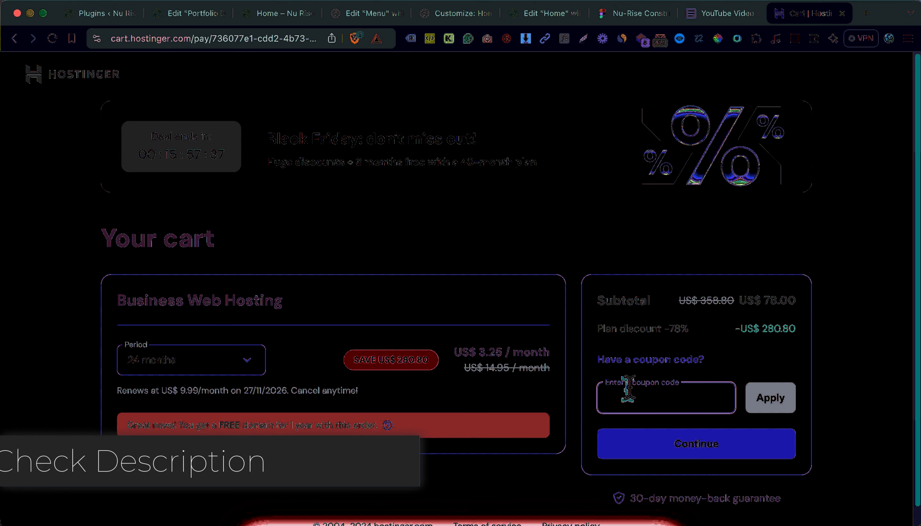
{"action": "type", "text": "HOSTINGPROMO"}
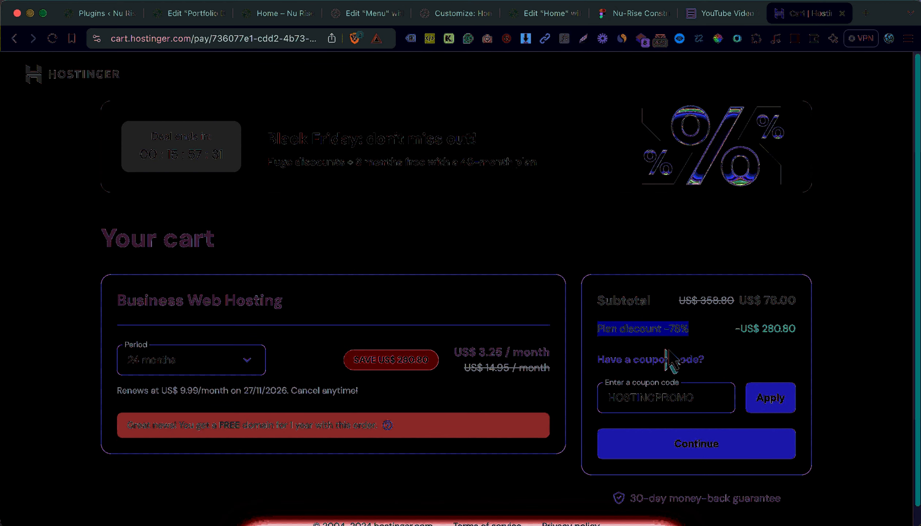
{"action": "key", "text": "Return"}
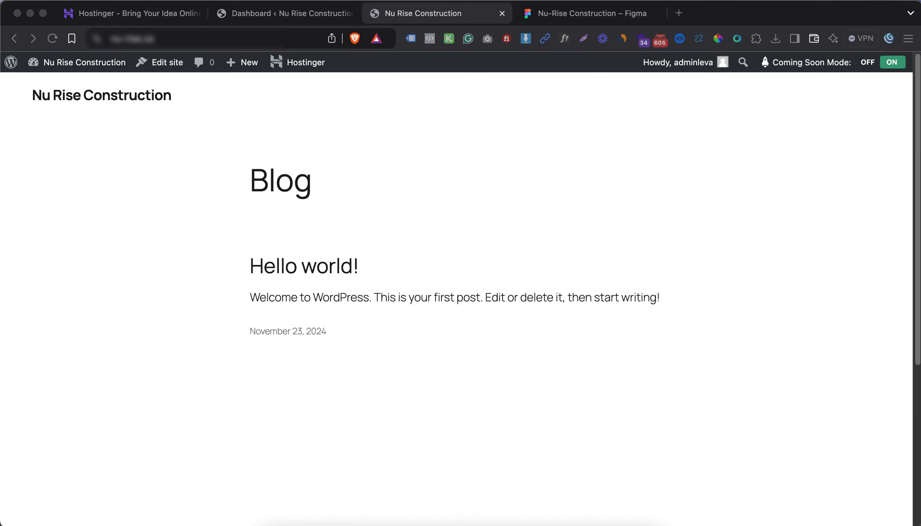
{"action": "left_click", "coordinate": [581, 14]}
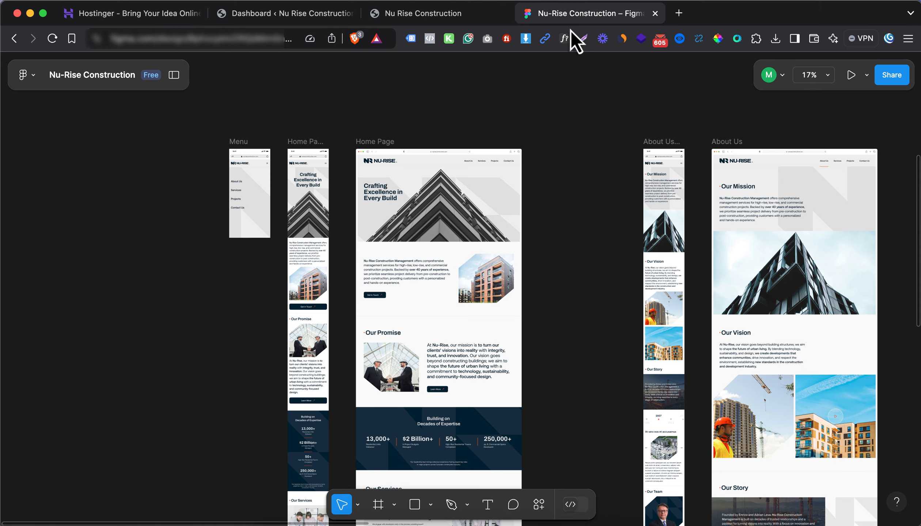
{"action": "scroll", "coordinate": [434, 199], "scroll_direction": "down", "scroll_amount": 2}
{"action": "scroll", "coordinate": [439, 216], "scroll_direction": "down", "scroll_amount": 4}
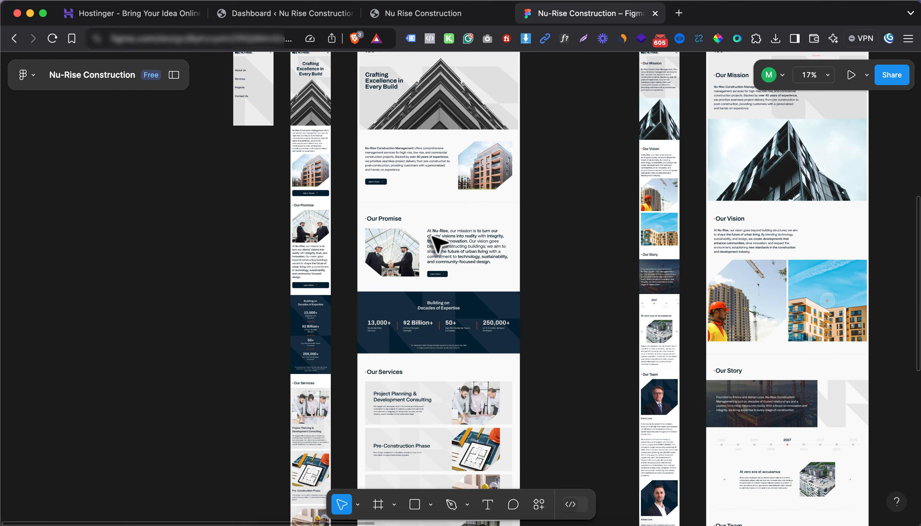
{"action": "scroll", "coordinate": [437, 242], "scroll_direction": "right", "scroll_amount": 8}
{"action": "scroll", "coordinate": [437, 244], "scroll_direction": "down", "scroll_amount": 3}
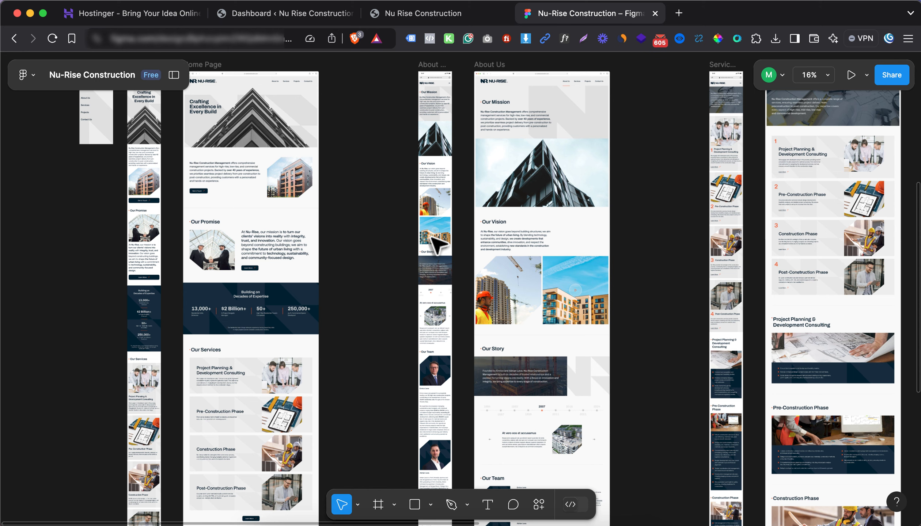
{"action": "scroll", "coordinate": [406, 248], "scroll_direction": "down", "scroll_amount": 3}
{"action": "scroll", "coordinate": [404, 245], "scroll_direction": "down", "scroll_amount": 3}
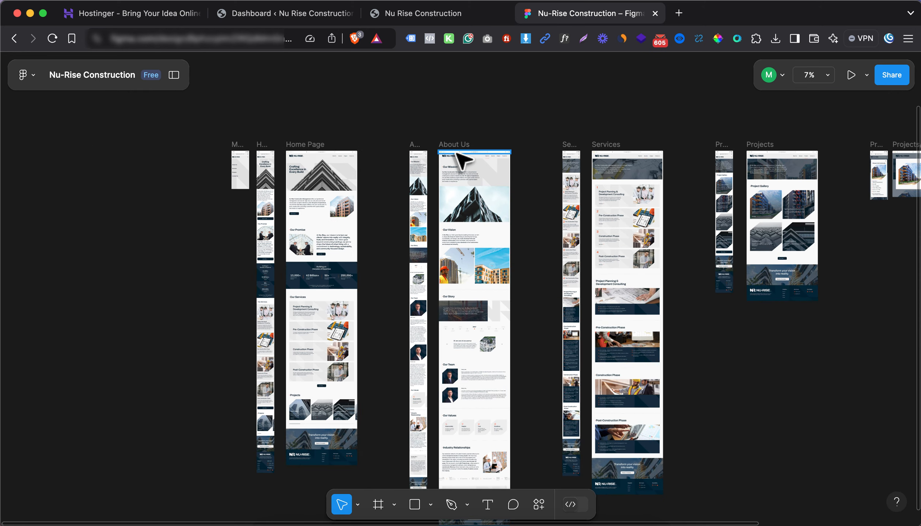
{"action": "scroll", "coordinate": [461, 158], "scroll_direction": "right", "scroll_amount": 8}
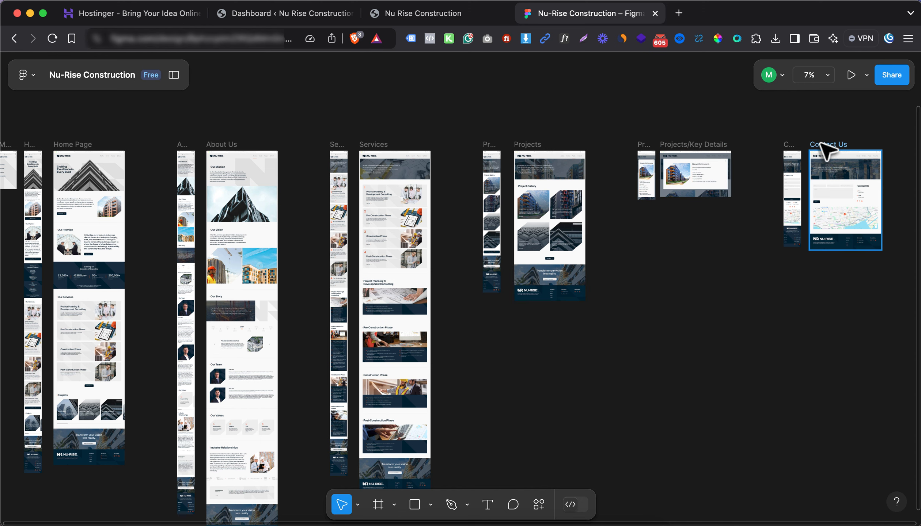
{"action": "scroll", "coordinate": [461, 187], "scroll_direction": "left", "scroll_amount": 13}
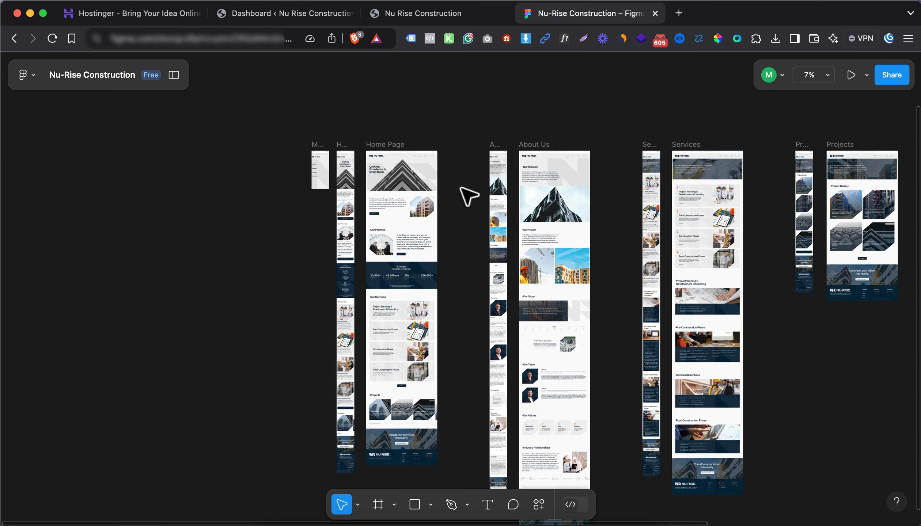
{"action": "scroll", "coordinate": [424, 166], "scroll_direction": "up", "scroll_amount": 10}
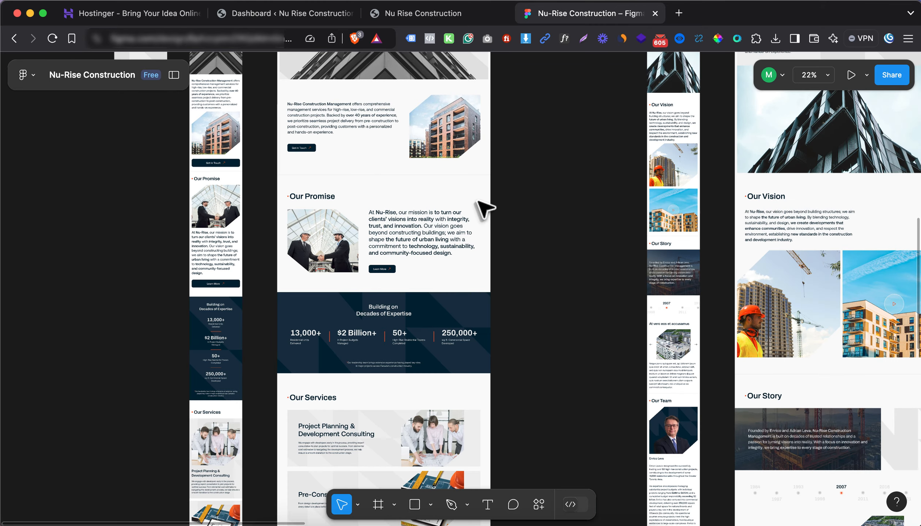
{"action": "scroll", "coordinate": [461, 204], "scroll_direction": "down", "scroll_amount": 2}
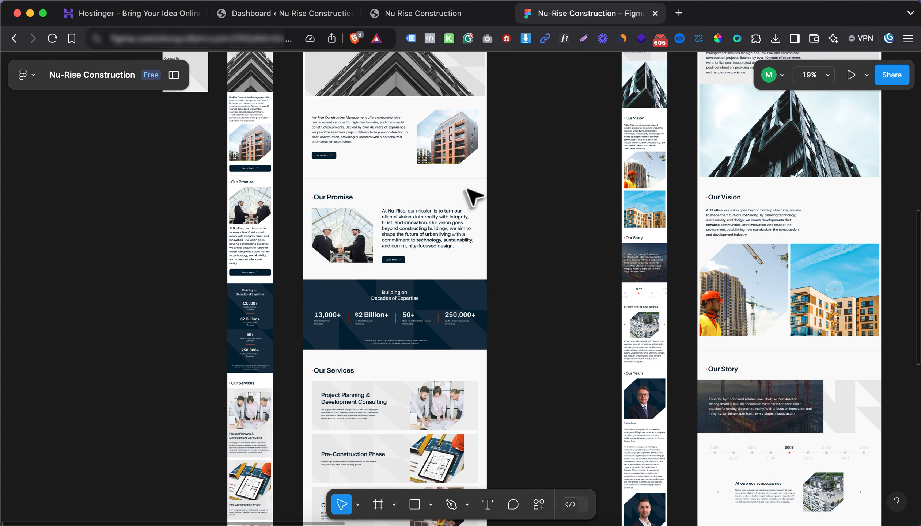
{"action": "left_click", "coordinate": [419, 15]}
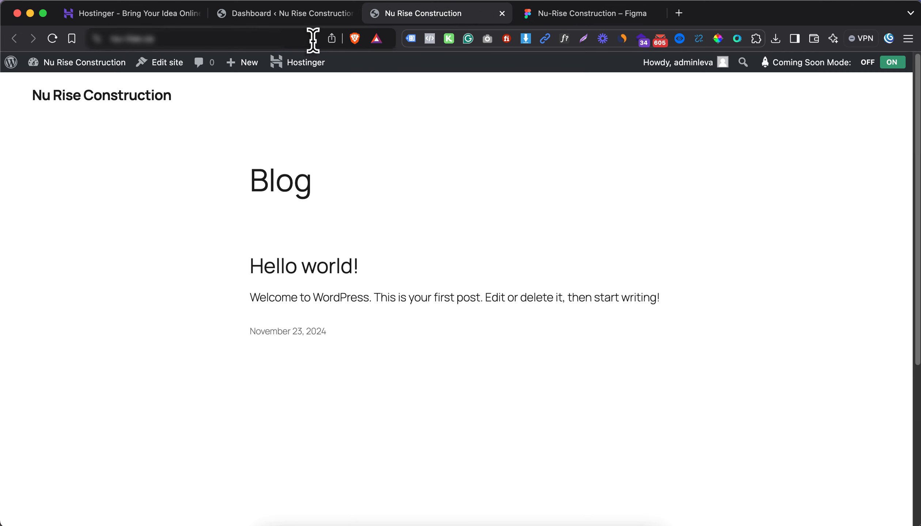
From Appearance > Themes > Add New Theme, install and activate Hello Elementor
{"action": "left_click", "coordinate": [288, 14]}
{"action": "mouse_move", "coordinate": [85, 276]}
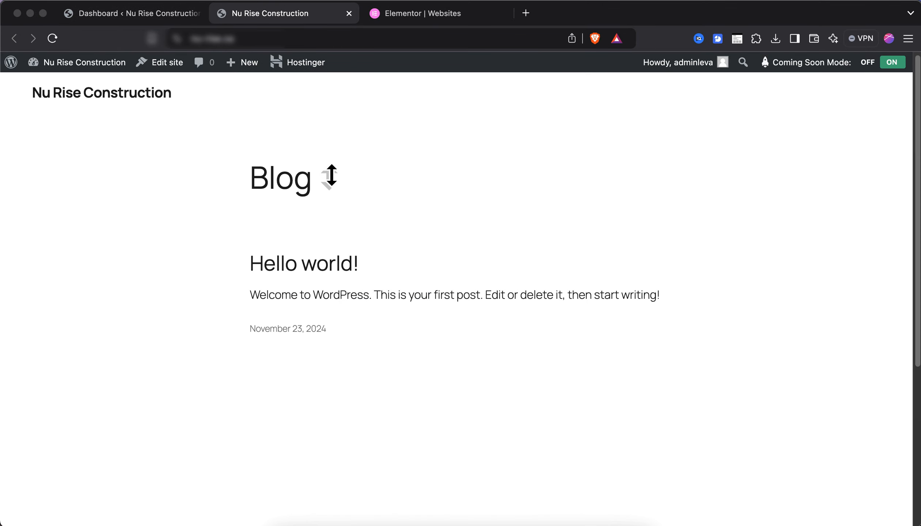
{"action": "left_click", "coordinate": [154, 16]}
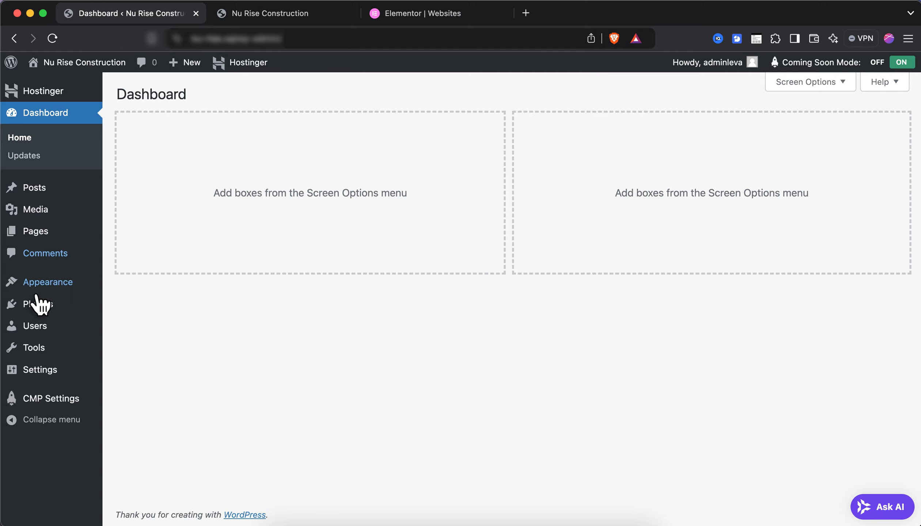
{"action": "mouse_move", "coordinate": [70, 282]}
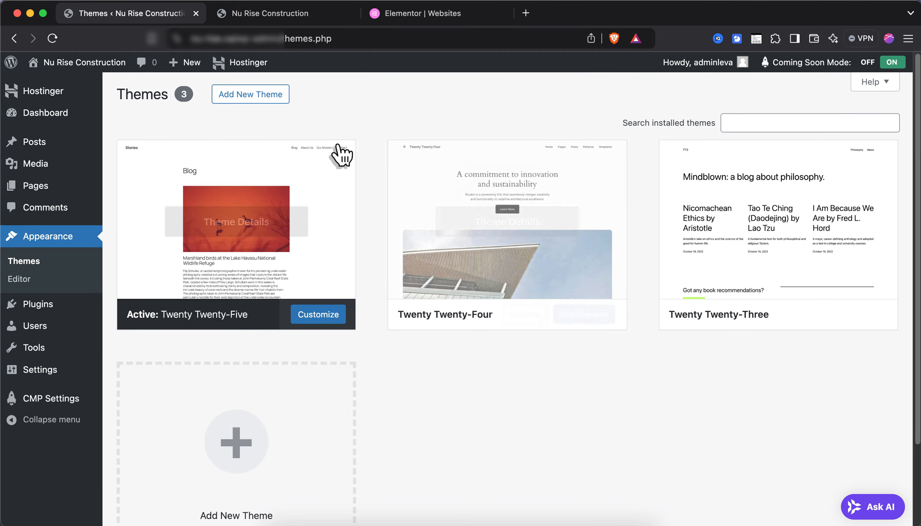
{"action": "left_click", "coordinate": [263, 98]}
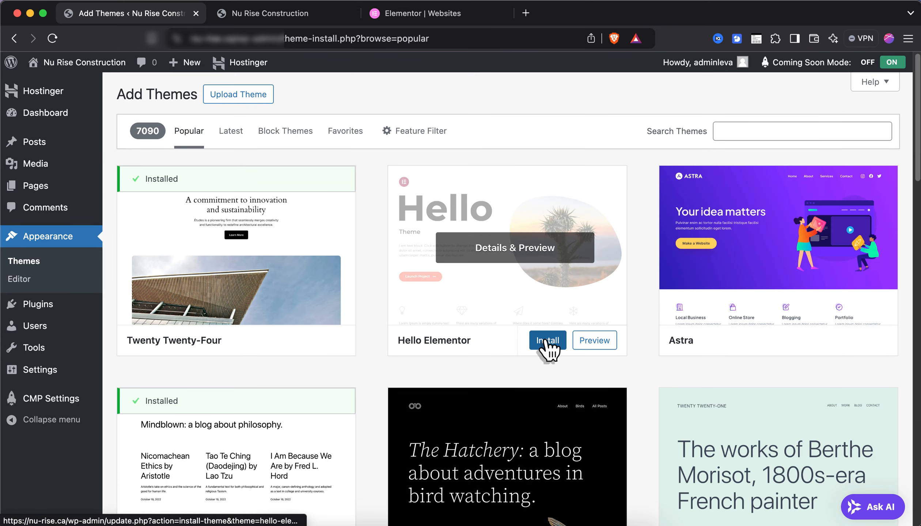
{"action": "left_click", "coordinate": [547, 340]}
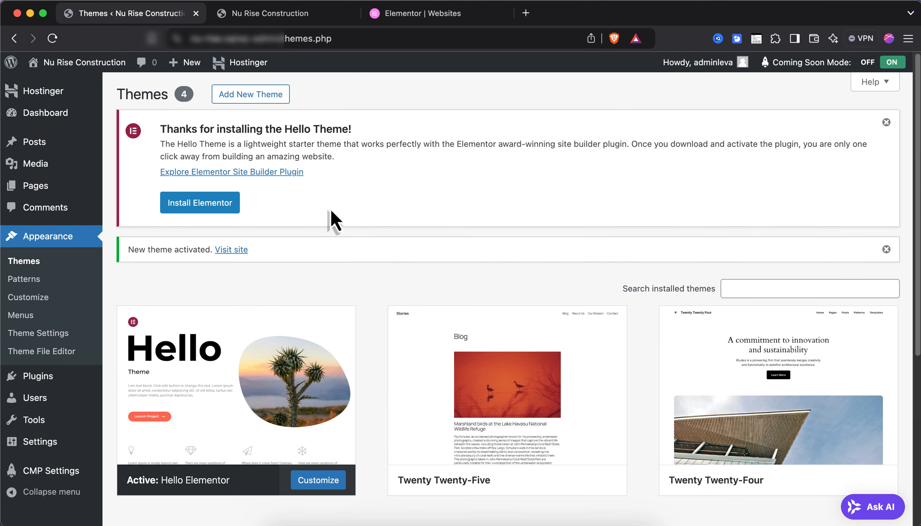
Install and activate the free Elementor plugin
{"action": "left_click", "coordinate": [214, 213]}
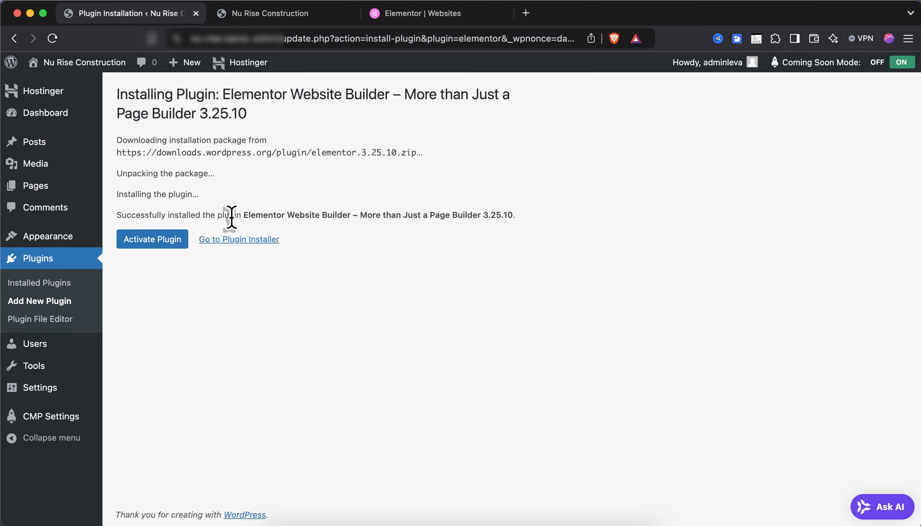
{"action": "left_click", "coordinate": [149, 246]}
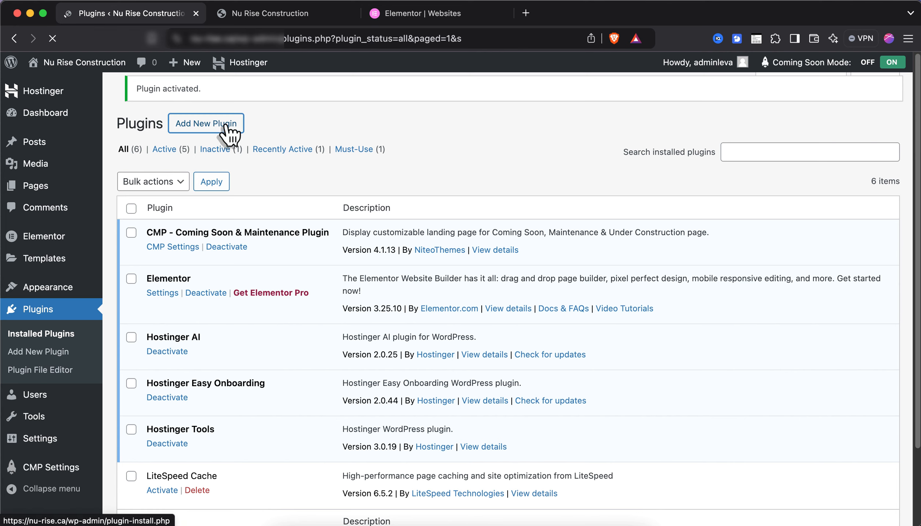
{"action": "left_click", "coordinate": [234, 128]}
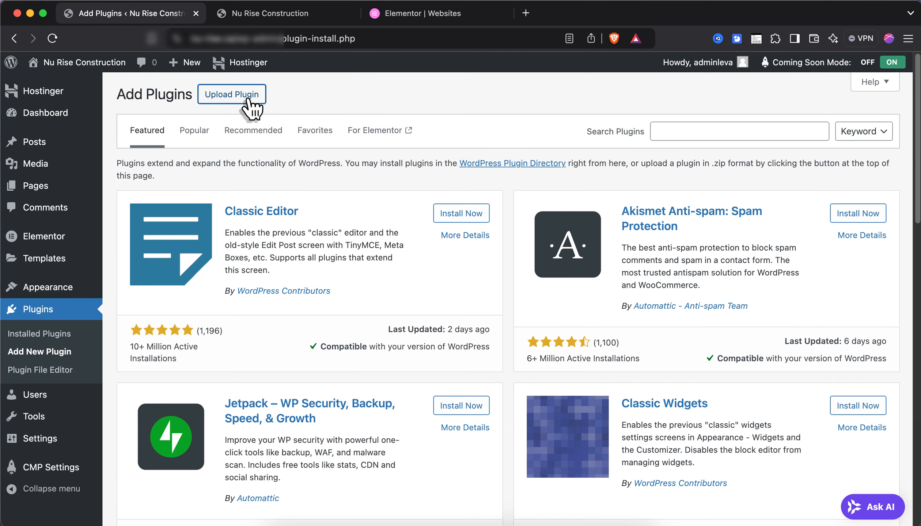
{"action": "left_click", "coordinate": [252, 108]}
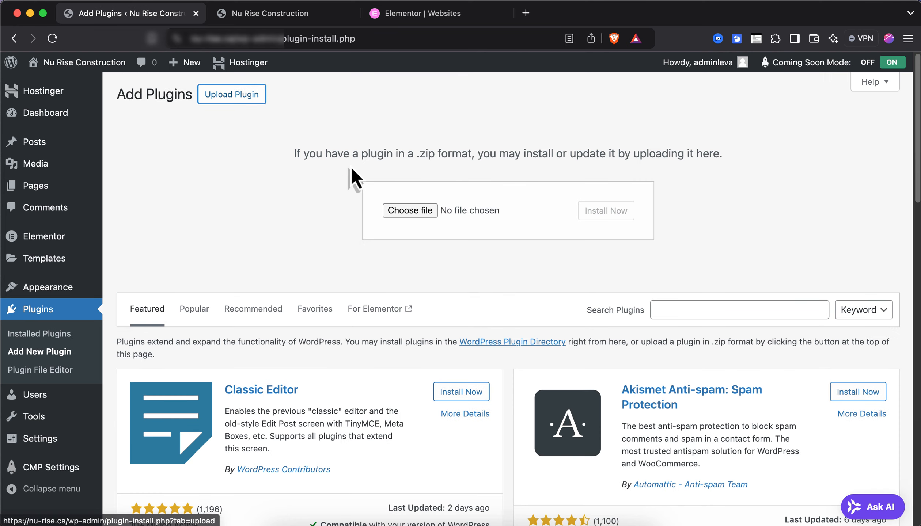
Upload elementor-pro-3.25.4.zip from Downloads, install it and activate Elementor Pro
{"action": "left_click", "coordinate": [453, 208]}
{"action": "left_click", "coordinate": [269, 153]}
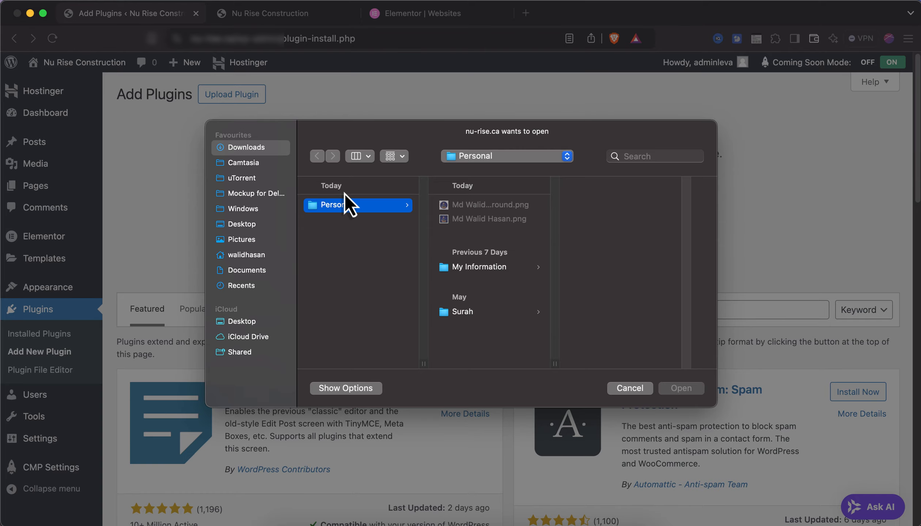
{"action": "left_click", "coordinate": [352, 204]}
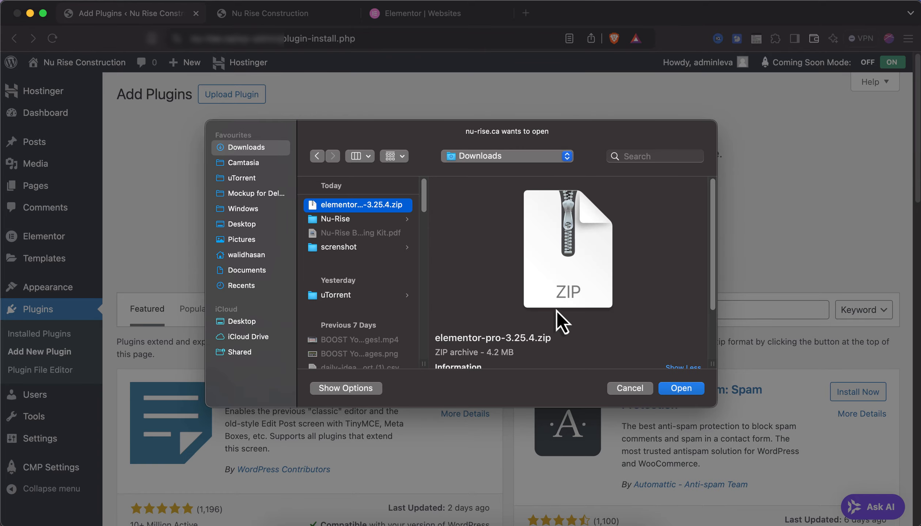
{"action": "left_click", "coordinate": [665, 390]}
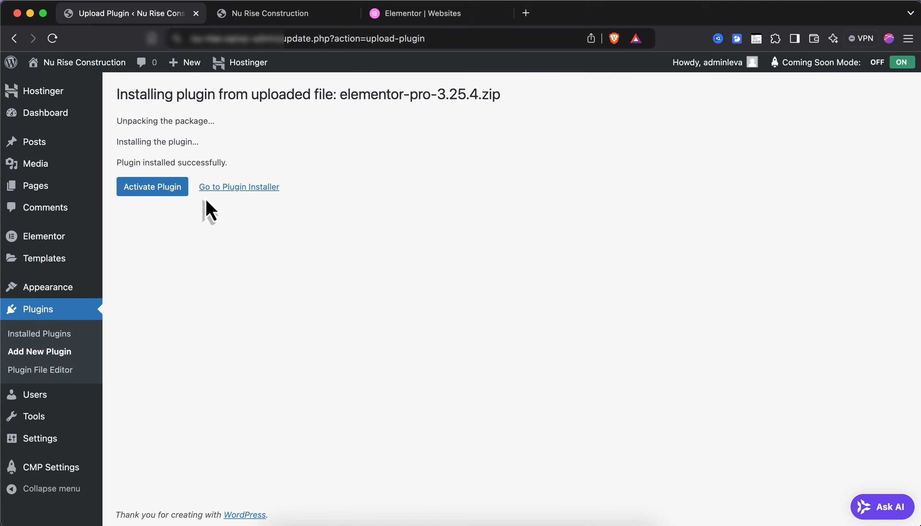
{"action": "left_click", "coordinate": [154, 192]}
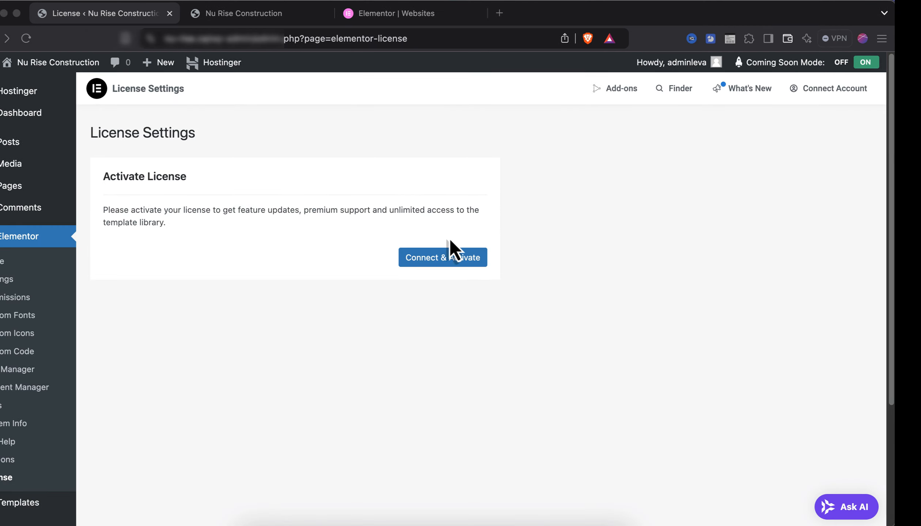
Connect and activate the Elementor Pro license so its status shows Active
{"action": "left_click", "coordinate": [449, 257]}
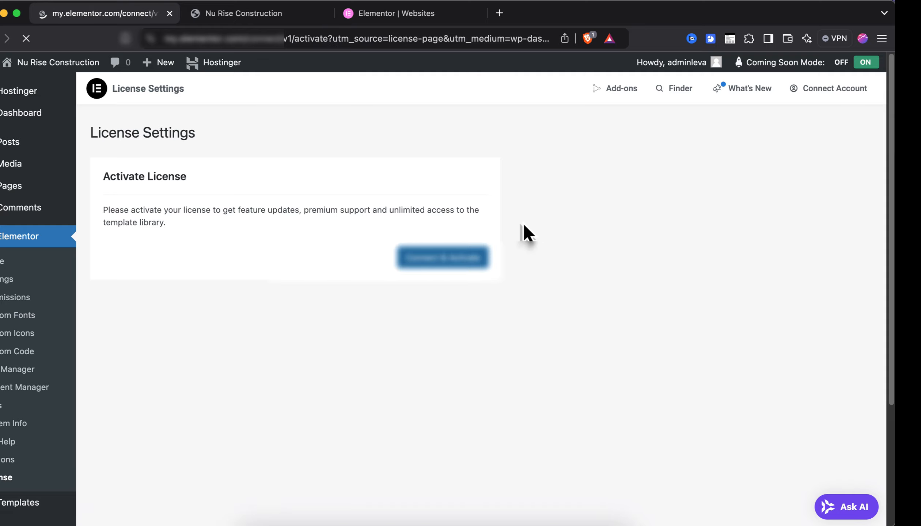
{"action": "scroll", "coordinate": [469, 296], "scroll_direction": "down", "scroll_amount": 3}
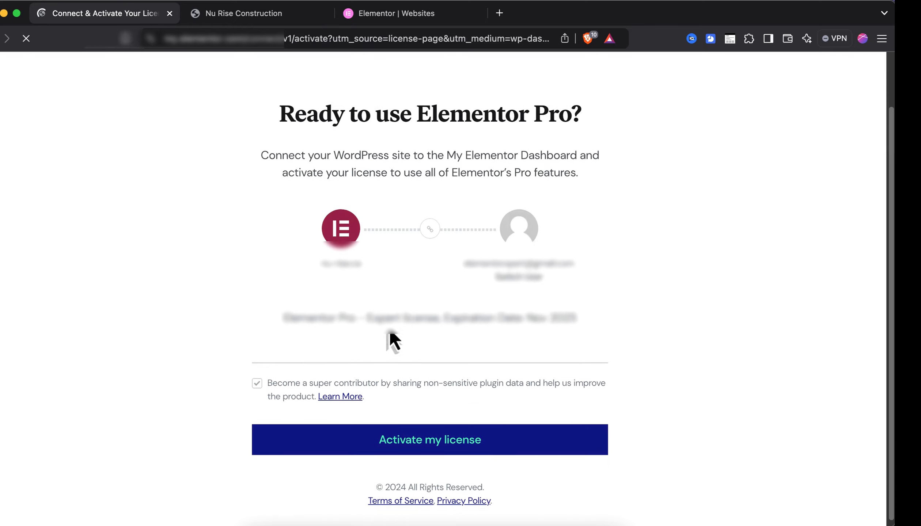
{"action": "left_click", "coordinate": [381, 431]}
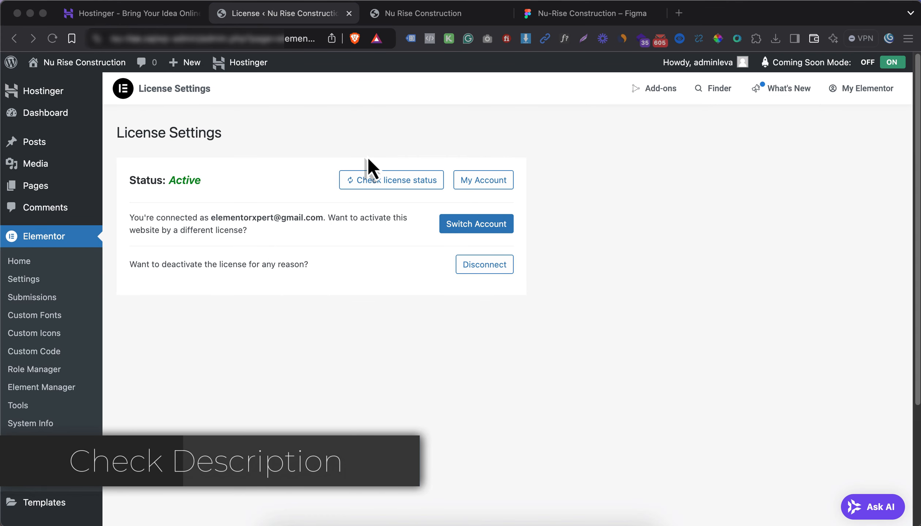
{"action": "left_click", "coordinate": [315, 147]}
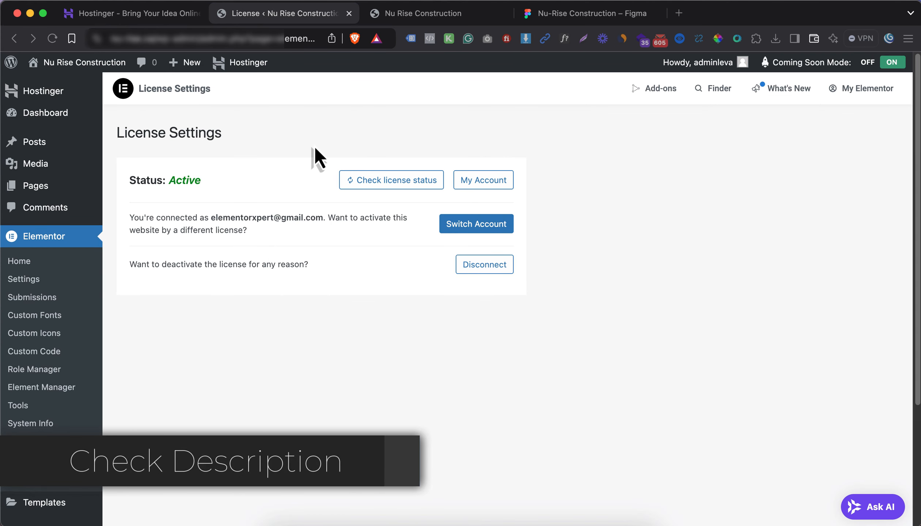
{"action": "left_click", "coordinate": [75, 190]}
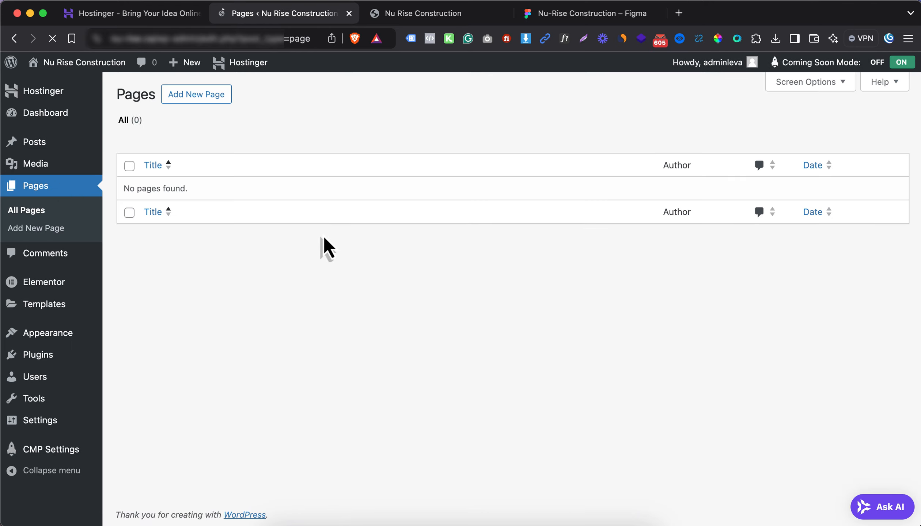
Create and publish a 'Home' page using the Elementor Full Width template
{"action": "left_click", "coordinate": [29, 230], "text": "super"}
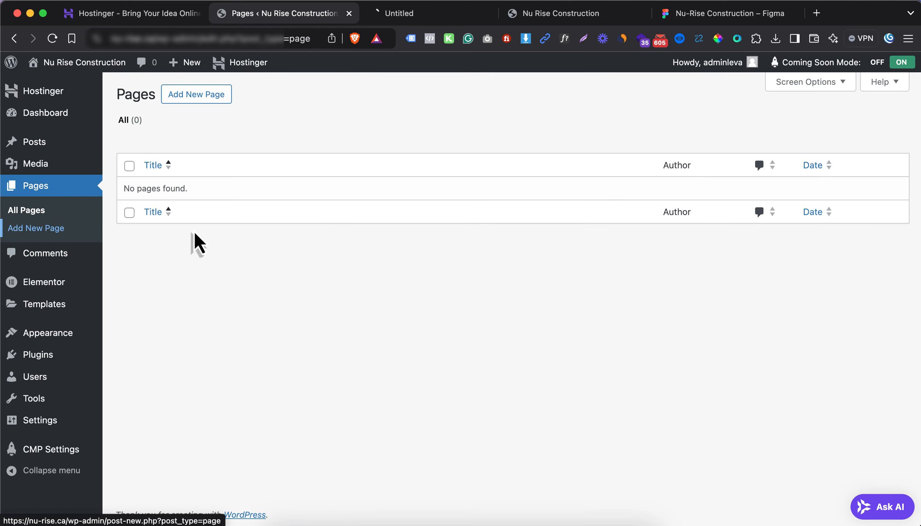
{"action": "left_click", "coordinate": [449, 14]}
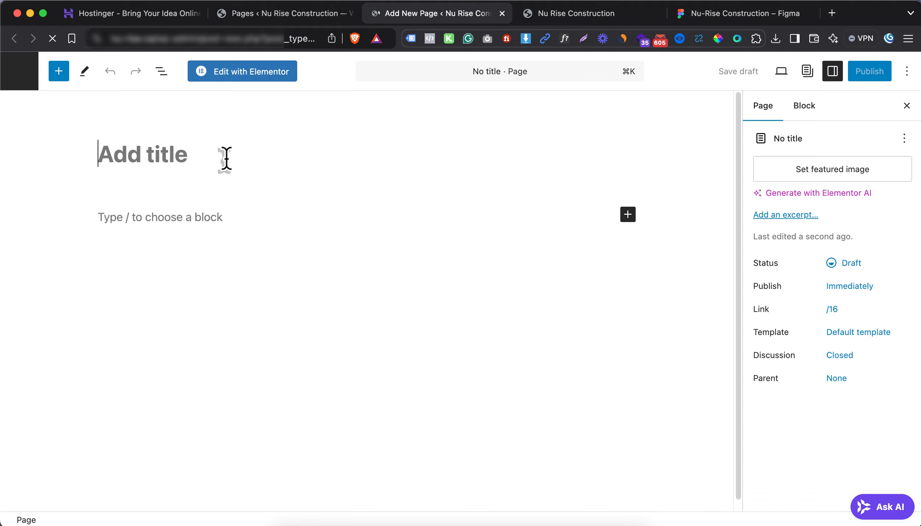
{"action": "type", "text": "Home"}
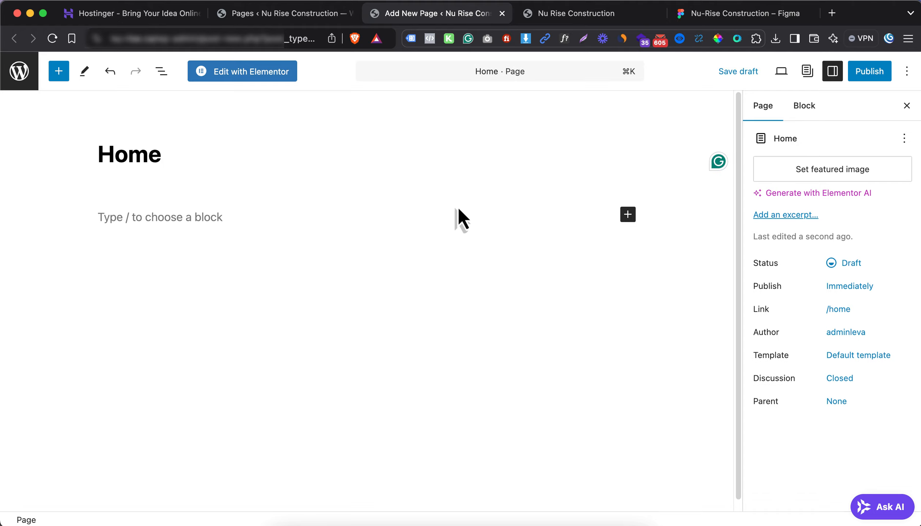
{"action": "left_click", "coordinate": [858, 356]}
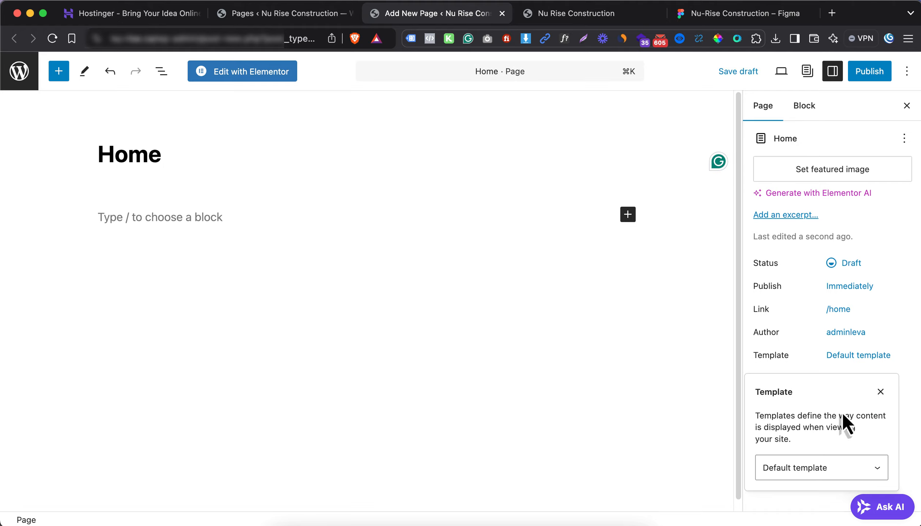
{"action": "left_click", "coordinate": [822, 475]}
{"action": "left_click", "coordinate": [800, 496]}
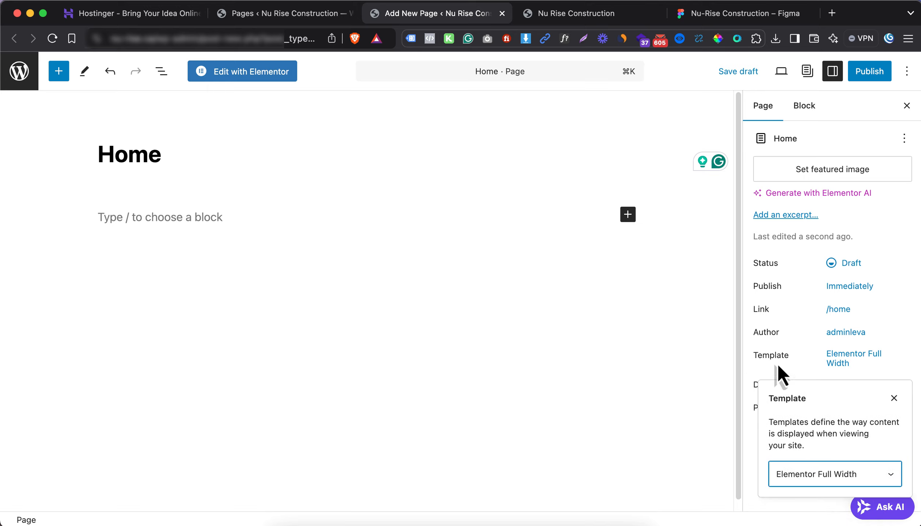
{"action": "left_click", "coordinate": [788, 287]}
{"action": "left_click", "coordinate": [872, 79]}
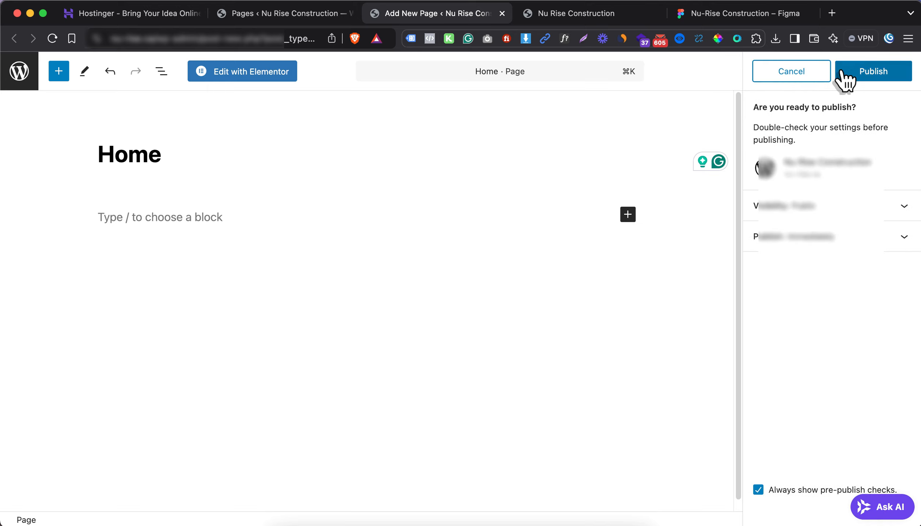
{"action": "left_click", "coordinate": [851, 73]}
{"action": "left_click", "coordinate": [289, 77]}
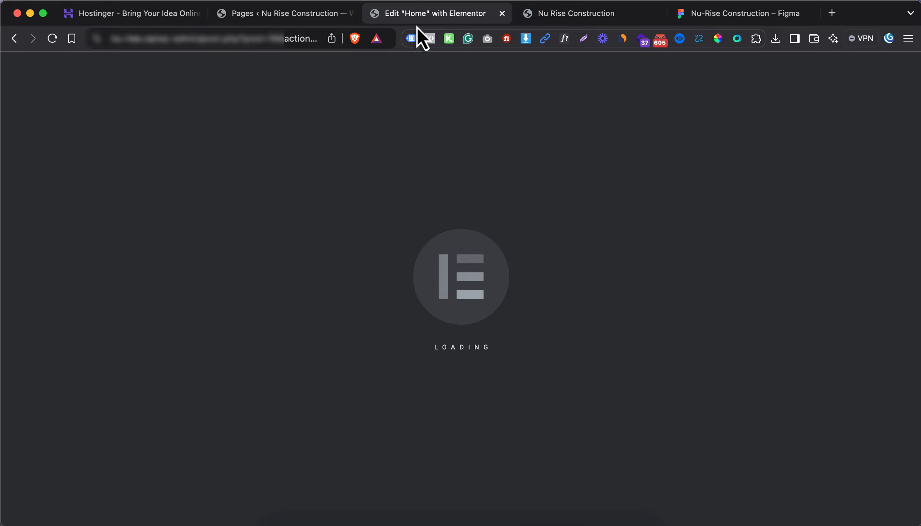
{"action": "key", "text": "super+w"}
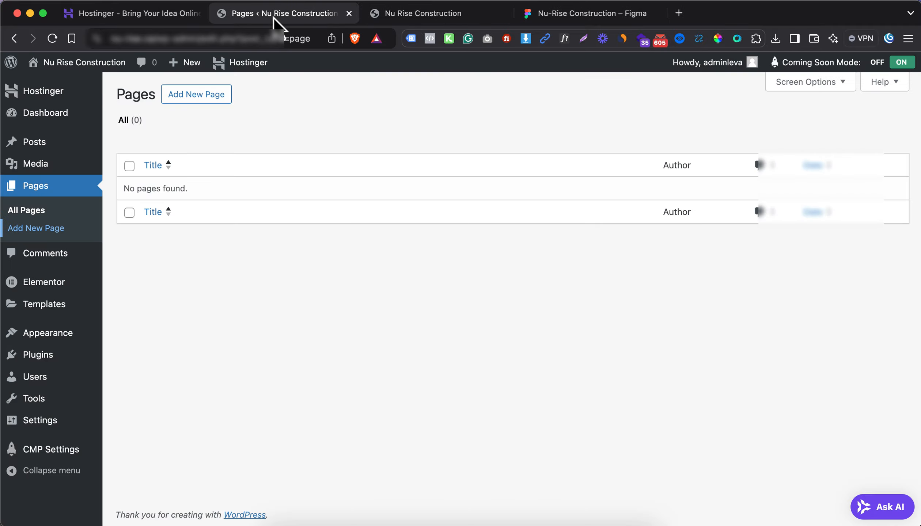
Create and publish an 'About Us' page with the Elementor Full Width template
{"action": "left_click", "coordinate": [29, 230], "text": "shift+super"}
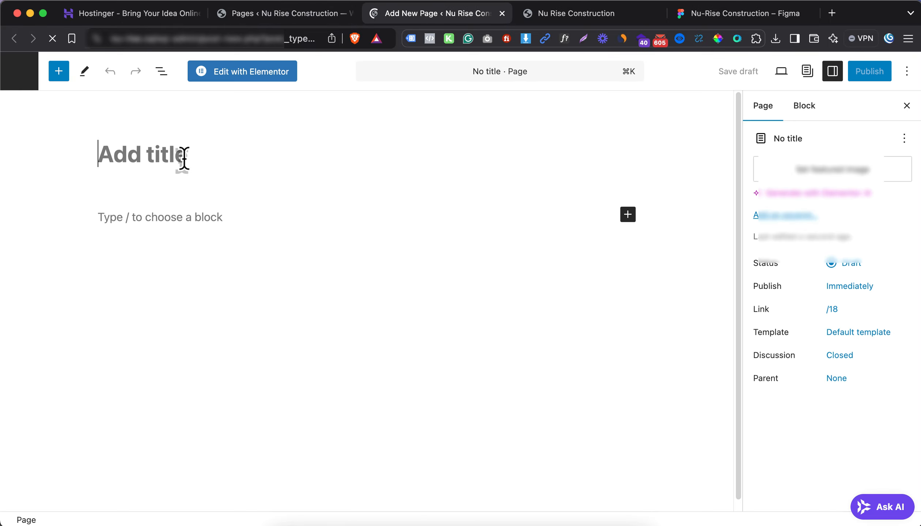
{"action": "left_click", "coordinate": [184, 158]}
{"action": "type", "text": "About Us"}
{"action": "left_click", "coordinate": [838, 354]}
{"action": "left_click", "coordinate": [810, 469]}
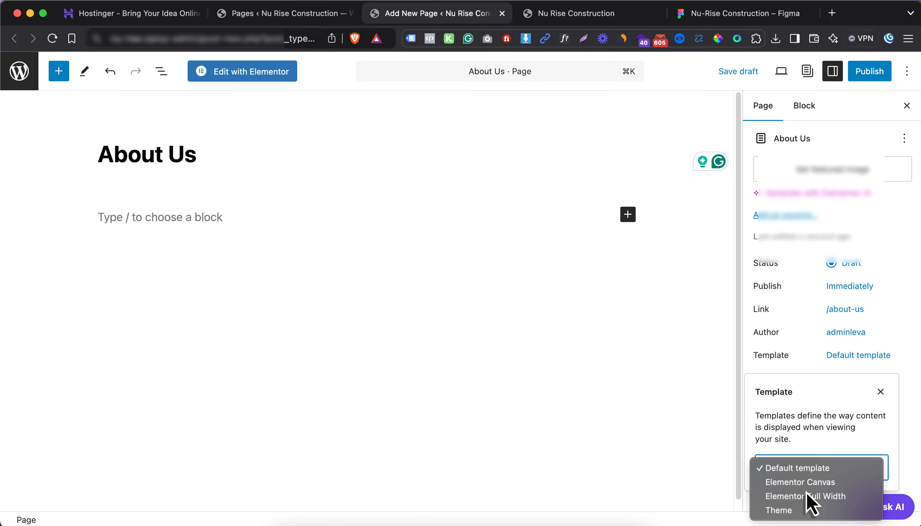
{"action": "left_click", "coordinate": [807, 495]}
{"action": "left_click", "coordinate": [863, 73]}
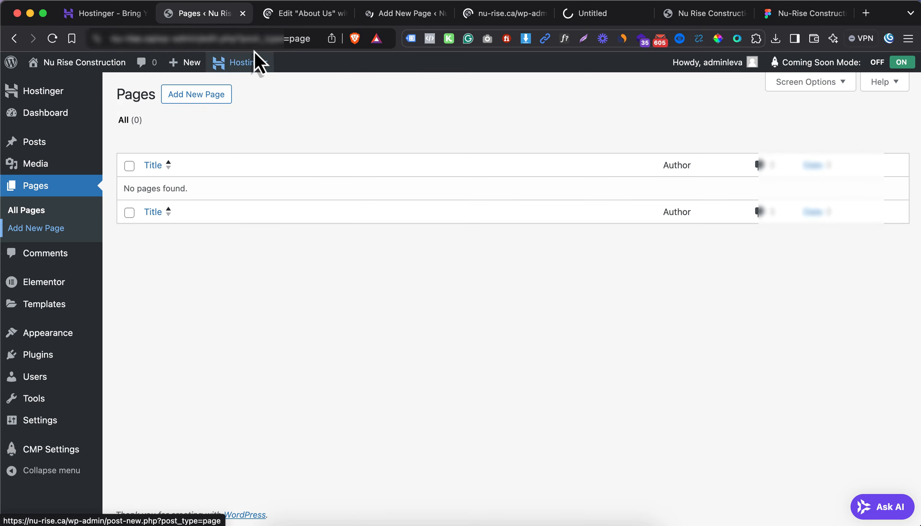
{"action": "left_click", "coordinate": [287, 14]}
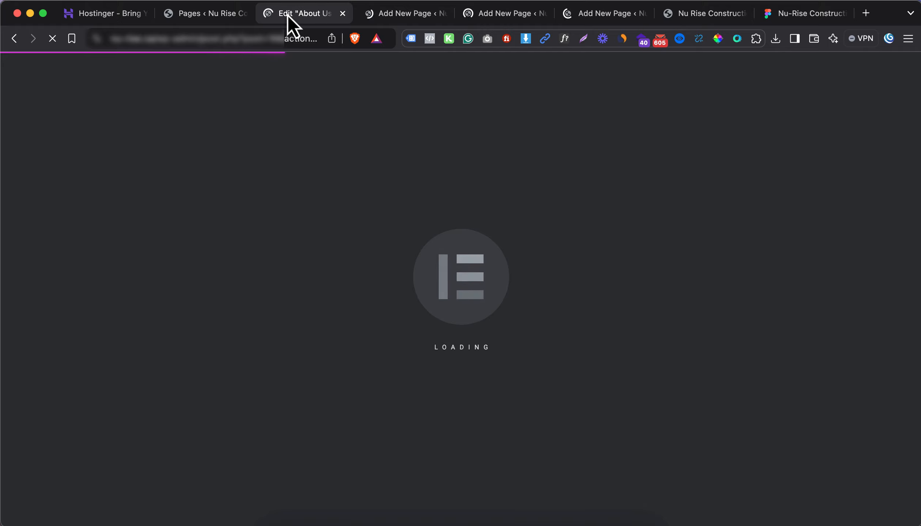
{"action": "key", "text": "super+w"}
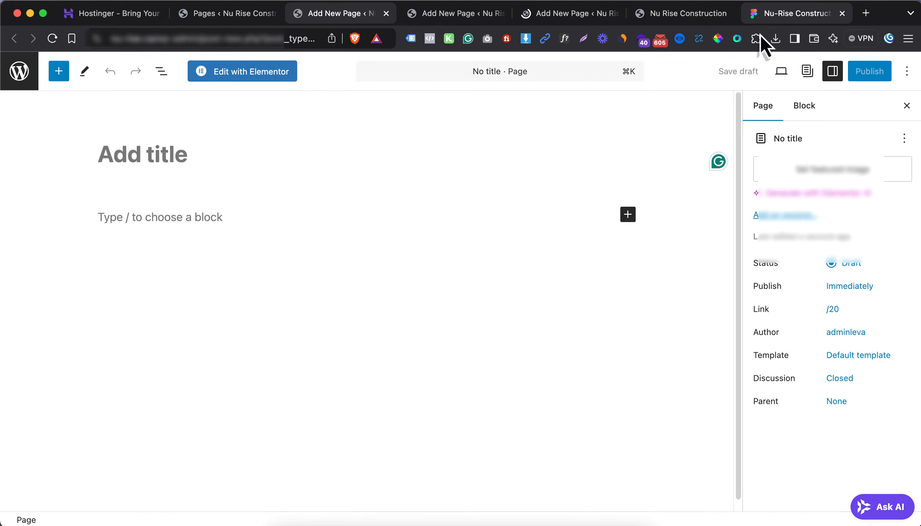
Create and publish a 'Services' page with the Elementor Full Width template
{"action": "left_click", "coordinate": [782, 13]}
{"action": "left_click", "coordinate": [330, 12]}
{"action": "type", "text": "Services"}
{"action": "left_click", "coordinate": [857, 356]}
{"action": "left_click", "coordinate": [809, 468]}
{"action": "left_click", "coordinate": [807, 495]}
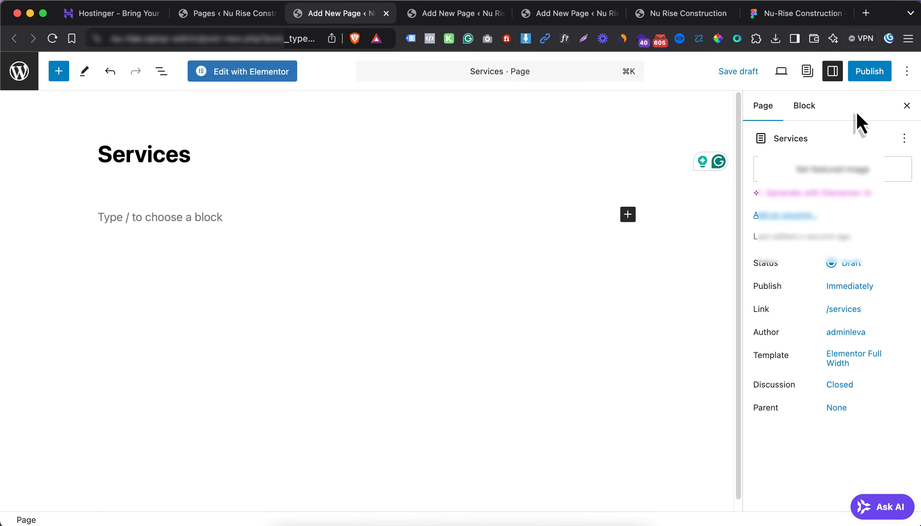
{"action": "left_click", "coordinate": [869, 72]}
{"action": "left_click", "coordinate": [869, 72]}
{"action": "left_click", "coordinate": [255, 71]}
{"action": "left_click", "coordinate": [444, 14]}
Create and publish a 'Projects' page with the Elementor Full Width template
{"action": "left_click", "coordinate": [773, 15]}
{"action": "scroll", "coordinate": [578, 161], "scroll_direction": "right", "scroll_amount": 10}
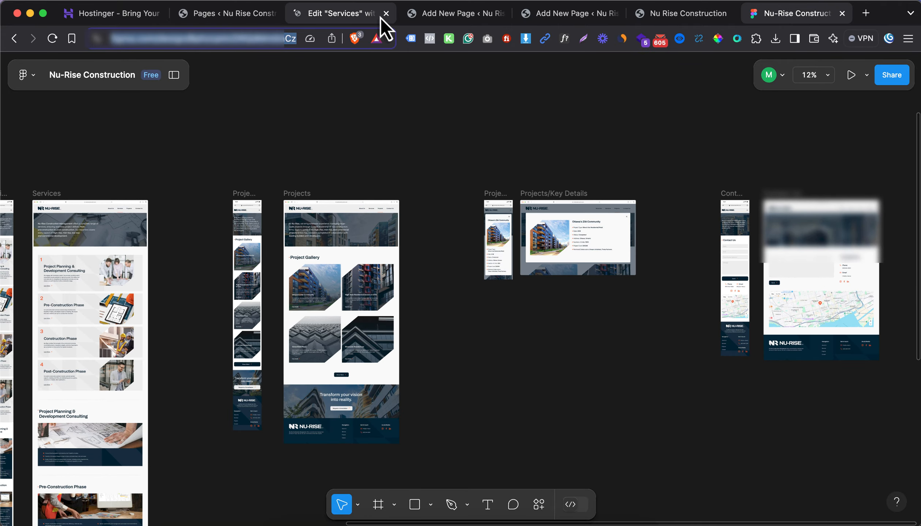
{"action": "left_click", "coordinate": [426, 15]}
{"action": "left_click", "coordinate": [188, 167]}
{"action": "type", "text": "Projects"}
{"action": "left_click", "coordinate": [856, 355]}
{"action": "left_click", "coordinate": [810, 468]}
{"action": "left_click", "coordinate": [810, 497]}
{"action": "left_click", "coordinate": [869, 72]}
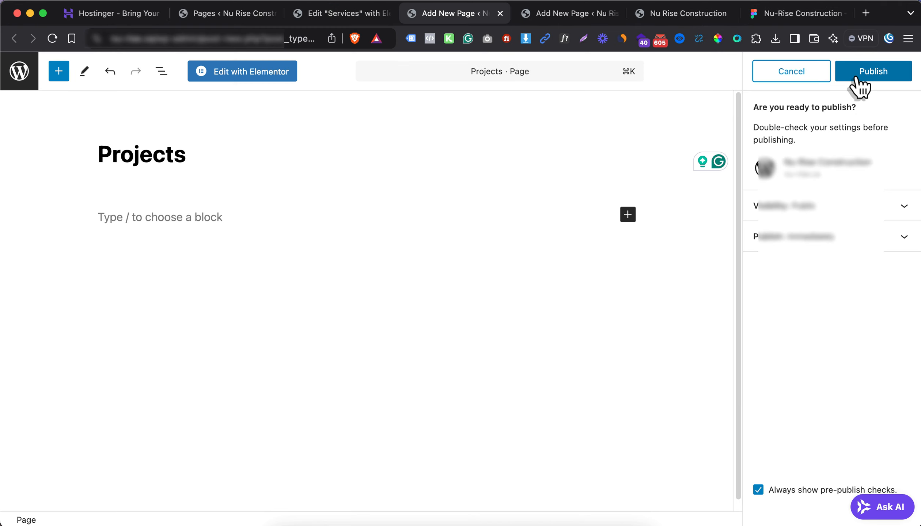
{"action": "left_click", "coordinate": [869, 72]}
{"action": "left_click", "coordinate": [242, 71]}
Create and publish a 'Contact Us' page in Elementor Full Width, then refresh the Pages list
{"action": "left_click", "coordinate": [543, 18]}
{"action": "left_click", "coordinate": [185, 142]}
{"action": "type", "text": "Contact Us"}
{"action": "left_click", "coordinate": [857, 355]}
{"action": "left_click", "coordinate": [809, 467]}
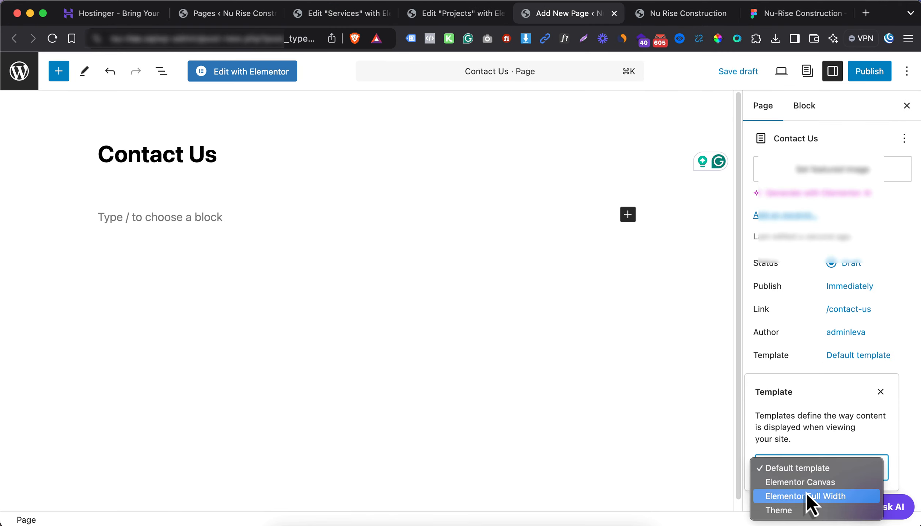
{"action": "left_click", "coordinate": [809, 497]}
{"action": "left_click", "coordinate": [869, 72]}
{"action": "left_click", "coordinate": [872, 72]}
{"action": "left_click", "coordinate": [243, 71]}
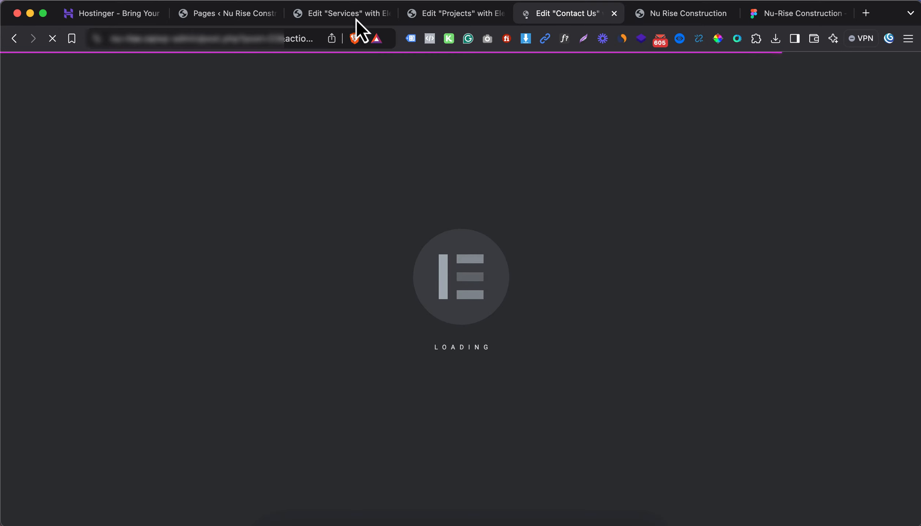
{"action": "left_click", "coordinate": [385, 13]}
{"action": "left_click", "coordinate": [385, 14]}
{"action": "left_click", "coordinate": [385, 13]}
{"action": "left_click", "coordinate": [261, 14]}
{"action": "key", "text": "super+r"}
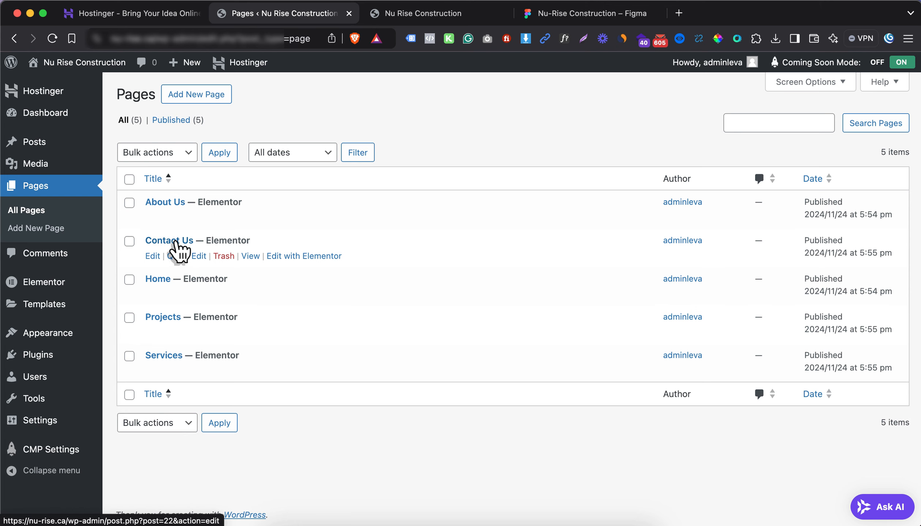
Create a menu named Primary Menu and add all five pages to it
{"action": "mouse_move", "coordinate": [90, 345]}
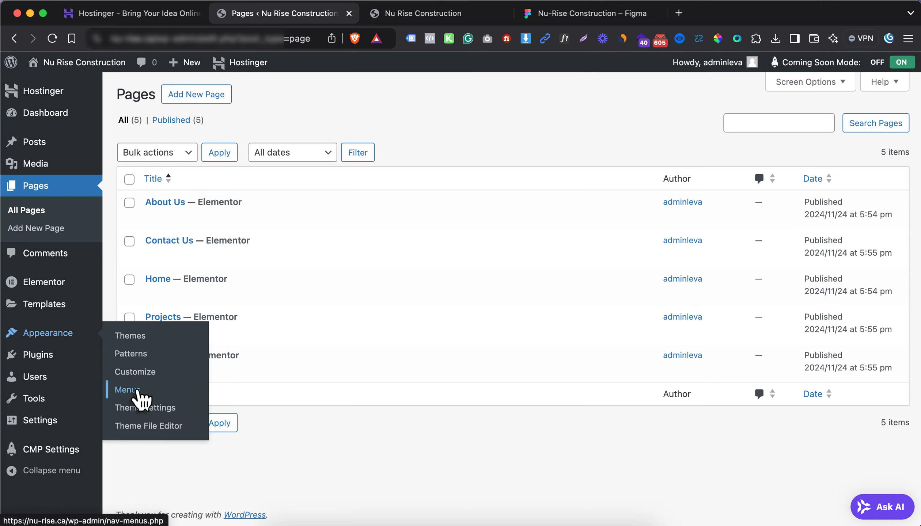
{"action": "left_click", "coordinate": [184, 390]}
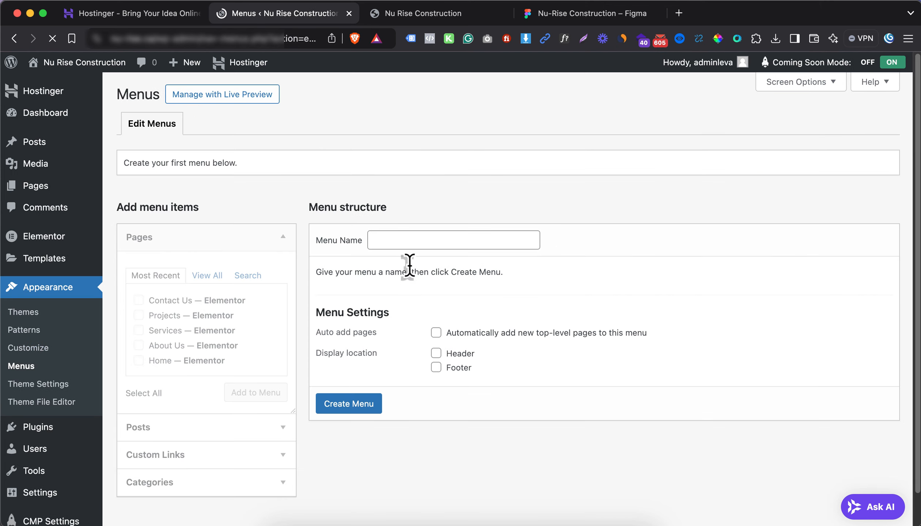
{"action": "left_click", "coordinate": [411, 242]}
{"action": "key", "text": "Down"}
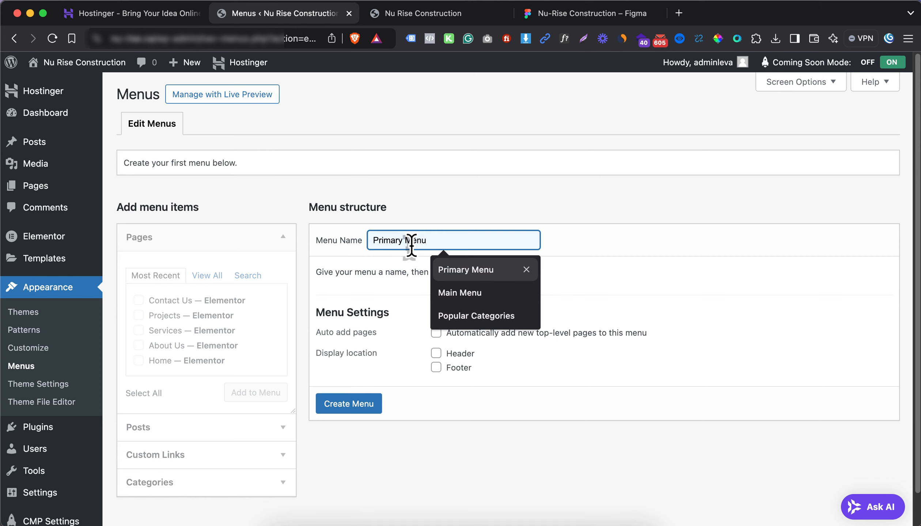
{"action": "key", "text": "Return"}
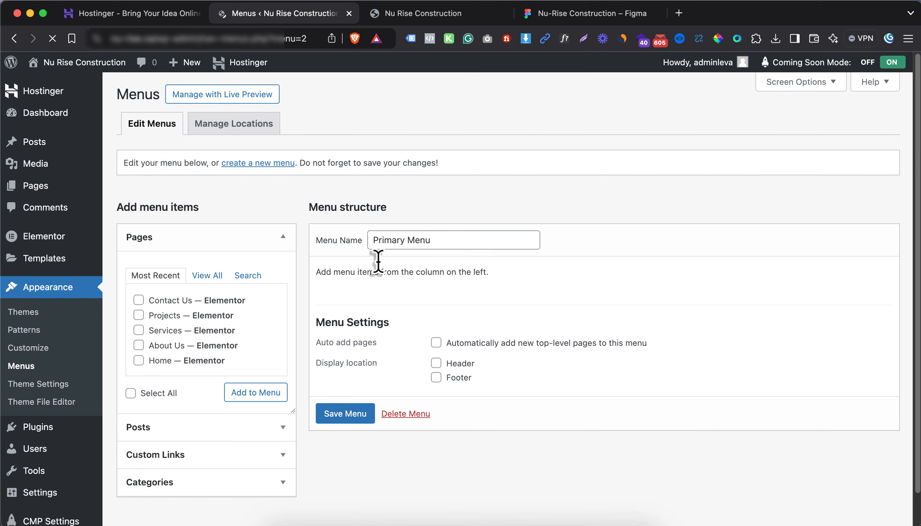
{"action": "left_click", "coordinate": [162, 398]}
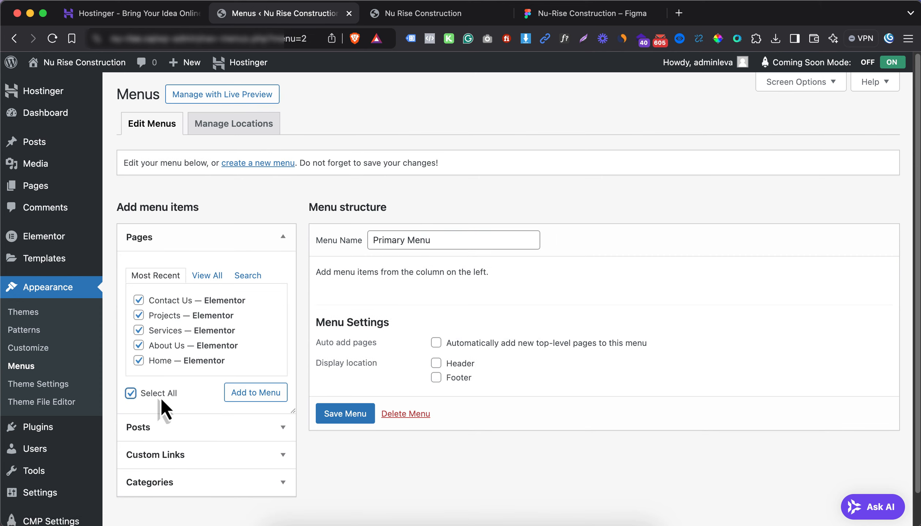
{"action": "left_click", "coordinate": [238, 393]}
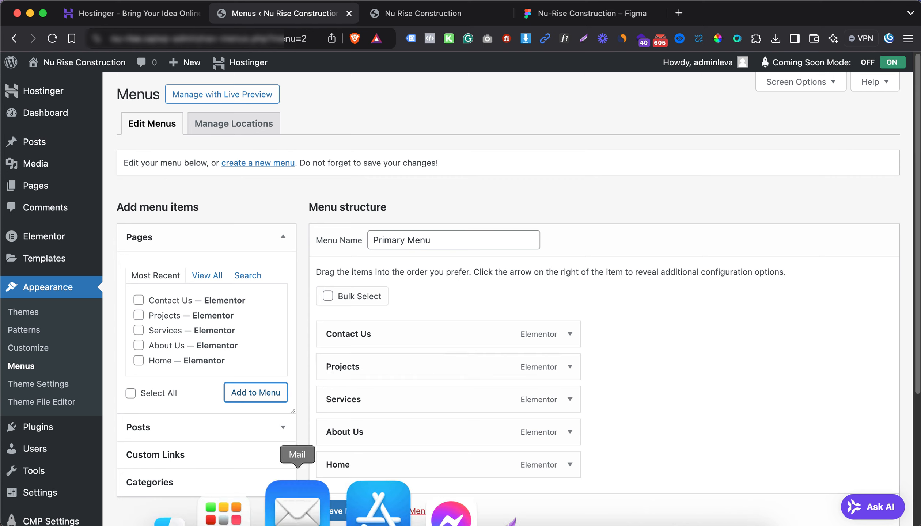
Order the items Home, About Us, Services, Projects, Contact Us and save the menu
{"action": "left_click_drag", "start_coordinate": [389, 471], "coordinate": [386, 331]}
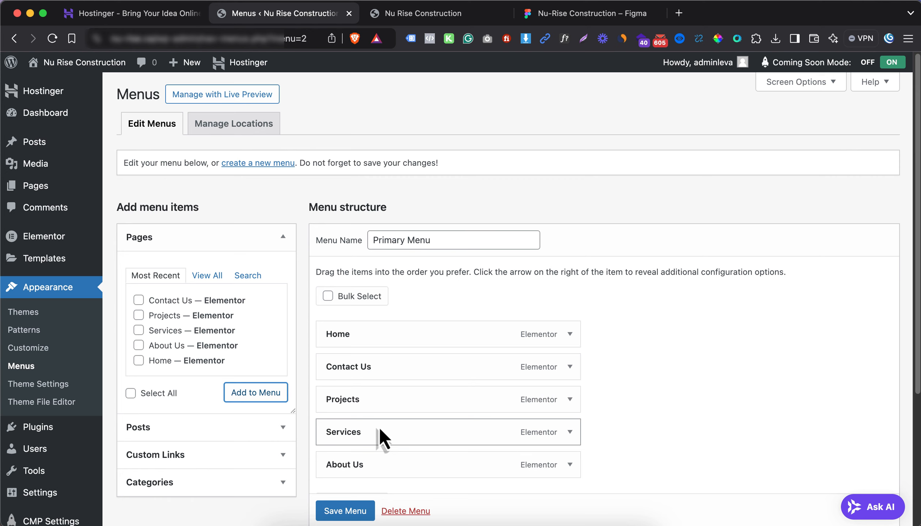
{"action": "left_click_drag", "start_coordinate": [382, 434], "coordinate": [359, 398]}
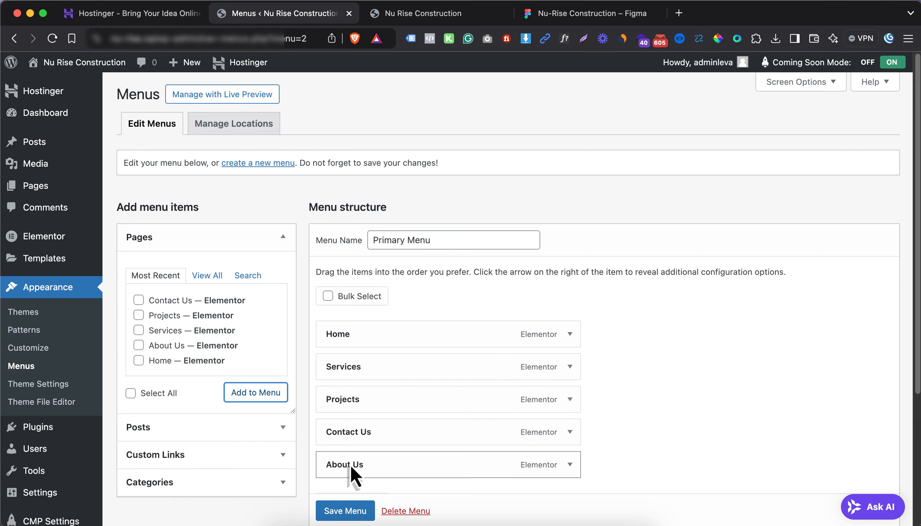
{"action": "left_click_drag", "start_coordinate": [351, 467], "coordinate": [353, 373]}
{"action": "scroll", "coordinate": [352, 371], "scroll_direction": "down", "scroll_amount": 2}
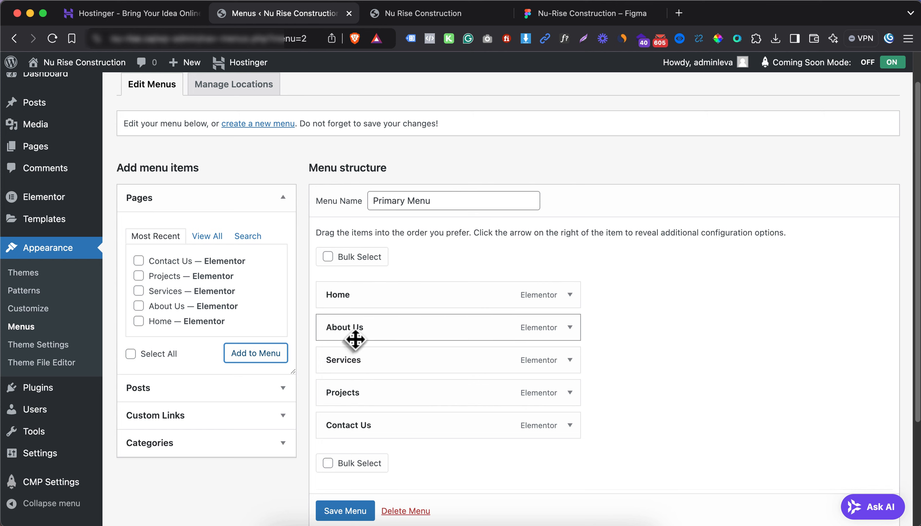
{"action": "left_click", "coordinate": [346, 512]}
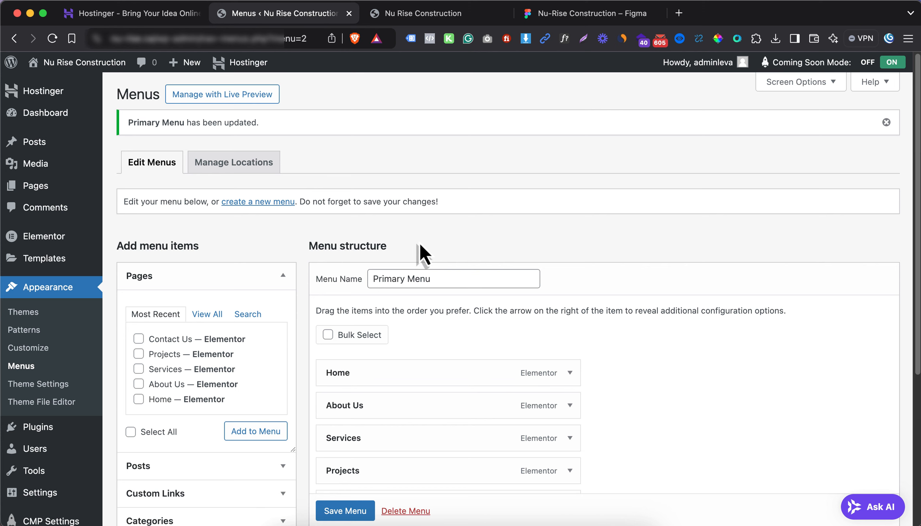
{"action": "scroll", "coordinate": [381, 257], "scroll_direction": "down", "scroll_amount": 1}
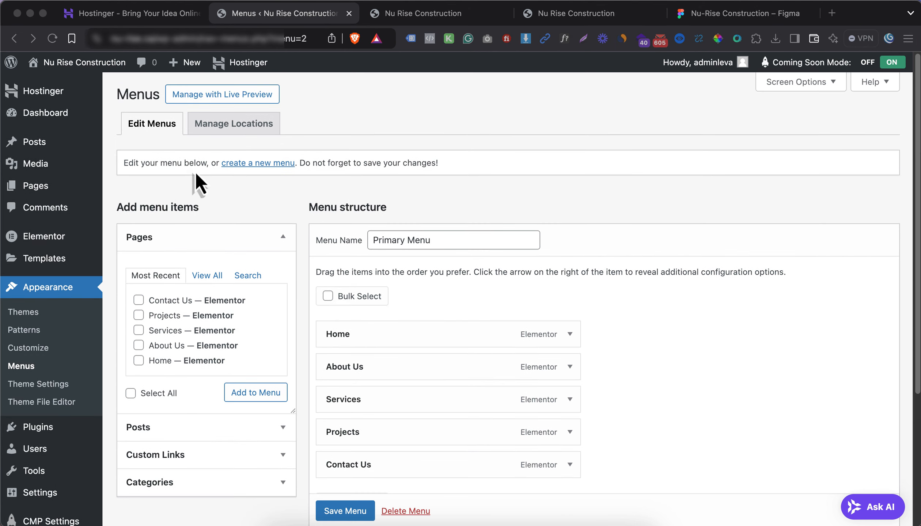
Review the Figma design, close the extra site tab and go back to the Menus page
{"action": "left_click", "coordinate": [405, 14]}
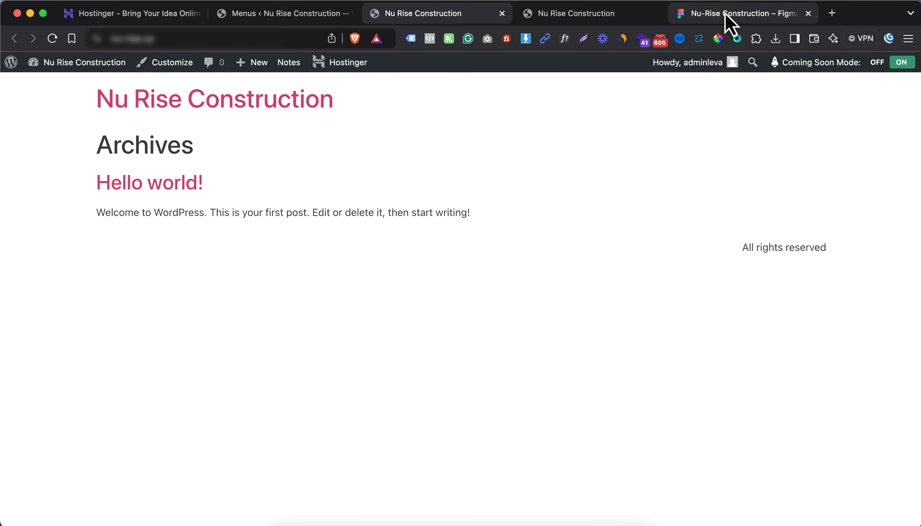
{"action": "left_click", "coordinate": [749, 14]}
{"action": "scroll", "coordinate": [487, 225], "scroll_direction": "up", "scroll_amount": 5}
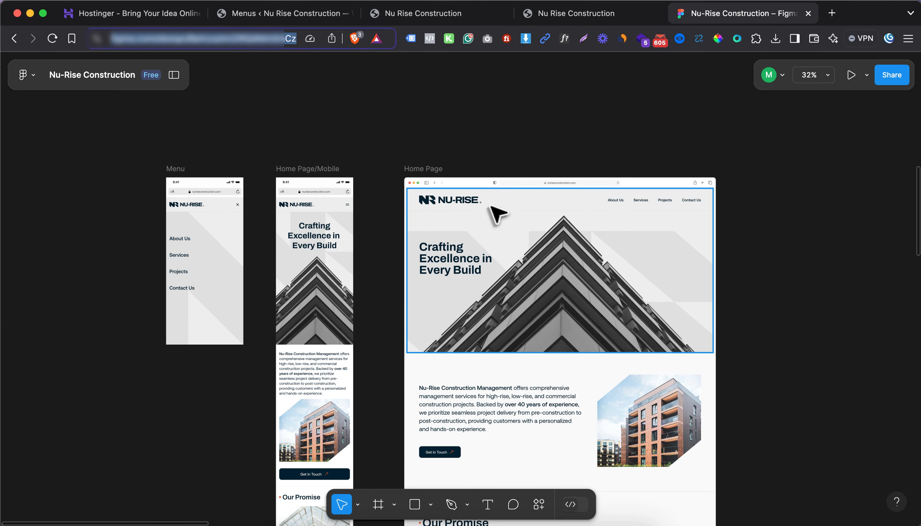
{"action": "left_click", "coordinate": [445, 14]}
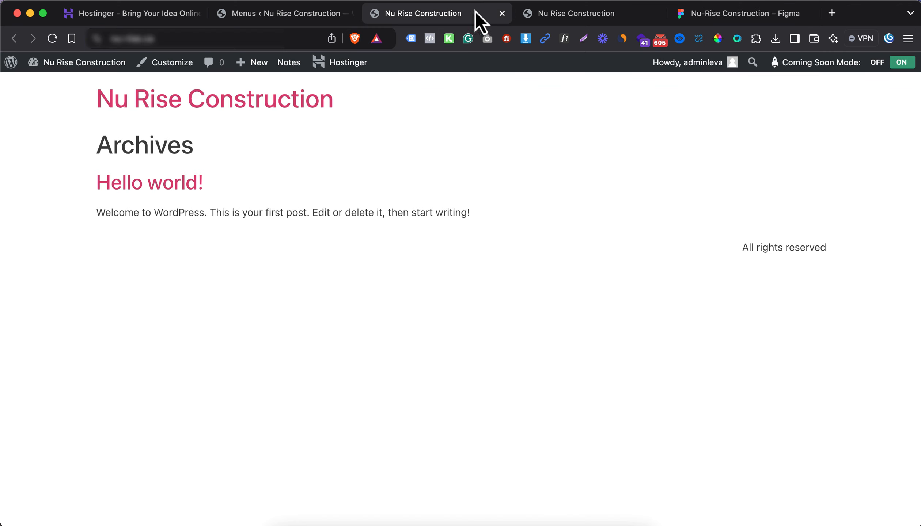
{"action": "middle_click", "coordinate": [570, 13]}
{"action": "left_click", "coordinate": [252, 14]}
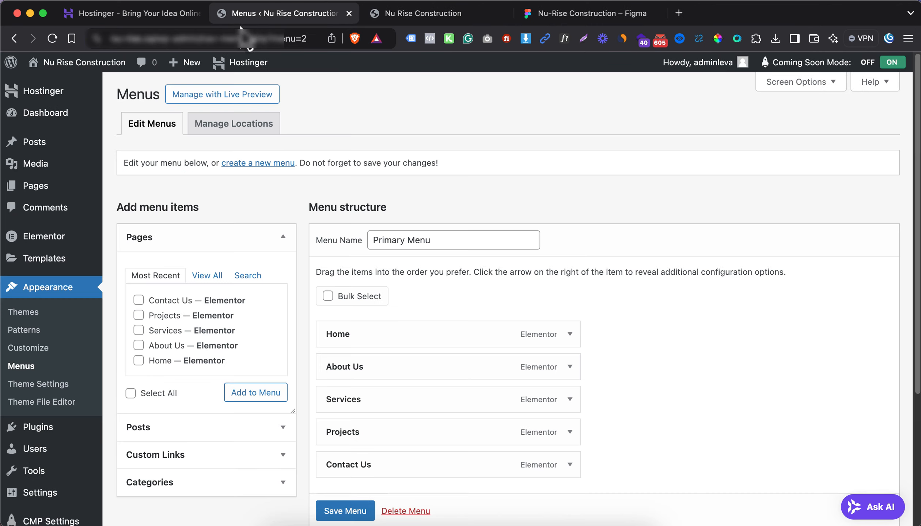
{"action": "mouse_move", "coordinate": [62, 260]}
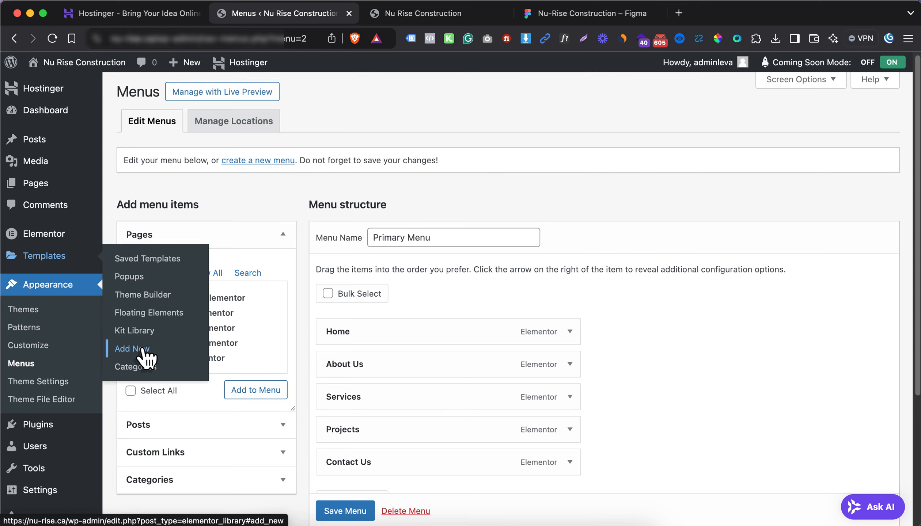
Create a new Header-type Elementor template named 'Menu'
{"action": "left_click", "coordinate": [142, 349], "text": "super"}
{"action": "left_click", "coordinate": [402, 15]}
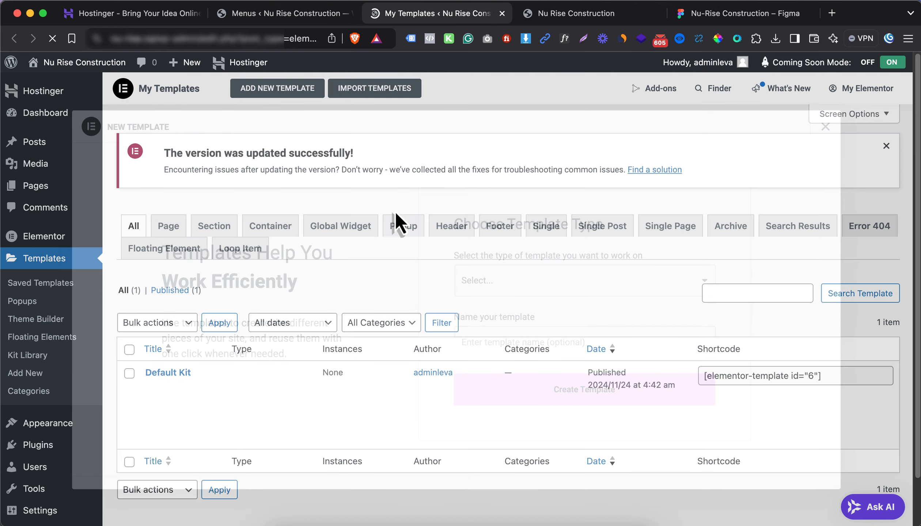
{"action": "left_click", "coordinate": [525, 273]}
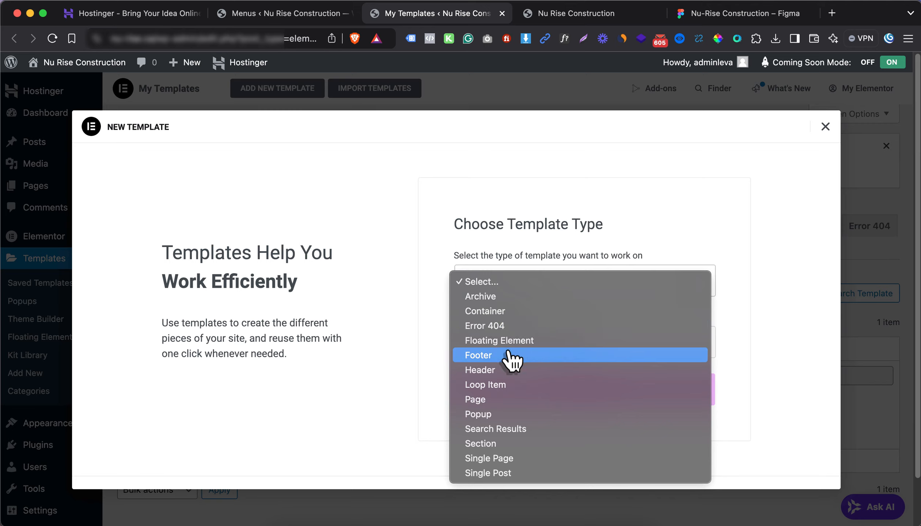
{"action": "left_click", "coordinate": [502, 370]}
{"action": "left_click", "coordinate": [500, 348]}
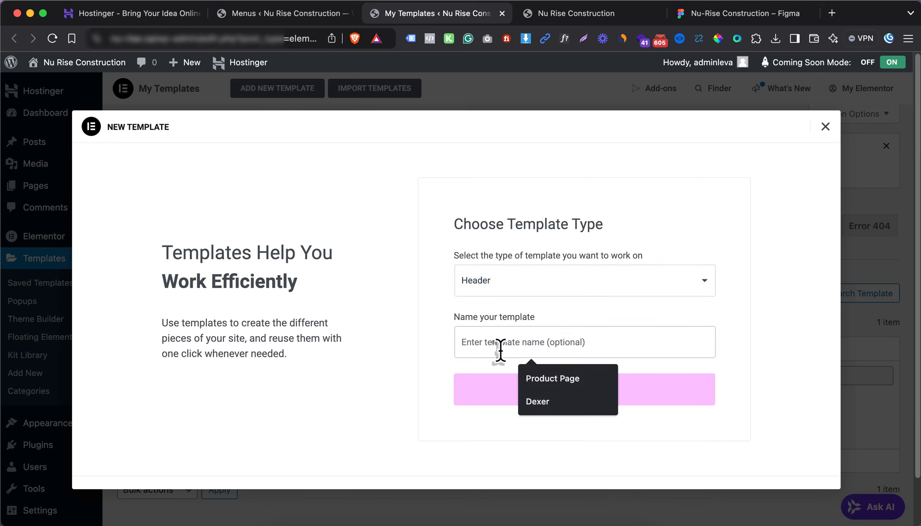
{"action": "type", "text": "Menu"}
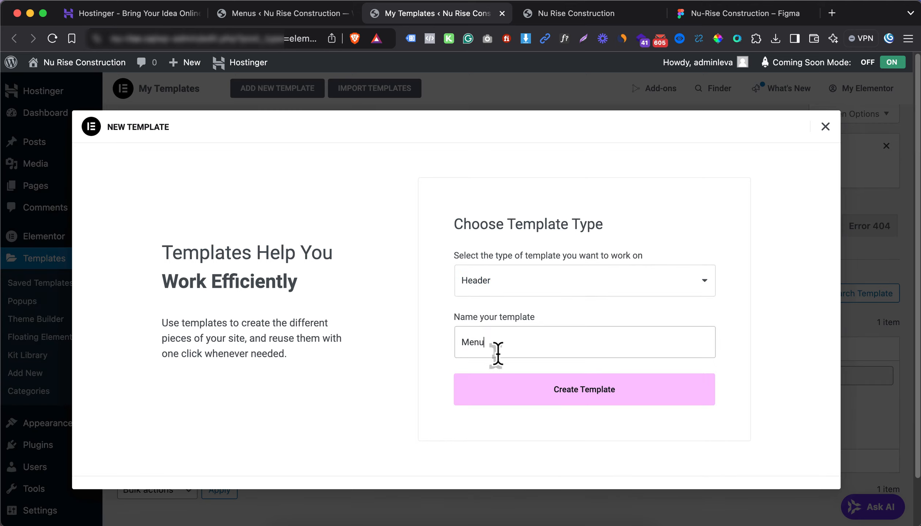
{"action": "left_click", "coordinate": [534, 399]}
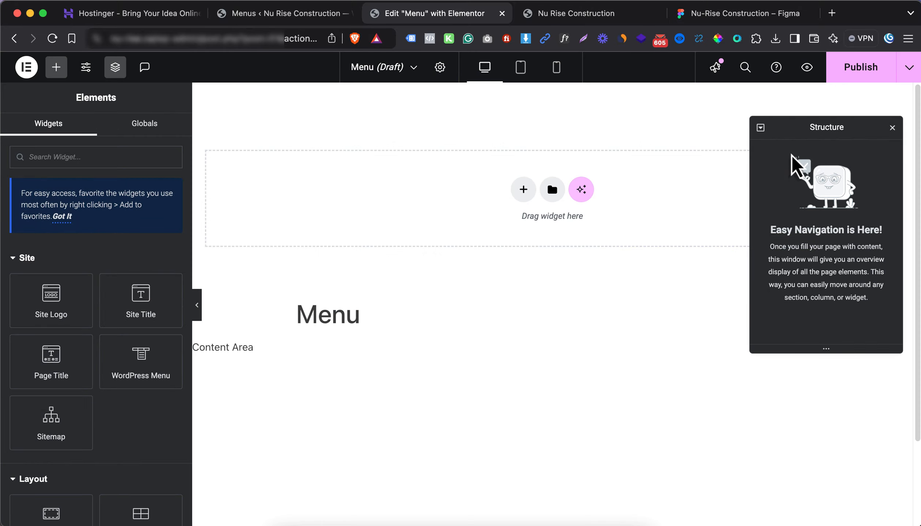
Add a flexbox section to the header and place a nested container inside it
{"action": "left_click", "coordinate": [894, 124]}
{"action": "left_click", "coordinate": [523, 189]}
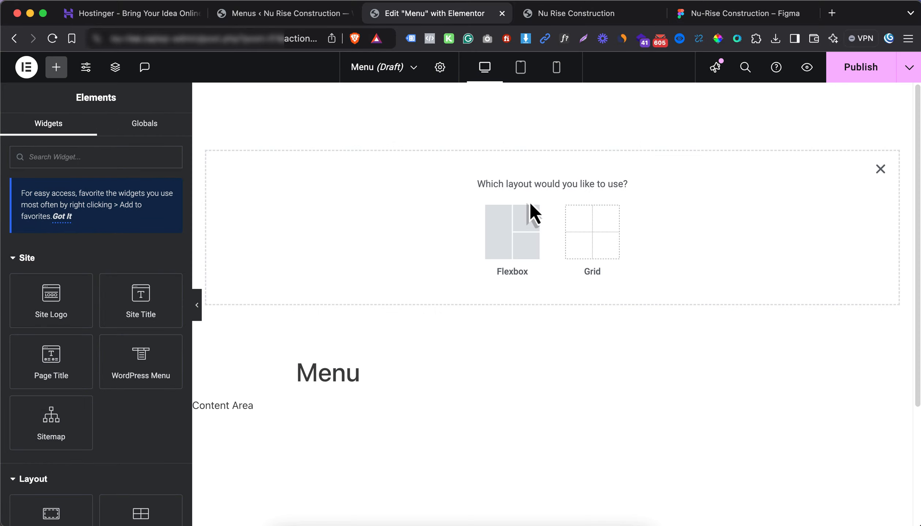
{"action": "left_click", "coordinate": [496, 215]}
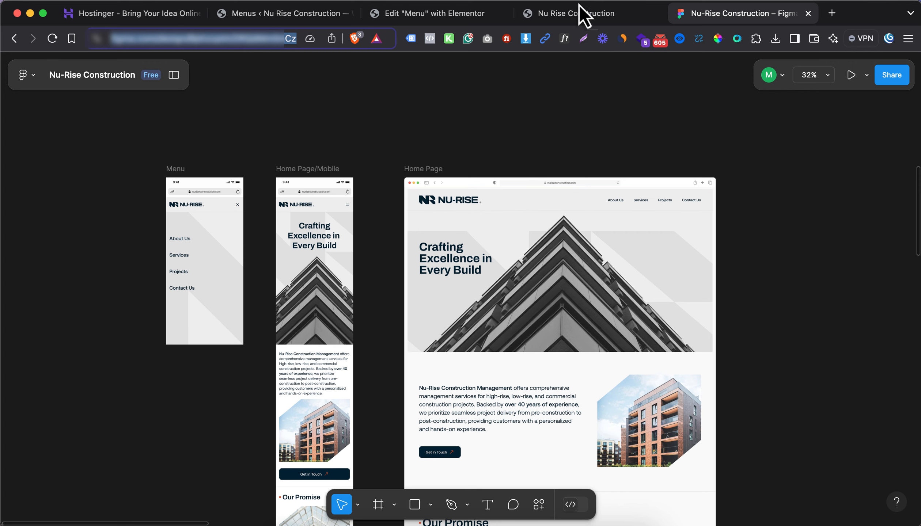
{"action": "left_click", "coordinate": [384, 14]}
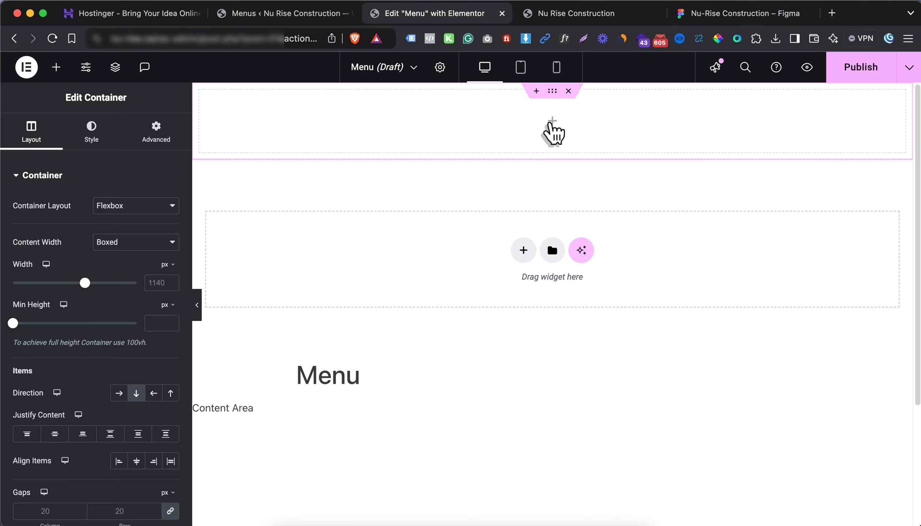
{"action": "left_click", "coordinate": [552, 122]}
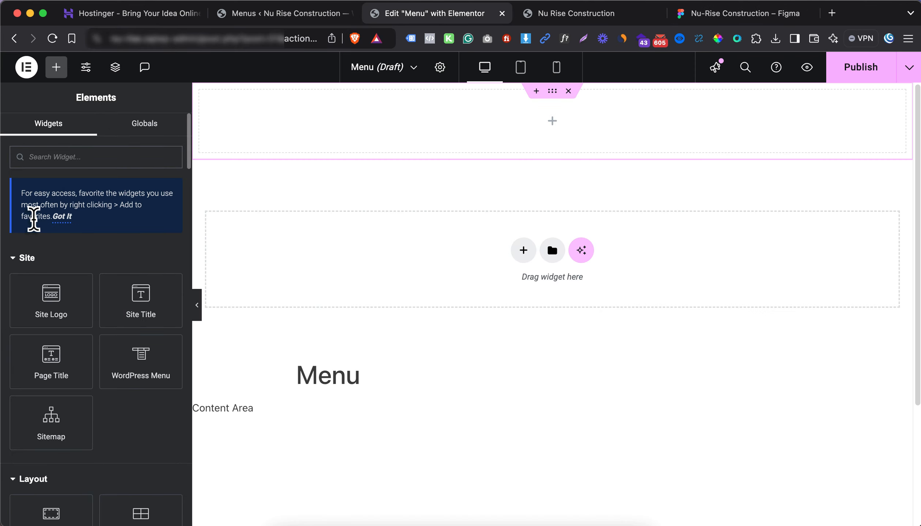
{"action": "left_click", "coordinate": [27, 258]}
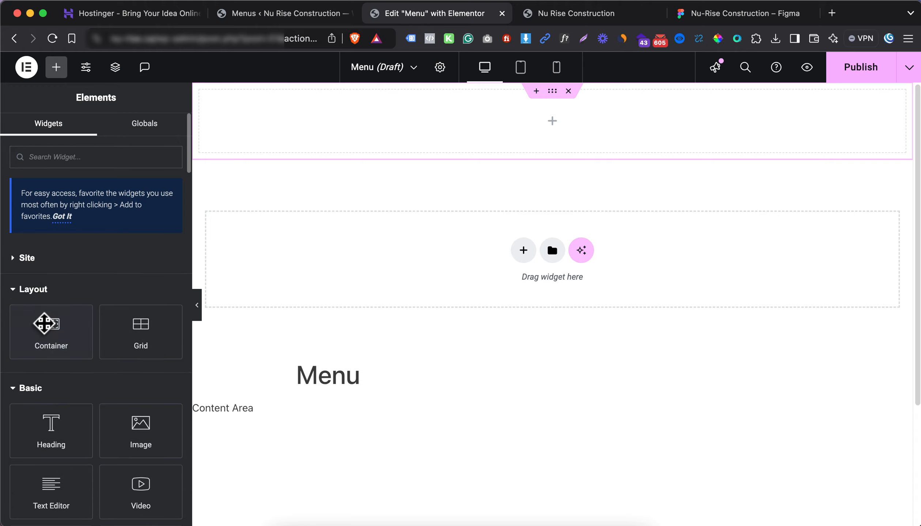
{"action": "left_click_drag", "start_coordinate": [49, 330], "coordinate": [319, 156]}
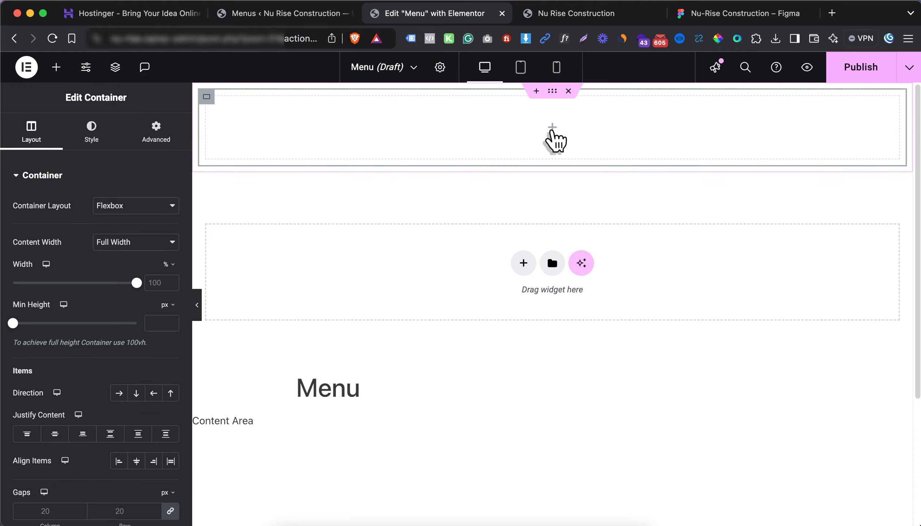
{"action": "left_click", "coordinate": [553, 136]}
{"action": "left_click_drag", "start_coordinate": [60, 329], "coordinate": [278, 146]}
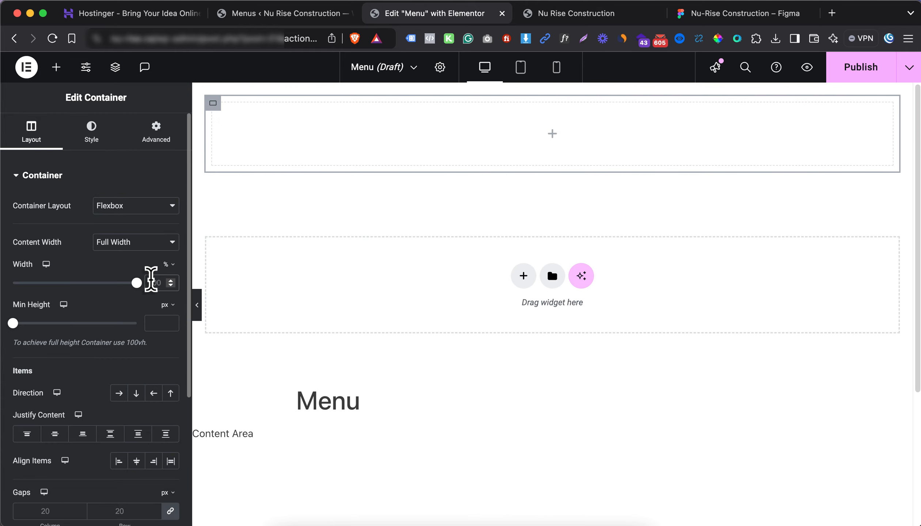
Set the inner container to 20% width, duplicate it at 80%, and lay them in a row
{"action": "left_click", "coordinate": [155, 283]}
{"action": "type", "text": "20"}
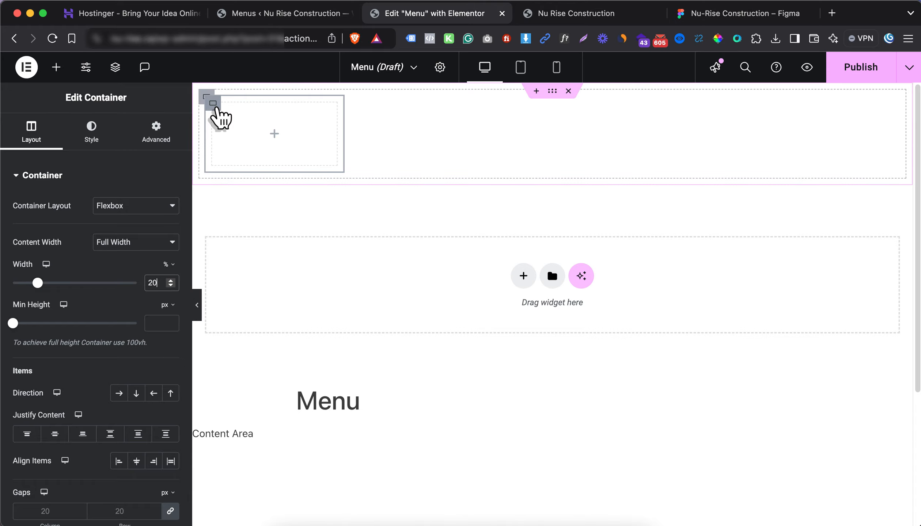
{"action": "right_click", "coordinate": [217, 109]}
{"action": "left_click", "coordinate": [243, 142]}
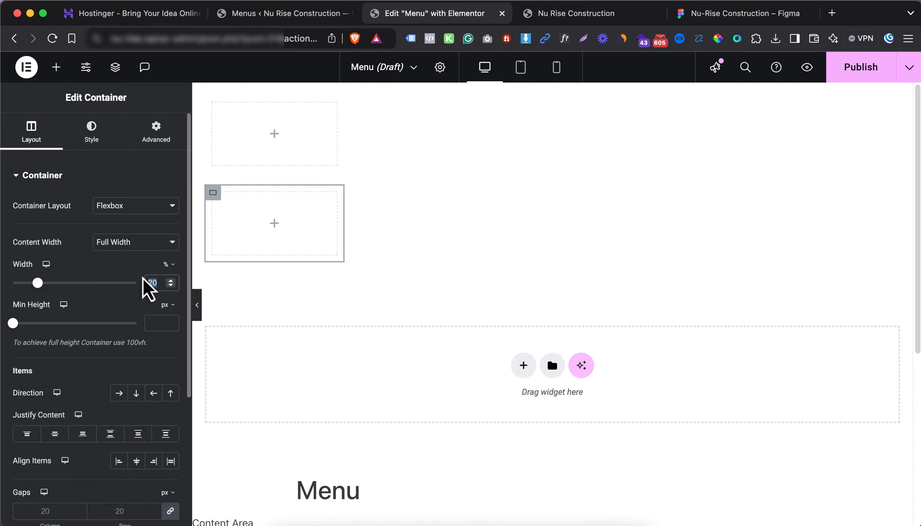
{"action": "type", "text": "80"}
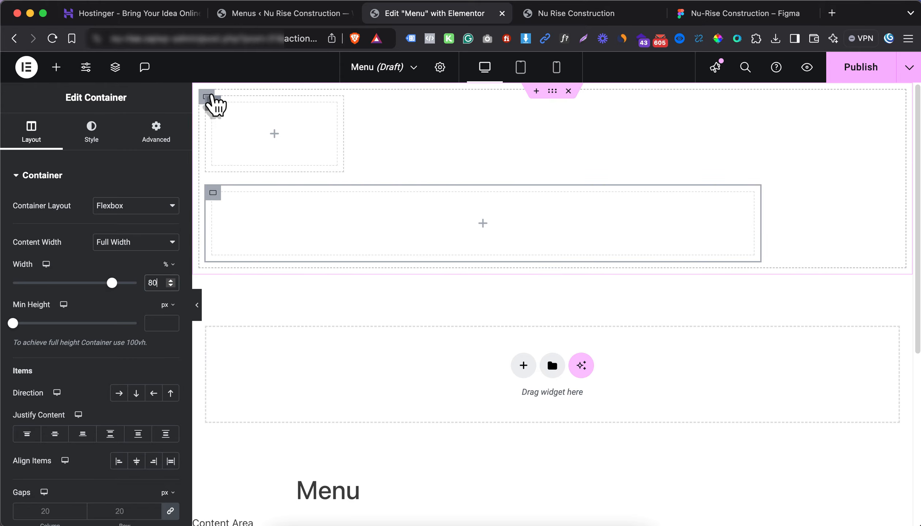
{"action": "left_click", "coordinate": [210, 104]}
{"action": "scroll", "coordinate": [91, 300], "scroll_direction": "down", "scroll_amount": 2}
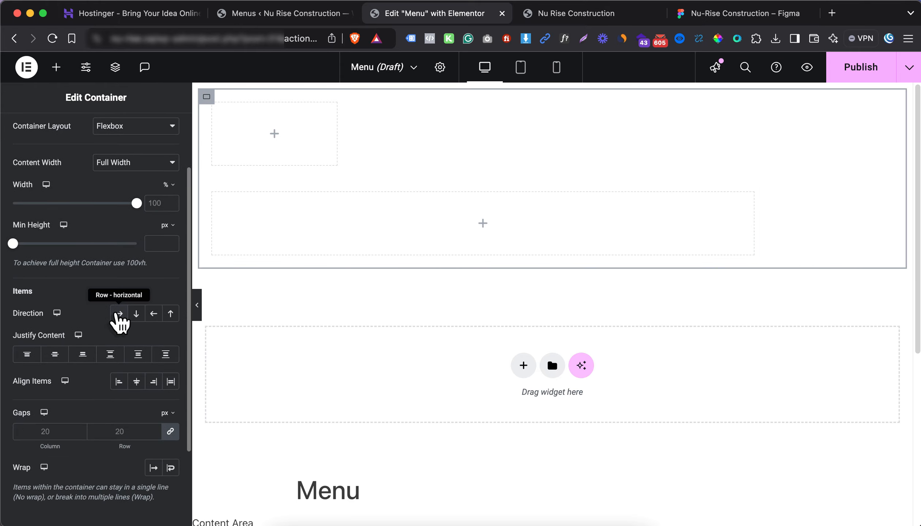
{"action": "left_click", "coordinate": [119, 313]}
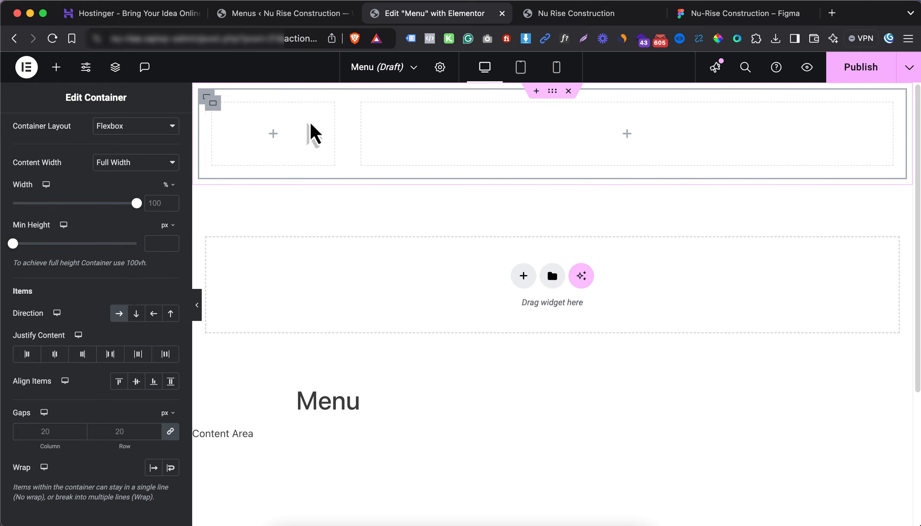
{"action": "left_click", "coordinate": [273, 134]}
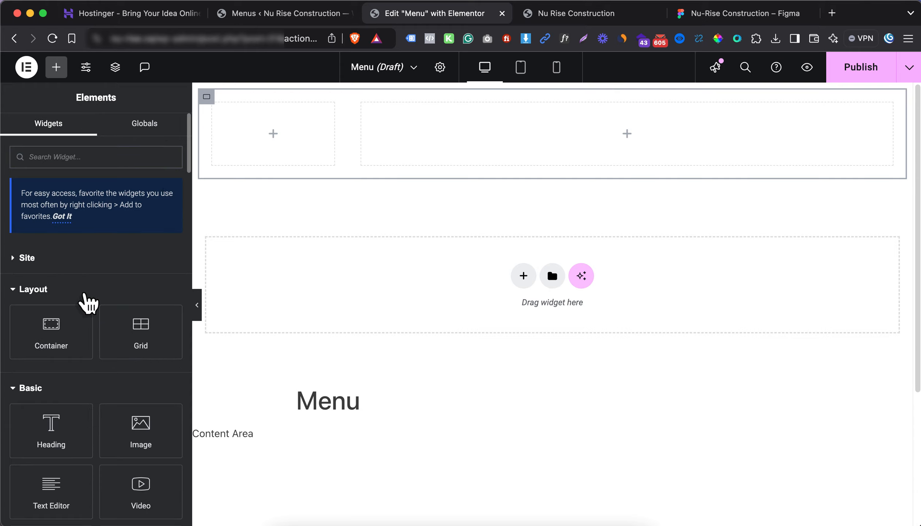
Add an Image widget to the header's left 20% container with Full image resolution
{"action": "scroll", "coordinate": [76, 303], "scroll_direction": "down", "scroll_amount": 1}
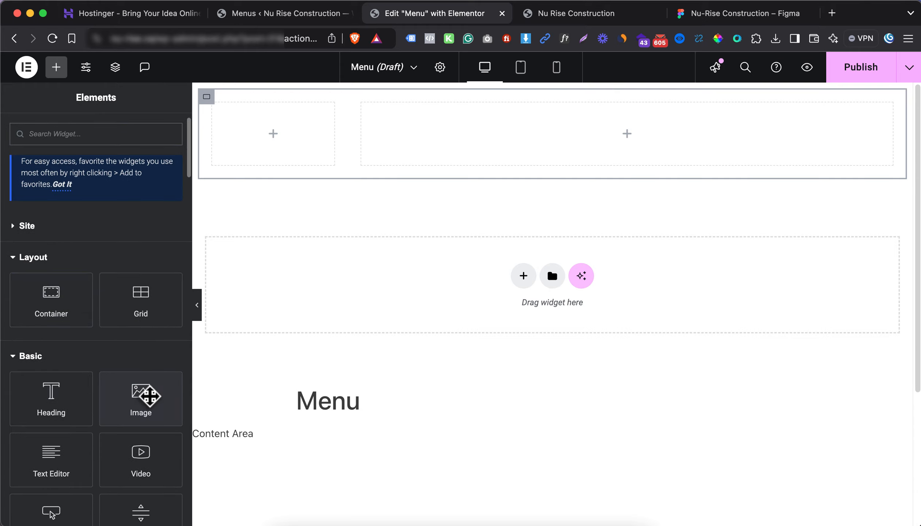
{"action": "left_click_drag", "start_coordinate": [141, 398], "coordinate": [266, 145]}
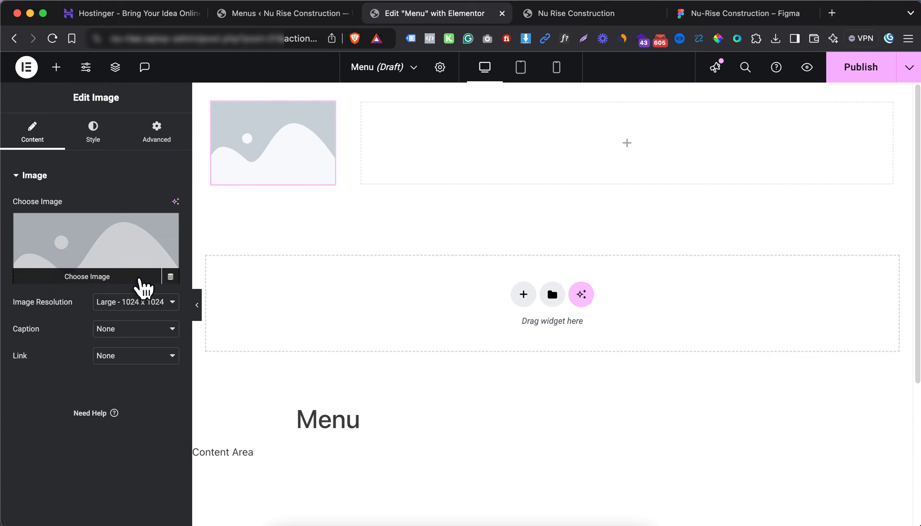
{"action": "left_click", "coordinate": [134, 307]}
{"action": "left_click", "coordinate": [139, 346]}
Upload 'Nu-Rise Logo Horizontal Dark copy.png', copy its title into Alt Text, and insert it
{"action": "left_click", "coordinate": [97, 273]}
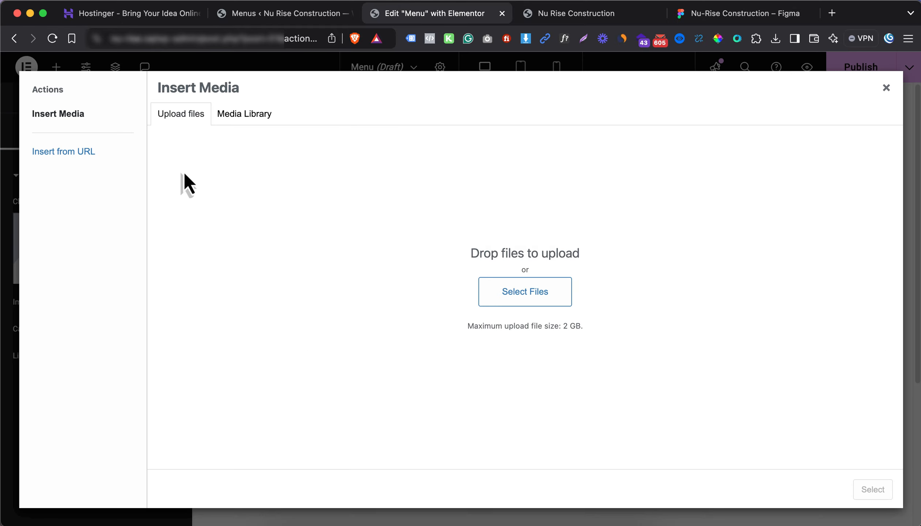
{"action": "left_click", "coordinate": [505, 305]}
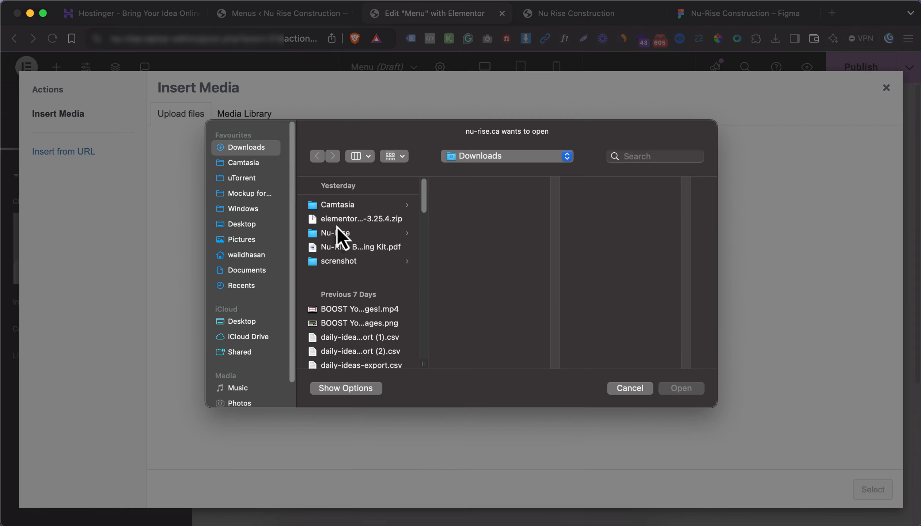
{"action": "left_click", "coordinate": [337, 231]}
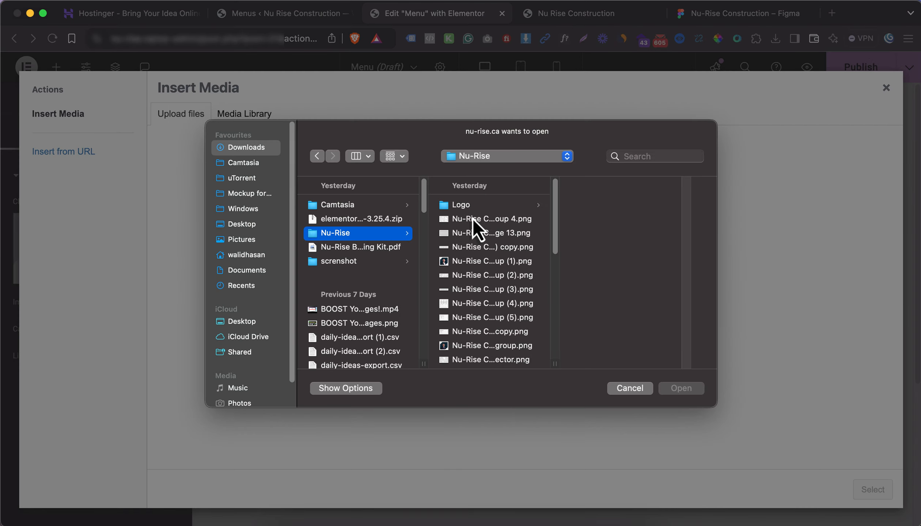
{"action": "left_click", "coordinate": [606, 254]}
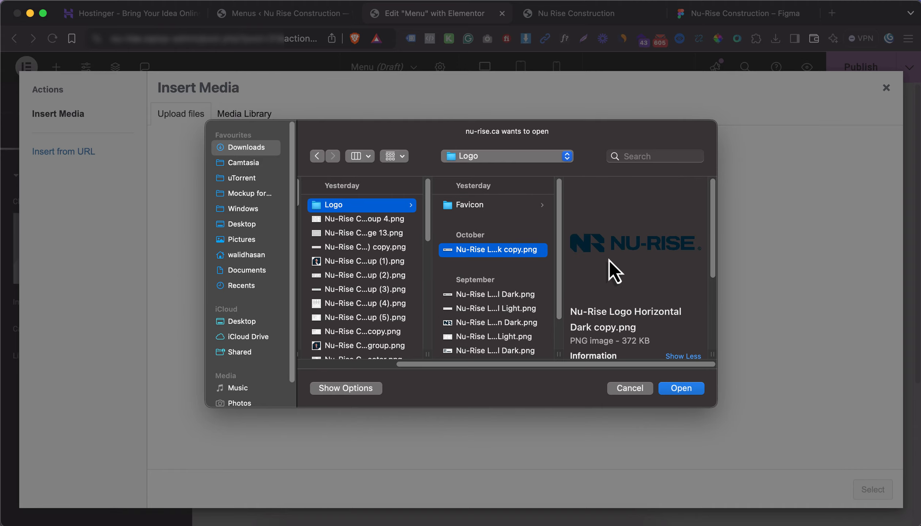
{"action": "key", "text": "Return"}
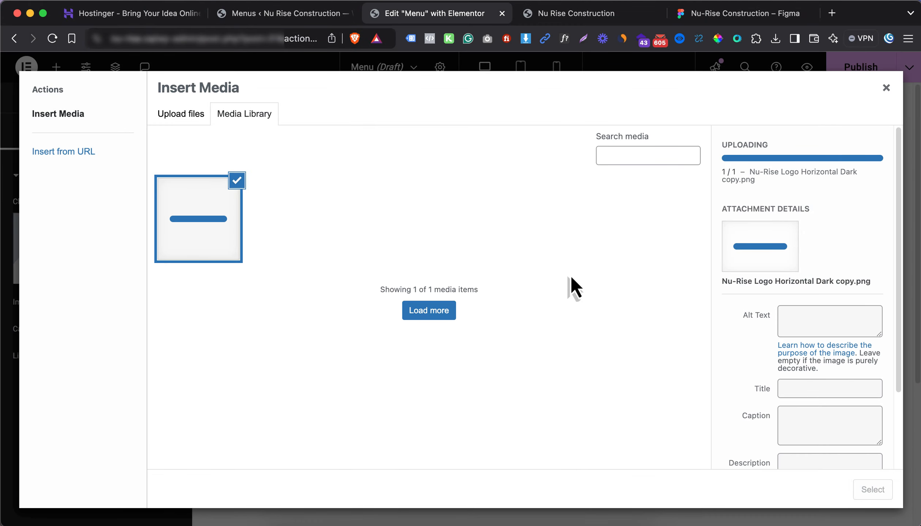
{"action": "triple_click", "coordinate": [833, 357]}
{"action": "key", "text": "super+c"}
{"action": "left_click", "coordinate": [804, 292]}
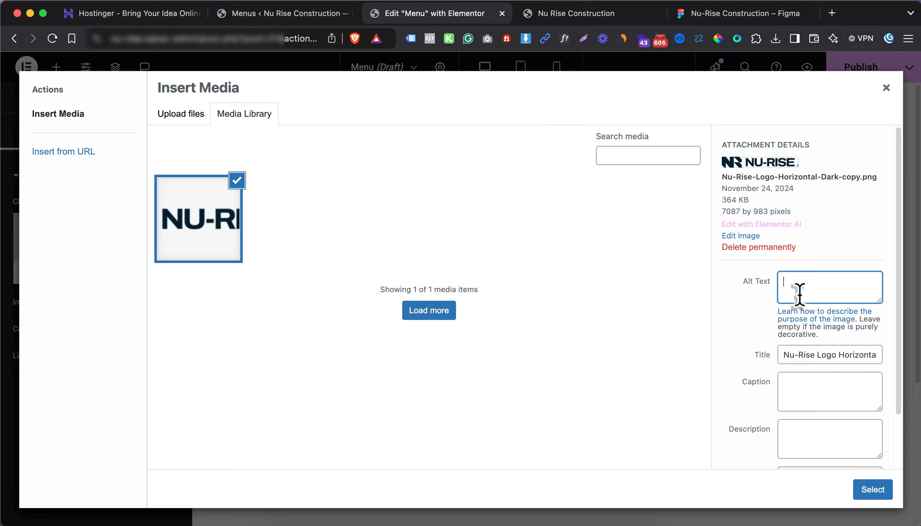
{"action": "key", "text": "super+v"}
{"action": "left_click", "coordinate": [872, 489]}
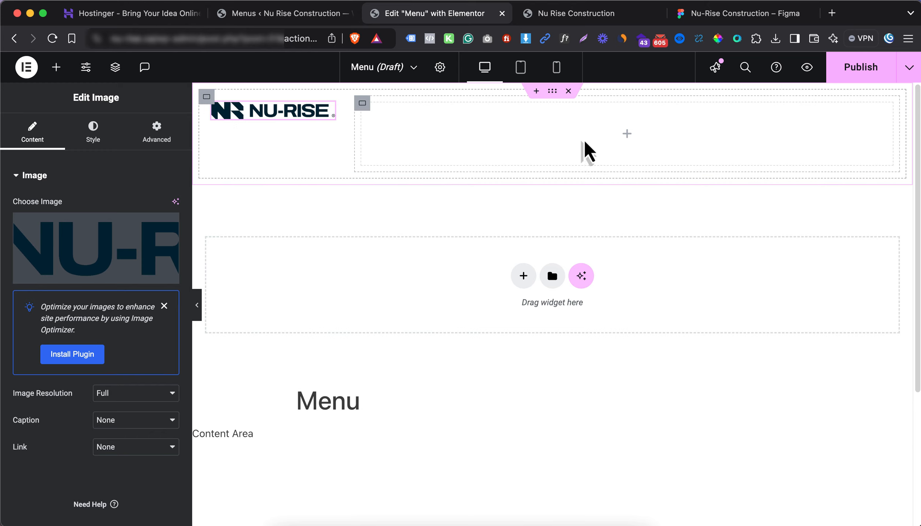
{"action": "left_click", "coordinate": [305, 210]}
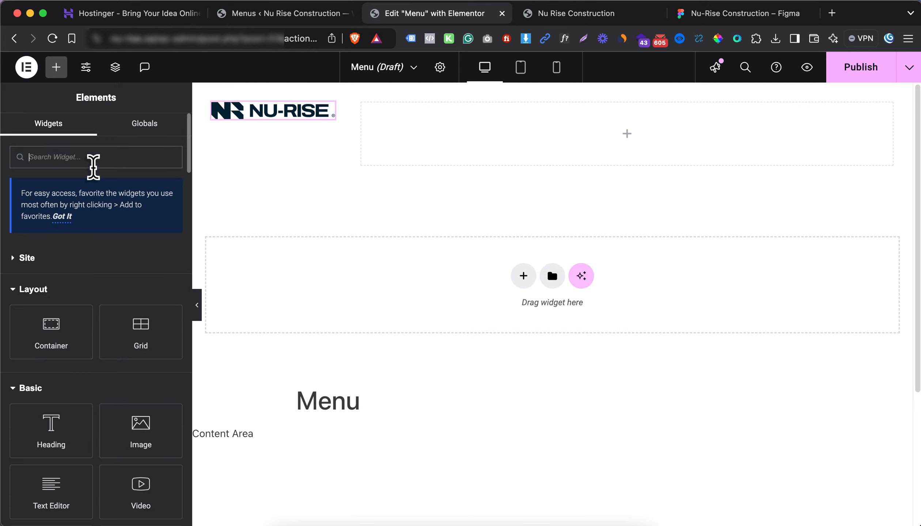
Place a WordPress Menu widget in the header's right column, end-aligned with horizontal layout
{"action": "type", "text": "menu"}
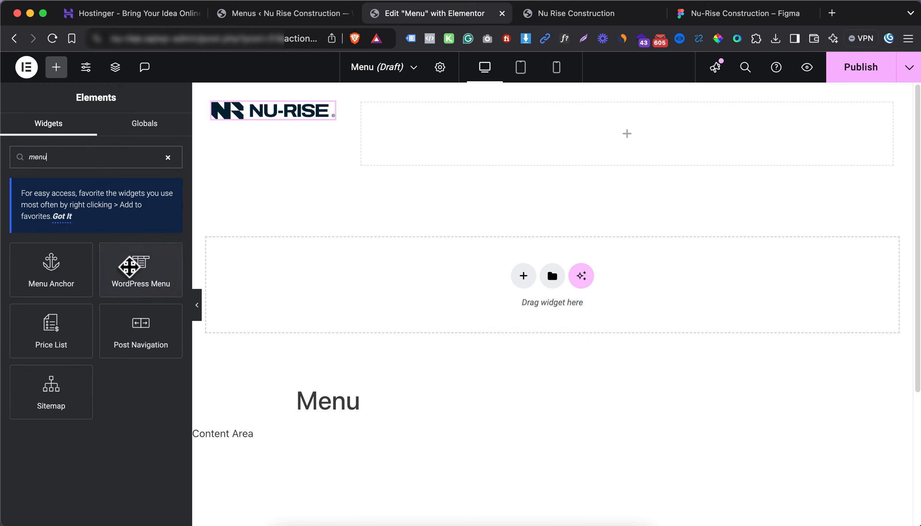
{"action": "left_click_drag", "start_coordinate": [140, 273], "coordinate": [531, 164]}
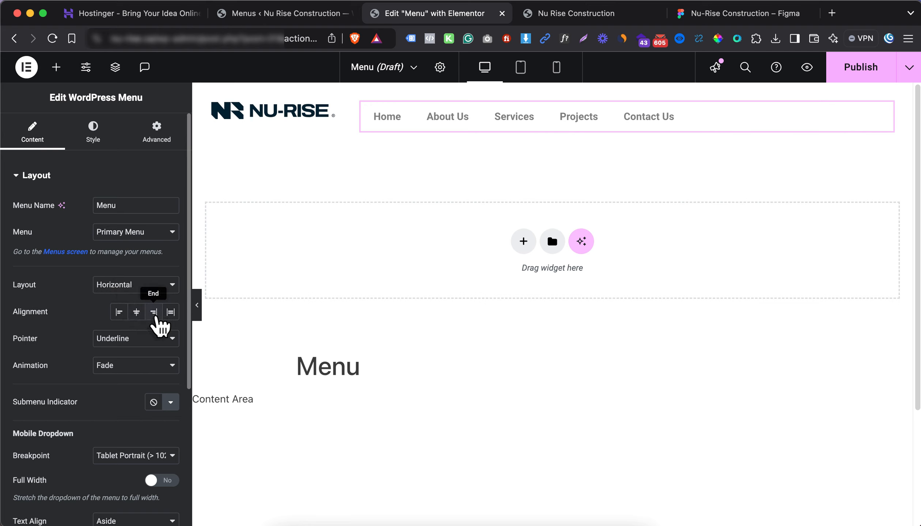
{"action": "left_click", "coordinate": [154, 313]}
{"action": "left_click", "coordinate": [165, 287]}
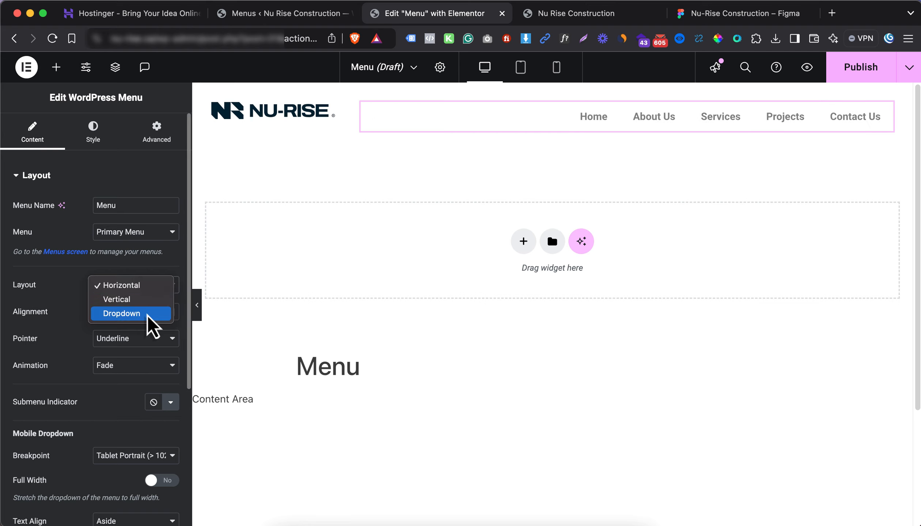
{"action": "left_click", "coordinate": [67, 264]}
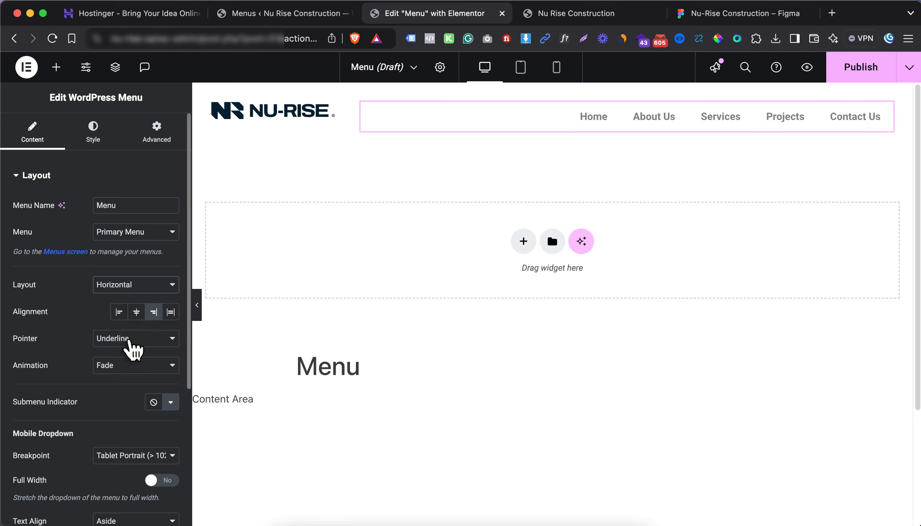
Set the menu pointer to None and the dropdown breakpoint to Mobile Portrait
{"action": "left_click", "coordinate": [134, 349]}
{"action": "left_click", "coordinate": [162, 324]}
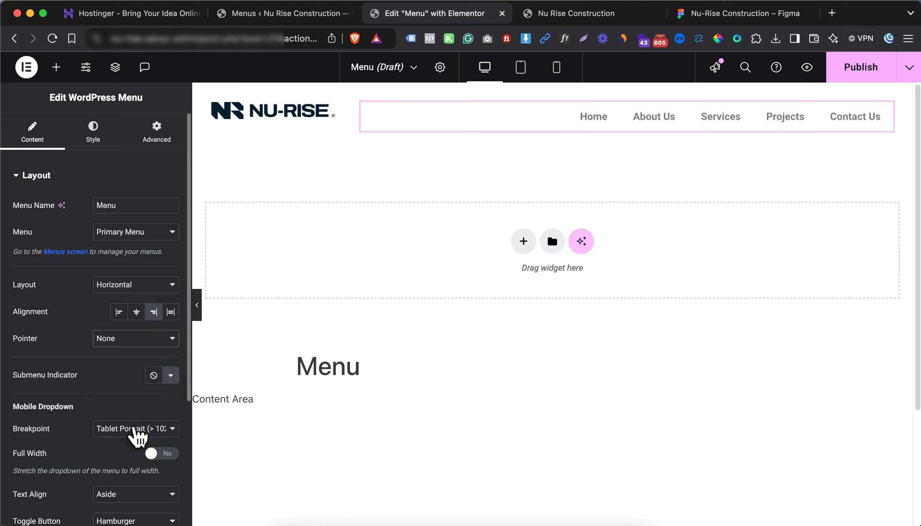
{"action": "left_click", "coordinate": [138, 432]}
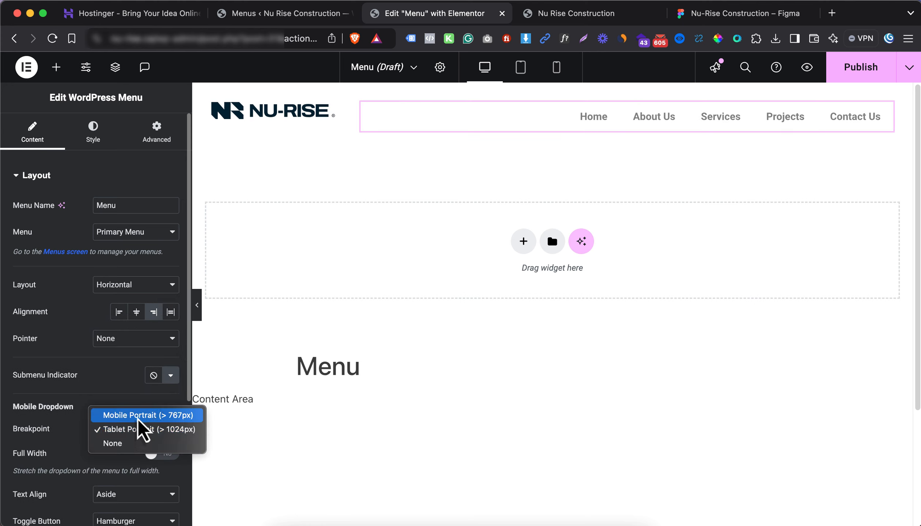
{"action": "left_click", "coordinate": [137, 420]}
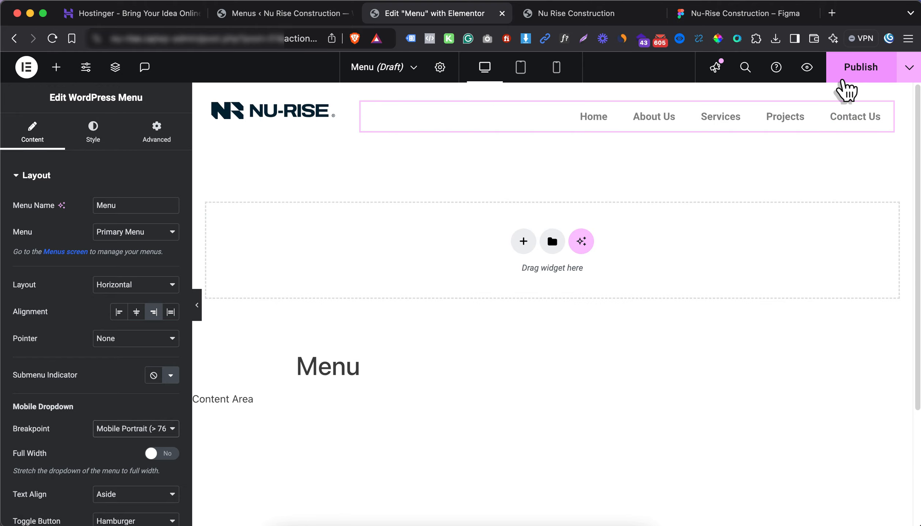
Open and close the header's publish settings, then view the Figma design for reference
{"action": "left_click", "coordinate": [845, 77]}
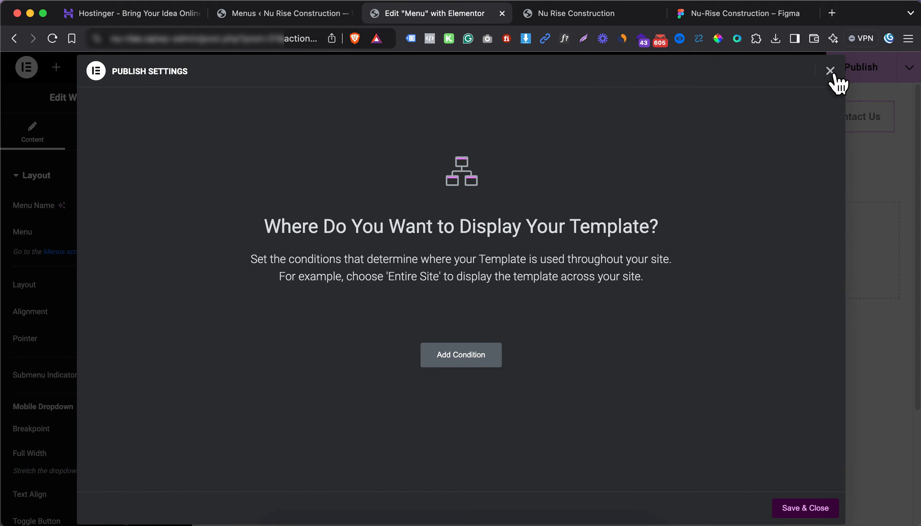
{"action": "left_click", "coordinate": [830, 72]}
{"action": "left_click", "coordinate": [771, 14]}
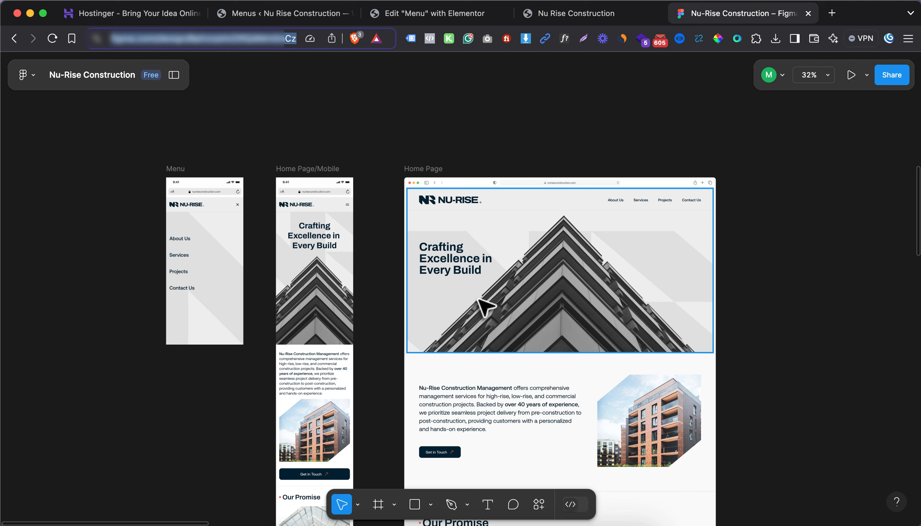
{"action": "left_click", "coordinate": [571, 16]}
Publish the Menu header with an Entire Site display condition, then go to the Dashboard
{"action": "key", "text": "ctrl+shift+Tab"}
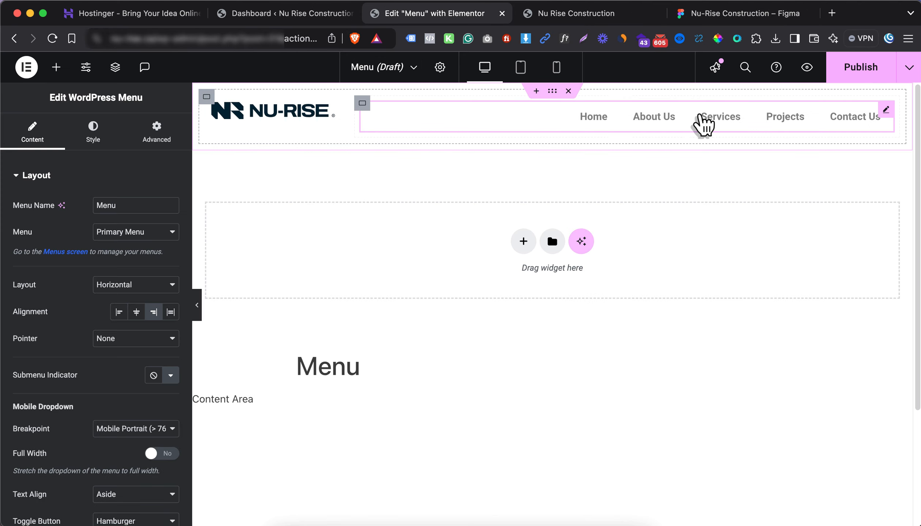
{"action": "left_click", "coordinate": [859, 75]}
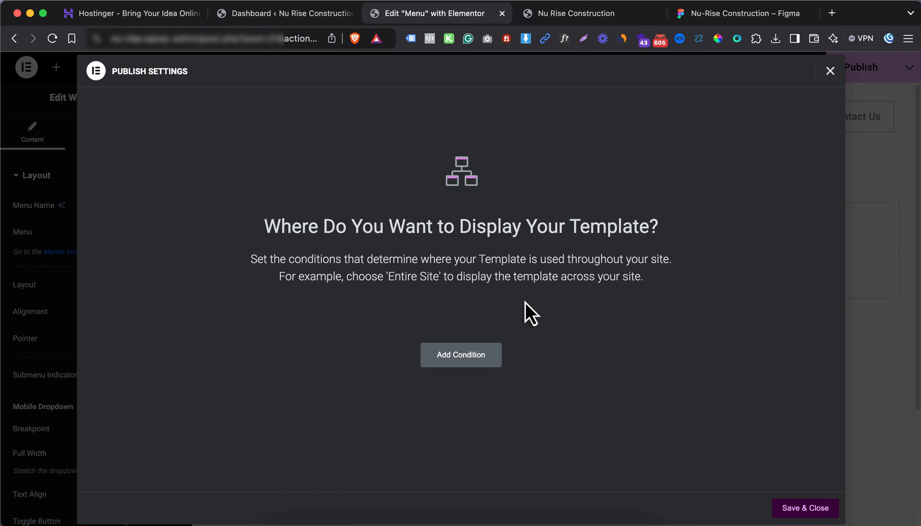
{"action": "left_click", "coordinate": [458, 363]}
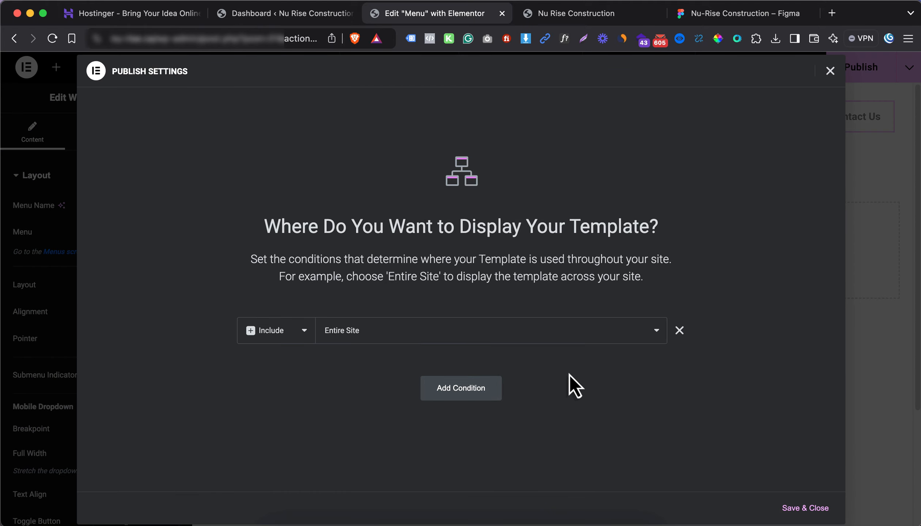
{"action": "left_click", "coordinate": [789, 506]}
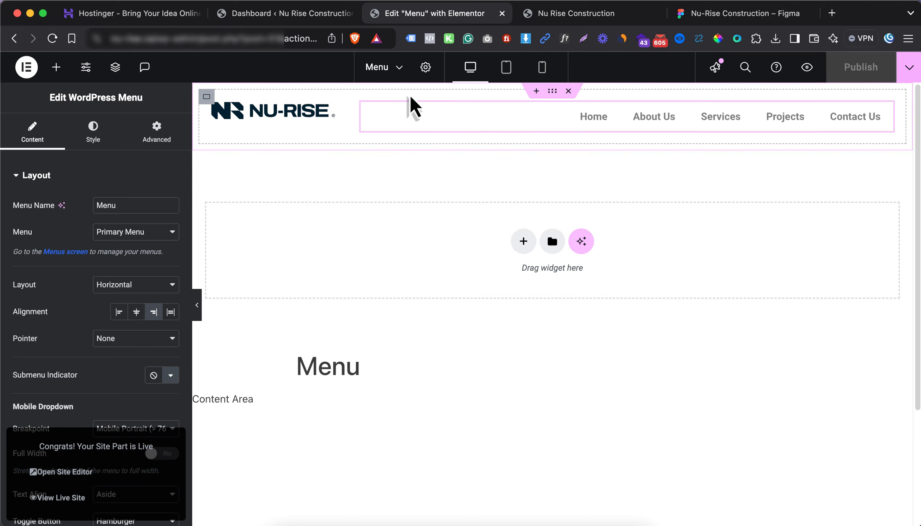
{"action": "left_click", "coordinate": [288, 15]}
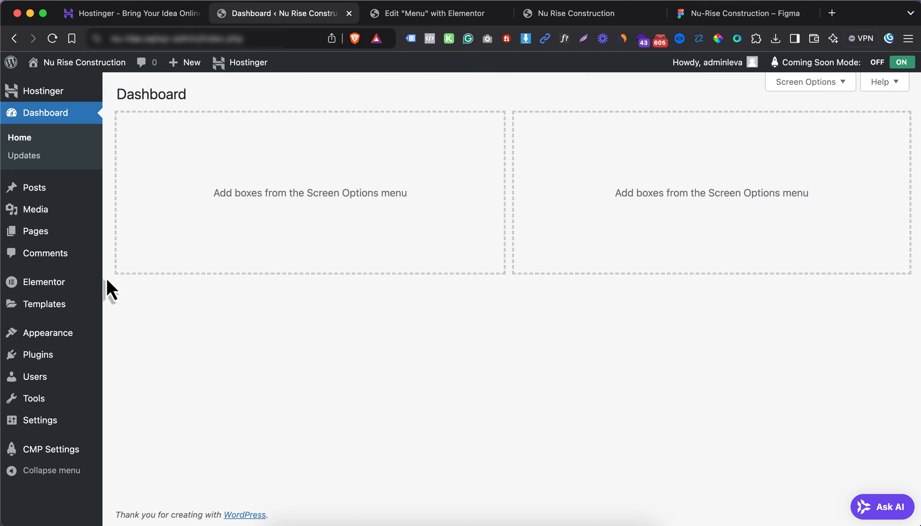
In Elementor Custom Fonts, add a new font 'Aeonik Pro' with one static variation
{"action": "mouse_move", "coordinate": [55, 285]}
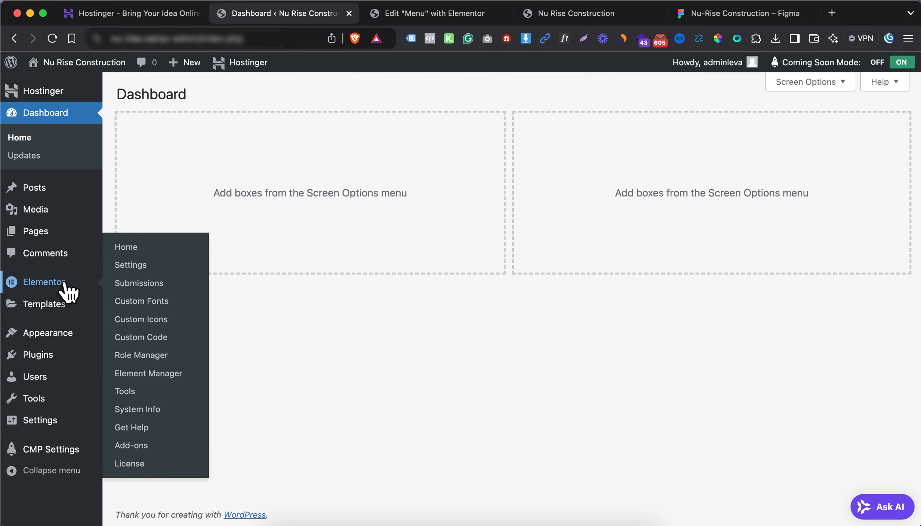
{"action": "left_click", "coordinate": [139, 301]}
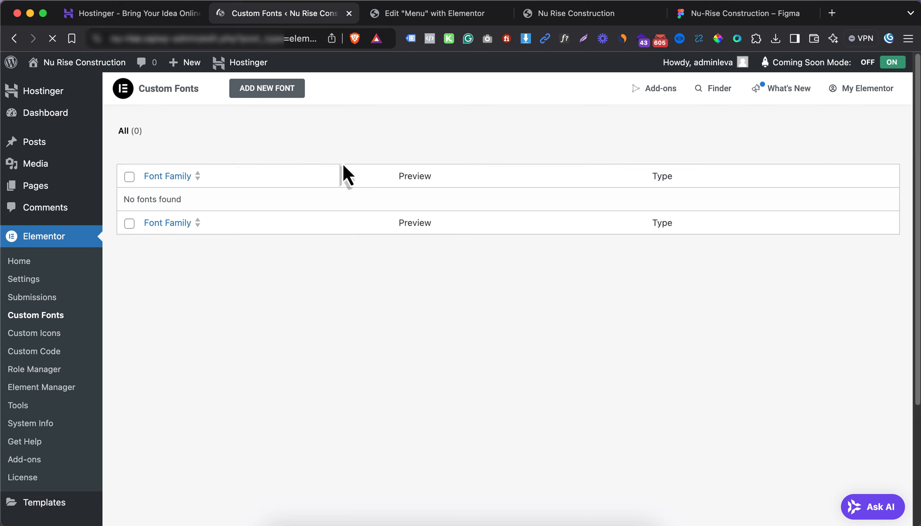
{"action": "left_click", "coordinate": [270, 94]}
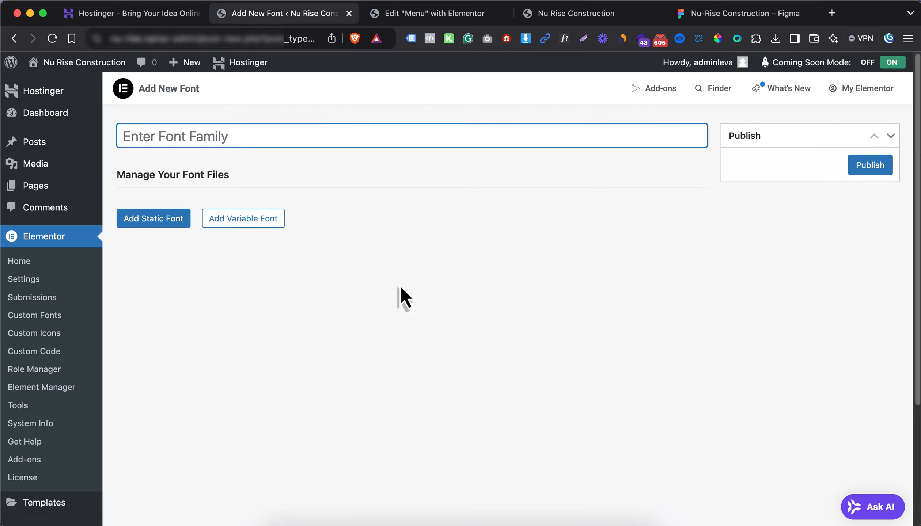
{"action": "type", "text": "Aeonik Pro"}
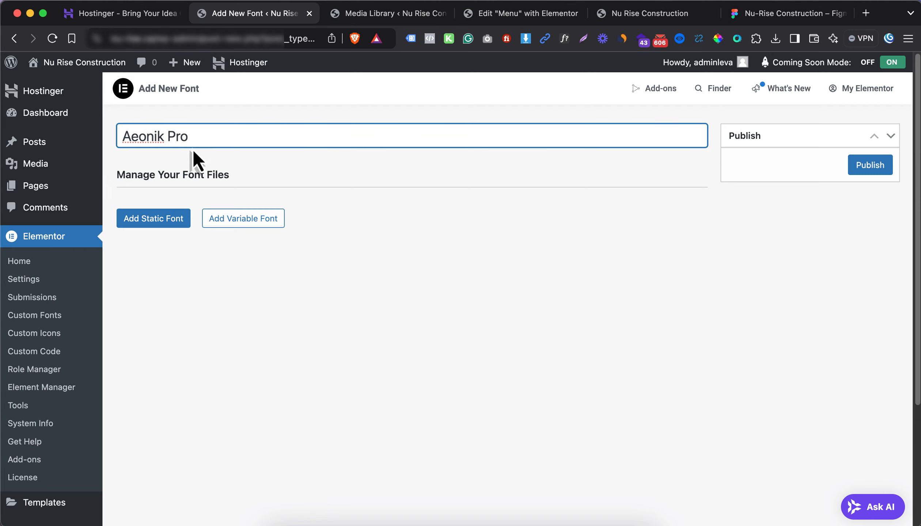
{"action": "left_click", "coordinate": [161, 221]}
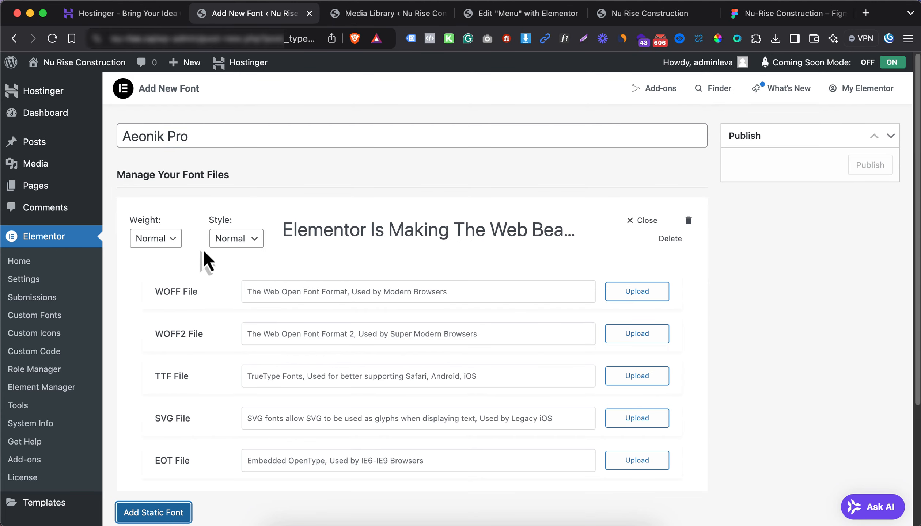
{"action": "scroll", "coordinate": [314, 245], "scroll_direction": "down", "scroll_amount": 1}
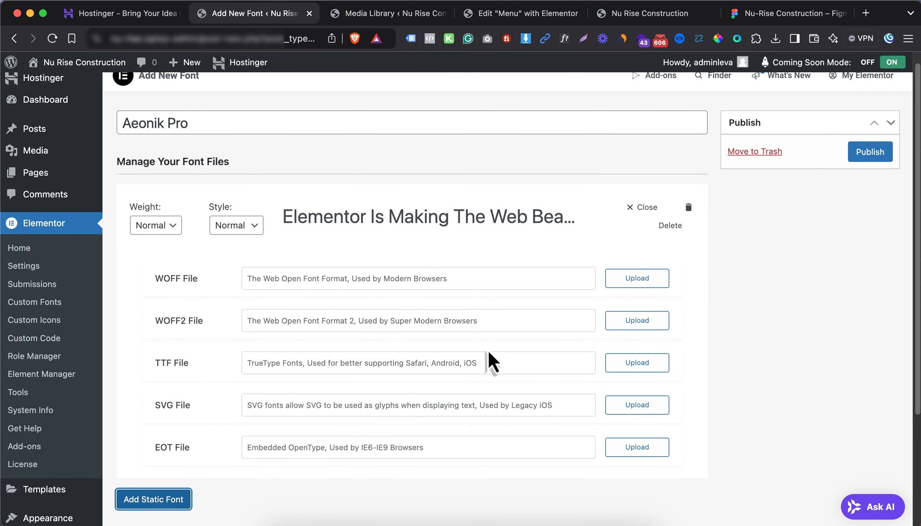
Upload all 13 Aeonik Pro TTF files to the Media Library
{"action": "left_click", "coordinate": [625, 370]}
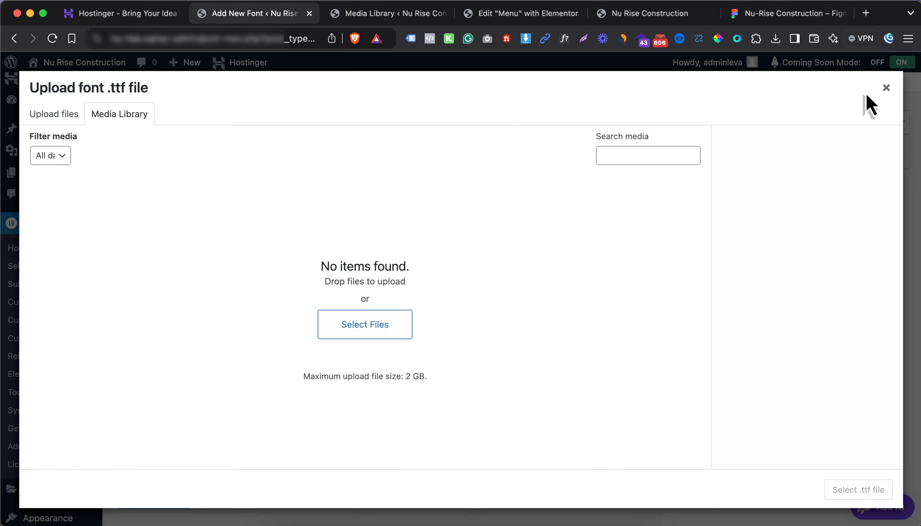
{"action": "left_click", "coordinate": [886, 88]}
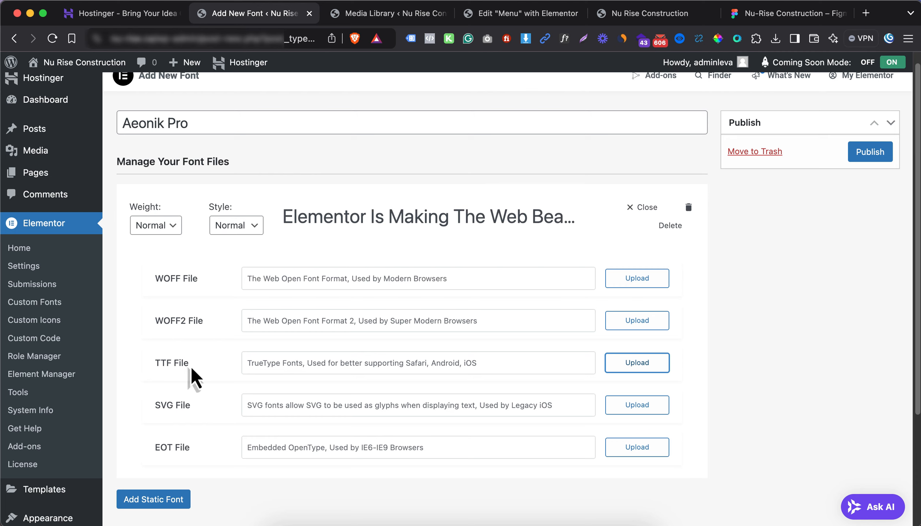
{"action": "left_click", "coordinate": [632, 365]}
{"action": "left_click", "coordinate": [346, 322]}
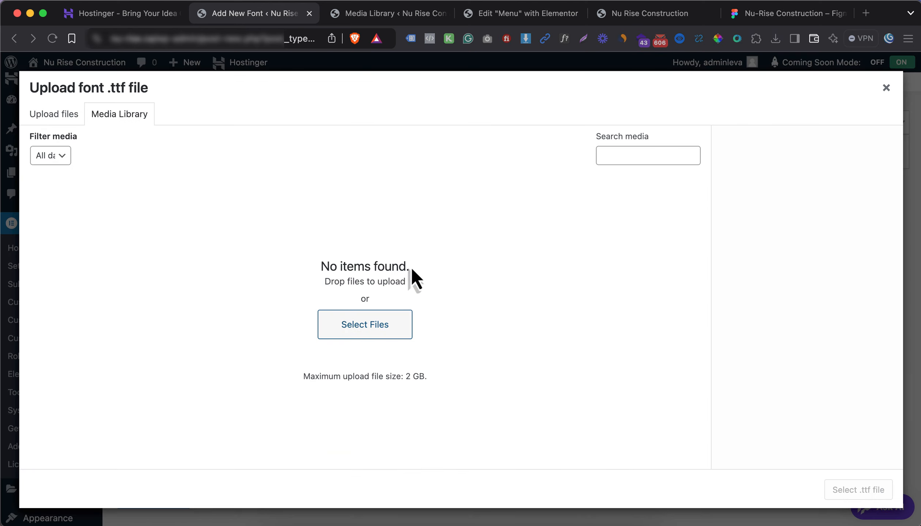
{"action": "left_click", "coordinate": [621, 238]}
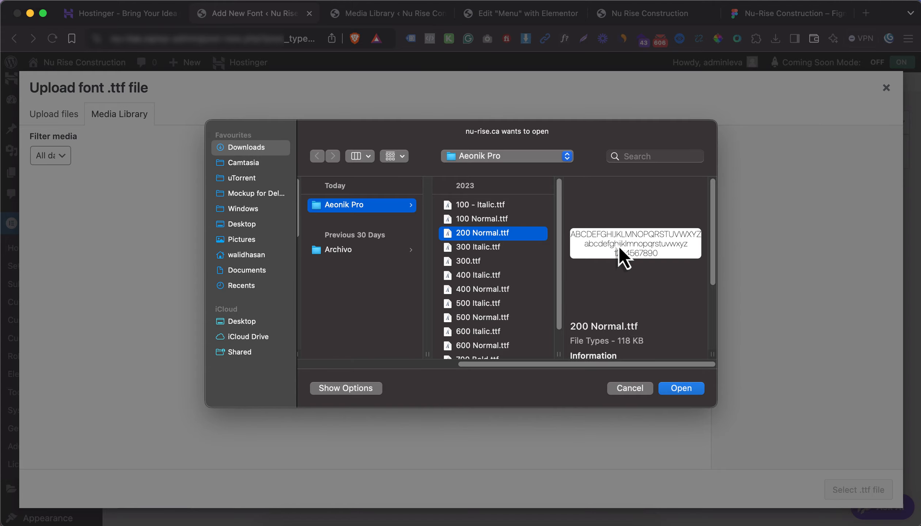
{"action": "key", "text": "super+a"}
{"action": "left_click", "coordinate": [684, 392]}
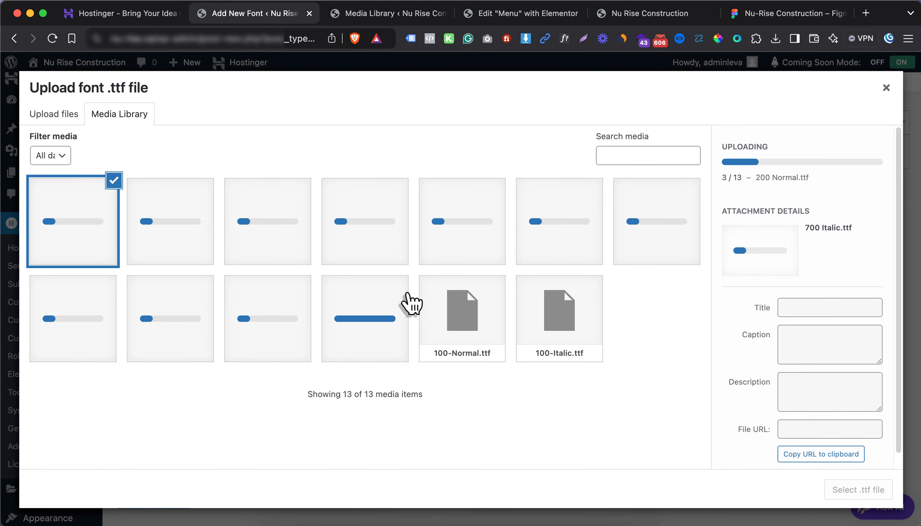
Set the first variation to weight 100 Normal using 100-Normal.ttf
{"action": "left_click", "coordinate": [475, 338]}
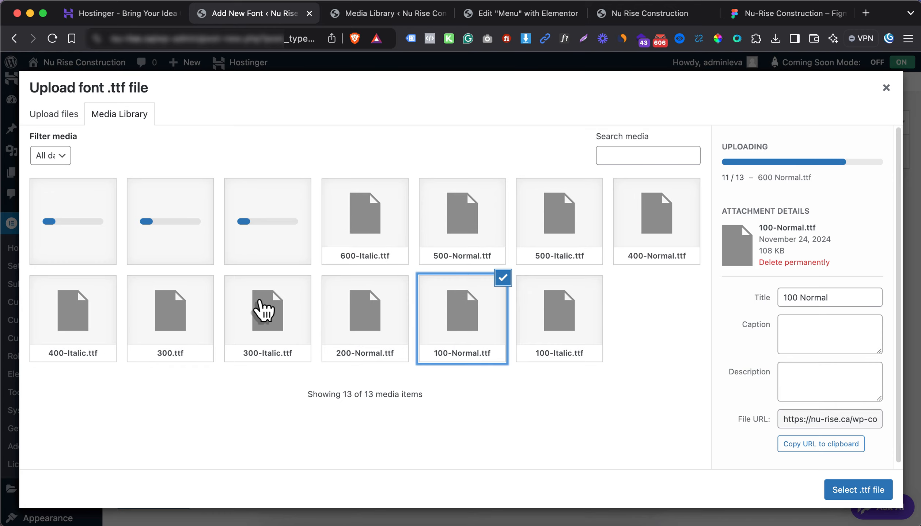
{"action": "left_click", "coordinate": [878, 491]}
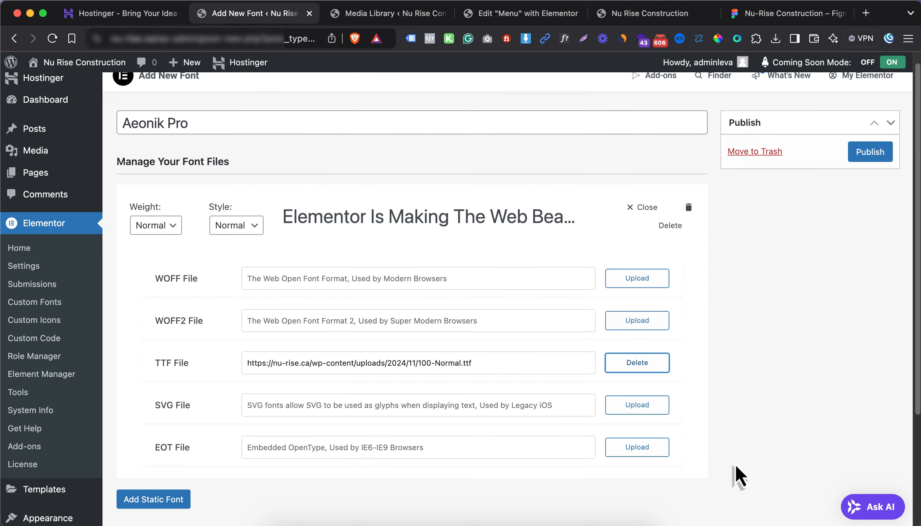
{"action": "left_click", "coordinate": [166, 225]}
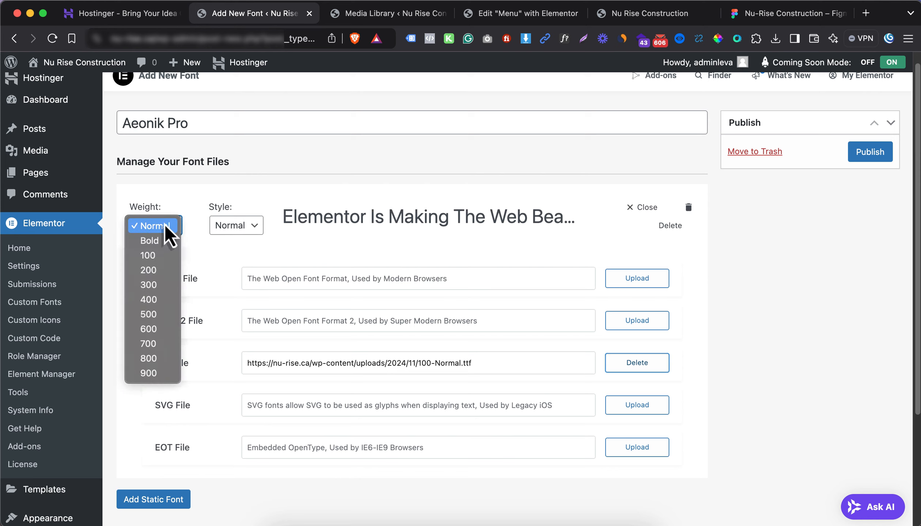
{"action": "left_click", "coordinate": [153, 251]}
{"action": "left_click", "coordinate": [223, 233]}
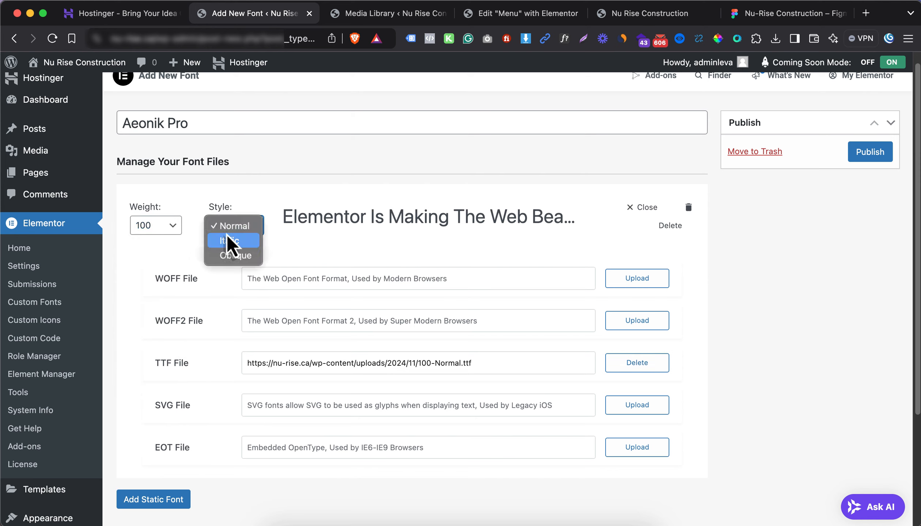
{"action": "left_click", "coordinate": [229, 227]}
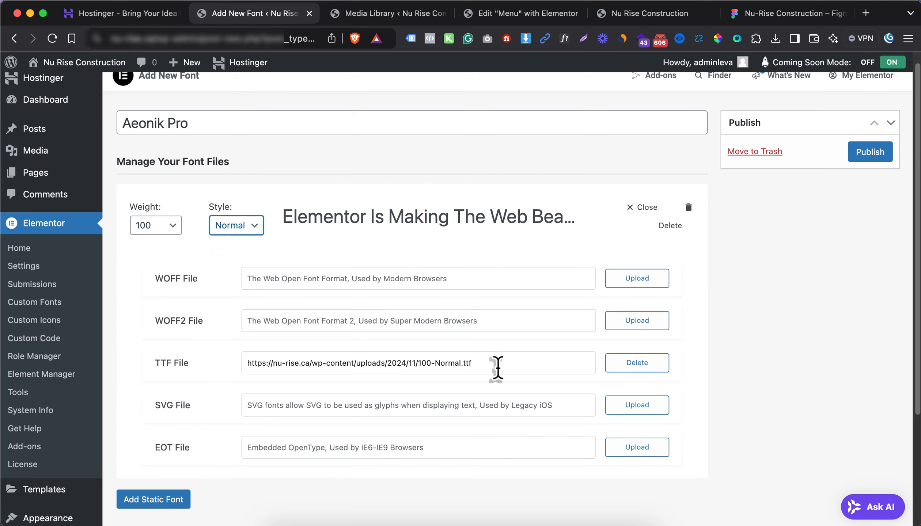
Add a 100 Italic variation with 100-Italic.ttf
{"action": "left_click", "coordinate": [154, 499]}
{"action": "scroll", "coordinate": [225, 420], "scroll_direction": "down", "scroll_amount": 6}
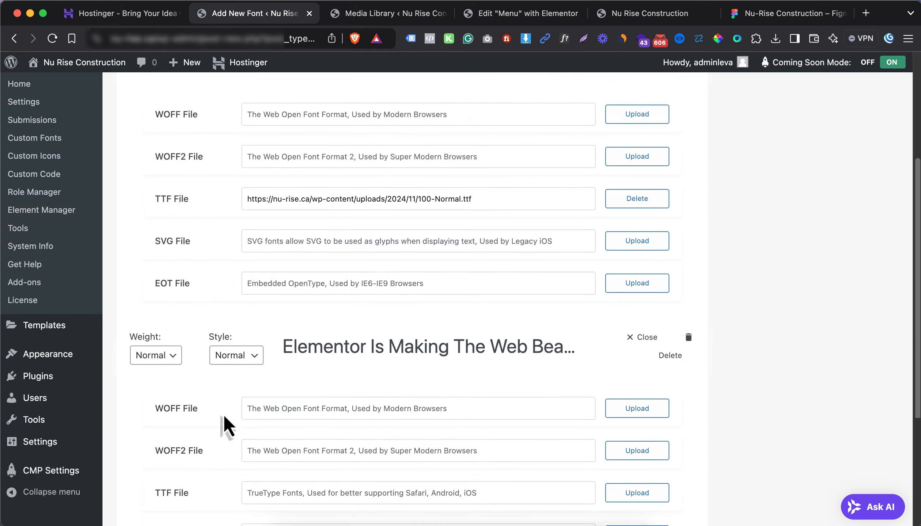
{"action": "left_click", "coordinate": [157, 301]}
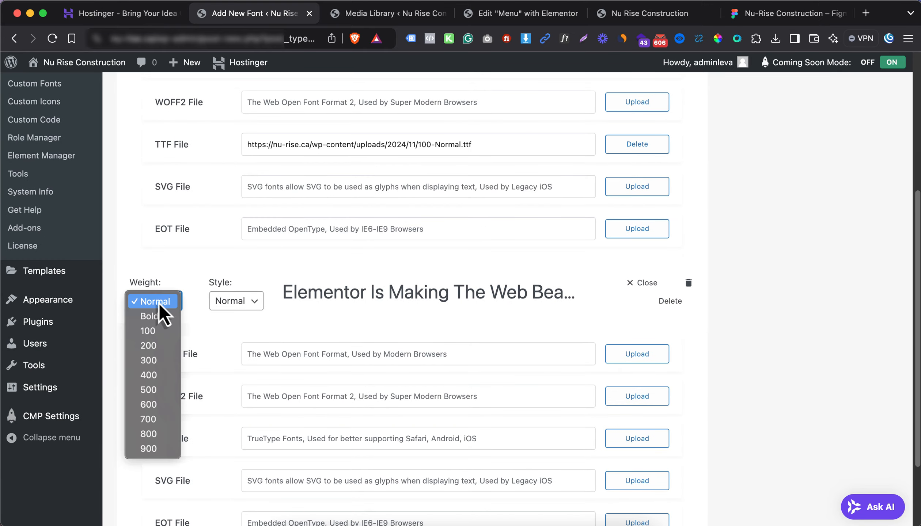
{"action": "left_click", "coordinate": [156, 331]}
{"action": "left_click", "coordinate": [223, 305]}
{"action": "left_click", "coordinate": [235, 318]}
{"action": "scroll", "coordinate": [532, 399], "scroll_direction": "down", "scroll_amount": 1}
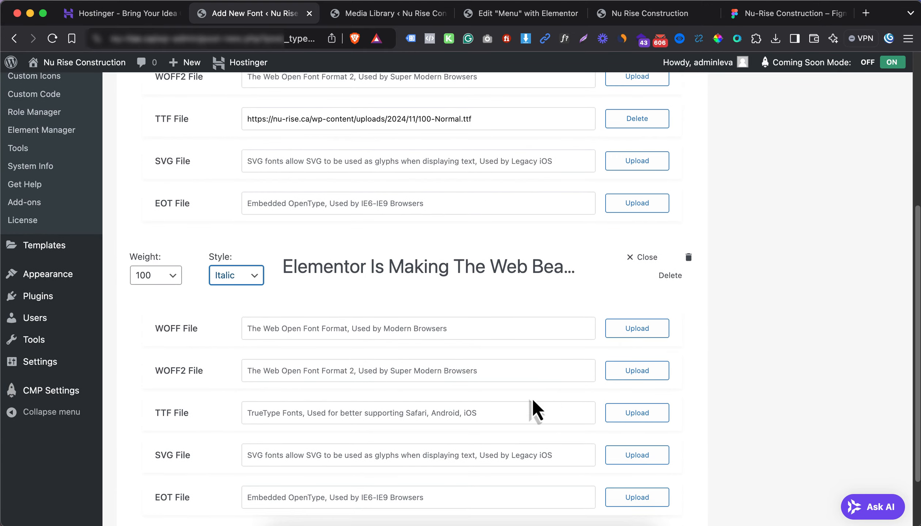
{"action": "left_click", "coordinate": [638, 413]}
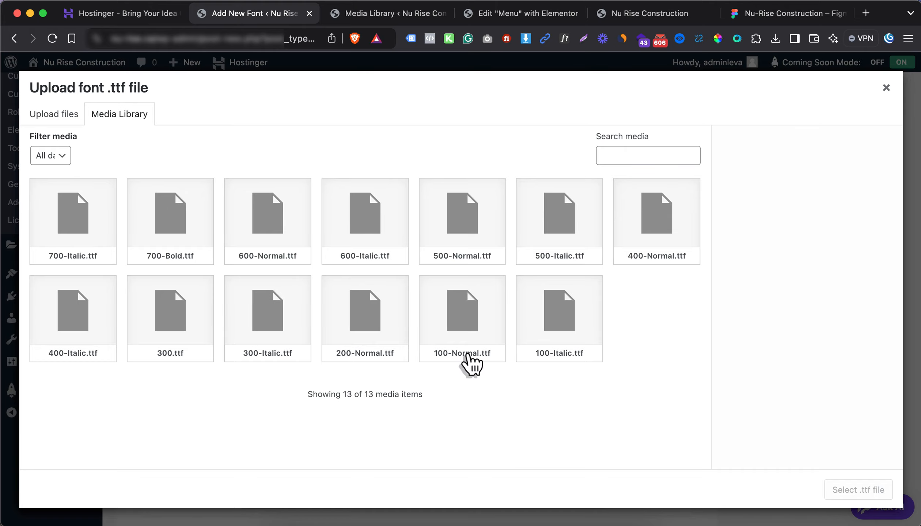
{"action": "left_click", "coordinate": [458, 346]}
{"action": "left_click", "coordinate": [565, 356]}
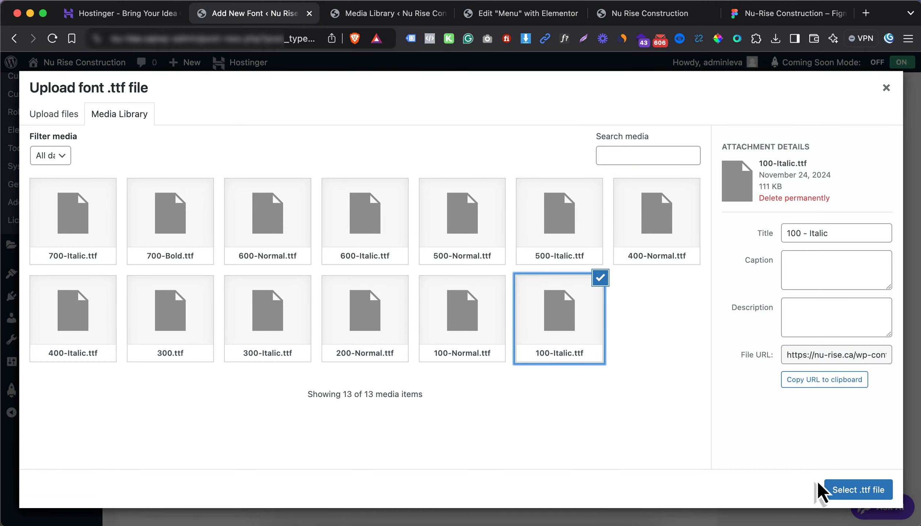
{"action": "left_click", "coordinate": [829, 490]}
Add a 200 Normal variation with 200-Normal.ttf
{"action": "scroll", "coordinate": [503, 367], "scroll_direction": "down", "scroll_amount": 1}
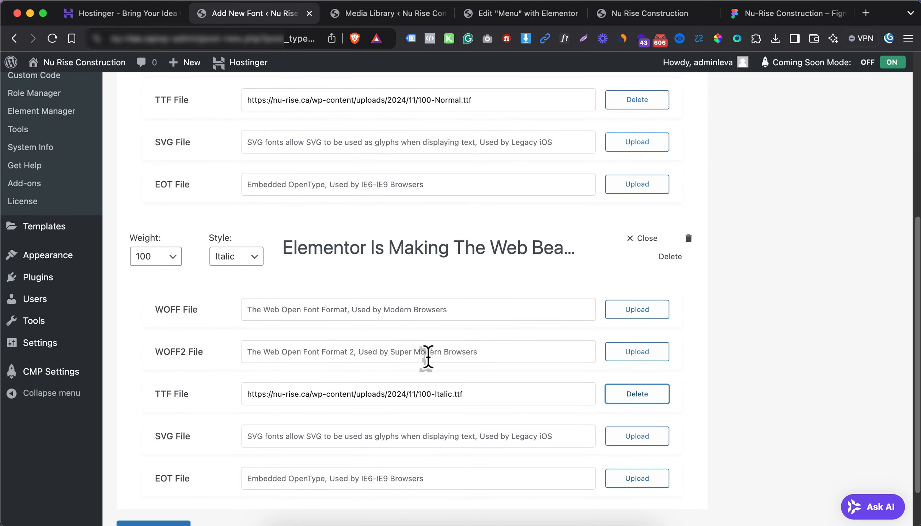
{"action": "scroll", "coordinate": [365, 365], "scroll_direction": "down", "scroll_amount": 3}
{"action": "left_click", "coordinate": [180, 479]}
{"action": "scroll", "coordinate": [231, 409], "scroll_direction": "down", "scroll_amount": 10}
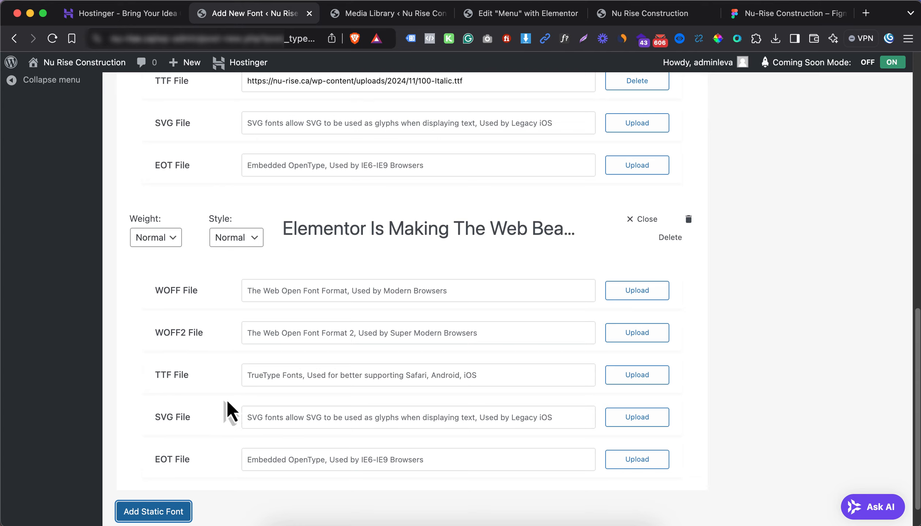
{"action": "left_click", "coordinate": [155, 241]}
{"action": "left_click", "coordinate": [154, 284]}
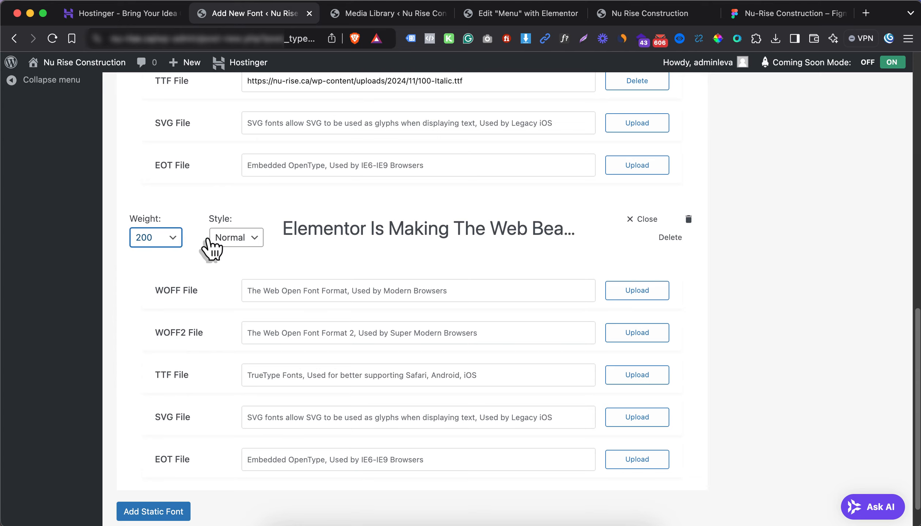
{"action": "left_click", "coordinate": [226, 239]}
{"action": "left_click", "coordinate": [226, 238]}
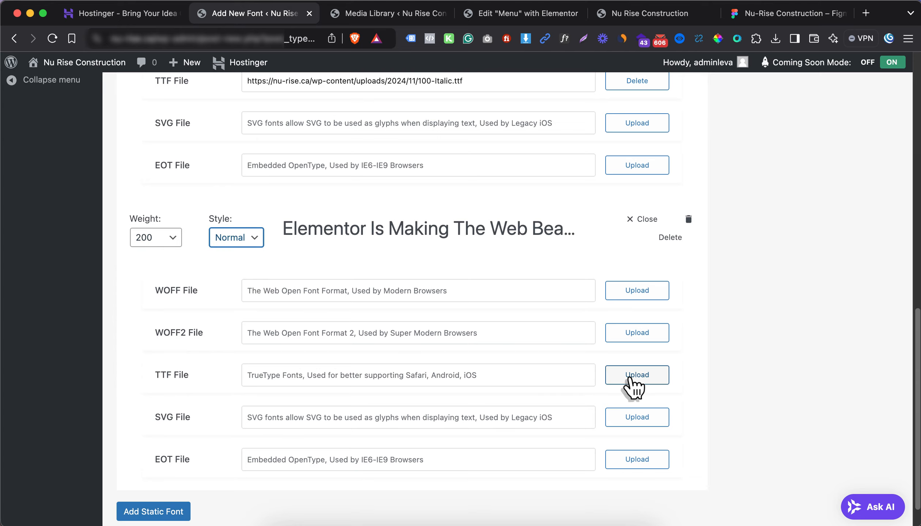
{"action": "left_click", "coordinate": [630, 379]}
{"action": "left_click", "coordinate": [366, 318]}
{"action": "left_click", "coordinate": [858, 490]}
Add a 200 Italic variation with its matching 200 Italic font file
{"action": "scroll", "coordinate": [549, 384], "scroll_direction": "down", "scroll_amount": 1}
{"action": "left_click", "coordinate": [168, 483]}
{"action": "scroll", "coordinate": [256, 347], "scroll_direction": "down", "scroll_amount": 4}
{"action": "left_click", "coordinate": [156, 354]}
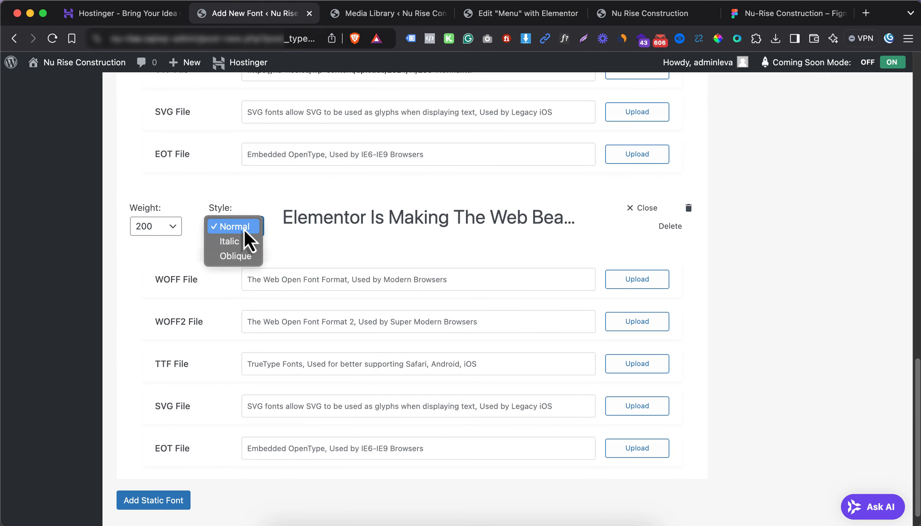
{"action": "left_click", "coordinate": [243, 230]}
{"action": "left_click", "coordinate": [629, 367]}
{"action": "left_click", "coordinate": [364, 282]}
{"action": "left_click", "coordinate": [843, 487]}
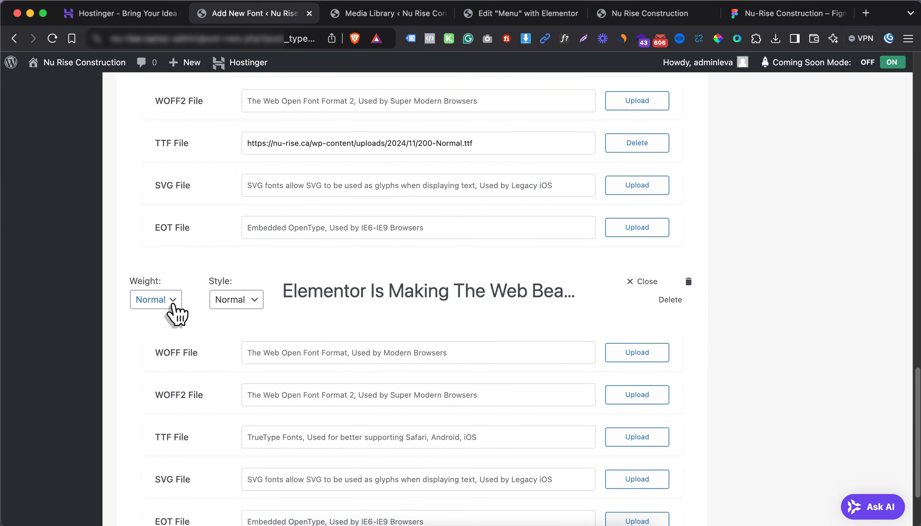
Add a 300 Normal variation with 300.ttf
{"action": "left_click", "coordinate": [173, 305]}
{"action": "left_click", "coordinate": [157, 362]}
{"action": "scroll", "coordinate": [566, 375], "scroll_direction": "down", "scroll_amount": 2}
{"action": "left_click", "coordinate": [634, 398]}
{"action": "left_click", "coordinate": [172, 317]}
Add a 300 Italic variation with 300-Italic.ttf
{"action": "left_click", "coordinate": [864, 492]}
{"action": "scroll", "coordinate": [438, 421], "scroll_direction": "down", "scroll_amount": 2}
{"action": "left_click", "coordinate": [161, 472]}
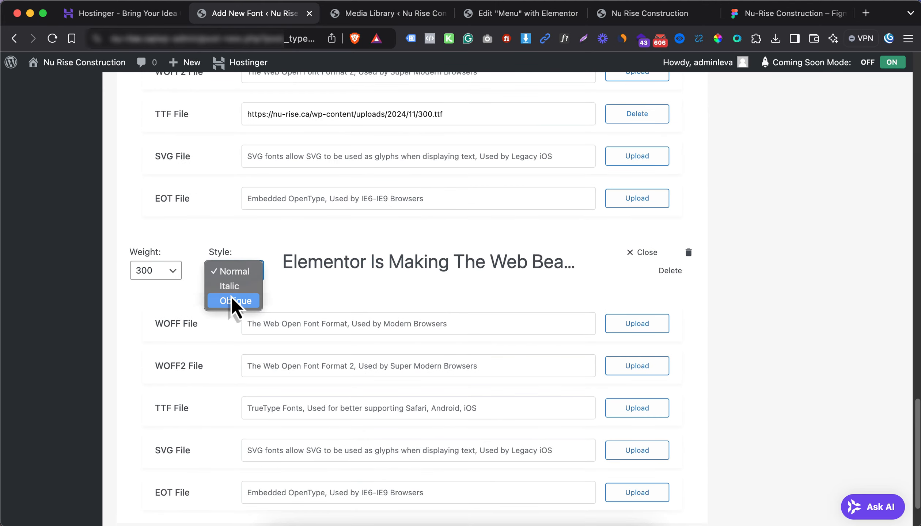
{"action": "left_click", "coordinate": [232, 302]}
{"action": "left_click", "coordinate": [637, 408]}
{"action": "left_click", "coordinate": [267, 319]}
{"action": "left_click", "coordinate": [837, 491]}
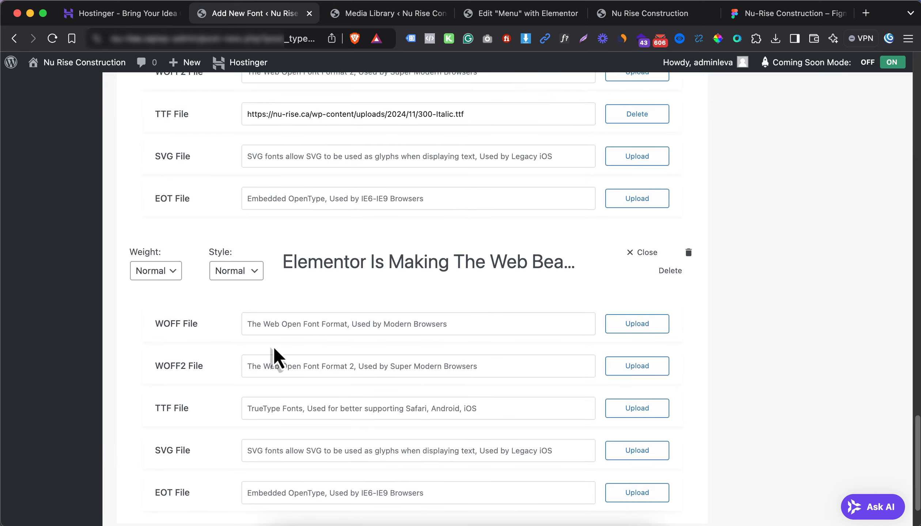
Add a 400 Normal variation with 400-Normal.ttf
{"action": "left_click", "coordinate": [156, 270]}
{"action": "left_click", "coordinate": [165, 339]}
{"action": "left_click", "coordinate": [637, 409]}
{"action": "left_click", "coordinate": [76, 339]}
{"action": "left_click", "coordinate": [657, 219]}
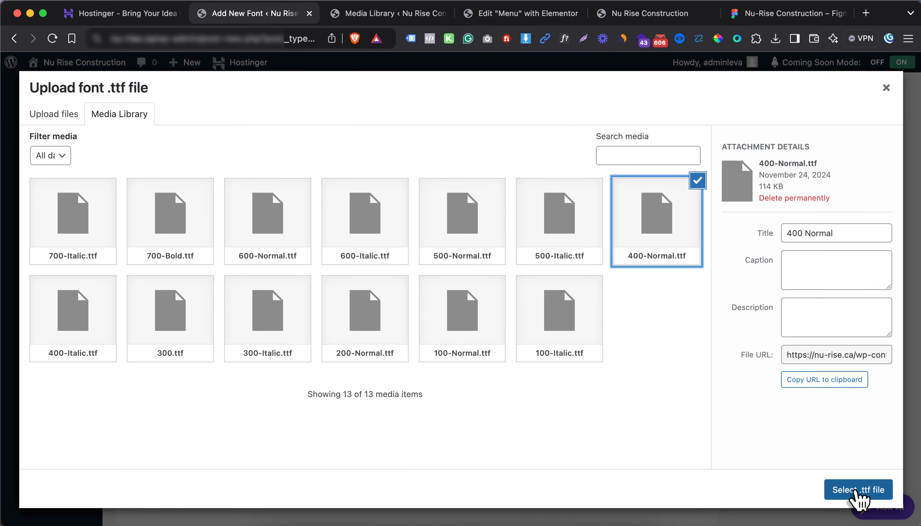
{"action": "left_click", "coordinate": [857, 489]}
Add a 400 Italic variation with 400-Italic.ttf
{"action": "left_click", "coordinate": [161, 472]}
{"action": "scroll", "coordinate": [168, 420], "scroll_direction": "down", "scroll_amount": 3}
{"action": "left_click", "coordinate": [154, 371]}
{"action": "left_click", "coordinate": [157, 444]}
{"action": "left_click", "coordinate": [226, 371]}
{"action": "left_click", "coordinate": [236, 370]}
{"action": "scroll", "coordinate": [439, 347], "scroll_direction": "down", "scroll_amount": 4}
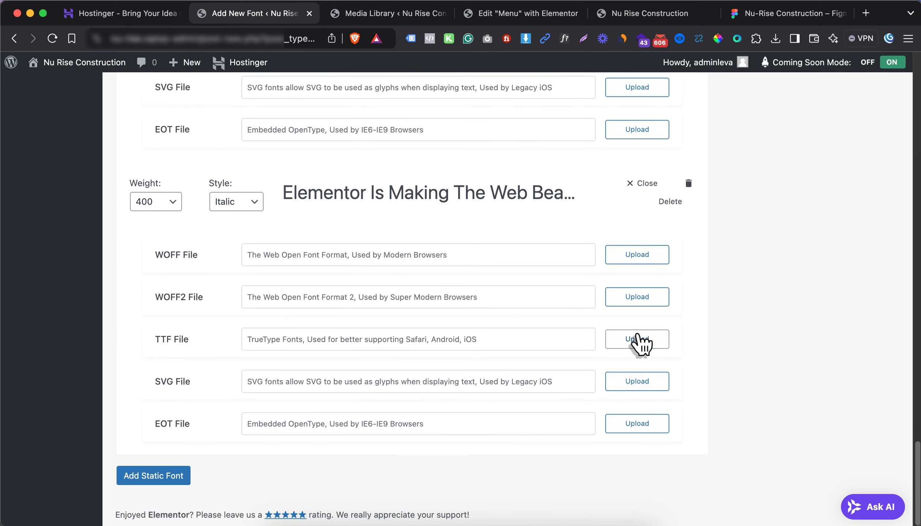
{"action": "left_click", "coordinate": [637, 335]}
{"action": "left_click", "coordinate": [73, 315]}
Add a 500 Normal variation with 500-Normal.ttf
{"action": "left_click", "coordinate": [847, 493]}
{"action": "left_click", "coordinate": [155, 476]}
{"action": "left_click", "coordinate": [155, 323]}
{"action": "left_click", "coordinate": [157, 411]}
{"action": "left_click", "coordinate": [637, 460]}
{"action": "left_click", "coordinate": [657, 225]}
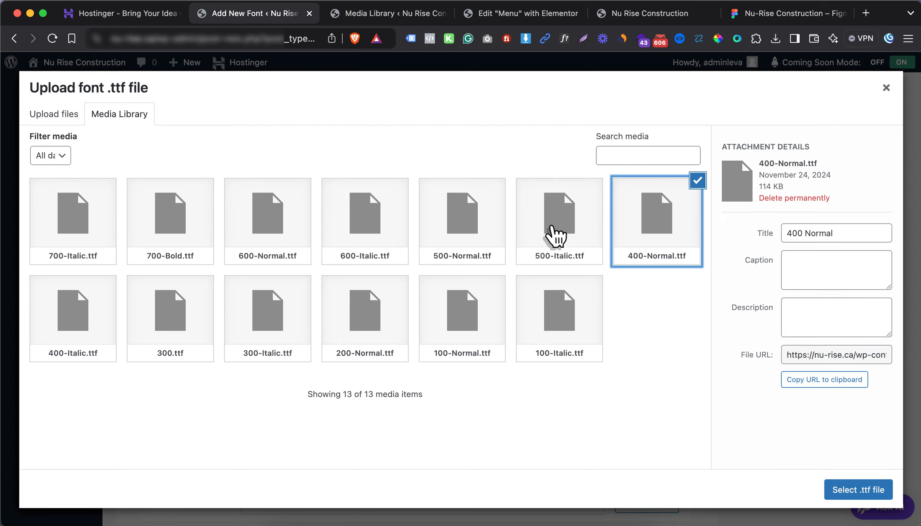
{"action": "left_click", "coordinate": [462, 220]}
{"action": "left_click", "coordinate": [857, 489]}
Add a 500 Italic variation with 500-Italic.ttf
{"action": "left_click", "coordinate": [173, 477]}
{"action": "scroll", "coordinate": [176, 402], "scroll_direction": "down", "scroll_amount": 4}
{"action": "left_click", "coordinate": [156, 292]}
{"action": "left_click", "coordinate": [175, 383]}
{"action": "left_click", "coordinate": [637, 436]}
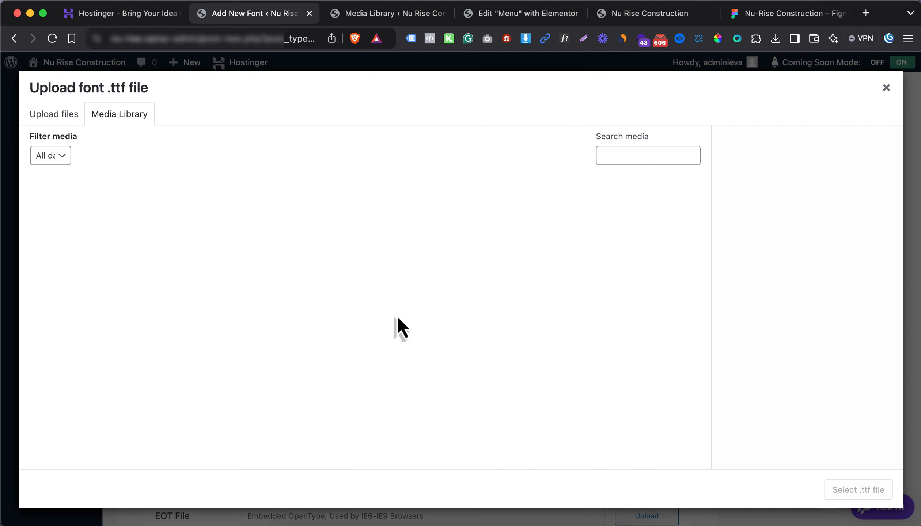
{"action": "left_click", "coordinate": [462, 221]}
{"action": "left_click", "coordinate": [559, 221]}
Add a 600 Normal variation with 600-Normal.ttf
{"action": "left_click", "coordinate": [857, 490]}
{"action": "left_click", "coordinate": [155, 485]}
{"action": "scroll", "coordinate": [226, 432], "scroll_direction": "down", "scroll_amount": 5}
{"action": "left_click", "coordinate": [156, 212]}
{"action": "left_click", "coordinate": [157, 322]}
{"action": "left_click", "coordinate": [637, 350]}
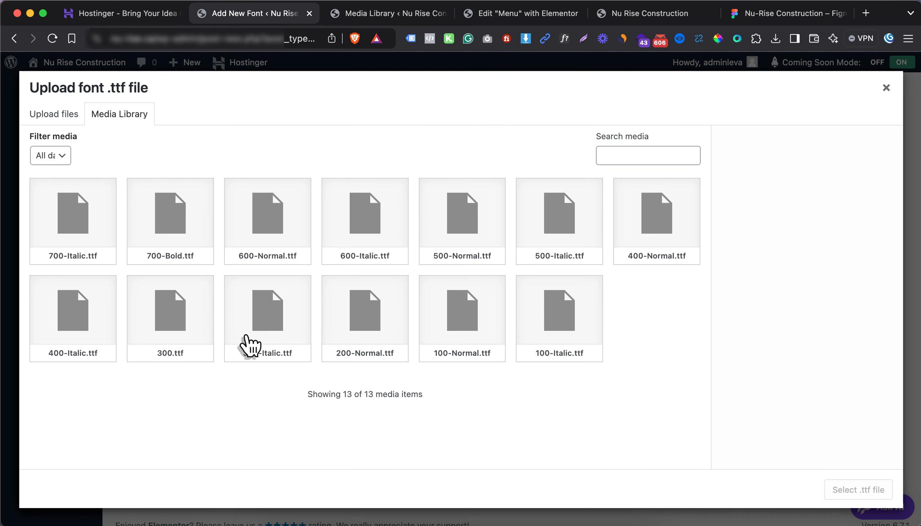
{"action": "left_click", "coordinate": [292, 238]}
{"action": "left_click", "coordinate": [850, 495]}
Add a 600 Italic variation with 600-Italic.ttf
{"action": "left_click", "coordinate": [155, 487]}
{"action": "scroll", "coordinate": [157, 439], "scroll_direction": "down", "scroll_amount": 5}
{"action": "left_click", "coordinate": [159, 237]}
{"action": "left_click", "coordinate": [151, 340]}
{"action": "left_click", "coordinate": [236, 238]}
{"action": "left_click", "coordinate": [236, 252]}
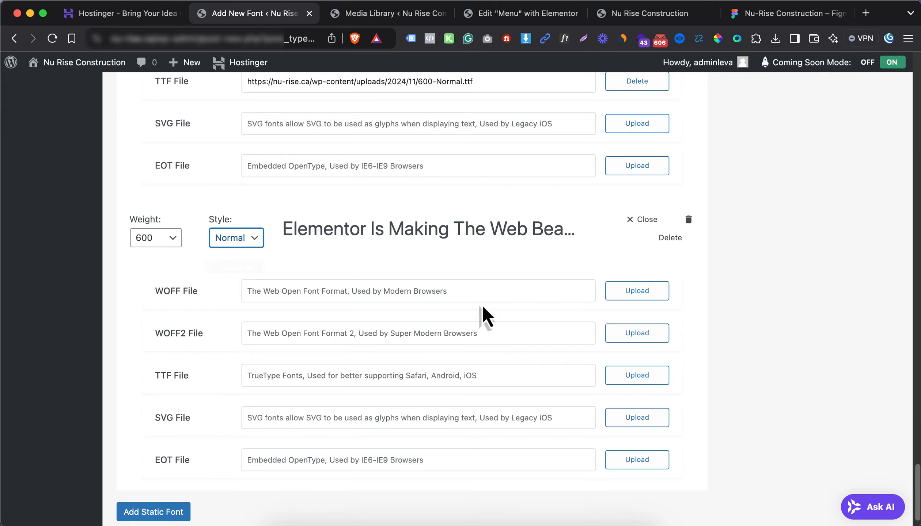
{"action": "left_click", "coordinate": [637, 376]}
{"action": "left_click", "coordinate": [365, 221]}
{"action": "left_click", "coordinate": [857, 489]}
Add a 700 Normal variation with 700-Bold.ttf
{"action": "left_click", "coordinate": [155, 512]}
{"action": "scroll", "coordinate": [157, 475], "scroll_direction": "down", "scroll_amount": 5}
{"action": "left_click", "coordinate": [157, 253]}
{"action": "left_click", "coordinate": [153, 371]}
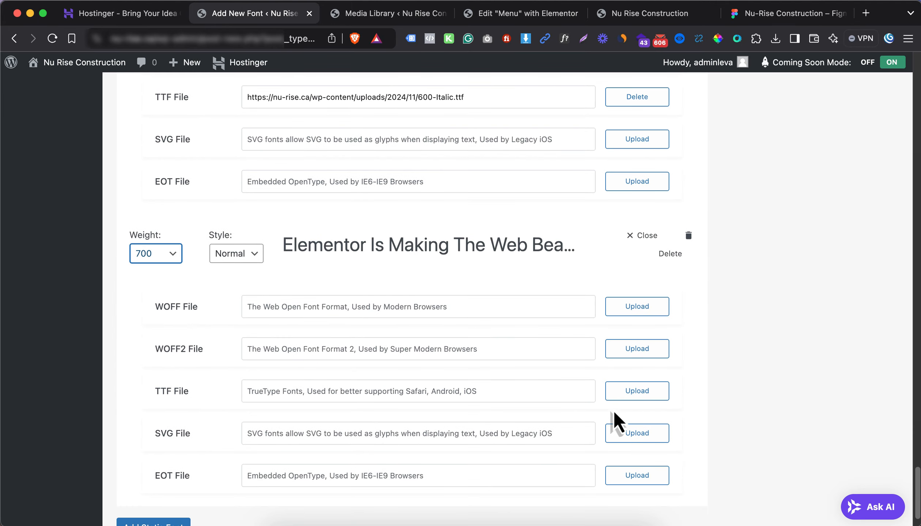
{"action": "left_click", "coordinate": [637, 391]}
{"action": "left_click", "coordinate": [166, 228]}
{"action": "left_click", "coordinate": [857, 490]}
Add a 700 Italic variation with 700-Italic.ttf and publish the Aeonik Pro font
{"action": "left_click", "coordinate": [154, 476]}
{"action": "scroll", "coordinate": [157, 475], "scroll_direction": "down", "scroll_amount": 5}
{"action": "left_click", "coordinate": [156, 246]}
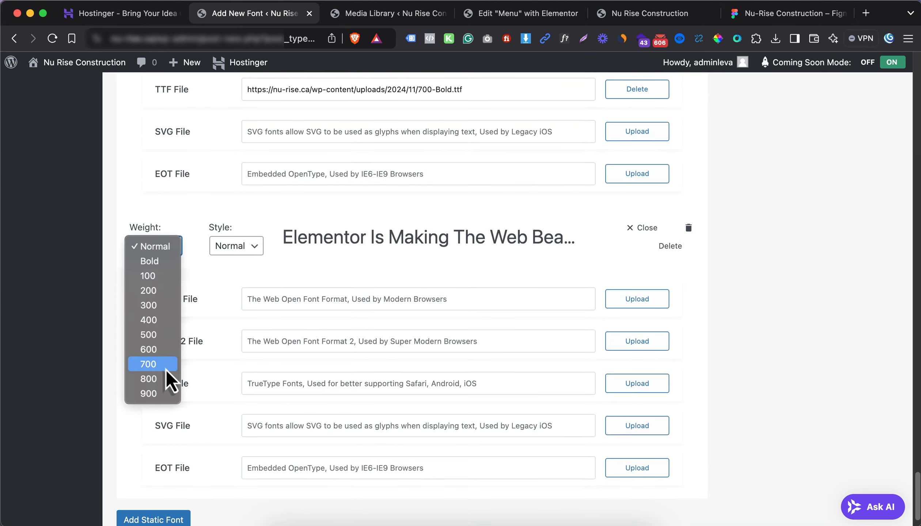
{"action": "left_click", "coordinate": [165, 368]}
{"action": "left_click", "coordinate": [236, 246]}
{"action": "left_click", "coordinate": [233, 262]}
{"action": "left_click", "coordinate": [637, 384]}
{"action": "left_click", "coordinate": [74, 222]}
{"action": "left_click", "coordinate": [857, 489]}
{"action": "scroll", "coordinate": [517, 325], "scroll_direction": "up", "scroll_amount": 20}
{"action": "left_click", "coordinate": [869, 164]}
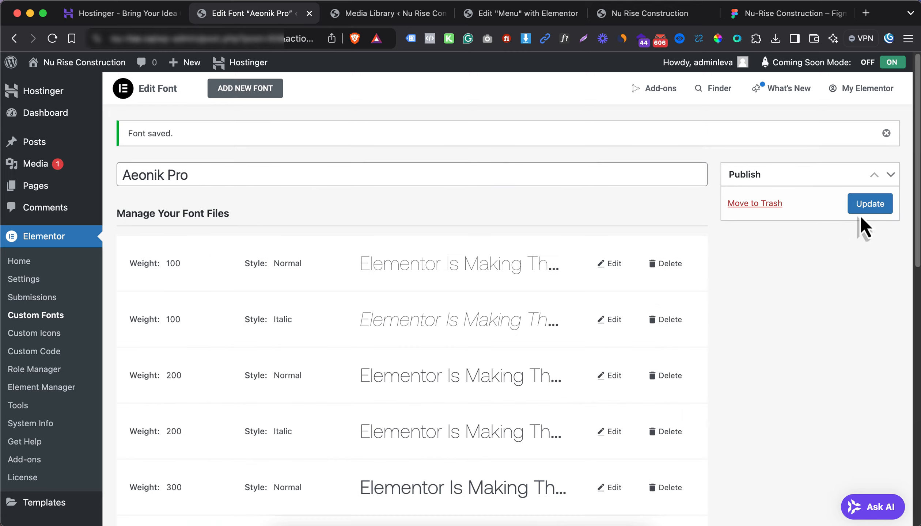
Update the Aeonik Pro font and scroll through its saved variation list
{"action": "left_click", "coordinate": [866, 207]}
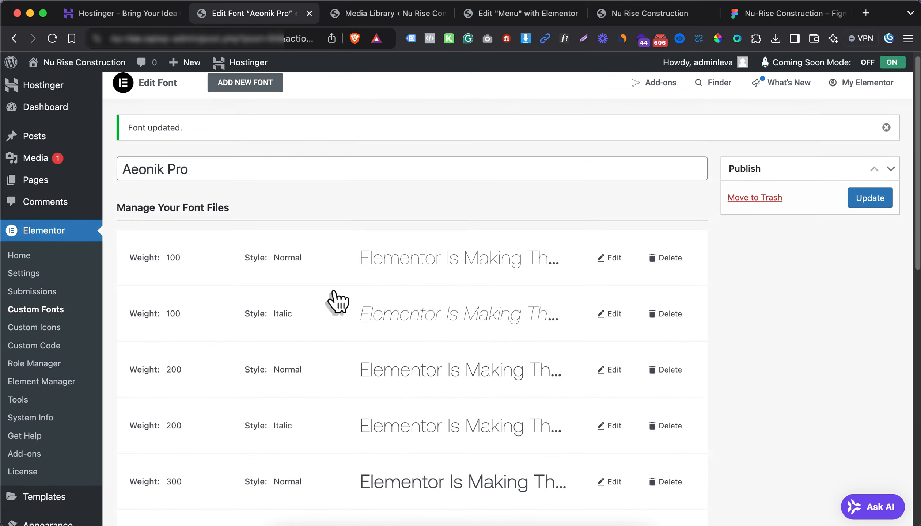
{"action": "scroll", "coordinate": [329, 302], "scroll_direction": "down", "scroll_amount": 10}
{"action": "scroll", "coordinate": [354, 338], "scroll_direction": "down", "scroll_amount": 4}
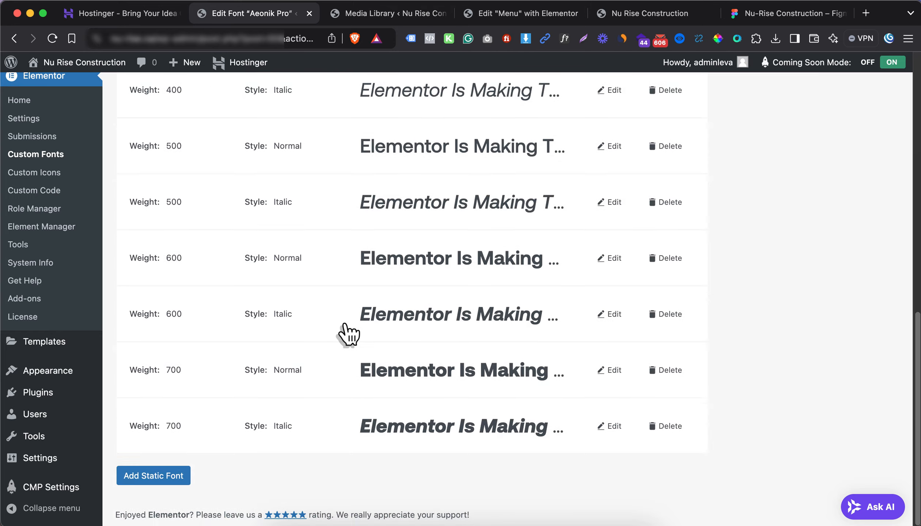
{"action": "scroll", "coordinate": [349, 333], "scroll_direction": "up", "scroll_amount": 13}
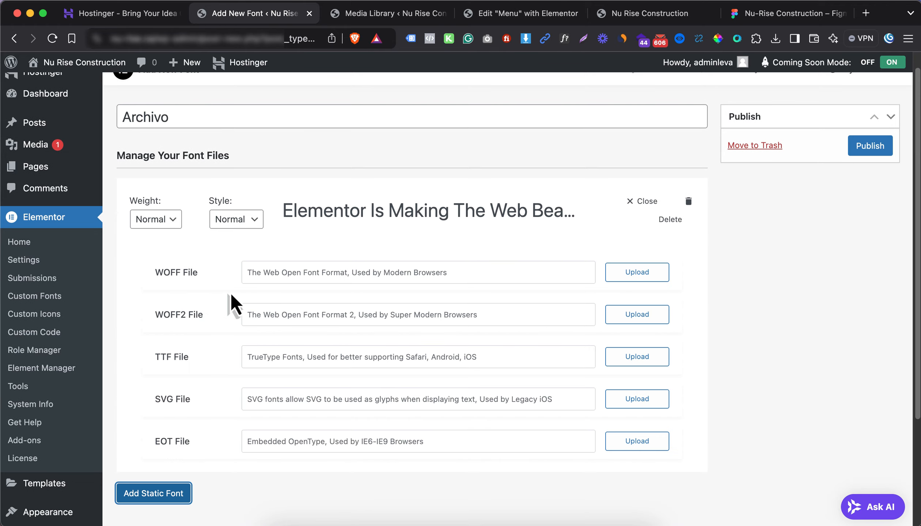
Upload the Archivo TTF files and assign Archivo-Regular.ttf to a weight 400 variant
{"action": "left_click", "coordinate": [629, 349]}
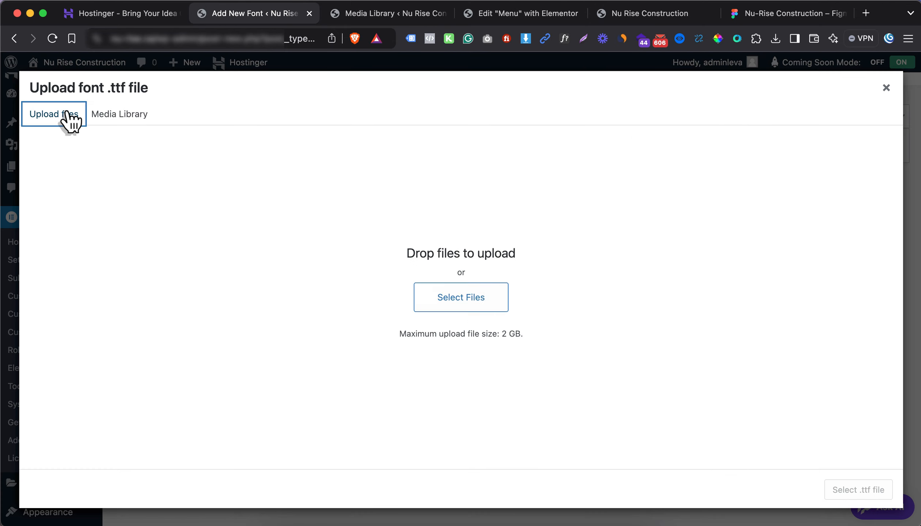
{"action": "left_click", "coordinate": [460, 296]}
{"action": "left_click", "coordinate": [513, 347], "text": "shift"}
{"action": "key", "text": "Return"}
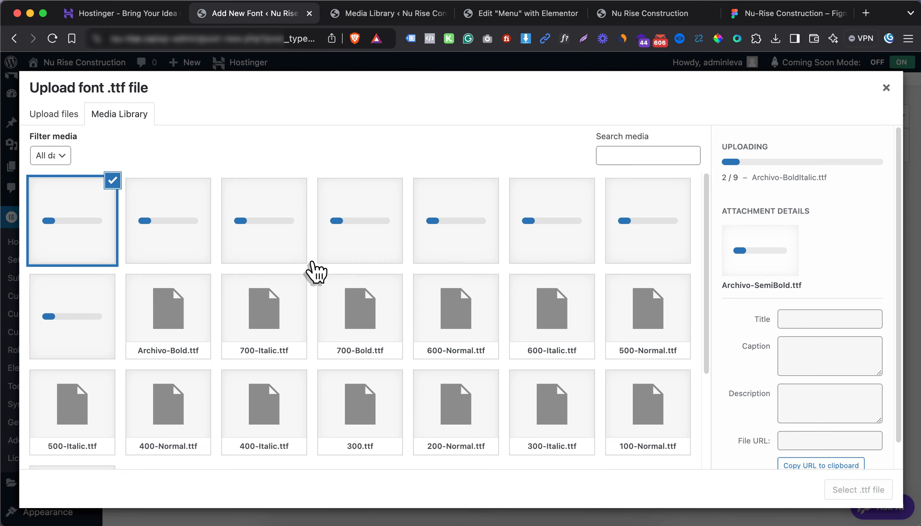
{"action": "left_click", "coordinate": [184, 247]}
{"action": "left_click", "coordinate": [857, 489]}
{"action": "left_click", "coordinate": [163, 221]}
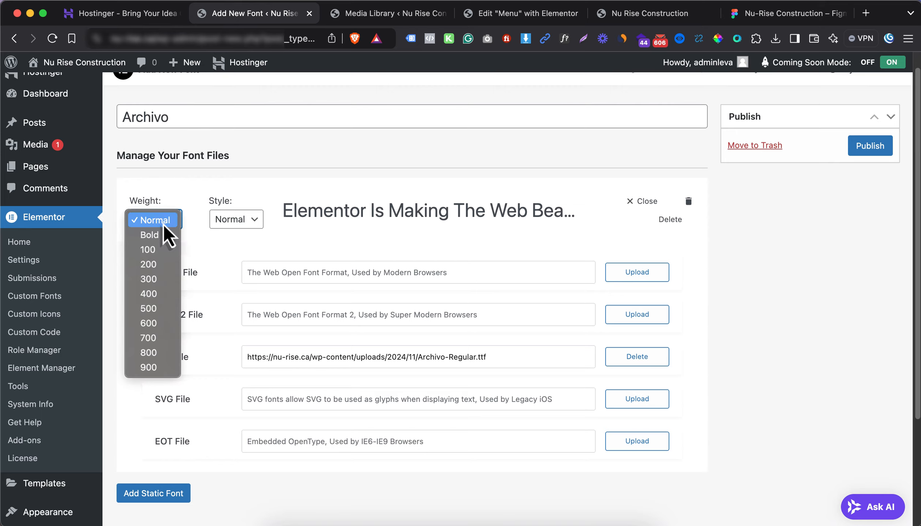
{"action": "left_click", "coordinate": [263, 224]}
{"action": "left_click", "coordinate": [161, 220]}
{"action": "left_click", "coordinate": [286, 254]}
{"action": "left_click", "coordinate": [148, 294]}
Add a weight 400 italic variant using Archivo-Regular-Italic.ttf
{"action": "left_click", "coordinate": [154, 493]}
{"action": "scroll", "coordinate": [230, 420], "scroll_direction": "down", "scroll_amount": 6}
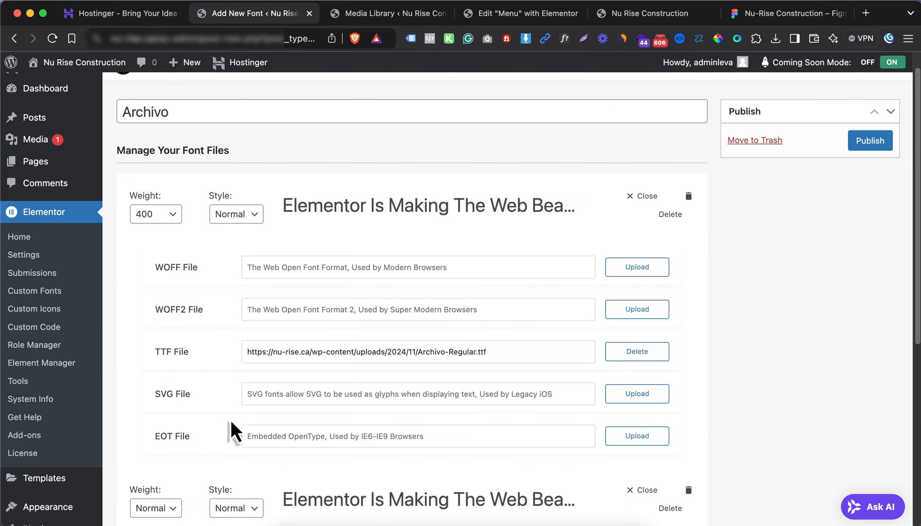
{"action": "left_click", "coordinate": [156, 275]}
{"action": "left_click", "coordinate": [148, 349]}
{"action": "left_click", "coordinate": [233, 278]}
{"action": "left_click", "coordinate": [229, 290]}
{"action": "left_click", "coordinate": [637, 412]}
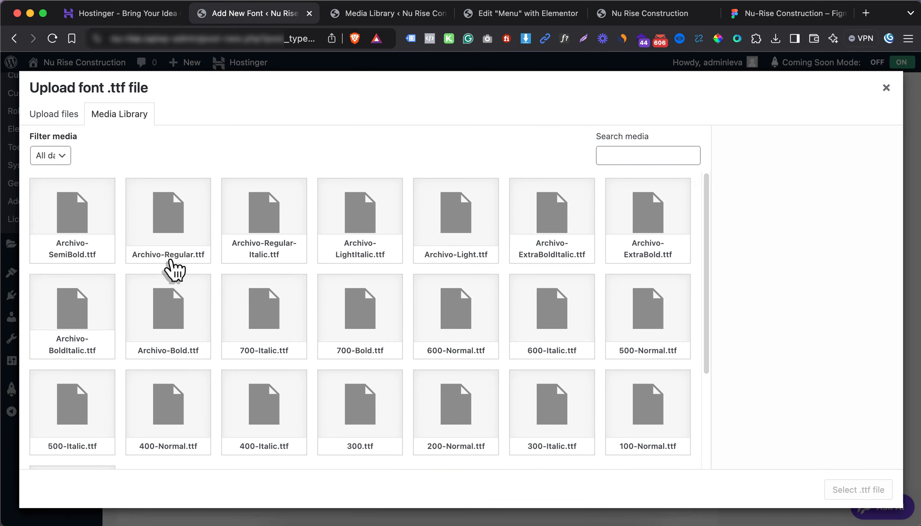
{"action": "left_click", "coordinate": [237, 233]}
{"action": "left_click", "coordinate": [840, 489]}
Add a weight 500 variant using Archivo-Bold.ttf
{"action": "left_click", "coordinate": [153, 475]}
{"action": "left_click", "coordinate": [153, 202]}
{"action": "left_click", "coordinate": [148, 290]}
{"action": "left_click", "coordinate": [637, 339]}
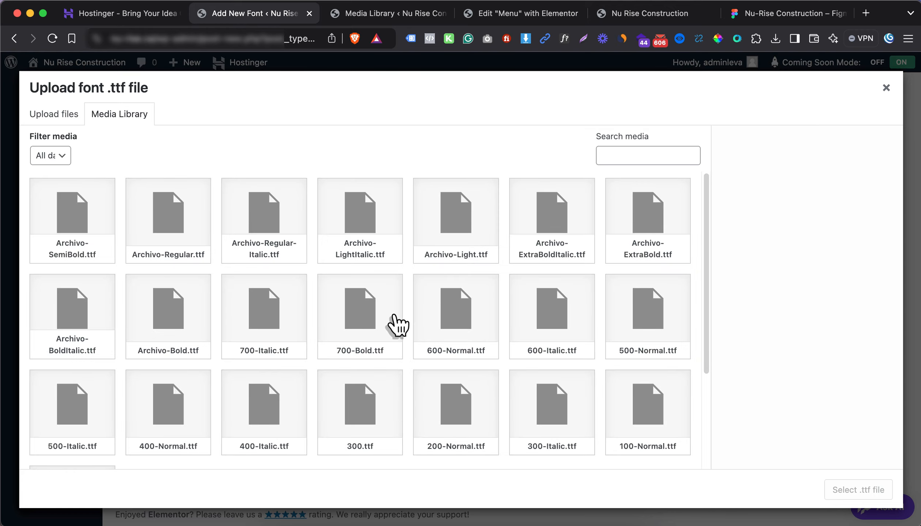
{"action": "left_click", "coordinate": [203, 280]}
{"action": "left_click", "coordinate": [845, 491]}
Add a weight 500 italic variant using Archivo-BoldItalic.ttf
{"action": "left_click", "coordinate": [154, 476]}
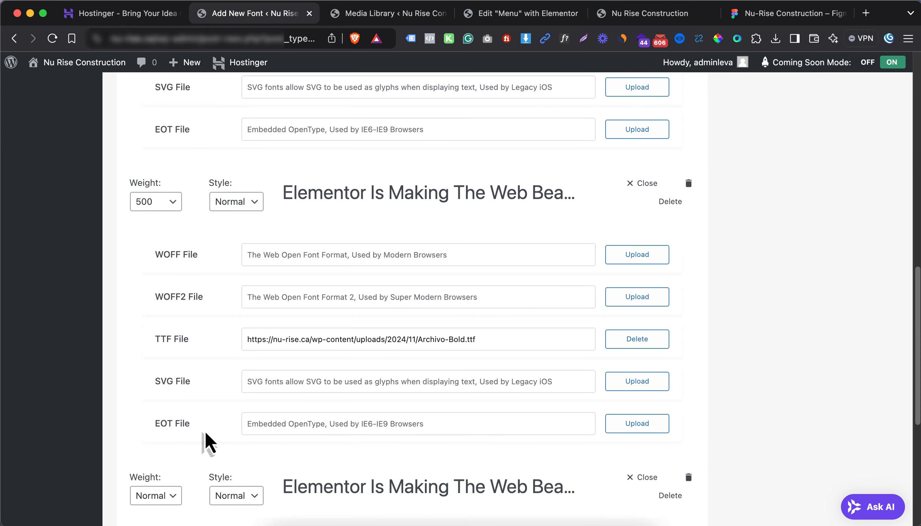
{"action": "scroll", "coordinate": [204, 433], "scroll_direction": "down", "scroll_amount": 5}
{"action": "left_click", "coordinate": [153, 324]}
{"action": "left_click", "coordinate": [149, 412]}
{"action": "left_click", "coordinate": [233, 325]}
{"action": "left_click", "coordinate": [229, 339]}
{"action": "left_click", "coordinate": [634, 460]}
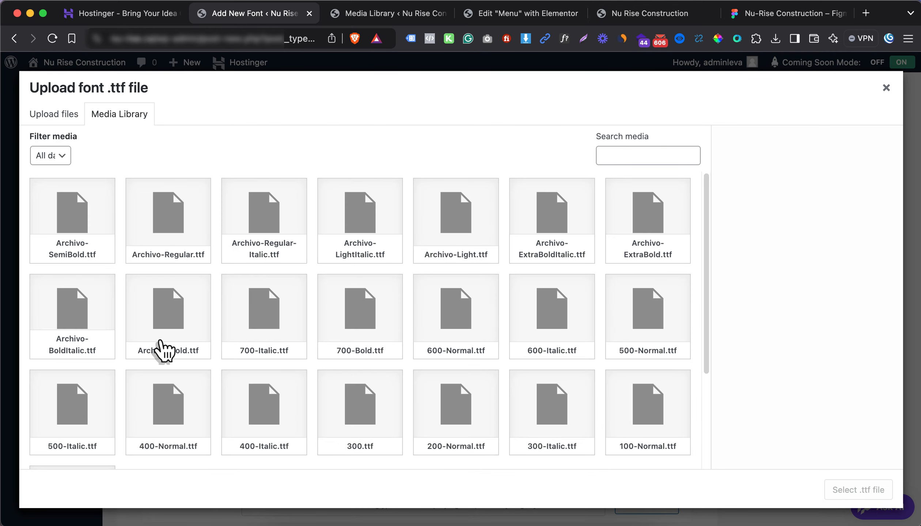
{"action": "left_click", "coordinate": [97, 332]}
{"action": "left_click", "coordinate": [861, 488]}
Add an Archivo-ExtraBold.ttf variant, correcting its weight from 600 to 700
{"action": "scroll", "coordinate": [205, 435], "scroll_direction": "down", "scroll_amount": 4}
{"action": "left_click", "coordinate": [153, 476]}
{"action": "scroll", "coordinate": [239, 378], "scroll_direction": "down", "scroll_amount": 6}
{"action": "left_click", "coordinate": [155, 270]}
{"action": "left_click", "coordinate": [149, 359]}
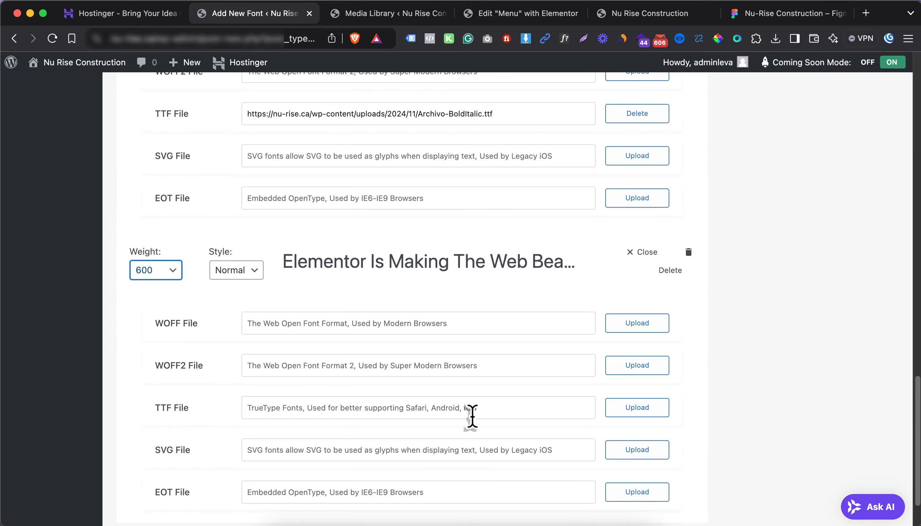
{"action": "left_click", "coordinate": [637, 408]}
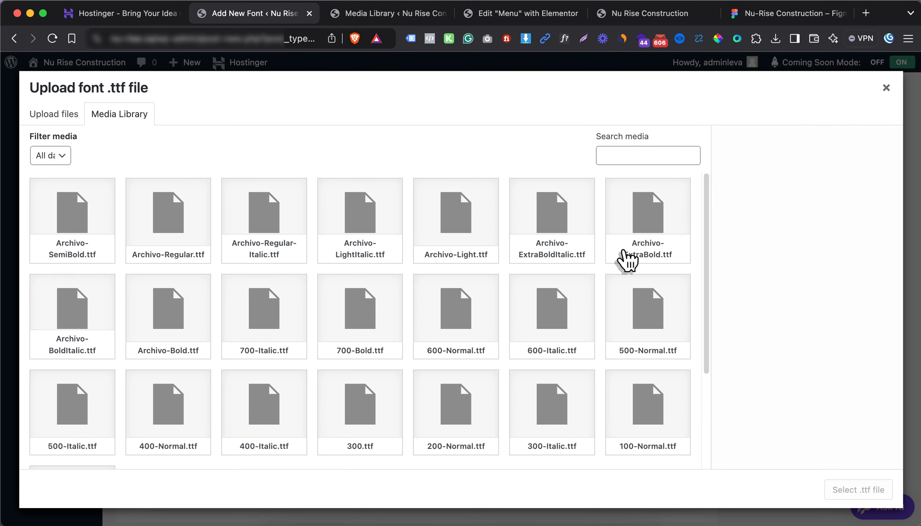
{"action": "left_click", "coordinate": [660, 248]}
{"action": "left_click", "coordinate": [846, 492]}
{"action": "left_click", "coordinate": [155, 270]}
{"action": "left_click", "coordinate": [150, 284]}
Add a weight 700 italic variant using Archivo-ExtraBoldItalic.ttf
{"action": "left_click", "coordinate": [237, 270]}
{"action": "left_click", "coordinate": [243, 273]}
{"action": "left_click", "coordinate": [153, 475]}
{"action": "left_click", "coordinate": [157, 293]}
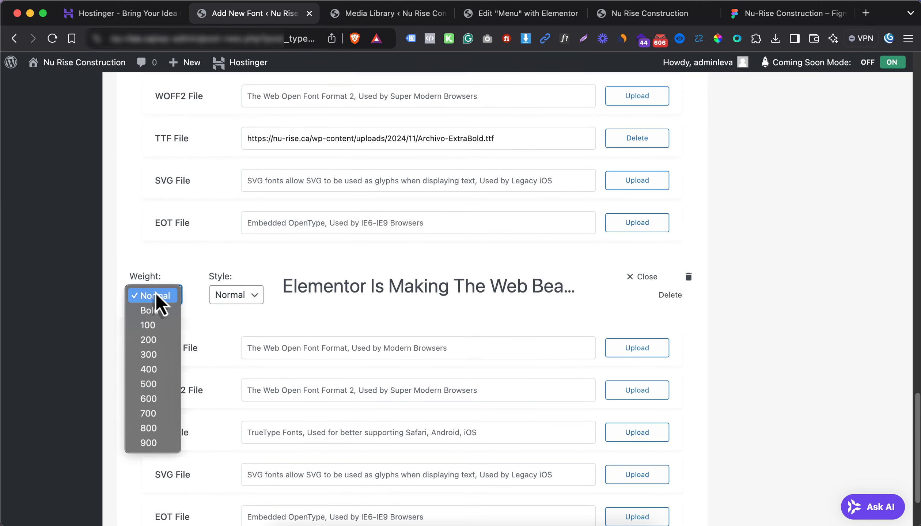
{"action": "left_click", "coordinate": [148, 413]}
{"action": "left_click", "coordinate": [236, 295]}
{"action": "left_click", "coordinate": [234, 310]}
{"action": "left_click", "coordinate": [637, 433]}
{"action": "left_click", "coordinate": [551, 233]}
{"action": "left_click", "coordinate": [855, 489]}
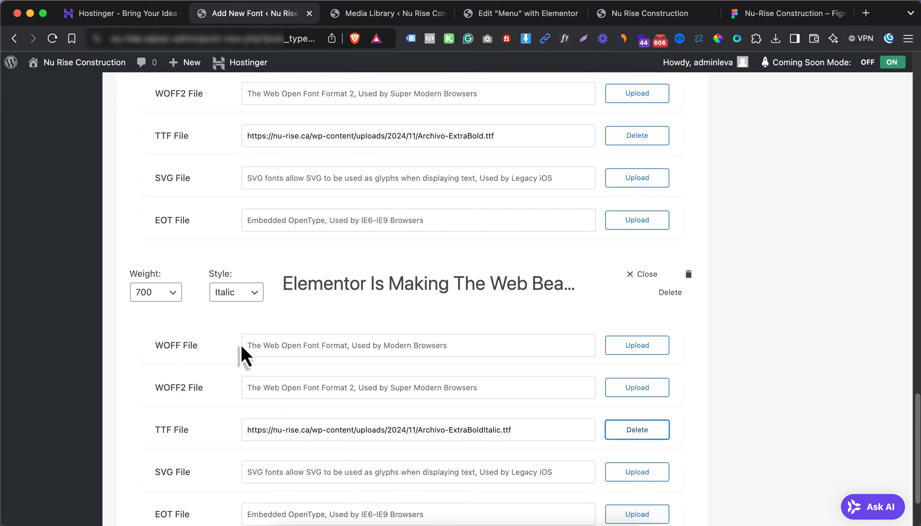
Add a light variant at weight 300 with its TTF file from the library
{"action": "scroll", "coordinate": [220, 365], "scroll_direction": "down", "scroll_amount": 3}
{"action": "left_click", "coordinate": [157, 475]}
{"action": "scroll", "coordinate": [438, 456], "scroll_direction": "down", "scroll_amount": 5}
{"action": "left_click", "coordinate": [635, 428]}
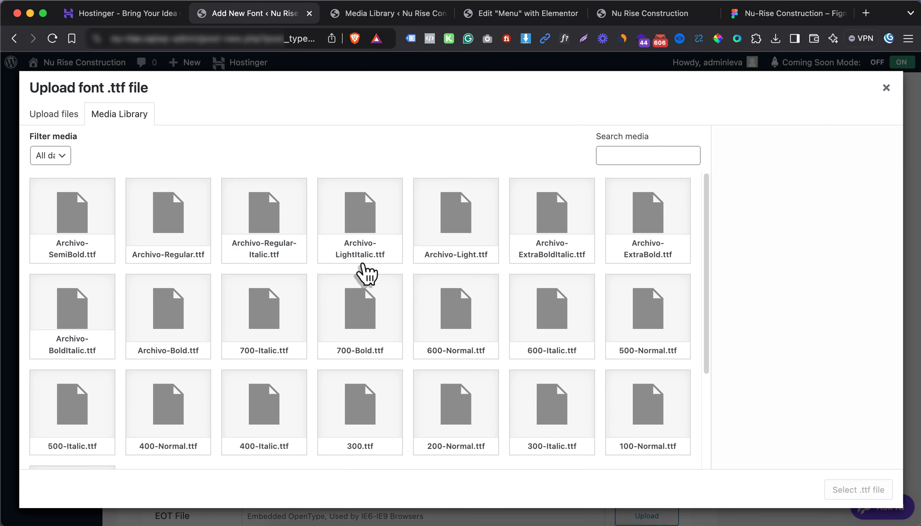
{"action": "left_click", "coordinate": [269, 236]}
{"action": "left_click", "coordinate": [855, 490]}
{"action": "left_click", "coordinate": [155, 294]}
{"action": "left_click", "coordinate": [149, 353]}
Add a weight 300 italic variant using Archivo-LightItalic.ttf
{"action": "left_click", "coordinate": [155, 475]}
{"action": "left_click", "coordinate": [155, 202]}
{"action": "left_click", "coordinate": [149, 261]}
{"action": "left_click", "coordinate": [236, 202]}
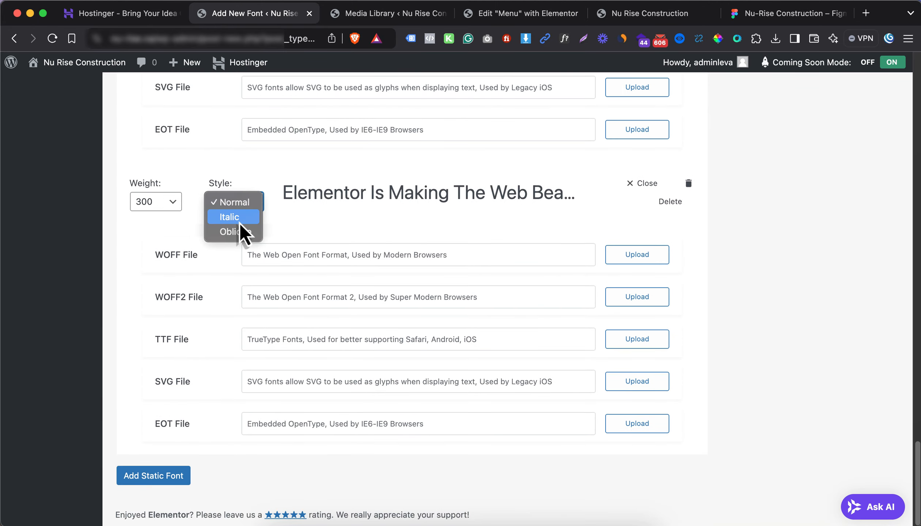
{"action": "left_click", "coordinate": [230, 217]}
{"action": "left_click", "coordinate": [637, 339]}
{"action": "left_click", "coordinate": [361, 205]}
{"action": "left_click", "coordinate": [853, 489]}
Publish the Archivo font, check the Custom Fonts list, and return to the Menu editor
{"action": "scroll", "coordinate": [820, 237], "scroll_direction": "up", "scroll_amount": 10}
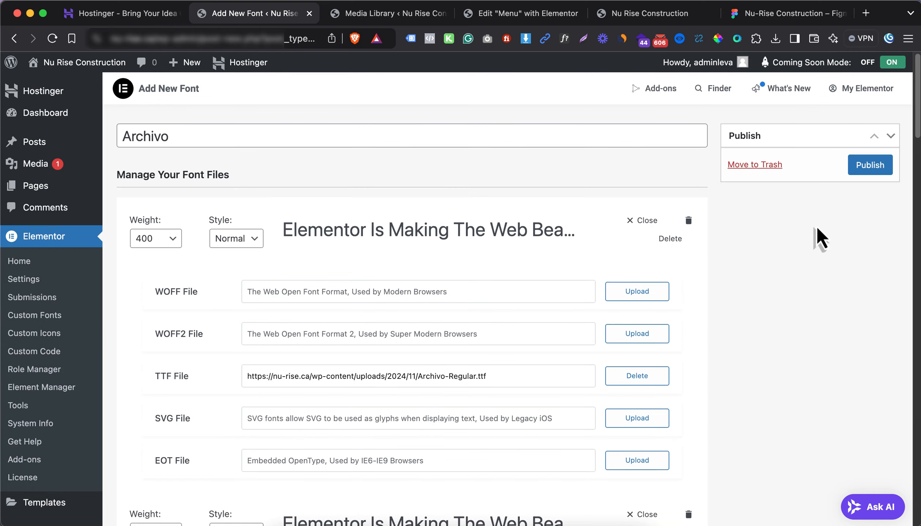
{"action": "left_click", "coordinate": [870, 165]}
{"action": "scroll", "coordinate": [249, 407], "scroll_direction": "down", "scroll_amount": 6}
{"action": "scroll", "coordinate": [512, 332], "scroll_direction": "up", "scroll_amount": 6}
{"action": "left_click", "coordinate": [35, 315]}
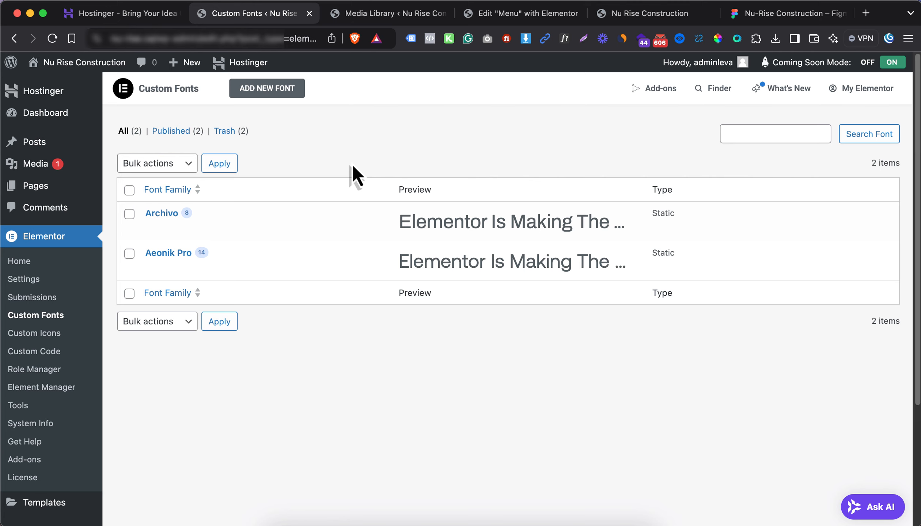
{"action": "left_click", "coordinate": [530, 14]}
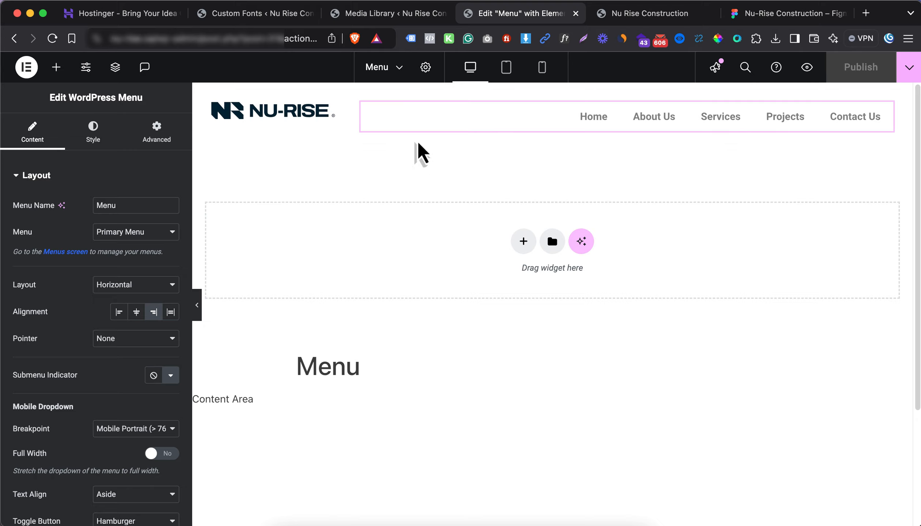
From the header's settings, go to Site Settings > Global Colors to preview the style guide
{"action": "left_click", "coordinate": [426, 69]}
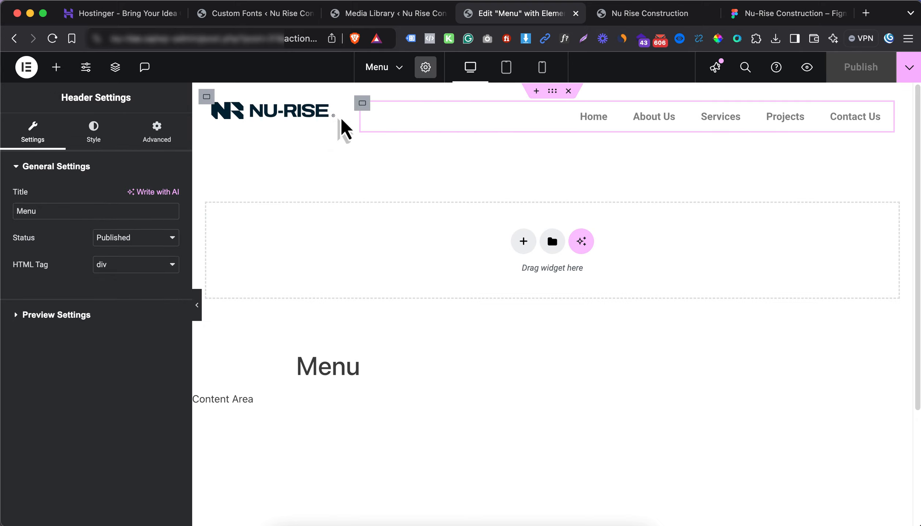
{"action": "left_click", "coordinate": [85, 72]}
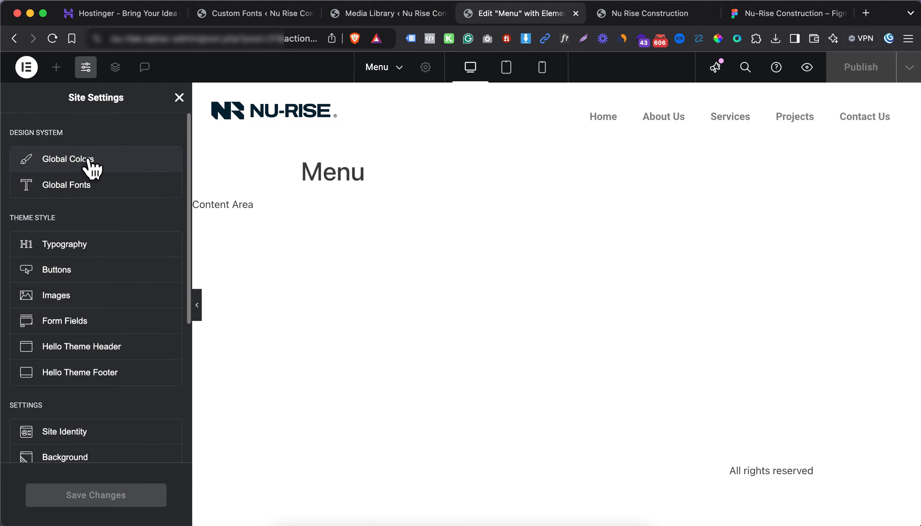
{"action": "left_click", "coordinate": [88, 160]}
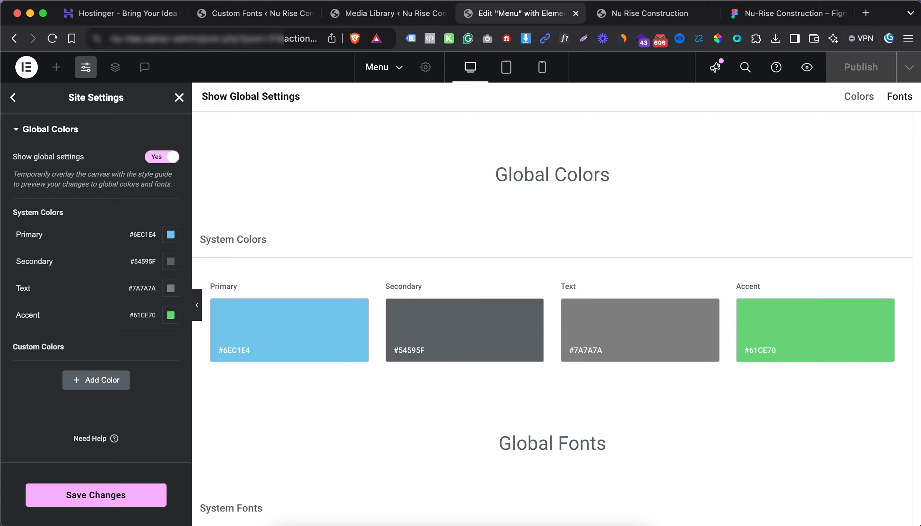
Add a custom colour named Background Color with hex #001527
{"action": "key", "text": "super+Tab"}
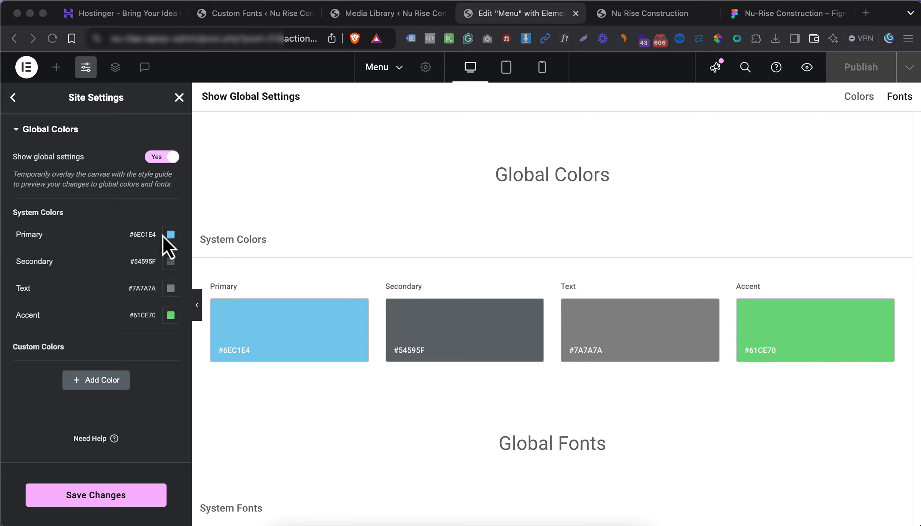
{"action": "key", "text": "super+Tab"}
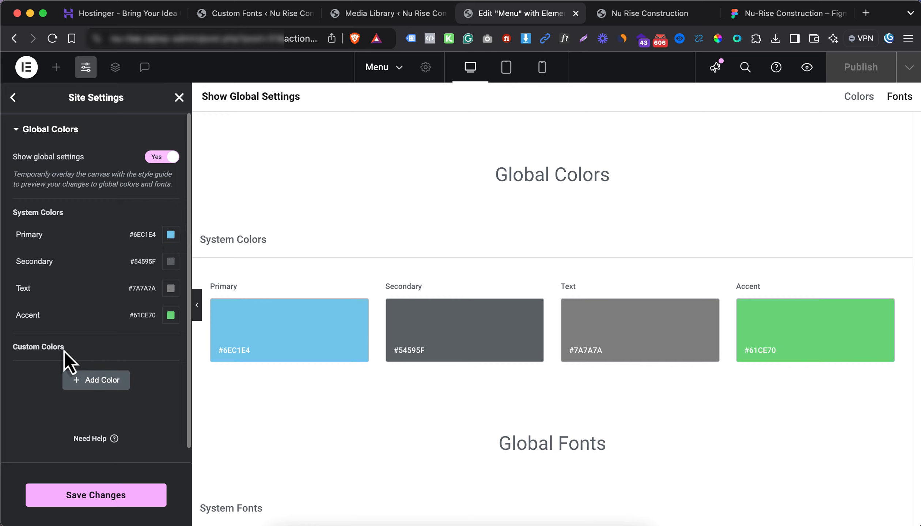
{"action": "left_click", "coordinate": [93, 388]}
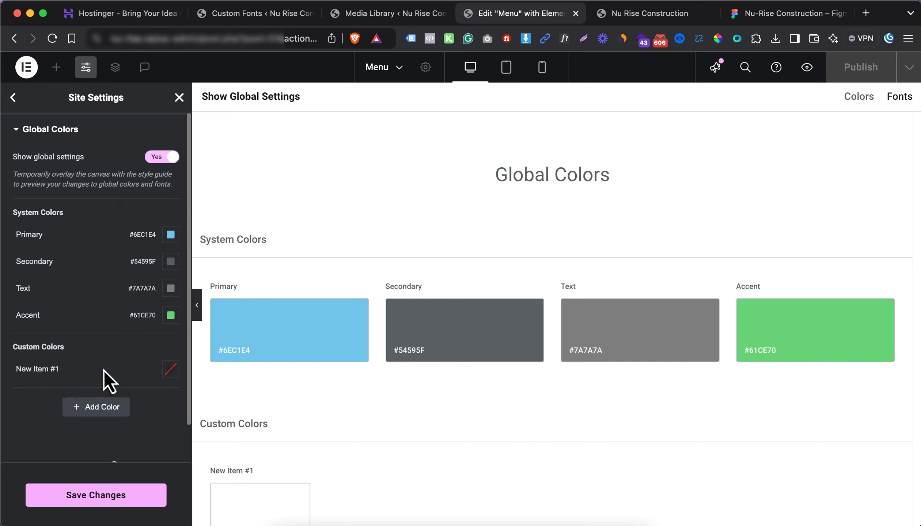
{"action": "left_click", "coordinate": [84, 367]}
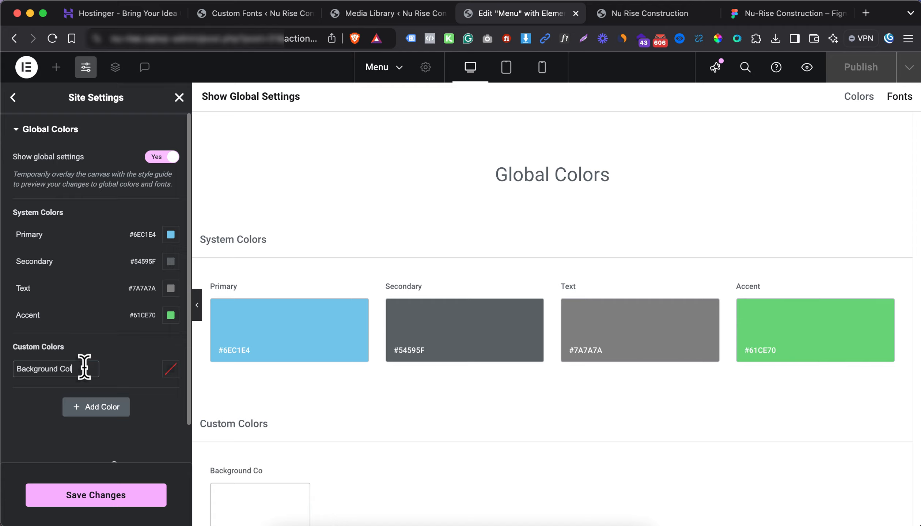
{"action": "left_click", "coordinate": [170, 369]}
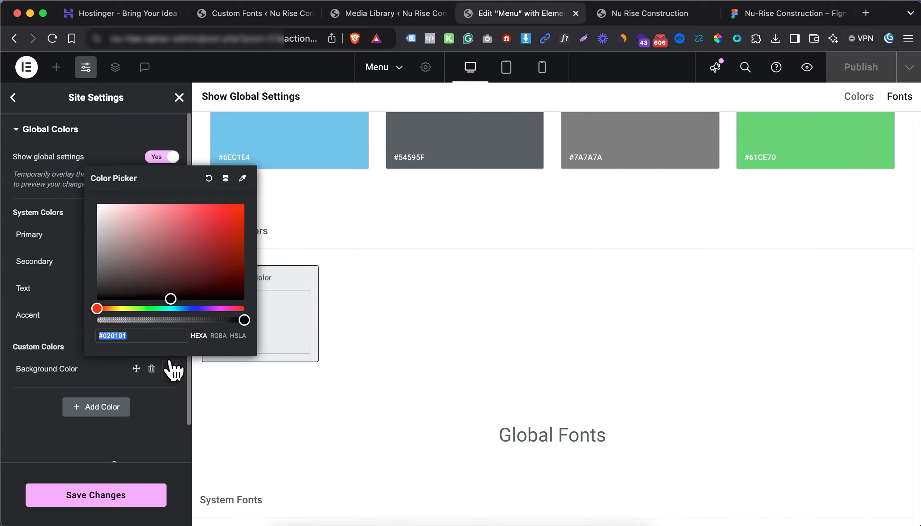
{"action": "type", "text": "001527"}
{"action": "left_click", "coordinate": [45, 387]}
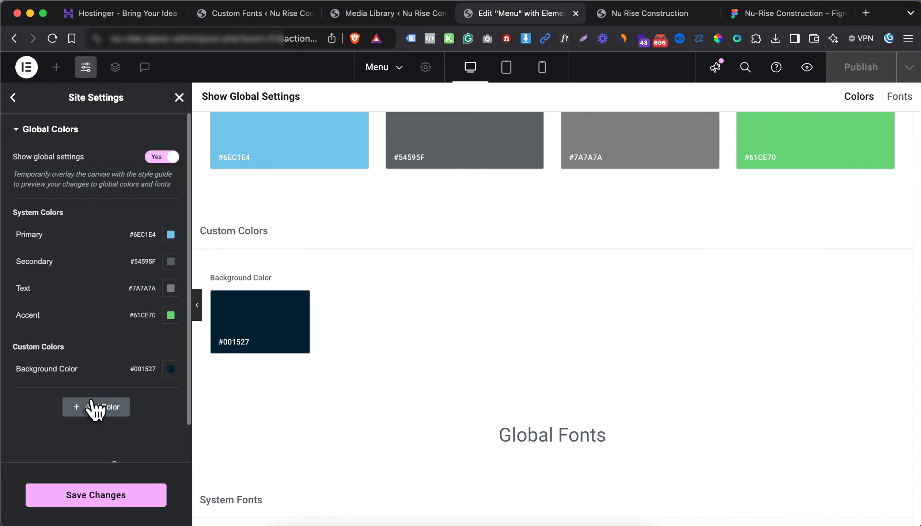
Add a second custom colour named Color 2 with hex #FF4E1E
{"action": "left_click", "coordinate": [93, 407]}
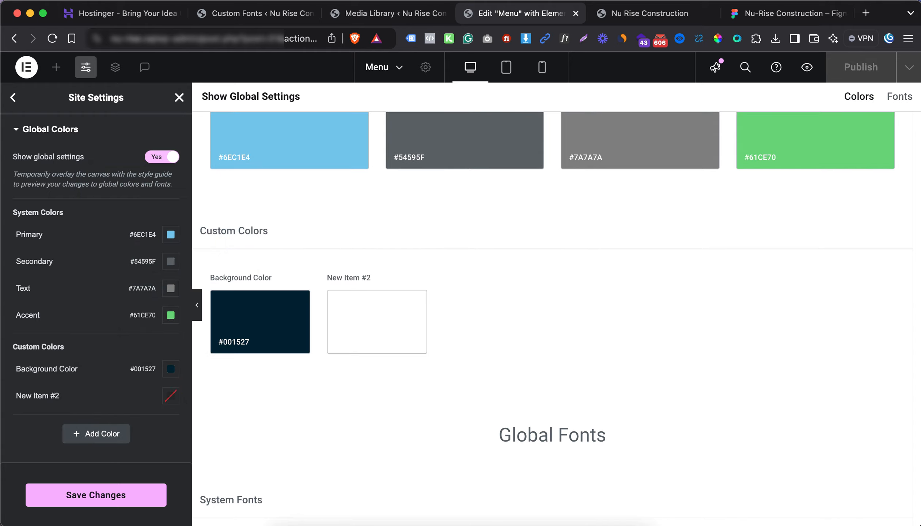
{"action": "key", "text": "super+Tab"}
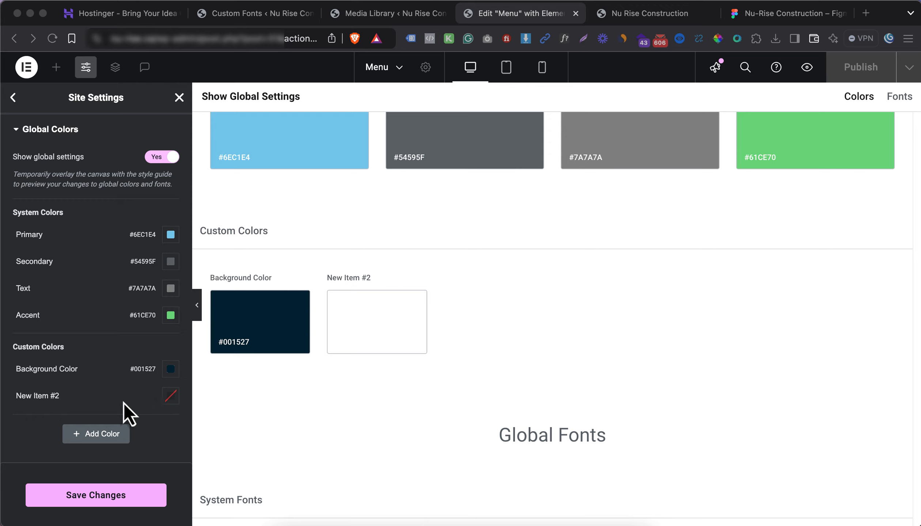
{"action": "left_click", "coordinate": [53, 396]}
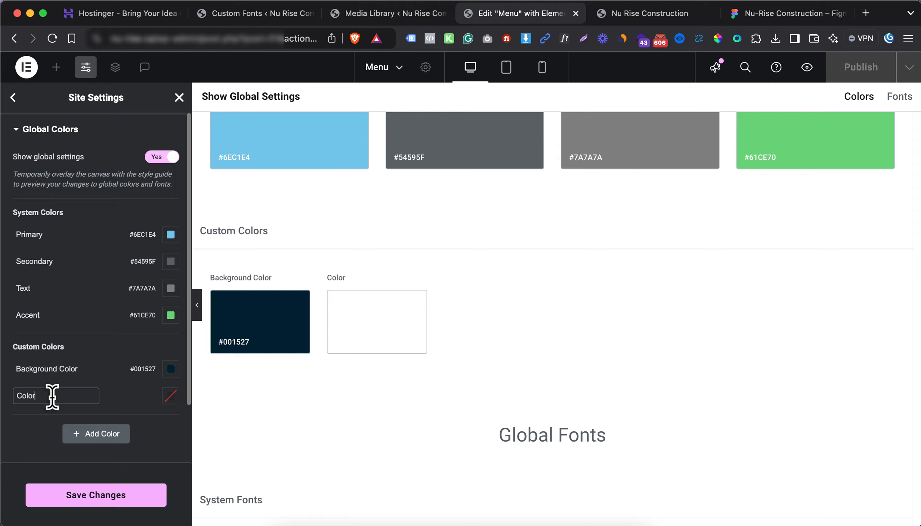
{"action": "left_click", "coordinate": [171, 396]}
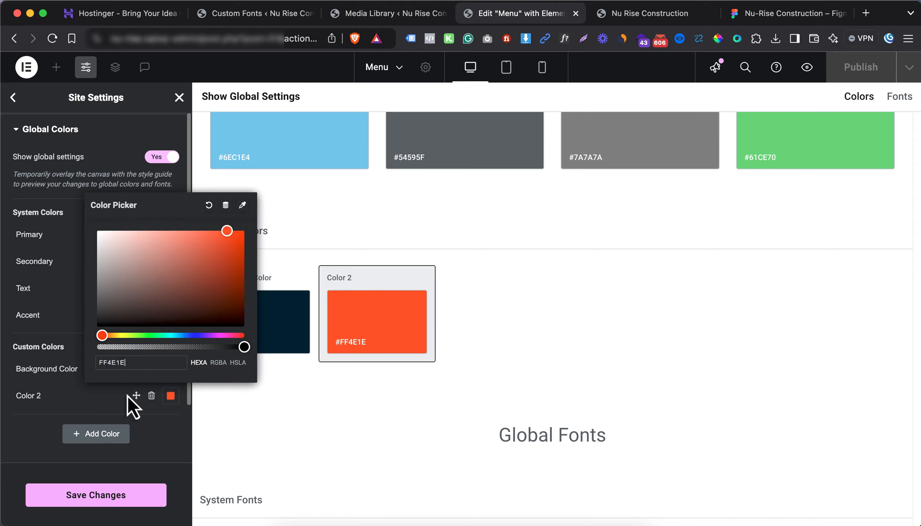
{"action": "left_click", "coordinate": [98, 395]}
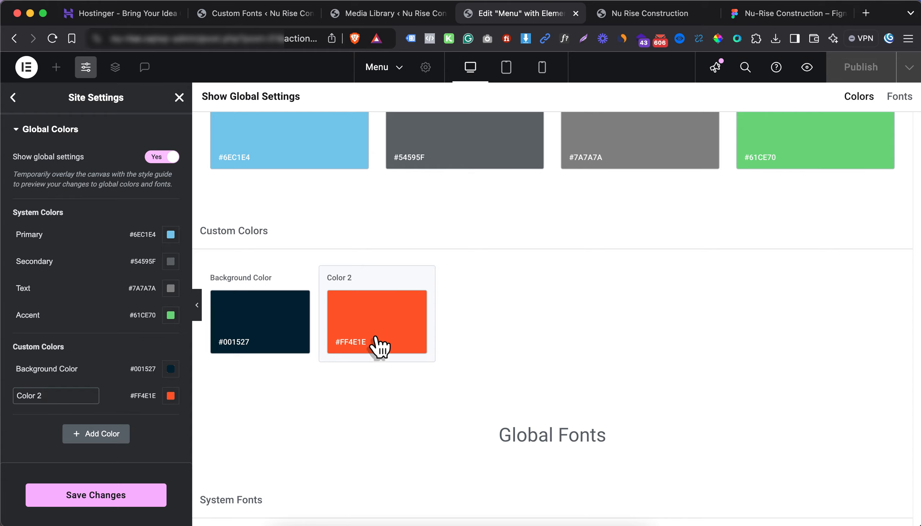
Scroll the Figma design from the stats section down to the footer, then return to Elementor's global colours
{"action": "left_click", "coordinate": [786, 14]}
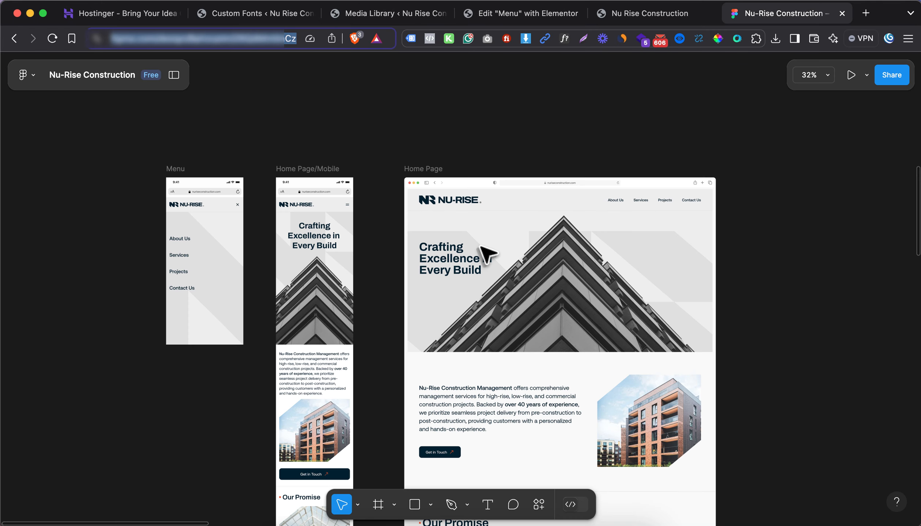
{"action": "scroll", "coordinate": [482, 271], "scroll_direction": "down", "scroll_amount": 10}
{"action": "scroll", "coordinate": [479, 283], "scroll_direction": "down", "scroll_amount": 2}
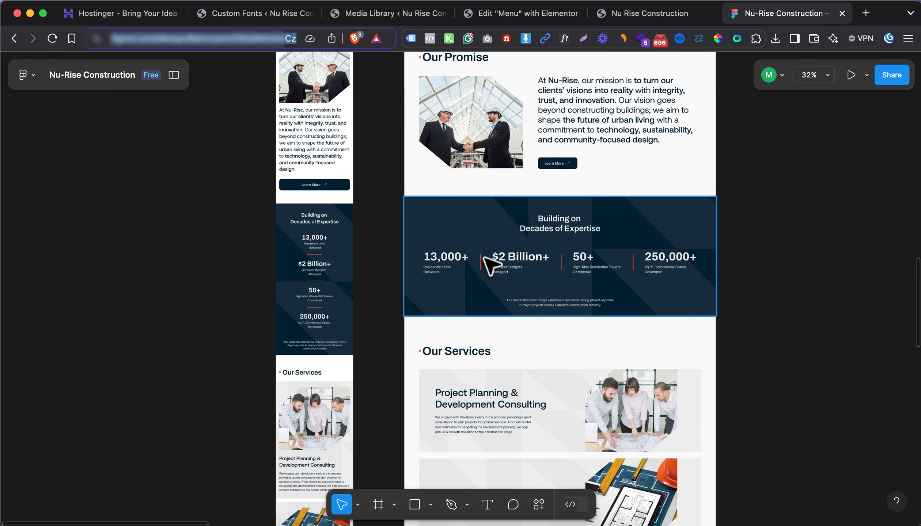
{"action": "scroll", "coordinate": [472, 264], "scroll_direction": "up", "scroll_amount": 6}
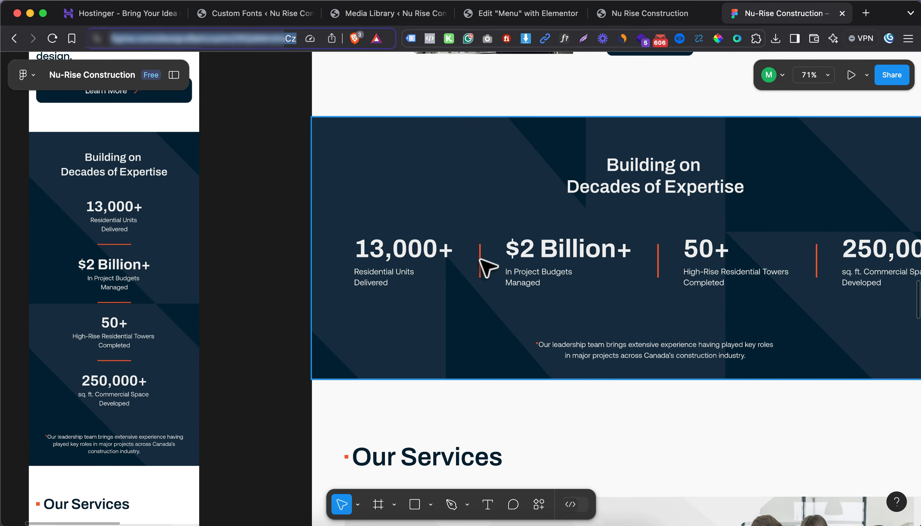
{"action": "scroll", "coordinate": [488, 267], "scroll_direction": "down", "scroll_amount": 15}
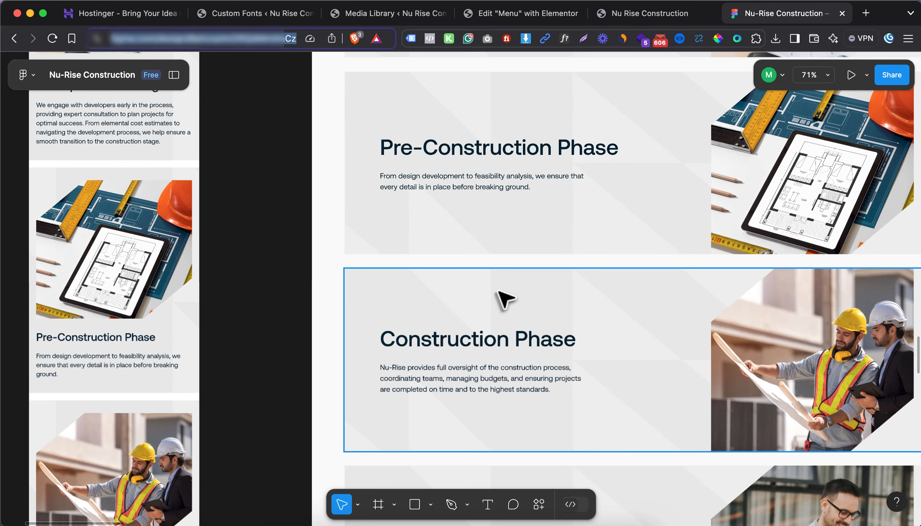
{"action": "scroll", "coordinate": [504, 298], "scroll_direction": "down", "scroll_amount": 6}
{"action": "scroll", "coordinate": [512, 329], "scroll_direction": "down", "scroll_amount": 10}
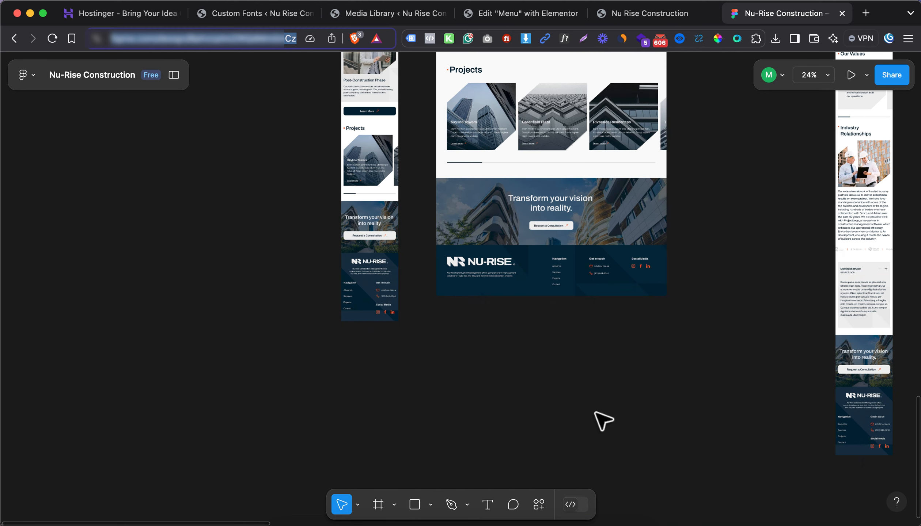
{"action": "scroll", "coordinate": [640, 270], "scroll_direction": "up", "scroll_amount": 5}
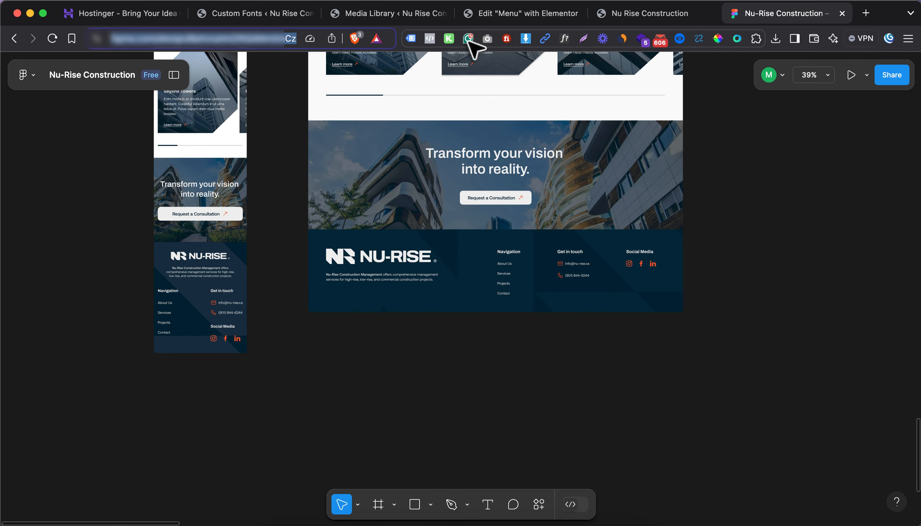
{"action": "left_click", "coordinate": [513, 14]}
{"action": "mouse_move", "coordinate": [156, 397]}
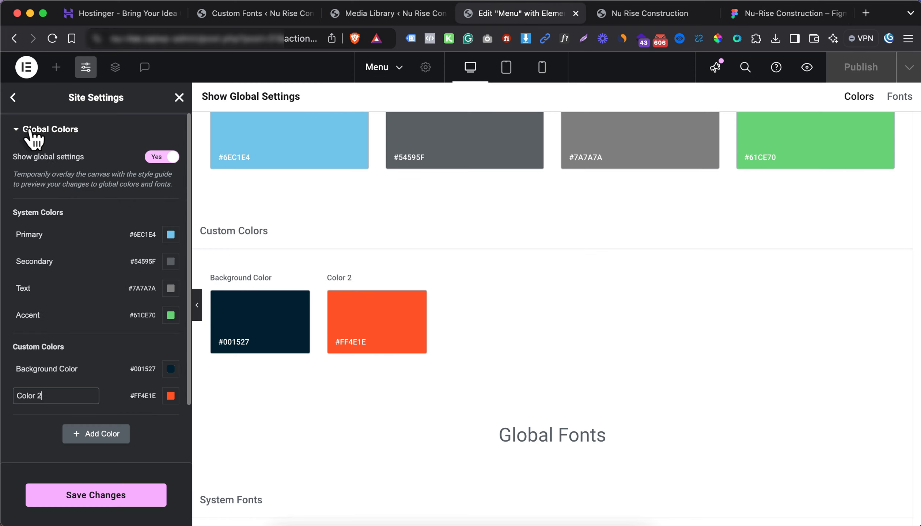
Save the Background Color and Color 2 global colours and move on to Global Fonts
{"action": "left_click", "coordinate": [92, 503]}
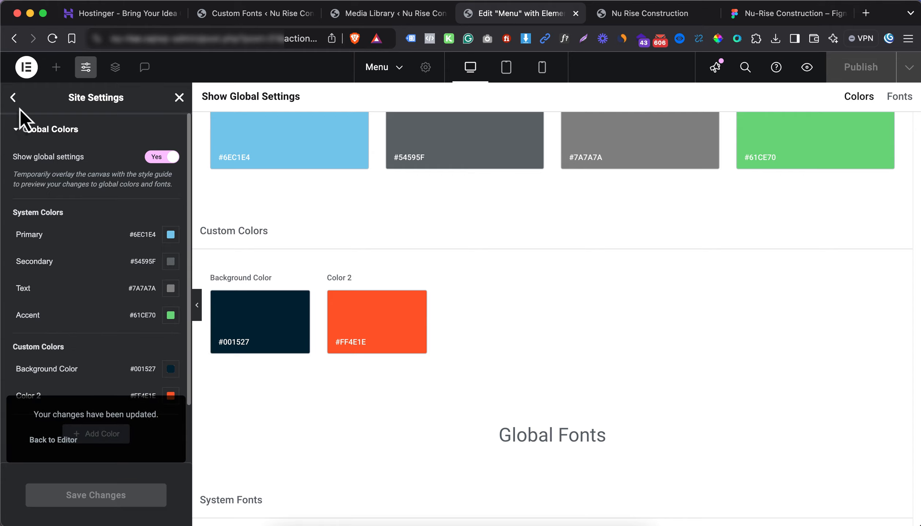
{"action": "left_click", "coordinate": [13, 98]}
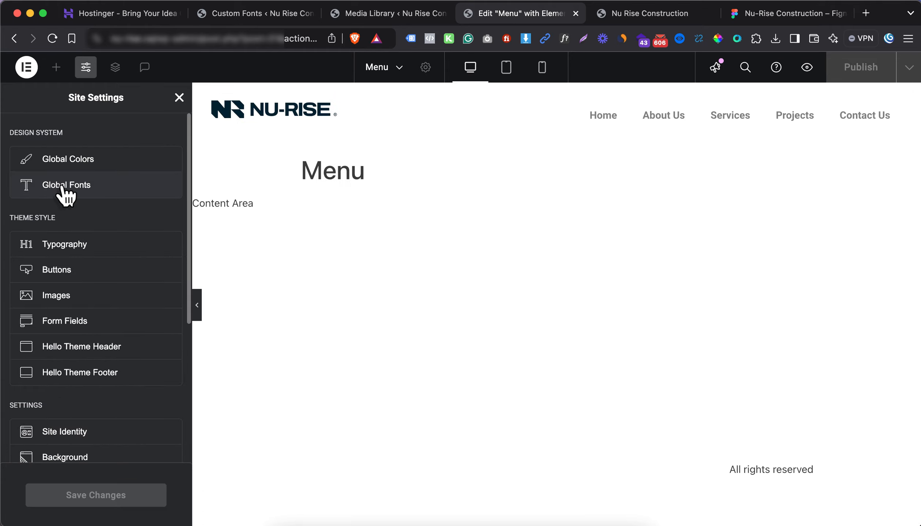
{"action": "left_click", "coordinate": [146, 202]}
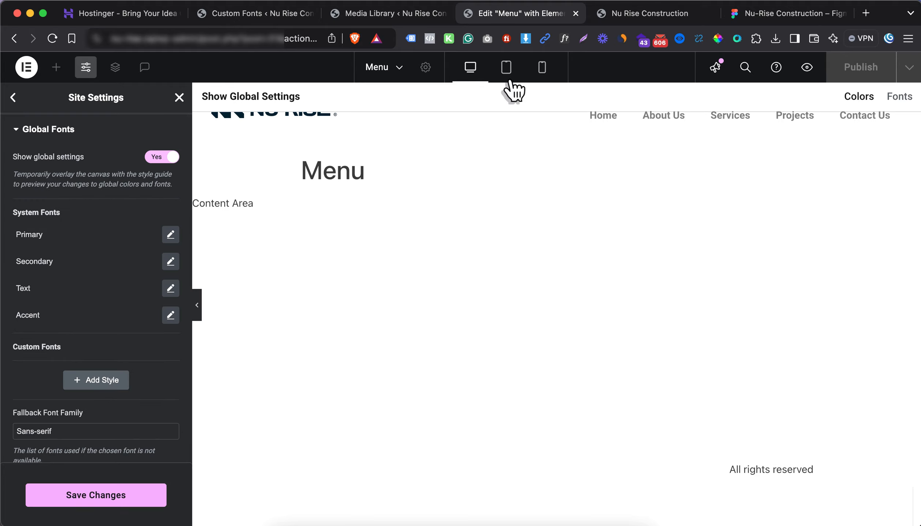
{"action": "left_click", "coordinate": [670, 14]}
In Figma, inspect the Post-Construction paragraph's Aeonik Pro Regular 16 text style
{"action": "left_click", "coordinate": [777, 15]}
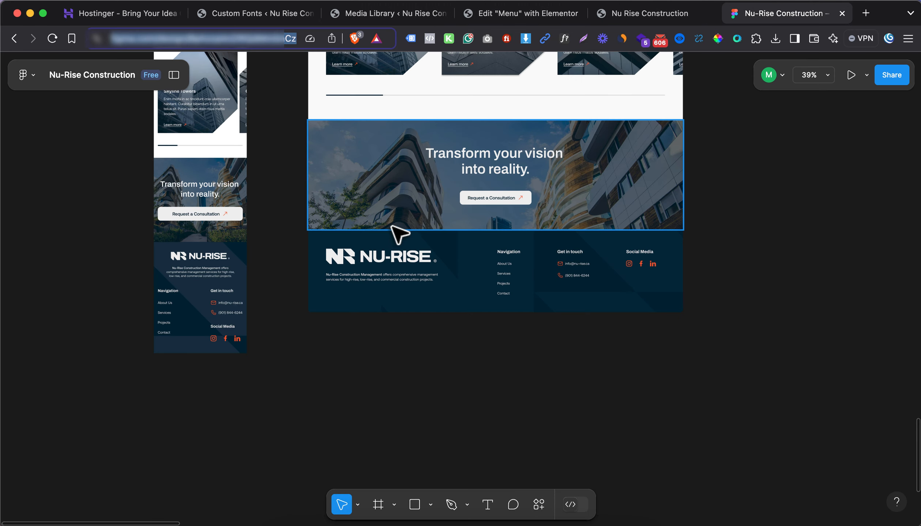
{"action": "scroll", "coordinate": [448, 232], "scroll_direction": "up", "scroll_amount": 10}
{"action": "scroll", "coordinate": [450, 234], "scroll_direction": "up", "scroll_amount": 5}
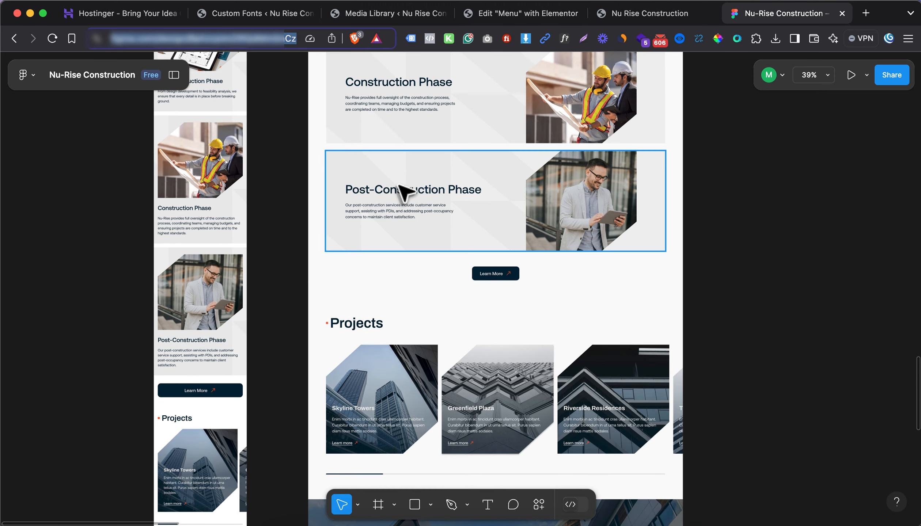
{"action": "left_click", "coordinate": [387, 214], "text": "super"}
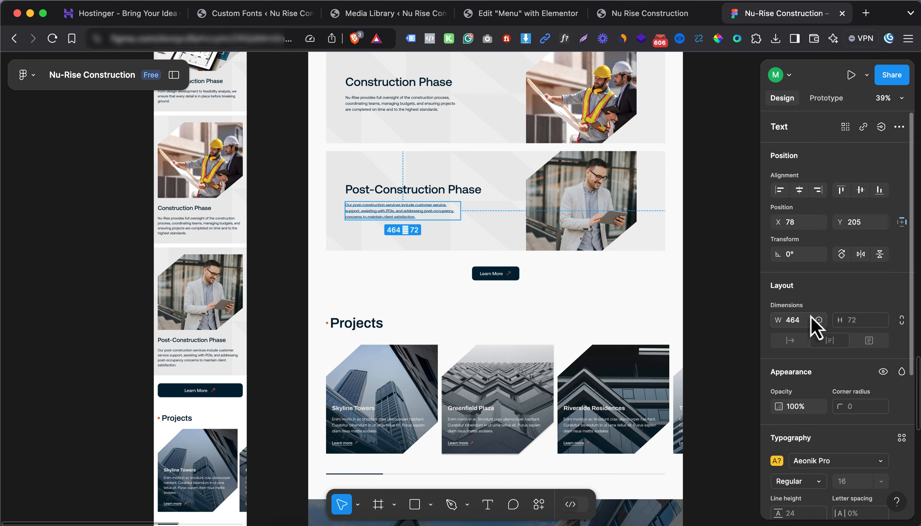
{"action": "scroll", "coordinate": [813, 328], "scroll_direction": "down", "scroll_amount": 3}
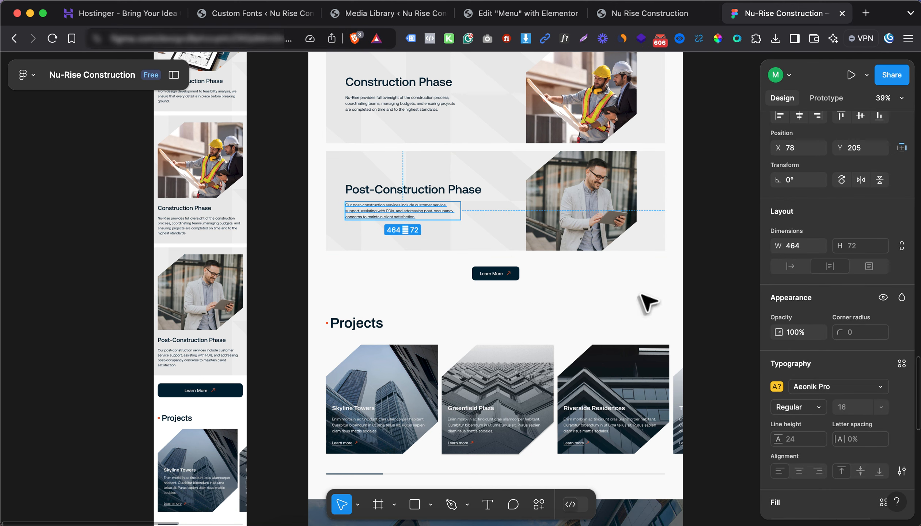
{"action": "left_click", "coordinate": [483, 14]}
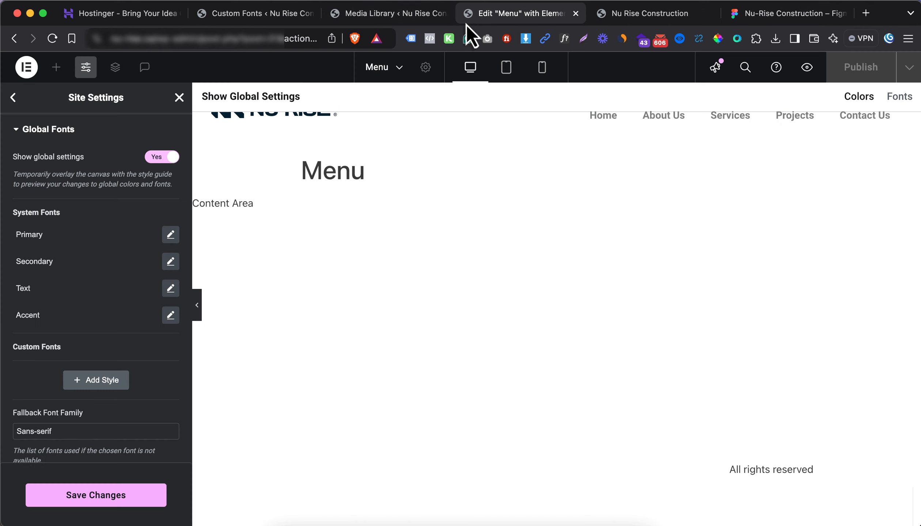
Save the site settings, reload the editor with Cmd+R, and reopen Global Fonts
{"action": "left_click", "coordinate": [170, 234]}
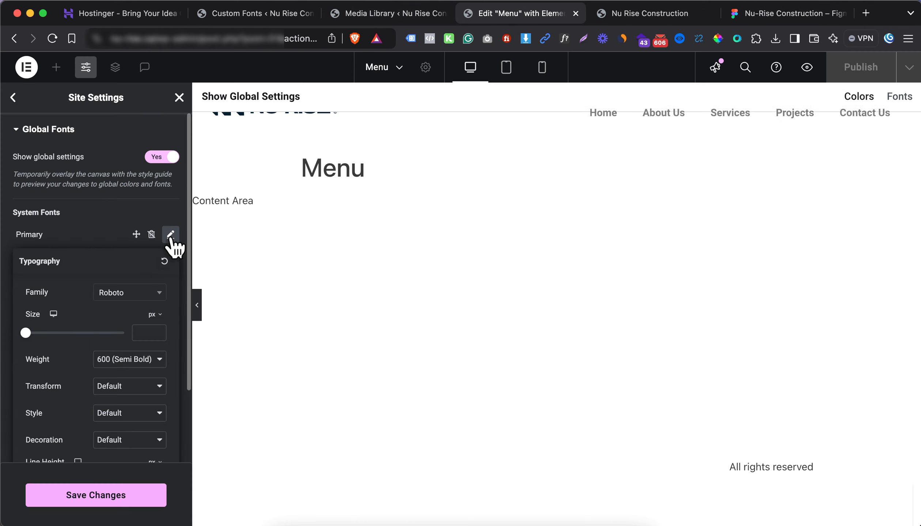
{"action": "left_click", "coordinate": [124, 293]}
{"action": "left_click", "coordinate": [108, 501]}
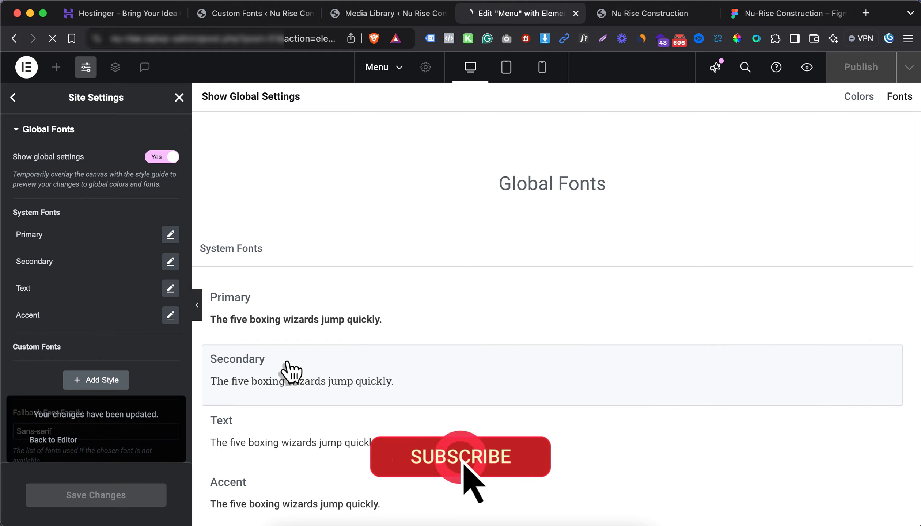
{"action": "key", "text": "super+r"}
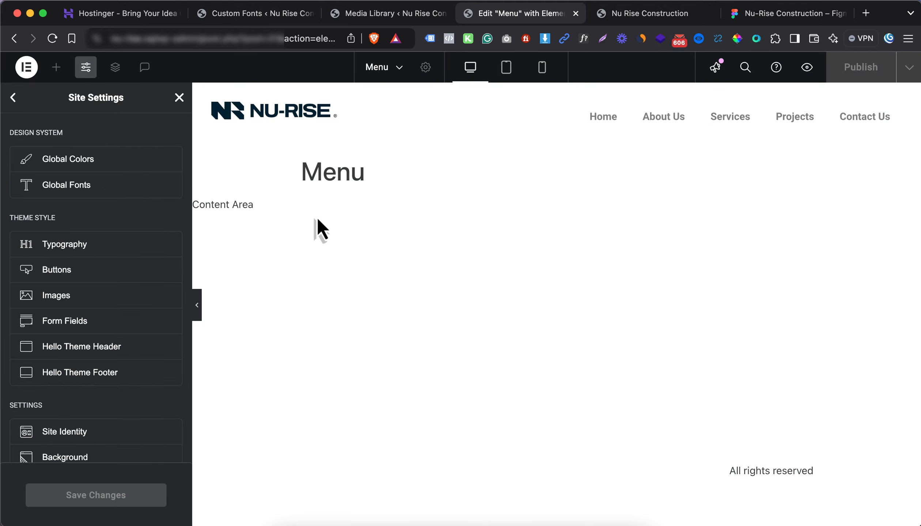
{"action": "left_click", "coordinate": [116, 197]}
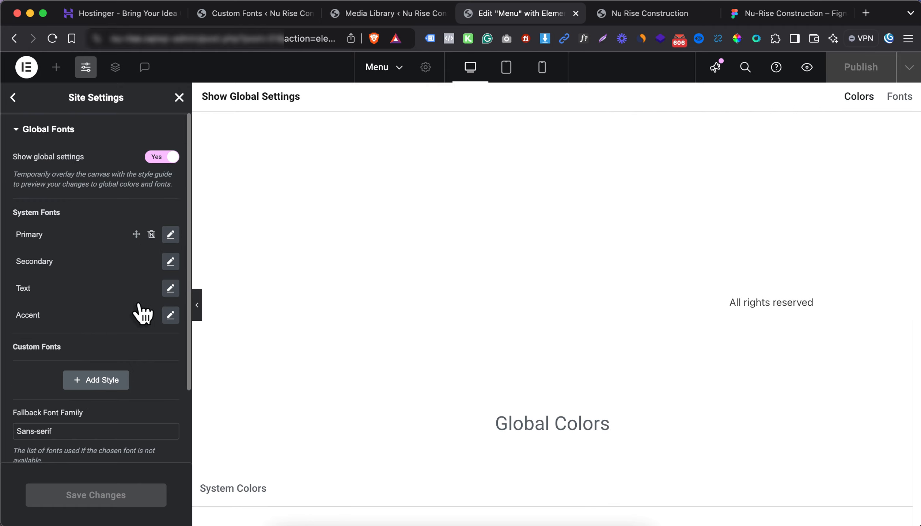
Set the Primary global font to Aeonik Pro with weight 400 Normal
{"action": "left_click", "coordinate": [118, 297]}
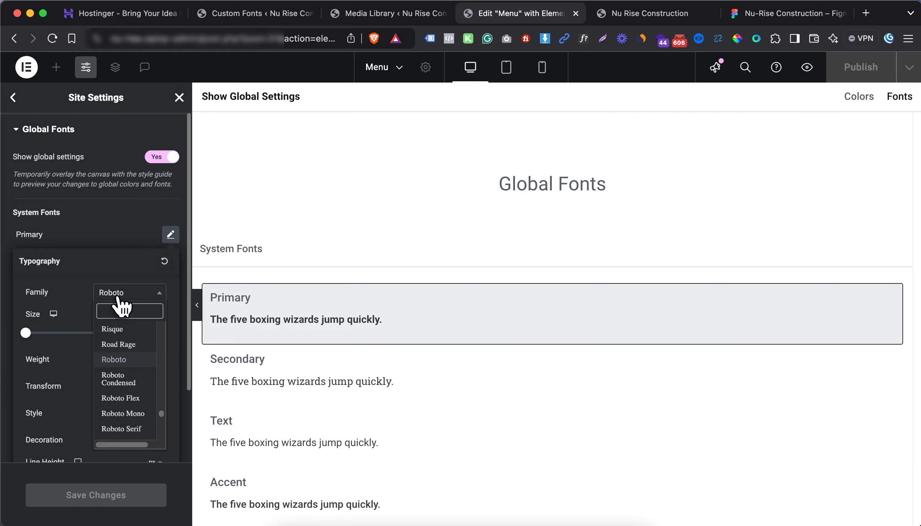
{"action": "scroll", "coordinate": [131, 359], "scroll_direction": "up", "scroll_amount": 20}
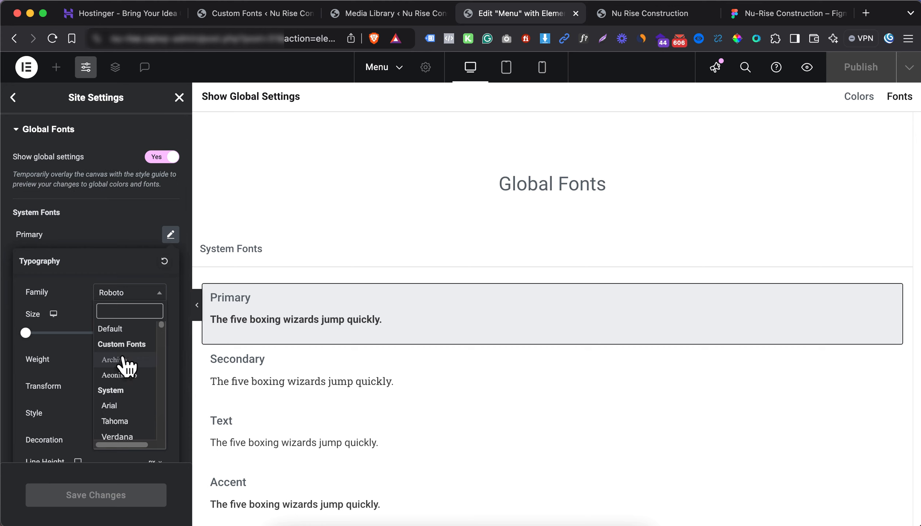
{"action": "left_click", "coordinate": [134, 375]}
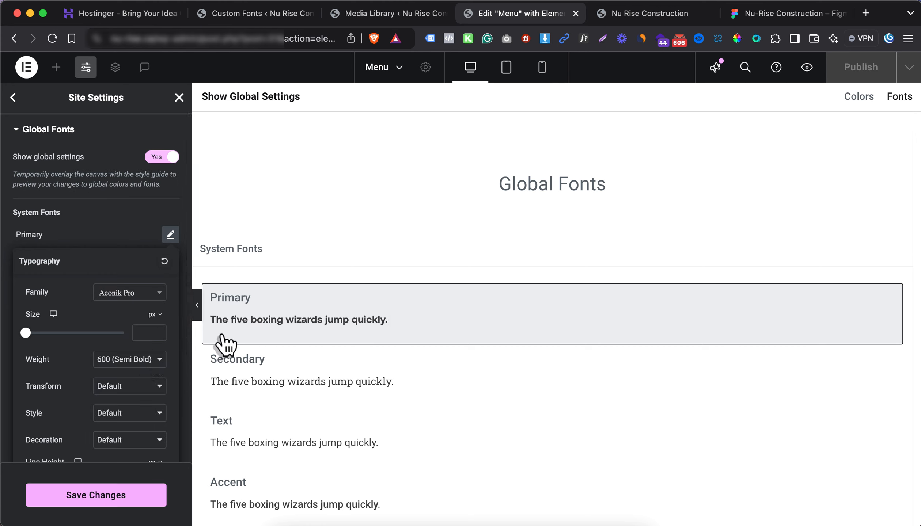
{"action": "left_click", "coordinate": [130, 359]}
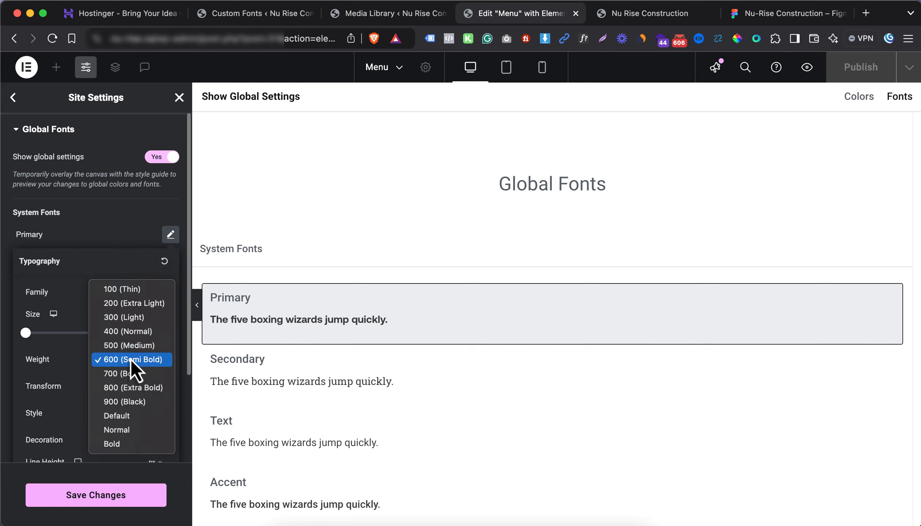
{"action": "left_click", "coordinate": [130, 332]}
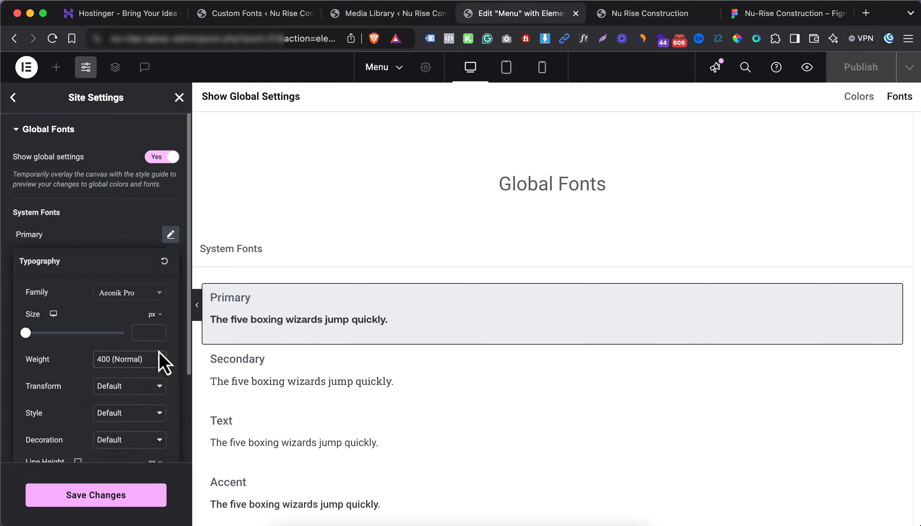
{"action": "left_click", "coordinate": [123, 242]}
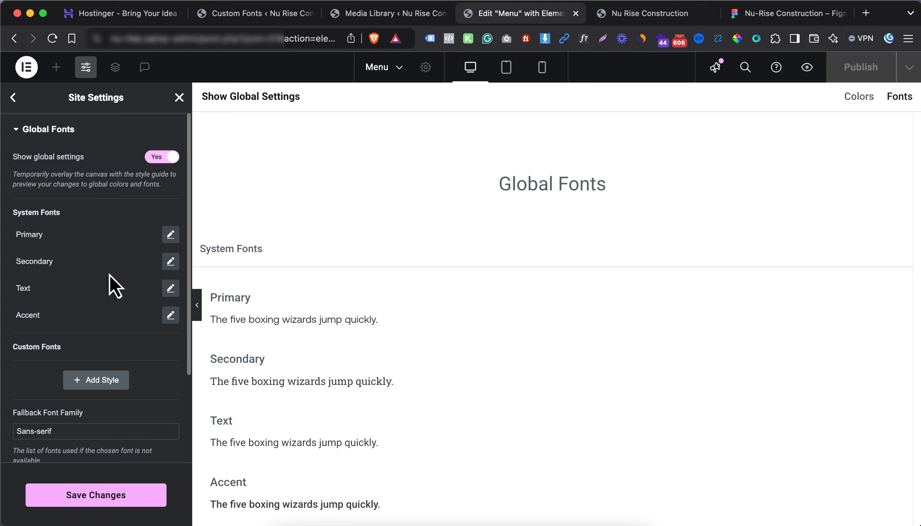
Set the Secondary global font family to Aeonik and save the font changes
{"action": "left_click", "coordinate": [170, 261]}
{"action": "left_click", "coordinate": [129, 320]}
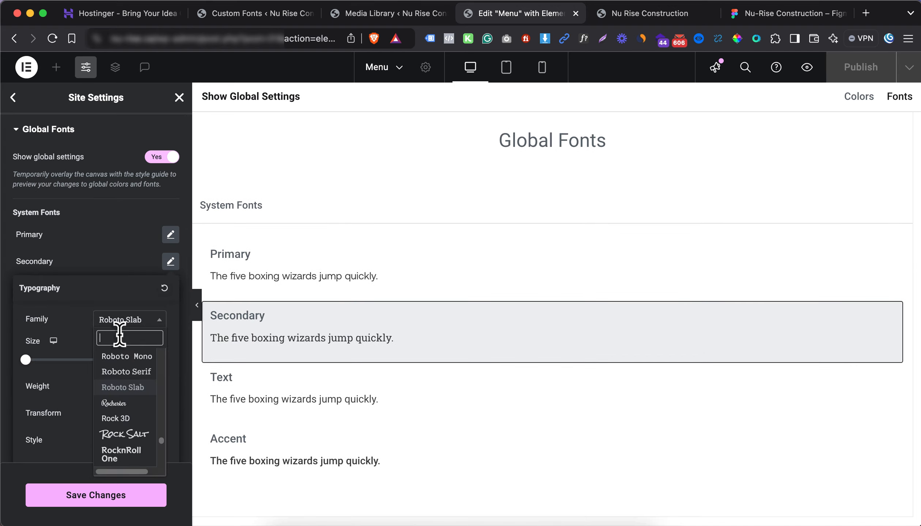
{"action": "scroll", "coordinate": [139, 387], "scroll_direction": "up", "scroll_amount": 20}
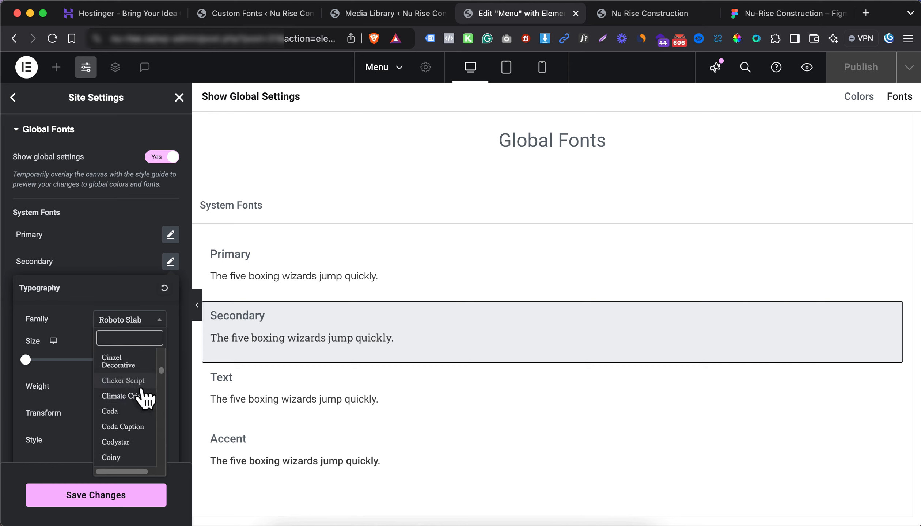
{"action": "left_click", "coordinate": [130, 401]}
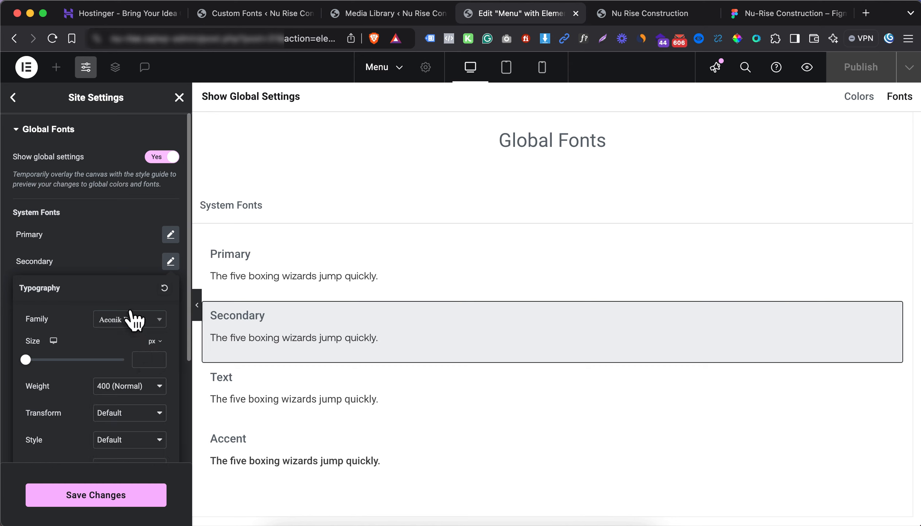
{"action": "left_click", "coordinate": [84, 270]}
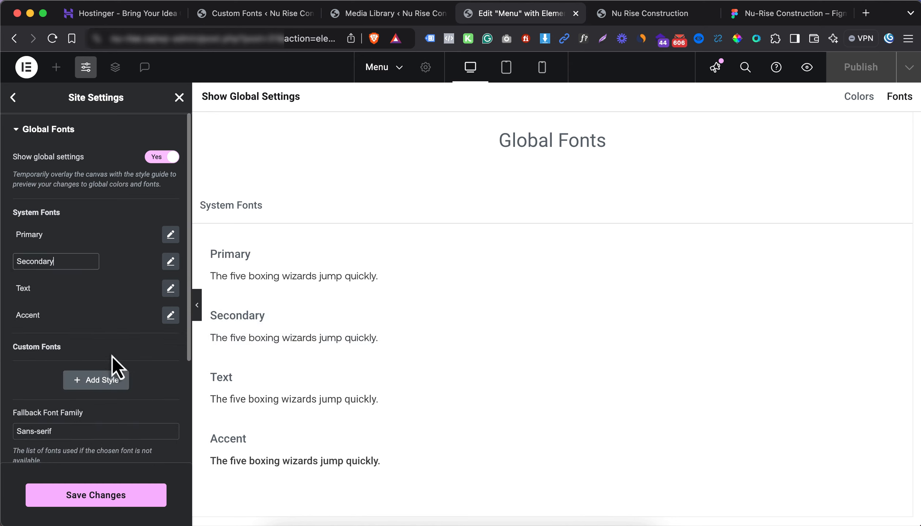
{"action": "left_click", "coordinate": [14, 98]}
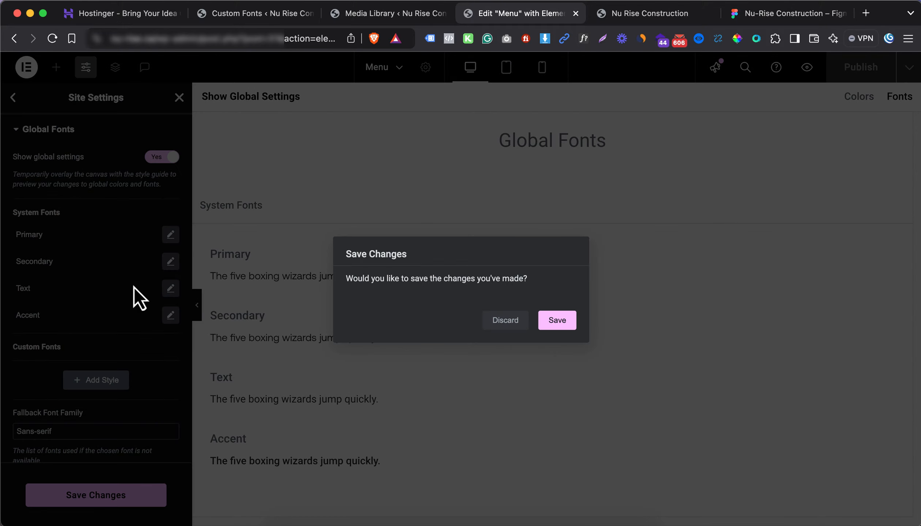
{"action": "left_click", "coordinate": [552, 323]}
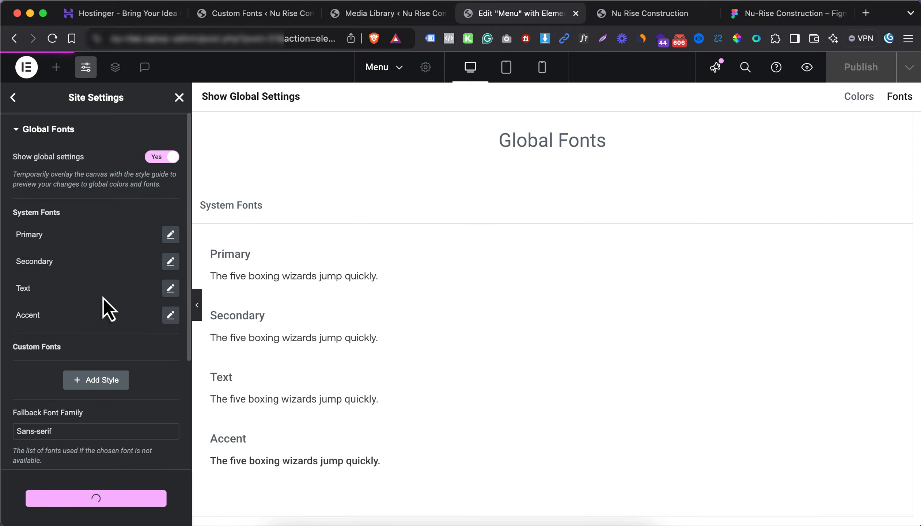
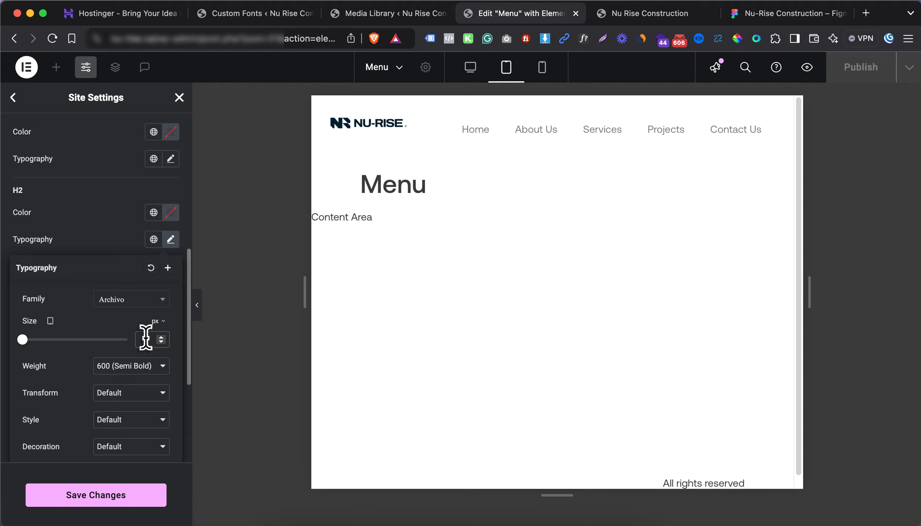
Set the H2 heading size to 32 px for mobile screens
{"action": "left_click", "coordinate": [58, 321]}
{"action": "left_click", "coordinate": [53, 364]}
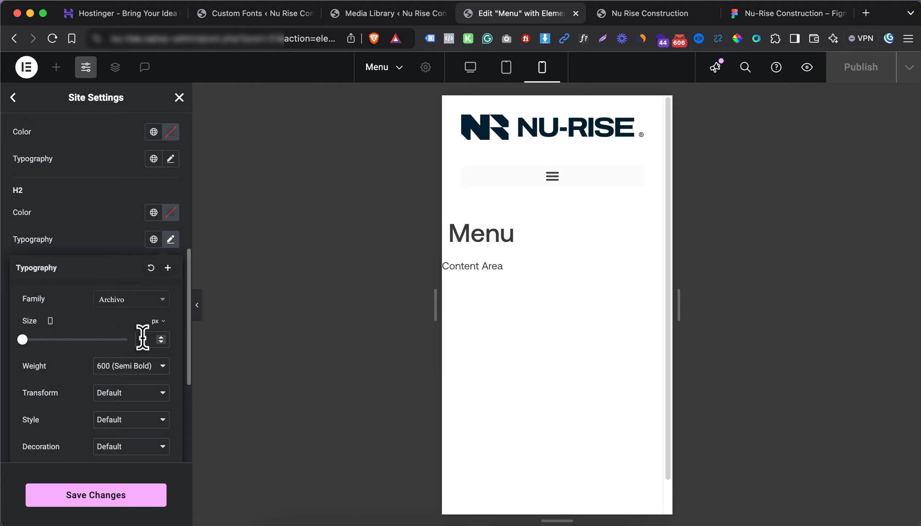
{"action": "left_click", "coordinate": [143, 337]}
{"action": "type", "text": "32"}
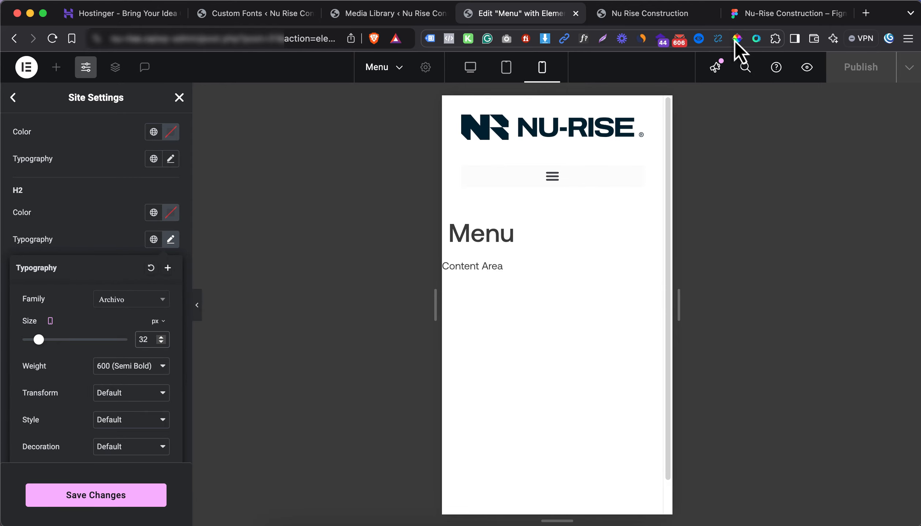
In Figma, read the Our Services heading type: Archivo SemiBold, 56 px desktop, 32 px mobile
{"action": "left_click", "coordinate": [747, 14]}
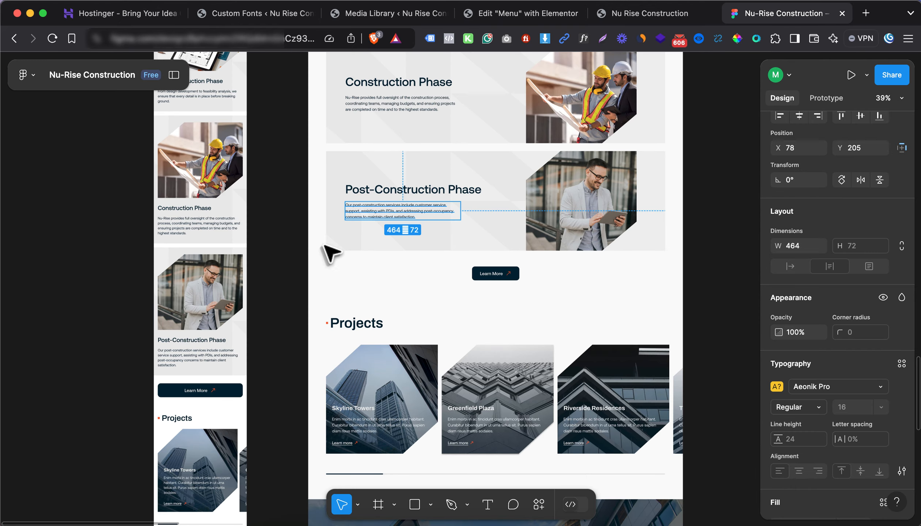
{"action": "scroll", "coordinate": [371, 207], "scroll_direction": "up", "scroll_amount": 6}
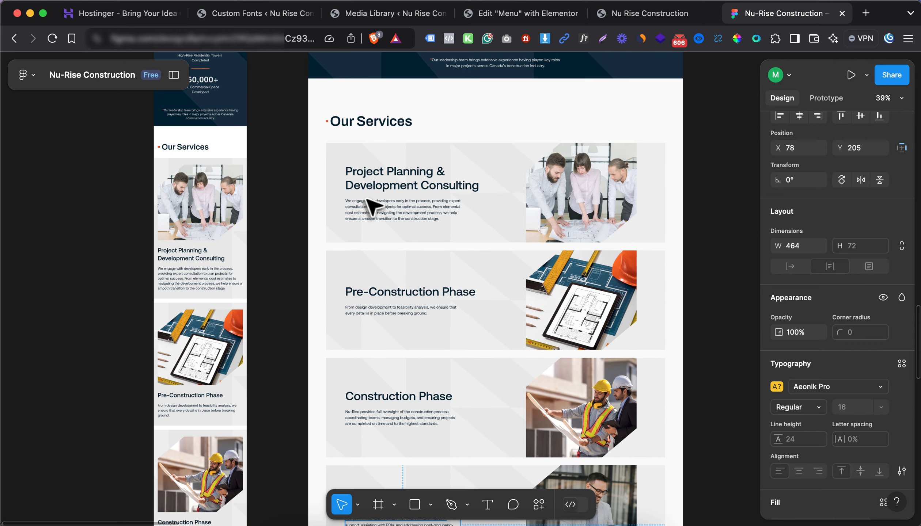
{"action": "left_click", "coordinate": [370, 118]}
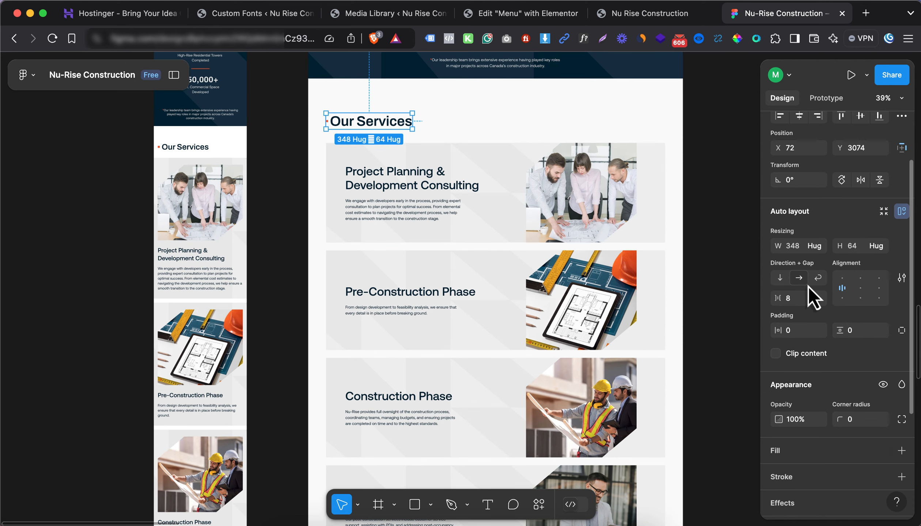
{"action": "scroll", "coordinate": [832, 292], "scroll_direction": "up", "scroll_amount": 3}
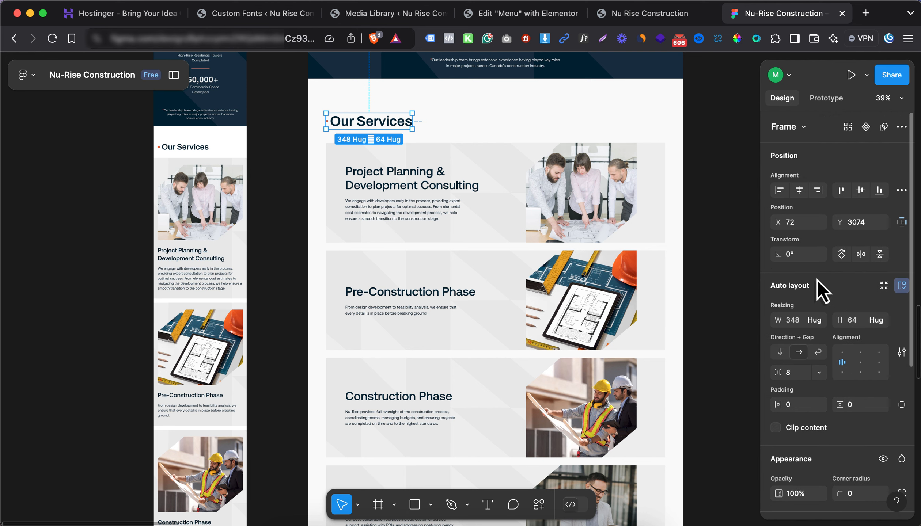
{"action": "scroll", "coordinate": [812, 357], "scroll_direction": "down", "scroll_amount": 5}
{"action": "scroll", "coordinate": [811, 356], "scroll_direction": "up", "scroll_amount": 5}
{"action": "left_click", "coordinate": [378, 122]}
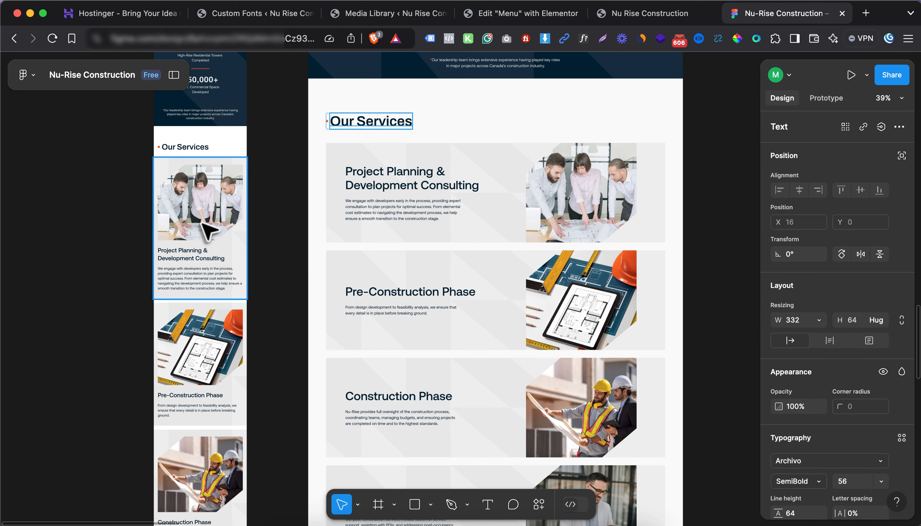
{"action": "scroll", "coordinate": [207, 230], "scroll_direction": "up", "scroll_amount": 3}
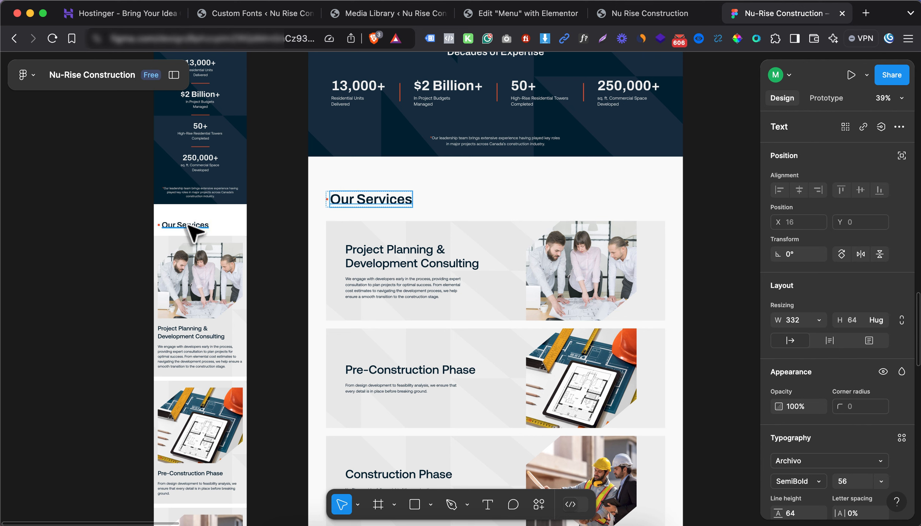
{"action": "left_click", "coordinate": [189, 226]}
{"action": "scroll", "coordinate": [850, 397], "scroll_direction": "down", "scroll_amount": 2}
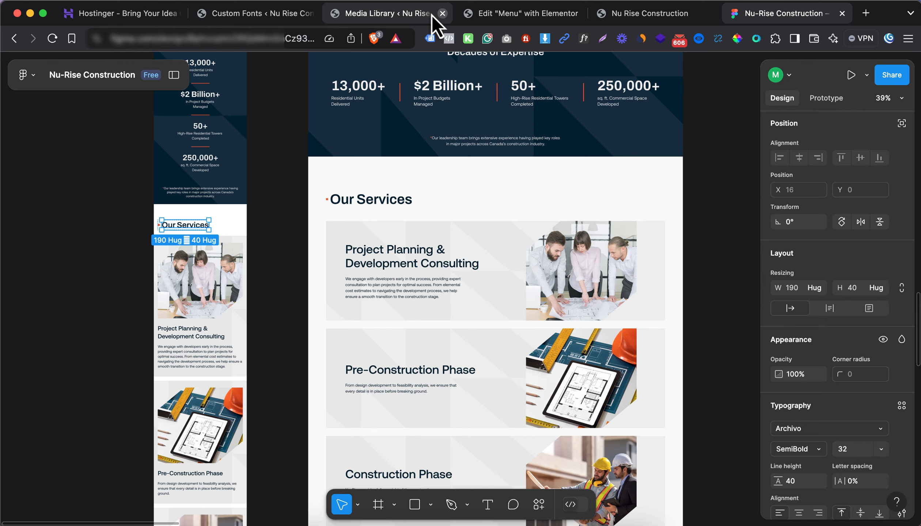
Back in Elementor, switch the H2 size setting back to Desktop
{"action": "left_click", "coordinate": [469, 16]}
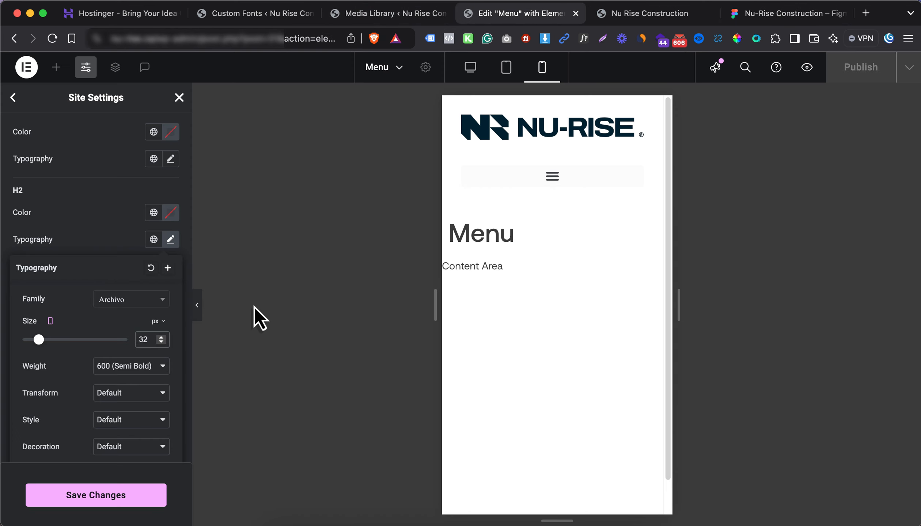
{"action": "left_click", "coordinate": [105, 247]}
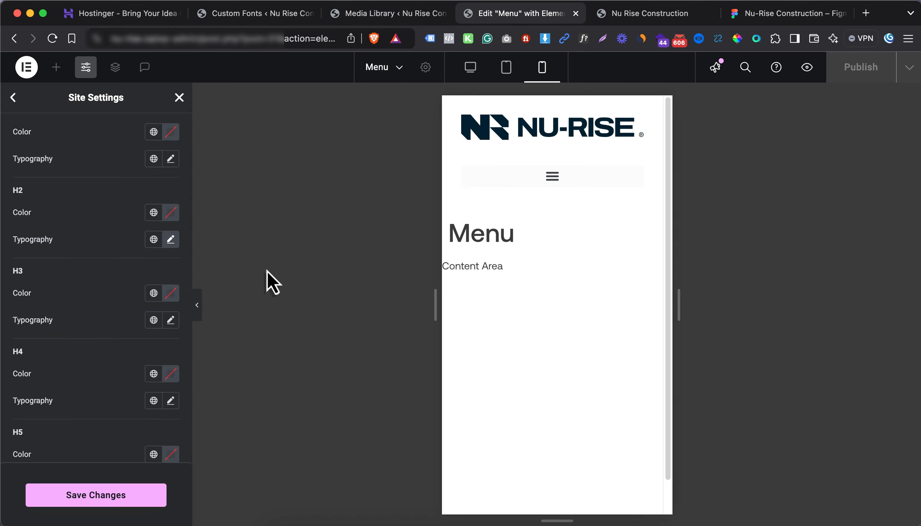
{"action": "left_click", "coordinate": [171, 239]}
{"action": "mouse_move", "coordinate": [51, 323]}
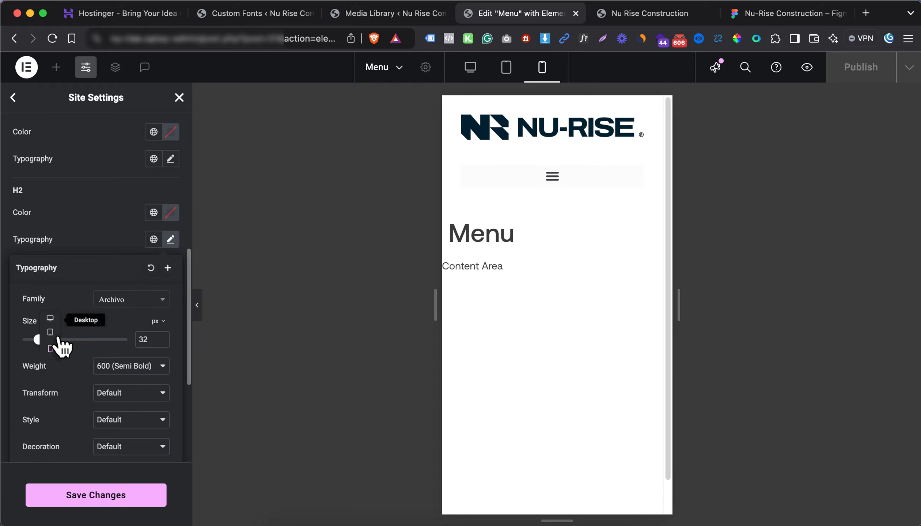
{"action": "left_click", "coordinate": [50, 321]}
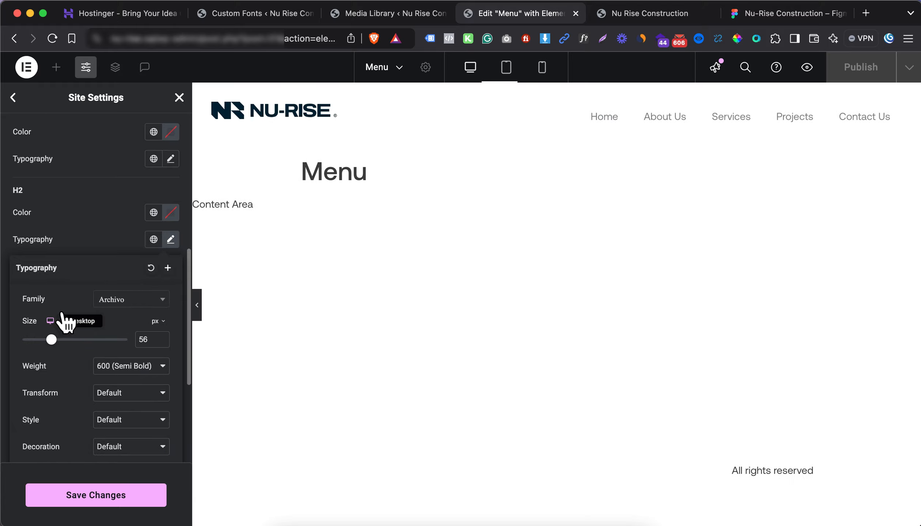
{"action": "left_click", "coordinate": [73, 241]}
Set the H3 heading font family to Archivo
{"action": "left_click", "coordinate": [170, 320]}
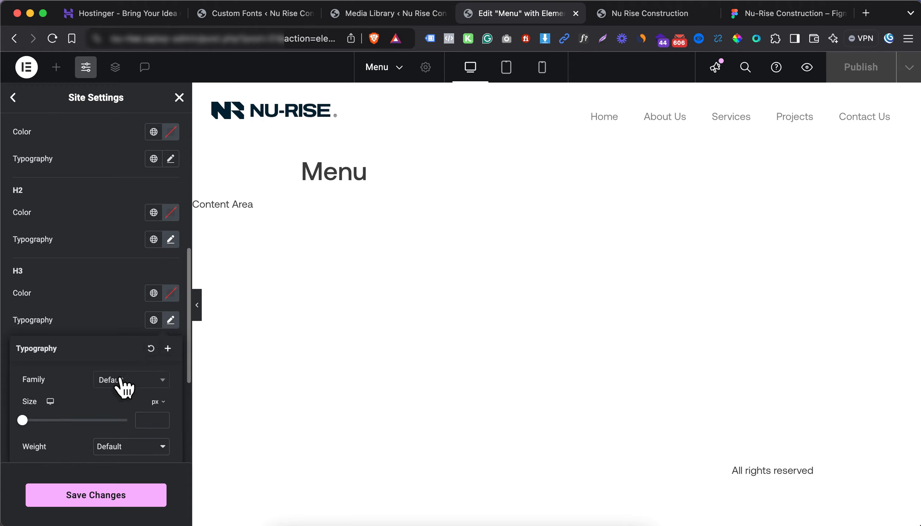
{"action": "left_click", "coordinate": [120, 381]}
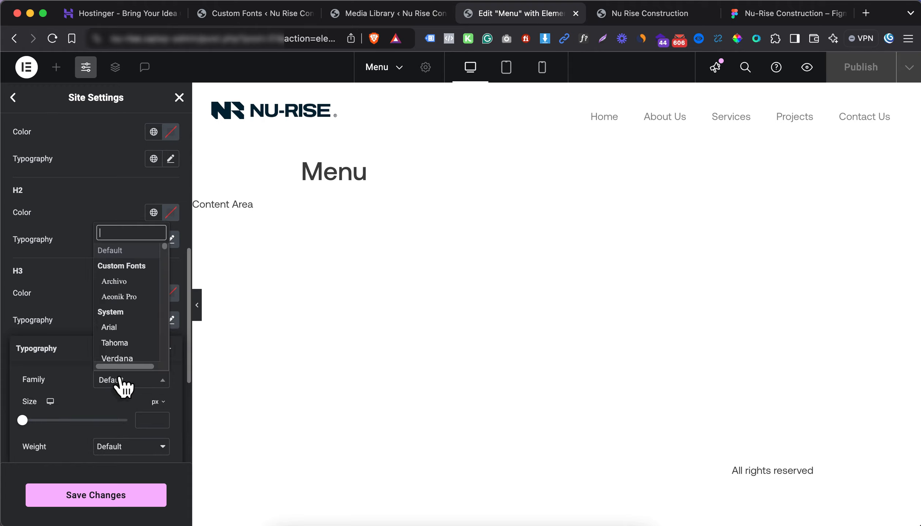
{"action": "left_click", "coordinate": [125, 285]}
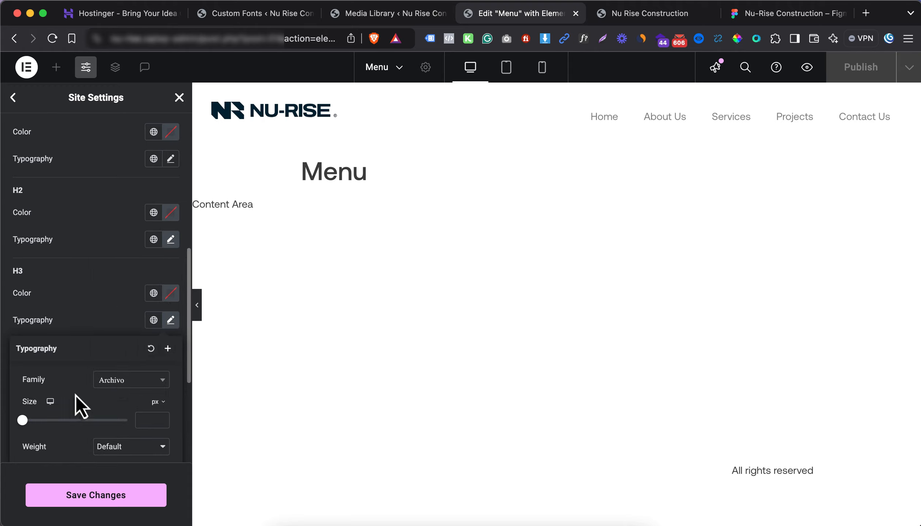
{"action": "scroll", "coordinate": [76, 384], "scroll_direction": "down", "scroll_amount": 5}
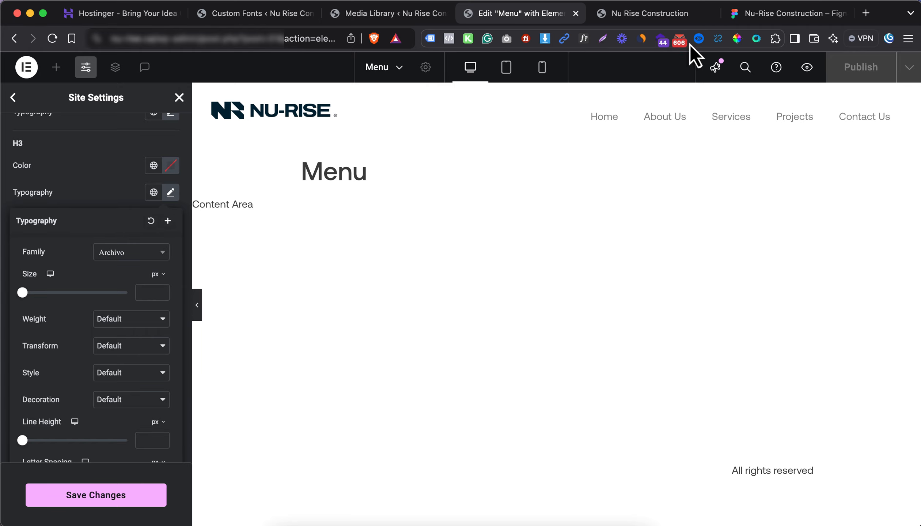
In Figma, inspect the Our Services and Building on Decades of Expertise heading styles
{"action": "left_click", "coordinate": [745, 22]}
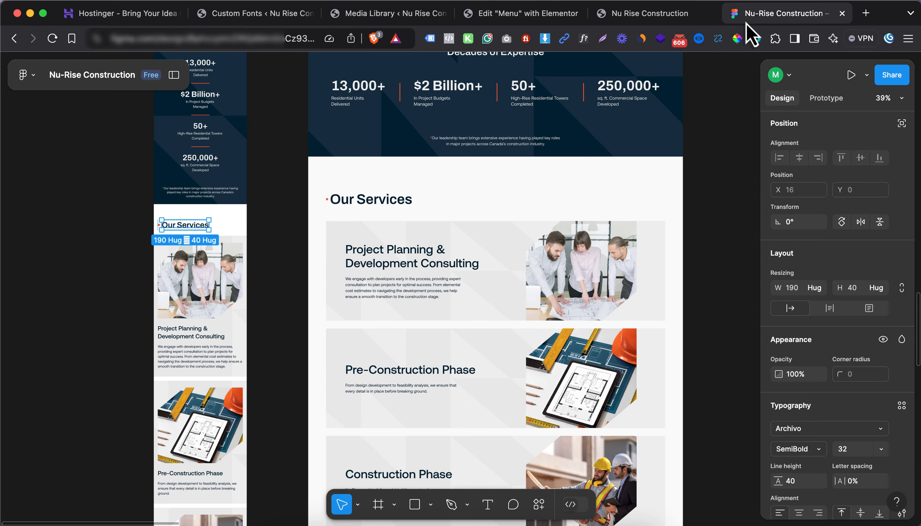
{"action": "left_click", "coordinate": [380, 210]}
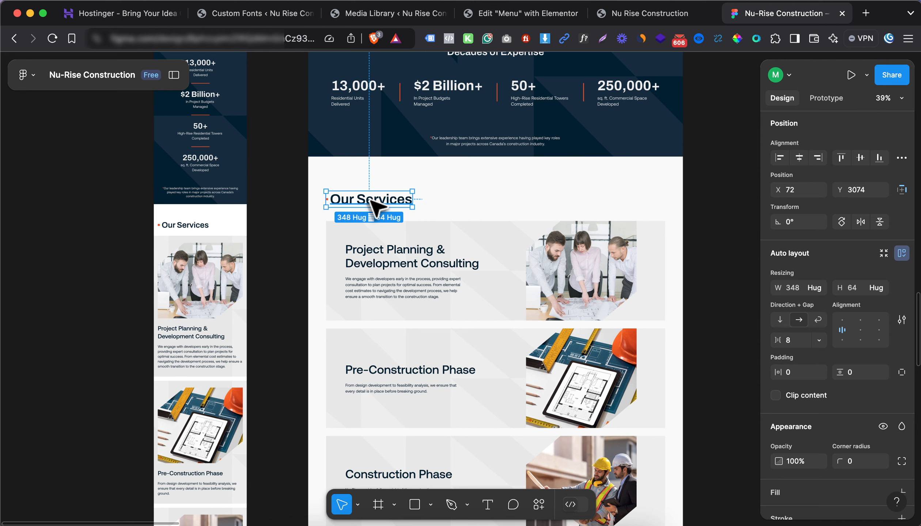
{"action": "double_click", "coordinate": [380, 205]}
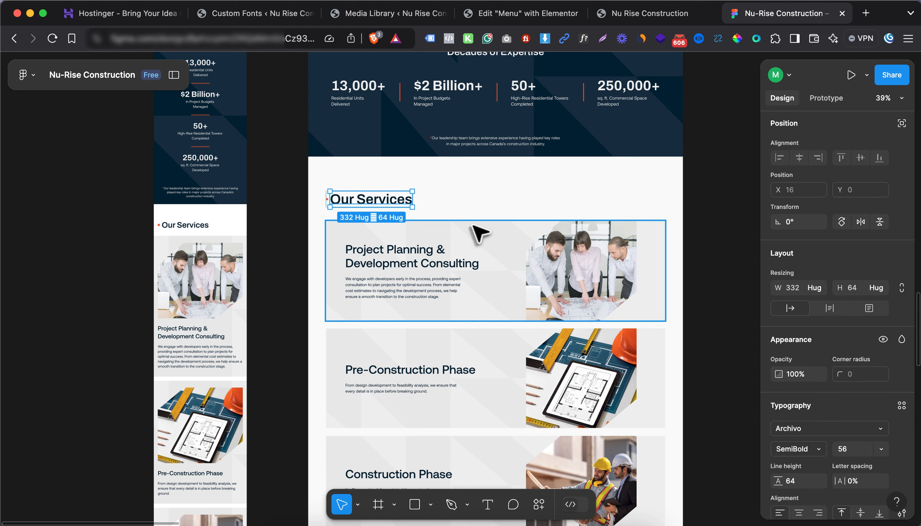
{"action": "scroll", "coordinate": [464, 181], "scroll_direction": "up", "scroll_amount": 5}
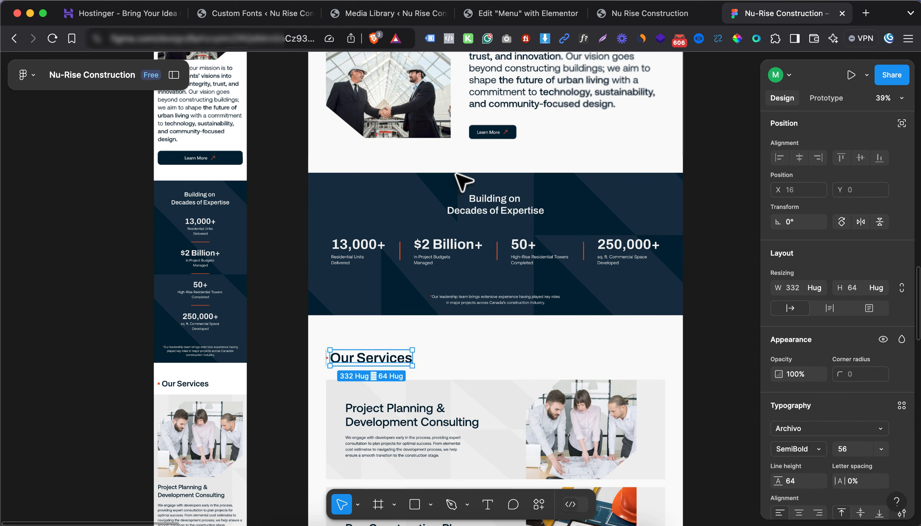
{"action": "left_click", "coordinate": [487, 214]}
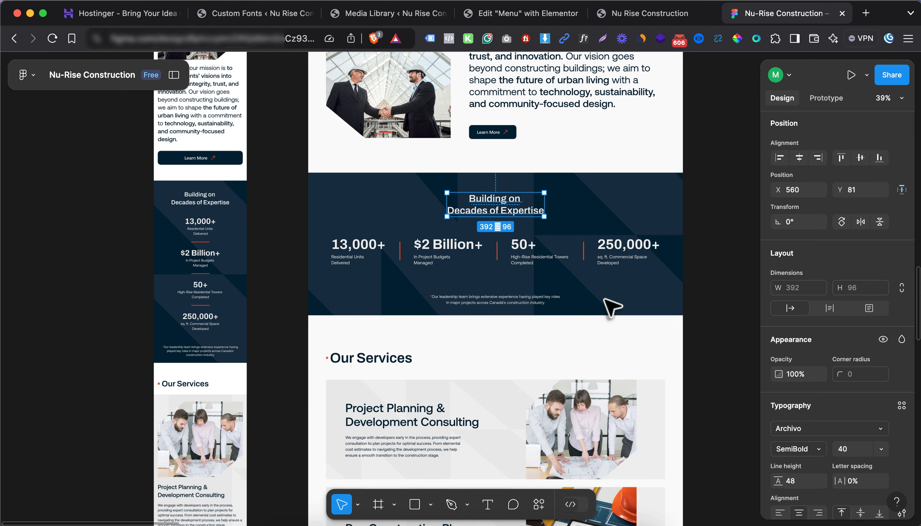
Pan across the Figma design to check the Our Story heading's typography
{"action": "scroll", "coordinate": [528, 262], "scroll_direction": "up", "scroll_amount": 7}
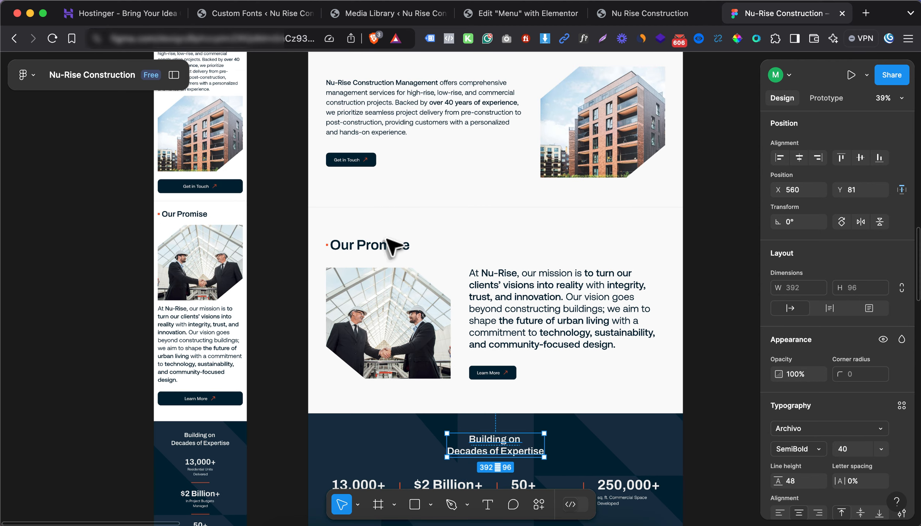
{"action": "scroll", "coordinate": [359, 242], "scroll_direction": "down", "scroll_amount": 10}
{"action": "scroll", "coordinate": [476, 242], "scroll_direction": "down", "scroll_amount": 5}
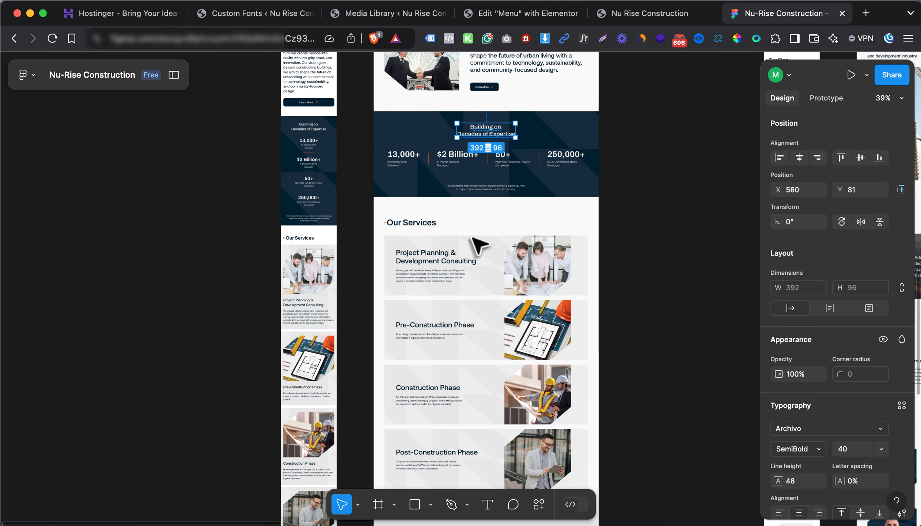
{"action": "scroll", "coordinate": [468, 247], "scroll_direction": "right", "scroll_amount": 5}
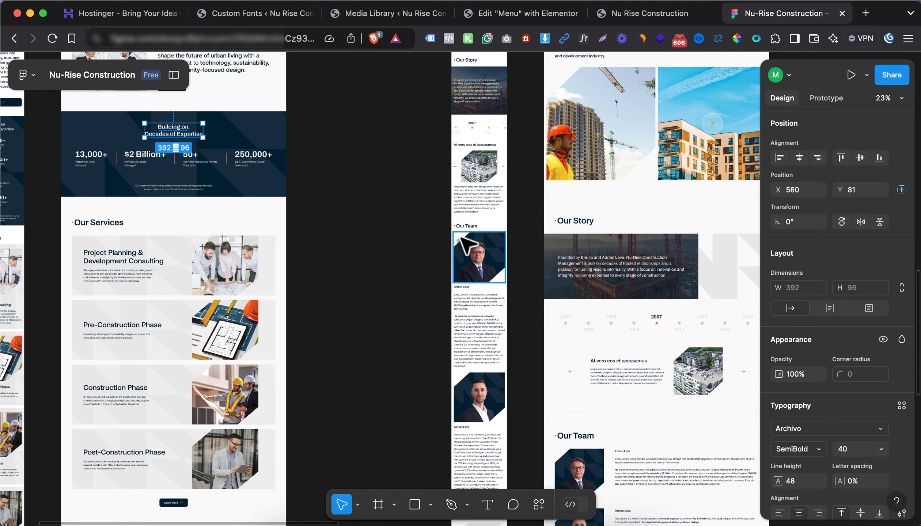
{"action": "scroll", "coordinate": [468, 245], "scroll_direction": "right", "scroll_amount": 5}
{"action": "scroll", "coordinate": [411, 267], "scroll_direction": "right", "scroll_amount": 2}
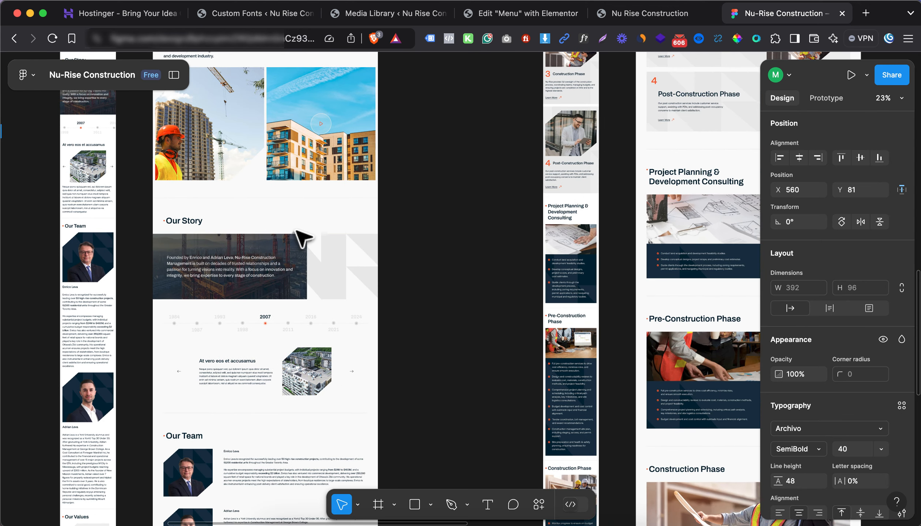
{"action": "left_click", "coordinate": [182, 222]}
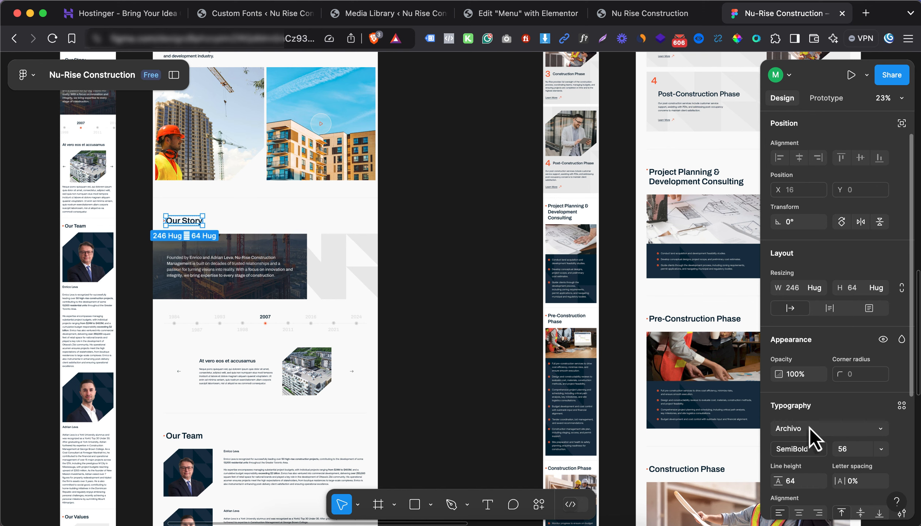
Read the mobile body paragraph style (Aeonik Pro Regular 16, line height 24), then return to Elementor
{"action": "scroll", "coordinate": [342, 288], "scroll_direction": "left", "scroll_amount": 2}
{"action": "scroll", "coordinate": [341, 289], "scroll_direction": "left", "scroll_amount": 6}
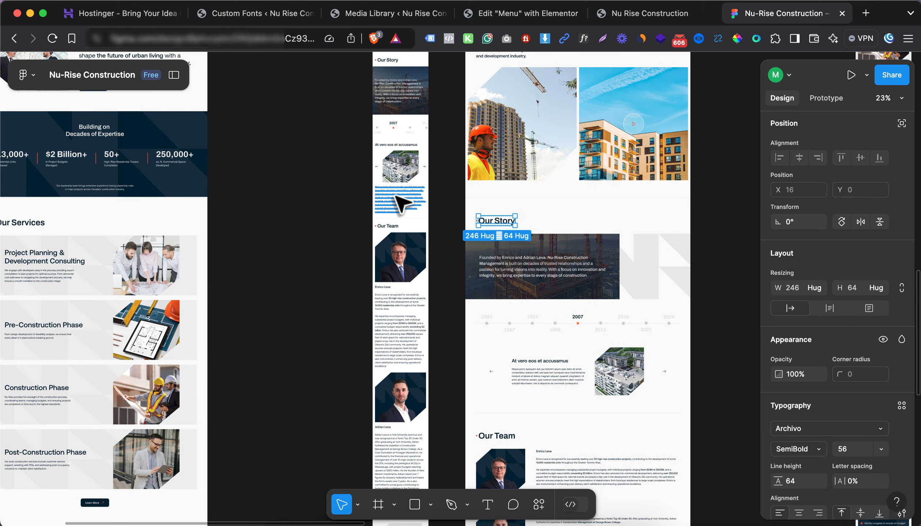
{"action": "left_click", "coordinate": [400, 202]}
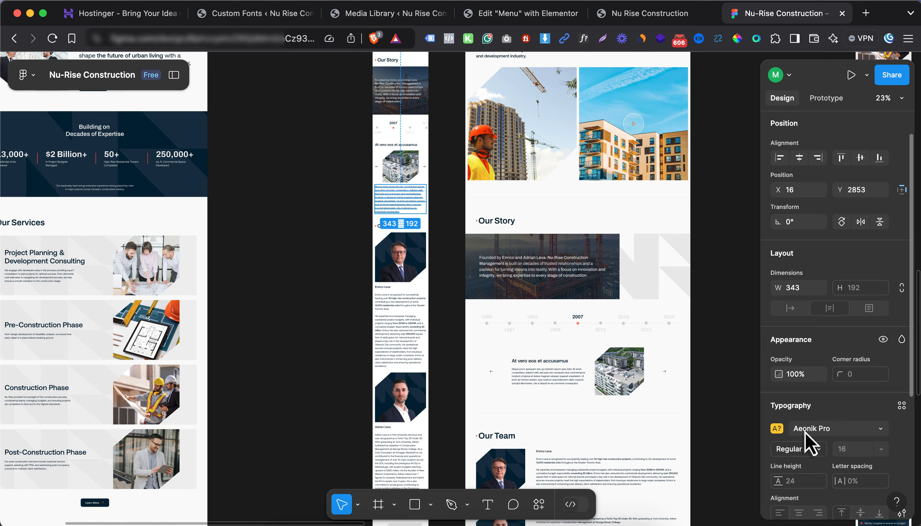
{"action": "scroll", "coordinate": [464, 345], "scroll_direction": "left", "scroll_amount": 8}
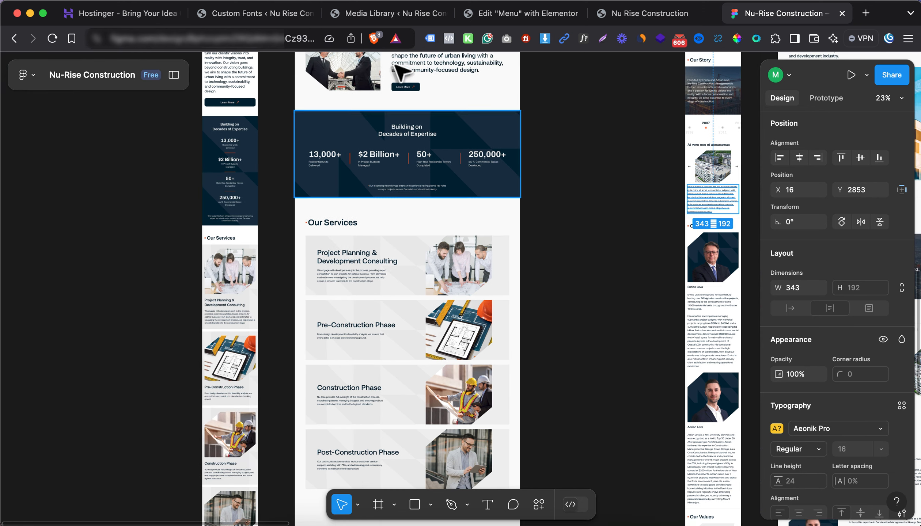
{"action": "left_click", "coordinate": [522, 14]}
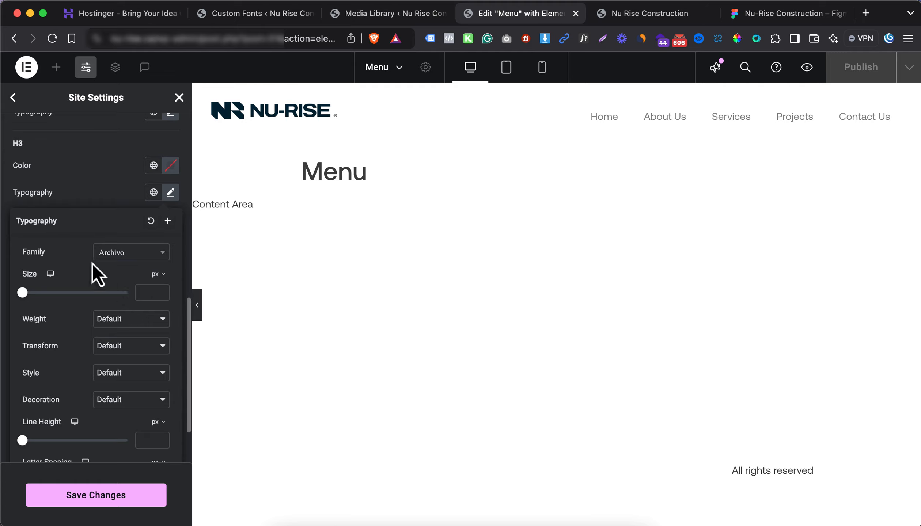
Set the H3 heading weight to 500 Medium
{"action": "left_click", "coordinate": [82, 203]}
{"action": "left_click", "coordinate": [170, 193]}
{"action": "left_click", "coordinate": [126, 318]}
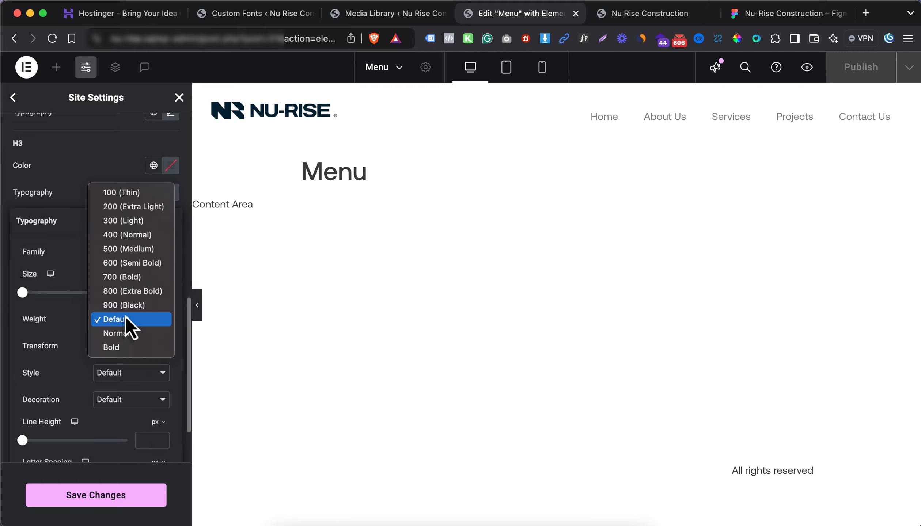
{"action": "left_click", "coordinate": [134, 251]}
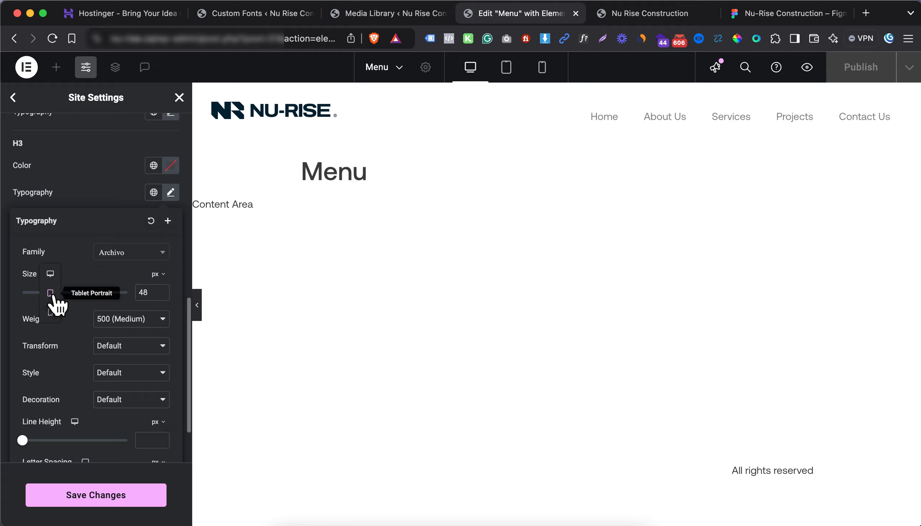
Set the H3 tablet size to 32 px and switch the size setting to mobile
{"action": "left_click", "coordinate": [50, 293]}
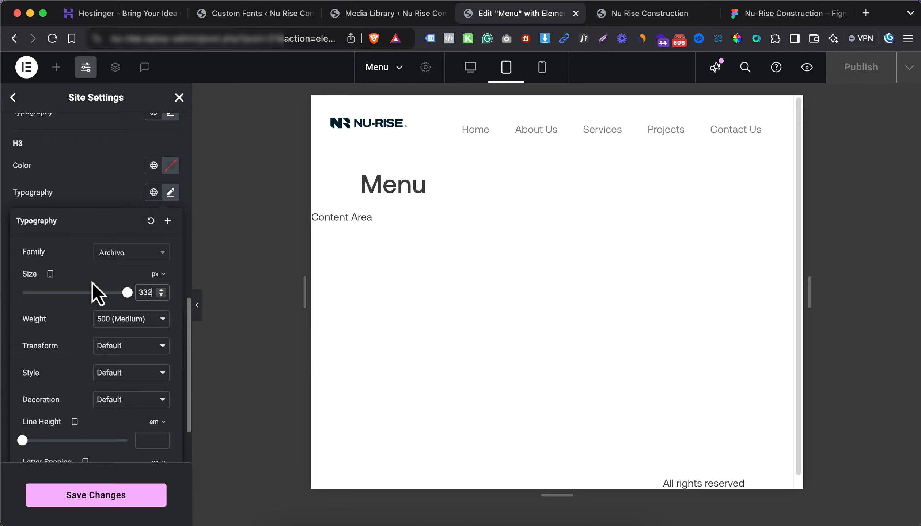
{"action": "type", "text": "332"}
{"action": "key", "text": "BackSpace"}
{"action": "key", "text": "BackSpace"}
{"action": "type", "text": "2"}
{"action": "left_click", "coordinate": [50, 273]}
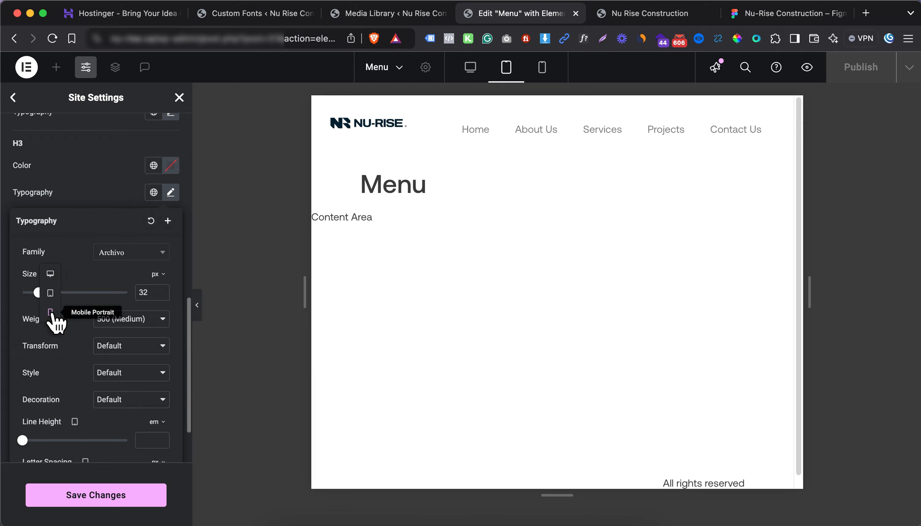
{"action": "left_click", "coordinate": [50, 311]}
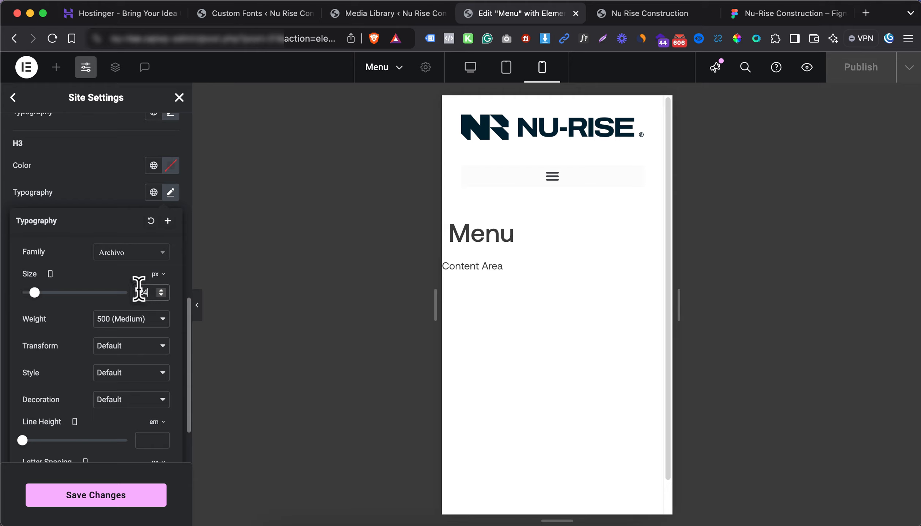
{"action": "left_click", "coordinate": [72, 204]}
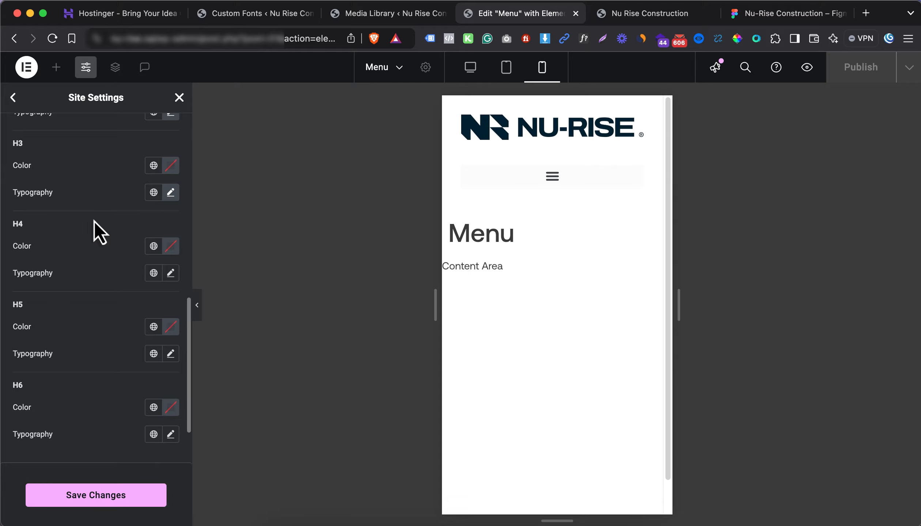
{"action": "scroll", "coordinate": [87, 313], "scroll_direction": "up", "scroll_amount": 6}
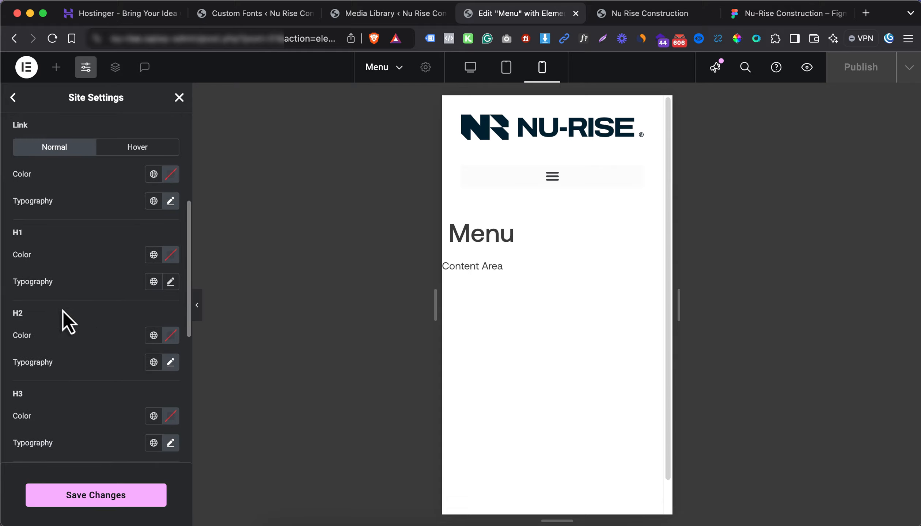
Save the heading typography, glance at Figma, and scroll back through the Theme Style typography panel
{"action": "left_click", "coordinate": [92, 496]}
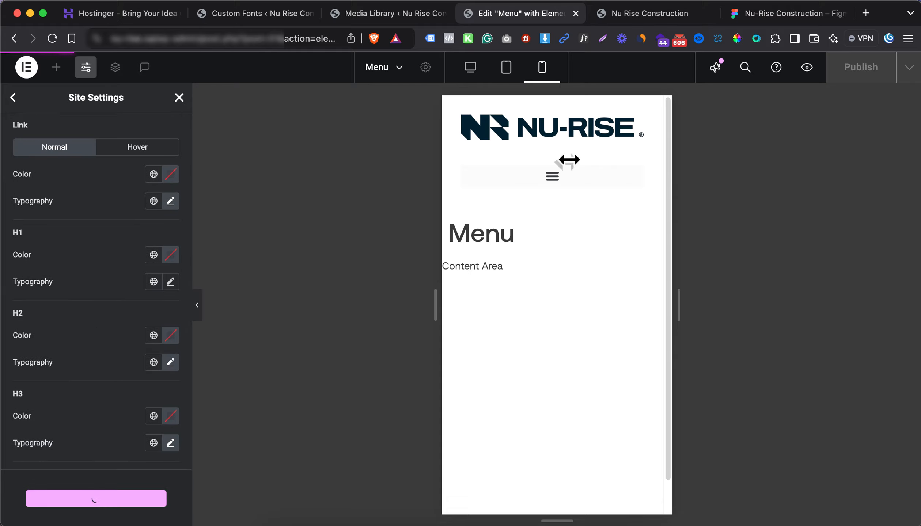
{"action": "left_click", "coordinate": [775, 22]}
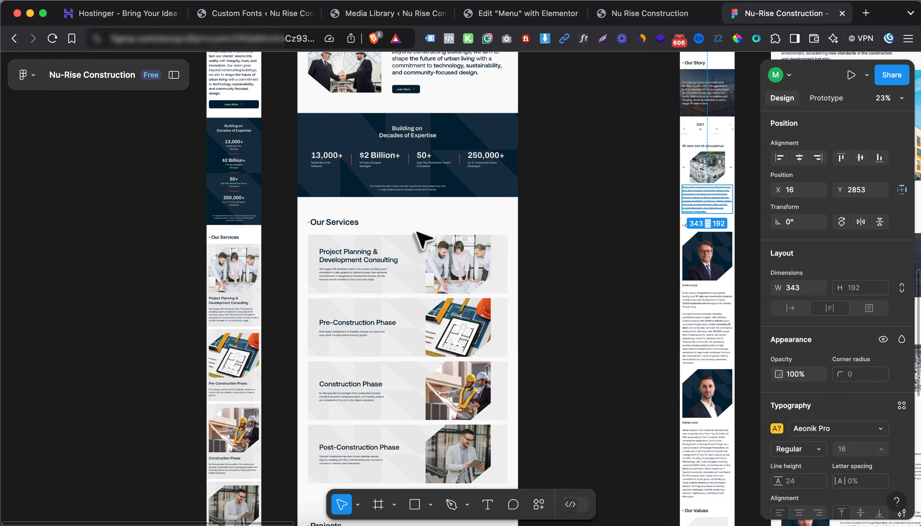
{"action": "scroll", "coordinate": [420, 241], "scroll_direction": "down", "scroll_amount": 3}
{"action": "scroll", "coordinate": [413, 251], "scroll_direction": "right", "scroll_amount": 7}
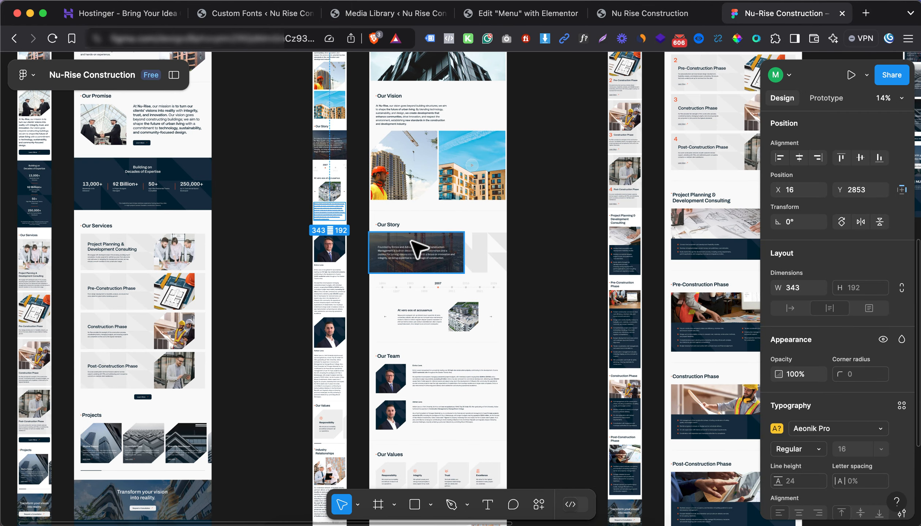
{"action": "left_click", "coordinate": [529, 14]}
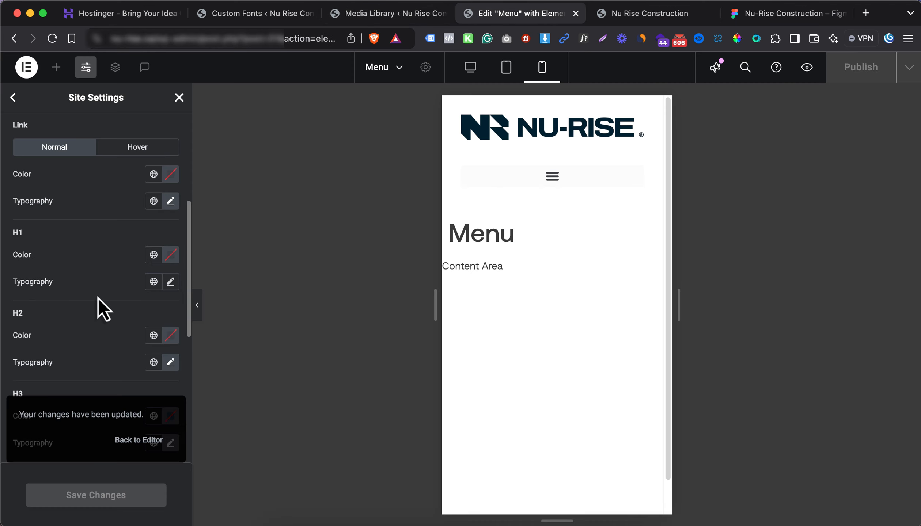
{"action": "scroll", "coordinate": [98, 298], "scroll_direction": "down", "scroll_amount": 2}
{"action": "scroll", "coordinate": [112, 300], "scroll_direction": "down", "scroll_amount": 2}
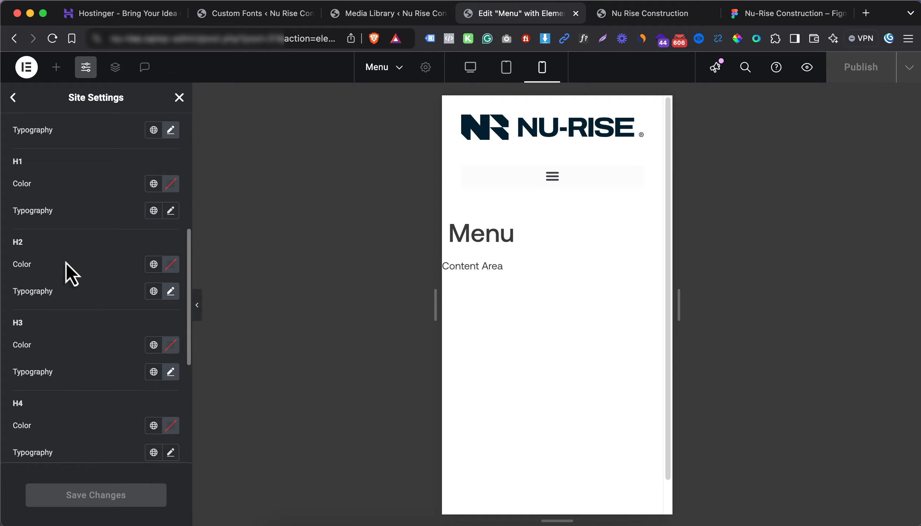
{"action": "scroll", "coordinate": [65, 262], "scroll_direction": "down", "scroll_amount": 3}
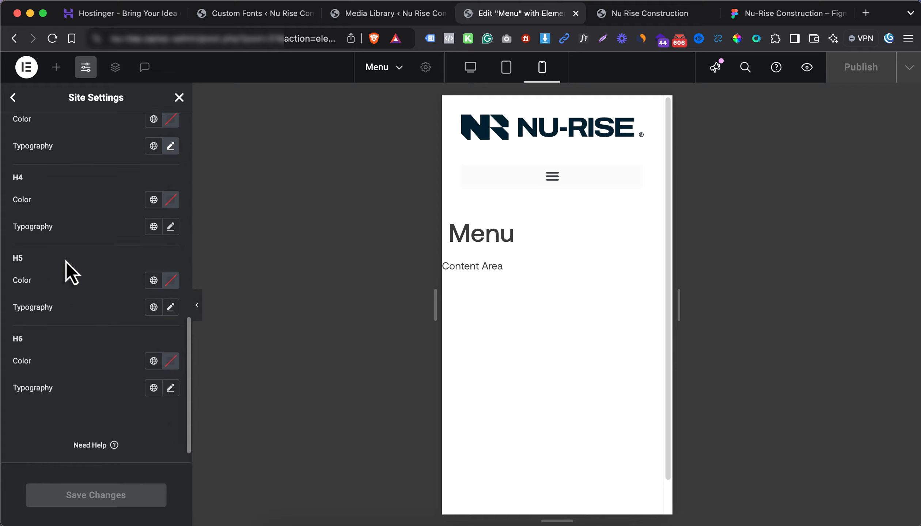
{"action": "scroll", "coordinate": [68, 309], "scroll_direction": "up", "scroll_amount": 15}
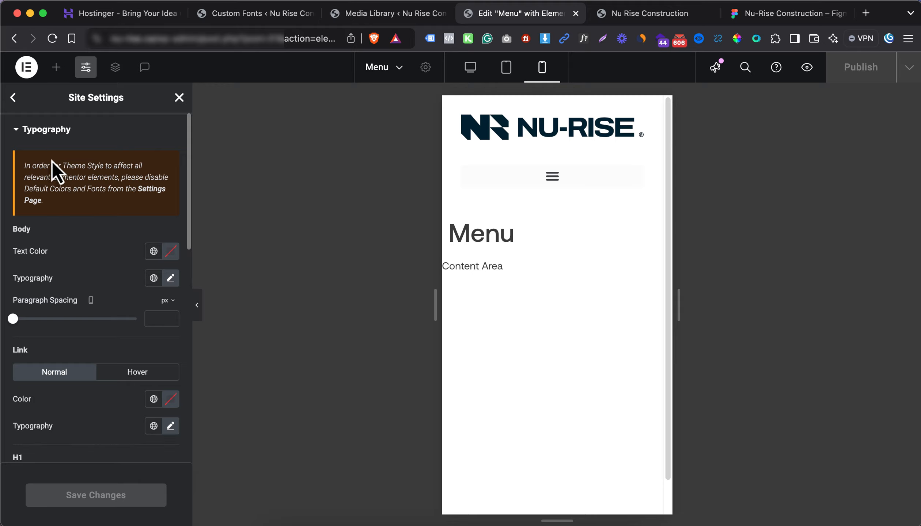
Go back to the site settings list and open Theme Style > Buttons
{"action": "left_click", "coordinate": [13, 98]}
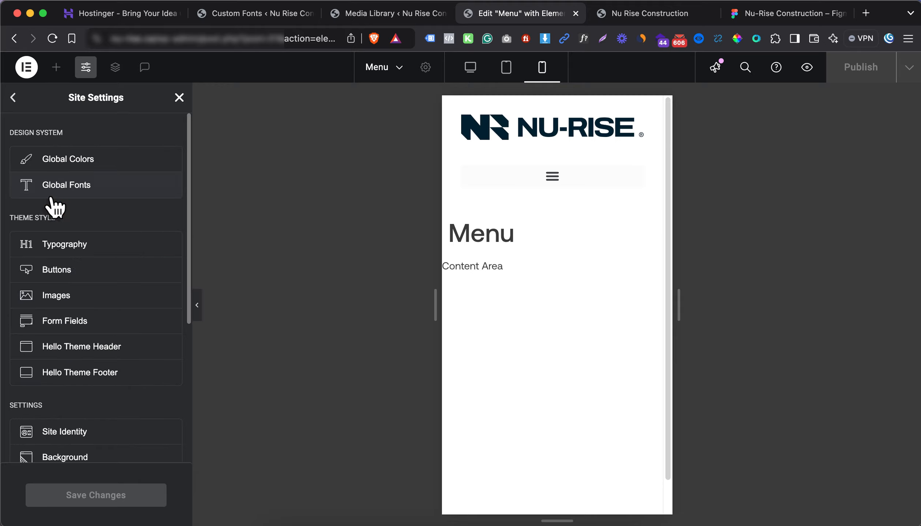
{"action": "left_click", "coordinate": [122, 281]}
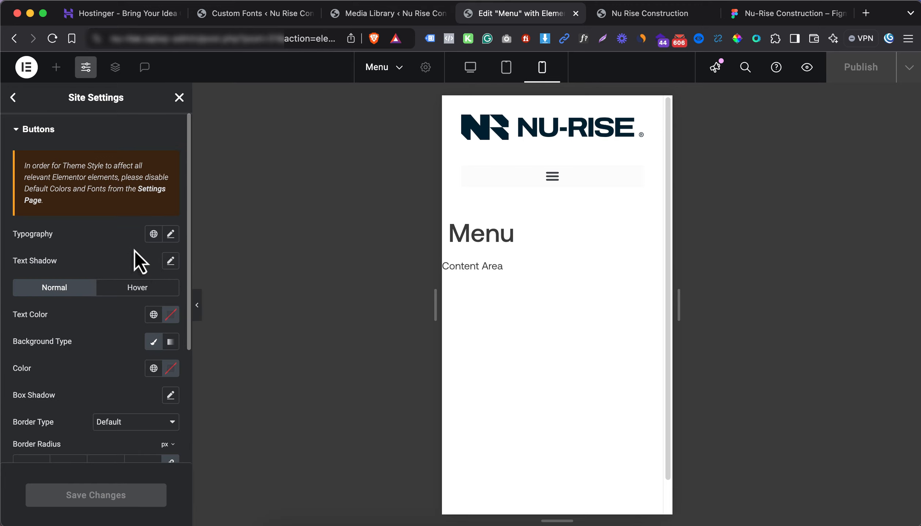
{"action": "scroll", "coordinate": [134, 250], "scroll_direction": "down", "scroll_amount": 1}
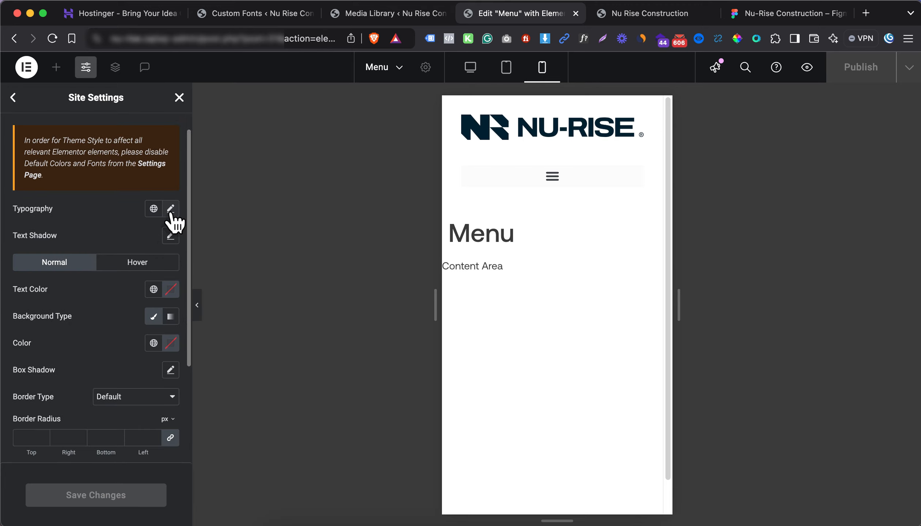
In Figma, check the Learn More button's type: Aeonik Pro Medium 18
{"action": "left_click", "coordinate": [754, 16]}
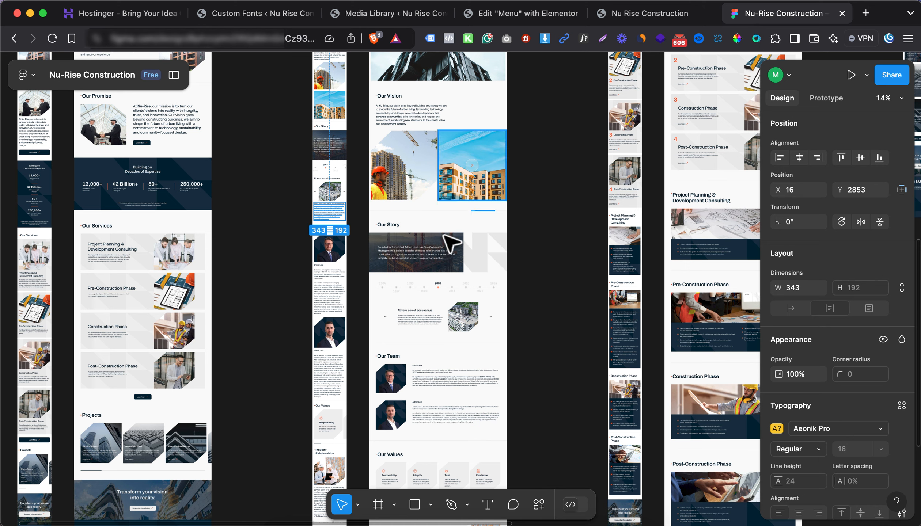
{"action": "scroll", "coordinate": [147, 196], "scroll_direction": "up", "scroll_amount": 3}
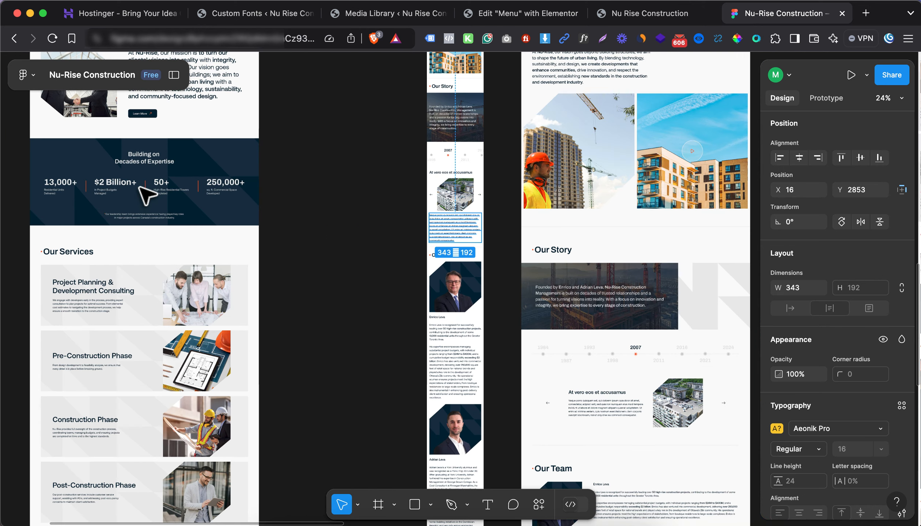
{"action": "scroll", "coordinate": [148, 195], "scroll_direction": "up", "scroll_amount": 3}
{"action": "scroll", "coordinate": [148, 195], "scroll_direction": "left", "scroll_amount": 5}
{"action": "scroll", "coordinate": [370, 191], "scroll_direction": "up", "scroll_amount": 5}
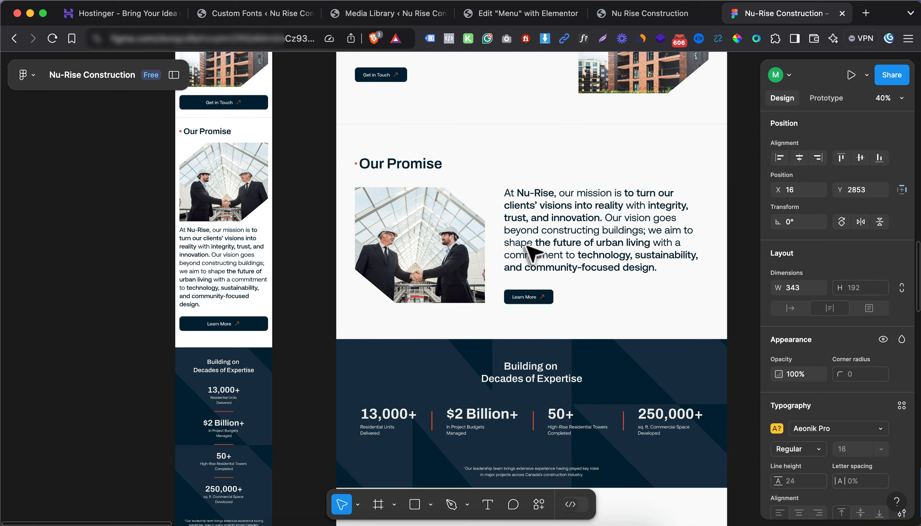
{"action": "left_click", "coordinate": [524, 299]}
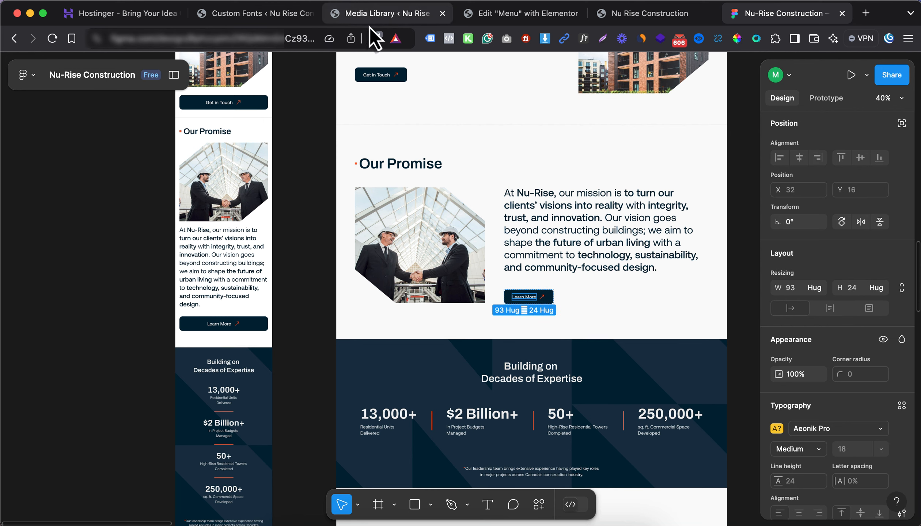
{"action": "left_click", "coordinate": [508, 21]}
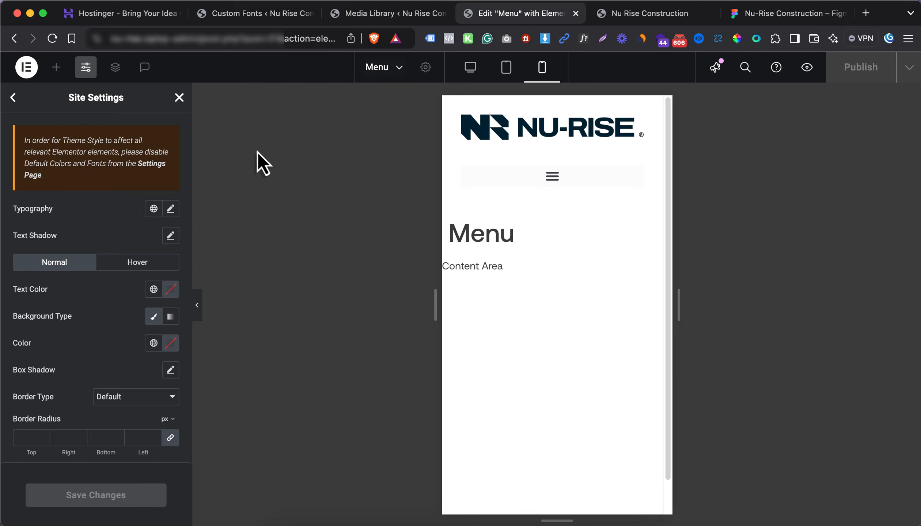
Set the button typography to Aeonik Pro, weight 400 Normal
{"action": "left_click", "coordinate": [170, 209]}
{"action": "left_click", "coordinate": [134, 268]}
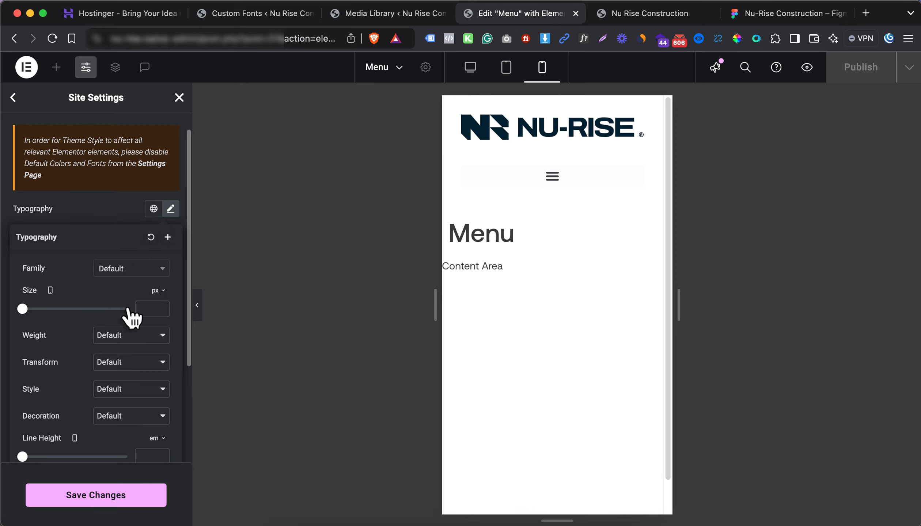
{"action": "left_click", "coordinate": [121, 351]}
{"action": "left_click", "coordinate": [117, 343]}
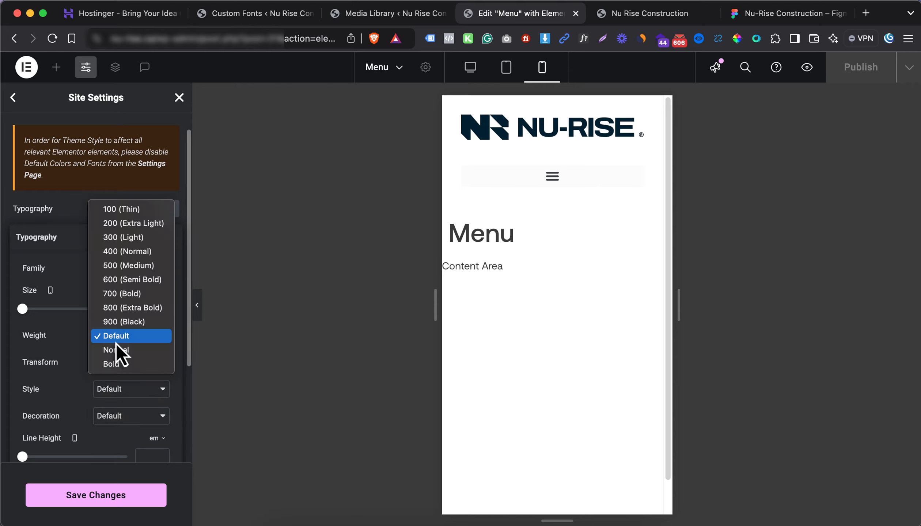
{"action": "left_click", "coordinate": [146, 254]}
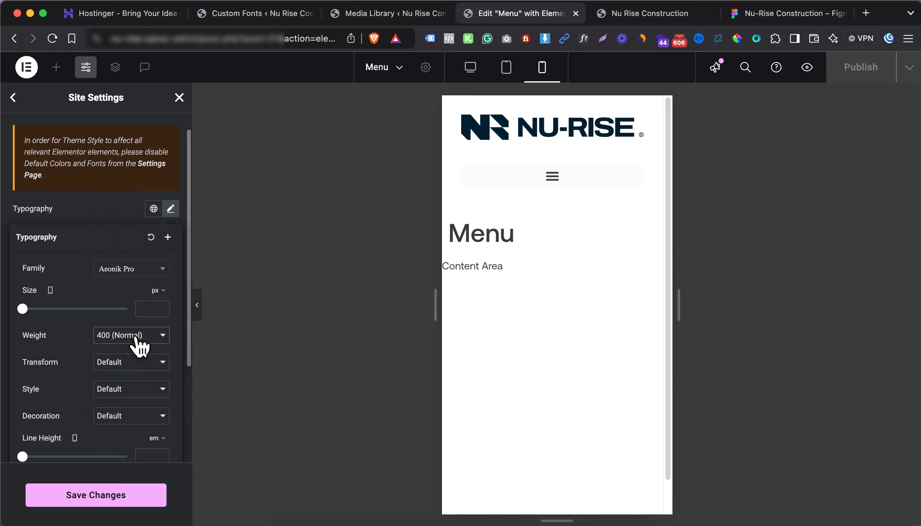
{"action": "left_click", "coordinate": [108, 206]}
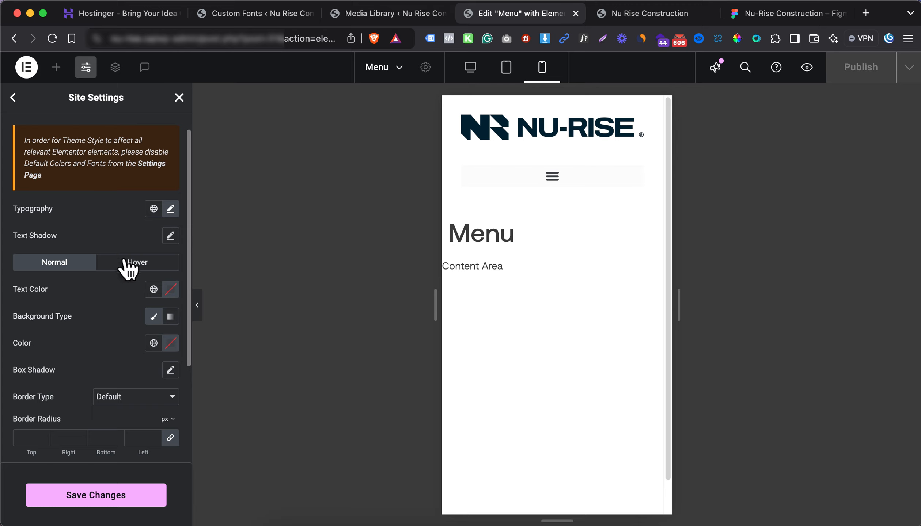
{"action": "scroll", "coordinate": [126, 272], "scroll_direction": "down", "scroll_amount": 1}
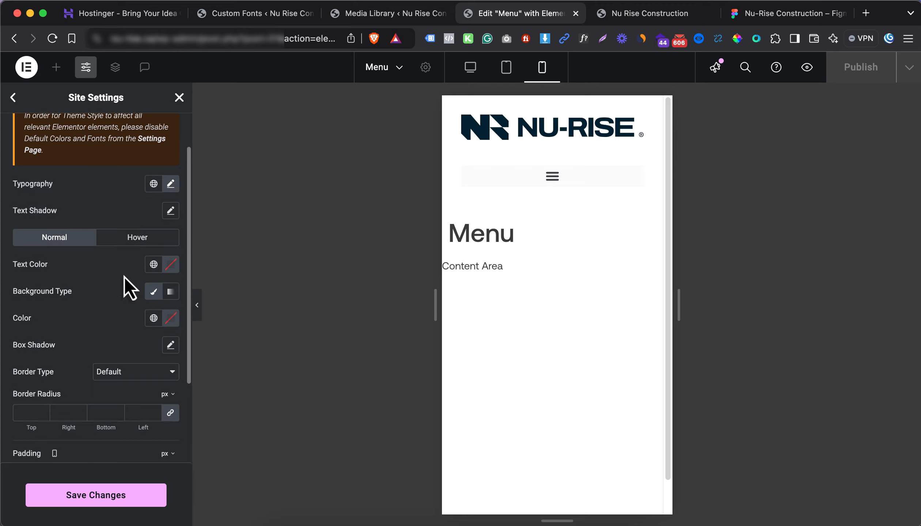
Fill the button background with the global navy Background Color, checking Figma and the live site
{"action": "left_click", "coordinate": [154, 319]}
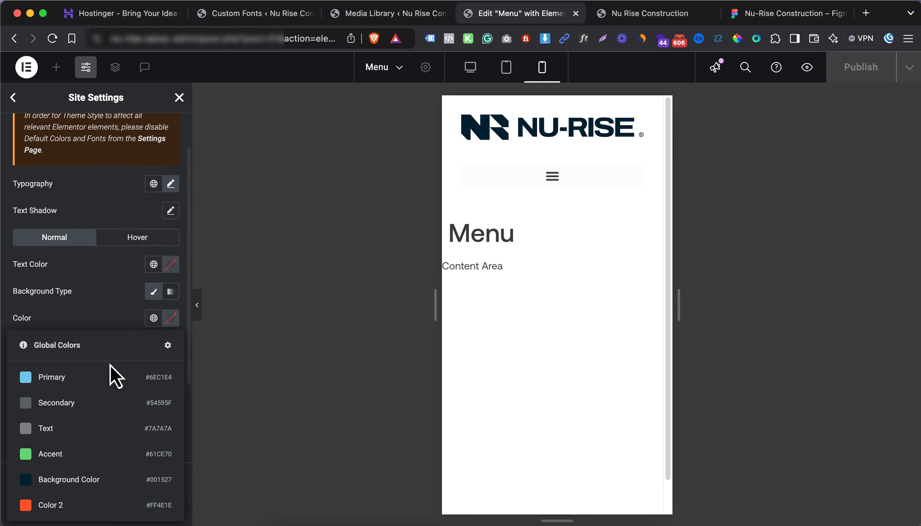
{"action": "left_click", "coordinate": [91, 481]}
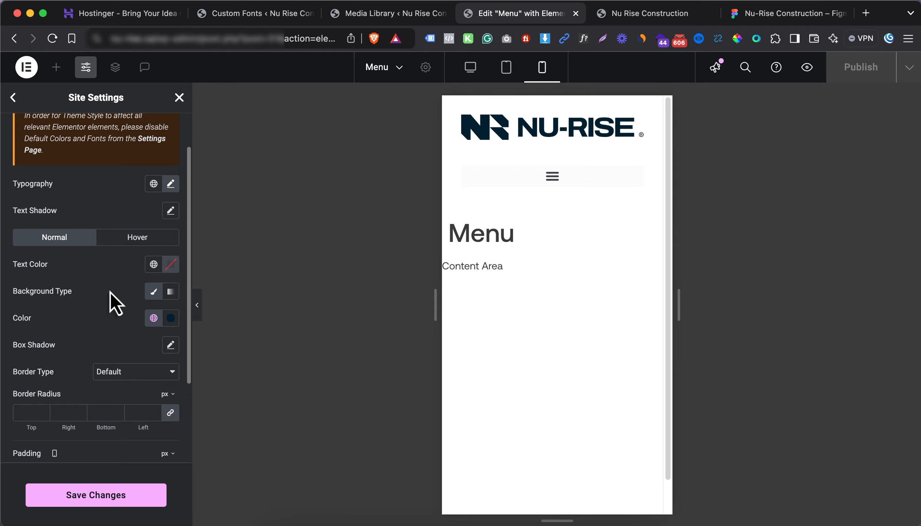
{"action": "left_click", "coordinate": [786, 20]}
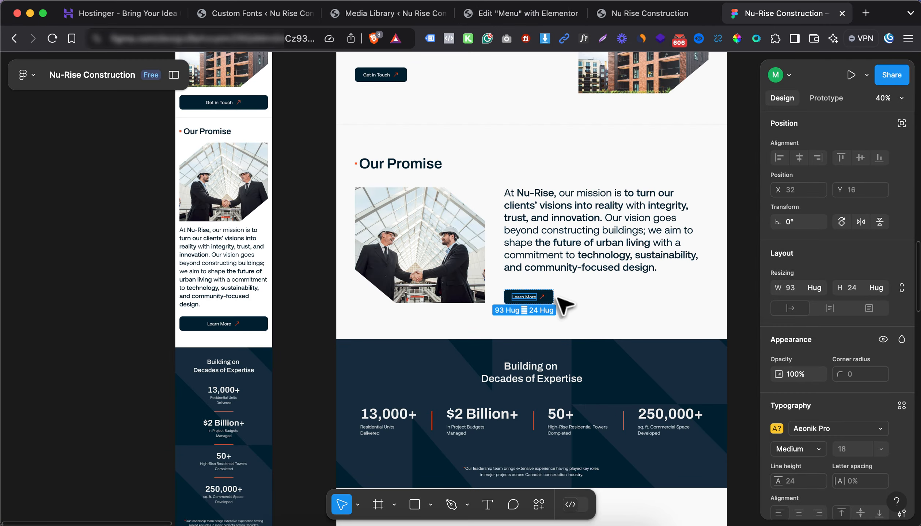
{"action": "left_click", "coordinate": [663, 21]}
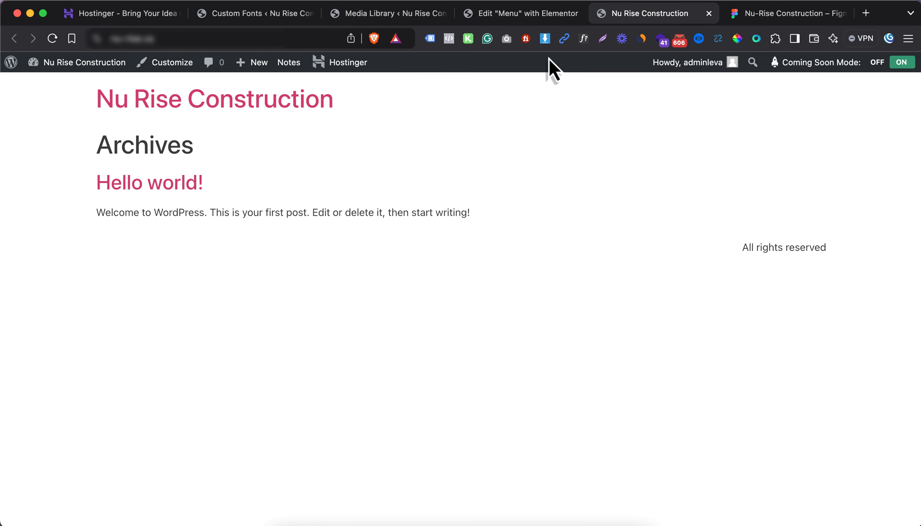
{"action": "left_click", "coordinate": [495, 18]}
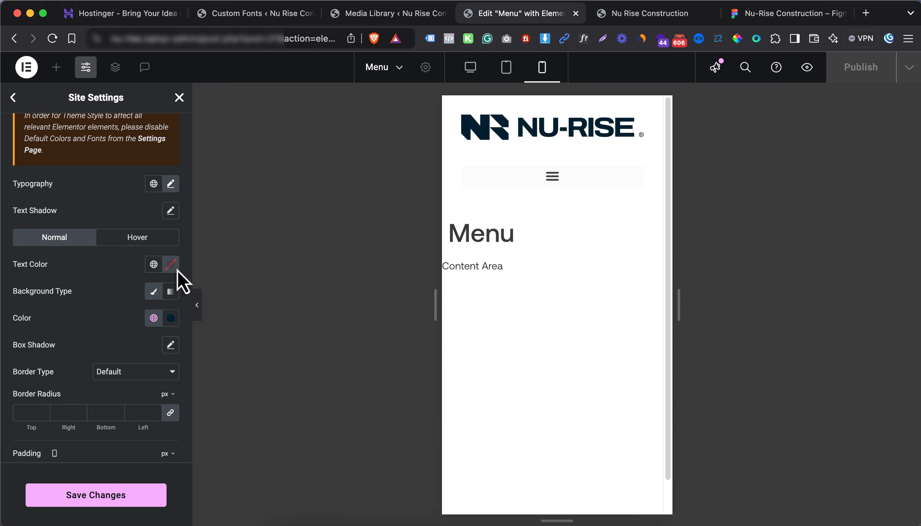
Make the button text near-white (#FFF2F2) and save the site settings
{"action": "left_click_drag", "start_coordinate": [166, 366], "coordinate": [89, 287]}
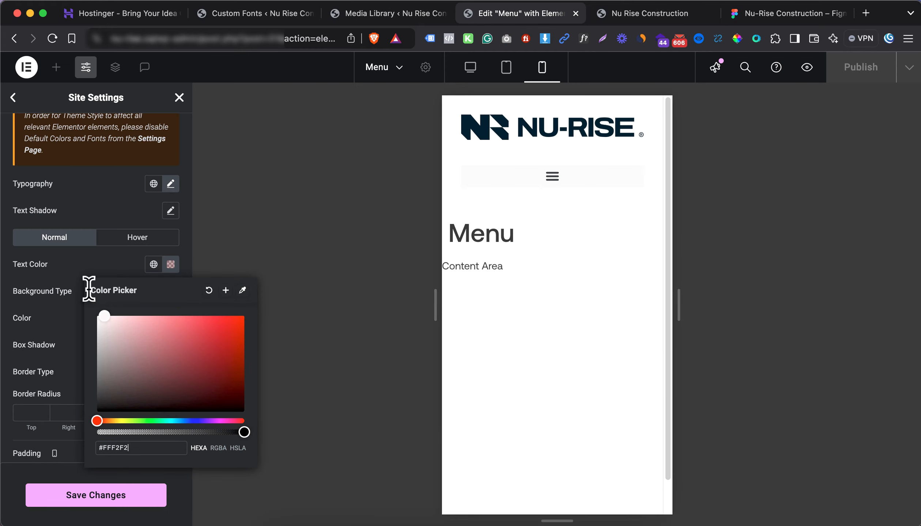
{"action": "left_click", "coordinate": [75, 264]}
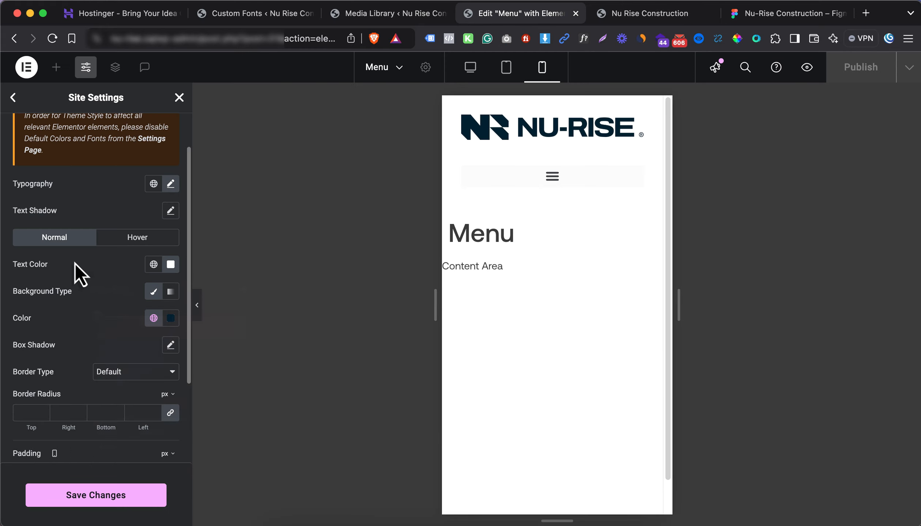
{"action": "left_click", "coordinate": [79, 500]}
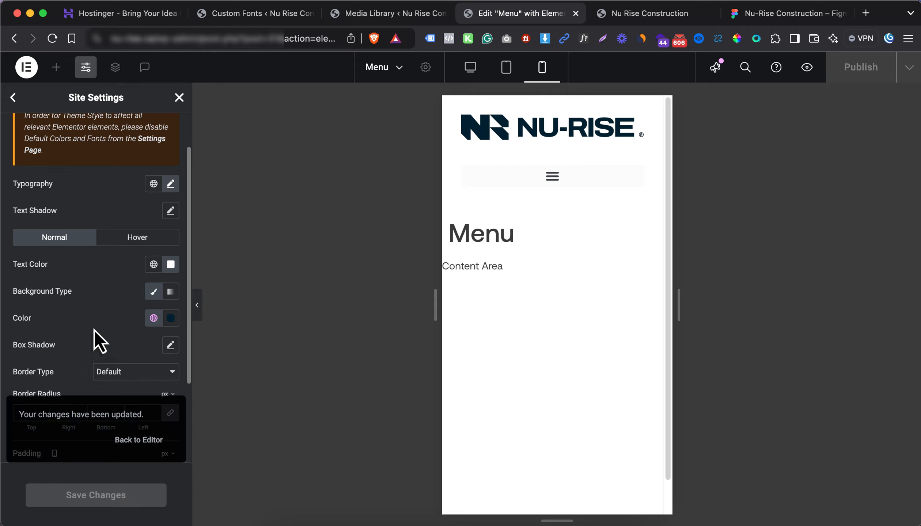
{"action": "scroll", "coordinate": [95, 317], "scroll_direction": "down", "scroll_amount": 1}
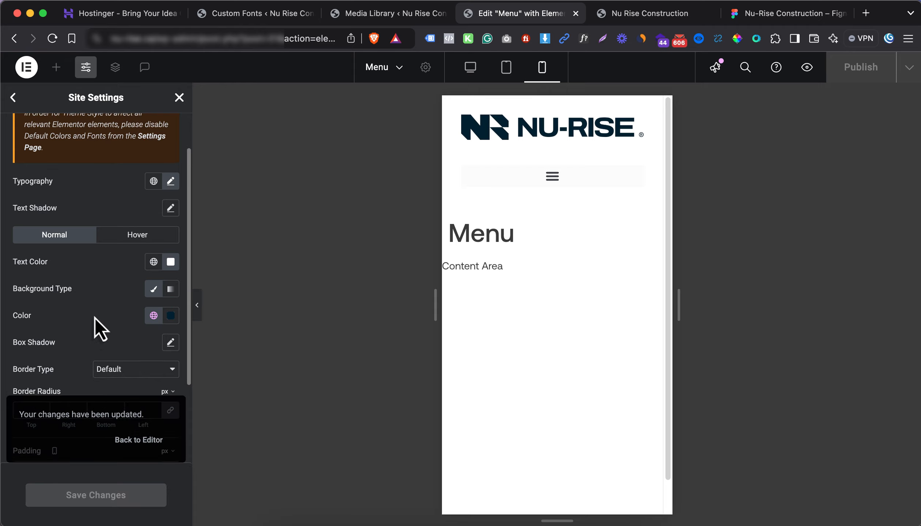
Give buttons a solid border and a fully transparent hover background
{"action": "left_click", "coordinate": [115, 353]}
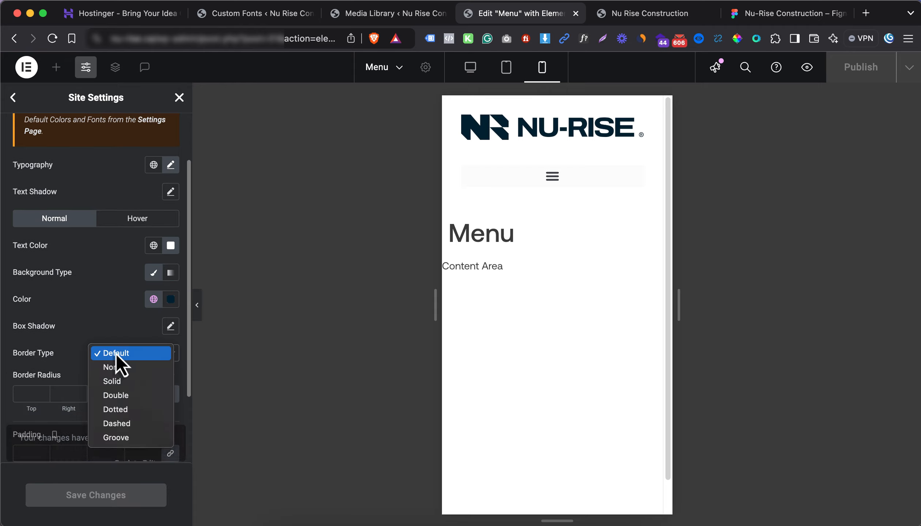
{"action": "left_click", "coordinate": [116, 381]}
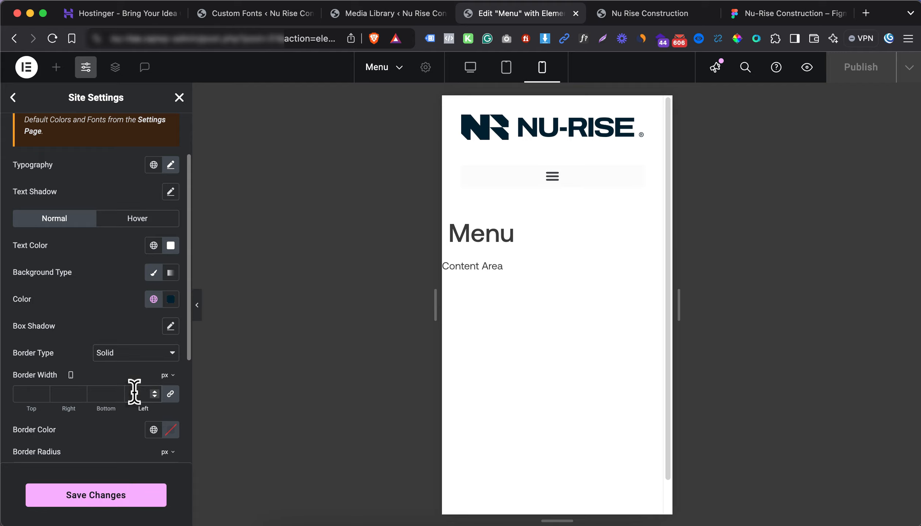
{"action": "left_click", "coordinate": [154, 223]}
{"action": "left_click", "coordinate": [154, 299]}
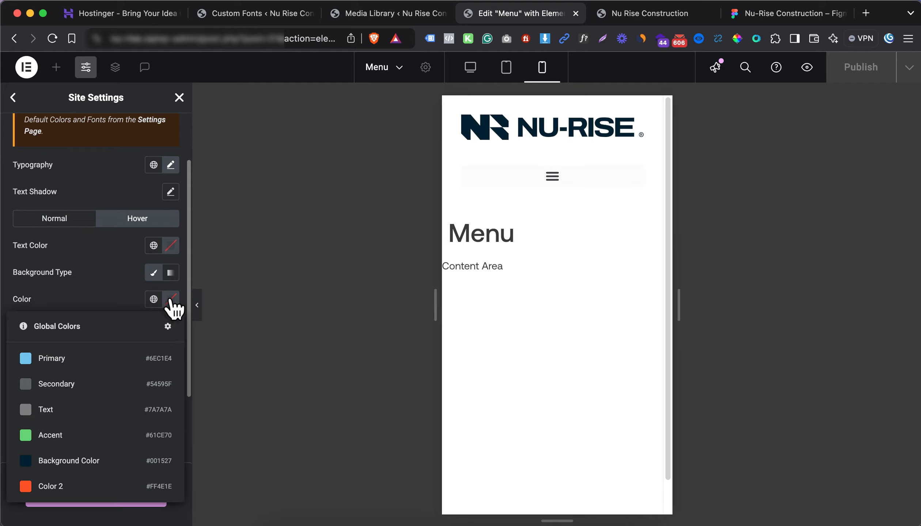
{"action": "left_click", "coordinate": [170, 300]}
{"action": "left_click_drag", "start_coordinate": [130, 474], "coordinate": [88, 472]}
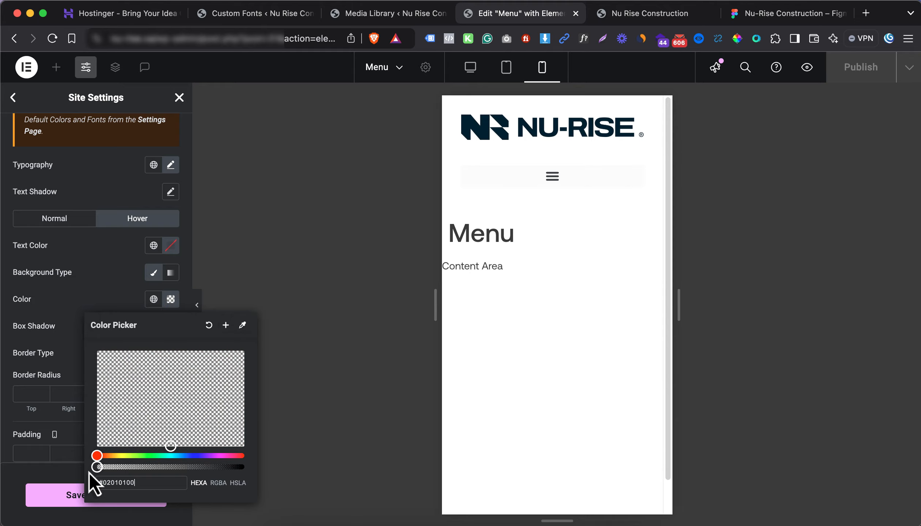
{"action": "left_click", "coordinate": [143, 274]}
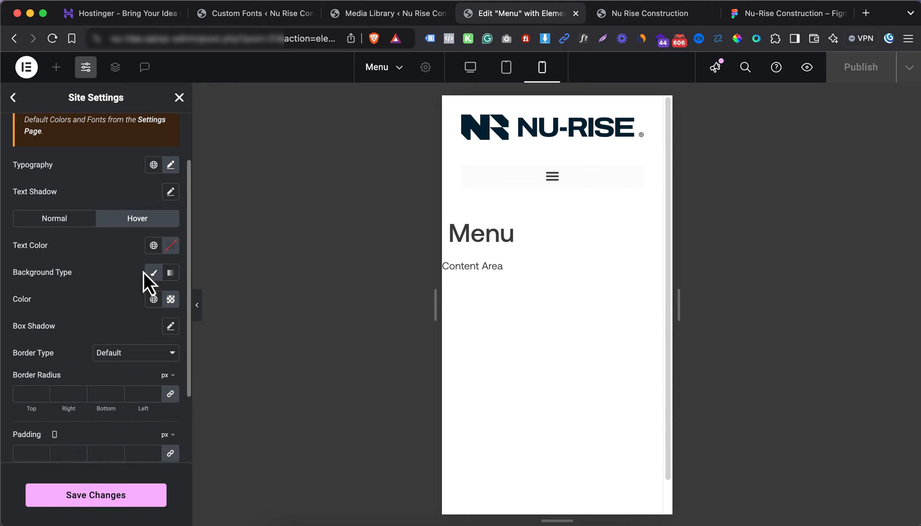
Make the hover text white and give the hover state a solid border
{"action": "left_click", "coordinate": [171, 246]}
{"action": "left_click_drag", "start_coordinate": [153, 321], "coordinate": [89, 261]}
{"action": "left_click", "coordinate": [84, 234]}
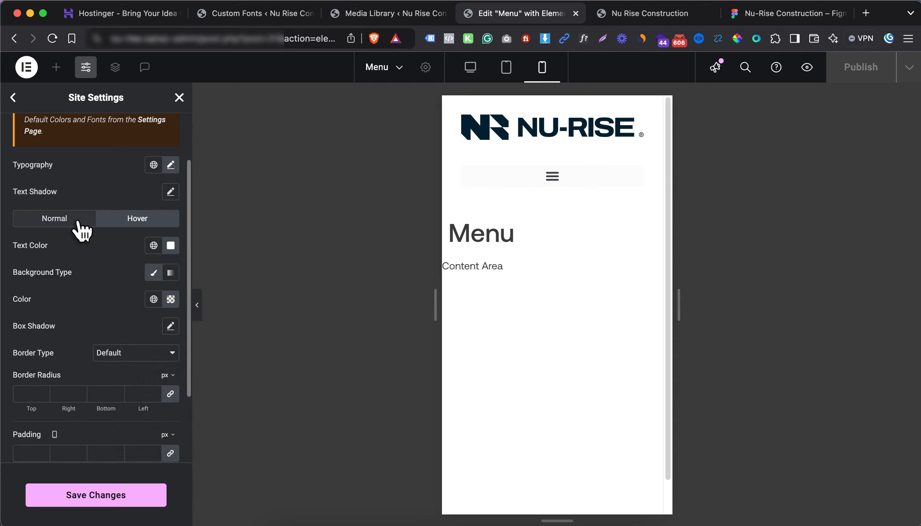
{"action": "left_click", "coordinate": [136, 221]}
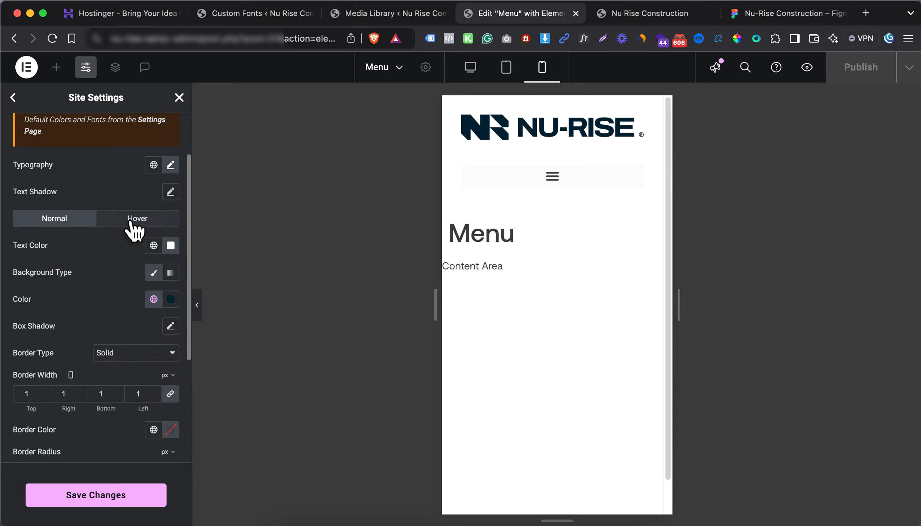
{"action": "left_click", "coordinate": [145, 221]}
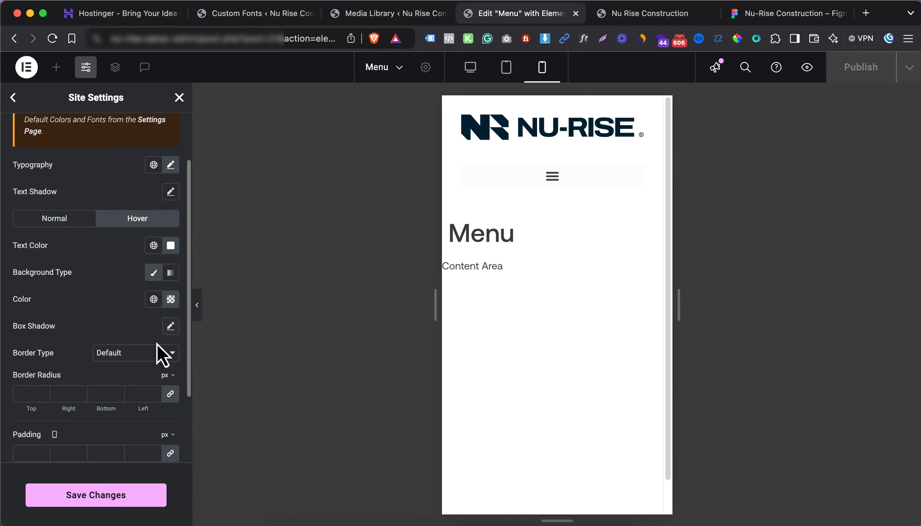
{"action": "left_click", "coordinate": [144, 362]}
{"action": "left_click", "coordinate": [135, 382]}
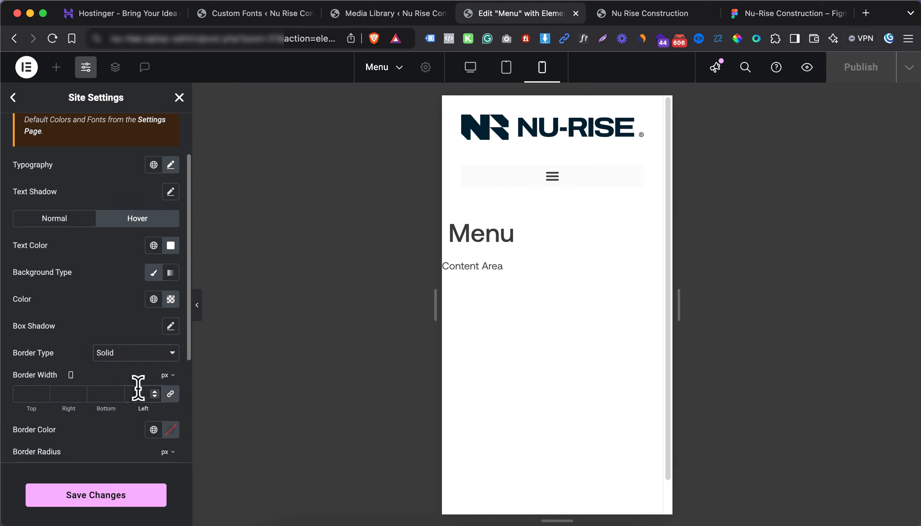
Set the hover border color to the orange global Color 2
{"action": "left_click", "coordinate": [170, 430]}
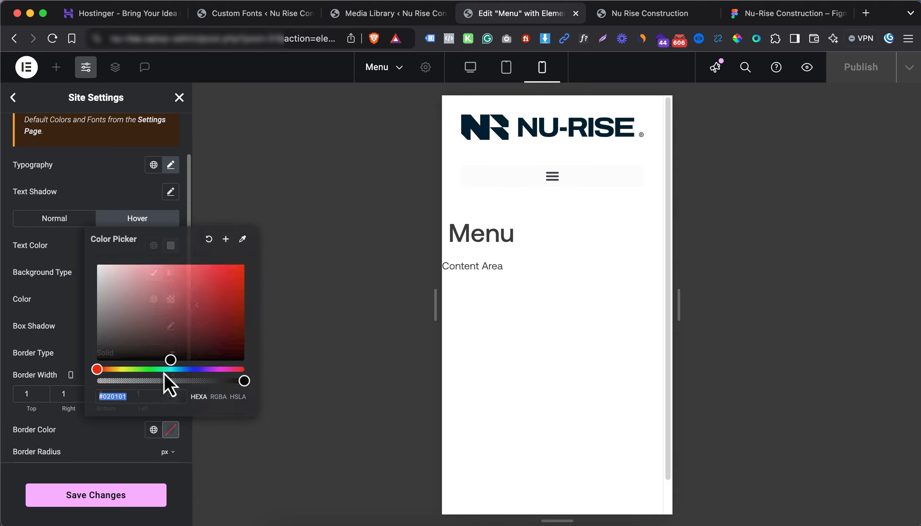
{"action": "left_click_drag", "start_coordinate": [164, 343], "coordinate": [87, 243]}
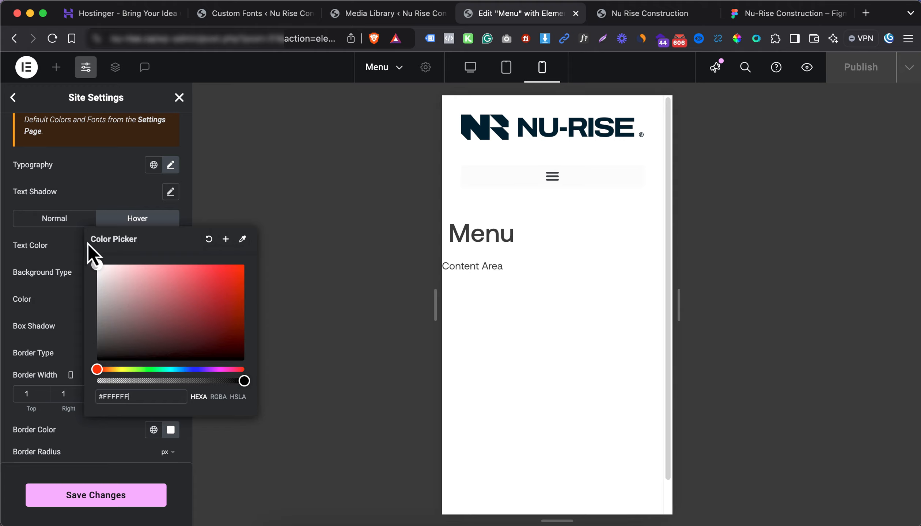
{"action": "left_click", "coordinate": [60, 283]}
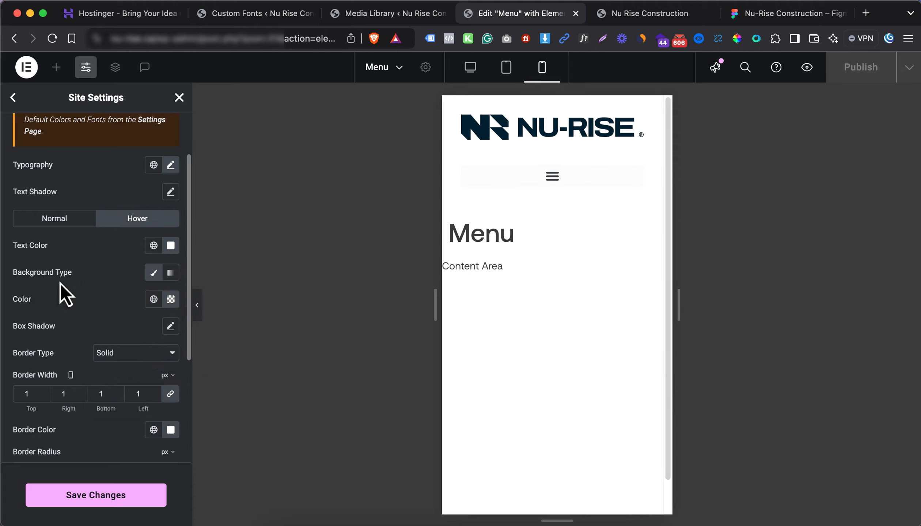
{"action": "left_click", "coordinate": [153, 429]}
{"action": "left_click", "coordinate": [83, 402]}
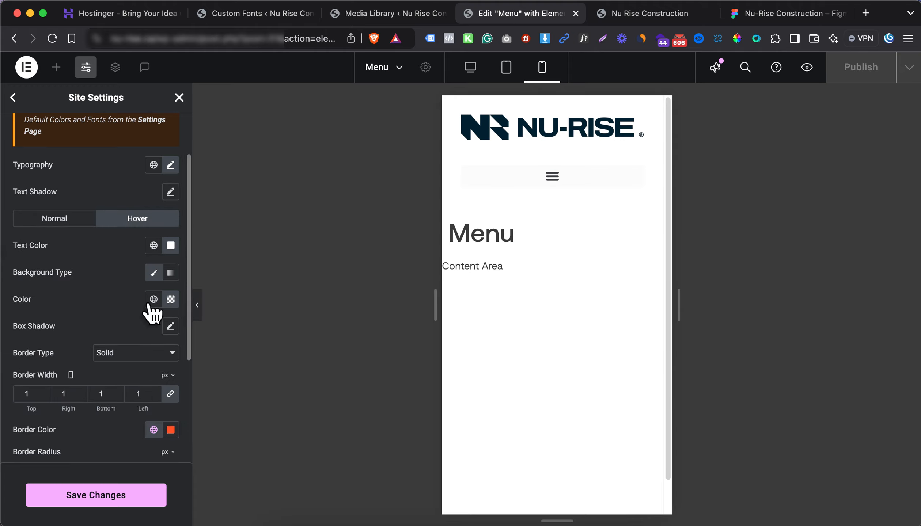
Set the normal-state border color to the navy global Background Color
{"action": "left_click", "coordinate": [89, 222]}
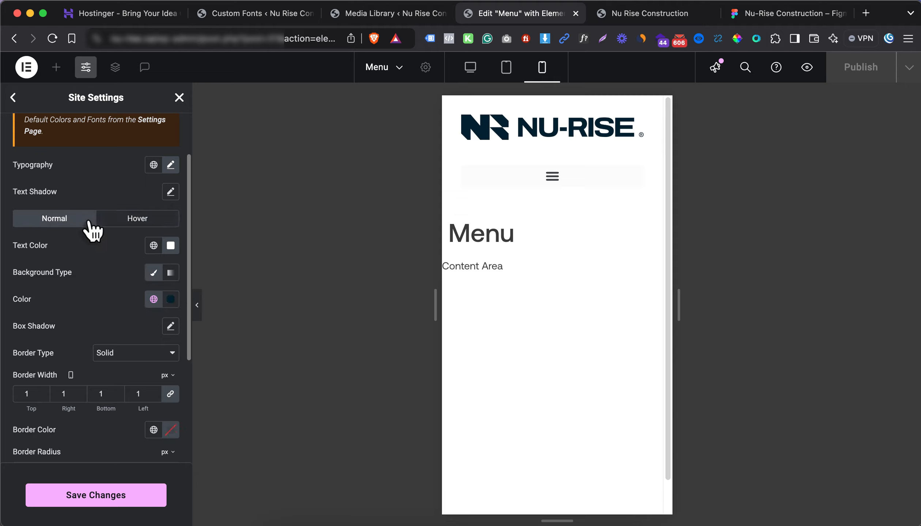
{"action": "left_click", "coordinate": [171, 430]}
{"action": "left_click_drag", "start_coordinate": [175, 333], "coordinate": [95, 270]}
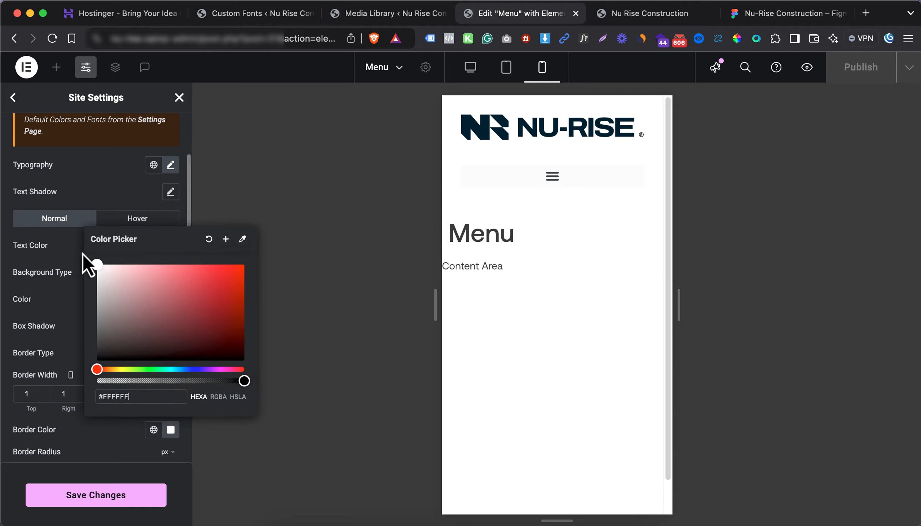
{"action": "left_click", "coordinate": [58, 327]}
{"action": "left_click", "coordinate": [153, 431]}
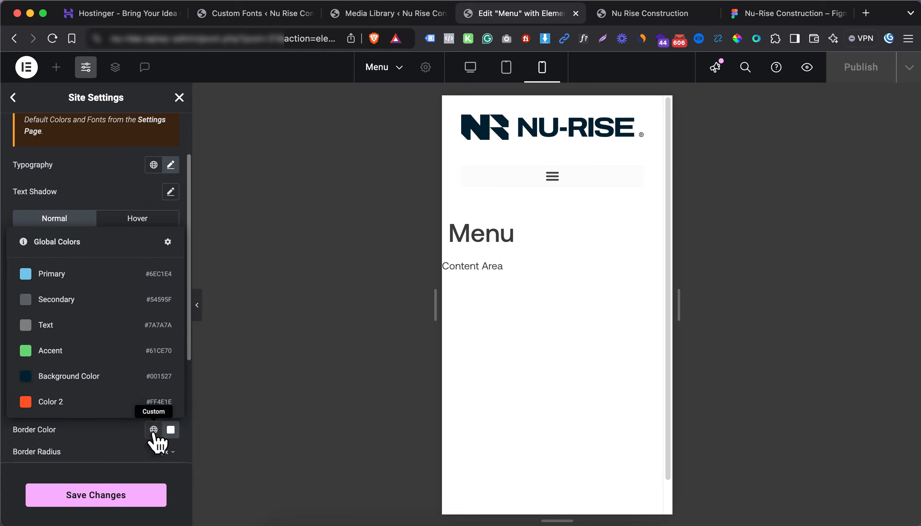
{"action": "left_click", "coordinate": [115, 378]}
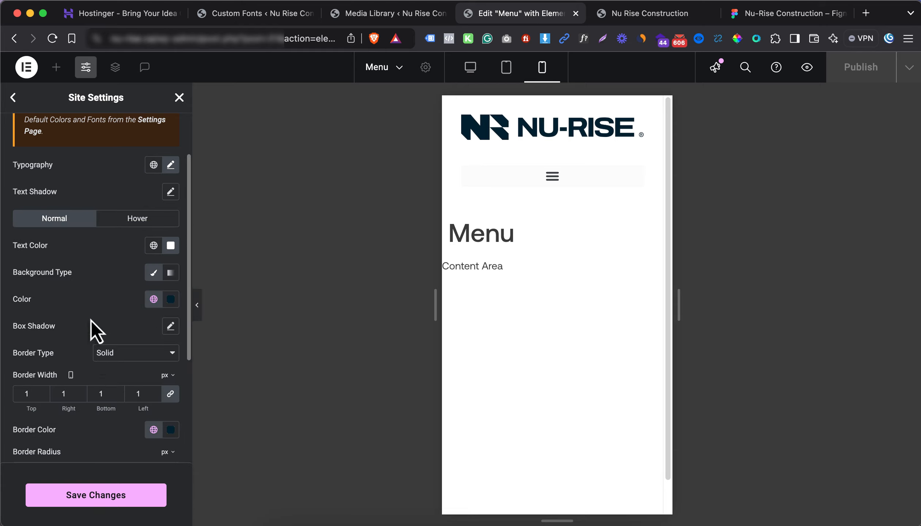
Save the button styles and close the Site Settings panel
{"action": "left_click", "coordinate": [143, 493]}
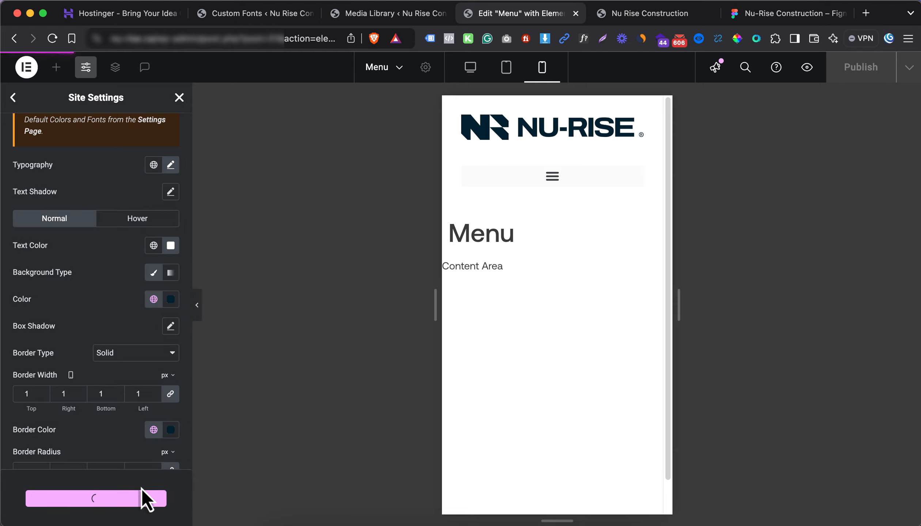
{"action": "scroll", "coordinate": [101, 288], "scroll_direction": "up", "scroll_amount": 3}
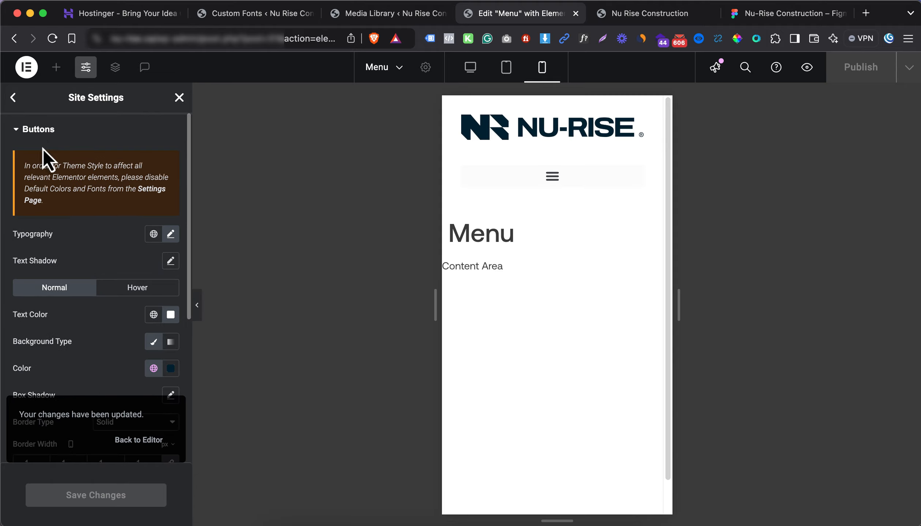
{"action": "left_click", "coordinate": [14, 98]}
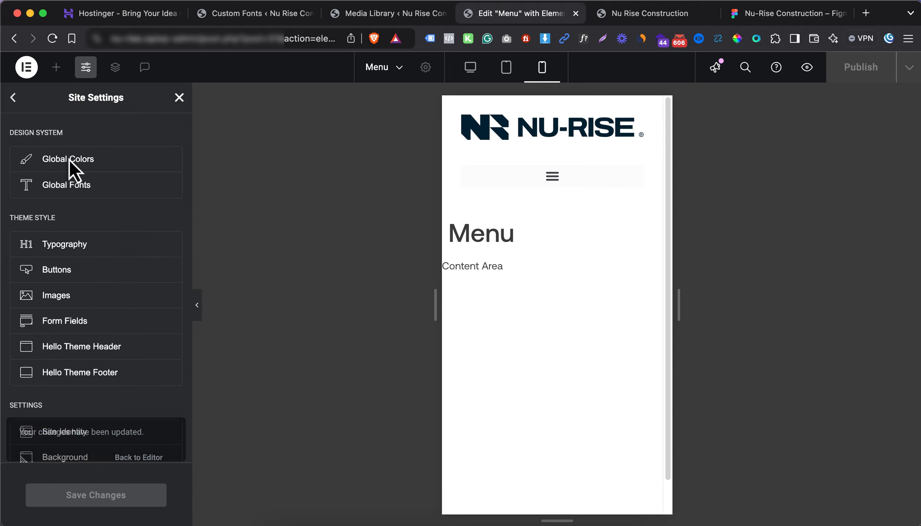
{"action": "scroll", "coordinate": [99, 300], "scroll_direction": "up", "scroll_amount": 1}
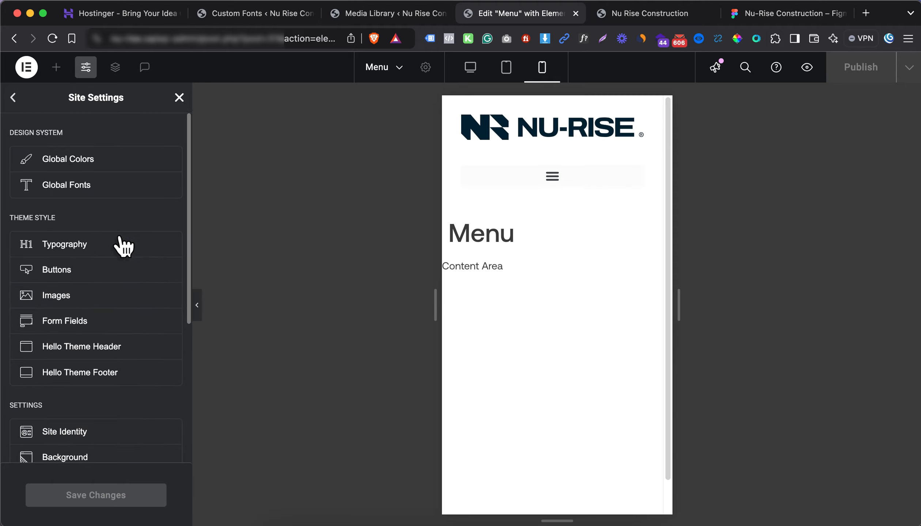
{"action": "left_click", "coordinate": [175, 99]}
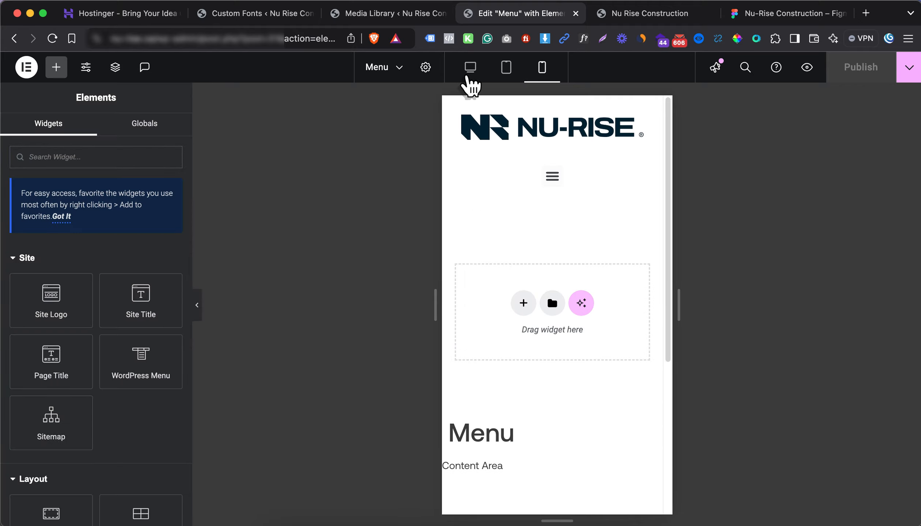
At desktop width, set the header container's Align Items to Center
{"action": "left_click", "coordinate": [470, 70]}
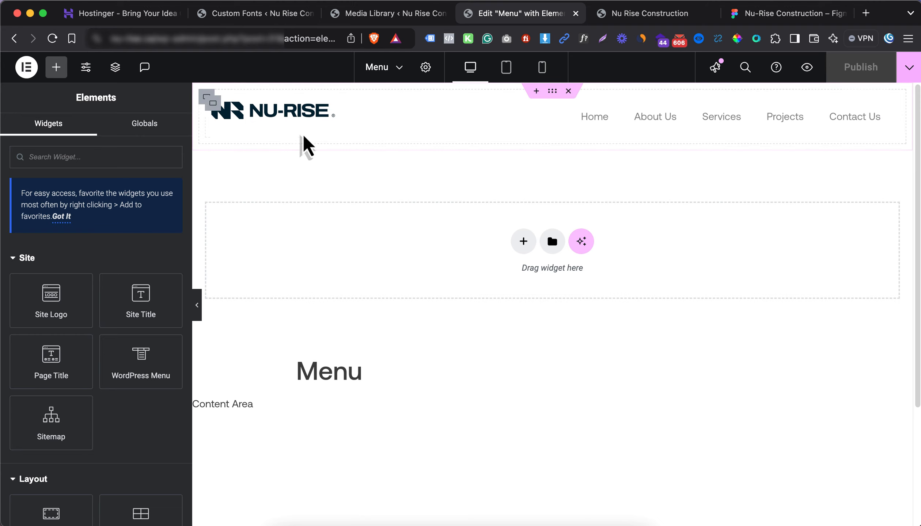
{"action": "left_click", "coordinate": [207, 97]}
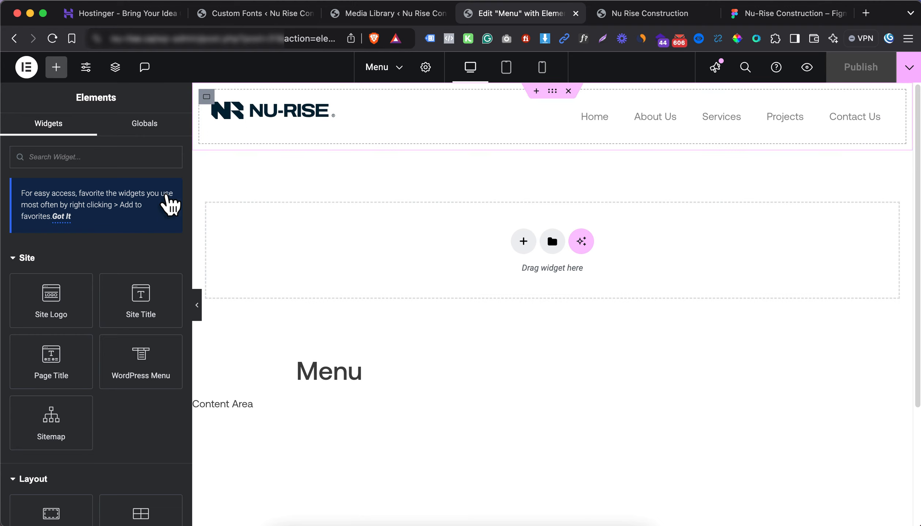
{"action": "scroll", "coordinate": [144, 257], "scroll_direction": "down", "scroll_amount": 5}
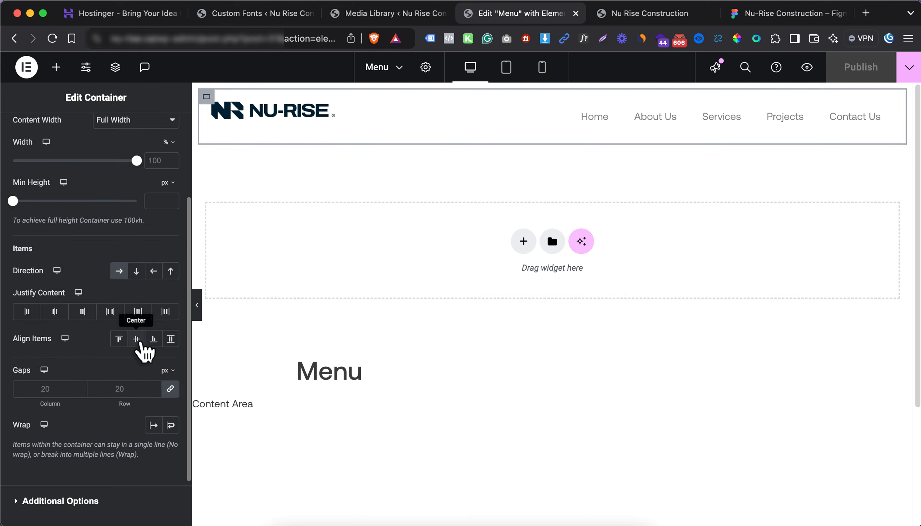
{"action": "left_click", "coordinate": [137, 341]}
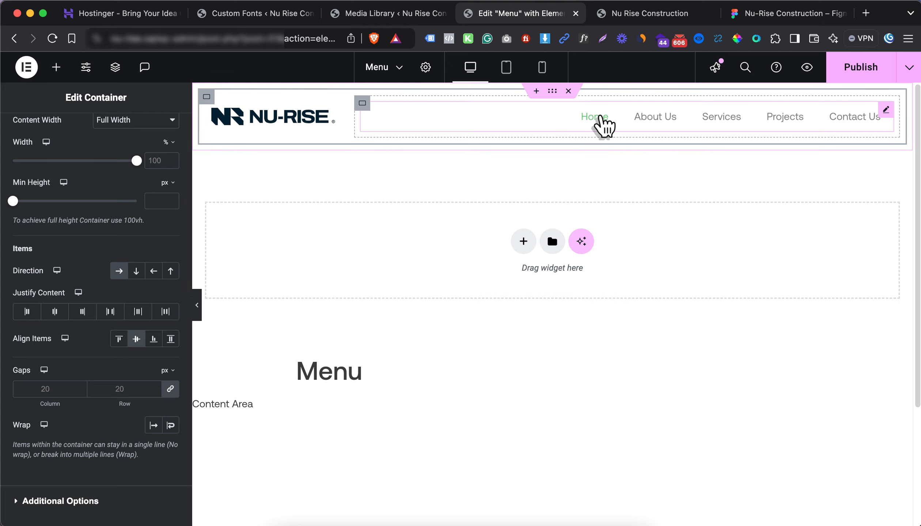
{"action": "left_click", "coordinate": [601, 122]}
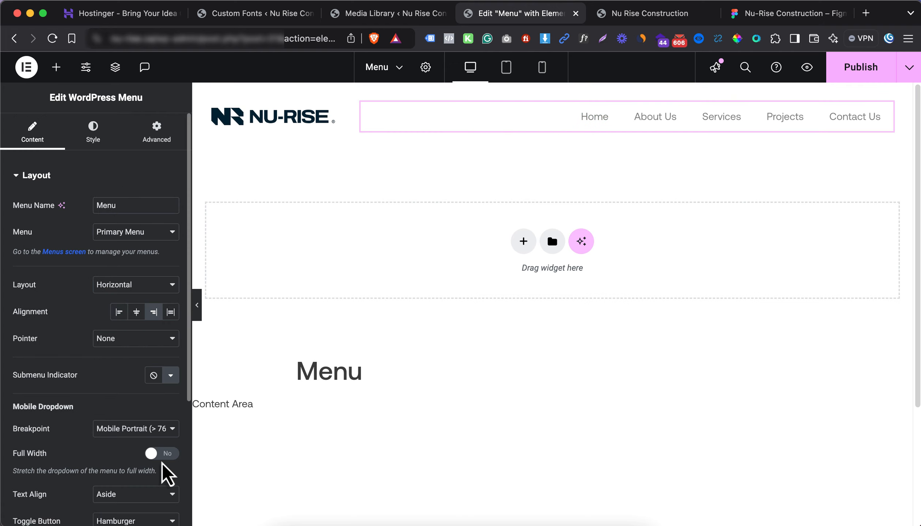
Turn on Full Width for the mobile dropdown and keep its text alignment at Aside
{"action": "left_click", "coordinate": [155, 453]}
{"action": "scroll", "coordinate": [108, 445], "scroll_direction": "down", "scroll_amount": 3}
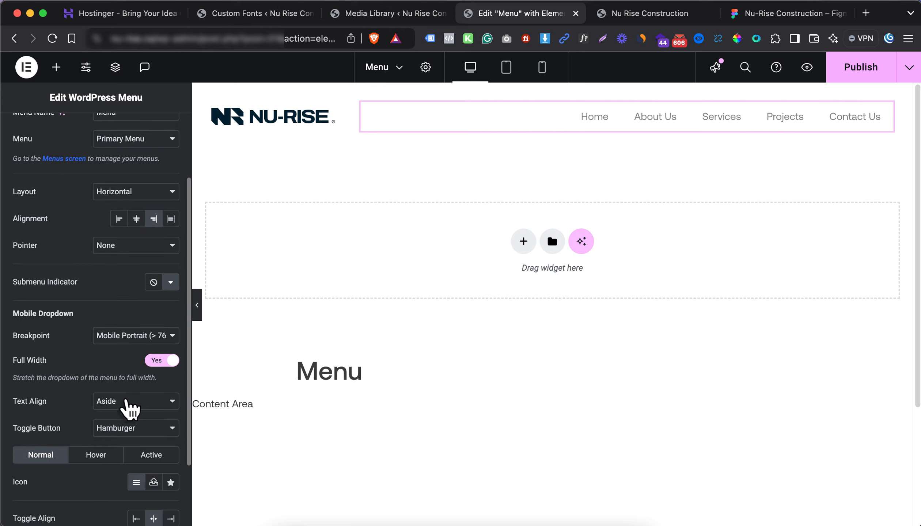
{"action": "left_click", "coordinate": [128, 407]}
{"action": "left_click", "coordinate": [118, 400]}
{"action": "scroll", "coordinate": [127, 420], "scroll_direction": "down", "scroll_amount": 1}
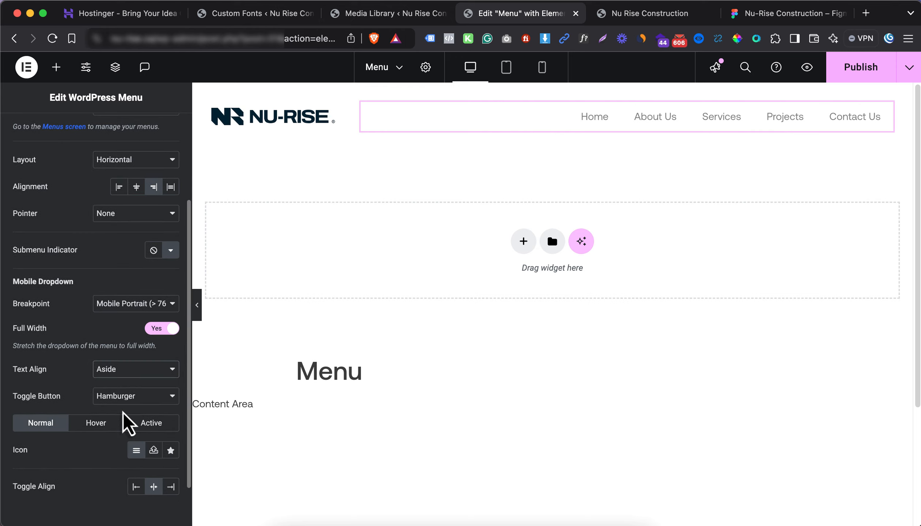
{"action": "scroll", "coordinate": [155, 416], "scroll_direction": "up", "scroll_amount": 4}
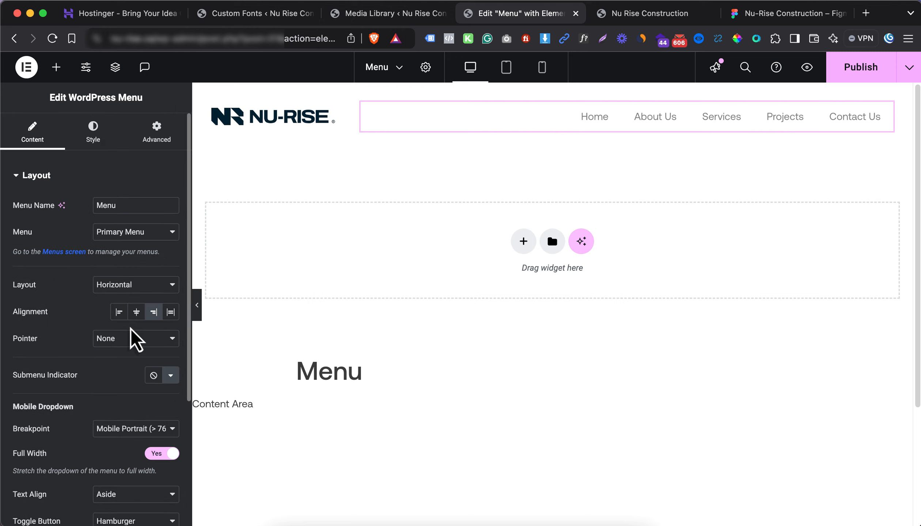
Bring up the main menu typography settings in the Style tab, dismissing the Global Fonts tip
{"action": "left_click", "coordinate": [109, 145]}
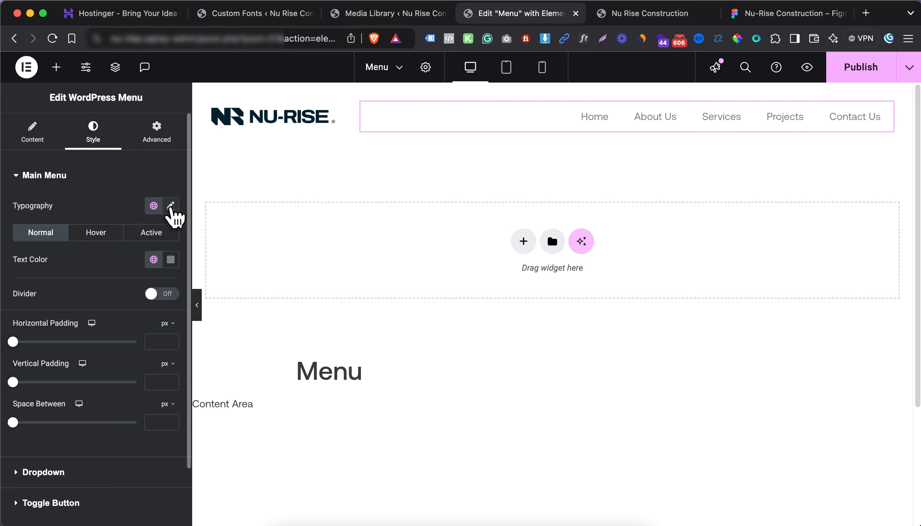
{"action": "left_click", "coordinate": [171, 207]}
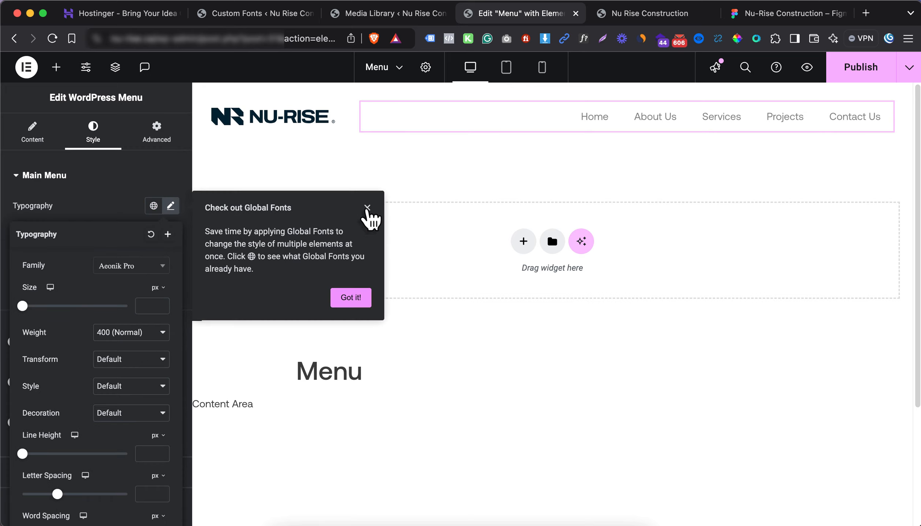
{"action": "left_click", "coordinate": [351, 298]}
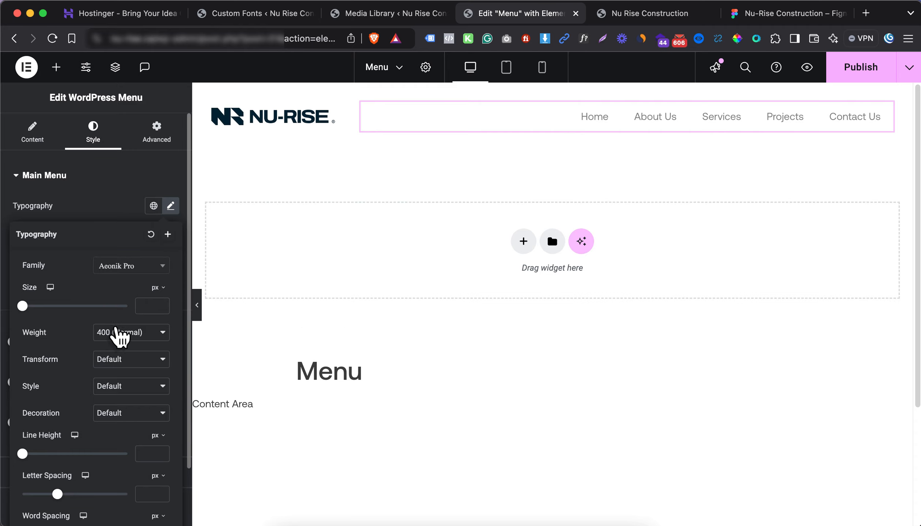
Read the Figma About Us link style: Aeonik Pro Medium, size 18, colour 011526
{"action": "left_click", "coordinate": [758, 18]}
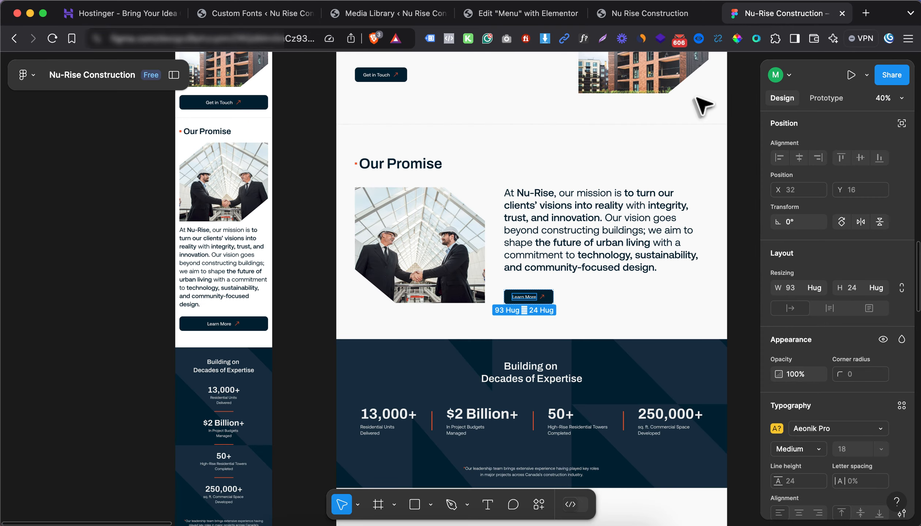
{"action": "scroll", "coordinate": [616, 174], "scroll_direction": "up", "scroll_amount": 10}
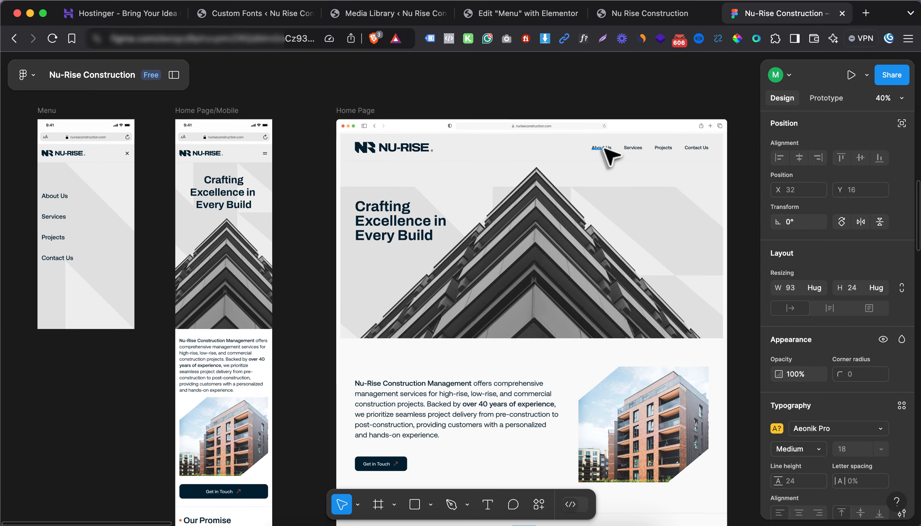
{"action": "scroll", "coordinate": [603, 150], "scroll_direction": "up", "scroll_amount": 3}
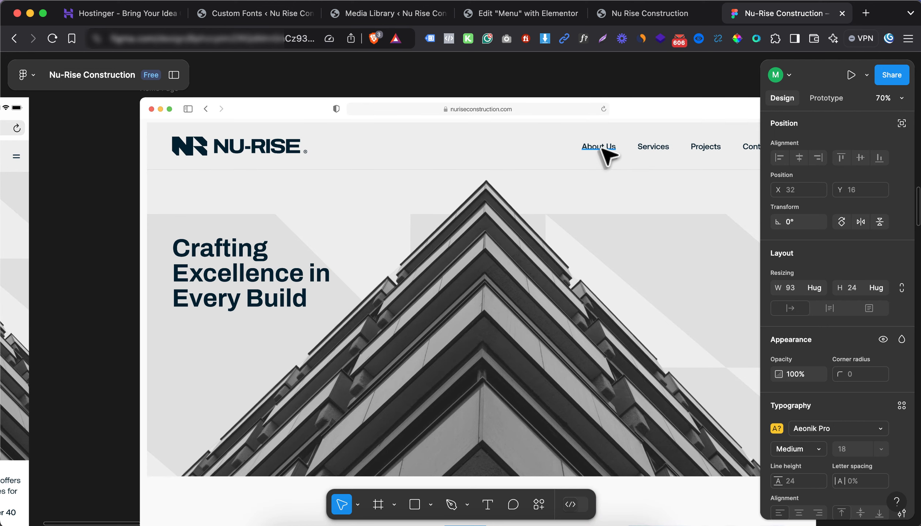
{"action": "left_click", "coordinate": [601, 150]}
{"action": "scroll", "coordinate": [823, 352], "scroll_direction": "down", "scroll_amount": 3}
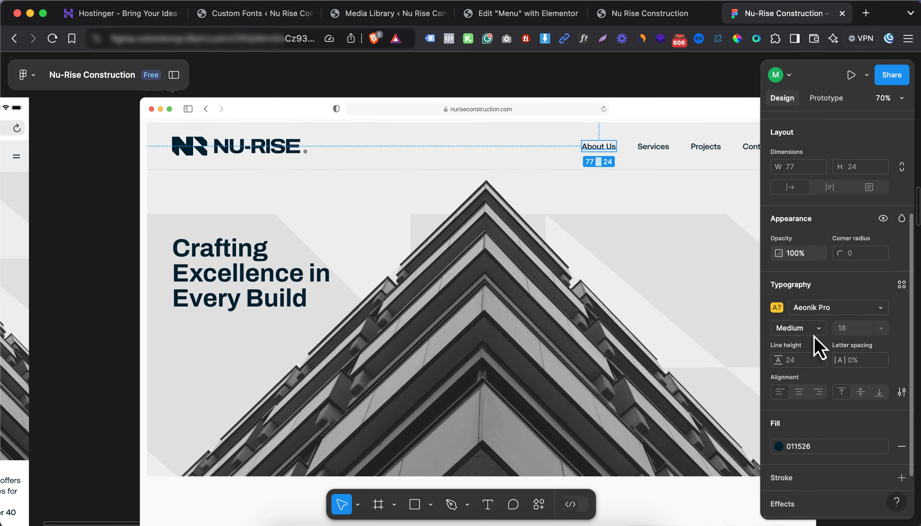
Set the menu text to size 18 and 500 (Medium) weight, then close the typography settings
{"action": "left_click", "coordinate": [512, 15]}
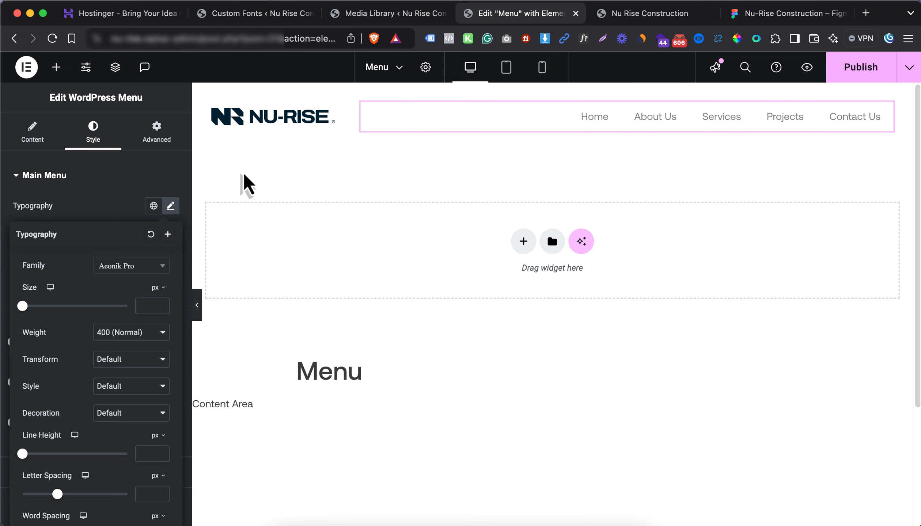
{"action": "left_click", "coordinate": [141, 306]}
{"action": "type", "text": "18"}
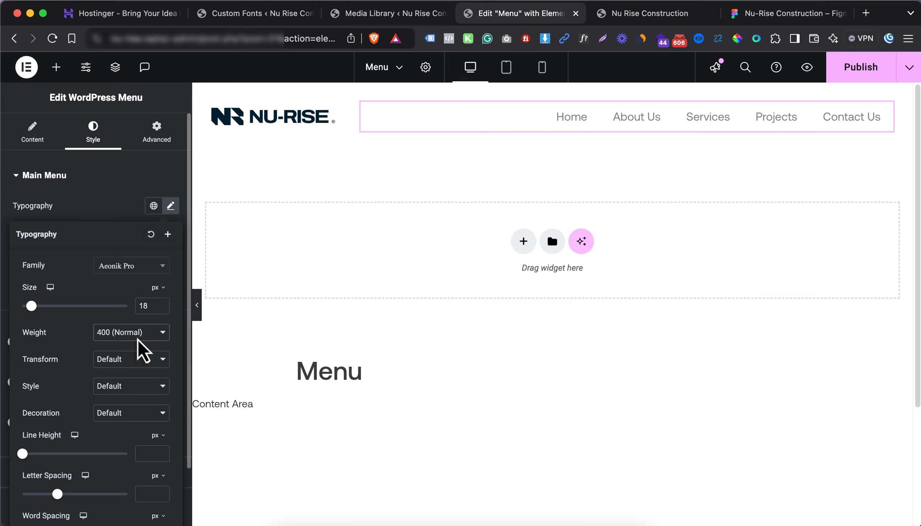
{"action": "left_click", "coordinate": [123, 333]}
{"action": "left_click", "coordinate": [151, 347]}
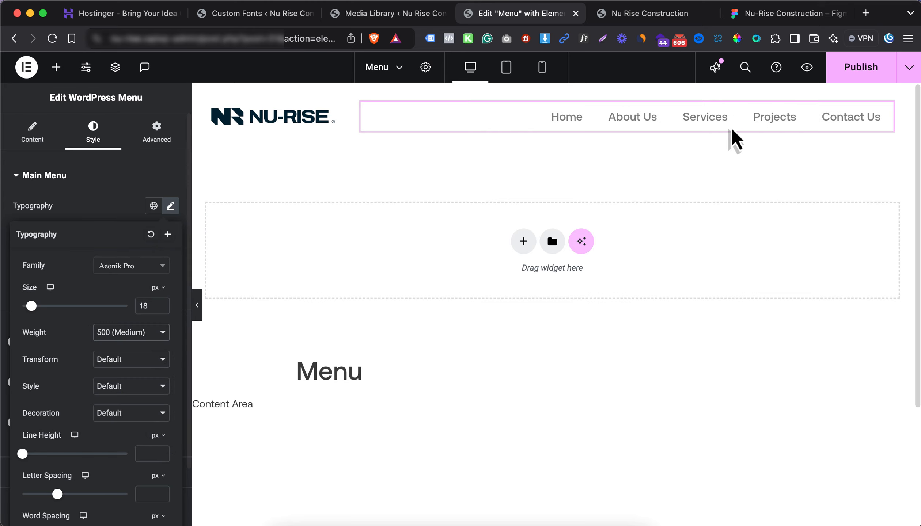
{"action": "left_click", "coordinate": [782, 18]}
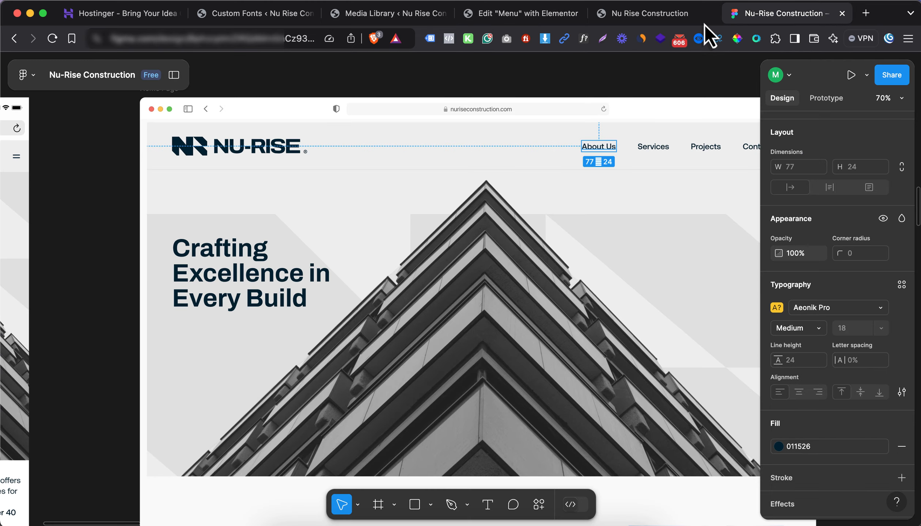
{"action": "left_click", "coordinate": [561, 14]}
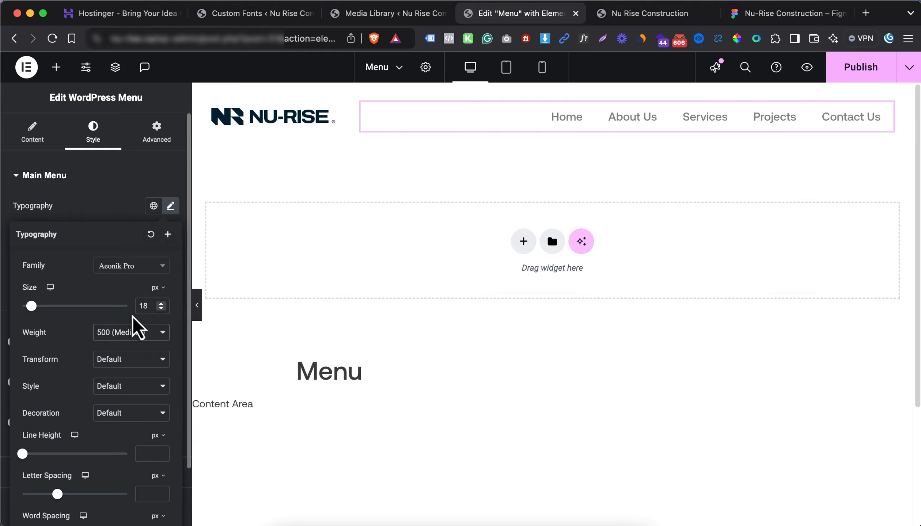
{"action": "left_click", "coordinate": [113, 220]}
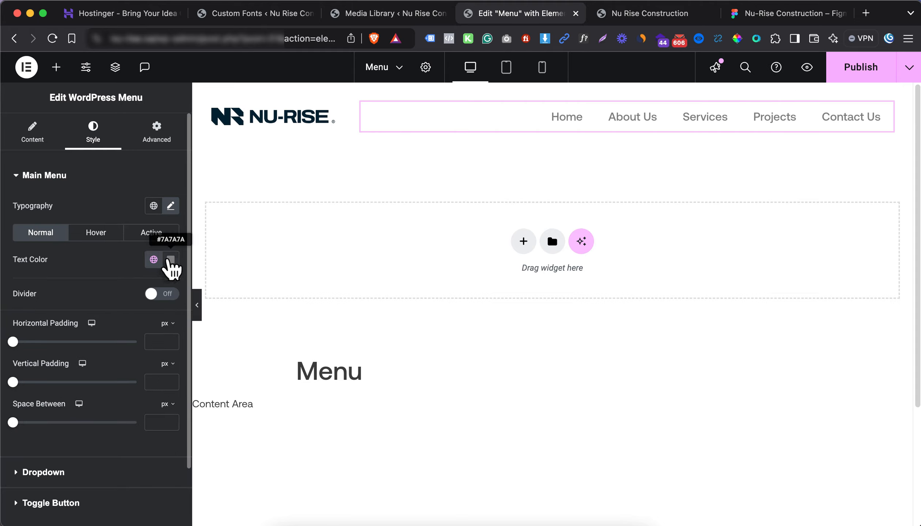
Set the menu's normal text colour to the navy Background Color global
{"action": "left_click", "coordinate": [169, 260]}
{"action": "left_click", "coordinate": [153, 260]}
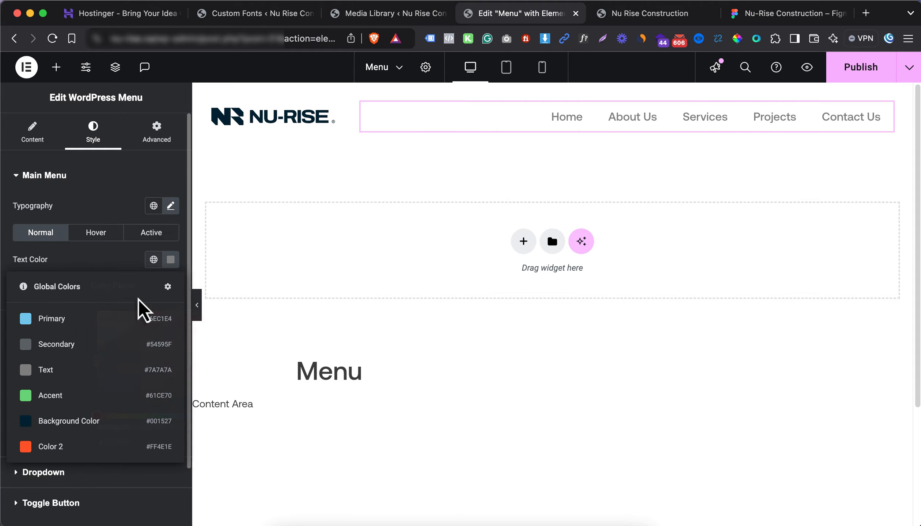
{"action": "left_click", "coordinate": [91, 422]}
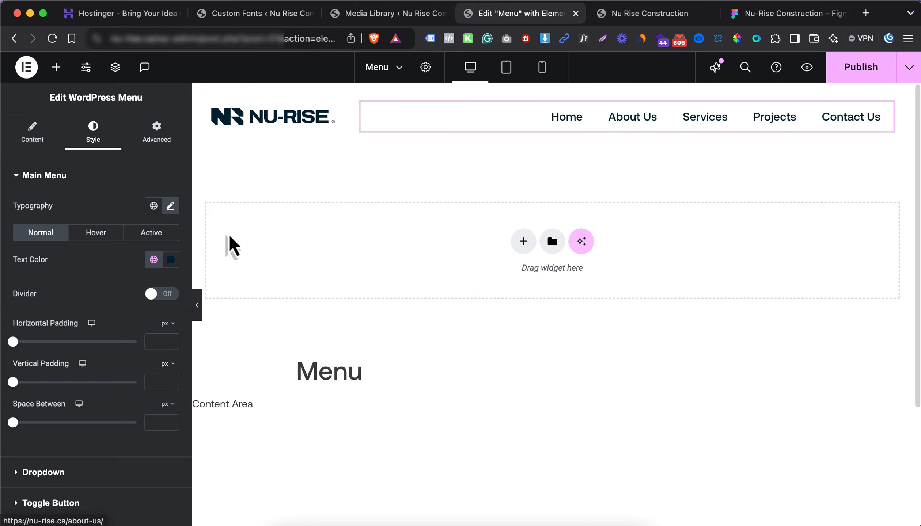
Set the menu's hover text colour to the Background Color global after checking the design
{"action": "left_click", "coordinate": [114, 234]}
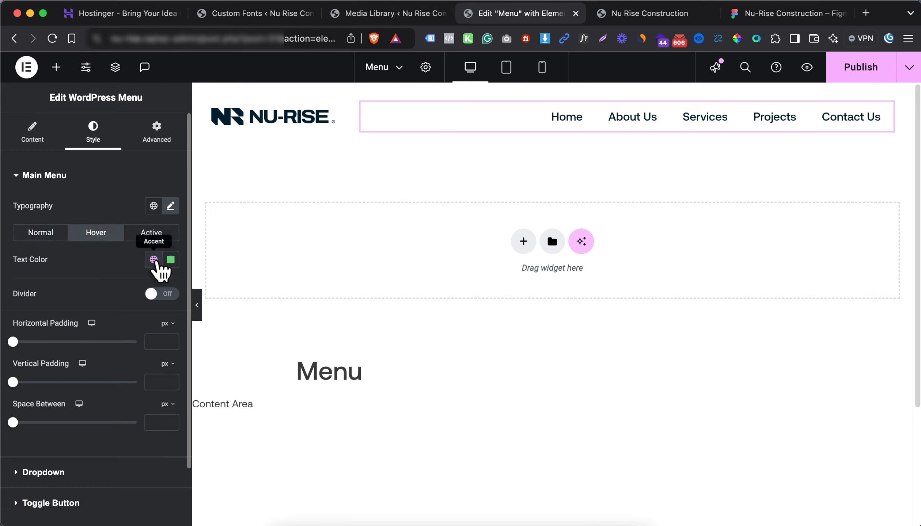
{"action": "left_click", "coordinate": [667, 15]}
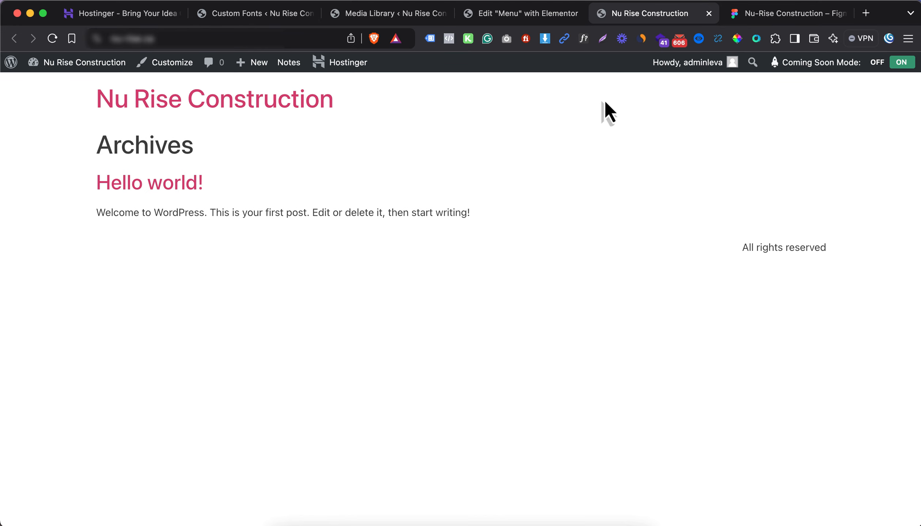
{"action": "left_click", "coordinate": [769, 14]}
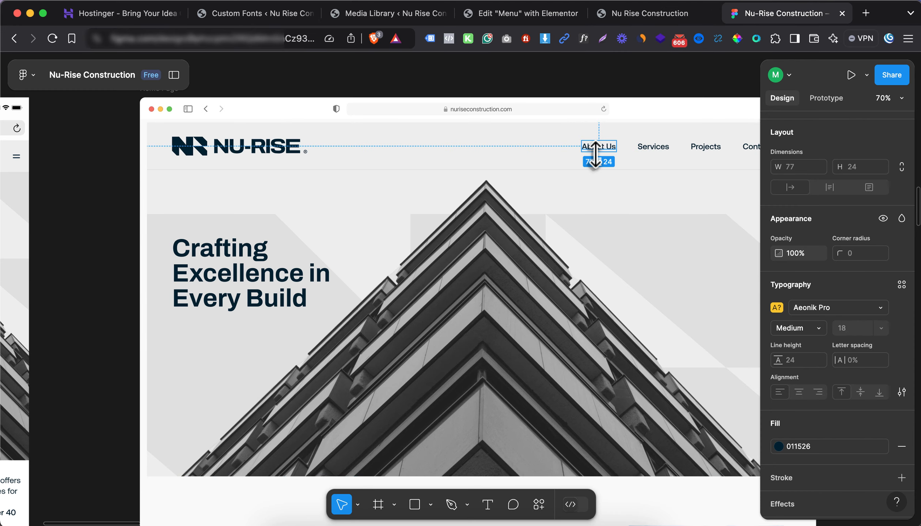
{"action": "left_click", "coordinate": [550, 15]}
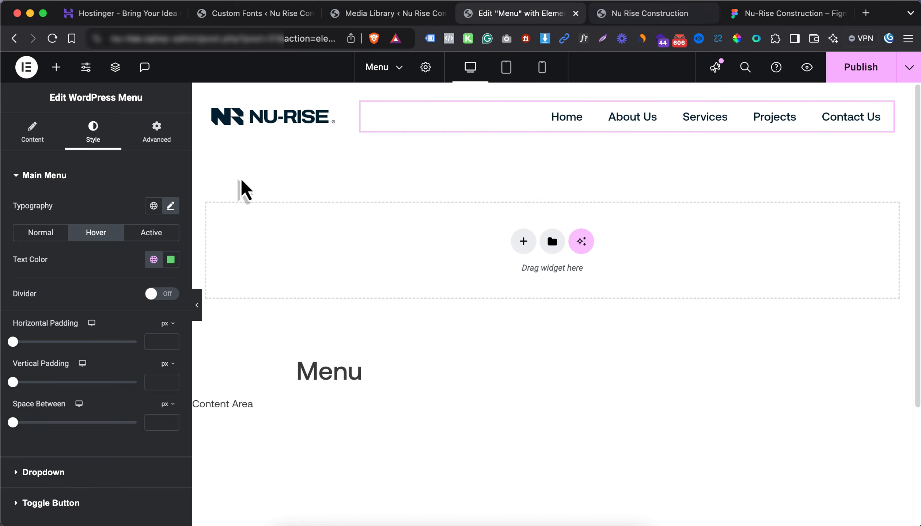
{"action": "left_click", "coordinate": [171, 259]}
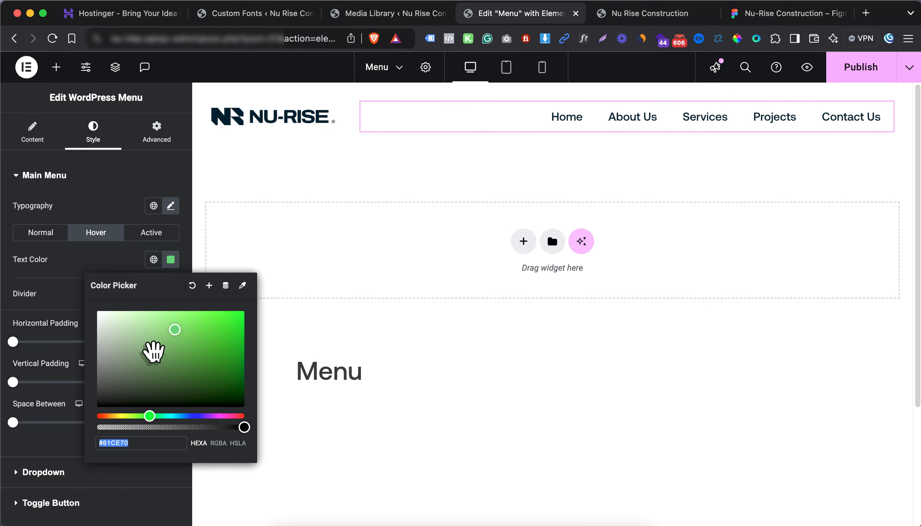
{"action": "left_click_drag", "start_coordinate": [148, 349], "coordinate": [97, 407]}
{"action": "left_click", "coordinate": [151, 267]}
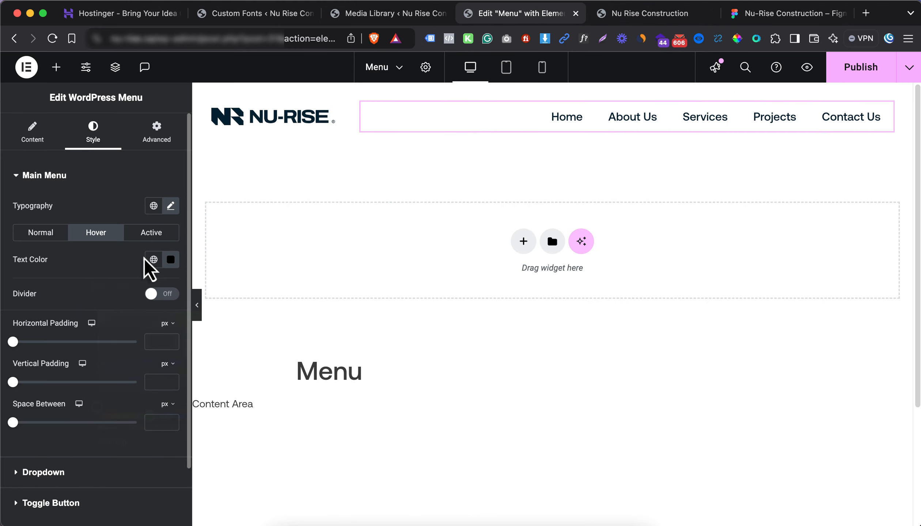
{"action": "left_click", "coordinate": [153, 259]}
{"action": "left_click", "coordinate": [69, 435]}
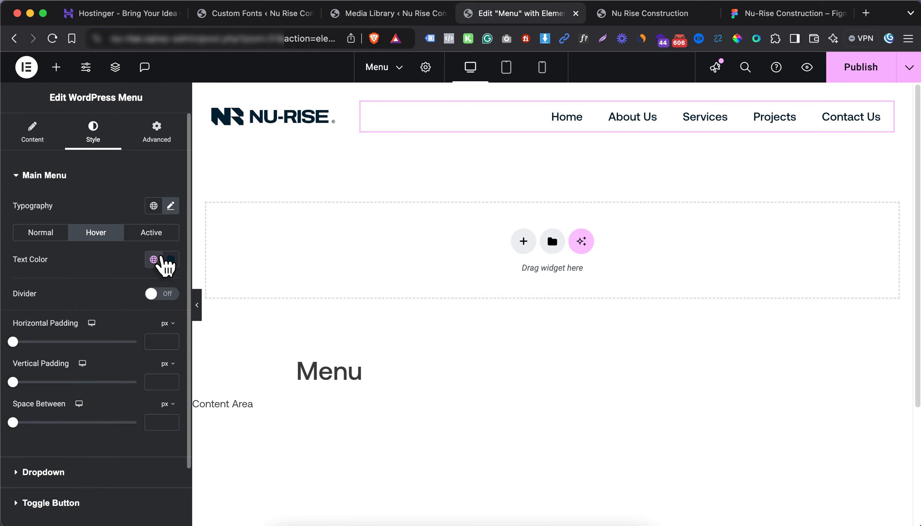
Set the active text colour to the Background Color global and preview at tablet width
{"action": "left_click", "coordinate": [151, 232]}
{"action": "left_click", "coordinate": [153, 260]}
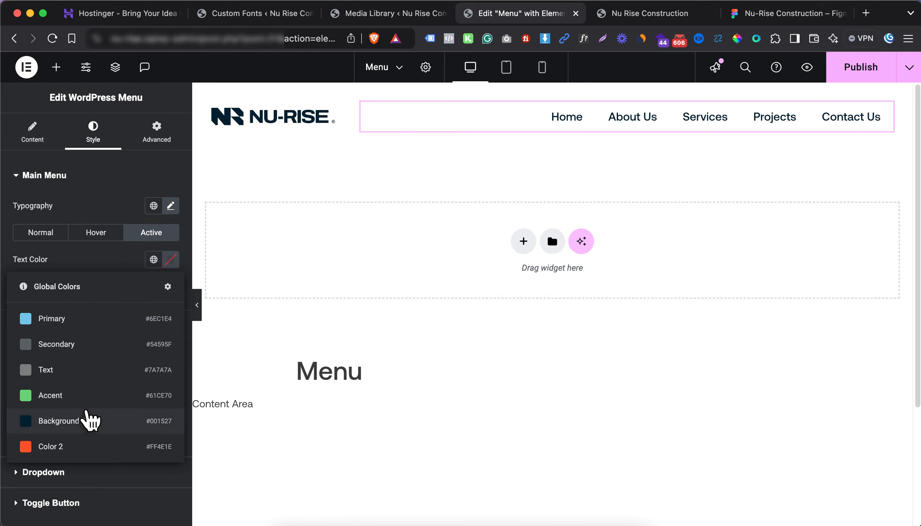
{"action": "left_click", "coordinate": [91, 420]}
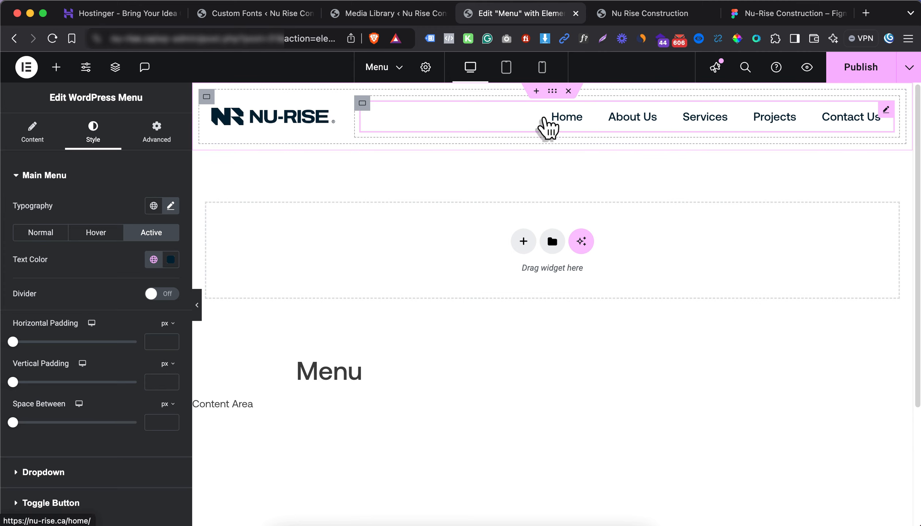
{"action": "left_click", "coordinate": [511, 75]}
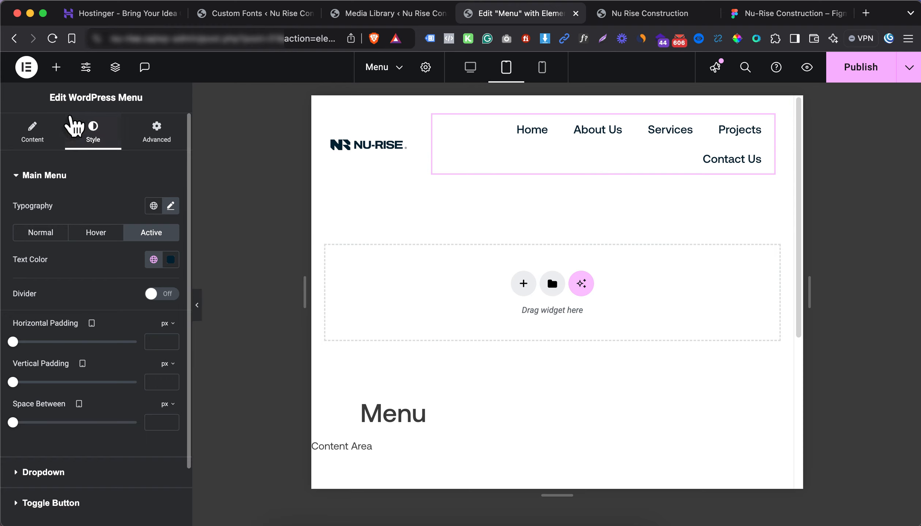
Set Mobile Dropdown Breakpoint to Tablet Portrait and test the hamburger opening and closing
{"action": "left_click", "coordinate": [33, 126]}
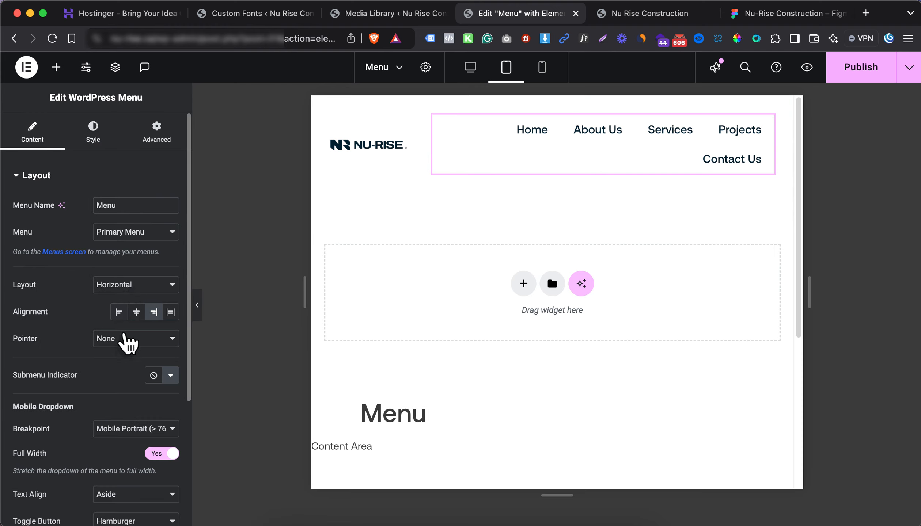
{"action": "left_click", "coordinate": [122, 431]}
{"action": "left_click", "coordinate": [121, 444]}
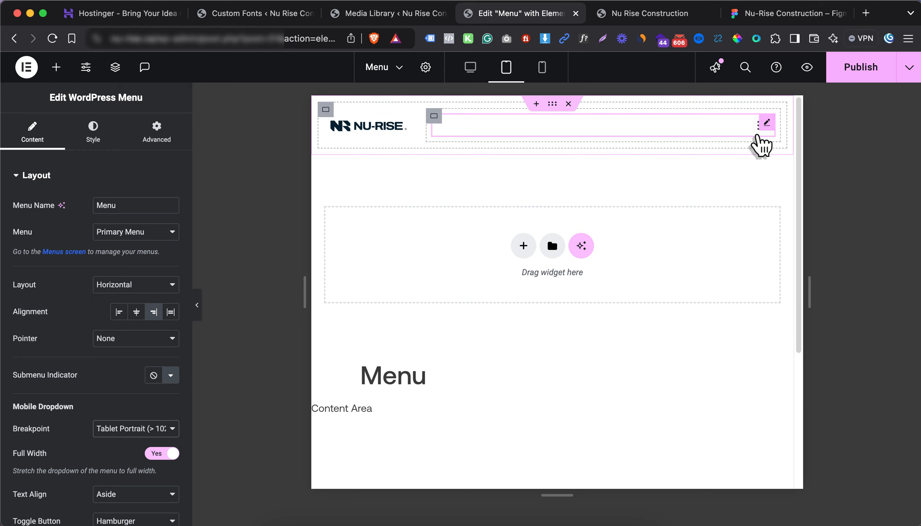
{"action": "left_click", "coordinate": [758, 131]}
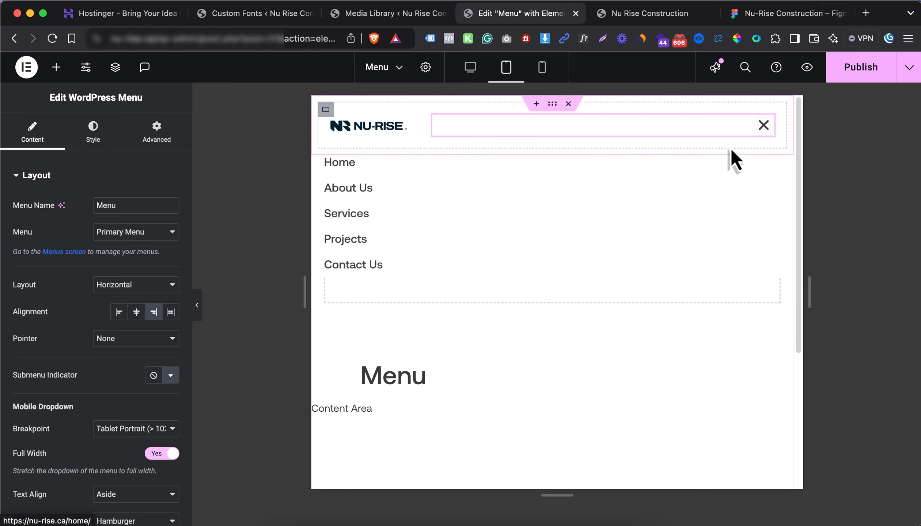
{"action": "left_click", "coordinate": [761, 145]}
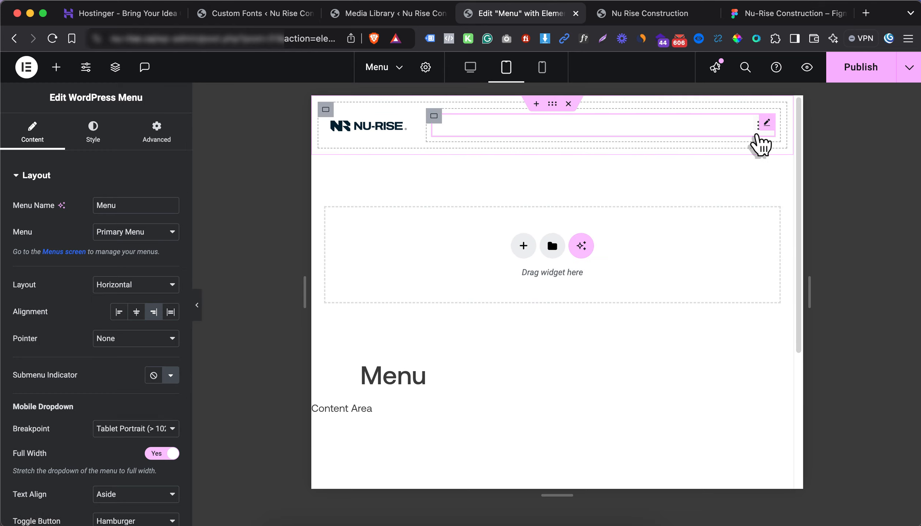
{"action": "left_click", "coordinate": [761, 144]}
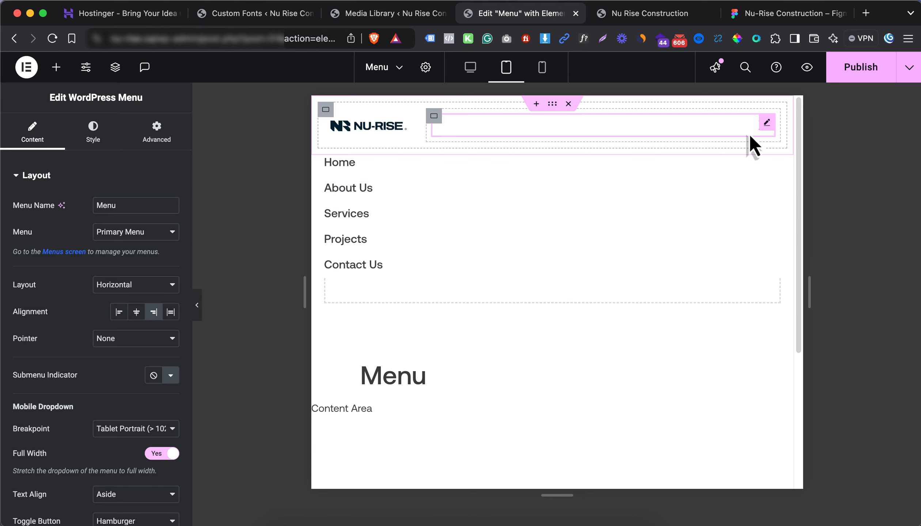
{"action": "left_click", "coordinate": [760, 142]}
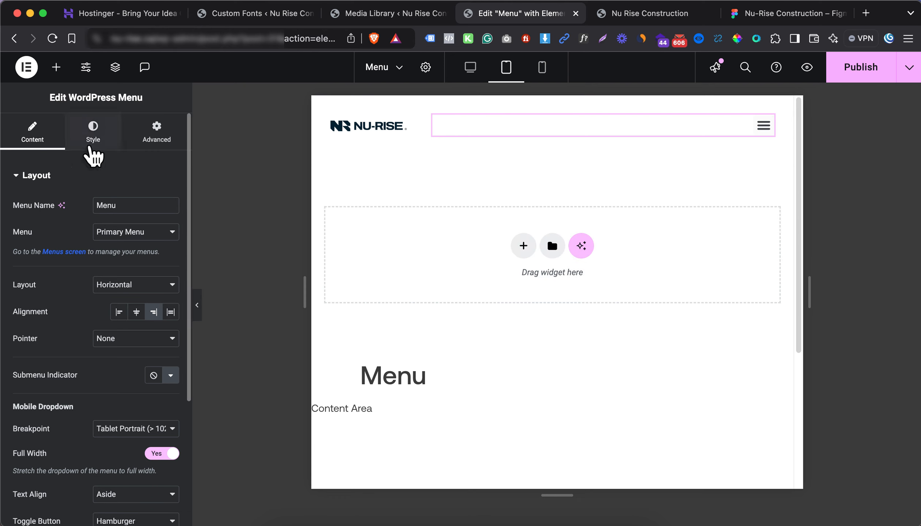
{"action": "left_click", "coordinate": [89, 146]}
{"action": "left_click", "coordinate": [72, 177]}
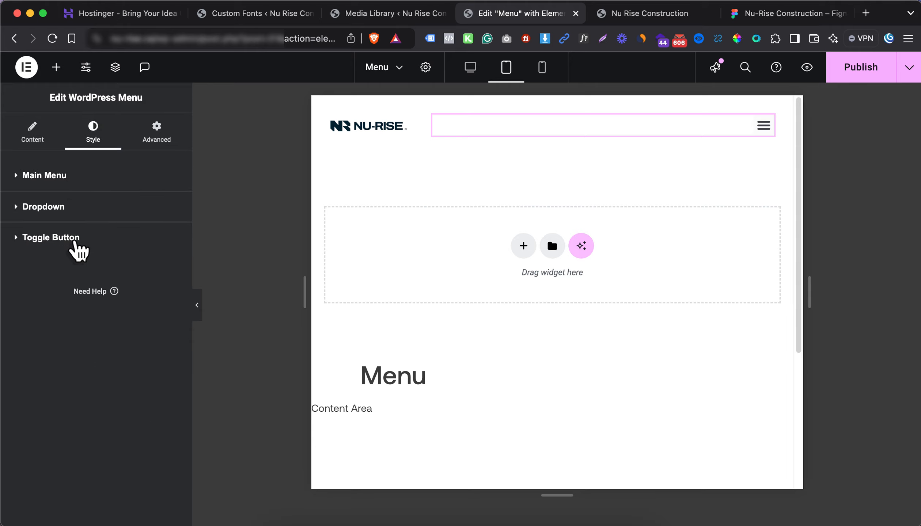
Give the toggle button 0 background opacity, 25 px size and 1 px border, then test it
{"action": "left_click", "coordinate": [75, 241]}
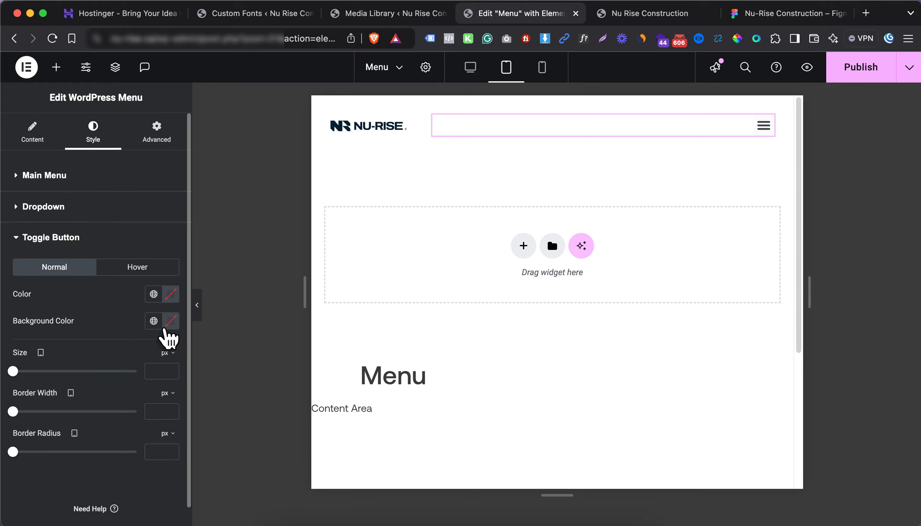
{"action": "left_click", "coordinate": [167, 327]}
{"action": "left_click_drag", "start_coordinate": [118, 490], "coordinate": [48, 492]}
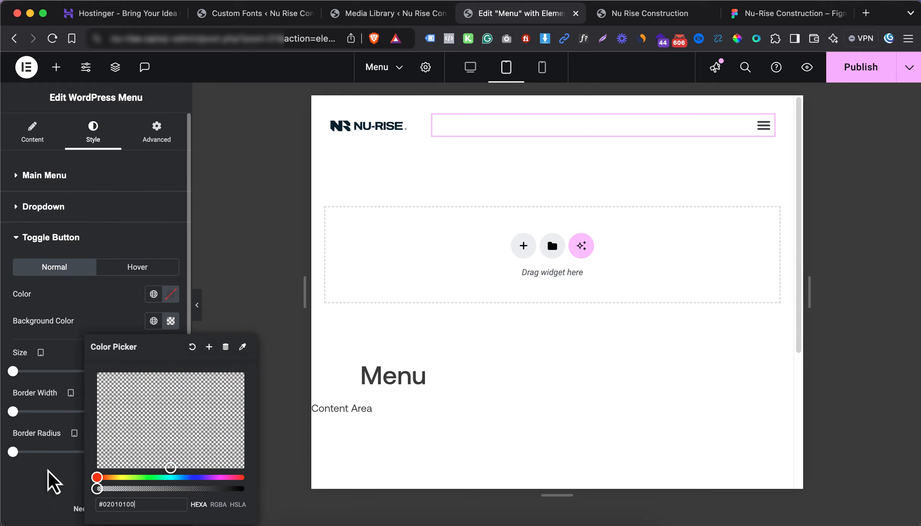
{"action": "left_click", "coordinate": [54, 483]}
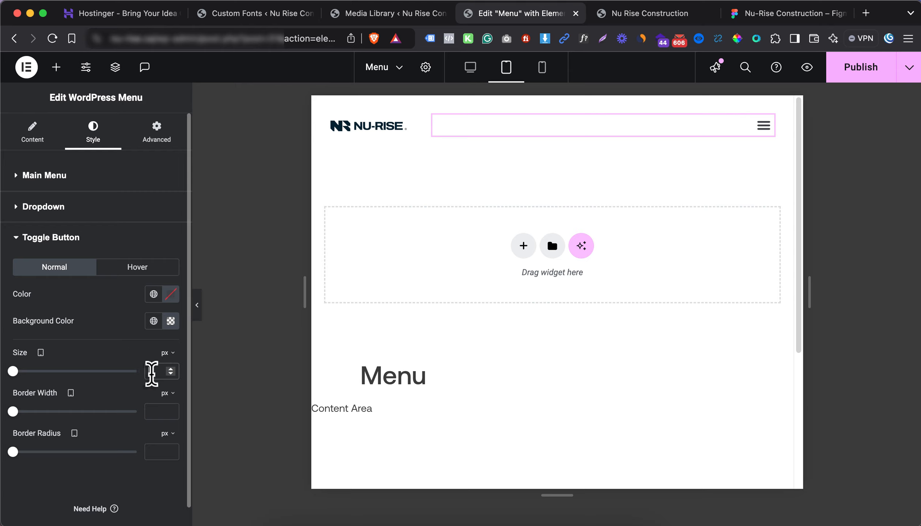
{"action": "type", "text": "25"}
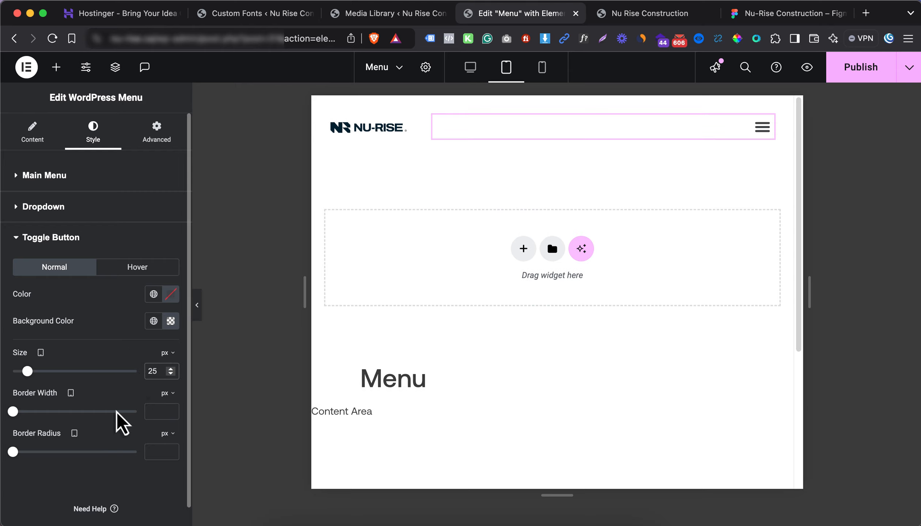
{"action": "type", "text": "1"}
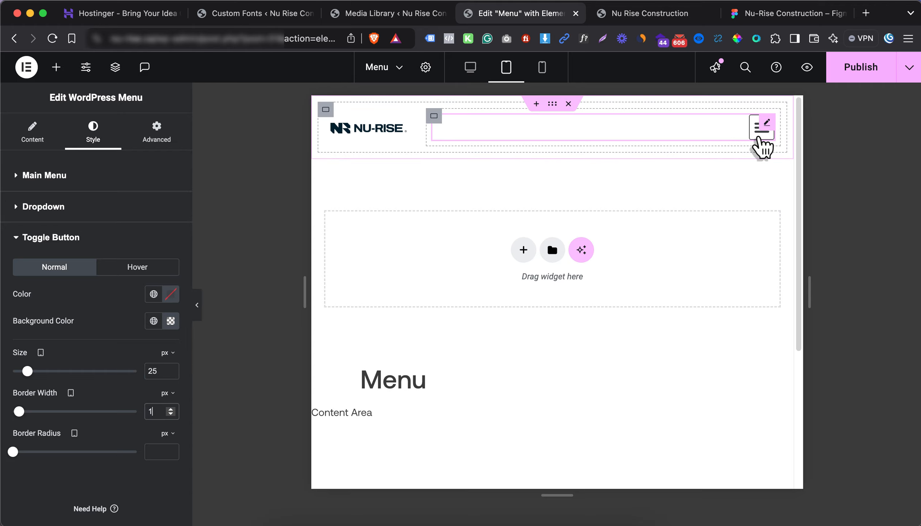
{"action": "left_click", "coordinate": [758, 135]}
{"action": "left_click", "coordinate": [759, 136]}
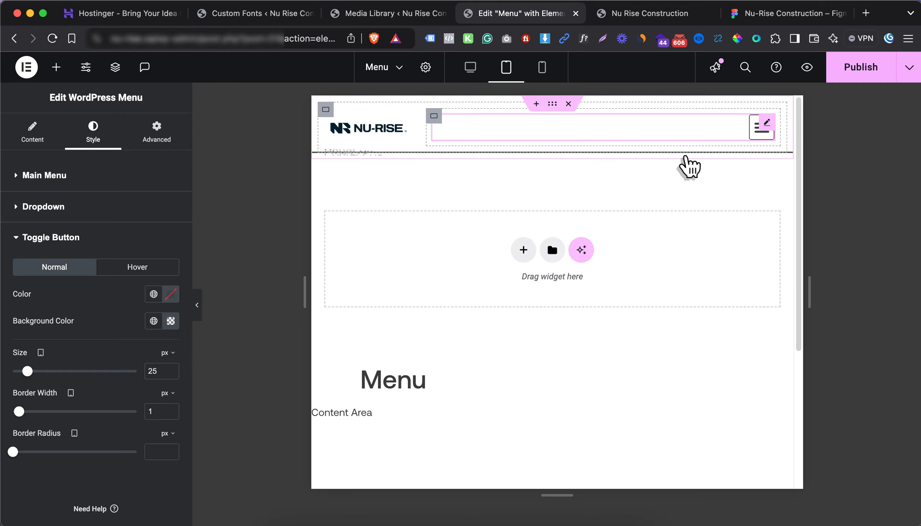
Give the dropdown the navy Background Color global as background and white text
{"action": "left_click", "coordinate": [64, 207]}
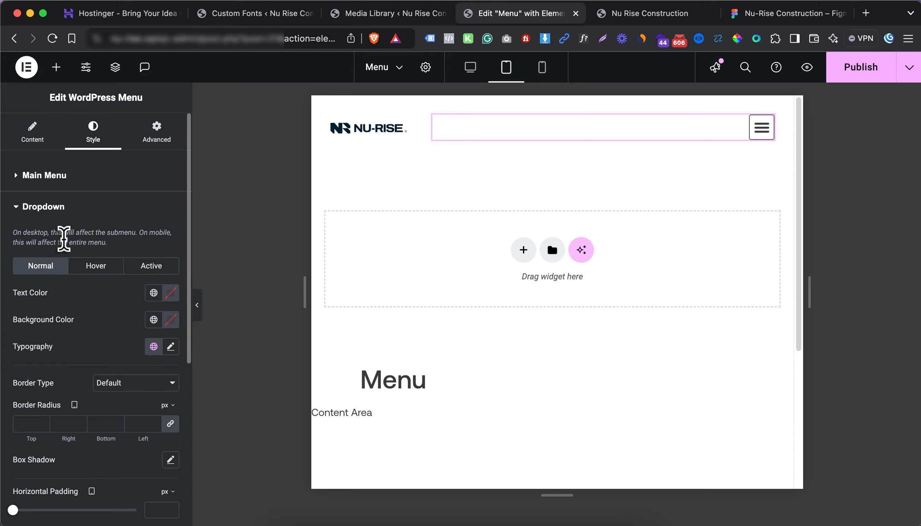
{"action": "left_click", "coordinate": [154, 319]}
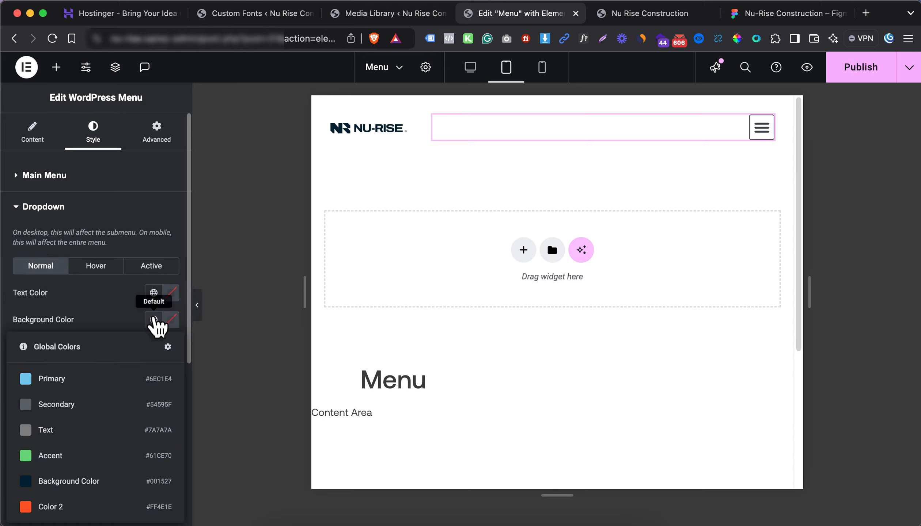
{"action": "left_click", "coordinate": [87, 483]}
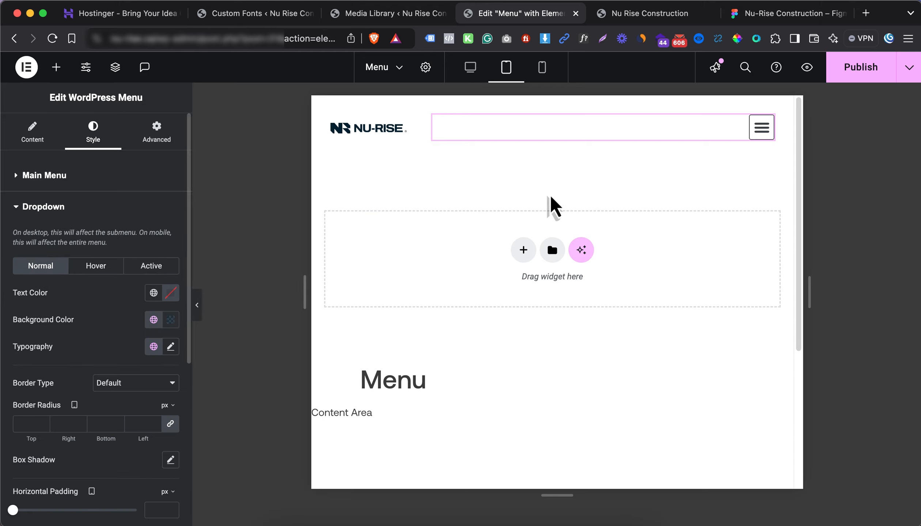
{"action": "left_click", "coordinate": [762, 128]}
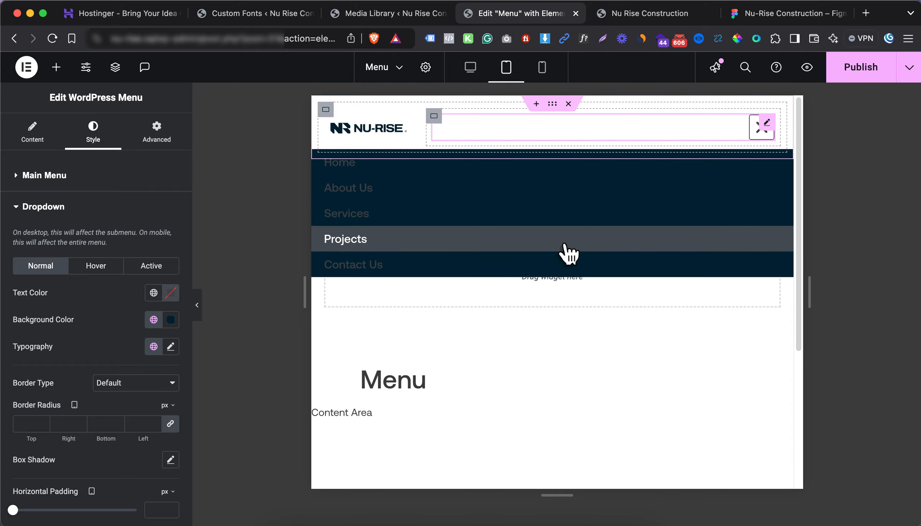
{"action": "left_click", "coordinate": [171, 293]}
{"action": "left_click_drag", "start_coordinate": [146, 369], "coordinate": [96, 343]}
{"action": "left_click", "coordinate": [48, 301]}
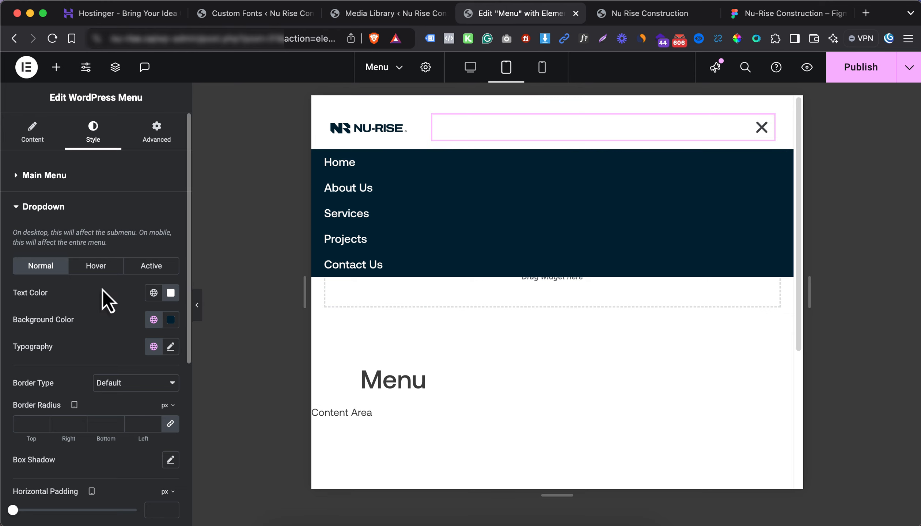
Make dropdown hover items white with Background Color global text
{"action": "left_click", "coordinate": [96, 266]}
{"action": "left_click", "coordinate": [154, 319]}
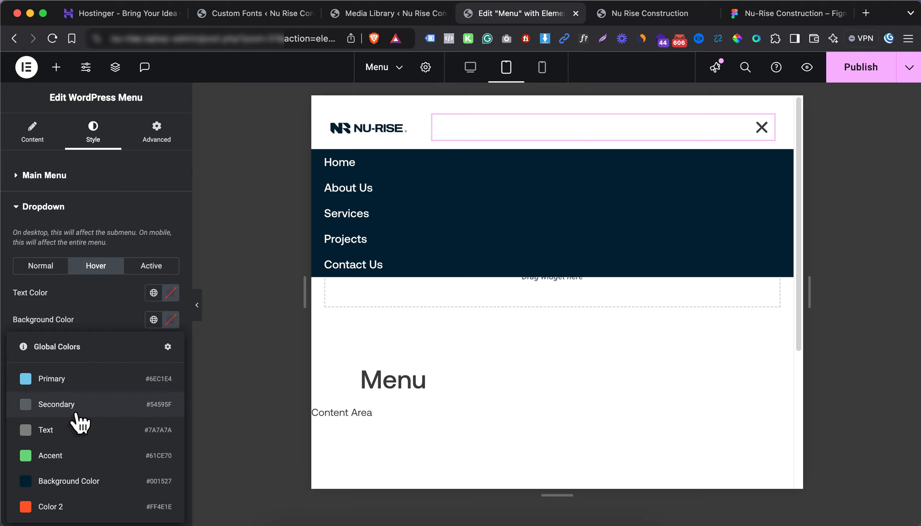
{"action": "left_click", "coordinate": [167, 320]}
{"action": "left_click_drag", "start_coordinate": [157, 398], "coordinate": [58, 325]}
{"action": "left_click", "coordinate": [94, 292]}
{"action": "left_click", "coordinate": [150, 292]}
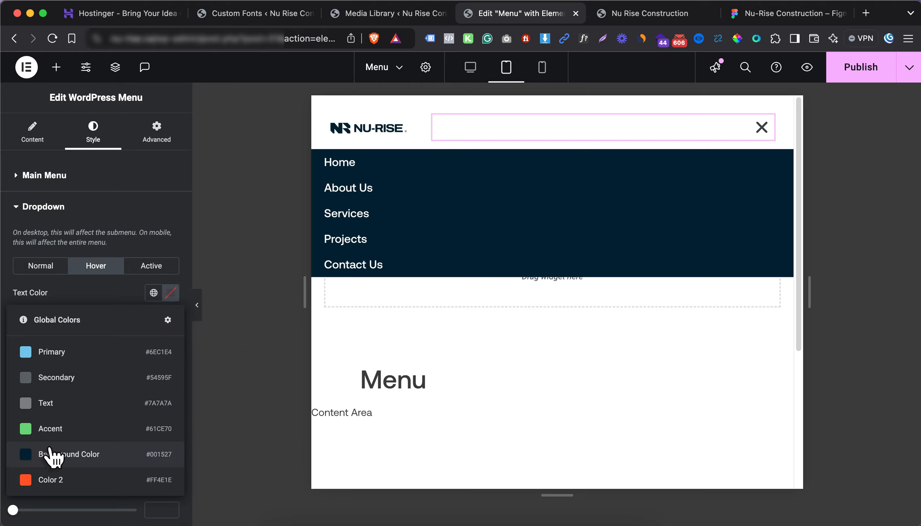
{"action": "left_click", "coordinate": [27, 453]}
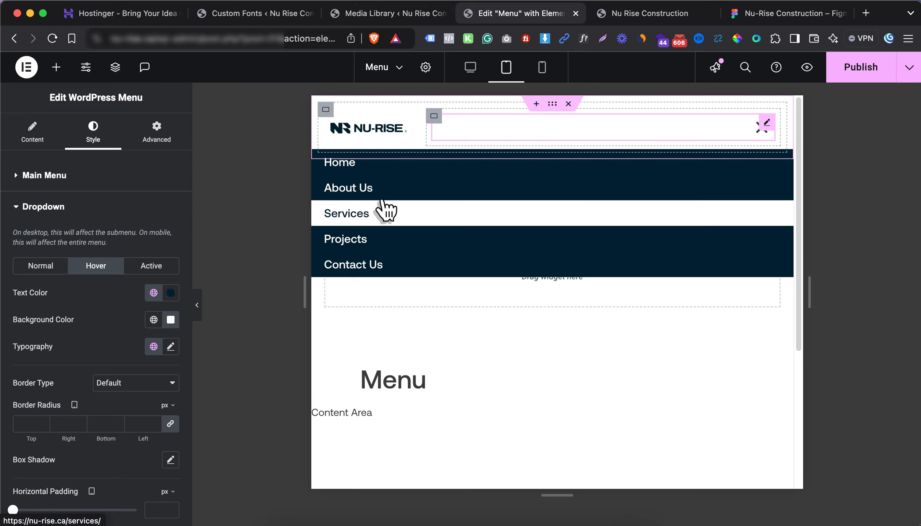
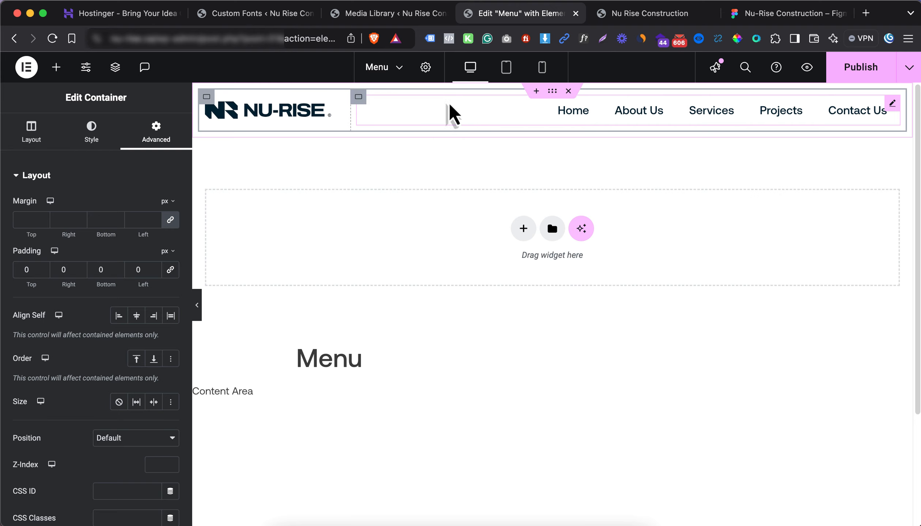
Set the padding of the navigation container and the logo container to 0
{"action": "left_click", "coordinate": [360, 97]}
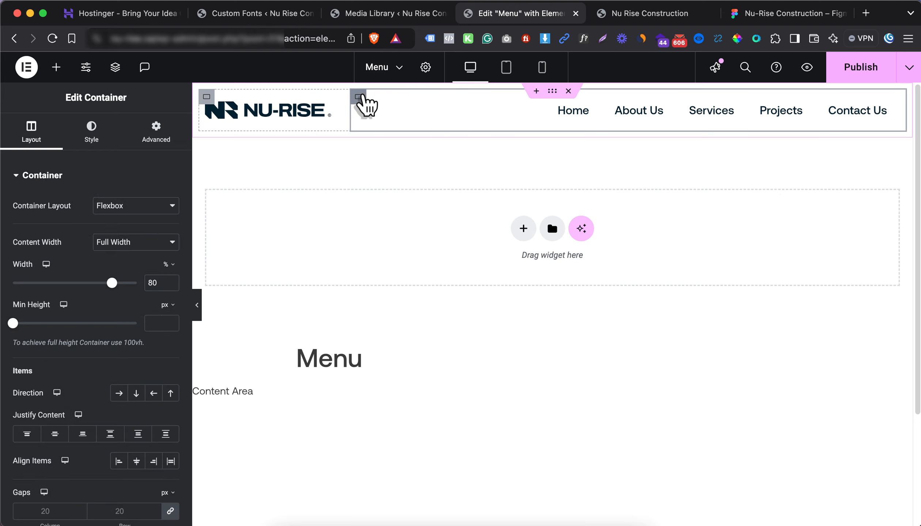
{"action": "left_click", "coordinate": [170, 148]}
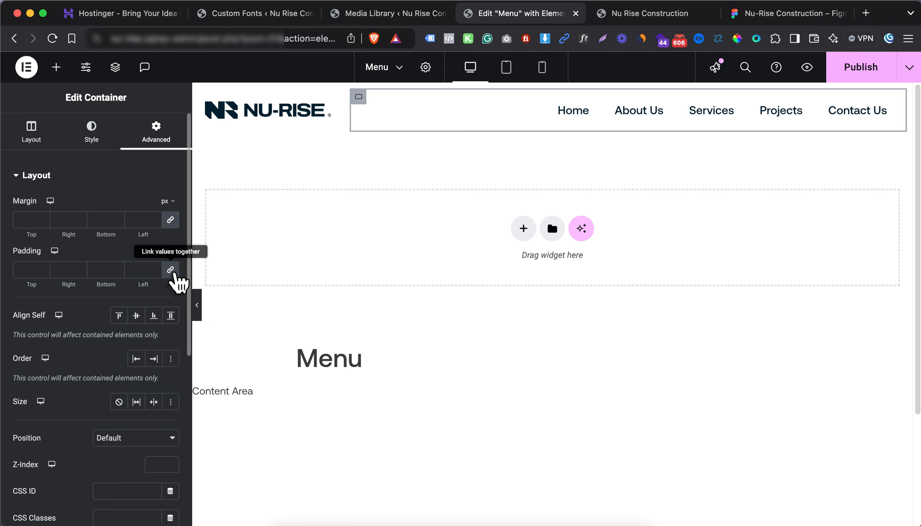
{"action": "left_click", "coordinate": [171, 271]}
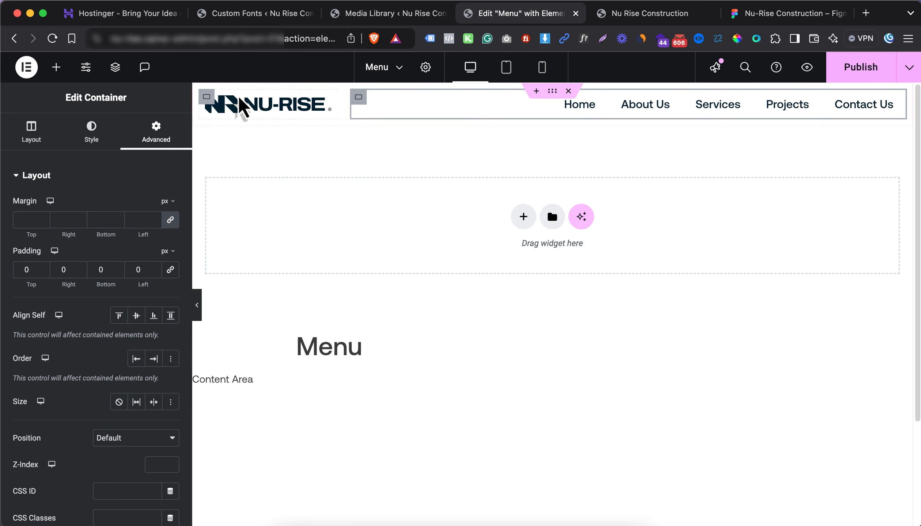
{"action": "left_click", "coordinate": [209, 97]}
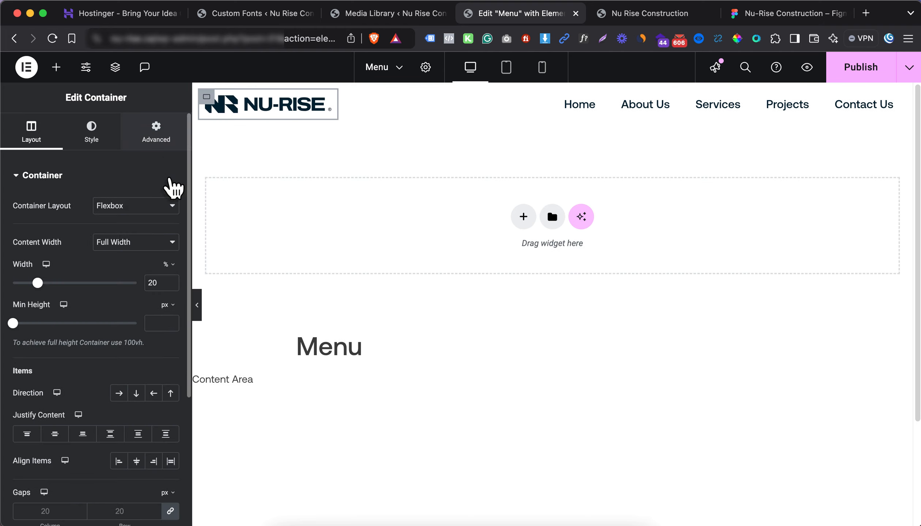
{"action": "left_click", "coordinate": [170, 133]}
{"action": "left_click", "coordinate": [170, 270]}
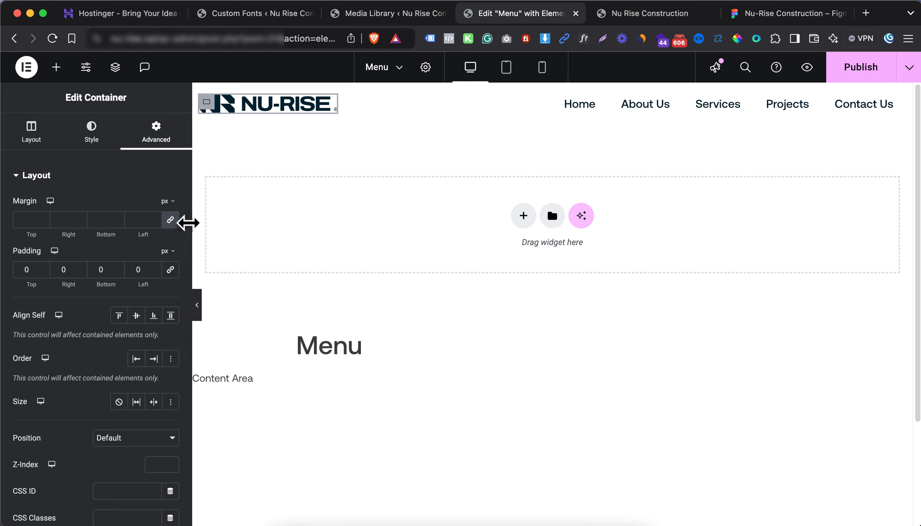
Link the NU-RISE logo to the dynamic Site URL and check the header at mobile width
{"action": "left_click", "coordinate": [262, 109]}
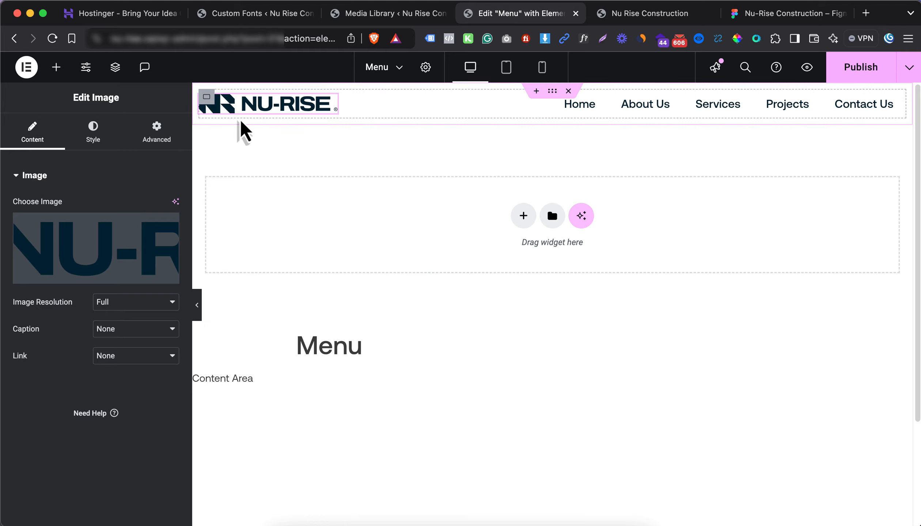
{"action": "left_click", "coordinate": [128, 360]}
{"action": "left_click", "coordinate": [133, 384]}
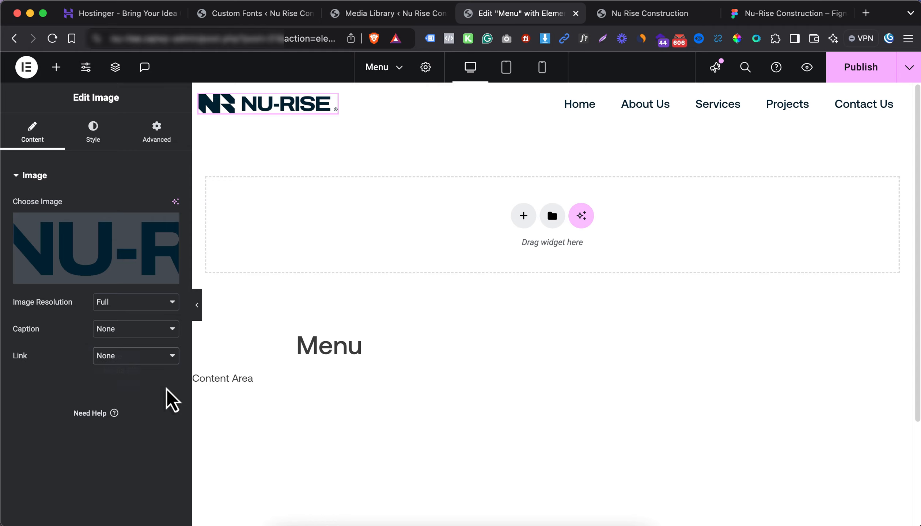
{"action": "left_click", "coordinate": [170, 383]}
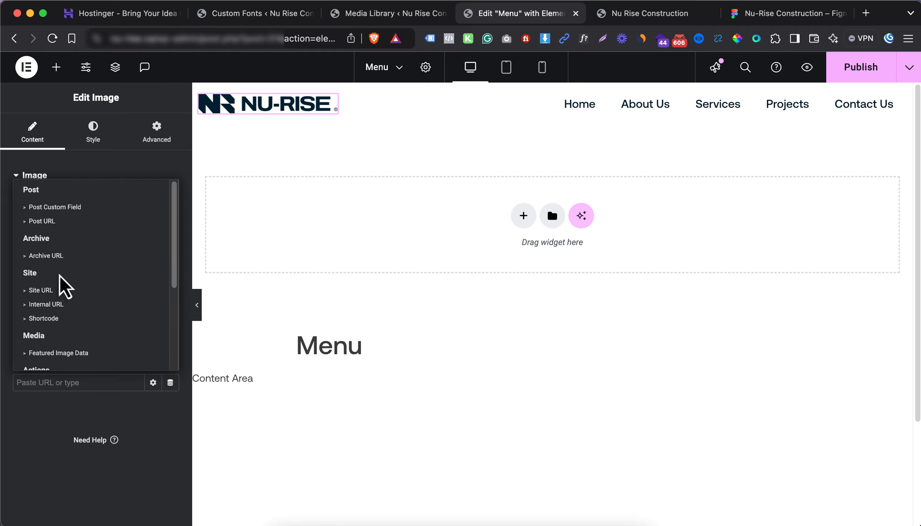
{"action": "left_click", "coordinate": [41, 290]}
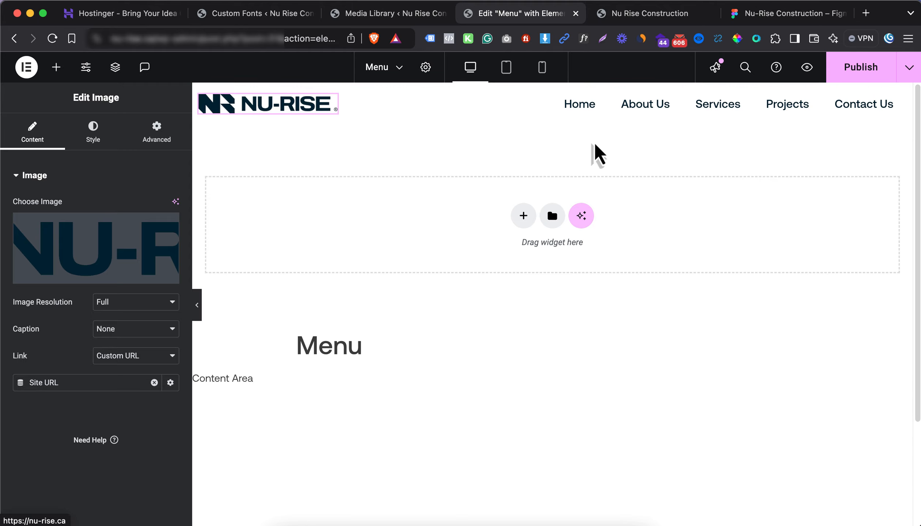
{"action": "left_click", "coordinate": [539, 75]}
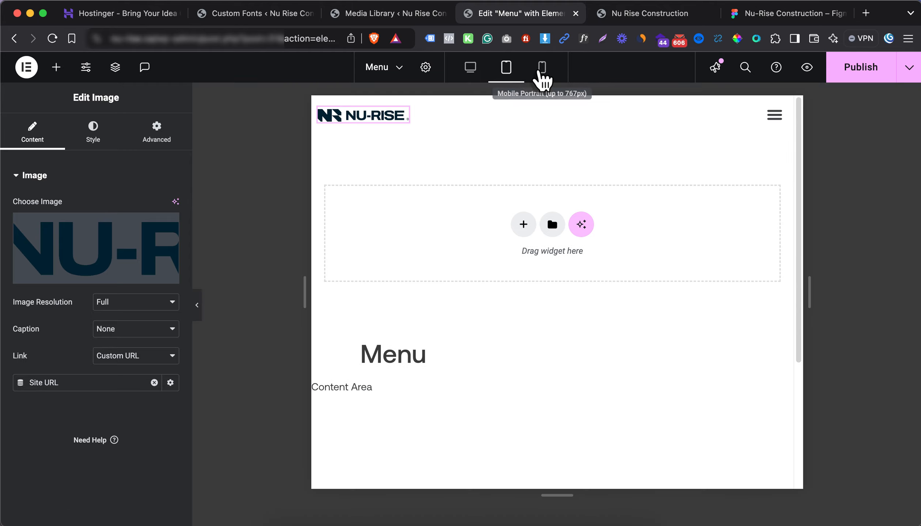
{"action": "left_click", "coordinate": [469, 73]}
Pick the header's light grey #E8E8E8 from the Figma homepage design with the eyedropper
{"action": "left_click", "coordinate": [761, 18]}
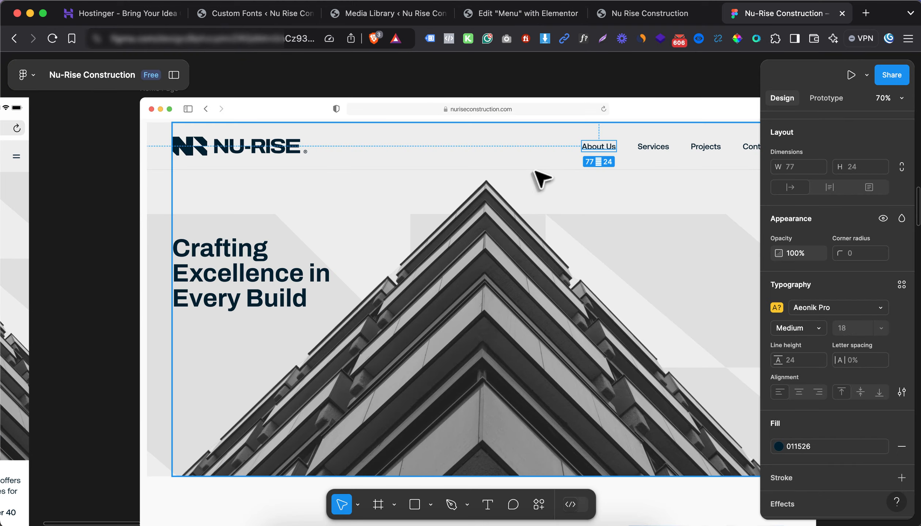
{"action": "left_click", "coordinate": [477, 205]}
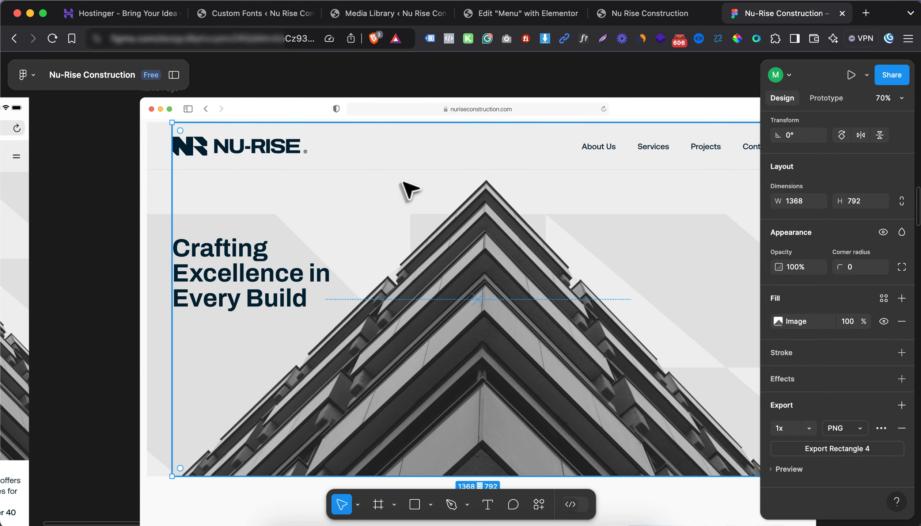
{"action": "scroll", "coordinate": [559, 223], "scroll_direction": "up", "scroll_amount": 3}
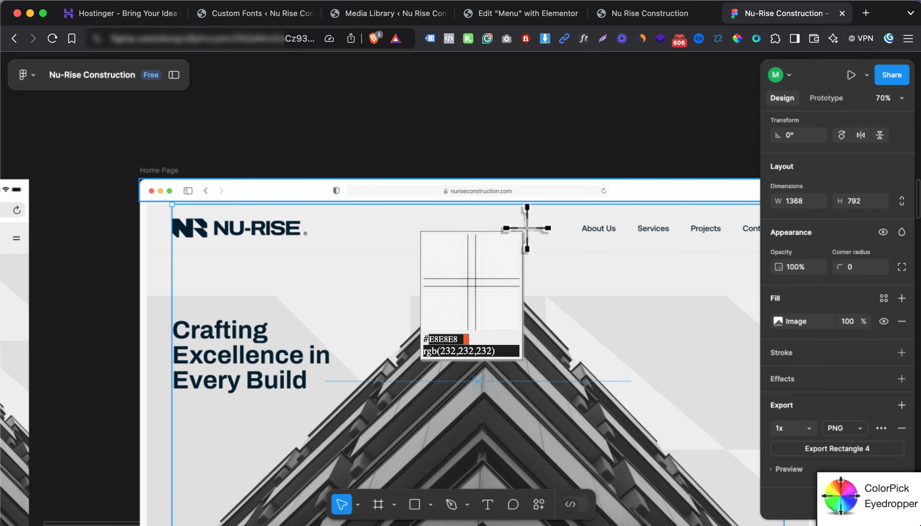
{"action": "left_click", "coordinate": [527, 228]}
{"action": "left_click", "coordinate": [506, 245]}
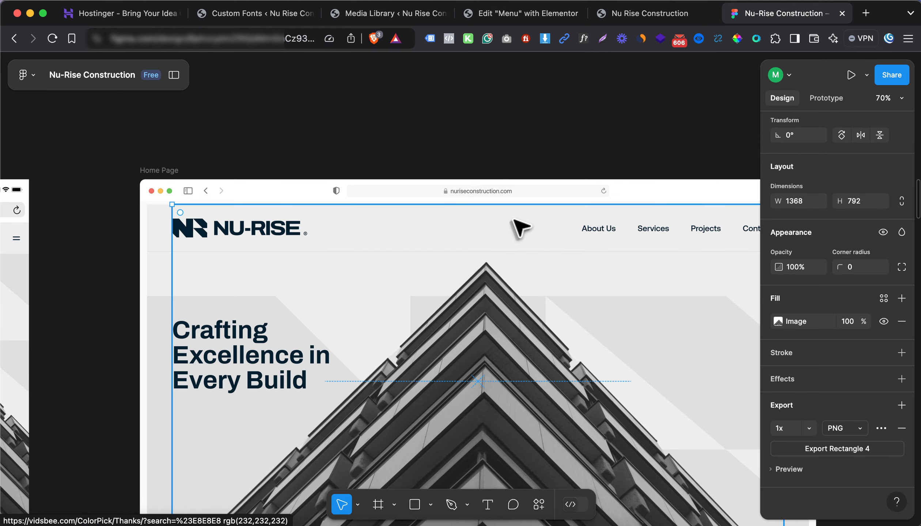
{"action": "left_click", "coordinate": [548, 15]}
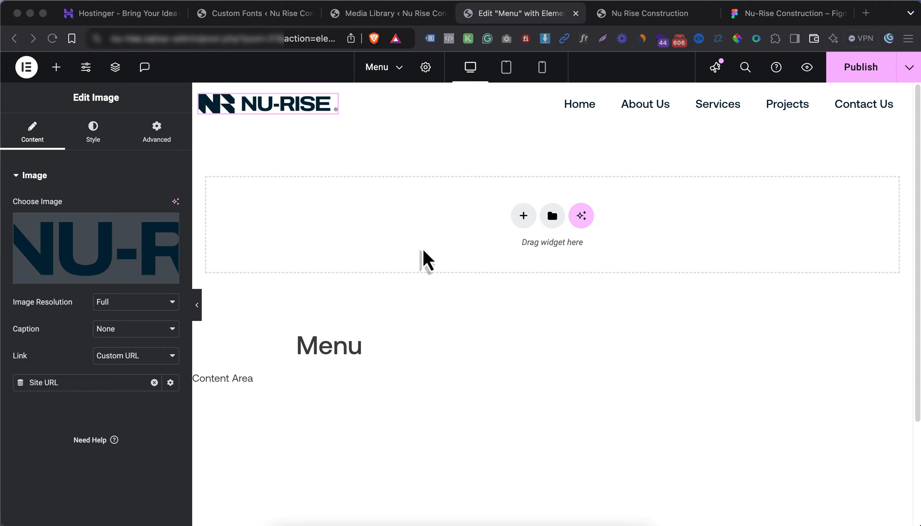
Give the header container a classic #E8E8E8 background colour
{"action": "left_click", "coordinate": [552, 92]}
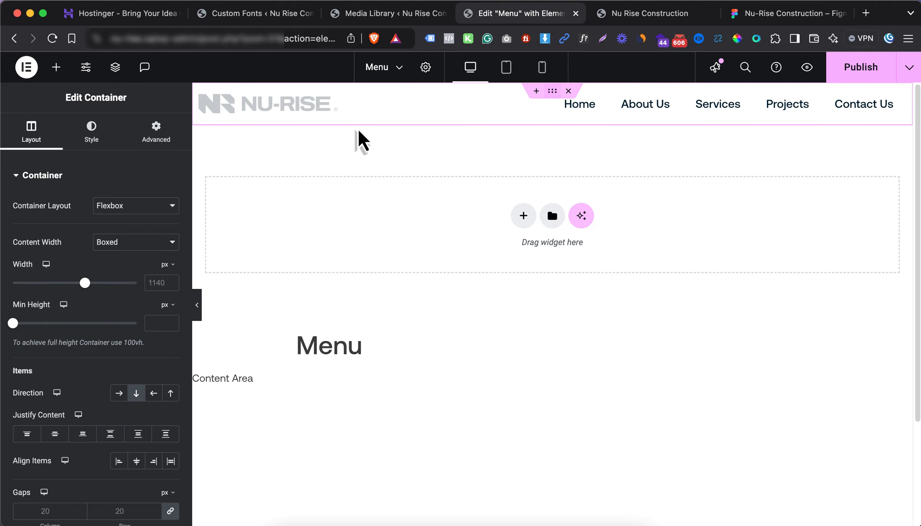
{"action": "left_click", "coordinate": [92, 131]}
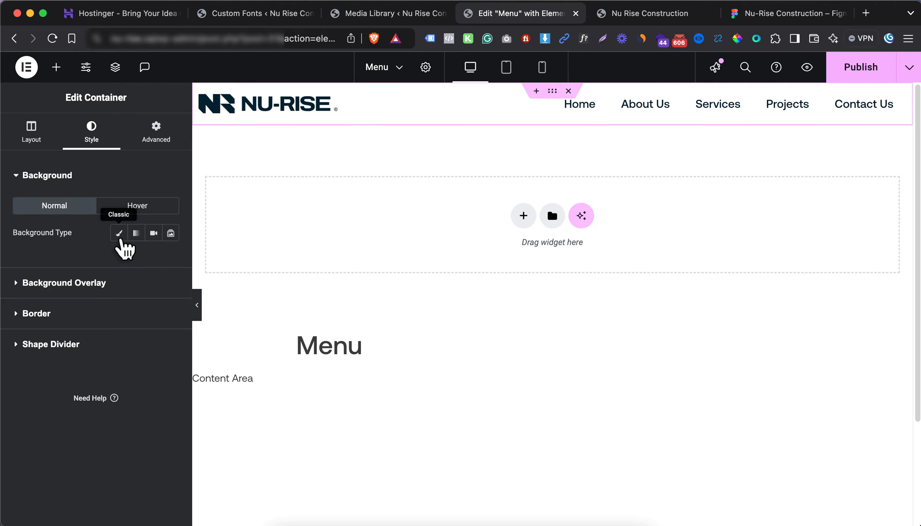
{"action": "left_click", "coordinate": [119, 233]}
{"action": "left_click", "coordinate": [171, 262]}
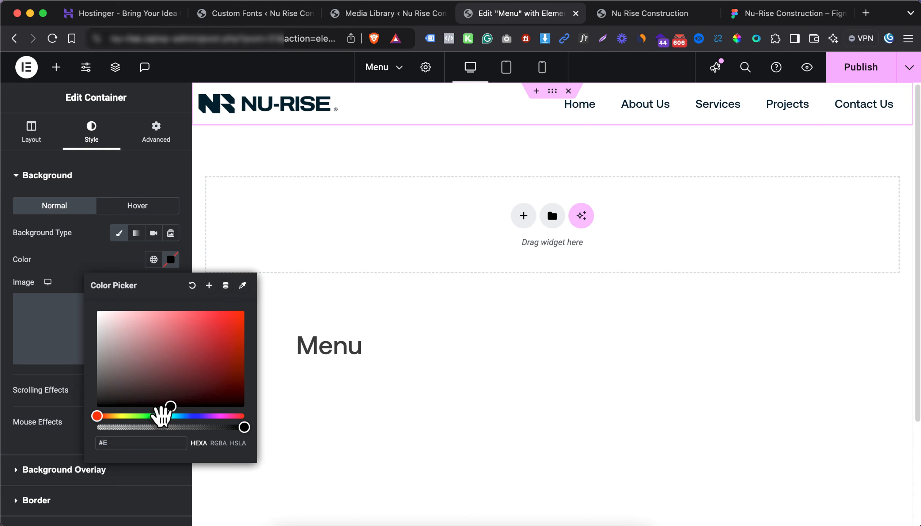
{"action": "type", "text": "#E8E8E"}
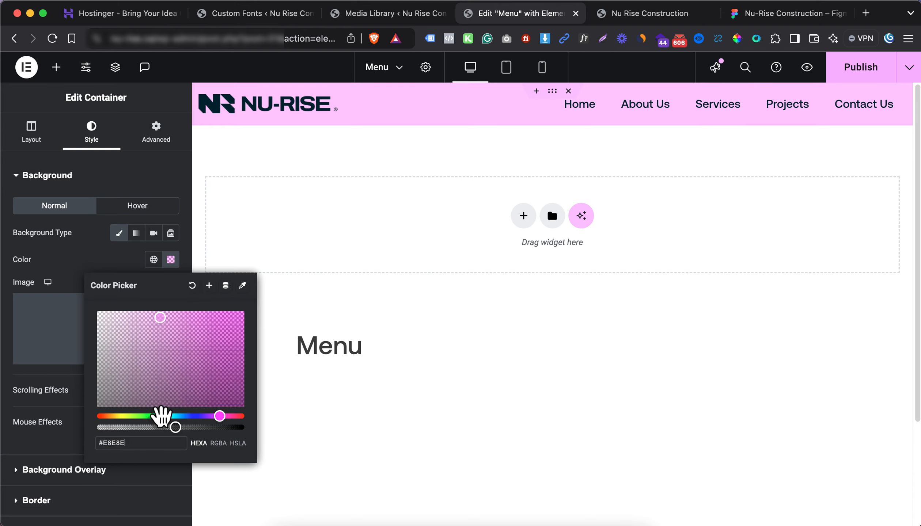
{"action": "type", "text": "8"}
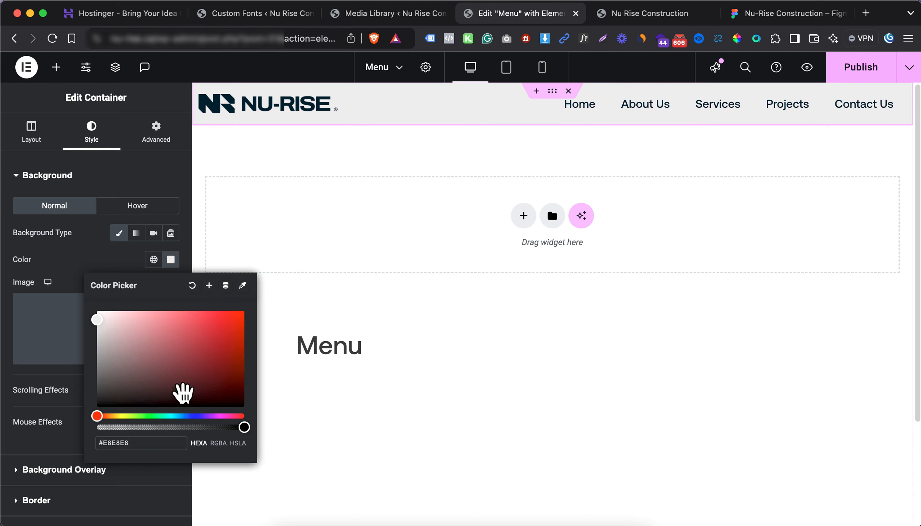
{"action": "left_click", "coordinate": [90, 252]}
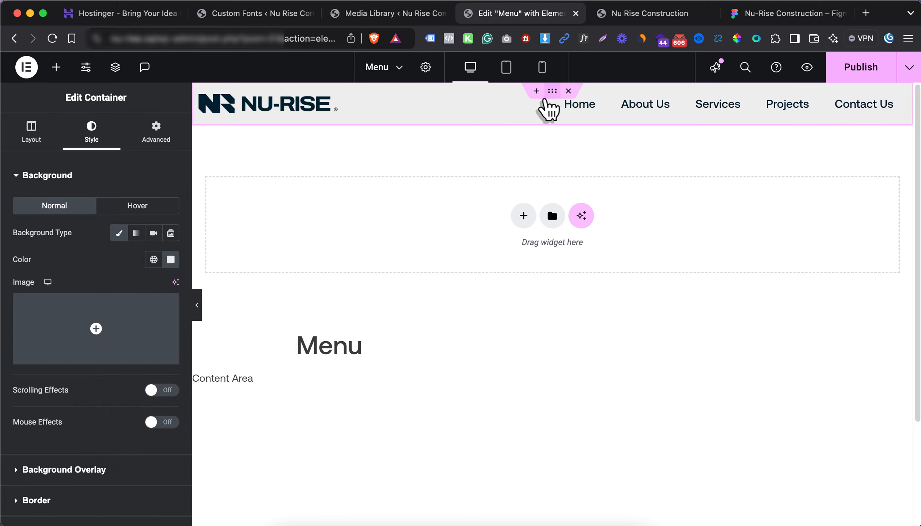
{"action": "left_click", "coordinate": [79, 179]}
Add a solid header border in a semi-transparent navy Background Color
{"action": "left_click", "coordinate": [68, 238]}
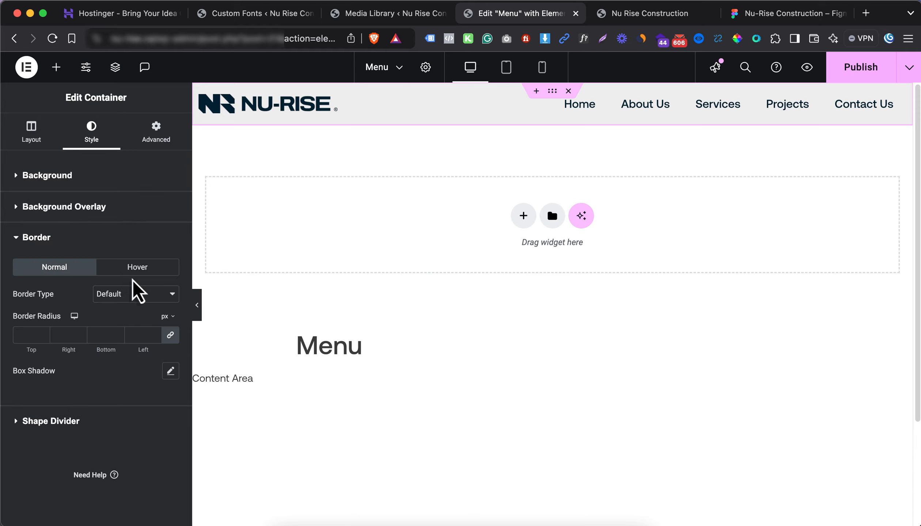
{"action": "left_click", "coordinate": [132, 294]}
{"action": "left_click", "coordinate": [129, 323]}
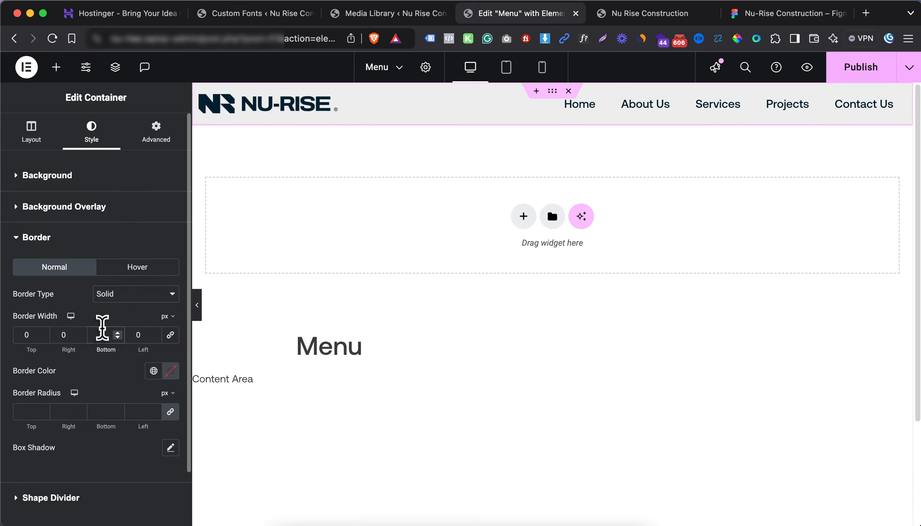
{"action": "left_click", "coordinate": [154, 371]}
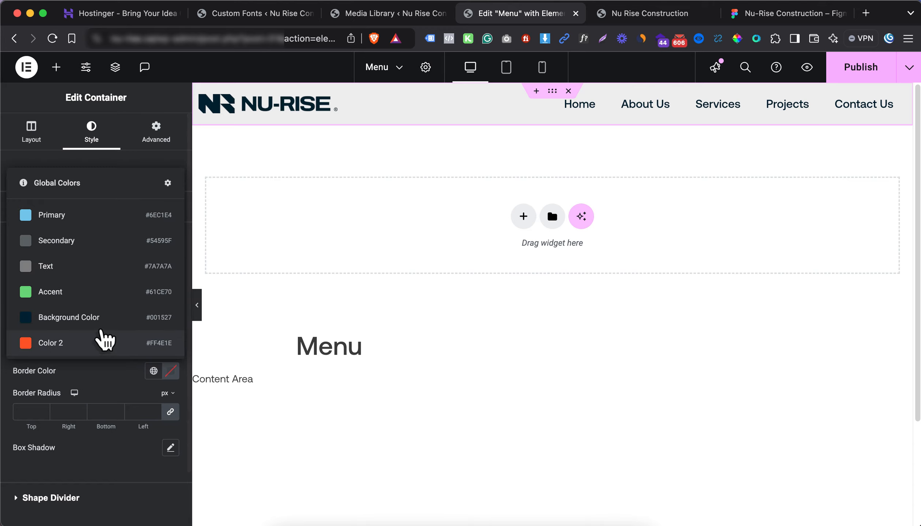
{"action": "left_click", "coordinate": [94, 320]}
{"action": "left_click", "coordinate": [171, 371]}
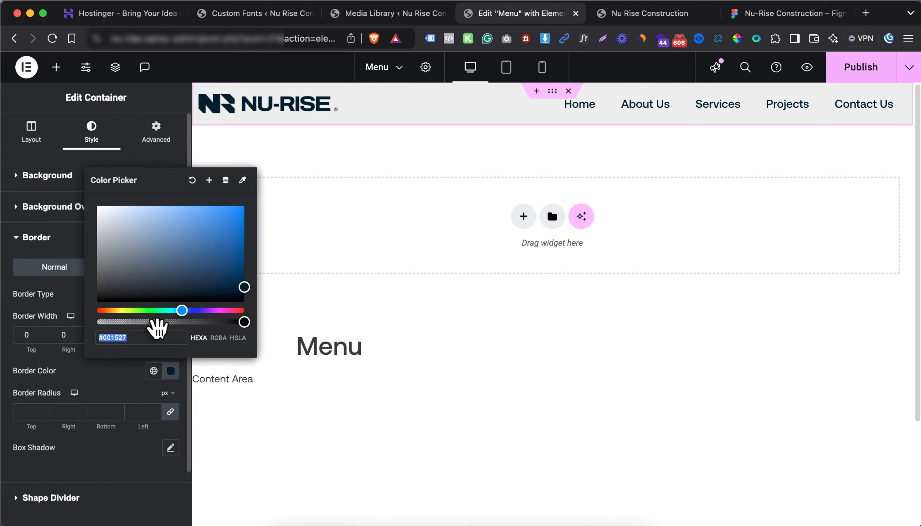
{"action": "left_click_drag", "start_coordinate": [188, 322], "coordinate": [220, 321]}
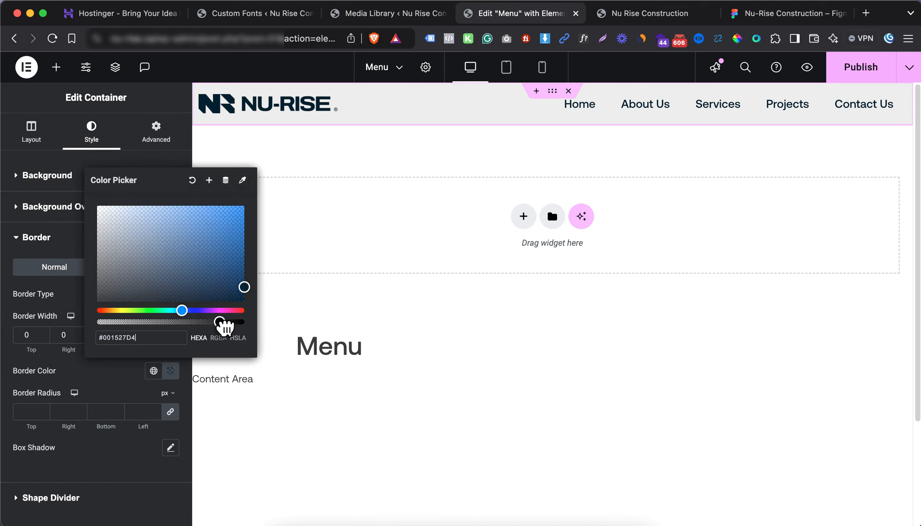
{"action": "left_click", "coordinate": [135, 383]}
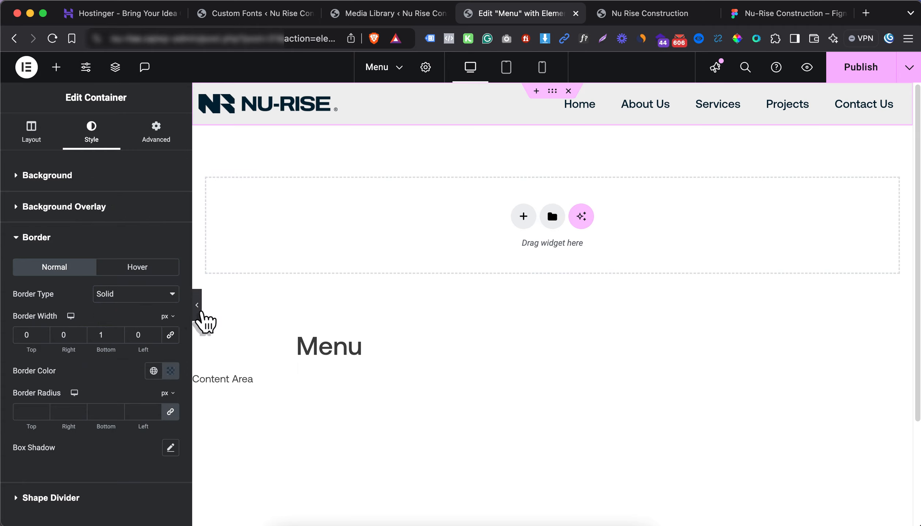
Preview the header, then shift the border colour to a translucent grey
{"action": "left_click", "coordinate": [198, 309]}
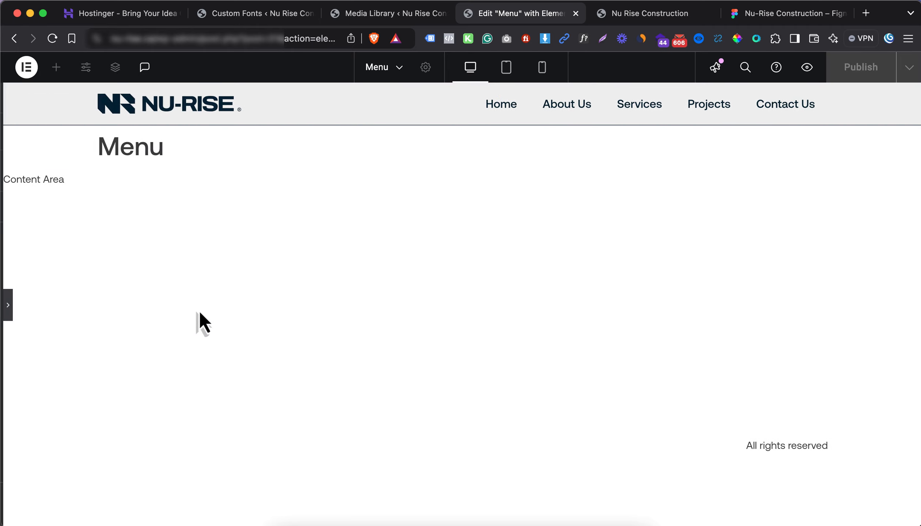
{"action": "left_click", "coordinate": [5, 307]}
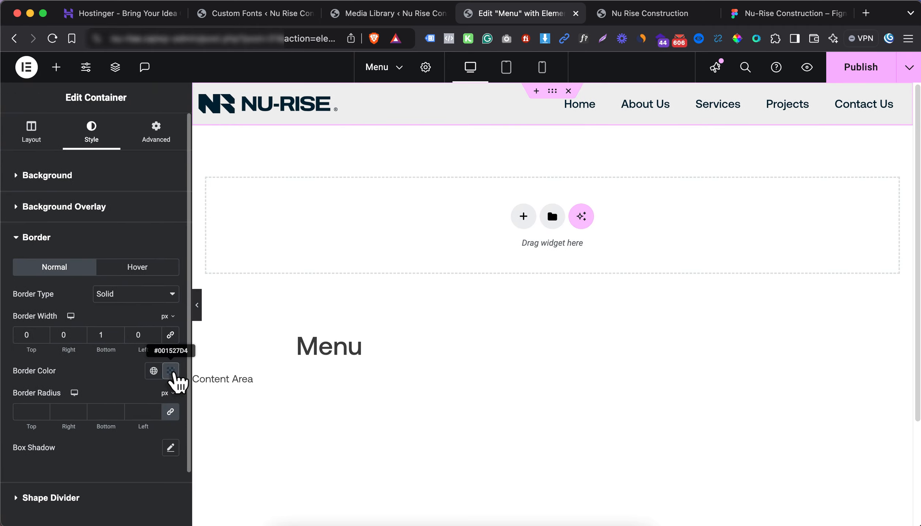
{"action": "left_click", "coordinate": [170, 371]}
{"action": "left_click_drag", "start_coordinate": [139, 273], "coordinate": [95, 261]}
{"action": "left_click", "coordinate": [104, 384]}
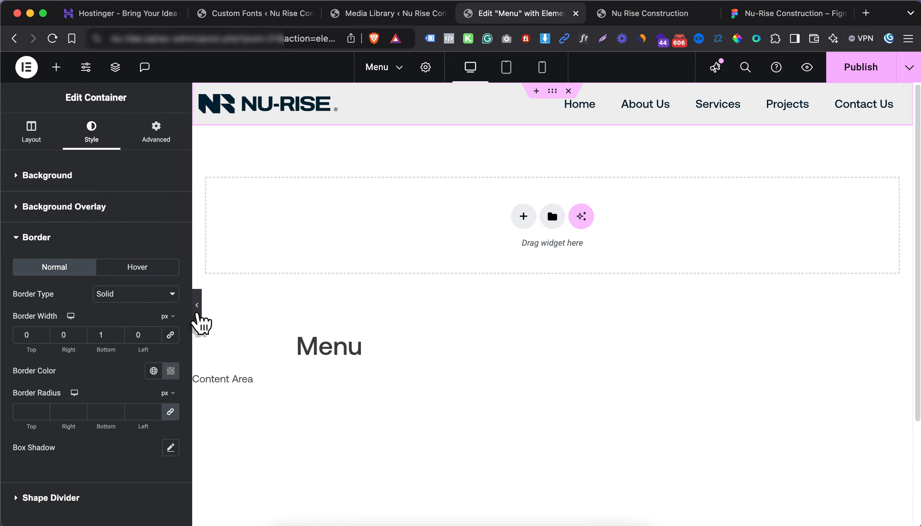
{"action": "left_click", "coordinate": [197, 311]}
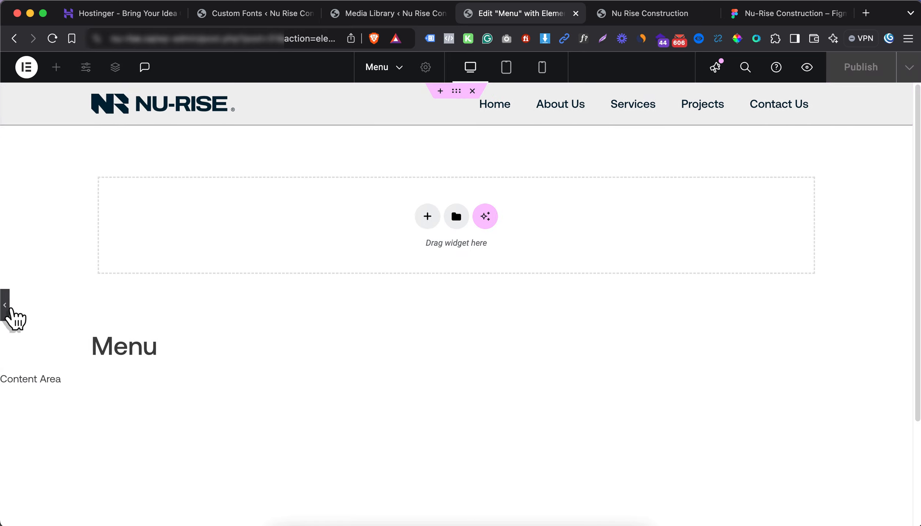
{"action": "left_click", "coordinate": [6, 309]}
Pick the header divider line's #D6D6D6 grey from the zoomed-in Figma design
{"action": "left_click", "coordinate": [754, 19]}
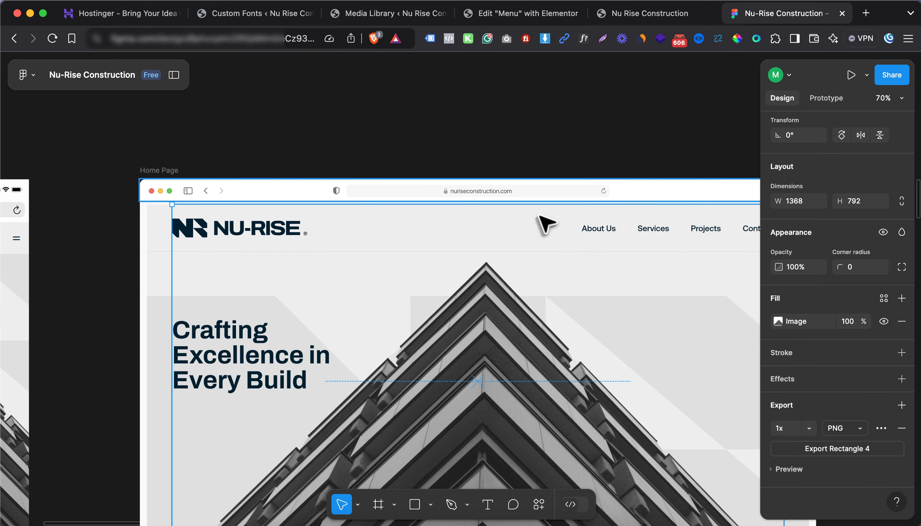
{"action": "scroll", "coordinate": [537, 252], "scroll_direction": "up", "scroll_amount": 3}
{"action": "scroll", "coordinate": [538, 251], "scroll_direction": "up", "scroll_amount": 5}
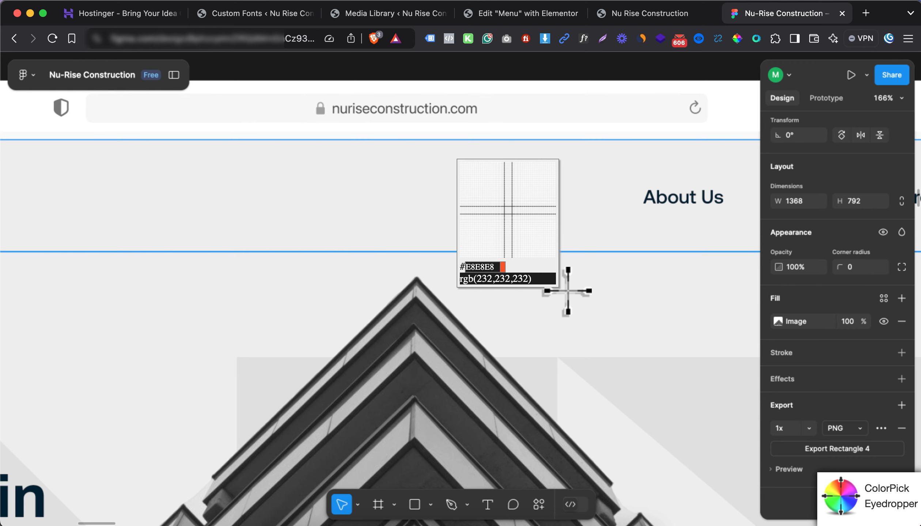
{"action": "key", "text": "Escape"}
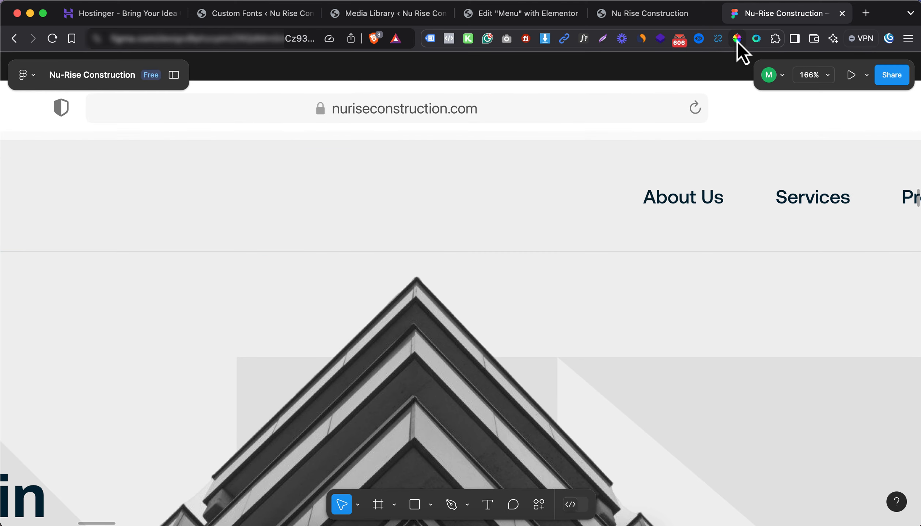
{"action": "left_click", "coordinate": [737, 39]}
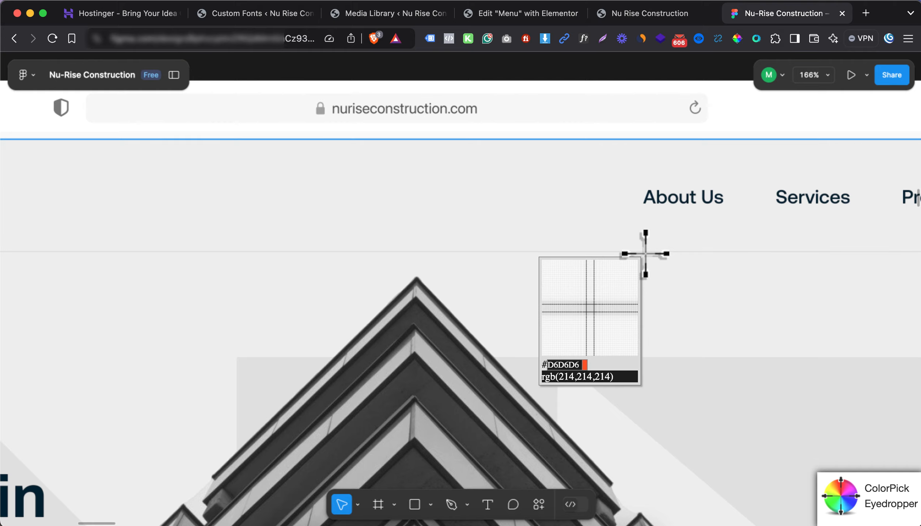
{"action": "left_click", "coordinate": [646, 254]}
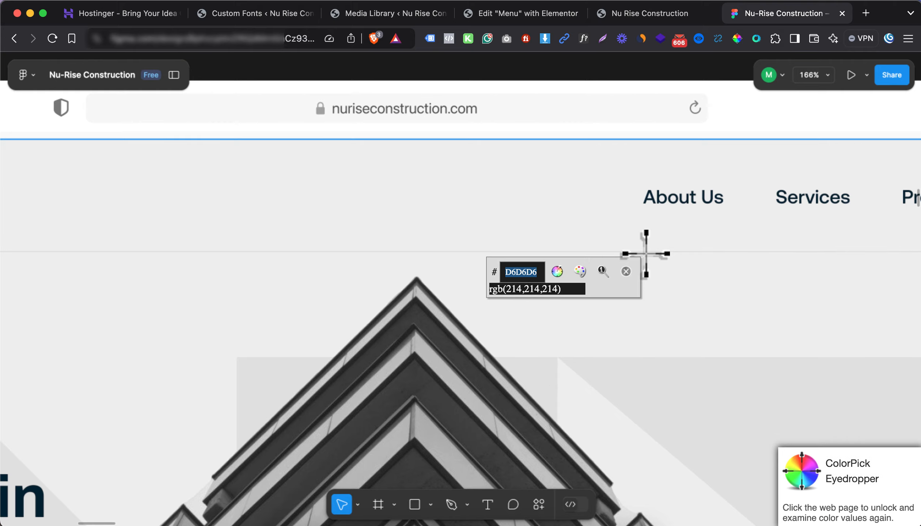
{"action": "left_click", "coordinate": [633, 14]}
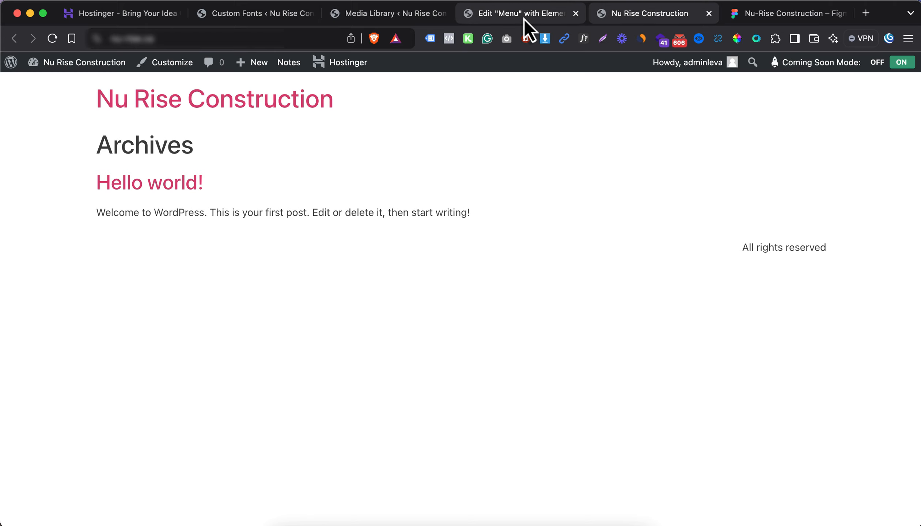
{"action": "left_click", "coordinate": [524, 18]}
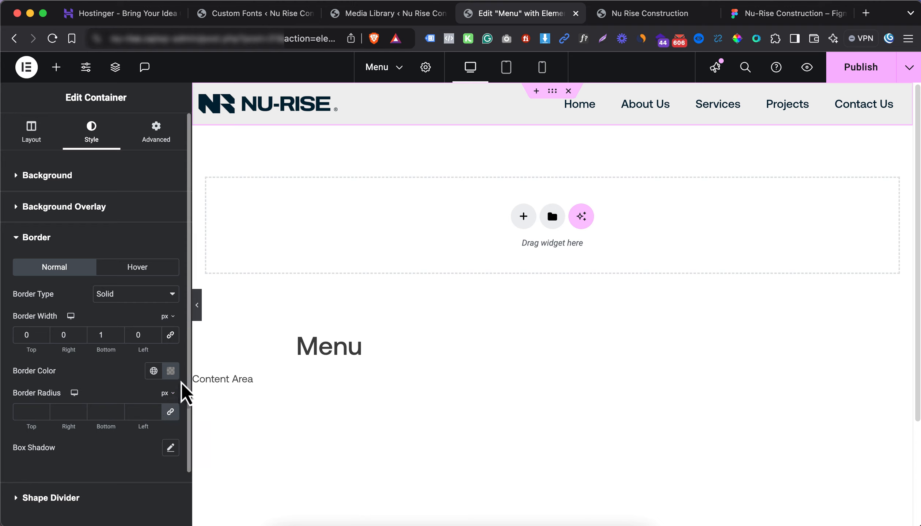
Set the header's bottom border colour to #d6d6d6 and publish
{"action": "left_click", "coordinate": [171, 371]}
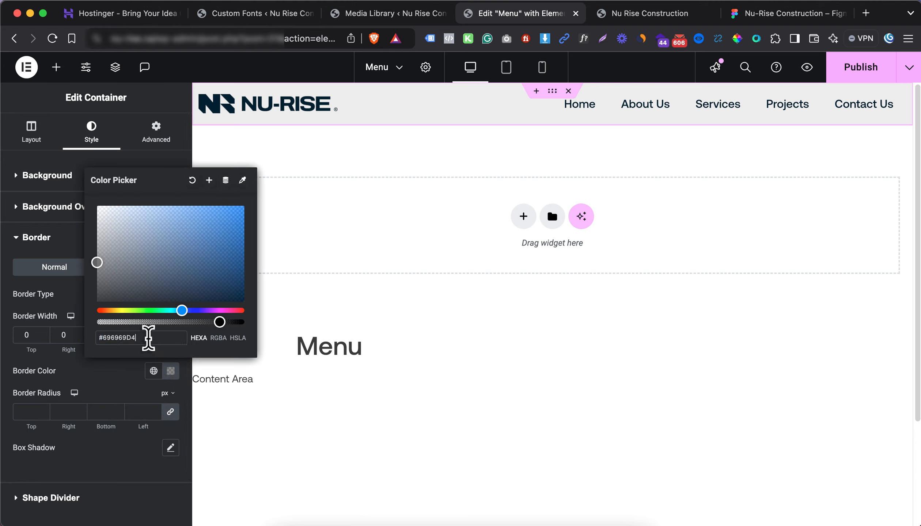
{"action": "type", "text": "#d6d6d6"}
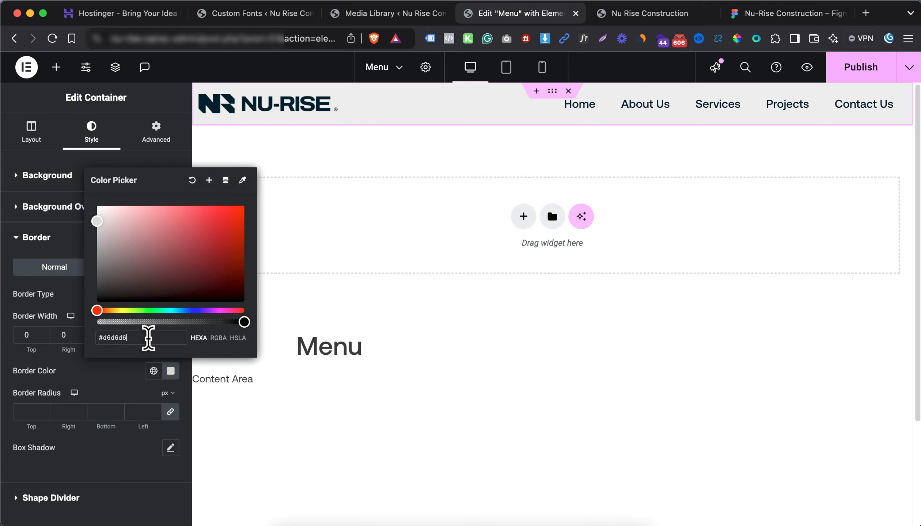
{"action": "left_click", "coordinate": [77, 244]}
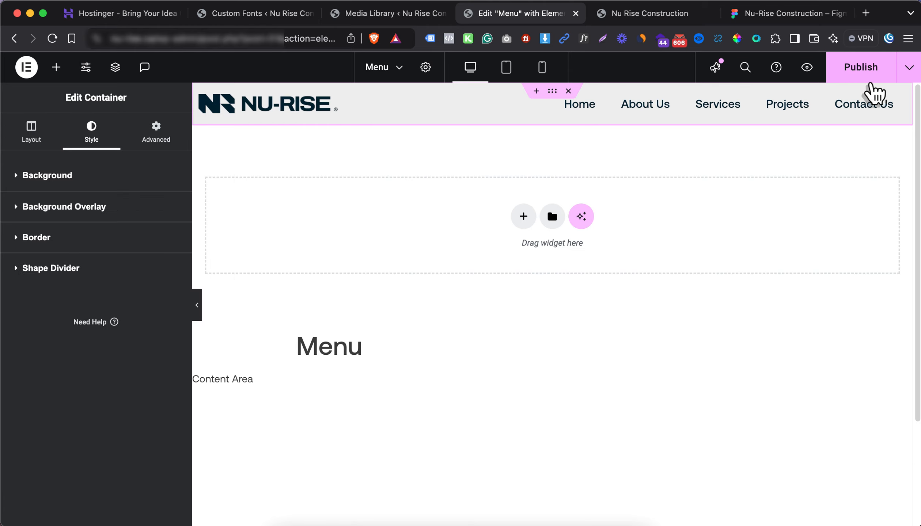
{"action": "left_click", "coordinate": [835, 78]}
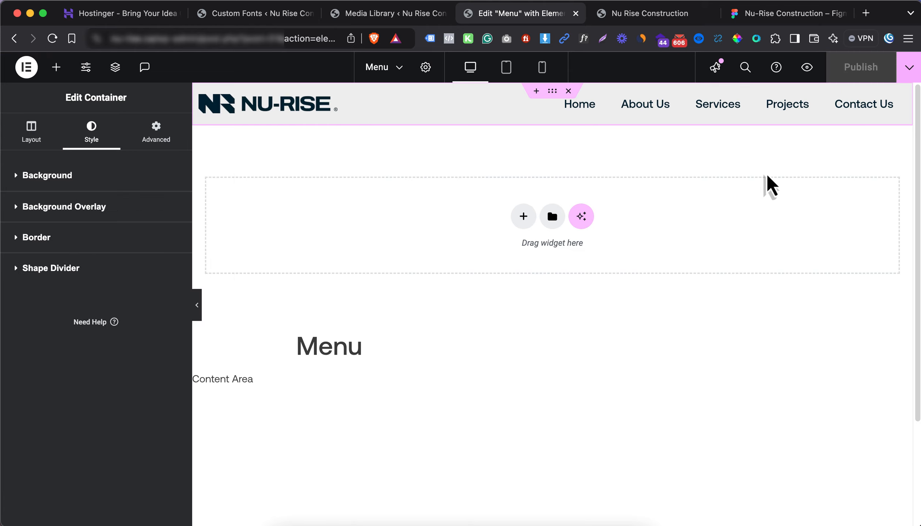
Reload the live site to check the new grey header, then compare with the Figma design
{"action": "left_click", "coordinate": [618, 18]}
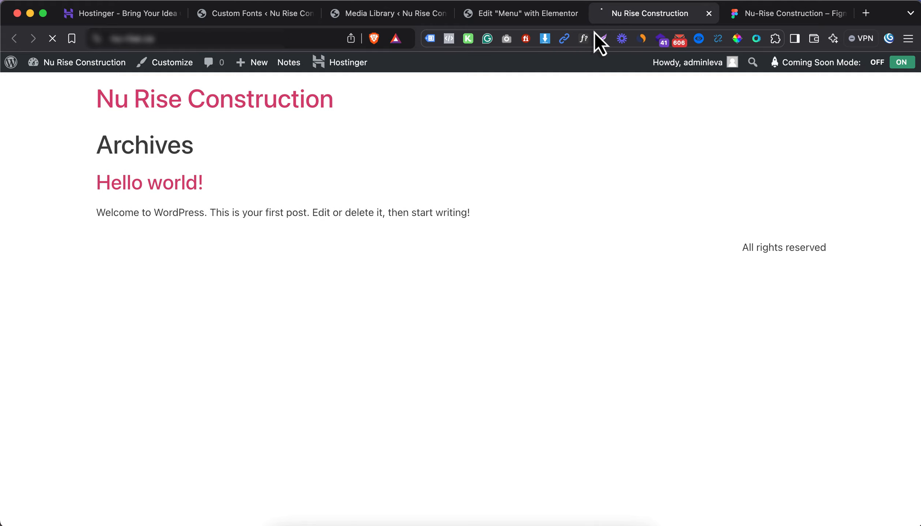
{"action": "key", "text": "super+r"}
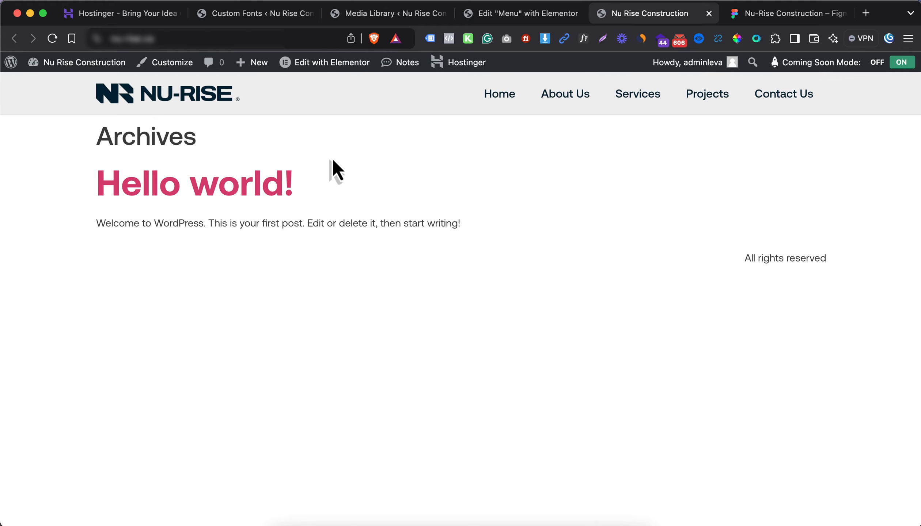
{"action": "left_click", "coordinate": [790, 14]}
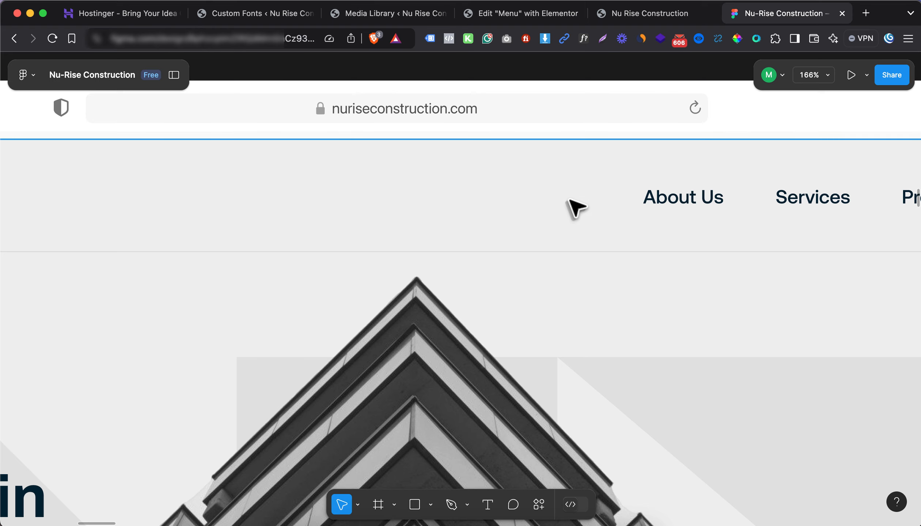
{"action": "scroll", "coordinate": [502, 230], "scroll_direction": "down", "scroll_amount": 5}
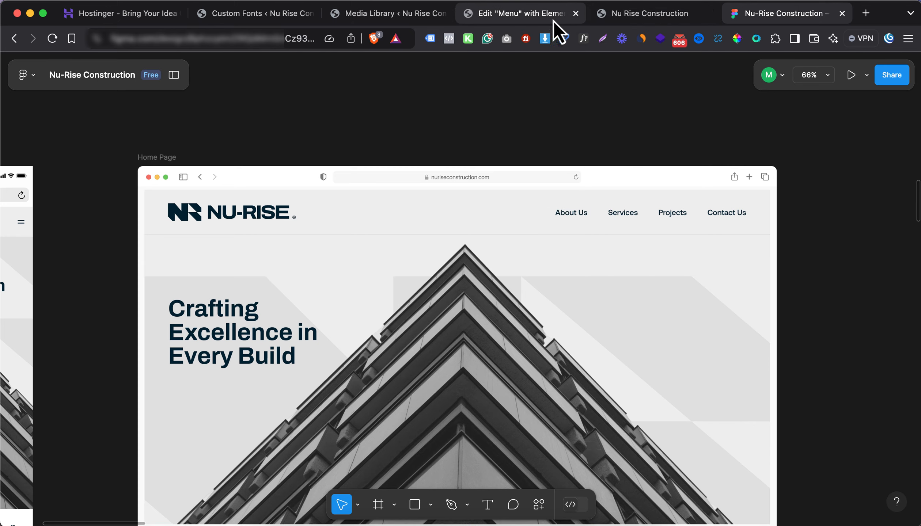
Clear the inner header container's padding back to default, publish, and check the live site
{"action": "left_click", "coordinate": [511, 18]}
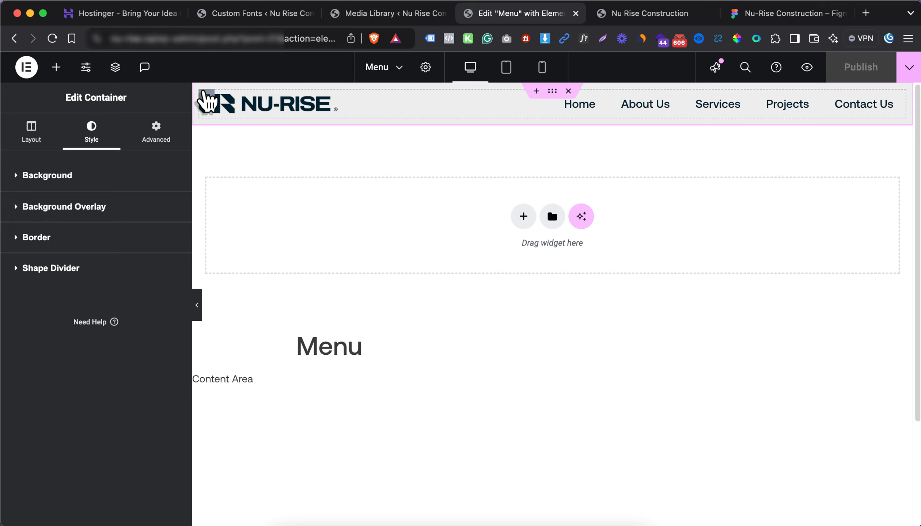
{"action": "left_click", "coordinate": [208, 102]}
{"action": "left_click", "coordinate": [156, 132]}
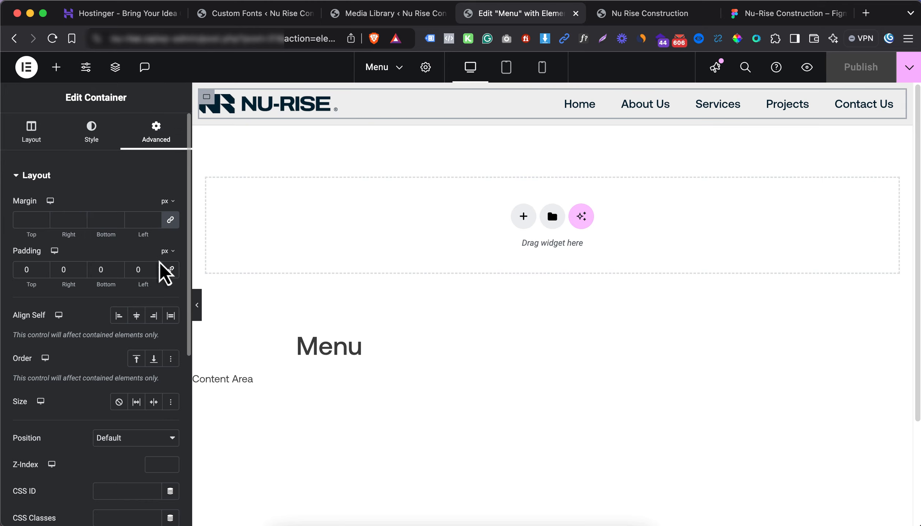
{"action": "left_click", "coordinate": [144, 272]}
{"action": "key", "text": "BackSpace"}
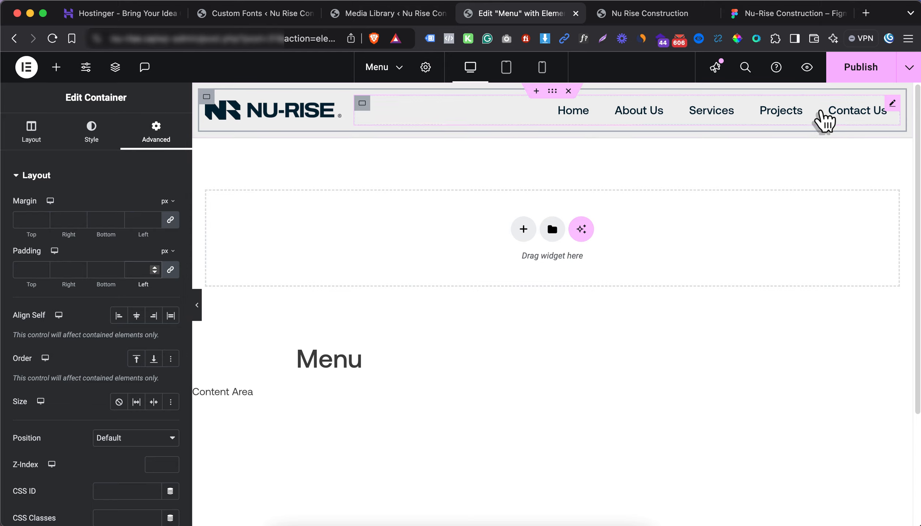
{"action": "left_click", "coordinate": [840, 77]}
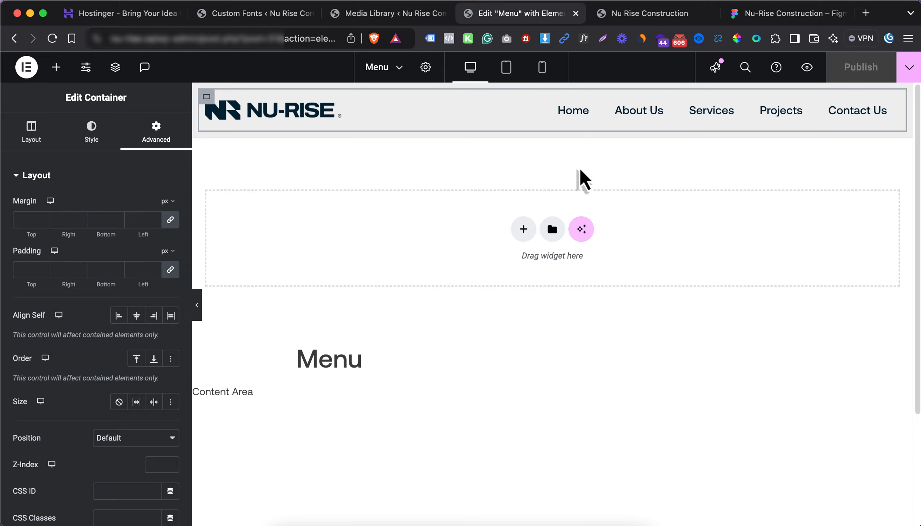
{"action": "left_click", "coordinate": [619, 15]}
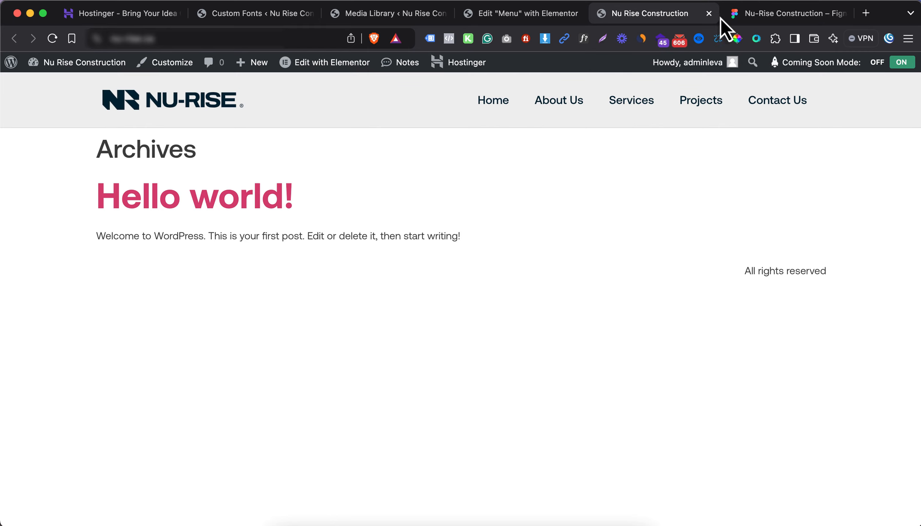
{"action": "left_click", "coordinate": [749, 14]}
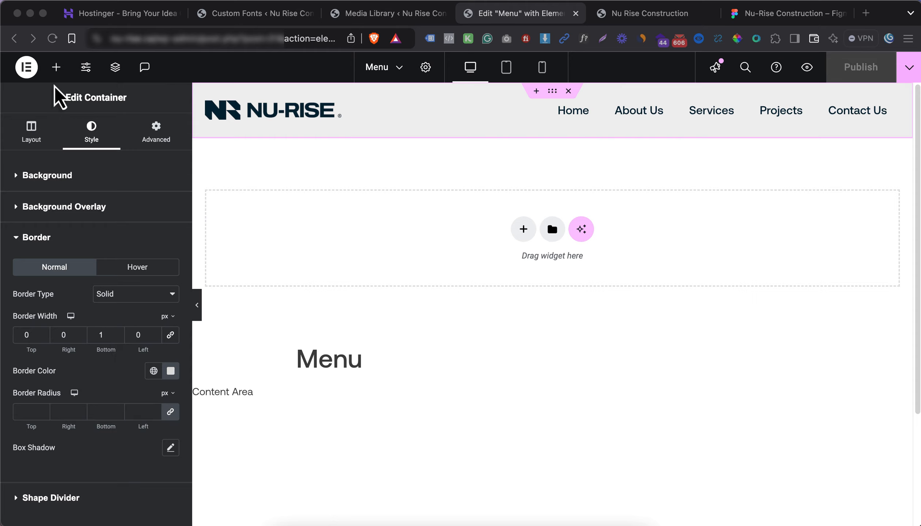
Add a Gray Background global colour set to #E8E8E8 in Site Settings
{"action": "left_click", "coordinate": [86, 67]}
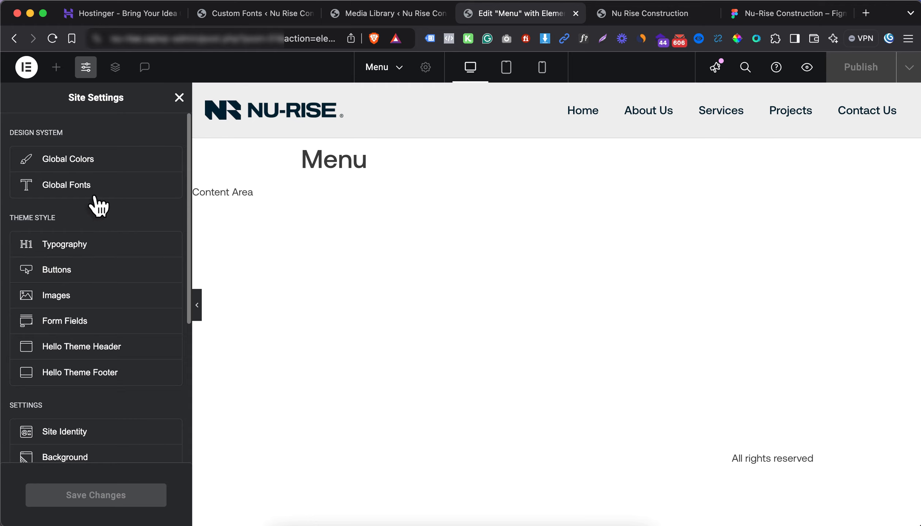
{"action": "left_click", "coordinate": [87, 160]}
{"action": "scroll", "coordinate": [110, 277], "scroll_direction": "down", "scroll_amount": 3}
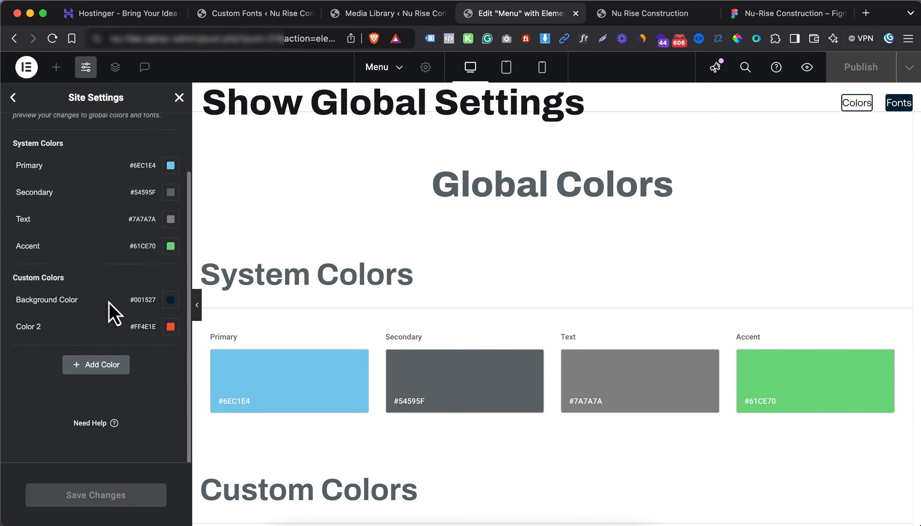
{"action": "left_click", "coordinate": [90, 365]}
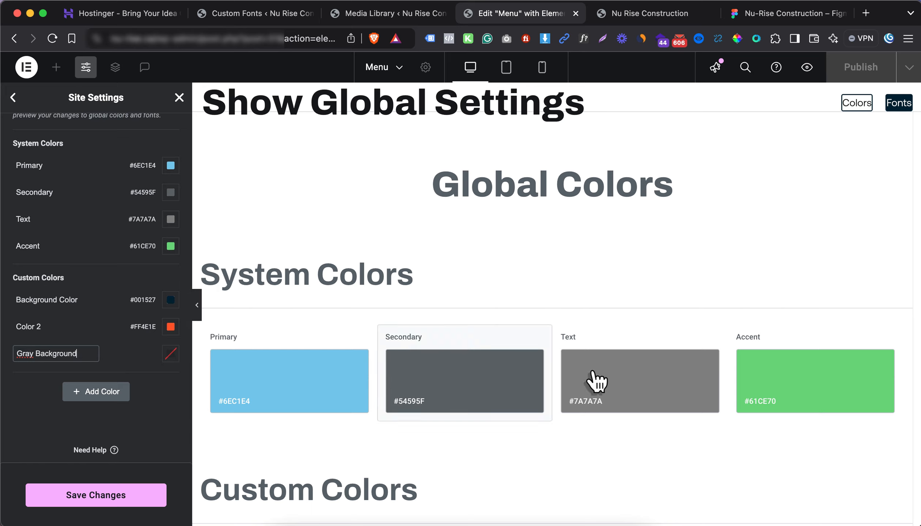
{"action": "key", "text": "super+Tab"}
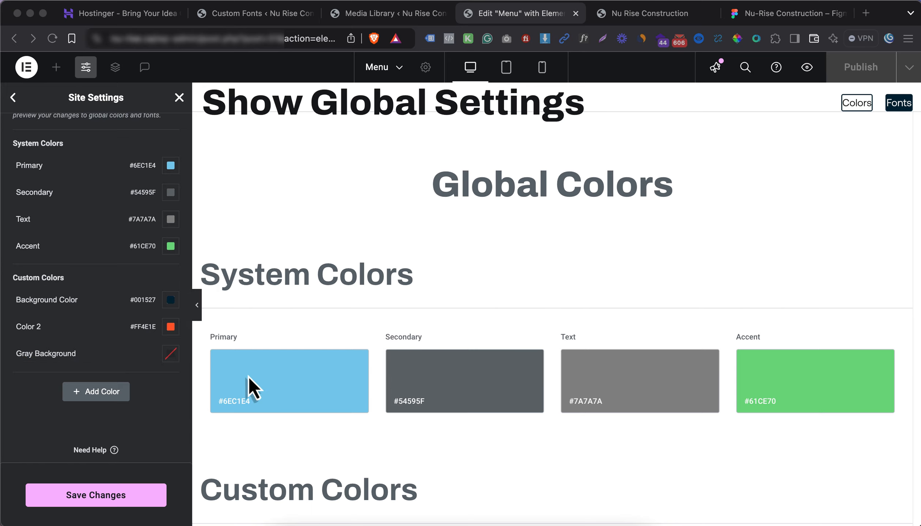
{"action": "left_click", "coordinate": [170, 354]}
{"action": "left_click", "coordinate": [171, 354]}
{"action": "type", "text": "E8E8E8"}
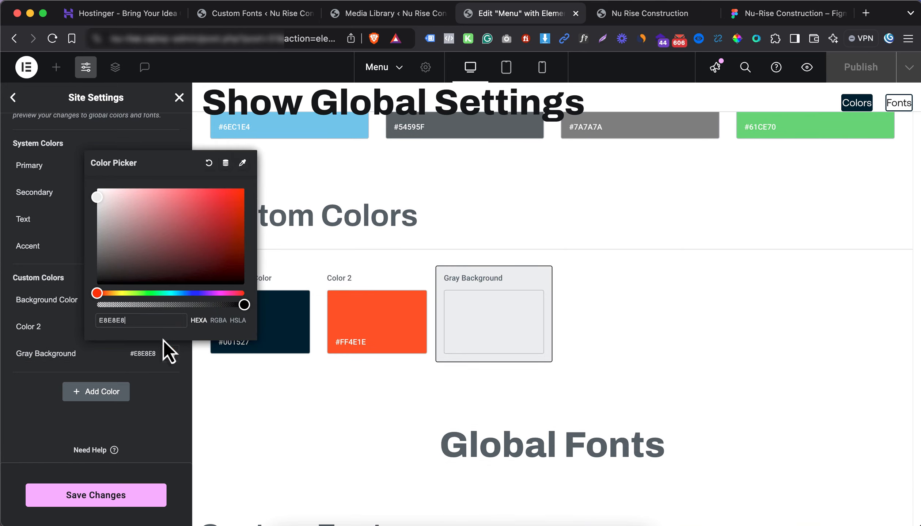
{"action": "left_click", "coordinate": [96, 380]}
Add a Border Color global colour of #D6D6D6 and save the site colours
{"action": "left_click", "coordinate": [102, 398]}
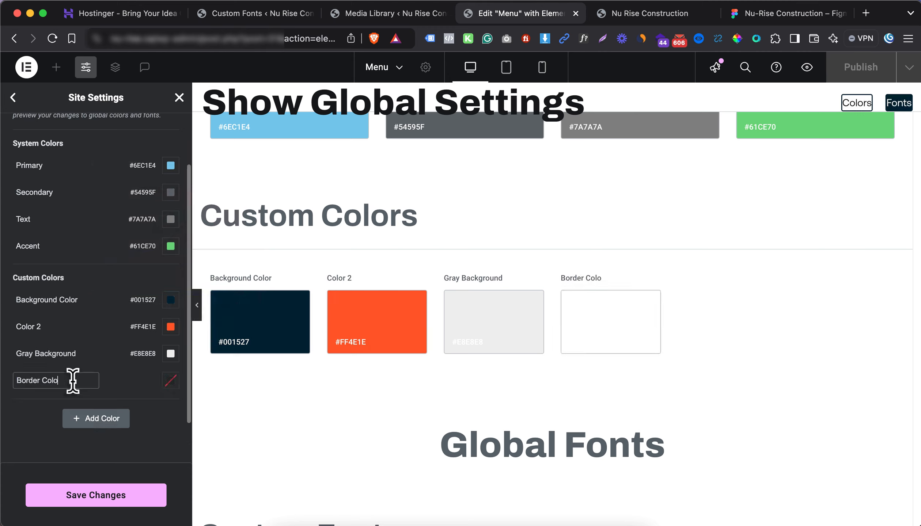
{"action": "key", "text": "Return"}
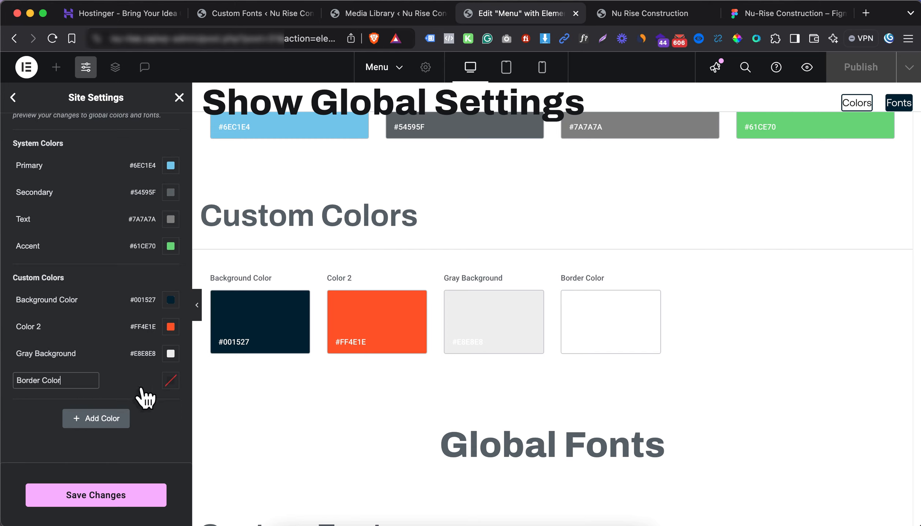
{"action": "left_click", "coordinate": [170, 380]}
{"action": "type", "text": "D6D6D6"}
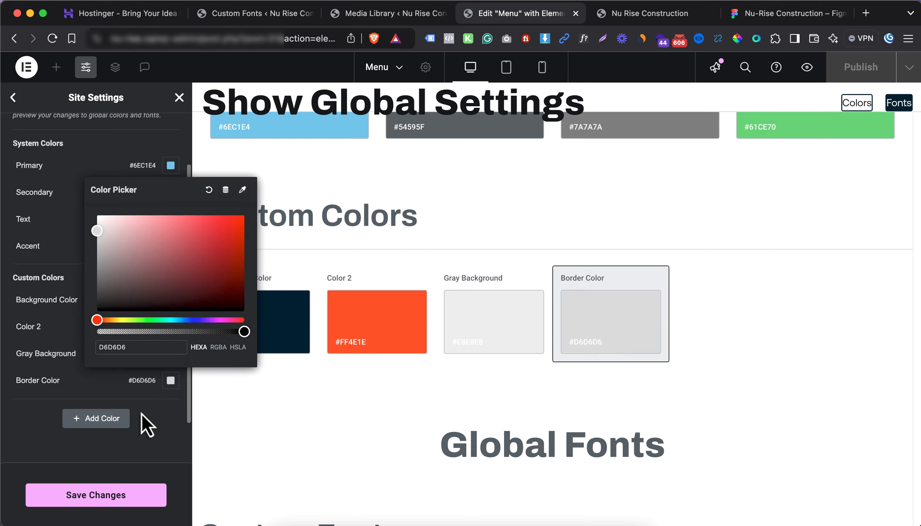
{"action": "left_click", "coordinate": [134, 449]}
{"action": "left_click", "coordinate": [132, 494]}
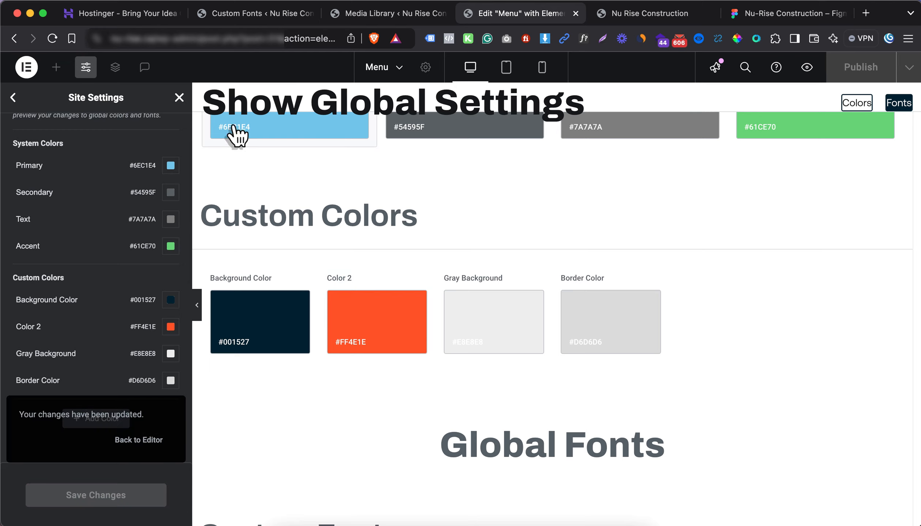
{"action": "left_click", "coordinate": [179, 98]}
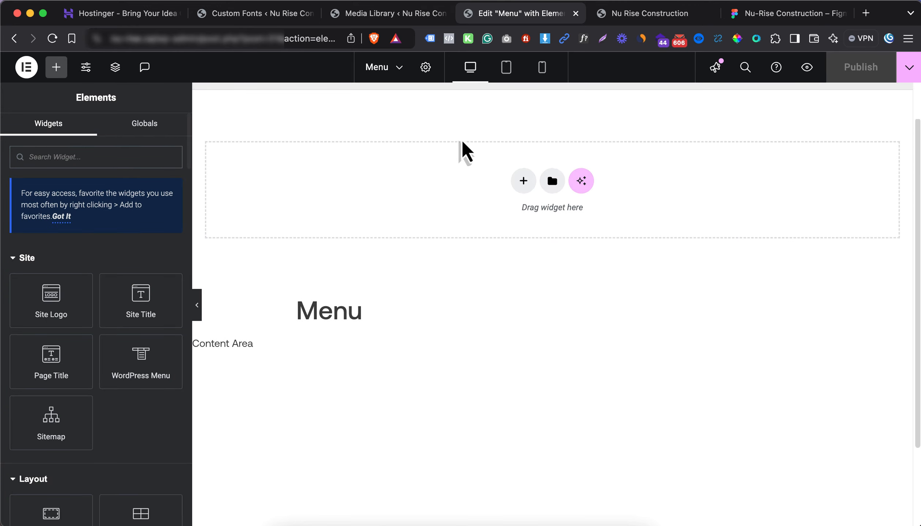
Close the Menu template editor and scroll through the navy footer in the Figma design
{"action": "left_click", "coordinate": [575, 13]}
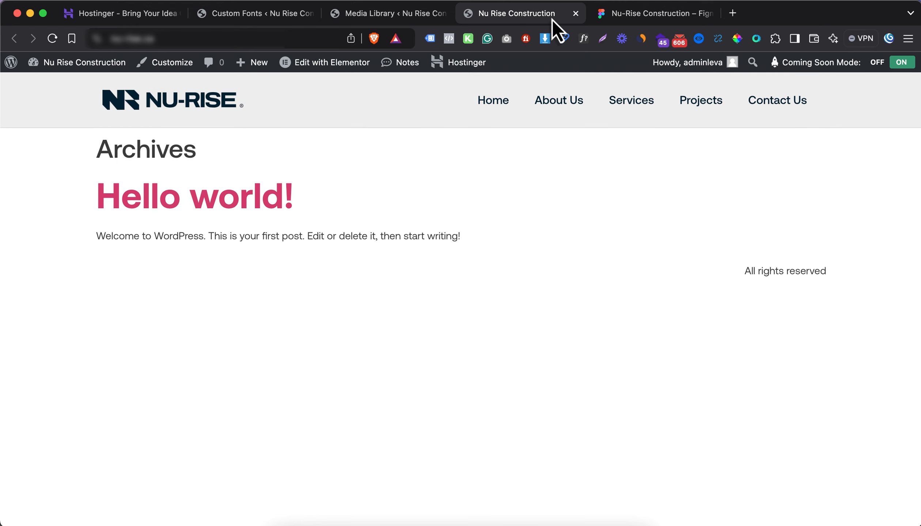
{"action": "left_click", "coordinate": [621, 15]}
{"action": "scroll", "coordinate": [393, 263], "scroll_direction": "down", "scroll_amount": 12}
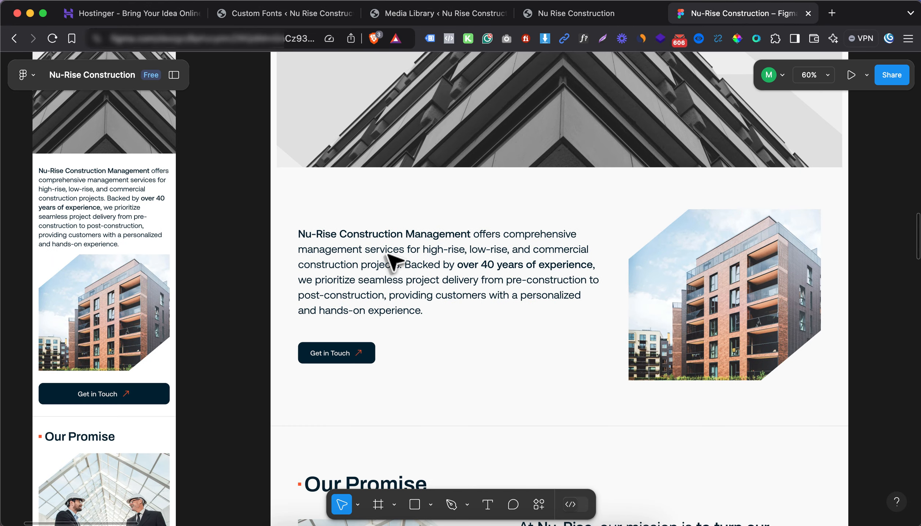
{"action": "scroll", "coordinate": [420, 278], "scroll_direction": "down", "scroll_amount": 5}
{"action": "scroll", "coordinate": [420, 285], "scroll_direction": "down", "scroll_amount": 15}
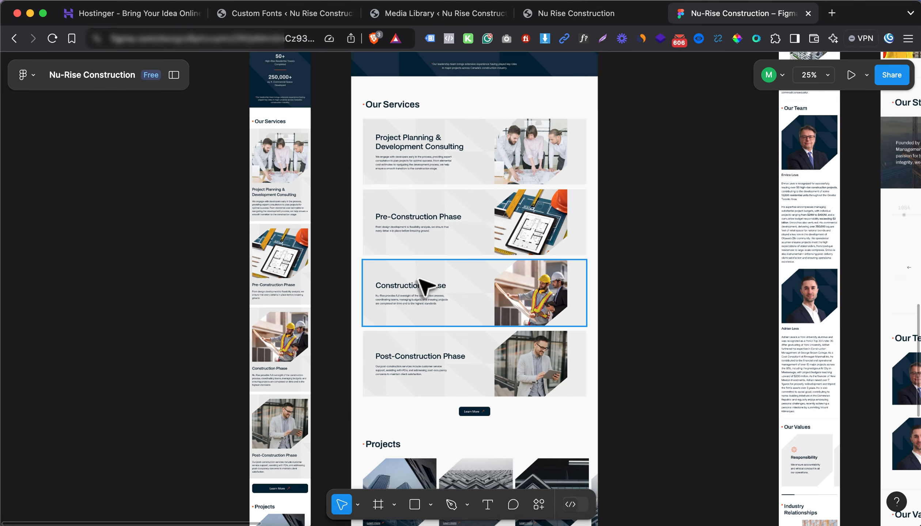
{"action": "scroll", "coordinate": [494, 186], "scroll_direction": "up", "scroll_amount": 10}
{"action": "scroll", "coordinate": [278, 255], "scroll_direction": "down", "scroll_amount": 5}
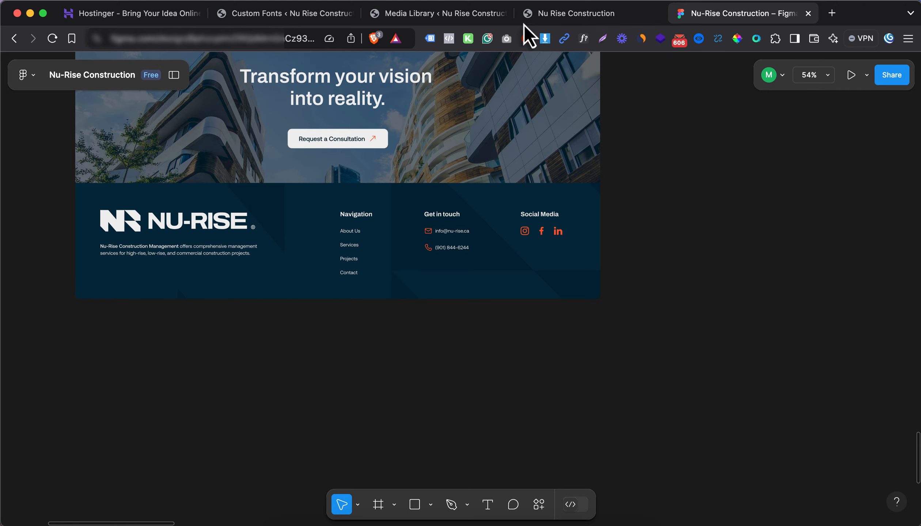
{"action": "left_click", "coordinate": [486, 15]}
Close the live site tab and open Templates > Add New in a new tab
{"action": "left_click", "coordinate": [656, 13]}
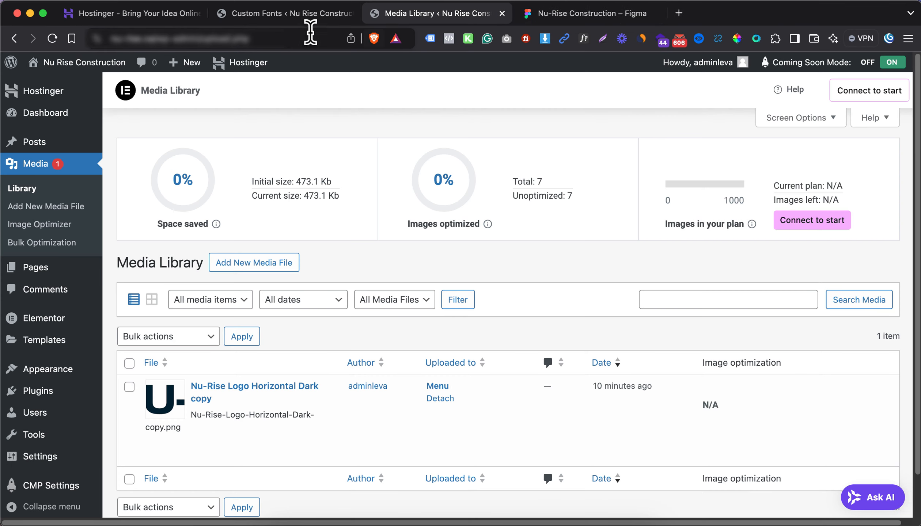
{"action": "left_click", "coordinate": [258, 16]}
{"action": "scroll", "coordinate": [51, 323], "scroll_direction": "down", "scroll_amount": 4}
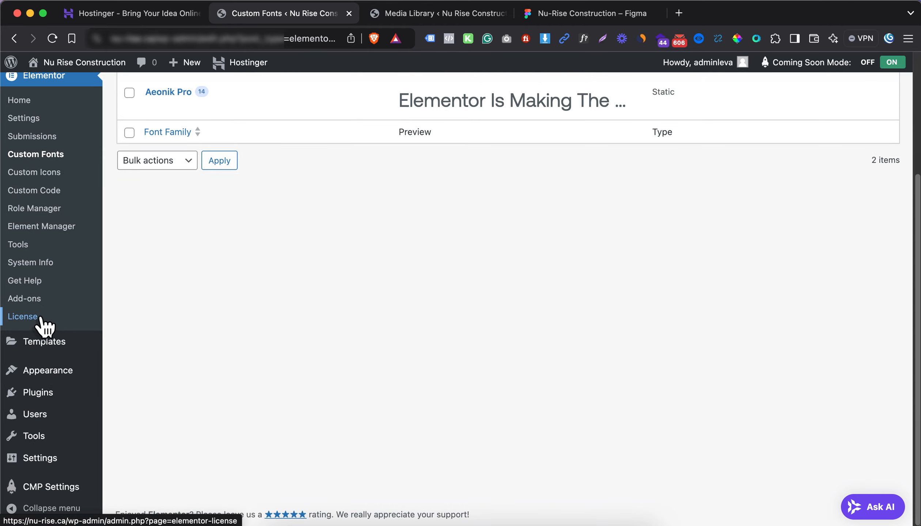
{"action": "mouse_move", "coordinate": [41, 348]}
{"action": "left_click", "coordinate": [154, 436], "text": "super"}
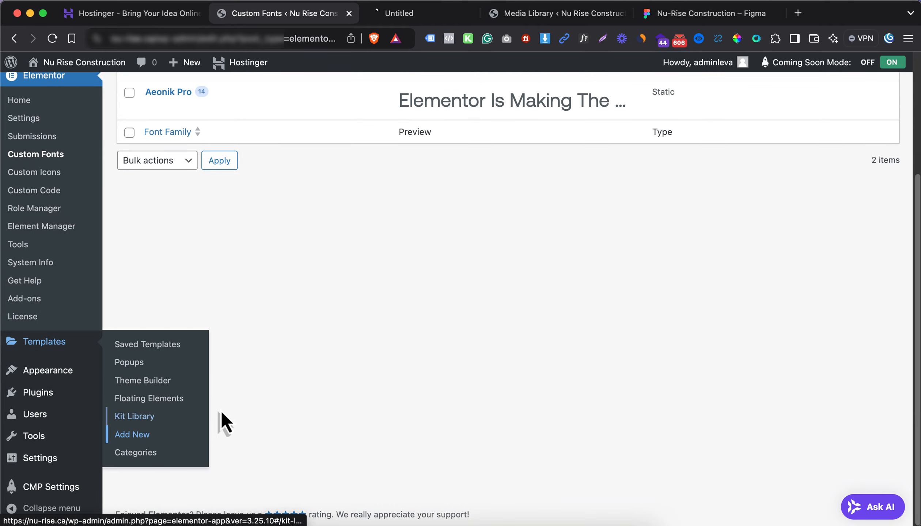
Look over the template type choices without picking one, then start a new browser tab
{"action": "left_click", "coordinate": [433, 21]}
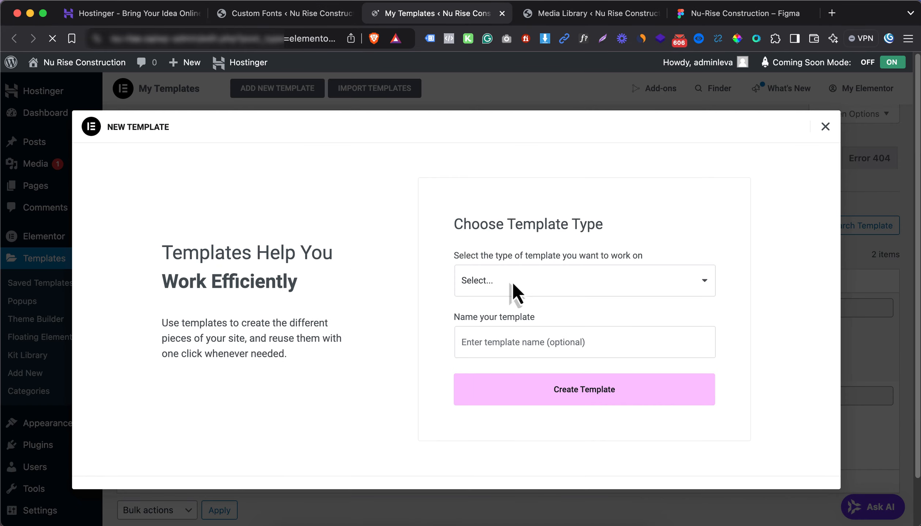
{"action": "left_click", "coordinate": [515, 283]}
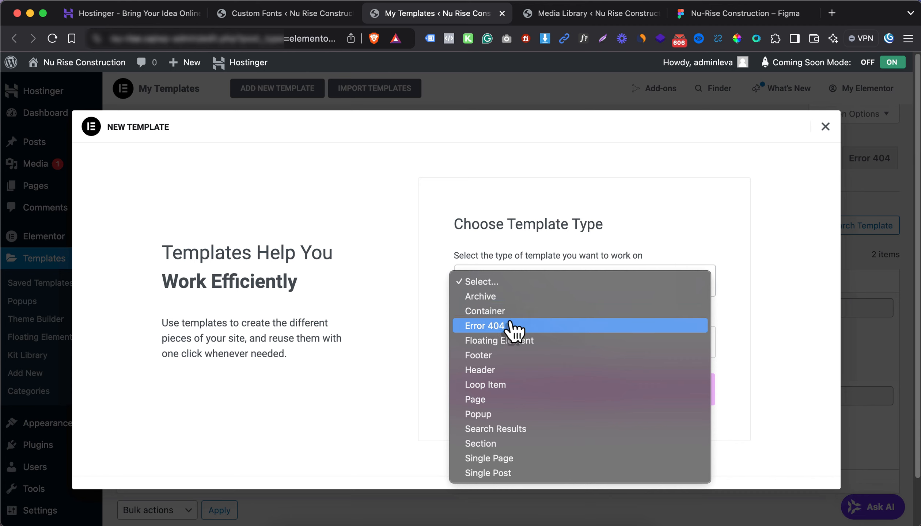
{"action": "left_click", "coordinate": [418, 221]}
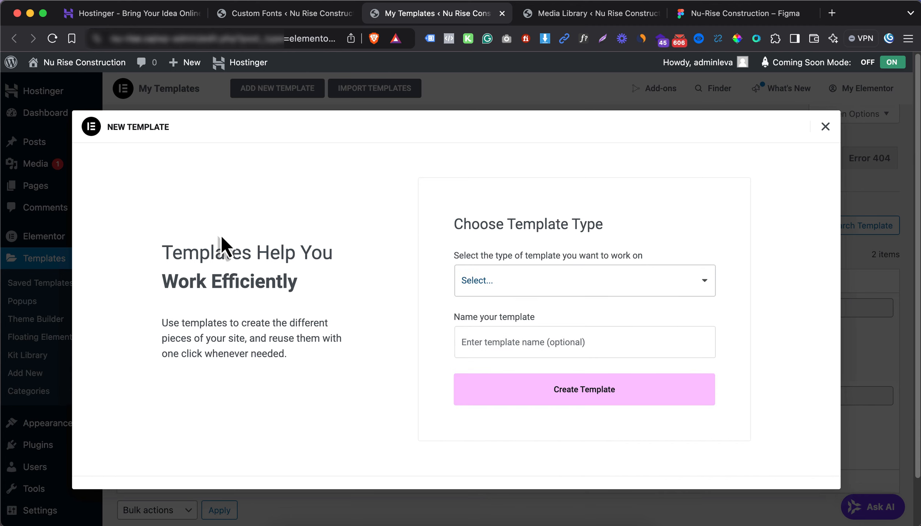
{"action": "left_click", "coordinate": [522, 281]}
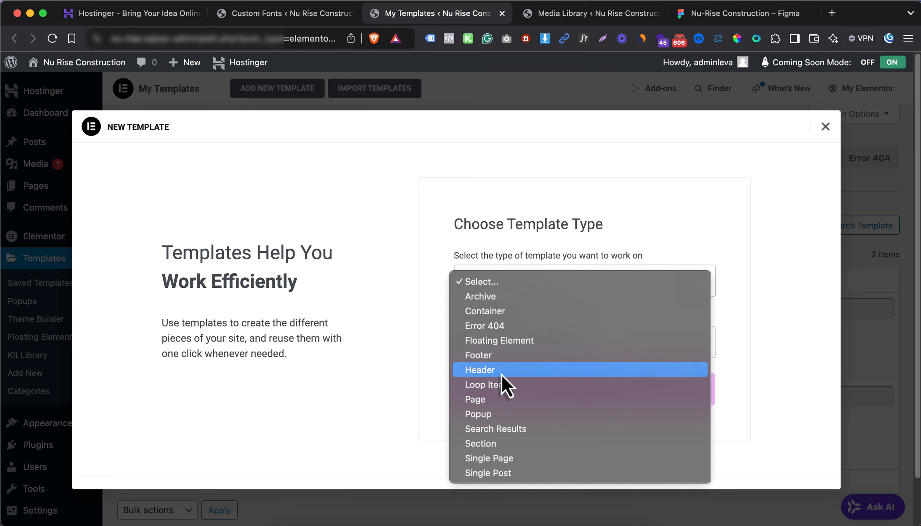
{"action": "left_click", "coordinate": [428, 348]}
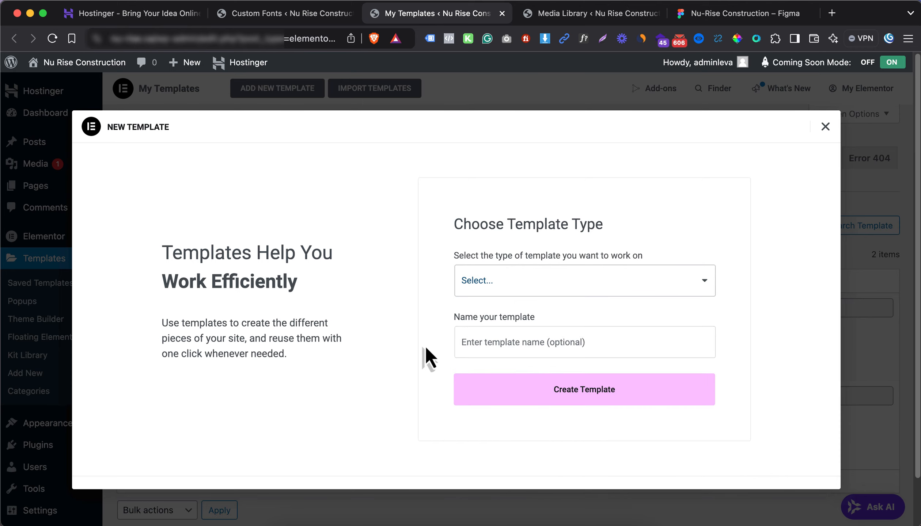
{"action": "key", "text": "super+t"}
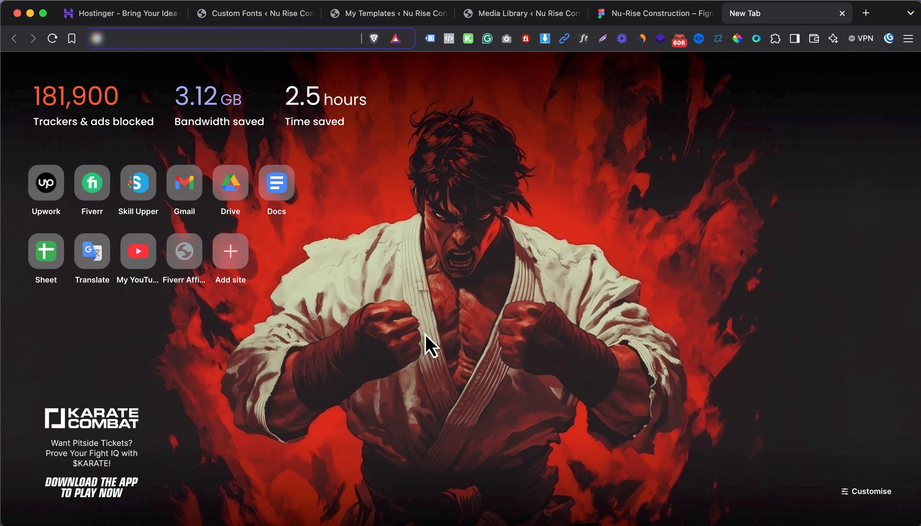
Go to elementor.com and browse the Page Builder Pro plugin pricing plans
{"action": "type", "text": "elem"}
{"action": "key", "text": "Down"}
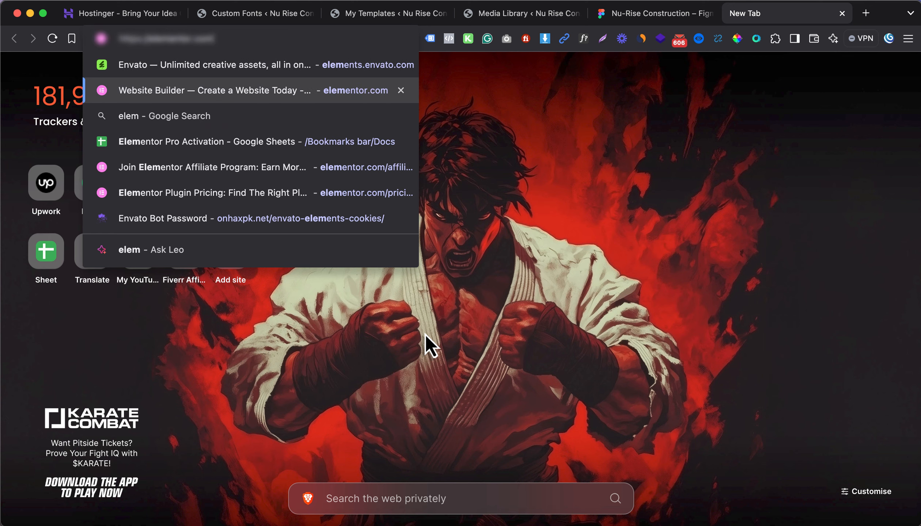
{"action": "key", "text": "Return"}
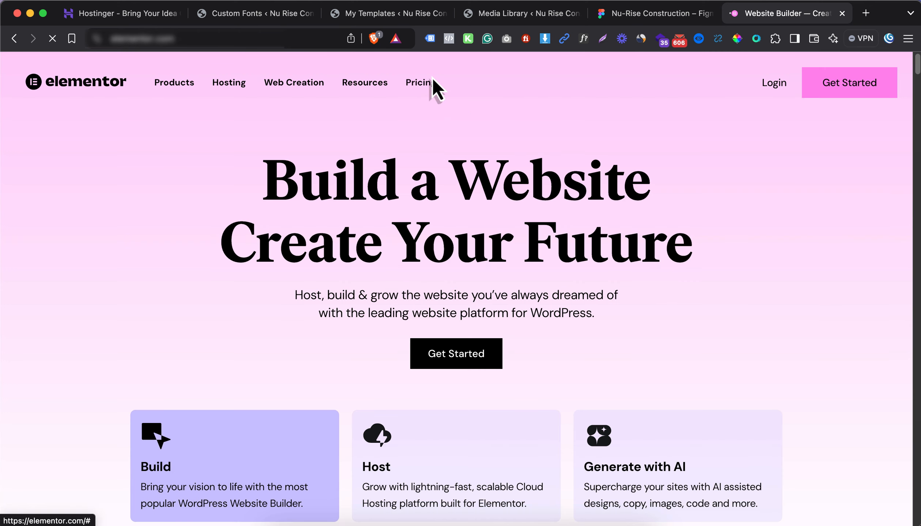
{"action": "mouse_move", "coordinate": [489, 82]}
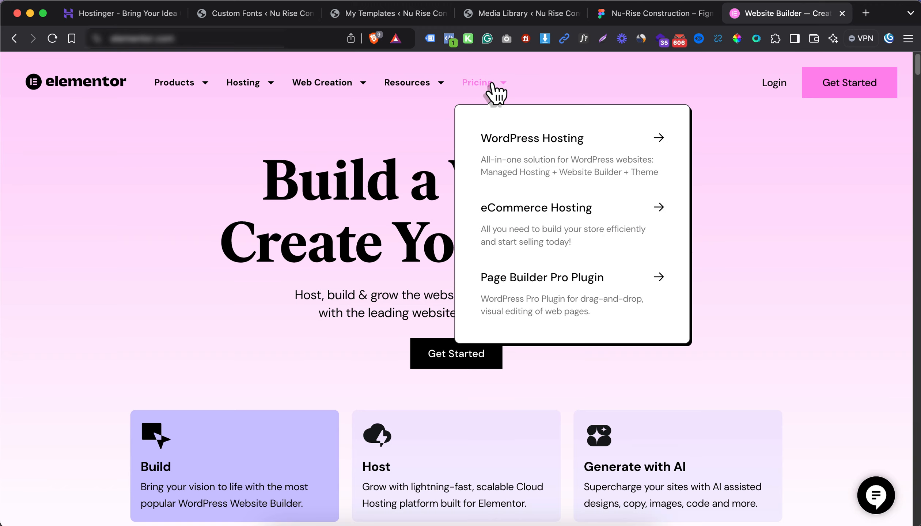
{"action": "left_click", "coordinate": [536, 289]}
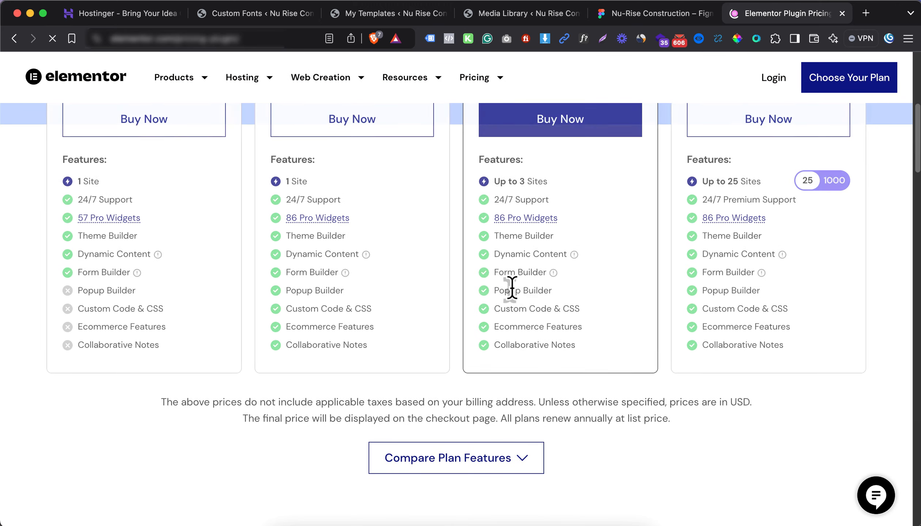
{"action": "scroll", "coordinate": [534, 292], "scroll_direction": "up", "scroll_amount": 6}
{"action": "scroll", "coordinate": [535, 317], "scroll_direction": "down", "scroll_amount": 4}
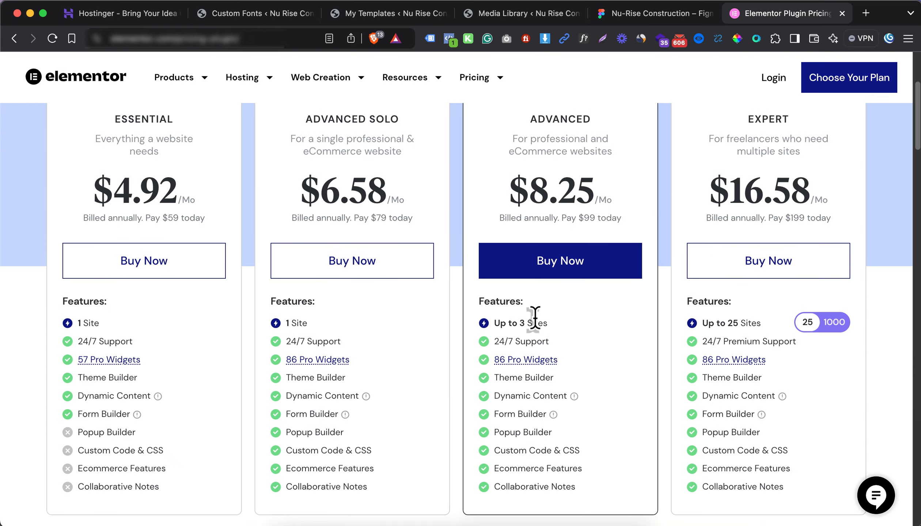
{"action": "scroll", "coordinate": [589, 323], "scroll_direction": "up", "scroll_amount": 1}
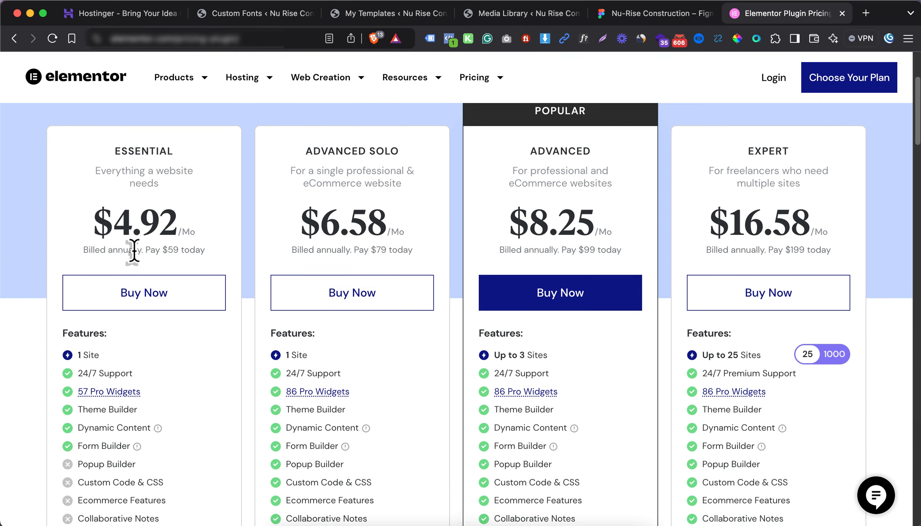
{"action": "scroll", "coordinate": [220, 253], "scroll_direction": "up", "scroll_amount": 1}
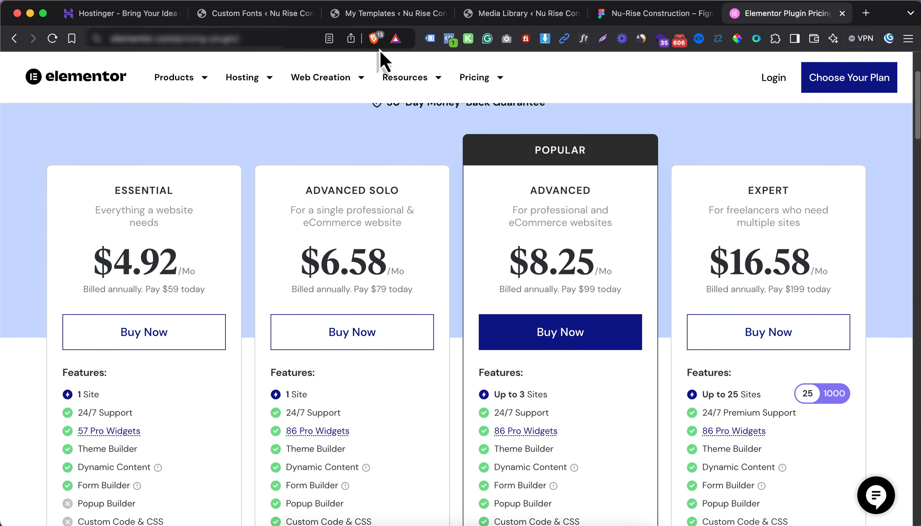
{"action": "left_click", "coordinate": [377, 14]}
{"action": "left_click", "coordinate": [477, 14]}
Create a new Footer-type template named 'Footer'
{"action": "left_click", "coordinate": [400, 16]}
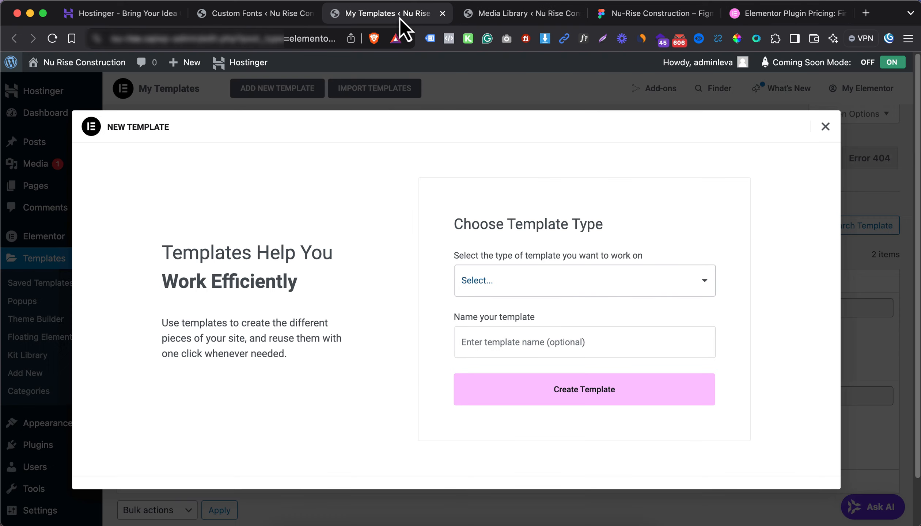
{"action": "left_click", "coordinate": [530, 268]}
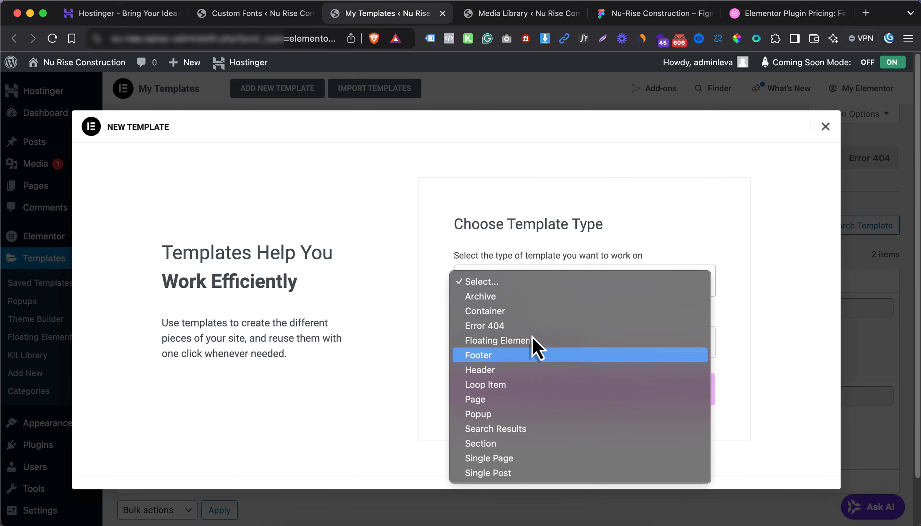
{"action": "left_click", "coordinate": [532, 347]}
{"action": "left_click", "coordinate": [520, 340]}
{"action": "type", "text": "Fo"}
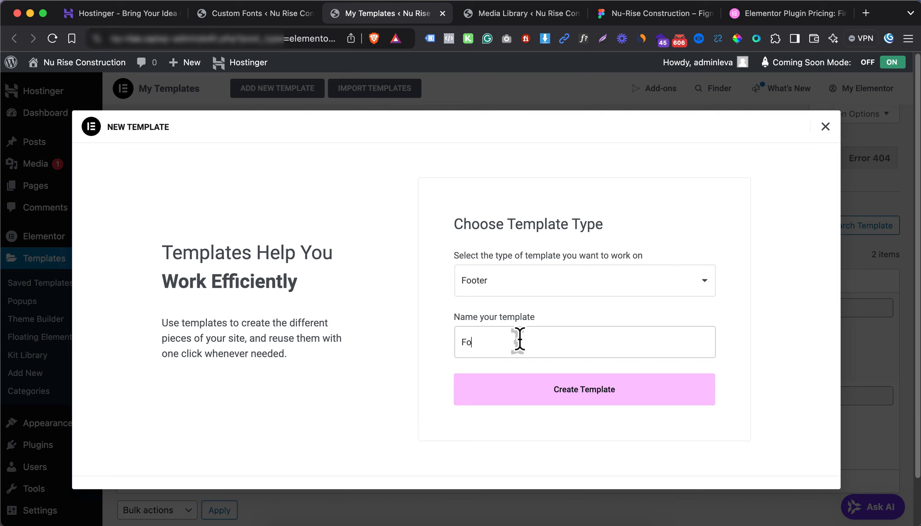
{"action": "type", "text": "oter"}
{"action": "left_click", "coordinate": [591, 395]}
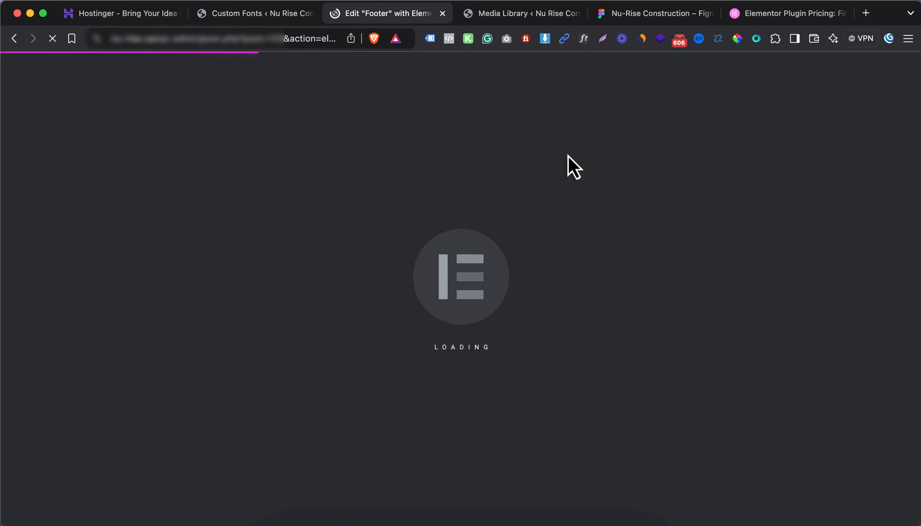
Close the pricing tab and the block library, then add a Flexbox section in the drop zone
{"action": "left_click", "coordinate": [669, 14]}
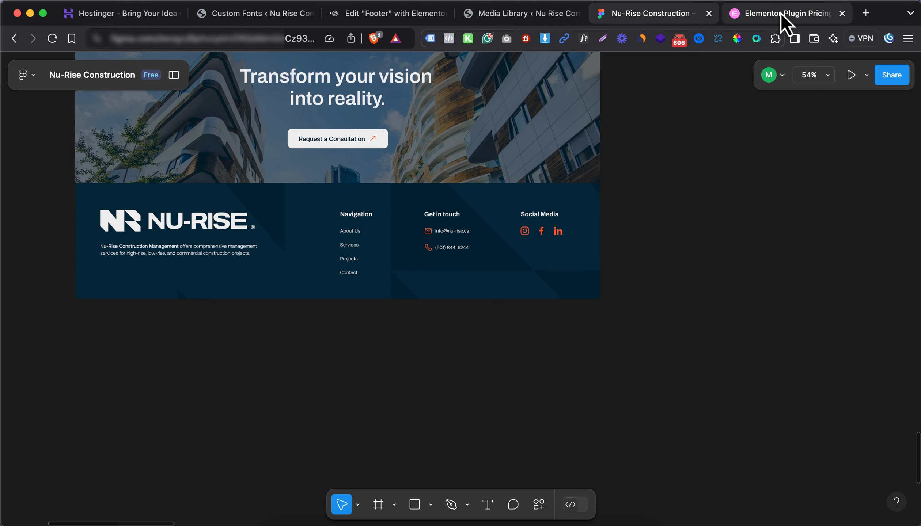
{"action": "middle_click", "coordinate": [781, 13]}
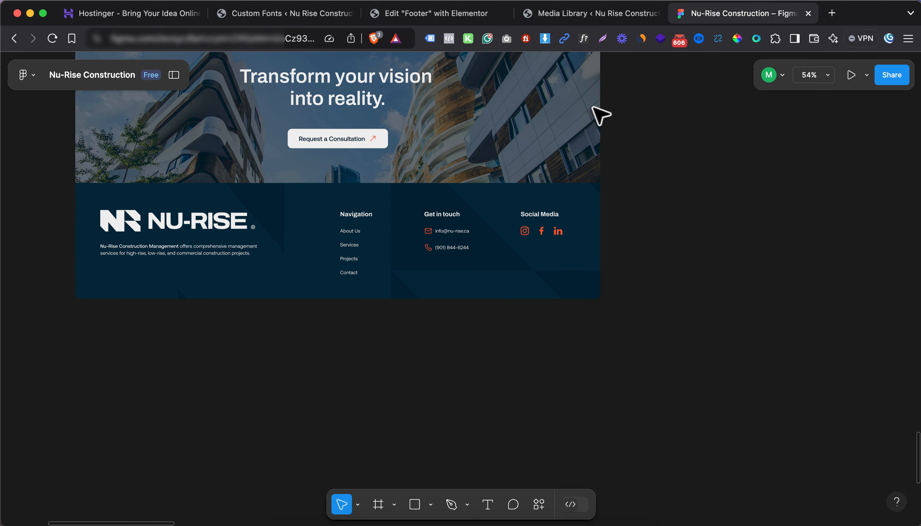
{"action": "left_click", "coordinate": [426, 19]}
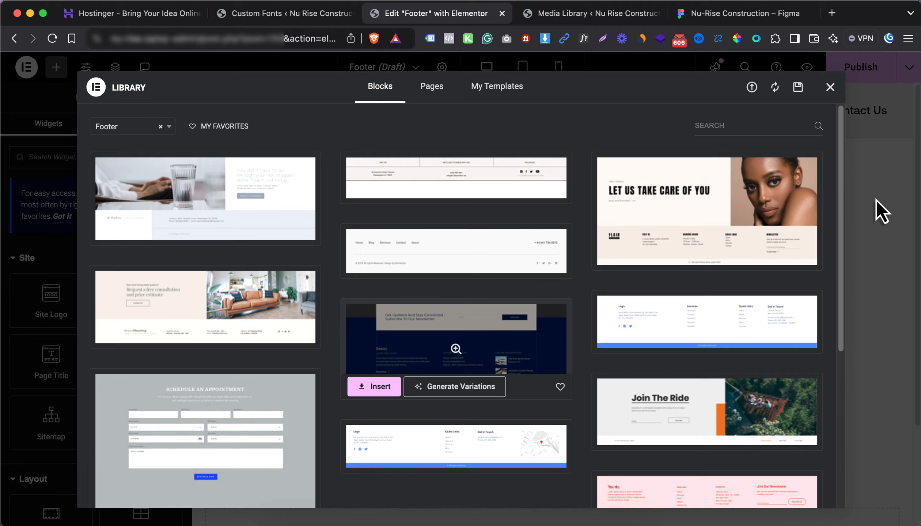
{"action": "key", "text": "Escape"}
{"action": "scroll", "coordinate": [429, 247], "scroll_direction": "down", "scroll_amount": 4}
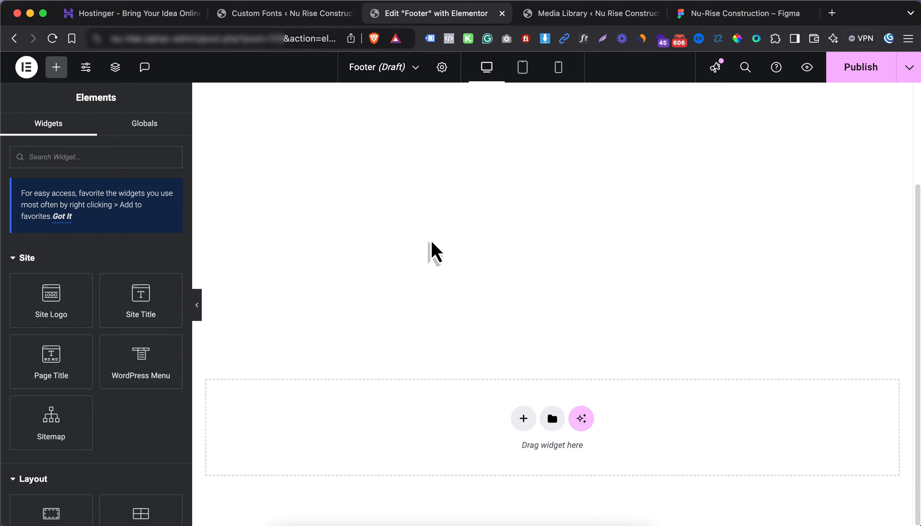
{"action": "left_click", "coordinate": [521, 419]}
{"action": "left_click", "coordinate": [506, 459]}
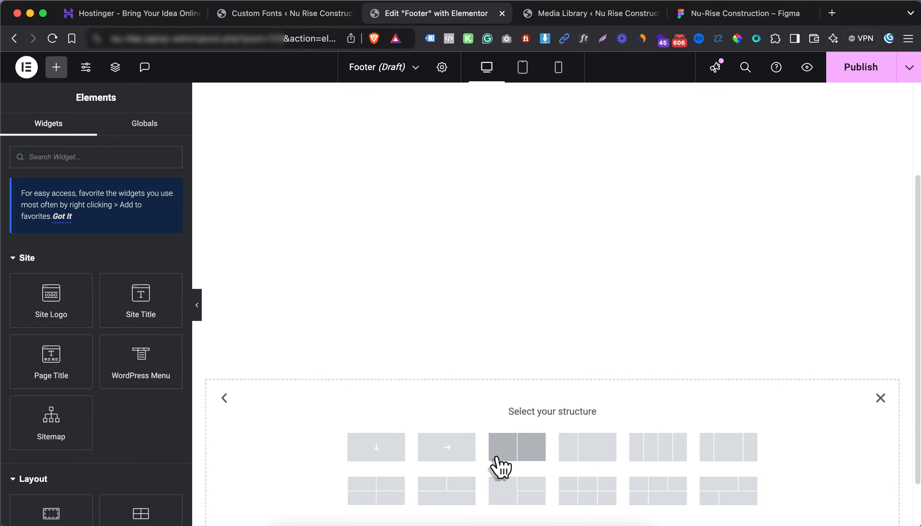
{"action": "scroll", "coordinate": [380, 438], "scroll_direction": "down", "scroll_amount": 2}
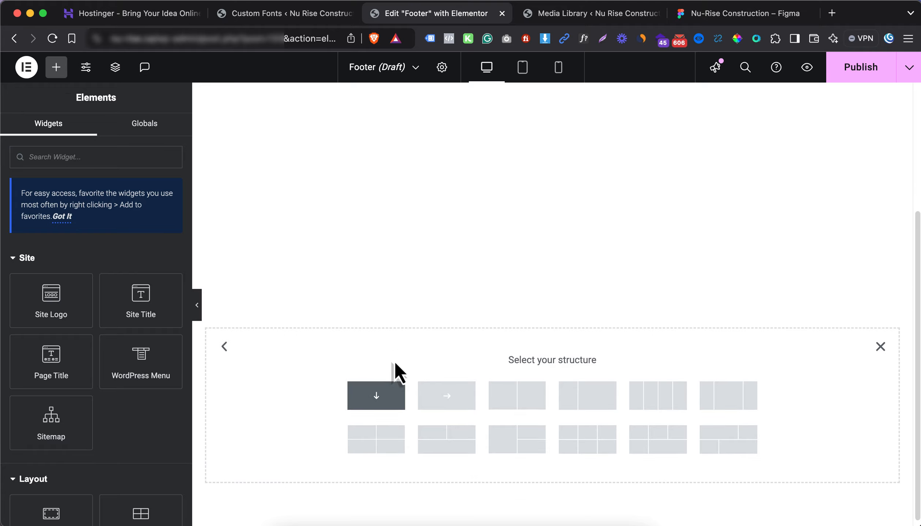
Add a single-container structure with a nested inner container set to 30% width
{"action": "left_click", "coordinate": [393, 382]}
{"action": "left_click", "coordinate": [485, 297]}
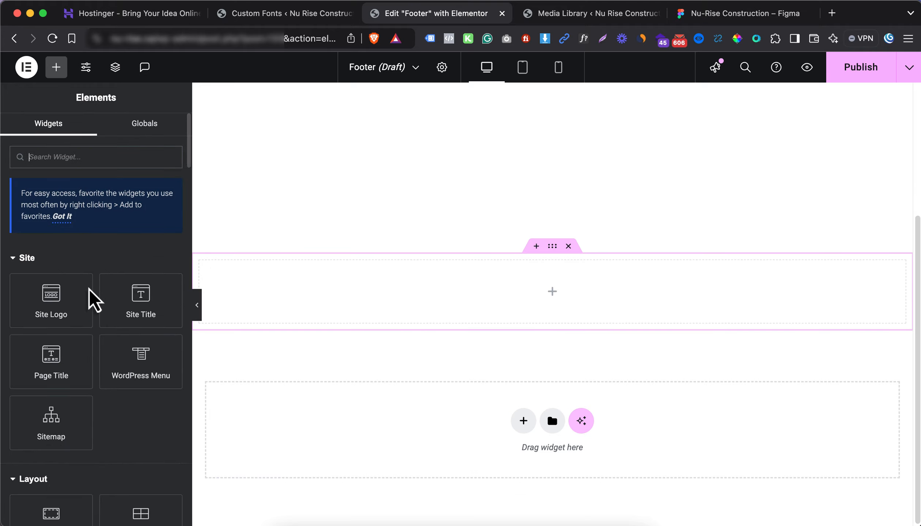
{"action": "scroll", "coordinate": [62, 380], "scroll_direction": "down", "scroll_amount": 5}
{"action": "left_click_drag", "start_coordinate": [45, 424], "coordinate": [78, 409]}
{"action": "left_click", "coordinate": [69, 340]}
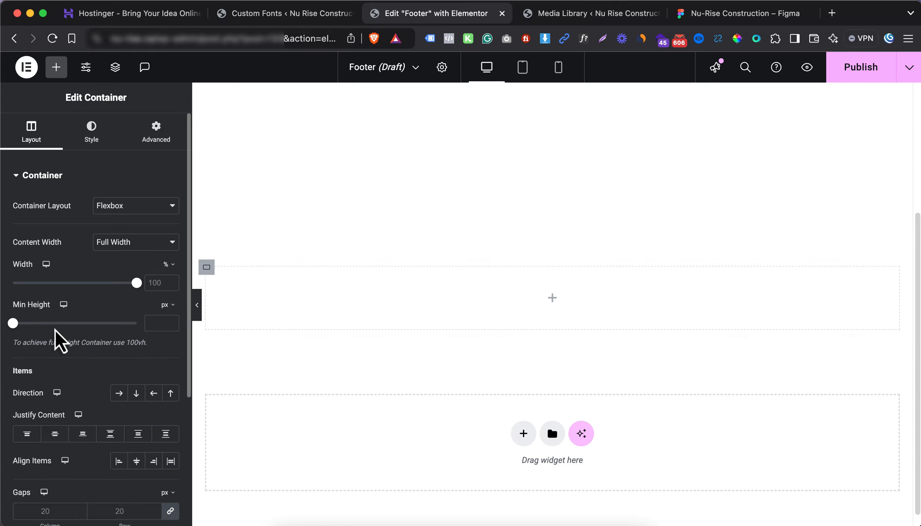
{"action": "left_click_drag", "start_coordinate": [56, 332], "coordinate": [263, 307]}
{"action": "left_click", "coordinate": [553, 299]}
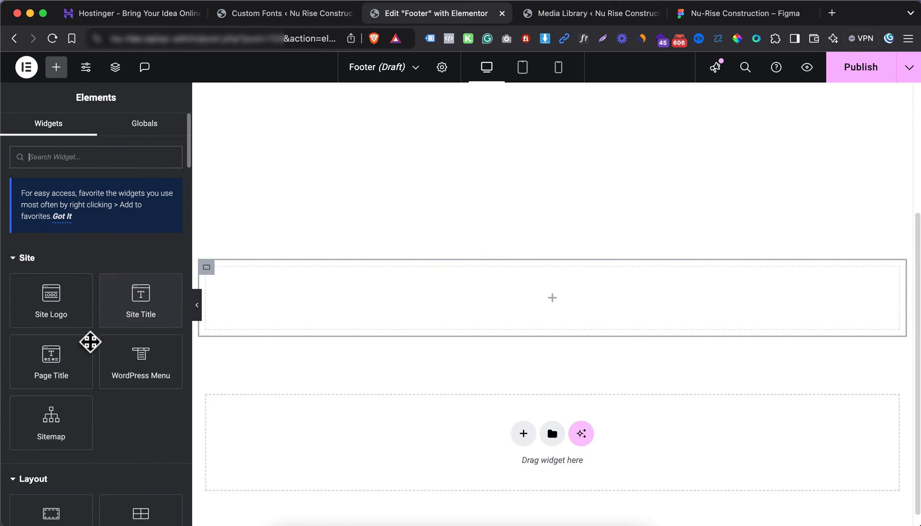
{"action": "left_click", "coordinate": [40, 258]}
{"action": "left_click_drag", "start_coordinate": [48, 322], "coordinate": [261, 302]}
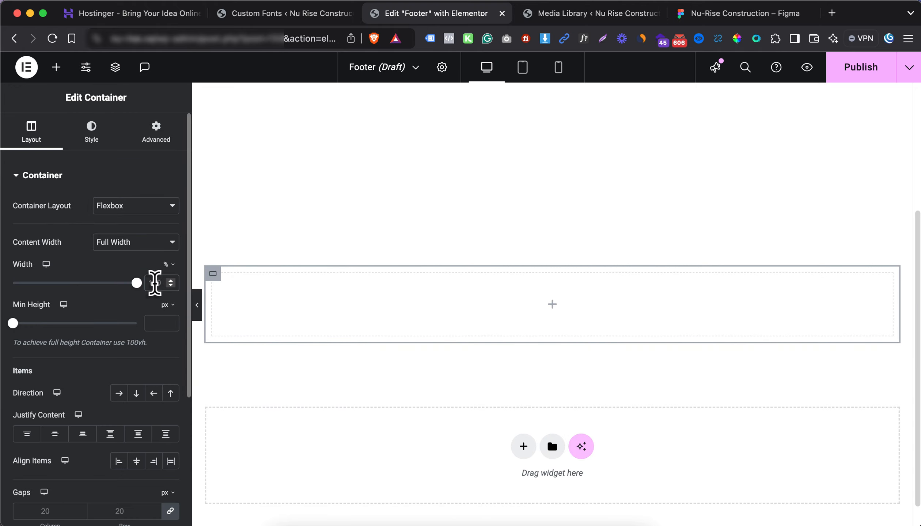
{"action": "type", "text": "25"}
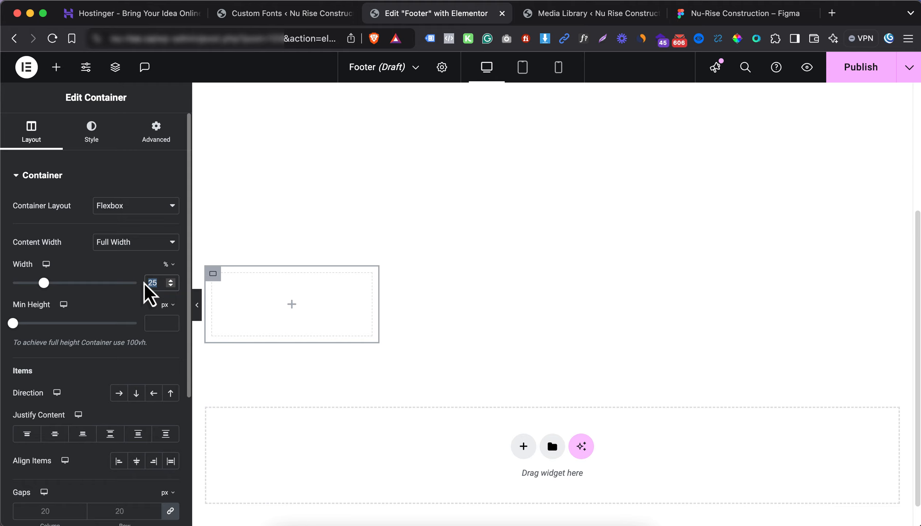
{"action": "type", "text": "30"}
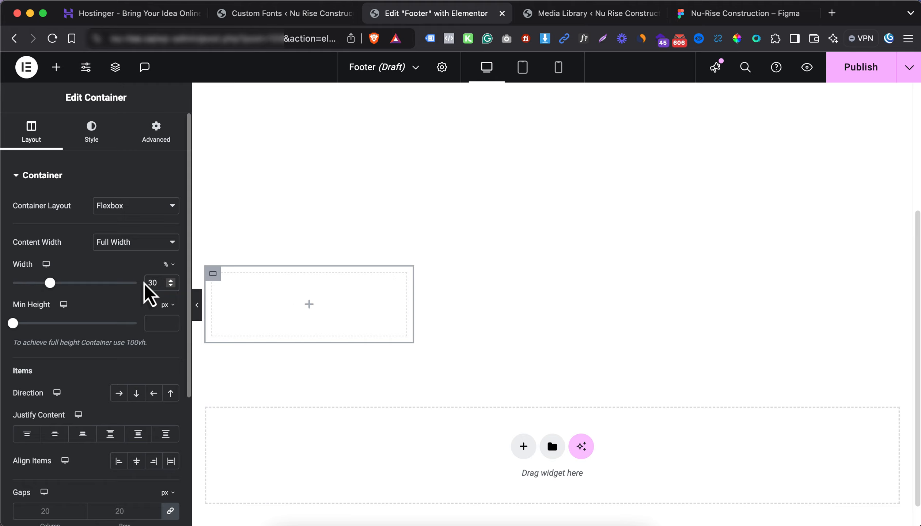
Duplicate the inner container, set the copy to 23%, and duplicate that copy twice more
{"action": "right_click", "coordinate": [214, 277]}
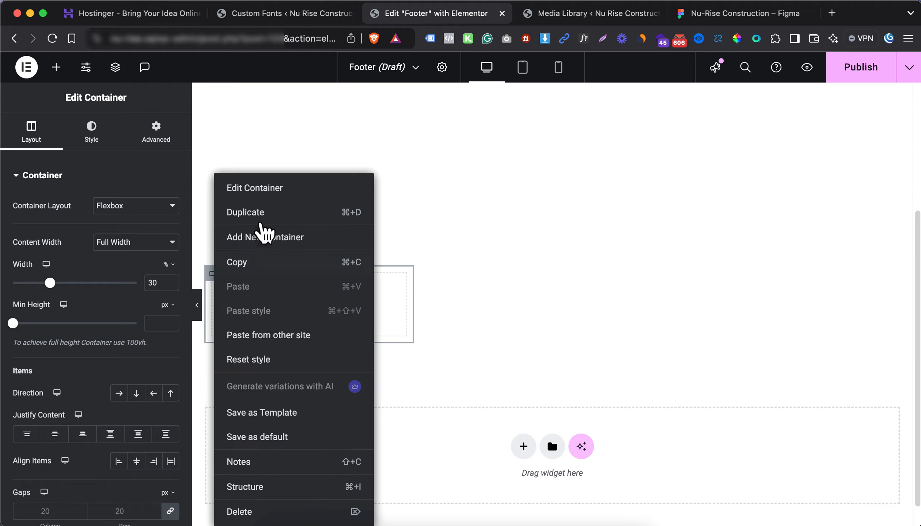
{"action": "left_click", "coordinate": [256, 243]}
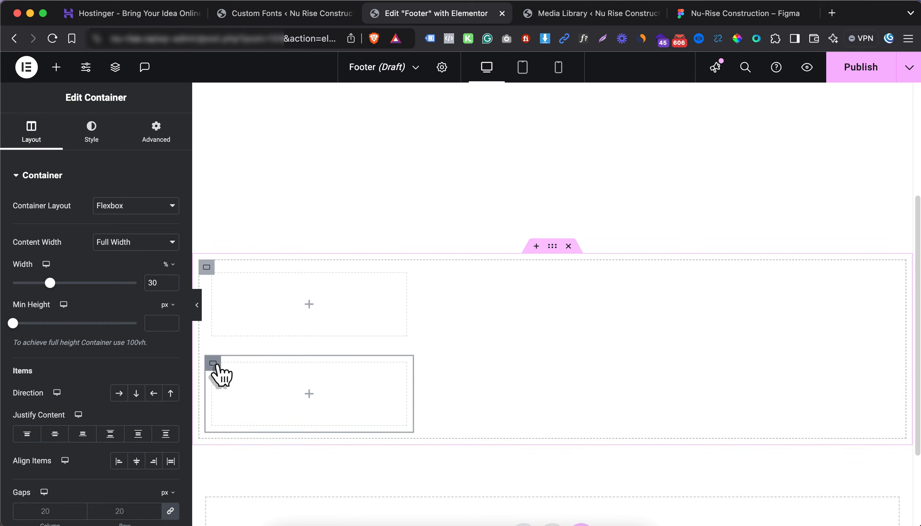
{"action": "left_click_drag", "start_coordinate": [159, 283], "coordinate": [137, 292]}
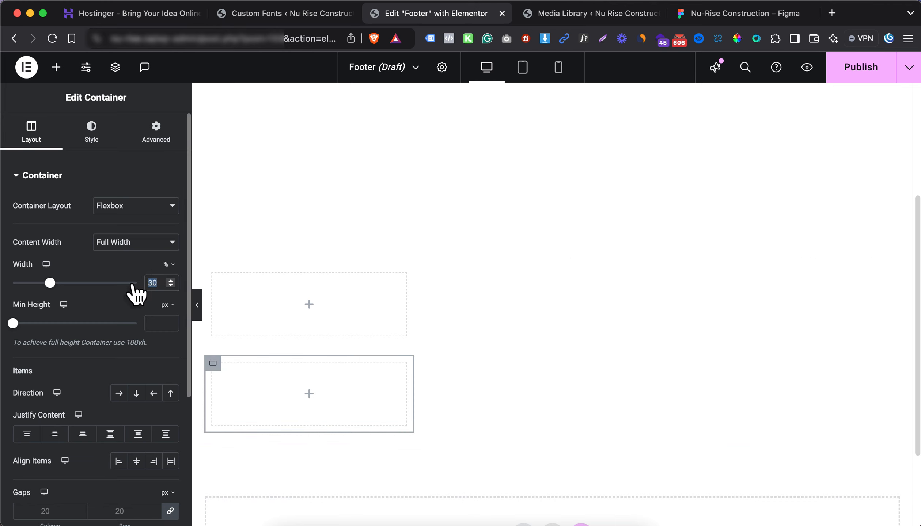
{"action": "type", "text": "23"}
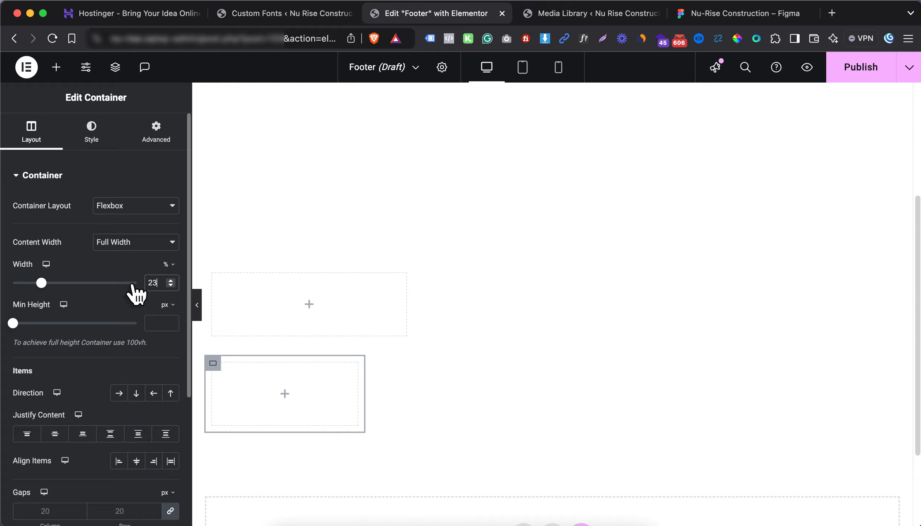
{"action": "right_click", "coordinate": [213, 364]}
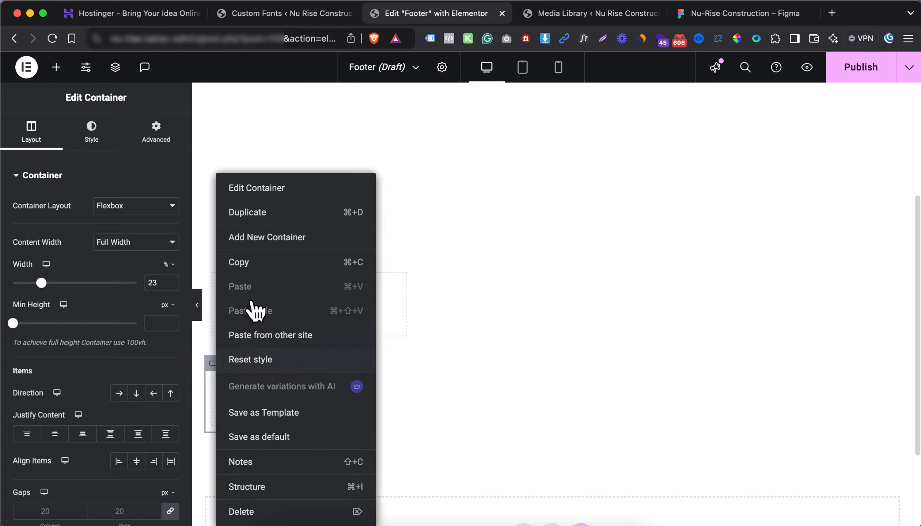
{"action": "left_click", "coordinate": [278, 219]}
{"action": "right_click", "coordinate": [215, 367]}
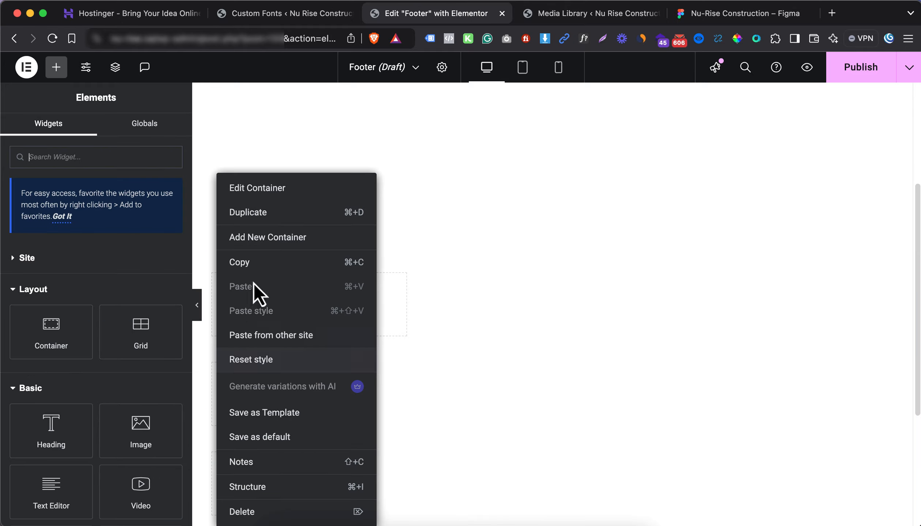
{"action": "left_click", "coordinate": [266, 215]}
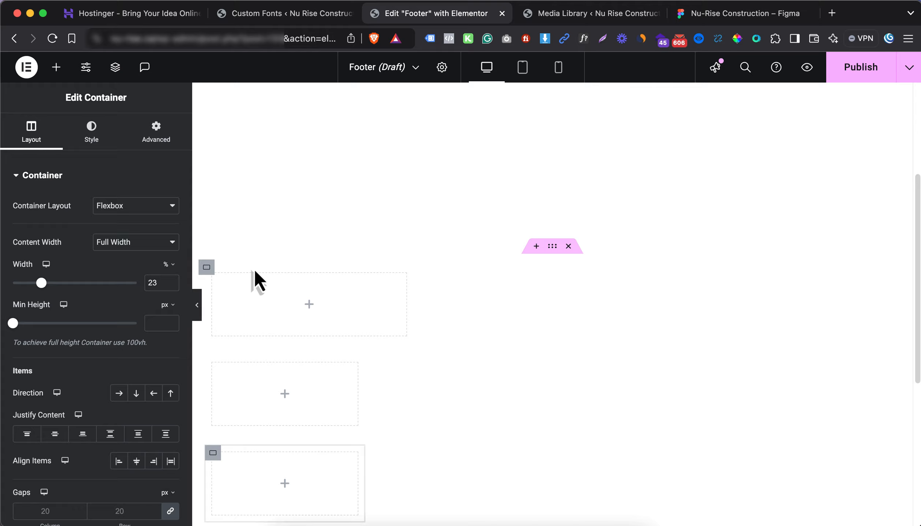
{"action": "left_click", "coordinate": [206, 268]}
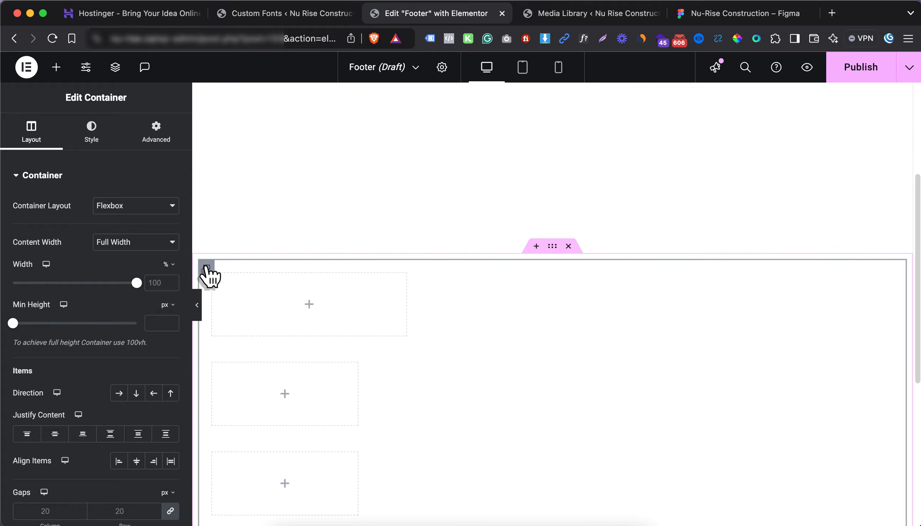
Set the outer container's Direction to Row, checking the Figma design and uploaded logo
{"action": "left_click", "coordinate": [119, 393]}
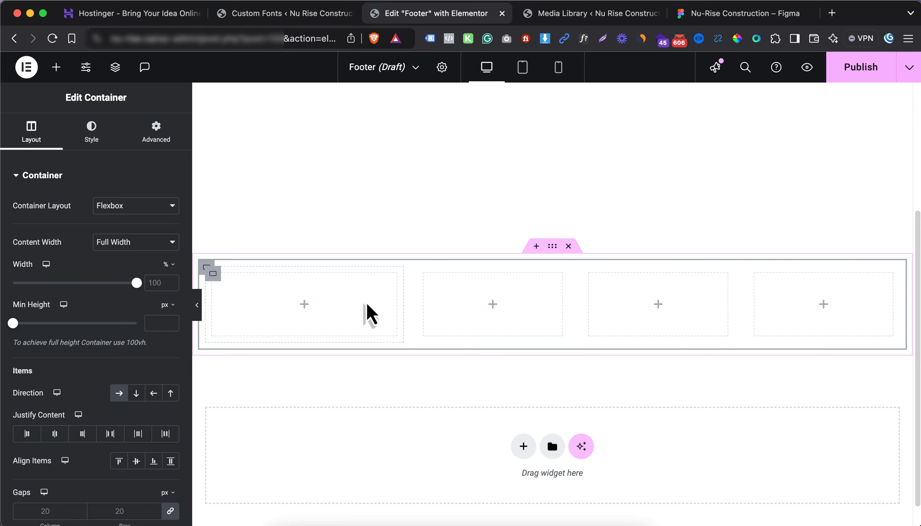
{"action": "left_click", "coordinate": [703, 14]}
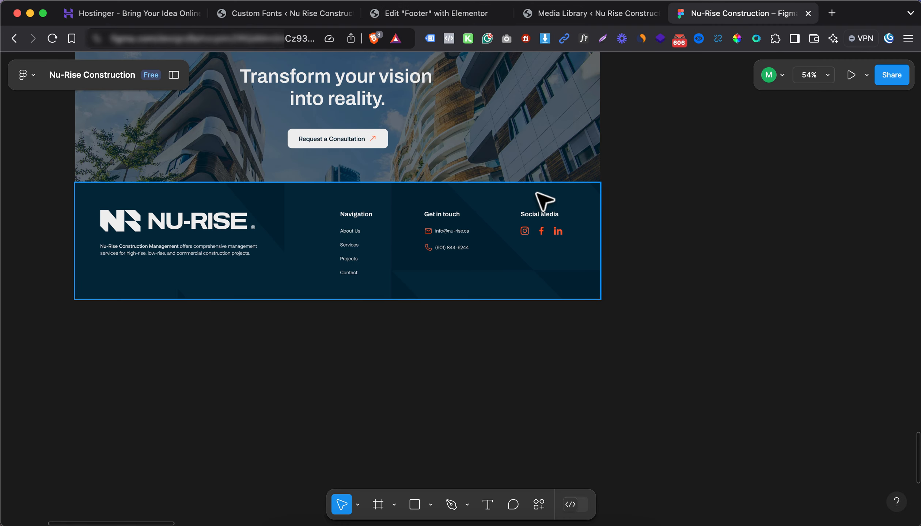
{"action": "left_click", "coordinate": [570, 16]}
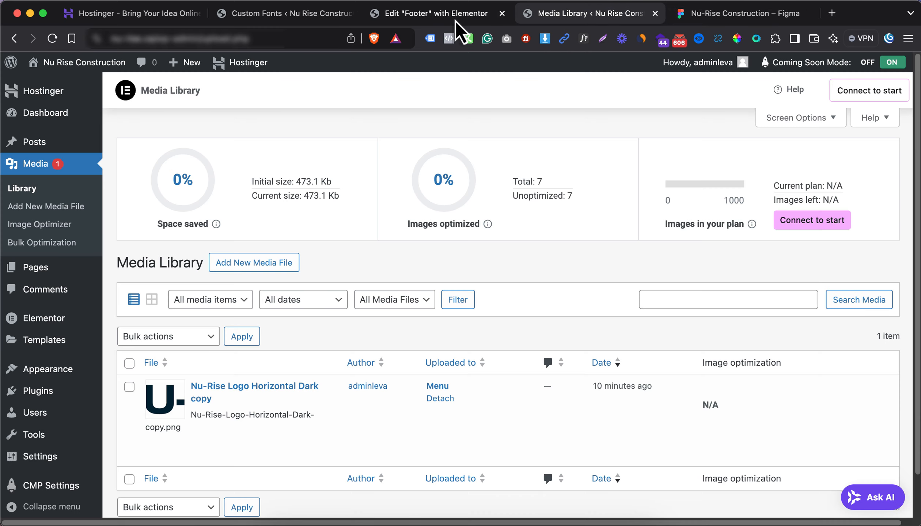
{"action": "left_click", "coordinate": [398, 18]}
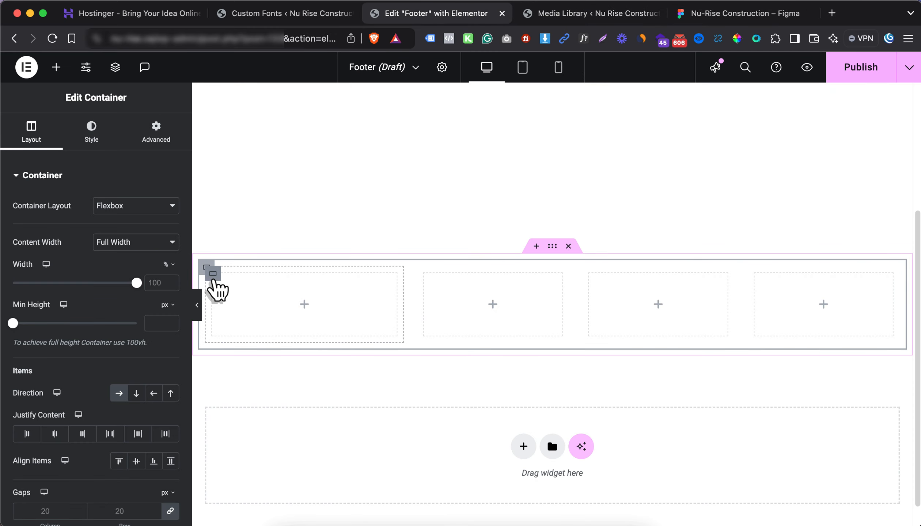
Widen the first inner container to 40% and reselect the outer footer section
{"action": "left_click", "coordinate": [214, 279]}
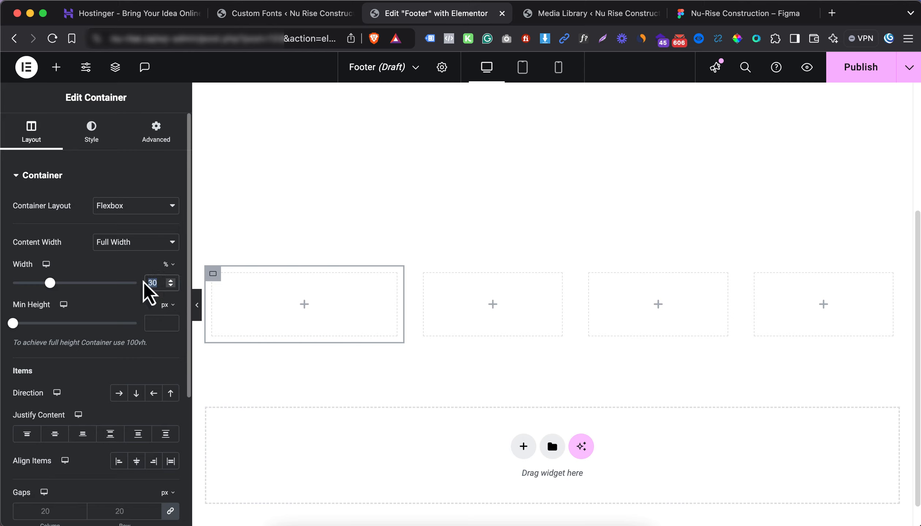
{"action": "type", "text": "40"}
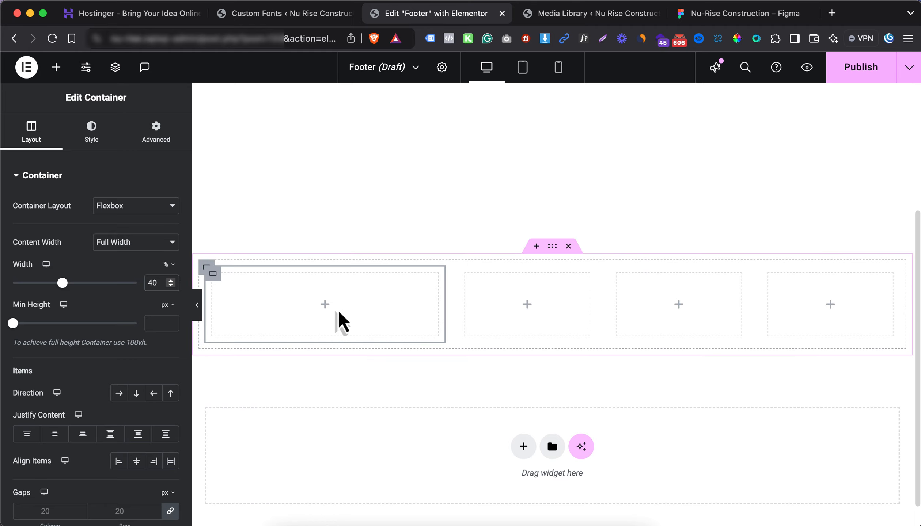
{"action": "left_click", "coordinate": [327, 306]}
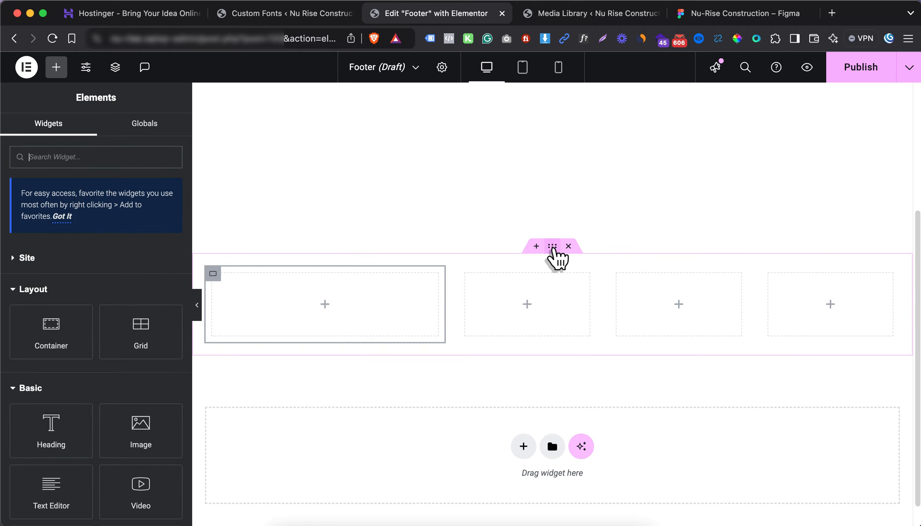
{"action": "left_click", "coordinate": [552, 245]}
Give the footer container a classic background using the navy global Background Color
{"action": "left_click", "coordinate": [95, 134]}
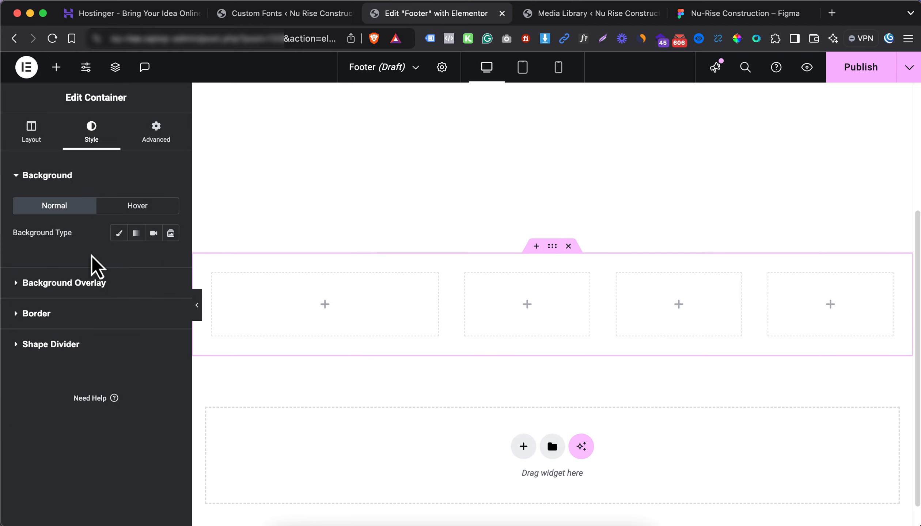
{"action": "left_click", "coordinate": [119, 232]}
{"action": "scroll", "coordinate": [112, 391], "scroll_direction": "down", "scroll_amount": 2}
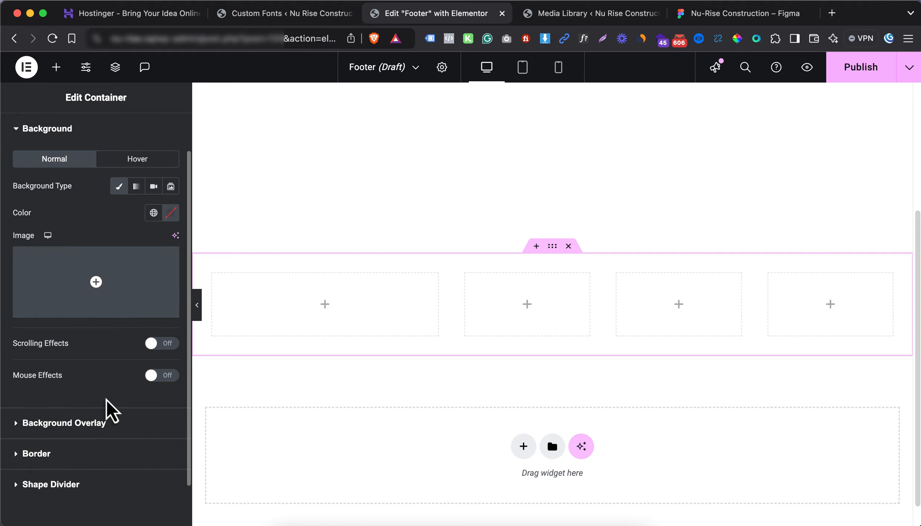
{"action": "left_click", "coordinate": [110, 424]}
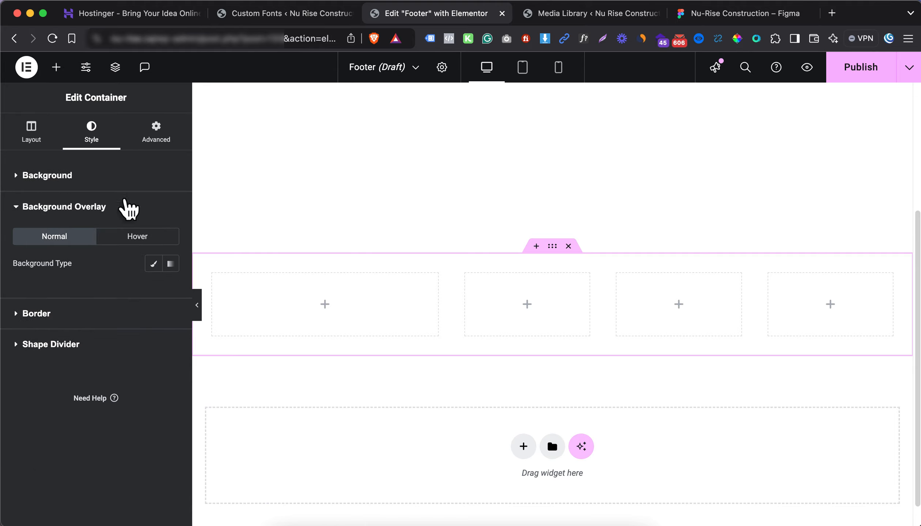
{"action": "left_click", "coordinate": [128, 207]}
{"action": "left_click", "coordinate": [153, 260]}
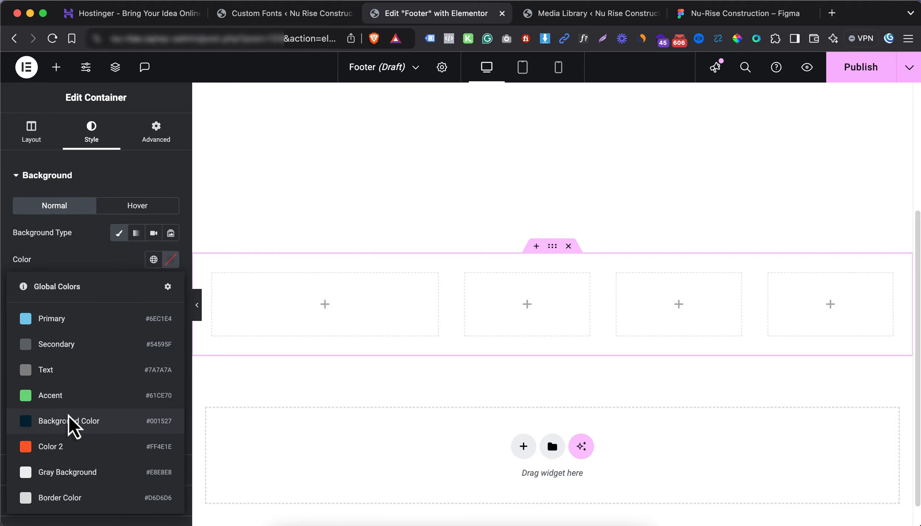
{"action": "left_click", "coordinate": [69, 424]}
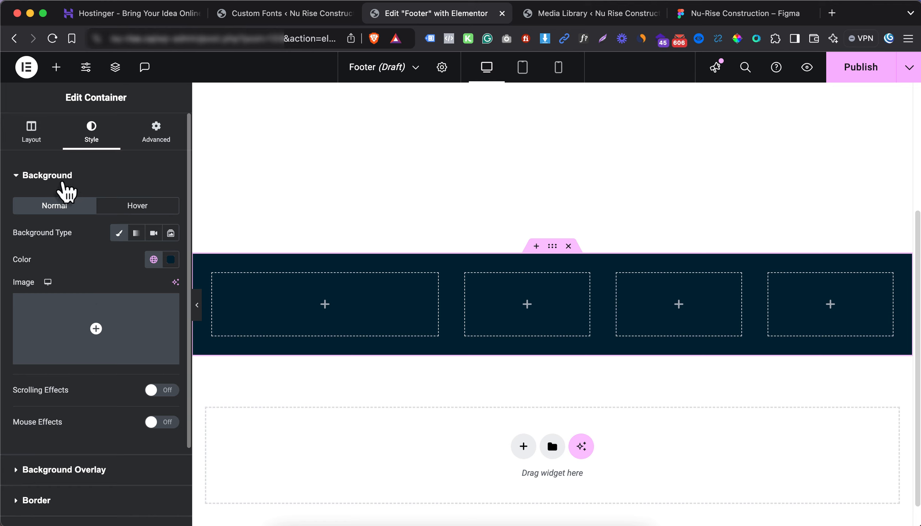
{"action": "left_click", "coordinate": [64, 180]}
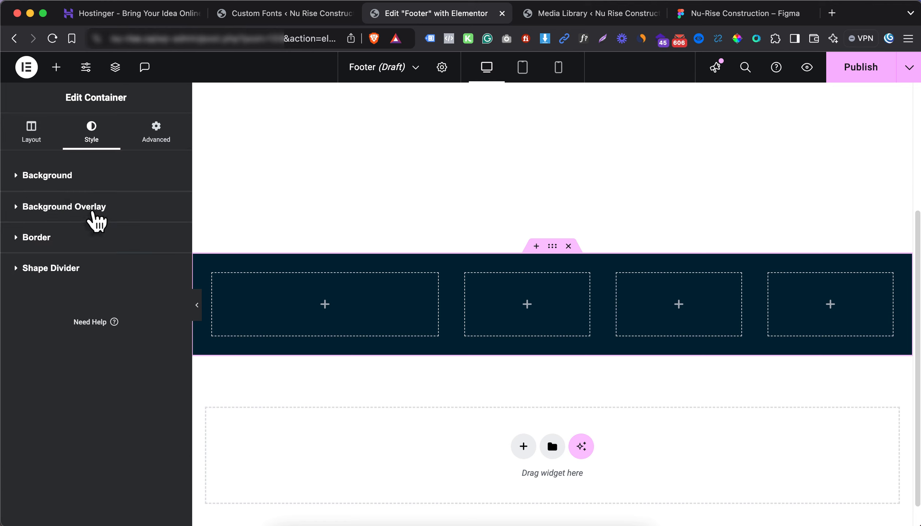
{"action": "left_click", "coordinate": [93, 213]}
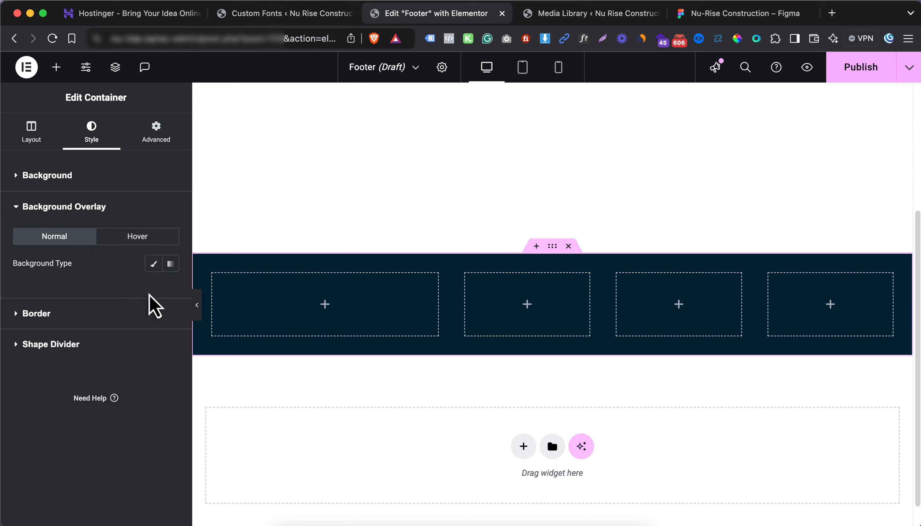
Compare against the Figma footer design and the Media Library logo, then return to the editor
{"action": "left_click", "coordinate": [740, 14]}
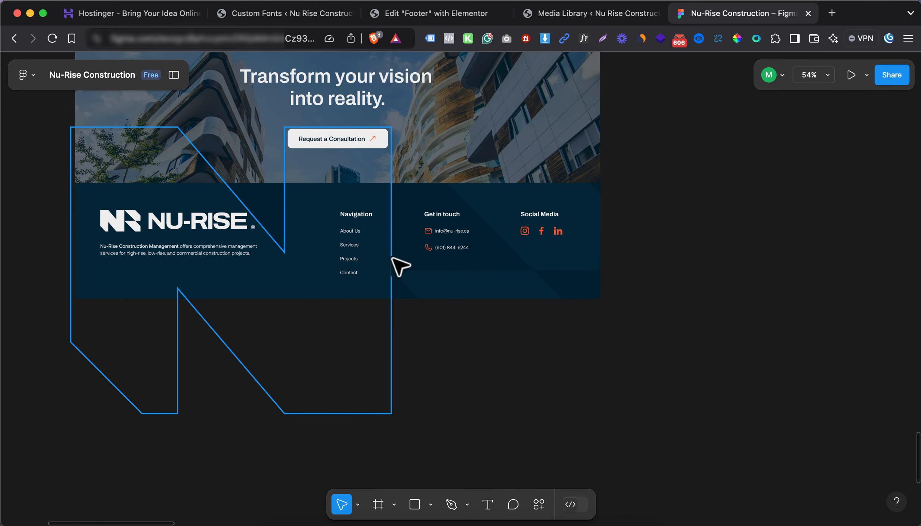
{"action": "left_click", "coordinate": [590, 14]}
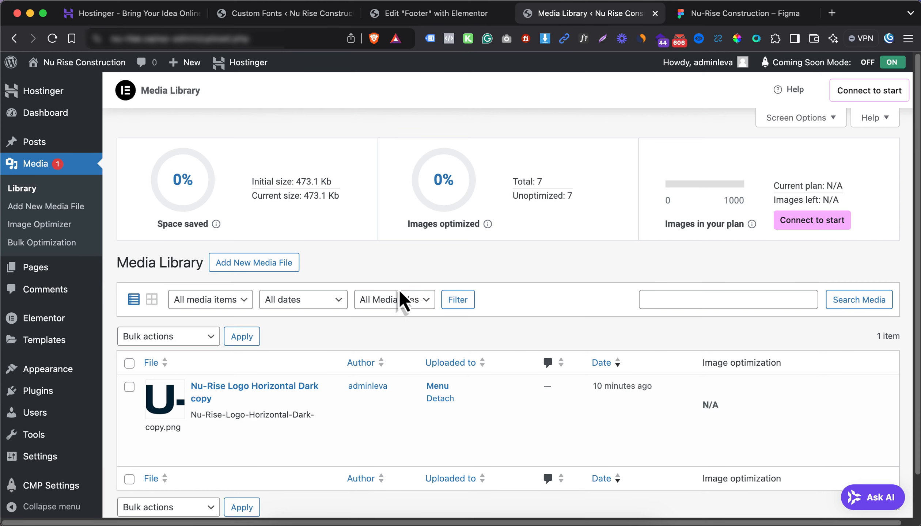
{"action": "left_click", "coordinate": [461, 20]}
Add an Image widget to the first footer column with Image Resolution set to Full
{"action": "left_click", "coordinate": [324, 303]}
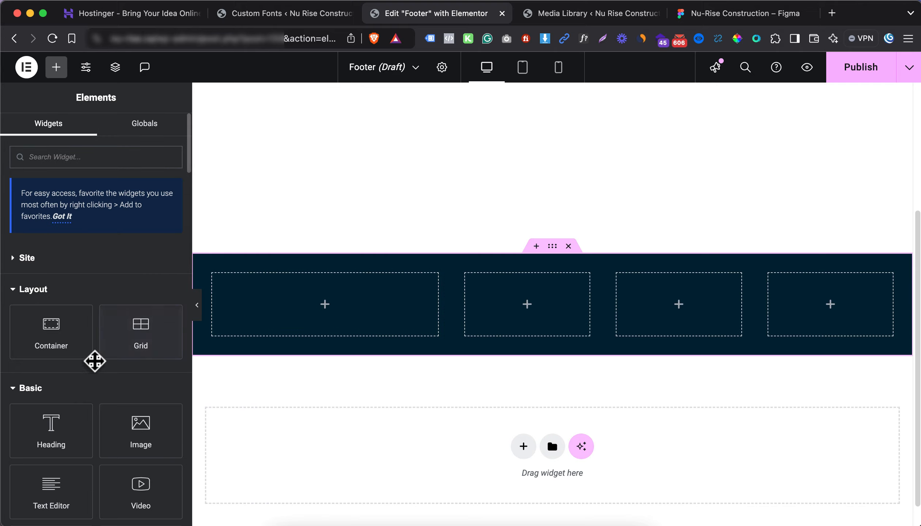
{"action": "left_click_drag", "start_coordinate": [111, 417], "coordinate": [235, 318]}
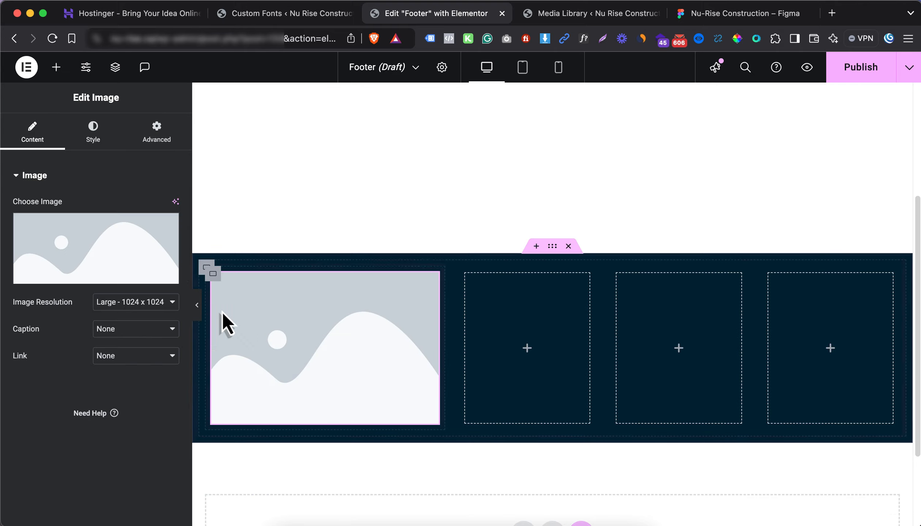
{"action": "left_click", "coordinate": [114, 305]}
{"action": "left_click", "coordinate": [122, 346]}
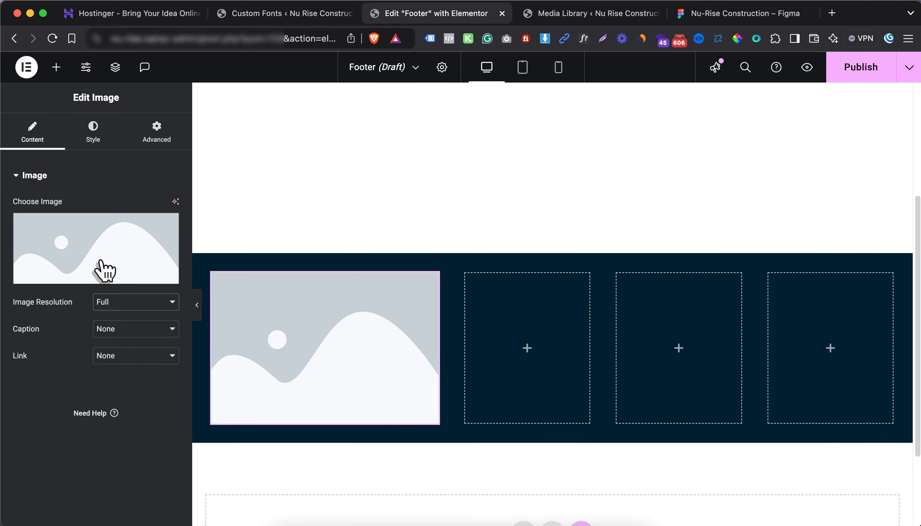
Upload the light horizontal NU-RISE logo, use its name as alt text, and insert it
{"action": "left_click", "coordinate": [101, 264]}
{"action": "left_click", "coordinate": [182, 117]}
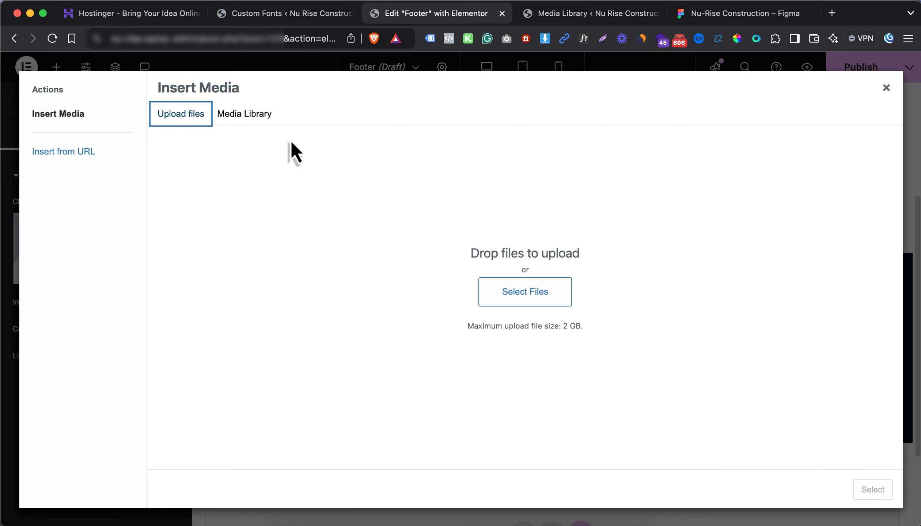
{"action": "left_click", "coordinate": [508, 291]}
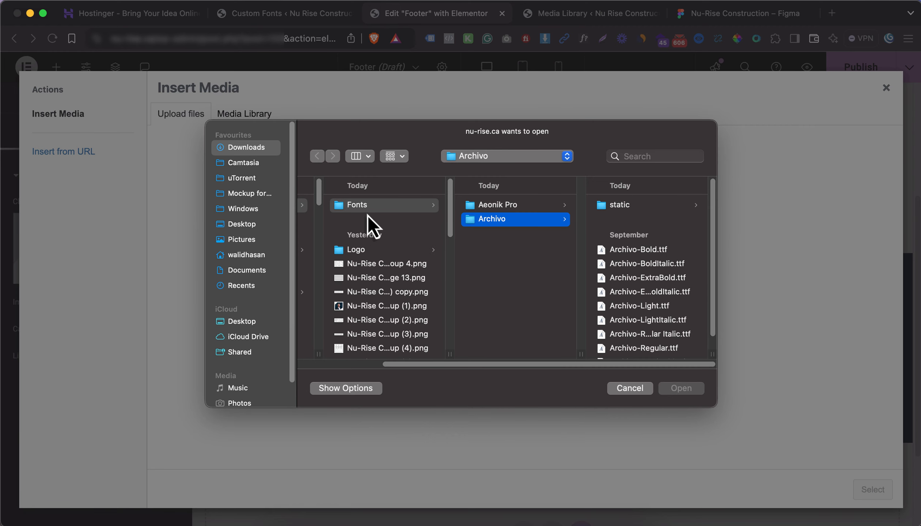
{"action": "left_click", "coordinate": [370, 249]}
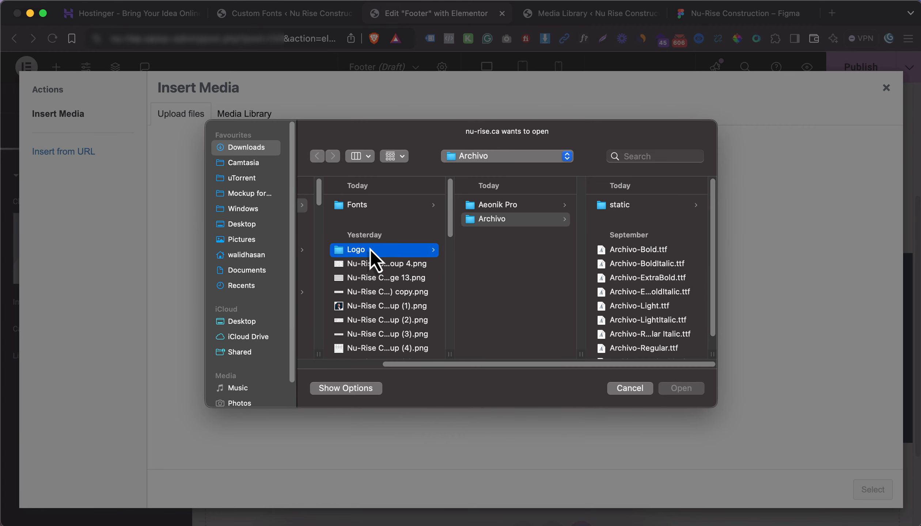
{"action": "left_click", "coordinate": [506, 249]}
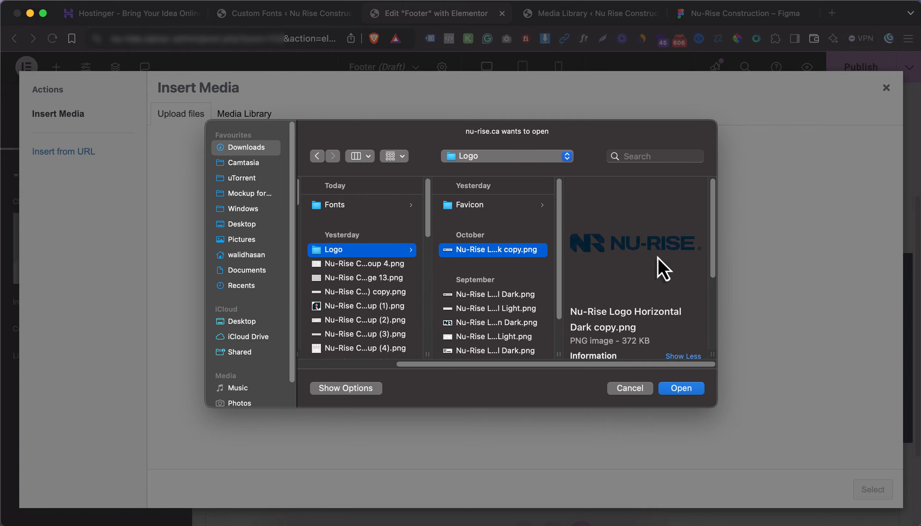
{"action": "key", "text": "Down"}
{"action": "key", "text": "Down"}
{"action": "key", "text": "Return"}
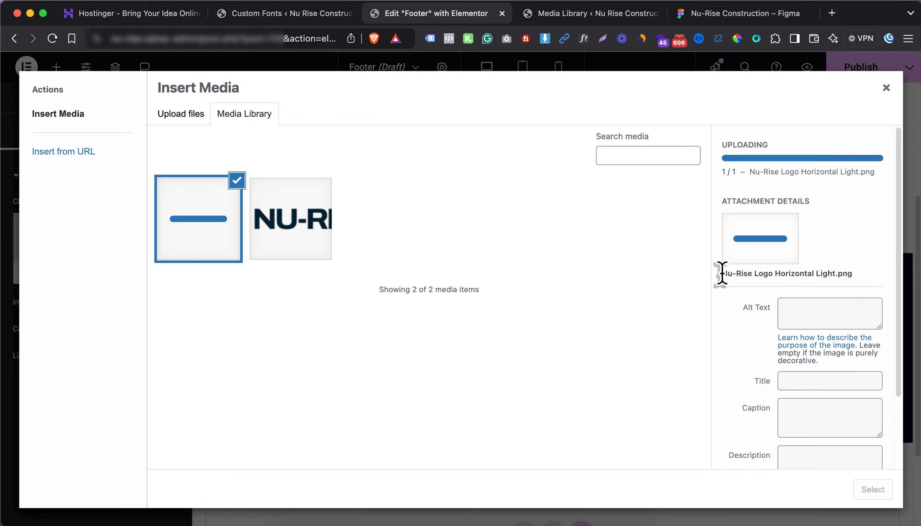
{"action": "left_click_drag", "start_coordinate": [722, 273], "coordinate": [755, 287]}
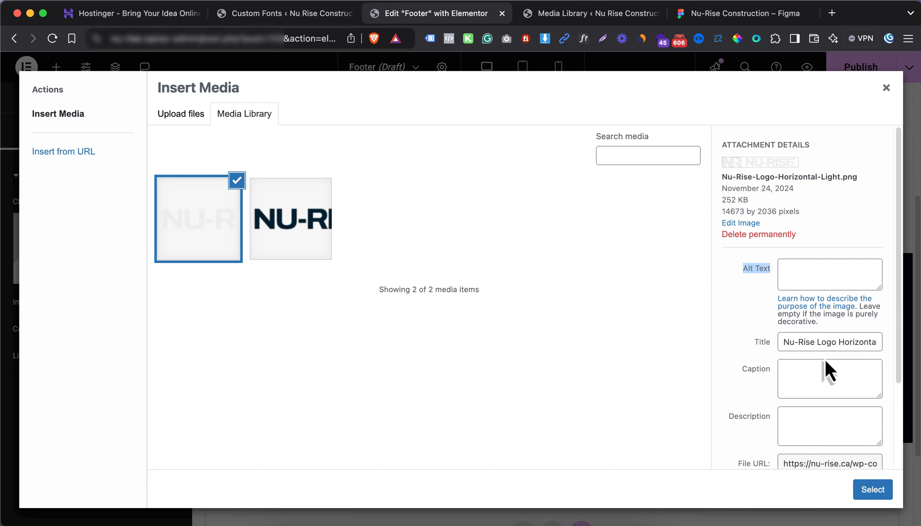
{"action": "left_click", "coordinate": [812, 271]}
{"action": "type", "text": "Nu-Rise Logo Horizontal Light"}
{"action": "left_click", "coordinate": [873, 490]}
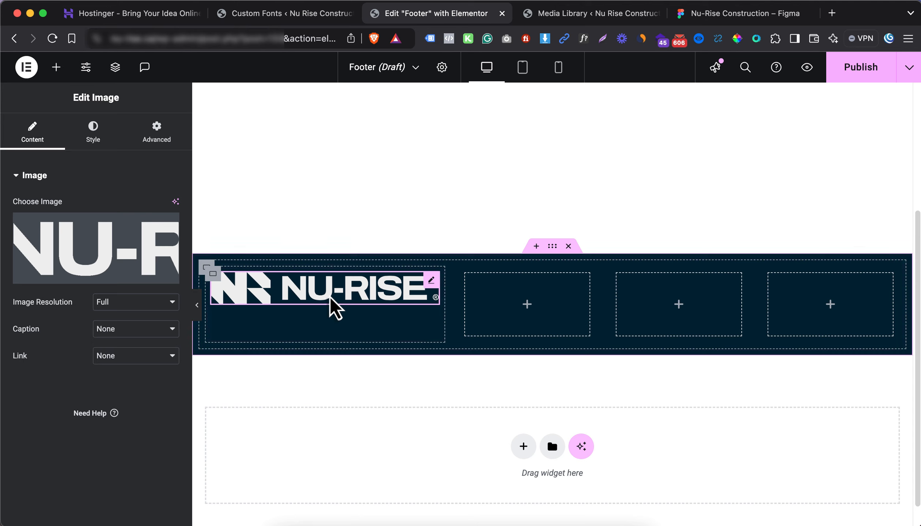
Link the footer logo to a Custom URL using the Site URL dynamic tag
{"action": "left_click", "coordinate": [122, 361]}
{"action": "left_click", "coordinate": [132, 383]}
{"action": "left_click", "coordinate": [170, 384]}
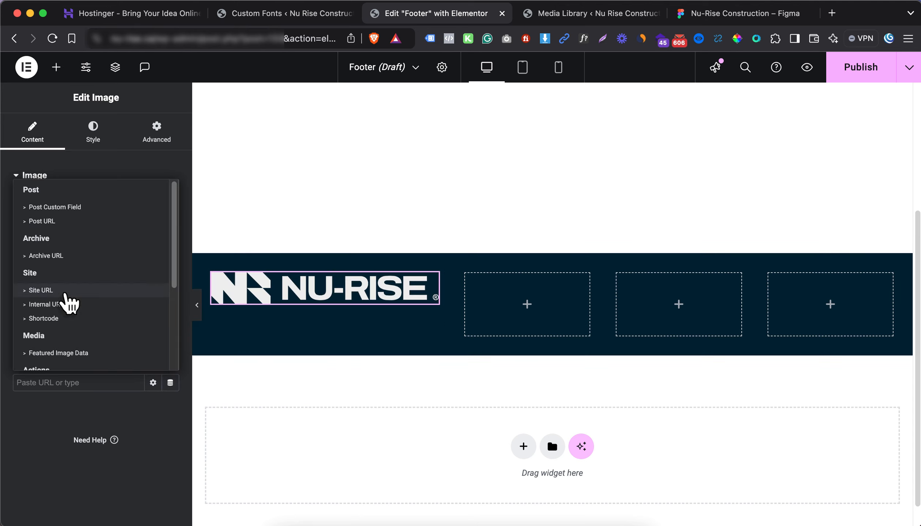
{"action": "left_click", "coordinate": [66, 295]}
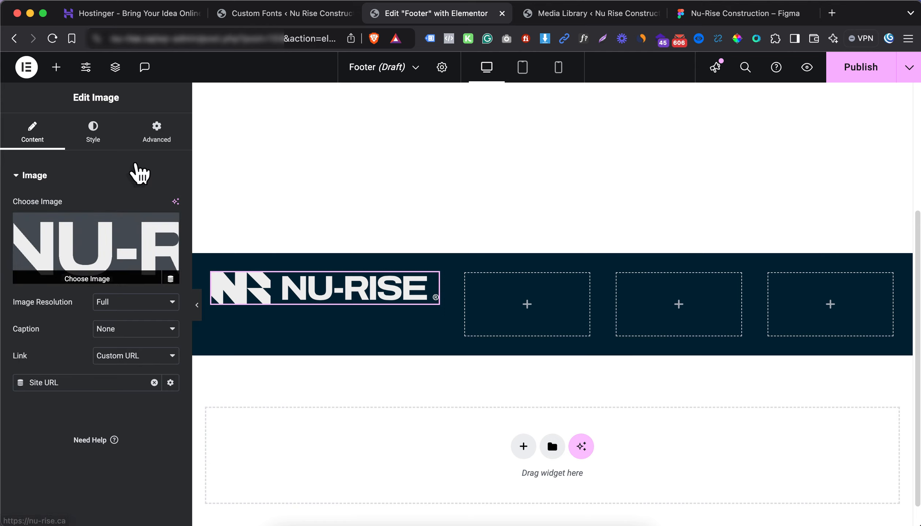
Add a Text Editor widget below the logo and select the footer frame in Figma
{"action": "left_click", "coordinate": [56, 67]}
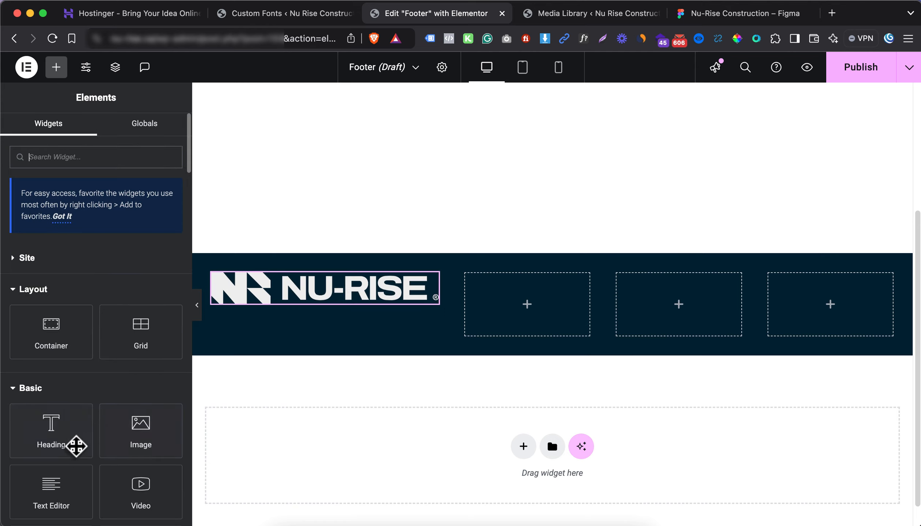
{"action": "left_click_drag", "start_coordinate": [58, 487], "coordinate": [293, 308]}
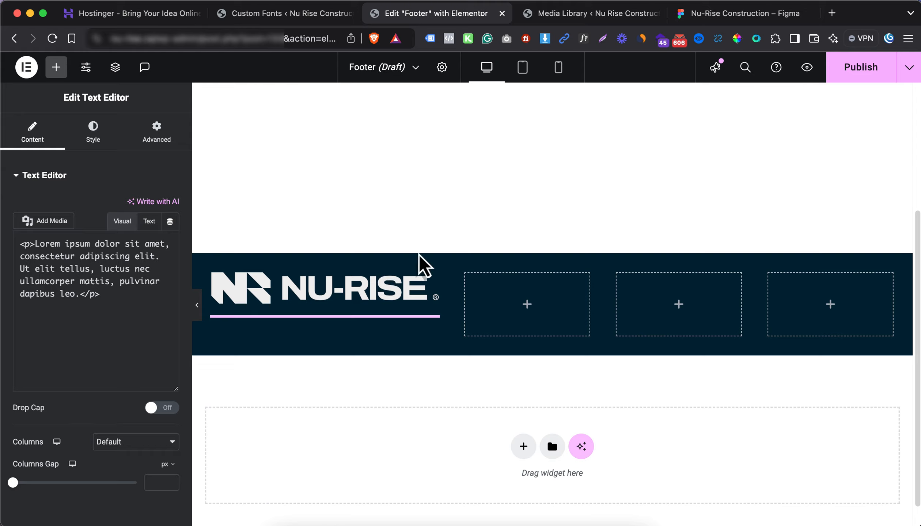
{"action": "left_click", "coordinate": [744, 14]}
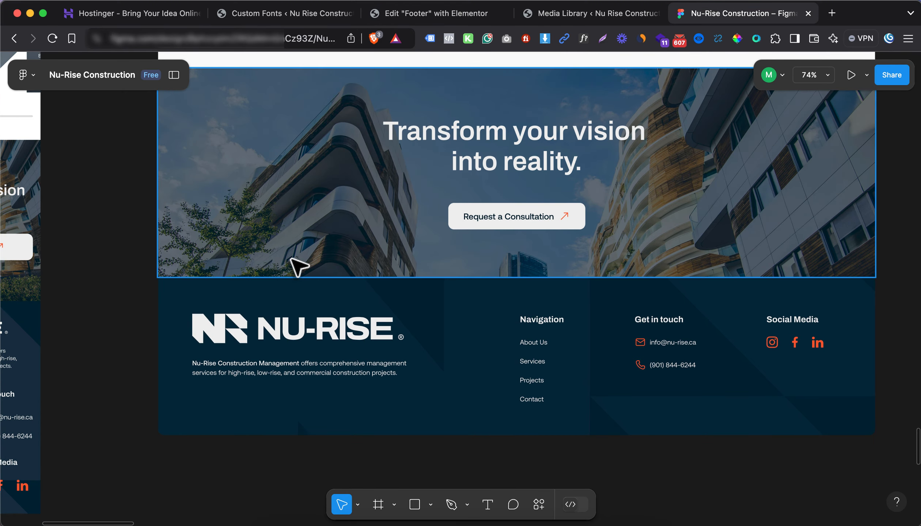
{"action": "left_click", "coordinate": [296, 372]}
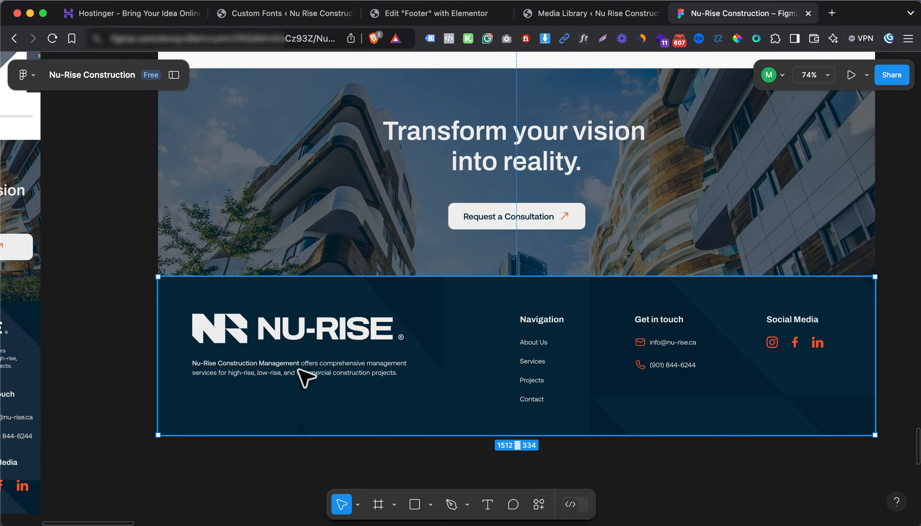
Copy the Nu-Rise description from Figma and paste it over the Lorem ipsum placeholder
{"action": "left_click", "coordinate": [304, 372]}
{"action": "right_click", "coordinate": [304, 371]}
{"action": "mouse_move", "coordinate": [354, 151]}
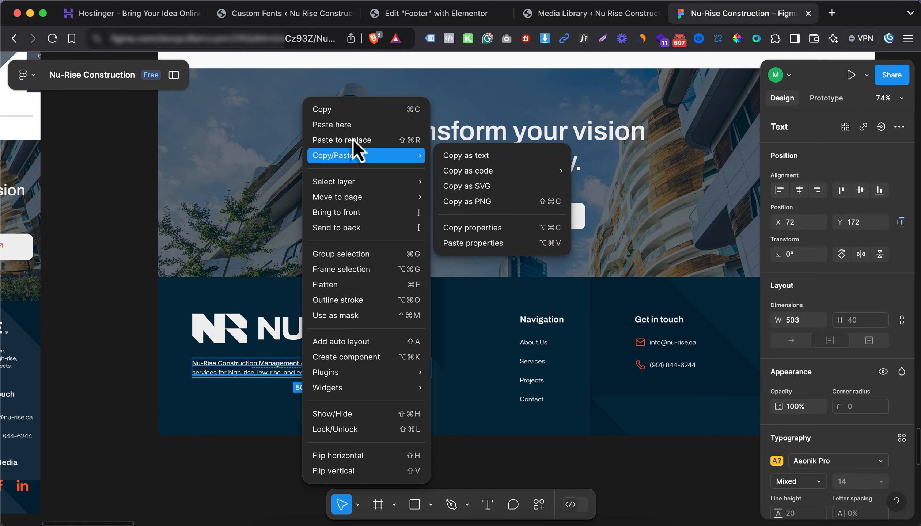
{"action": "left_click", "coordinate": [347, 111]}
{"action": "left_click", "coordinate": [395, 15]}
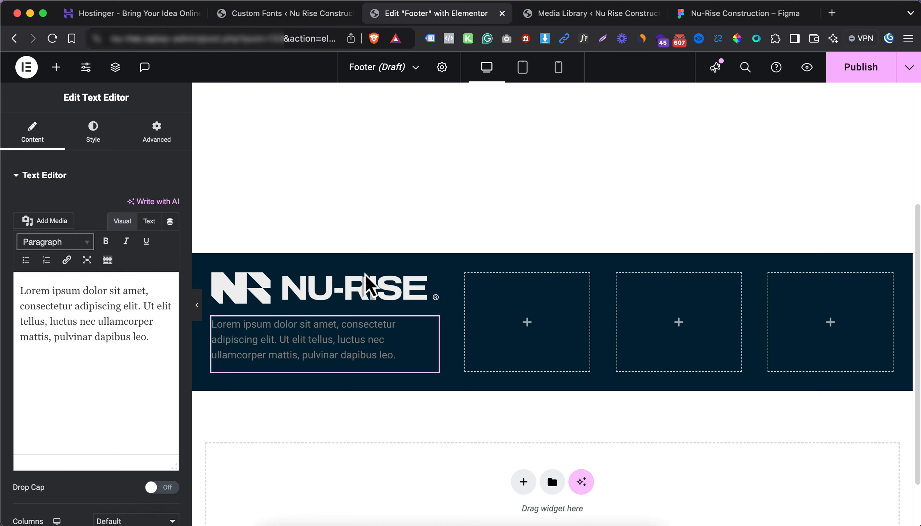
{"action": "triple_click", "coordinate": [144, 322]}
{"action": "key", "text": "super+v"}
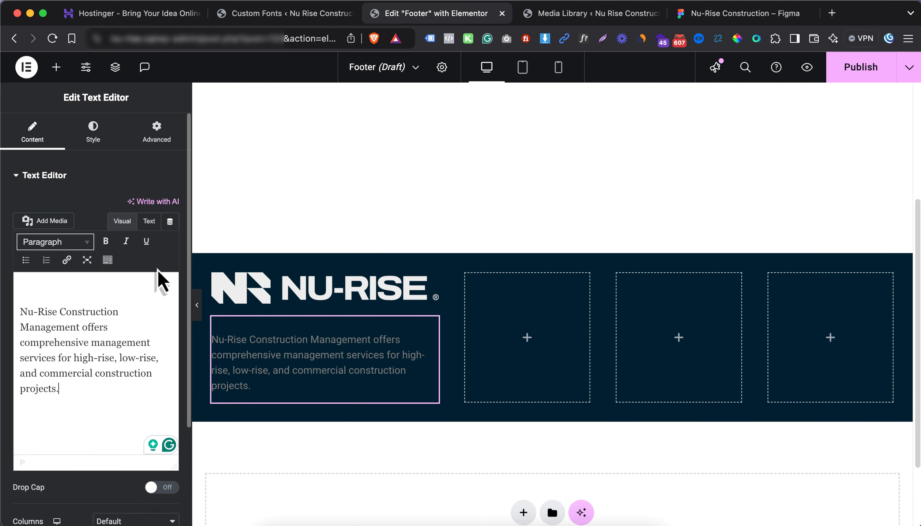
{"action": "left_click", "coordinate": [148, 222]}
{"action": "key", "text": "super+a"}
{"action": "key", "text": "super+v"}
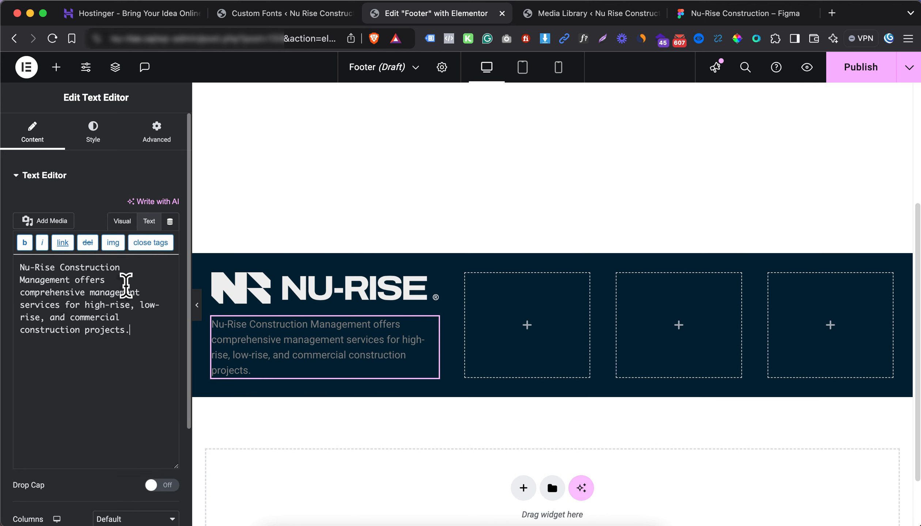
Style the description text in Aeonik Pro with white #FFFFFF colour, then view Figma
{"action": "left_click", "coordinate": [93, 133]}
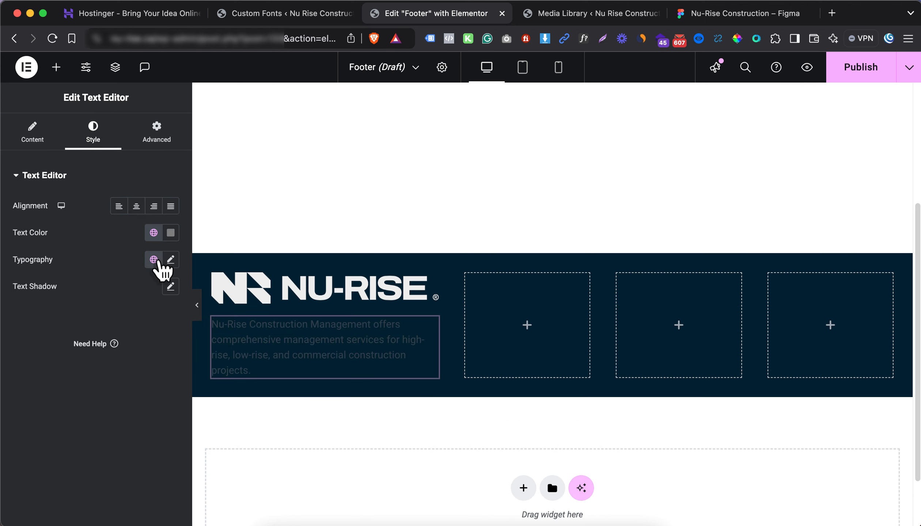
{"action": "left_click", "coordinate": [170, 260]}
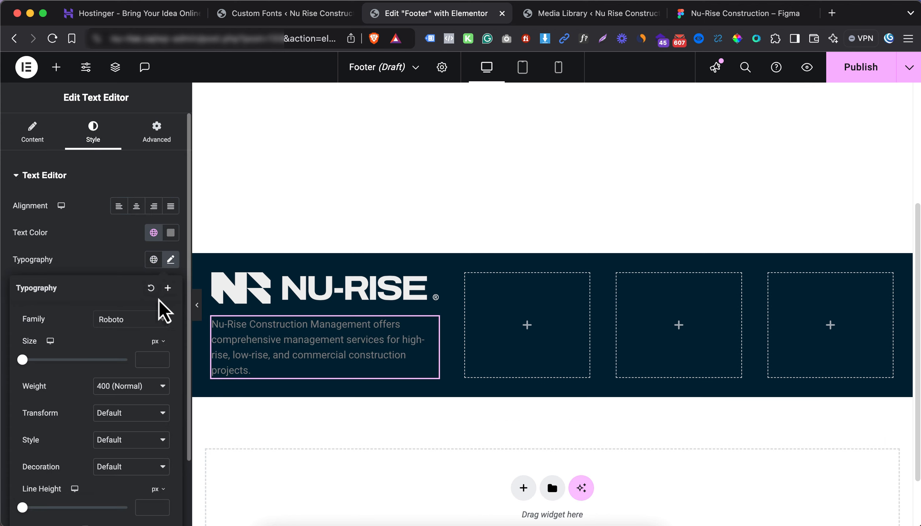
{"action": "left_click", "coordinate": [134, 322]}
{"action": "scroll", "coordinate": [136, 387], "scroll_direction": "up", "scroll_amount": 20}
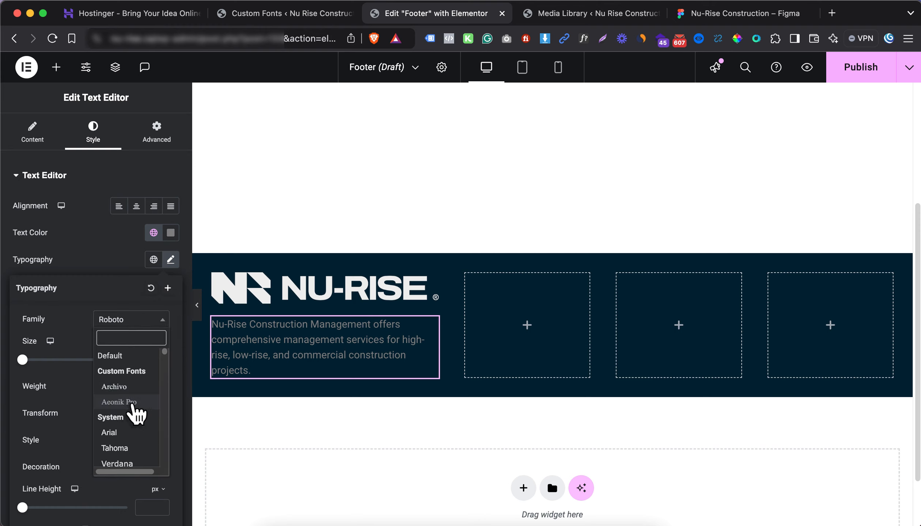
{"action": "left_click", "coordinate": [120, 402]}
{"action": "left_click", "coordinate": [115, 265]}
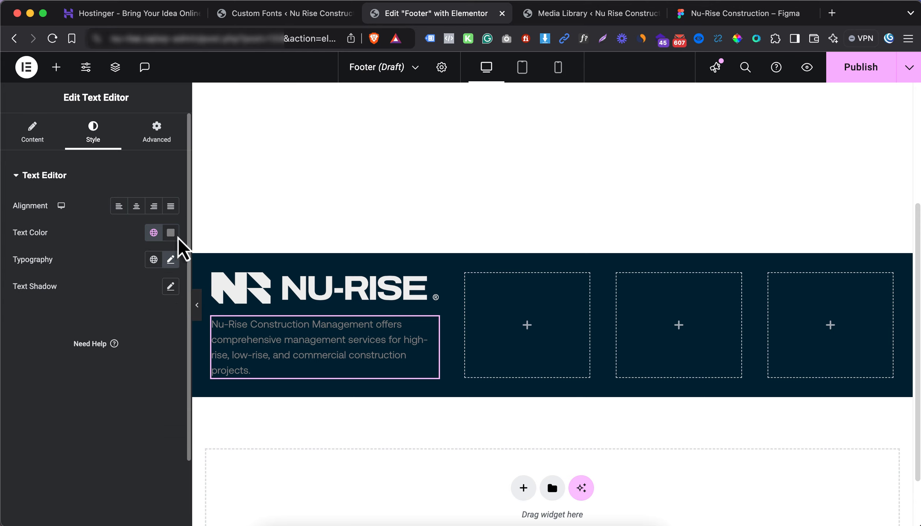
{"action": "left_click", "coordinate": [171, 232]}
{"action": "left_click_drag", "start_coordinate": [113, 323], "coordinate": [78, 267]}
{"action": "left_click", "coordinate": [74, 256]}
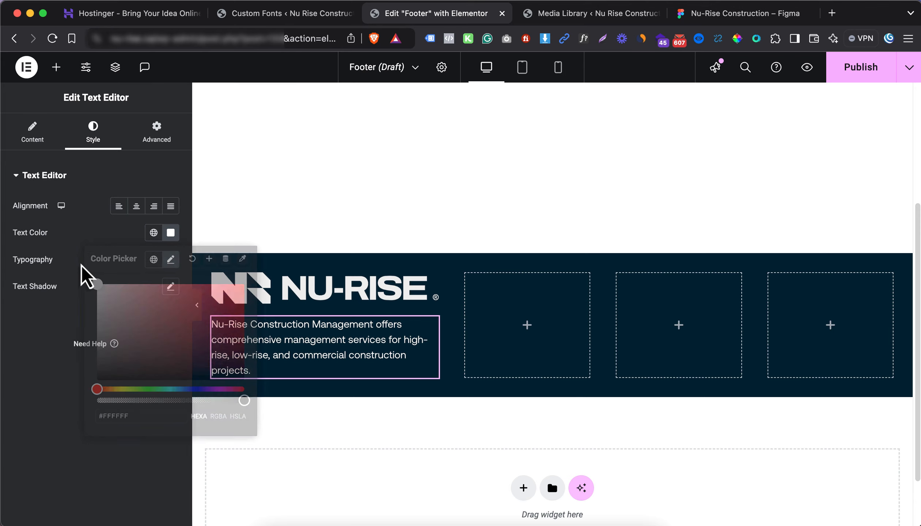
{"action": "left_click", "coordinate": [756, 14]}
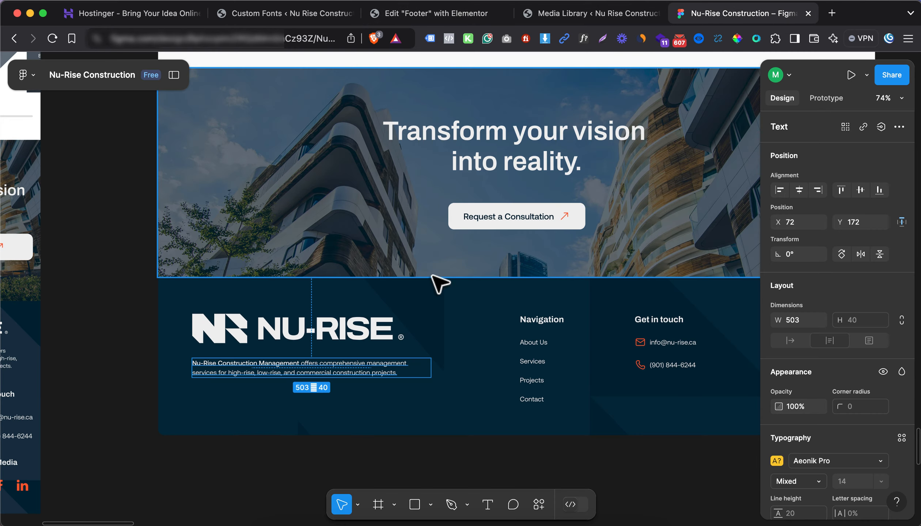
Sample the Figma footer text colour with the ColorPick eyedropper
{"action": "left_click", "coordinate": [413, 405]}
{"action": "scroll", "coordinate": [280, 364], "scroll_direction": "up", "scroll_amount": 10}
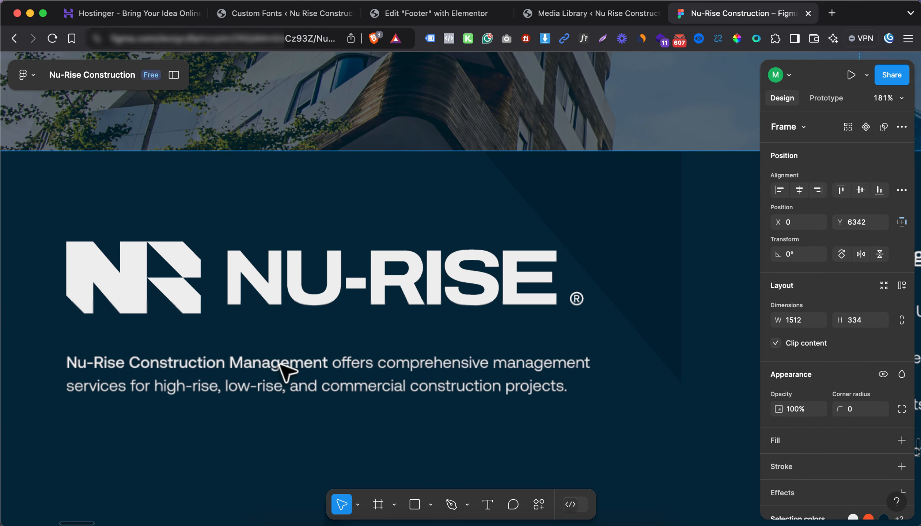
{"action": "scroll", "coordinate": [431, 377], "scroll_direction": "down", "scroll_amount": 5}
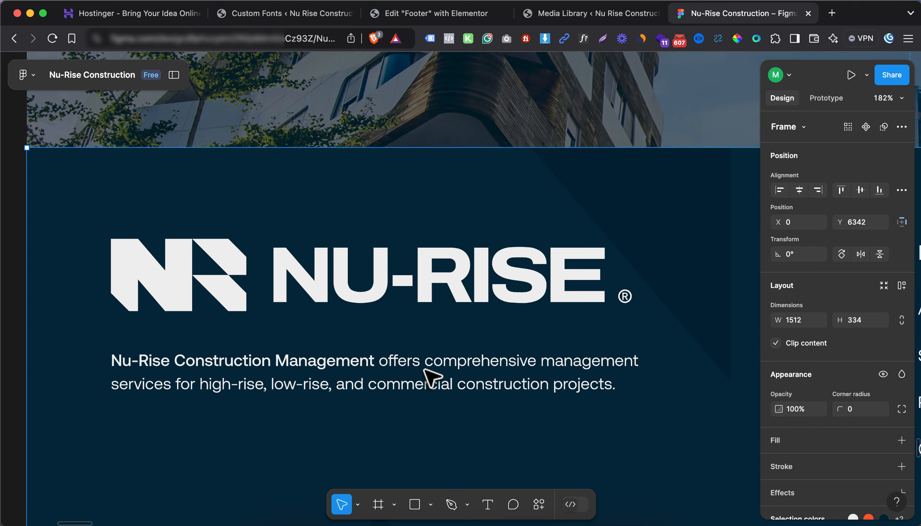
{"action": "left_click", "coordinate": [736, 39]}
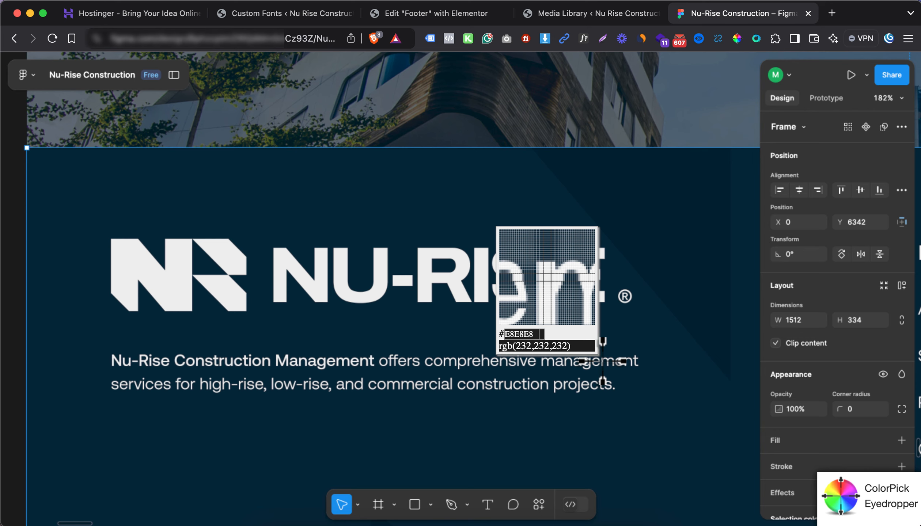
{"action": "left_click", "coordinate": [602, 361]}
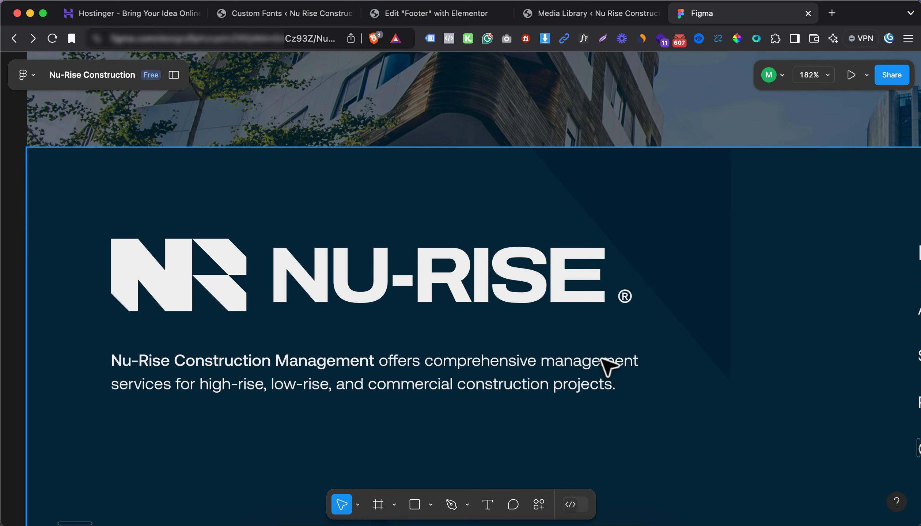
Set the description's Text Color to the light grey Border Color global colour
{"action": "left_click", "coordinate": [543, 14]}
{"action": "left_click", "coordinate": [448, 14]}
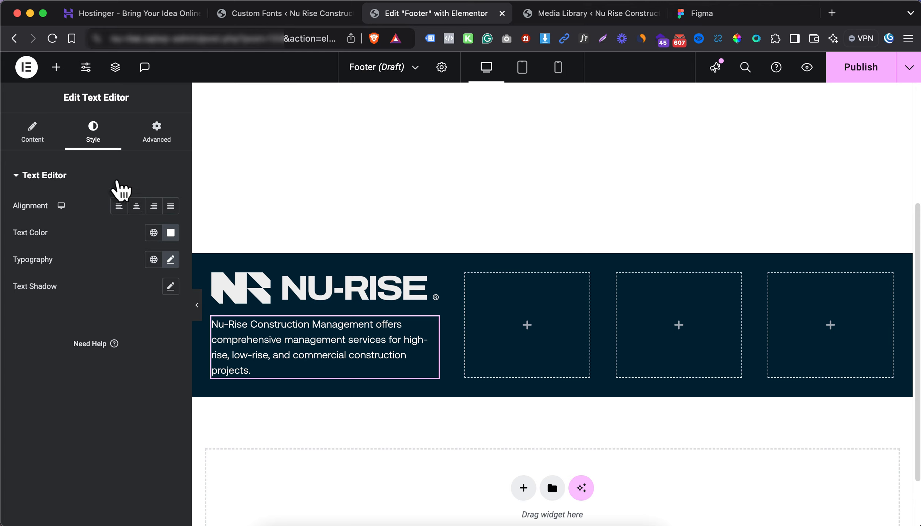
{"action": "left_click", "coordinate": [154, 233]}
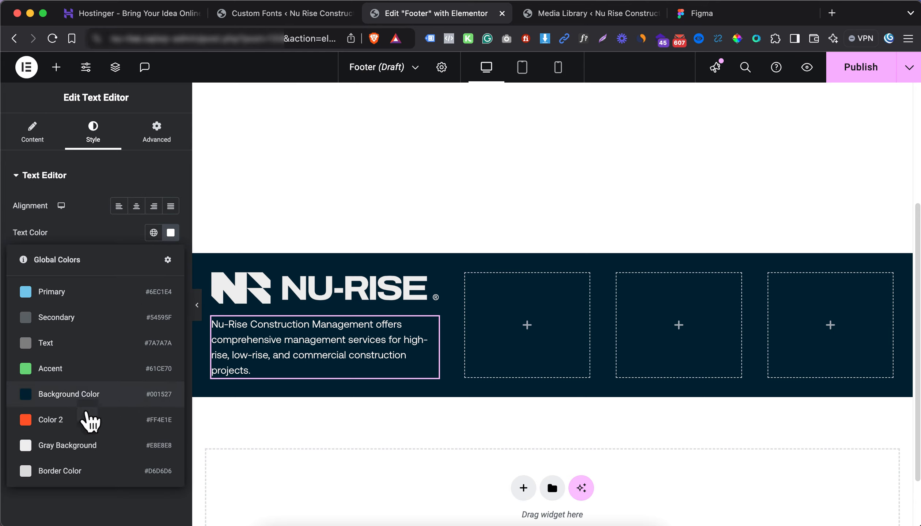
{"action": "left_click", "coordinate": [59, 471]}
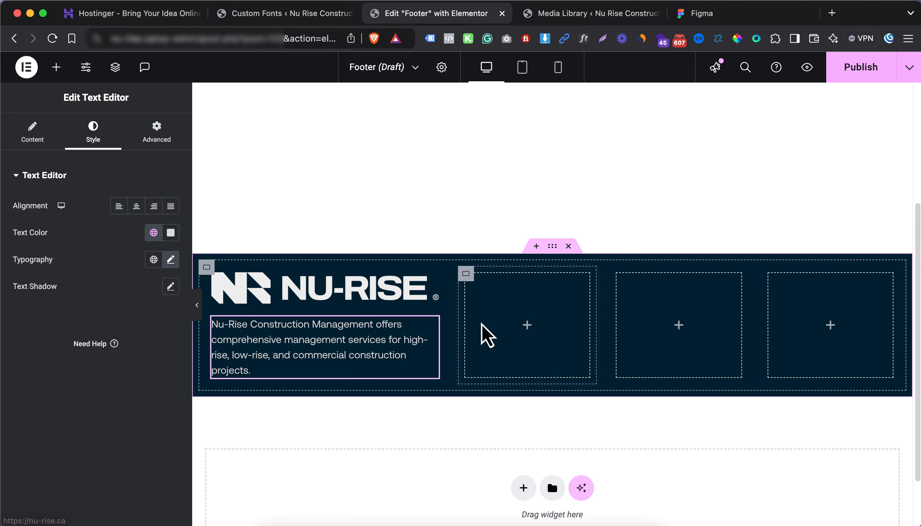
Inspect and copy the 'Navigation' heading text in the Figma footer design
{"action": "left_click", "coordinate": [698, 16]}
{"action": "scroll", "coordinate": [468, 350], "scroll_direction": "down", "scroll_amount": 10}
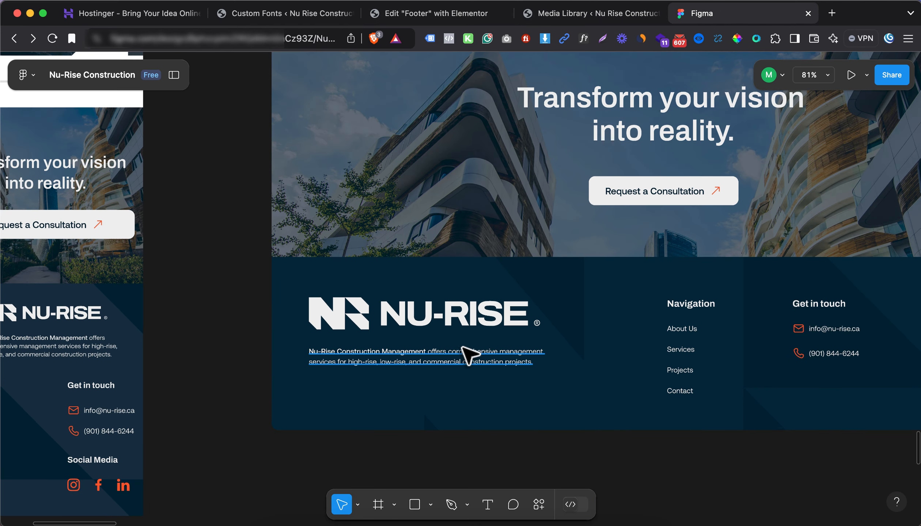
{"action": "scroll", "coordinate": [471, 353], "scroll_direction": "up", "scroll_amount": 3}
{"action": "left_click", "coordinate": [628, 304]}
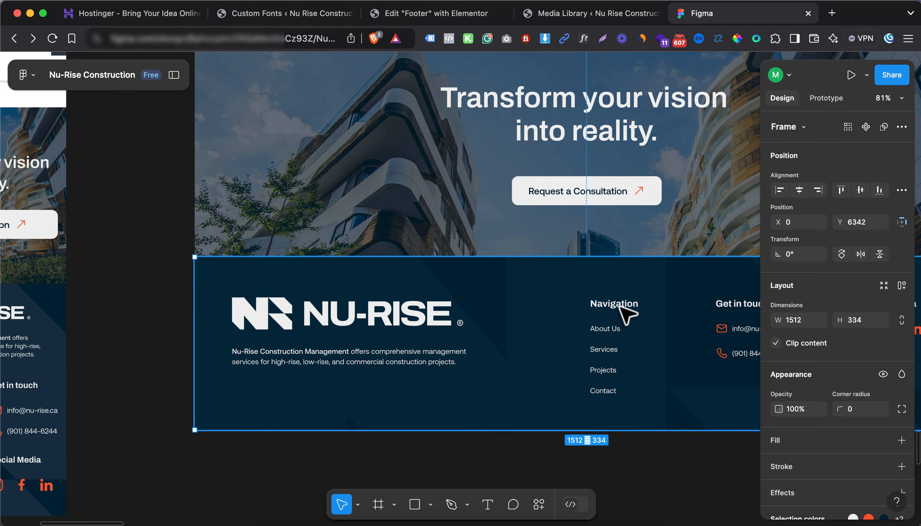
{"action": "left_click", "coordinate": [624, 313]}
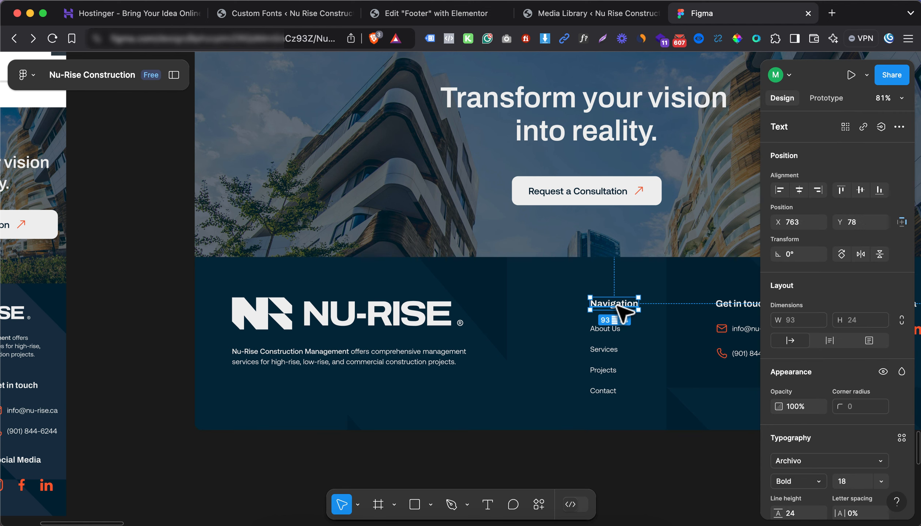
{"action": "right_click", "coordinate": [620, 308]}
{"action": "left_click", "coordinate": [654, 109]}
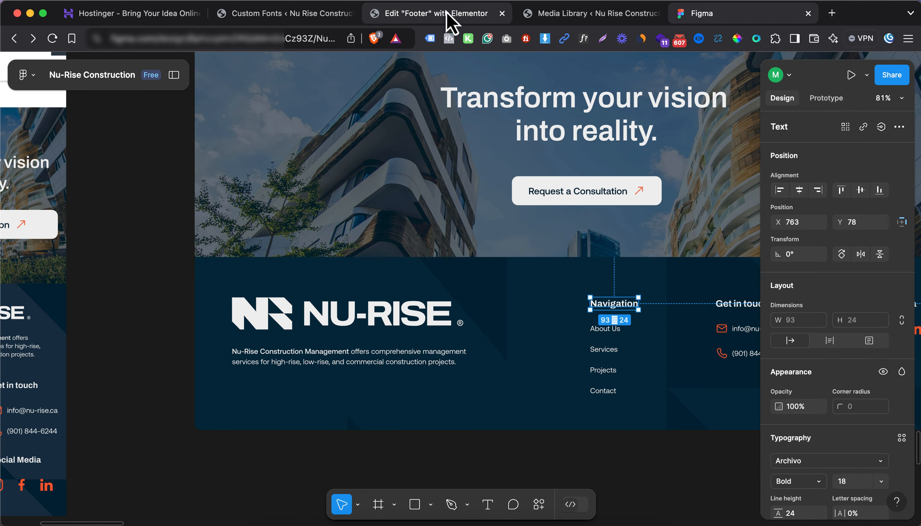
Add an H5 Heading titled 'Navigation' to the second footer column
{"action": "left_click", "coordinate": [379, 21]}
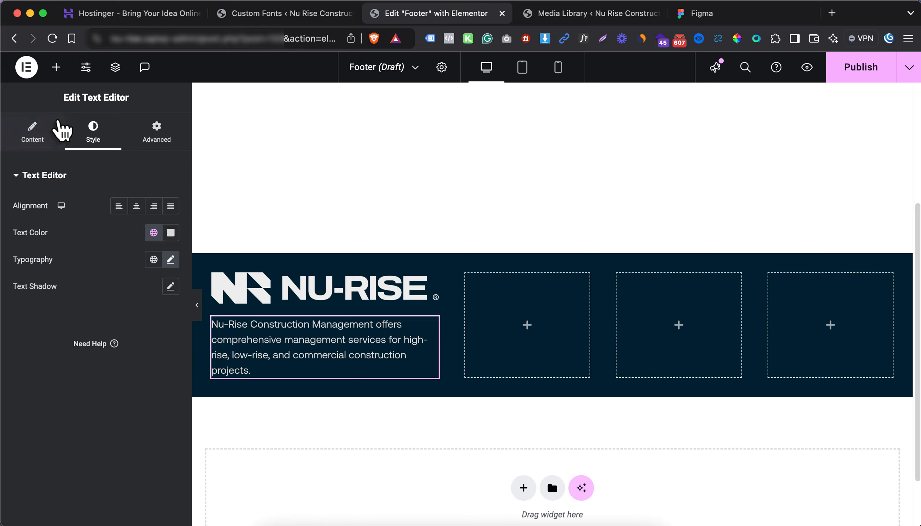
{"action": "left_click", "coordinate": [57, 68]}
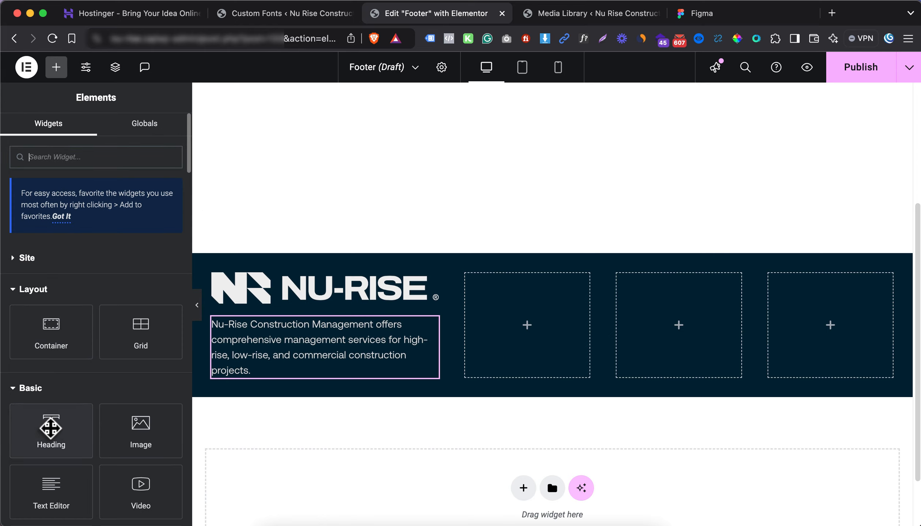
{"action": "left_click_drag", "start_coordinate": [51, 425], "coordinate": [561, 335]}
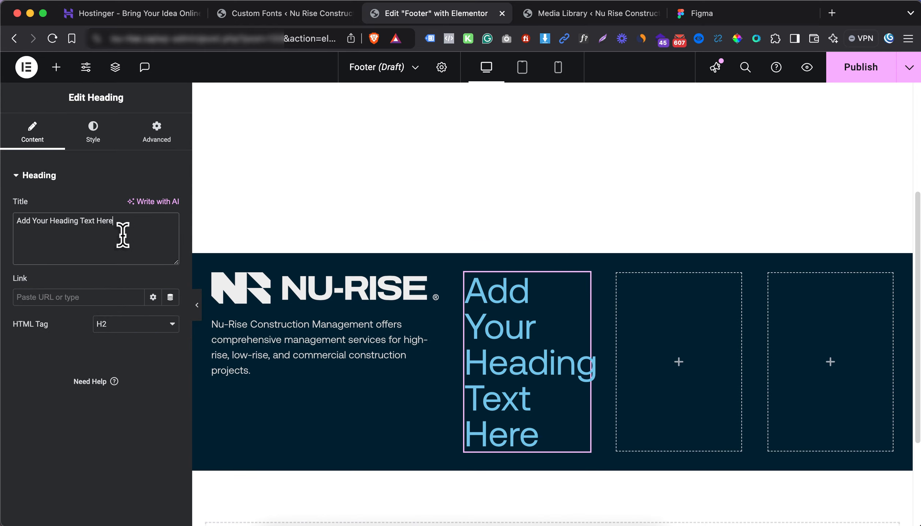
{"action": "triple_click", "coordinate": [123, 232]}
{"action": "type", "text": "Navigation"}
{"action": "left_click", "coordinate": [135, 324]}
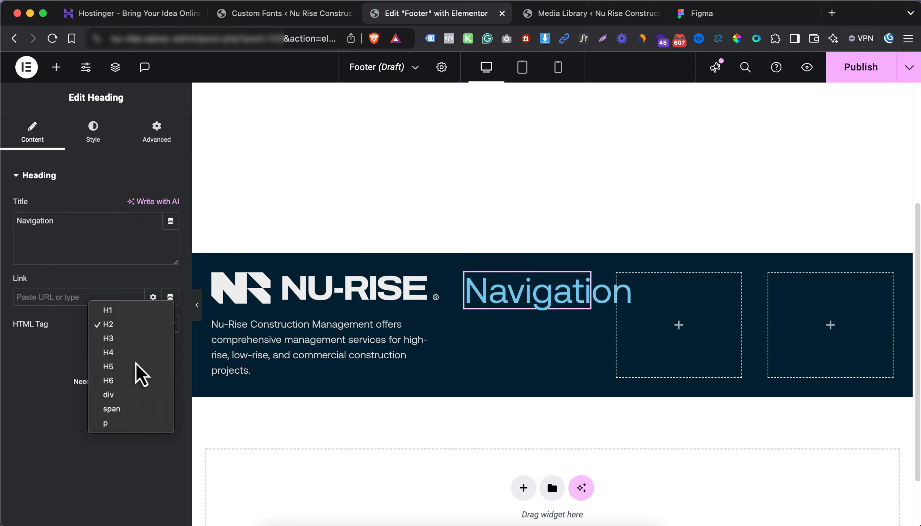
{"action": "left_click", "coordinate": [136, 367]}
Style the Navigation heading with the Archivo font and white text colour
{"action": "left_click", "coordinate": [92, 135]}
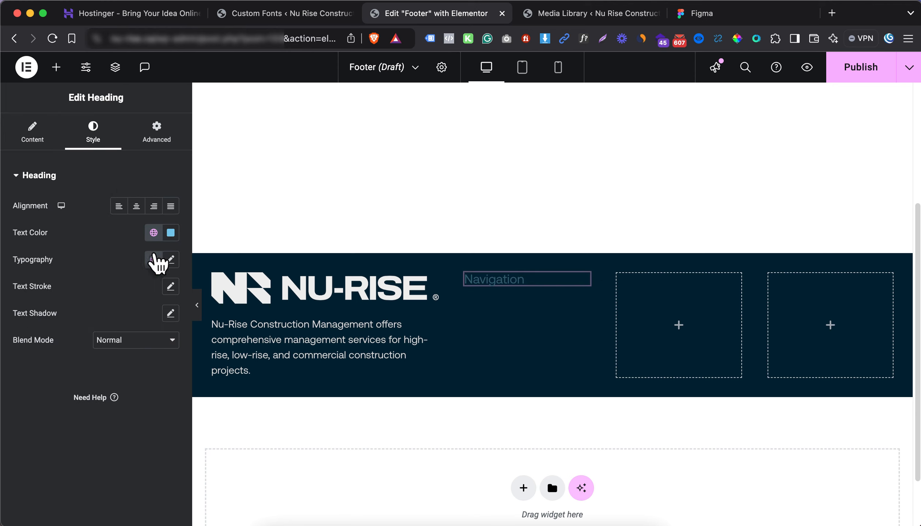
{"action": "left_click", "coordinate": [170, 259]}
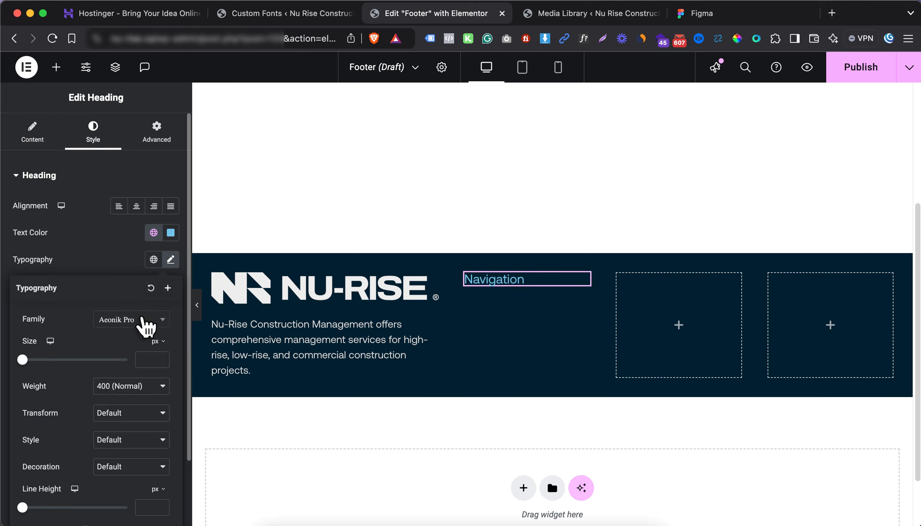
{"action": "left_click", "coordinate": [143, 318]}
{"action": "left_click", "coordinate": [140, 382]}
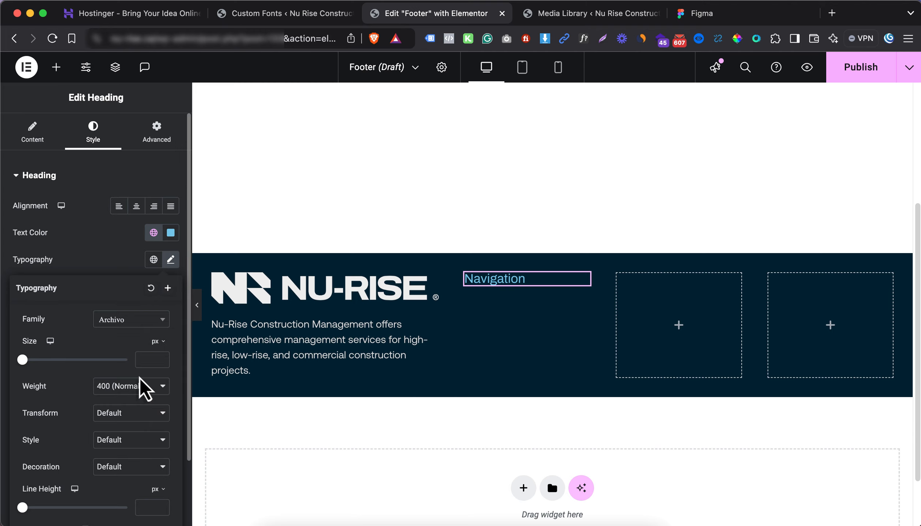
{"action": "left_click", "coordinate": [130, 269]}
{"action": "left_click", "coordinate": [172, 234]}
{"action": "left_click_drag", "start_coordinate": [146, 318], "coordinate": [18, 230]}
{"action": "left_click", "coordinate": [19, 234]}
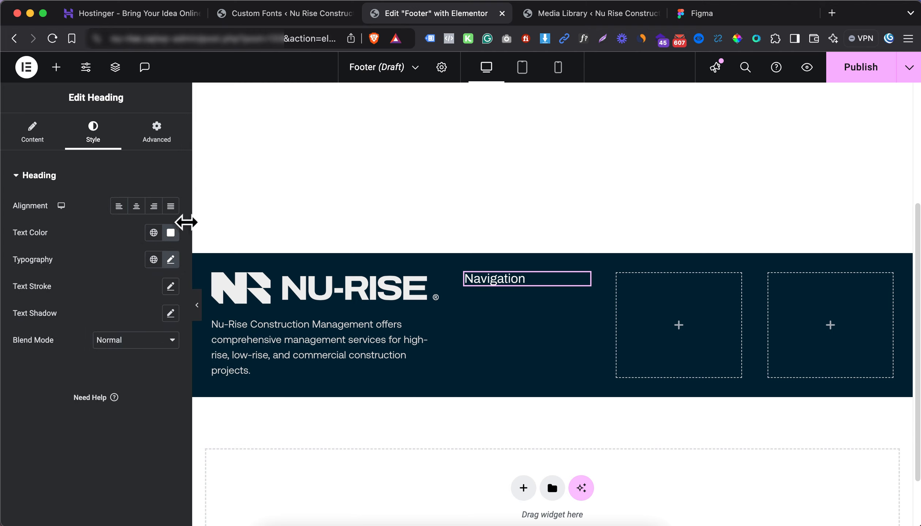
{"action": "left_click", "coordinate": [56, 67]}
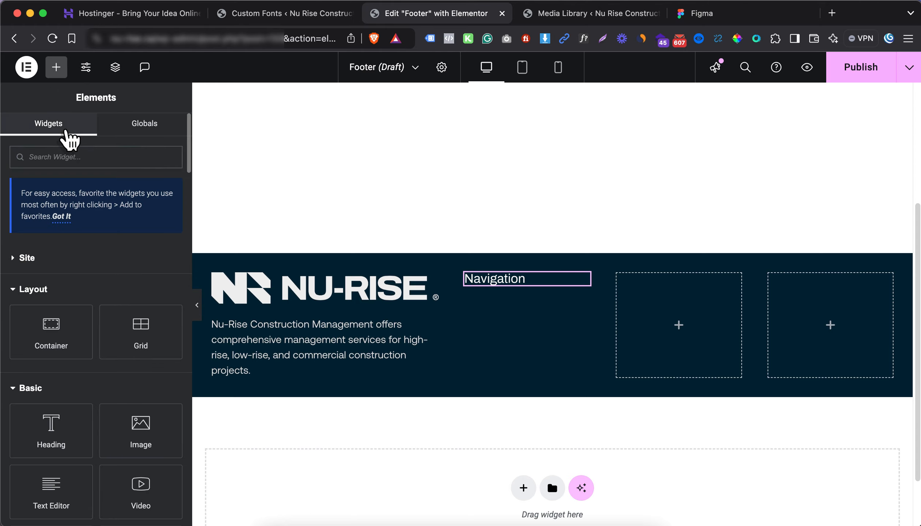
Add an Icon List under Navigation with one icon-less item, About Us, linked to the About Us page
{"action": "type", "text": "list"}
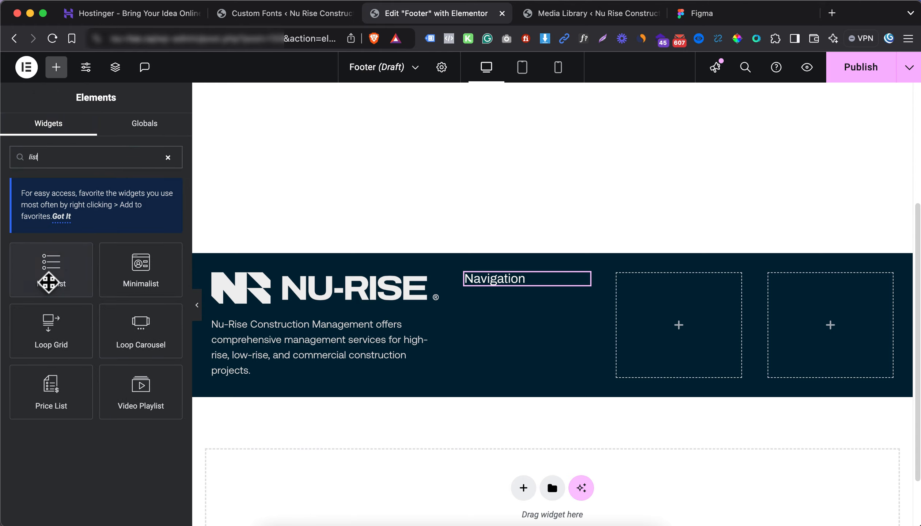
{"action": "left_click_drag", "start_coordinate": [48, 278], "coordinate": [549, 288]}
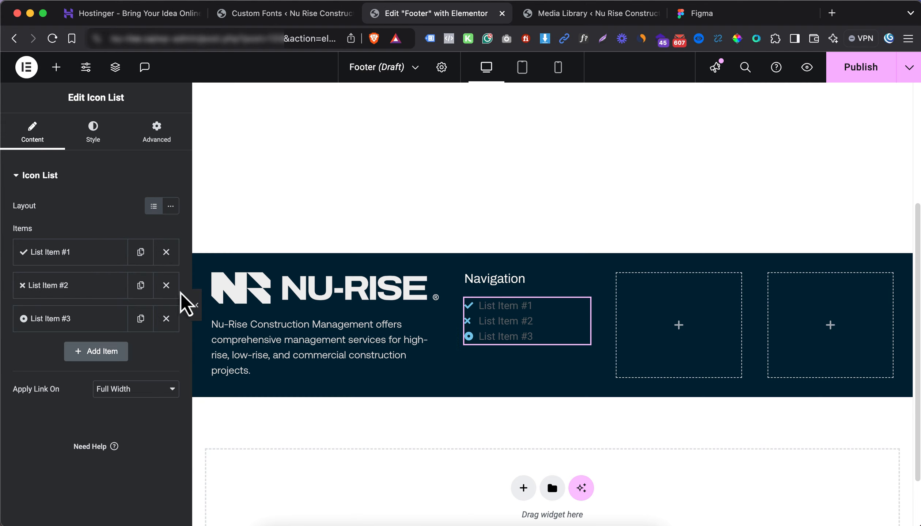
{"action": "left_click", "coordinate": [174, 287]}
{"action": "left_click", "coordinate": [166, 285]}
{"action": "left_click", "coordinate": [117, 261]}
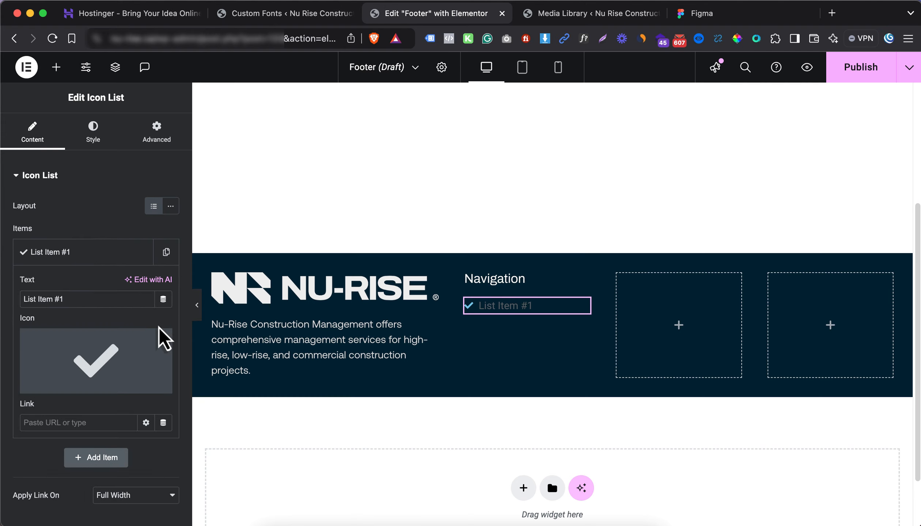
{"action": "left_click", "coordinate": [161, 342]}
{"action": "triple_click", "coordinate": [121, 302]}
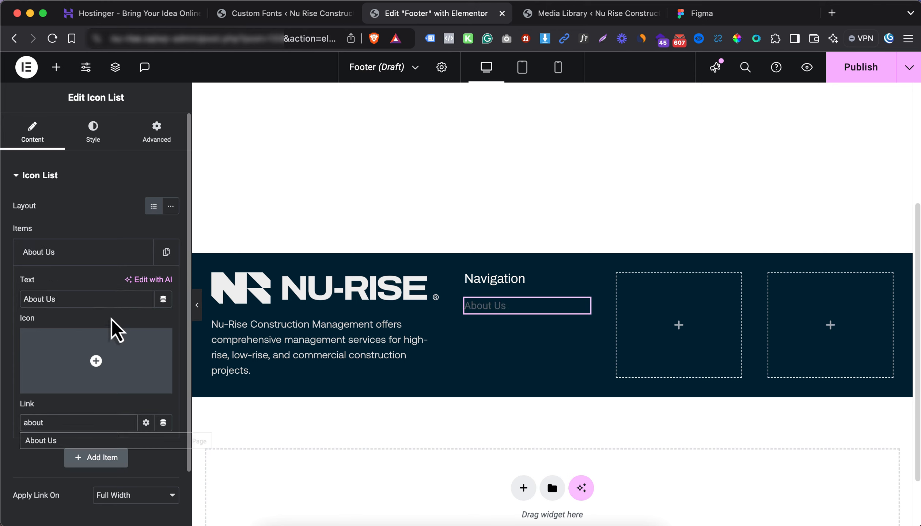
{"action": "left_click", "coordinate": [65, 450]}
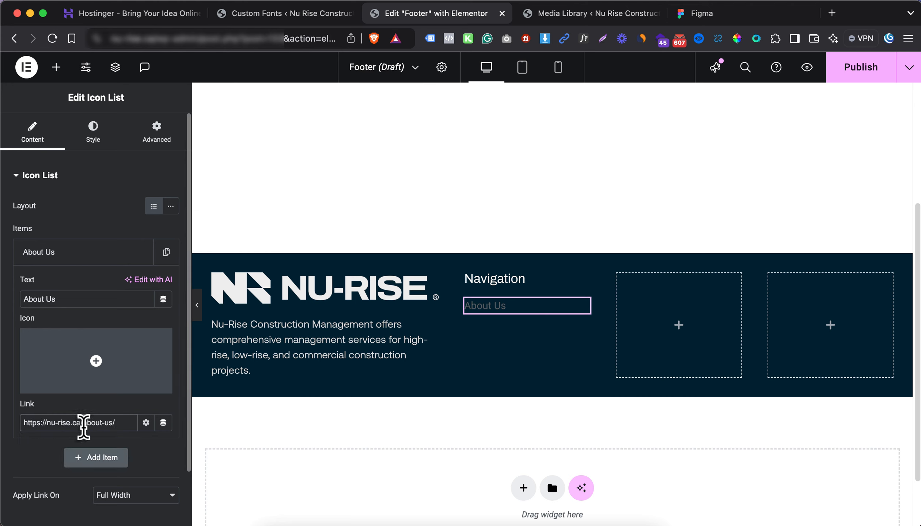
Duplicate the item as Services and link it to the Services page
{"action": "left_click", "coordinate": [165, 253]}
{"action": "left_click", "coordinate": [124, 260]}
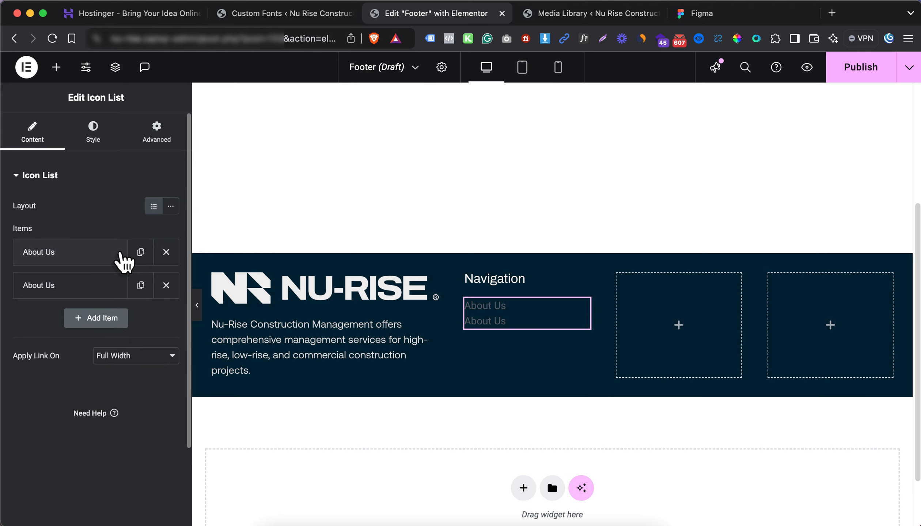
{"action": "left_click", "coordinate": [103, 286]}
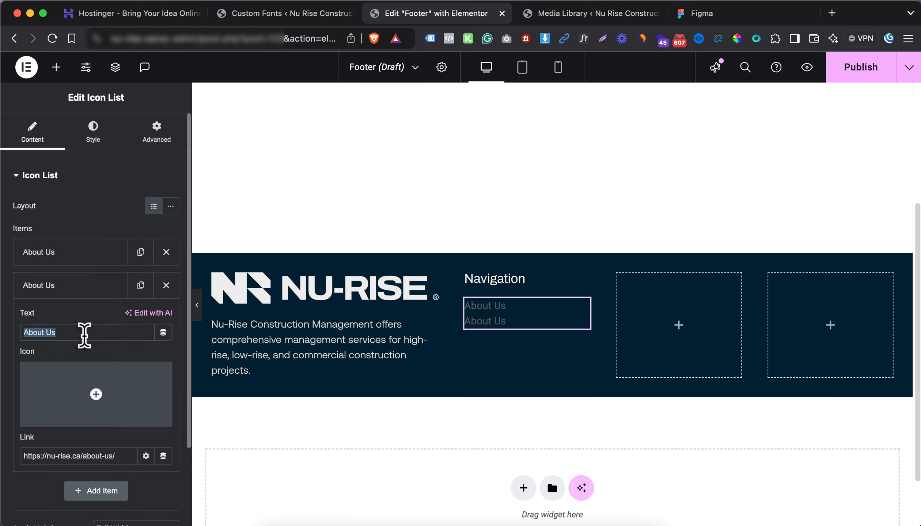
{"action": "type", "text": "Services"}
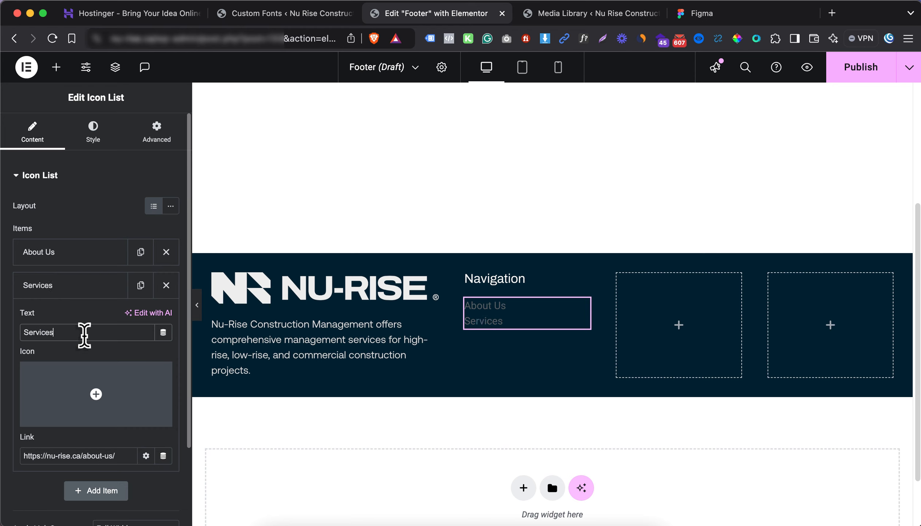
{"action": "key", "text": "Tab"}
{"action": "type", "text": "ser"}
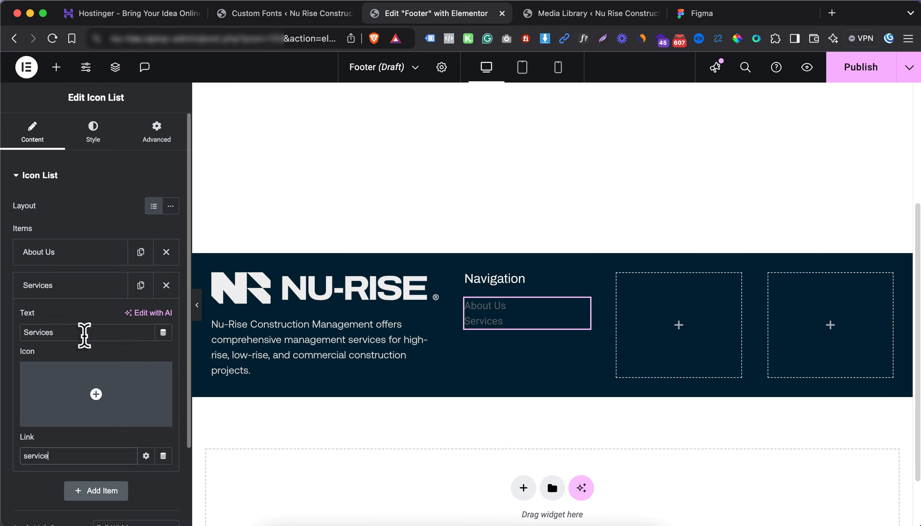
{"action": "left_click", "coordinate": [58, 478]}
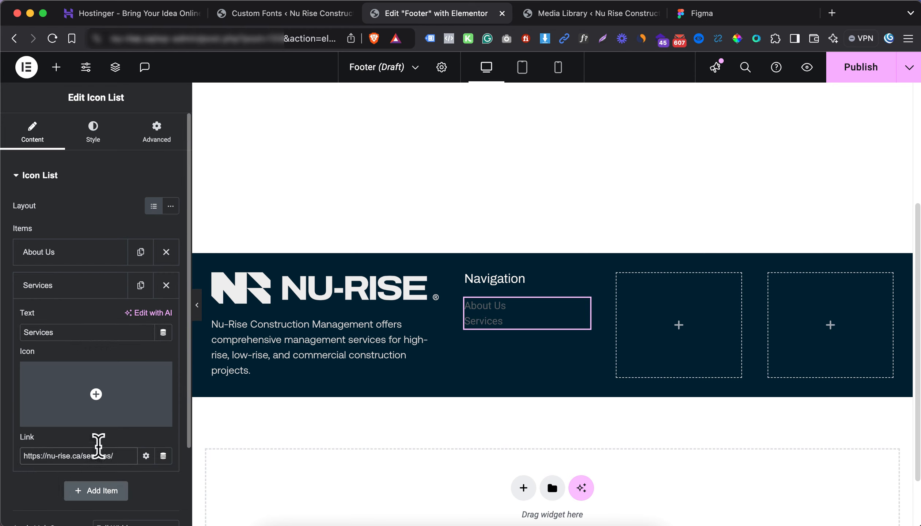
{"action": "left_click", "coordinate": [79, 288]}
Add a third item, Projects, linked to the Projects page
{"action": "left_click", "coordinate": [141, 285]}
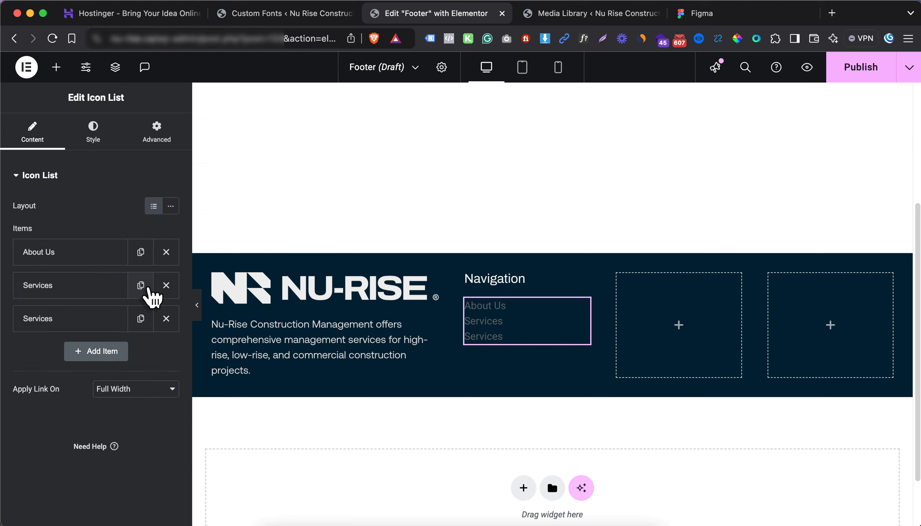
{"action": "left_click", "coordinate": [96, 319]}
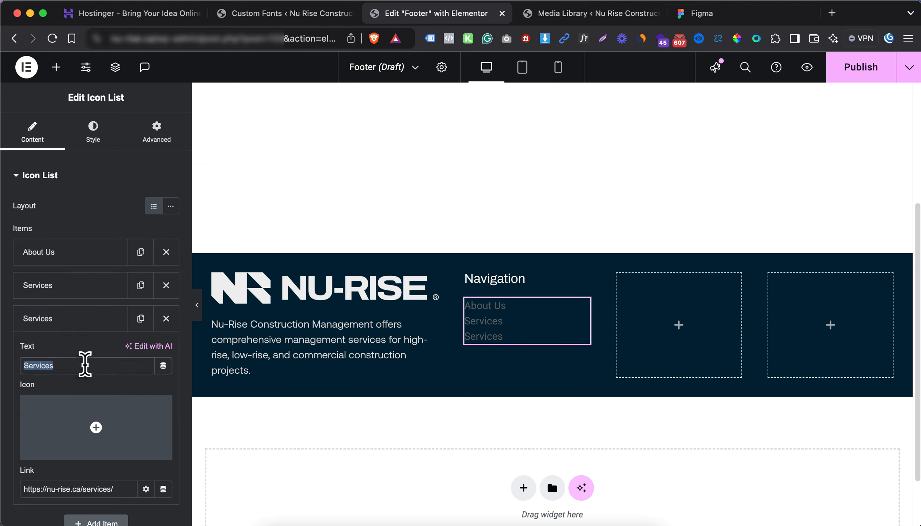
{"action": "type", "text": "Projects"}
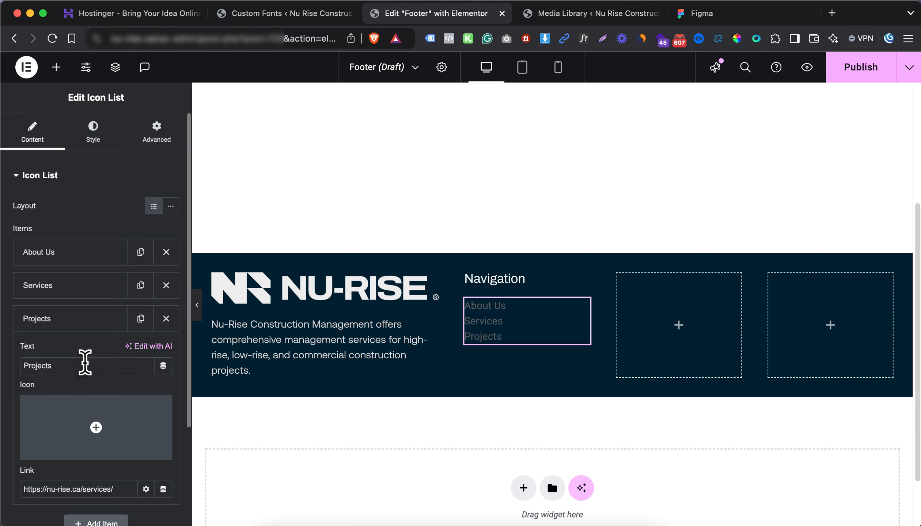
{"action": "key", "text": "Tab"}
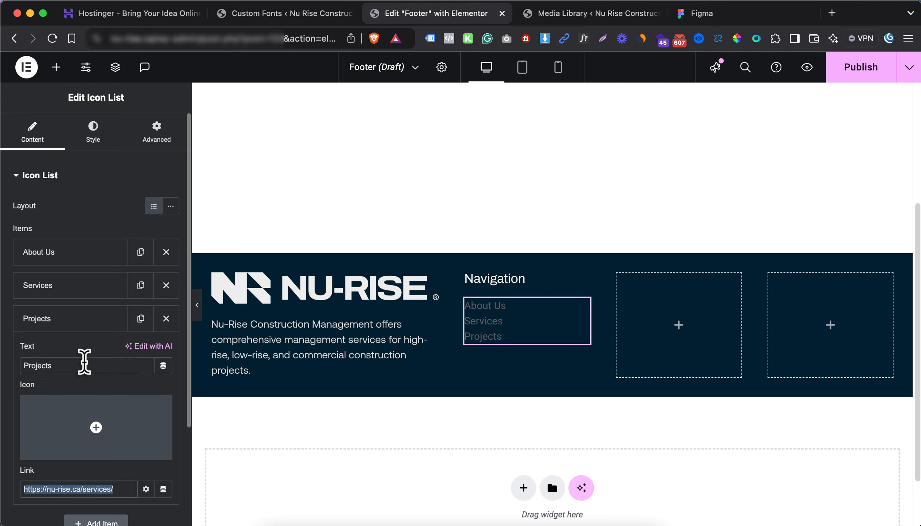
{"action": "type", "text": "projects"}
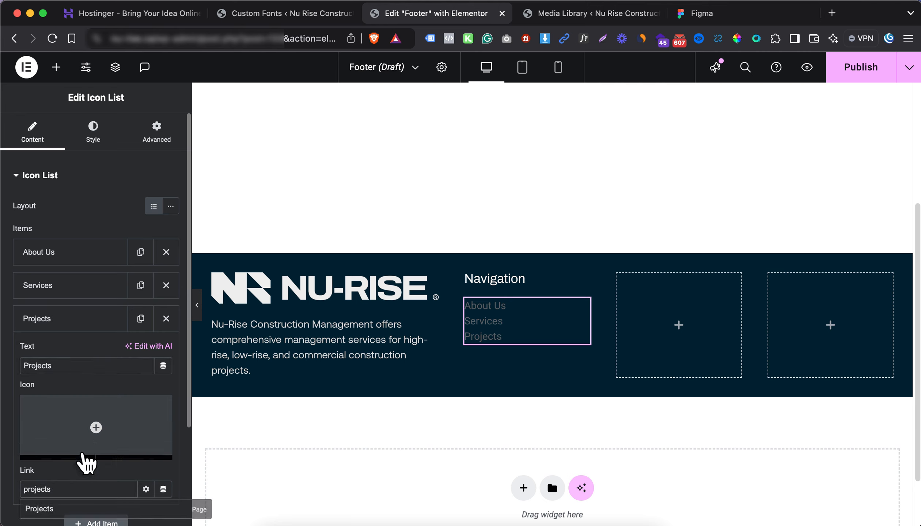
{"action": "left_click", "coordinate": [60, 511]}
Add a fourth item, Contact, linked to the Contact Us page (/contact-us/)
{"action": "left_click", "coordinate": [141, 318]}
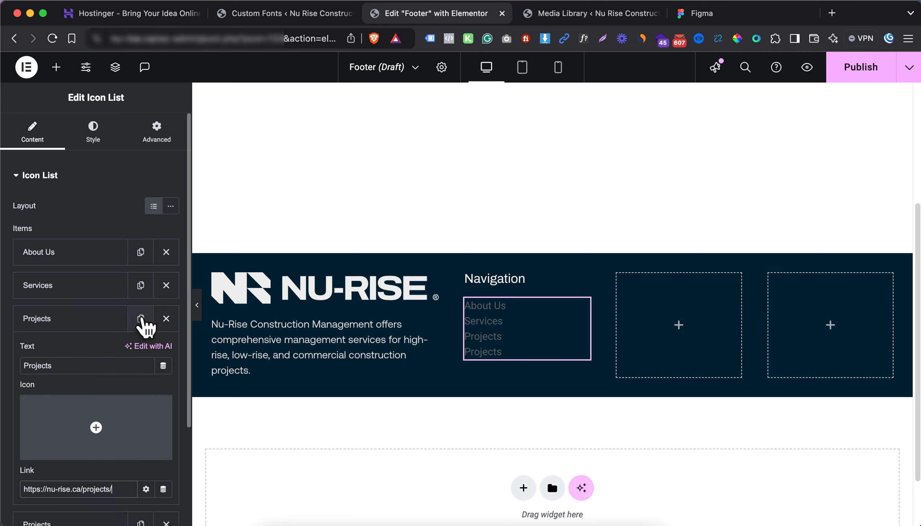
{"action": "left_click", "coordinate": [84, 354]}
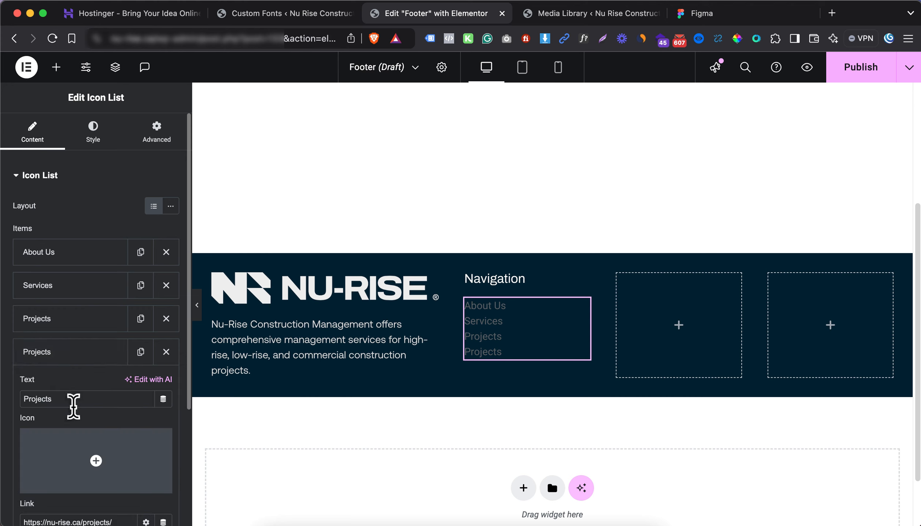
{"action": "double_click", "coordinate": [74, 406]}
{"action": "type", "text": "Contact us"}
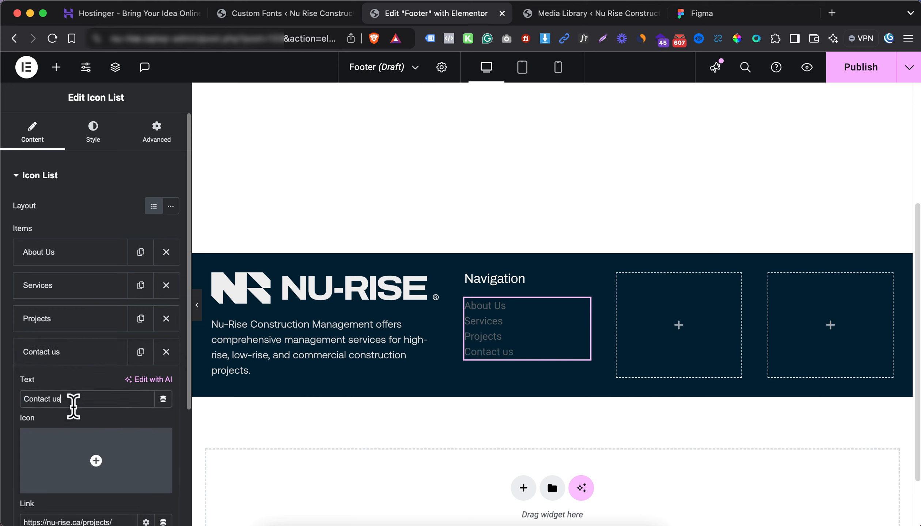
{"action": "key", "text": "BackSpace"}
{"action": "key", "text": "BackSpace"}
{"action": "key", "text": "Tab"}
{"action": "type", "text": "c"}
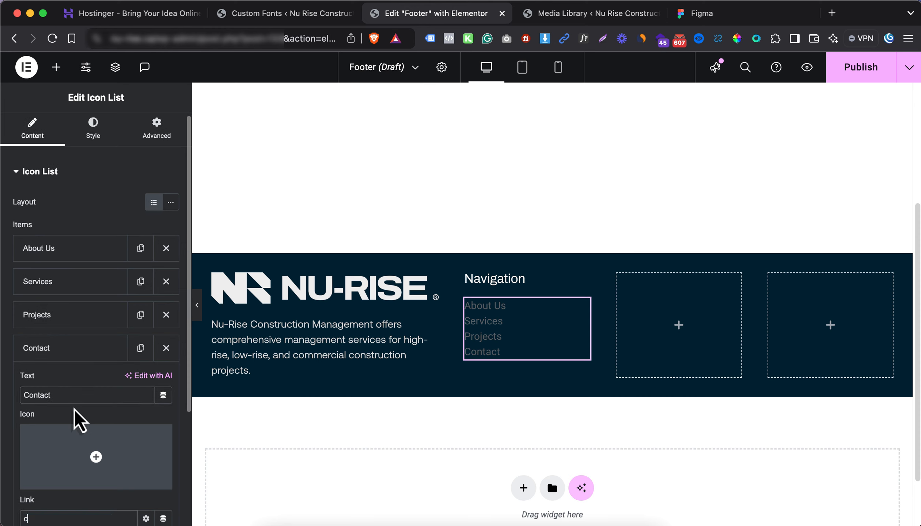
{"action": "type", "text": "ontact"}
{"action": "scroll", "coordinate": [87, 284], "scroll_direction": "down", "scroll_amount": 5}
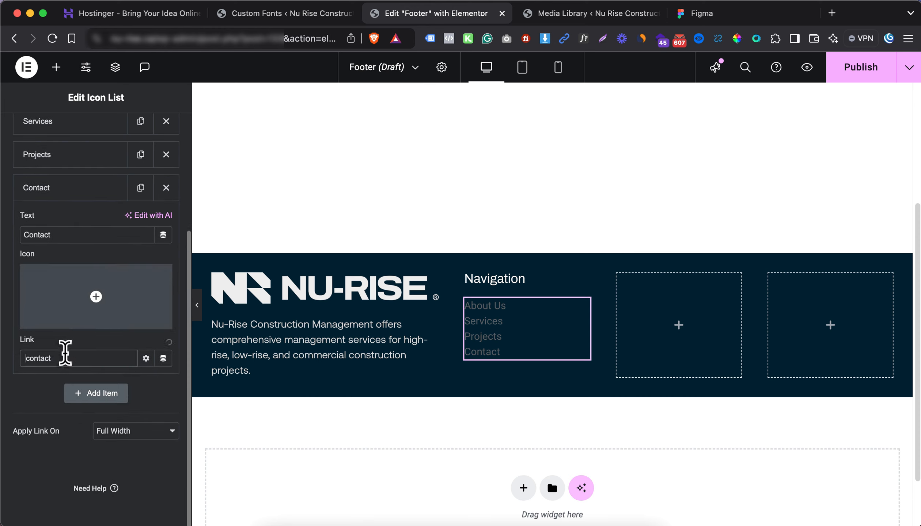
{"action": "left_click", "coordinate": [62, 380]}
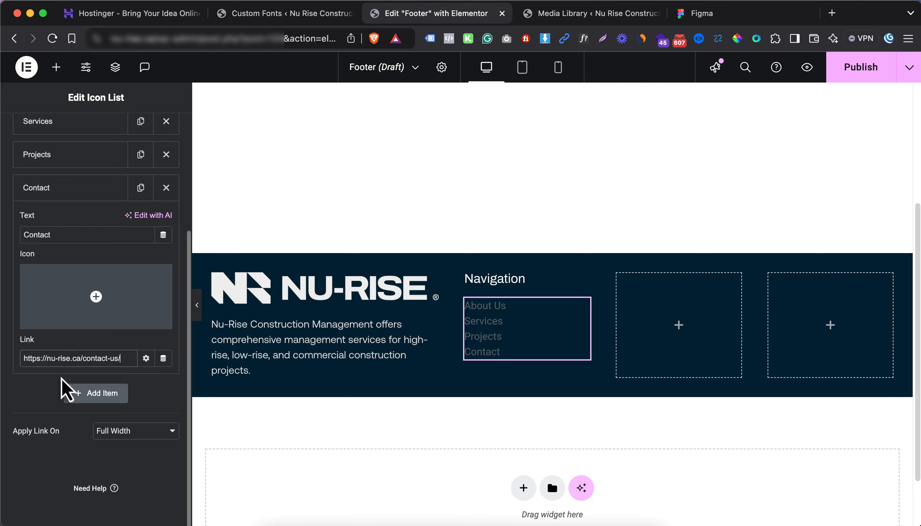
{"action": "left_click", "coordinate": [78, 198]}
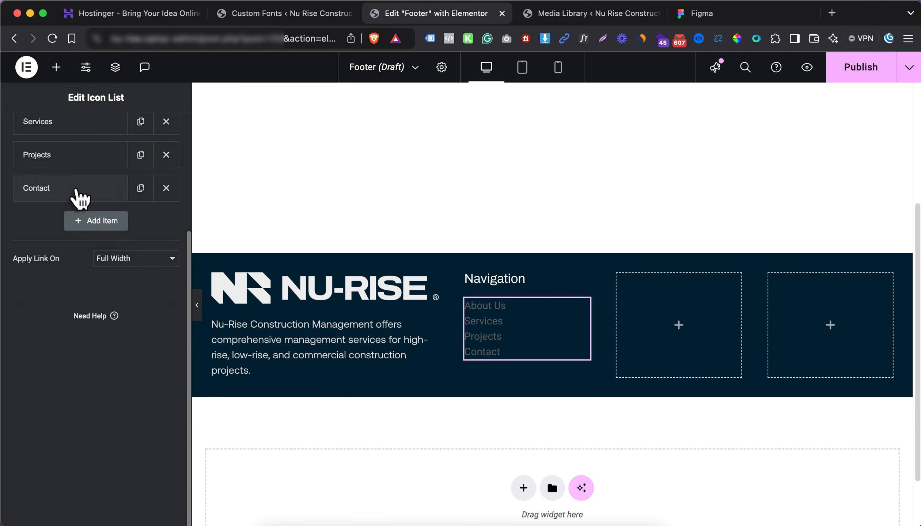
{"action": "scroll", "coordinate": [81, 201], "scroll_direction": "up", "scroll_amount": 5}
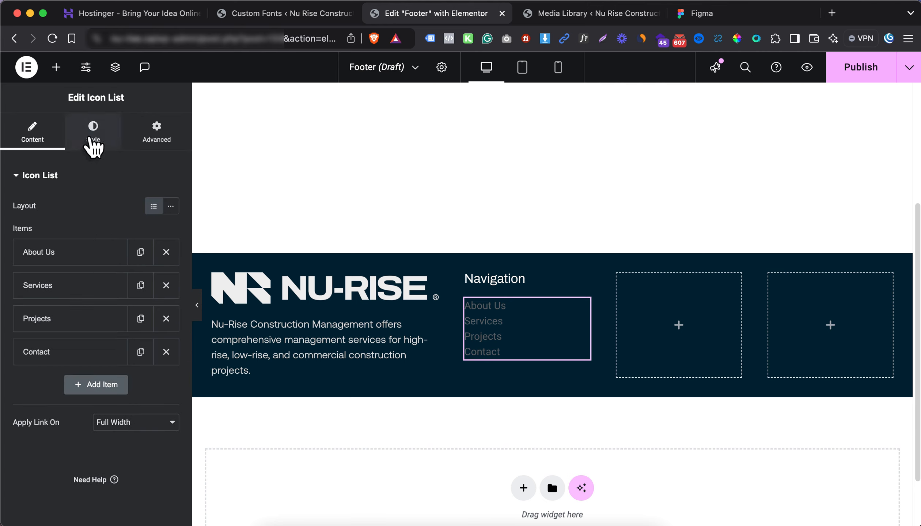
{"action": "left_click", "coordinate": [93, 139]}
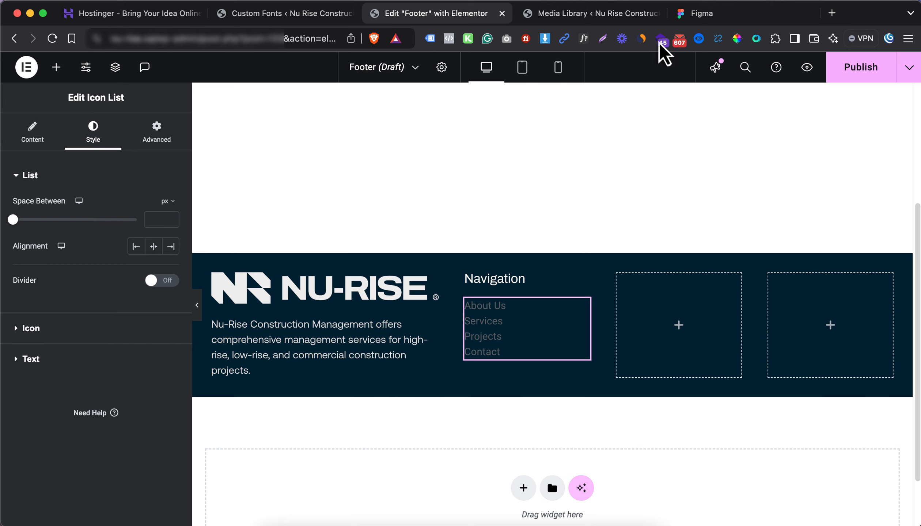
Check in Figma that the Services footer link uses Aeonik Pro Regular 14 with 24 line height
{"action": "left_click", "coordinate": [698, 15]}
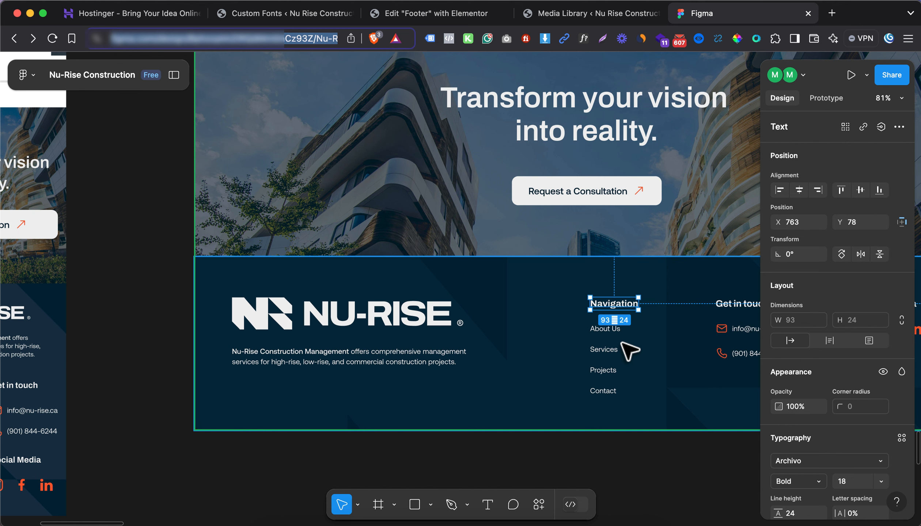
{"action": "double_click", "coordinate": [609, 349]}
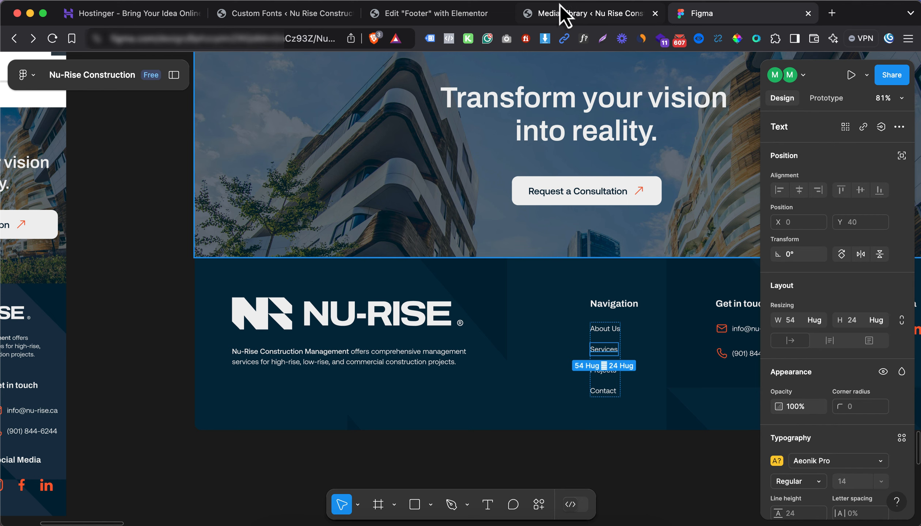
{"action": "left_click", "coordinate": [553, 15]}
Style the list text as Aeonik Pro 14 px in the global Border Color
{"action": "left_click", "coordinate": [469, 14]}
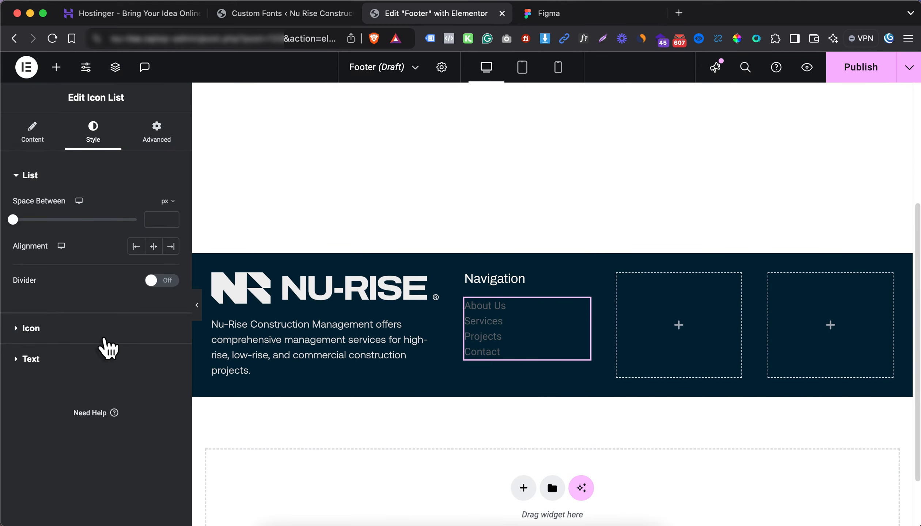
{"action": "left_click", "coordinate": [116, 359]}
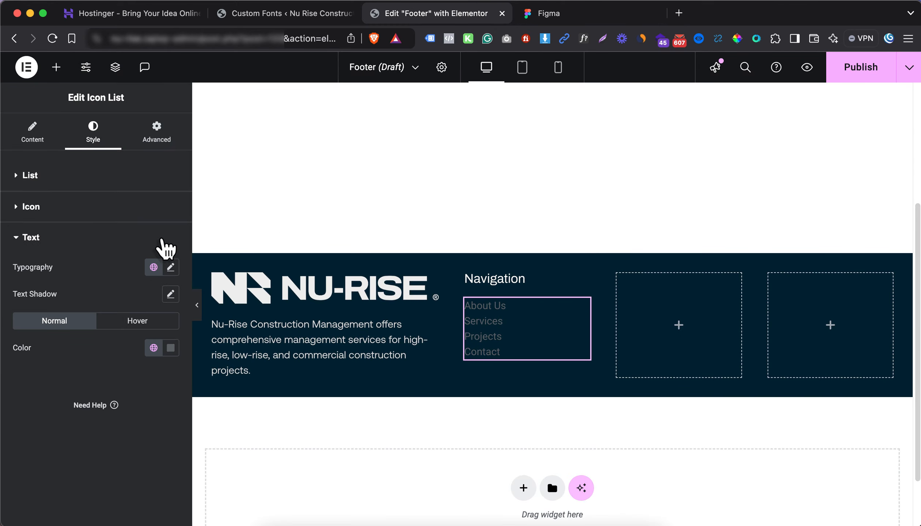
{"action": "left_click", "coordinate": [171, 268]}
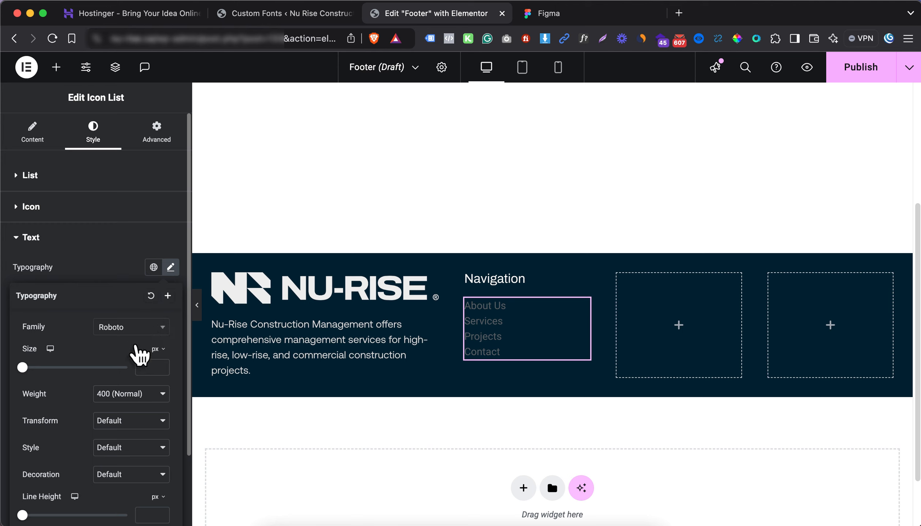
{"action": "left_click", "coordinate": [132, 327]}
{"action": "scroll", "coordinate": [136, 434], "scroll_direction": "up", "scroll_amount": 15}
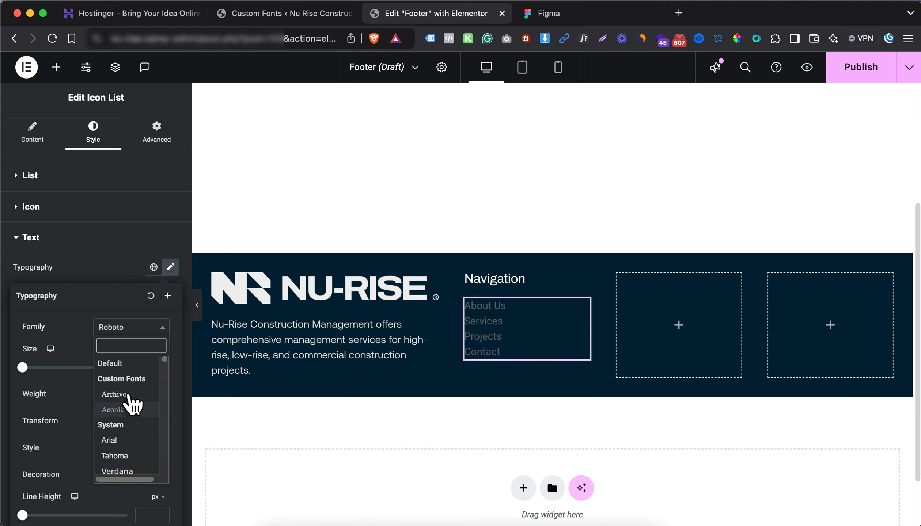
{"action": "left_click", "coordinate": [130, 408]}
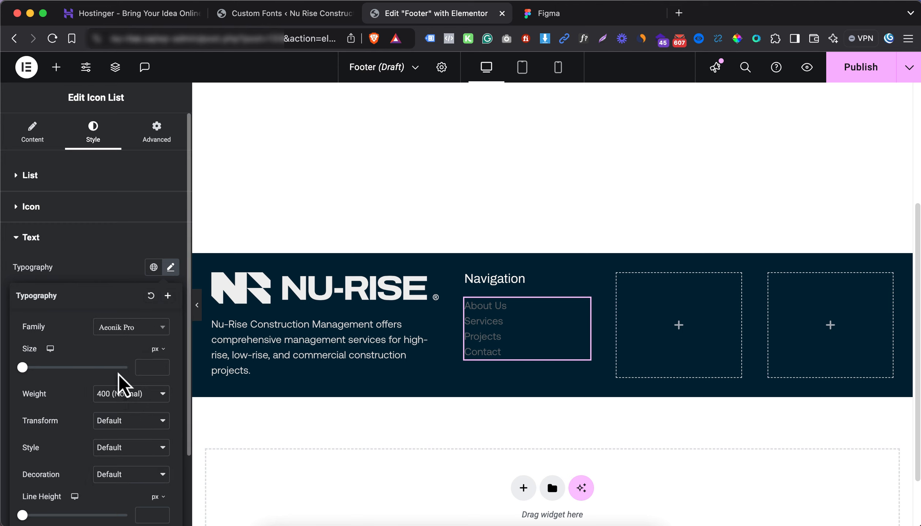
{"action": "left_click", "coordinate": [140, 367]}
{"action": "type", "text": "14"}
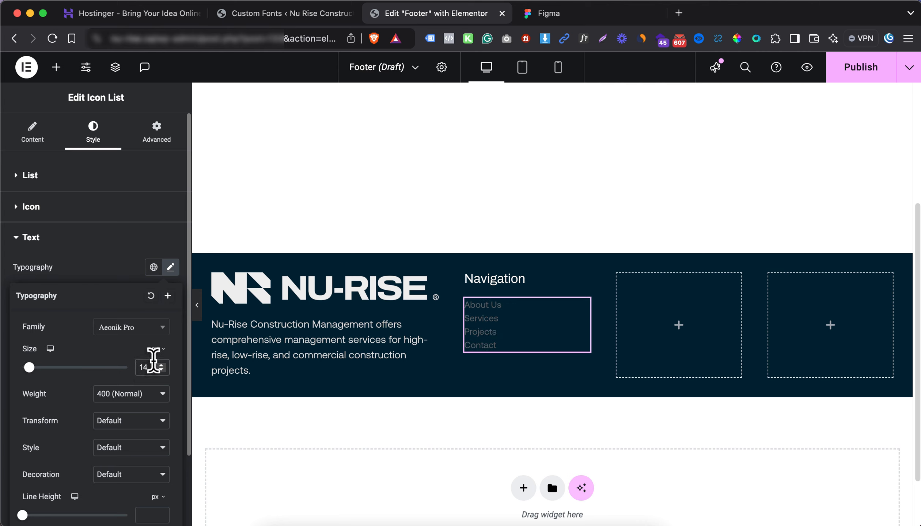
{"action": "left_click", "coordinate": [109, 274]}
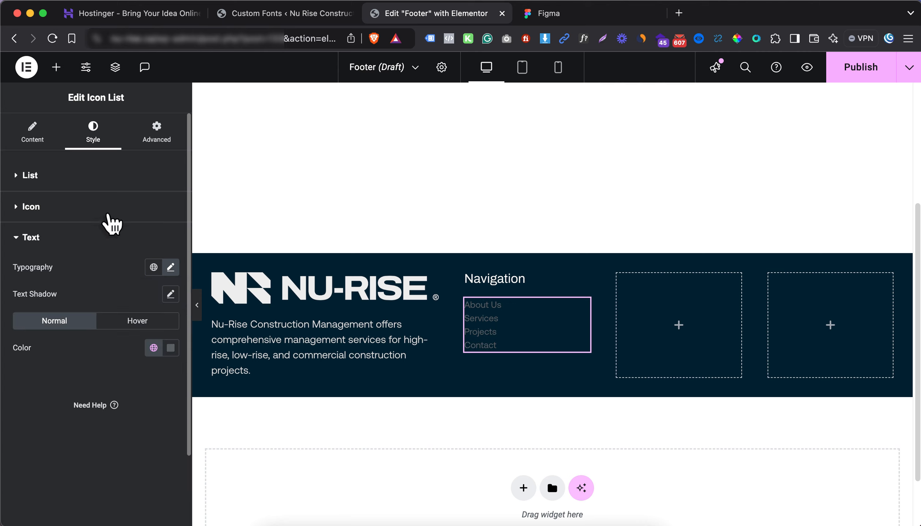
{"action": "left_click", "coordinate": [153, 347]}
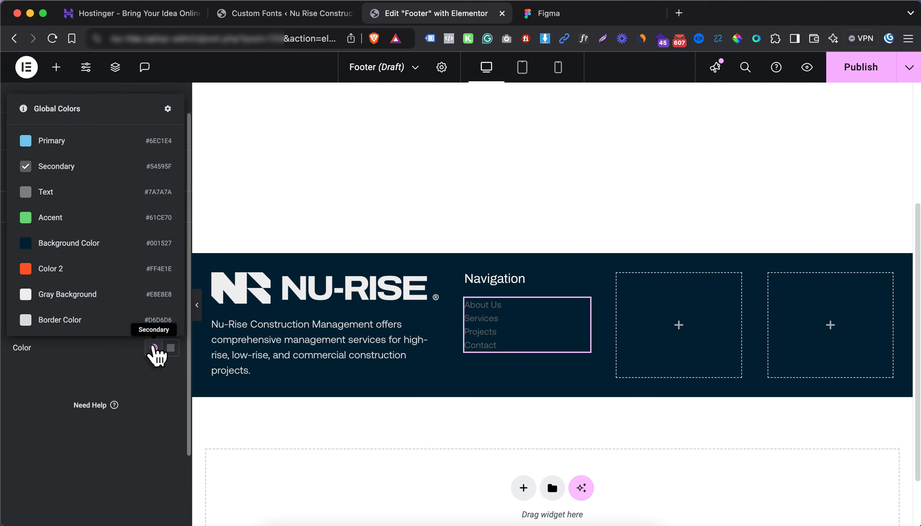
{"action": "left_click", "coordinate": [82, 318]}
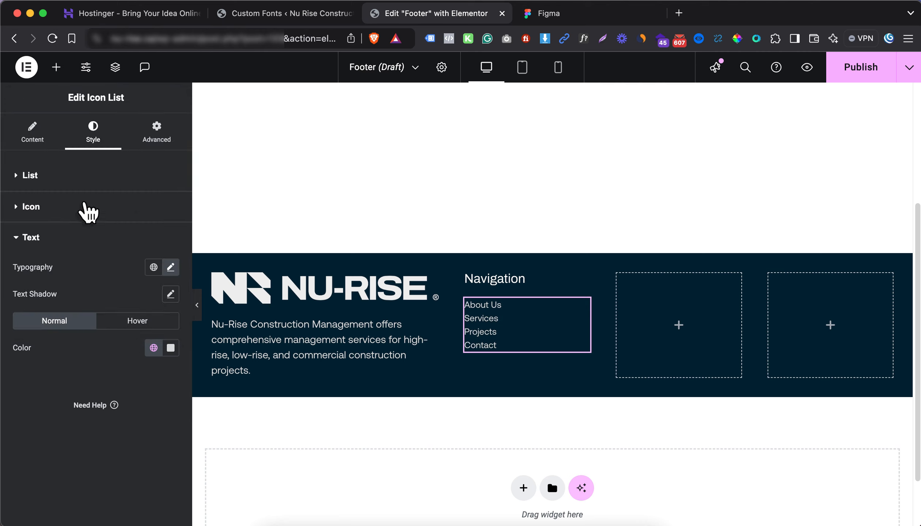
Set the space between list items to 7 px
{"action": "left_click", "coordinate": [93, 186]}
{"action": "left_click", "coordinate": [157, 221]}
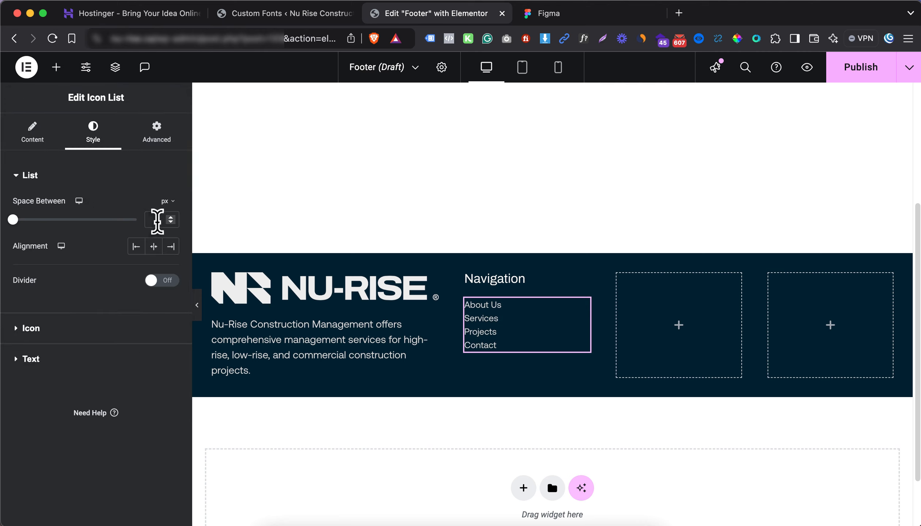
{"action": "type", "text": "11"}
{"action": "key", "text": "BackSpace"}
{"action": "key", "text": "BackSpace"}
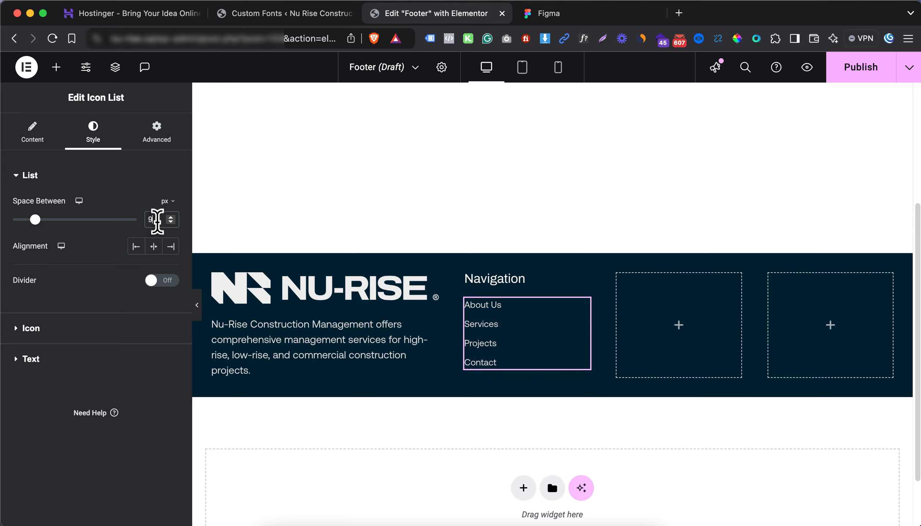
{"action": "type", "text": "7"}
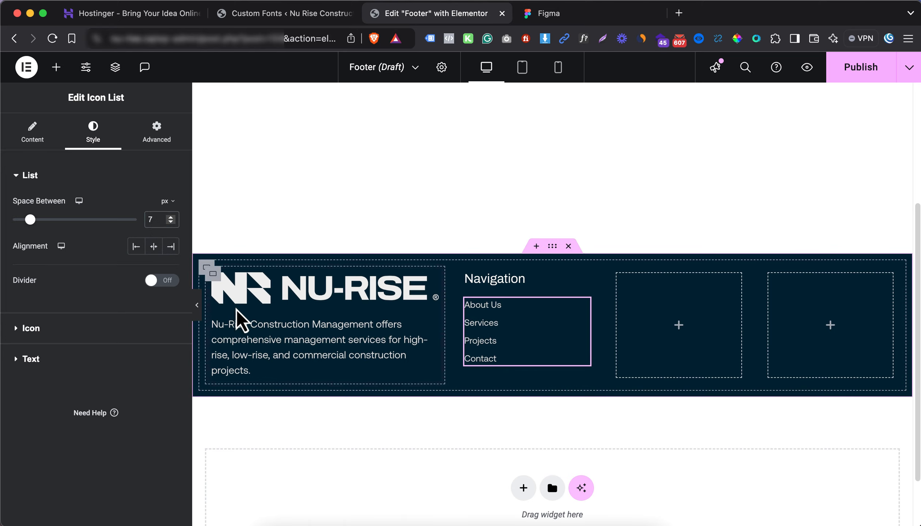
{"action": "left_click", "coordinate": [73, 359]}
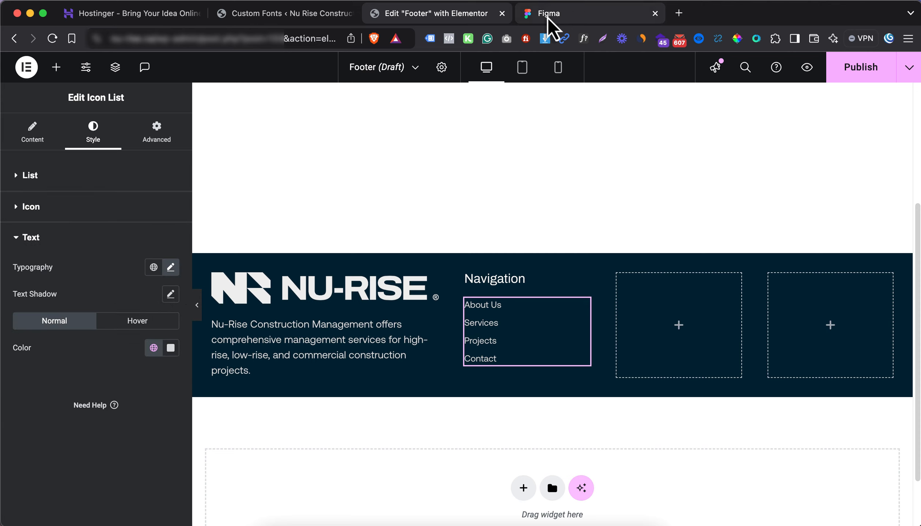
Copy the Navigation heading and link list into the empty third footer column
{"action": "right_click", "coordinate": [522, 284]}
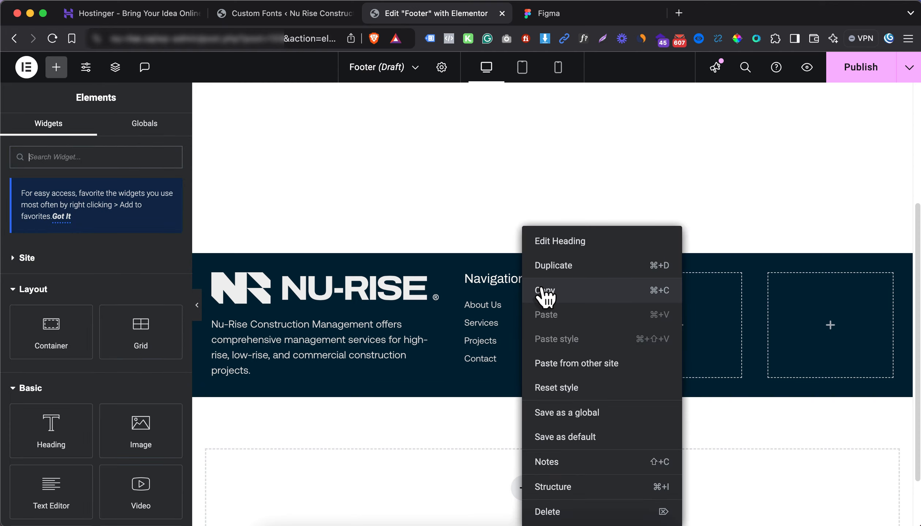
{"action": "left_click", "coordinate": [545, 294]}
{"action": "right_click", "coordinate": [658, 313]}
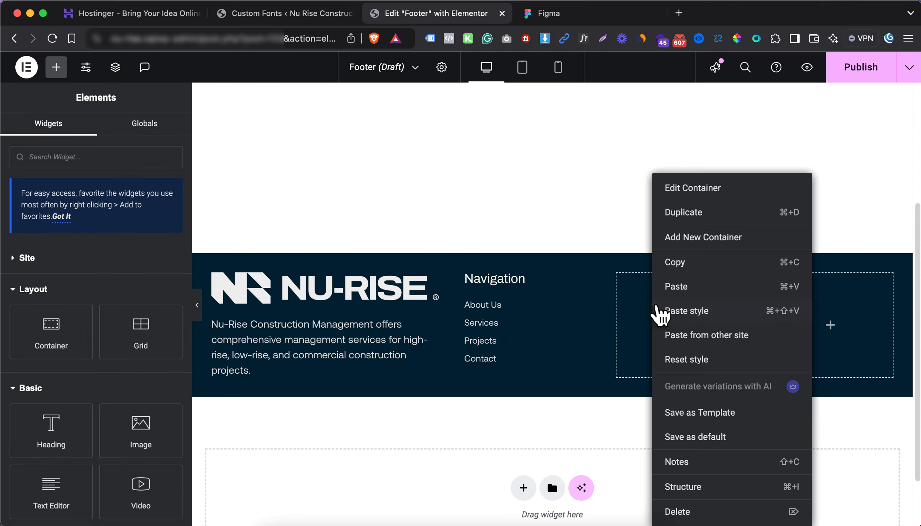
{"action": "left_click", "coordinate": [688, 289]}
{"action": "right_click", "coordinate": [523, 349]}
{"action": "left_click", "coordinate": [563, 291]}
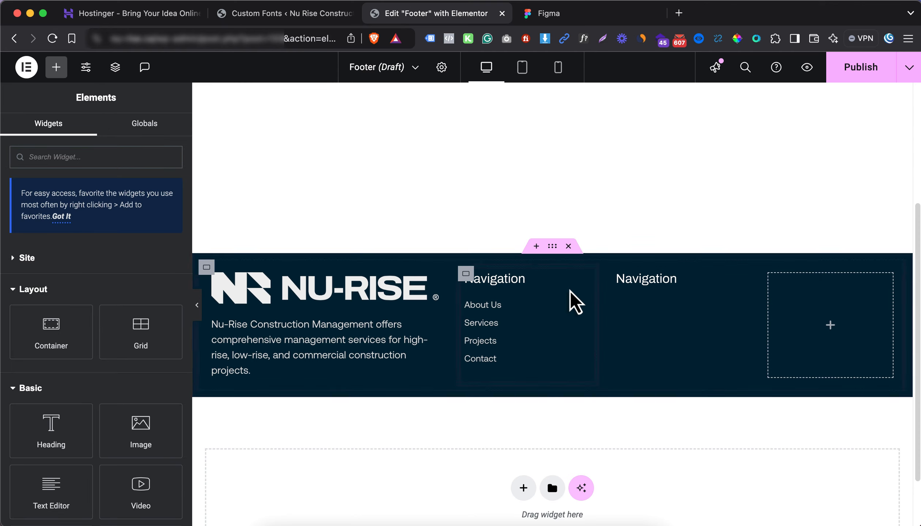
{"action": "right_click", "coordinate": [666, 281]}
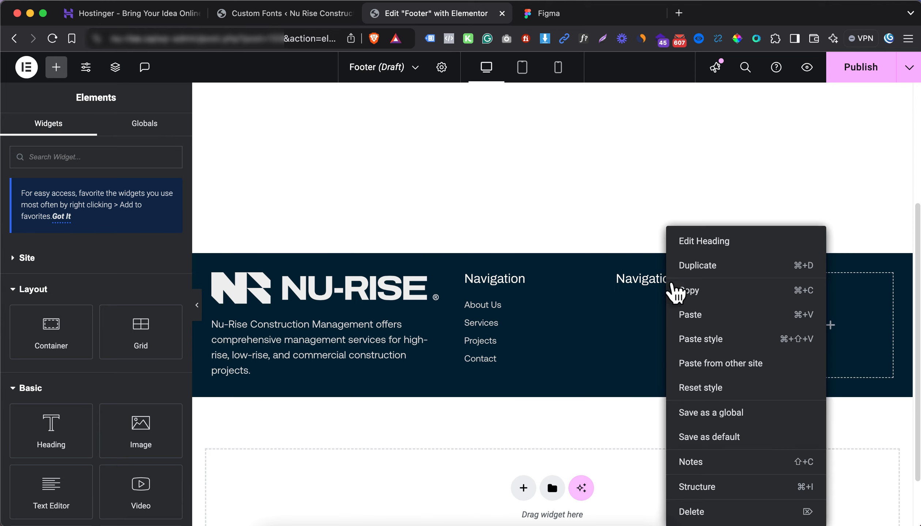
{"action": "left_click", "coordinate": [699, 316]}
Retitle the copied heading to 'Get In Touch'
{"action": "left_click", "coordinate": [639, 282]}
{"action": "left_click", "coordinate": [99, 244]}
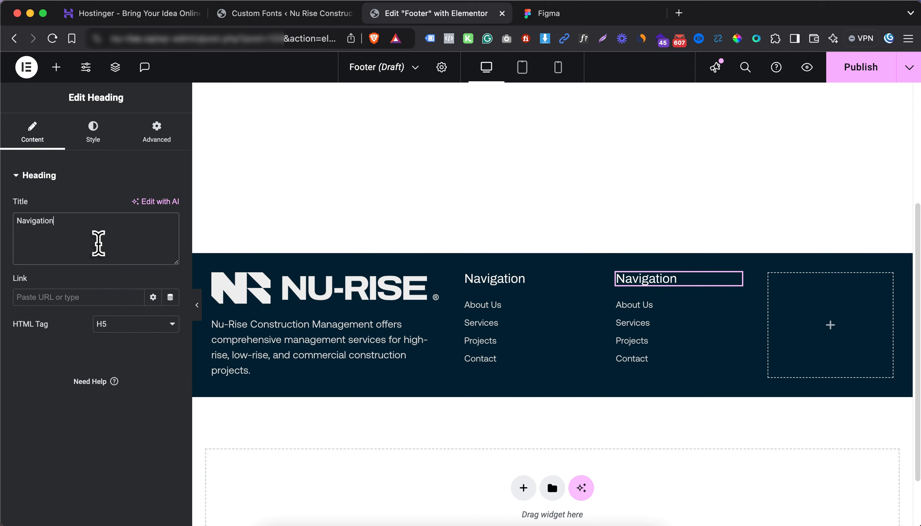
{"action": "key", "text": "super+a"}
{"action": "type", "text": "GE"}
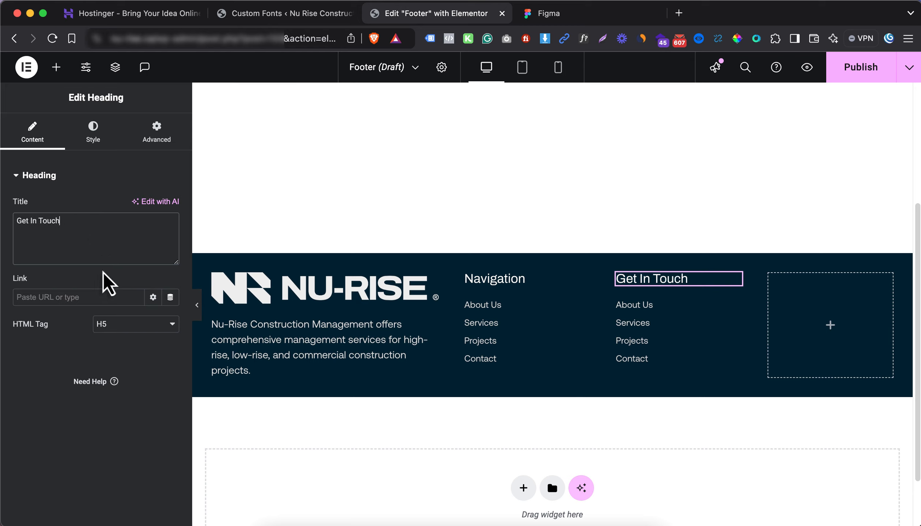
{"action": "left_click", "coordinate": [636, 356]}
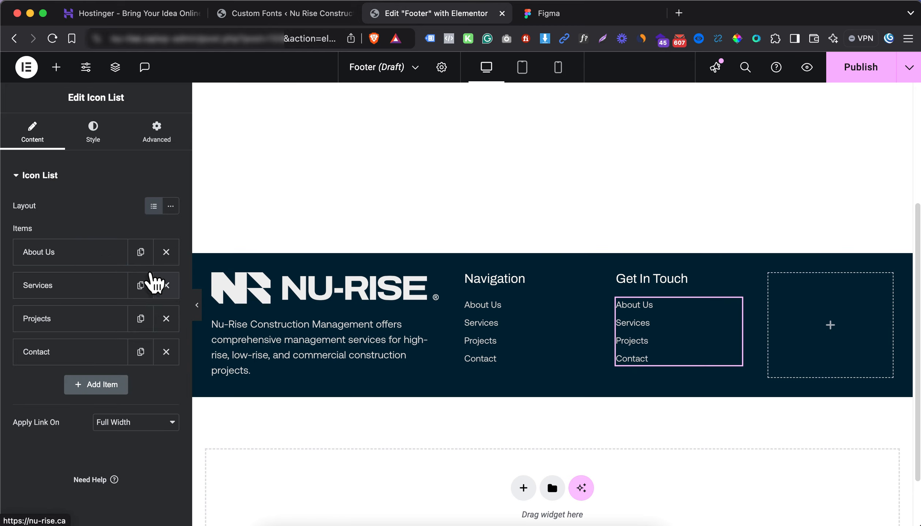
Reduce the list to one item showing the company e-mail, linked with a mailto: address
{"action": "left_click", "coordinate": [167, 285]}
{"action": "left_click", "coordinate": [166, 286]}
{"action": "left_click", "coordinate": [167, 285]}
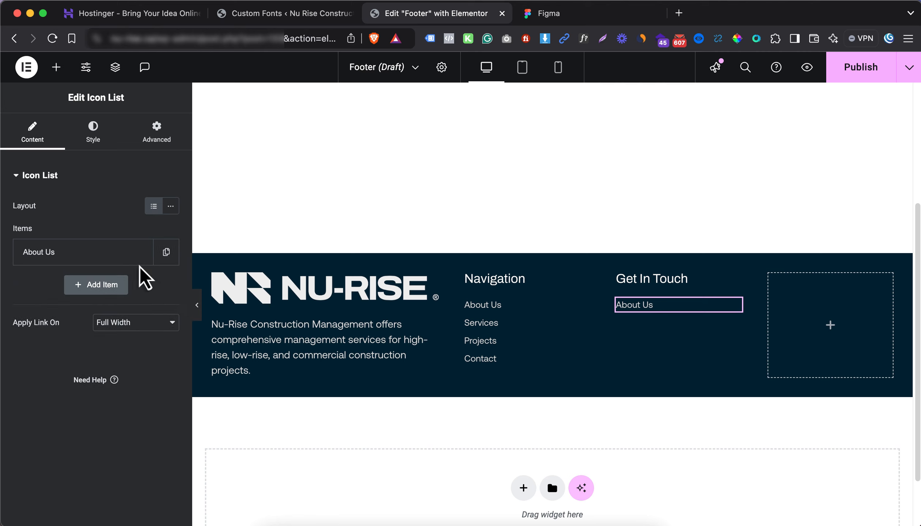
{"action": "left_click", "coordinate": [137, 262]}
{"action": "triple_click", "coordinate": [85, 296]}
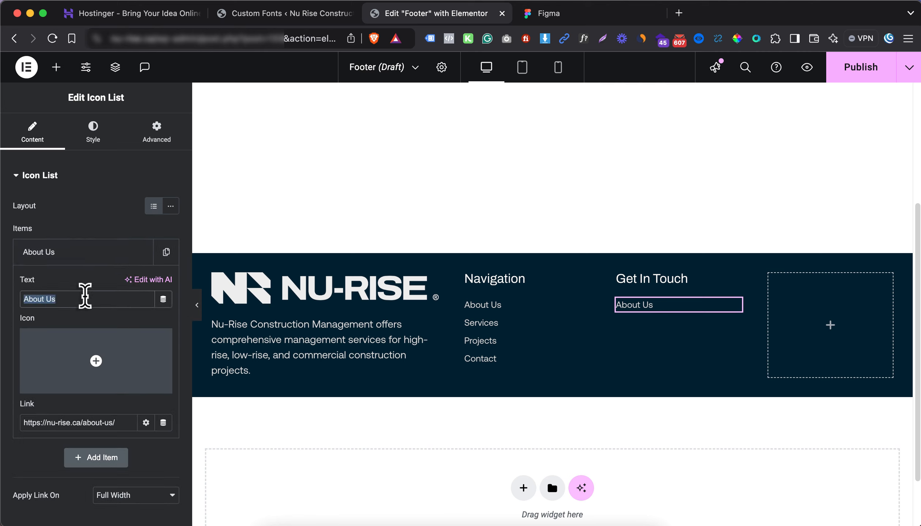
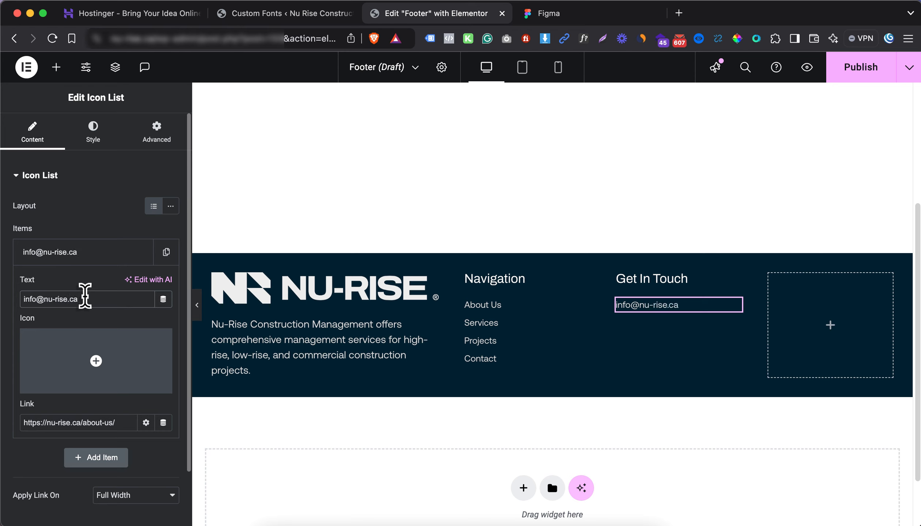
{"action": "triple_click", "coordinate": [83, 295]}
{"action": "key", "text": "super+c"}
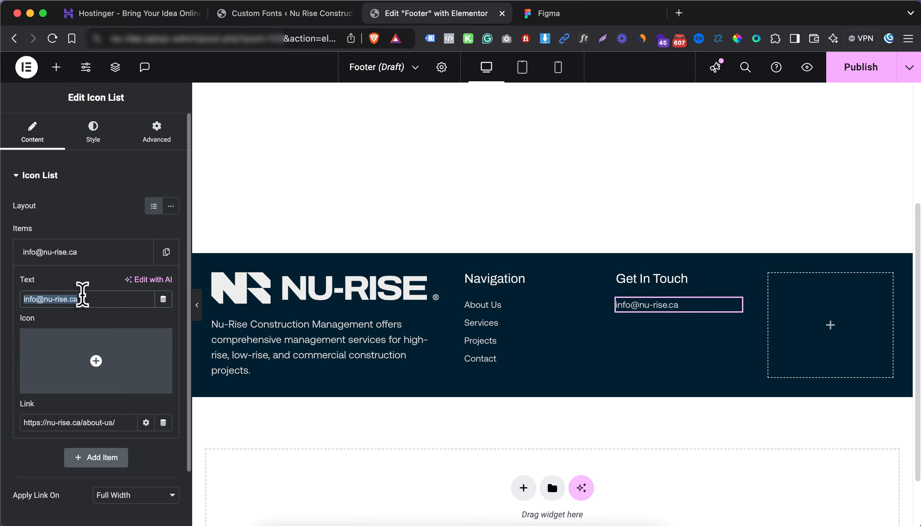
{"action": "key", "text": "Tab"}
{"action": "type", "text": "mail"}
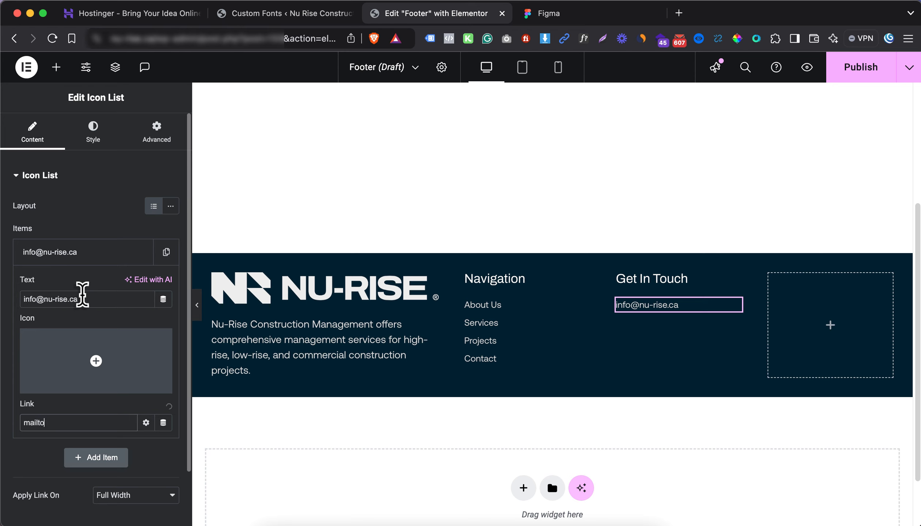
{"action": "type", "text": "to:"}
{"action": "key", "text": "super+v"}
{"action": "left_click_drag", "start_coordinate": [117, 423], "coordinate": [12, 424]}
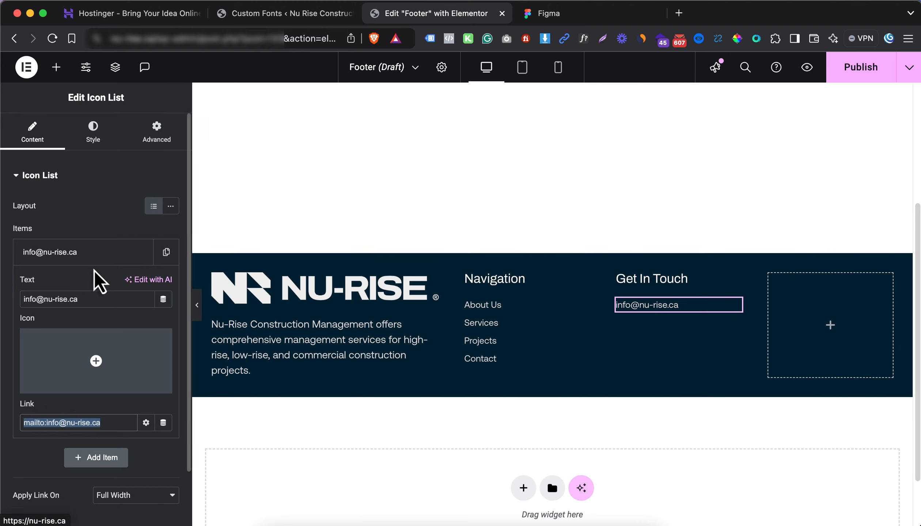
Give the e-mail item the Envelope icon from the Icon Library
{"action": "left_click", "coordinate": [45, 347]}
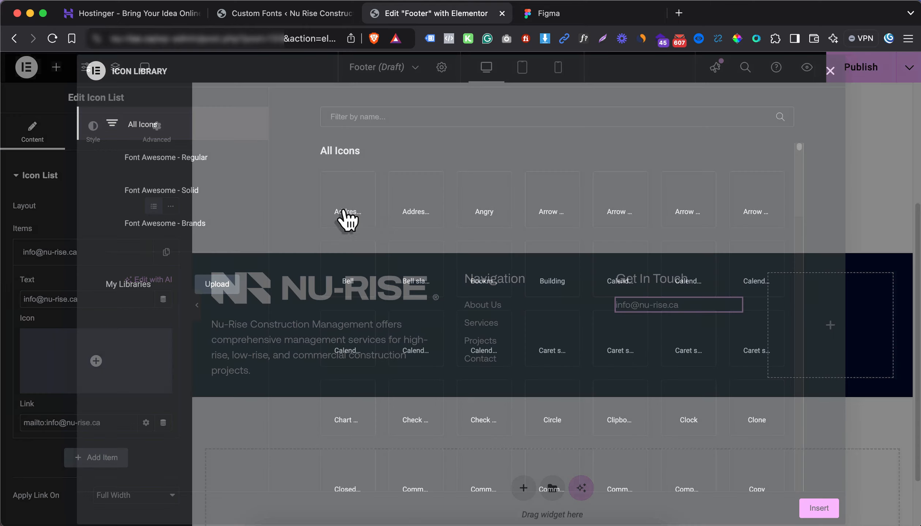
{"action": "type", "text": "env"}
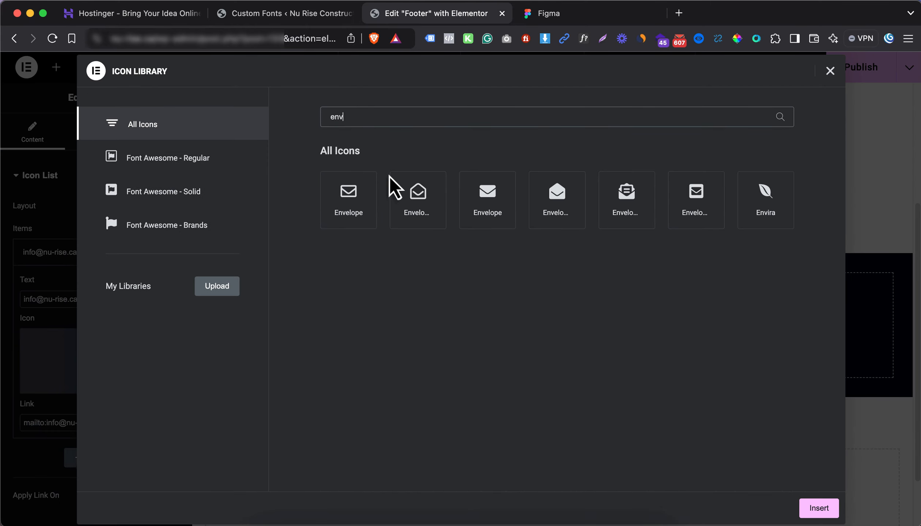
{"action": "left_click", "coordinate": [361, 206]}
{"action": "left_click", "coordinate": [825, 507]}
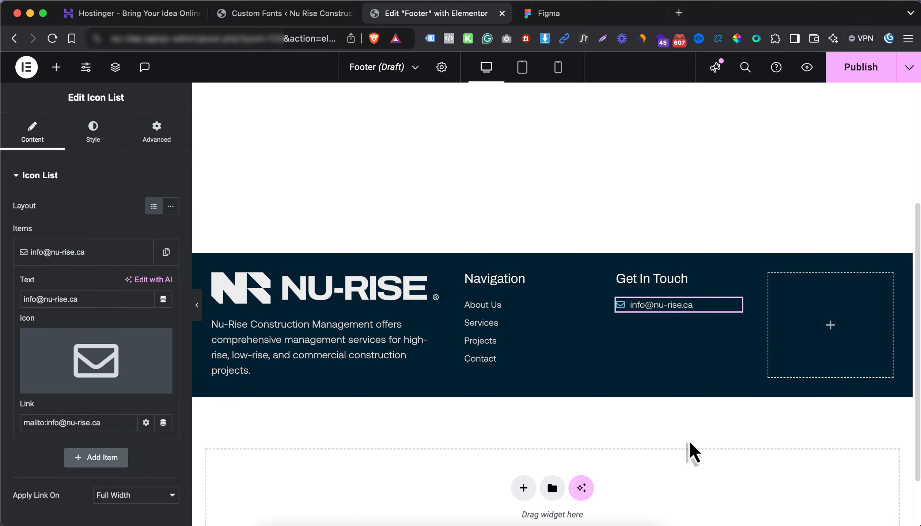
{"action": "left_click", "coordinate": [98, 256]}
Duplicate the e-mail item and start replacing its label with the phone number
{"action": "left_click", "coordinate": [167, 252]}
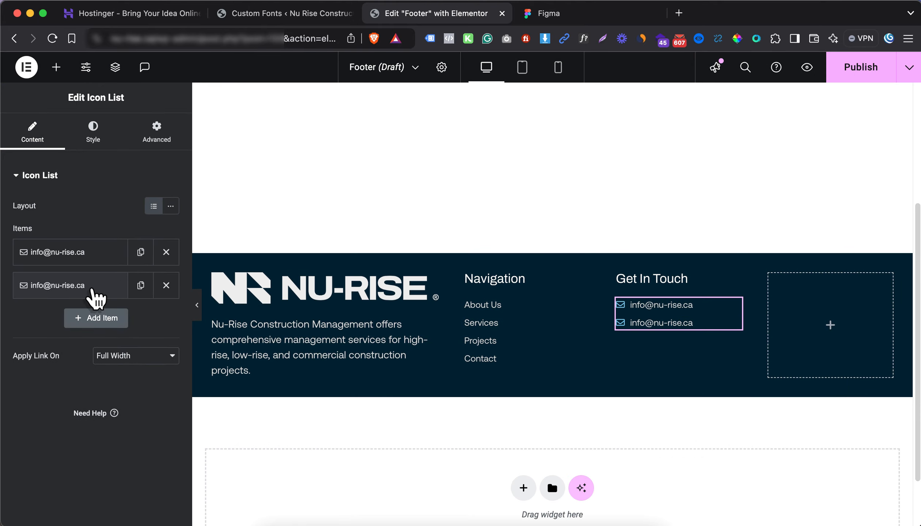
{"action": "left_click", "coordinate": [73, 285]}
{"action": "triple_click", "coordinate": [83, 332]}
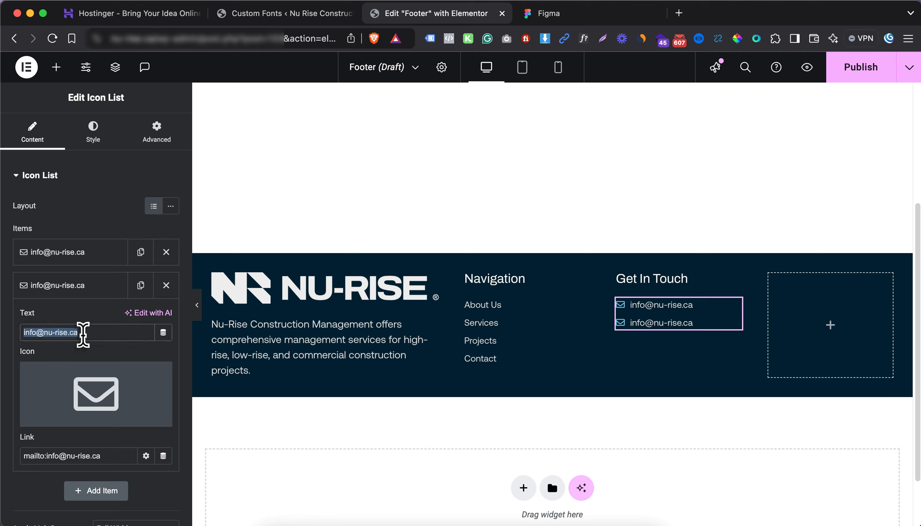
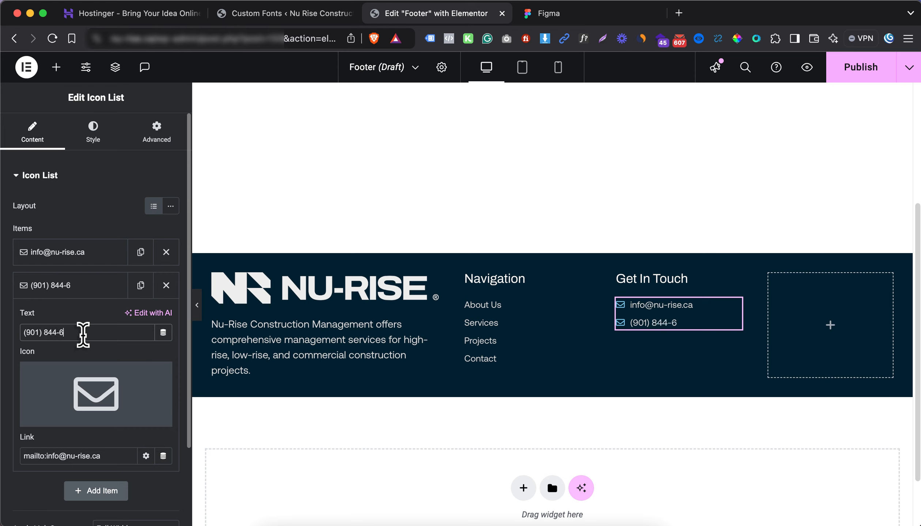
Link the phone item to tel: followed by the pasted phone number
{"action": "triple_click", "coordinate": [82, 335]}
{"action": "key", "text": "super+c"}
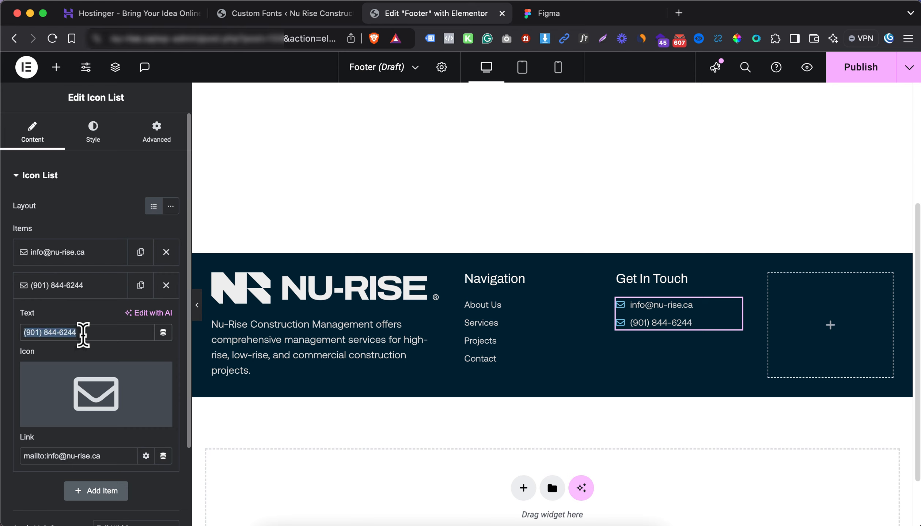
{"action": "key", "text": "Tab"}
{"action": "key", "text": "Tab"}
{"action": "key", "text": "Tab"}
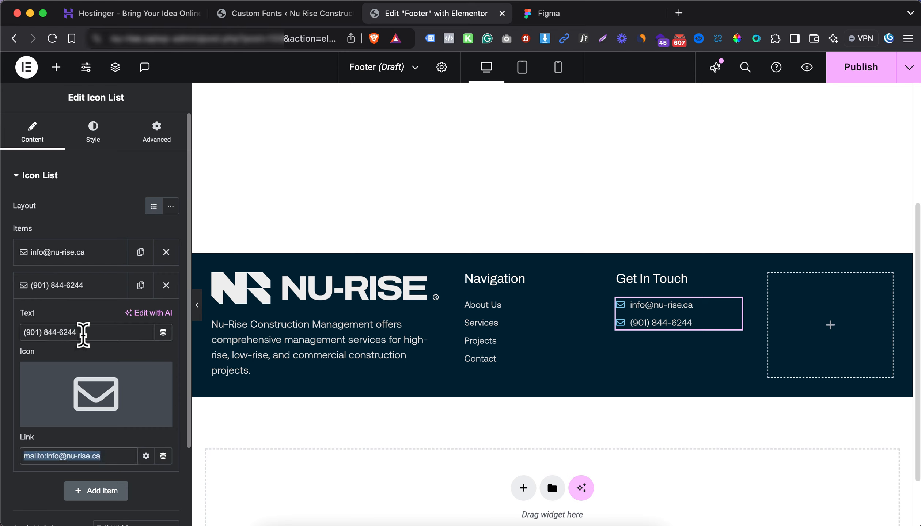
{"action": "type", "text": "tel:+1"}
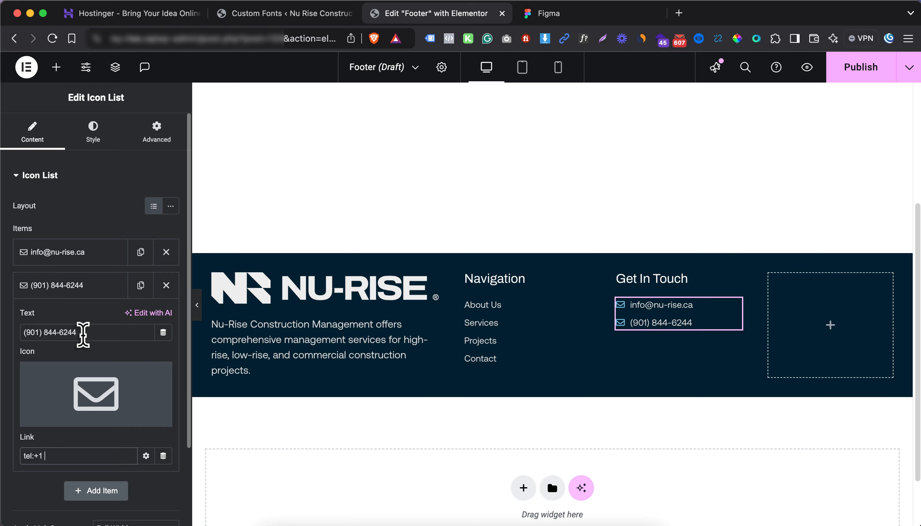
{"action": "key", "text": "super+v"}
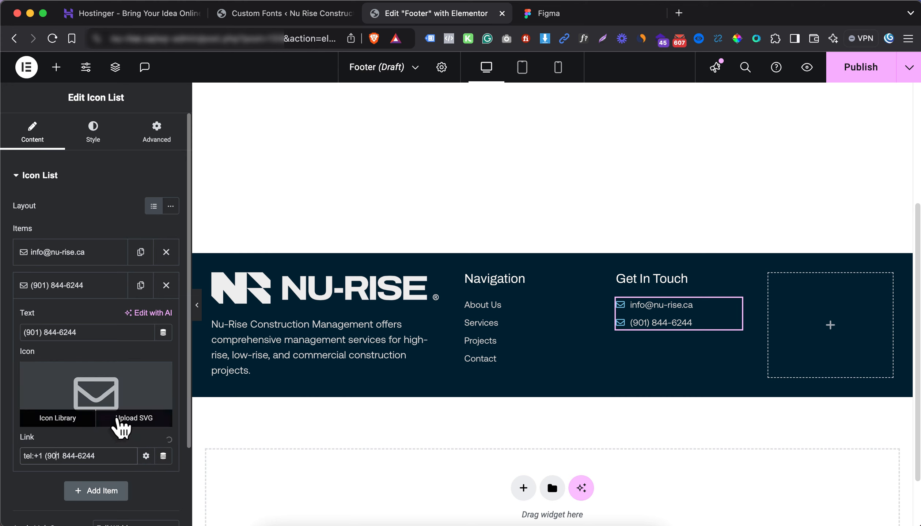
{"action": "key", "text": "BackSpace"}
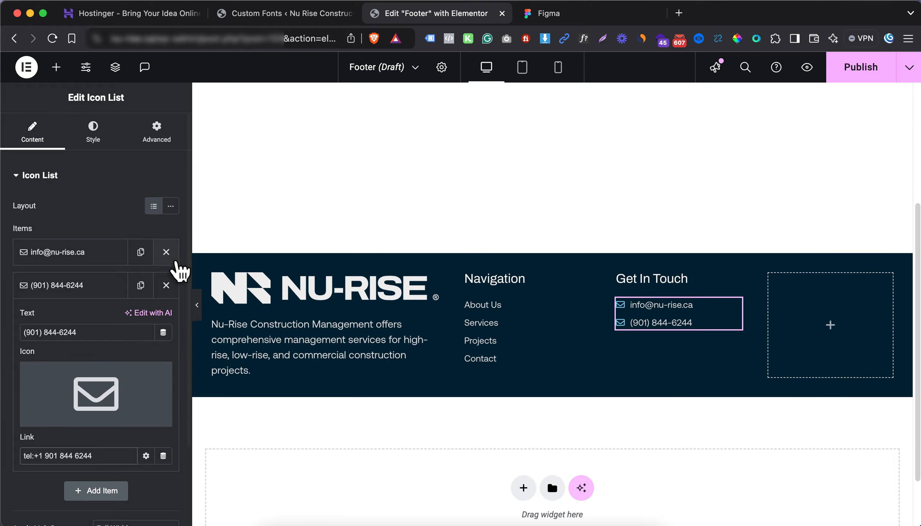
Give the phone item the solid Phone icon from the Icon Library
{"action": "left_click", "coordinate": [87, 416]}
{"action": "left_click", "coordinate": [372, 117]}
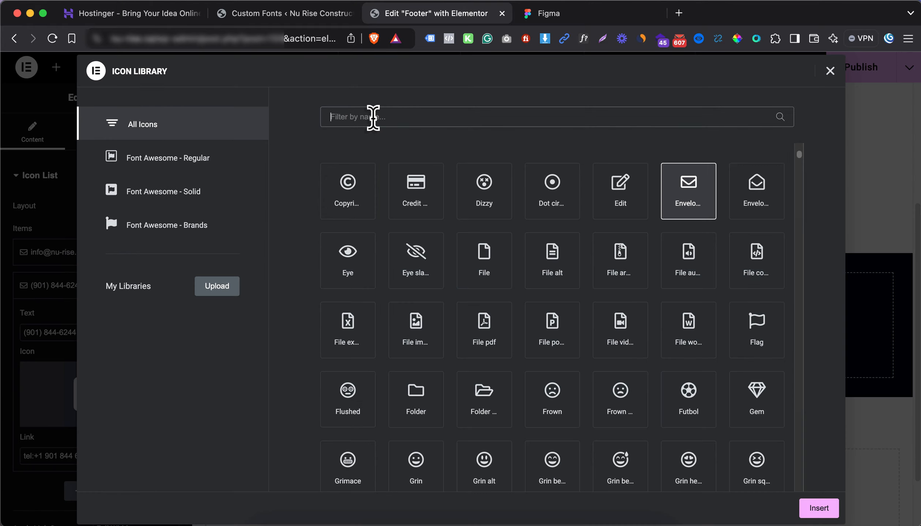
{"action": "type", "text": "pj"}
{"action": "key", "text": "BackSpace"}
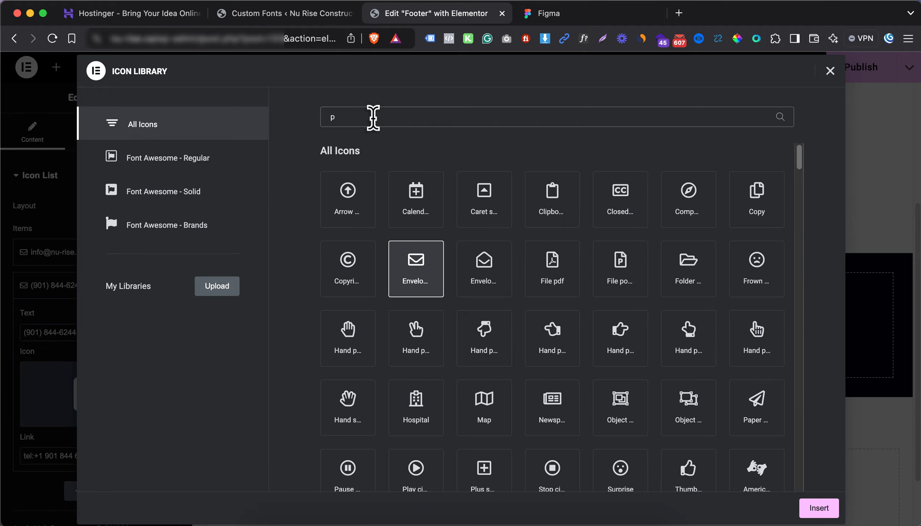
{"action": "type", "text": "hon"}
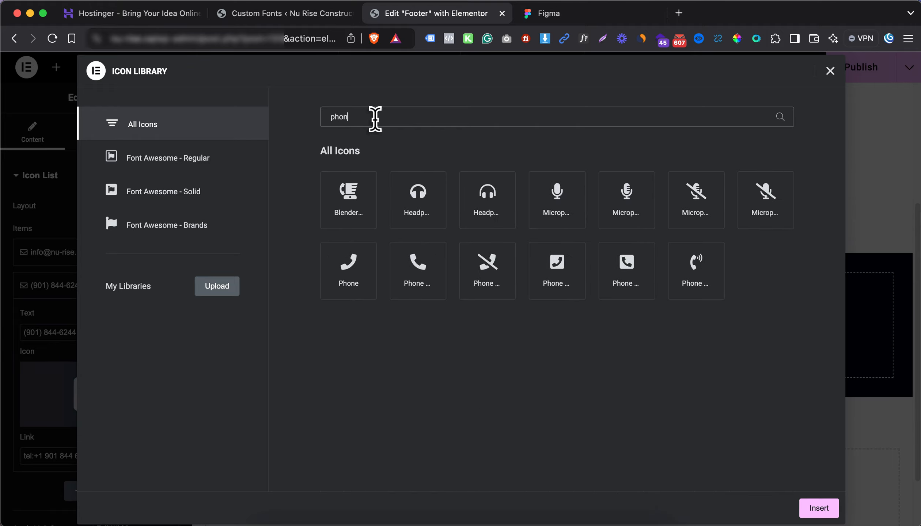
{"action": "left_click", "coordinate": [406, 265]}
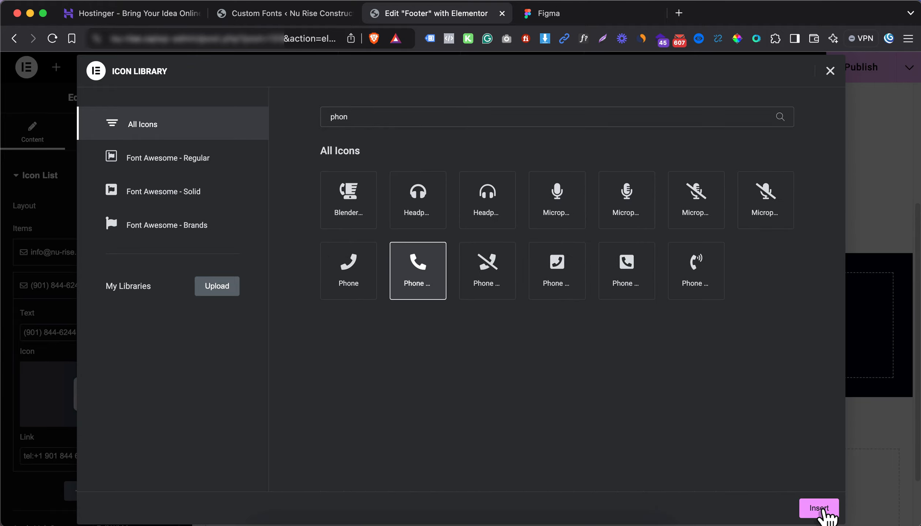
{"action": "left_click", "coordinate": [819, 508]}
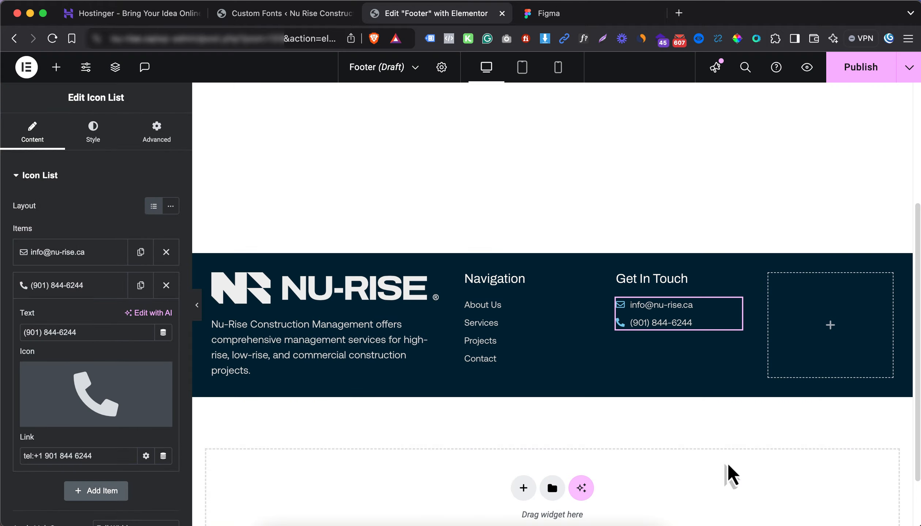
Colour the contact list icons with the global orange colour
{"action": "left_click", "coordinate": [91, 140]}
{"action": "left_click", "coordinate": [88, 177]}
{"action": "left_click", "coordinate": [83, 206]}
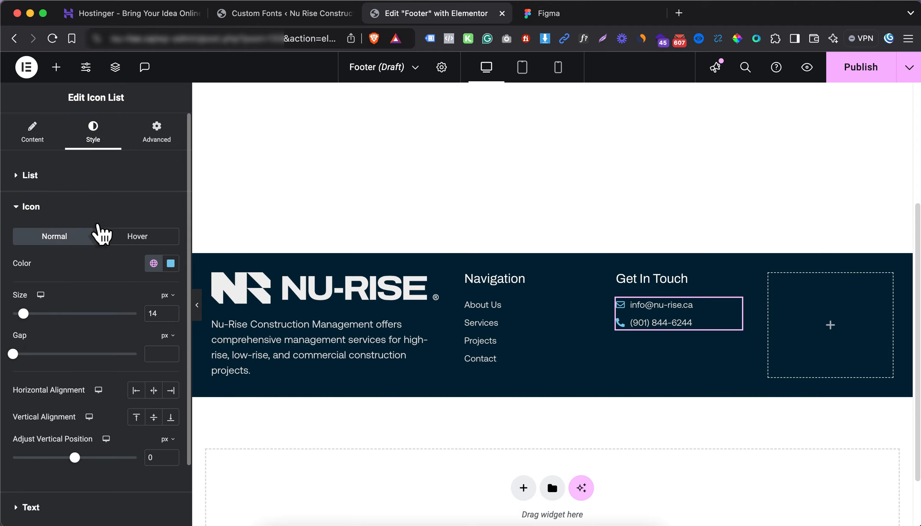
{"action": "left_click", "coordinate": [153, 263]}
{"action": "left_click", "coordinate": [73, 447]}
{"action": "left_click", "coordinate": [584, 17]}
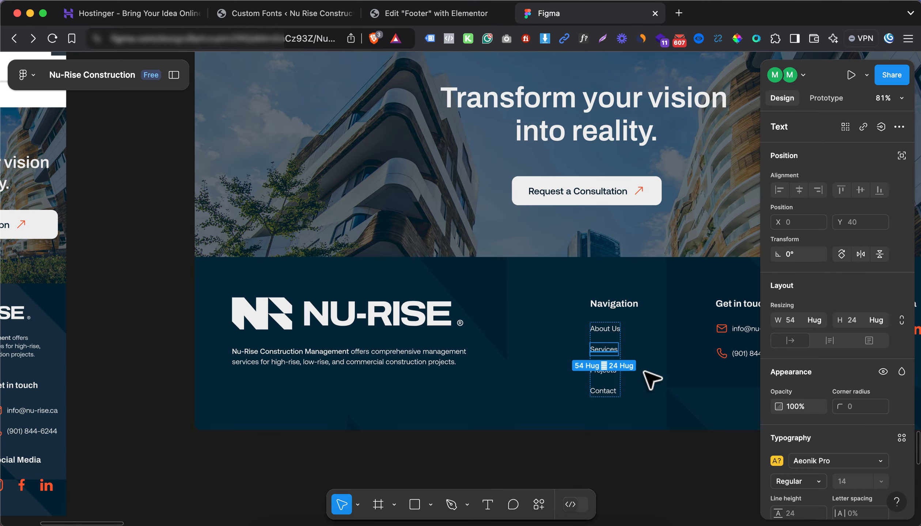
{"action": "left_click", "coordinate": [722, 327]}
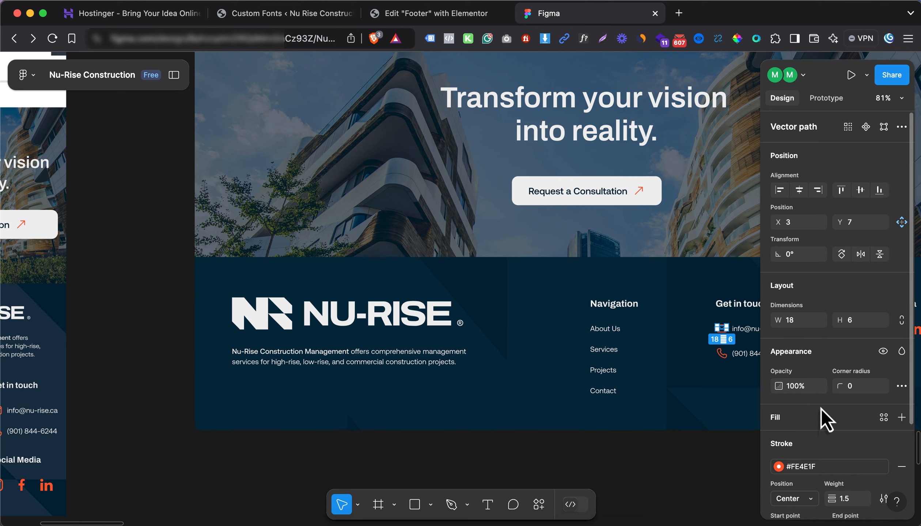
{"action": "scroll", "coordinate": [823, 393], "scroll_direction": "down", "scroll_amount": 5}
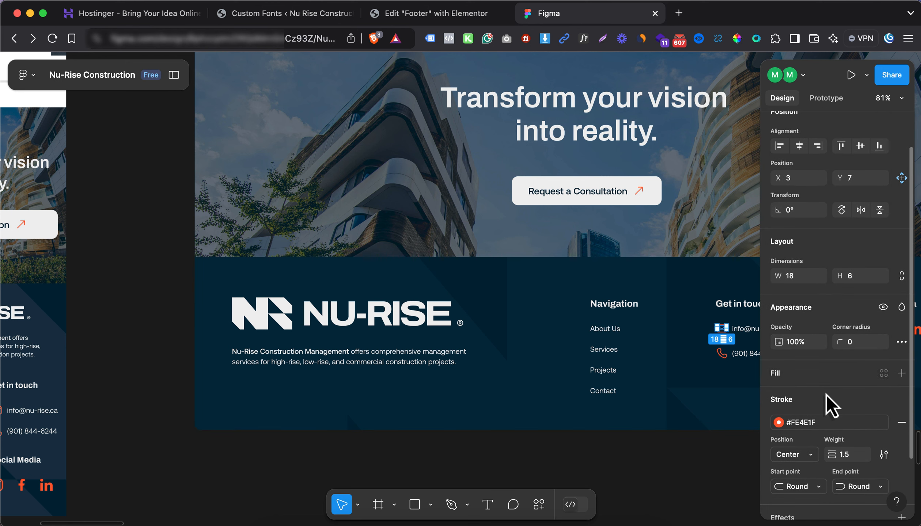
{"action": "scroll", "coordinate": [810, 414], "scroll_direction": "up", "scroll_amount": 5}
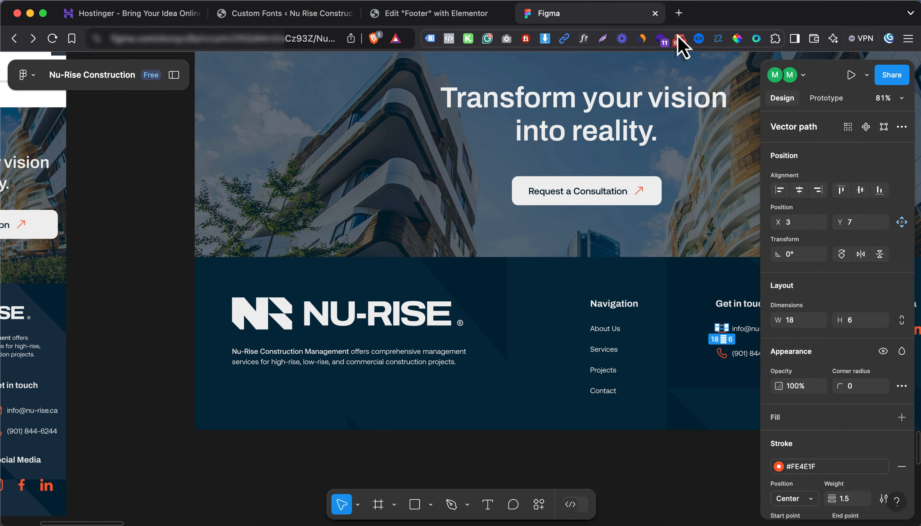
{"action": "left_click", "coordinate": [424, 14]}
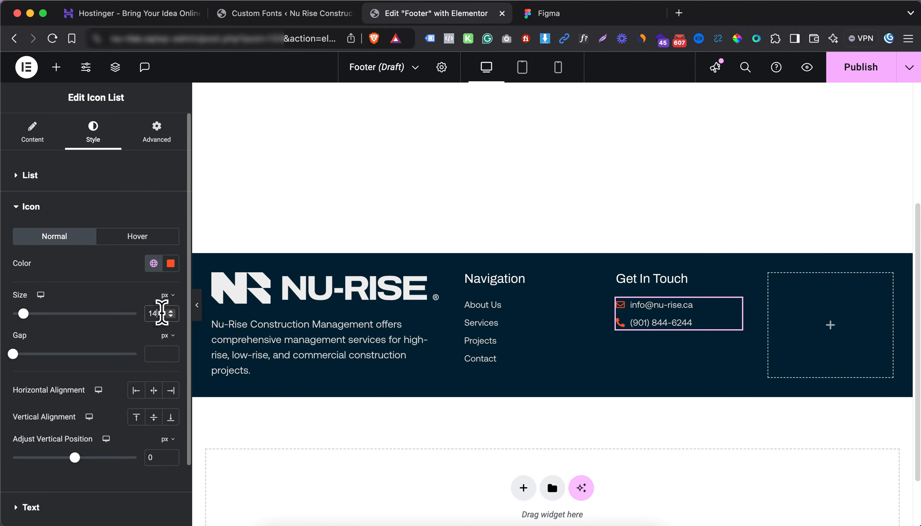
Set the contact icons to 16 px and the contact list's item spacing to 10
{"action": "key", "text": "Up"}
{"action": "key", "text": "Up"}
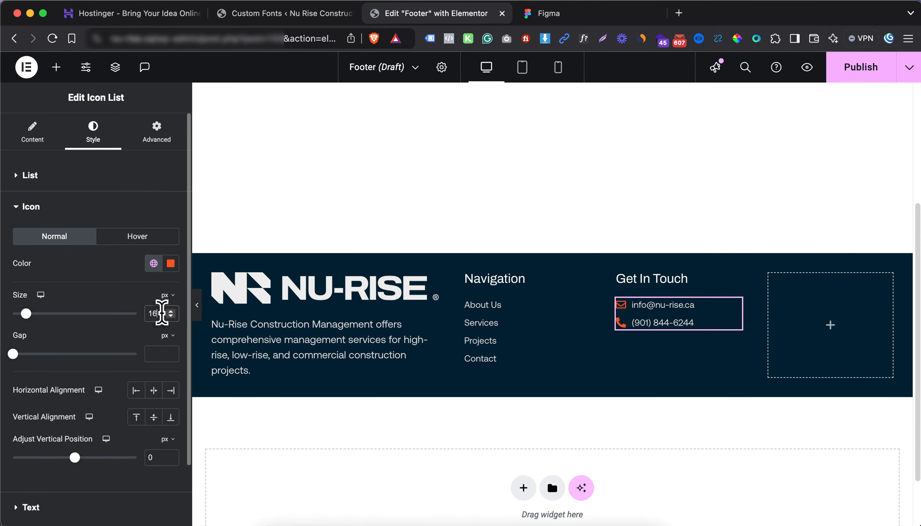
{"action": "left_click", "coordinate": [82, 179]}
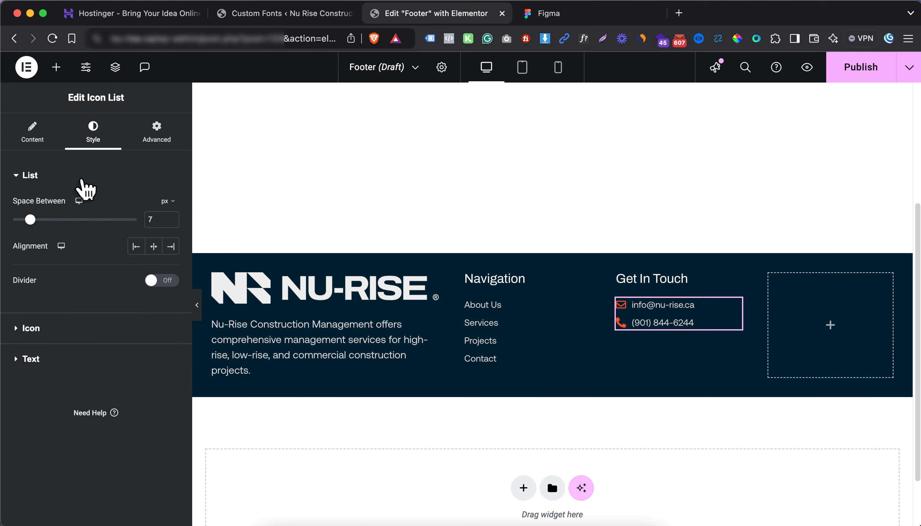
{"action": "left_click_drag", "start_coordinate": [156, 219], "coordinate": [139, 220]}
{"action": "type", "text": "1"}
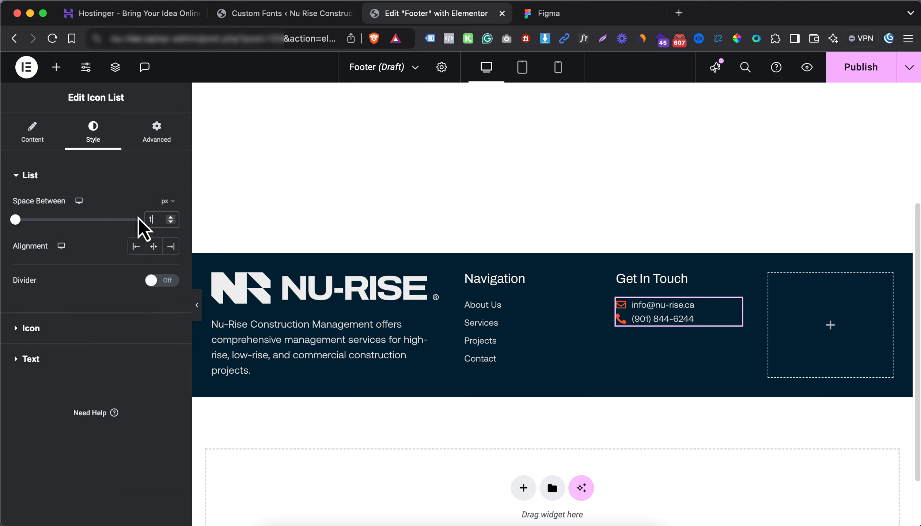
{"action": "type", "text": "0"}
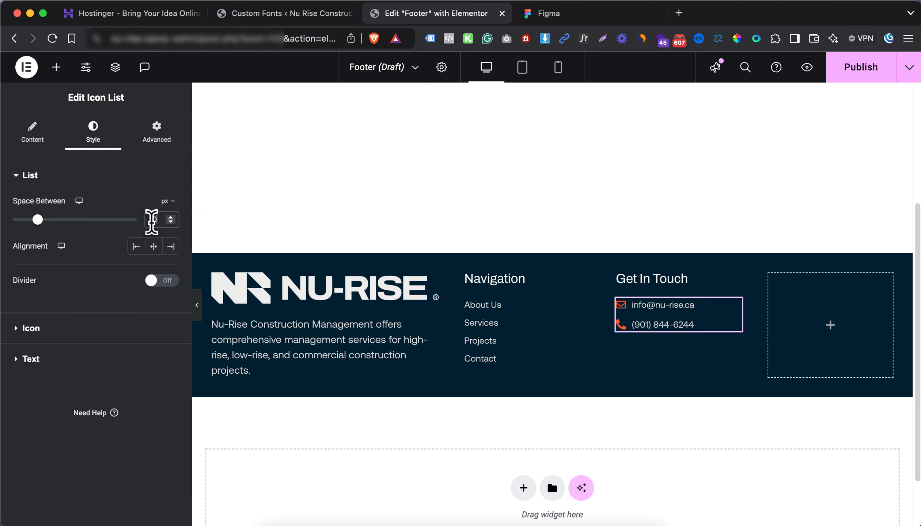
Set the Navigation list's space between items to 10
{"action": "left_click", "coordinate": [475, 344]}
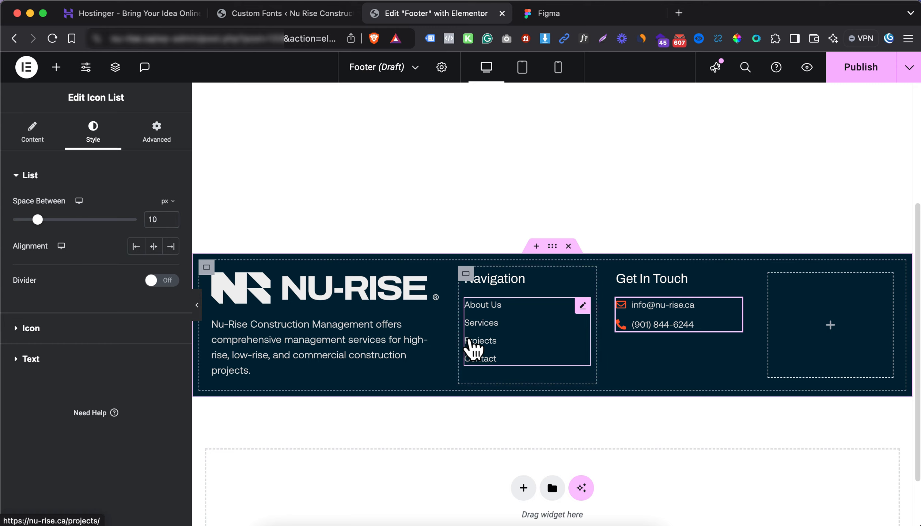
{"action": "left_click_drag", "start_coordinate": [157, 222], "coordinate": [132, 222]}
{"action": "type", "text": "11"}
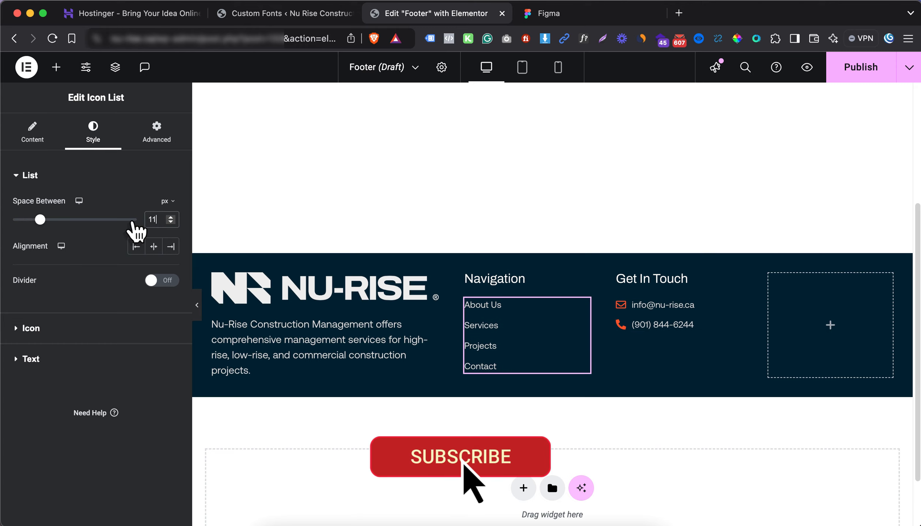
{"action": "key", "text": "Down"}
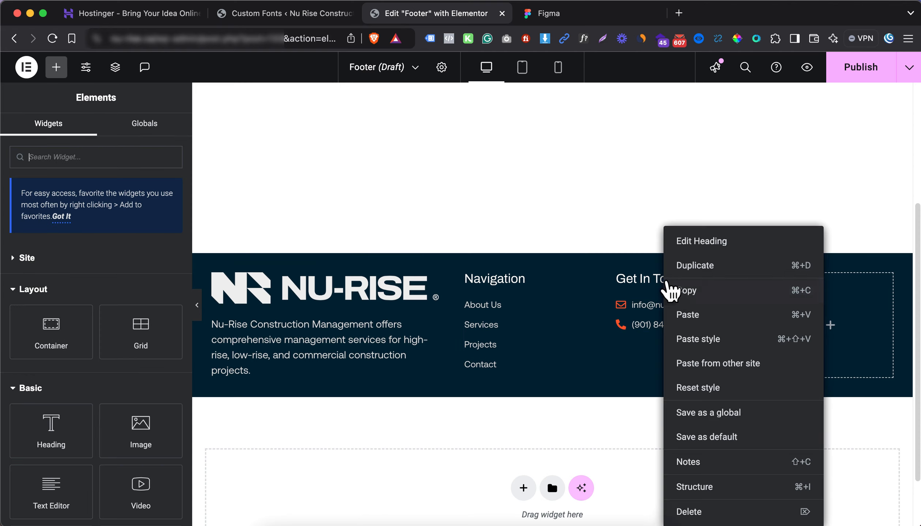
Copy the Get In Touch heading into the empty right column and retitle it Social Media
{"action": "right_click", "coordinate": [664, 282]}
{"action": "left_click", "coordinate": [707, 292]}
{"action": "right_click", "coordinate": [829, 322]}
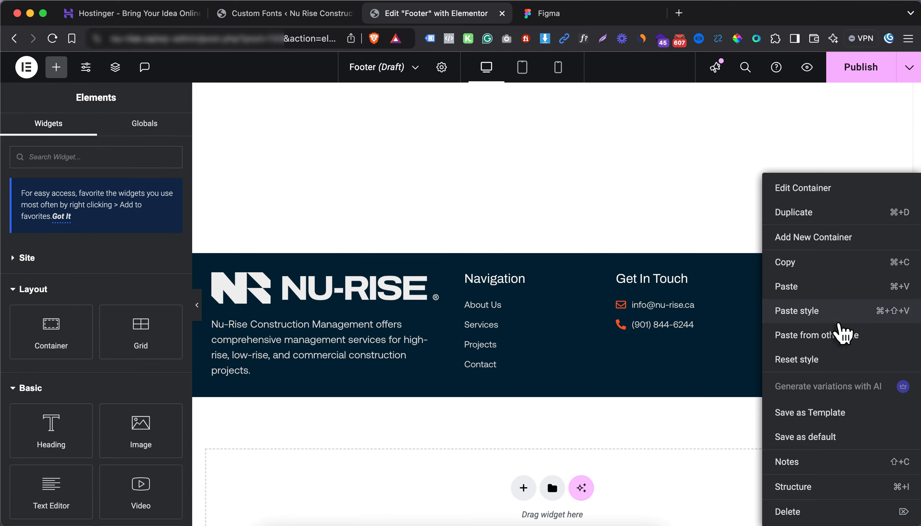
{"action": "left_click", "coordinate": [809, 286]}
{"action": "triple_click", "coordinate": [79, 228]}
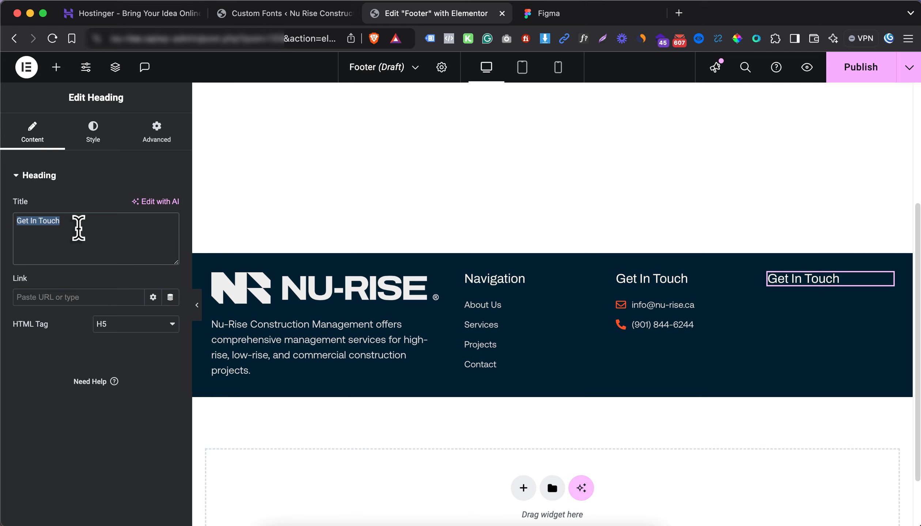
{"action": "type", "text": "Social Media"}
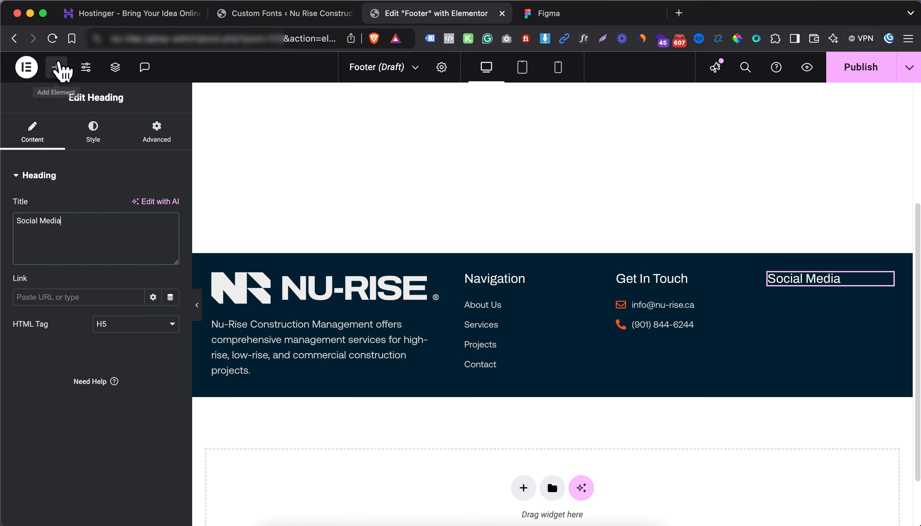
Drag a Social Icons widget from the 'soc' search into the Social Media column
{"action": "left_click", "coordinate": [56, 66]}
{"action": "type", "text": "s"}
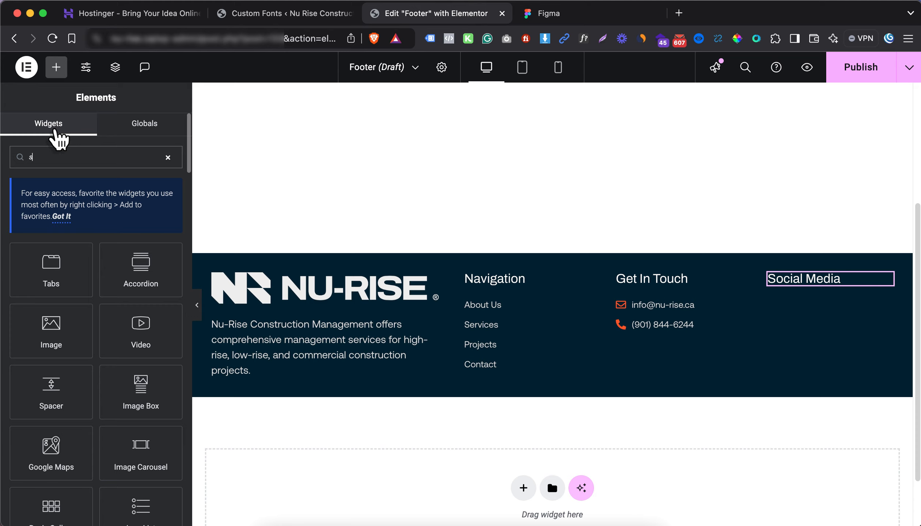
{"action": "type", "text": "oci"}
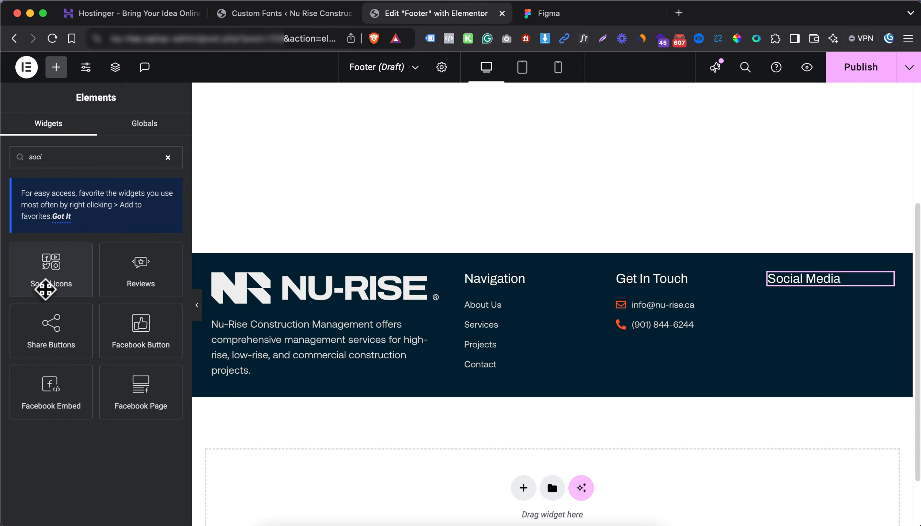
{"action": "left_click_drag", "start_coordinate": [45, 285], "coordinate": [809, 282]}
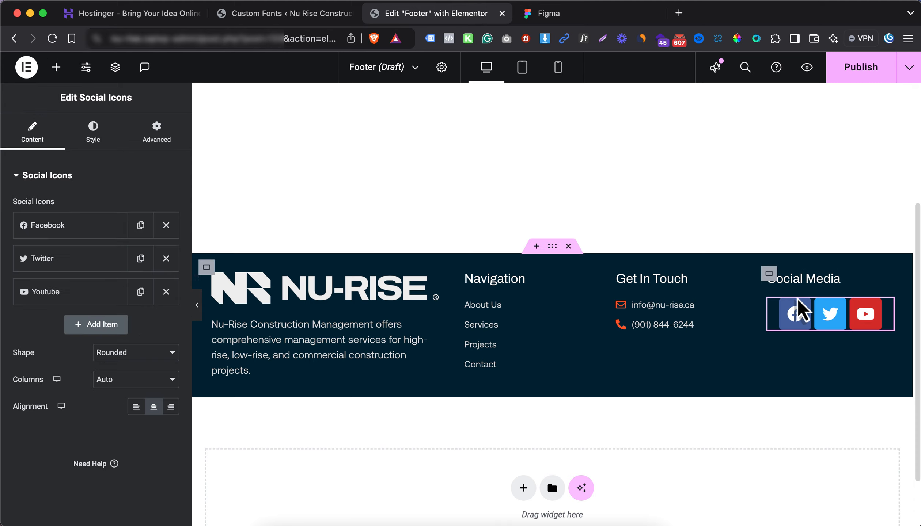
Left-align the social icons, keeping the rounded shape and automatic columns
{"action": "left_click", "coordinate": [136, 406]}
{"action": "left_click", "coordinate": [128, 355]}
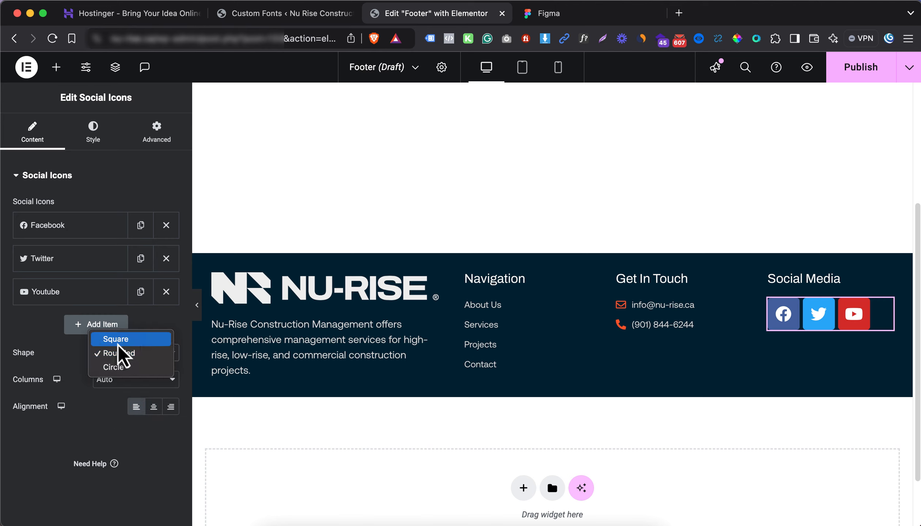
{"action": "left_click", "coordinate": [69, 375]}
{"action": "left_click", "coordinate": [118, 383]}
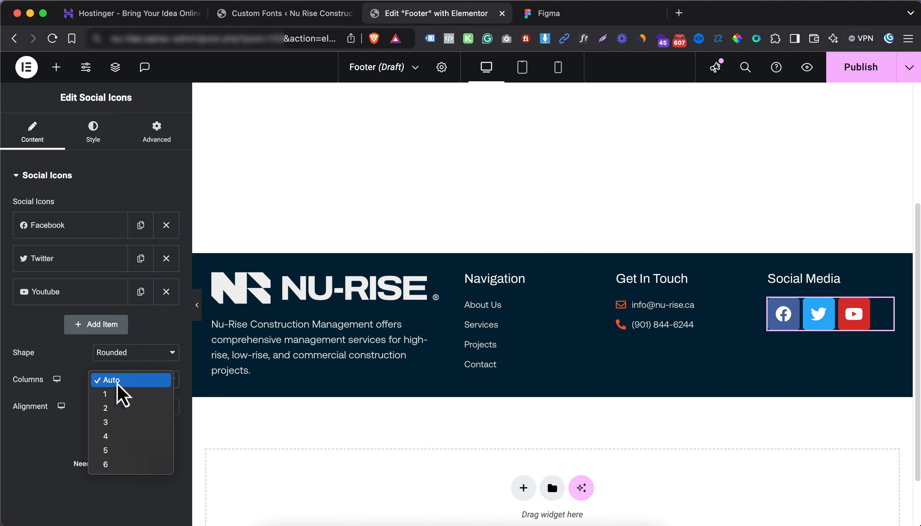
{"action": "left_click", "coordinate": [117, 384]}
Switch the icon colour to Custom with the Secondary colour set to global Color 2
{"action": "left_click", "coordinate": [93, 133]}
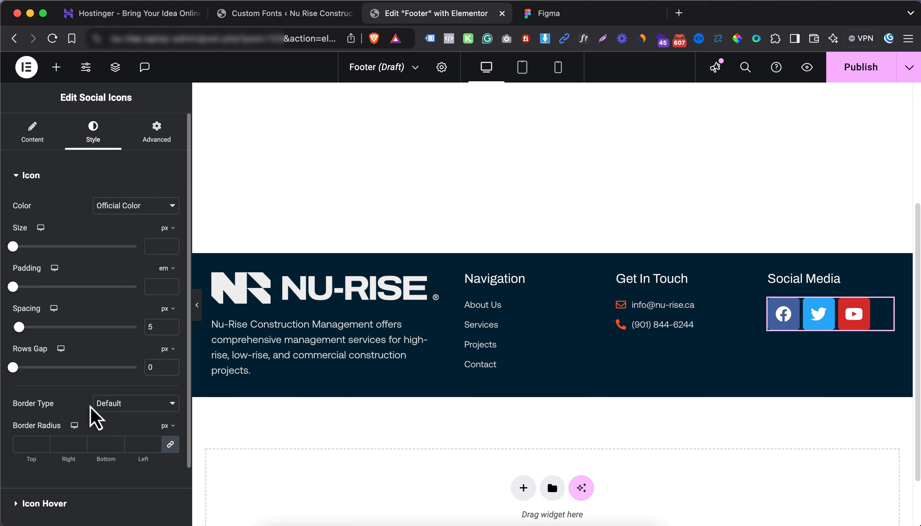
{"action": "scroll", "coordinate": [90, 407], "scroll_direction": "down", "scroll_amount": 2}
{"action": "left_click", "coordinate": [129, 178]}
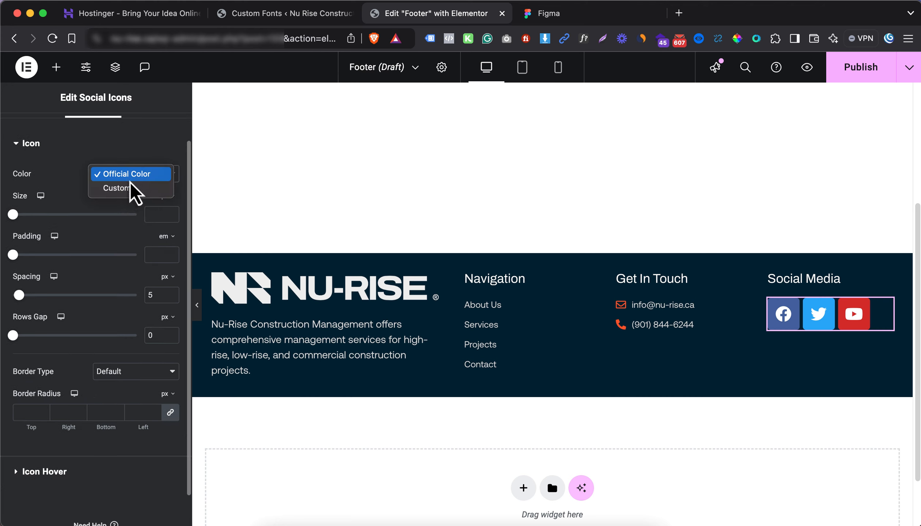
{"action": "left_click", "coordinate": [130, 188]}
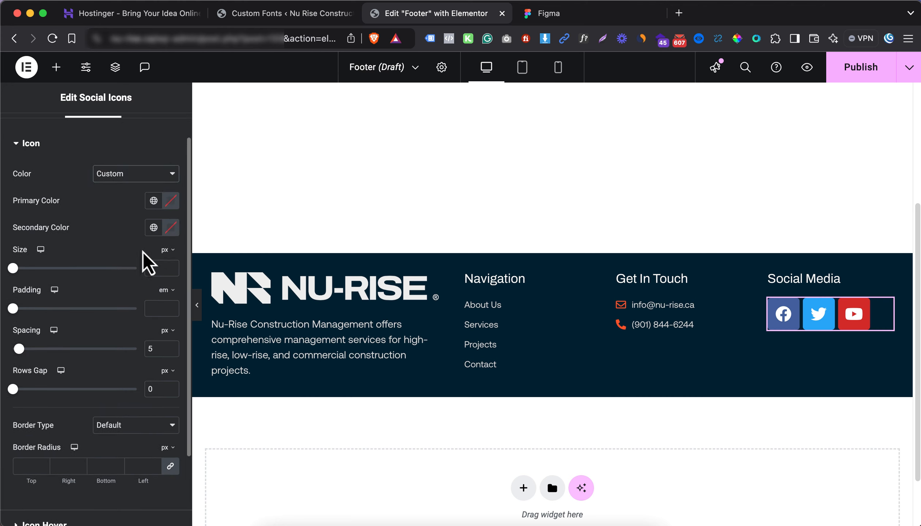
{"action": "left_click", "coordinate": [171, 229]}
{"action": "key", "text": "super+a"}
{"action": "type", "text": "#D5D5D5"}
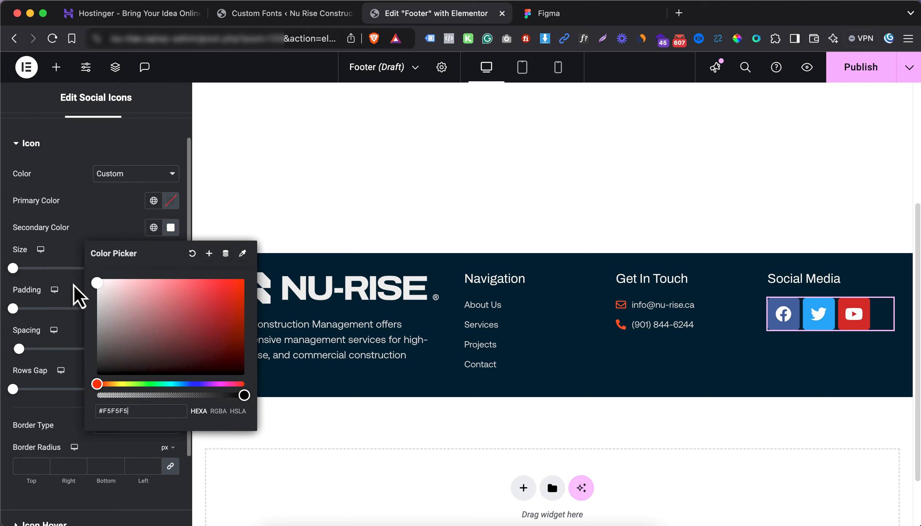
{"action": "left_click", "coordinate": [112, 228]}
{"action": "left_click", "coordinate": [153, 227]}
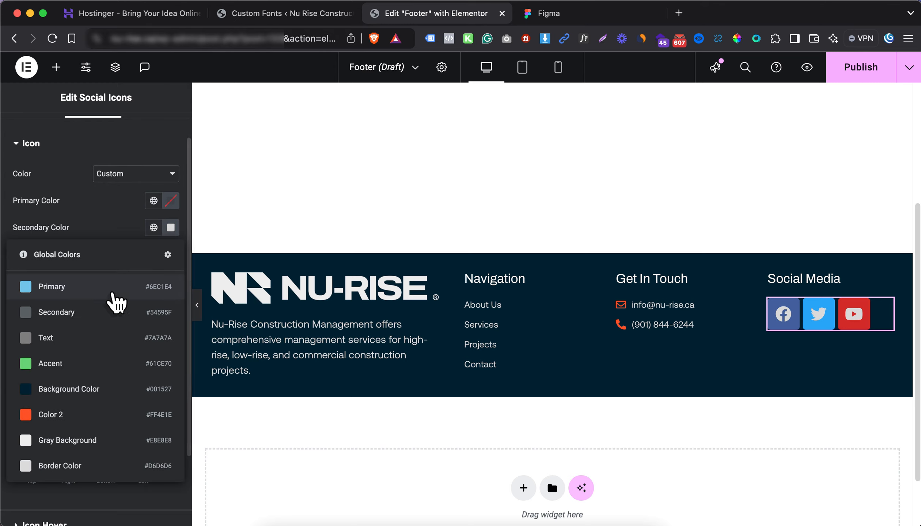
{"action": "left_click", "coordinate": [68, 413]}
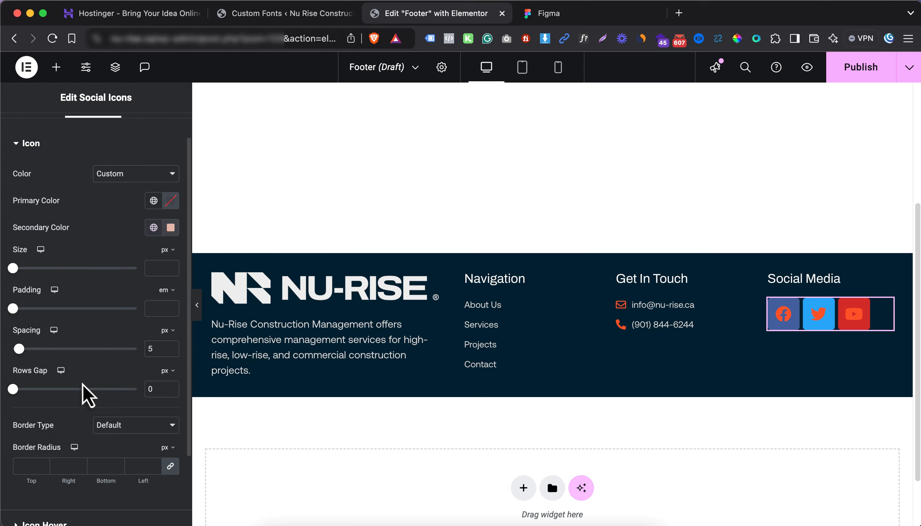
Make the icons' Primary background colour fully transparent
{"action": "left_click", "coordinate": [170, 201]}
{"action": "left_click", "coordinate": [95, 368]}
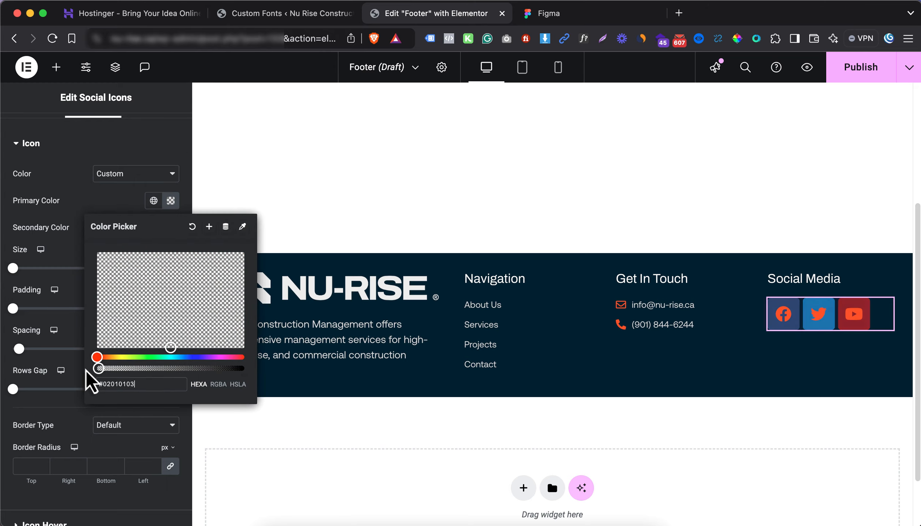
{"action": "left_click", "coordinate": [83, 314]}
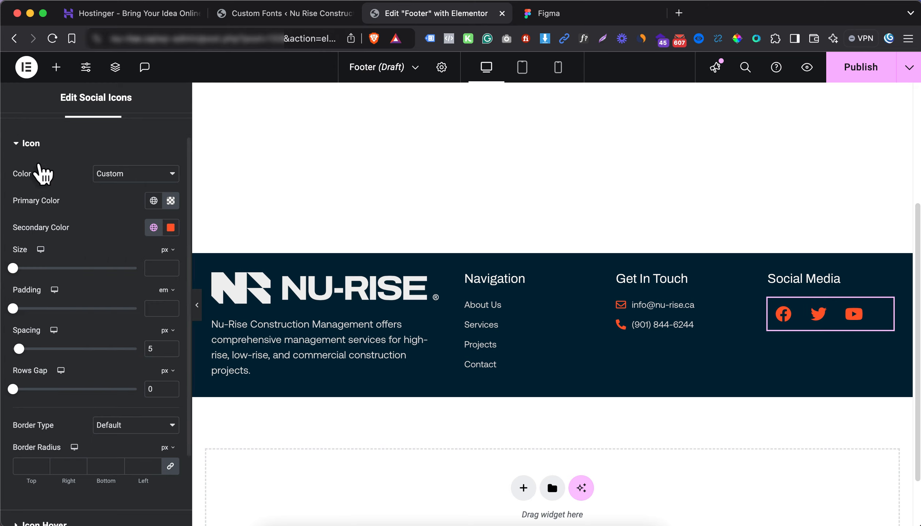
{"action": "scroll", "coordinate": [66, 204], "scroll_direction": "up", "scroll_amount": 2}
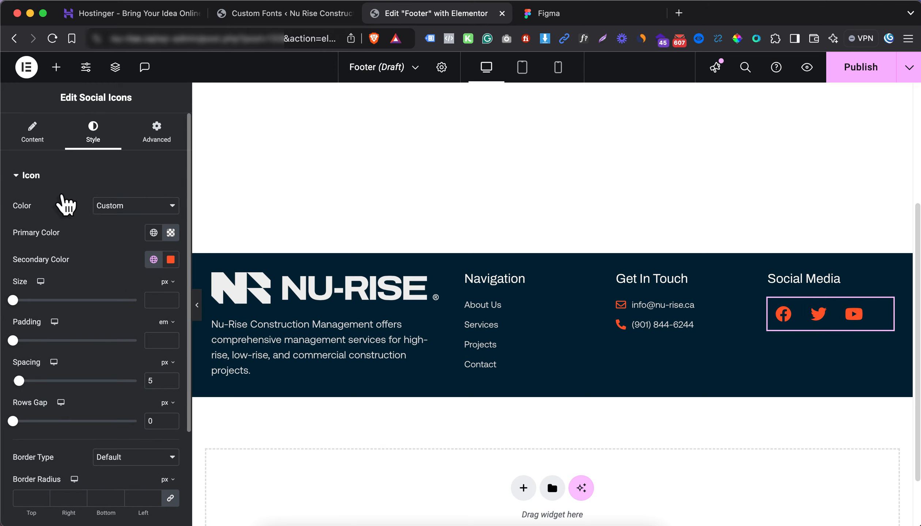
Move Twitter above Facebook and open the Icon Library to replace its icon
{"action": "left_click", "coordinate": [23, 132]}
{"action": "mouse_move", "coordinate": [92, 274]}
{"action": "left_mouse_down"}
{"action": "mouse_move", "coordinate": [83, 241]}
{"action": "mouse_move", "coordinate": [82, 267]}
{"action": "left_mouse_up"}
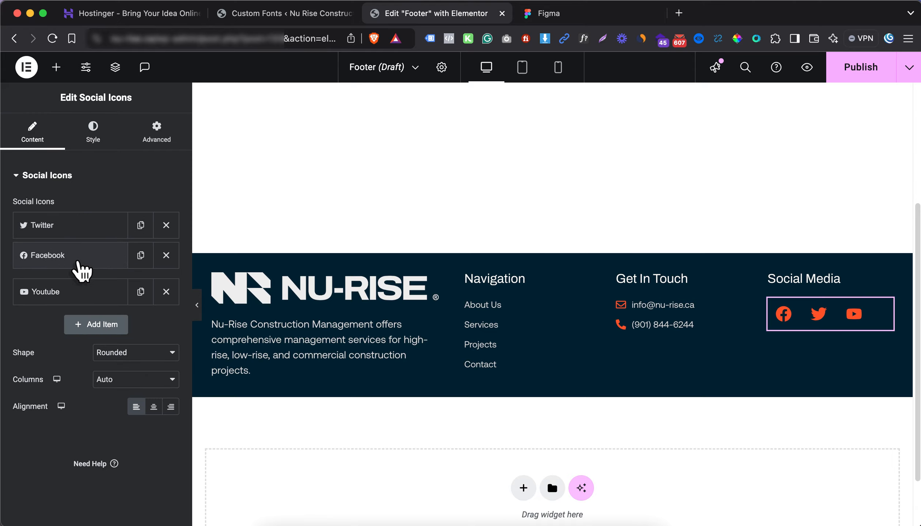
{"action": "left_click", "coordinate": [104, 239]}
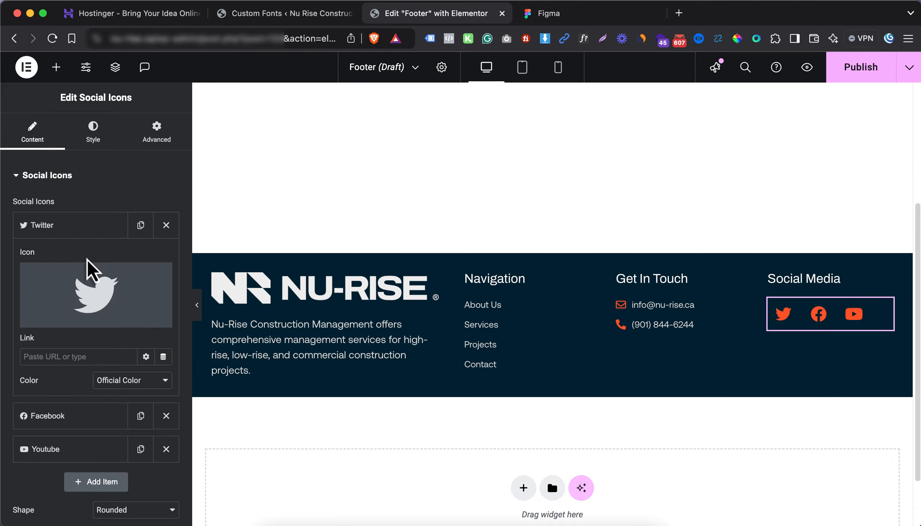
{"action": "left_click", "coordinate": [86, 268]}
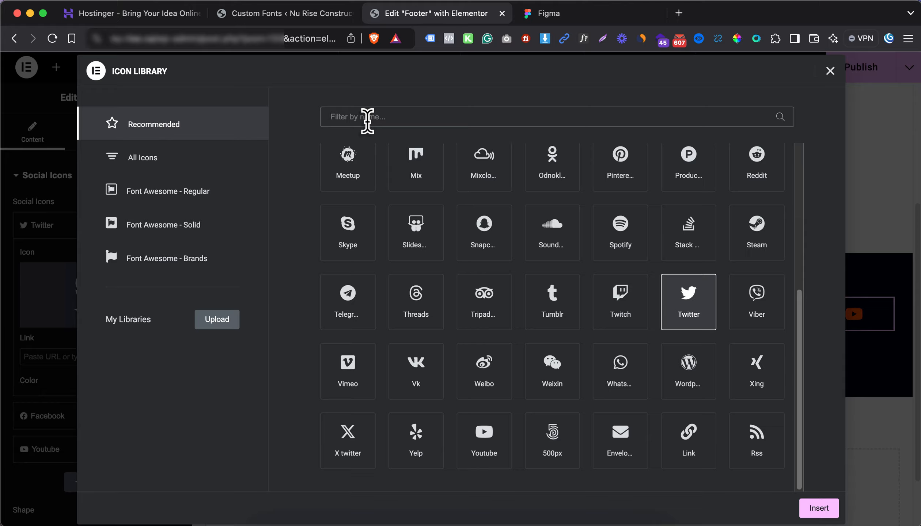
{"action": "left_click", "coordinate": [367, 120]}
Replace the Twitter icon with Instagram, checking the Figma design
{"action": "type", "text": "ins"}
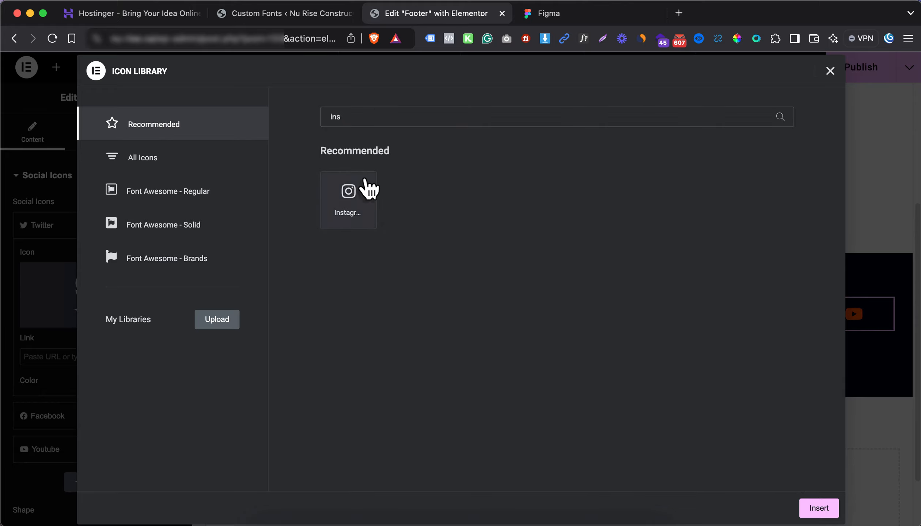
{"action": "left_click", "coordinate": [366, 189]}
{"action": "left_click", "coordinate": [819, 509]}
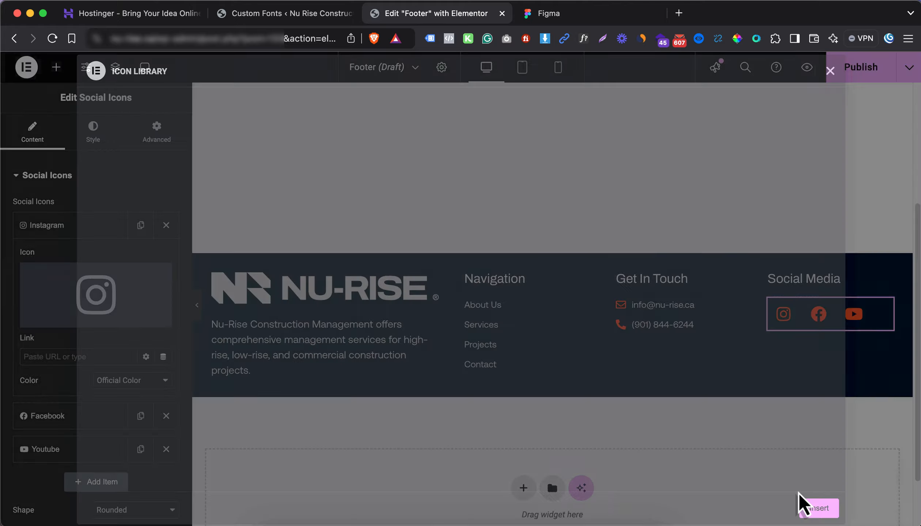
{"action": "key", "text": "ctrl+Tab"}
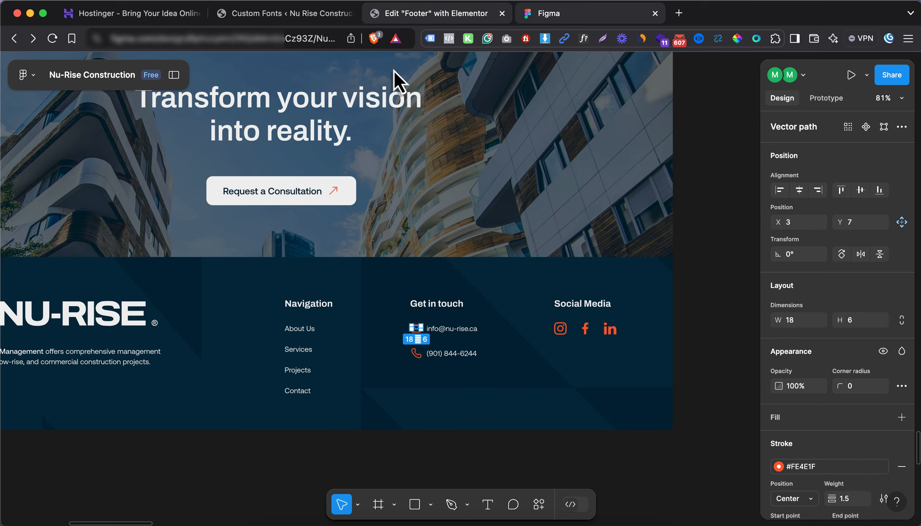
{"action": "key", "text": "ctrl+shift+Tab"}
Swap the Facebook item's icon for the plain Facebook 'f' from All Icons
{"action": "left_click", "coordinate": [104, 310]}
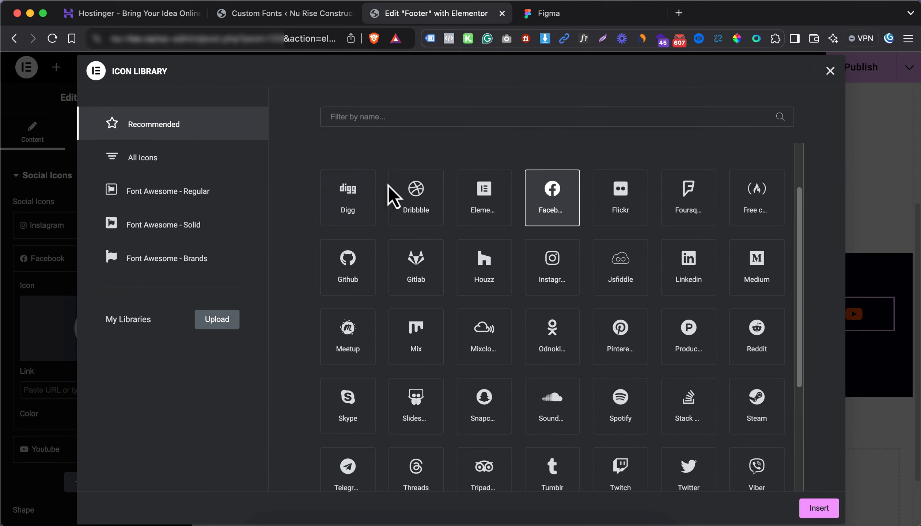
{"action": "left_click", "coordinate": [153, 157]}
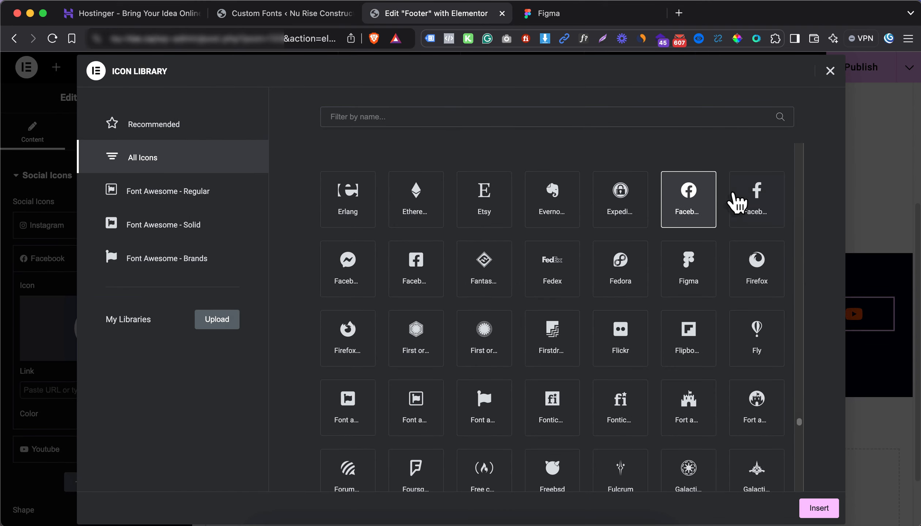
{"action": "left_click", "coordinate": [758, 199]}
{"action": "left_click", "coordinate": [819, 507]}
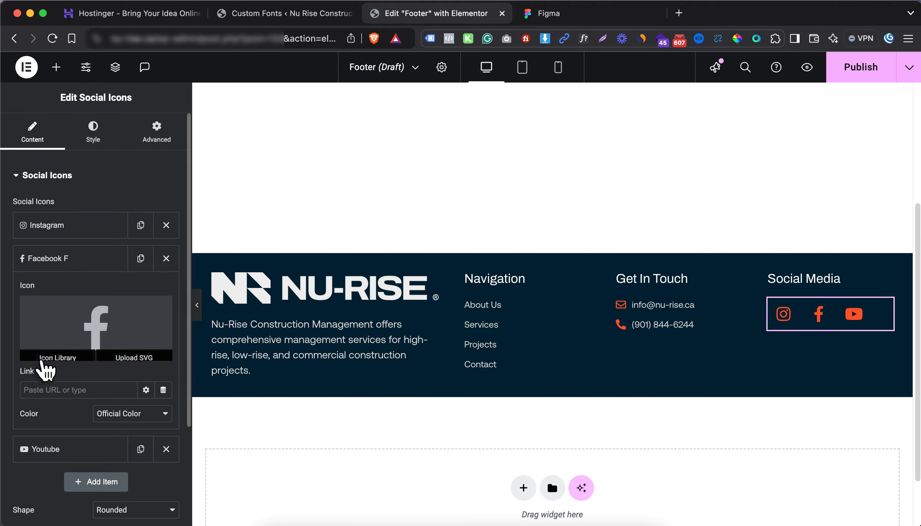
Replace the Youtube icon with LinkedIn In from a 'link' search
{"action": "left_click", "coordinate": [45, 449]}
{"action": "left_click", "coordinate": [78, 380]}
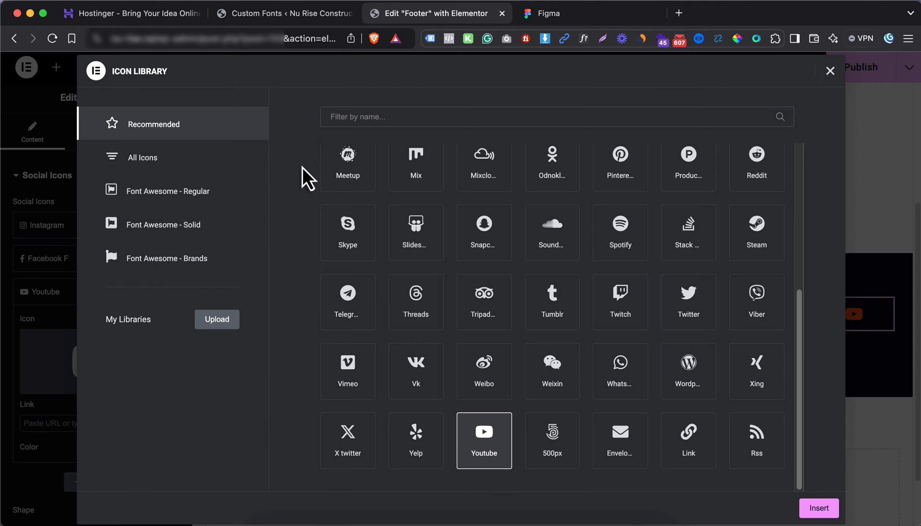
{"action": "left_click", "coordinate": [380, 117]}
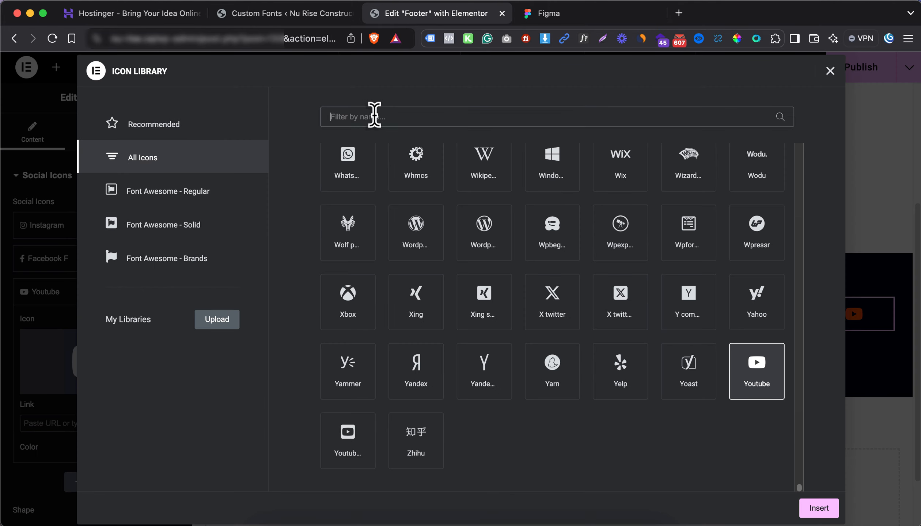
{"action": "type", "text": "link"}
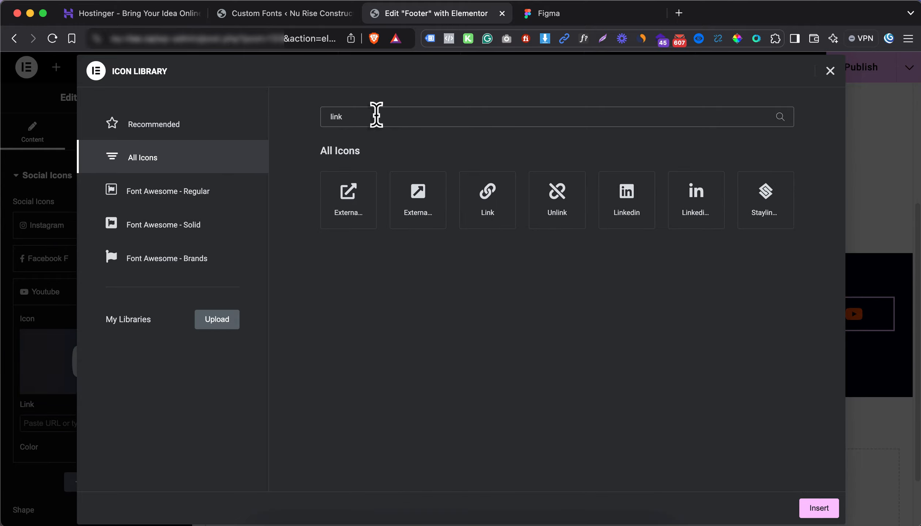
{"action": "left_click", "coordinate": [684, 216]}
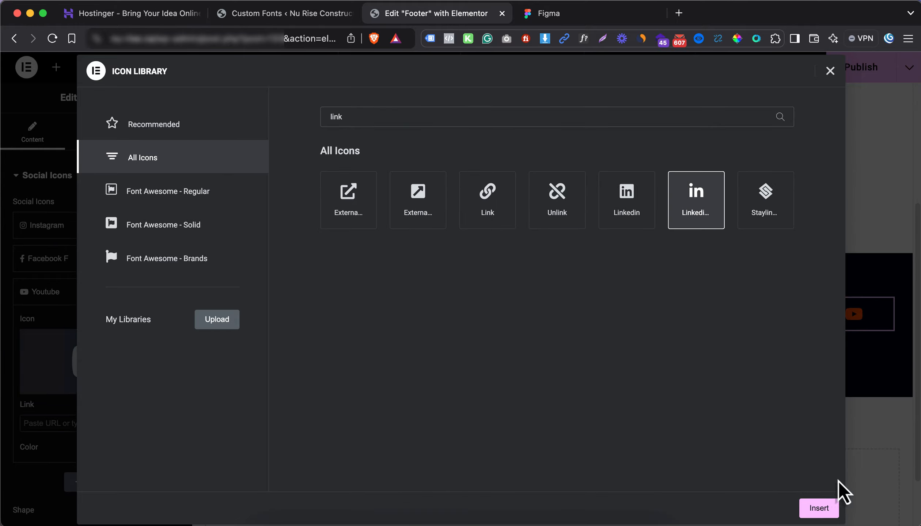
{"action": "left_click", "coordinate": [819, 509]}
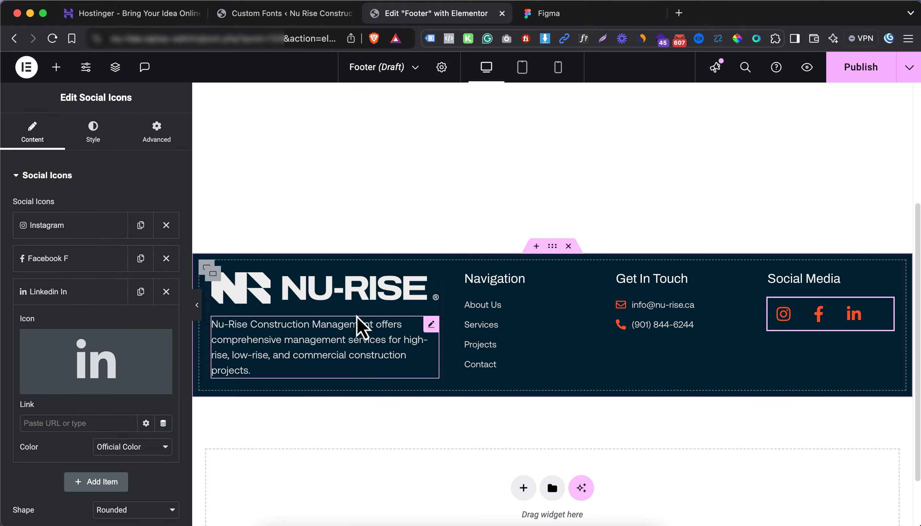
{"action": "left_click", "coordinate": [83, 299]}
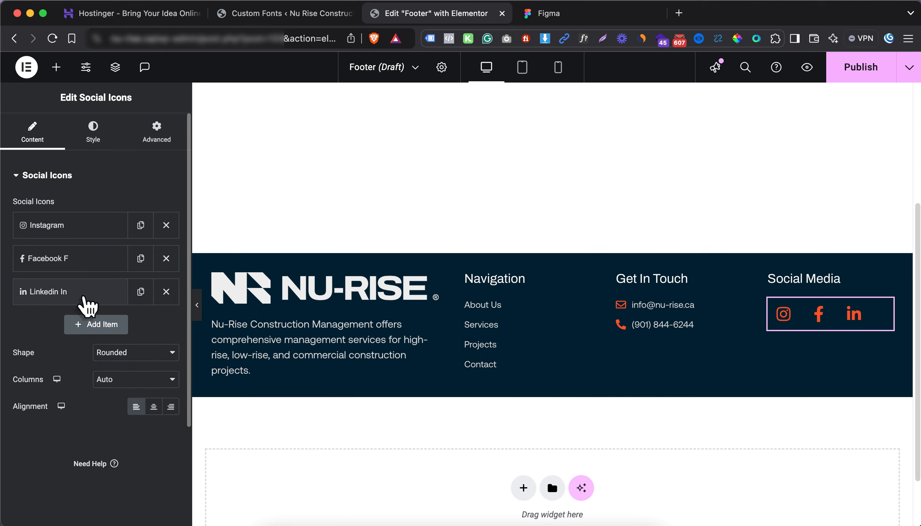
Give the social icons 0.3 em padding and an icon size of 25
{"action": "left_click", "coordinate": [95, 137]}
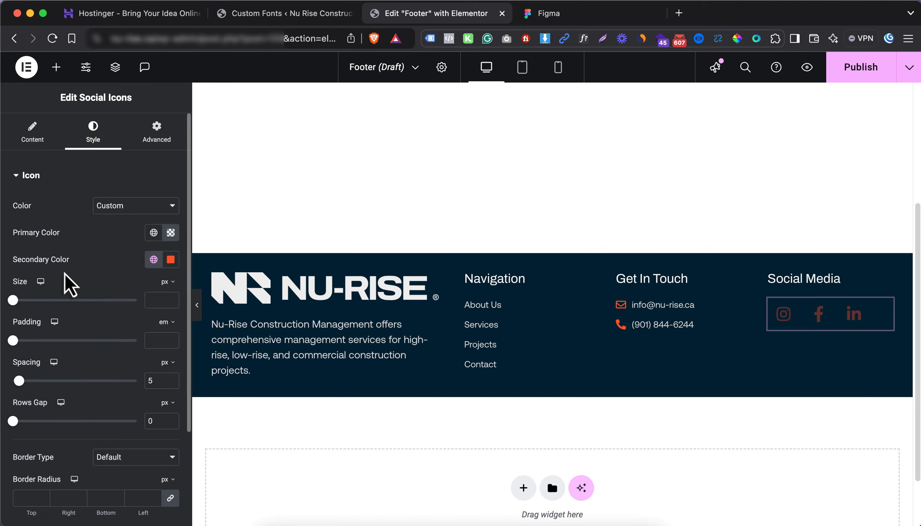
{"action": "left_click_drag", "start_coordinate": [15, 340], "coordinate": [21, 341]}
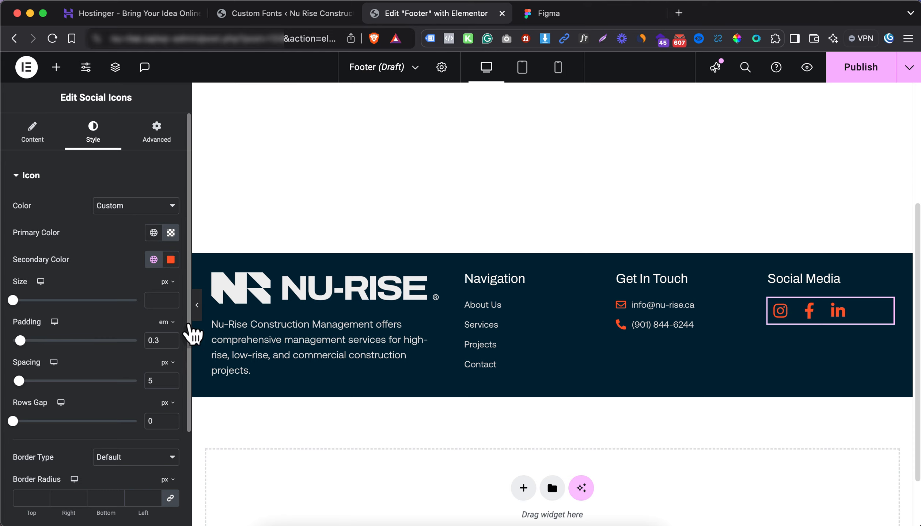
{"action": "left_click", "coordinate": [565, 14]}
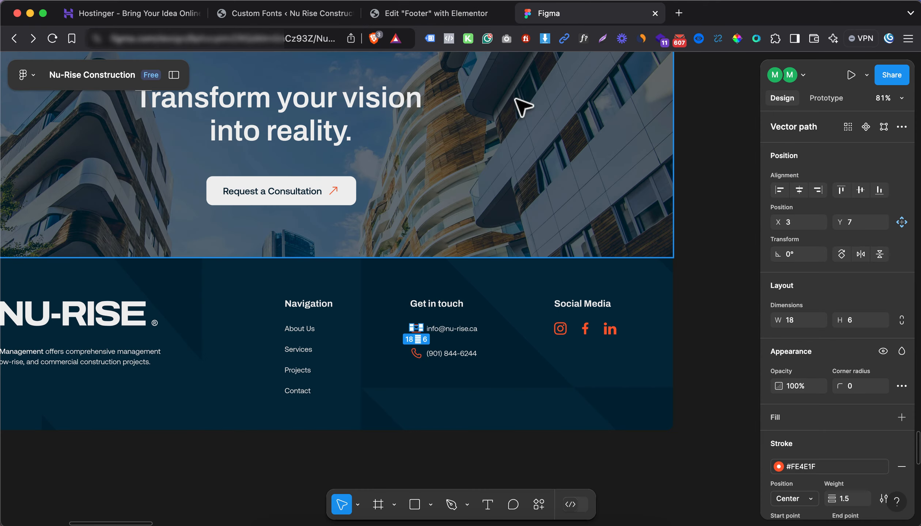
{"action": "left_click", "coordinate": [442, 16]}
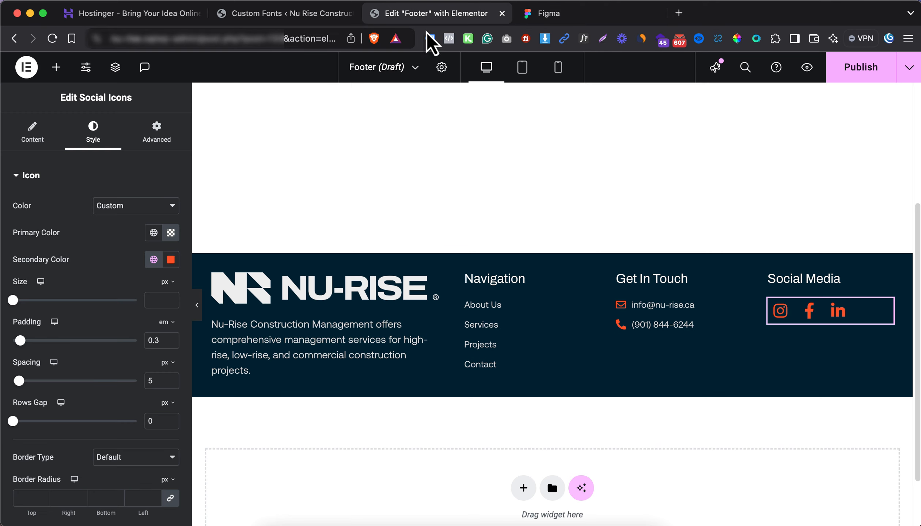
{"action": "left_click", "coordinate": [157, 296]}
{"action": "type", "text": "25"}
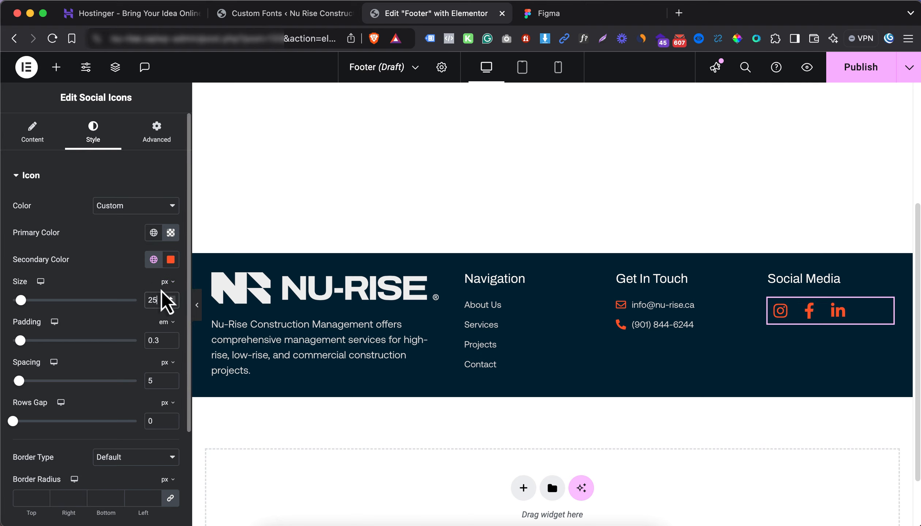
Compare icon size against Figma, settle on 25, and select the footer container
{"action": "left_click", "coordinate": [579, 23]}
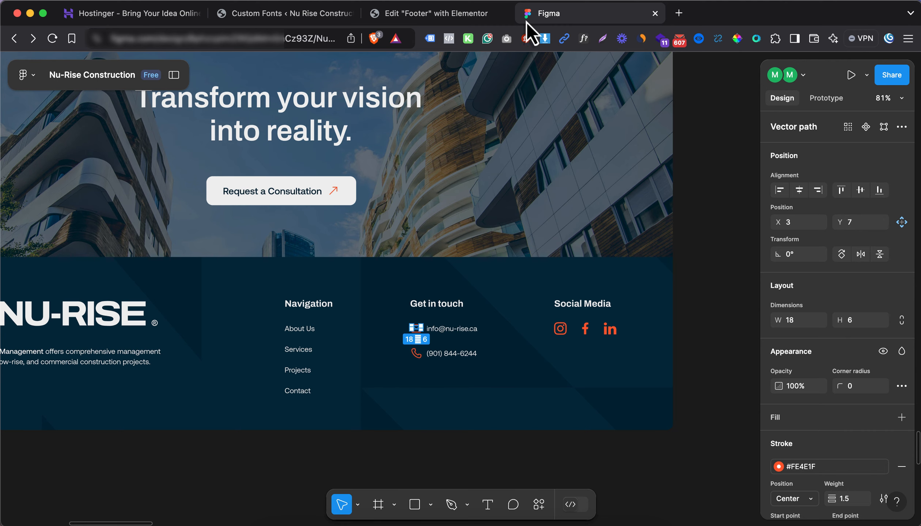
{"action": "left_click", "coordinate": [470, 19]}
{"action": "key", "text": "Down"}
{"action": "key", "text": "Down"}
{"action": "key", "text": "Down"}
{"action": "key", "text": "Down"}
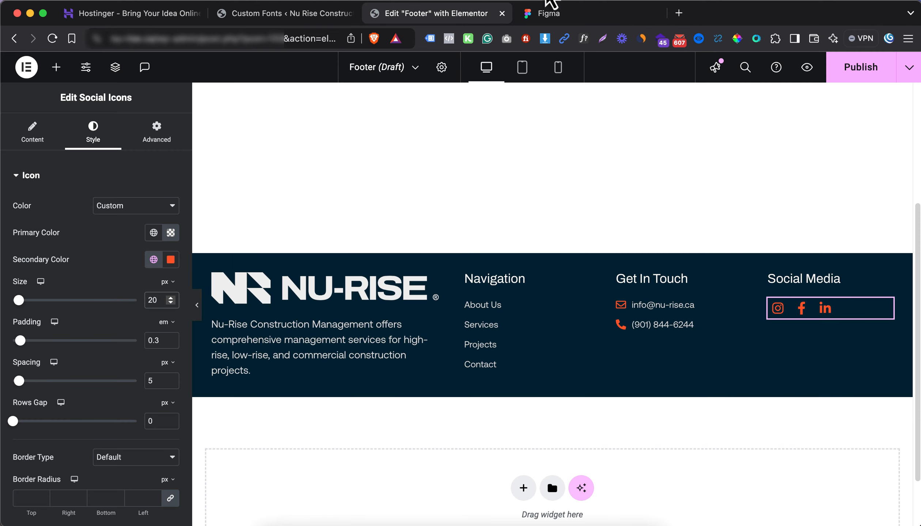
{"action": "left_click", "coordinate": [558, 20]}
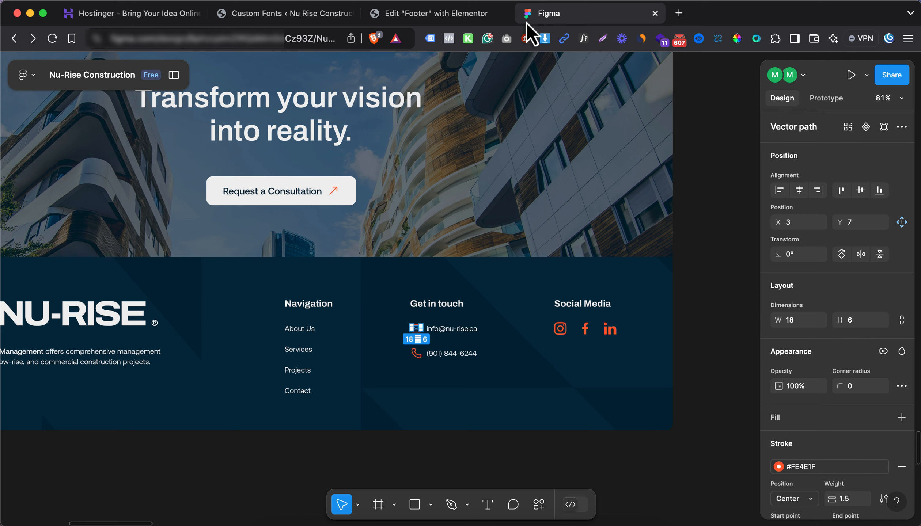
{"action": "left_click", "coordinate": [421, 20]}
{"action": "key", "text": "Up"}
{"action": "key", "text": "Up"}
{"action": "key", "text": "Up"}
{"action": "key", "text": "Up"}
{"action": "key", "text": "Up"}
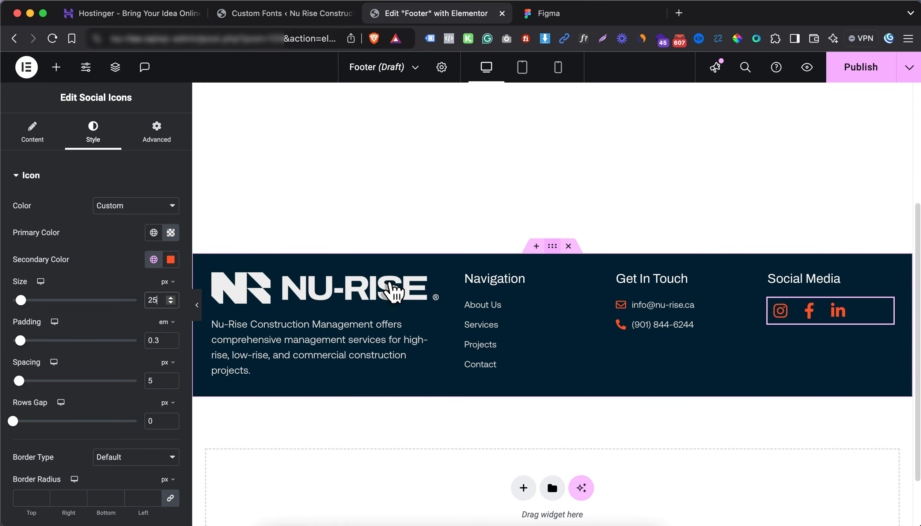
{"action": "left_click", "coordinate": [553, 247]}
{"action": "left_click", "coordinate": [157, 139]}
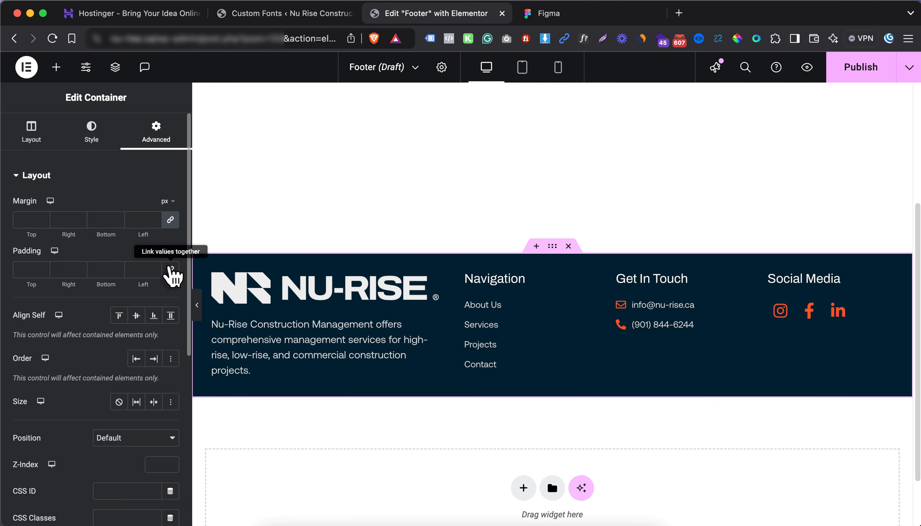
Set the footer container's top and bottom padding to 4%
{"action": "left_click", "coordinate": [25, 267]}
{"action": "type", "text": "44"}
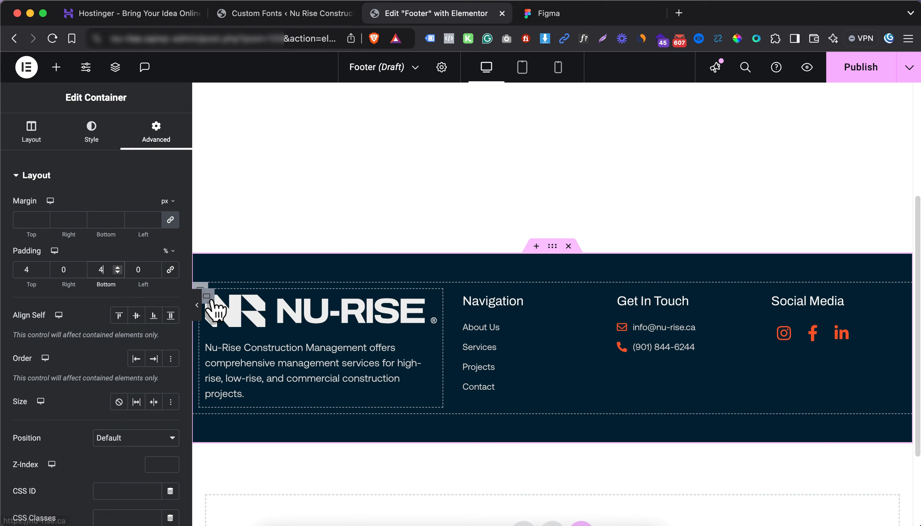
{"action": "scroll", "coordinate": [346, 325], "scroll_direction": "down", "scroll_amount": 1}
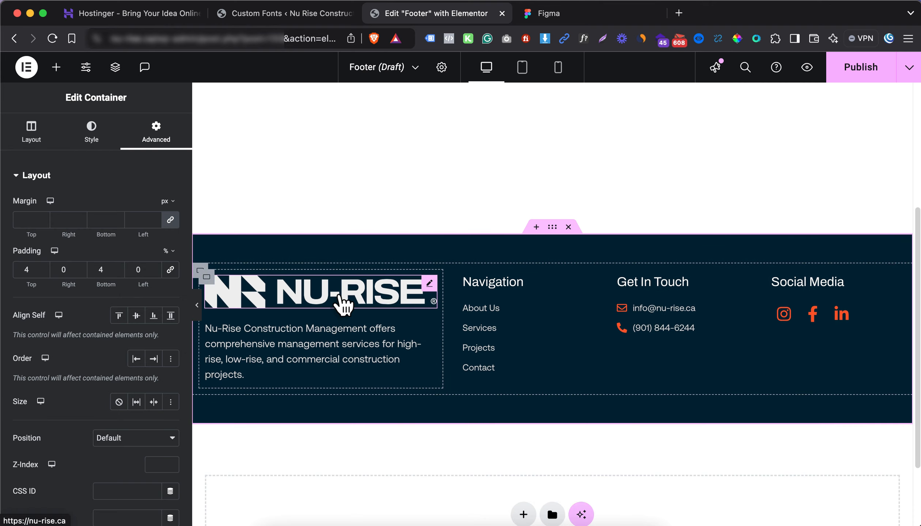
Left-align the NU-RISE logo and set its max width to 87%
{"action": "left_click", "coordinate": [341, 304]}
{"action": "left_click", "coordinate": [96, 143]}
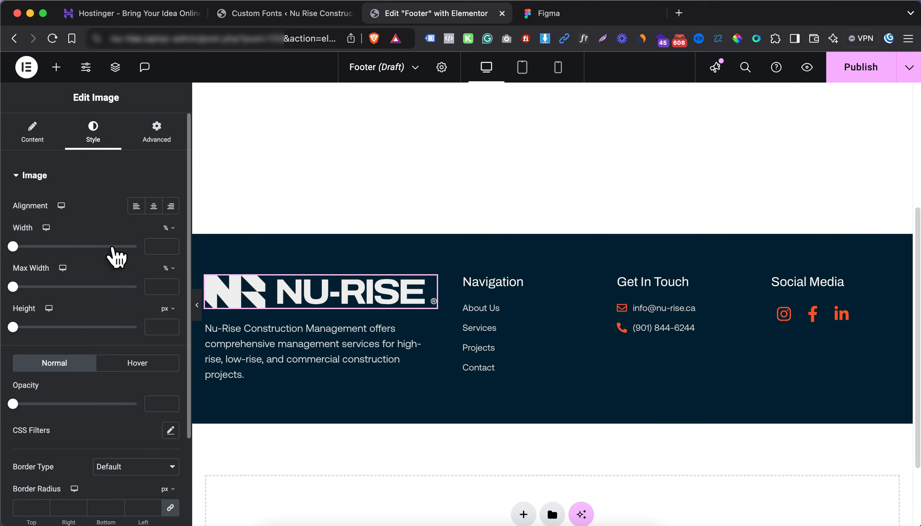
{"action": "left_click_drag", "start_coordinate": [15, 288], "coordinate": [125, 287]}
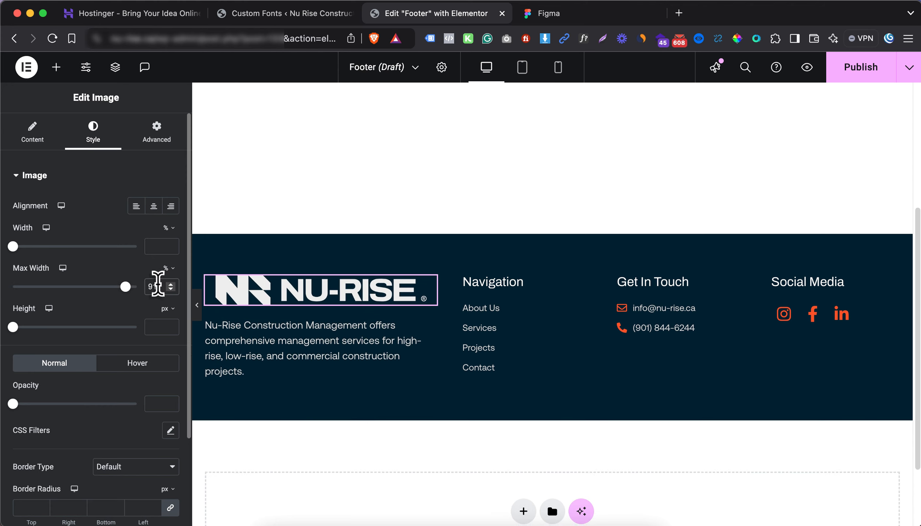
{"action": "key", "text": "Down"}
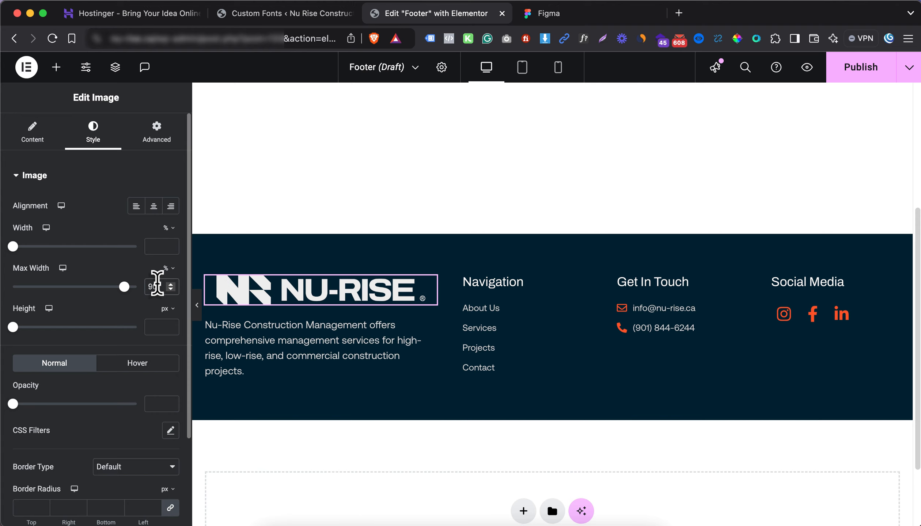
{"action": "left_click", "coordinate": [137, 205]}
{"action": "left_click_drag", "start_coordinate": [123, 287], "coordinate": [120, 287]}
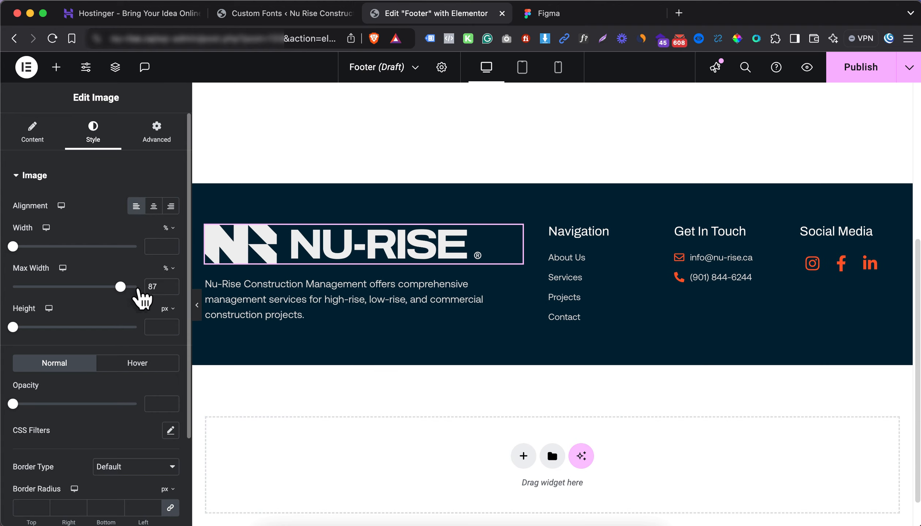
Preview the footer, compare it with Figma, and select the description text
{"action": "left_click", "coordinate": [198, 310]}
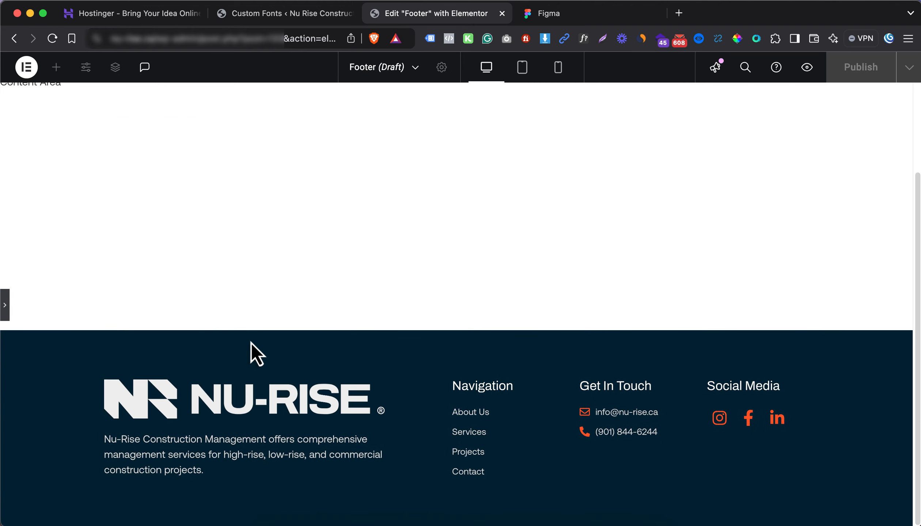
{"action": "left_click", "coordinate": [612, 23]}
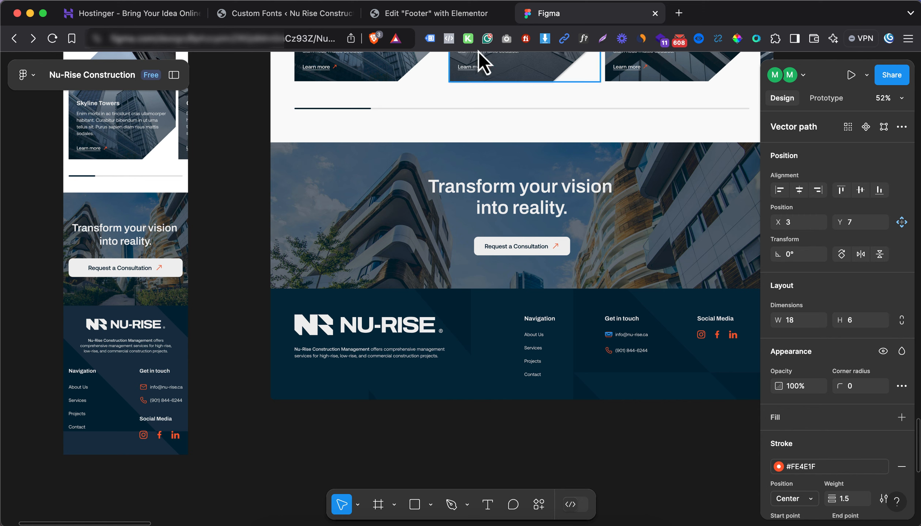
{"action": "left_click", "coordinate": [446, 14]}
{"action": "left_click", "coordinate": [5, 311]}
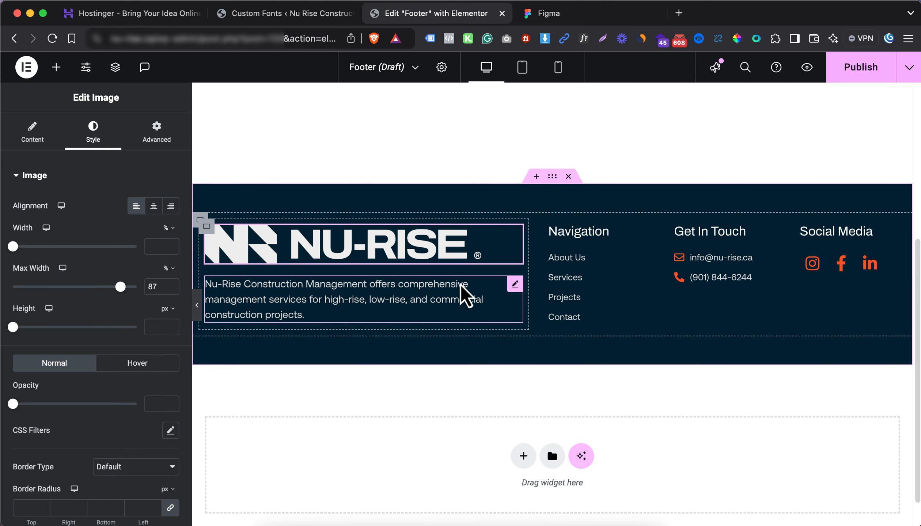
{"action": "left_click", "coordinate": [515, 286]}
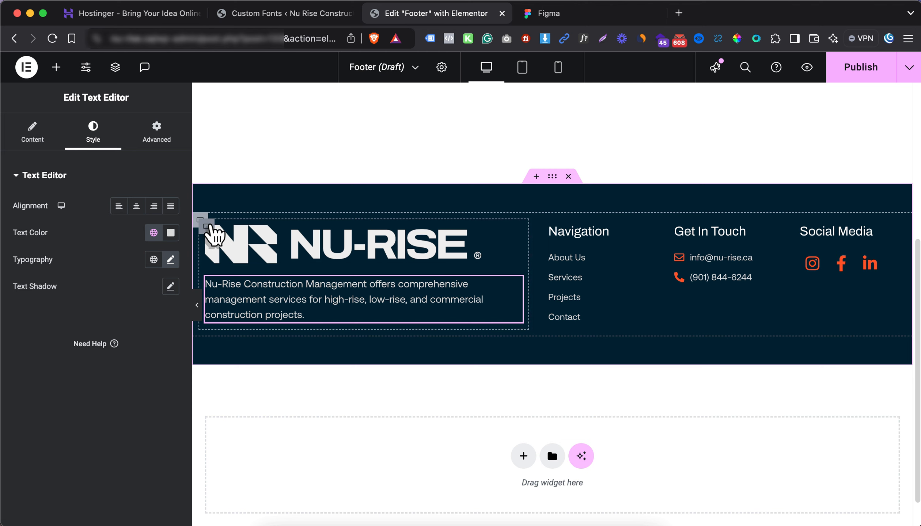
Widen the logo column to 55% and the logo's max width to about 96%
{"action": "left_click", "coordinate": [208, 226]}
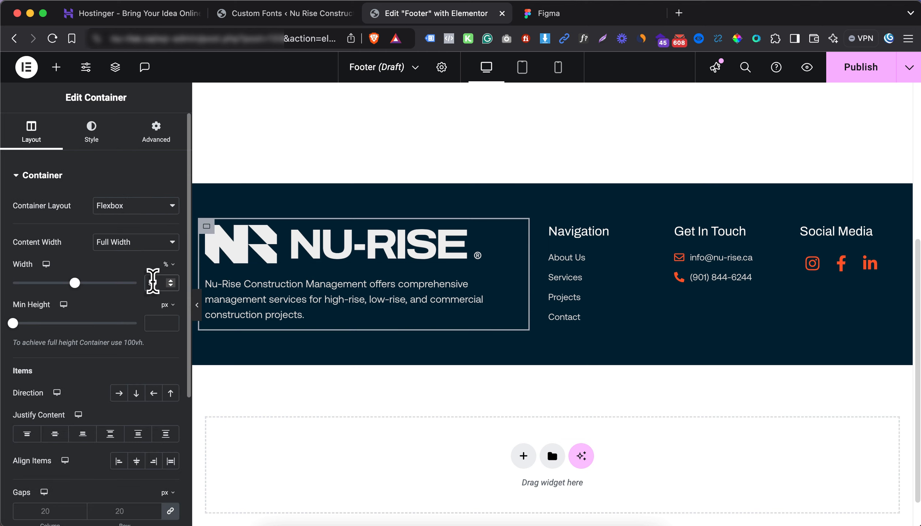
{"action": "key", "text": "Up"}
{"action": "key", "text": "Up"}
{"action": "key", "text": "Up"}
{"action": "key", "text": "Up"}
{"action": "key", "text": "Up"}
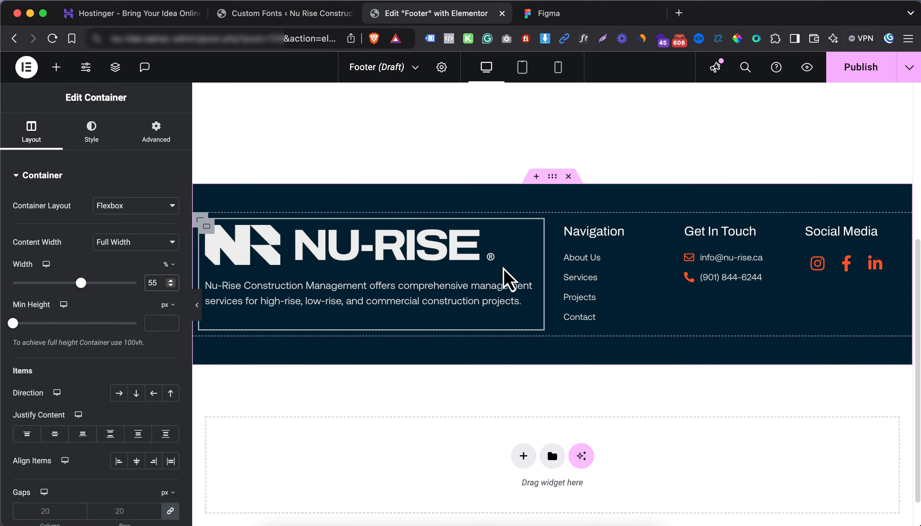
{"action": "left_click", "coordinate": [197, 305]}
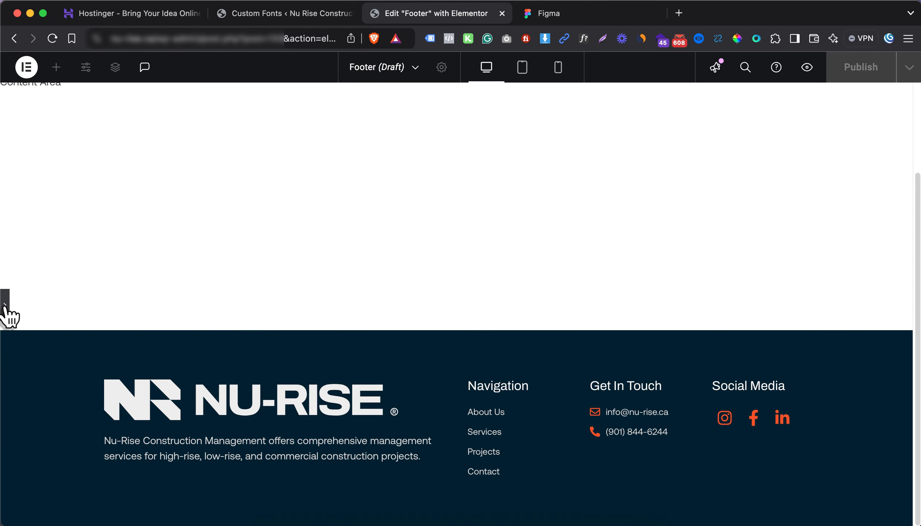
{"action": "left_click", "coordinate": [5, 306]}
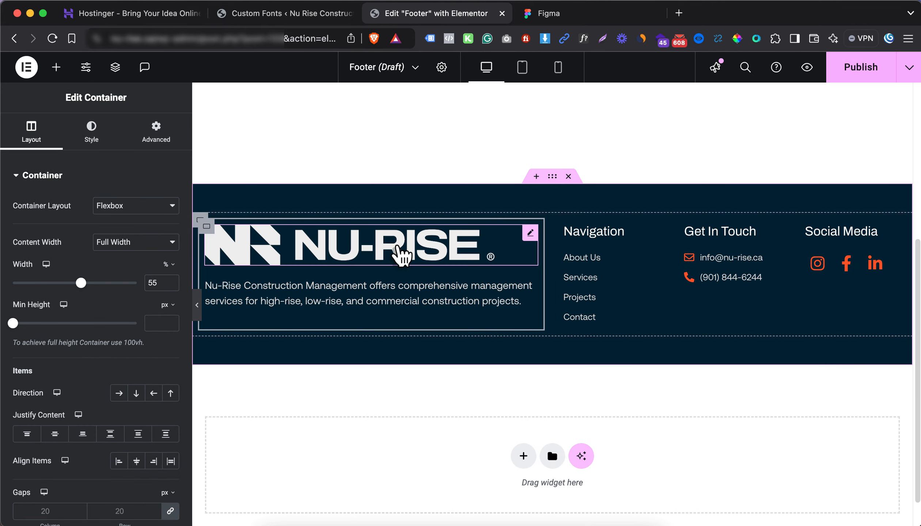
{"action": "left_click", "coordinate": [255, 267]}
{"action": "left_click_drag", "start_coordinate": [121, 288], "coordinate": [133, 288]}
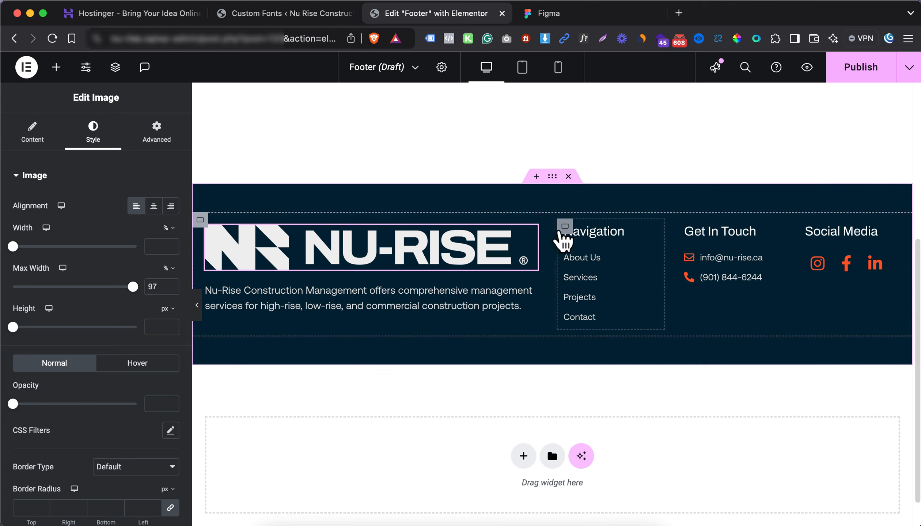
Zero out the footer row container's padding and preview the result
{"action": "left_click", "coordinate": [564, 228]}
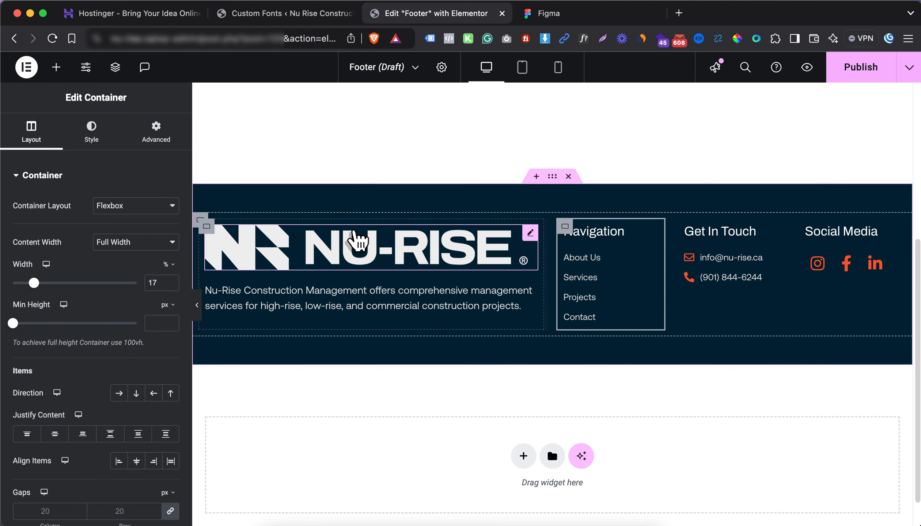
{"action": "left_click", "coordinate": [207, 226]}
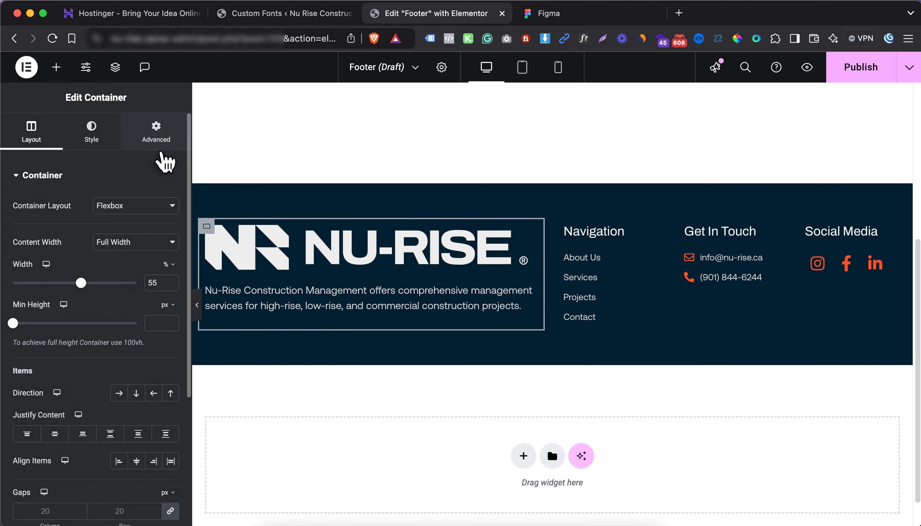
{"action": "left_click", "coordinate": [157, 137]}
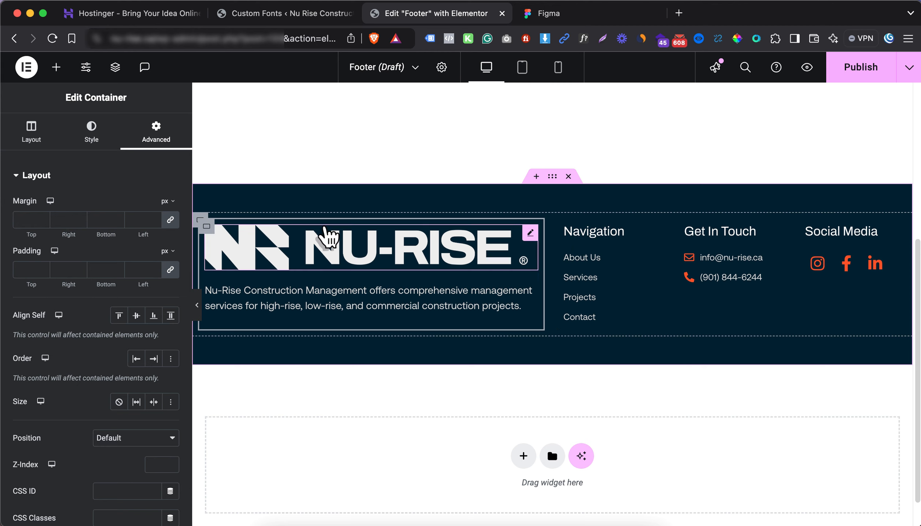
{"action": "left_click", "coordinate": [202, 228]}
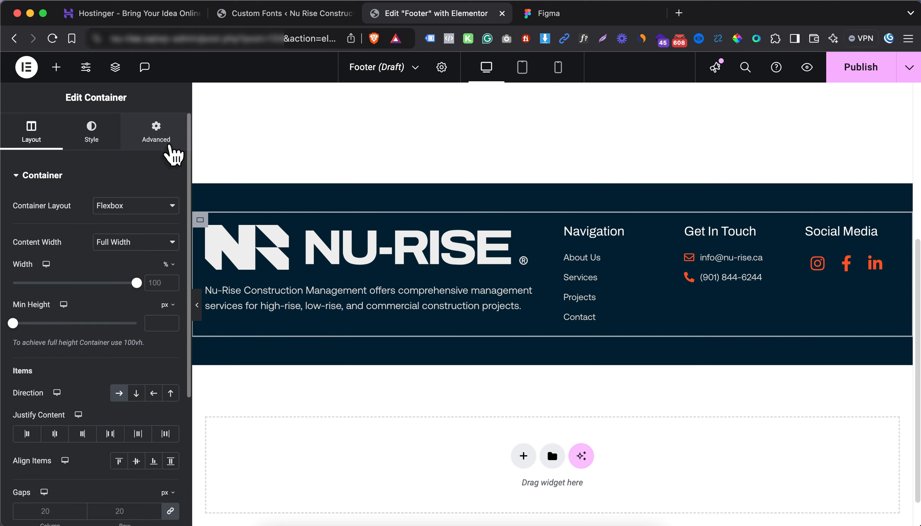
{"action": "left_click", "coordinate": [170, 144]}
{"action": "left_click", "coordinate": [172, 272]}
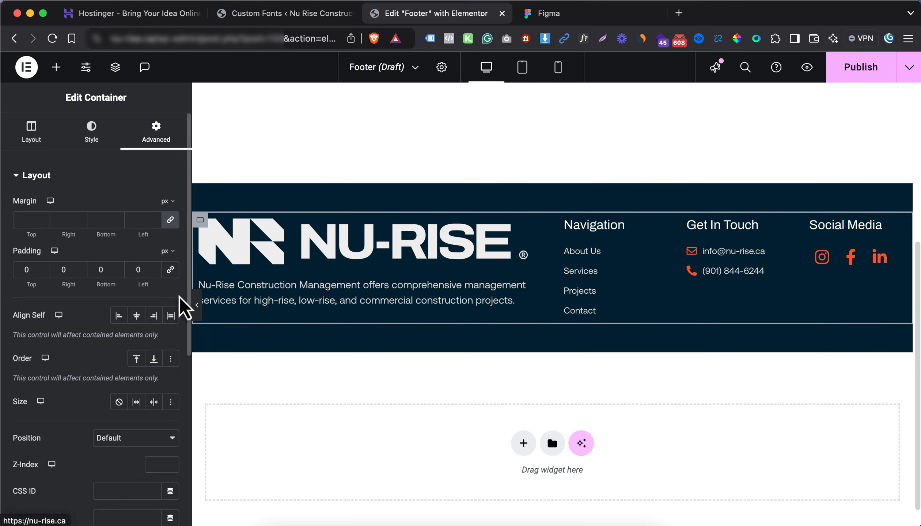
{"action": "left_click", "coordinate": [198, 307]}
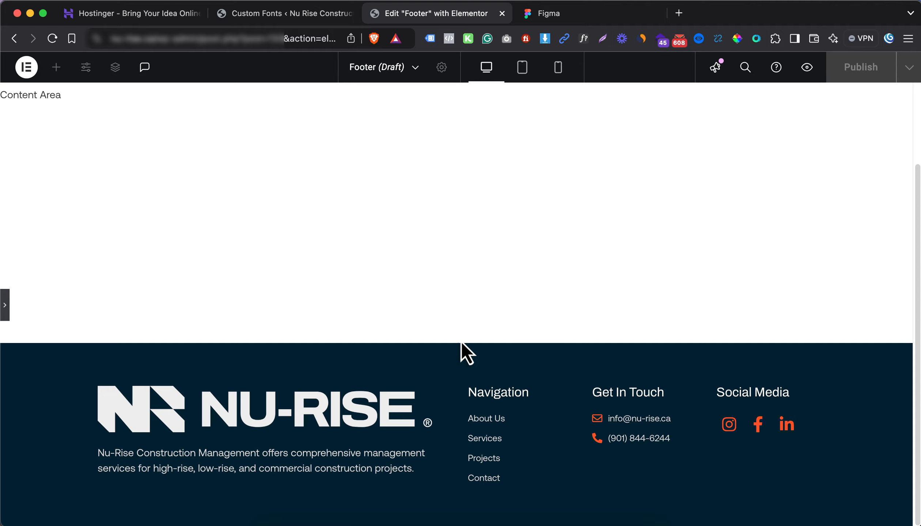
Shrink the logo to 80% and give the logo column unlinked percent padding, raising the right side
{"action": "scroll", "coordinate": [6, 314], "scroll_direction": "down", "scroll_amount": 5}
{"action": "left_click", "coordinate": [4, 305]}
{"action": "left_click", "coordinate": [335, 261]}
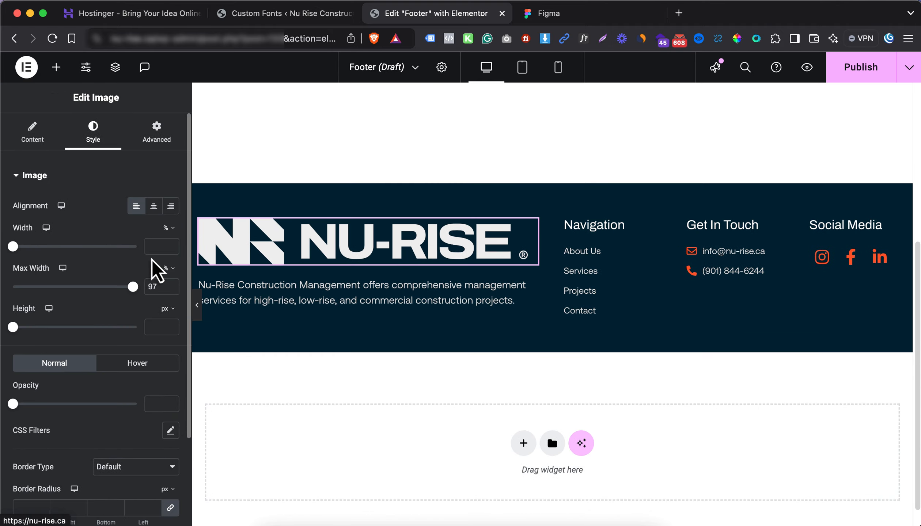
{"action": "left_click_drag", "start_coordinate": [130, 287], "coordinate": [112, 287]}
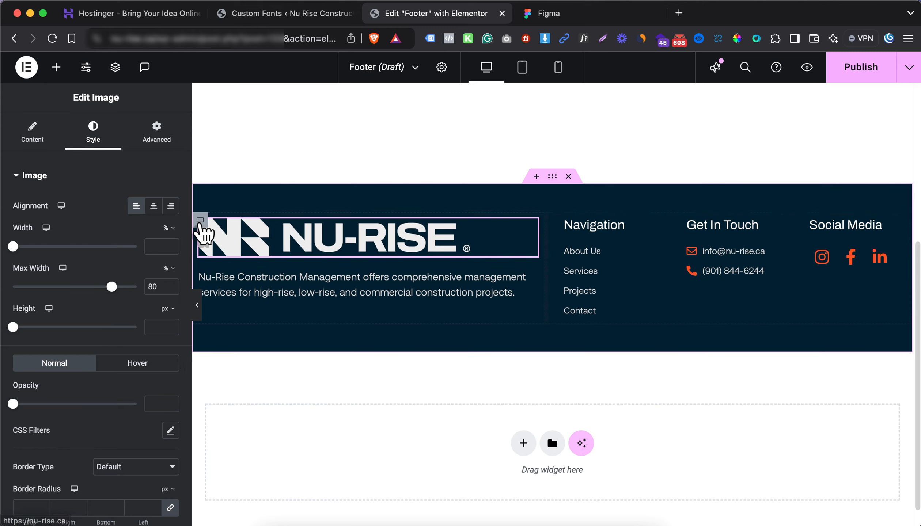
{"action": "left_click", "coordinate": [201, 221]}
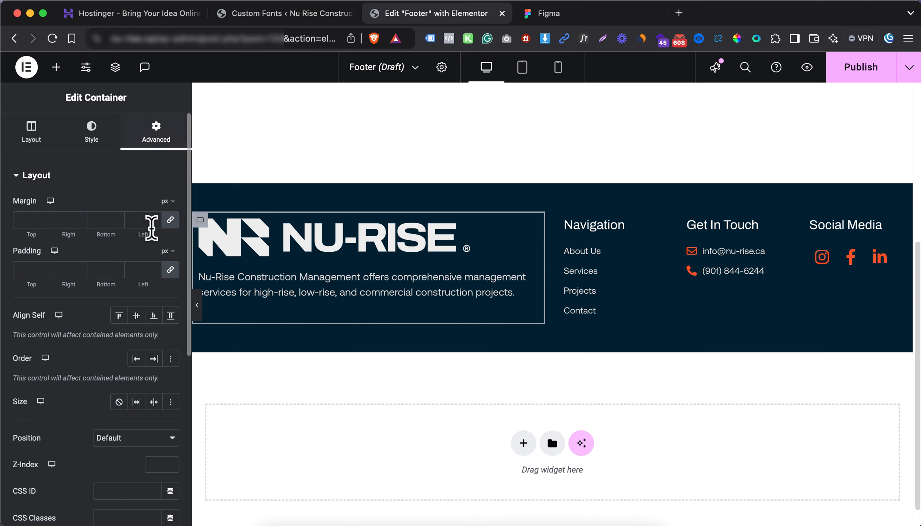
{"action": "left_click", "coordinate": [168, 253]}
{"action": "left_click", "coordinate": [169, 268]}
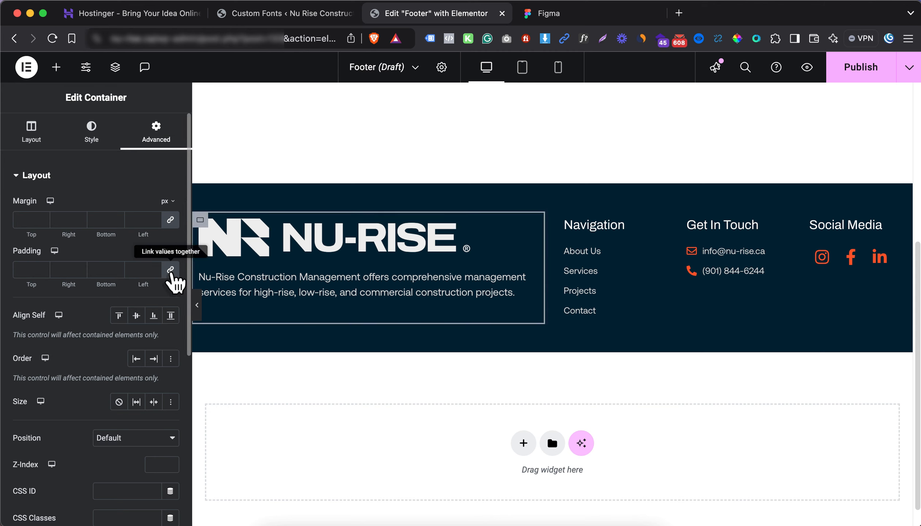
{"action": "left_click", "coordinate": [171, 271]}
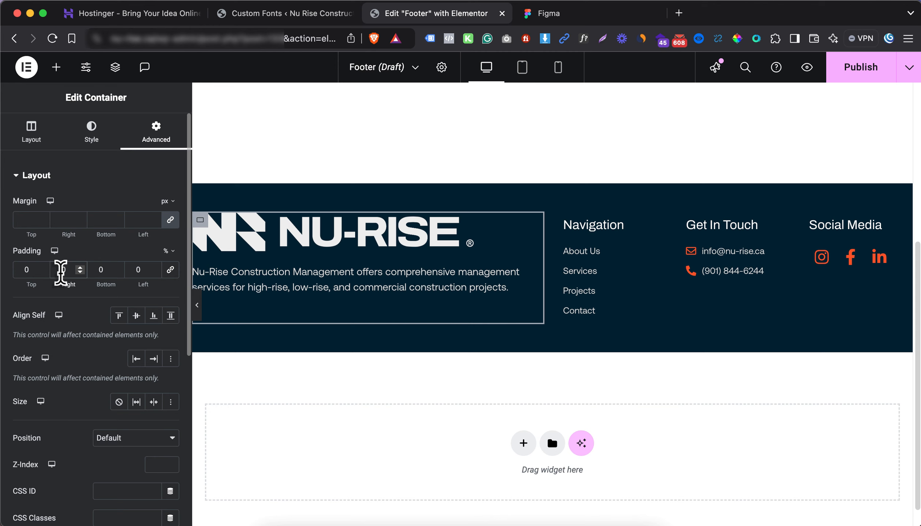
{"action": "key", "text": "Up"}
{"action": "key", "text": "Up"}
{"action": "key", "text": "Up"}
{"action": "key", "text": "Up"}
{"action": "key", "text": "Up"}
{"action": "key", "text": "Up"}
{"action": "key", "text": "Up"}
{"action": "key", "text": "Up"}
{"action": "key", "text": "Up"}
{"action": "key", "text": "Up"}
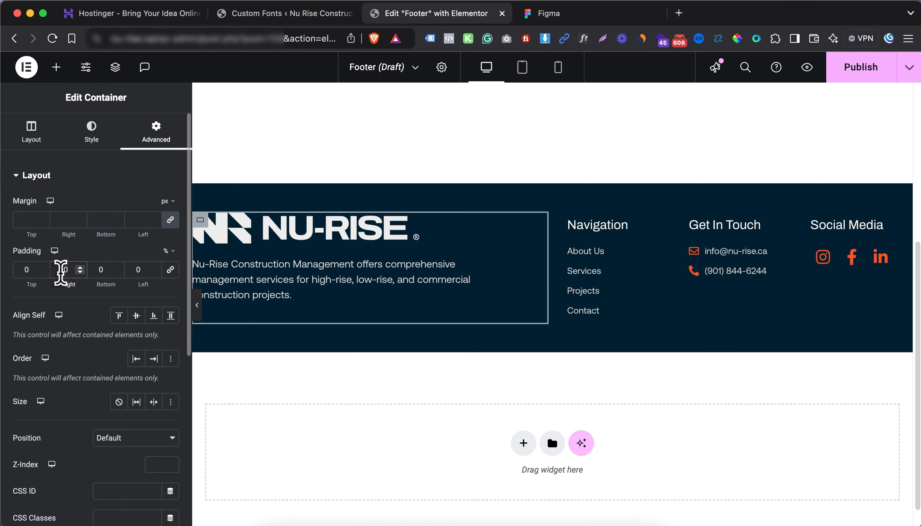
{"action": "key", "text": "Up"}
{"action": "key", "text": "Up"}
{"action": "key", "text": "Up"}
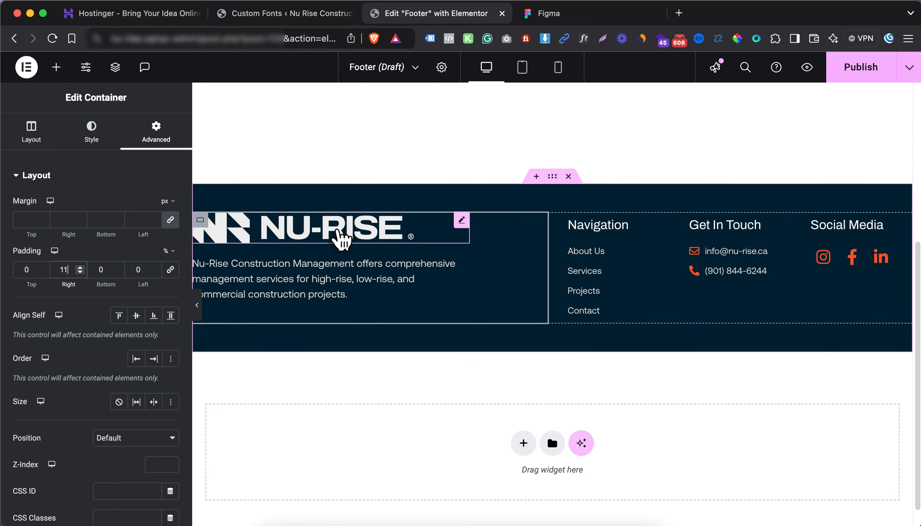
Set the logo column's right padding to 10% and the logo's max width to 100%
{"action": "left_click", "coordinate": [341, 236]}
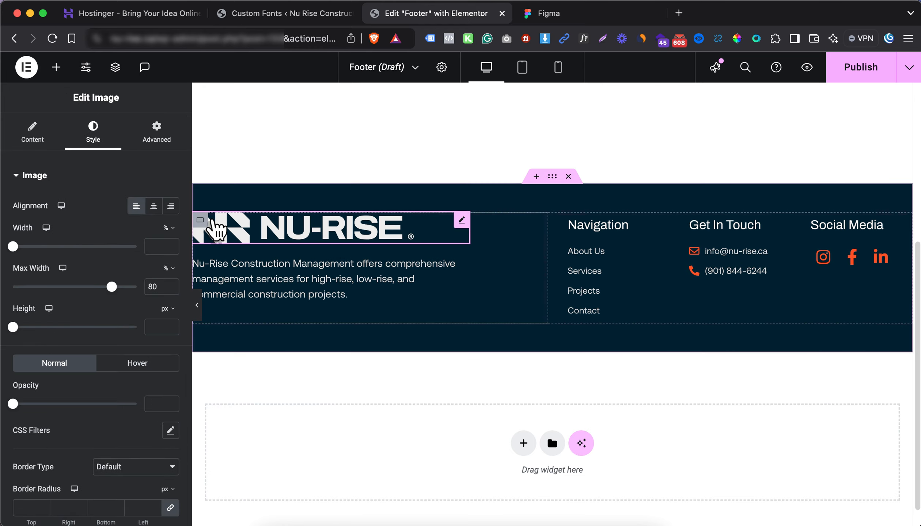
{"action": "left_click", "coordinate": [201, 222]}
{"action": "left_click", "coordinate": [67, 269]}
{"action": "key", "text": "Down"}
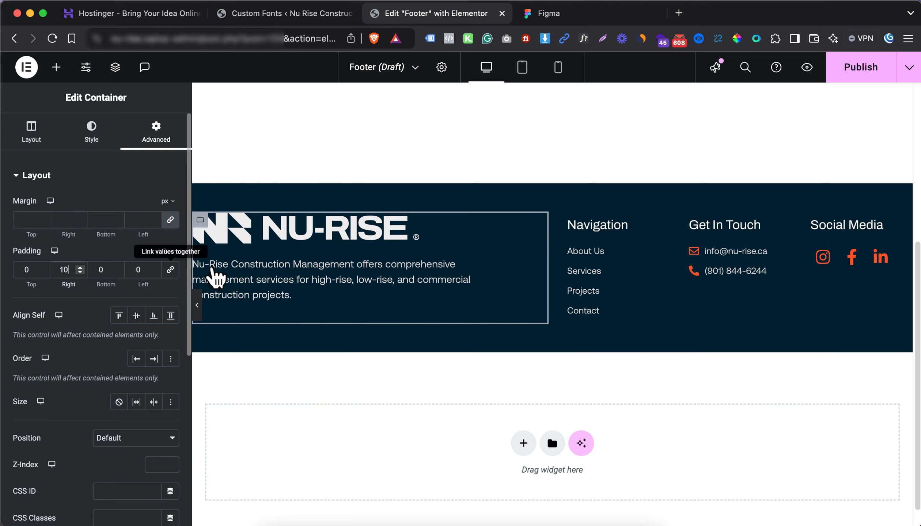
{"action": "left_click", "coordinate": [367, 224]}
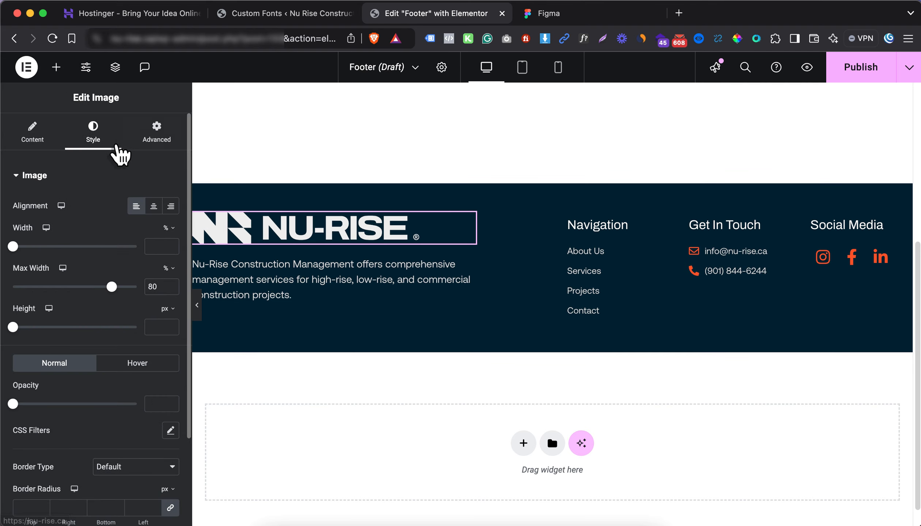
{"action": "left_click_drag", "start_coordinate": [113, 286], "coordinate": [191, 289]}
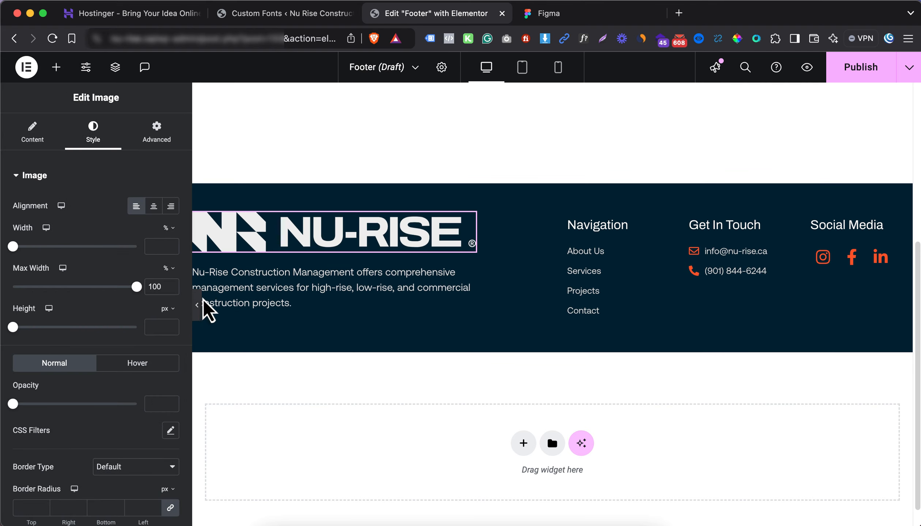
Publish the footer template with the Include > Entire Site condition, then compare with Figma
{"action": "left_click", "coordinate": [197, 306]}
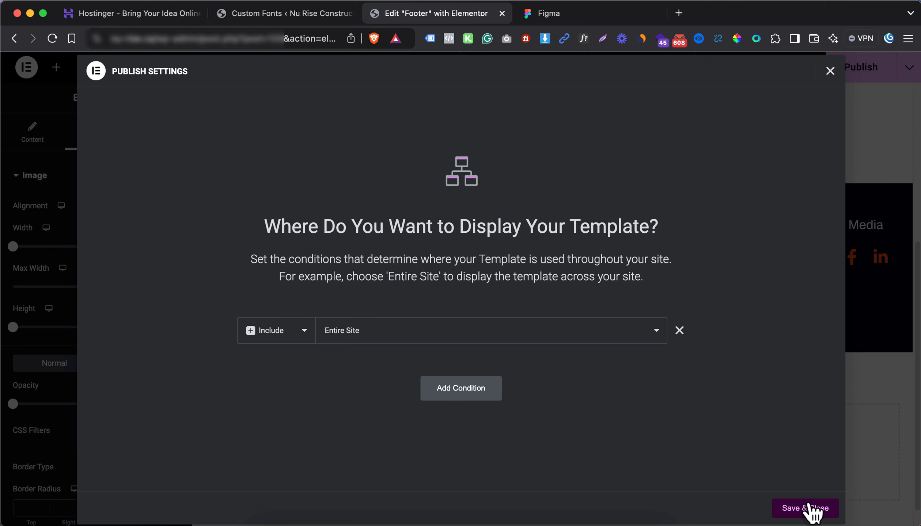
{"action": "left_click", "coordinate": [810, 507]}
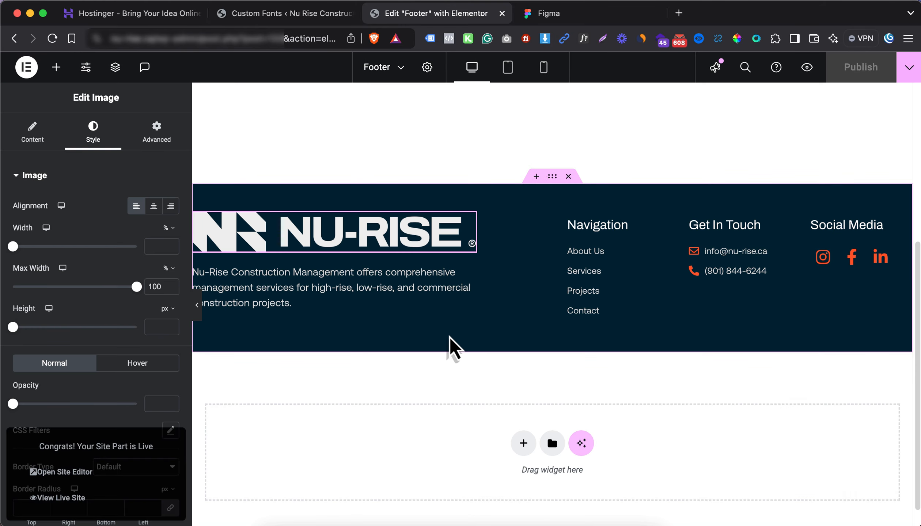
{"action": "left_click", "coordinate": [581, 13]}
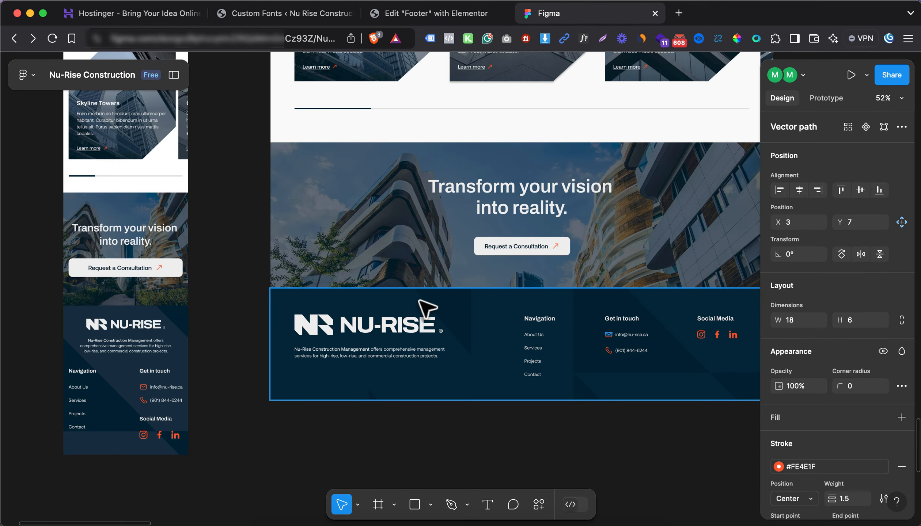
{"action": "scroll", "coordinate": [512, 252], "scroll_direction": "down", "scroll_amount": 5}
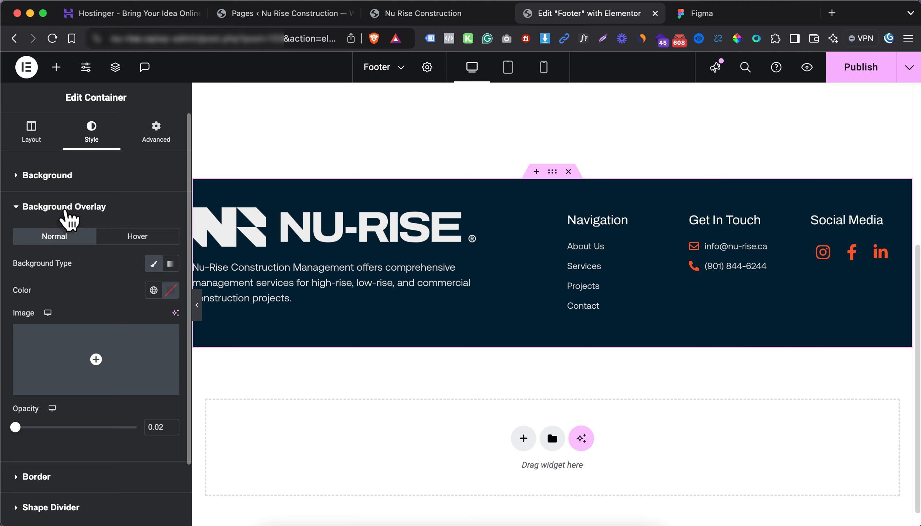
Set Nu-Rise-Logo-Icon-Light.png as the footer container's background overlay image
{"action": "left_click", "coordinate": [82, 176]}
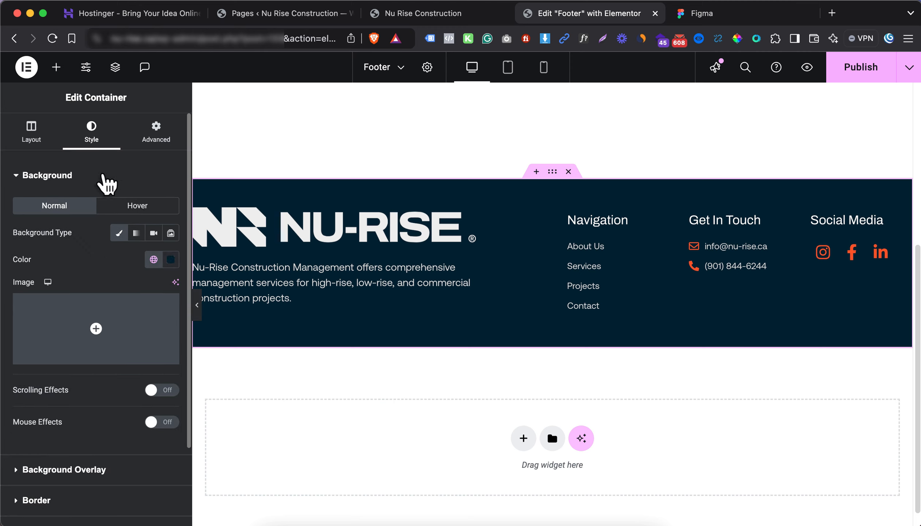
{"action": "left_click", "coordinate": [103, 179]}
{"action": "left_click", "coordinate": [76, 207]}
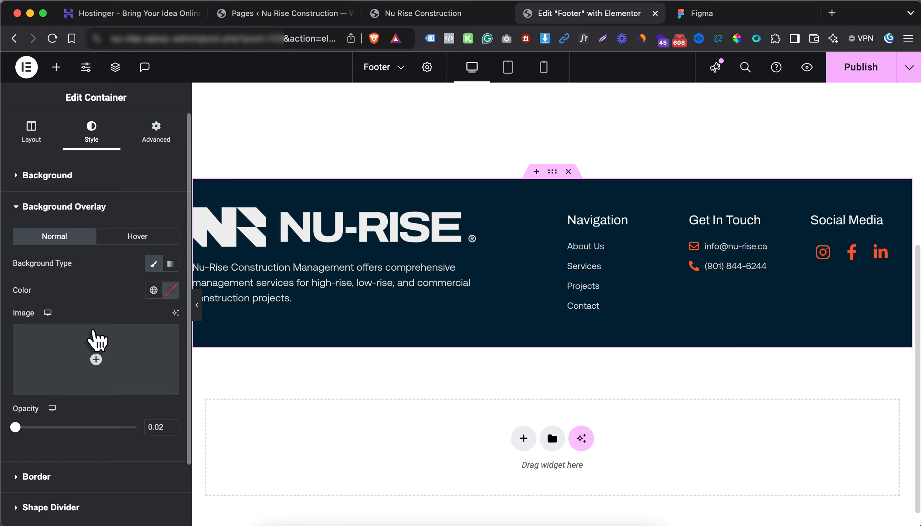
{"action": "left_click", "coordinate": [97, 345]}
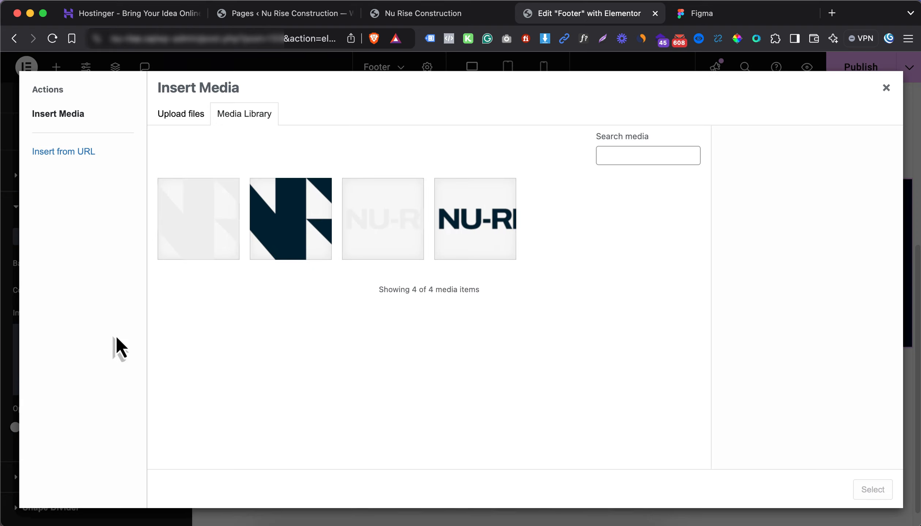
{"action": "left_click", "coordinate": [221, 223]}
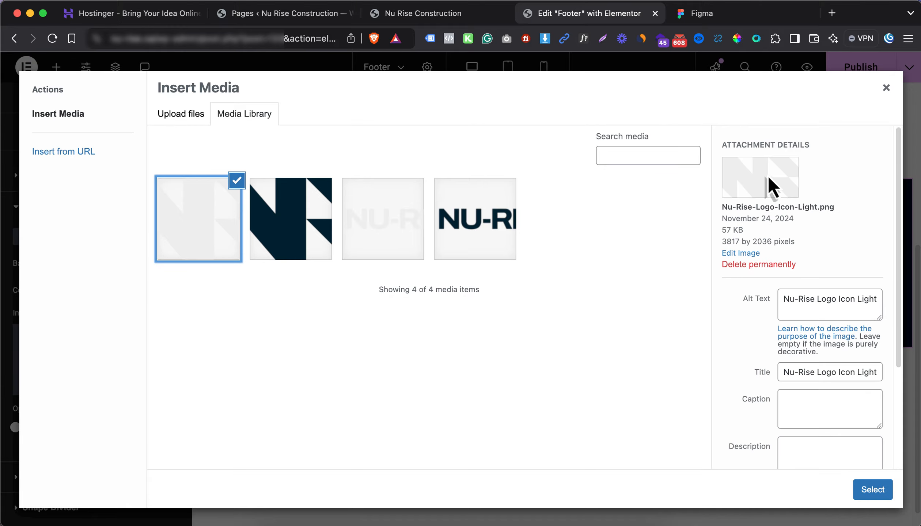
{"action": "left_click", "coordinate": [877, 491]}
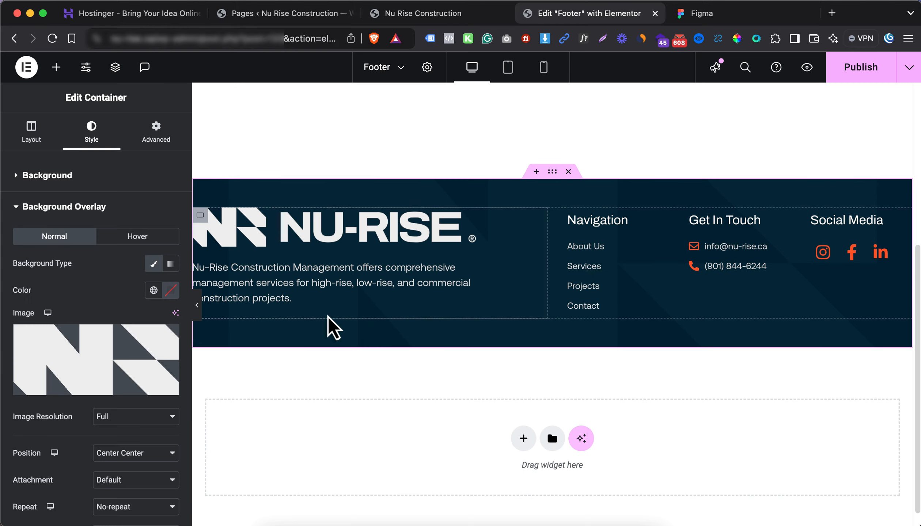
Size the overlay image to a custom 90% width and set its opacity to 0.02
{"action": "scroll", "coordinate": [139, 308], "scroll_direction": "down", "scroll_amount": 5}
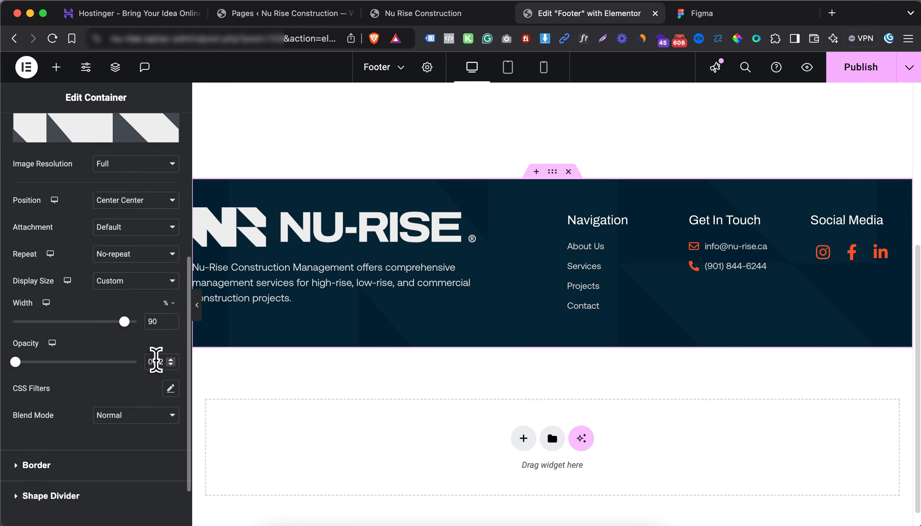
{"action": "left_click_drag", "start_coordinate": [14, 362], "coordinate": [95, 380]}
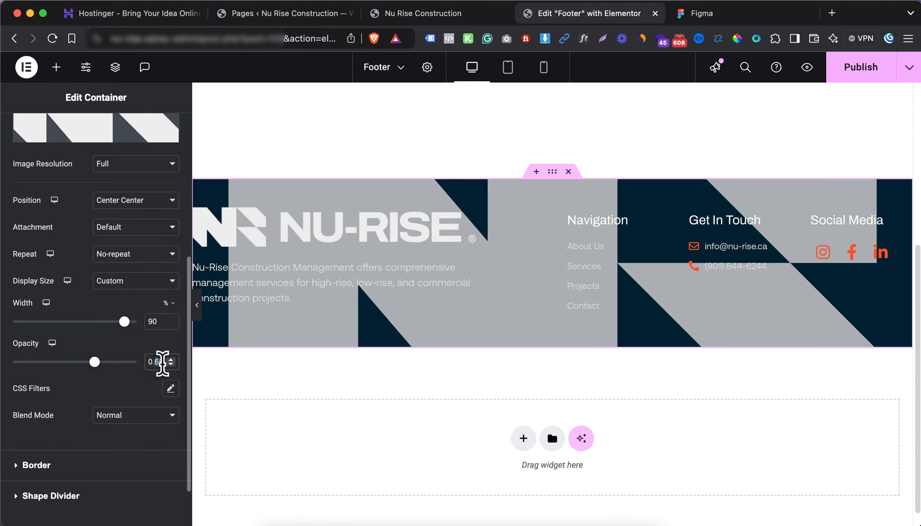
{"action": "type", "text": "02"}
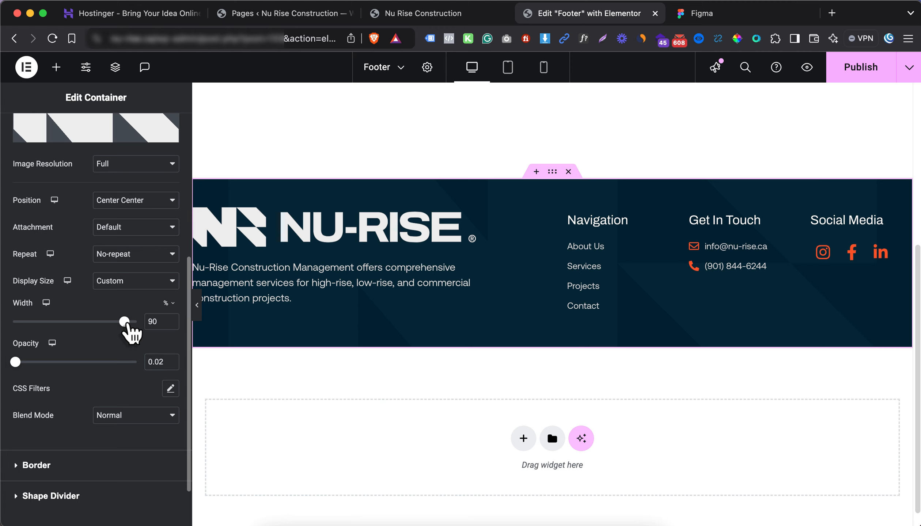
{"action": "mouse_move", "coordinate": [120, 323]}
{"action": "left_mouse_down"}
{"action": "mouse_move", "coordinate": [80, 324]}
{"action": "mouse_move", "coordinate": [116, 324]}
{"action": "left_mouse_up"}
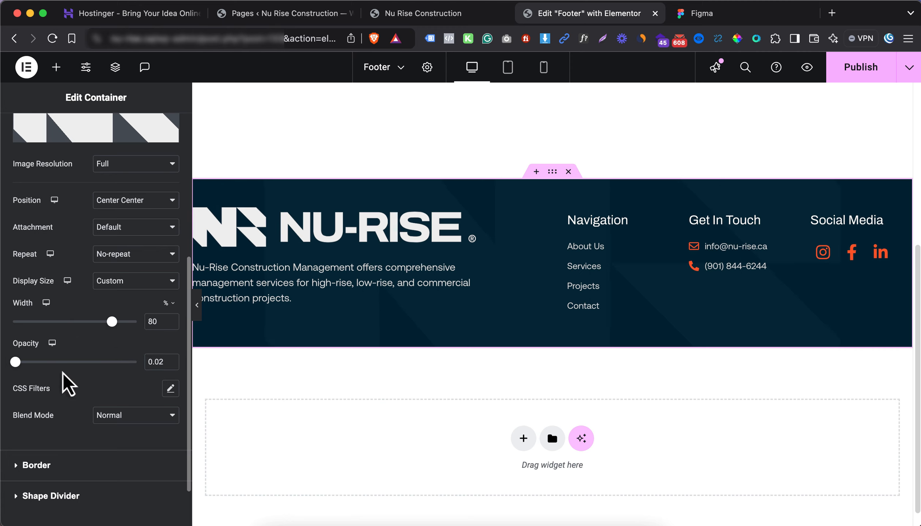
{"action": "left_click_drag", "start_coordinate": [15, 362], "coordinate": [64, 362]}
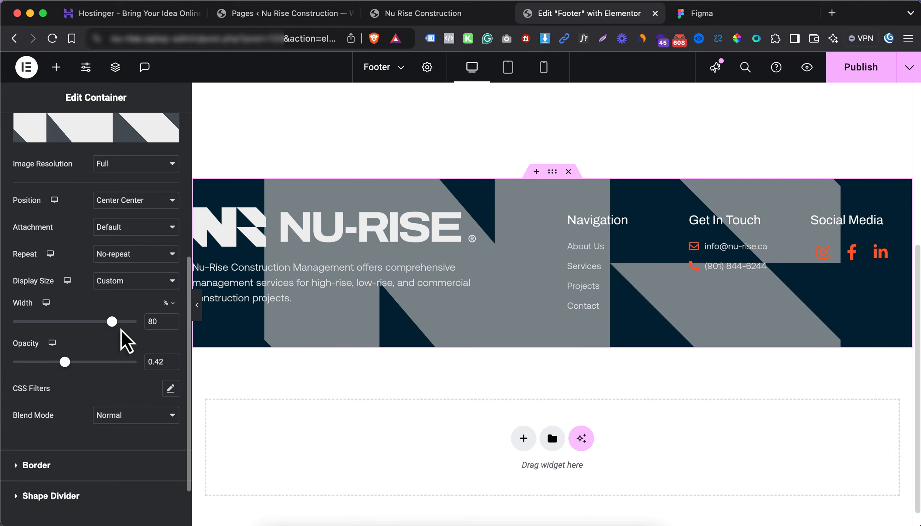
{"action": "left_click_drag", "start_coordinate": [117, 325], "coordinate": [208, 377]}
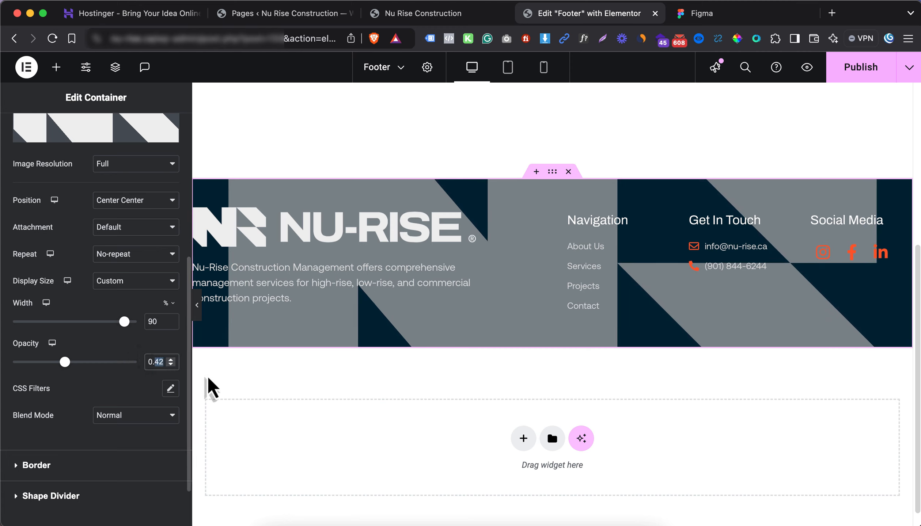
{"action": "type", "text": "0"}
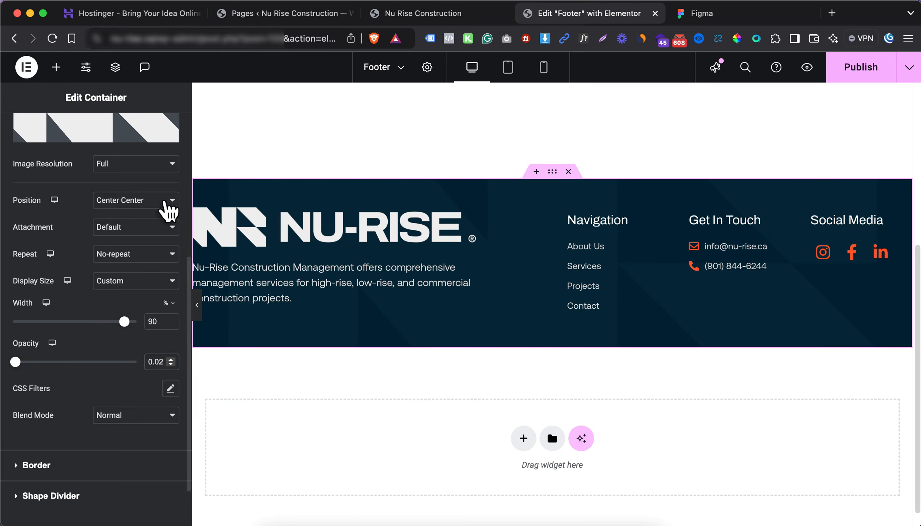
Raise the footer container's top and bottom padding to 6%
{"action": "scroll", "coordinate": [136, 241], "scroll_direction": "up", "scroll_amount": 5}
{"action": "left_click", "coordinate": [157, 138]}
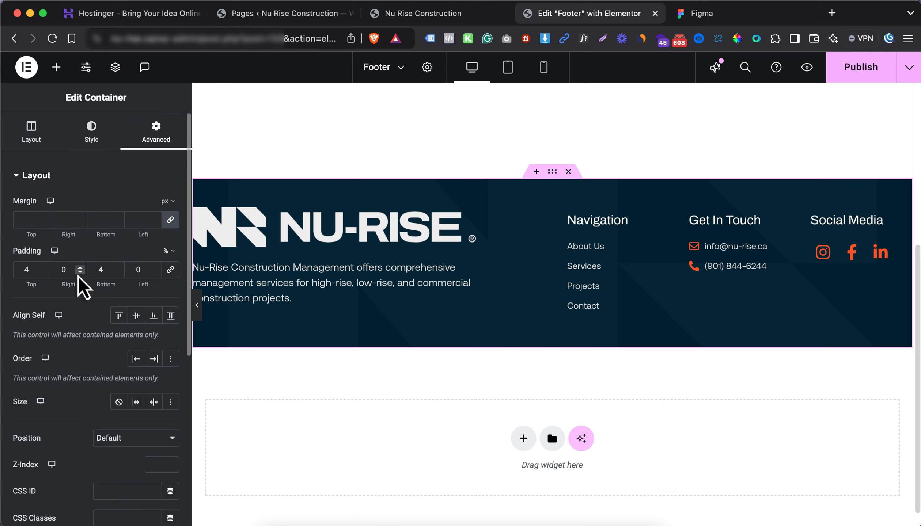
{"action": "key", "text": "Up"}
{"action": "key", "text": "Up"}
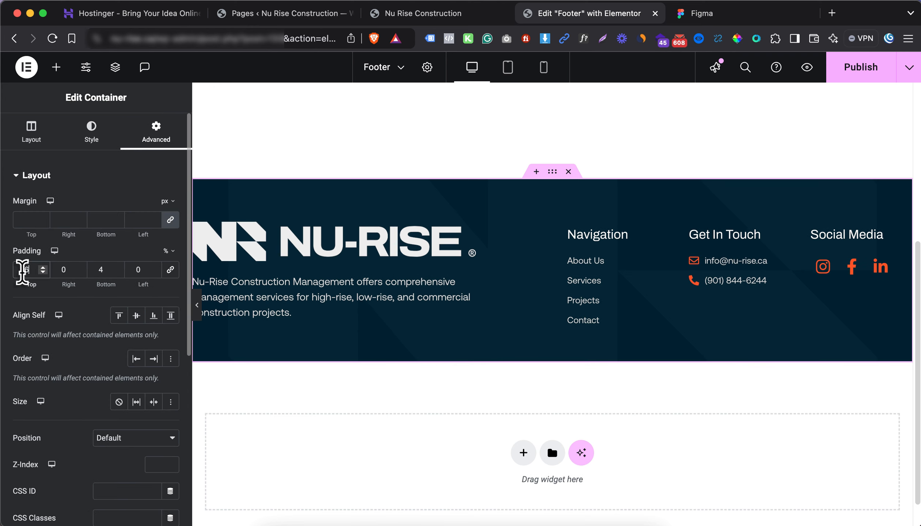
{"action": "left_click", "coordinate": [96, 270]}
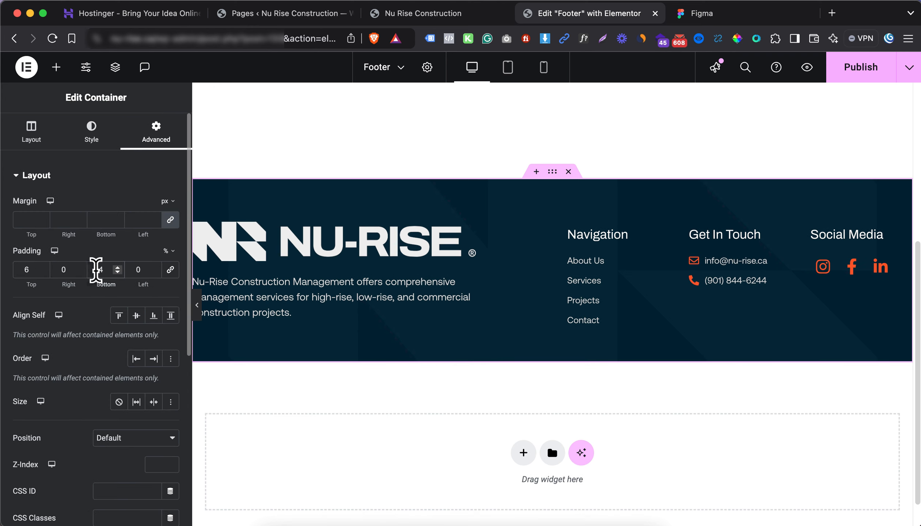
{"action": "key", "text": "Up"}
{"action": "key", "text": "Up"}
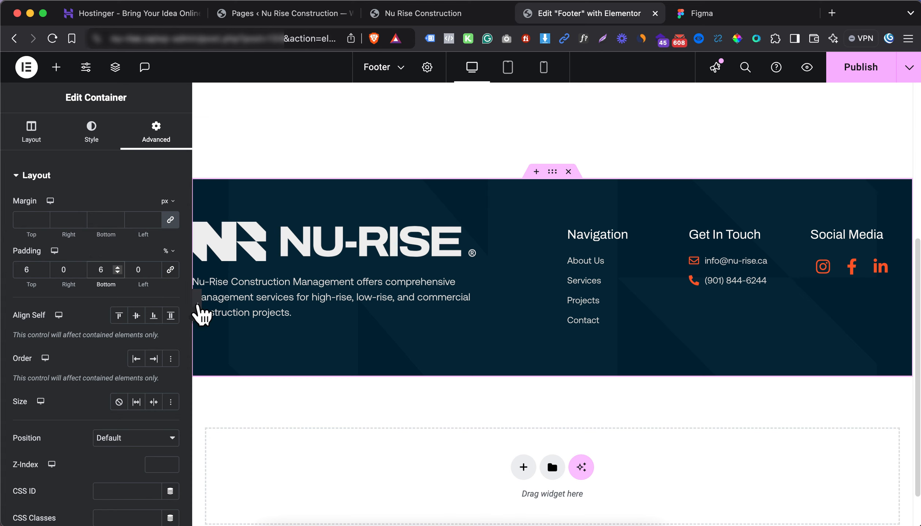
Preview the footer with the panel collapsed and compare it against the Figma design
{"action": "left_click", "coordinate": [197, 305]}
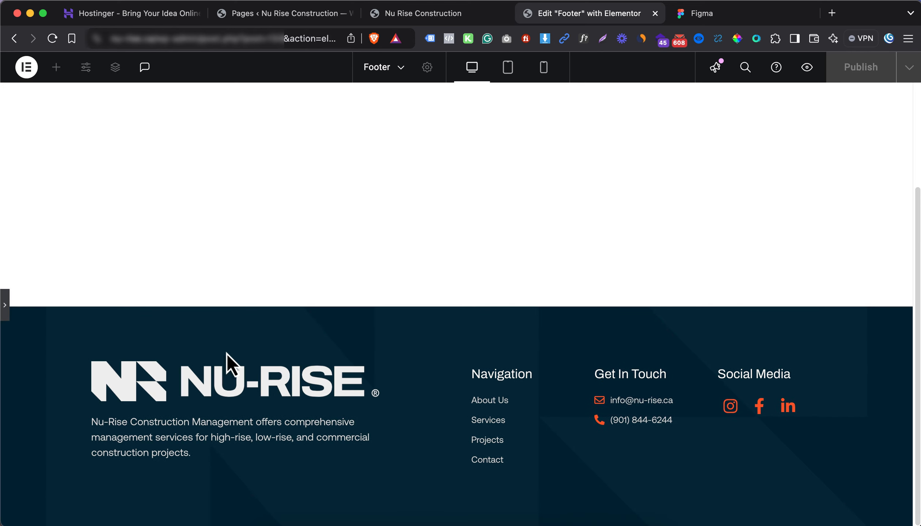
{"action": "left_click", "coordinate": [5, 307]}
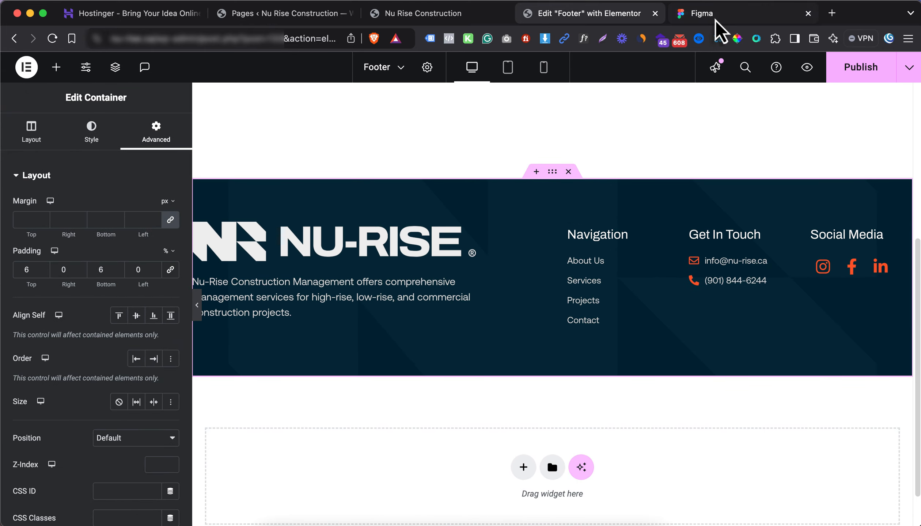
{"action": "key", "text": "ctrl+Tab"}
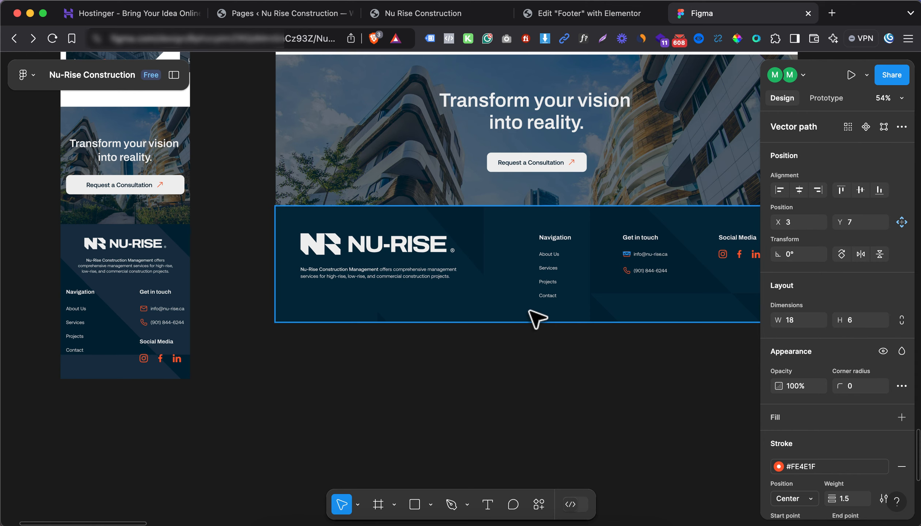
{"action": "left_click", "coordinate": [581, 14]}
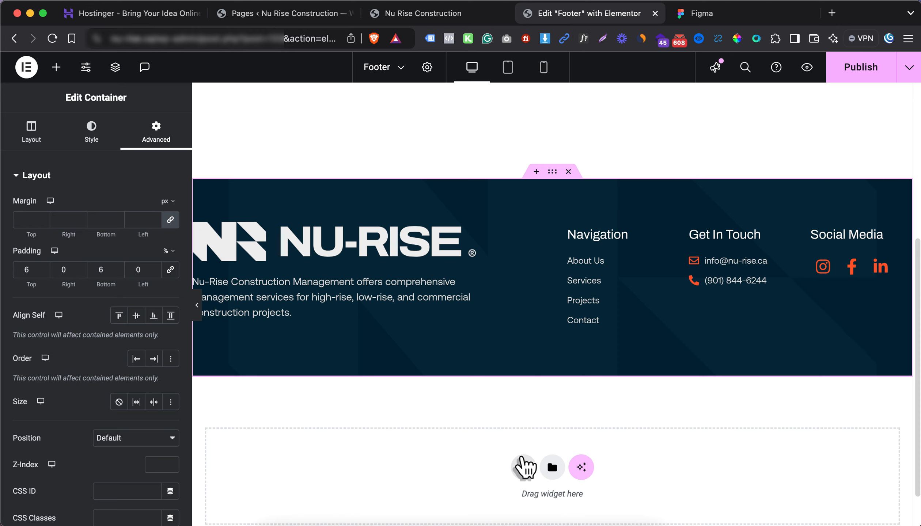
Add a single-column flexbox container below the footer and paste the copied company description into it
{"action": "left_click", "coordinate": [523, 467]}
{"action": "left_click", "coordinate": [505, 488]}
{"action": "left_click", "coordinate": [376, 493]}
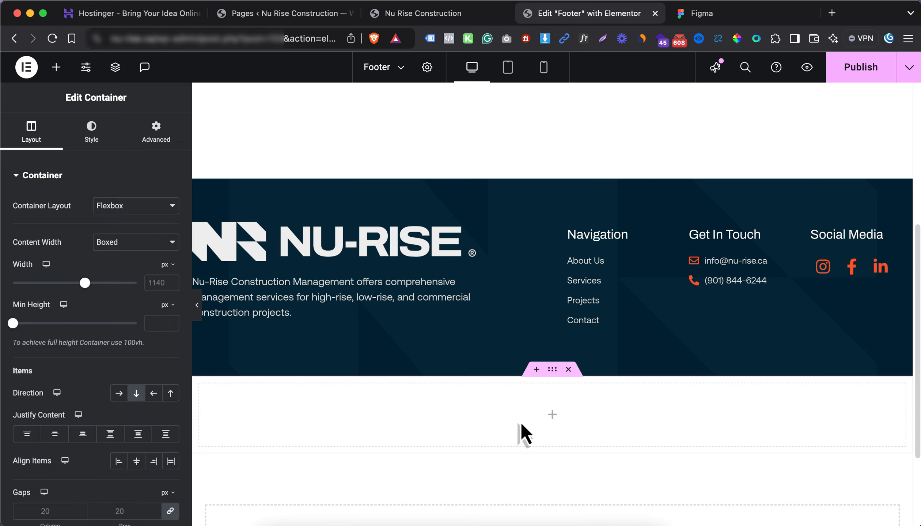
{"action": "left_click", "coordinate": [553, 418]}
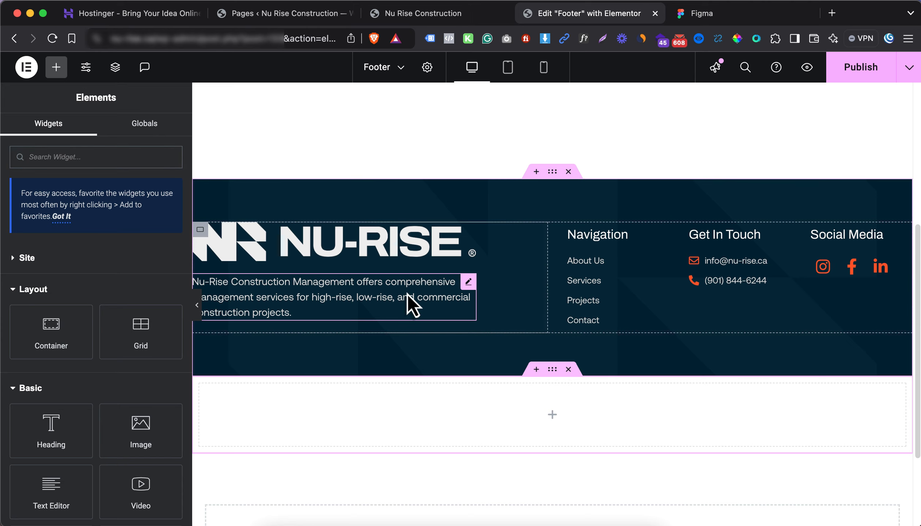
{"action": "right_click", "coordinate": [409, 306]}
{"action": "key", "text": "Escape"}
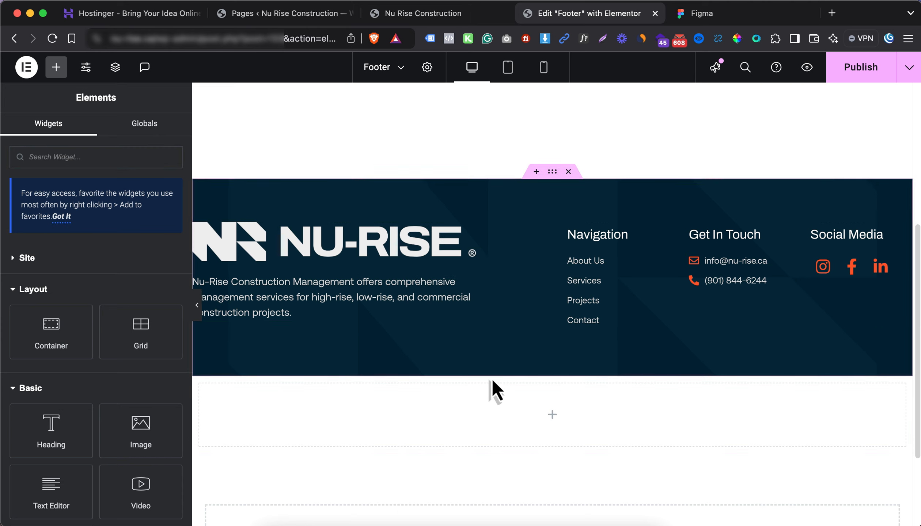
{"action": "right_click", "coordinate": [544, 421]}
{"action": "left_click", "coordinate": [484, 435]}
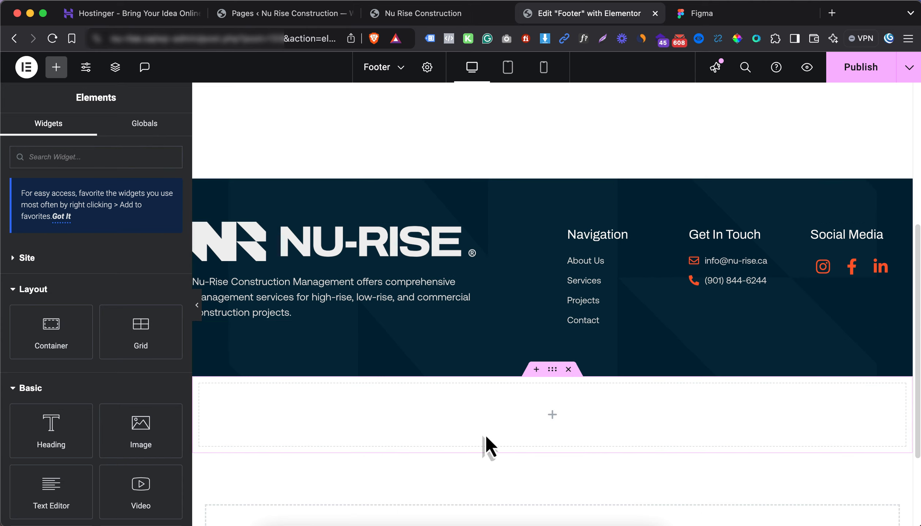
{"action": "left_click_drag", "start_coordinate": [110, 362], "coordinate": [483, 448]}
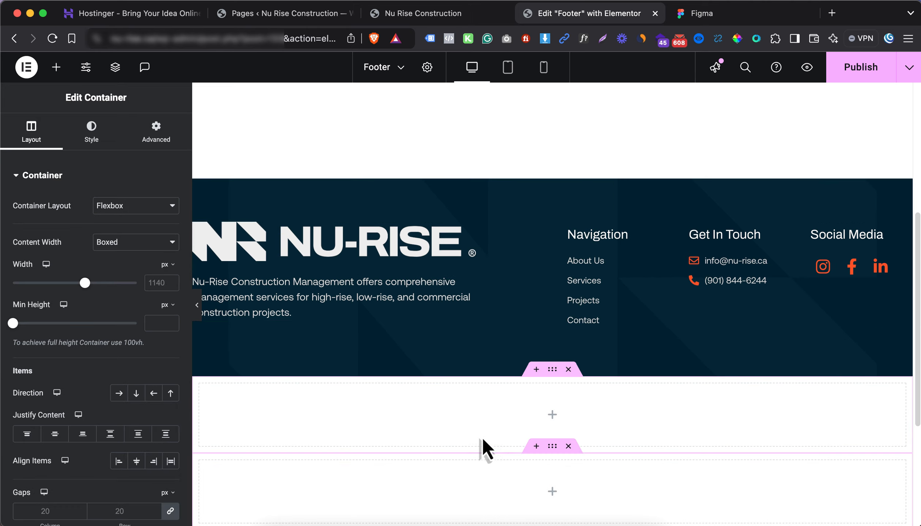
{"action": "right_click", "coordinate": [557, 421]}
{"action": "left_click", "coordinate": [496, 422]}
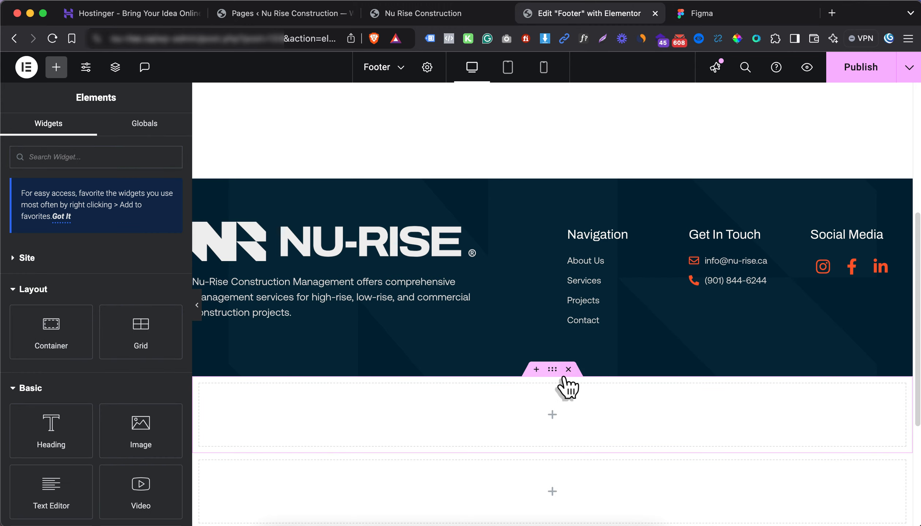
{"action": "right_click", "coordinate": [544, 417]}
{"action": "left_click", "coordinate": [577, 288]}
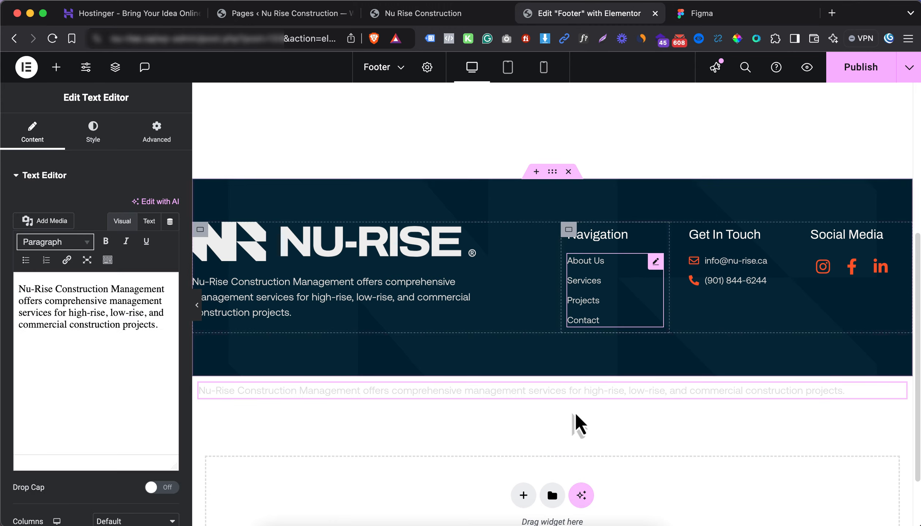
{"action": "left_click", "coordinate": [552, 370]}
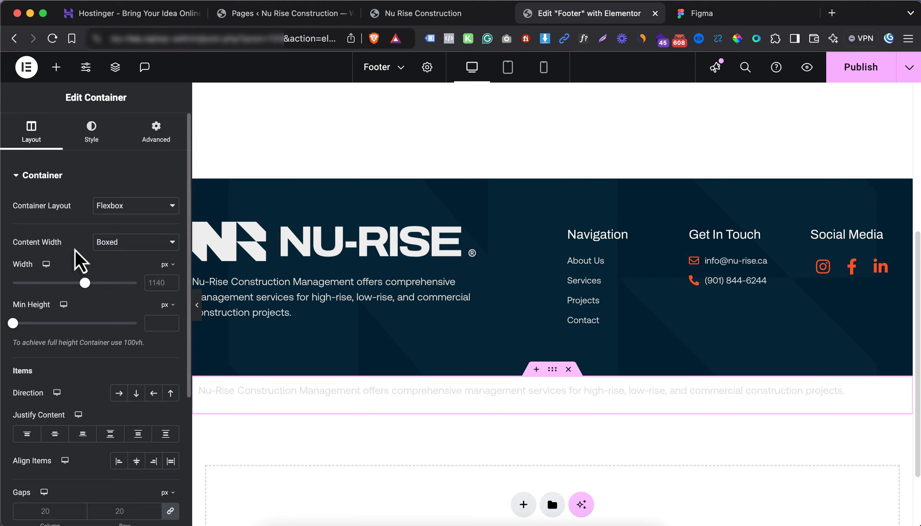
Give the new strip a classic background in the global dark navy Background Color
{"action": "left_click", "coordinate": [82, 141]}
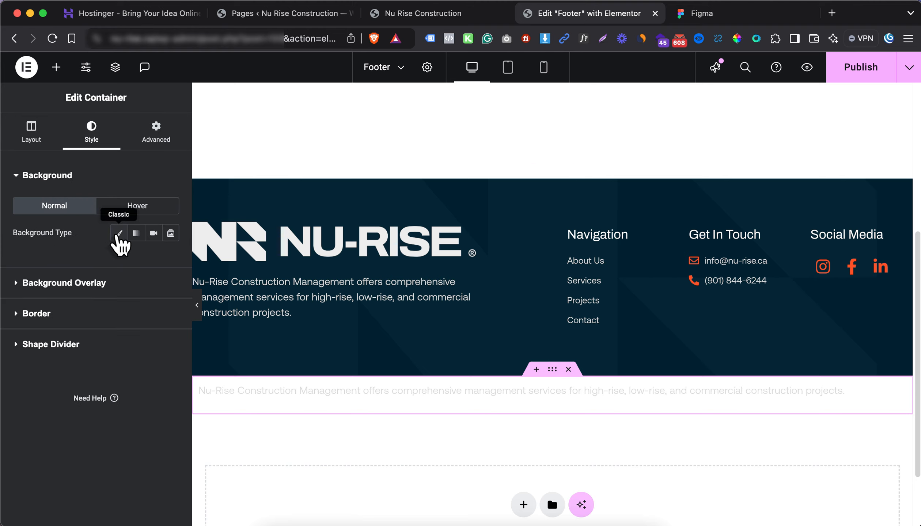
{"action": "left_click", "coordinate": [119, 233]}
{"action": "left_click", "coordinate": [153, 260]}
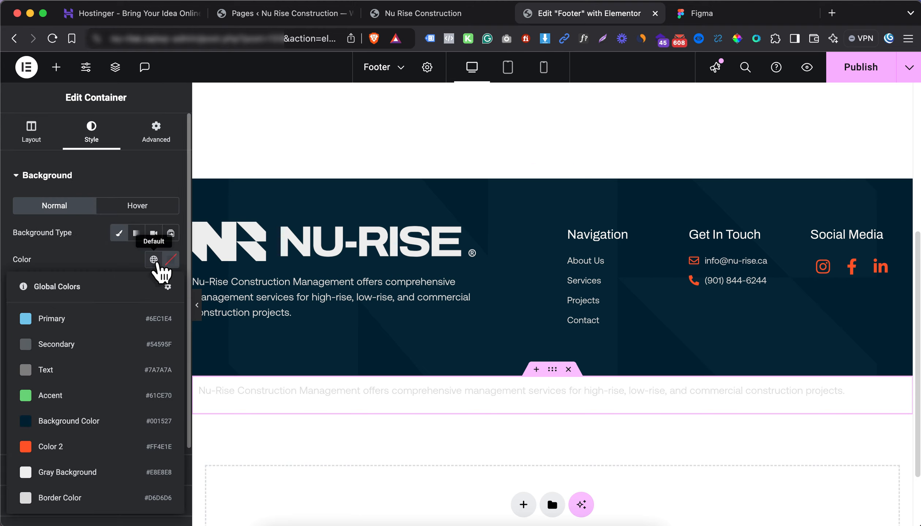
{"action": "left_click", "coordinate": [77, 424]}
{"action": "left_click", "coordinate": [264, 406]}
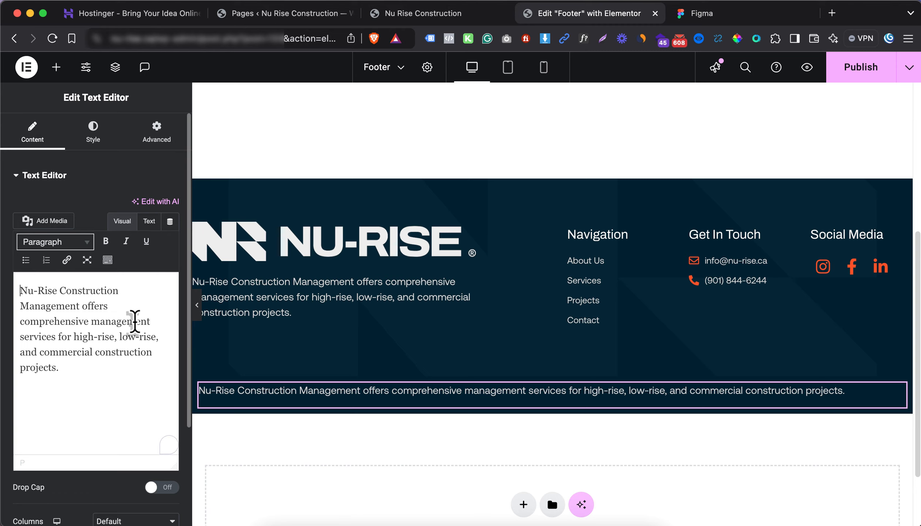
Add a Heading widget to the navy strip and delete the pasted description text
{"action": "left_click", "coordinate": [56, 67]}
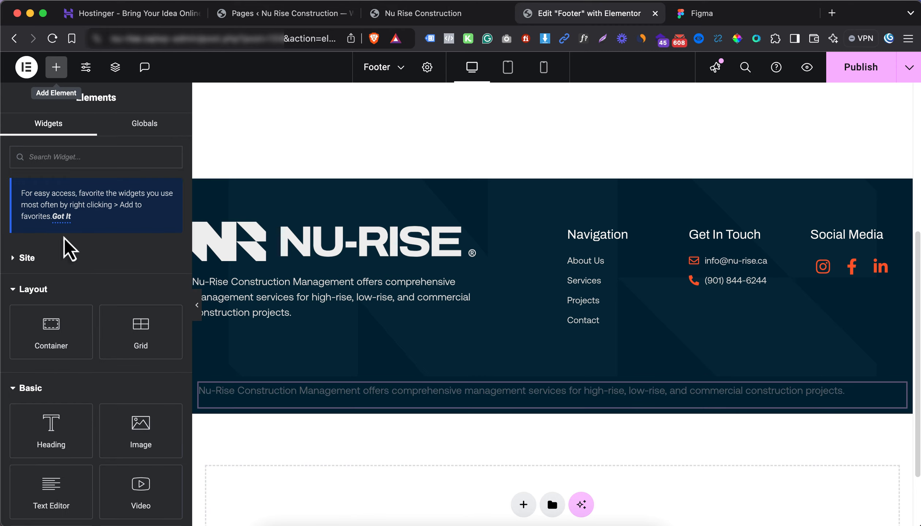
{"action": "left_click_drag", "start_coordinate": [62, 440], "coordinate": [369, 399]}
{"action": "right_click", "coordinate": [370, 404]}
{"action": "left_click", "coordinate": [390, 508]}
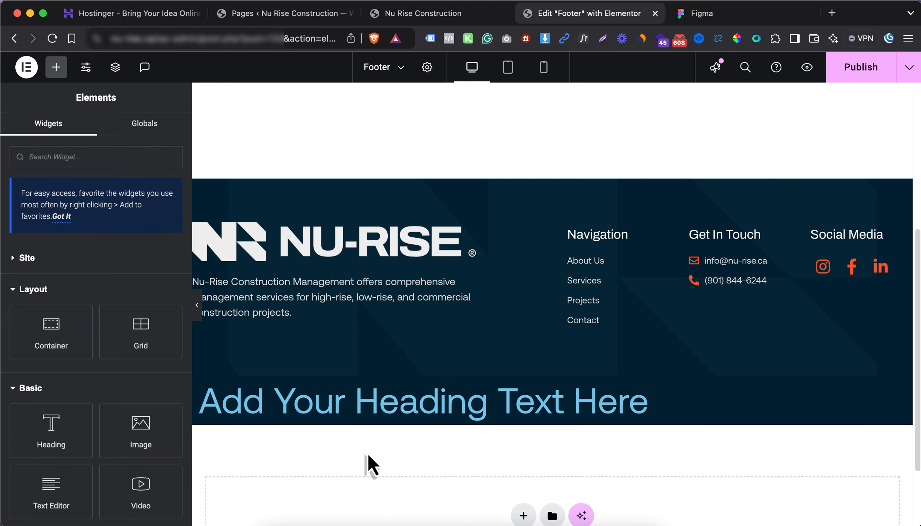
Set the heading's HTML tag to p and type '© 2024 All rights reserved by NU-RISE'
{"action": "left_click", "coordinate": [343, 416]}
{"action": "left_click", "coordinate": [117, 324]}
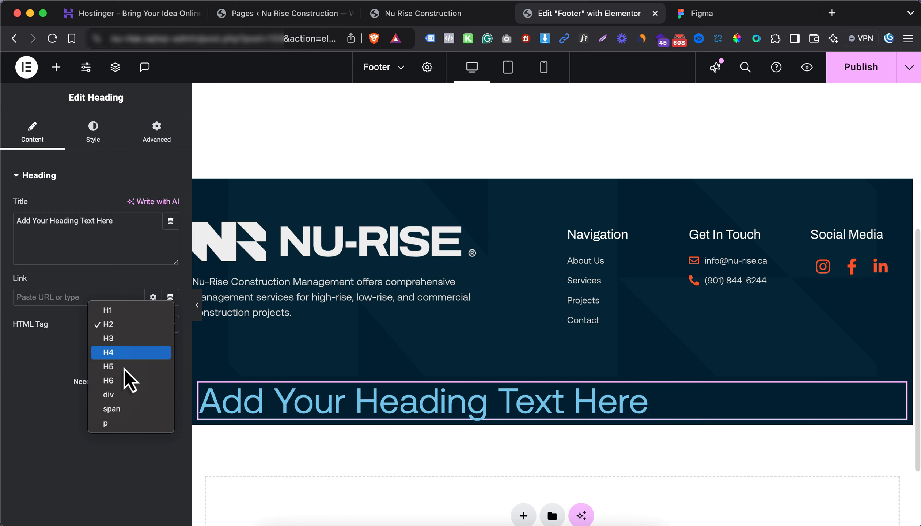
{"action": "left_click", "coordinate": [126, 424]}
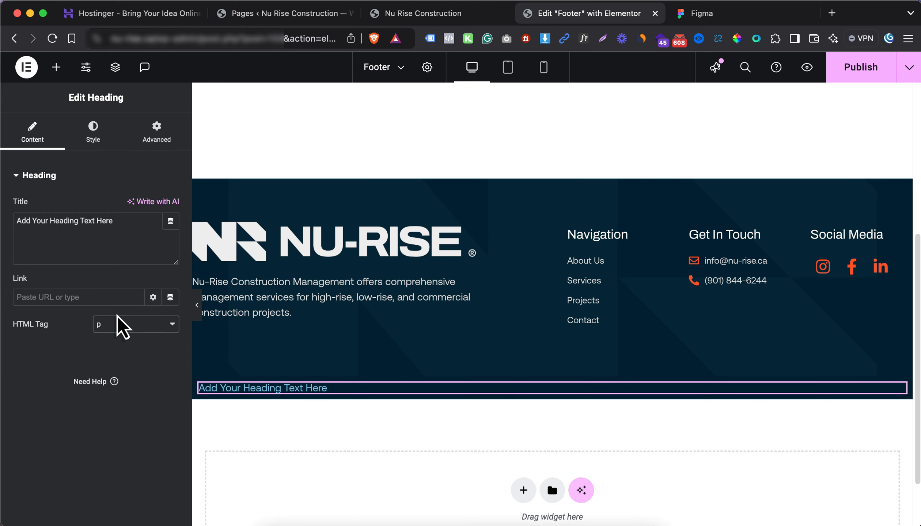
{"action": "triple_click", "coordinate": [95, 244]}
{"action": "type", "text": "©"}
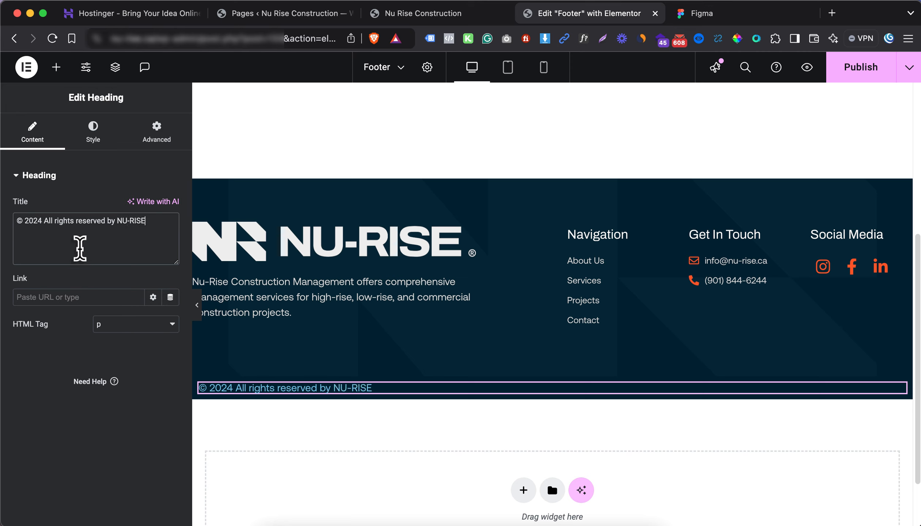
Centre the copyright line and colour it with the global light grey Border Color
{"action": "left_click", "coordinate": [94, 141]}
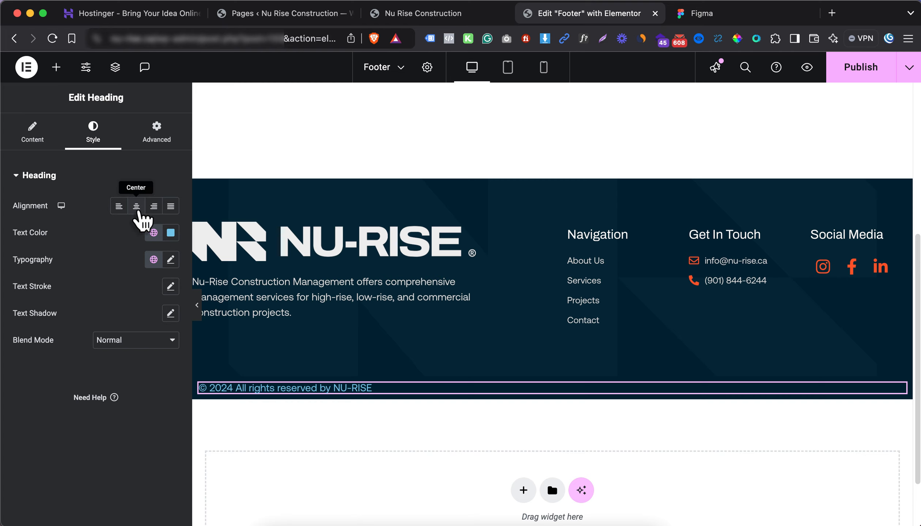
{"action": "left_click", "coordinate": [137, 206]}
{"action": "left_click", "coordinate": [153, 233]}
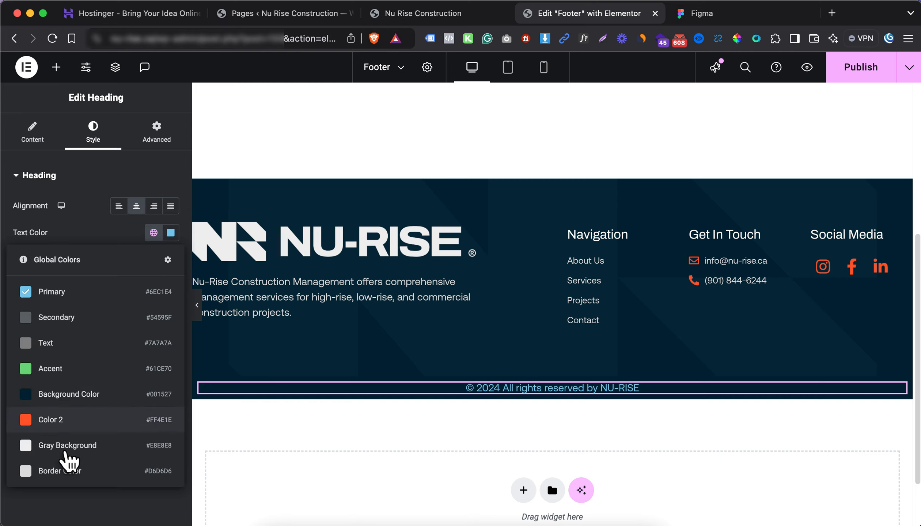
{"action": "left_click", "coordinate": [59, 471]}
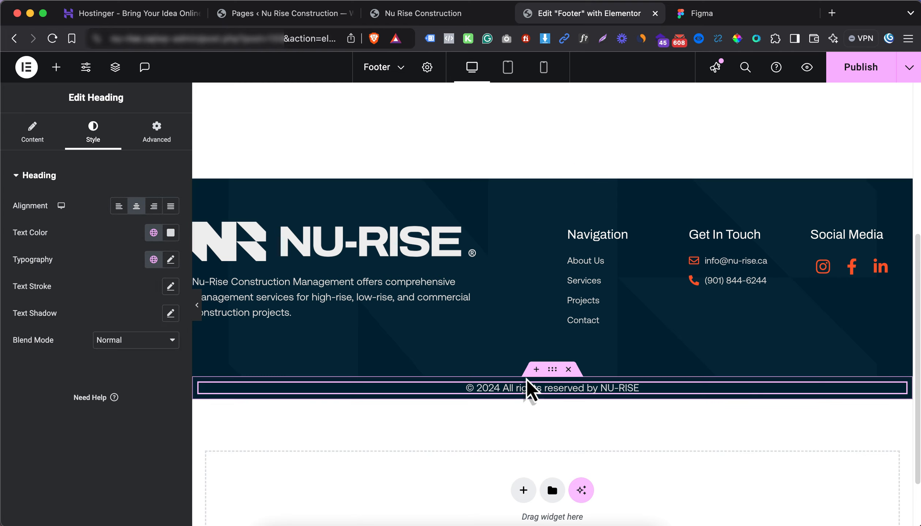
Unlink the strip's padding and set top and bottom padding to 20 px
{"action": "left_click", "coordinate": [545, 379]}
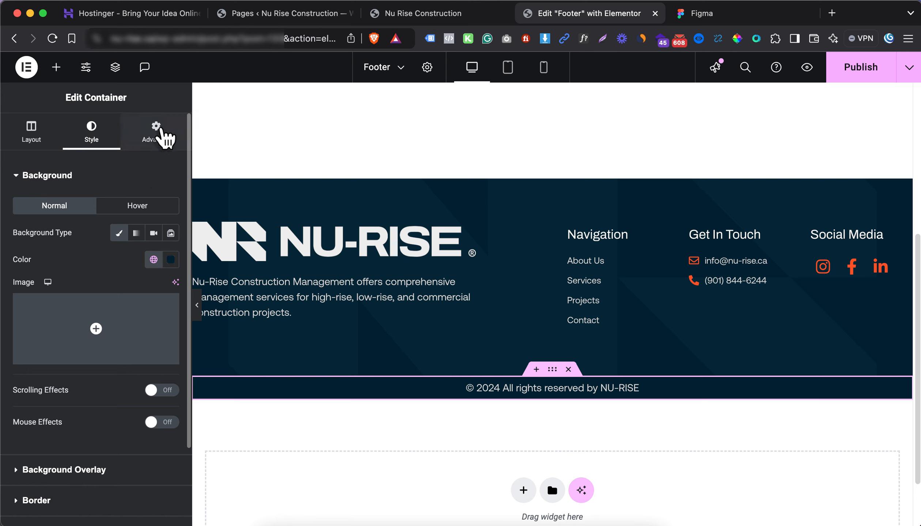
{"action": "left_click", "coordinate": [161, 130]}
{"action": "left_click", "coordinate": [170, 270]}
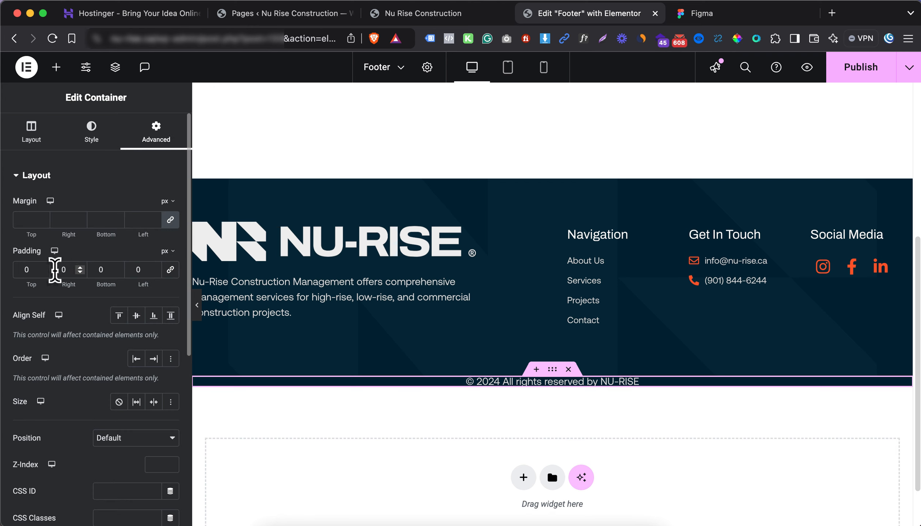
{"action": "left_click", "coordinate": [22, 270]}
{"action": "type", "text": "1"}
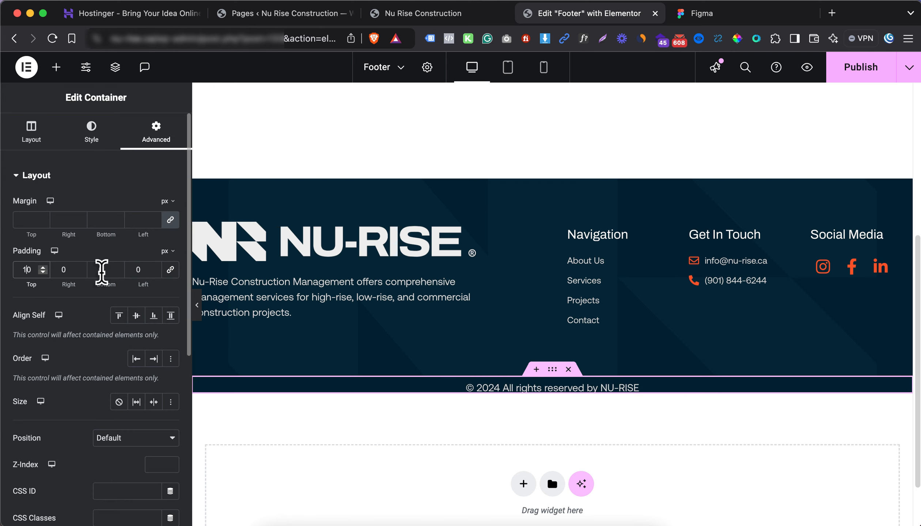
{"action": "left_click", "coordinate": [94, 268]}
{"action": "type", "text": "10"}
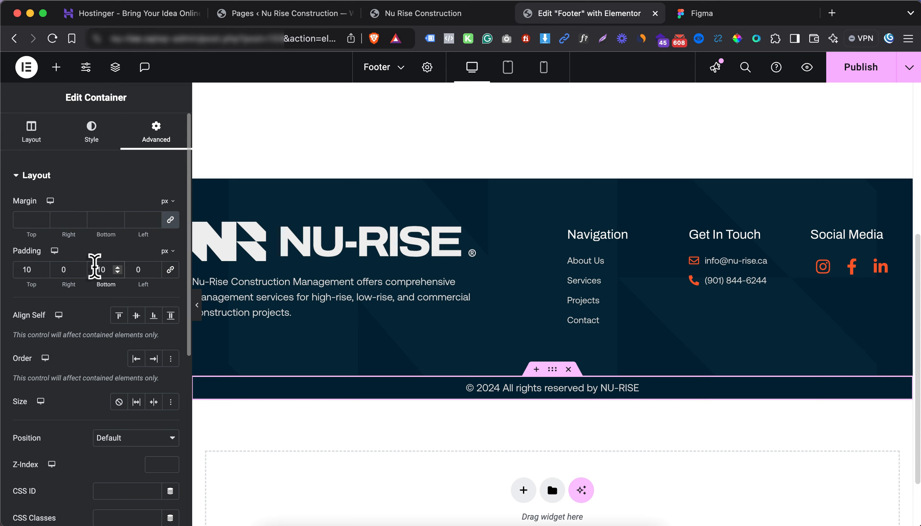
{"action": "key", "text": "BackSpace"}
{"action": "type", "text": "2"}
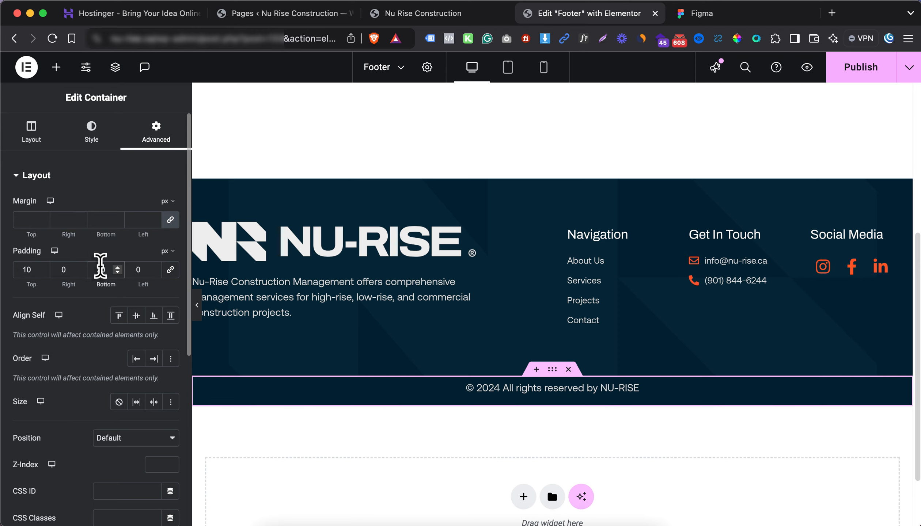
{"action": "left_click", "coordinate": [27, 270]}
{"action": "key", "text": "BackSpace"}
{"action": "type", "text": "2"}
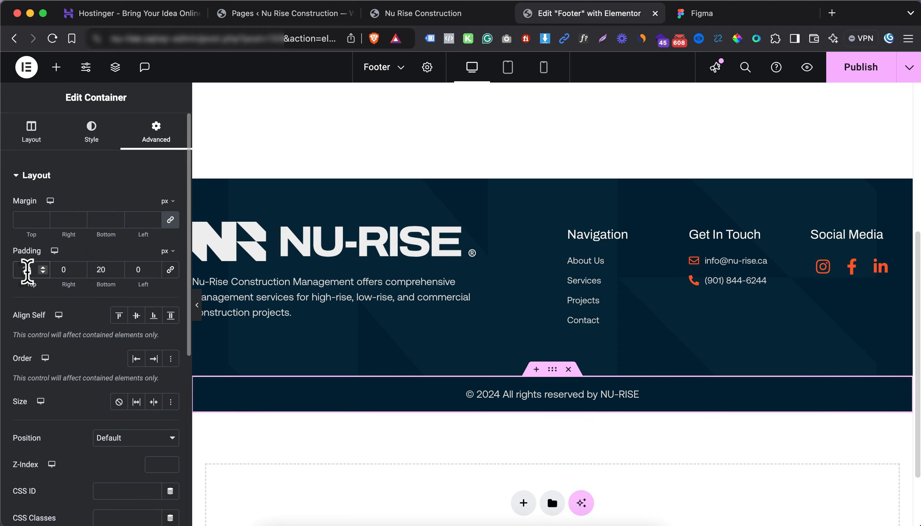
{"action": "left_click", "coordinate": [94, 140]}
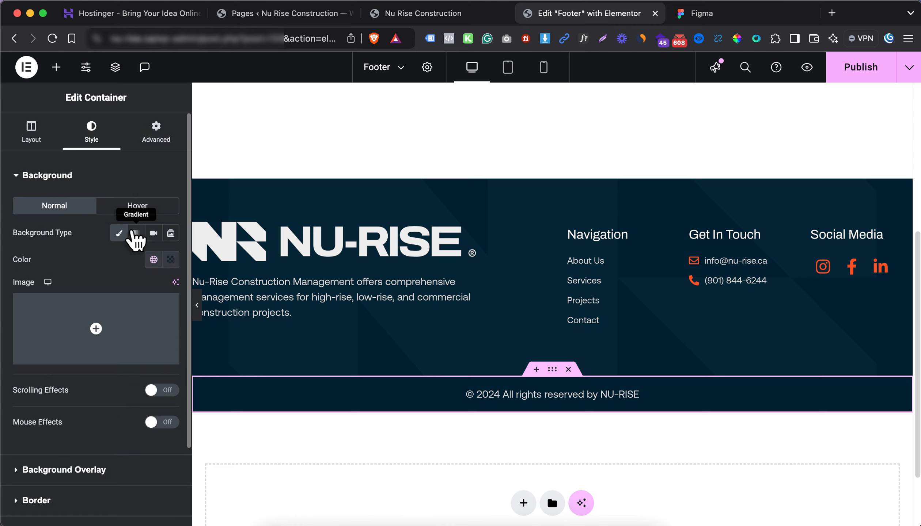
Give the copyright strip a solid 1 px top border coloured #264056
{"action": "left_click", "coordinate": [79, 176]}
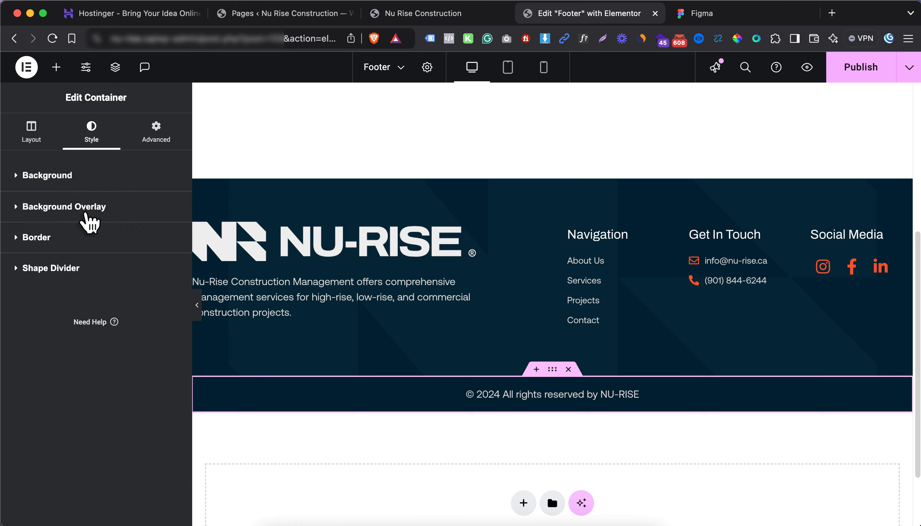
{"action": "left_click", "coordinate": [92, 238]}
{"action": "left_click", "coordinate": [113, 296]}
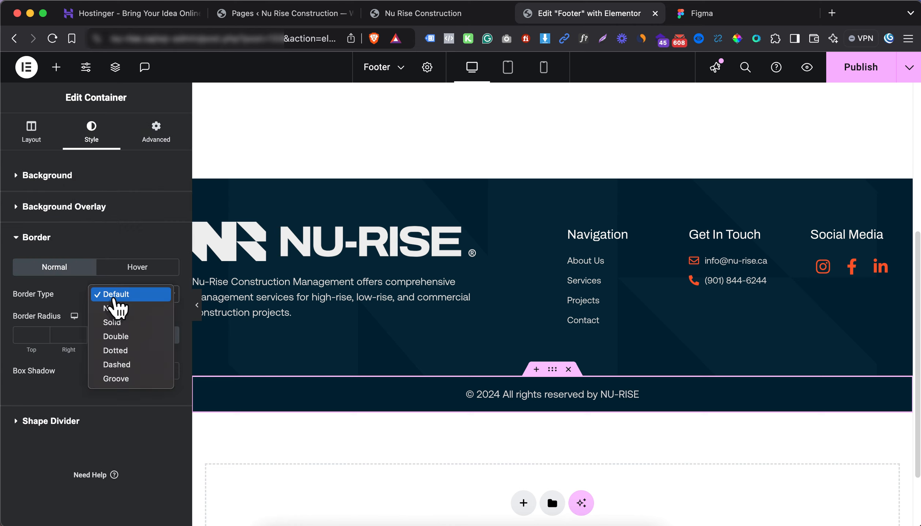
{"action": "left_click", "coordinate": [117, 323]}
{"action": "left_click", "coordinate": [31, 335]}
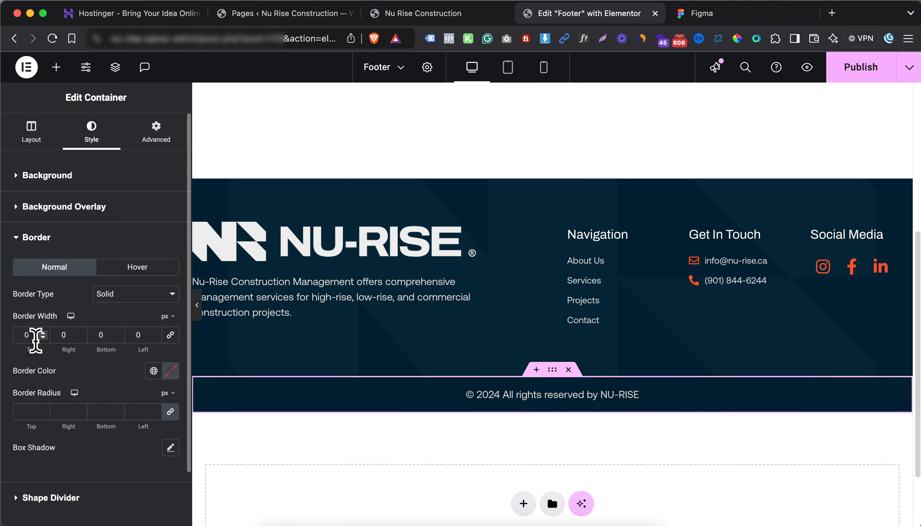
{"action": "type", "text": "1"}
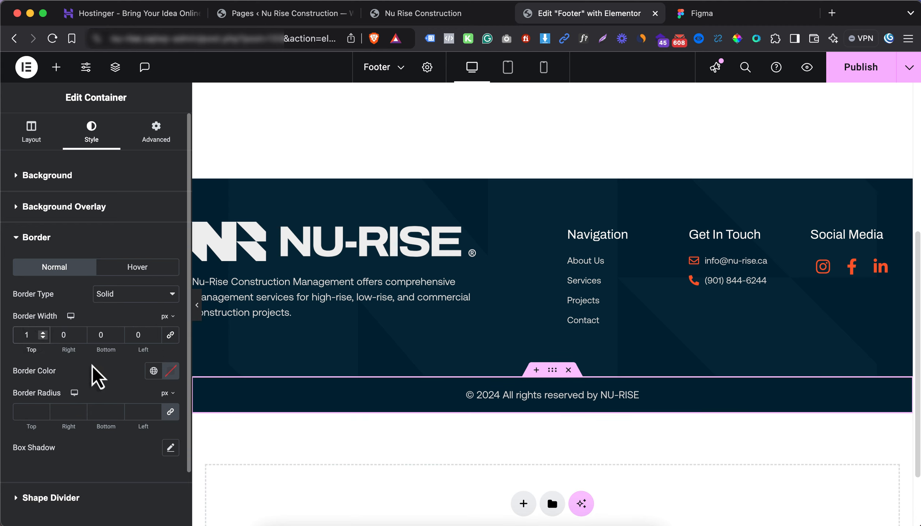
{"action": "left_click", "coordinate": [153, 371]}
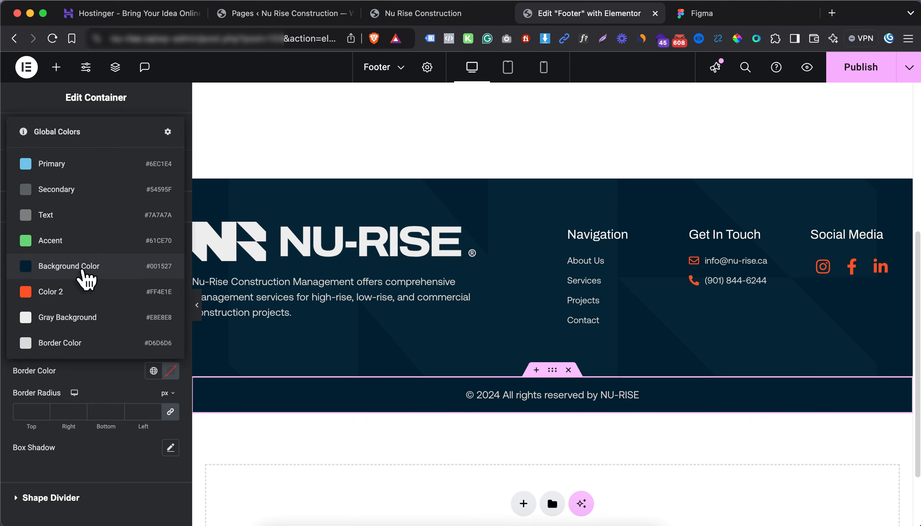
{"action": "left_click", "coordinate": [84, 266]}
{"action": "left_click", "coordinate": [171, 371]}
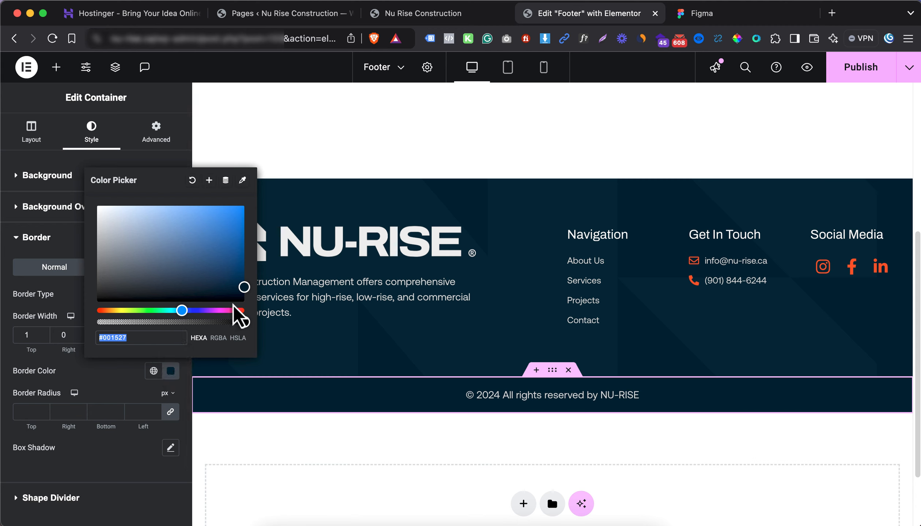
{"action": "left_click_drag", "start_coordinate": [246, 297], "coordinate": [184, 277]}
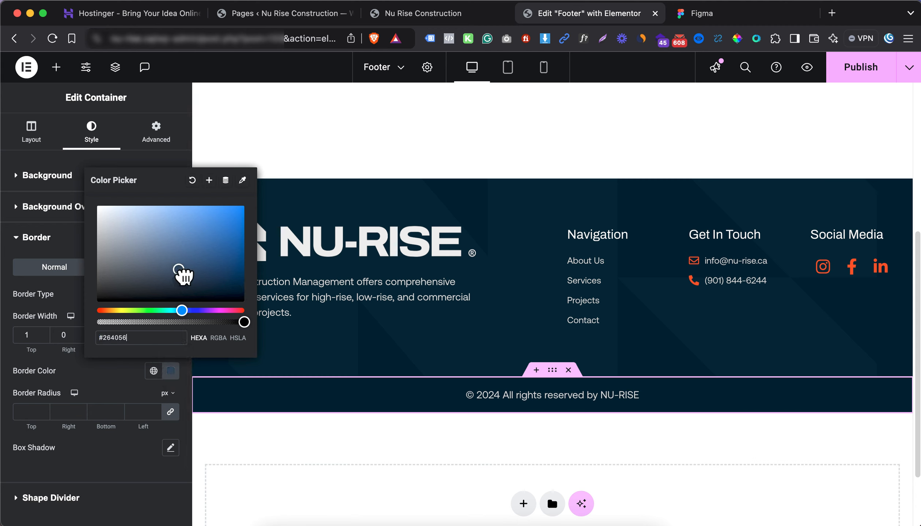
{"action": "left_click", "coordinate": [119, 377]}
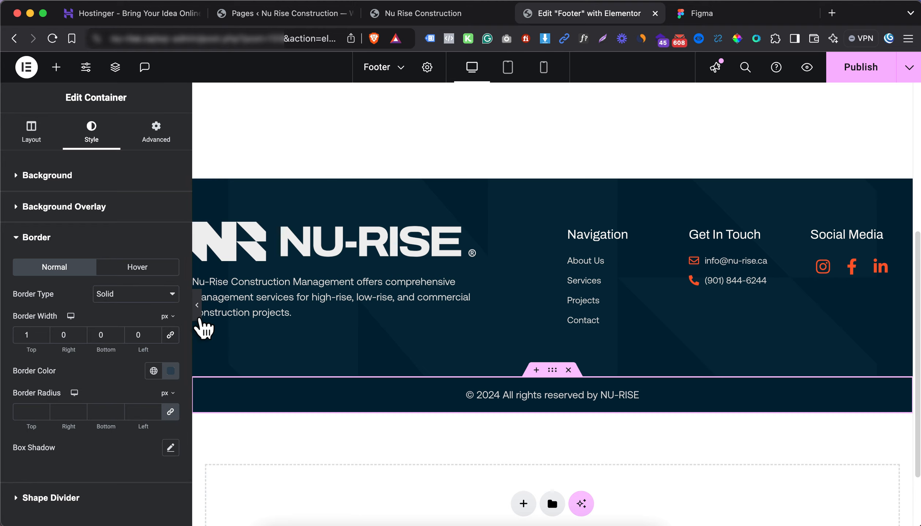
Hide the editing panel to preview the footer border, then restore the panel
{"action": "left_click", "coordinate": [197, 311]}
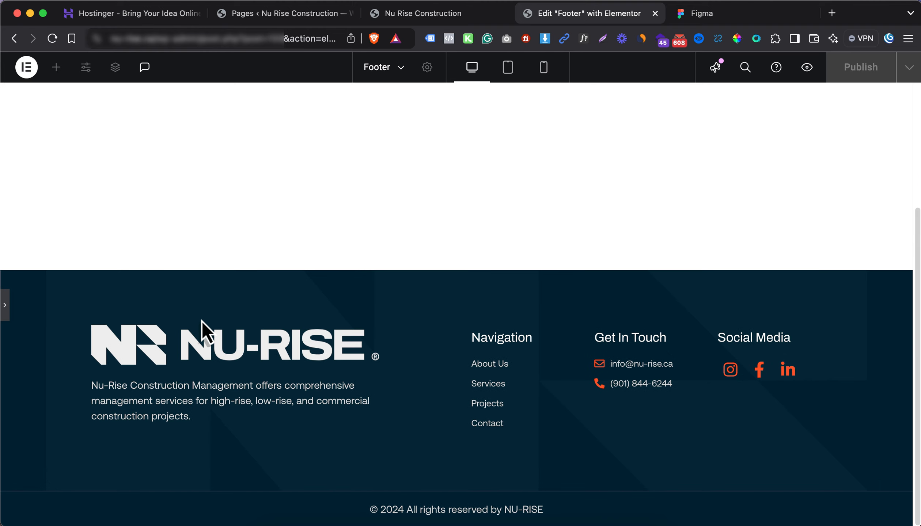
{"action": "scroll", "coordinate": [8, 300], "scroll_direction": "down", "scroll_amount": 3}
{"action": "left_click", "coordinate": [4, 306]}
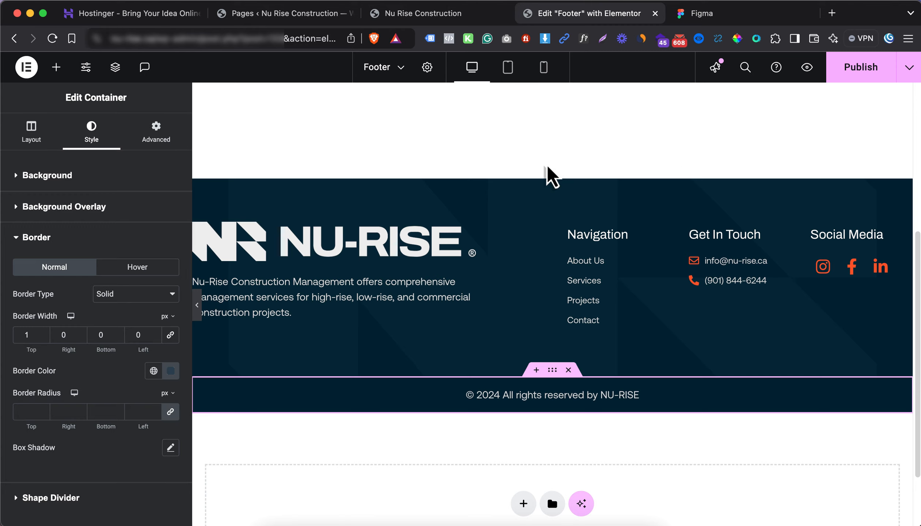
Switch to the tablet layout and open the Structure outline to reach the footer columns
{"action": "left_click", "coordinate": [508, 67]}
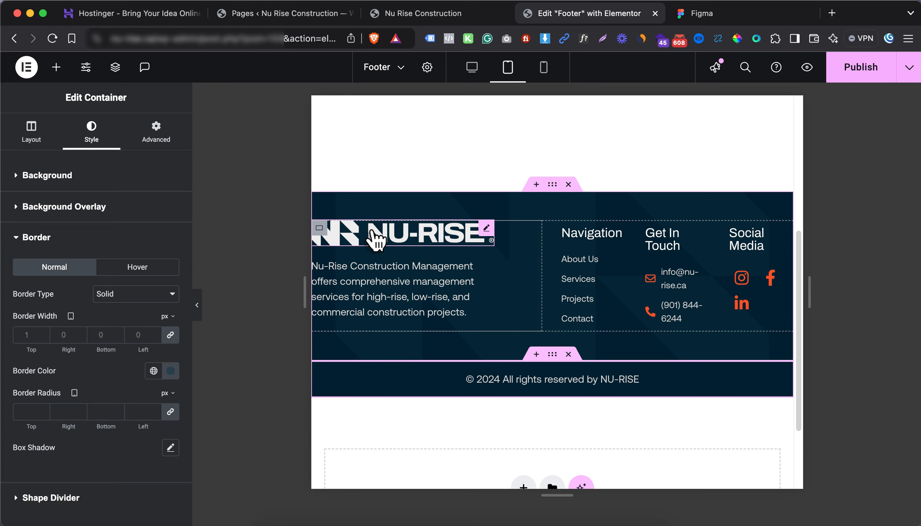
{"action": "left_click", "coordinate": [320, 231]}
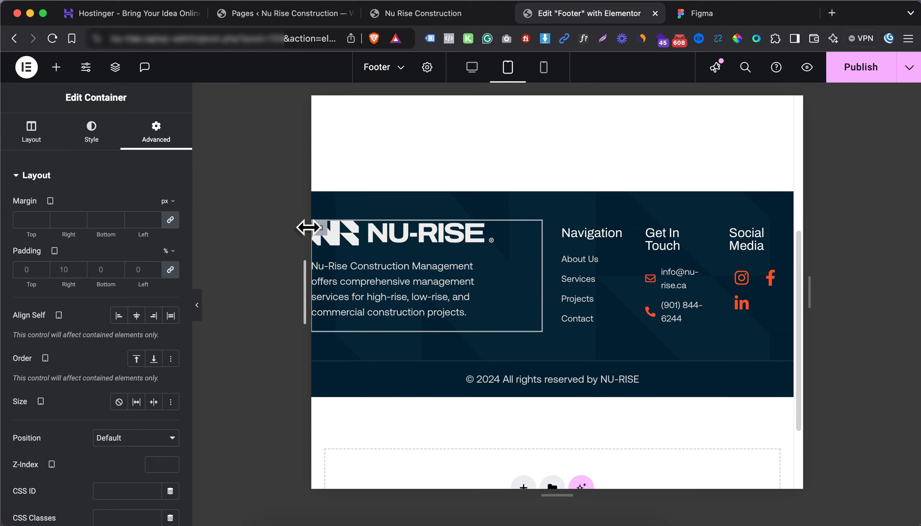
{"action": "right_click", "coordinate": [320, 234]}
{"action": "left_click", "coordinate": [376, 487]}
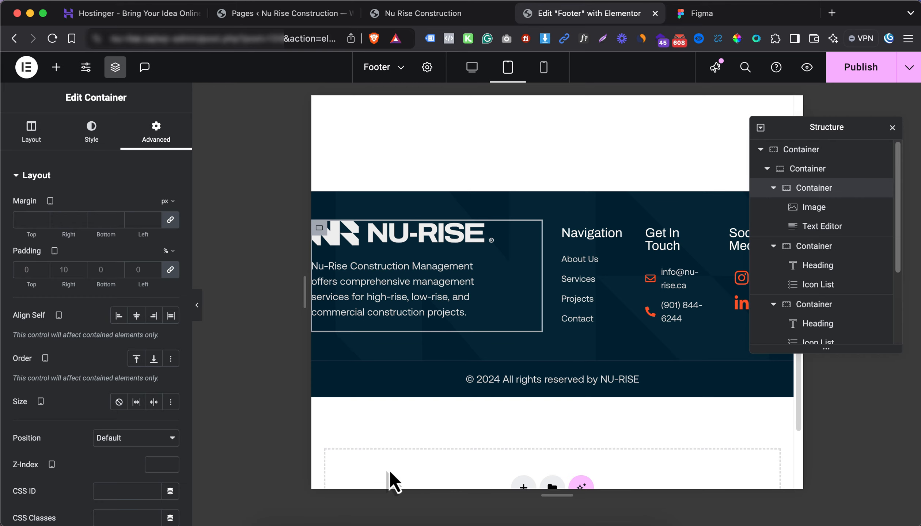
{"action": "left_click", "coordinate": [773, 188]}
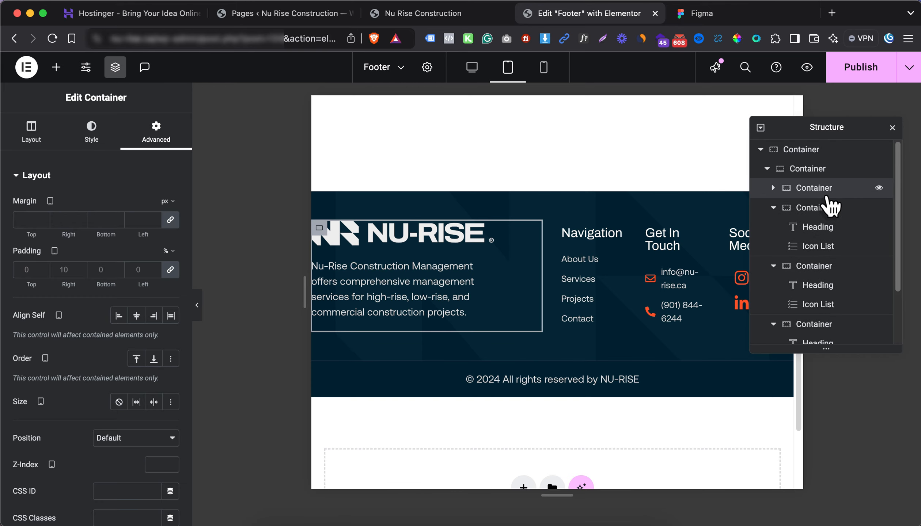
{"action": "left_click", "coordinate": [776, 208]}
{"action": "left_click", "coordinate": [774, 207]}
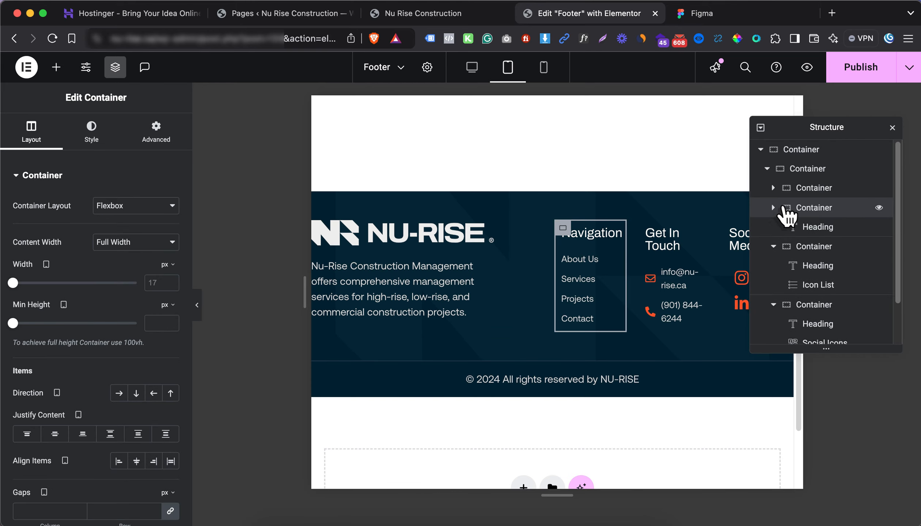
{"action": "left_click", "coordinate": [803, 188]}
{"action": "left_click", "coordinate": [58, 132]}
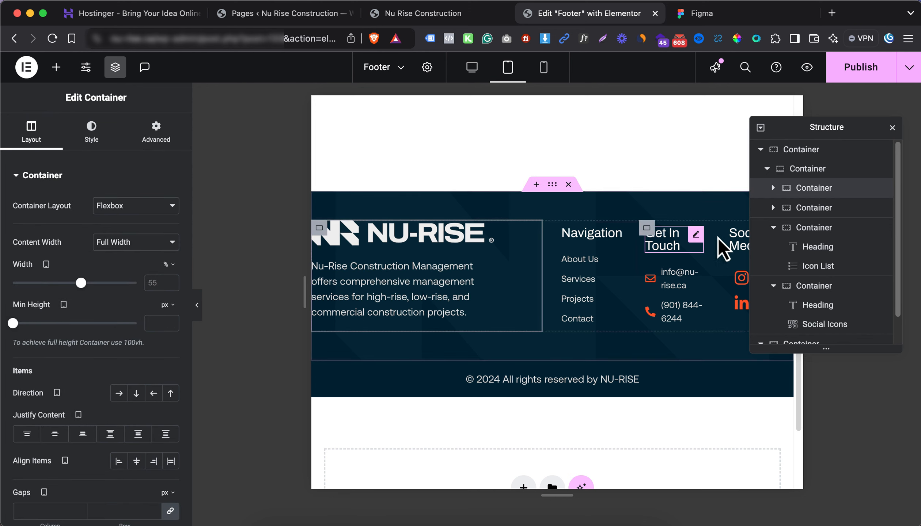
Set the Navigation container and the logo container widths to 50% each
{"action": "left_click", "coordinate": [806, 209]}
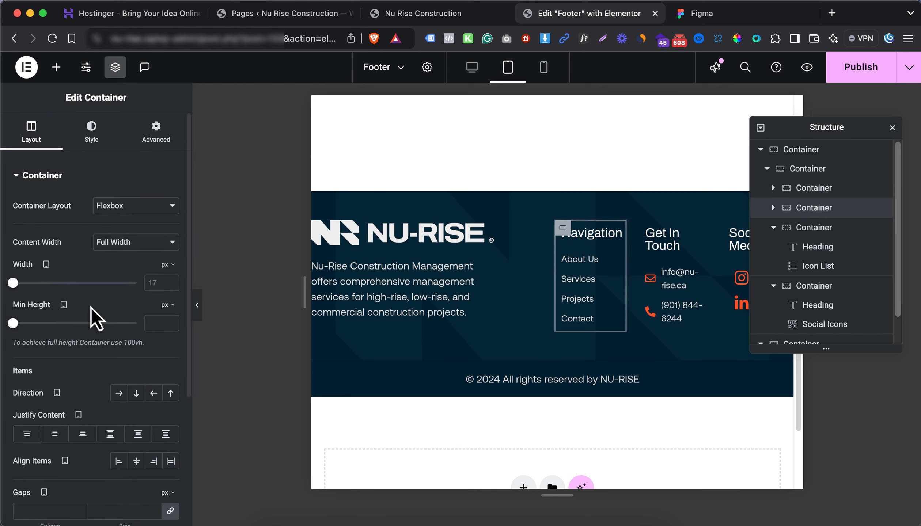
{"action": "left_click", "coordinate": [168, 265]}
{"action": "left_click", "coordinate": [170, 288]}
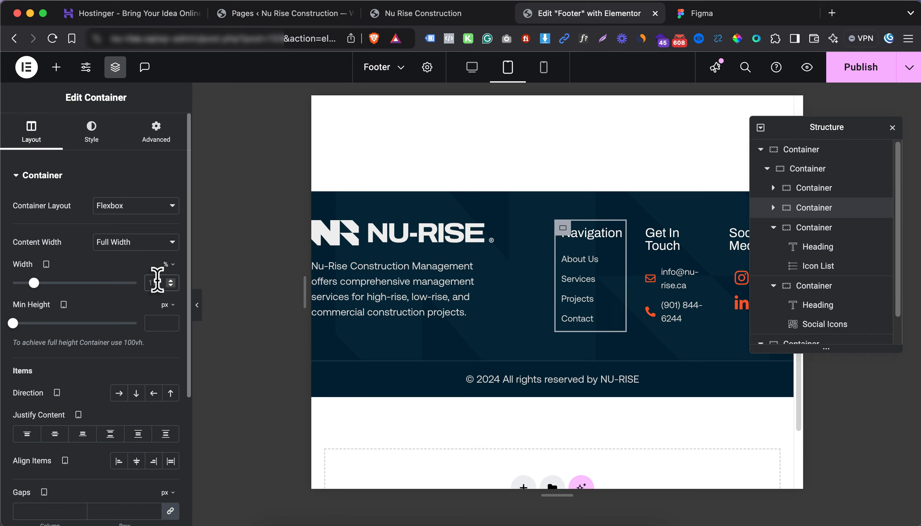
{"action": "type", "text": "50"}
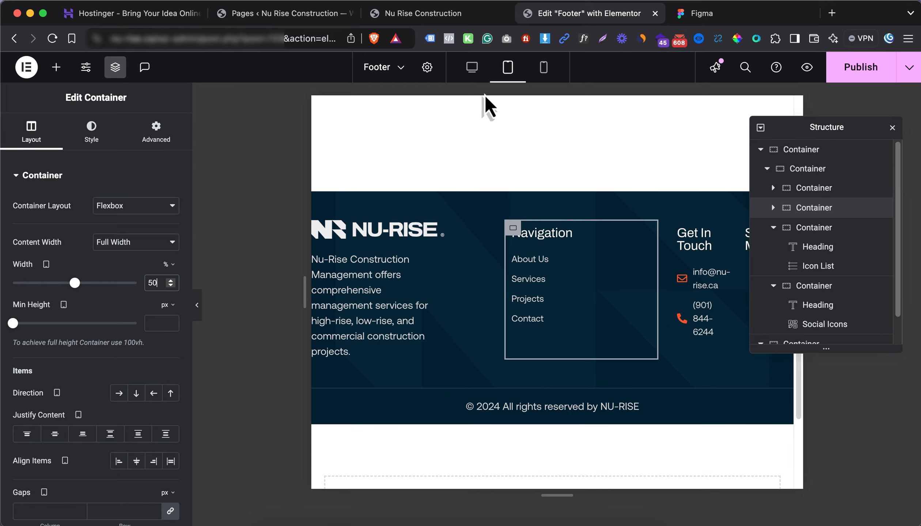
{"action": "left_click", "coordinate": [821, 190]}
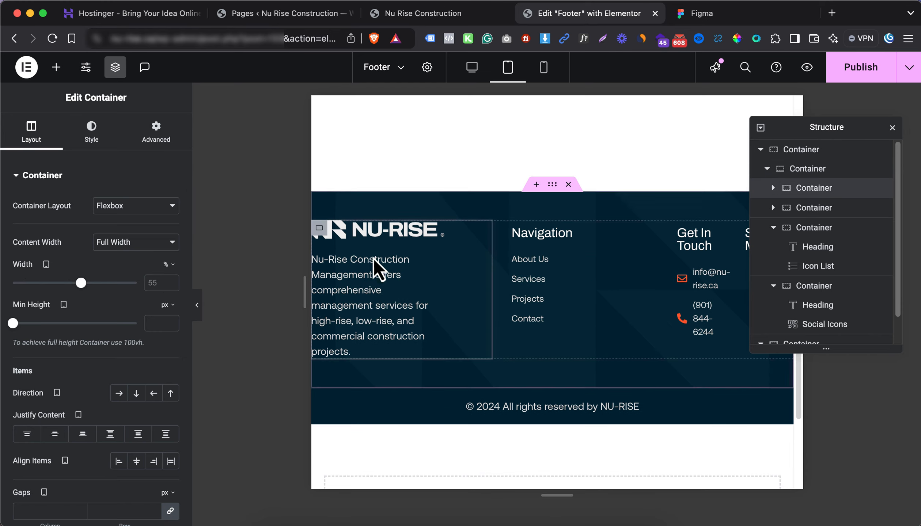
{"action": "left_click", "coordinate": [158, 285]}
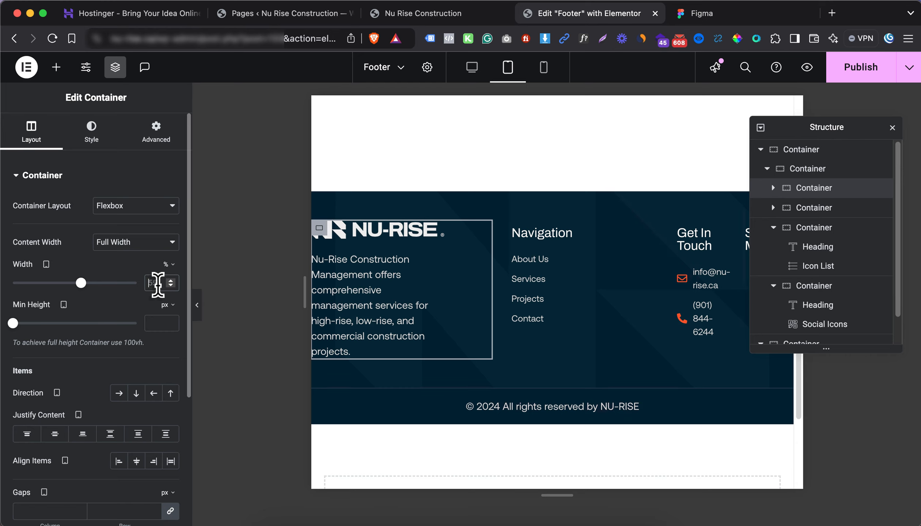
{"action": "type", "text": "50"}
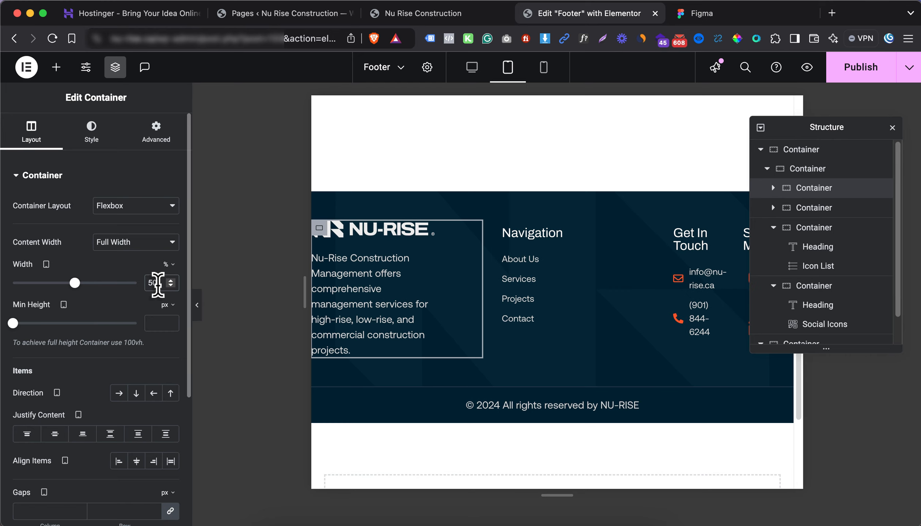
Fine-tune tablet padding on the outer footer row, logo container and Navigation container
{"action": "left_click", "coordinate": [809, 172]}
{"action": "left_click", "coordinate": [155, 136]}
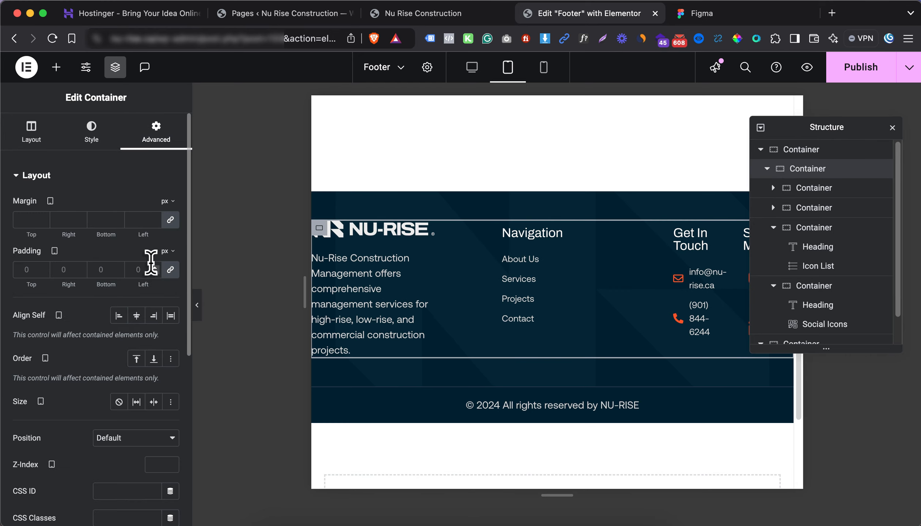
{"action": "left_click", "coordinate": [170, 270]}
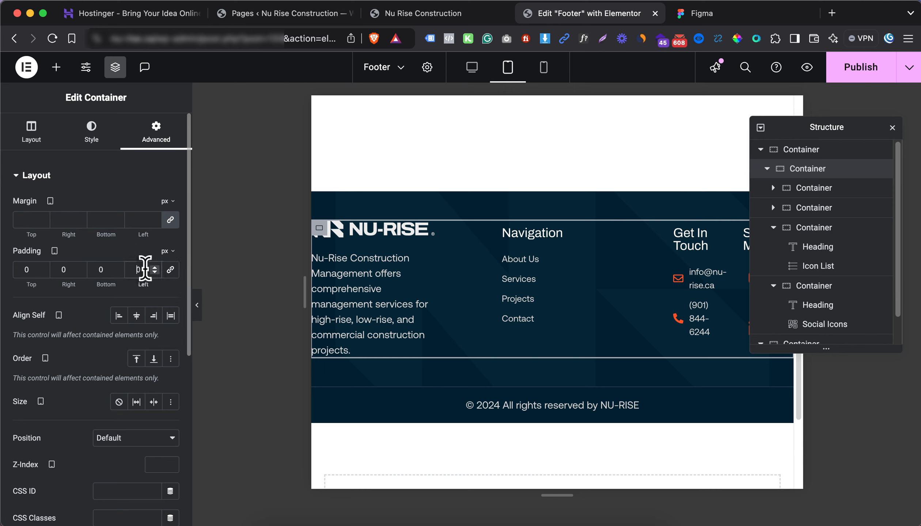
{"action": "type", "text": "10"}
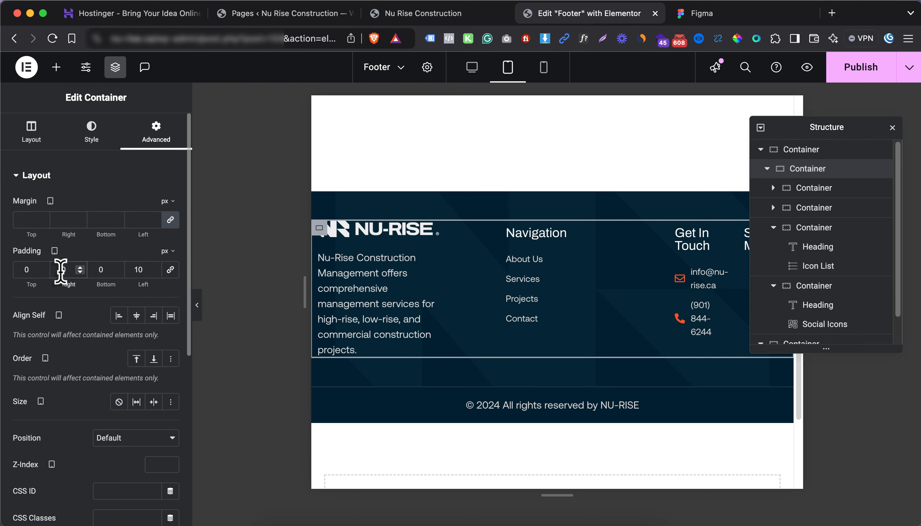
{"action": "type", "text": "1"}
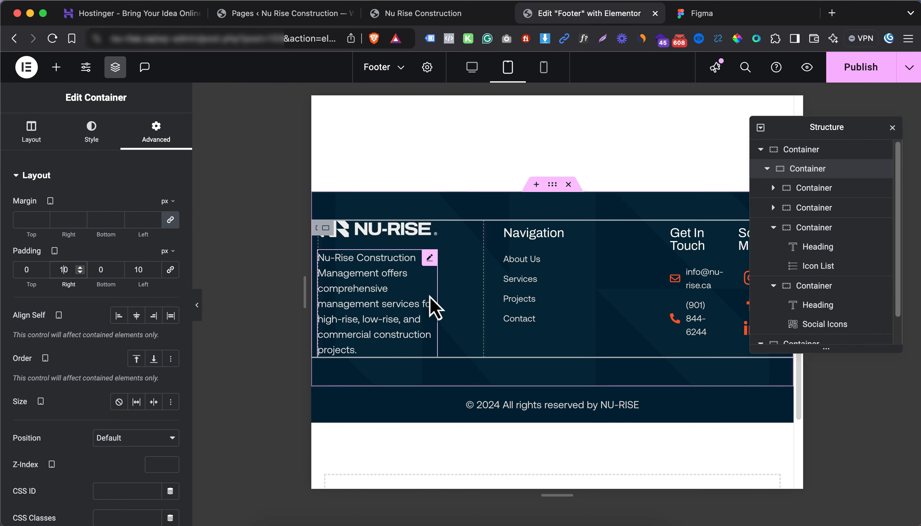
{"action": "left_click", "coordinate": [320, 229]}
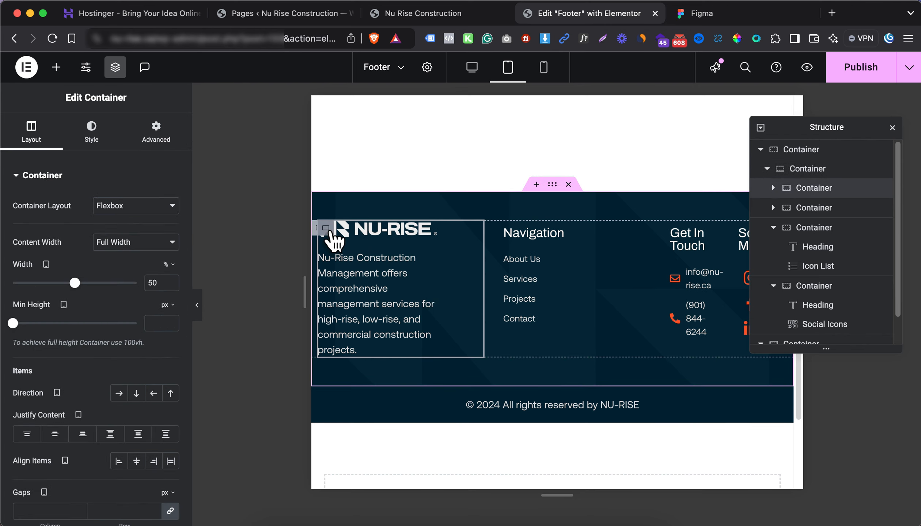
{"action": "left_click", "coordinate": [168, 146]}
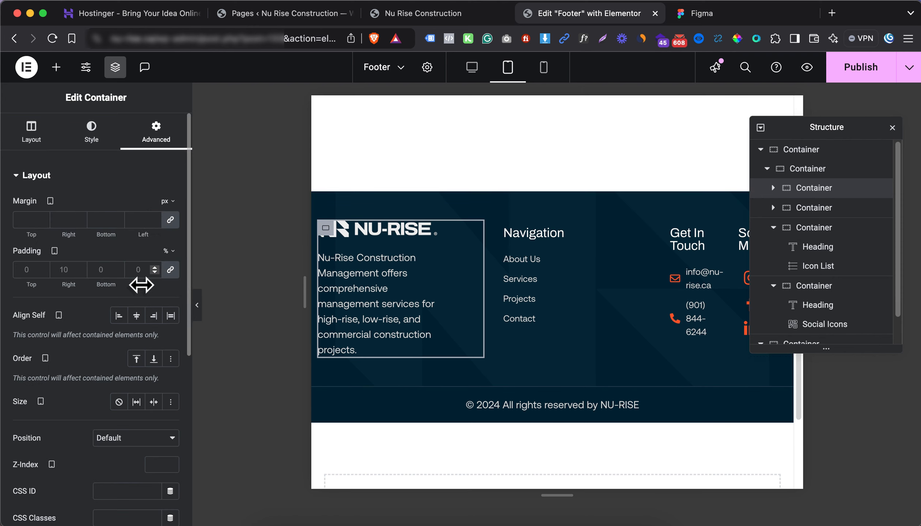
{"action": "left_click", "coordinate": [170, 270]}
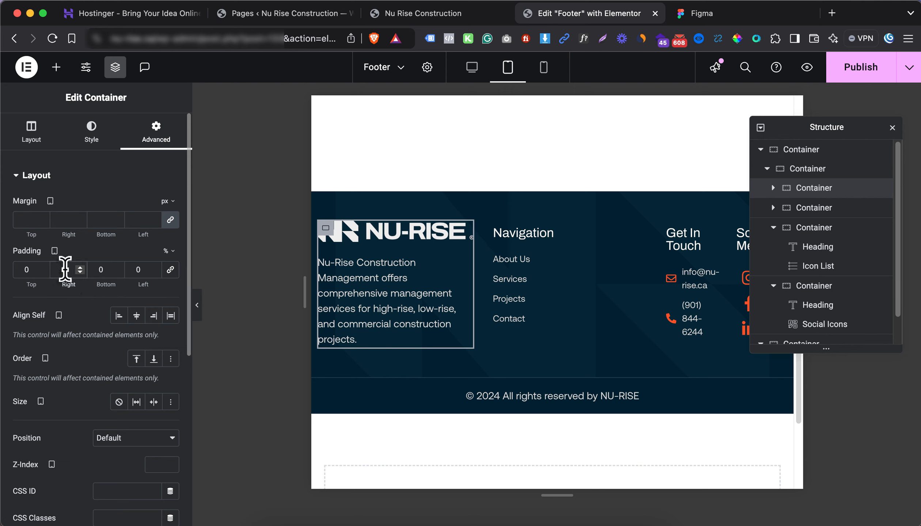
{"action": "key", "text": "Up"}
{"action": "key", "text": "Up"}
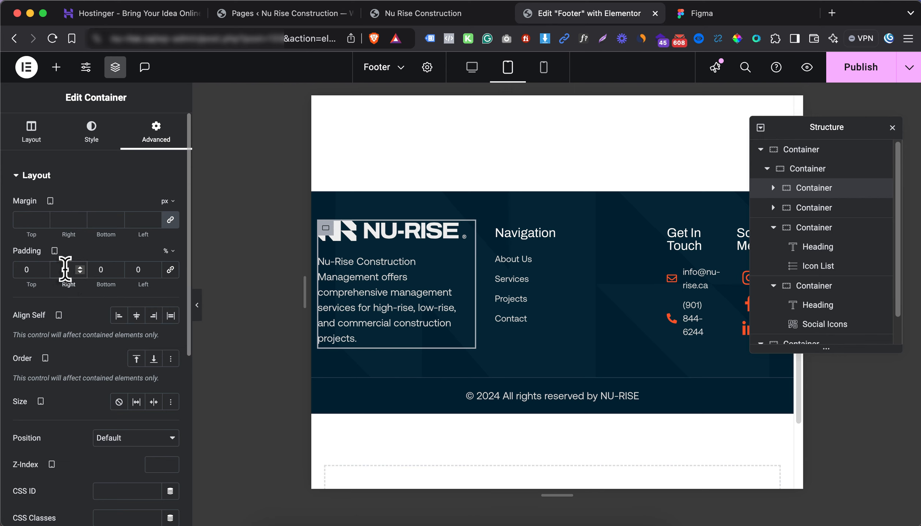
{"action": "key", "text": "Up"}
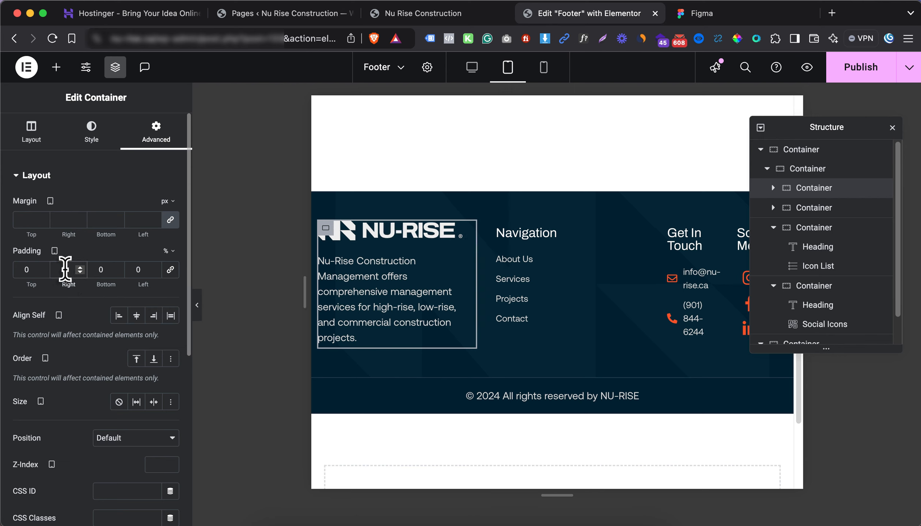
{"action": "left_click", "coordinate": [497, 228]}
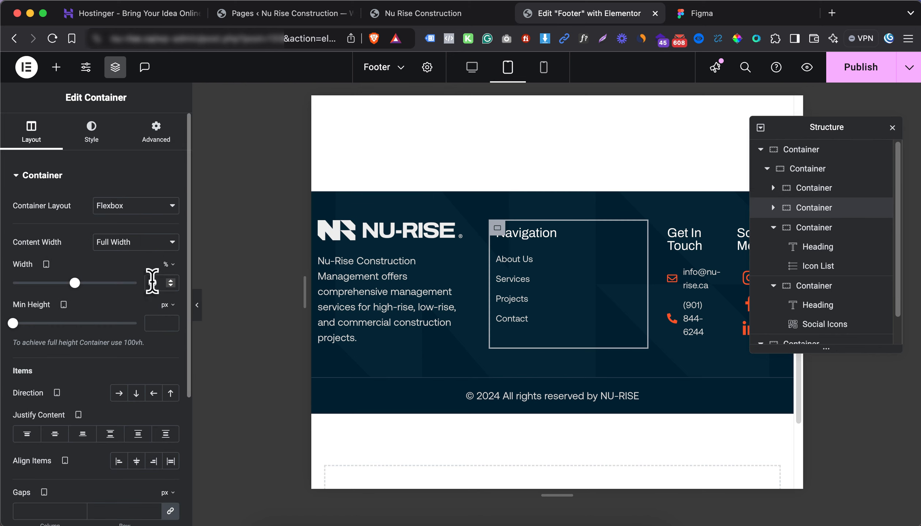
{"action": "type", "text": "20"}
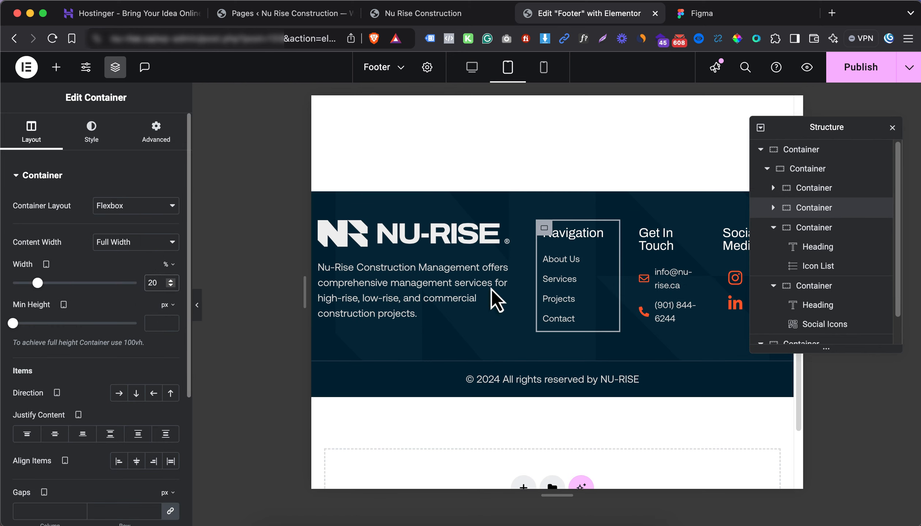
Make the Get In Touch column 30% wide, then preview the mobile portrait layout
{"action": "left_click", "coordinate": [892, 128]}
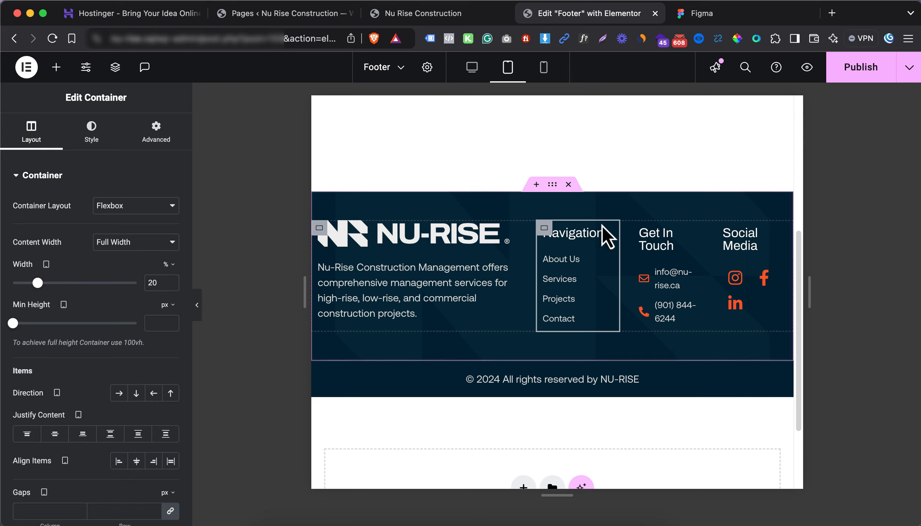
{"action": "left_click", "coordinate": [642, 232]}
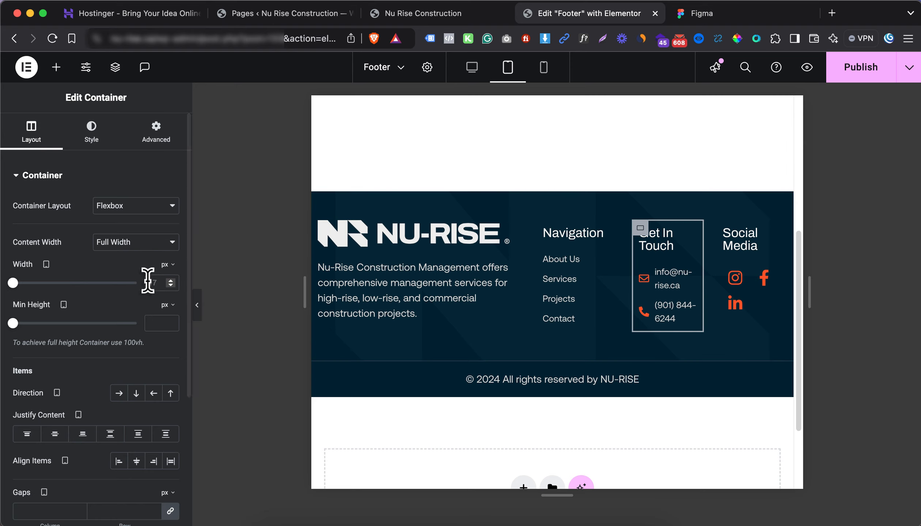
{"action": "left_click", "coordinate": [164, 283]}
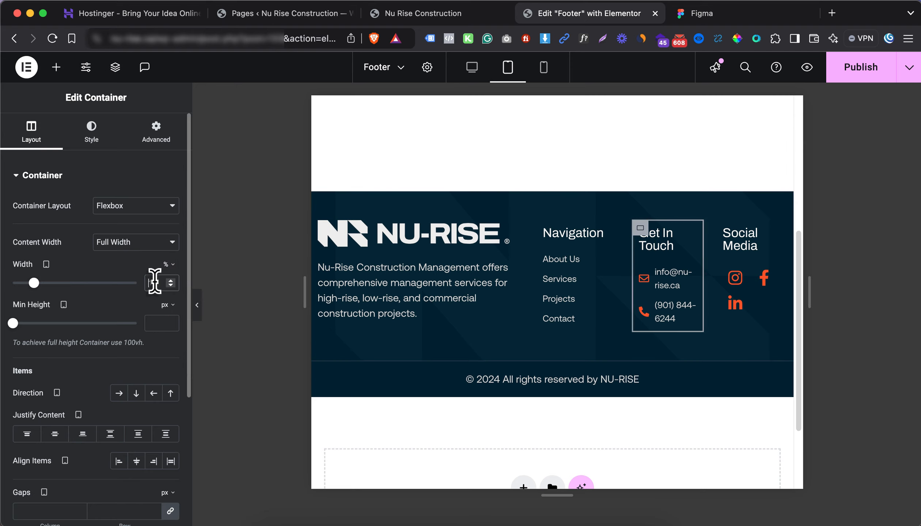
{"action": "type", "text": "30"}
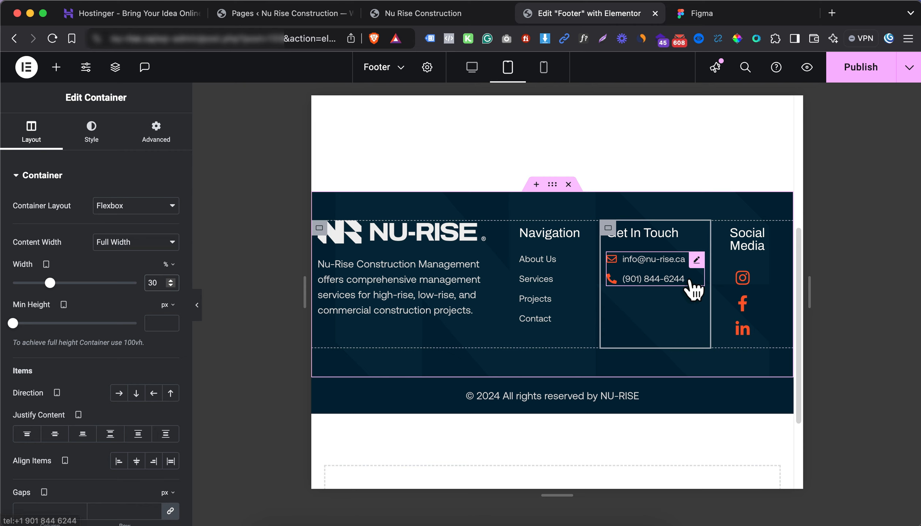
{"action": "left_click", "coordinate": [544, 79]}
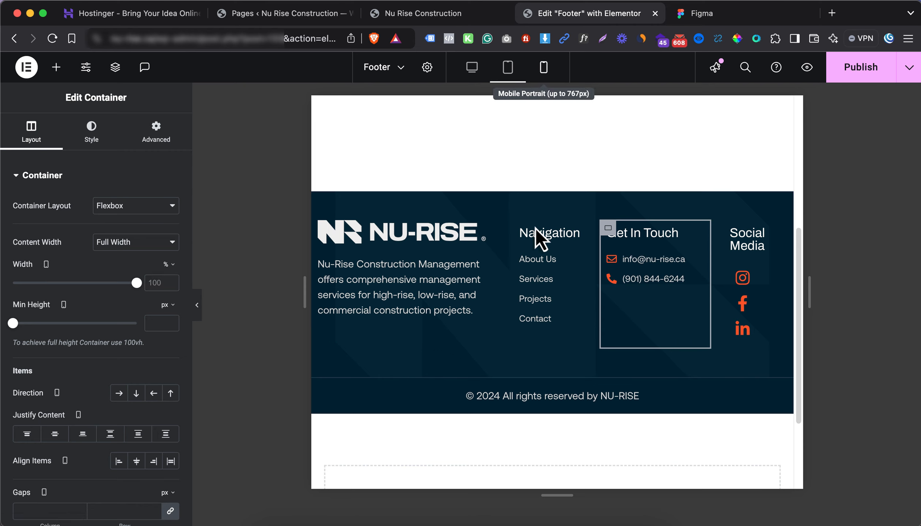
Cap the mobile NU-RISE logo at 75% max width and centre it, checking the Figma mobile design
{"action": "left_click", "coordinate": [453, 230]}
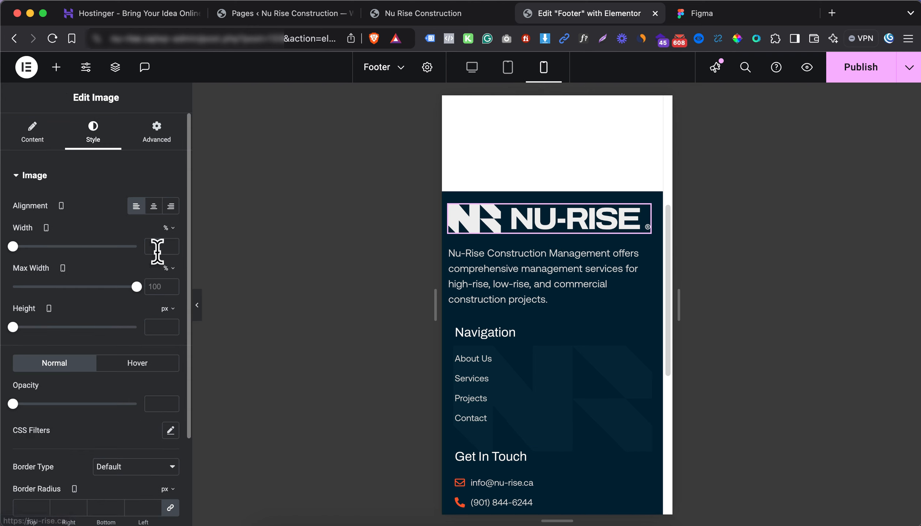
{"action": "left_click_drag", "start_coordinate": [137, 287], "coordinate": [105, 289]}
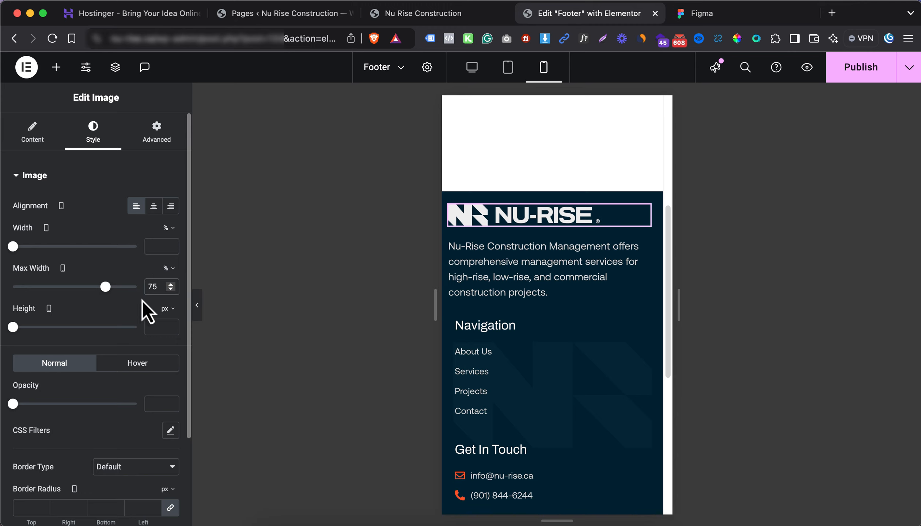
{"action": "left_click", "coordinate": [712, 20]}
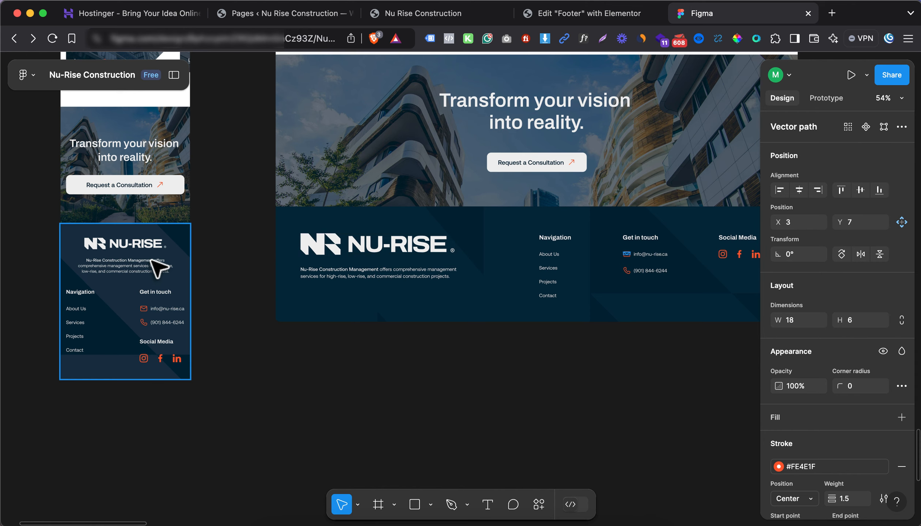
{"action": "scroll", "coordinate": [76, 250], "scroll_direction": "left", "scroll_amount": 1}
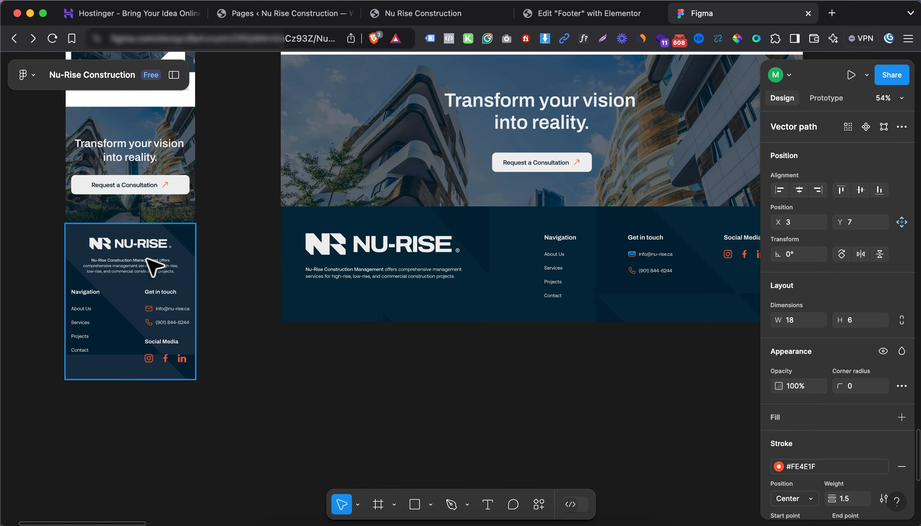
{"action": "left_click", "coordinate": [587, 14]}
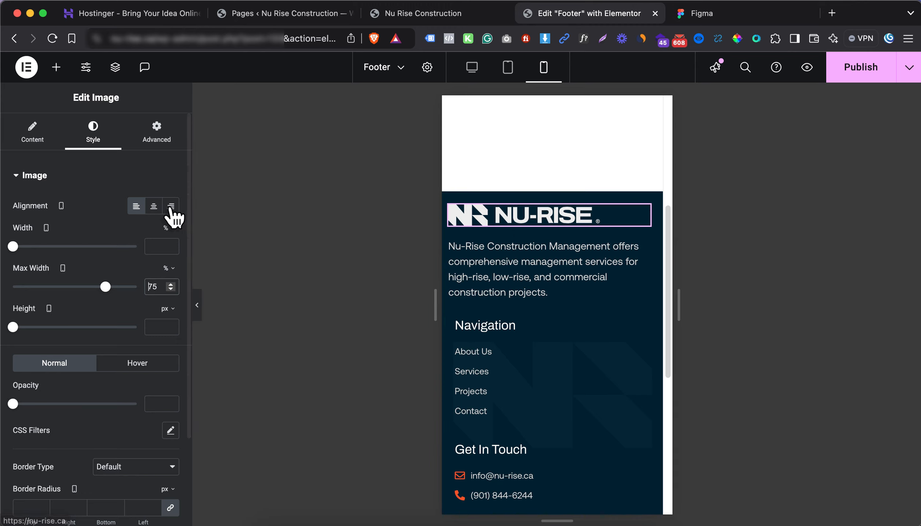
{"action": "left_click", "coordinate": [154, 207]}
Centre the footer description paragraph and set the Navigation container width to 50%
{"action": "left_click", "coordinate": [551, 288]}
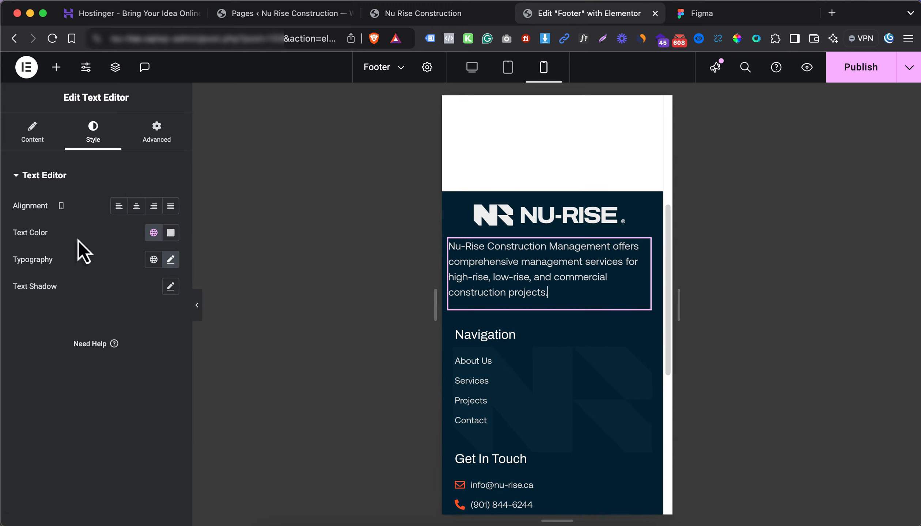
{"action": "left_click", "coordinate": [132, 209]}
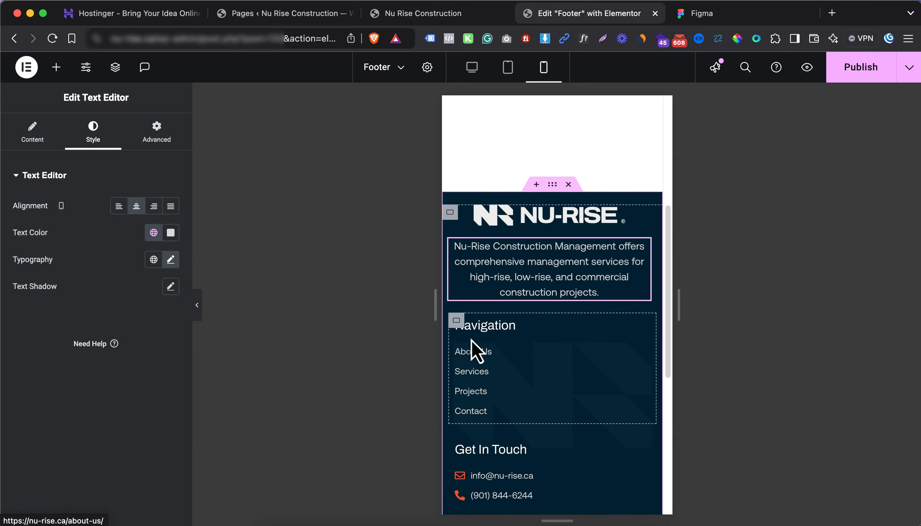
{"action": "left_click", "coordinate": [458, 323]}
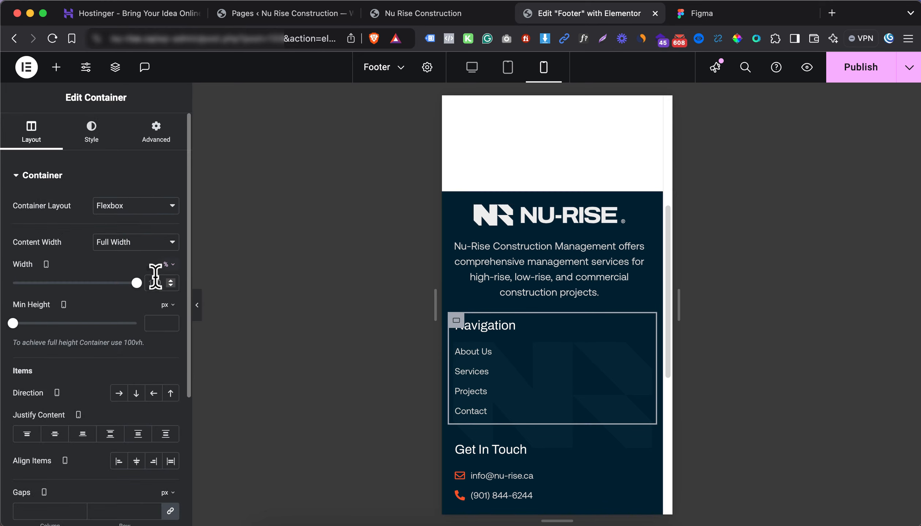
{"action": "type", "text": "50"}
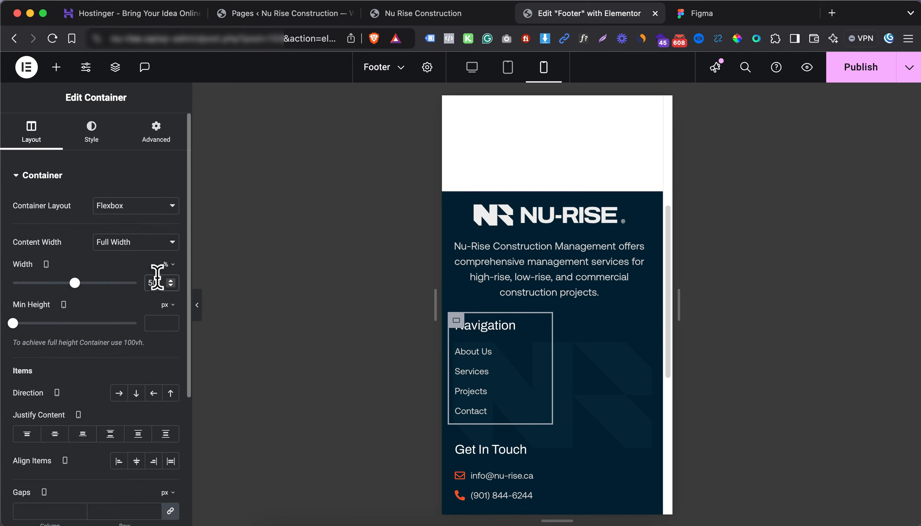
Fit Get In Touch beside Navigation at about 44% width, centre the social icons, and publish
{"action": "left_click", "coordinate": [452, 448]}
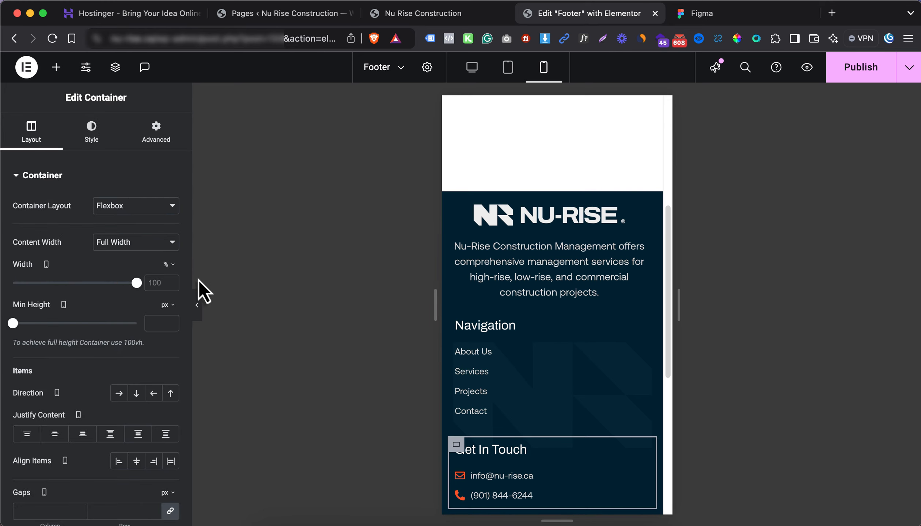
{"action": "double_click", "coordinate": [156, 281]}
{"action": "type", "text": "50"}
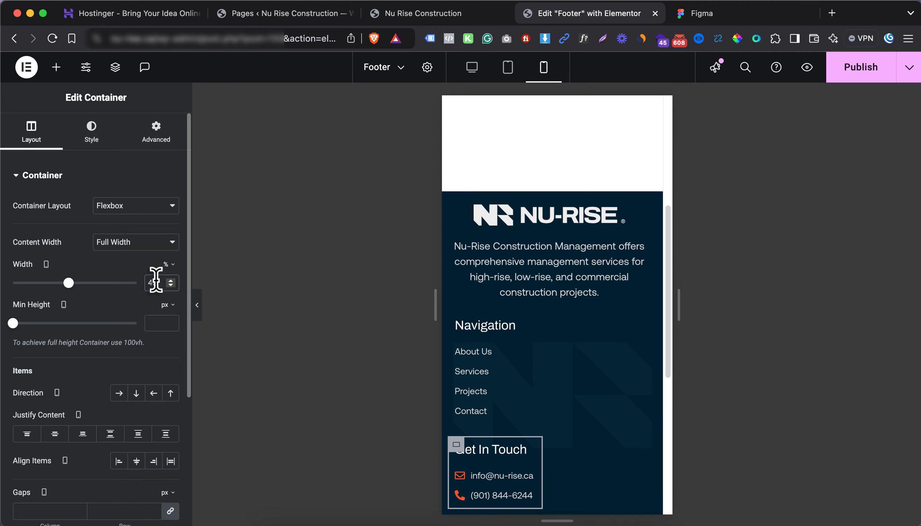
{"action": "key", "text": "Down"}
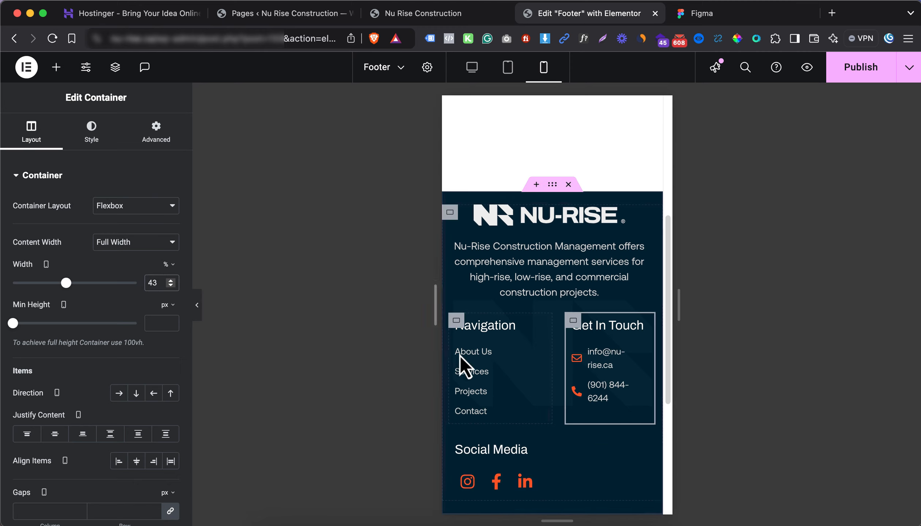
{"action": "key", "text": "Up"}
{"action": "key", "text": "Up"}
{"action": "key", "text": "Up"}
{"action": "key", "text": "Up"}
{"action": "key", "text": "Up"}
{"action": "key", "text": "Up"}
{"action": "key", "text": "Up"}
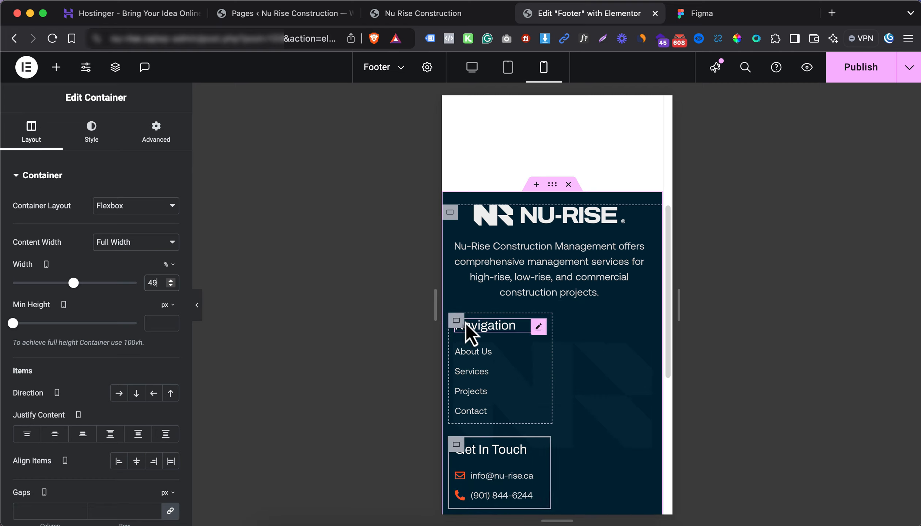
{"action": "key", "text": "Down"}
{"action": "key", "text": "Down"}
{"action": "key", "text": "Down"}
{"action": "key", "text": "Down"}
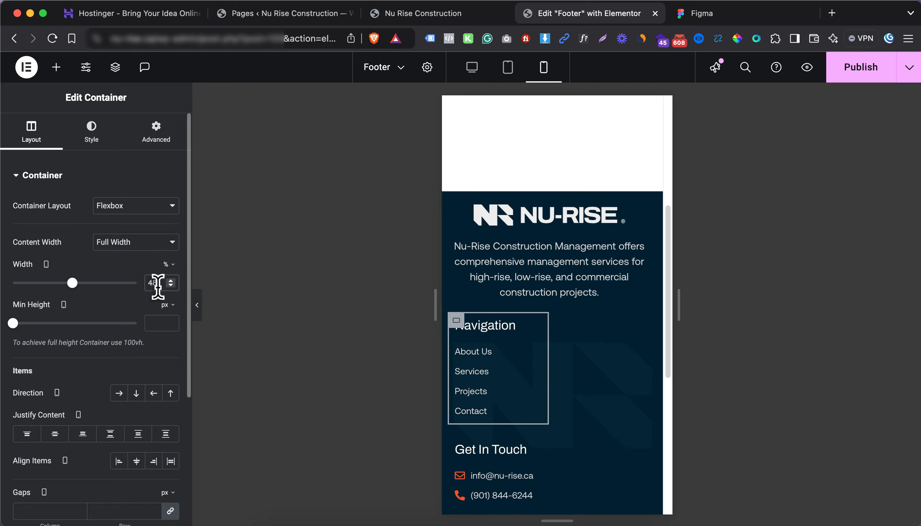
{"action": "key", "text": "Down"}
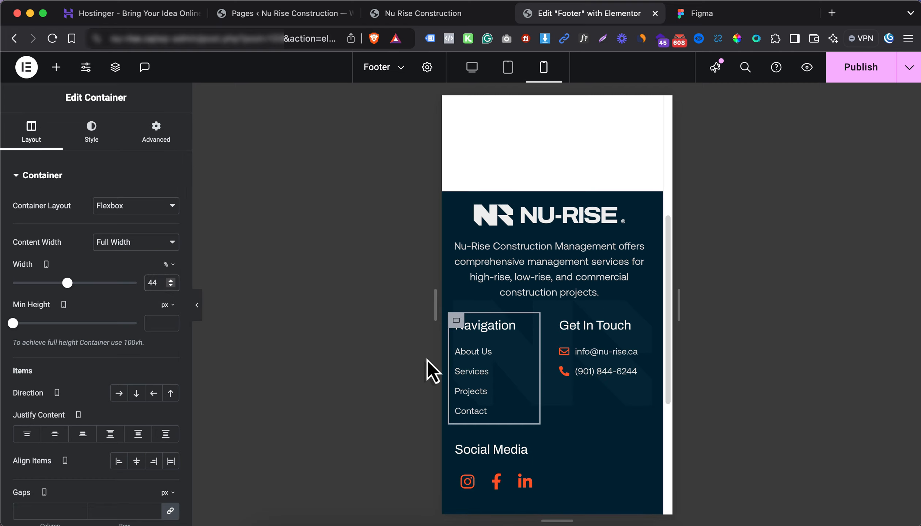
{"action": "left_click", "coordinate": [703, 14]}
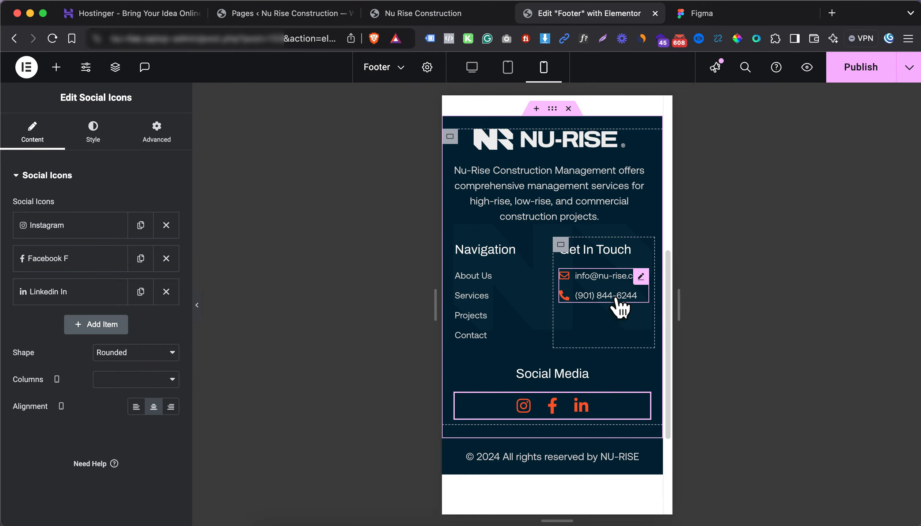
{"action": "left_click", "coordinate": [866, 79]}
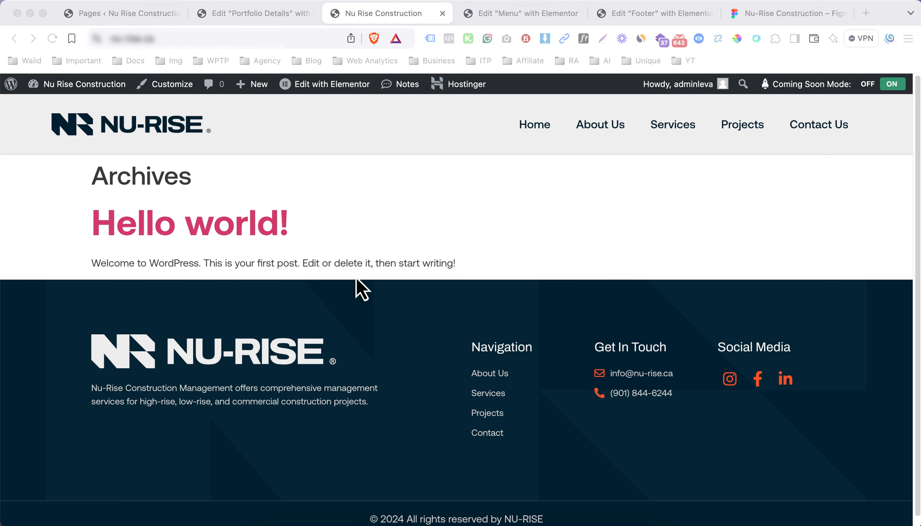
From the live site's Home page, open Edit with Elementor in a new browser tab
{"action": "left_click", "coordinate": [421, 199]}
{"action": "left_click", "coordinate": [547, 133]}
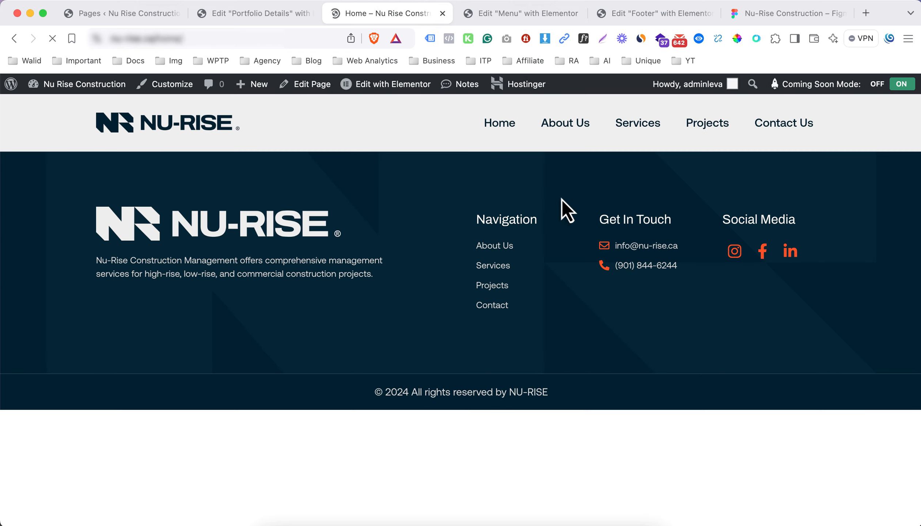
{"action": "right_click", "coordinate": [383, 88]}
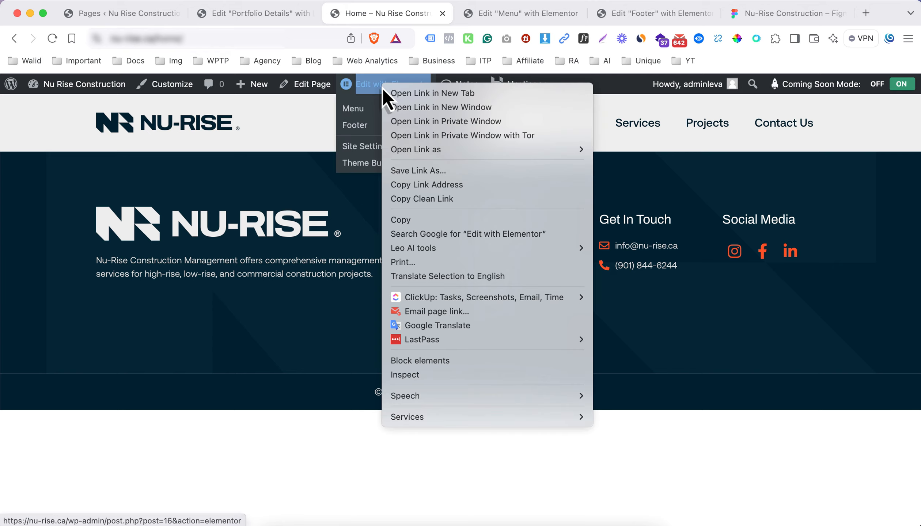
{"action": "left_click", "coordinate": [403, 93]}
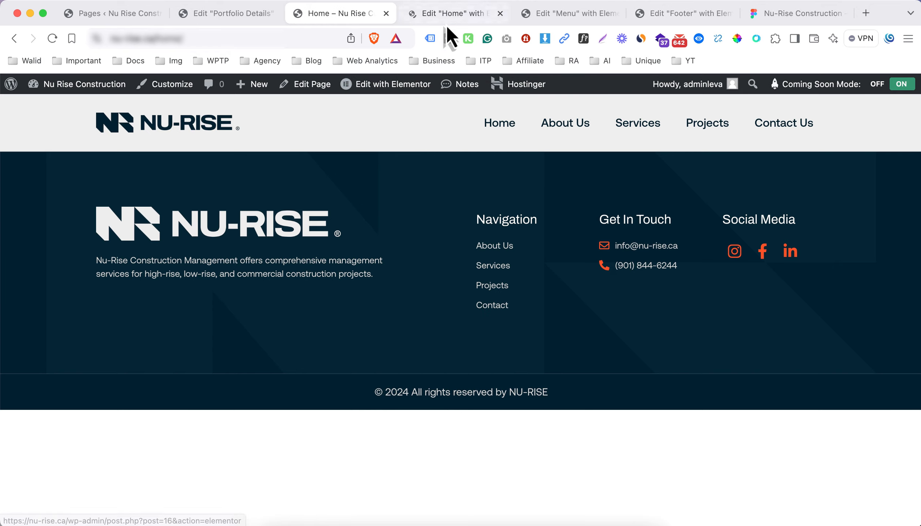
Switch to the new Home editor, close the Menu and Footer editor tabs, and return to Figma
{"action": "left_click", "coordinate": [489, 13]}
{"action": "middle_click", "coordinate": [596, 15]}
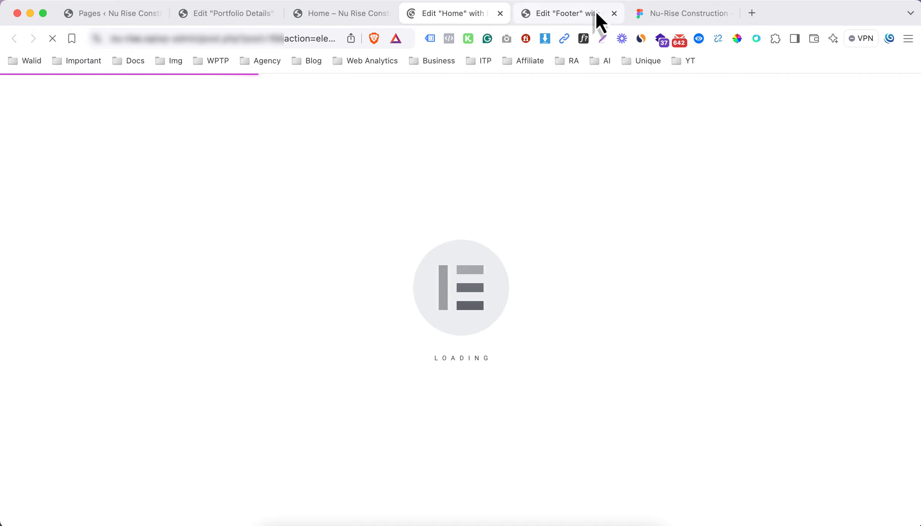
{"action": "middle_click", "coordinate": [595, 13]}
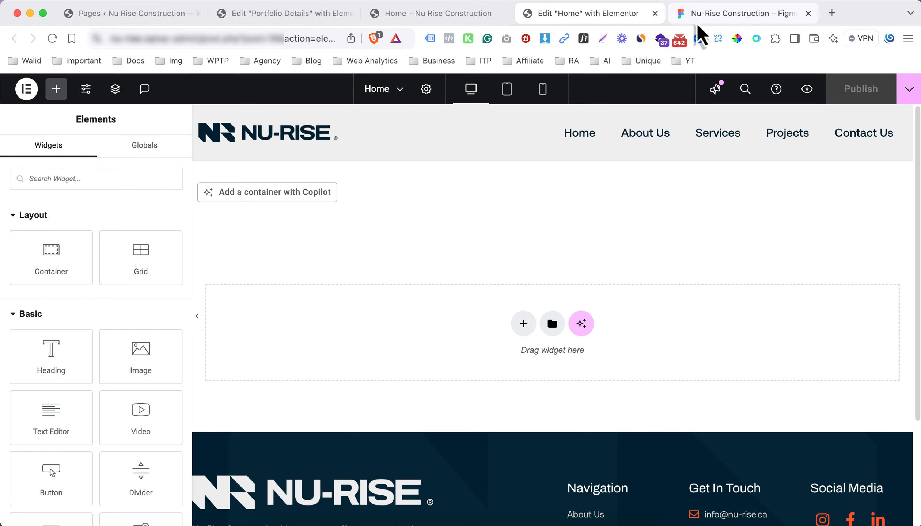
{"action": "left_click", "coordinate": [698, 16]}
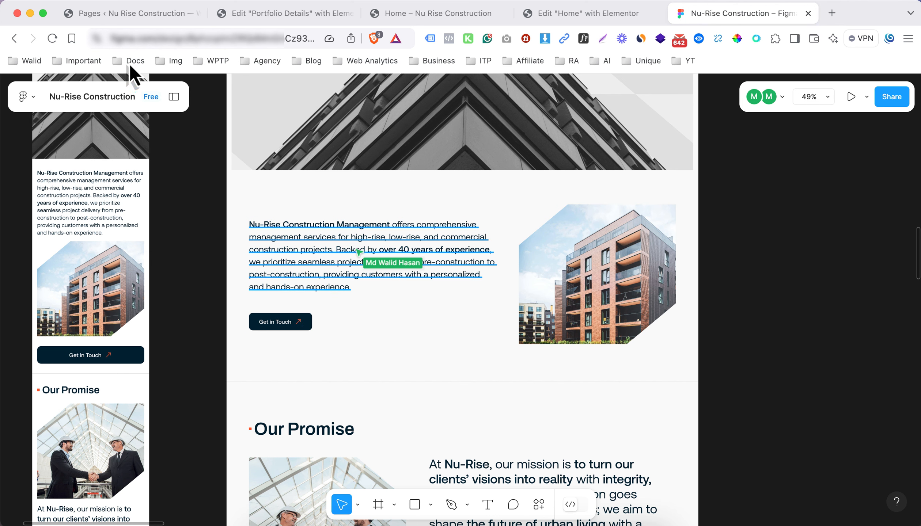
Search the plugin directory for 'sk', then install and activate Skyboot Custom Icons for Elementor
{"action": "left_click", "coordinate": [112, 13]}
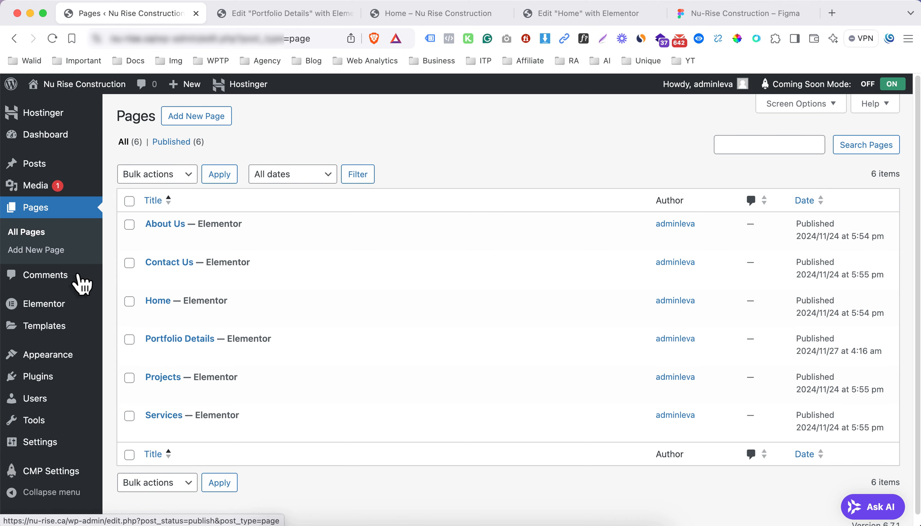
{"action": "mouse_move", "coordinate": [63, 380]}
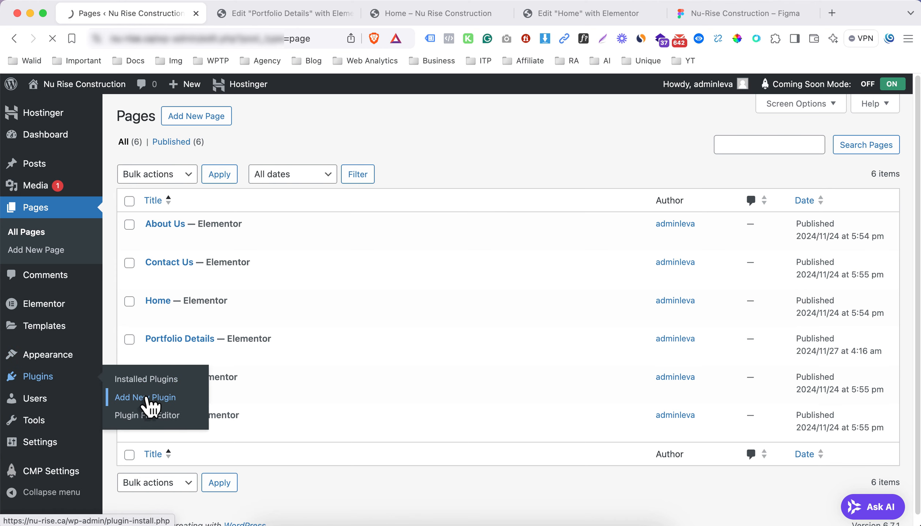
{"action": "left_click", "coordinate": [146, 398]}
{"action": "left_click", "coordinate": [692, 153]}
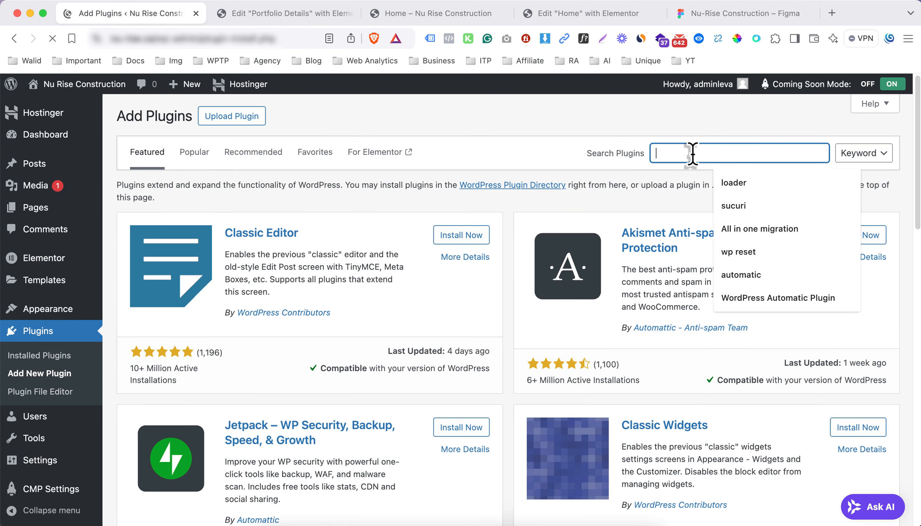
{"action": "type", "text": "skyboot"}
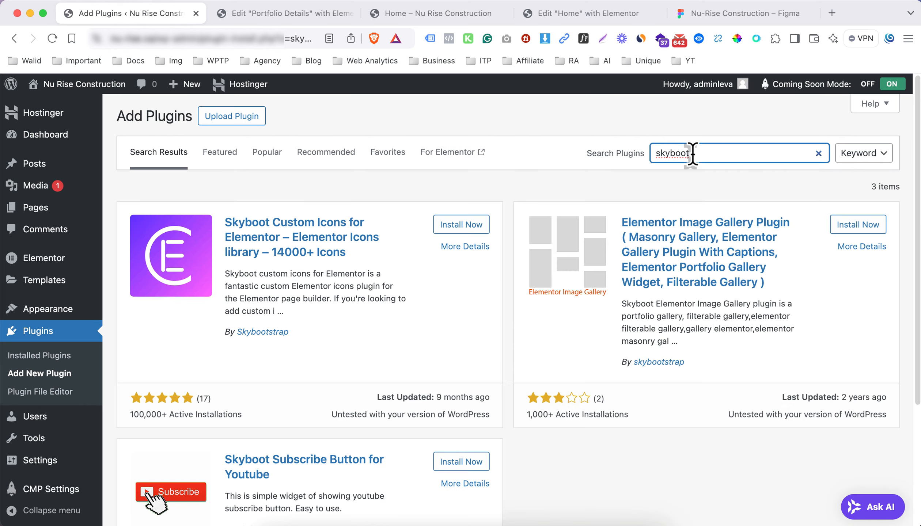
{"action": "left_click", "coordinate": [472, 223]}
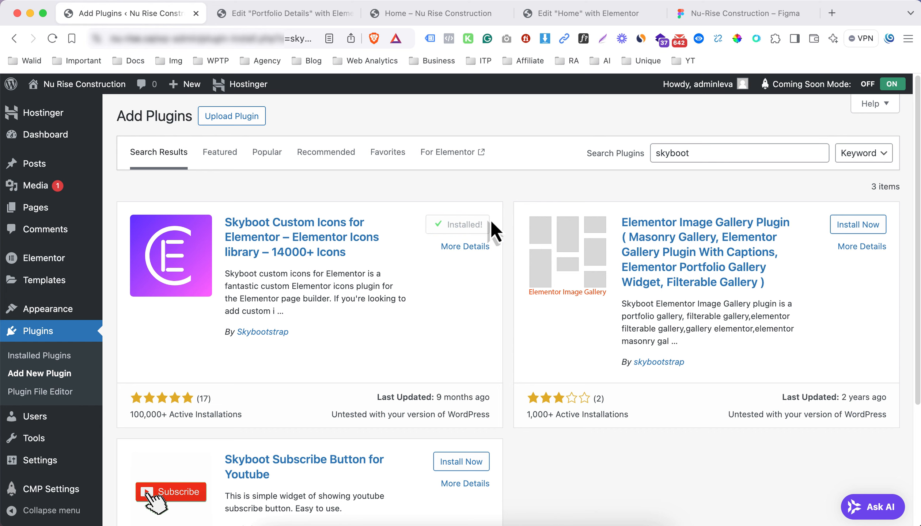
{"action": "left_click", "coordinate": [479, 229]}
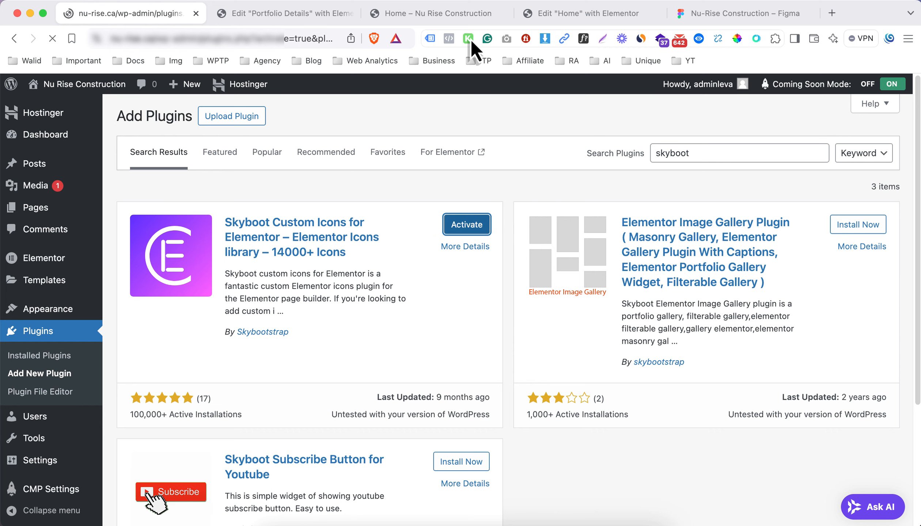
Reload the Home editor and add a new single-column Flexbox container to the page
{"action": "left_click", "coordinate": [570, 14]}
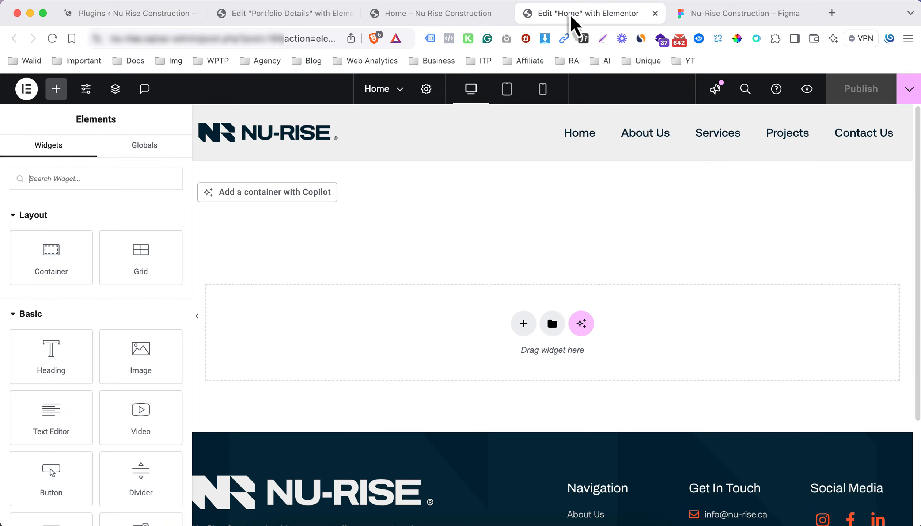
{"action": "key", "text": "super+r"}
{"action": "left_click", "coordinate": [524, 325]}
{"action": "left_click", "coordinate": [526, 359]}
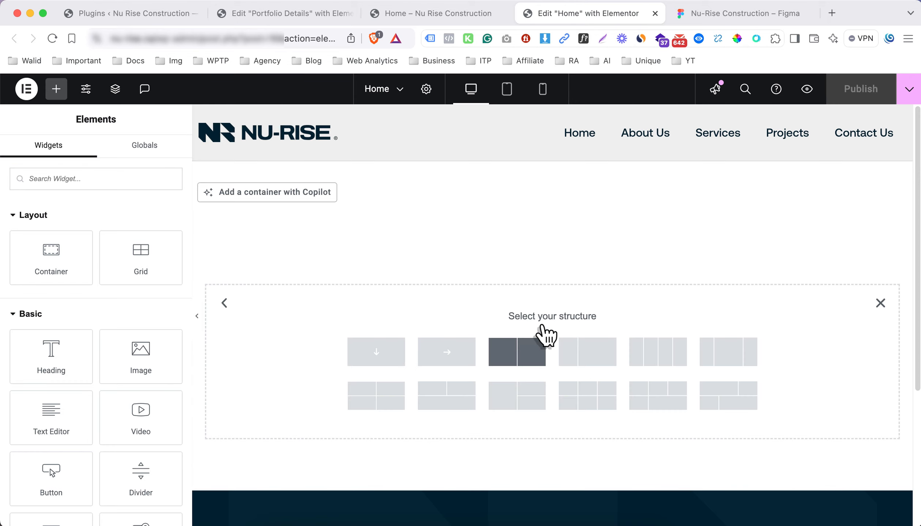
{"action": "left_click", "coordinate": [401, 354]}
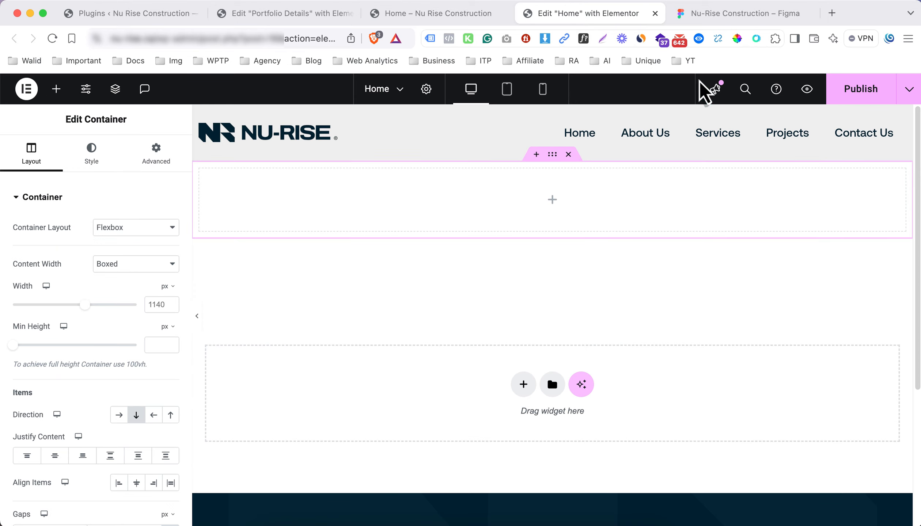
After checking the Figma hero design, drop an inner Container element into the new section
{"action": "left_click", "coordinate": [717, 22]}
{"action": "scroll", "coordinate": [497, 199], "scroll_direction": "up", "scroll_amount": 5}
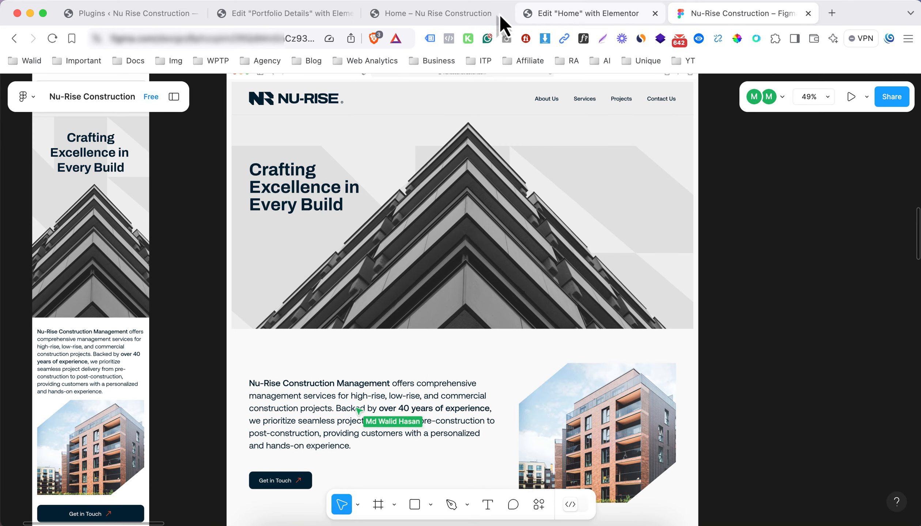
{"action": "left_click", "coordinate": [544, 15]}
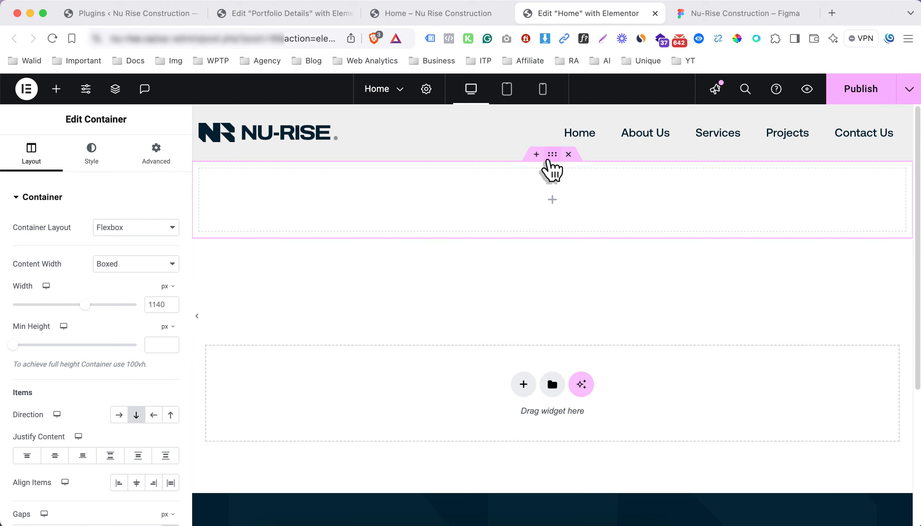
{"action": "left_click", "coordinate": [552, 200]}
{"action": "left_click_drag", "start_coordinate": [88, 263], "coordinate": [386, 221]}
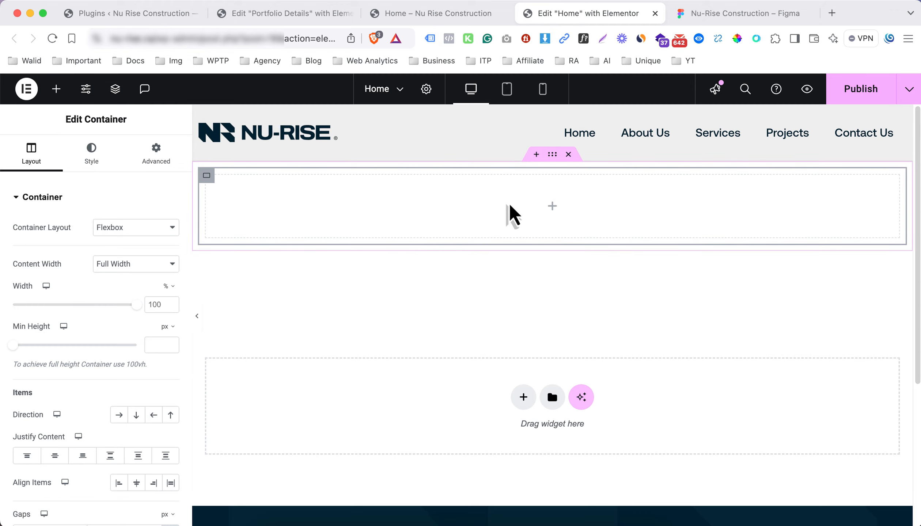
{"action": "left_click", "coordinate": [551, 208]}
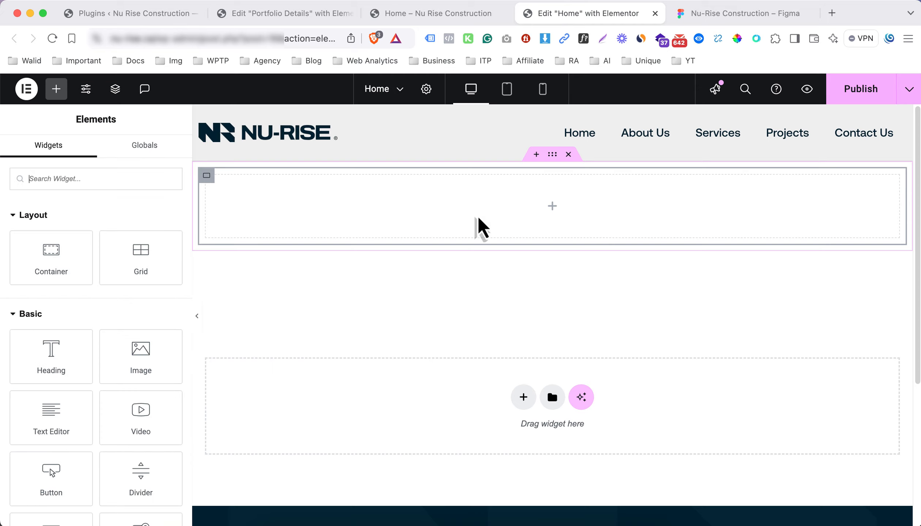
{"action": "left_click_drag", "start_coordinate": [78, 259], "coordinate": [240, 185]}
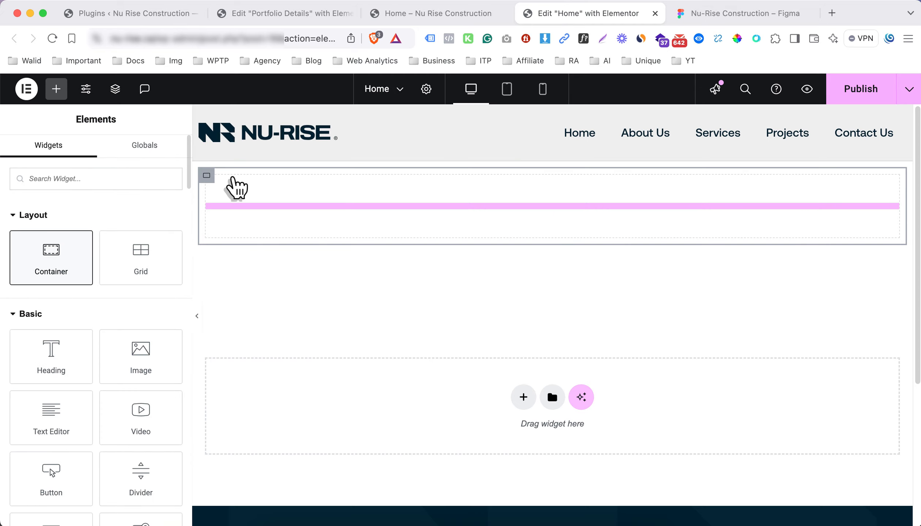
Set the inner container width to 40%, duplicate it, and set the copy to 60%
{"action": "right_click", "coordinate": [212, 181]}
{"action": "left_click", "coordinate": [209, 184]}
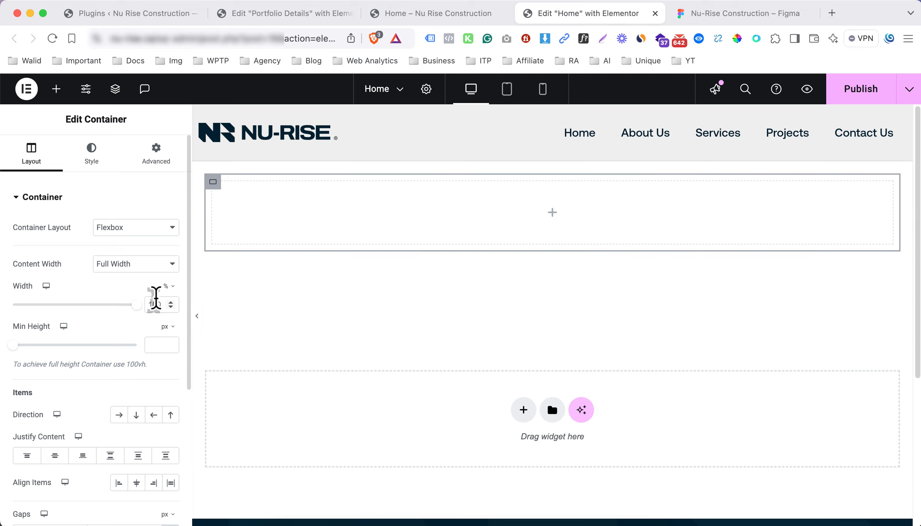
{"action": "type", "text": "0"}
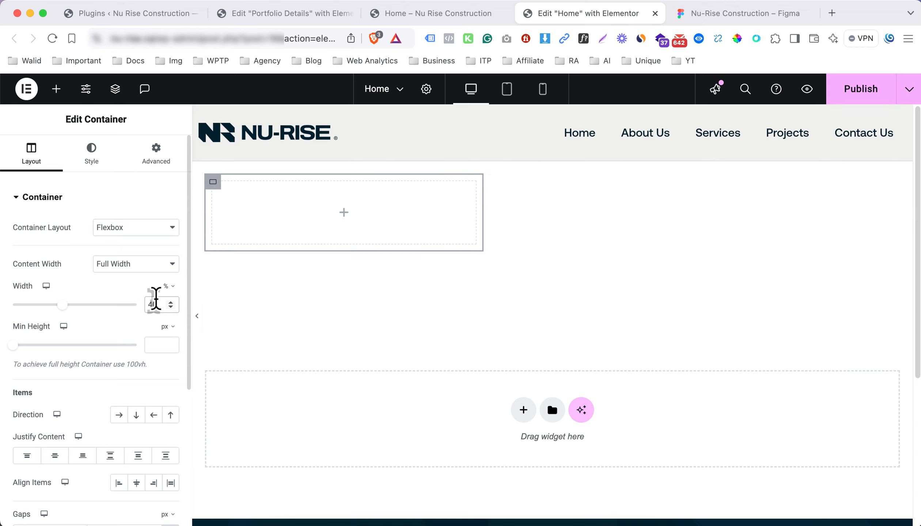
{"action": "right_click", "coordinate": [218, 187]}
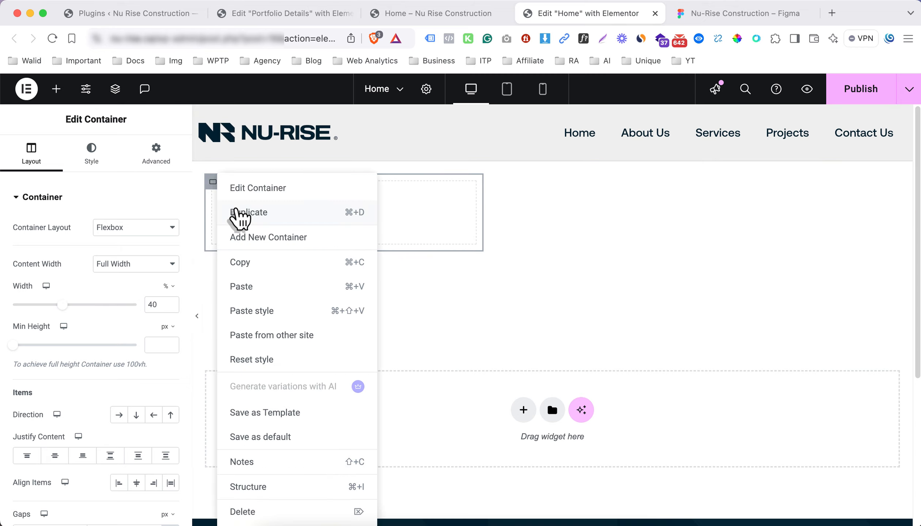
{"action": "left_click", "coordinate": [237, 214]}
{"action": "left_click", "coordinate": [215, 275]}
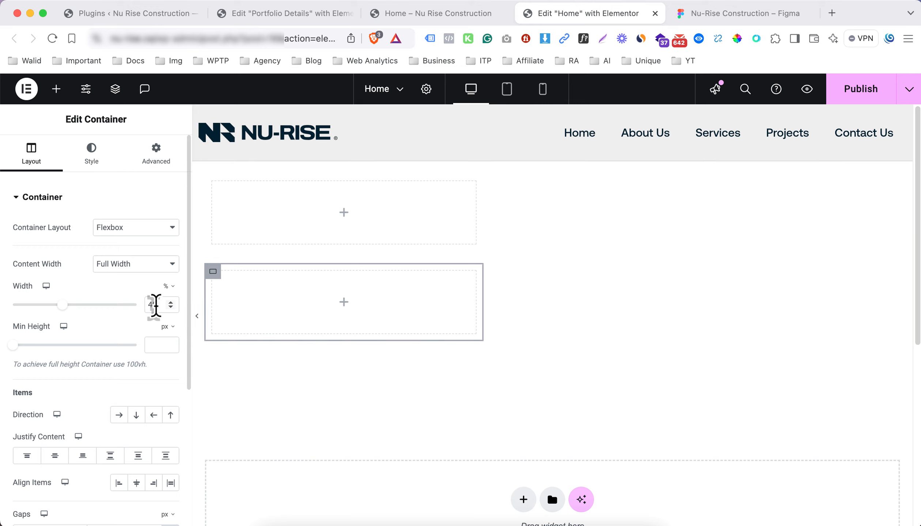
{"action": "type", "text": "60"}
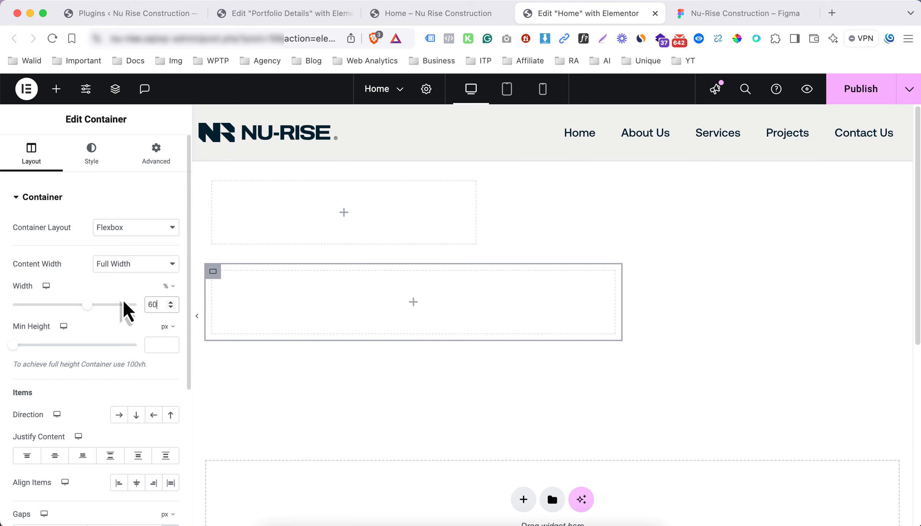
Set the parent container's direction to Row so the two inner containers sit side by side
{"action": "left_click", "coordinate": [207, 177]}
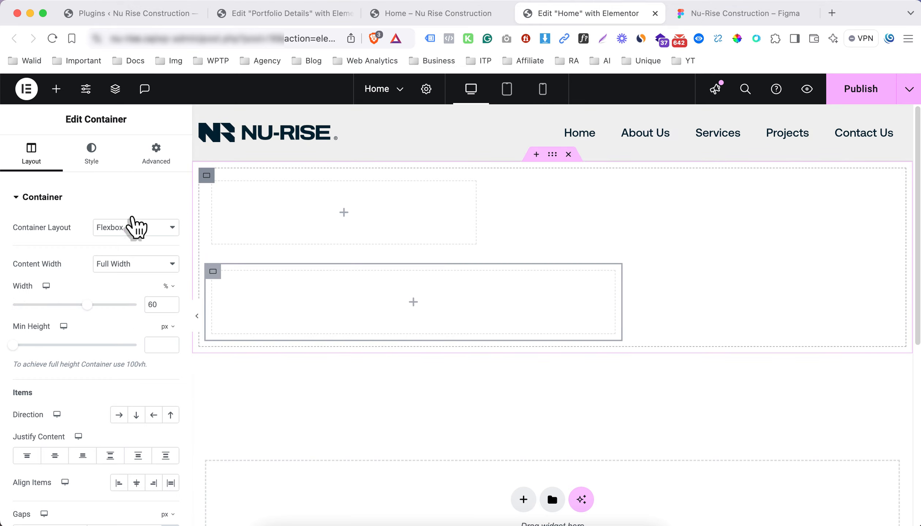
{"action": "left_click", "coordinate": [121, 414]}
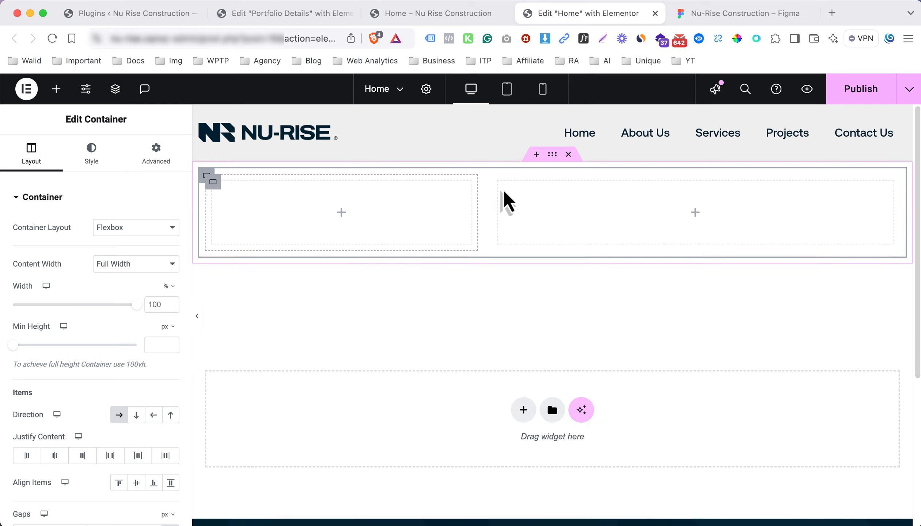
{"action": "left_click", "coordinate": [550, 162]}
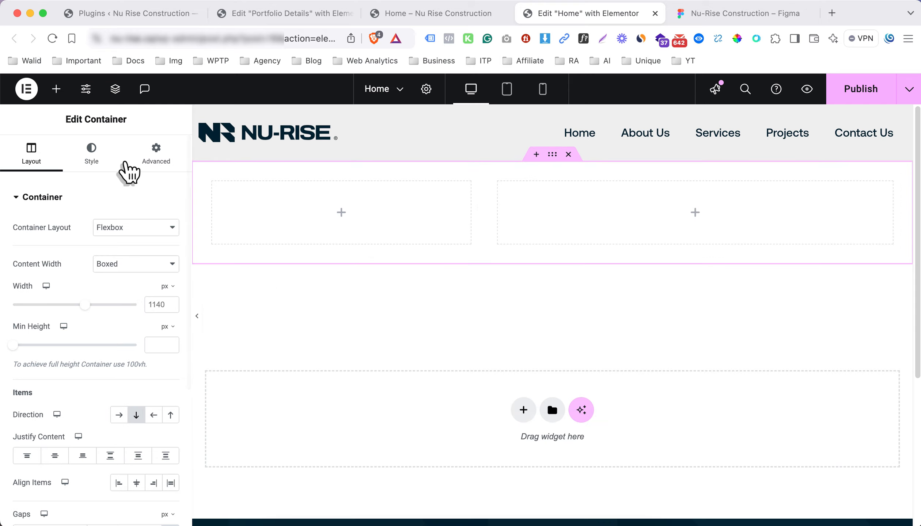
Give the outer container a Classic background using the global Gray Background colour
{"action": "left_click", "coordinate": [700, 15]}
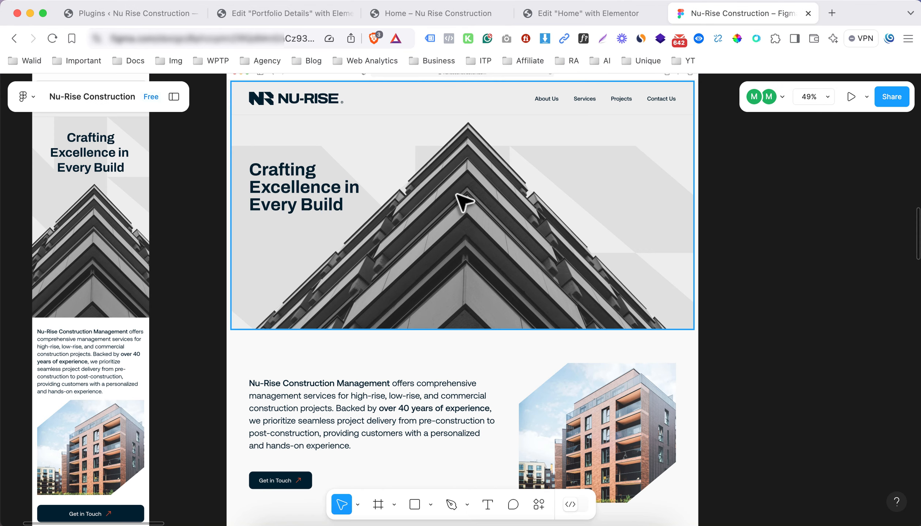
{"action": "left_click", "coordinate": [541, 14]}
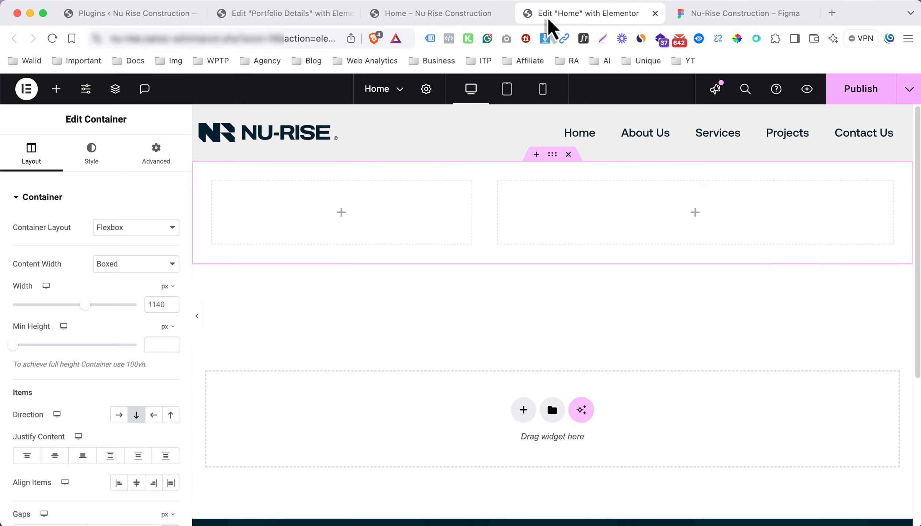
{"action": "left_click", "coordinate": [91, 153]}
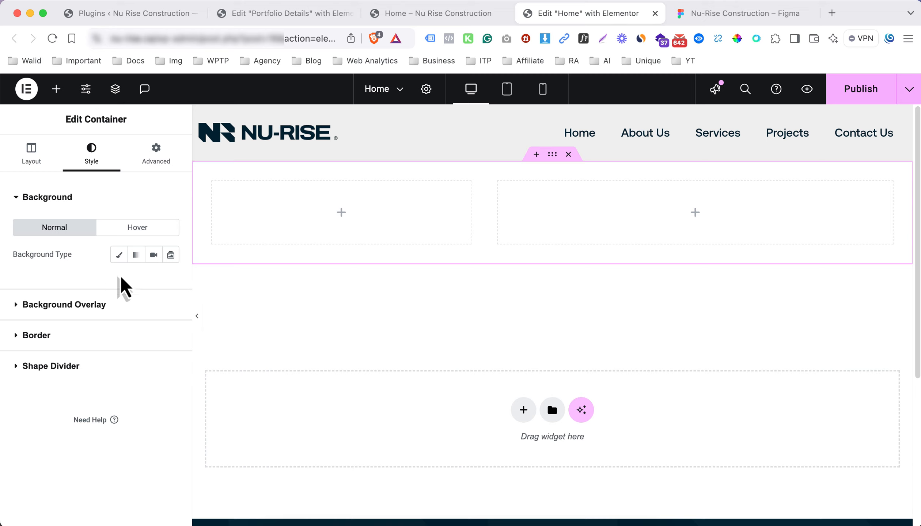
{"action": "left_click", "coordinate": [119, 255]}
{"action": "left_click", "coordinate": [154, 282]}
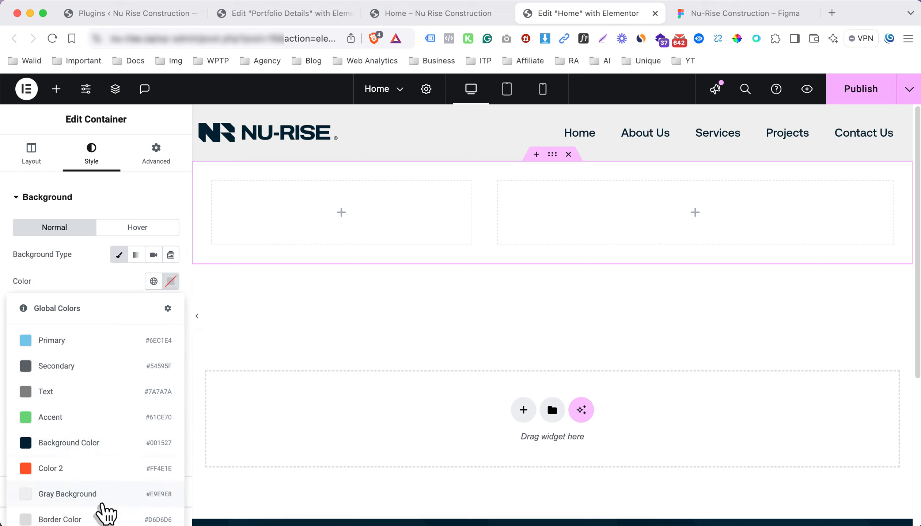
{"action": "left_click", "coordinate": [95, 495]}
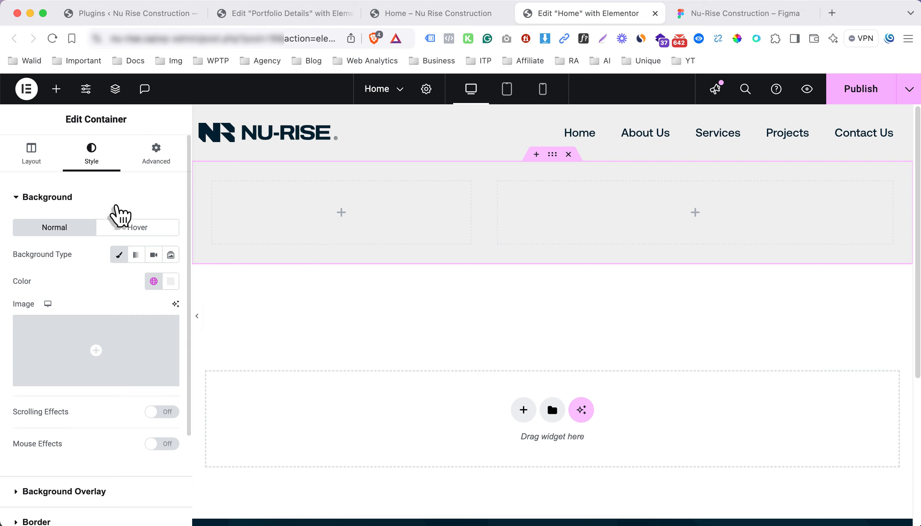
Look through the Background Overlay settings, then reopen the Background section
{"action": "left_click", "coordinate": [112, 200]}
{"action": "left_click", "coordinate": [110, 230]}
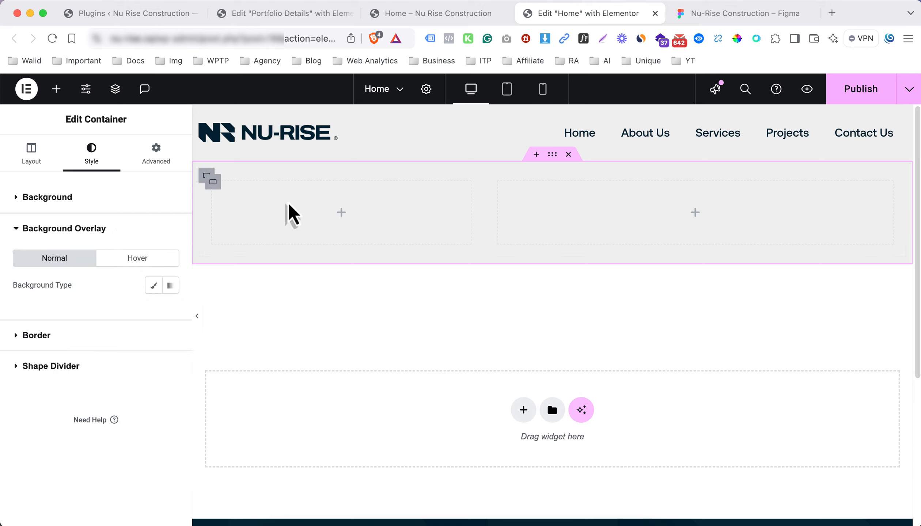
{"action": "left_click", "coordinate": [131, 229]}
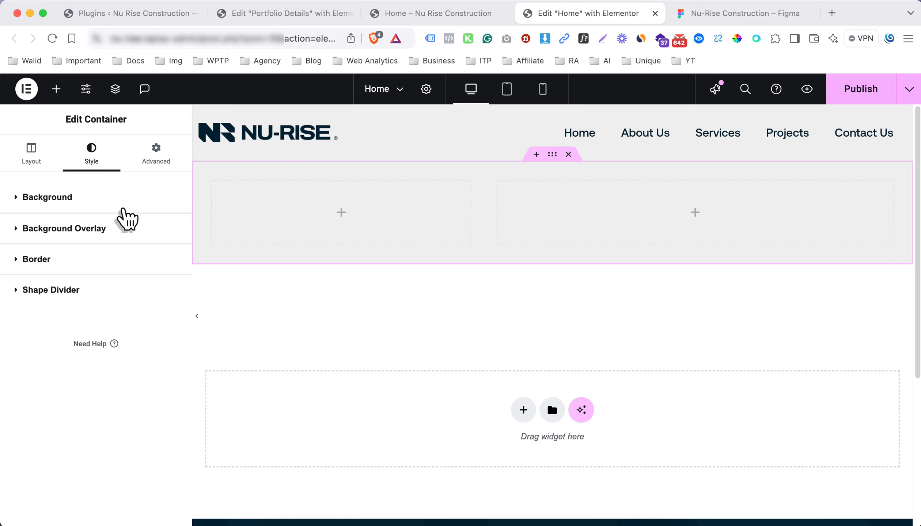
{"action": "left_click", "coordinate": [121, 230]}
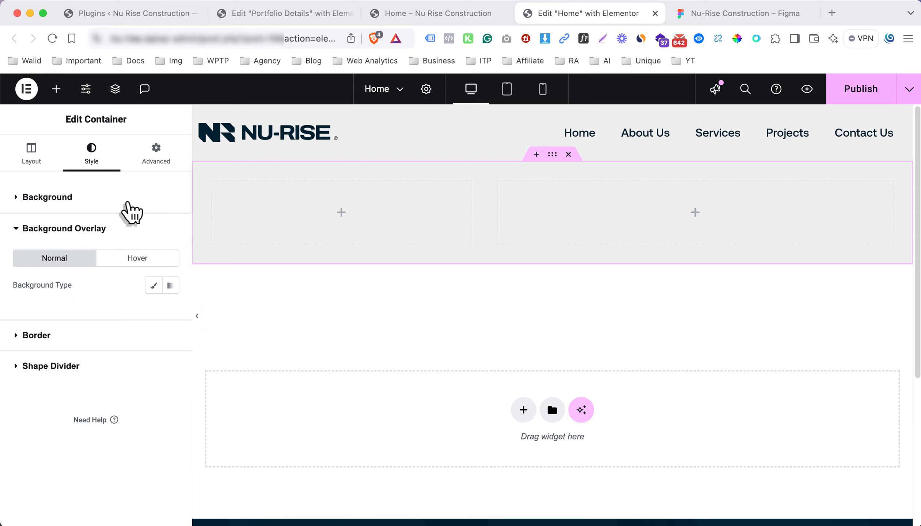
{"action": "left_click", "coordinate": [128, 203]}
Choose the light N-pattern logo image from the Media Library as the background image
{"action": "left_click", "coordinate": [94, 364]}
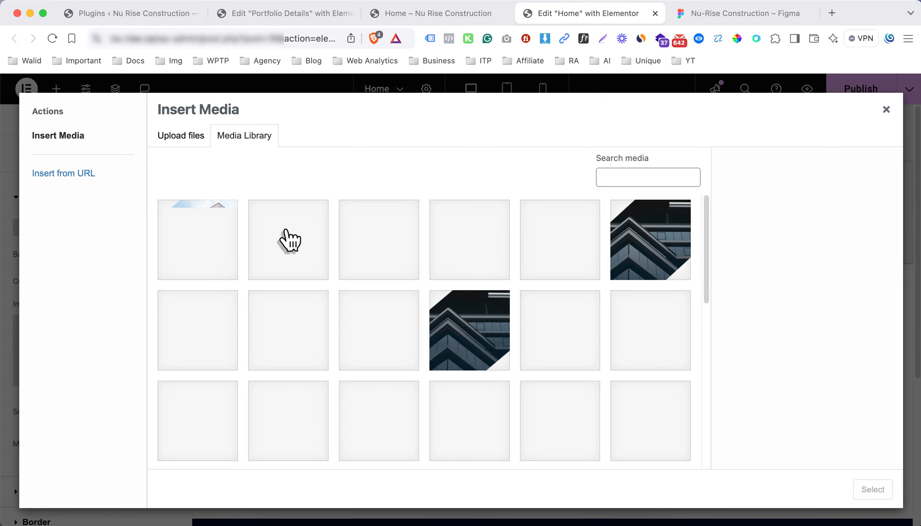
{"action": "scroll", "coordinate": [364, 321], "scroll_direction": "down", "scroll_amount": 10}
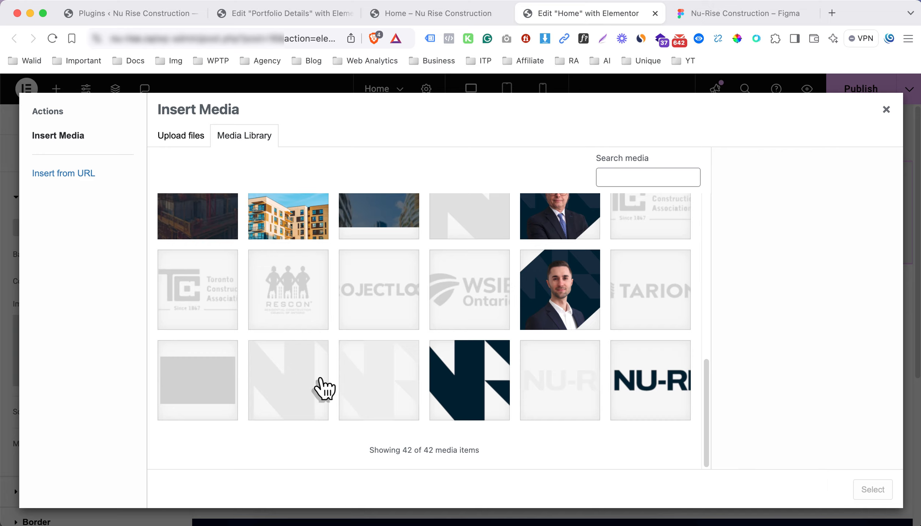
{"action": "left_click", "coordinate": [343, 385]}
{"action": "left_click", "coordinate": [322, 384]}
{"action": "left_click", "coordinate": [382, 380]}
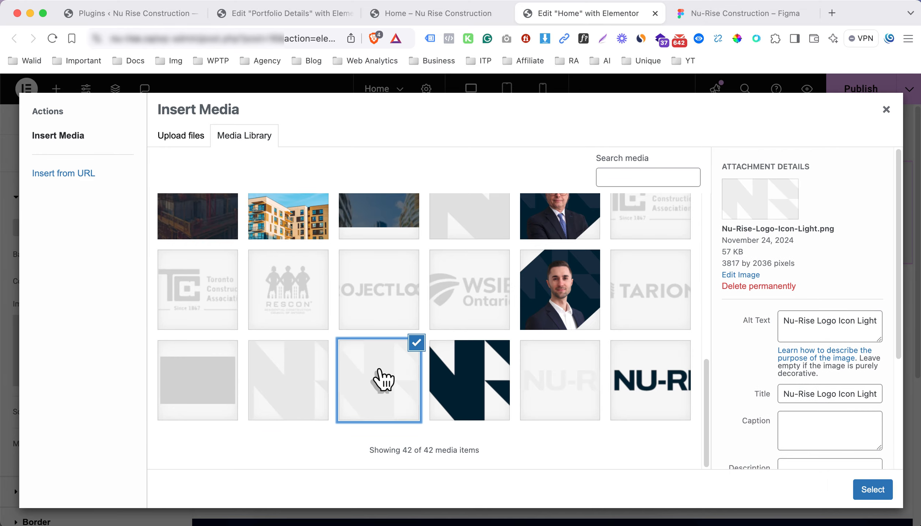
{"action": "left_click", "coordinate": [881, 490]}
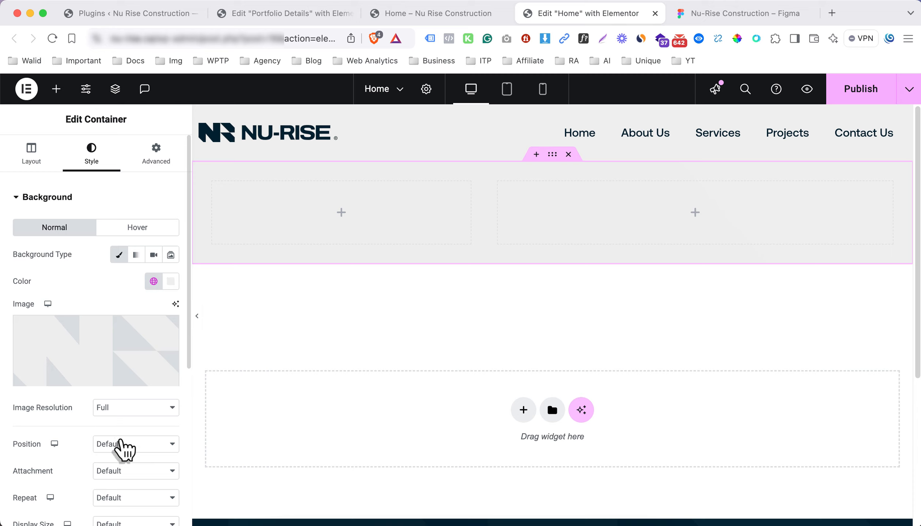
Set the background image position to Center Center and repeat to No-repeat
{"action": "left_click", "coordinate": [119, 445]}
{"action": "left_click", "coordinate": [127, 459]}
{"action": "scroll", "coordinate": [127, 457], "scroll_direction": "down", "scroll_amount": 4}
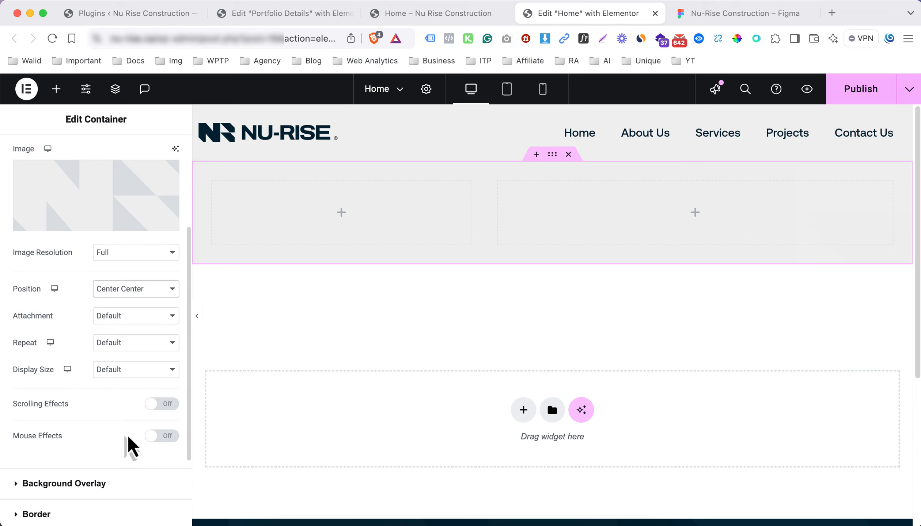
{"action": "left_click", "coordinate": [132, 344]}
{"action": "left_click", "coordinate": [134, 328]}
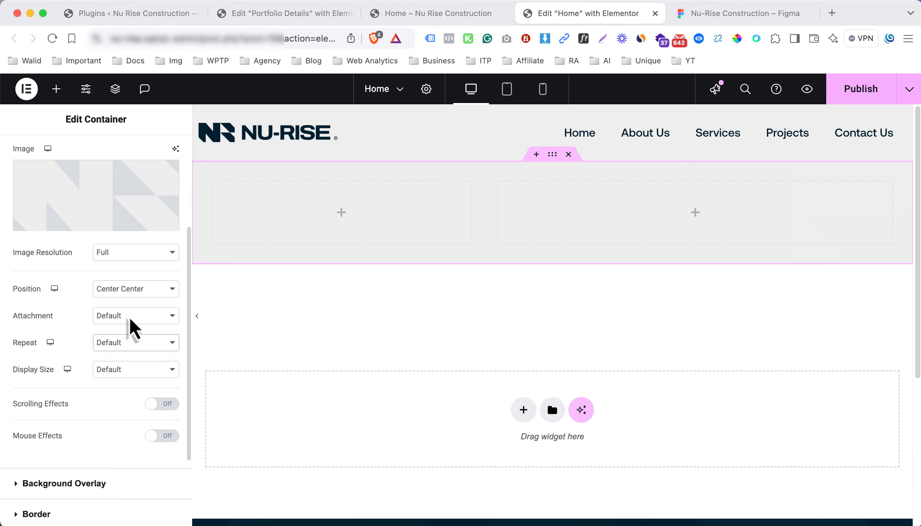
Set the background display size to Custom with a width of 100%
{"action": "left_click", "coordinate": [124, 375]}
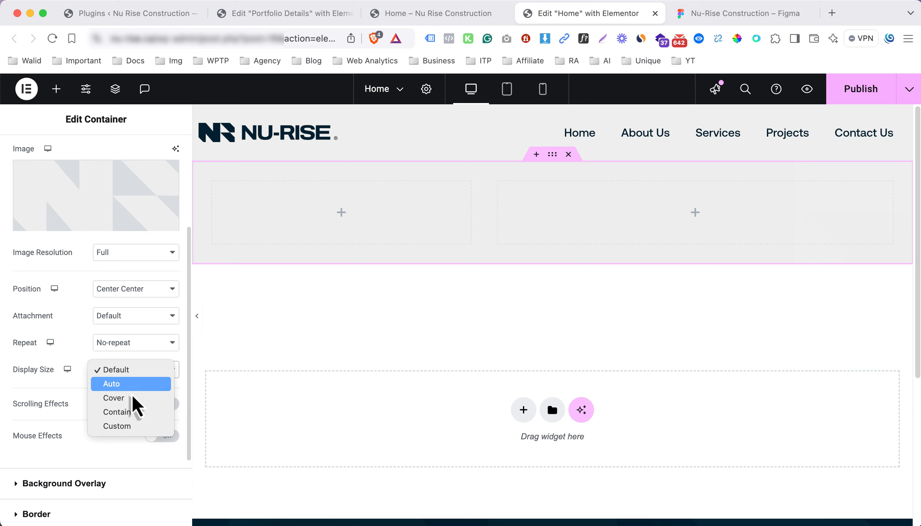
{"action": "left_click", "coordinate": [135, 418]}
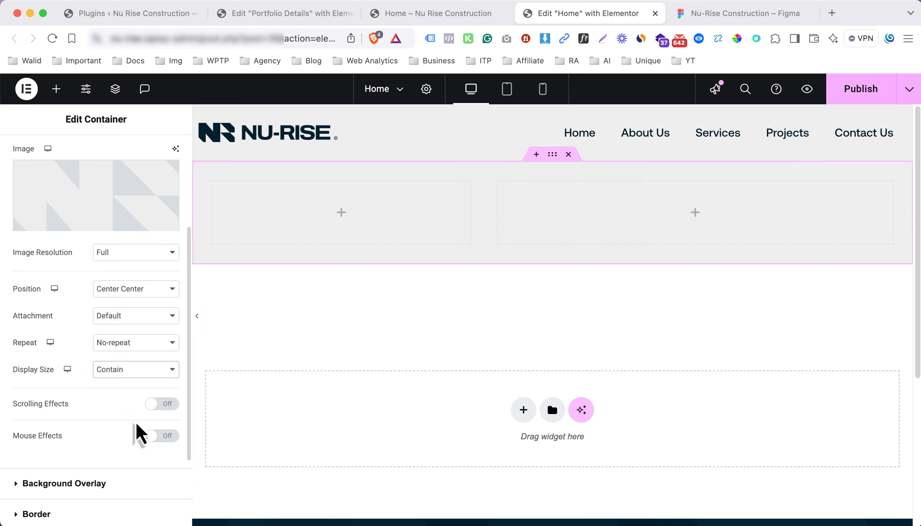
{"action": "left_click", "coordinate": [124, 373]}
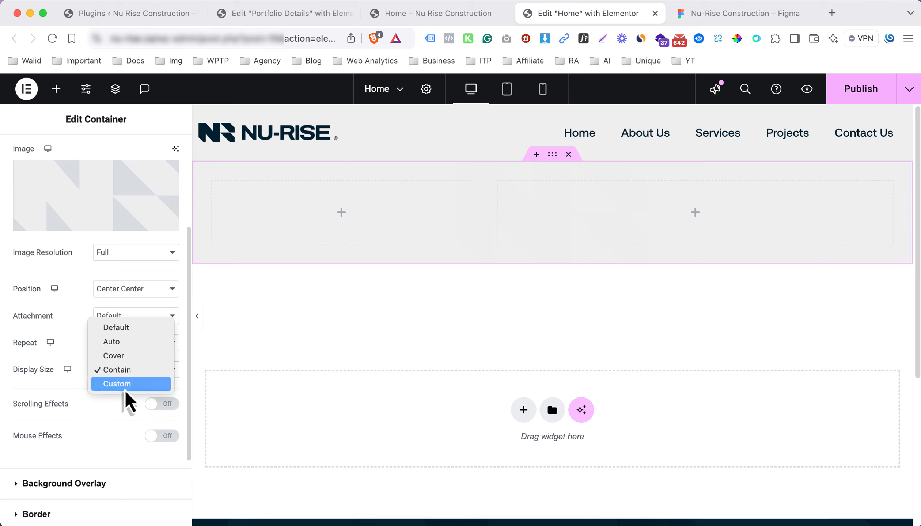
{"action": "left_click", "coordinate": [126, 386]}
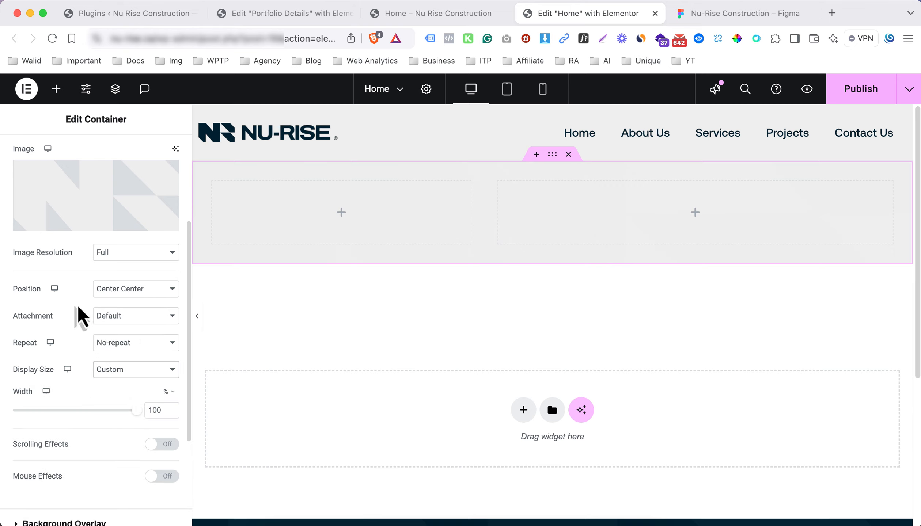
{"action": "scroll", "coordinate": [81, 303], "scroll_direction": "up", "scroll_amount": 2}
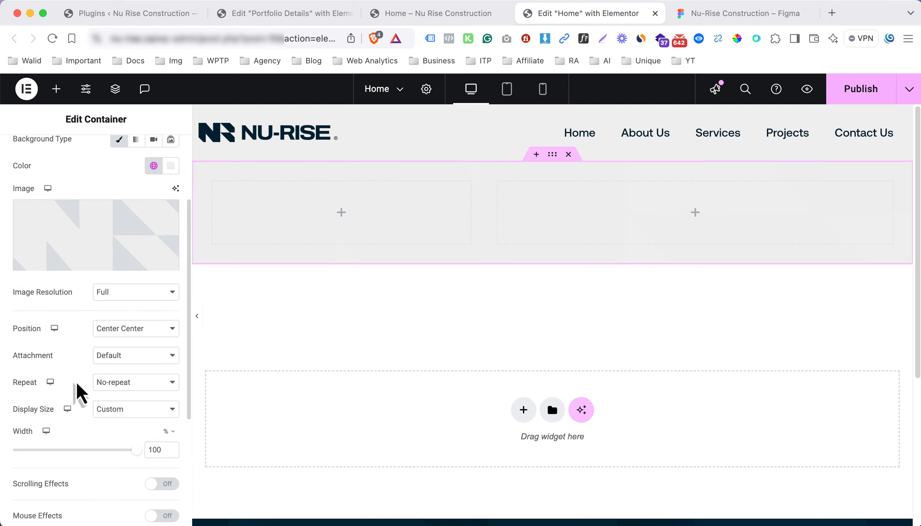
{"action": "scroll", "coordinate": [77, 388], "scroll_direction": "down", "scroll_amount": 5}
{"action": "scroll", "coordinate": [99, 349], "scroll_direction": "up", "scroll_amount": 2}
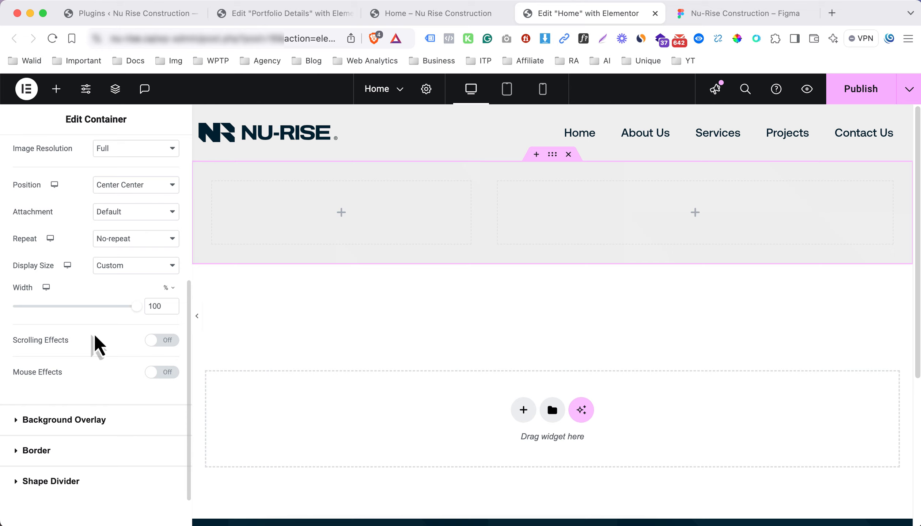
{"action": "scroll", "coordinate": [96, 346], "scroll_direction": "up", "scroll_amount": 10}
{"action": "scroll", "coordinate": [87, 265], "scroll_direction": "down", "scroll_amount": 2}
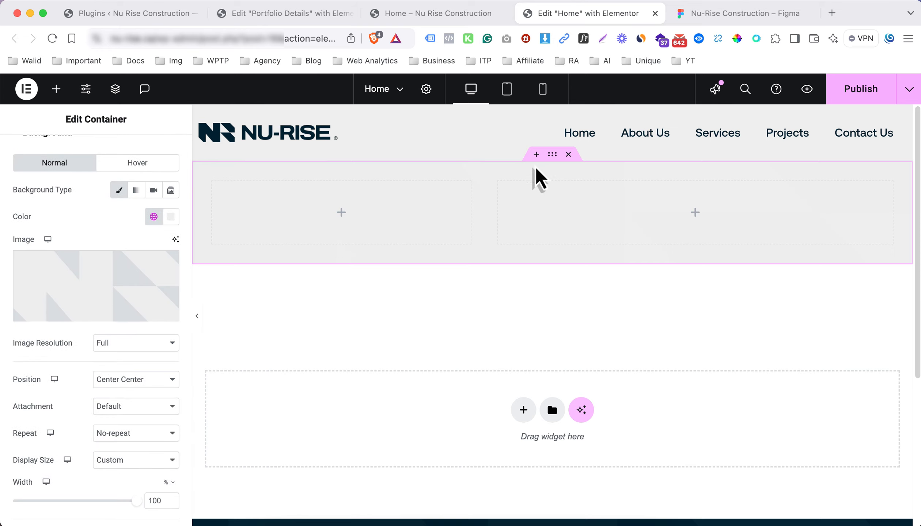
{"action": "scroll", "coordinate": [104, 212], "scroll_direction": "up", "scroll_amount": 3}
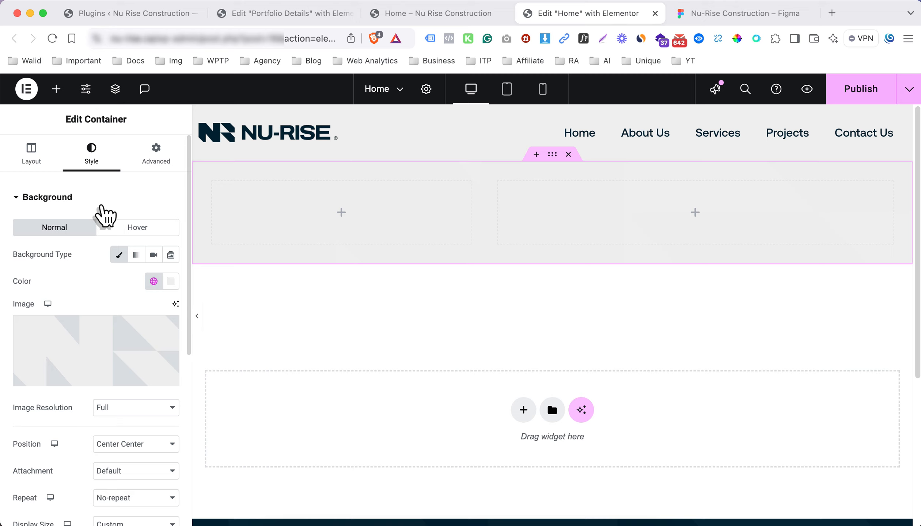
Lower the alpha of the #E9E9E8 background colour to make it semi-transparent #E9E9E880
{"action": "left_click", "coordinate": [171, 282]}
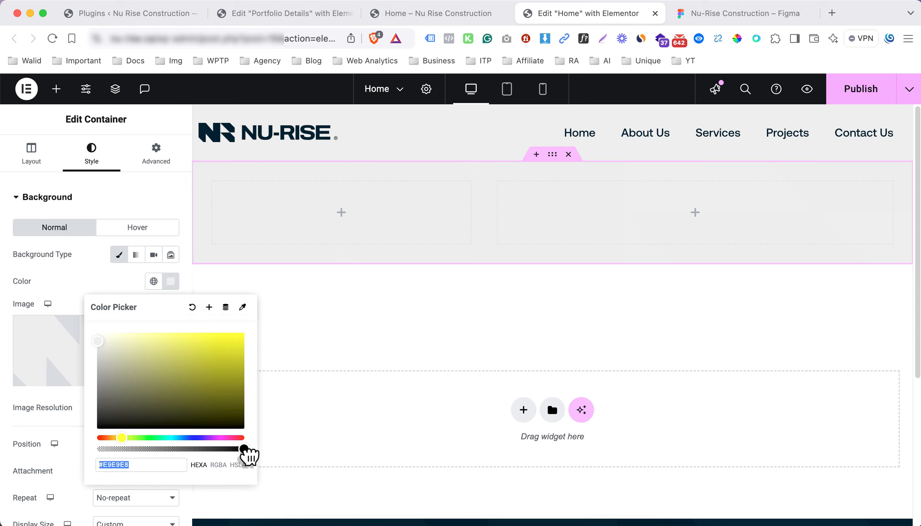
{"action": "left_click_drag", "start_coordinate": [244, 449], "coordinate": [171, 450]}
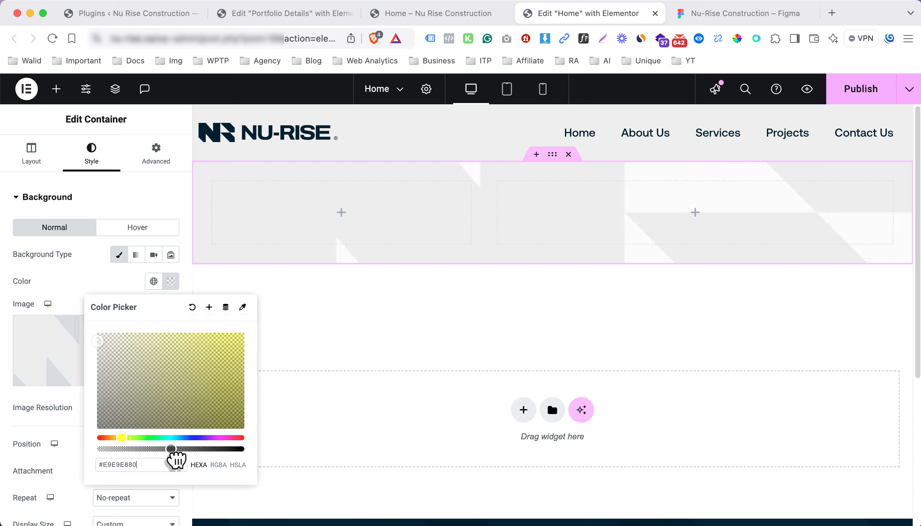
{"action": "left_click", "coordinate": [63, 304]}
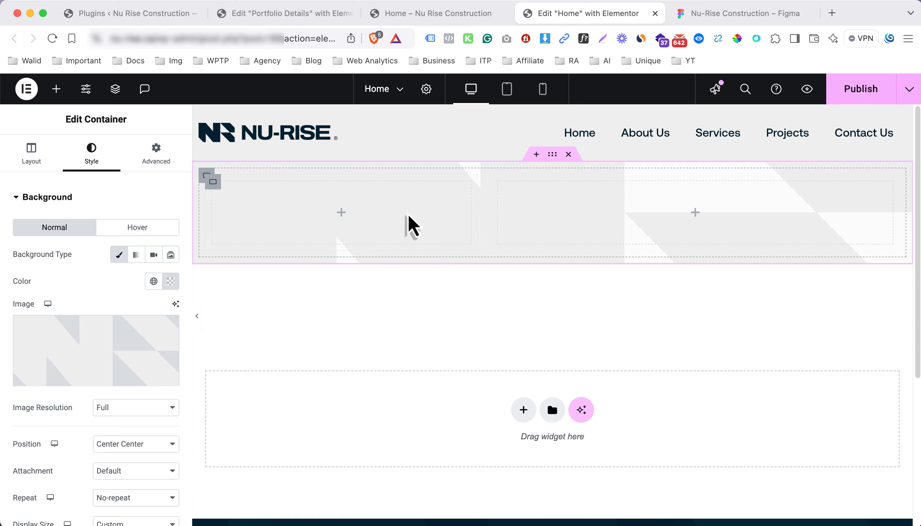
{"action": "left_click", "coordinate": [208, 179]}
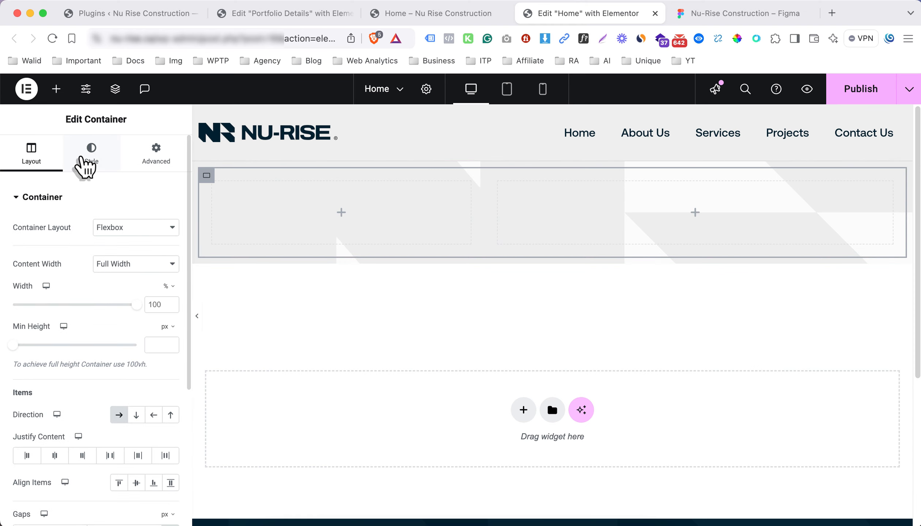
After checking Figma, set the grayscale building photo as the inner container's Classic background image
{"action": "left_click", "coordinate": [699, 14]}
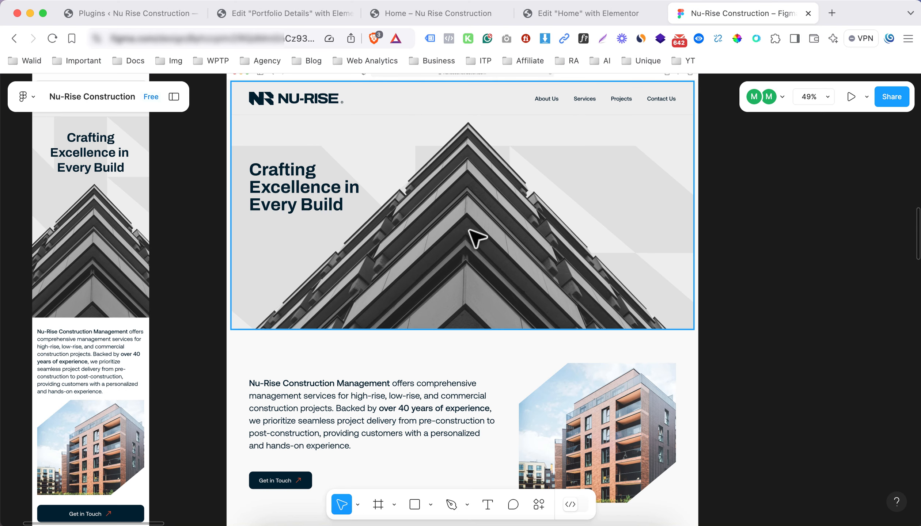
{"action": "left_click", "coordinate": [538, 15]}
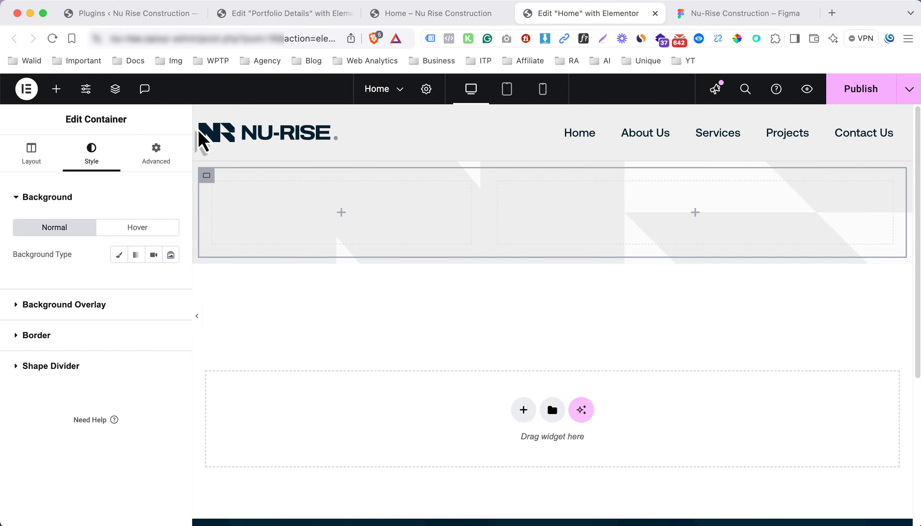
{"action": "left_click", "coordinate": [116, 256]}
{"action": "left_click", "coordinate": [93, 343]}
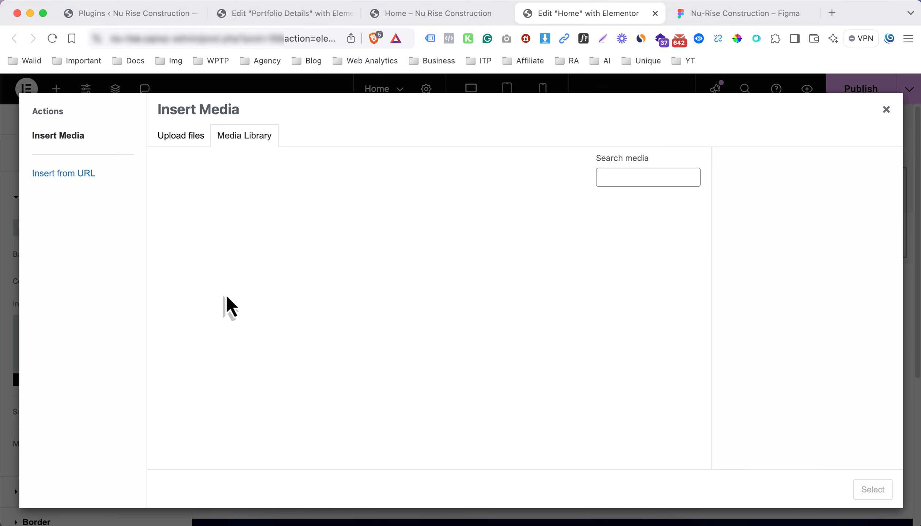
{"action": "scroll", "coordinate": [621, 340], "scroll_direction": "down", "scroll_amount": 6}
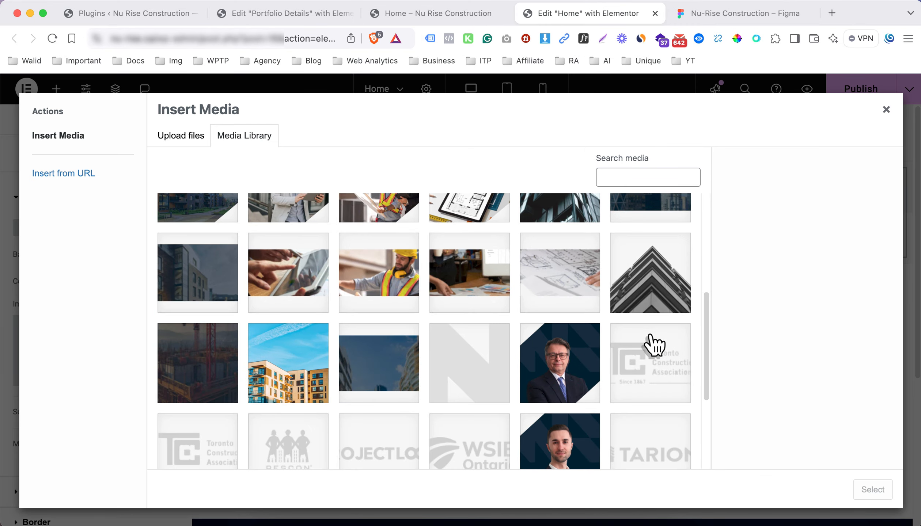
{"action": "left_click", "coordinate": [687, 303]}
{"action": "left_click", "coordinate": [871, 490]}
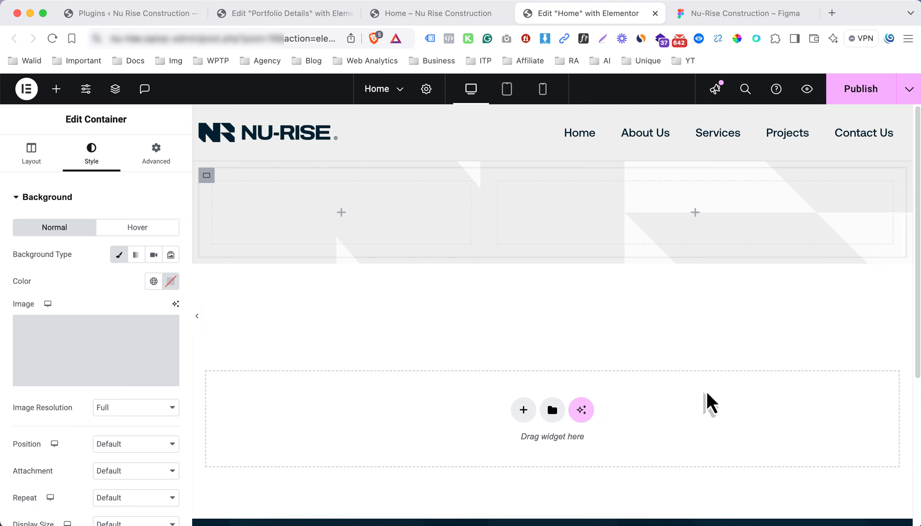
Set the building photo to Center Center position, No-repeat, and Cover display size
{"action": "left_click", "coordinate": [134, 445]}
{"action": "left_click", "coordinate": [137, 460]}
{"action": "scroll", "coordinate": [126, 402], "scroll_direction": "down", "scroll_amount": 4}
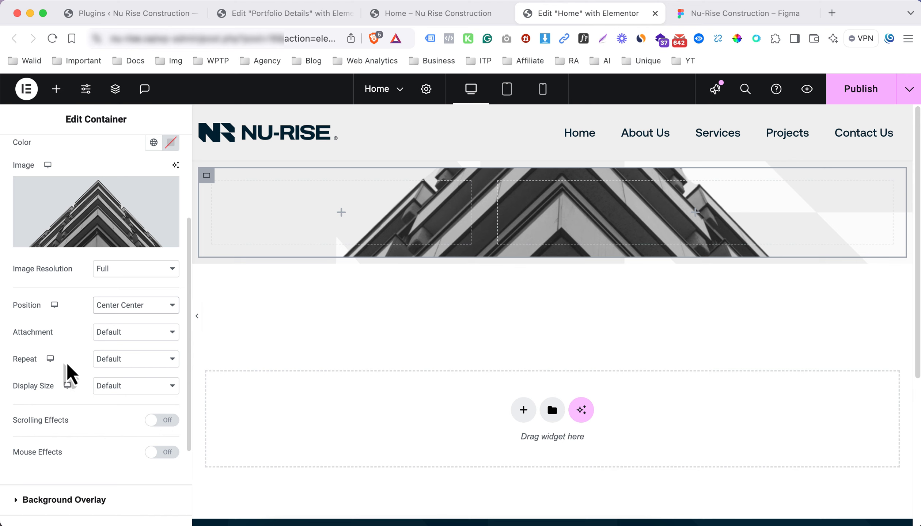
{"action": "left_click", "coordinate": [106, 359]}
{"action": "left_click", "coordinate": [113, 373]}
{"action": "left_click", "coordinate": [120, 386]}
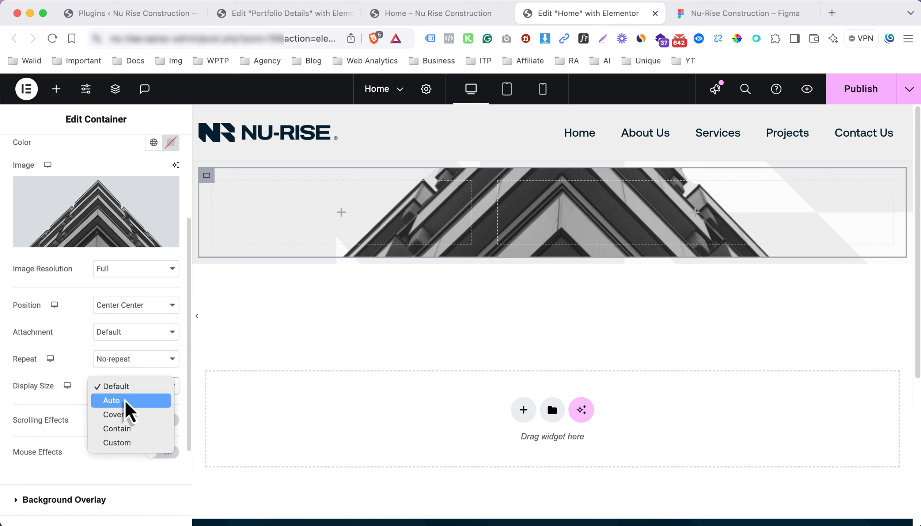
{"action": "left_click", "coordinate": [127, 416]}
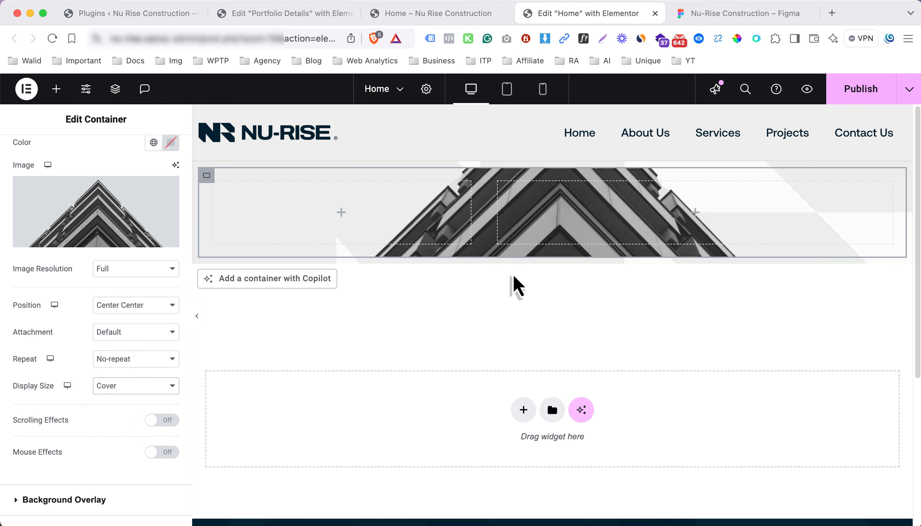
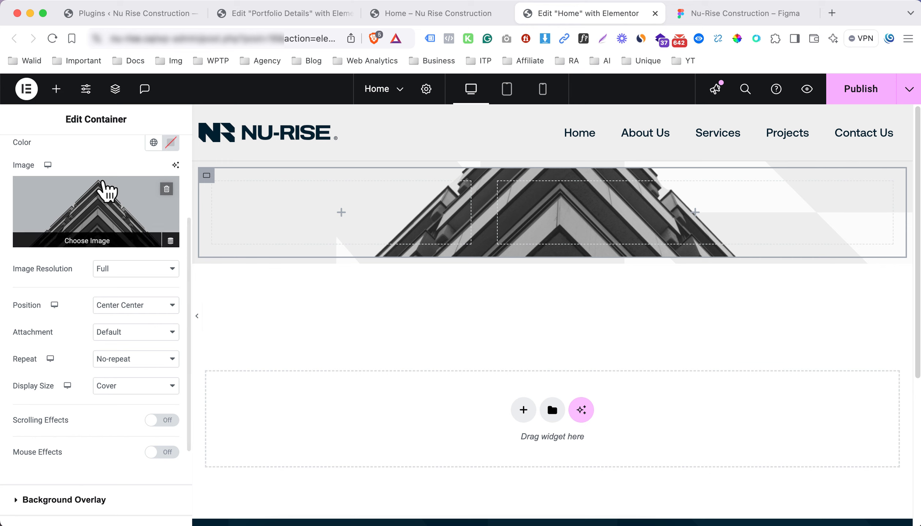
In the hero container's Layout settings, set Min Height to 580 px so the building image shows fully
{"action": "scroll", "coordinate": [129, 181], "scroll_direction": "up", "scroll_amount": 4}
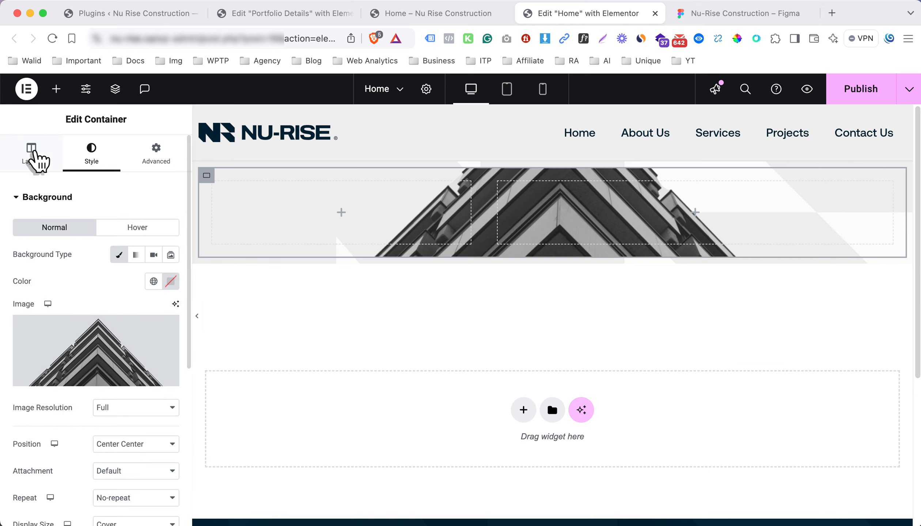
{"action": "left_click", "coordinate": [32, 157]}
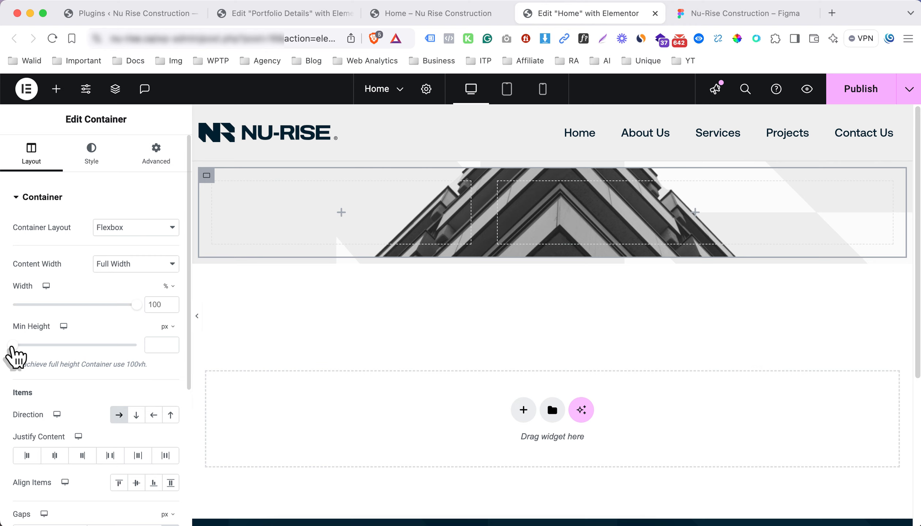
{"action": "left_click_drag", "start_coordinate": [14, 347], "coordinate": [63, 347]}
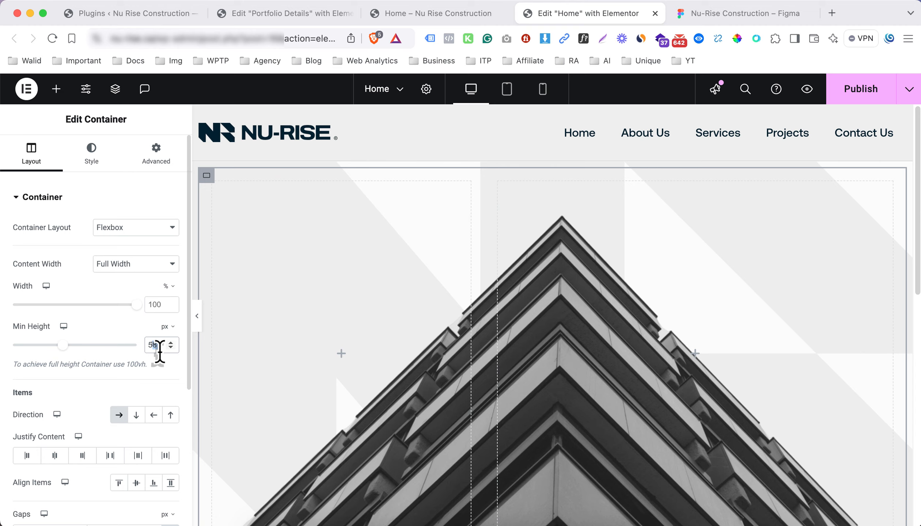
{"action": "type", "text": "80"}
{"action": "scroll", "coordinate": [481, 313], "scroll_direction": "down", "scroll_amount": 10}
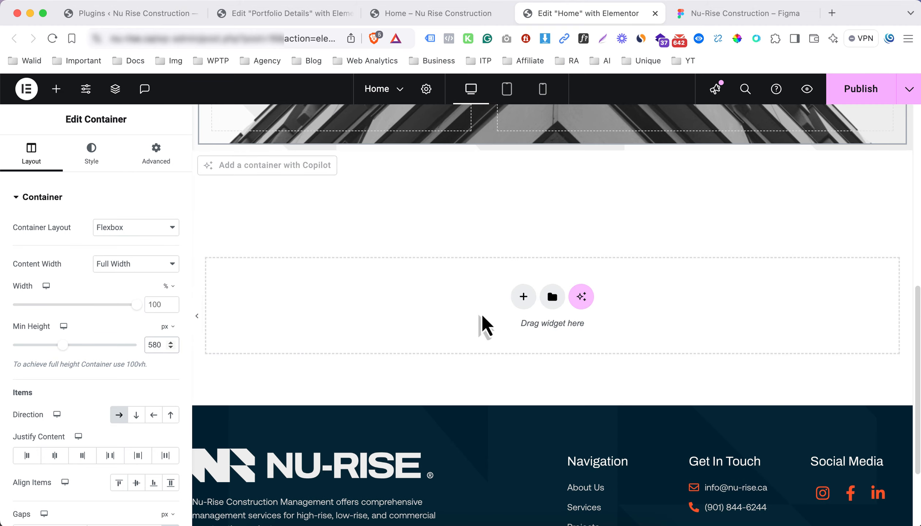
{"action": "scroll", "coordinate": [455, 300], "scroll_direction": "up", "scroll_amount": 10}
Add a Heading to the hero's left column titled 'Crafting Excellence in Every Build', copied from Figma
{"action": "left_click", "coordinate": [341, 353]}
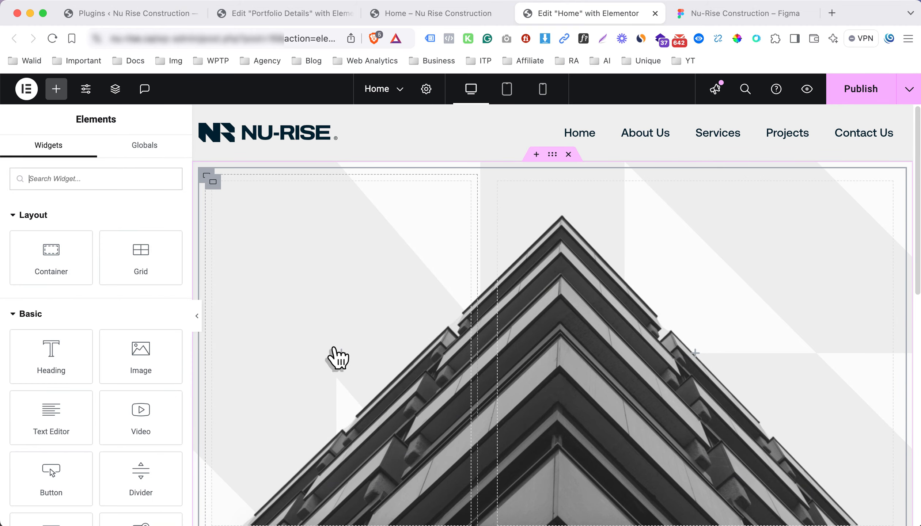
{"action": "left_click_drag", "start_coordinate": [76, 378], "coordinate": [253, 378]}
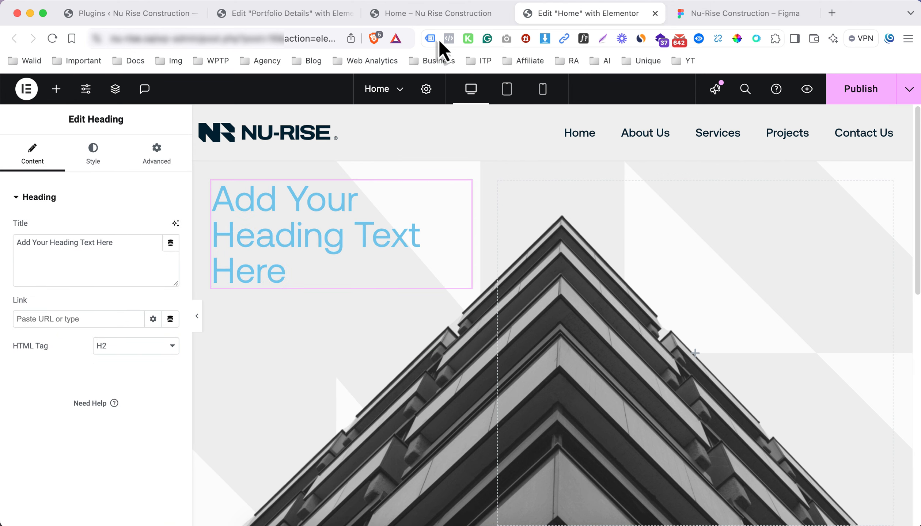
{"action": "left_click", "coordinate": [710, 13]}
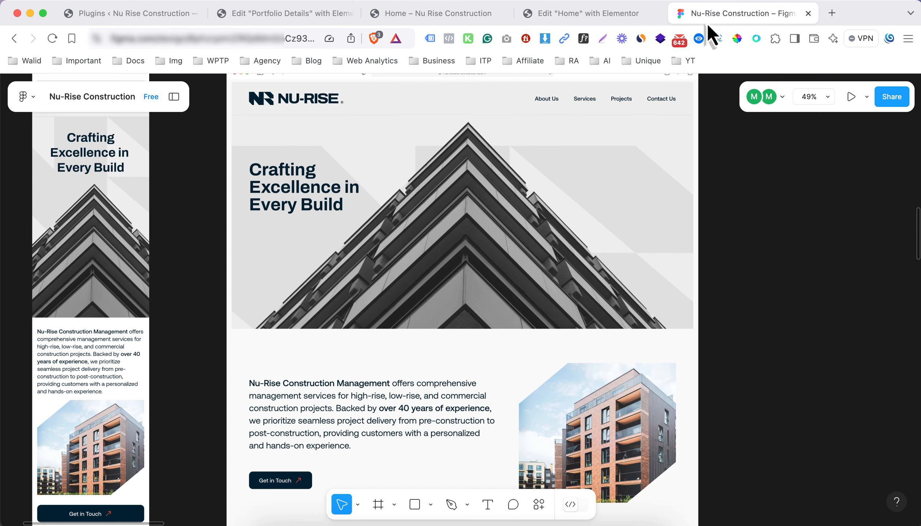
{"action": "left_click", "coordinate": [296, 191]}
{"action": "left_click", "coordinate": [296, 190]}
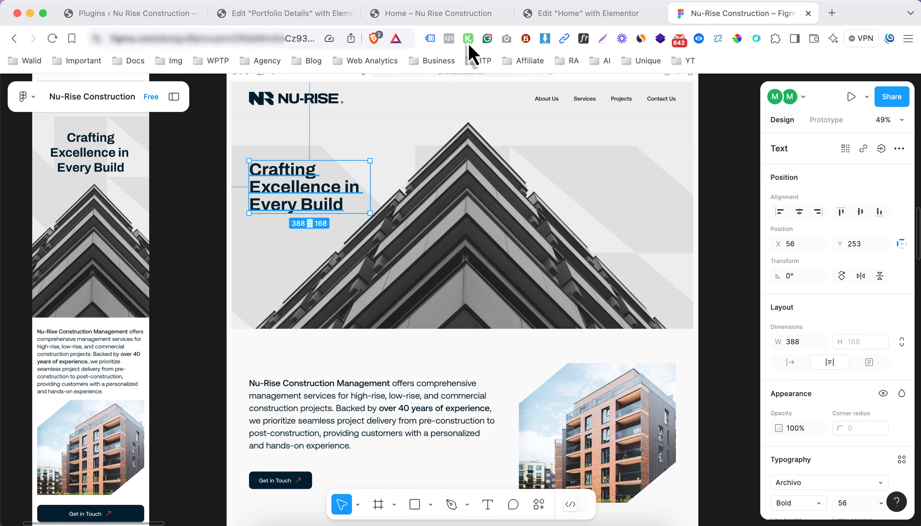
{"action": "left_click", "coordinate": [544, 15]}
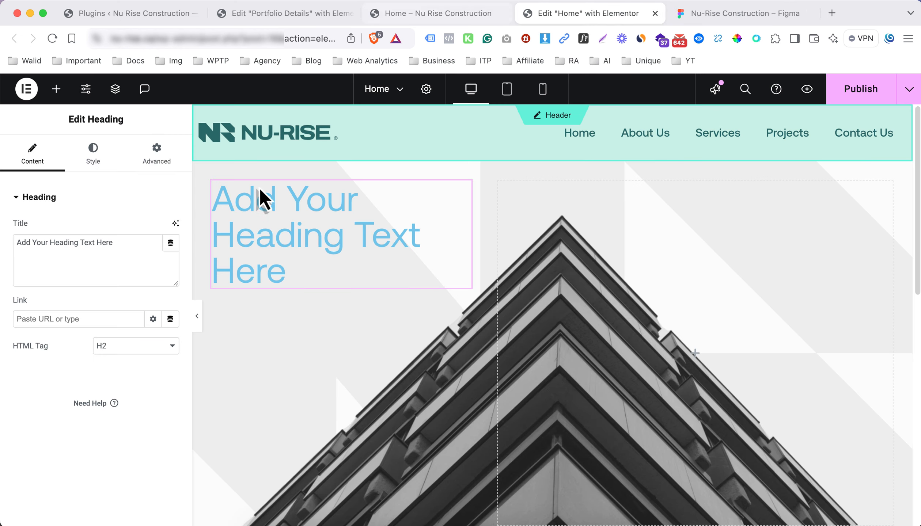
{"action": "left_click", "coordinate": [123, 267]}
{"action": "key", "text": "super+a"}
{"action": "type", "text": "Crafting Excellence in Every Build"}
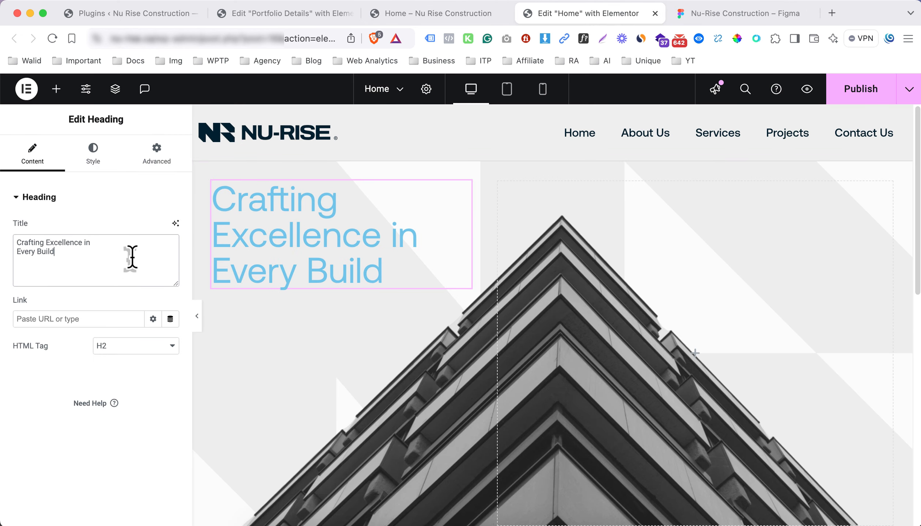
Make the heading text black (#000000) and try a 600 Semi Bold weight
{"action": "left_click", "coordinate": [117, 158]}
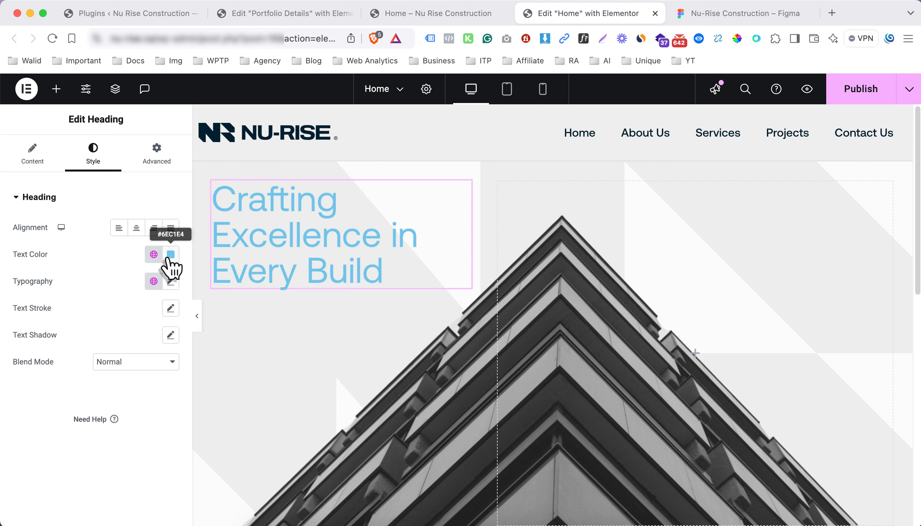
{"action": "left_click", "coordinate": [170, 255]}
{"action": "left_click_drag", "start_coordinate": [129, 349], "coordinate": [55, 479]}
{"action": "left_click", "coordinate": [32, 423]}
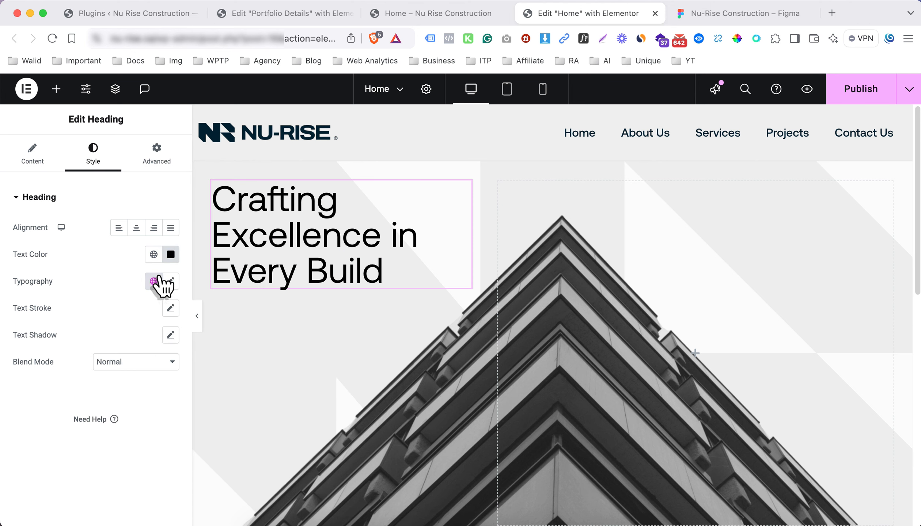
{"action": "left_click", "coordinate": [170, 281]}
{"action": "left_click", "coordinate": [117, 409]}
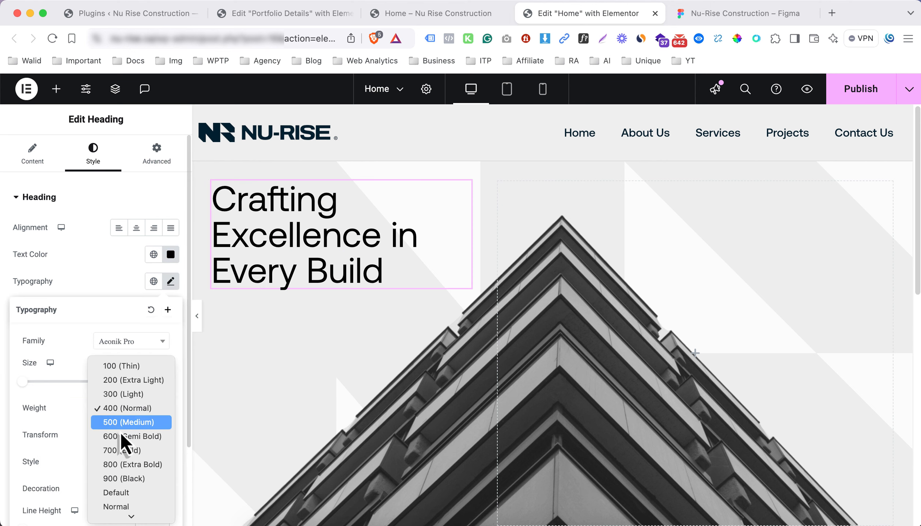
{"action": "left_click", "coordinate": [128, 438]}
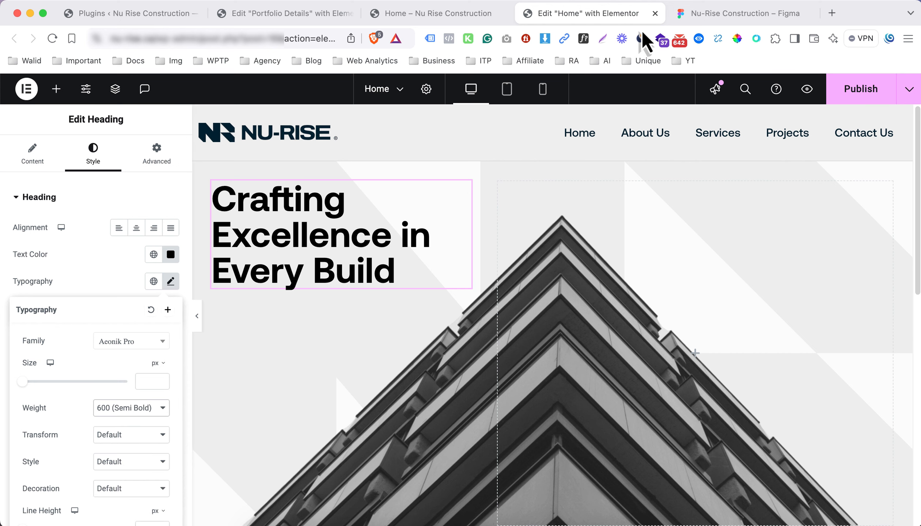
After checking Figma, set the heading font to Archivo with 700 Bold weight
{"action": "left_click", "coordinate": [700, 17]}
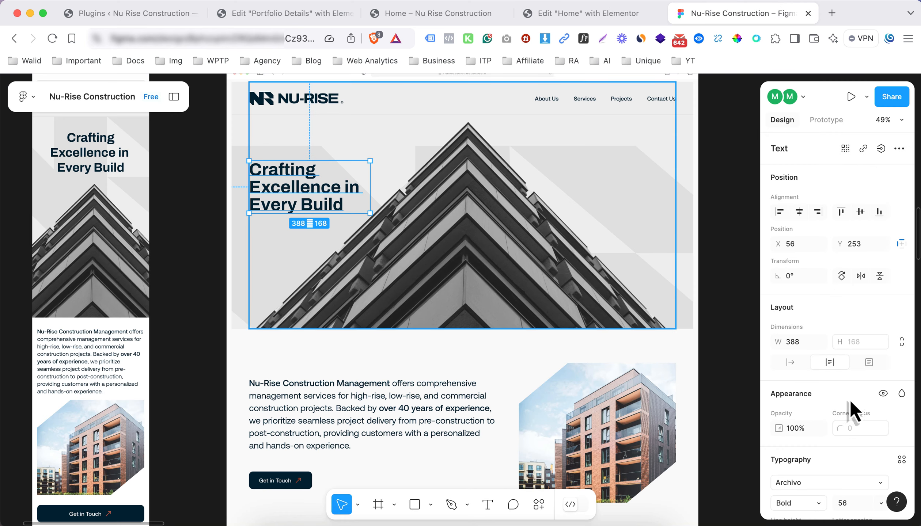
{"action": "scroll", "coordinate": [841, 400], "scroll_direction": "down", "scroll_amount": 3}
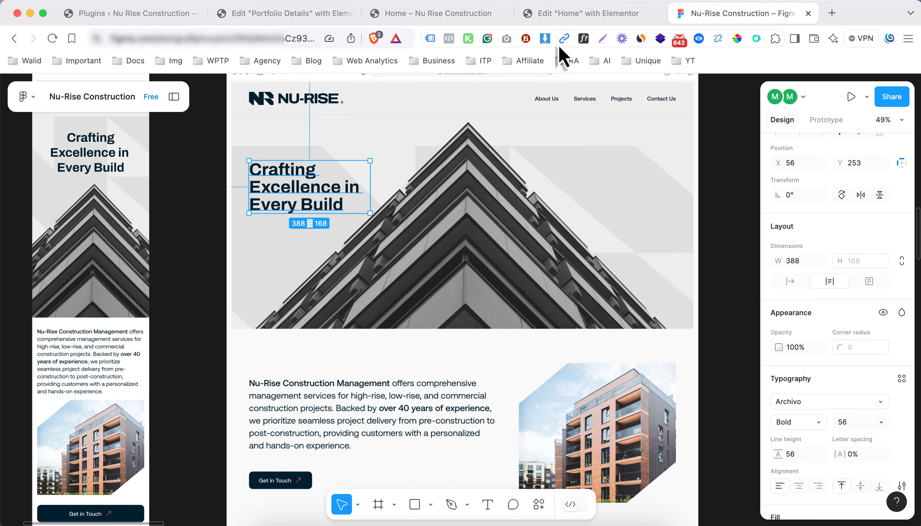
{"action": "left_click", "coordinate": [608, 15]}
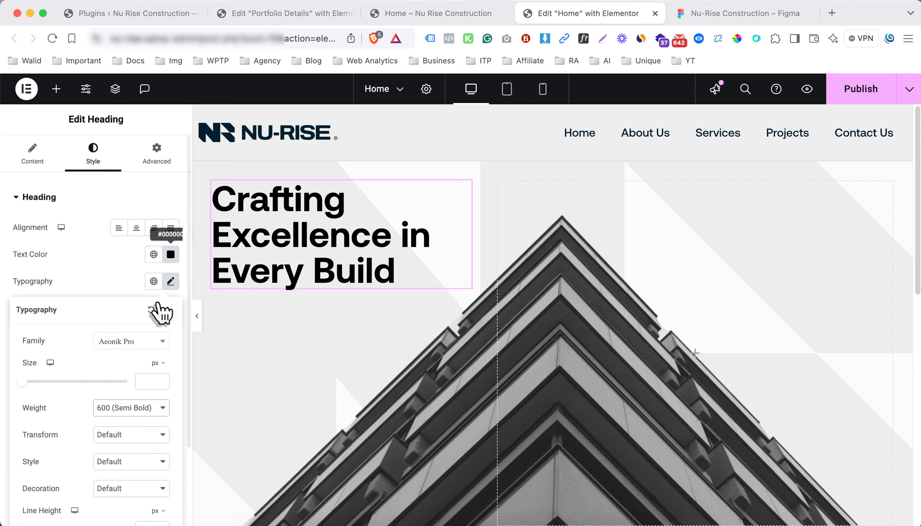
{"action": "left_click", "coordinate": [148, 410]}
{"action": "left_click", "coordinate": [124, 423]}
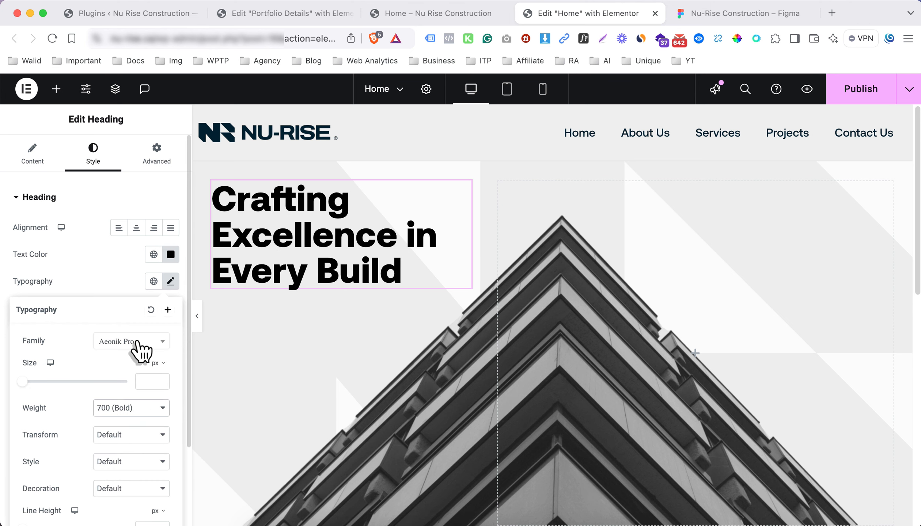
{"action": "left_click", "coordinate": [138, 346]}
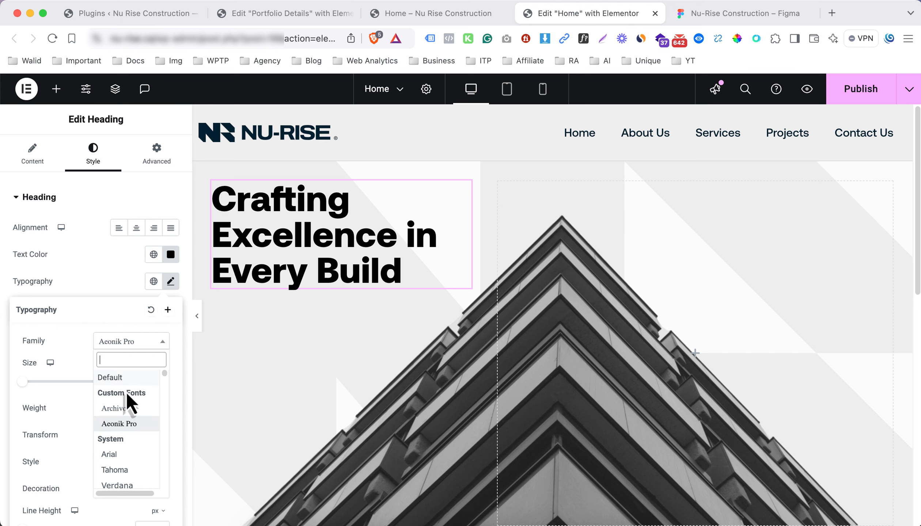
{"action": "left_click", "coordinate": [124, 409]}
{"action": "left_click", "coordinate": [113, 277]}
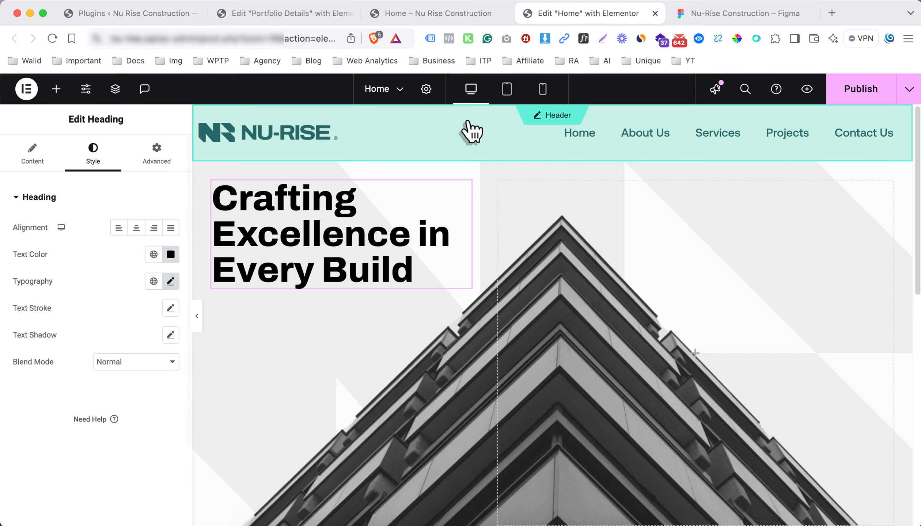
Compare with Figma again and settle the heading weight at 500 Medium
{"action": "left_click", "coordinate": [710, 15]}
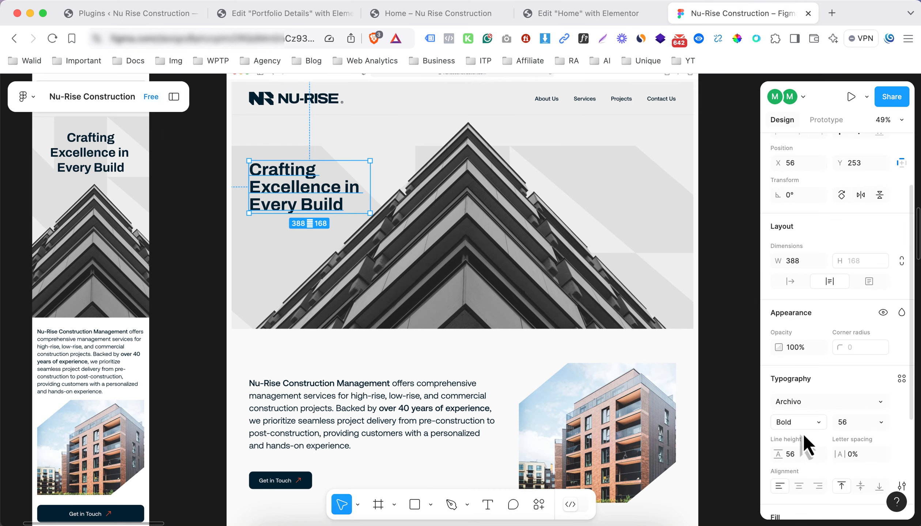
{"action": "left_click", "coordinate": [564, 11]}
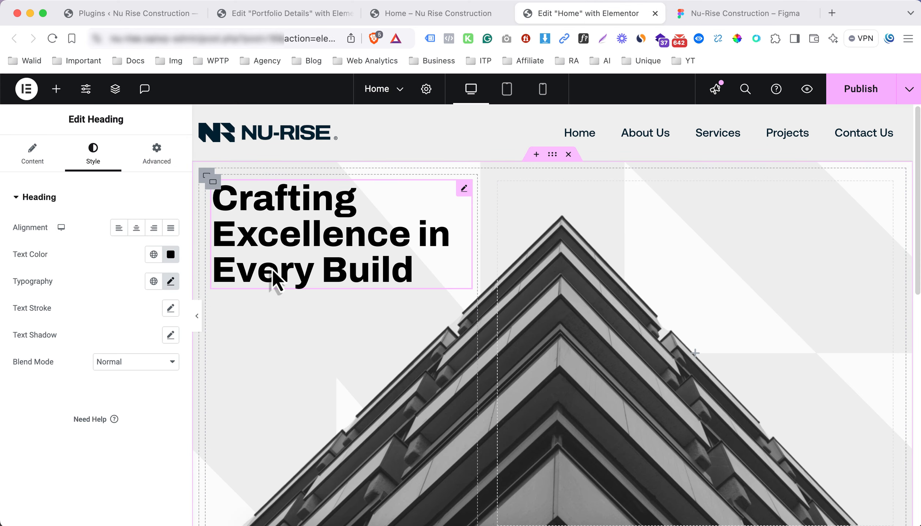
{"action": "left_click", "coordinate": [170, 281]}
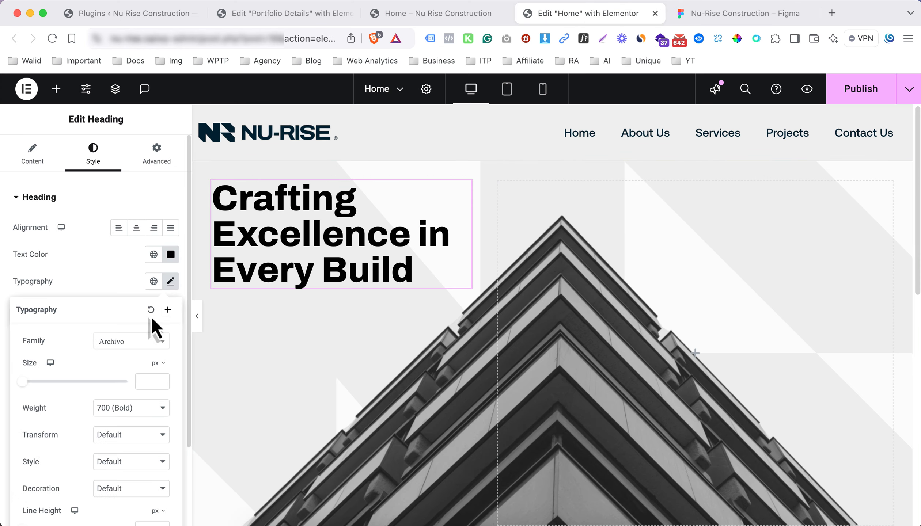
{"action": "left_click", "coordinate": [123, 409]}
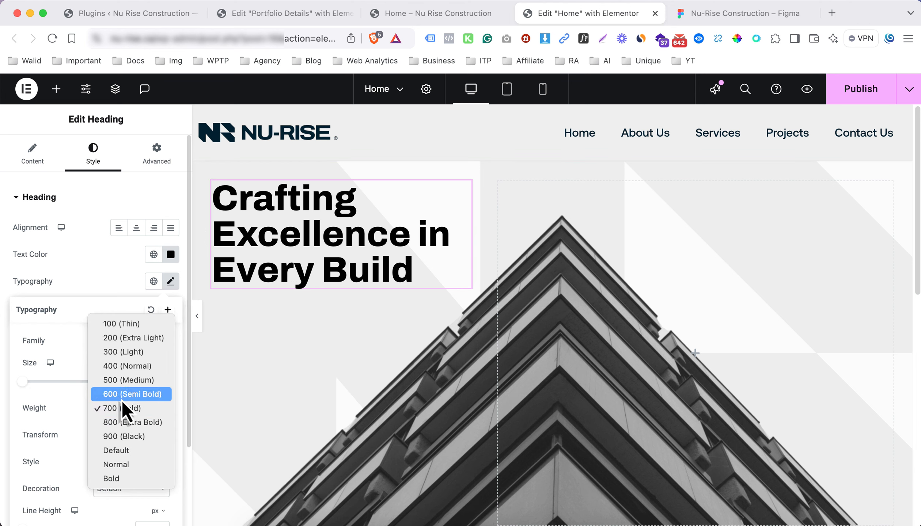
{"action": "left_click", "coordinate": [121, 400]}
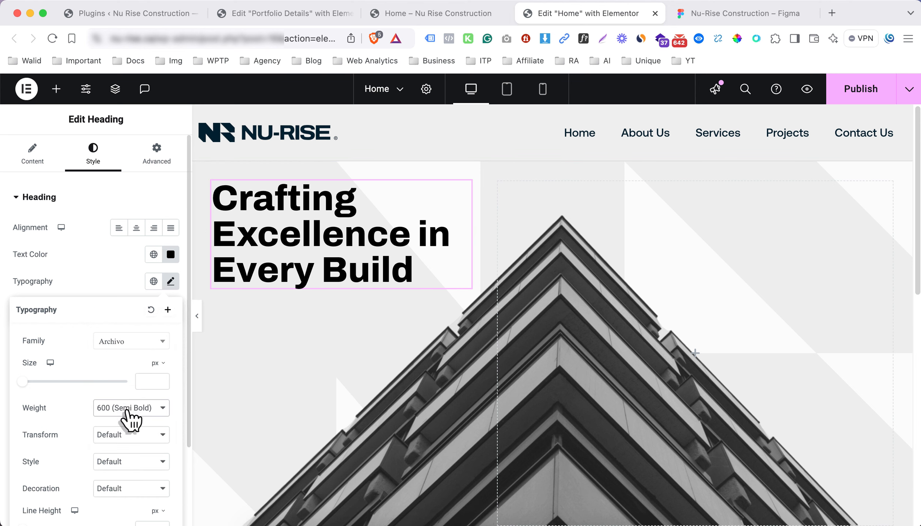
{"action": "left_click", "coordinate": [126, 410]}
{"action": "left_click", "coordinate": [124, 420]}
{"action": "left_click", "coordinate": [126, 410]}
{"action": "left_click", "coordinate": [128, 386]}
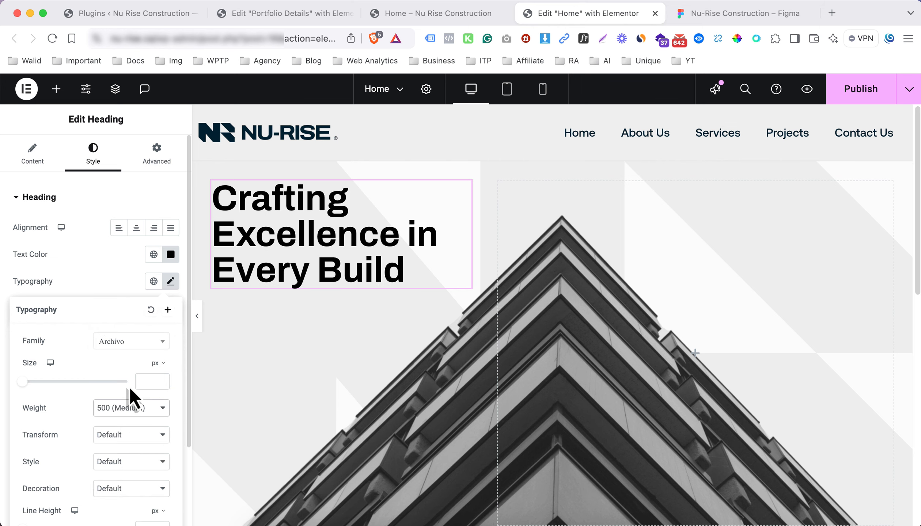
{"action": "left_click", "coordinate": [118, 284]}
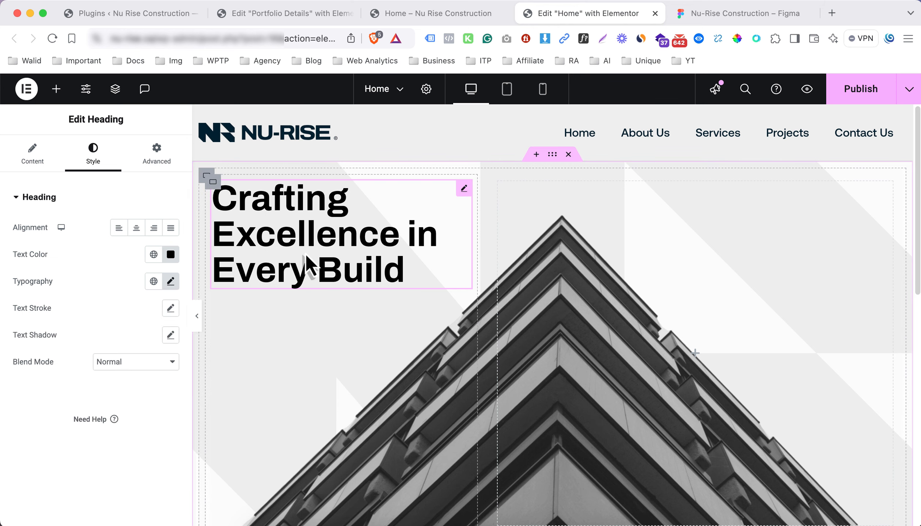
Select the heading's column container and switch its padding to percent units with linked values
{"action": "left_click", "coordinate": [211, 180]}
{"action": "left_click", "coordinate": [155, 158]}
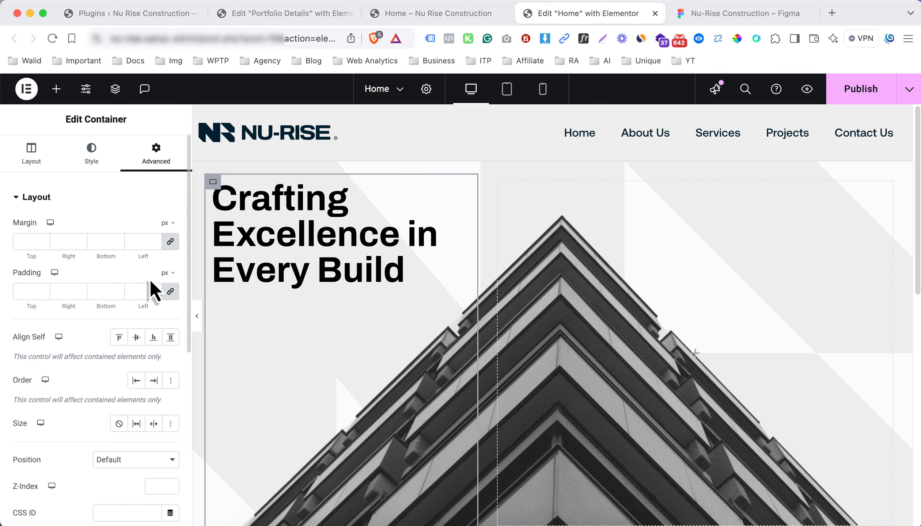
{"action": "left_click", "coordinate": [197, 320]}
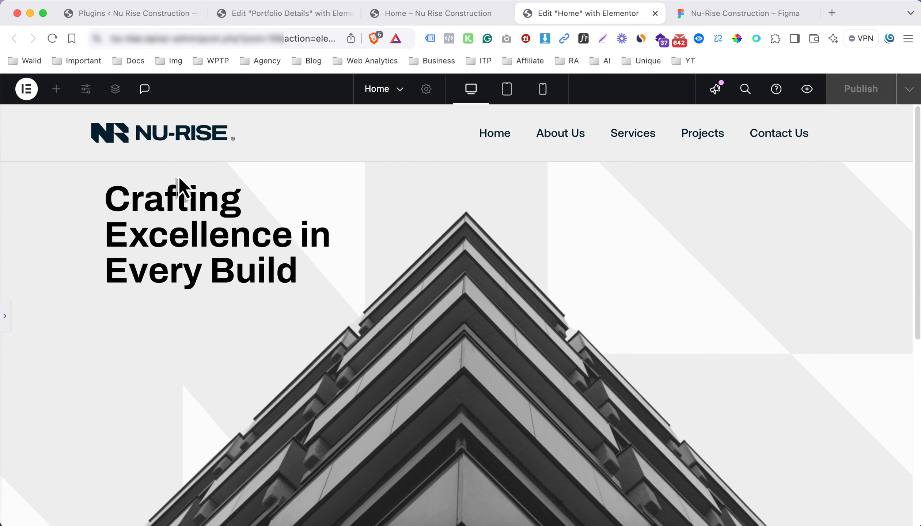
{"action": "left_click", "coordinate": [7, 321]}
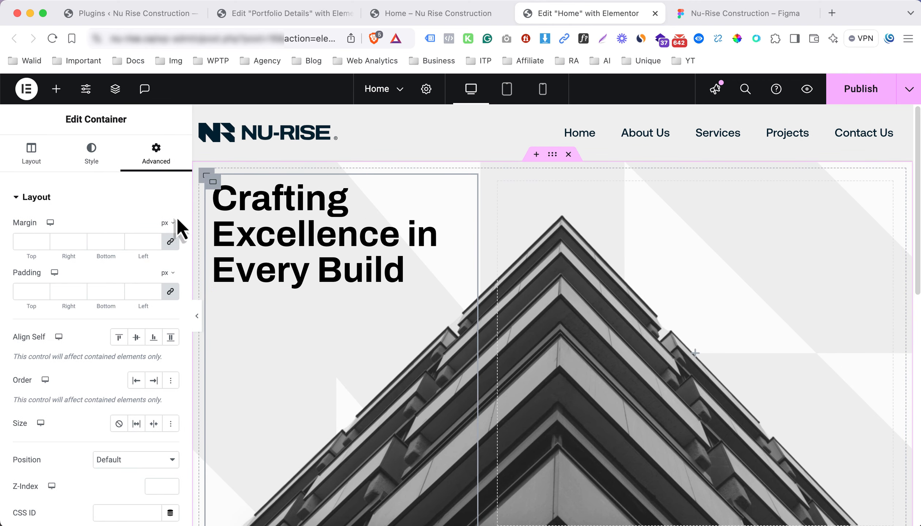
{"action": "left_click", "coordinate": [170, 292]}
{"action": "left_click", "coordinate": [168, 273]}
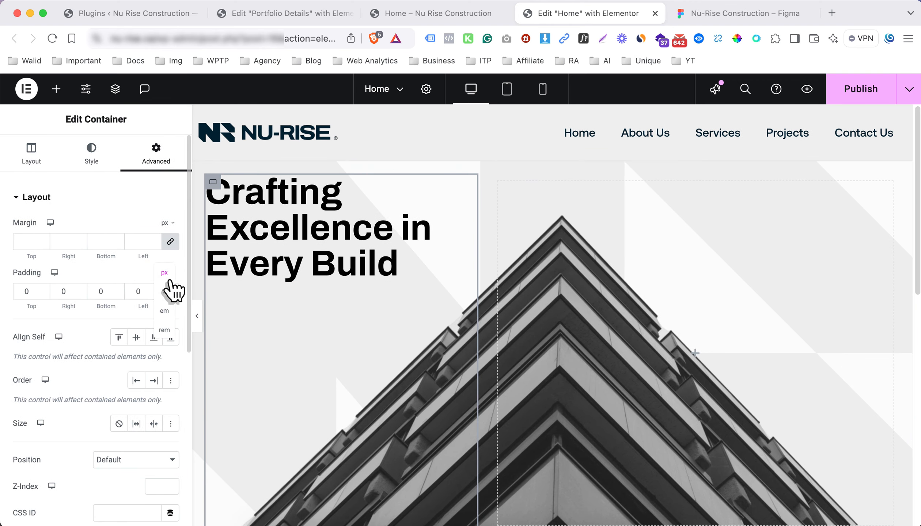
{"action": "left_click", "coordinate": [165, 288]}
{"action": "left_click", "coordinate": [170, 291]}
Set the padding to 1% on all sides with 10% top, then select the outer section's background
{"action": "left_click", "coordinate": [147, 286]}
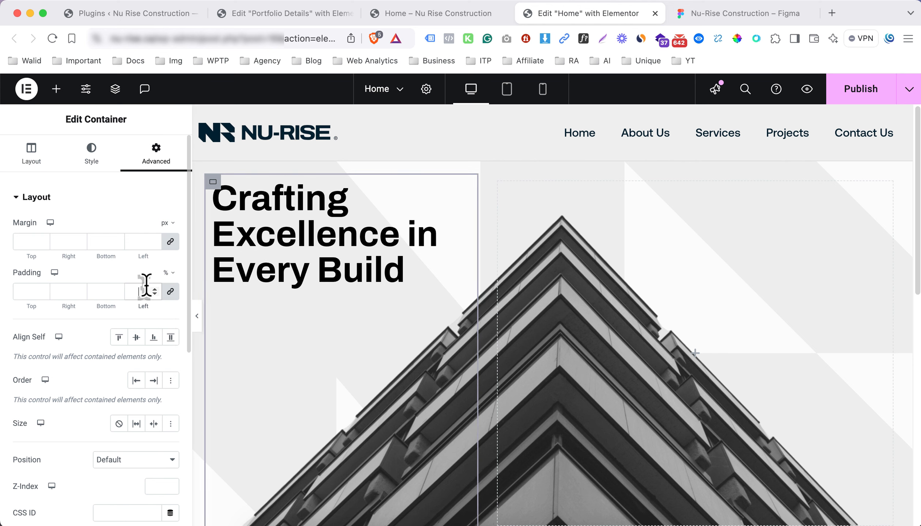
{"action": "type", "text": "1"}
{"action": "left_click", "coordinate": [172, 292]}
{"action": "type", "text": "1"}
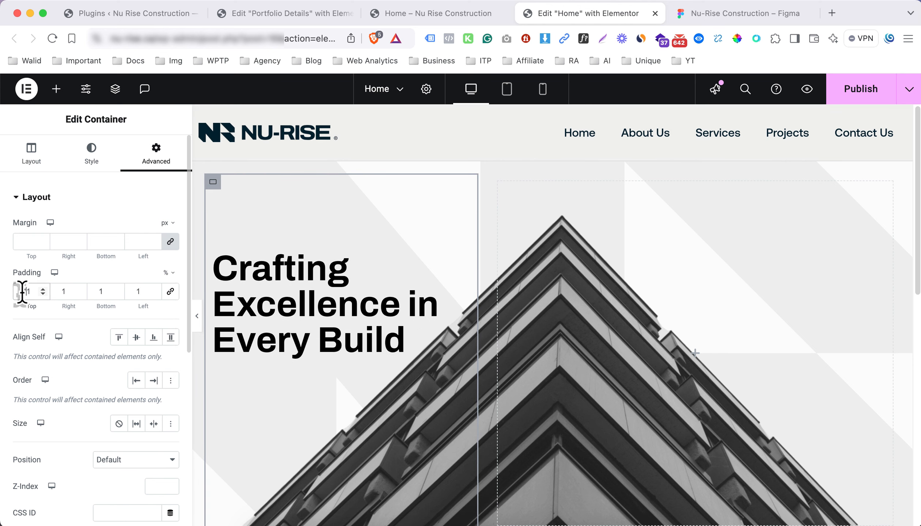
{"action": "key", "text": "Down"}
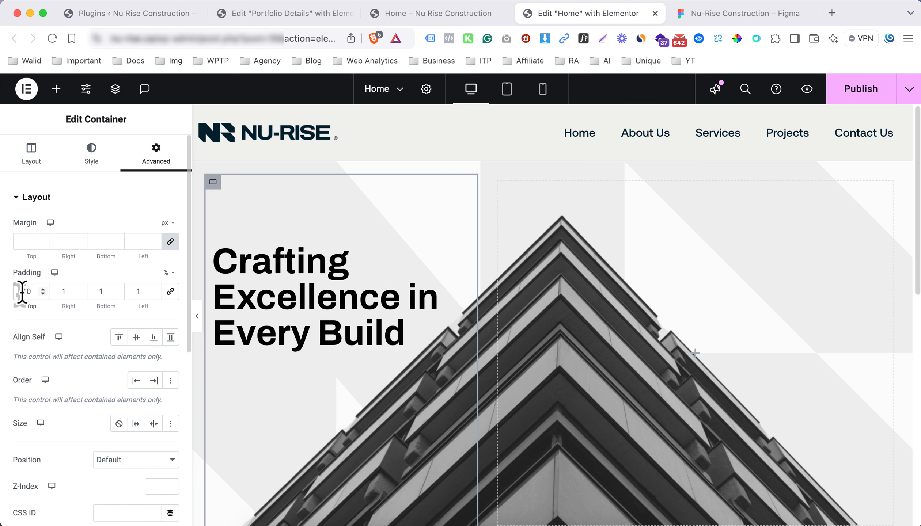
{"action": "left_click", "coordinate": [196, 321]}
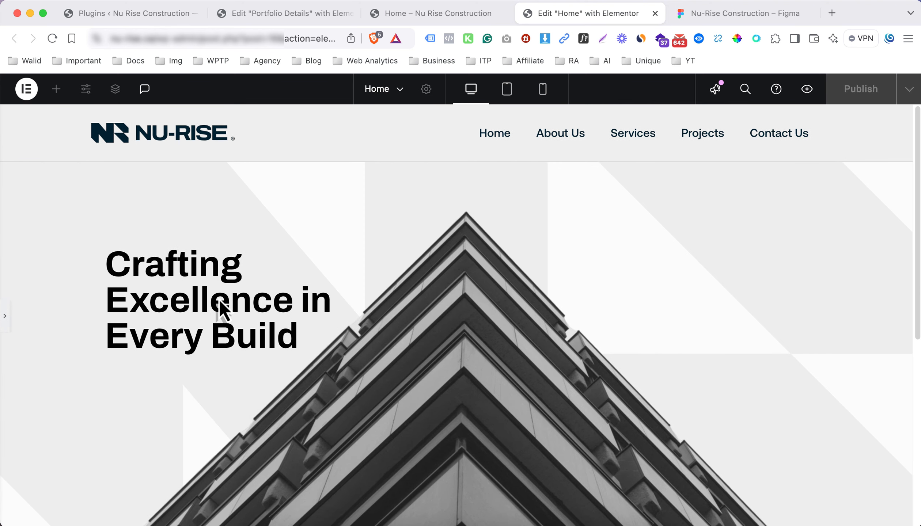
{"action": "left_click", "coordinate": [7, 316]}
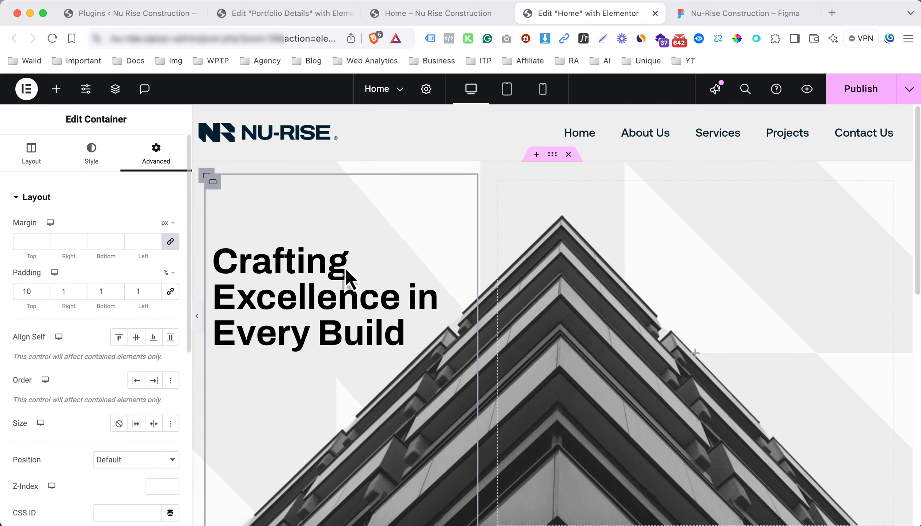
{"action": "left_click", "coordinate": [552, 155]}
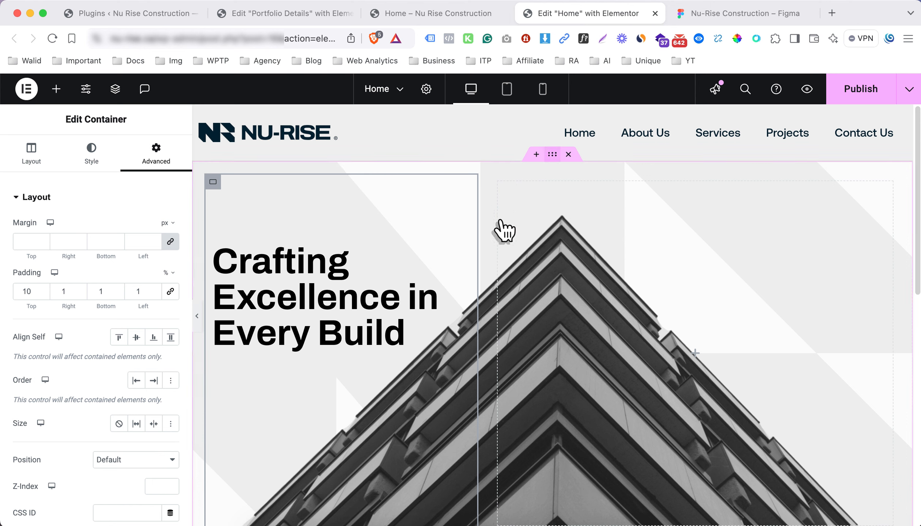
Shrink the outer section's background image width to 81%, then remove that background image
{"action": "scroll", "coordinate": [72, 298], "scroll_direction": "down", "scroll_amount": 3}
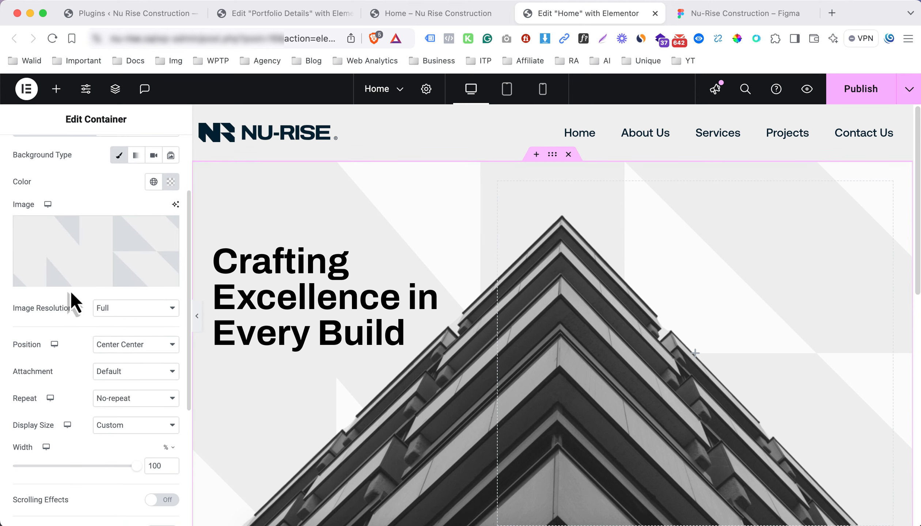
{"action": "mouse_move", "coordinate": [138, 469]}
{"action": "left_mouse_down"}
{"action": "mouse_move", "coordinate": [108, 469]}
{"action": "mouse_move", "coordinate": [148, 469]}
{"action": "left_mouse_up"}
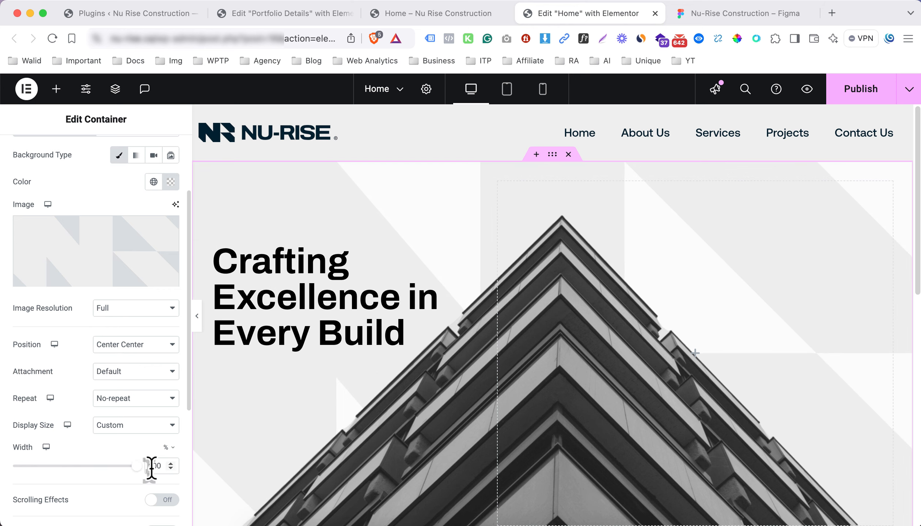
{"action": "left_click", "coordinate": [196, 317]}
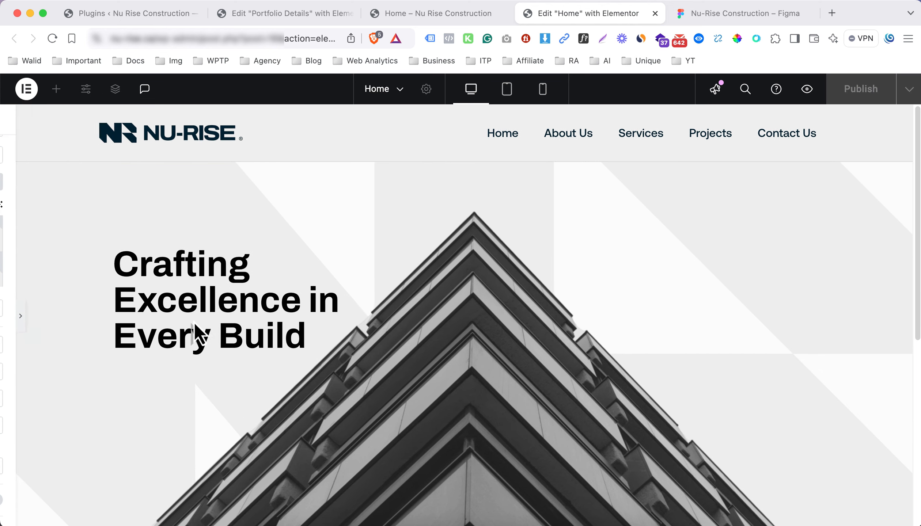
{"action": "left_click", "coordinate": [5, 321]}
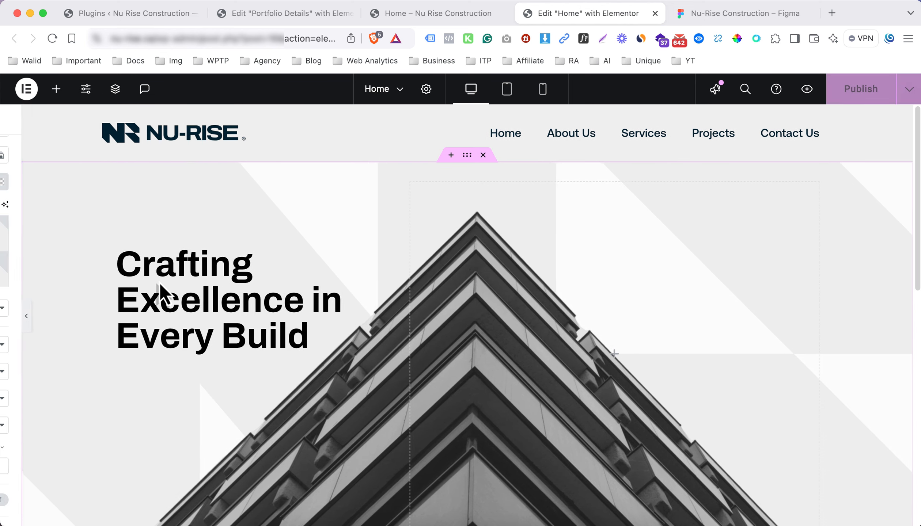
{"action": "left_click", "coordinate": [166, 229]}
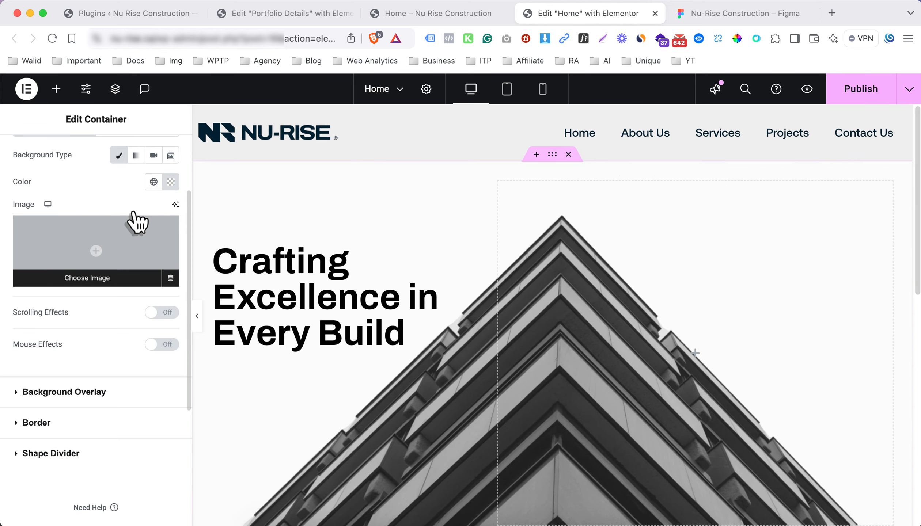
{"action": "scroll", "coordinate": [132, 224], "scroll_direction": "up", "scroll_amount": 3}
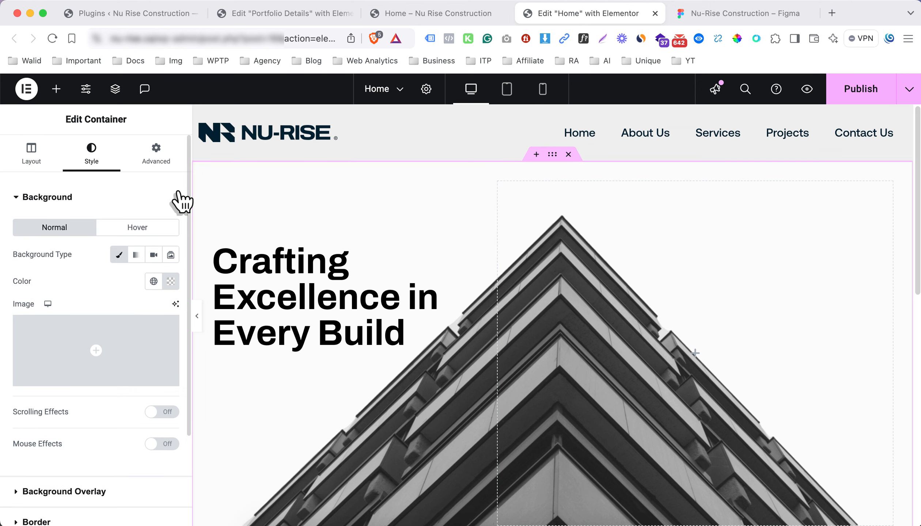
Give the inner heading container the Nu-Rise-Logo-Icon-Light.png background image
{"action": "left_click", "coordinate": [208, 177]}
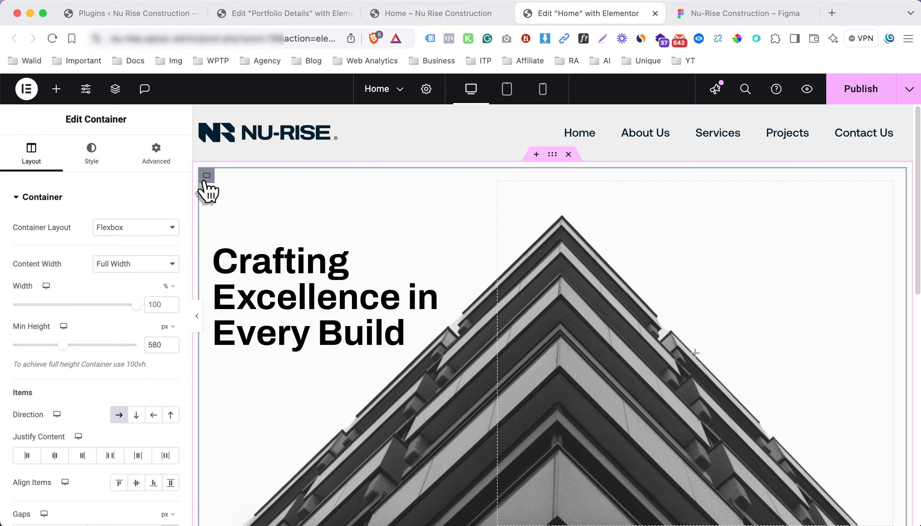
{"action": "left_click", "coordinate": [98, 165]}
{"action": "scroll", "coordinate": [109, 314], "scroll_direction": "down", "scroll_amount": 5}
{"action": "left_click", "coordinate": [102, 453]}
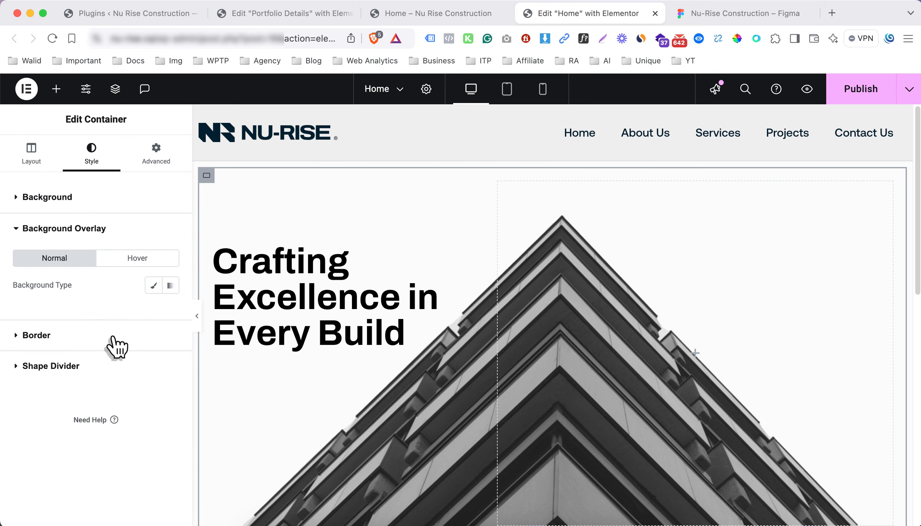
{"action": "left_click", "coordinate": [106, 199]}
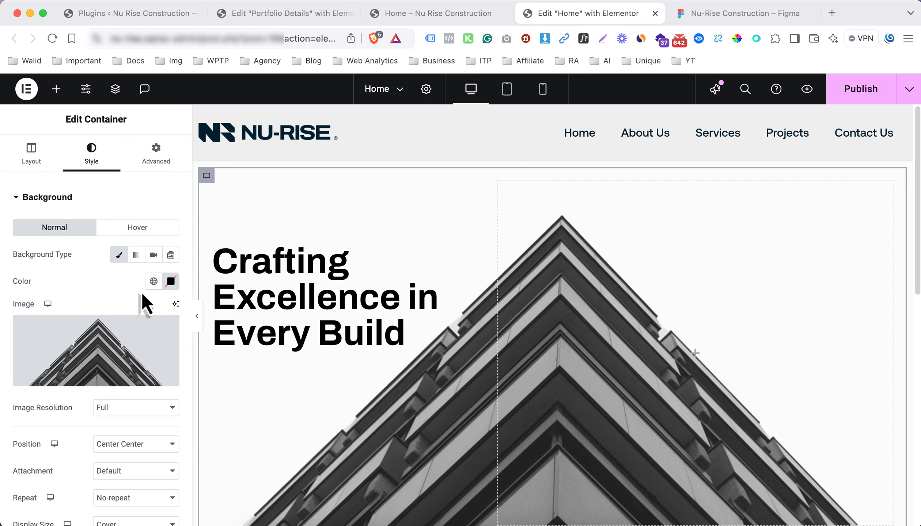
{"action": "left_click", "coordinate": [95, 351]}
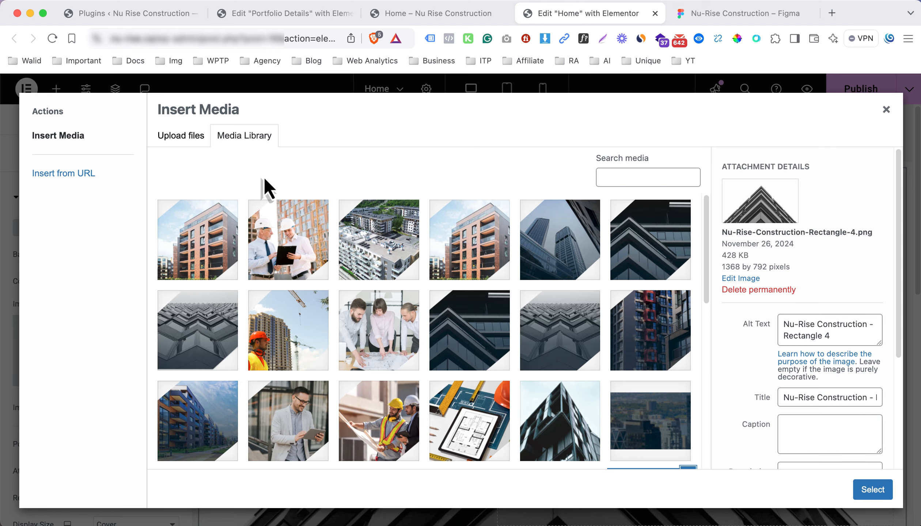
{"action": "scroll", "coordinate": [388, 347], "scroll_direction": "down", "scroll_amount": 10}
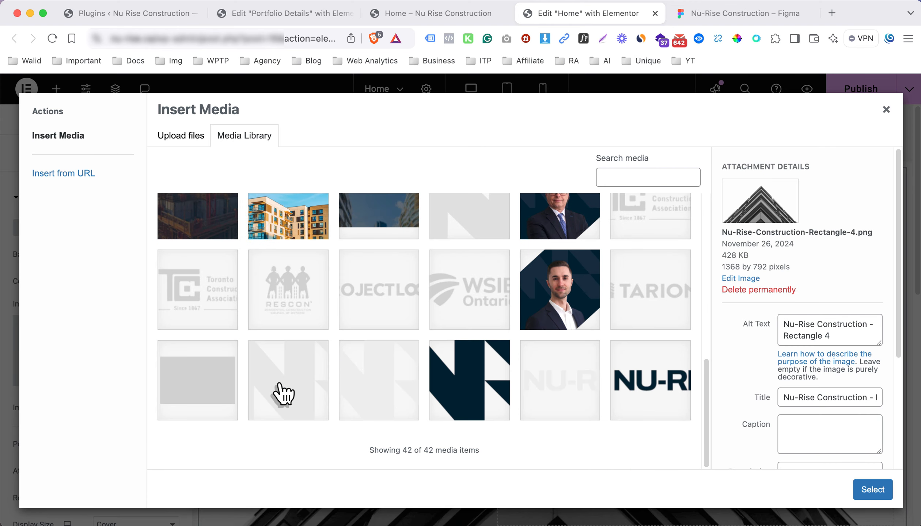
{"action": "left_click", "coordinate": [283, 394]}
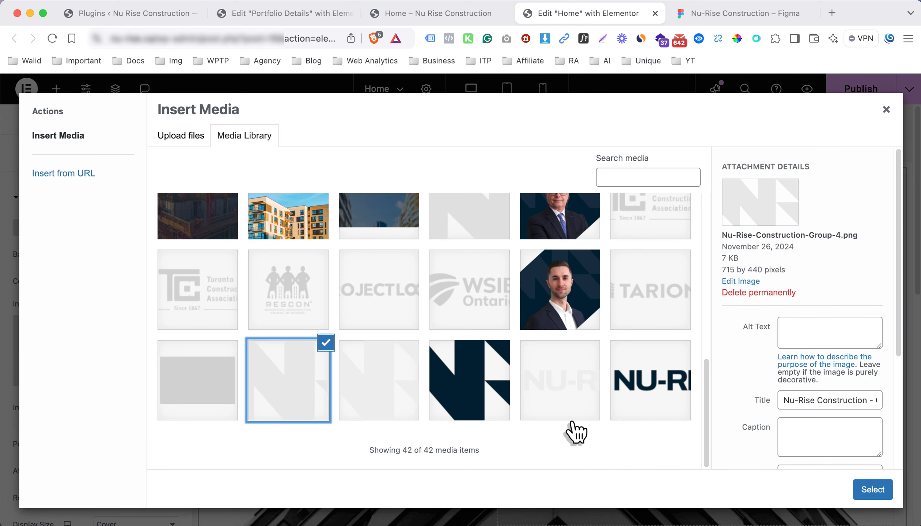
{"action": "left_click", "coordinate": [360, 413]}
{"action": "left_click", "coordinate": [887, 494]}
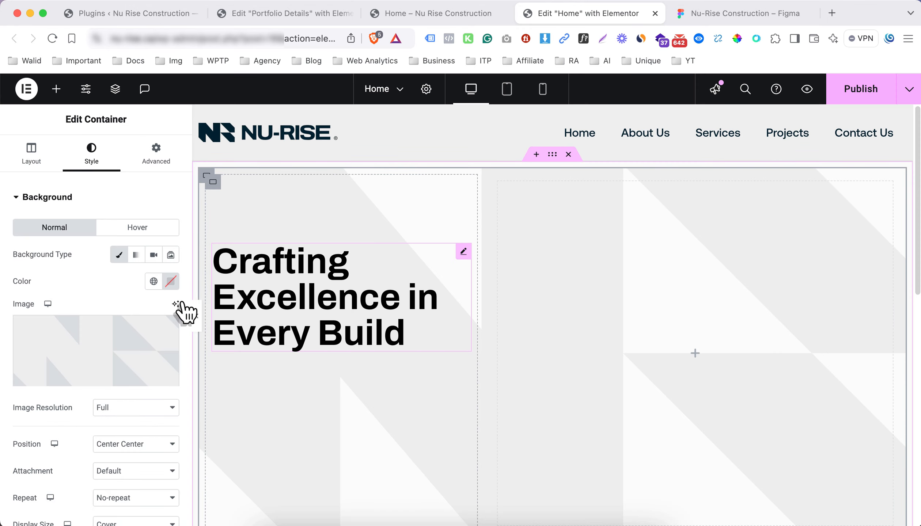
Add a classic background overlay using the building photo
{"action": "scroll", "coordinate": [88, 365], "scroll_direction": "down", "scroll_amount": 6}
{"action": "left_click", "coordinate": [90, 371]}
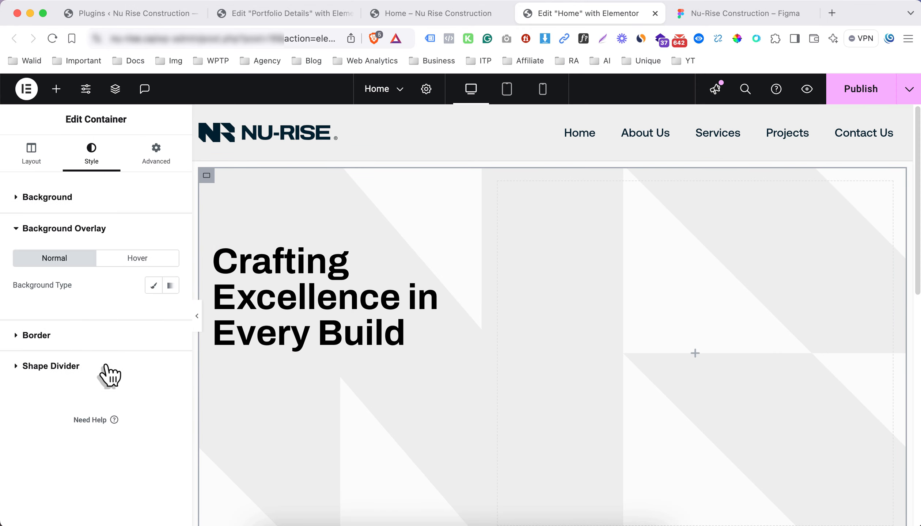
{"action": "left_click", "coordinate": [155, 287]}
{"action": "left_click", "coordinate": [123, 383]}
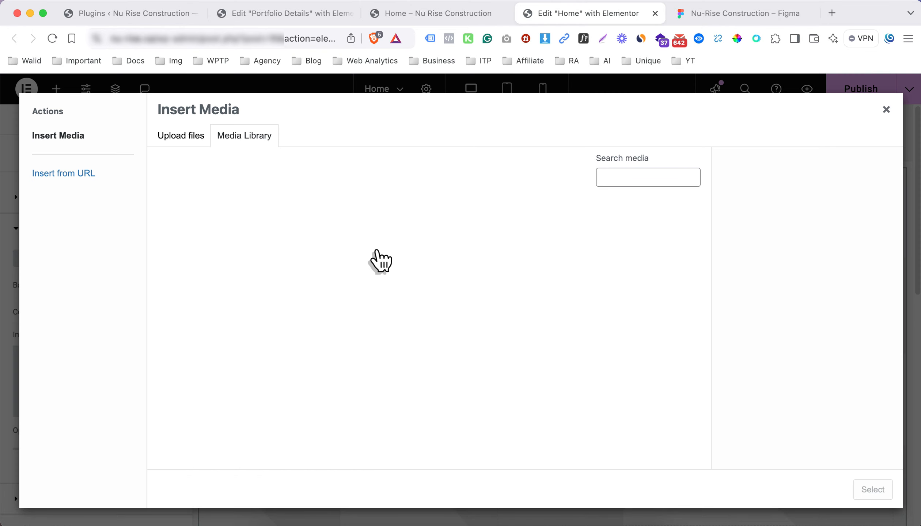
{"action": "left_click", "coordinate": [653, 447]}
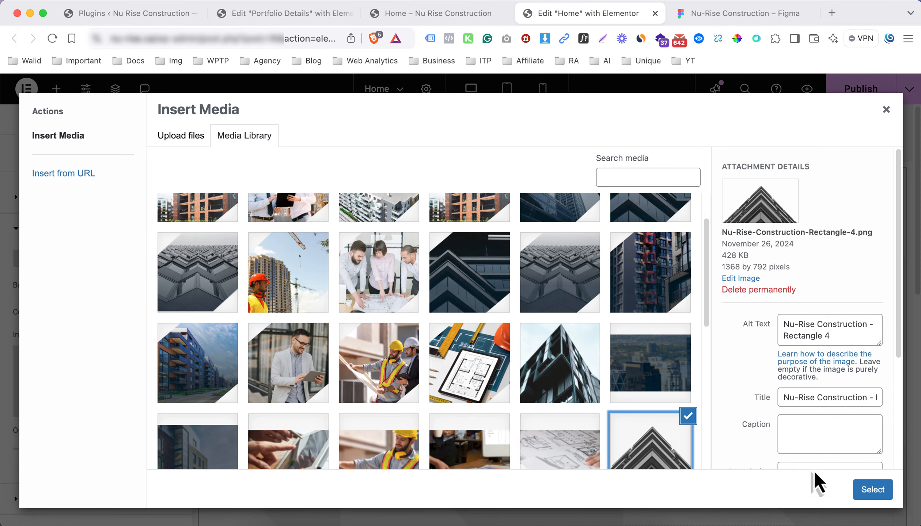
{"action": "left_click", "coordinate": [868, 493]}
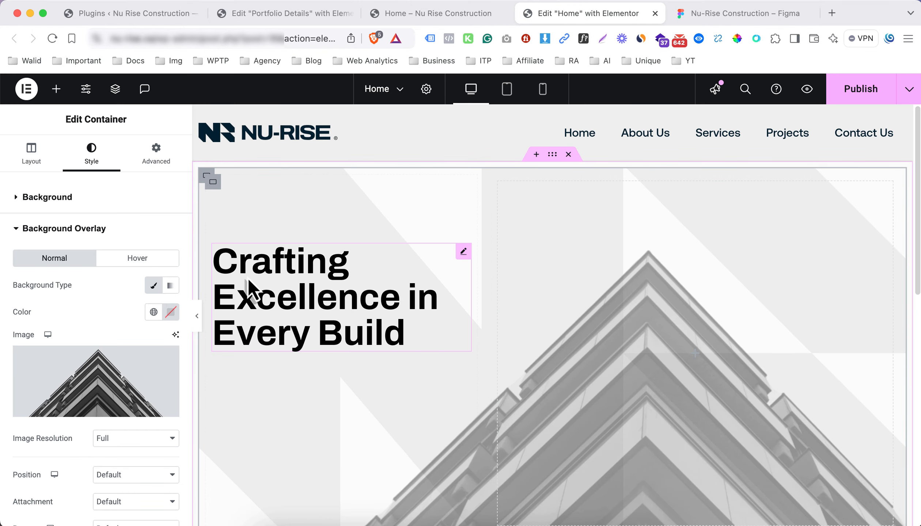
Set the overlay to Center Center, No-repeat and Cover, and change the opacity from 0.5 to 1
{"action": "scroll", "coordinate": [113, 292], "scroll_direction": "down", "scroll_amount": 5}
{"action": "scroll", "coordinate": [446, 323], "scroll_direction": "down", "scroll_amount": 1}
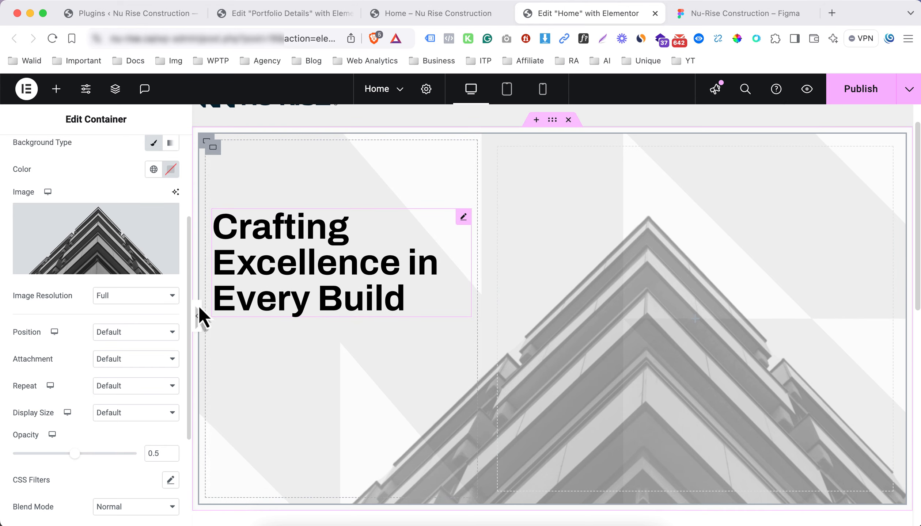
{"action": "left_click", "coordinate": [132, 330]}
{"action": "left_click", "coordinate": [130, 350]}
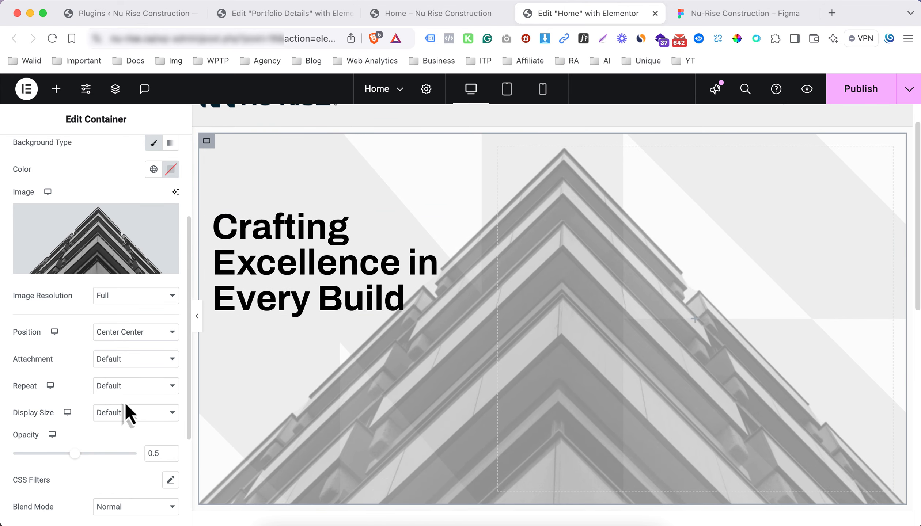
{"action": "left_click", "coordinate": [128, 386]}
{"action": "left_click", "coordinate": [130, 400]}
{"action": "left_click", "coordinate": [133, 413]}
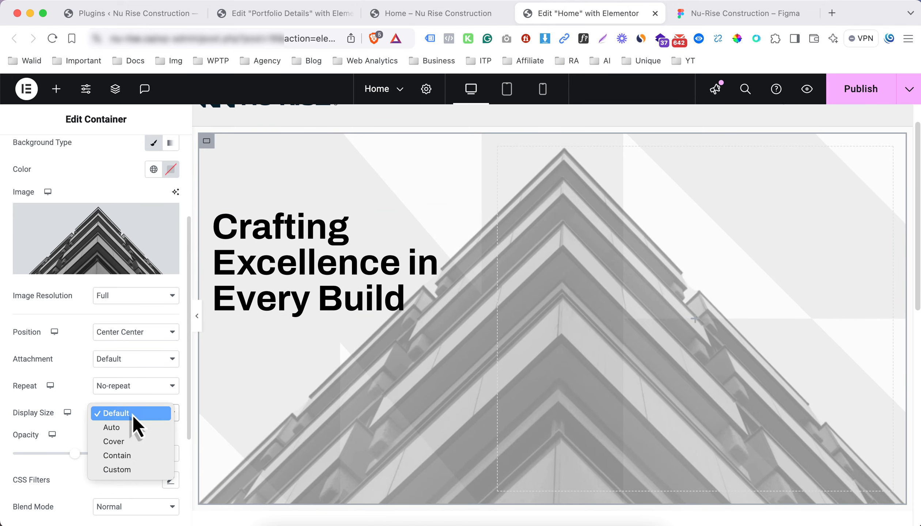
{"action": "left_click", "coordinate": [132, 439]}
{"action": "left_click_drag", "start_coordinate": [145, 454], "coordinate": [202, 474]}
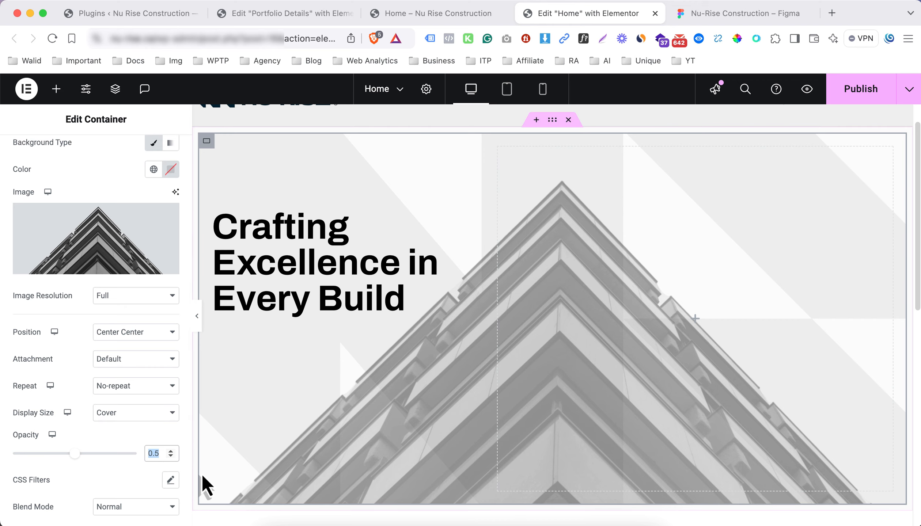
{"action": "type", "text": "1"}
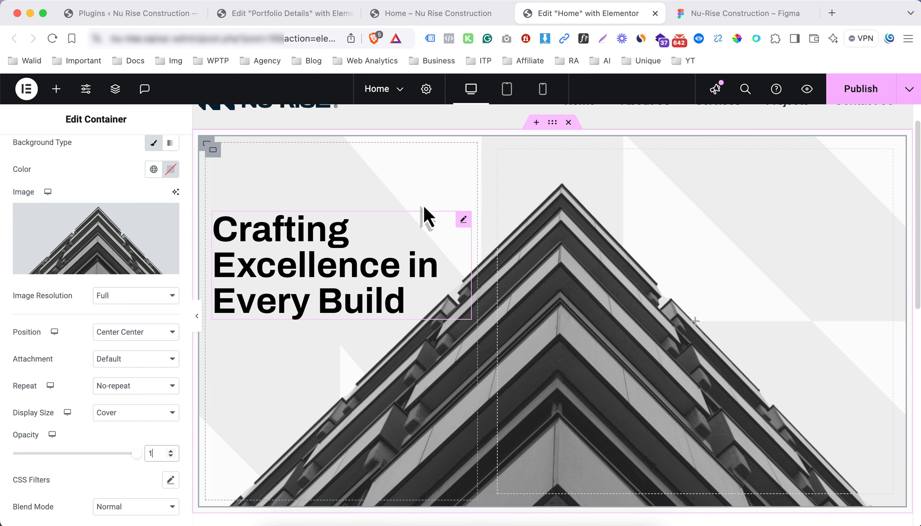
{"action": "left_click", "coordinate": [551, 126]}
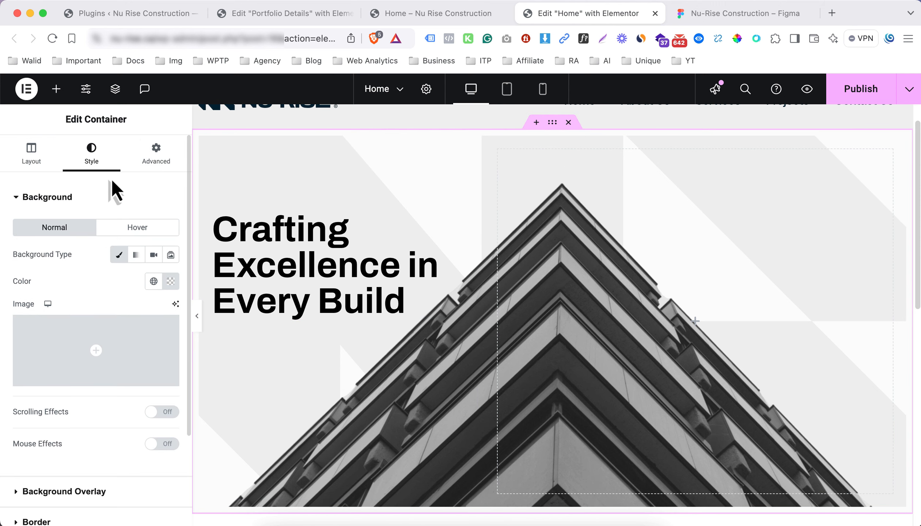
Unlink the container's padding sides, enter 44, and compare the spacing with Figma
{"action": "left_click", "coordinate": [156, 157]}
{"action": "left_click", "coordinate": [170, 291]}
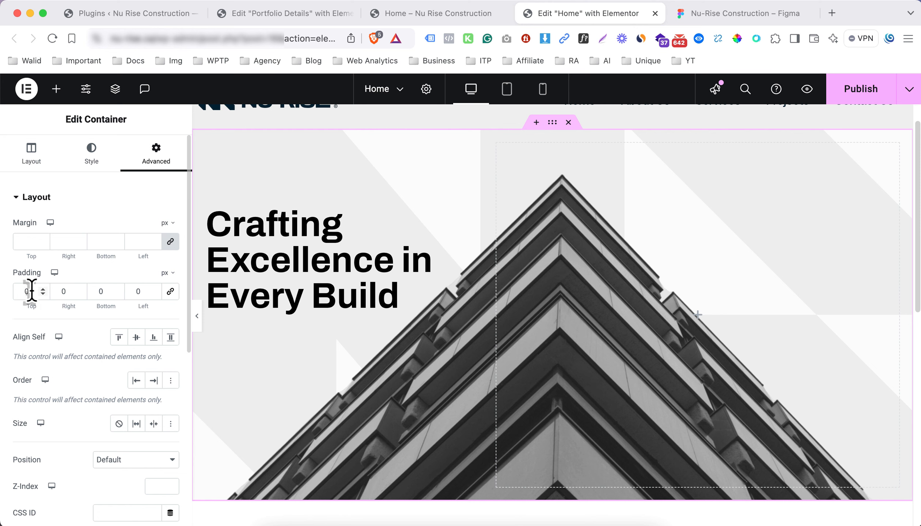
{"action": "type", "text": "4"}
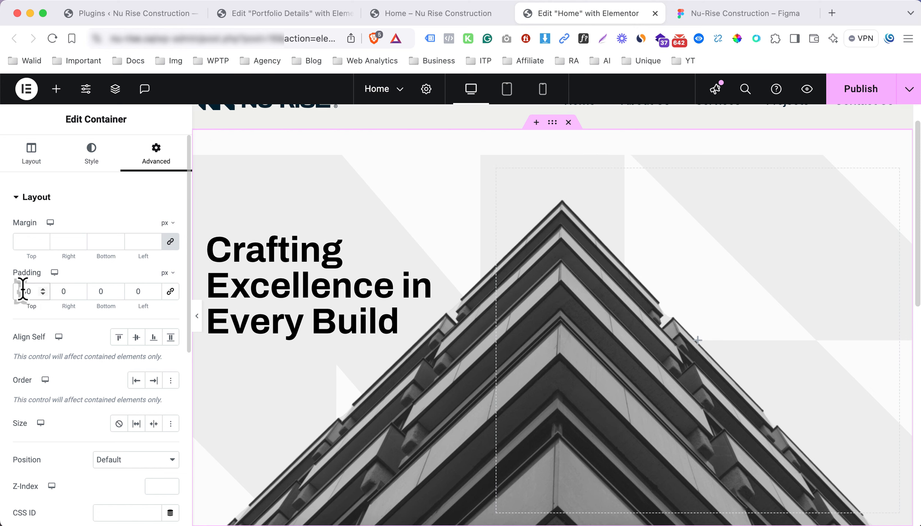
{"action": "type", "text": "4"}
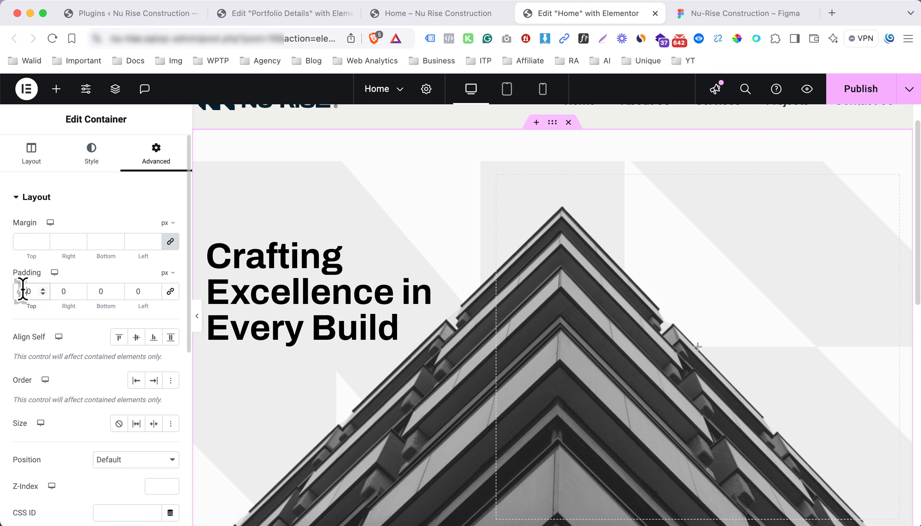
{"action": "left_click", "coordinate": [692, 16]}
{"action": "scroll", "coordinate": [519, 155], "scroll_direction": "up", "scroll_amount": 5}
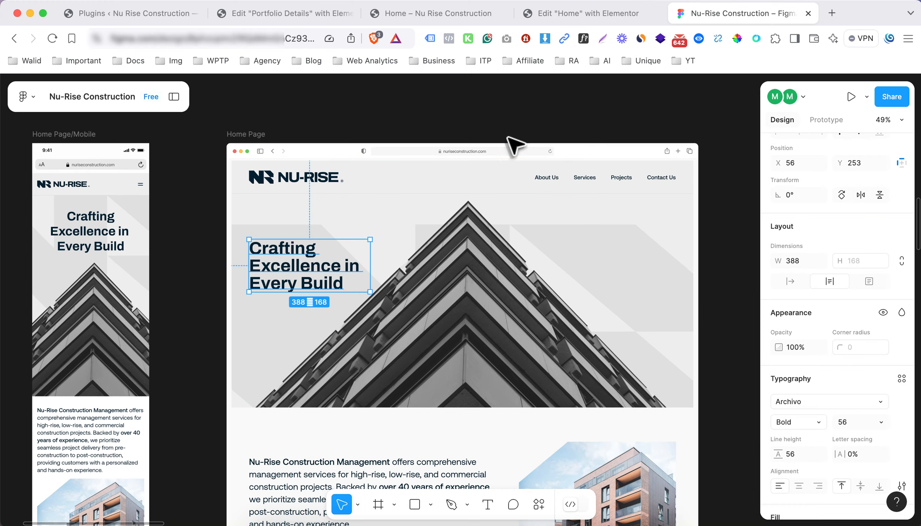
{"action": "left_click", "coordinate": [599, 15]}
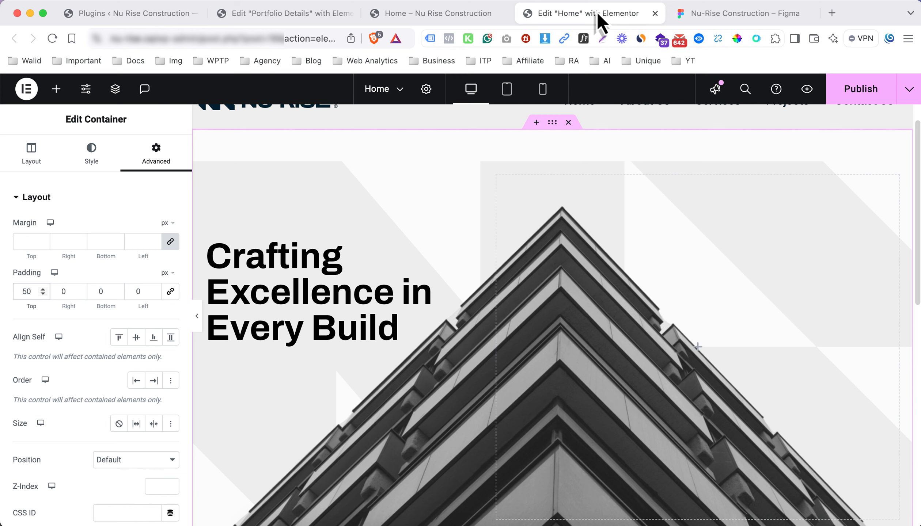
{"action": "left_click", "coordinate": [197, 317]}
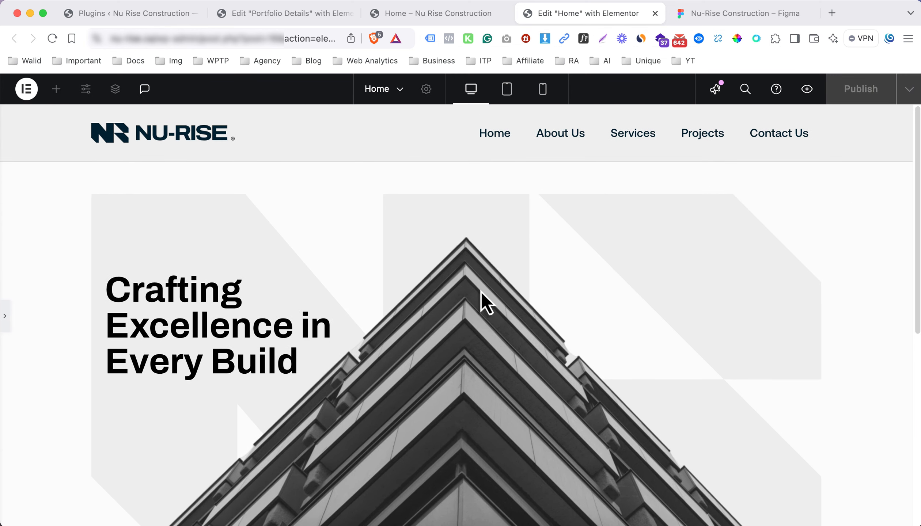
{"action": "left_click", "coordinate": [7, 324]}
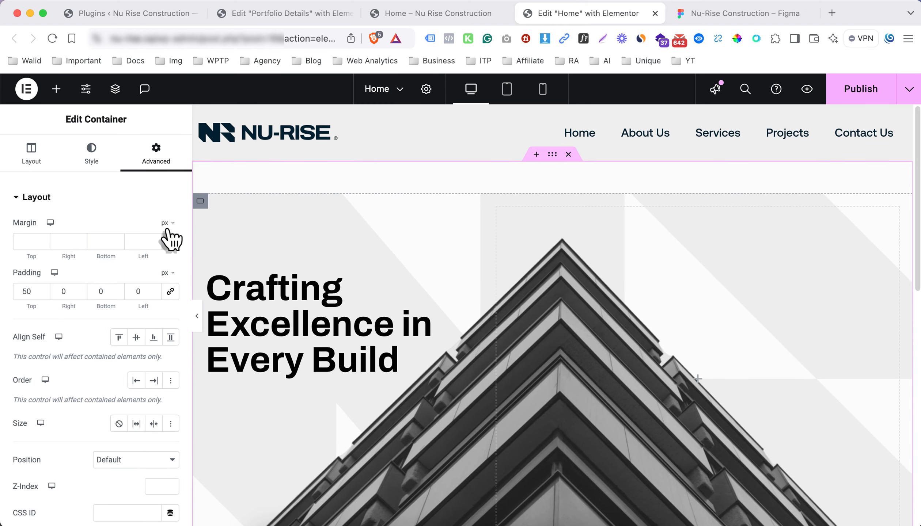
{"action": "left_click", "coordinate": [90, 155]}
{"action": "scroll", "coordinate": [131, 301], "scroll_direction": "down", "scroll_amount": 2}
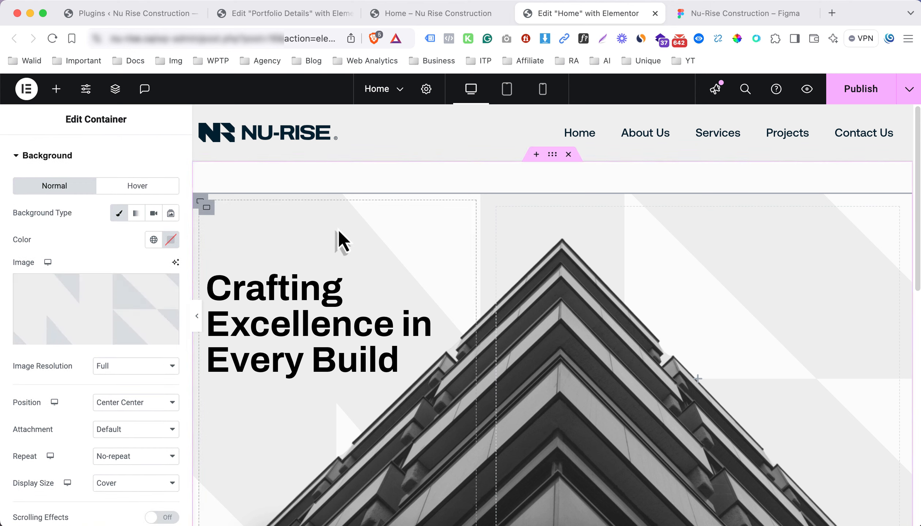
Set the outer hero container's Content Width to Full Width
{"action": "left_click", "coordinate": [552, 156]}
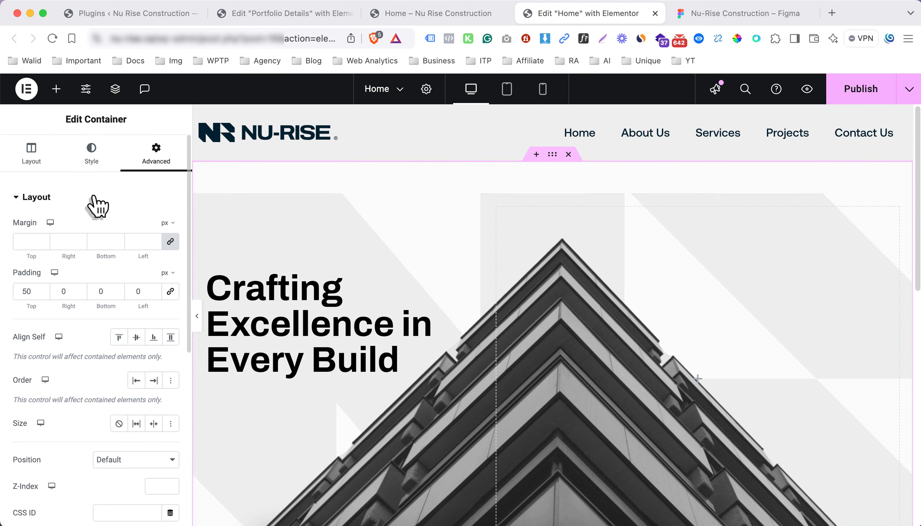
{"action": "left_click", "coordinate": [47, 158]}
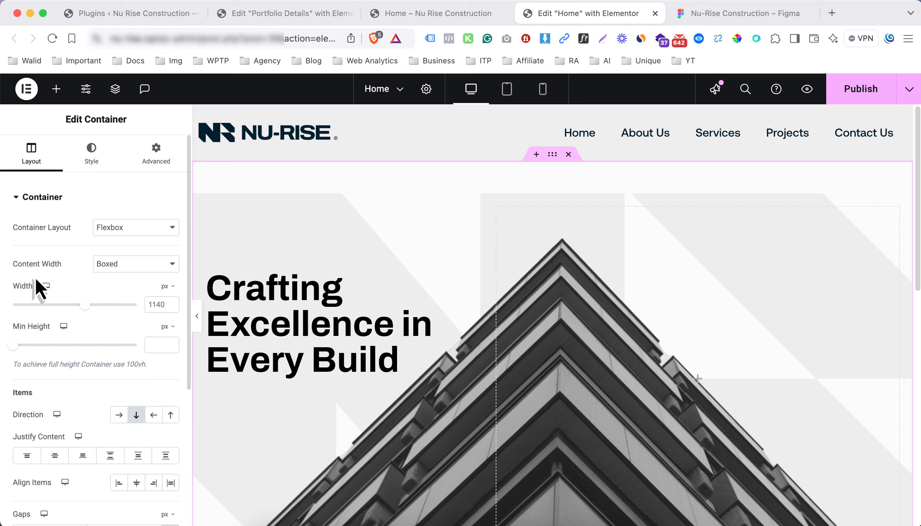
{"action": "left_click_drag", "start_coordinate": [16, 267], "coordinate": [67, 262]}
{"action": "left_click", "coordinate": [104, 264]}
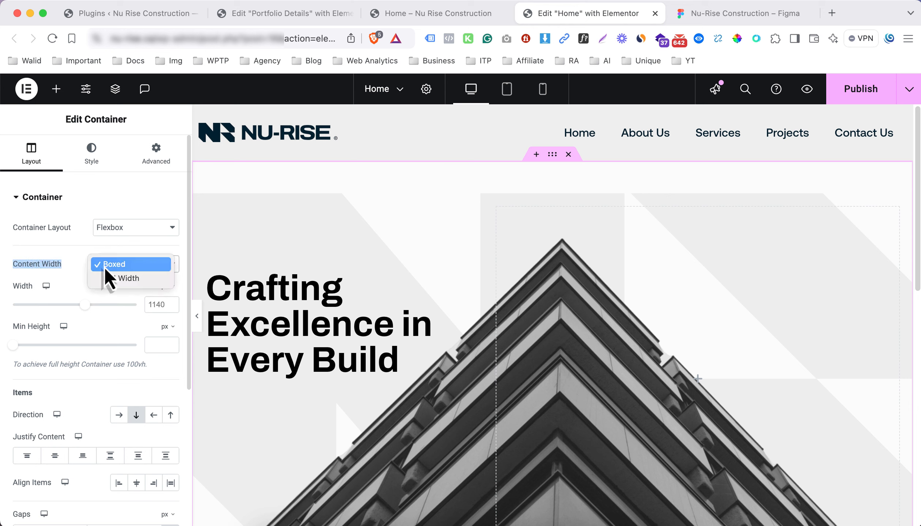
{"action": "left_click", "coordinate": [110, 278]}
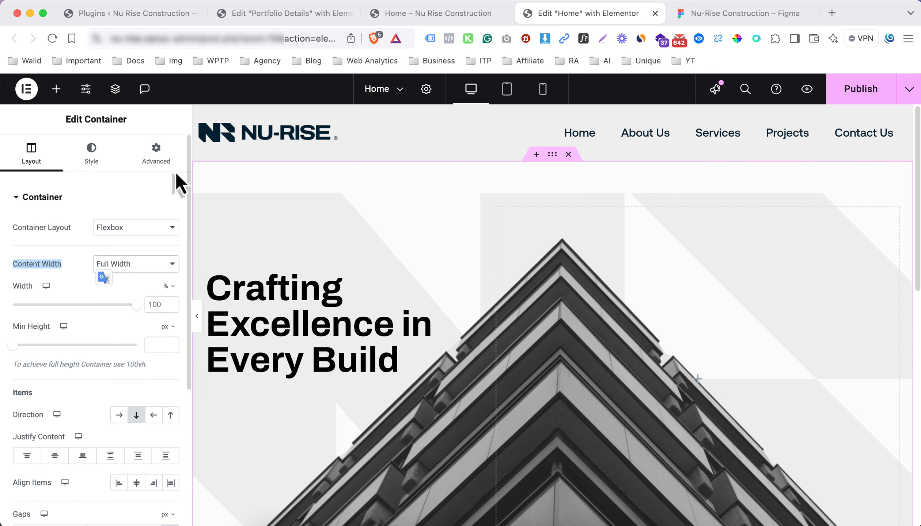
Switch the hero padding to percent and set the top padding to 6%
{"action": "left_click", "coordinate": [174, 154]}
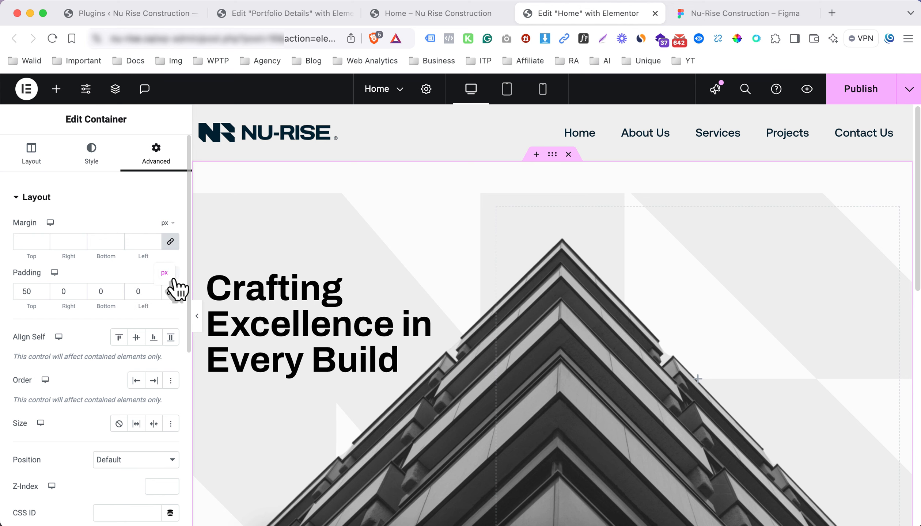
{"action": "left_click", "coordinate": [171, 274]}
{"action": "left_click", "coordinate": [167, 298]}
{"action": "left_click", "coordinate": [28, 292]}
{"action": "type", "text": "5"}
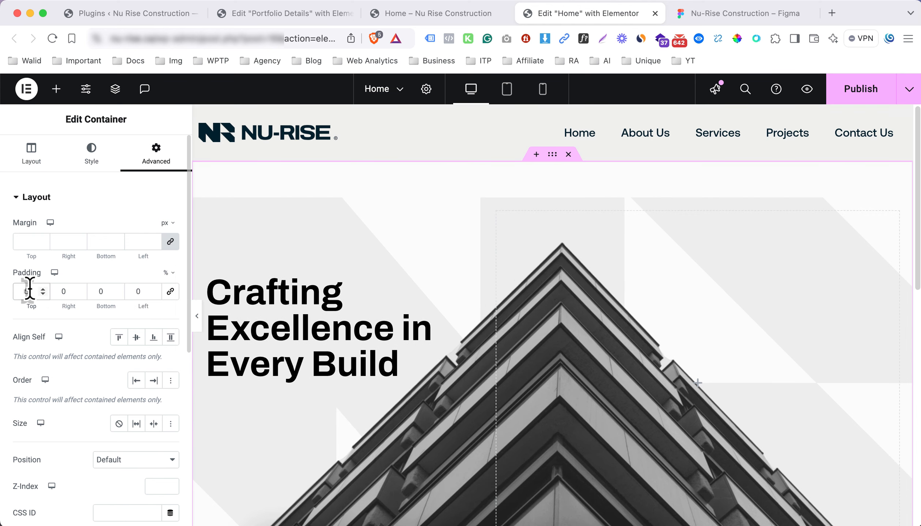
{"action": "key", "text": "Up"}
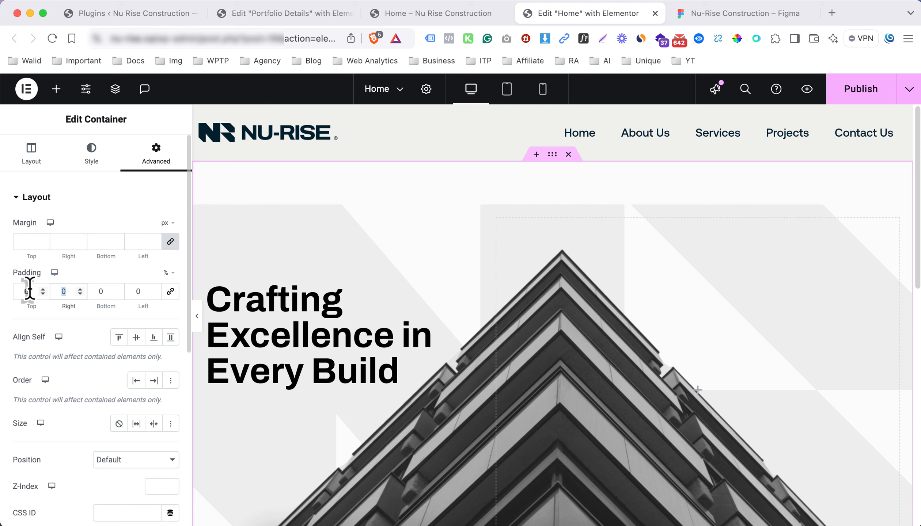
{"action": "type", "text": "3"}
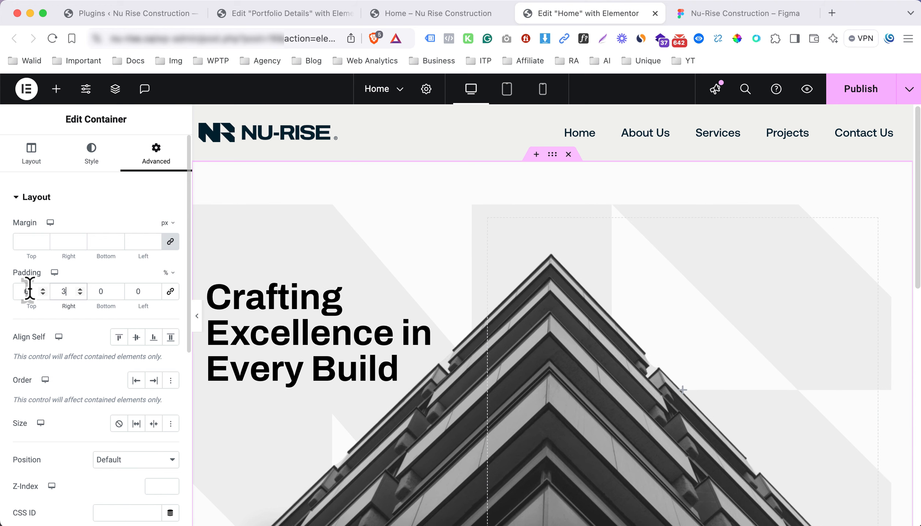
{"action": "key", "text": "Down"}
{"action": "key", "text": "Down"}
{"action": "key", "text": "Down"}
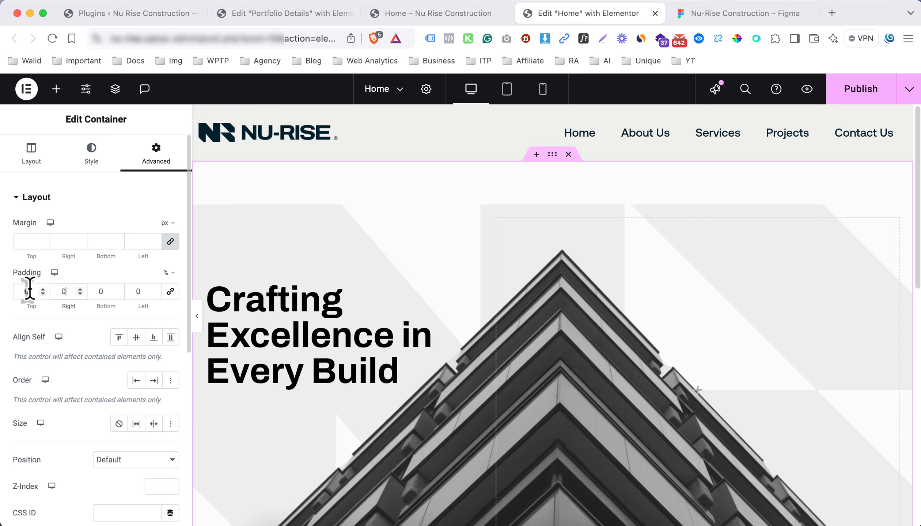
Set the left and right padding to 1% and preview the hero
{"action": "left_click", "coordinate": [199, 318]}
{"action": "scroll", "coordinate": [199, 315], "scroll_direction": "down", "scroll_amount": 3}
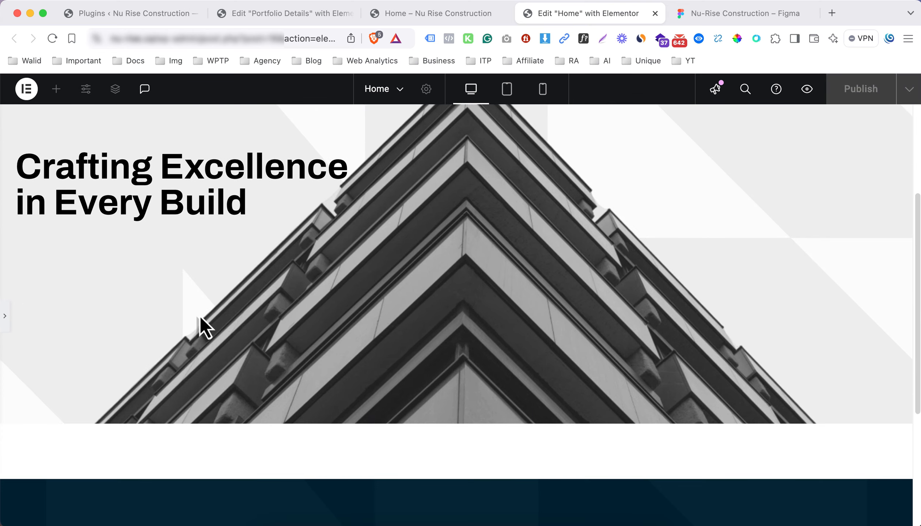
{"action": "scroll", "coordinate": [200, 316], "scroll_direction": "up", "scroll_amount": 3}
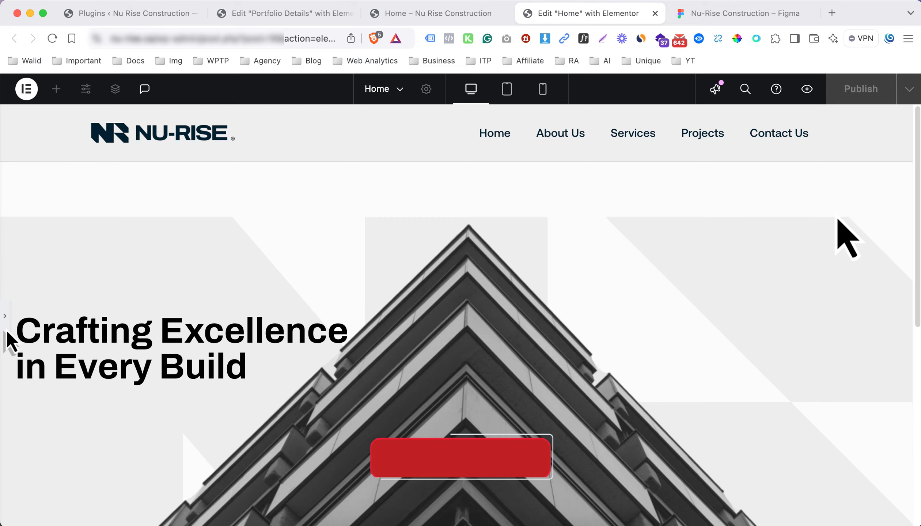
{"action": "left_click", "coordinate": [5, 318]}
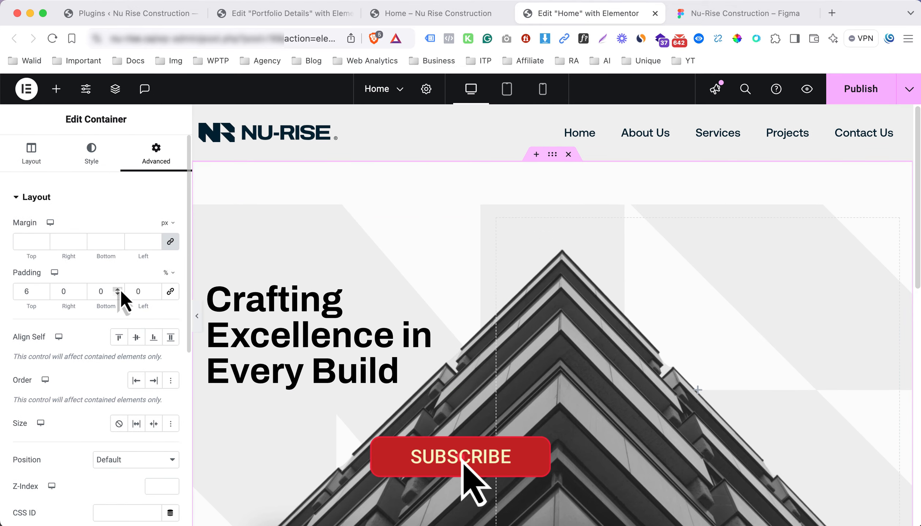
{"action": "key", "text": "Up"}
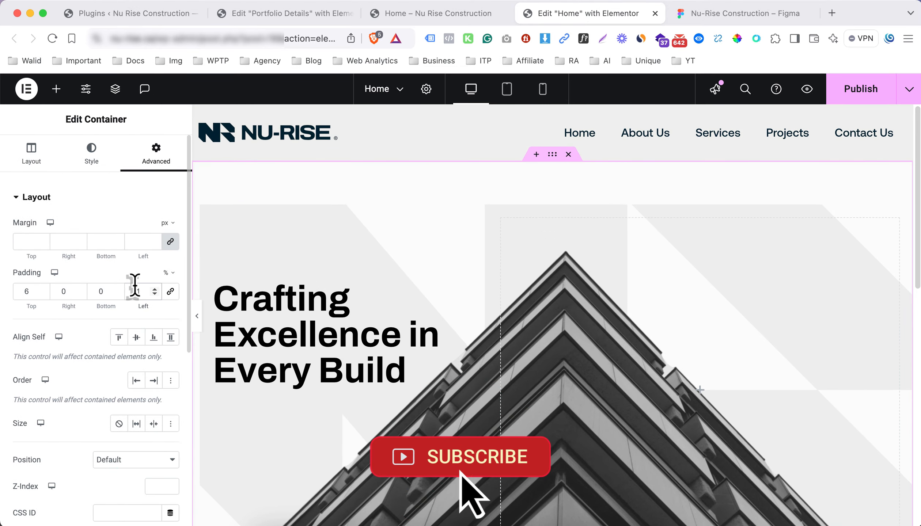
{"action": "left_click", "coordinate": [60, 292]}
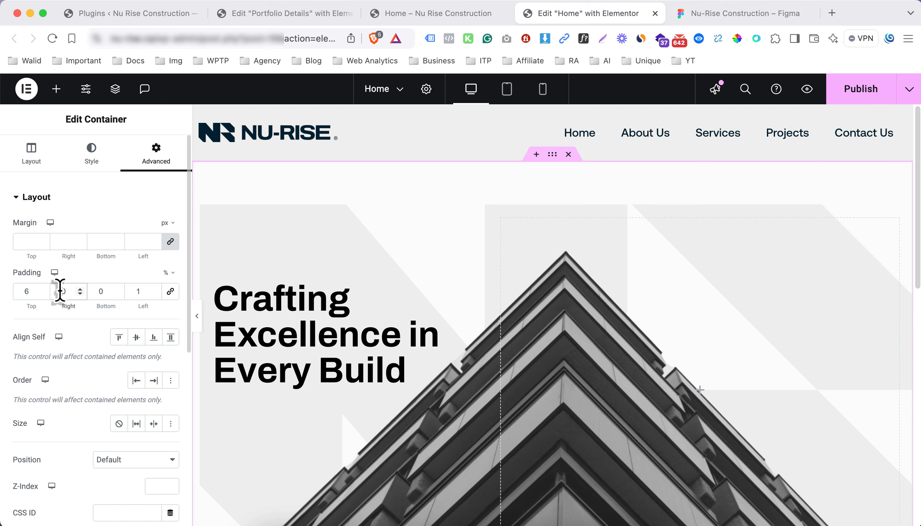
{"action": "key", "text": "Up"}
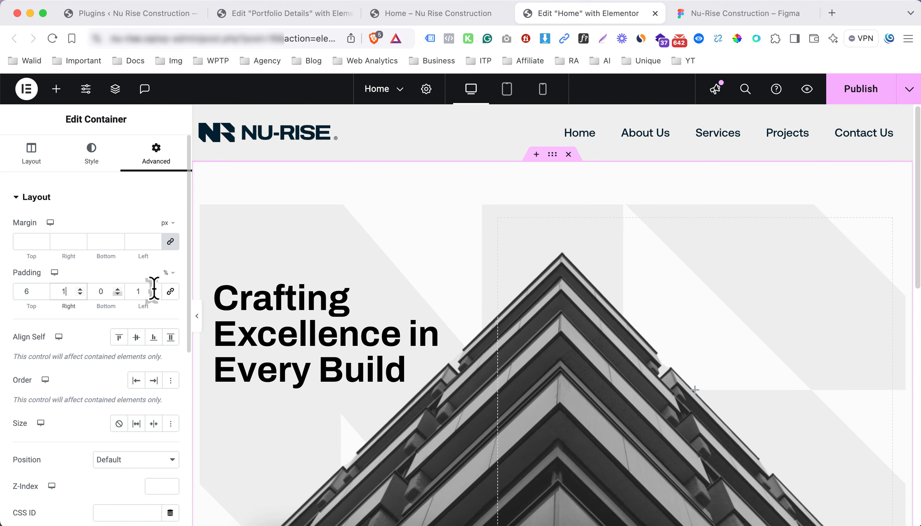
{"action": "left_click", "coordinate": [197, 316]}
{"action": "scroll", "coordinate": [359, 311], "scroll_direction": "down", "scroll_amount": 4}
{"action": "scroll", "coordinate": [359, 311], "scroll_direction": "up", "scroll_amount": 4}
{"action": "scroll", "coordinate": [338, 313], "scroll_direction": "down", "scroll_amount": 1}
{"action": "scroll", "coordinate": [342, 321], "scroll_direction": "down", "scroll_amount": 1}
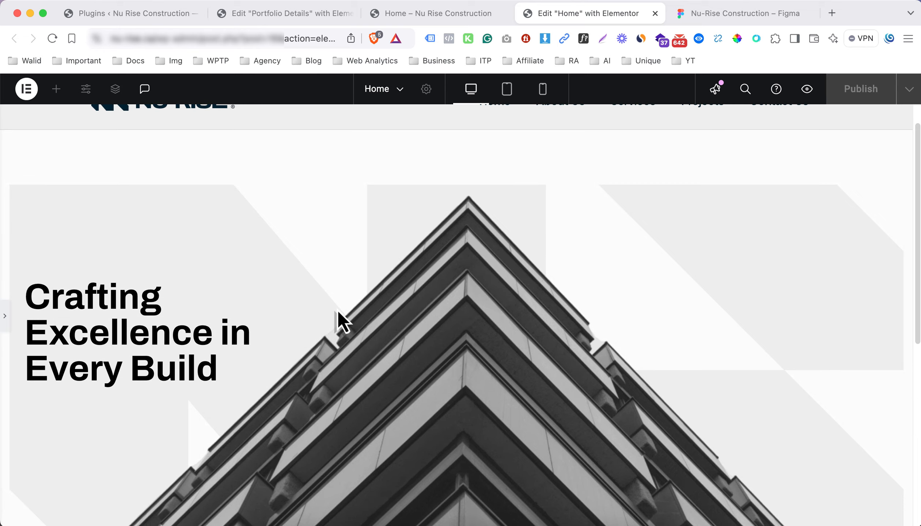
{"action": "scroll", "coordinate": [398, 309], "scroll_direction": "down", "scroll_amount": 2}
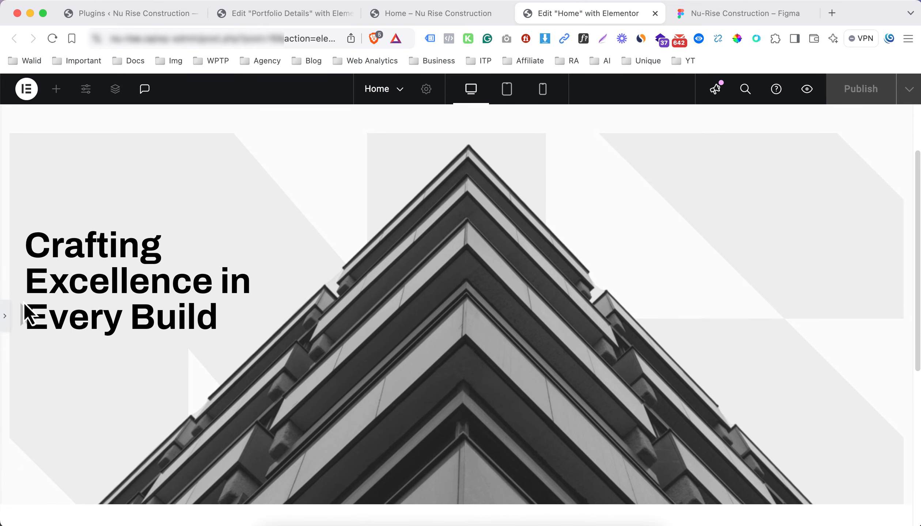
{"action": "left_click", "coordinate": [8, 316]}
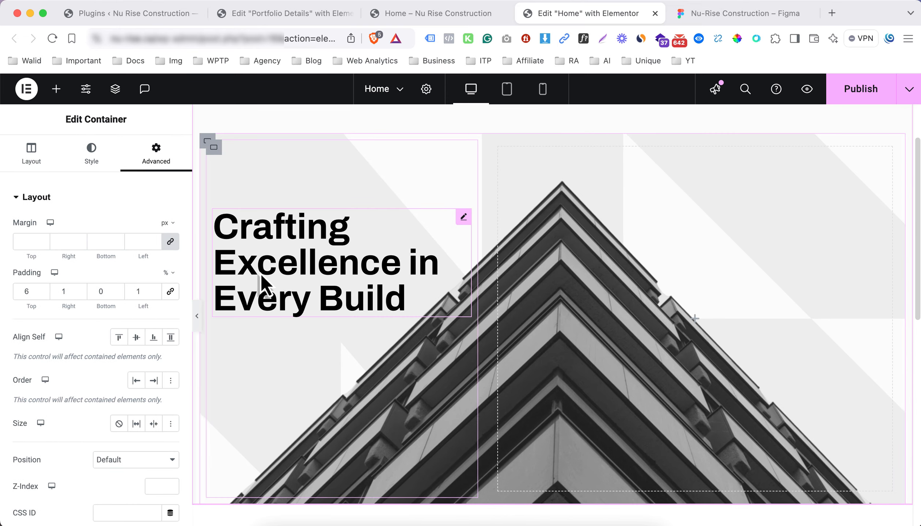
Center-align the heading in mobile view, then inspect Figma's mobile heading (Archivo Bold 40, 48 line height)
{"action": "left_click", "coordinate": [507, 92]}
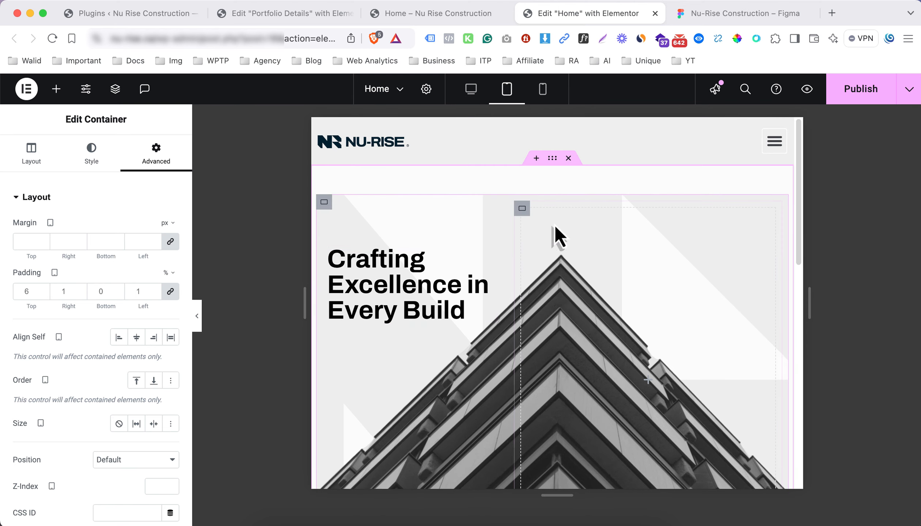
{"action": "left_click", "coordinate": [542, 92]}
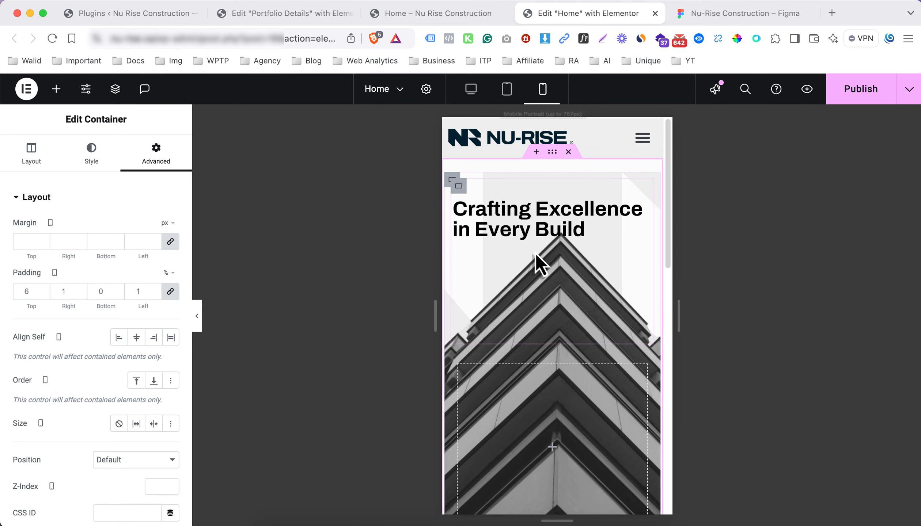
{"action": "left_click", "coordinate": [540, 231]}
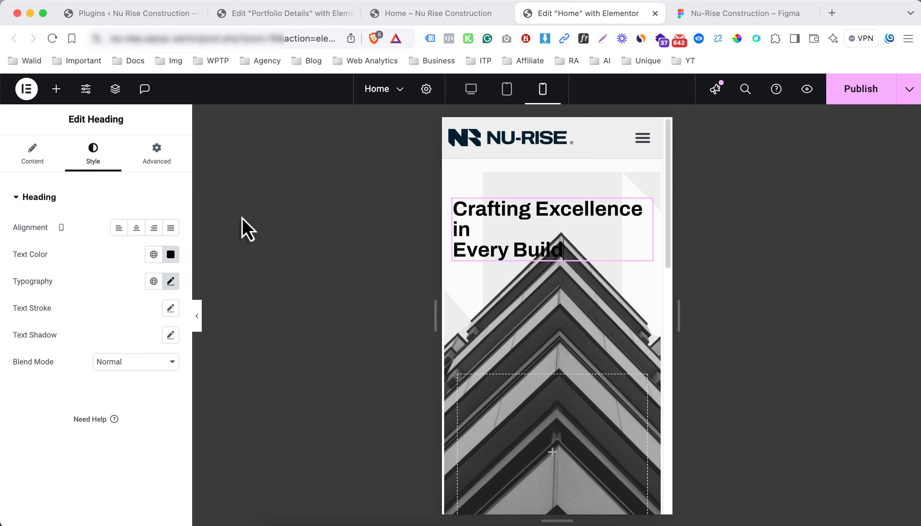
{"action": "left_click", "coordinate": [137, 228]}
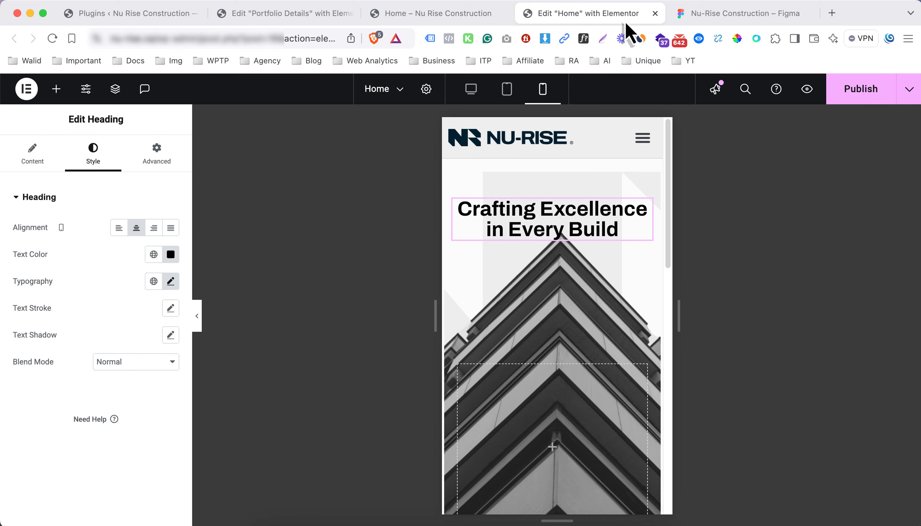
{"action": "left_click", "coordinate": [703, 16]}
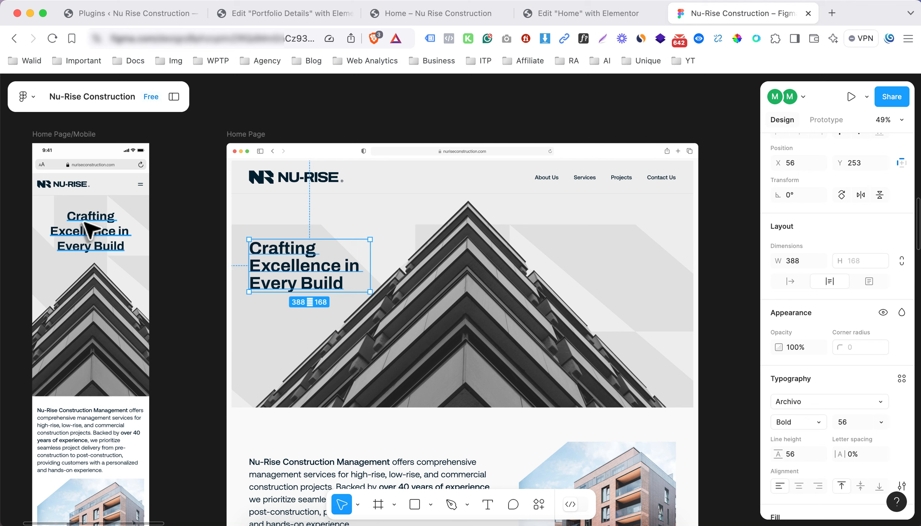
{"action": "left_click", "coordinate": [106, 226]}
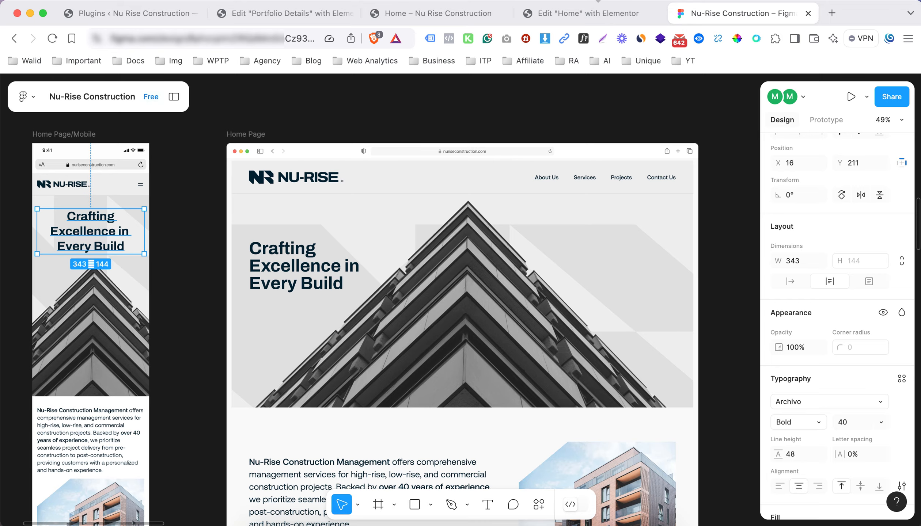
Set the original hero container to Hide On Mobile
{"action": "left_click", "coordinate": [603, 14]}
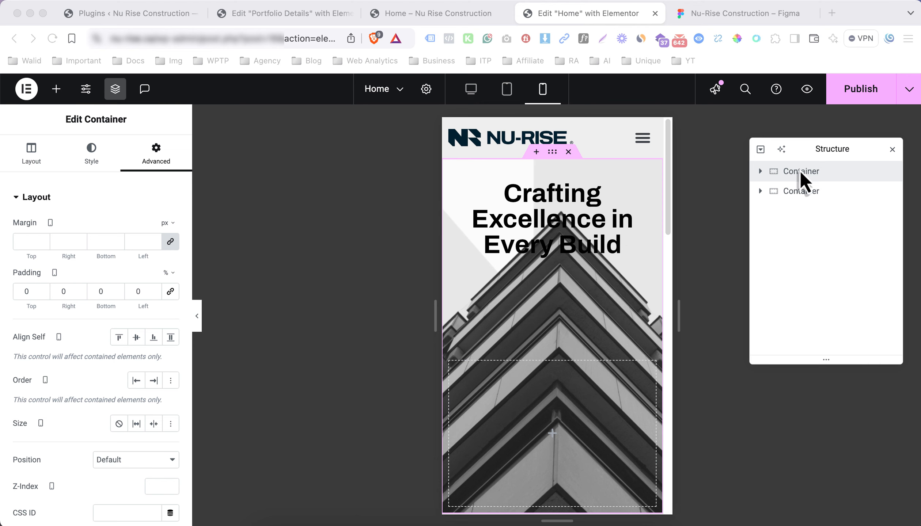
{"action": "left_click", "coordinate": [100, 199]}
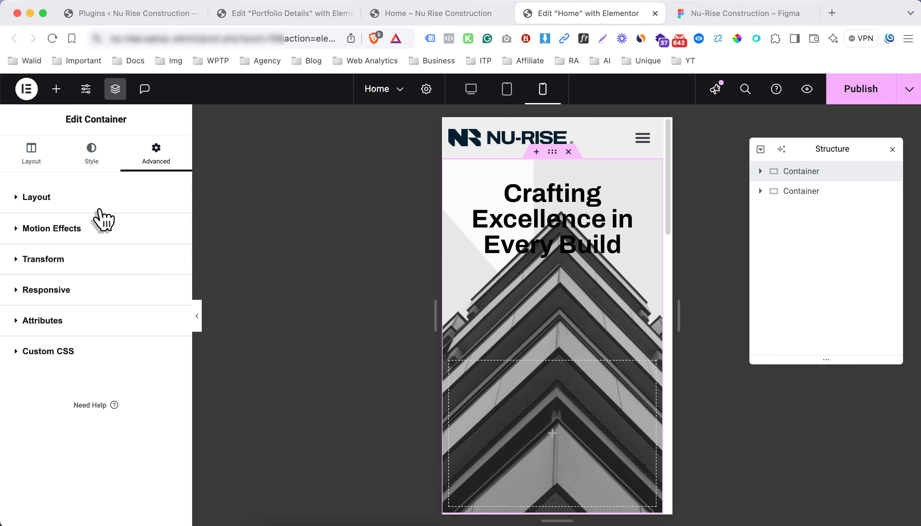
{"action": "left_click", "coordinate": [94, 299]}
{"action": "scroll", "coordinate": [158, 357], "scroll_direction": "down", "scroll_amount": 1}
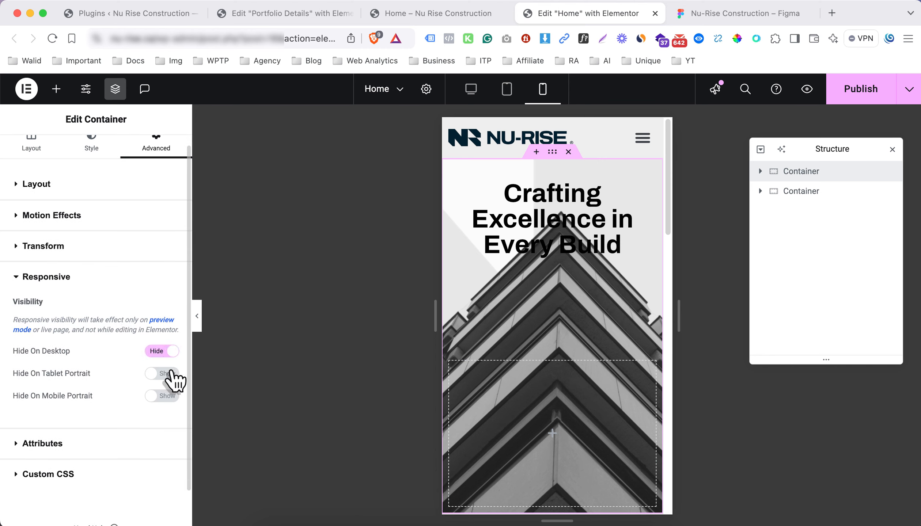
{"action": "left_click_drag", "start_coordinate": [59, 376], "coordinate": [16, 360]}
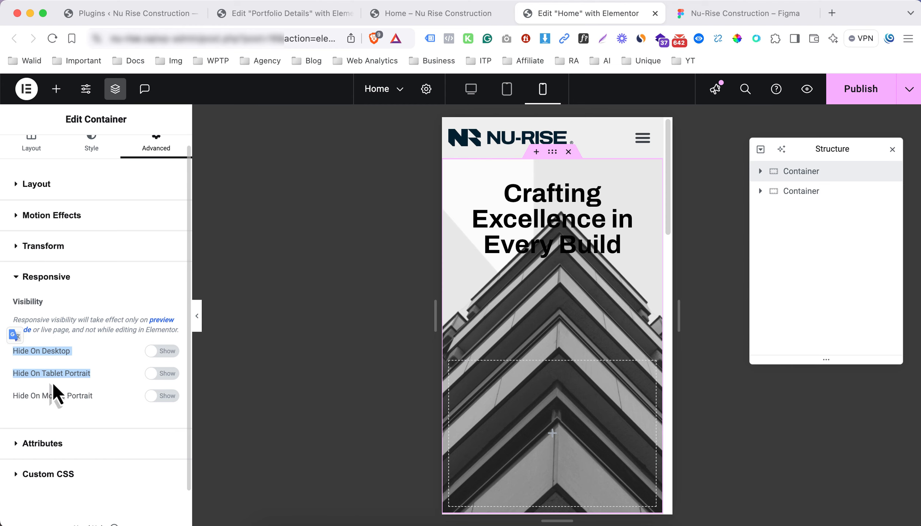
{"action": "left_click", "coordinate": [161, 396]}
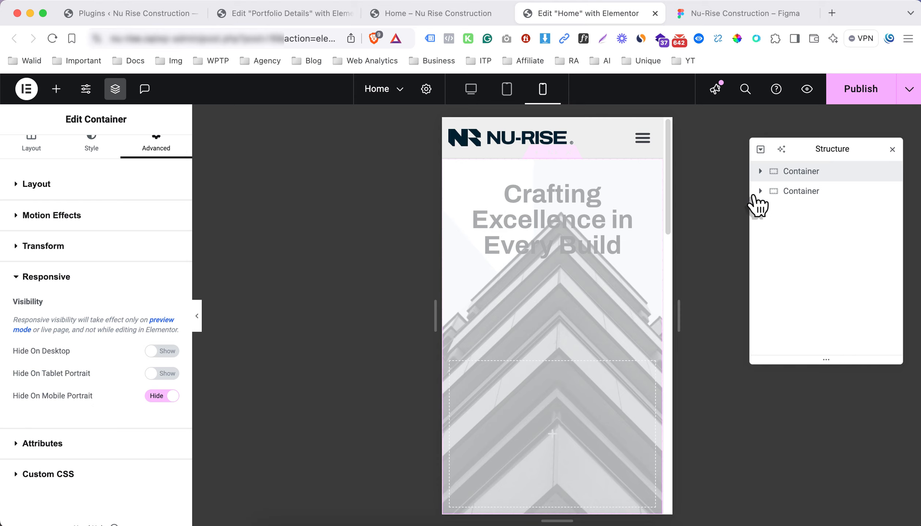
Hide the centered mobile hero on desktop and tablet, publish, and view the live Home page
{"action": "left_click", "coordinate": [788, 194]}
{"action": "scroll", "coordinate": [552, 228], "scroll_direction": "down", "scroll_amount": 2}
{"action": "scroll", "coordinate": [552, 229], "scroll_direction": "down", "scroll_amount": 6}
{"action": "scroll", "coordinate": [564, 291], "scroll_direction": "down", "scroll_amount": 4}
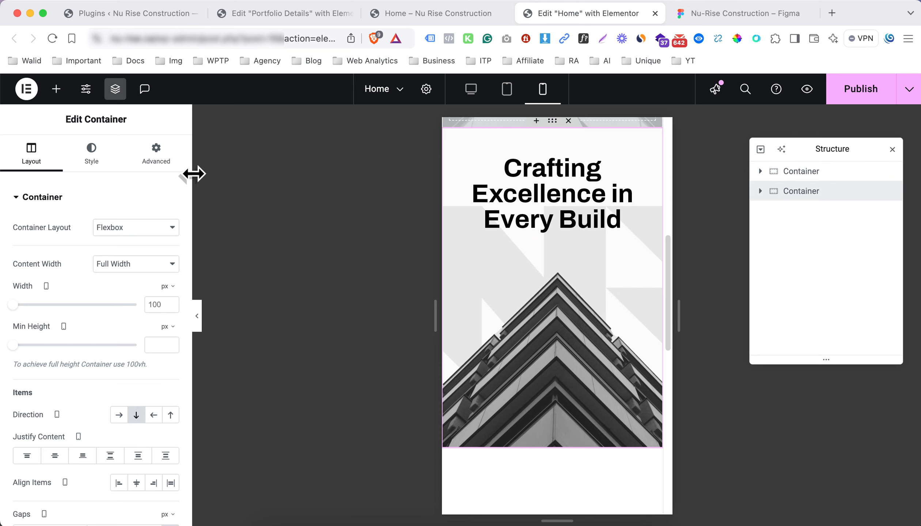
{"action": "left_click", "coordinate": [146, 162]}
{"action": "left_click", "coordinate": [79, 199]}
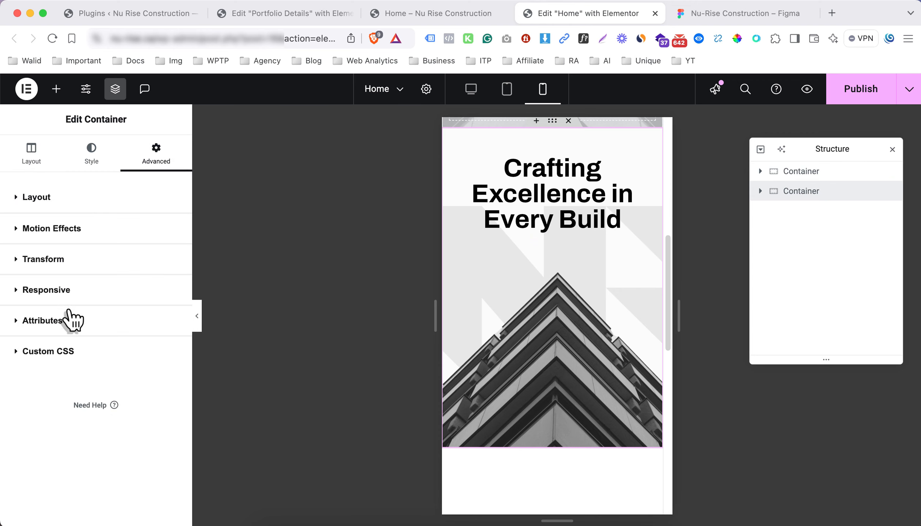
{"action": "left_click", "coordinate": [80, 297]}
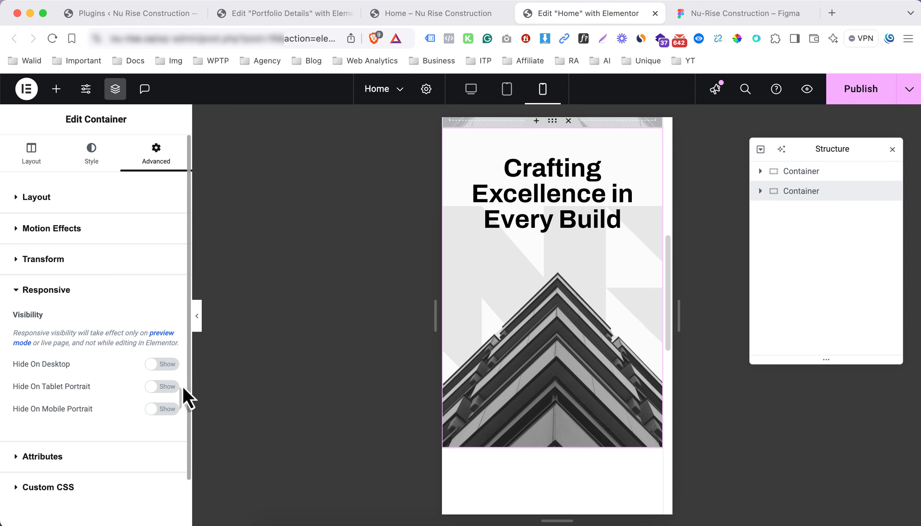
{"action": "scroll", "coordinate": [179, 388], "scroll_direction": "down", "scroll_amount": 3}
{"action": "left_click", "coordinate": [169, 334]}
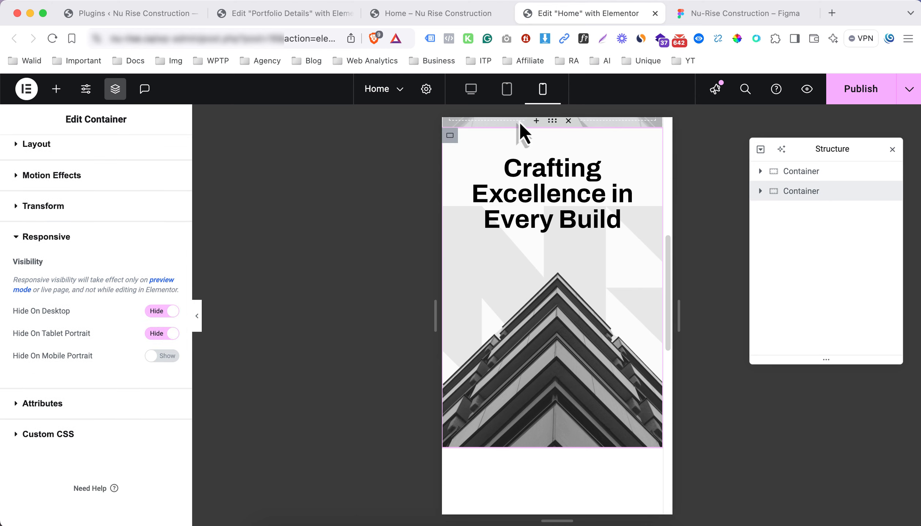
{"action": "left_click", "coordinate": [861, 89]}
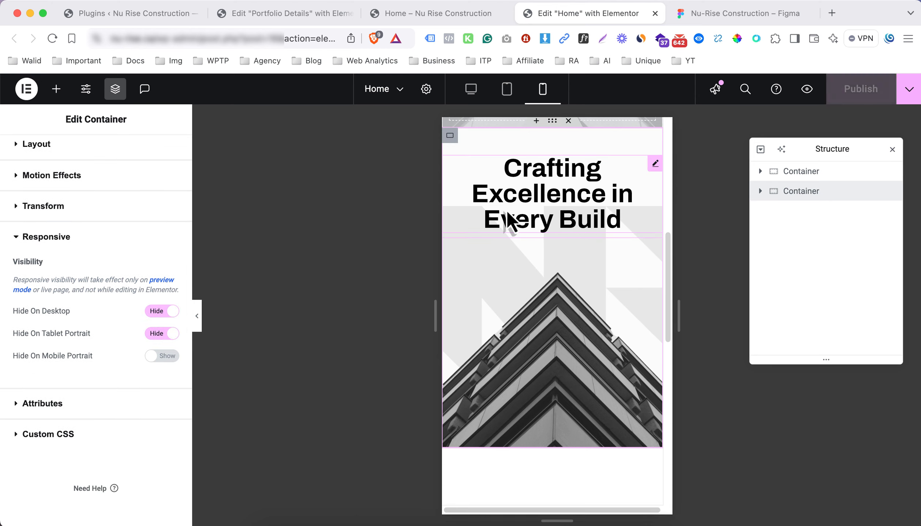
{"action": "left_click", "coordinate": [419, 15]}
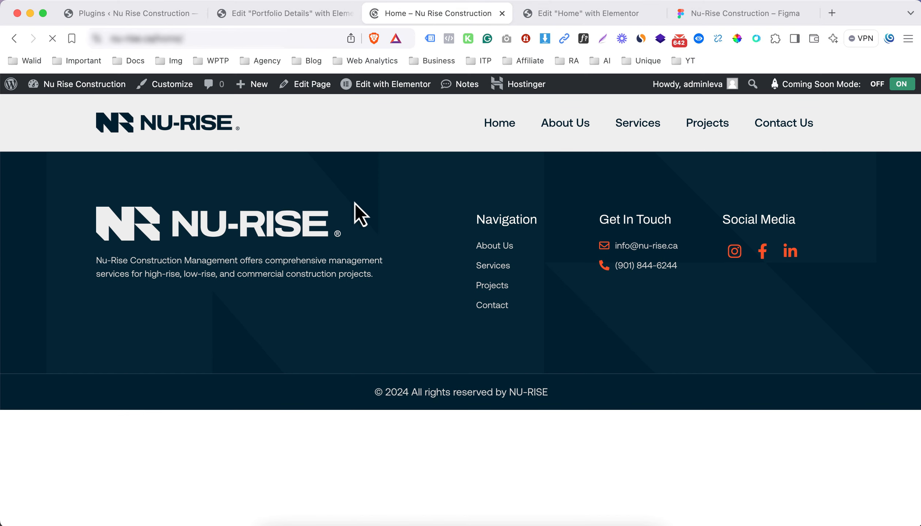
Scroll through the published Home page to check the hero sections
{"action": "scroll", "coordinate": [329, 266], "scroll_direction": "down", "scroll_amount": 5}
{"action": "scroll", "coordinate": [328, 265], "scroll_direction": "up", "scroll_amount": 5}
{"action": "scroll", "coordinate": [327, 265], "scroll_direction": "down", "scroll_amount": 5}
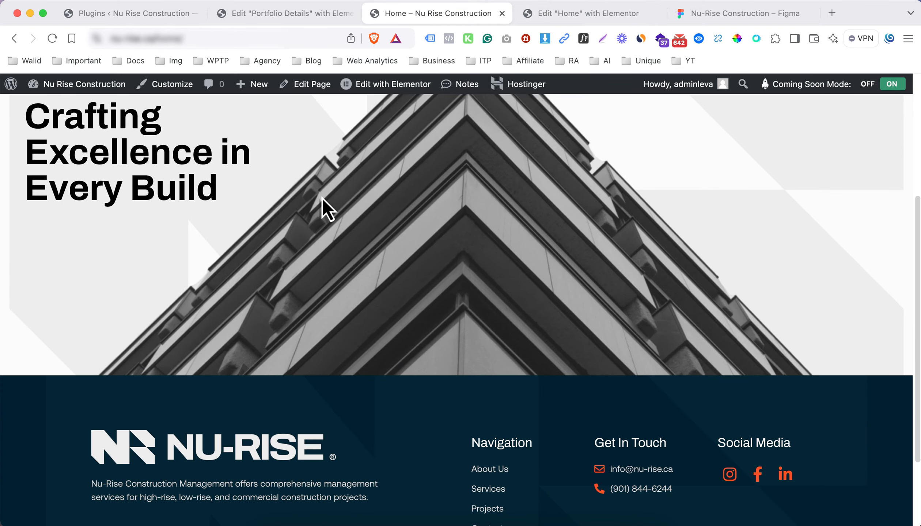
{"action": "scroll", "coordinate": [382, 235], "scroll_direction": "up", "scroll_amount": 5}
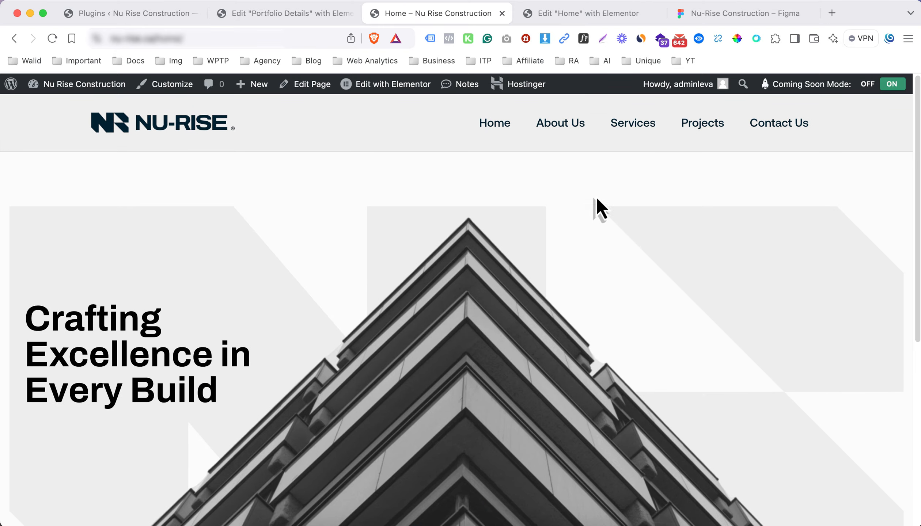
Switch the Elementor preview back to Desktop and bring up the Figma about section
{"action": "left_click", "coordinate": [639, 14]}
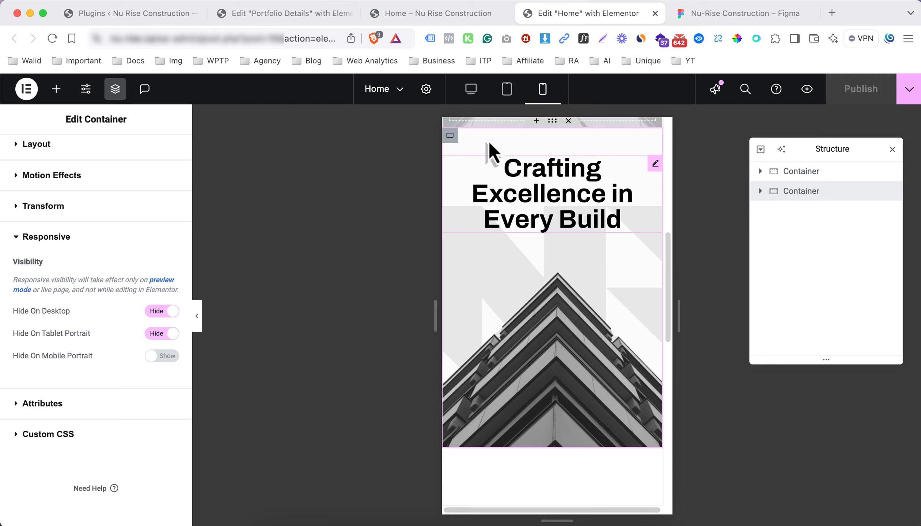
{"action": "left_click", "coordinate": [471, 89]}
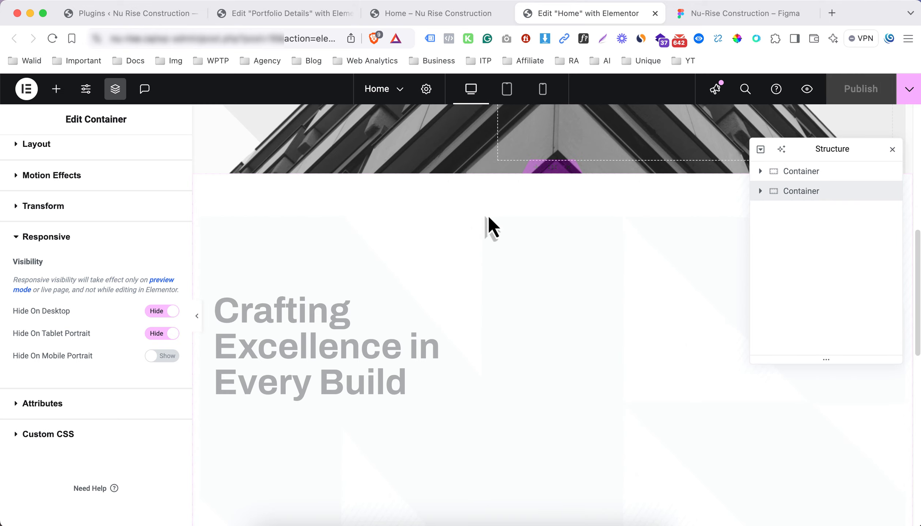
{"action": "scroll", "coordinate": [547, 270], "scroll_direction": "down", "scroll_amount": 10}
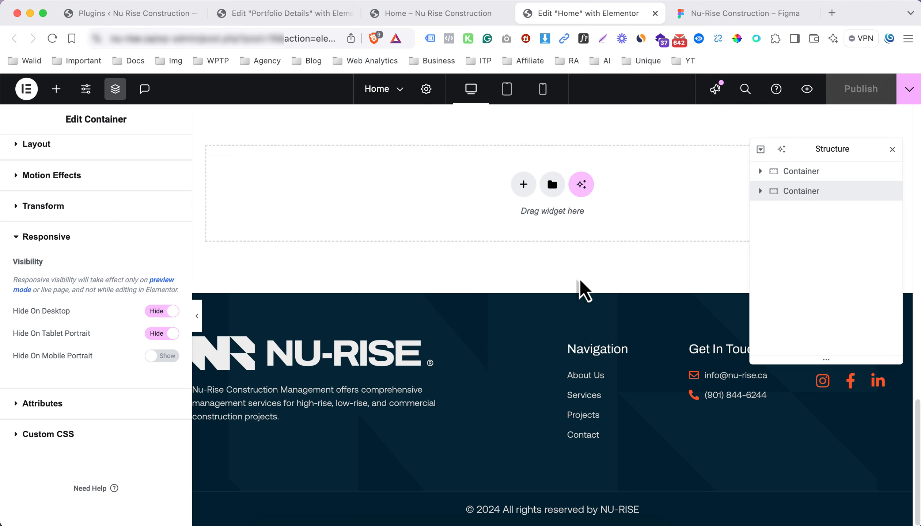
{"action": "left_click", "coordinate": [719, 21]}
Inspect the about paragraph's text properties in the Figma design
{"action": "scroll", "coordinate": [508, 274], "scroll_direction": "down", "scroll_amount": 8}
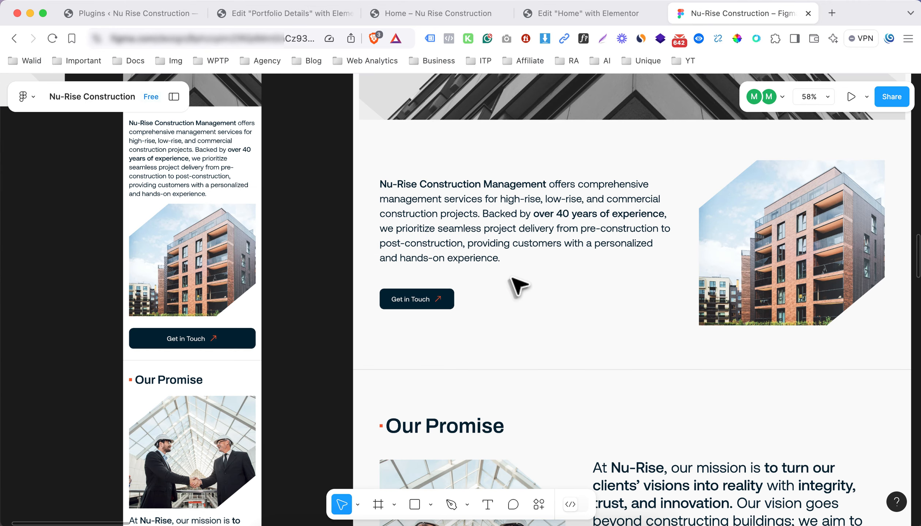
{"action": "scroll", "coordinate": [519, 287], "scroll_direction": "right", "scroll_amount": 6}
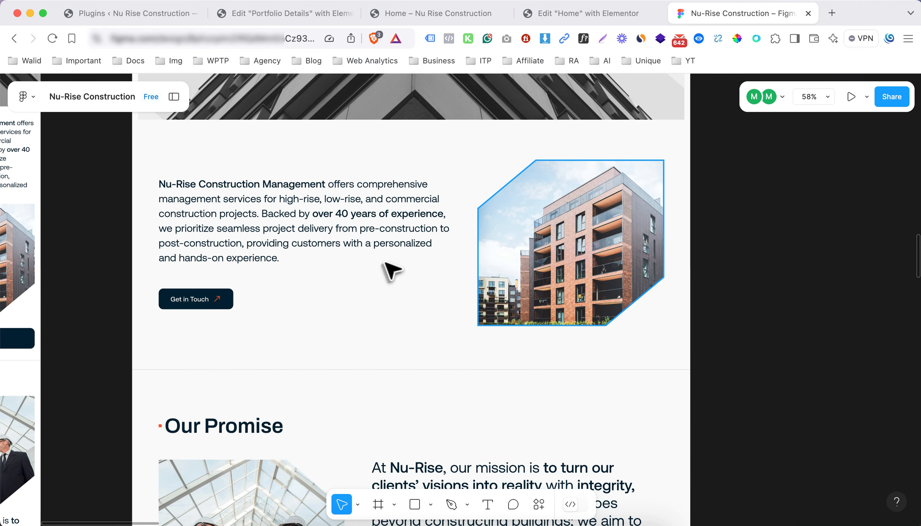
{"action": "left_click", "coordinate": [327, 216]}
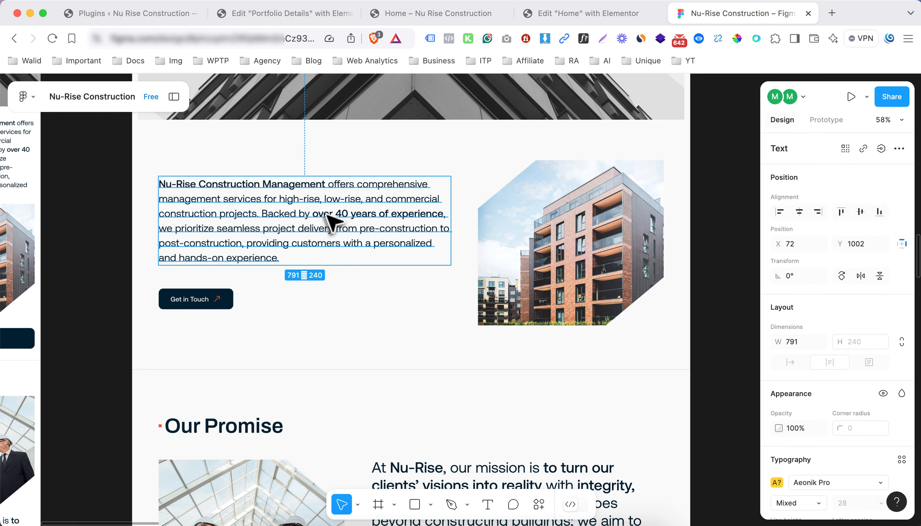
{"action": "left_click", "coordinate": [588, 15]}
Build a single-column flexbox section with two nested containers inside it
{"action": "left_click", "coordinate": [519, 186]}
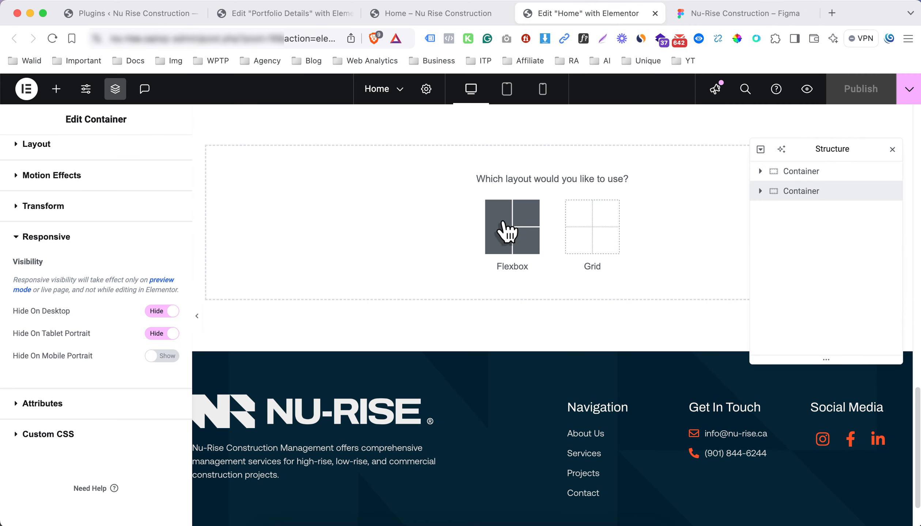
{"action": "left_click", "coordinate": [508, 231]}
{"action": "left_click", "coordinate": [380, 219]}
{"action": "scroll", "coordinate": [487, 172], "scroll_direction": "up", "scroll_amount": 4}
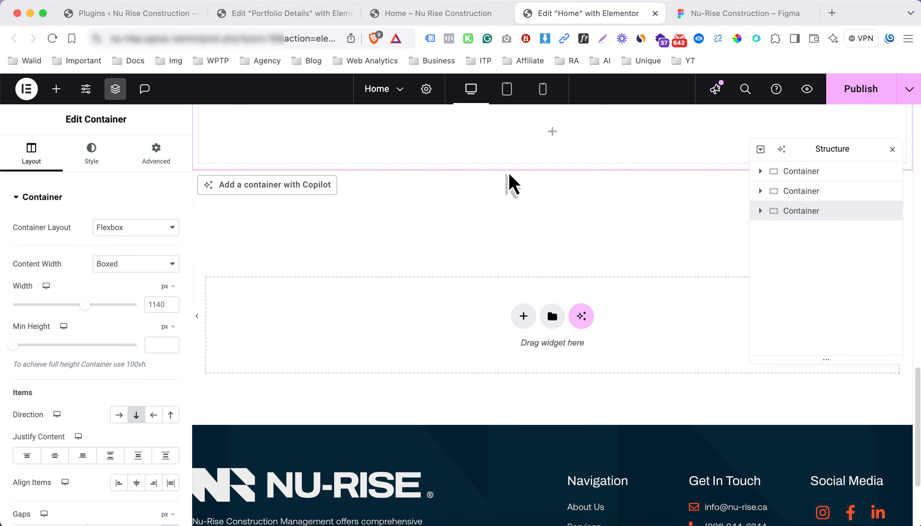
{"action": "left_click", "coordinate": [551, 148]}
{"action": "left_click_drag", "start_coordinate": [68, 274], "coordinate": [372, 168]}
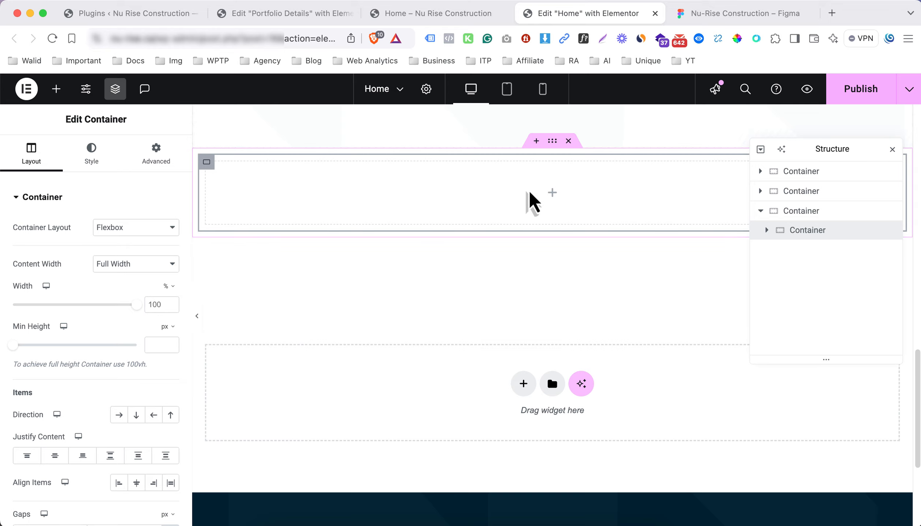
{"action": "left_click", "coordinate": [552, 197]}
{"action": "left_click_drag", "start_coordinate": [70, 256], "coordinate": [289, 216]}
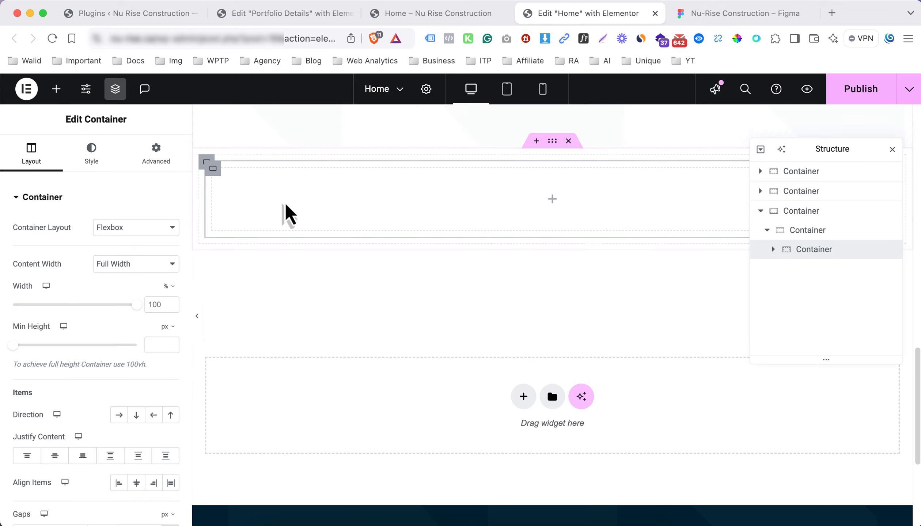
Set the inner container width to 60% and duplicate it
{"action": "left_click", "coordinate": [712, 15]}
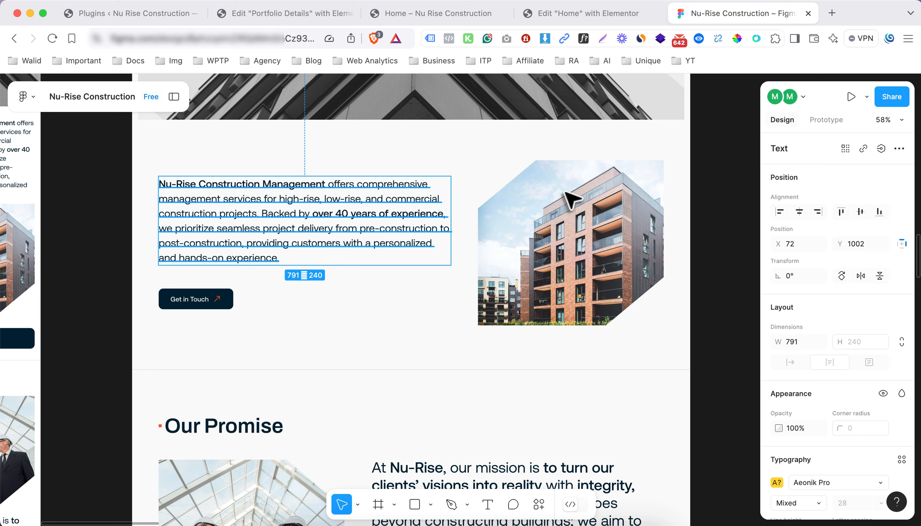
{"action": "left_click", "coordinate": [597, 26]}
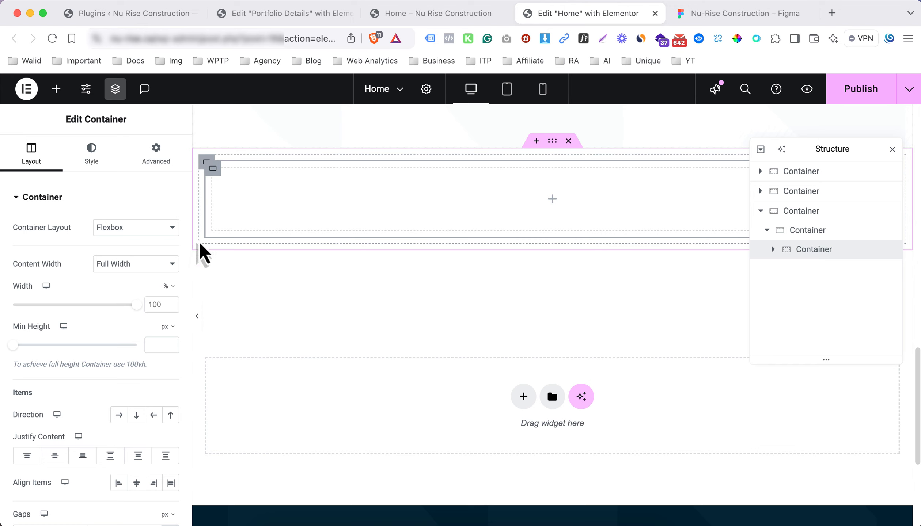
{"action": "type", "text": "60"}
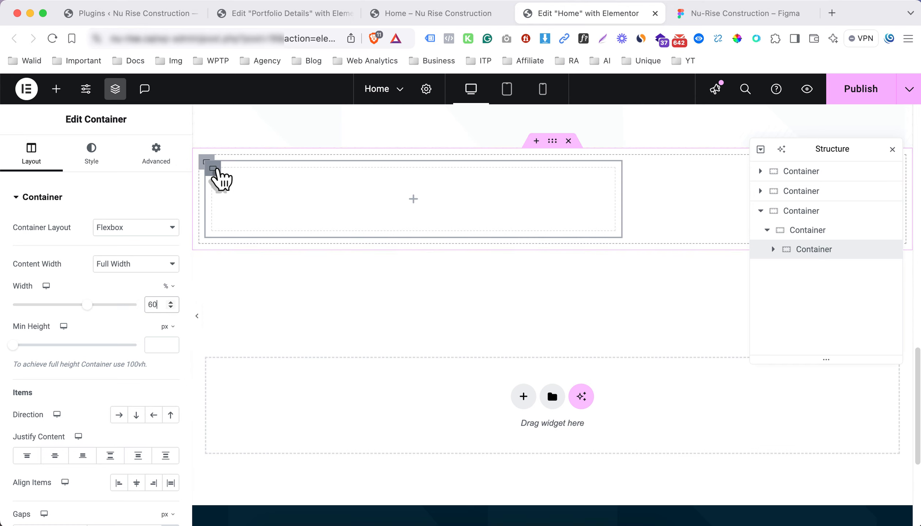
{"action": "right_click", "coordinate": [215, 171]}
{"action": "left_click", "coordinate": [242, 207]}
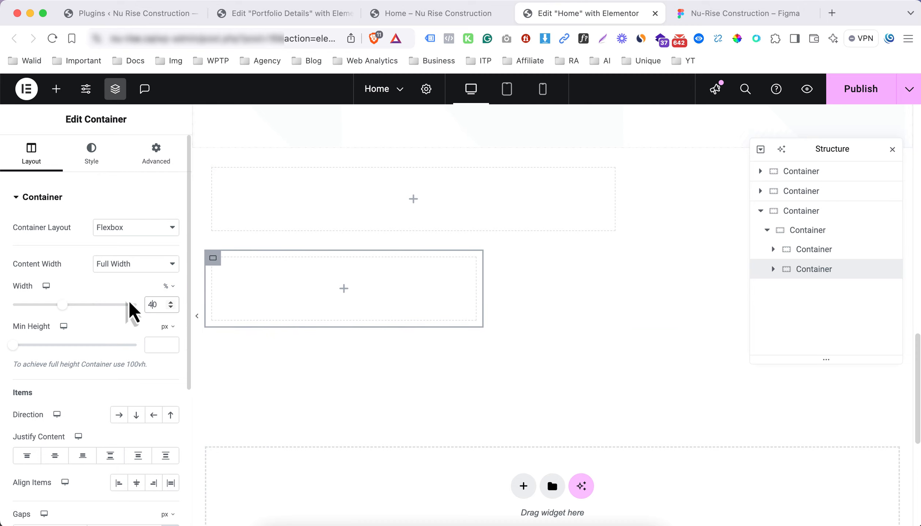
Set the parent container's direction to row and add a Text Editor widget to the left column
{"action": "left_click", "coordinate": [206, 162]}
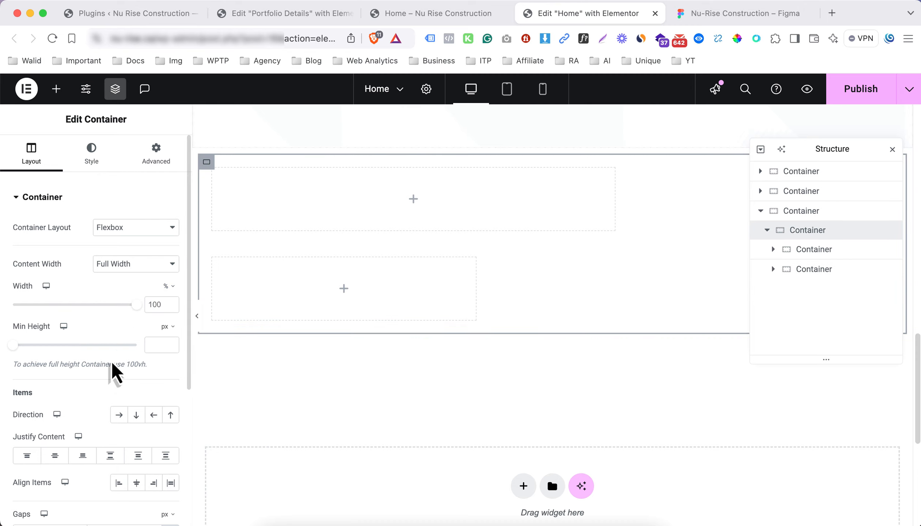
{"action": "left_click", "coordinate": [119, 415]}
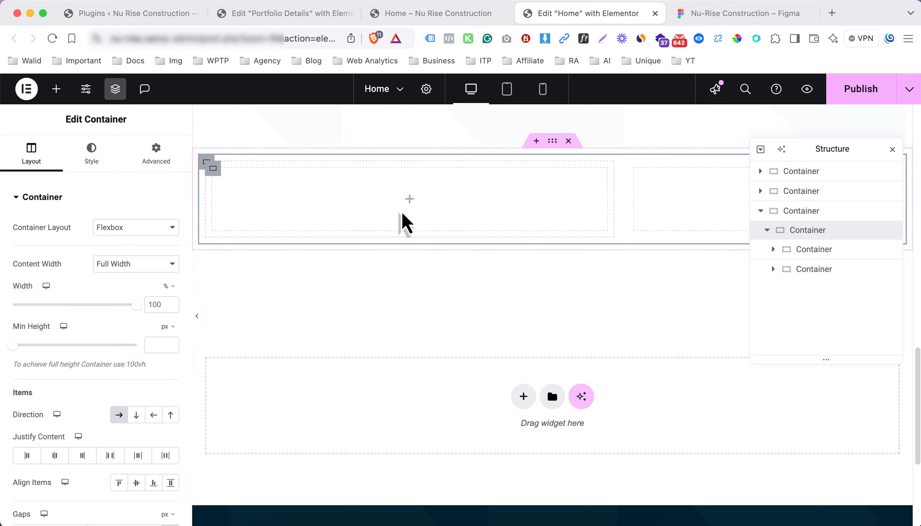
{"action": "left_click", "coordinate": [408, 205]}
{"action": "left_click_drag", "start_coordinate": [67, 409], "coordinate": [309, 212]}
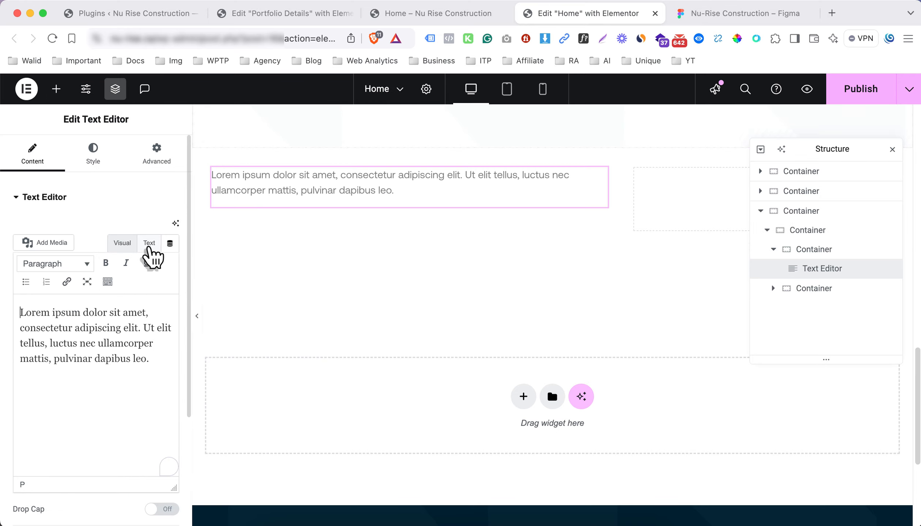
Replace the placeholder Lorem text with the pasted Nu-Rise intro paragraph
{"action": "key", "text": "super+a"}
{"action": "key", "text": "BackSpace"}
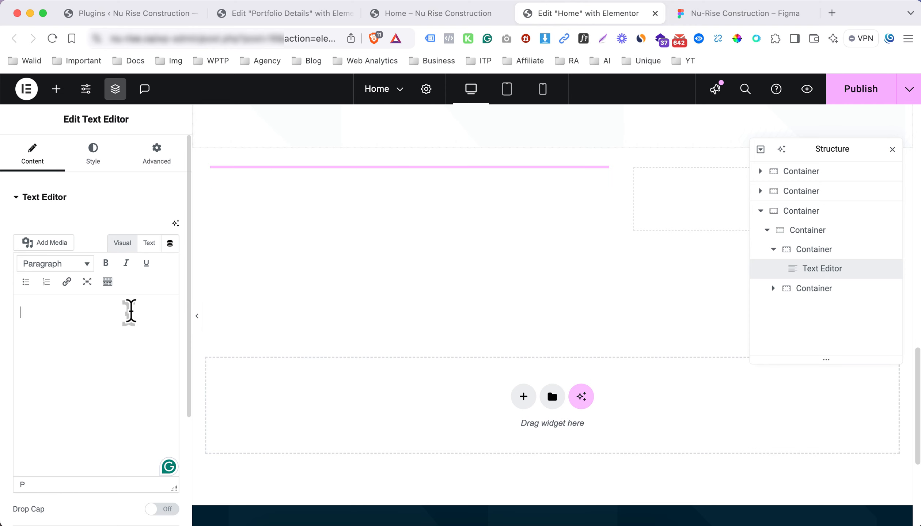
{"action": "type", "text": "Nu-Rise Construction Management offers comprehensive management services for high-rise, low-rise, and commercial construction projects. Backed by over 40 years of experience, we prioritize seamless project delivery from pre-construction to post-construction, providing customers with a personalized and hands-on experience."}
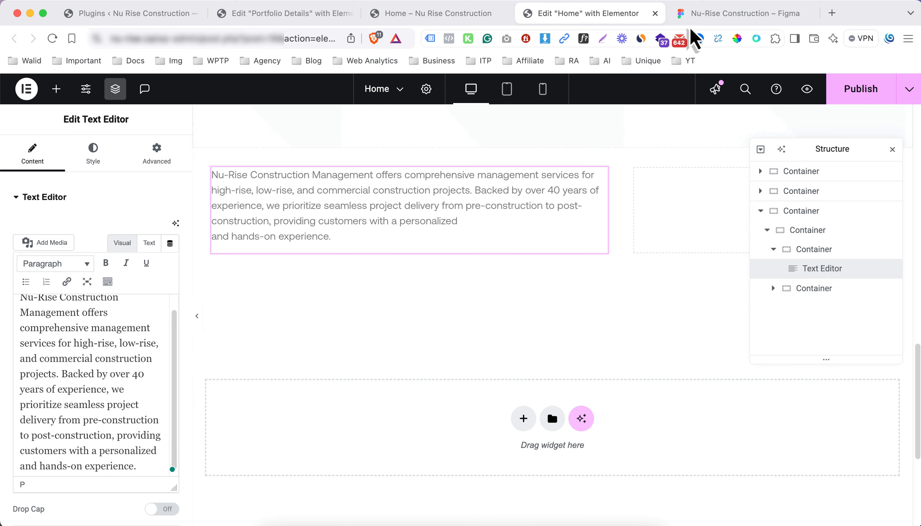
{"action": "left_click", "coordinate": [699, 18]}
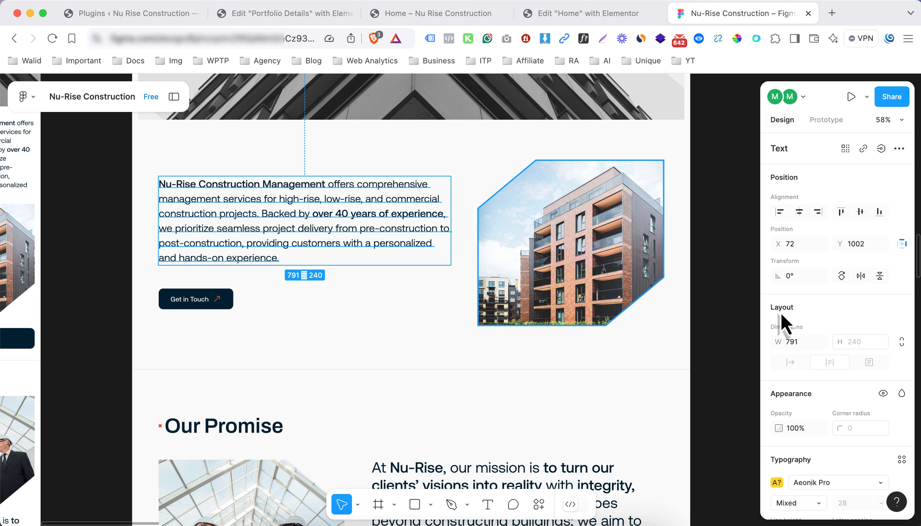
{"action": "scroll", "coordinate": [826, 353], "scroll_direction": "down", "scroll_amount": 3}
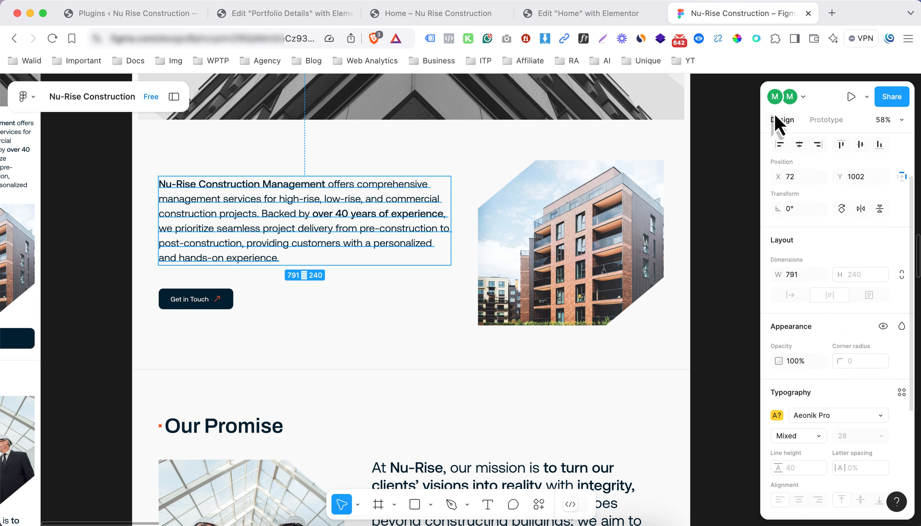
{"action": "left_click", "coordinate": [586, 17]}
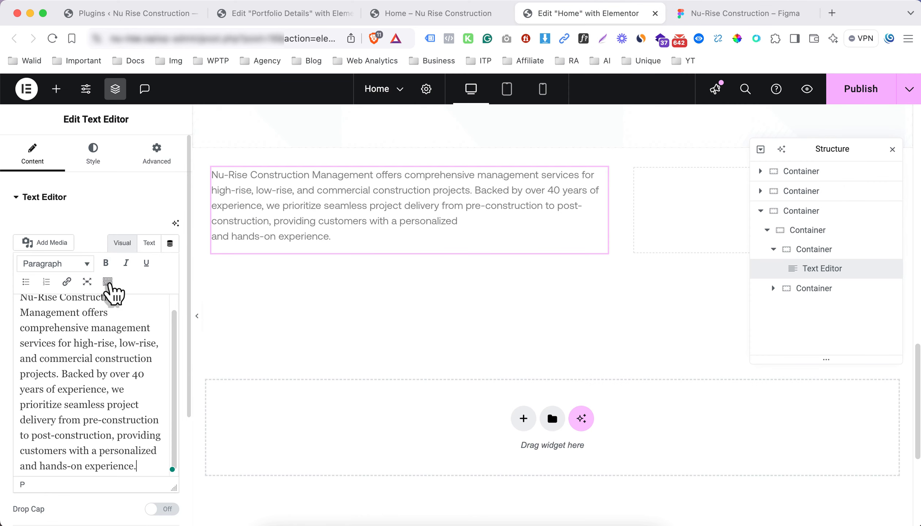
Set the paragraph's typography size to 24 and its text colour to black
{"action": "left_click", "coordinate": [94, 157]}
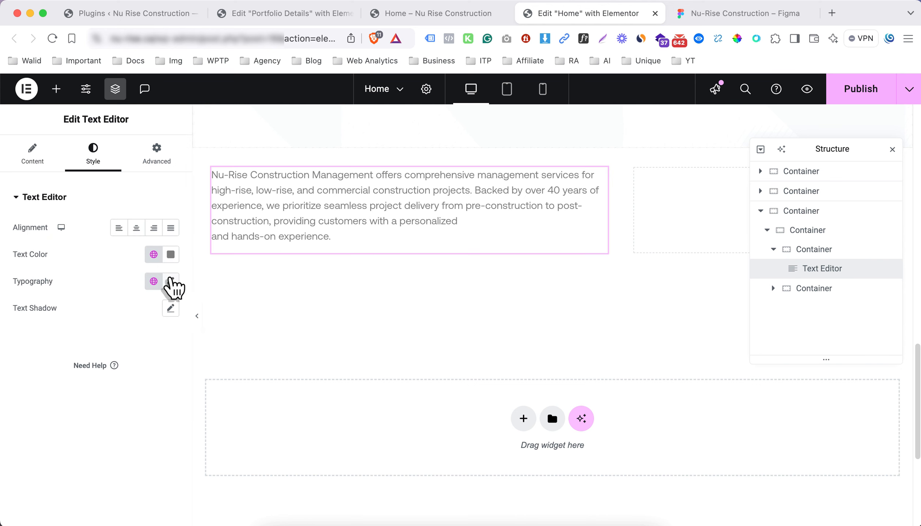
{"action": "left_click", "coordinate": [171, 283]}
{"action": "type", "text": "2"}
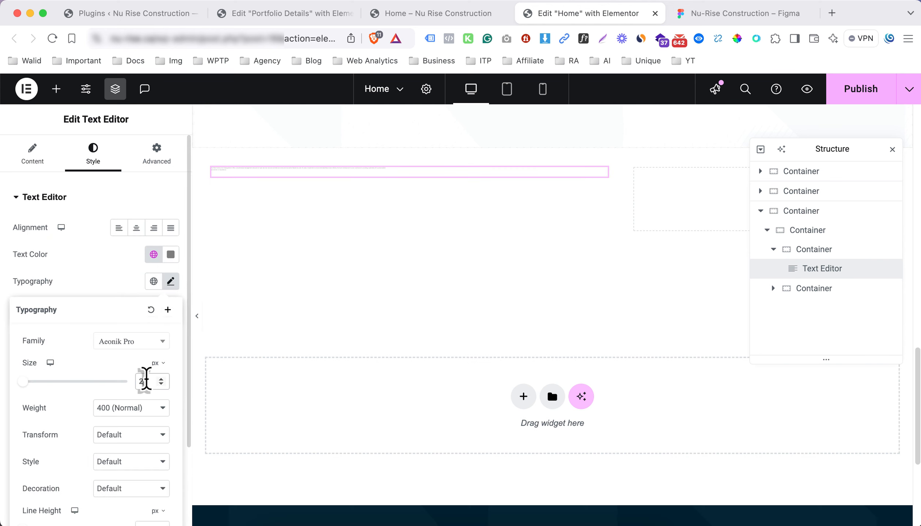
{"action": "type", "text": "4"}
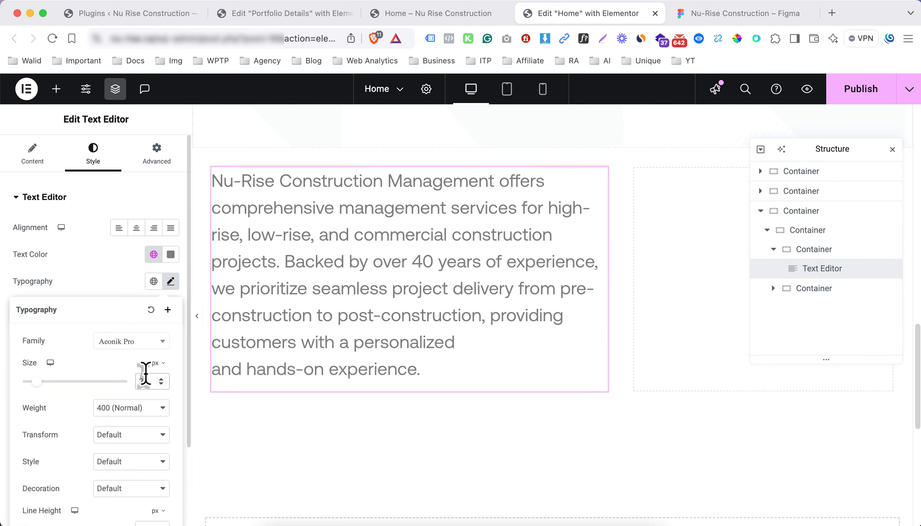
{"action": "left_click", "coordinate": [157, 257]}
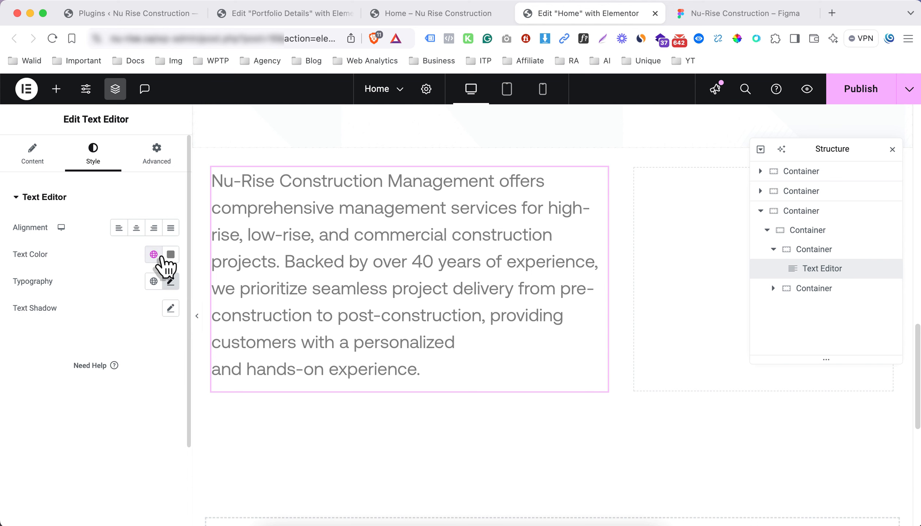
{"action": "left_click", "coordinate": [170, 255]}
{"action": "left_click", "coordinate": [695, 15]}
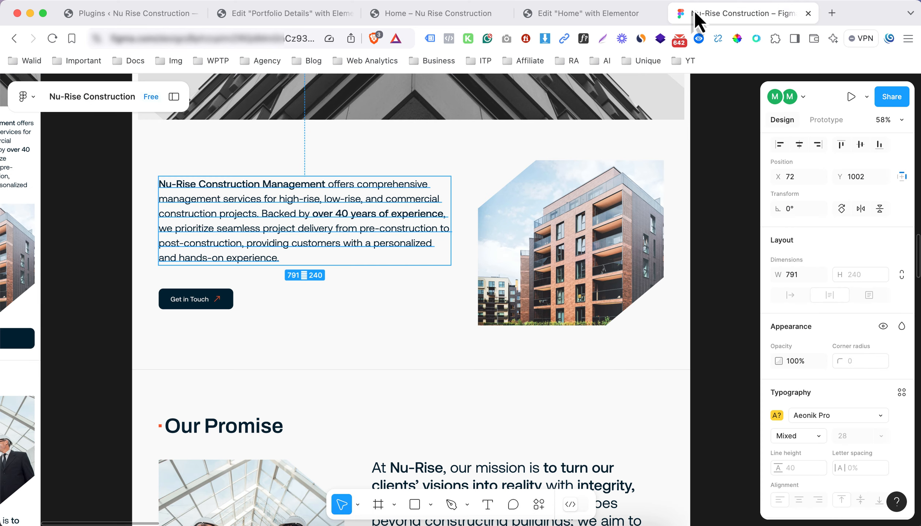
{"action": "left_click", "coordinate": [650, 17]}
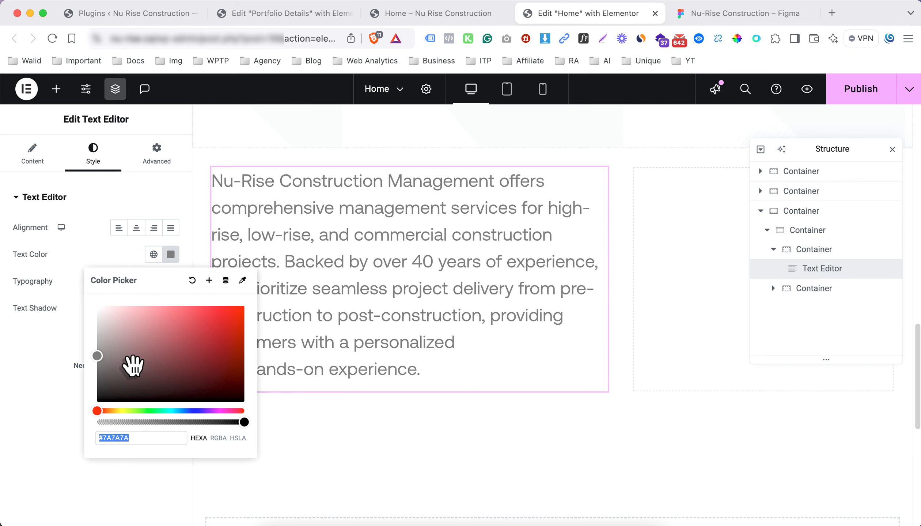
{"action": "left_click_drag", "start_coordinate": [133, 366], "coordinate": [68, 426]}
{"action": "left_click", "coordinate": [54, 394]}
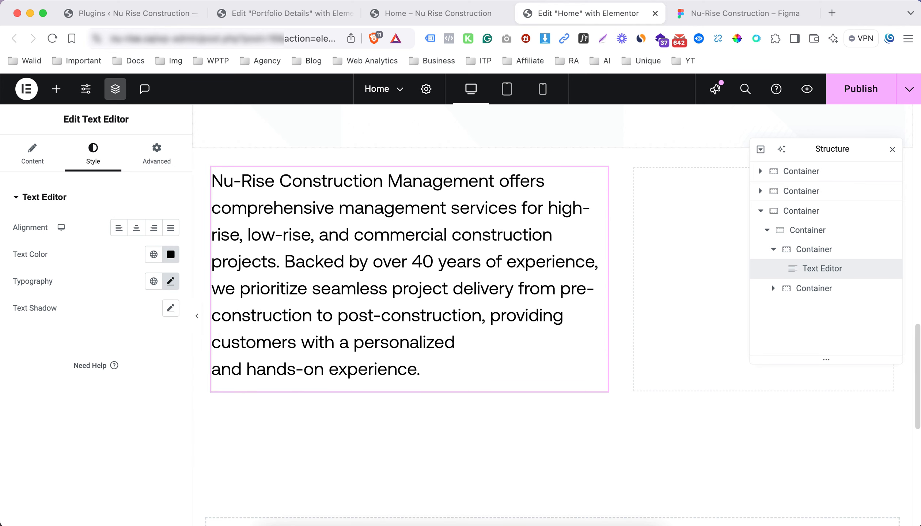
Bold 'Nu-Rise Construction Management' and 'over 40 years of experience' in the paragraph
{"action": "left_click", "coordinate": [51, 156]}
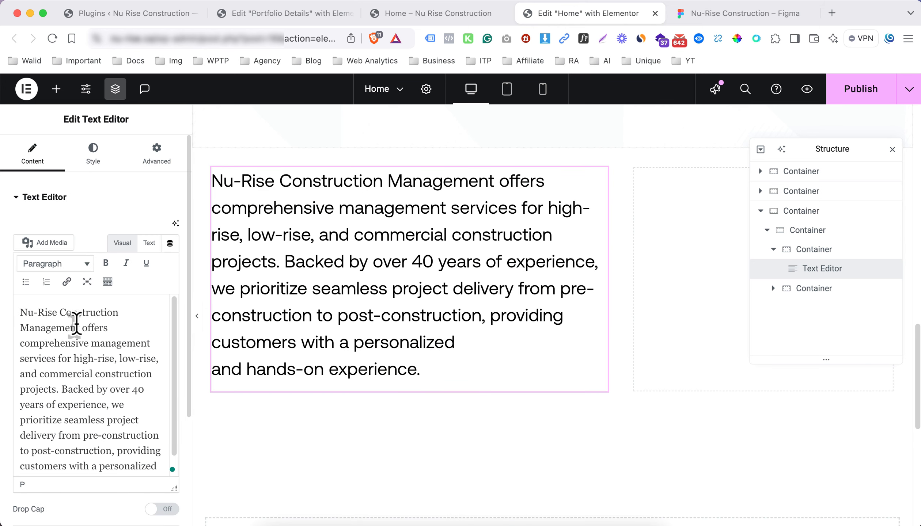
{"action": "left_click_drag", "start_coordinate": [79, 326], "coordinate": [20, 313]}
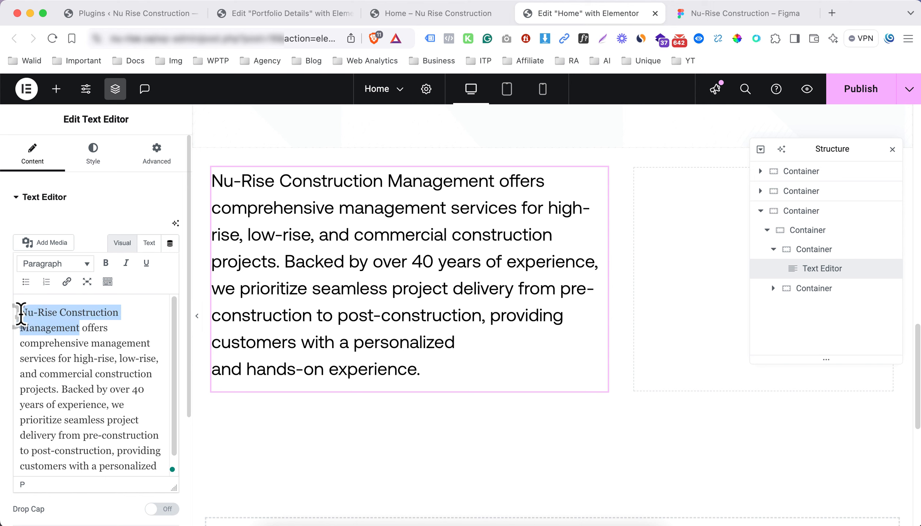
{"action": "left_click", "coordinate": [105, 264]}
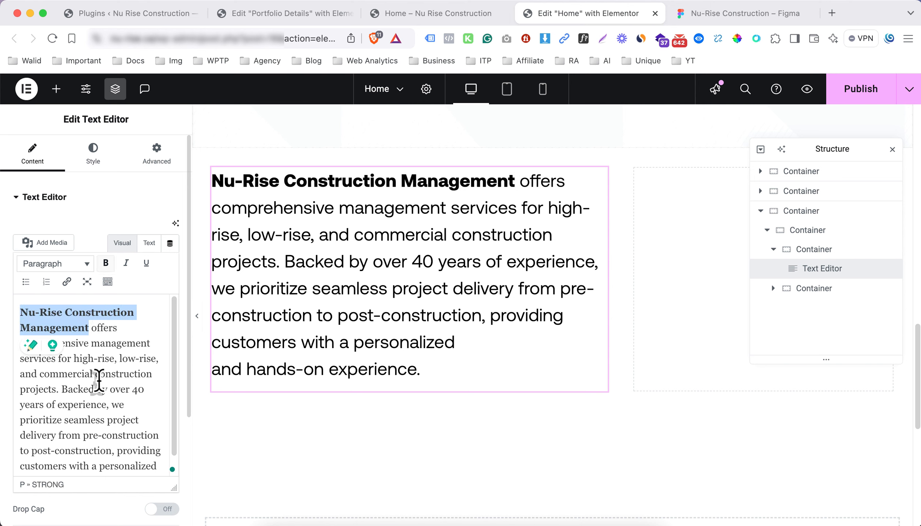
{"action": "left_click", "coordinate": [110, 388]}
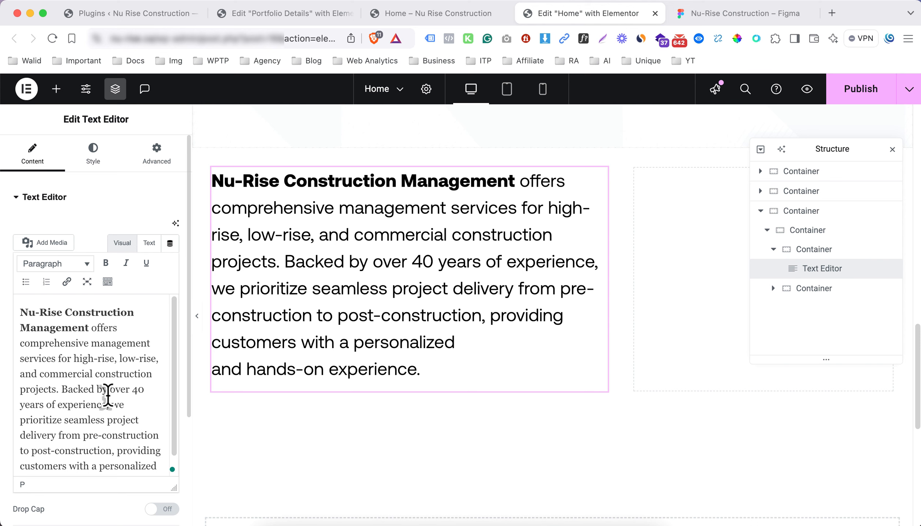
{"action": "left_click_drag", "start_coordinate": [110, 389], "coordinate": [122, 404]}
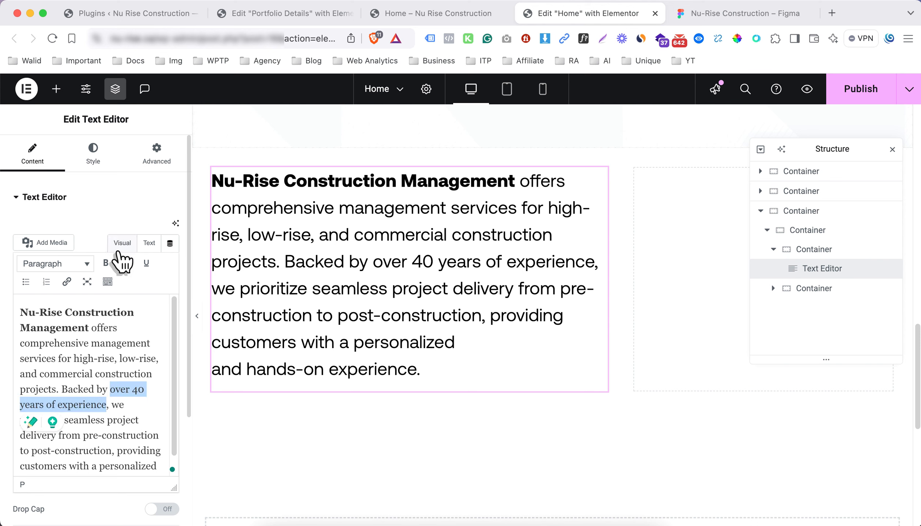
{"action": "left_click", "coordinate": [106, 263]}
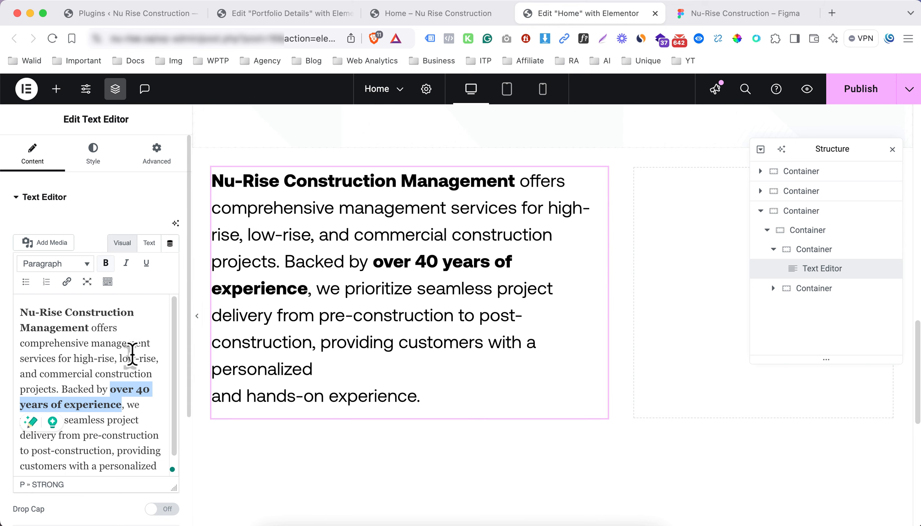
In the HTML view, replace both <strong> tags with <span style="font-weight: 500"> spans
{"action": "left_click", "coordinate": [149, 244]}
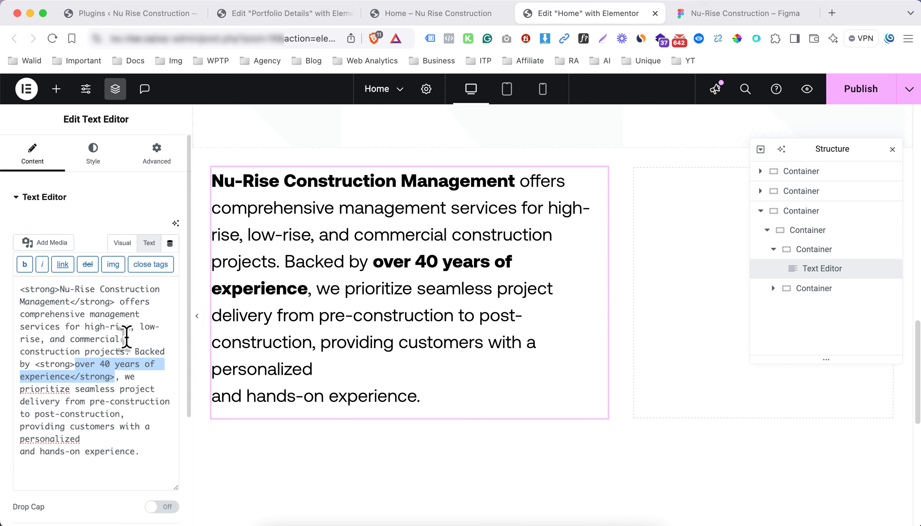
{"action": "double_click", "coordinate": [64, 364]}
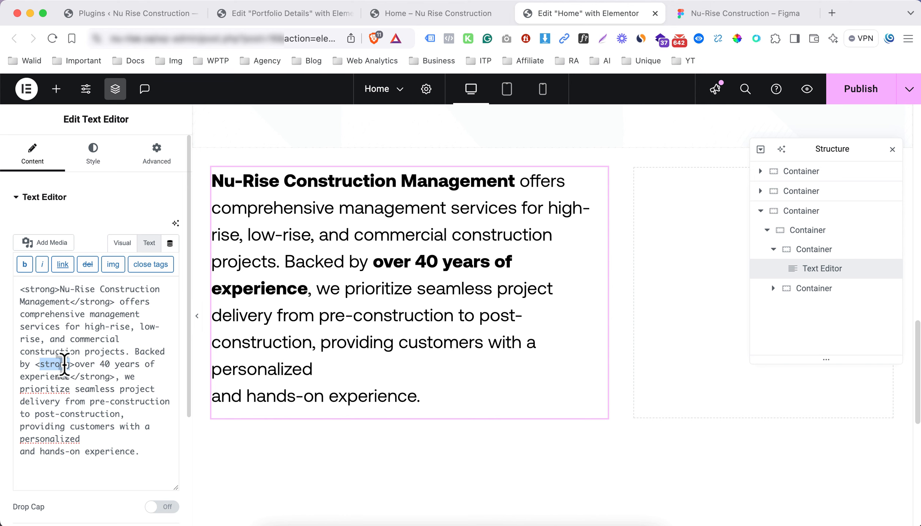
{"action": "type", "text": "spa"}
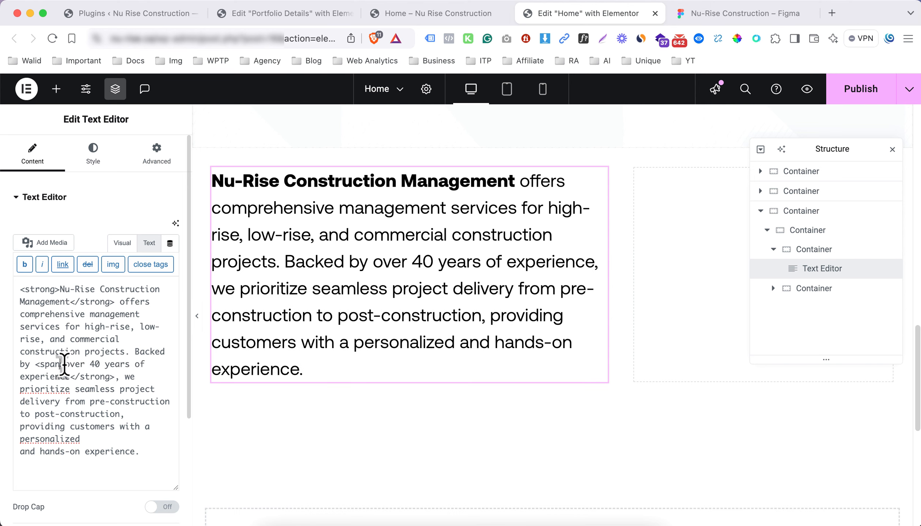
{"action": "type", "text": "n style=\""}
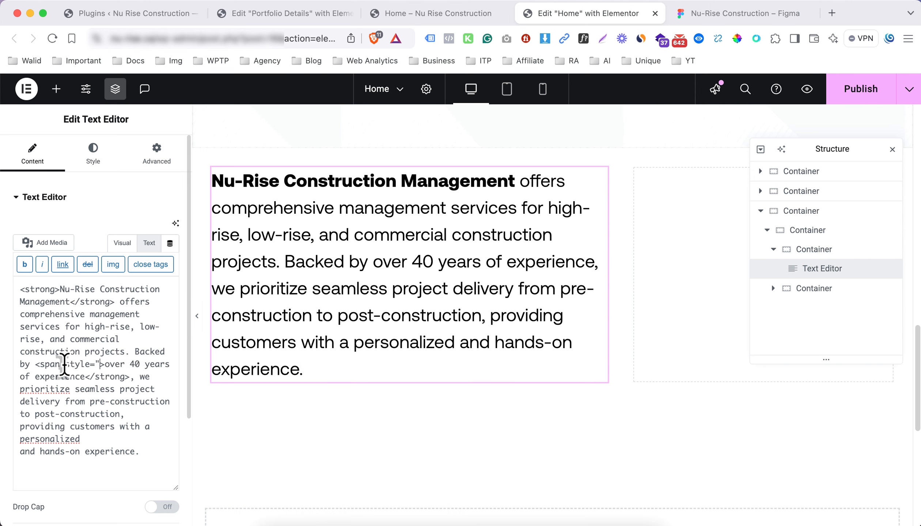
{"action": "type", "text": "\""}
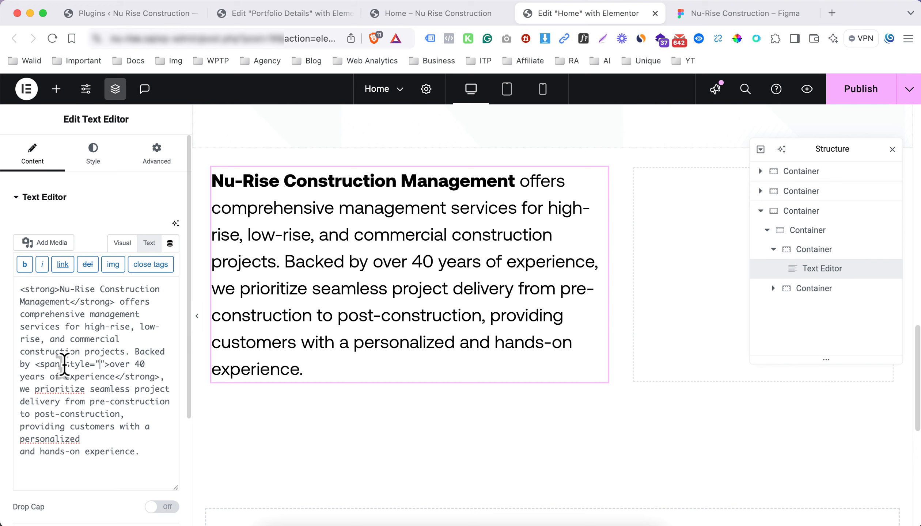
{"action": "type", "text": "font-weight"}
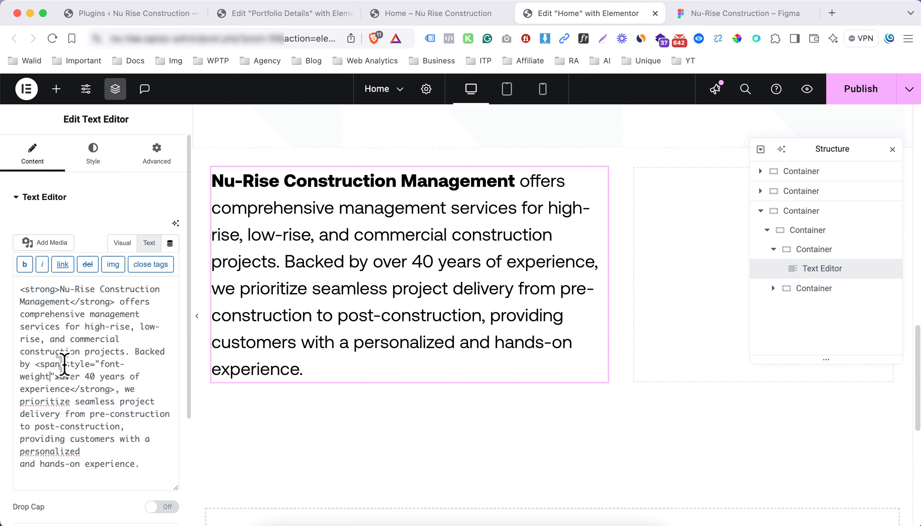
{"action": "type", "text": ": 500"}
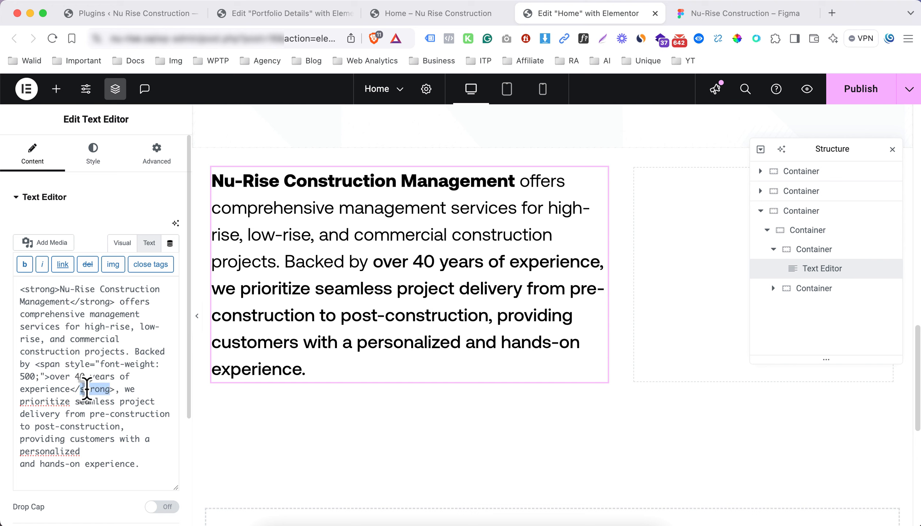
{"action": "type", "text": "span"}
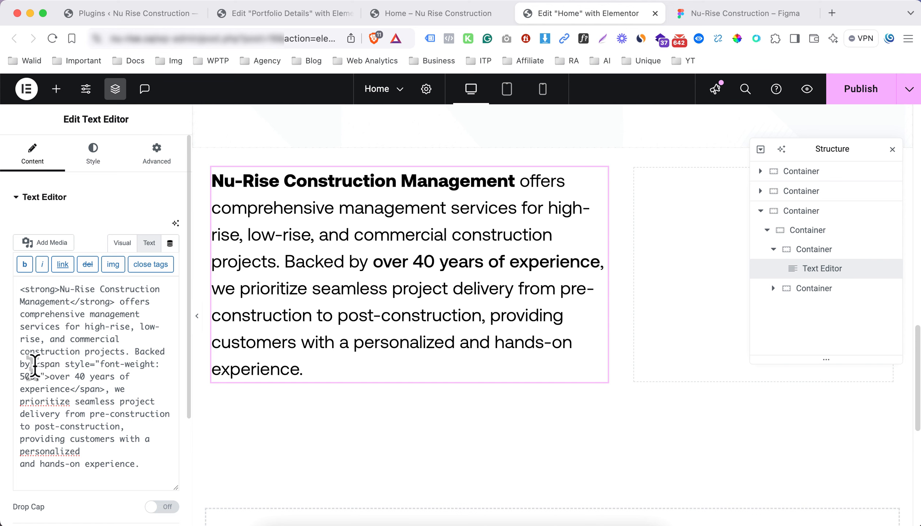
{"action": "left_click", "coordinate": [34, 366], "text": "shift"}
{"action": "key", "text": "super+c"}
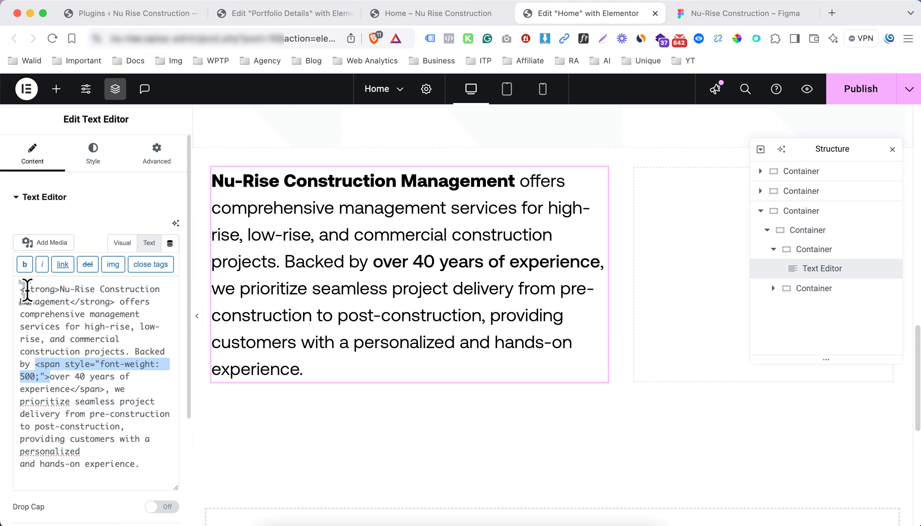
{"action": "left_click", "coordinate": [18, 290]}
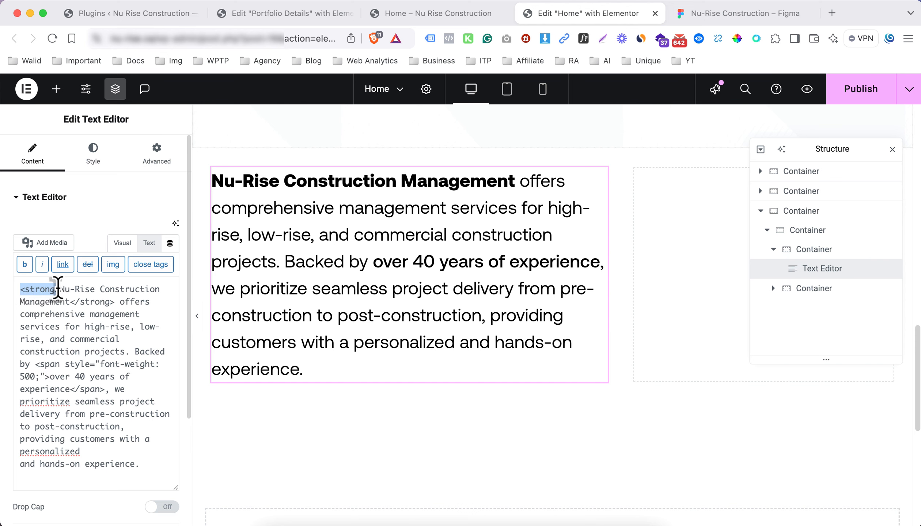
{"action": "key", "text": "super+v"}
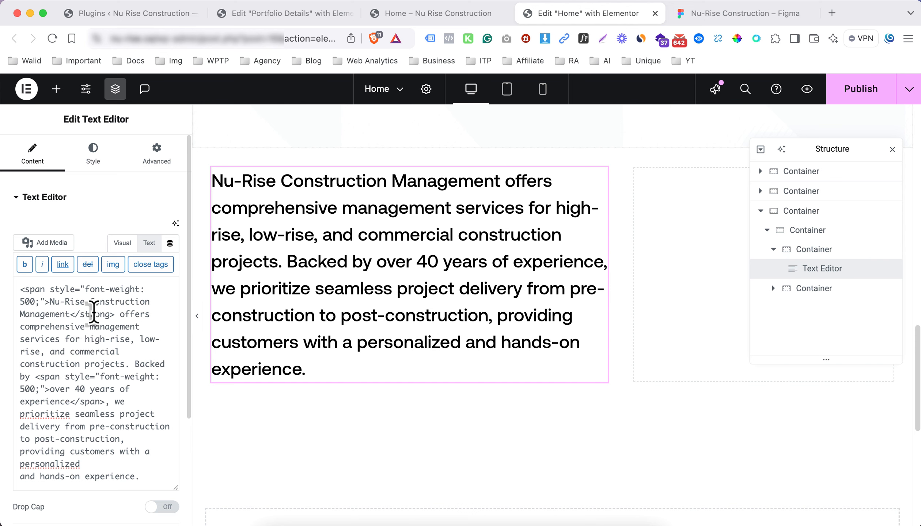
{"action": "type", "text": "n>"}
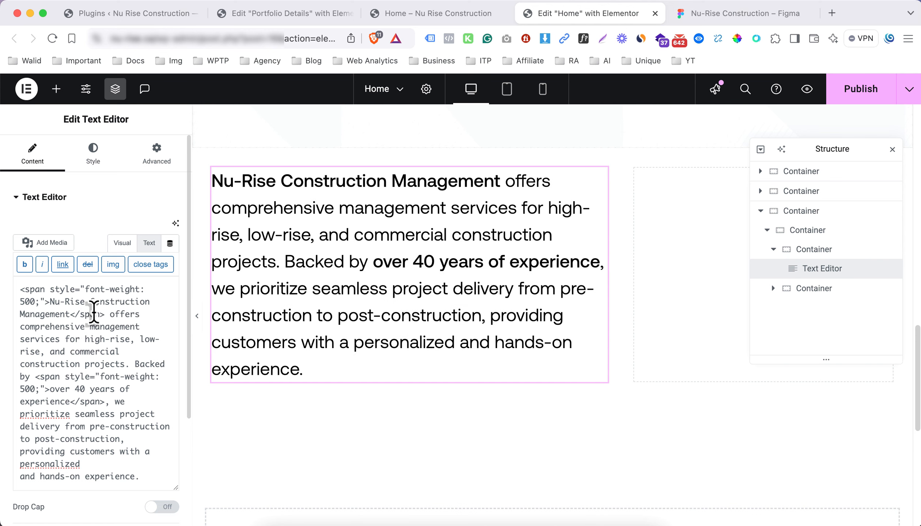
{"action": "left_click", "coordinate": [700, 16]}
{"action": "scroll", "coordinate": [304, 214], "scroll_direction": "up", "scroll_amount": 3}
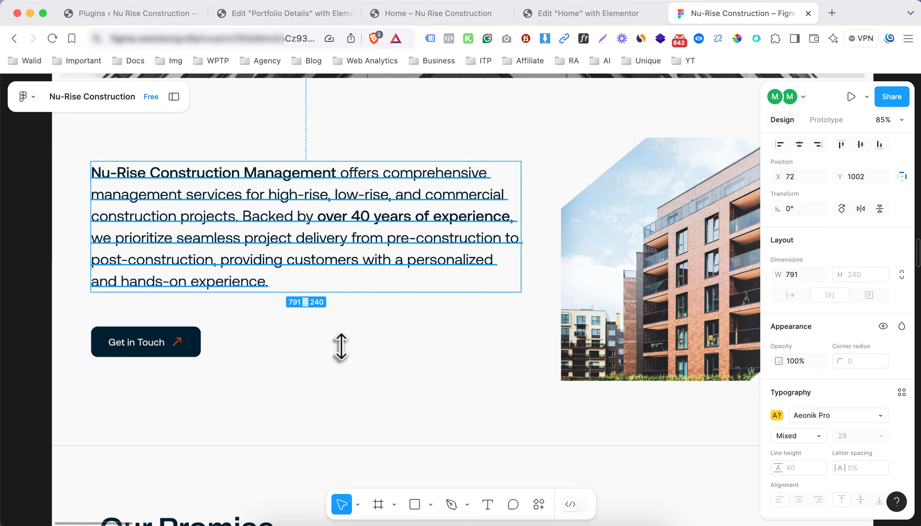
Compare the Figma intro paragraph with the Elementor version, ending back in the editor
{"action": "left_click", "coordinate": [388, 405]}
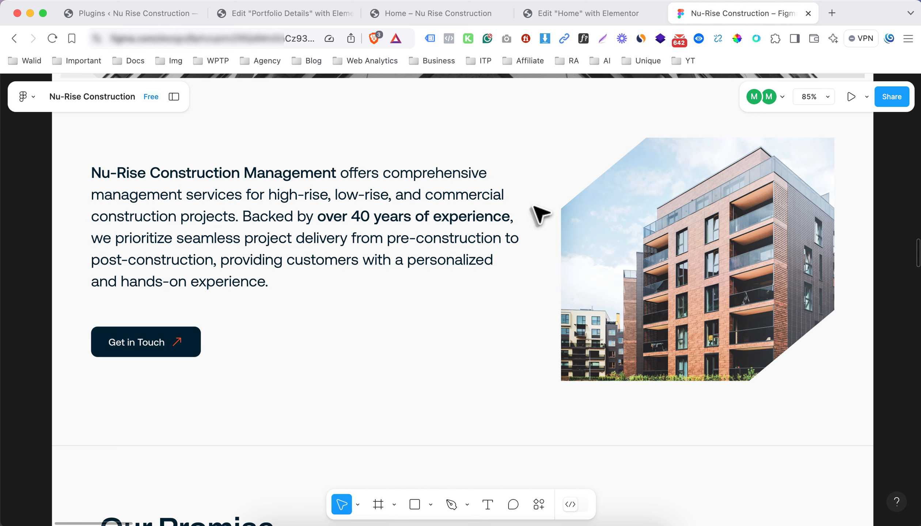
{"action": "left_click", "coordinate": [568, 14]}
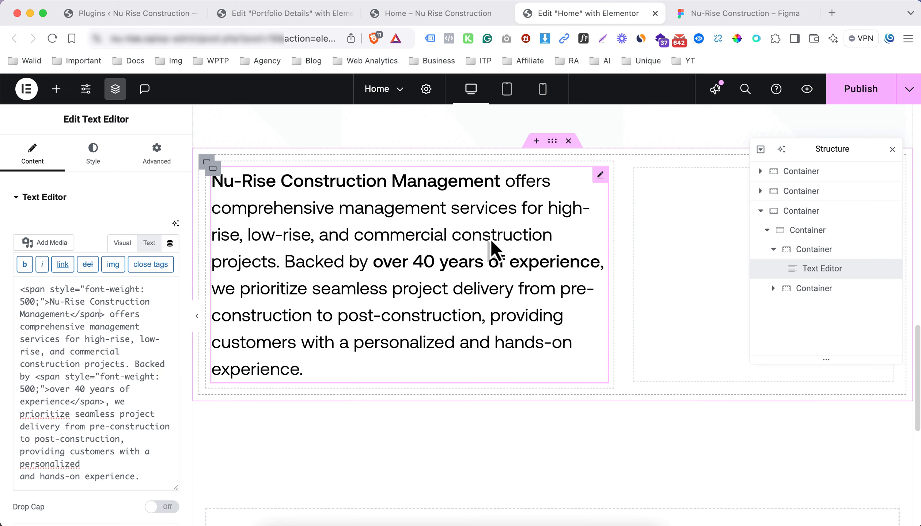
{"action": "left_click", "coordinate": [706, 16]}
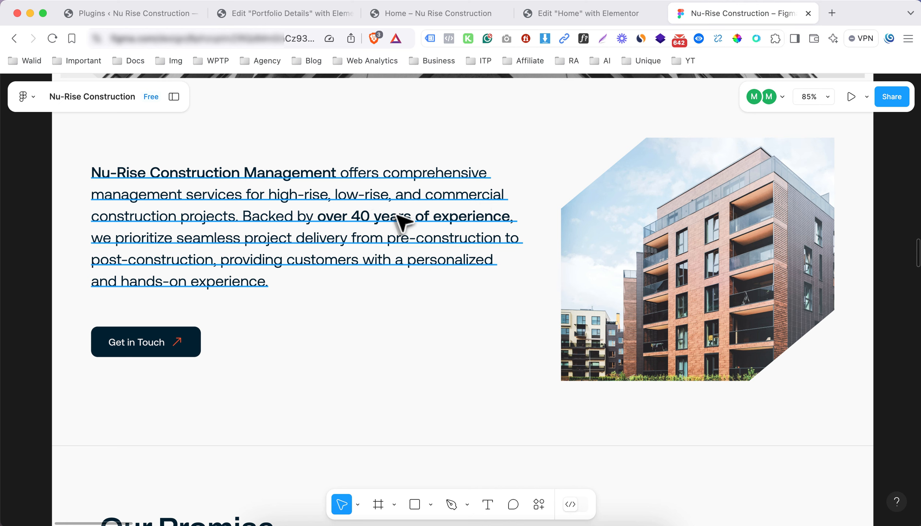
{"action": "left_click", "coordinate": [554, 18]}
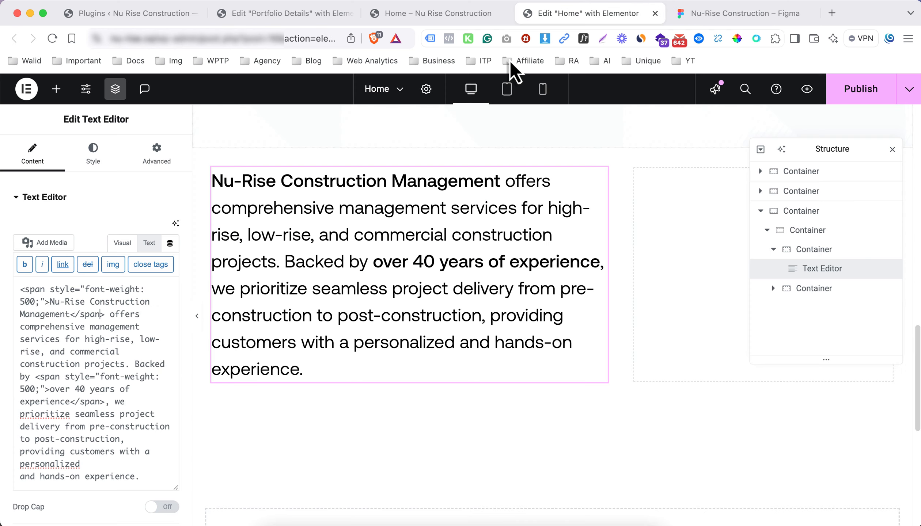
Set the text container width to 70% and the right container to 30%
{"action": "left_click", "coordinate": [212, 167]}
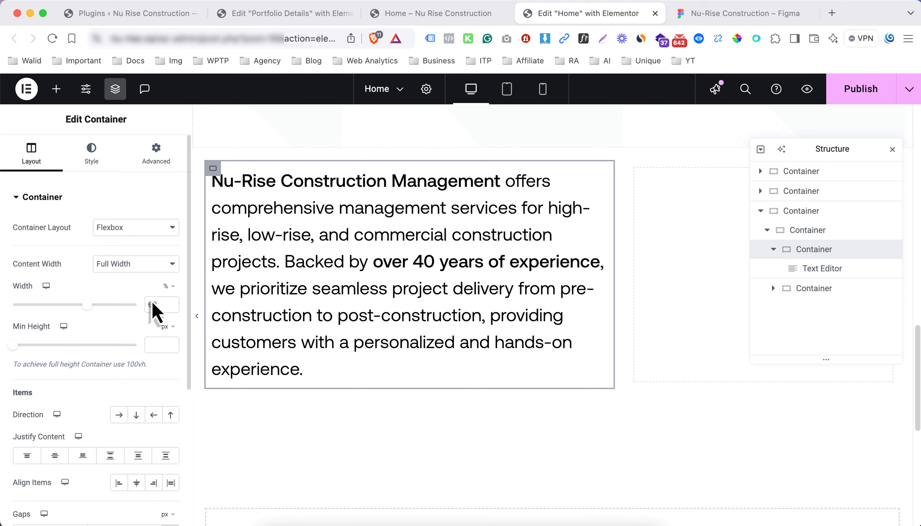
{"action": "type", "text": "7"}
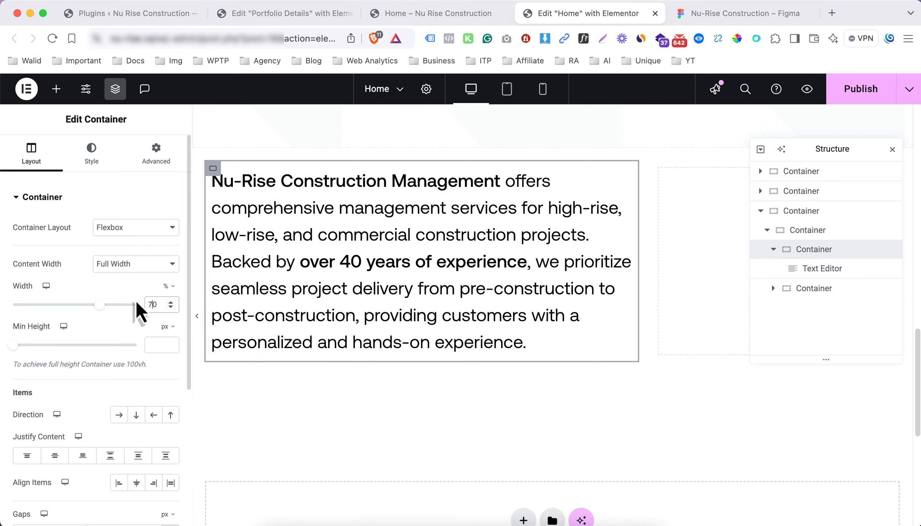
{"action": "left_click", "coordinate": [659, 168]}
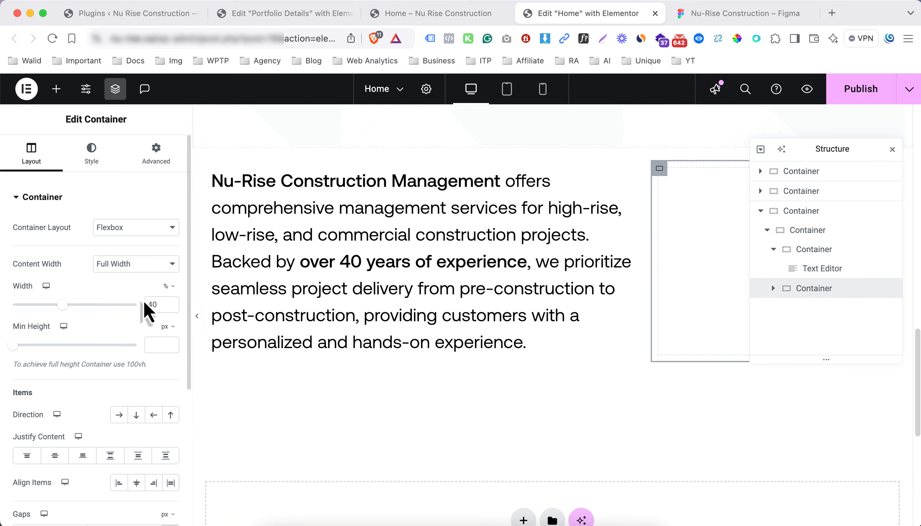
{"action": "left_click_drag", "start_coordinate": [153, 304], "coordinate": [137, 305]}
{"action": "type", "text": "7"}
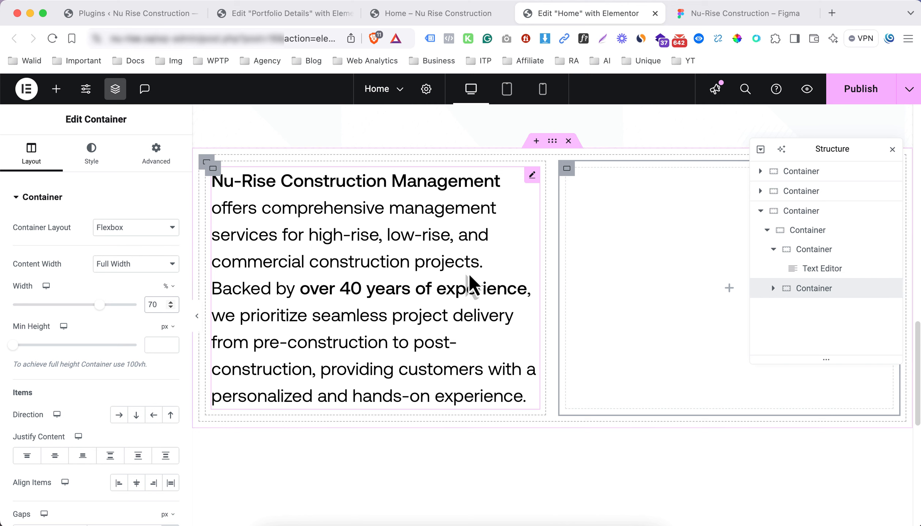
{"action": "key", "text": "BackSpace"}
{"action": "type", "text": "3"}
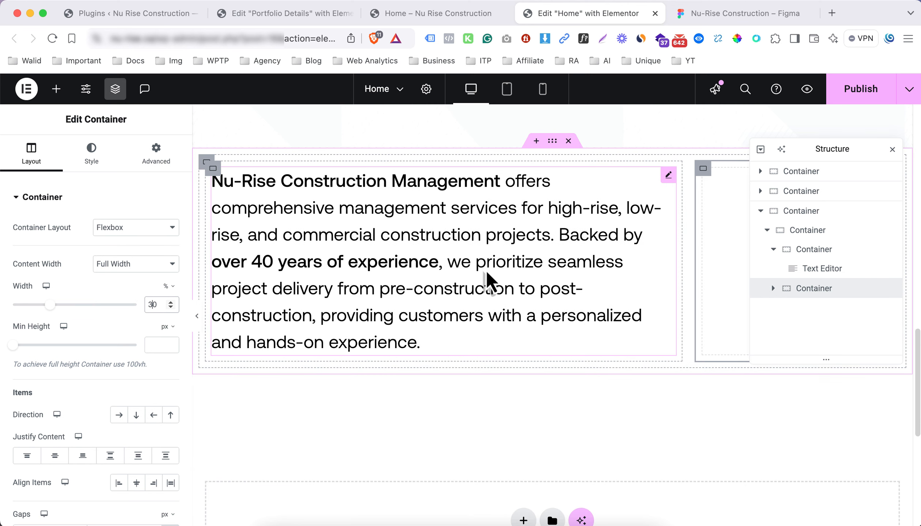
Add an Image widget to the right column
{"action": "left_click", "coordinate": [892, 149]}
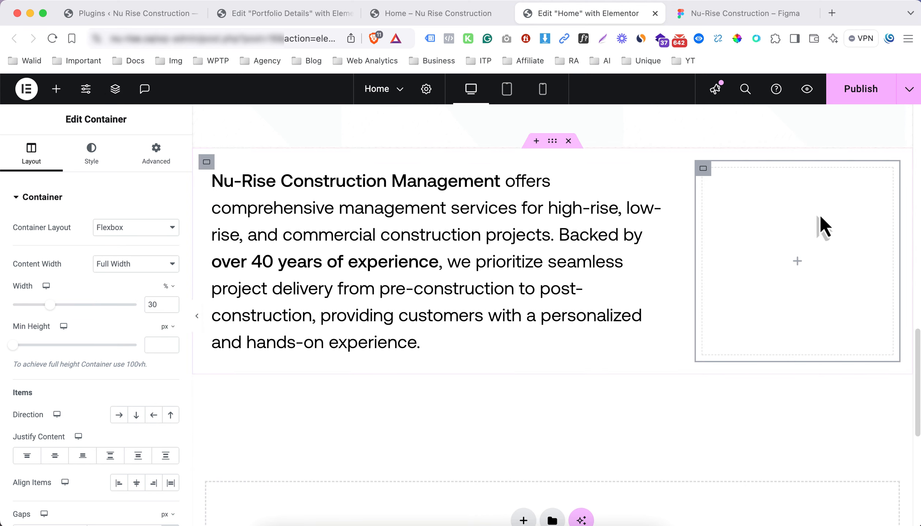
{"action": "left_click", "coordinate": [800, 260]}
{"action": "left_click_drag", "start_coordinate": [131, 365], "coordinate": [748, 266]}
Set image resolution to Full and insert the building photo, using its title as alt text
{"action": "left_click", "coordinate": [137, 335]}
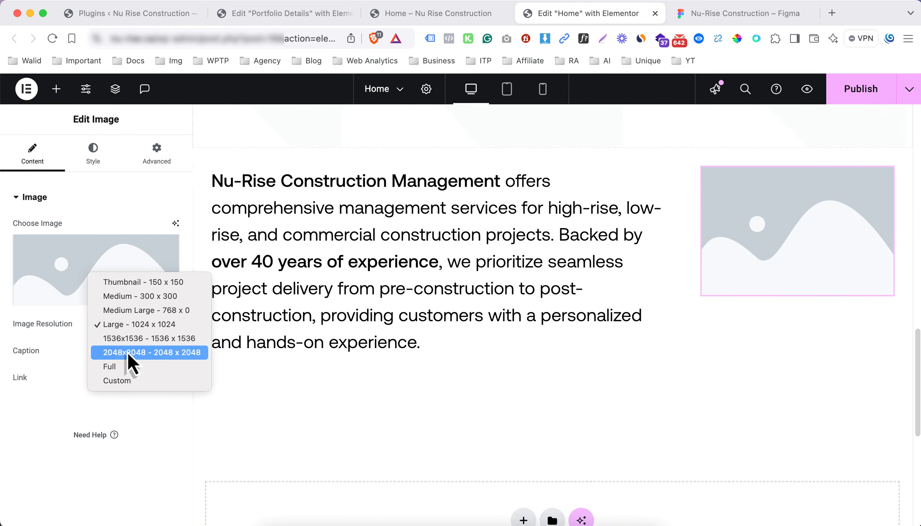
{"action": "left_click", "coordinate": [129, 374]}
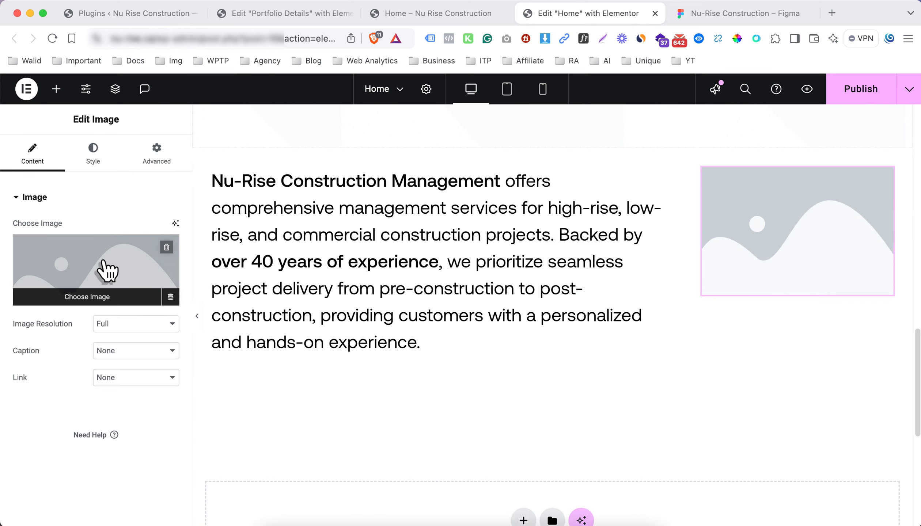
{"action": "left_click", "coordinate": [105, 263]}
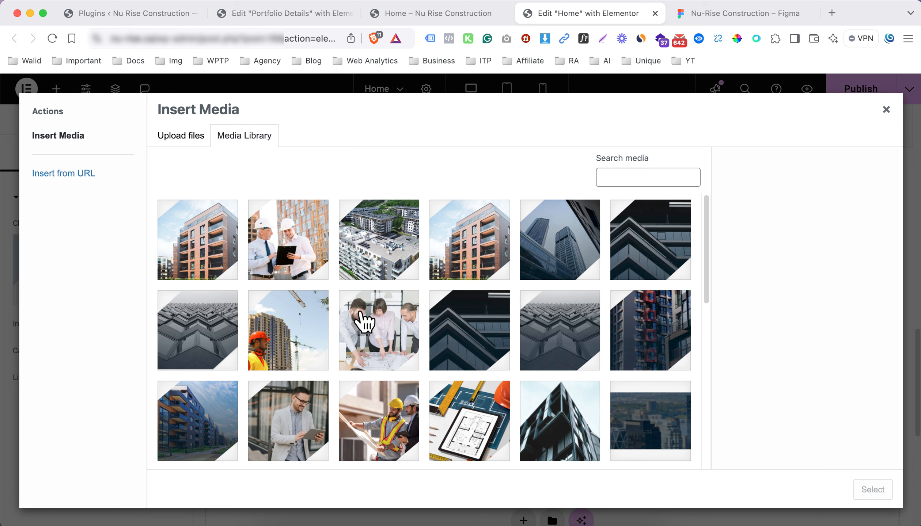
{"action": "left_click", "coordinate": [243, 251]}
{"action": "triple_click", "coordinate": [818, 416]}
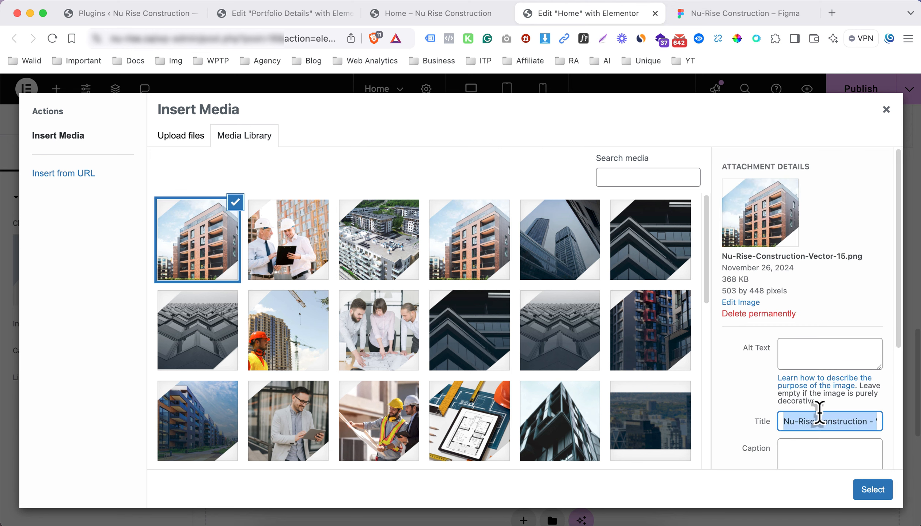
{"action": "key", "text": "super+c"}
{"action": "left_click", "coordinate": [822, 350]}
{"action": "key", "text": "super+v"}
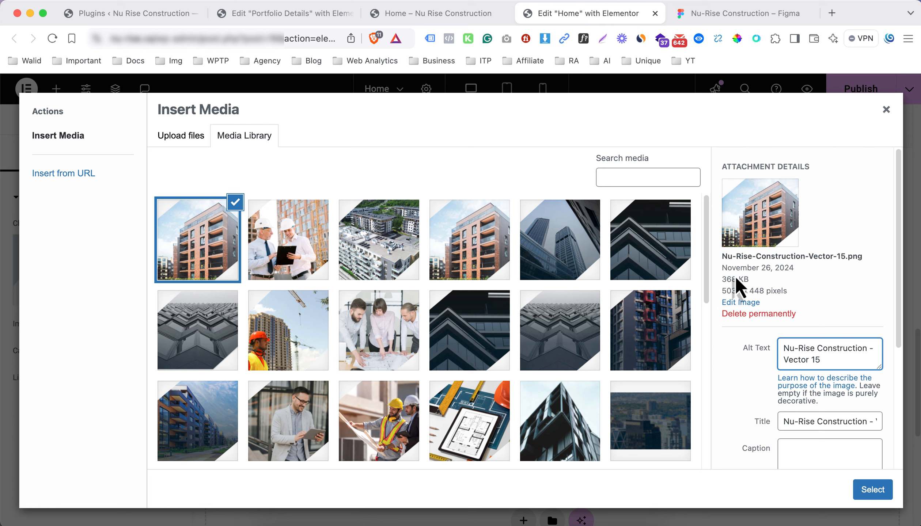
{"action": "left_click", "coordinate": [743, 356]}
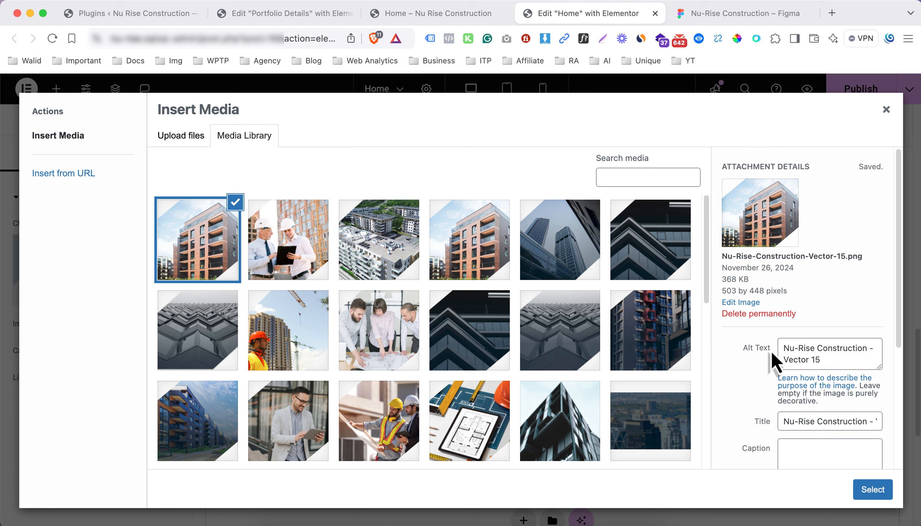
{"action": "left_click", "coordinate": [844, 360]}
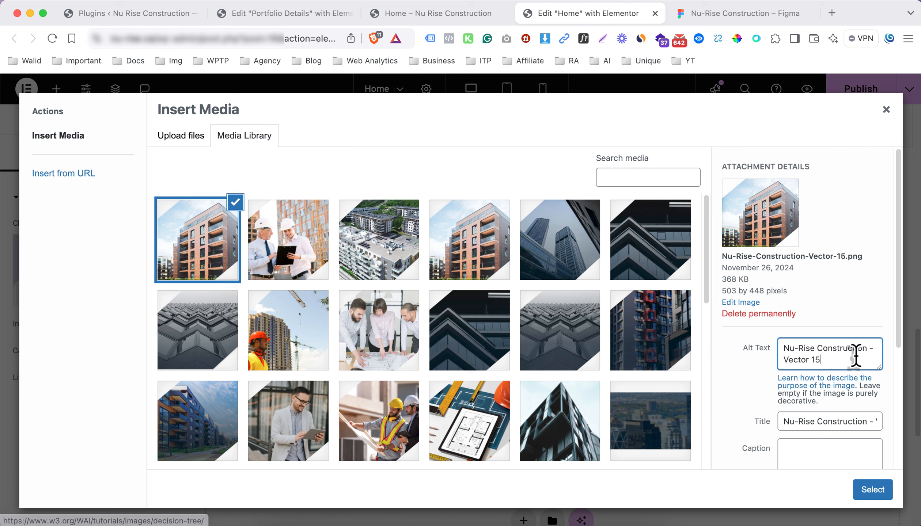
{"action": "left_click_drag", "start_coordinate": [855, 356], "coordinate": [761, 361]}
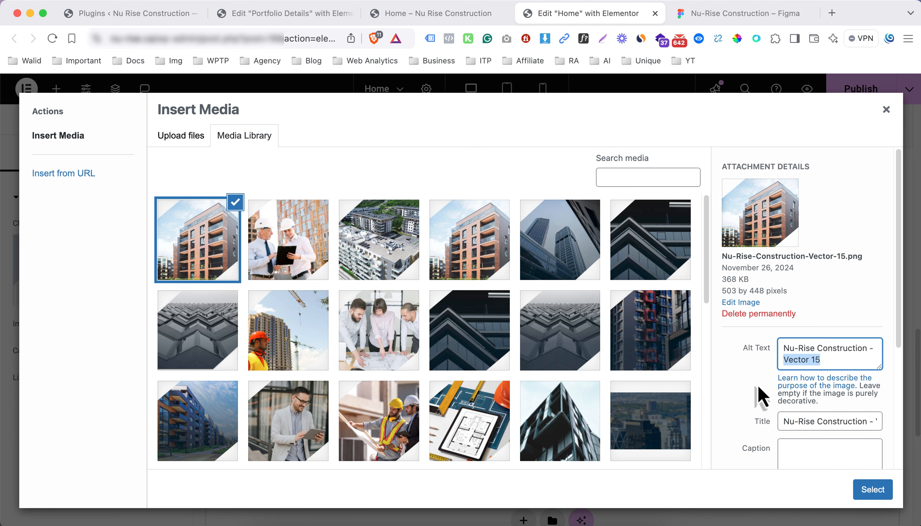
{"action": "left_click", "coordinate": [873, 489]}
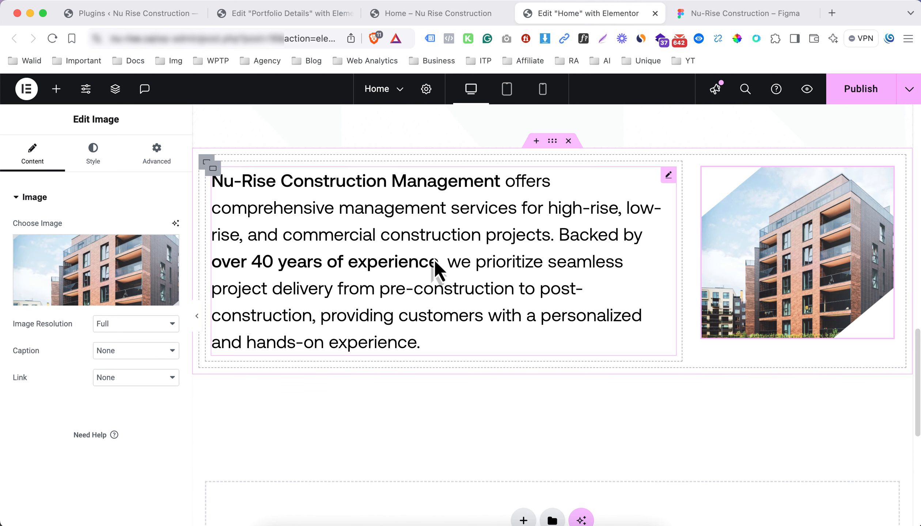
Add a button below the paragraph labelled 'Get In Touch'
{"action": "left_click", "coordinate": [56, 89]}
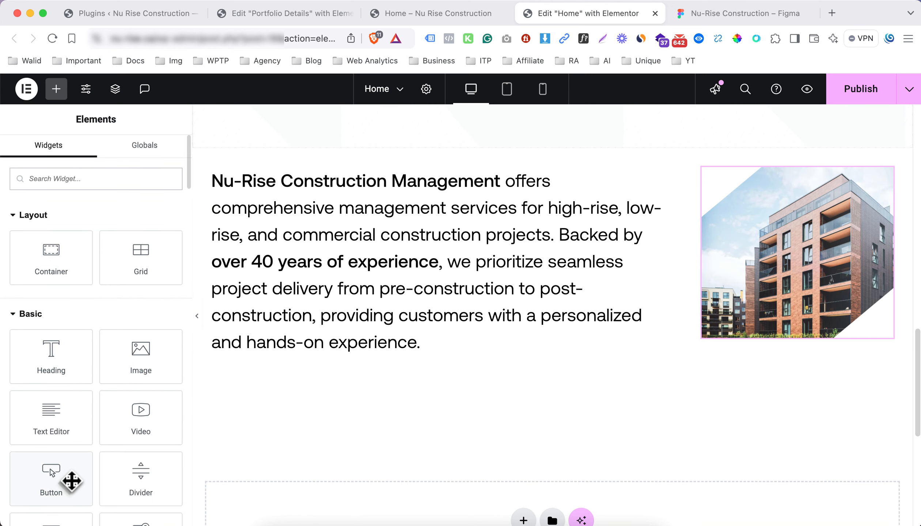
{"action": "left_click_drag", "start_coordinate": [69, 481], "coordinate": [291, 349]}
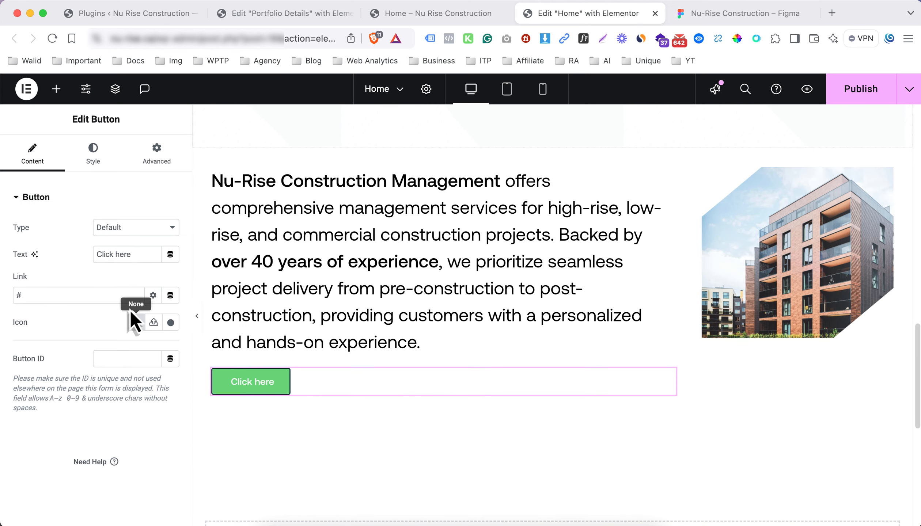
{"action": "triple_click", "coordinate": [141, 250]}
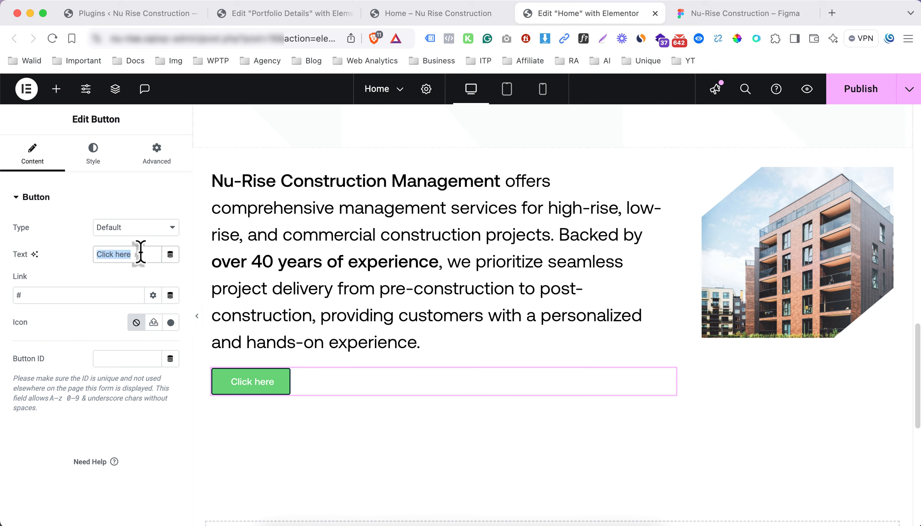
{"action": "type", "text": "GE"}
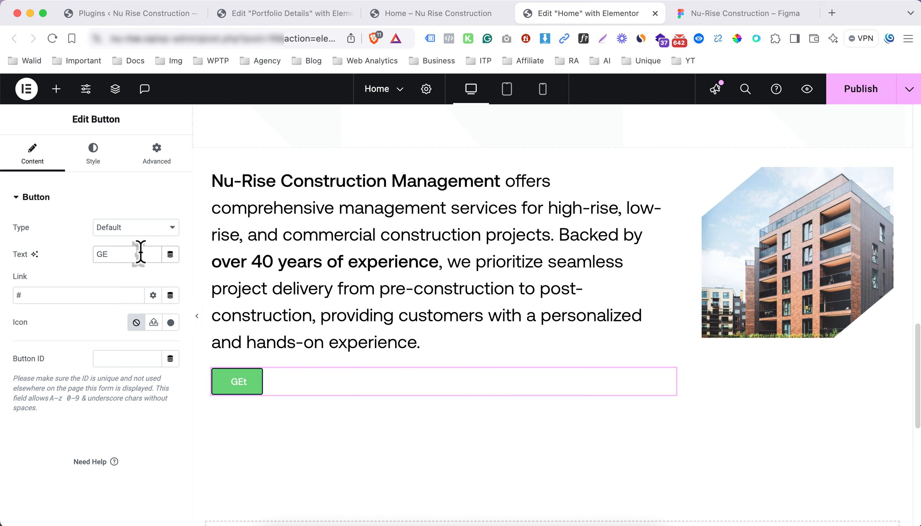
{"action": "type", "text": "t In Touch"}
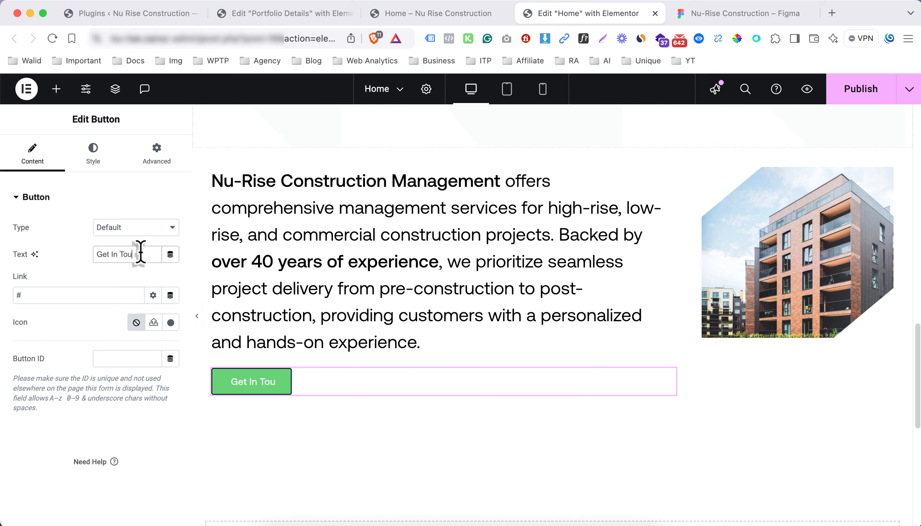
Give the button the up-right arrow icon from the Icon Library
{"action": "left_click", "coordinate": [170, 322]}
{"action": "left_click", "coordinate": [359, 138]}
{"action": "type", "text": "arrow"}
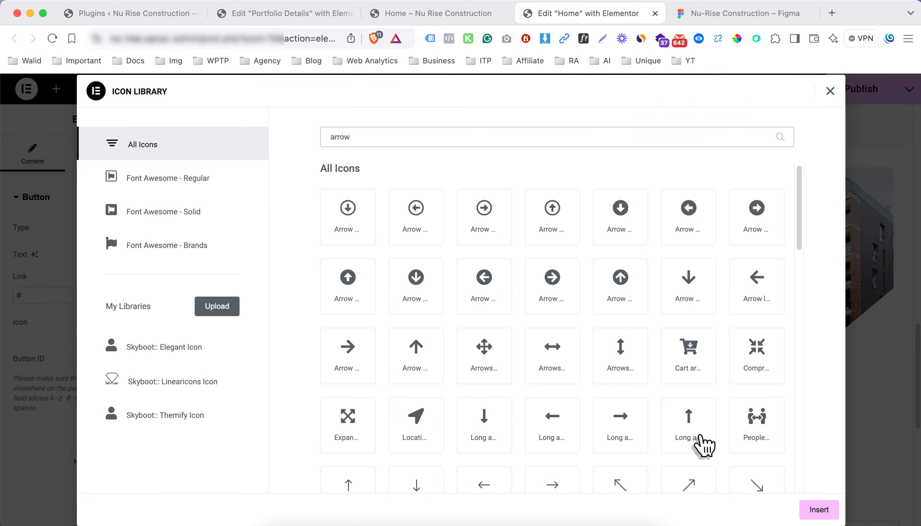
{"action": "left_click", "coordinate": [690, 488]}
{"action": "left_click", "coordinate": [802, 509]}
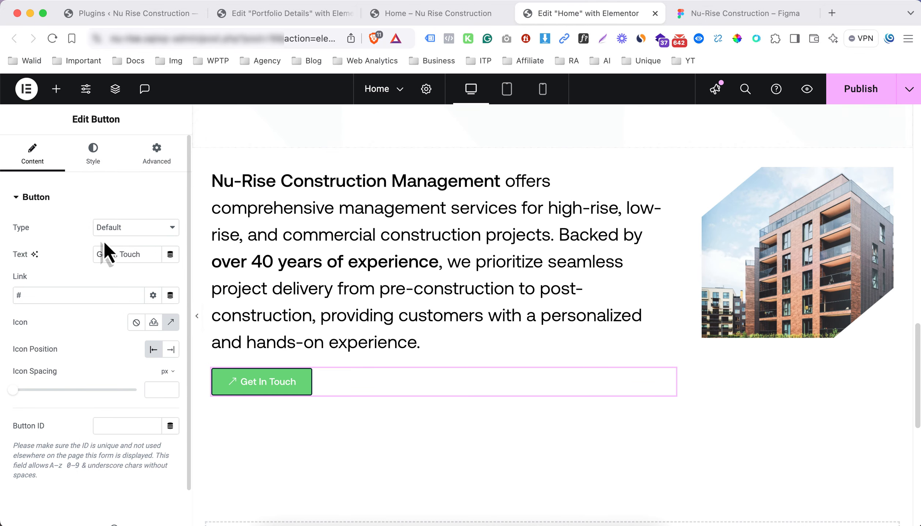
Set the button background to the global dark Background Color and place the icon after the label
{"action": "left_click", "coordinate": [93, 154]}
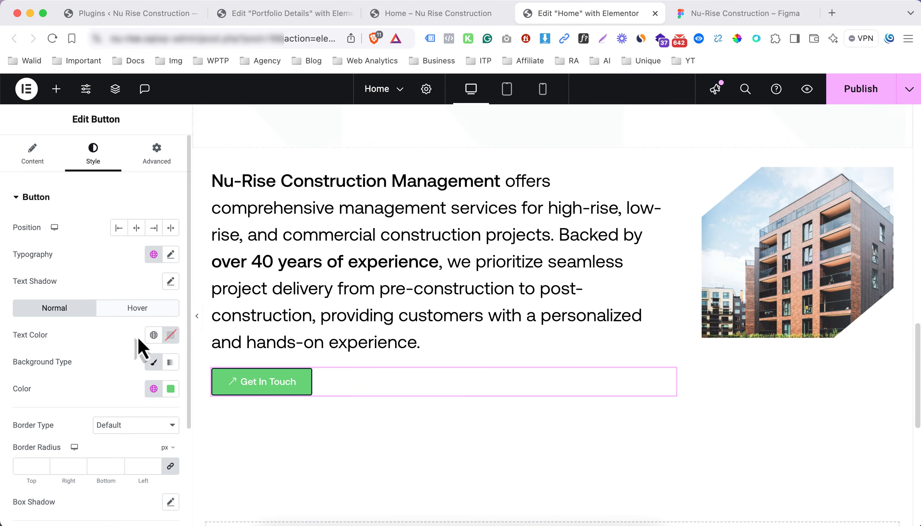
{"action": "left_click", "coordinate": [151, 386]}
{"action": "left_click", "coordinate": [88, 261]}
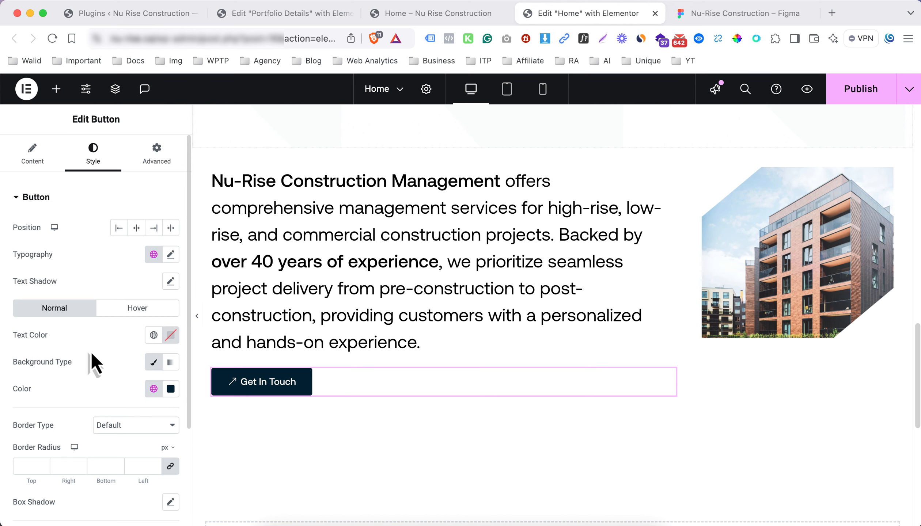
{"action": "scroll", "coordinate": [91, 352], "scroll_direction": "down", "scroll_amount": 1}
{"action": "left_click", "coordinate": [37, 147]}
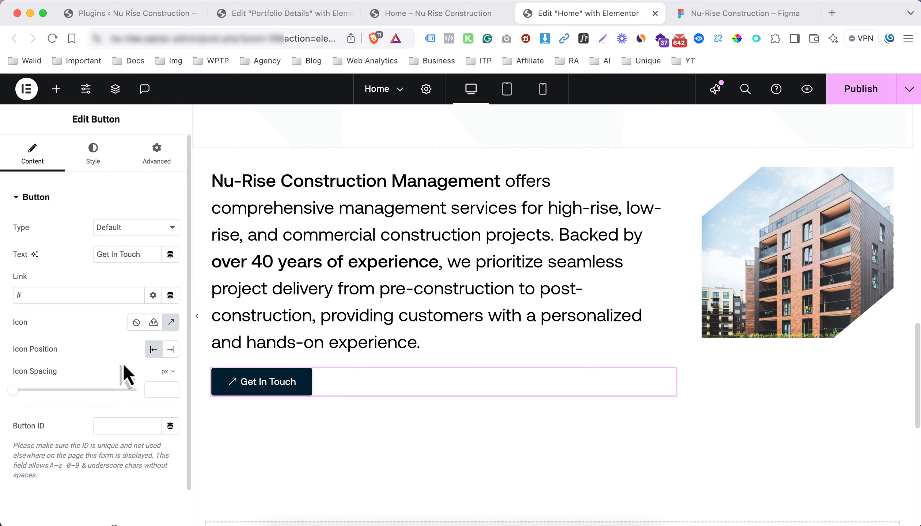
{"action": "left_click", "coordinate": [170, 350]}
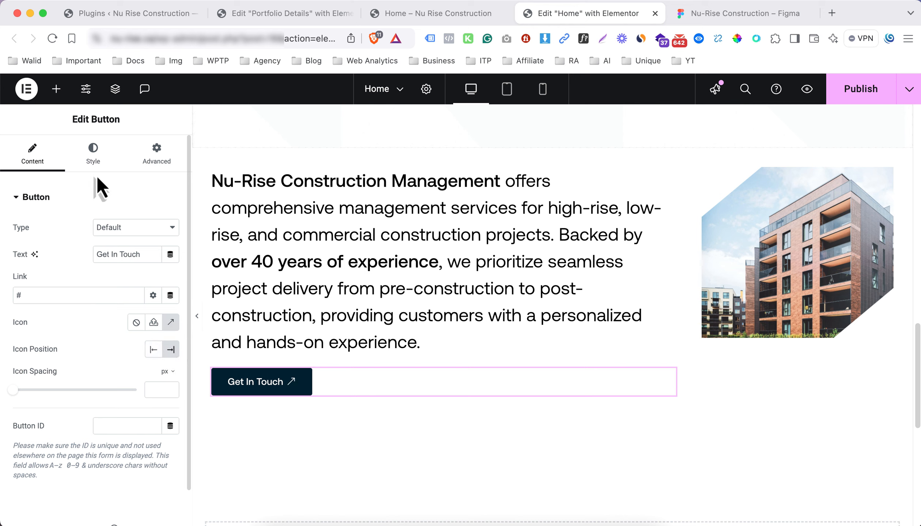
{"action": "left_click", "coordinate": [90, 159]}
Give the Get In Touch button an 8 px border radius on all corners
{"action": "scroll", "coordinate": [122, 359], "scroll_direction": "down", "scroll_amount": 5}
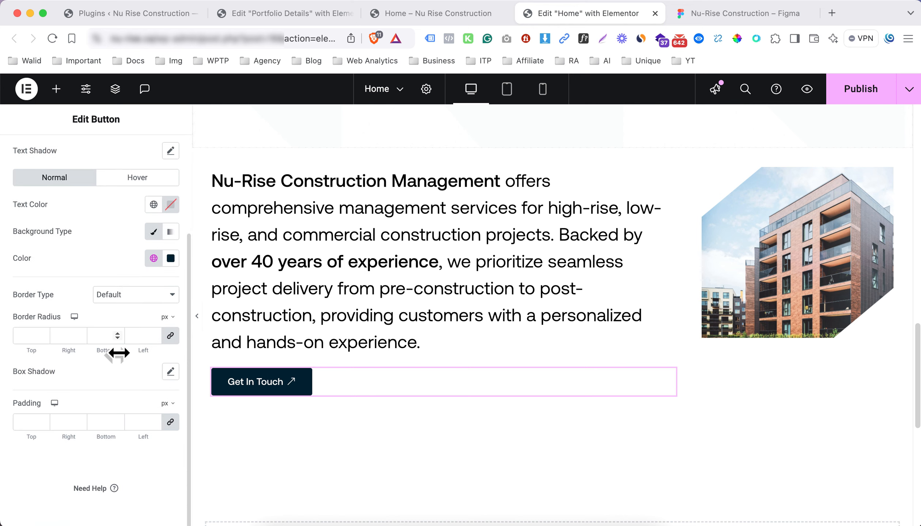
{"action": "scroll", "coordinate": [102, 369], "scroll_direction": "up", "scroll_amount": 5}
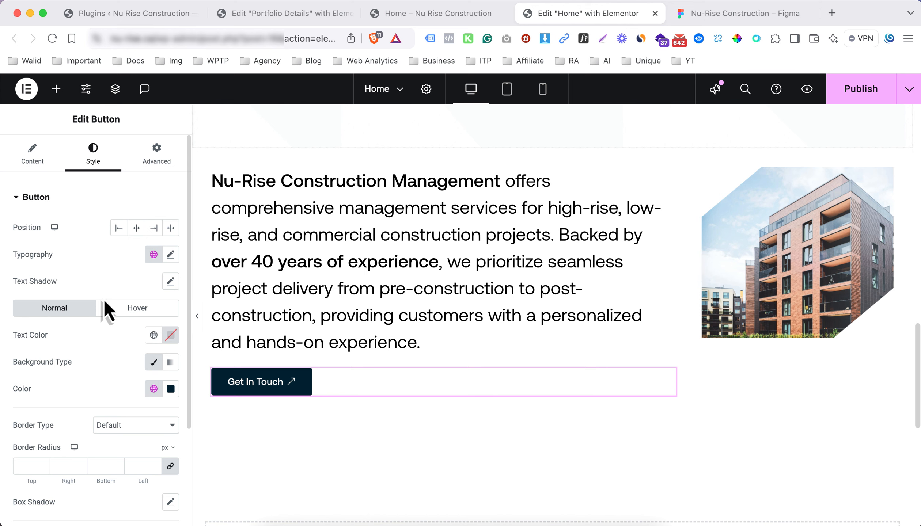
{"action": "scroll", "coordinate": [111, 323], "scroll_direction": "down", "scroll_amount": 4}
{"action": "scroll", "coordinate": [113, 329], "scroll_direction": "up", "scroll_amount": 3}
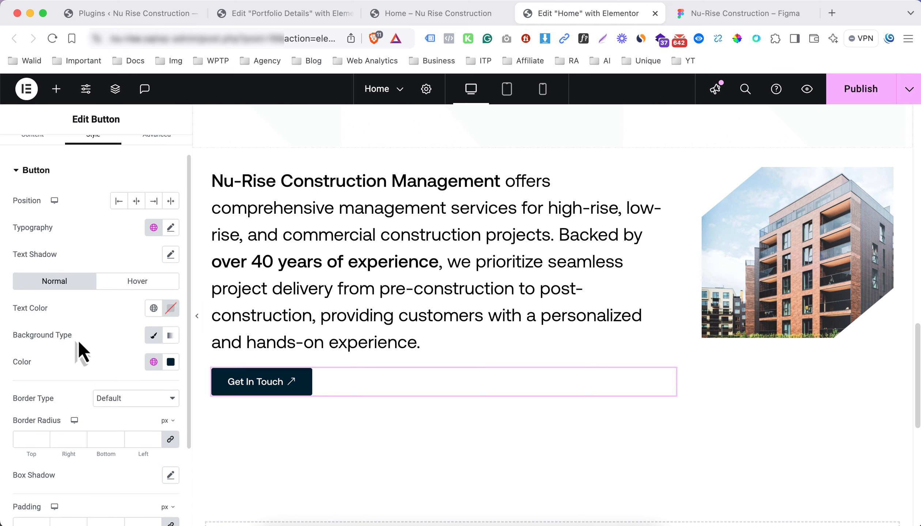
{"action": "scroll", "coordinate": [84, 342], "scroll_direction": "down", "scroll_amount": 2}
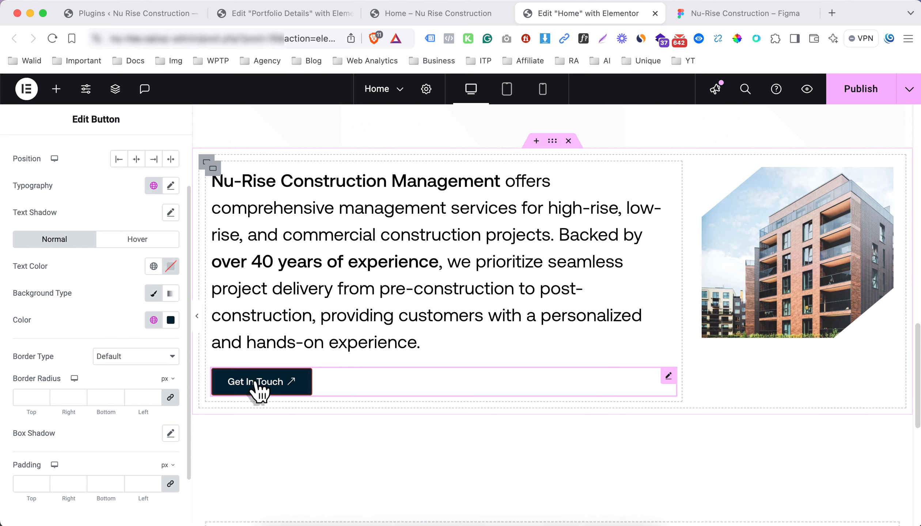
{"action": "scroll", "coordinate": [111, 279], "scroll_direction": "up", "scroll_amount": 2}
{"action": "scroll", "coordinate": [99, 311], "scroll_direction": "down", "scroll_amount": 4}
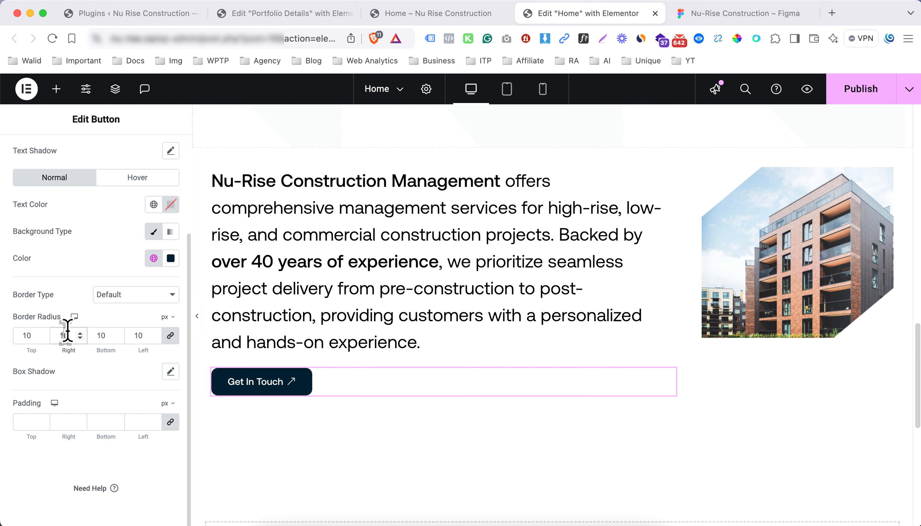
Preview the section against the Figma design and reopen the button's style settings
{"action": "left_click", "coordinate": [197, 316]}
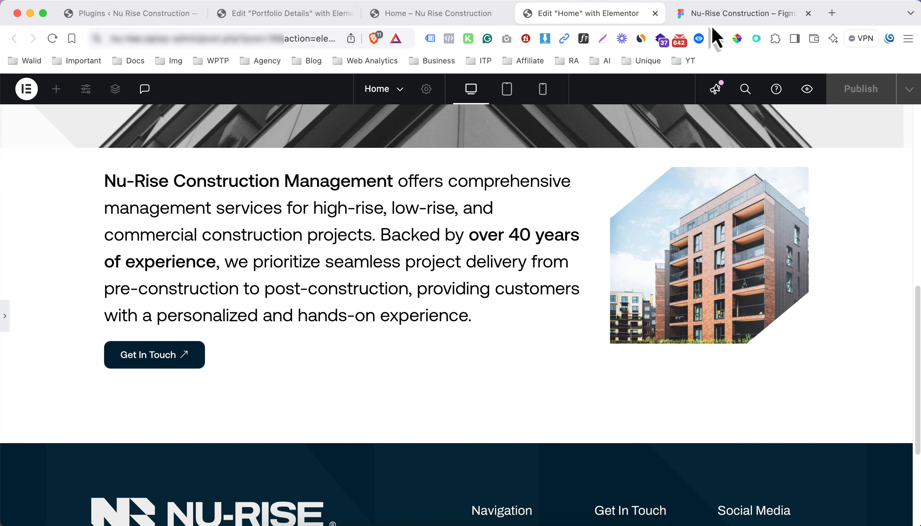
{"action": "left_click", "coordinate": [713, 17]}
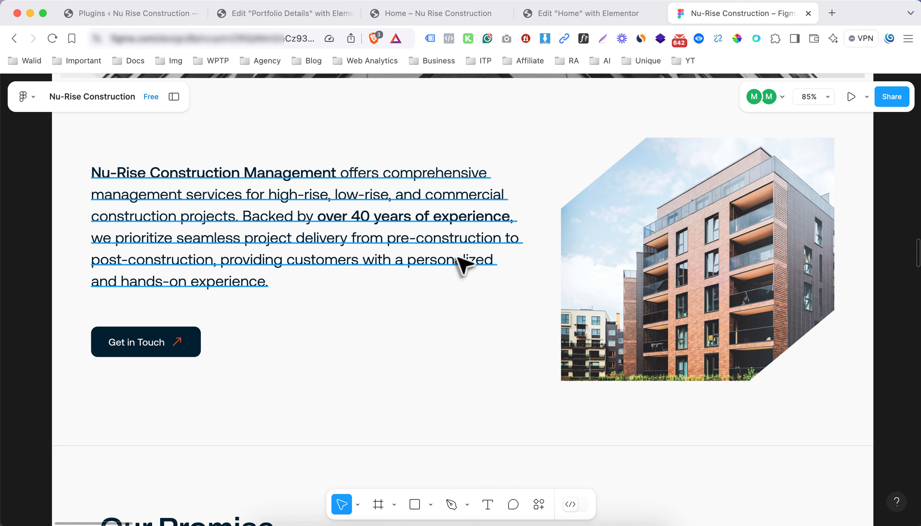
{"action": "left_click", "coordinate": [609, 22]}
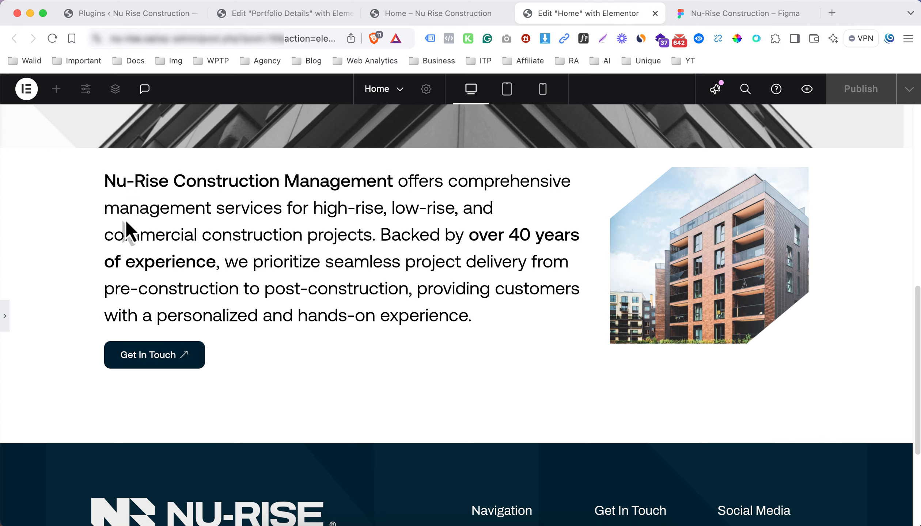
{"action": "left_click", "coordinate": [4, 316]}
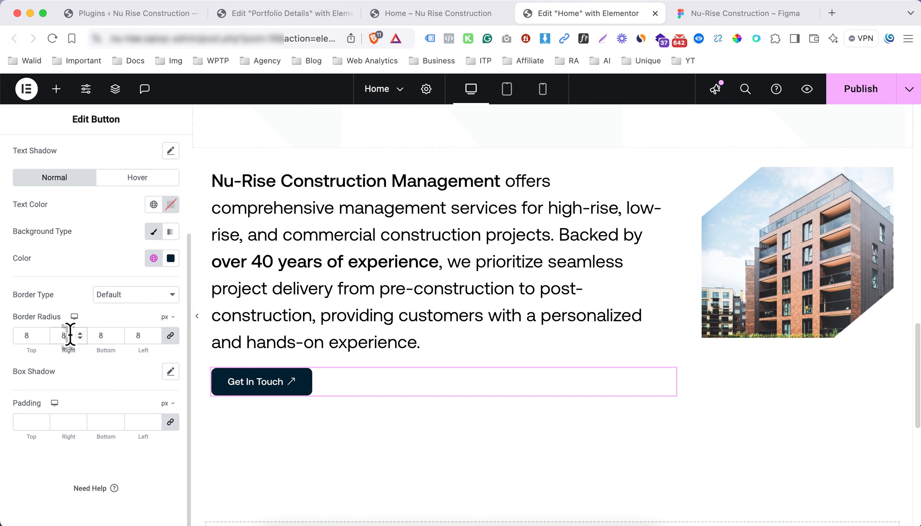
{"action": "scroll", "coordinate": [79, 314], "scroll_direction": "up", "scroll_amount": 2}
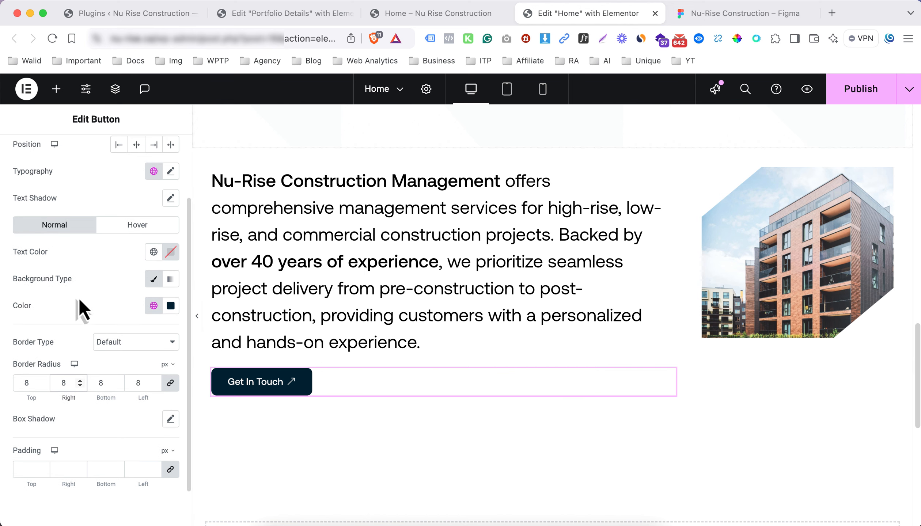
{"action": "scroll", "coordinate": [79, 299], "scroll_direction": "up", "scroll_amount": 3}
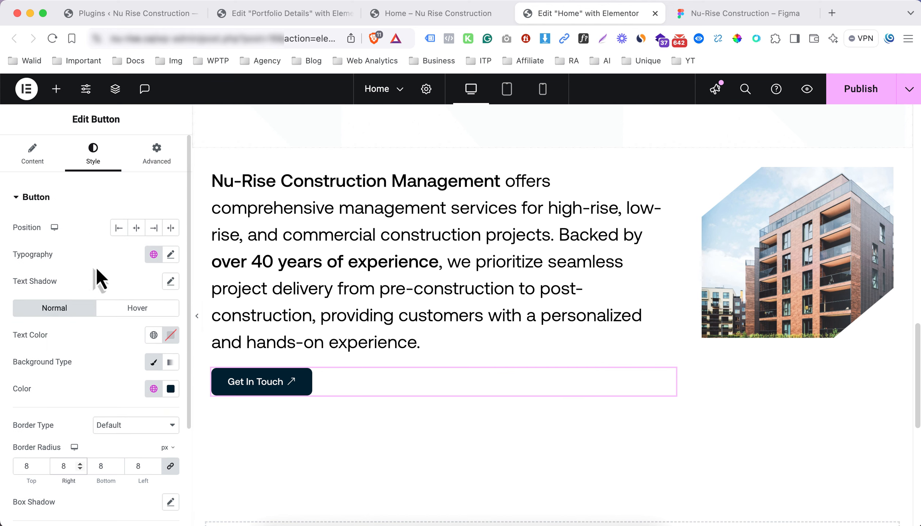
{"action": "scroll", "coordinate": [101, 278], "scroll_direction": "down", "scroll_amount": 4}
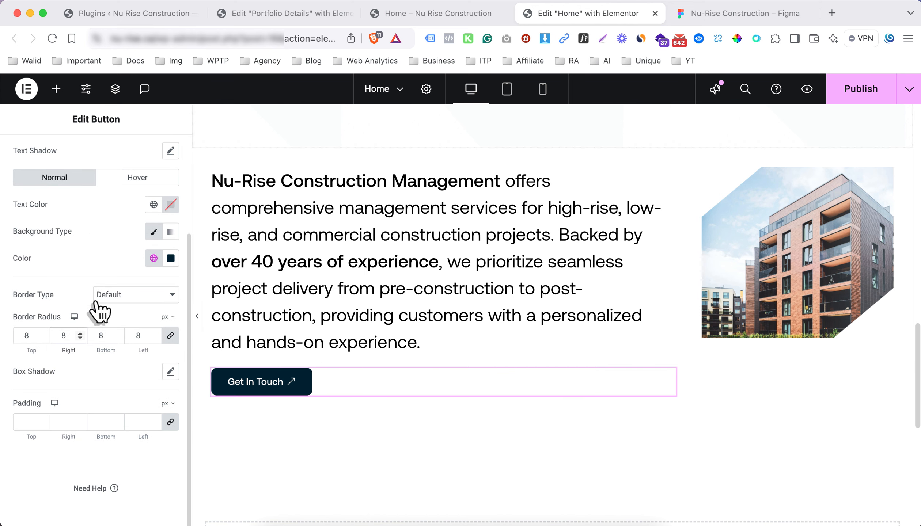
{"action": "scroll", "coordinate": [110, 362], "scroll_direction": "up", "scroll_amount": 4}
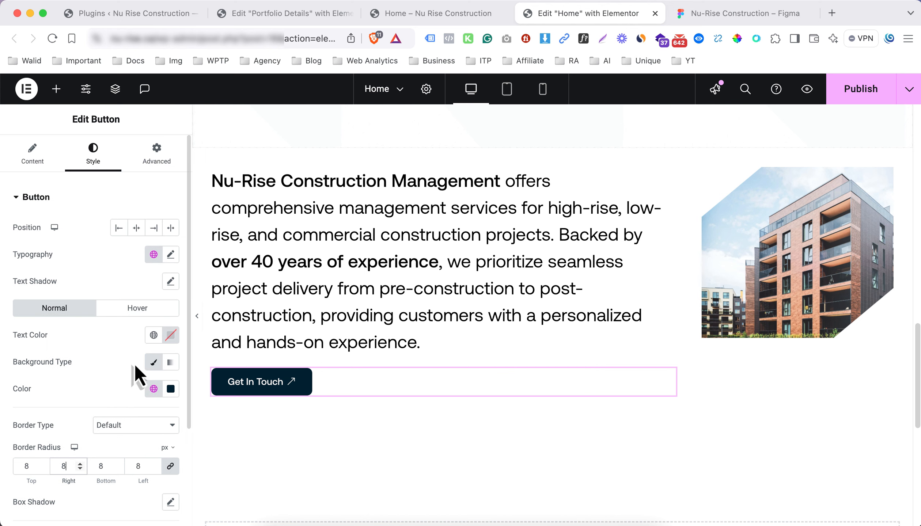
Set the Get In Touch button's icon spacing to 10 px and its Button ID to 'buttons-icons'
{"action": "left_click", "coordinate": [44, 161]}
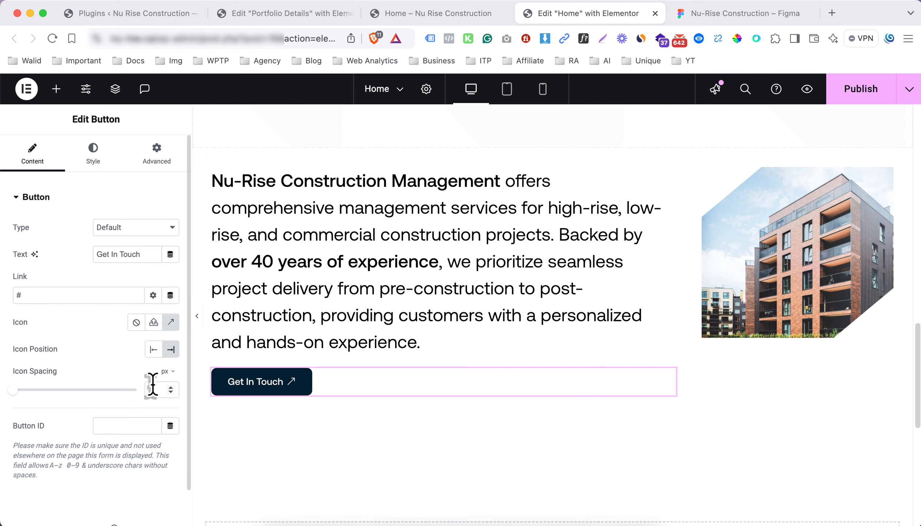
{"action": "left_click_drag", "start_coordinate": [14, 390], "coordinate": [39, 391]}
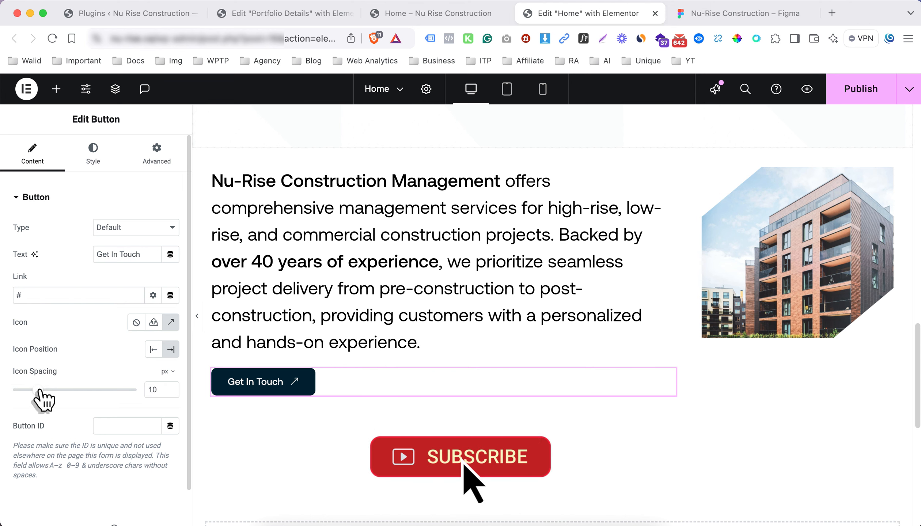
{"action": "left_click", "coordinate": [131, 424]}
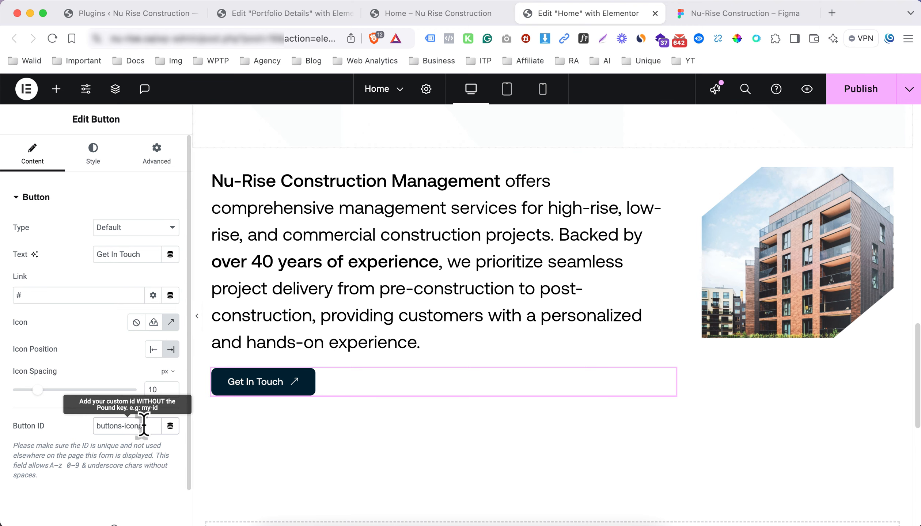
{"action": "triple_click", "coordinate": [143, 426]}
{"action": "left_click", "coordinate": [93, 155]}
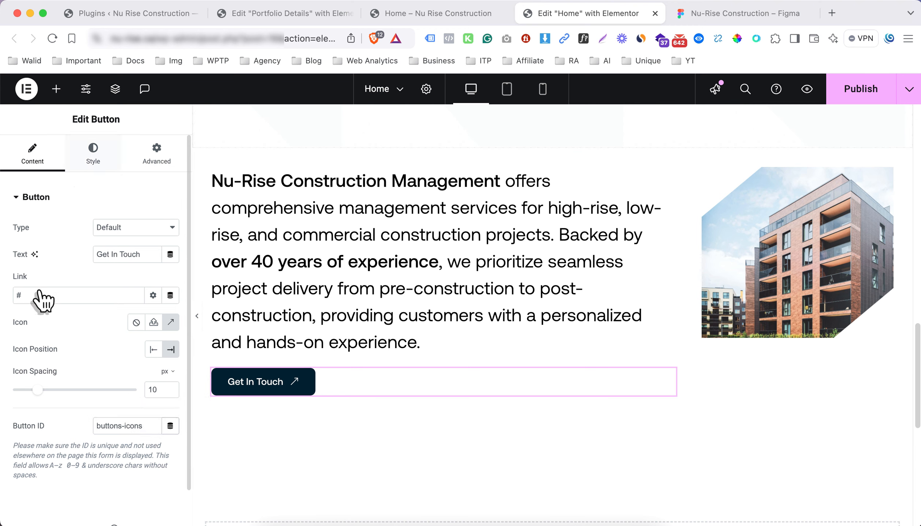
{"action": "scroll", "coordinate": [87, 364], "scroll_direction": "down", "scroll_amount": 3}
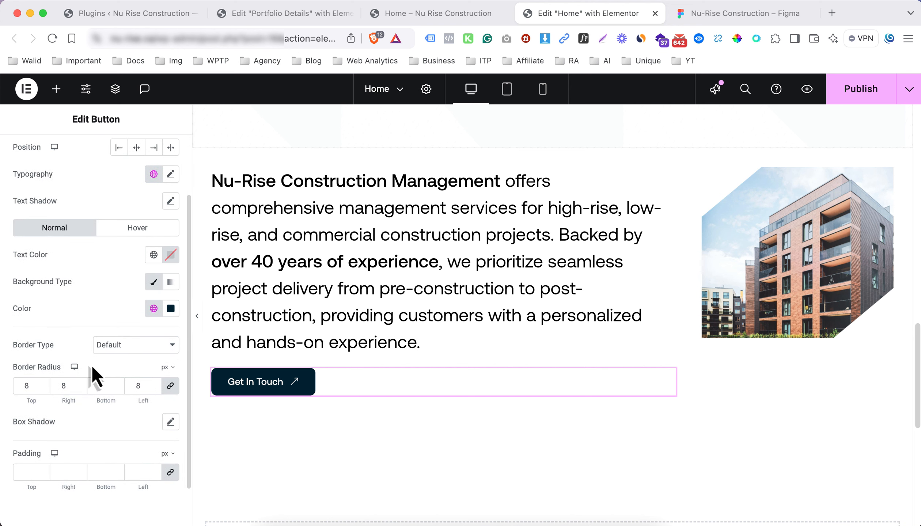
{"action": "scroll", "coordinate": [93, 335], "scroll_direction": "up", "scroll_amount": 3}
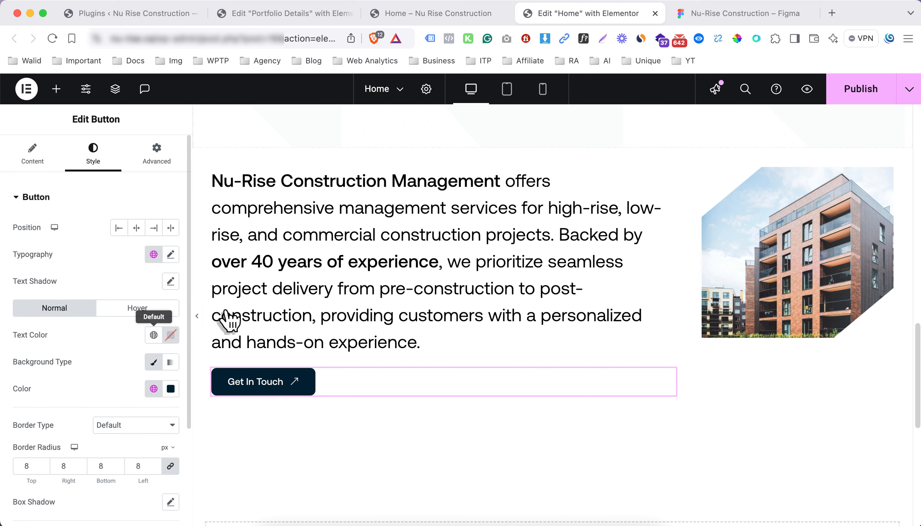
In Tablet view, set the intro paragraph's typography size to 25 px
{"action": "left_click", "coordinate": [507, 89]}
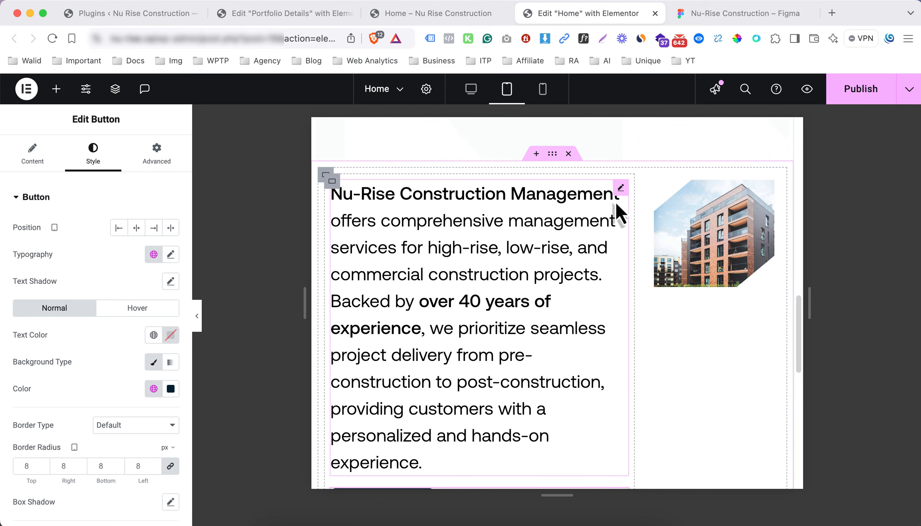
{"action": "left_click", "coordinate": [621, 189]}
{"action": "left_click", "coordinate": [92, 154]}
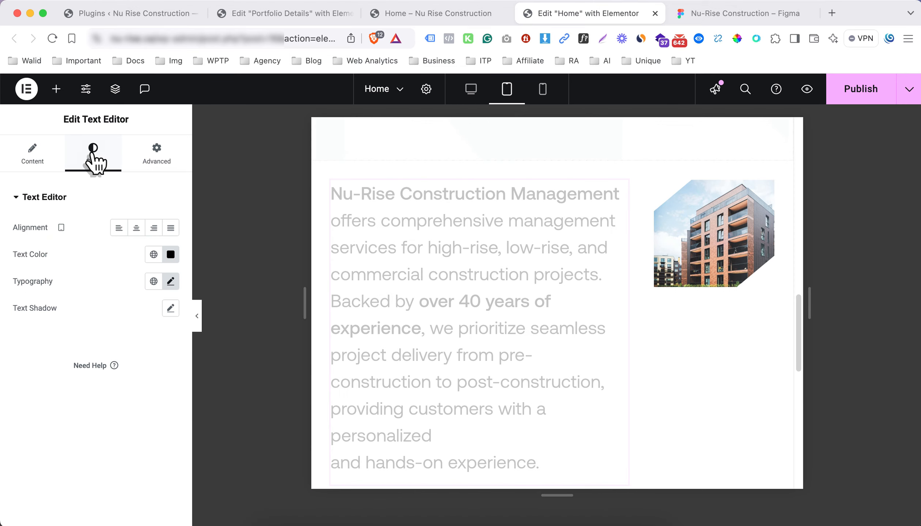
{"action": "left_click", "coordinate": [170, 281]}
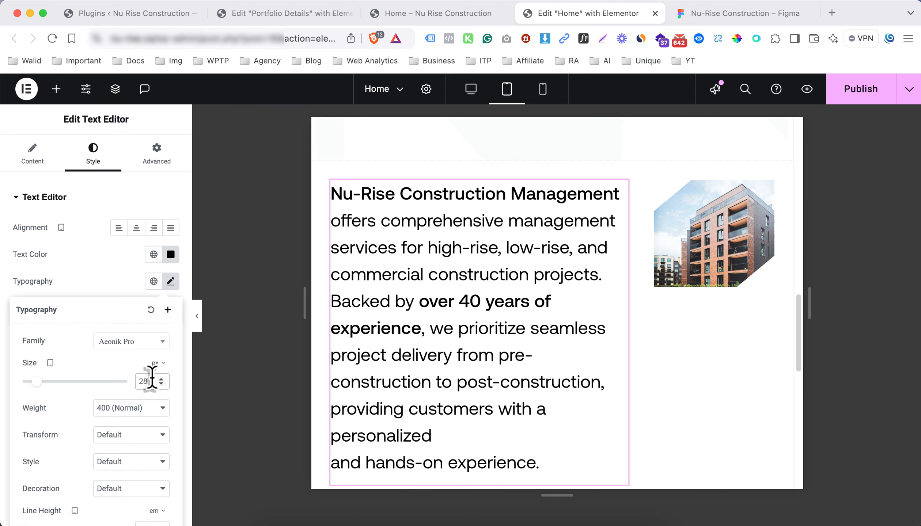
{"action": "type", "text": "25"}
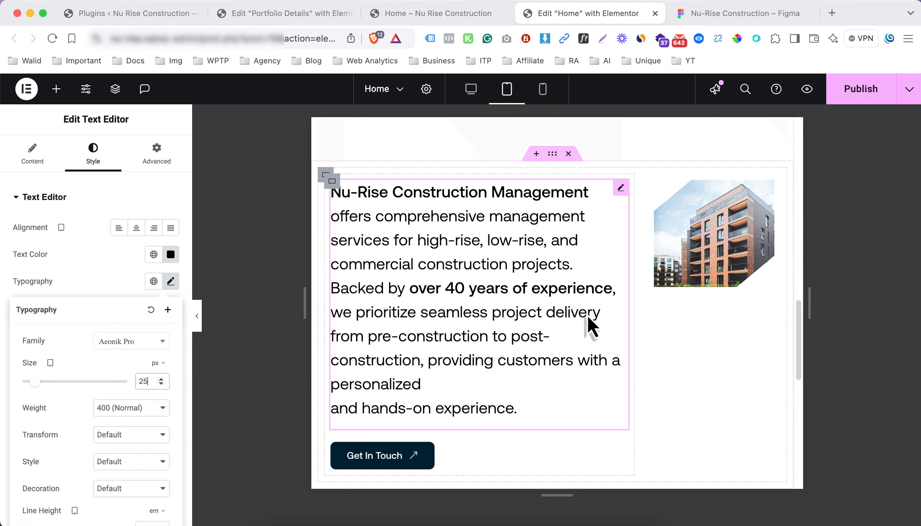
Check the building image's style settings, then select the text column's container
{"action": "left_click", "coordinate": [720, 265]}
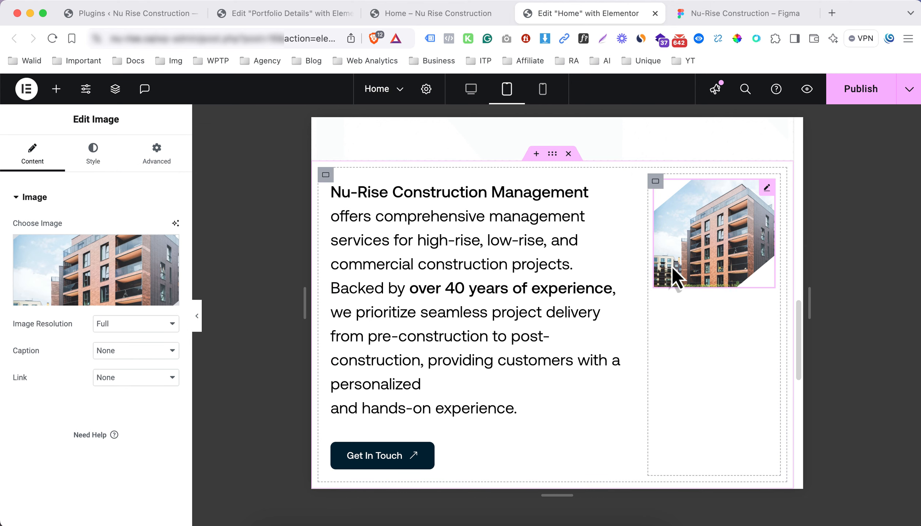
{"action": "left_click", "coordinate": [93, 163]}
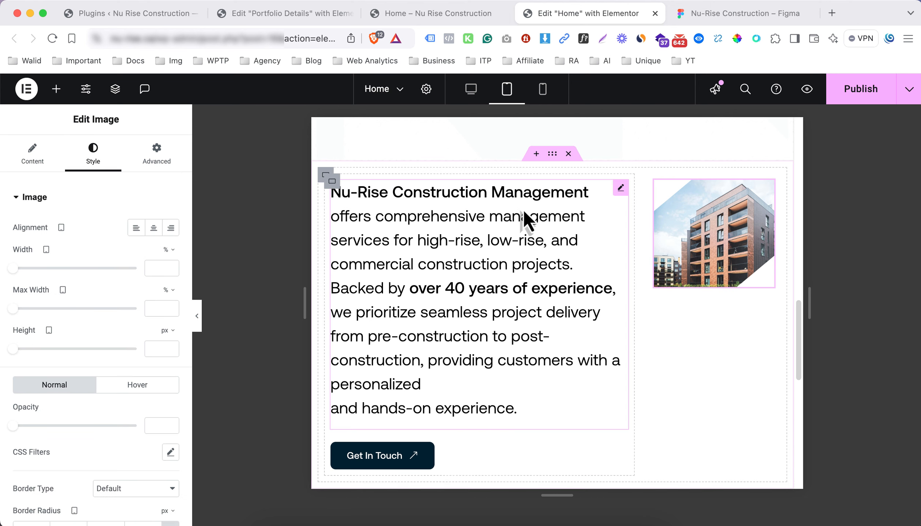
{"action": "left_click", "coordinate": [333, 185]}
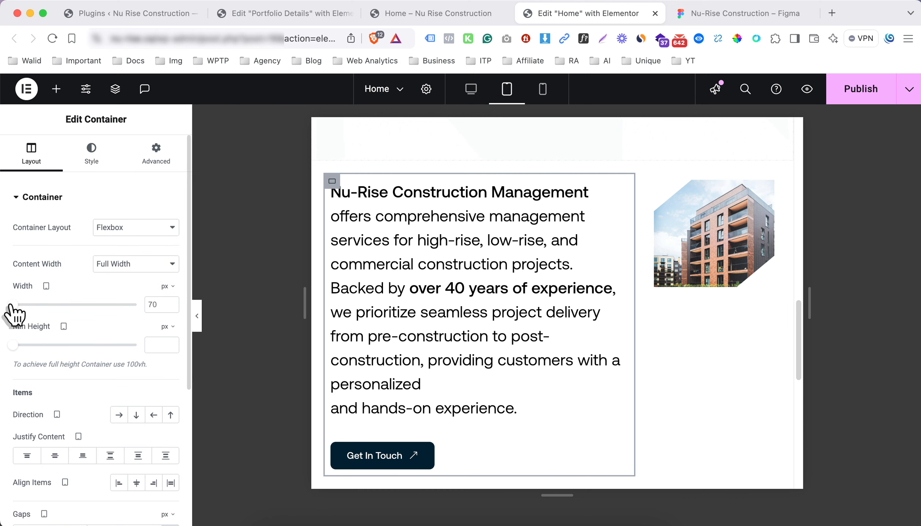
Switch the text column's width unit to % and set it to 60%
{"action": "left_click_drag", "start_coordinate": [12, 307], "coordinate": [17, 307]}
{"action": "mouse_move", "coordinate": [164, 289]}
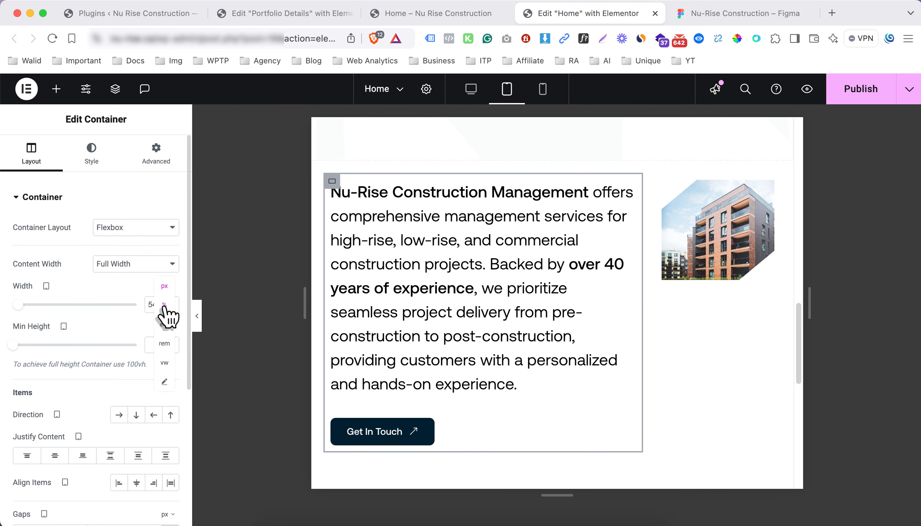
{"action": "left_click", "coordinate": [168, 313]}
{"action": "mouse_move", "coordinate": [97, 305]}
{"action": "left_mouse_down"}
{"action": "mouse_move", "coordinate": [72, 302]}
{"action": "mouse_move", "coordinate": [83, 304]}
{"action": "left_mouse_up"}
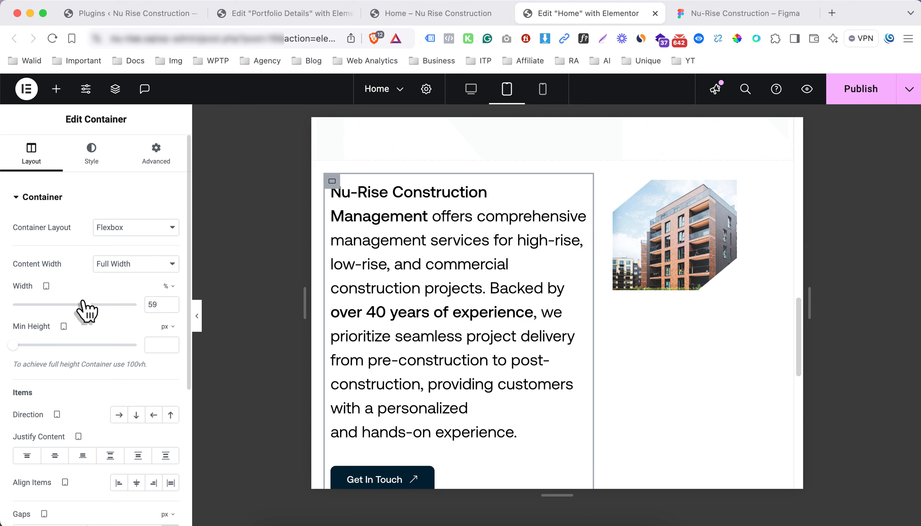
{"action": "key", "text": "Up"}
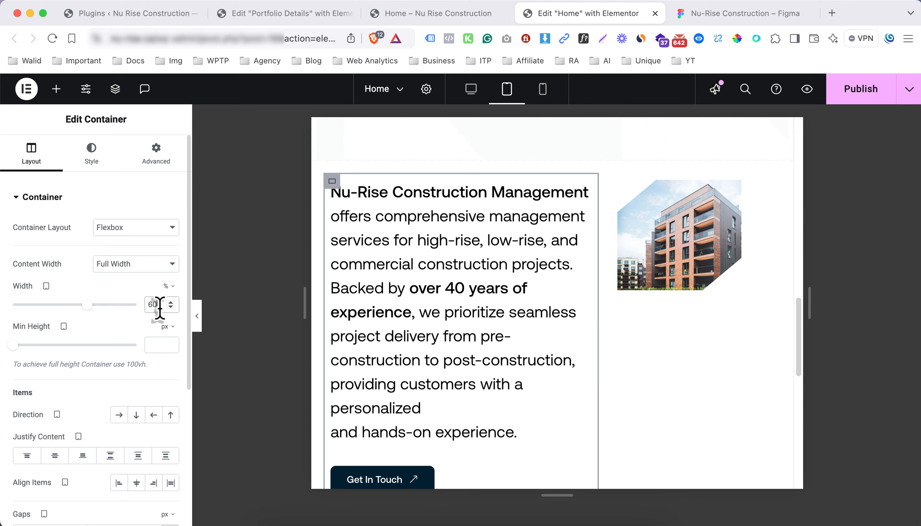
Select the image's column container and set its width to 40%
{"action": "left_click", "coordinate": [688, 260]}
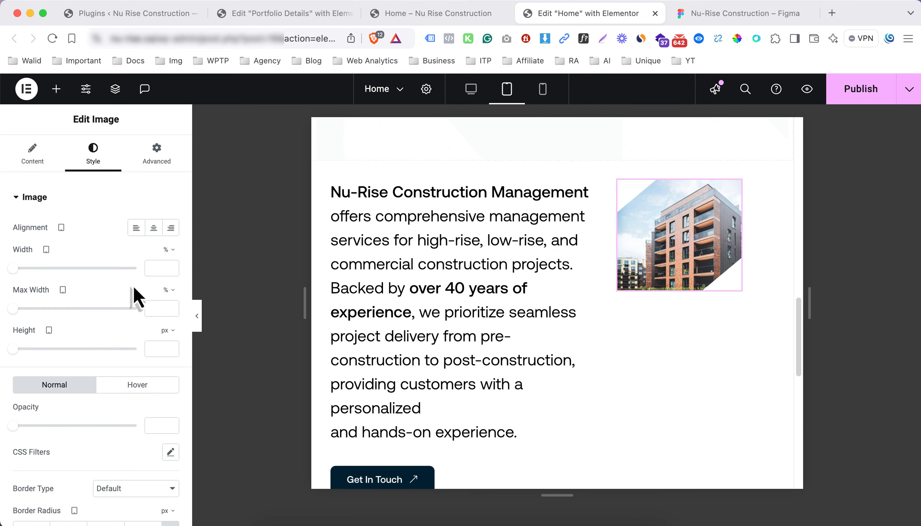
{"action": "left_click", "coordinate": [36, 160]}
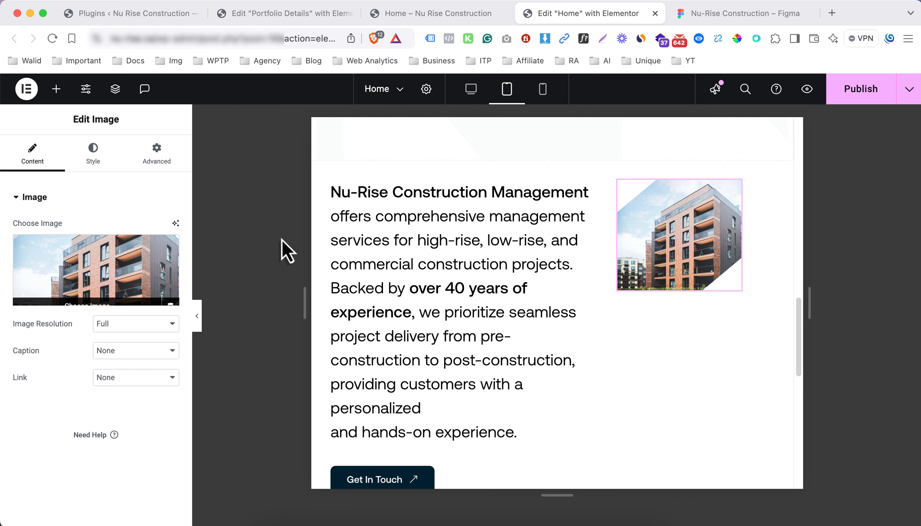
{"action": "left_click", "coordinate": [618, 182]}
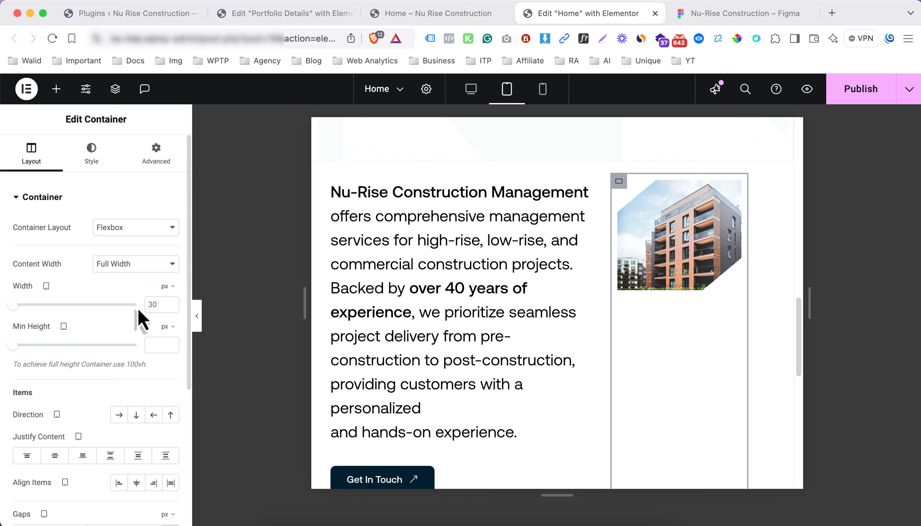
{"action": "left_click", "coordinate": [168, 287]}
{"action": "left_click", "coordinate": [165, 308]}
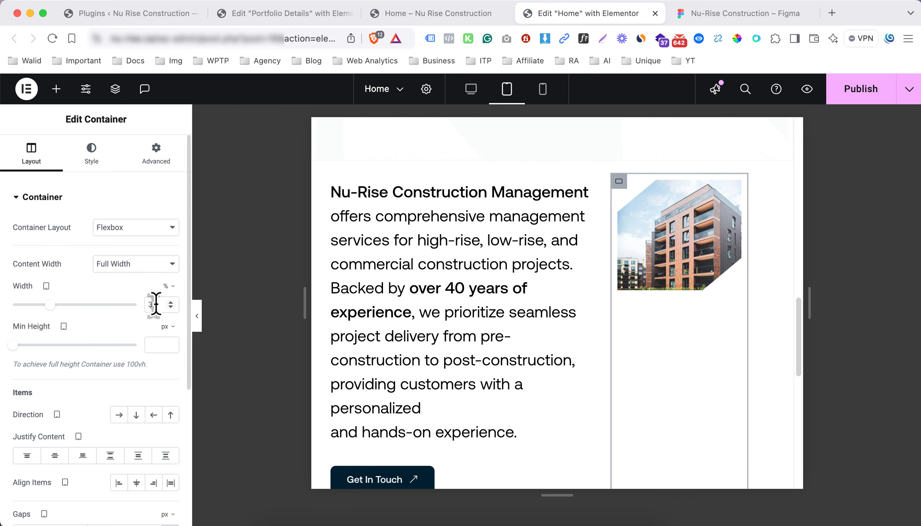
{"action": "type", "text": "40"}
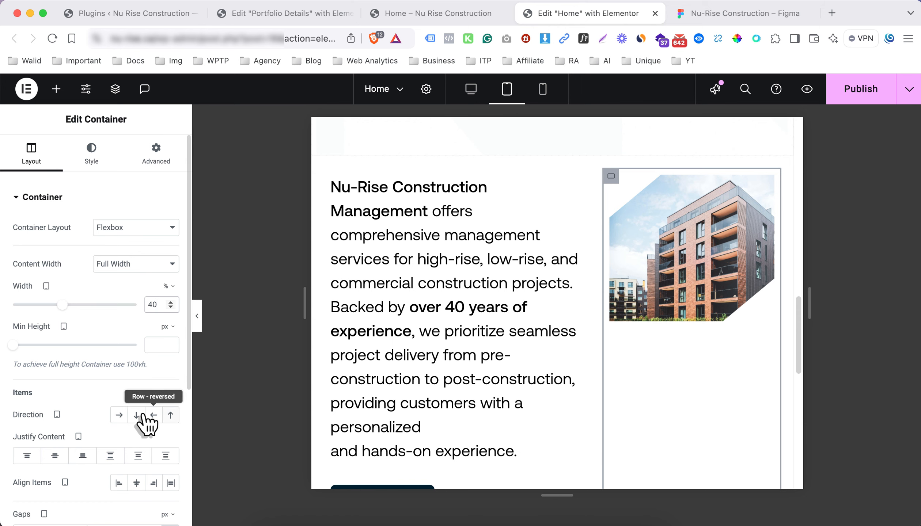
Set the outer intro container to Column-reversed and both column widths to 100%
{"action": "left_click", "coordinate": [171, 418]}
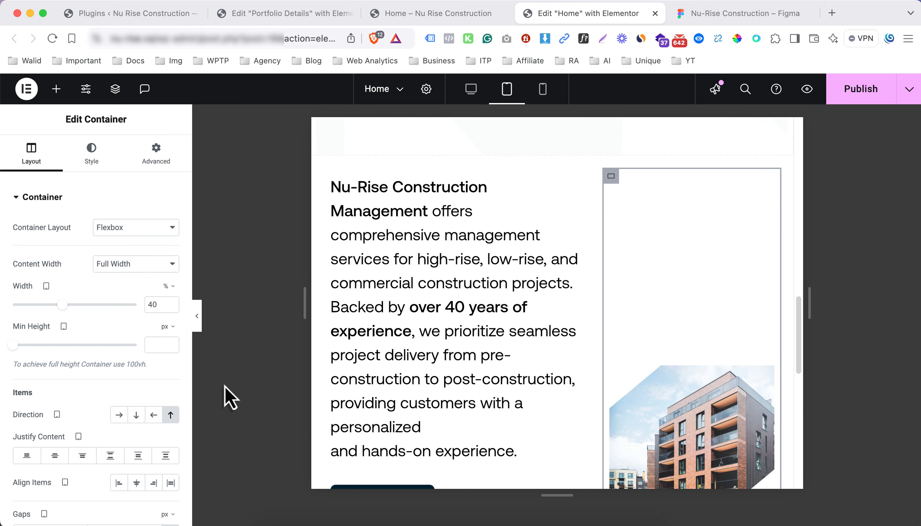
{"action": "left_click", "coordinate": [170, 417]}
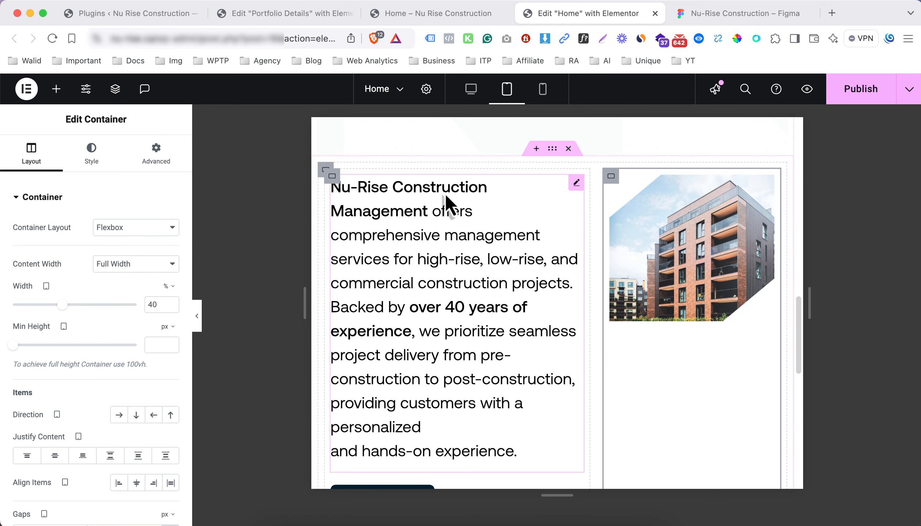
{"action": "left_click", "coordinate": [325, 172]}
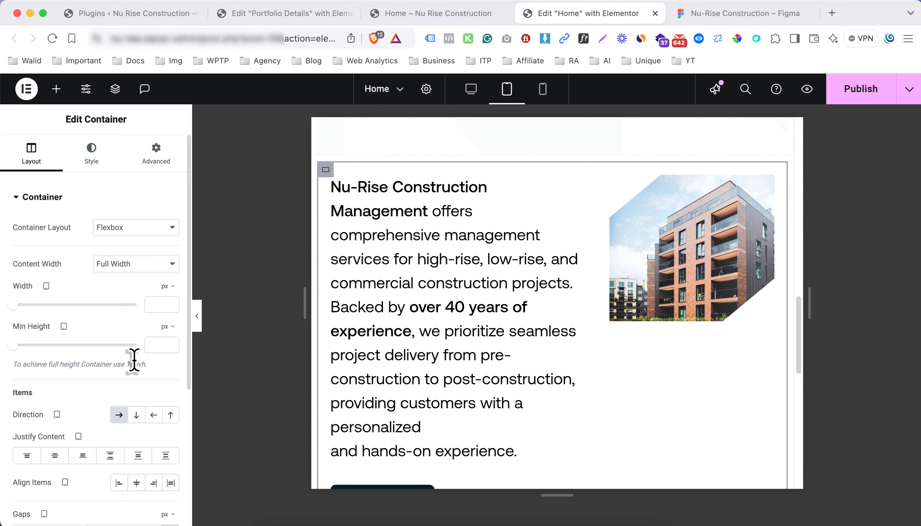
{"action": "left_click", "coordinate": [172, 416]}
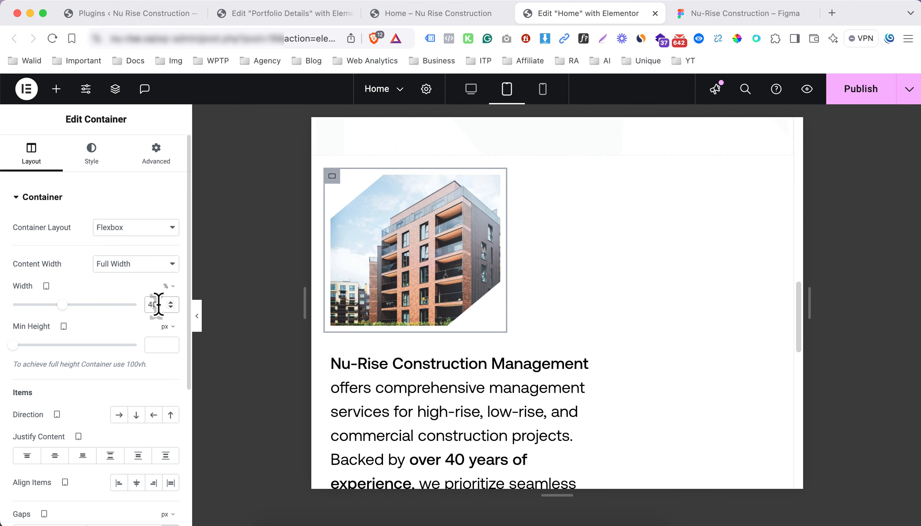
{"action": "type", "text": "100"}
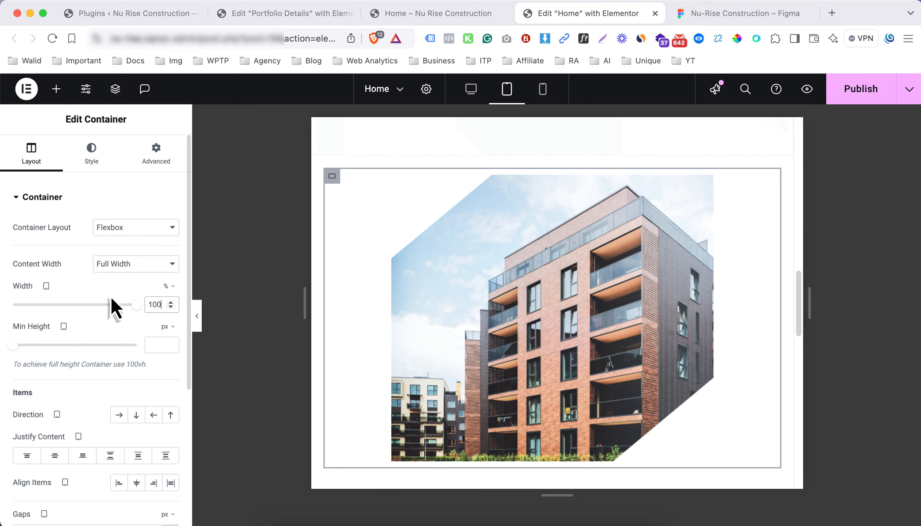
{"action": "scroll", "coordinate": [397, 318], "scroll_direction": "down", "scroll_amount": 5}
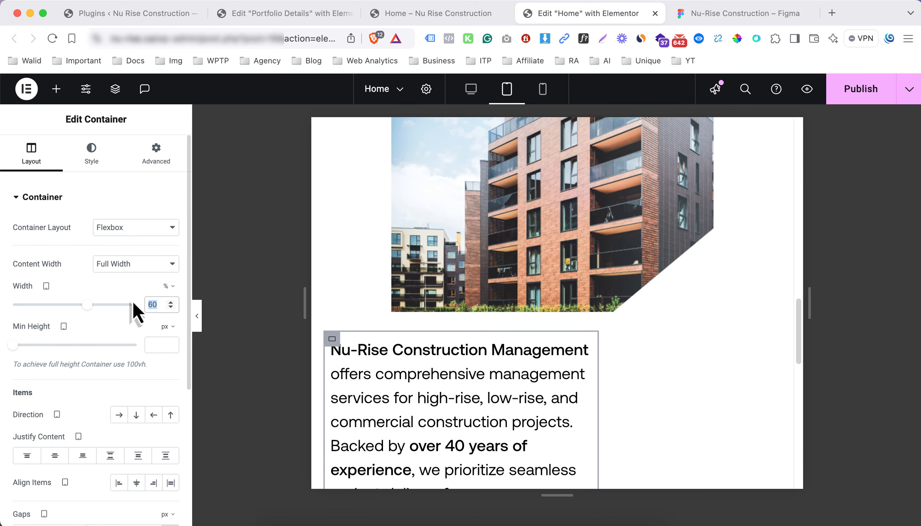
{"action": "type", "text": "100"}
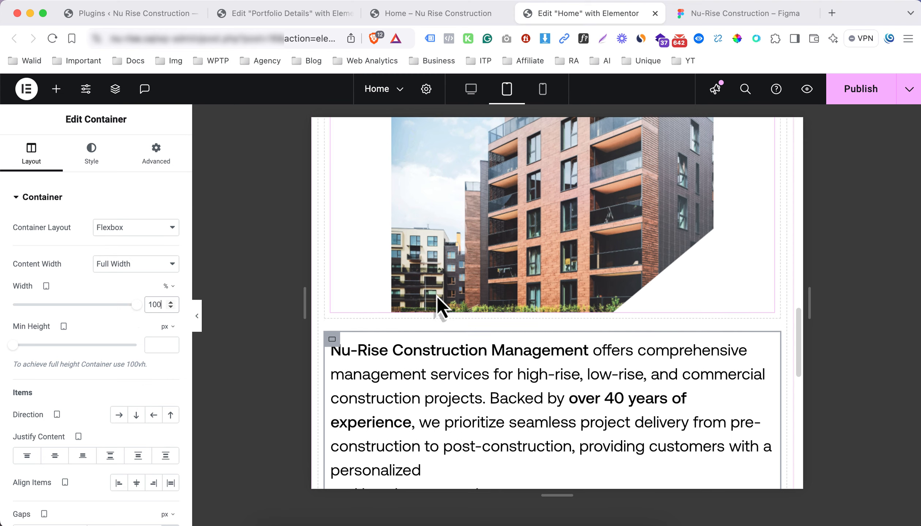
Give the building image a 100% max width, then zoom out on the Figma design for comparison
{"action": "left_click", "coordinate": [456, 277]}
{"action": "left_click", "coordinate": [106, 159]}
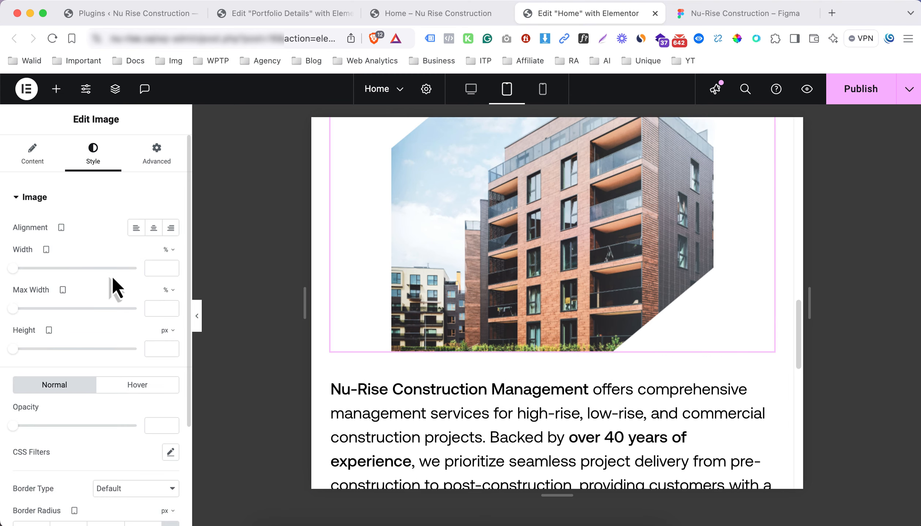
{"action": "left_click_drag", "start_coordinate": [15, 308], "coordinate": [160, 304]}
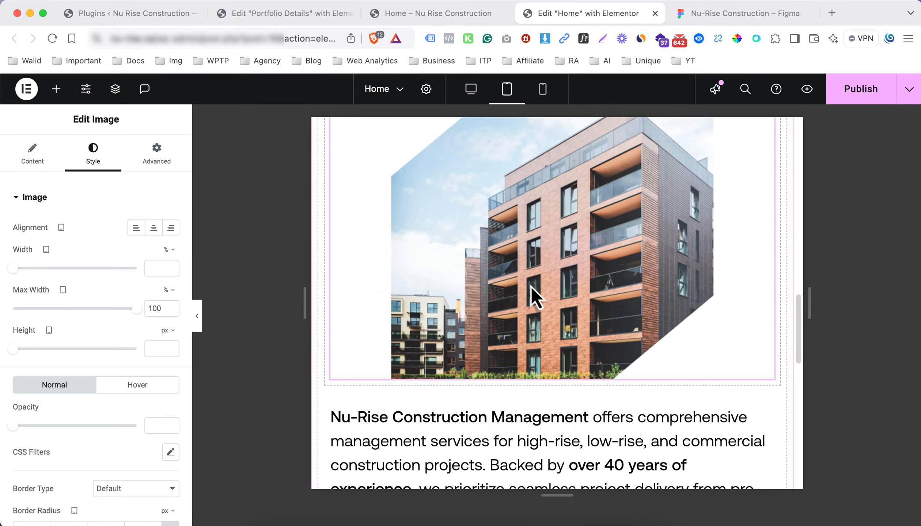
{"action": "scroll", "coordinate": [485, 293], "scroll_direction": "down", "scroll_amount": 5}
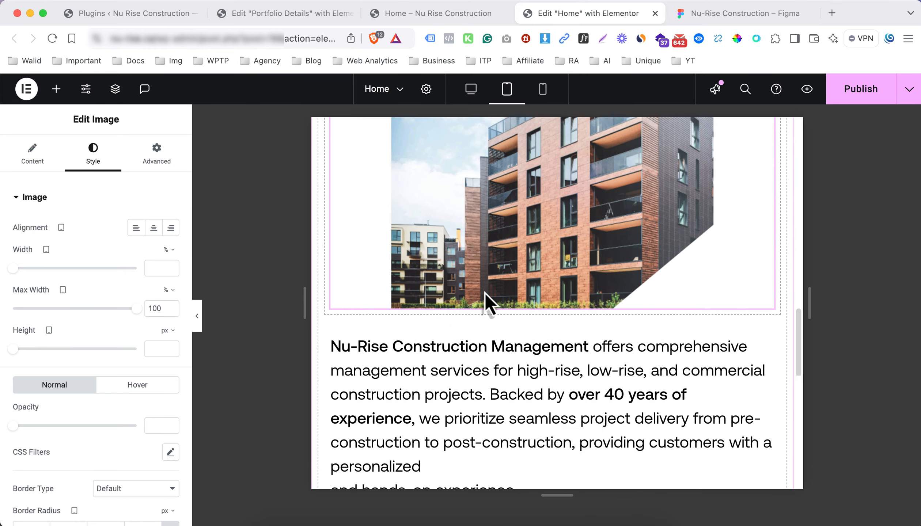
{"action": "left_click", "coordinate": [704, 19]}
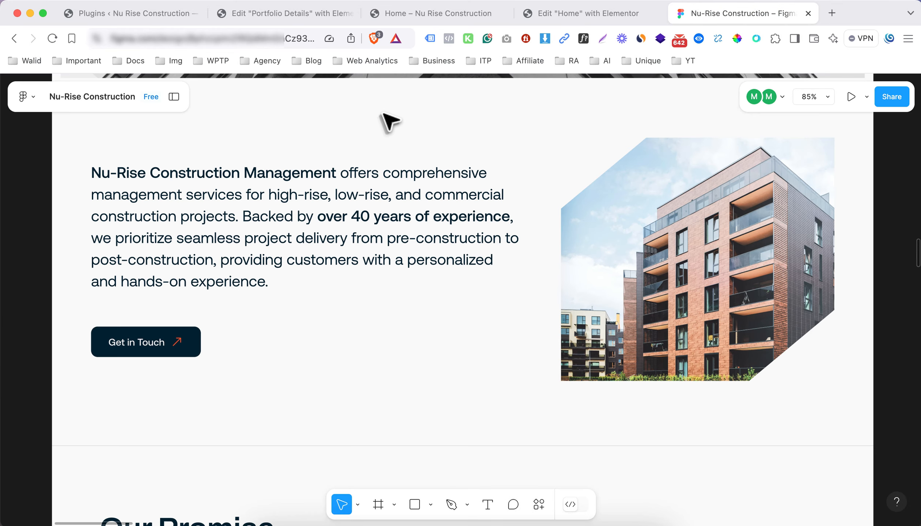
{"action": "scroll", "coordinate": [343, 212], "scroll_direction": "down", "scroll_amount": 6}
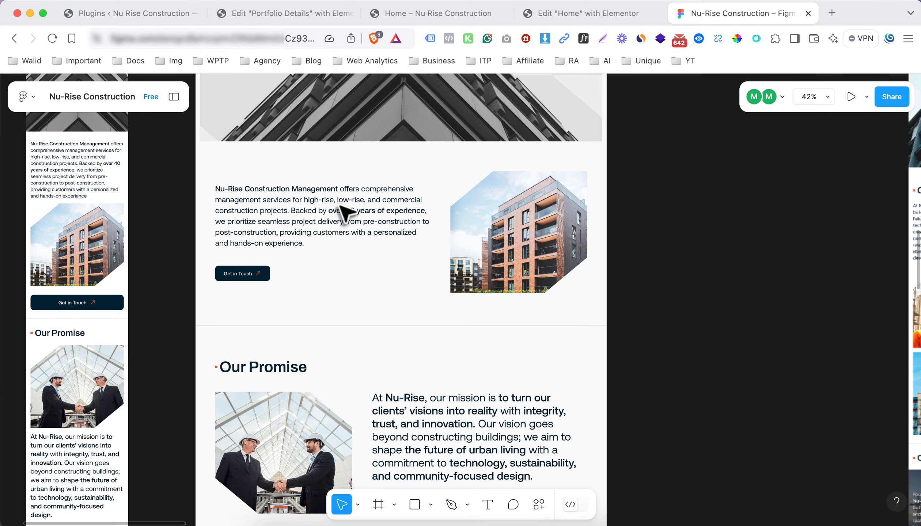
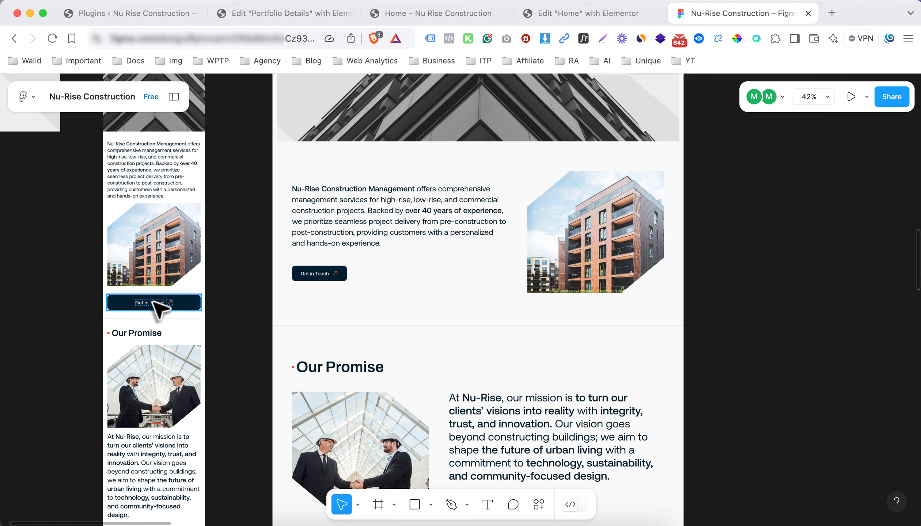
Set the text-and-image container's Direction to Column so the text sits above the building image
{"action": "left_click", "coordinate": [587, 17]}
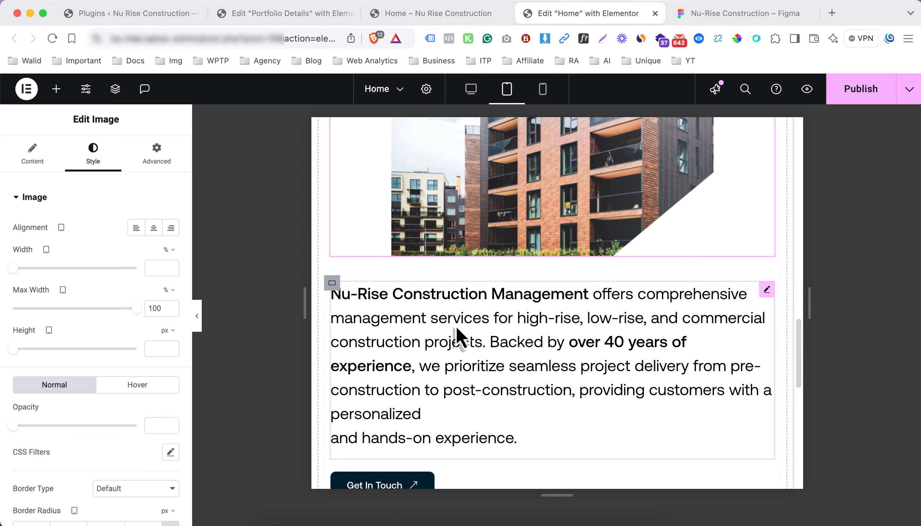
{"action": "scroll", "coordinate": [432, 334], "scroll_direction": "down", "scroll_amount": 1}
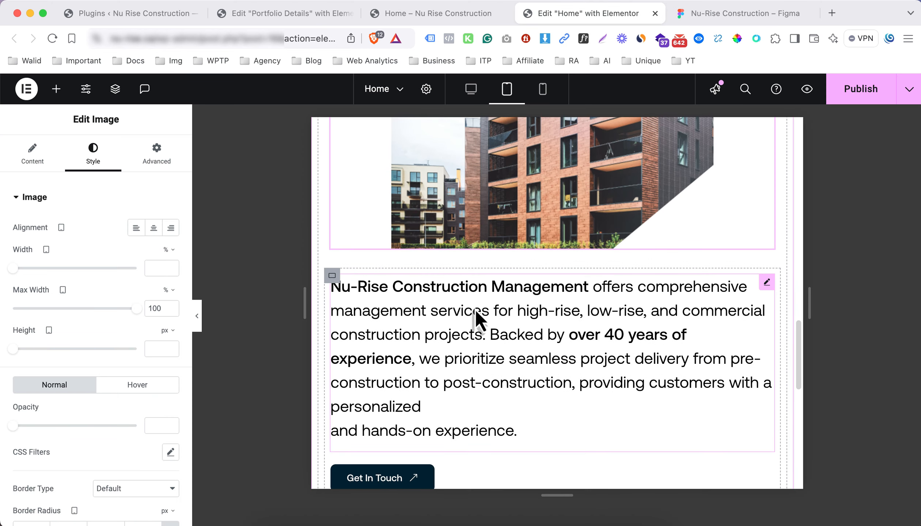
{"action": "scroll", "coordinate": [497, 316], "scroll_direction": "up", "scroll_amount": 6}
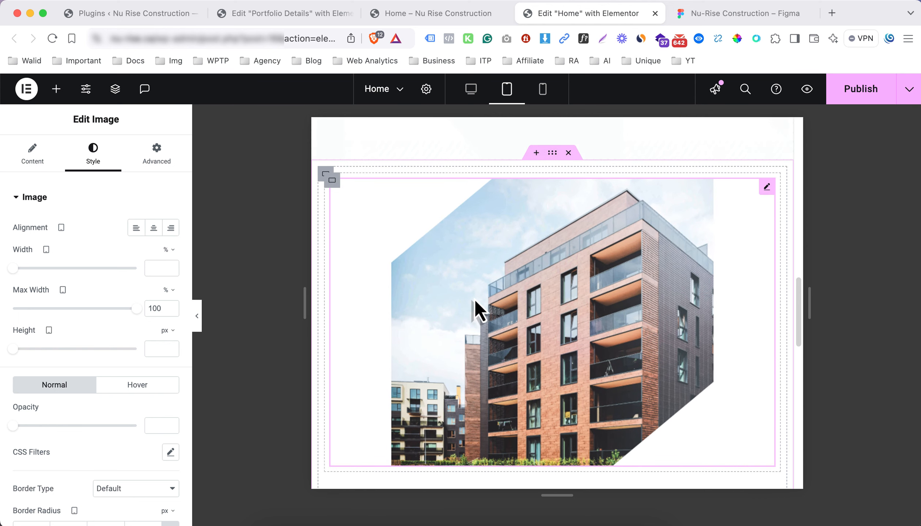
{"action": "scroll", "coordinate": [474, 299], "scroll_direction": "down", "scroll_amount": 1}
{"action": "scroll", "coordinate": [436, 307], "scroll_direction": "up", "scroll_amount": 1}
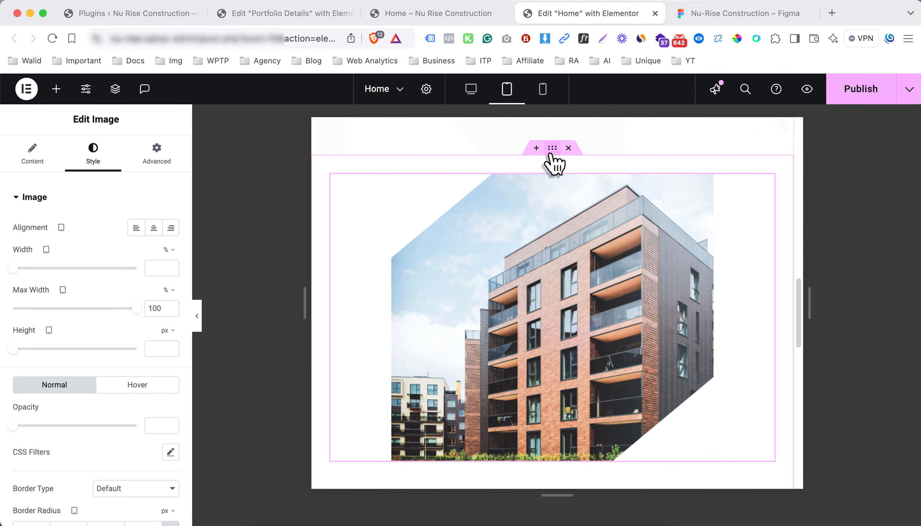
{"action": "left_click", "coordinate": [327, 169]}
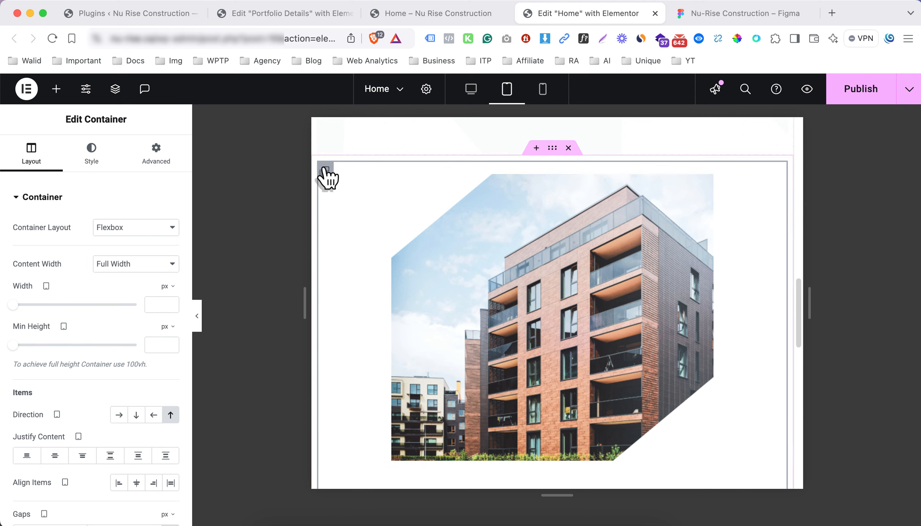
{"action": "scroll", "coordinate": [135, 271], "scroll_direction": "down", "scroll_amount": 1}
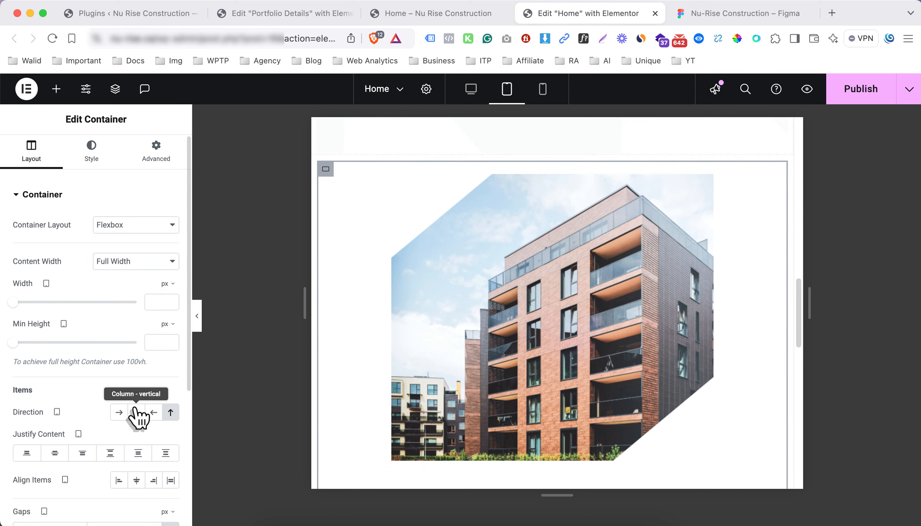
{"action": "left_click", "coordinate": [136, 413]}
Copy the Get In Touch button and paste it below the building image
{"action": "scroll", "coordinate": [476, 304], "scroll_direction": "down", "scroll_amount": 3}
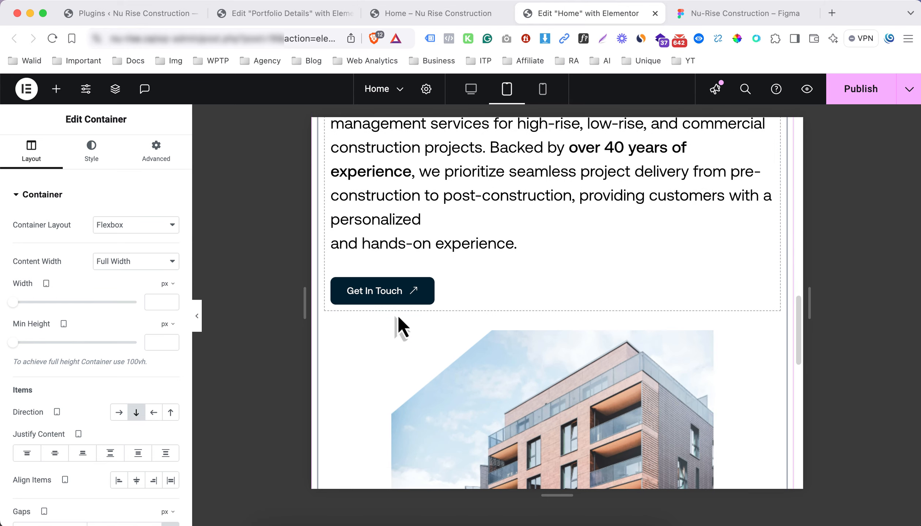
{"action": "scroll", "coordinate": [405, 333], "scroll_direction": "down", "scroll_amount": 2}
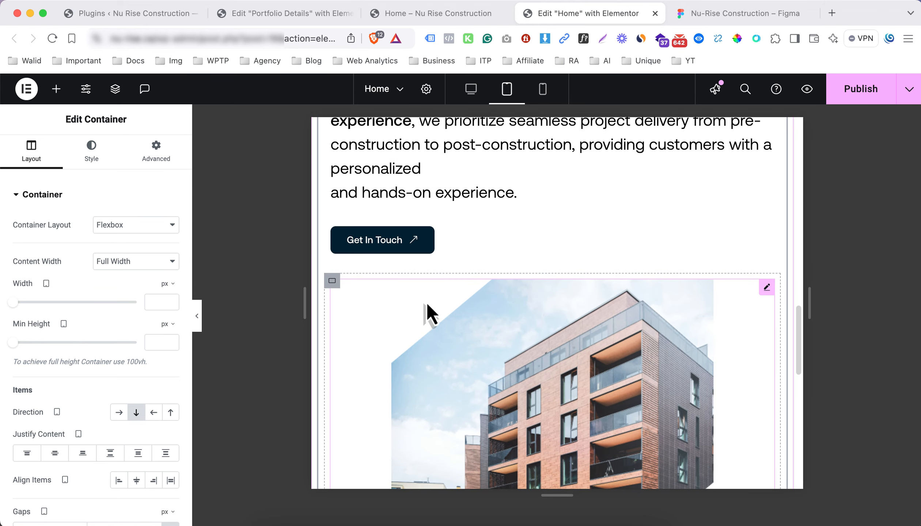
{"action": "right_click", "coordinate": [426, 237]}
{"action": "left_click", "coordinate": [456, 297]}
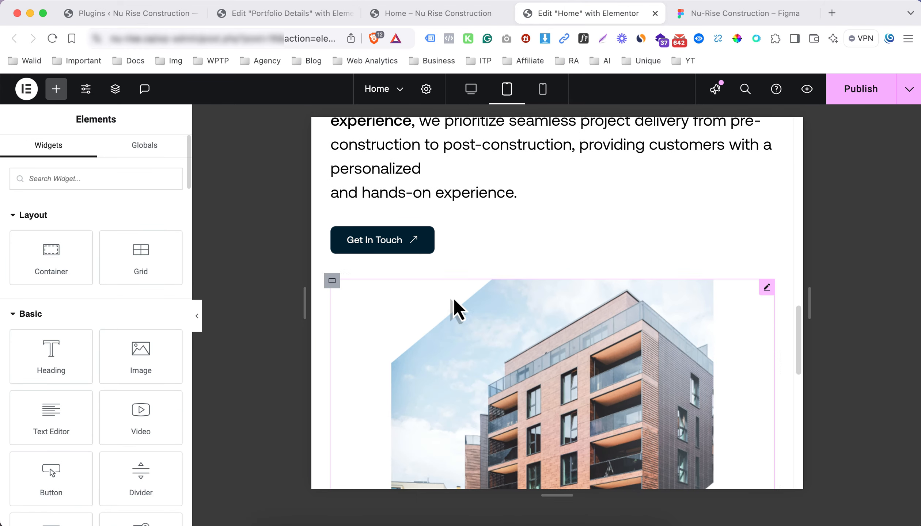
{"action": "scroll", "coordinate": [420, 320], "scroll_direction": "down", "scroll_amount": 5}
{"action": "right_click", "coordinate": [395, 311]}
{"action": "left_click", "coordinate": [433, 316]}
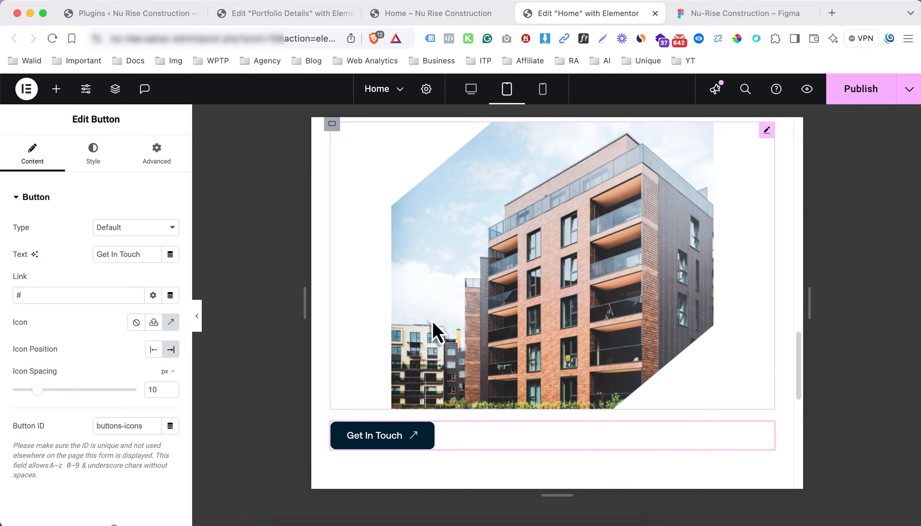
After checking the Figma design, set the building image's alignment to Left
{"action": "left_click", "coordinate": [703, 18]}
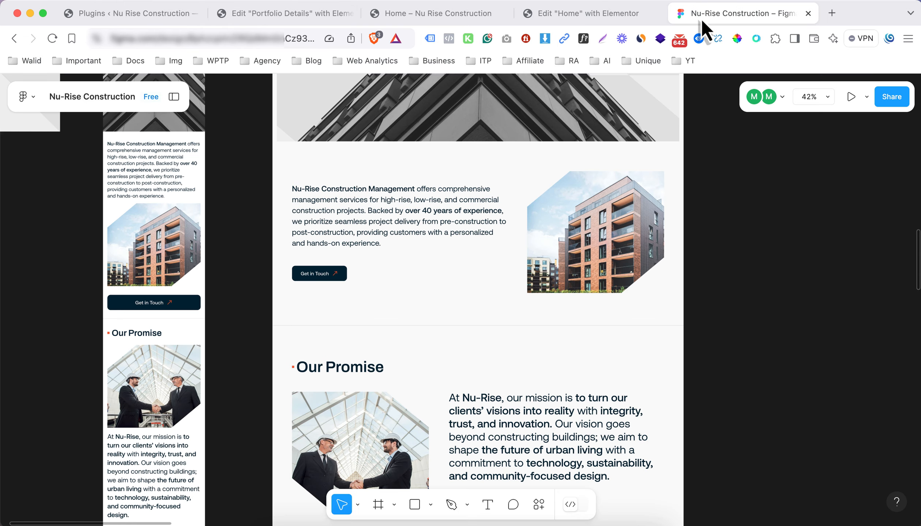
{"action": "left_click", "coordinate": [539, 13]}
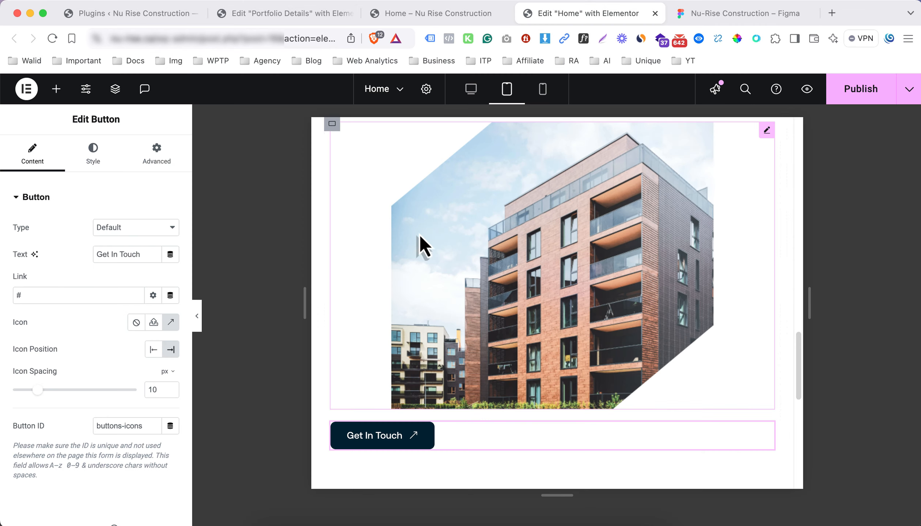
{"action": "left_click", "coordinate": [415, 246]}
{"action": "left_click", "coordinate": [136, 228]}
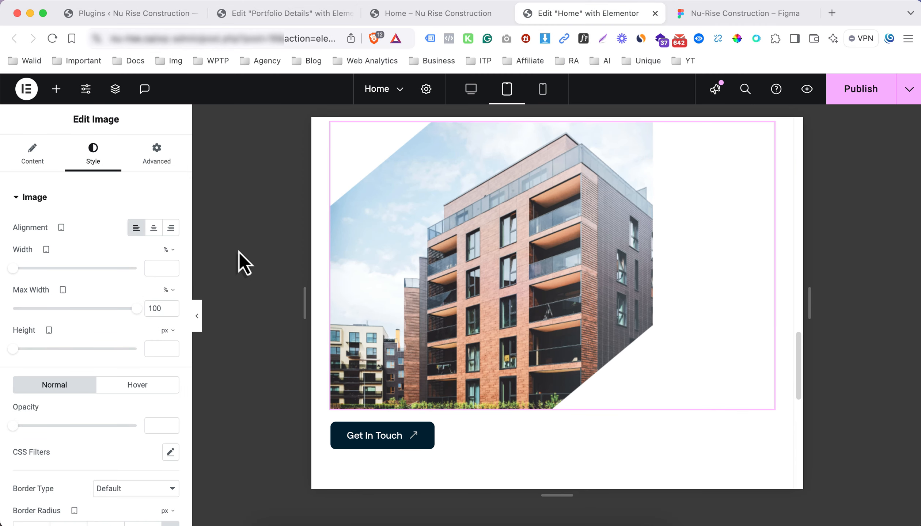
{"action": "scroll", "coordinate": [427, 300], "scroll_direction": "up", "scroll_amount": 4}
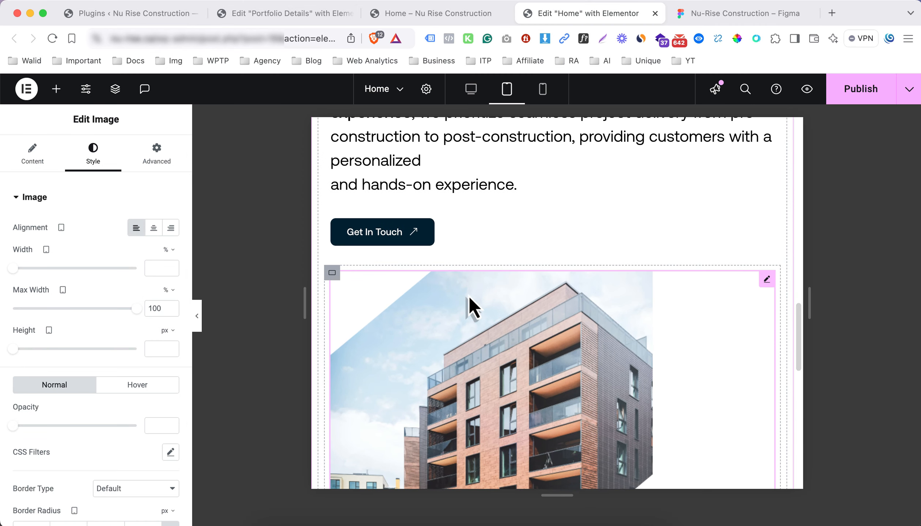
{"action": "scroll", "coordinate": [471, 307], "scroll_direction": "down", "scroll_amount": 4}
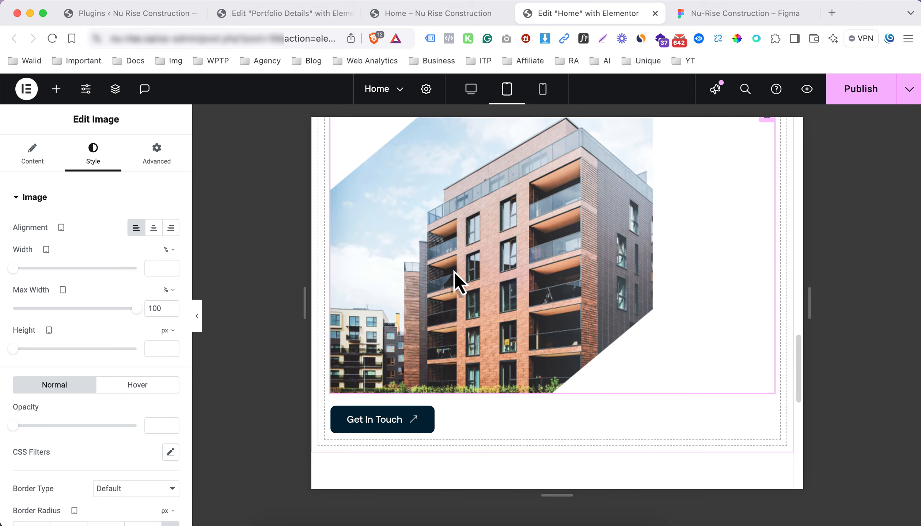
{"action": "scroll", "coordinate": [397, 335], "scroll_direction": "up", "scroll_amount": 15}
{"action": "scroll", "coordinate": [383, 334], "scroll_direction": "down", "scroll_amount": 9}
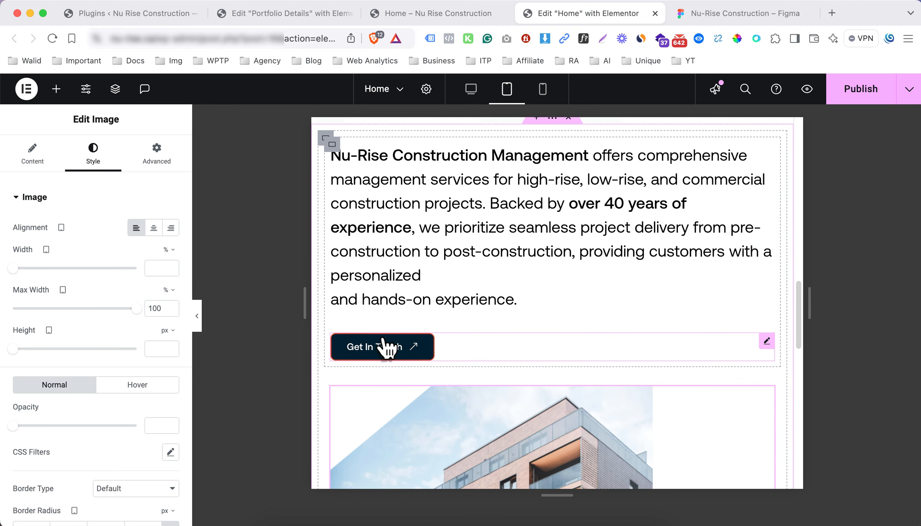
Hide the upper Get In Touch button on tablet and mobile
{"action": "left_click", "coordinate": [383, 348]}
{"action": "left_click", "coordinate": [147, 161]}
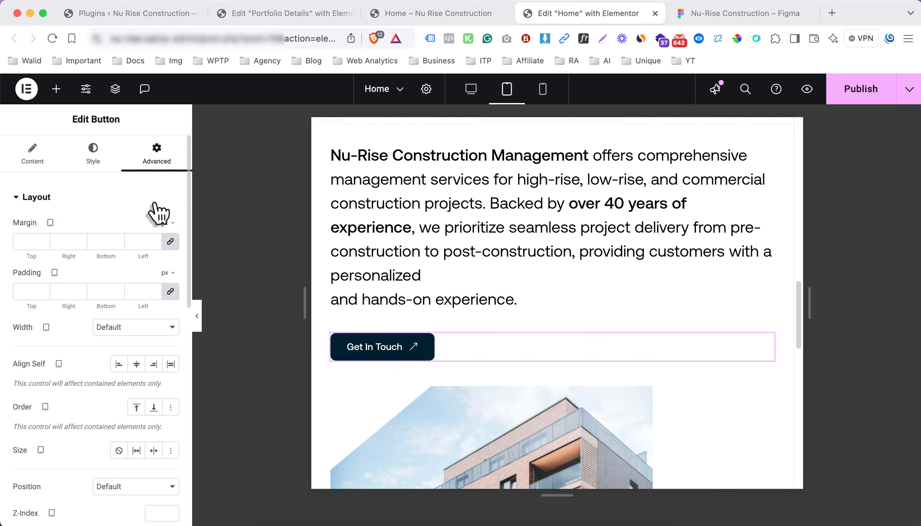
{"action": "left_click", "coordinate": [110, 196]}
{"action": "left_click", "coordinate": [112, 382]}
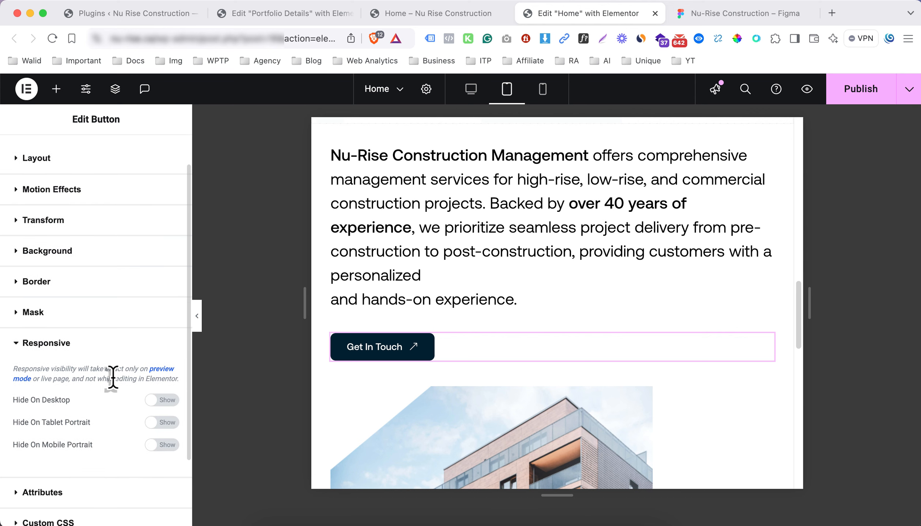
{"action": "left_click", "coordinate": [167, 423]}
{"action": "left_click", "coordinate": [172, 445]}
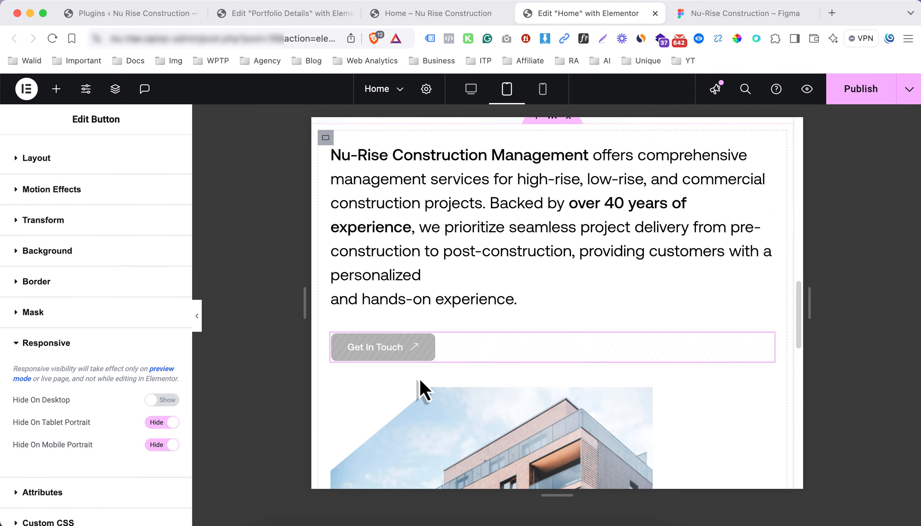
{"action": "scroll", "coordinate": [403, 397], "scroll_direction": "down", "scroll_amount": 5}
{"action": "scroll", "coordinate": [403, 397], "scroll_direction": "down", "scroll_amount": 2}
Open the lower Get In Touch button's responsive visibility options in Advanced
{"action": "left_click", "coordinate": [383, 455]}
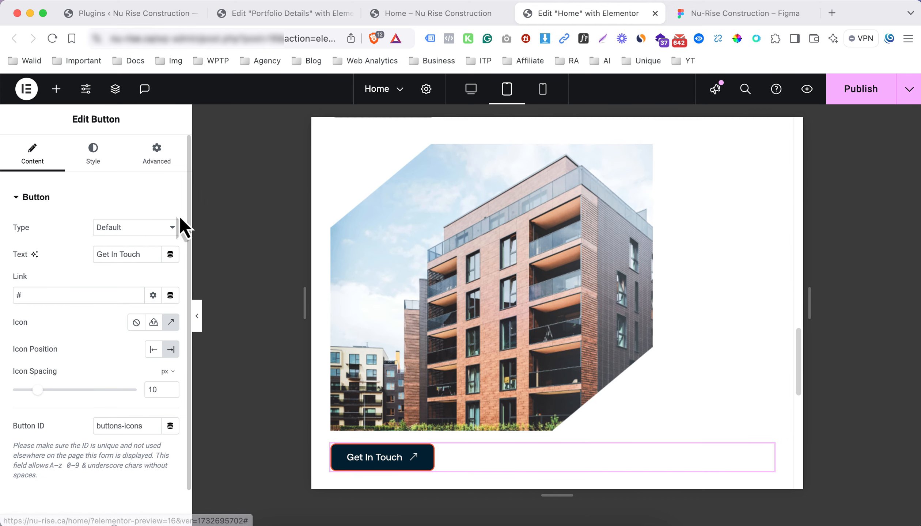
{"action": "left_click", "coordinate": [147, 166]}
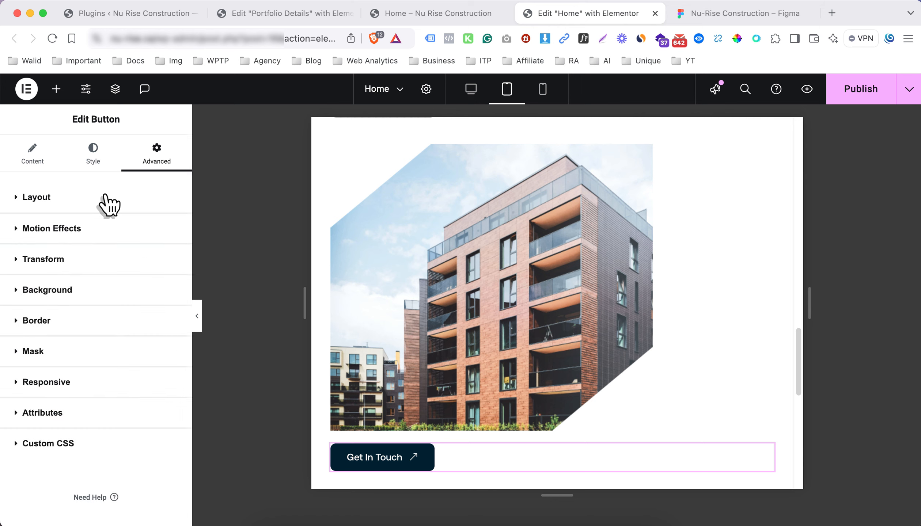
{"action": "left_click", "coordinate": [89, 384]}
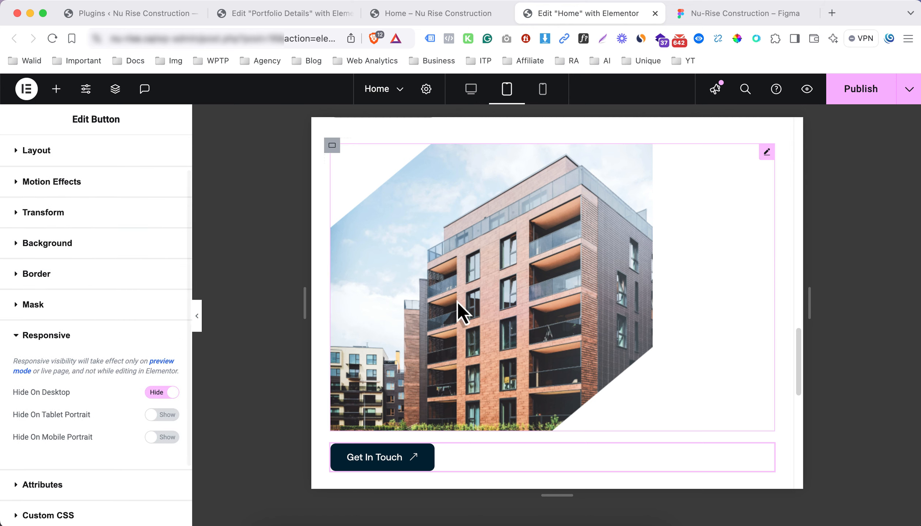
Preview the page at mobile width and compare the intro paragraph against the Figma design
{"action": "left_click", "coordinate": [547, 96]}
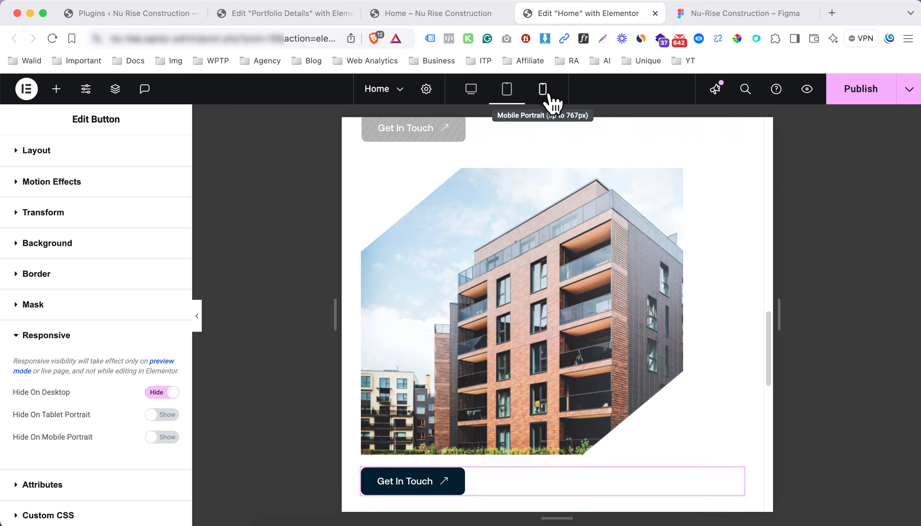
{"action": "scroll", "coordinate": [533, 300], "scroll_direction": "down", "scroll_amount": 6}
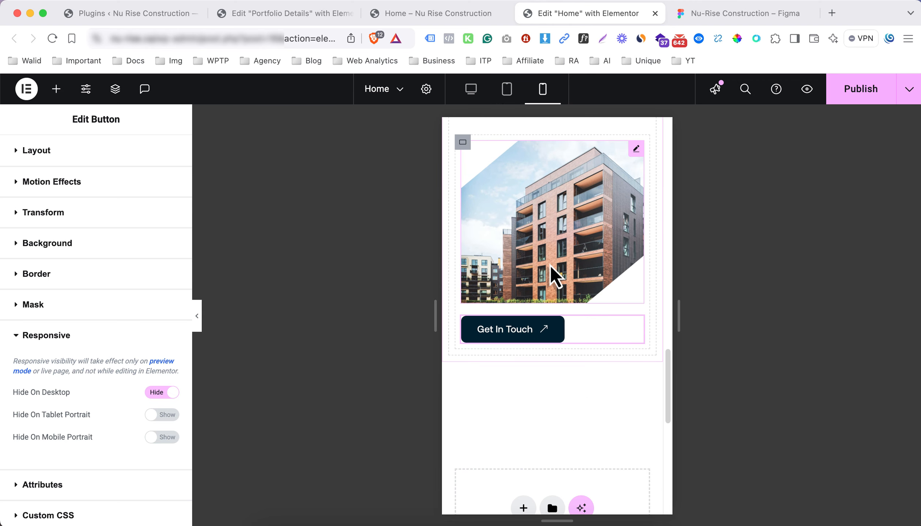
{"action": "scroll", "coordinate": [526, 261], "scroll_direction": "up", "scroll_amount": 10}
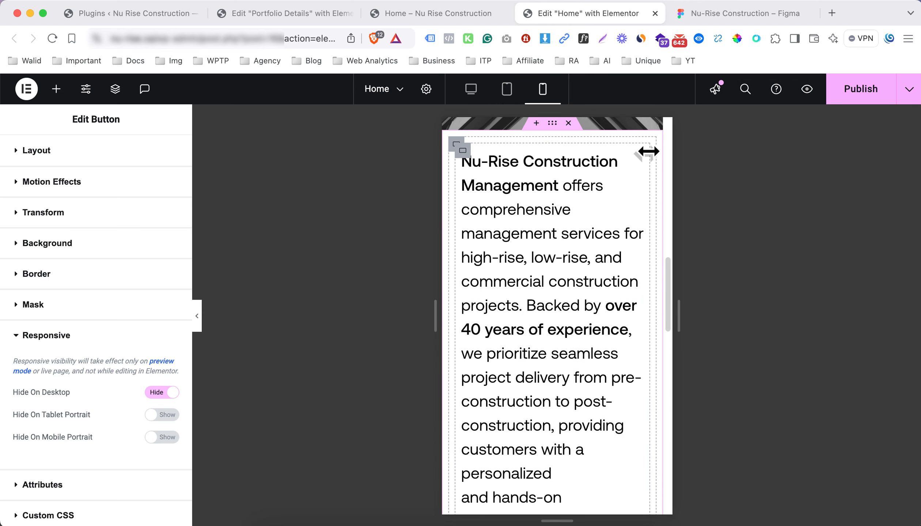
{"action": "left_click", "coordinate": [707, 18]}
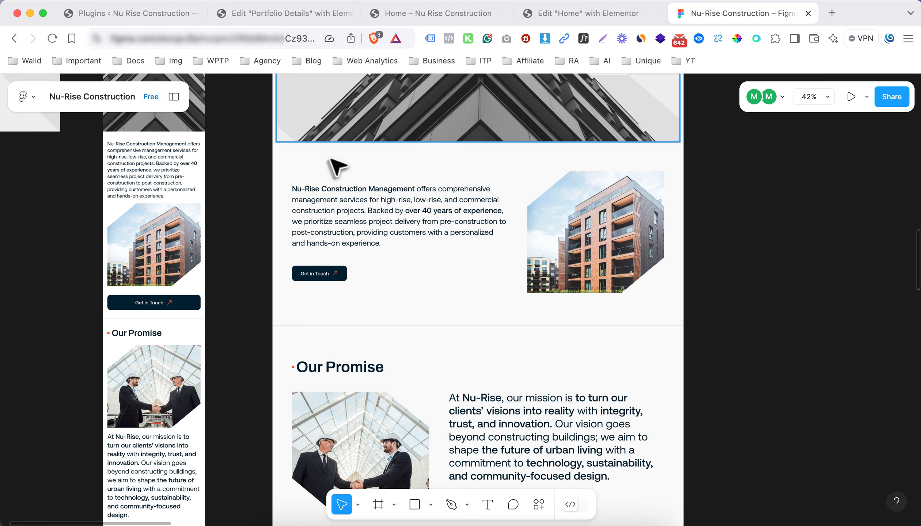
{"action": "left_click", "coordinate": [143, 172]}
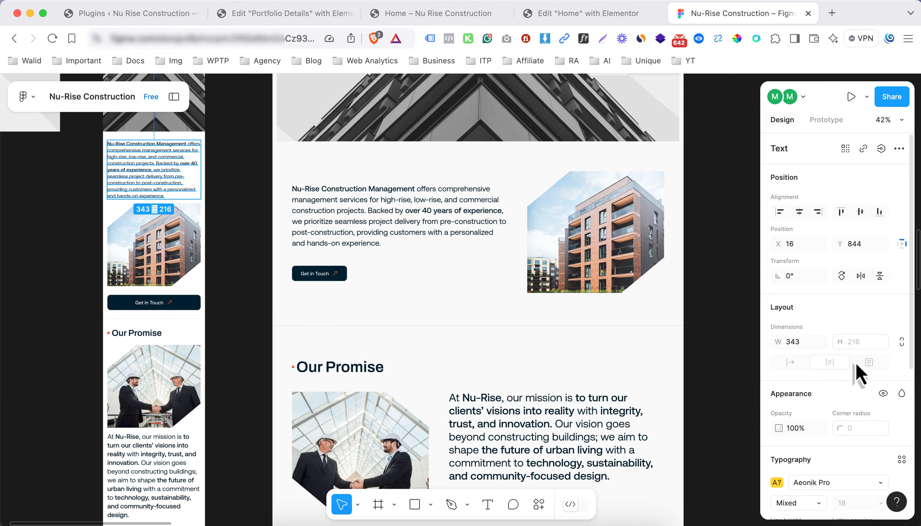
{"action": "scroll", "coordinate": [849, 444], "scroll_direction": "down", "scroll_amount": 3}
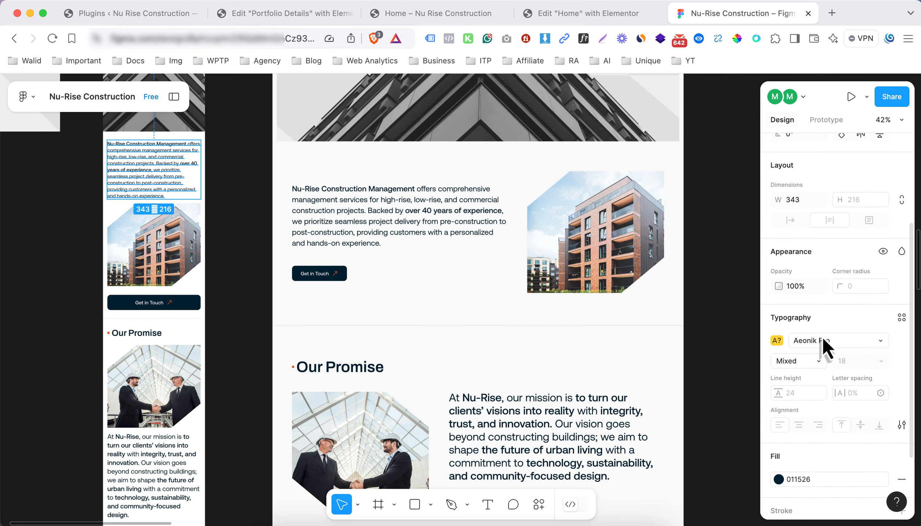
{"action": "left_click", "coordinate": [589, 15]}
{"action": "scroll", "coordinate": [65, 165], "scroll_direction": "up", "scroll_amount": 2}
Set the intro paragraph's typography size to 18 px
{"action": "left_click", "coordinate": [95, 161]}
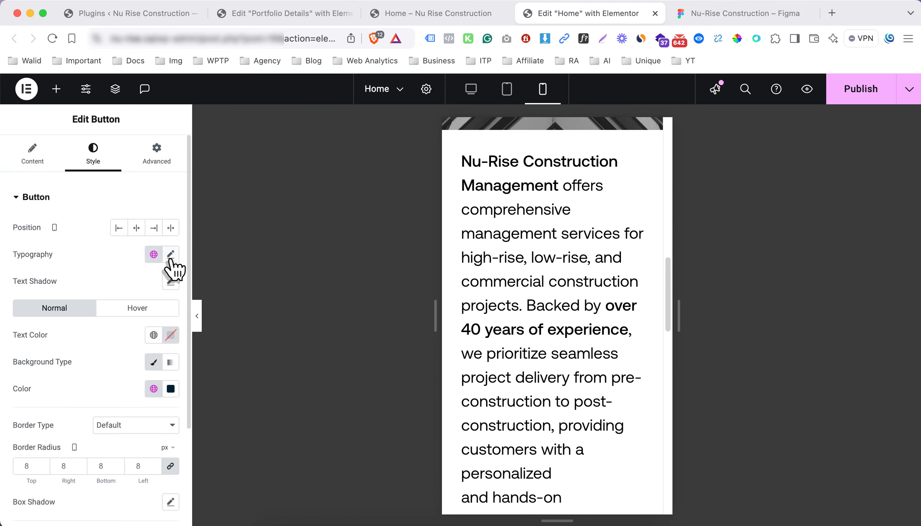
{"action": "left_click", "coordinate": [500, 262]}
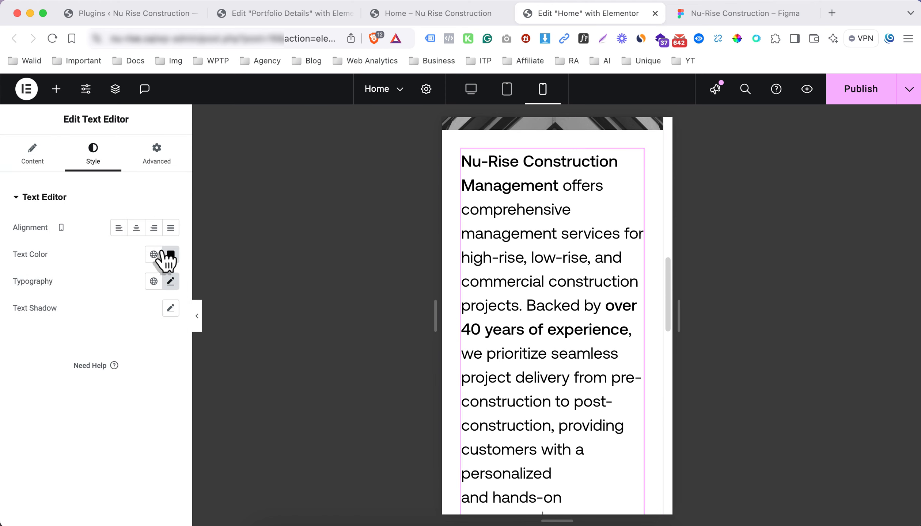
{"action": "left_click", "coordinate": [171, 281]}
{"action": "key", "text": "super+a"}
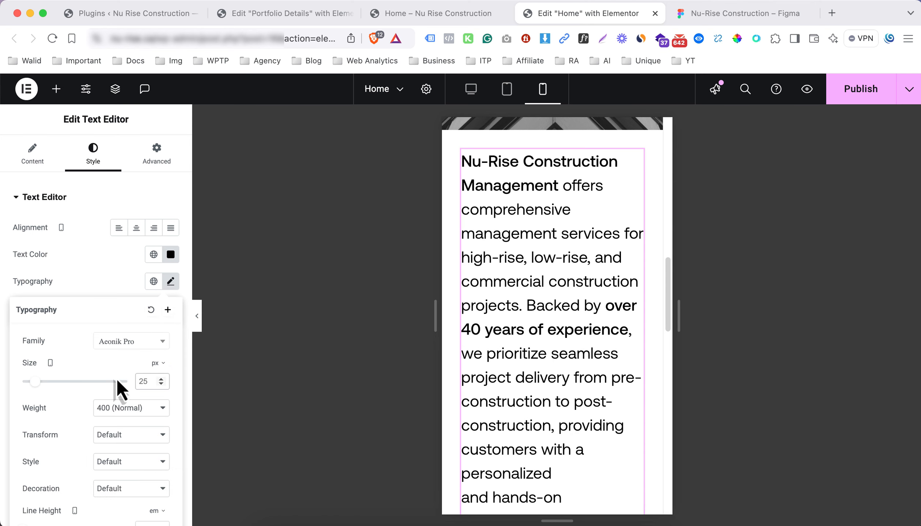
{"action": "type", "text": "18"}
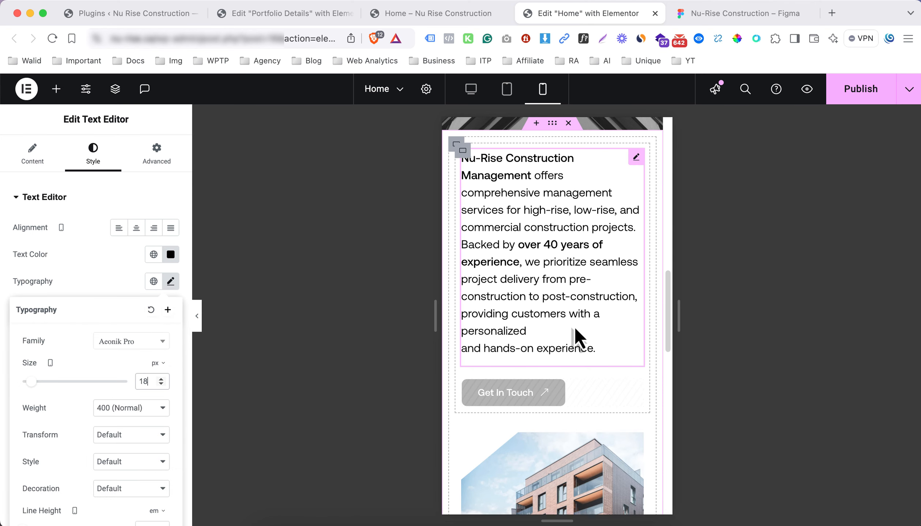
Set the paragraph's container padding to 0 on all sides, then return to desktop preview
{"action": "left_click", "coordinate": [456, 145]}
{"action": "left_click", "coordinate": [157, 156]}
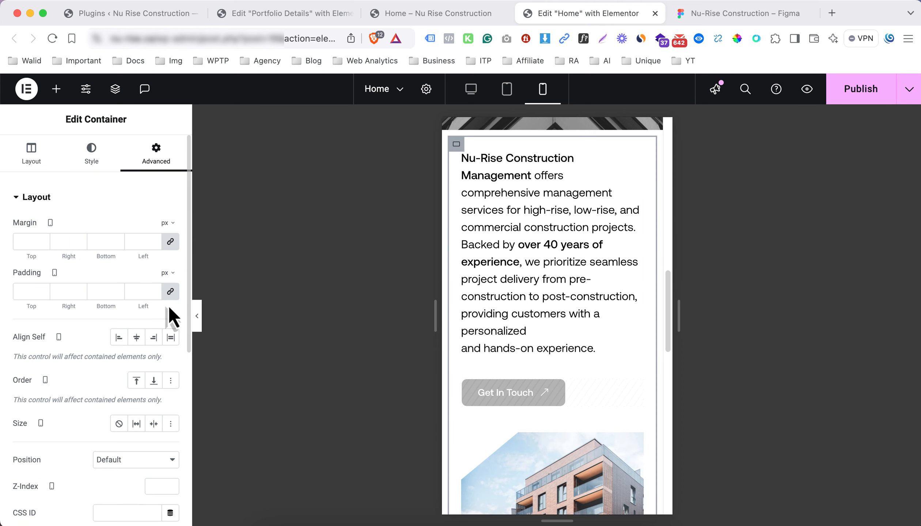
{"action": "left_click", "coordinate": [170, 291]}
{"action": "scroll", "coordinate": [581, 292], "scroll_direction": "down", "scroll_amount": 4}
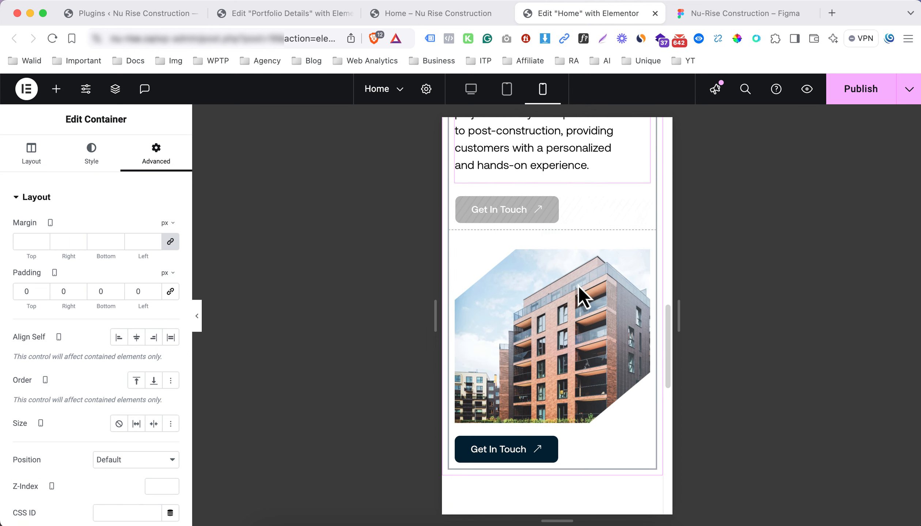
{"action": "scroll", "coordinate": [508, 367], "scroll_direction": "down", "scroll_amount": 1}
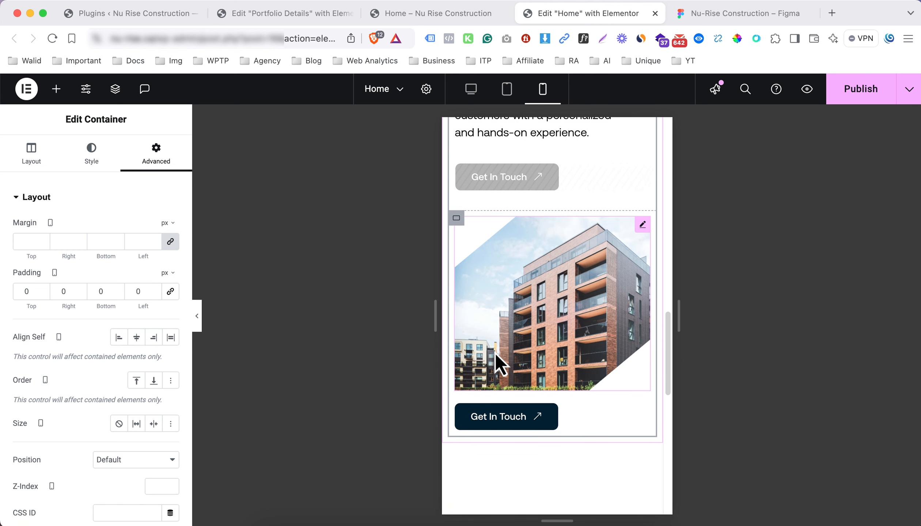
{"action": "left_click", "coordinate": [468, 95]}
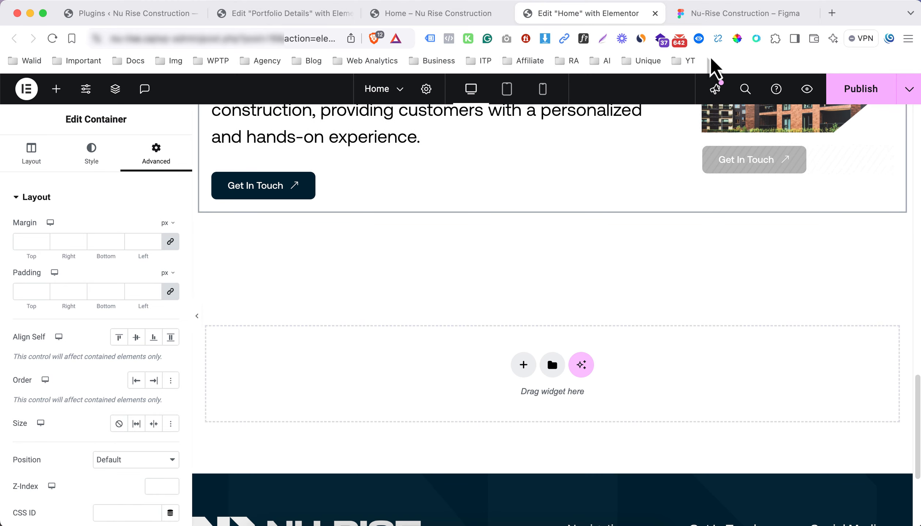
Add a new single-column Flexbox section at the bottom of the page
{"action": "key", "text": "ctrl+Tab"}
{"action": "scroll", "coordinate": [475, 285], "scroll_direction": "down", "scroll_amount": 5}
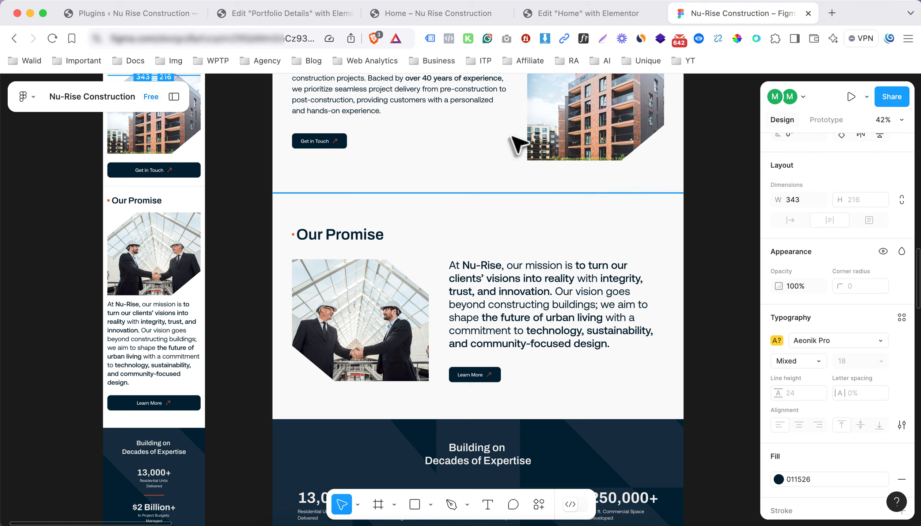
{"action": "left_click", "coordinate": [594, 14]}
{"action": "scroll", "coordinate": [431, 278], "scroll_direction": "down", "scroll_amount": 10}
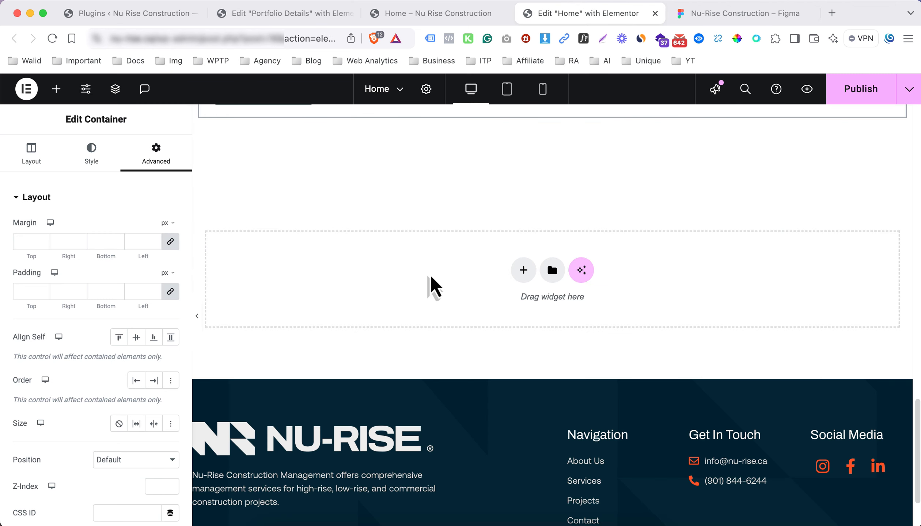
{"action": "left_click", "coordinate": [523, 271]}
{"action": "left_click", "coordinate": [485, 329]}
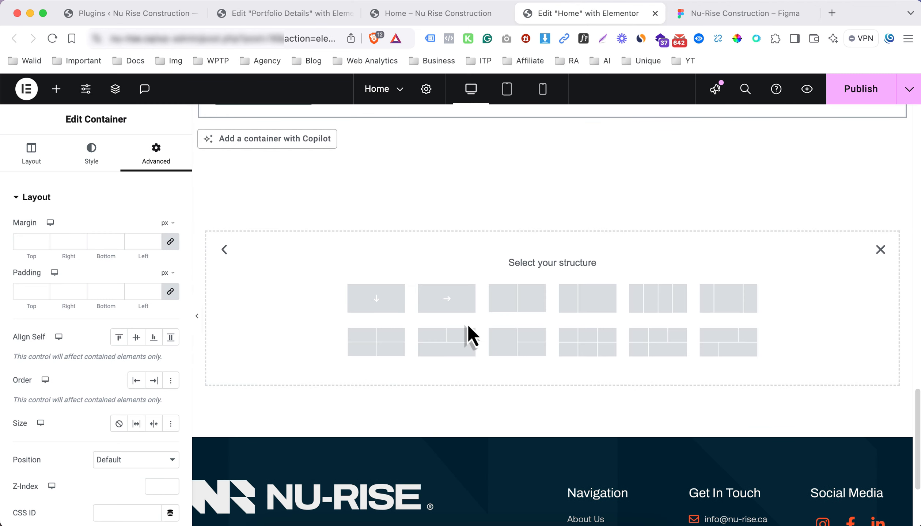
{"action": "left_click", "coordinate": [370, 298]}
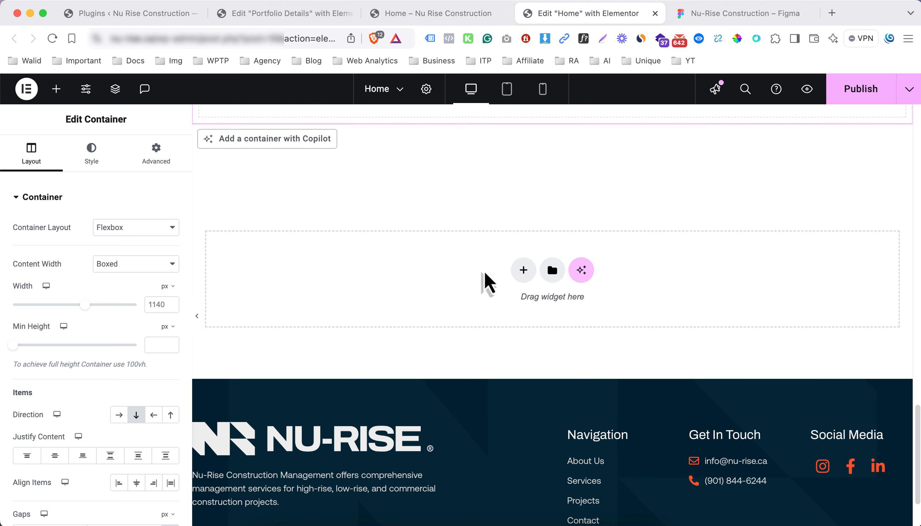
{"action": "left_click", "coordinate": [522, 271]}
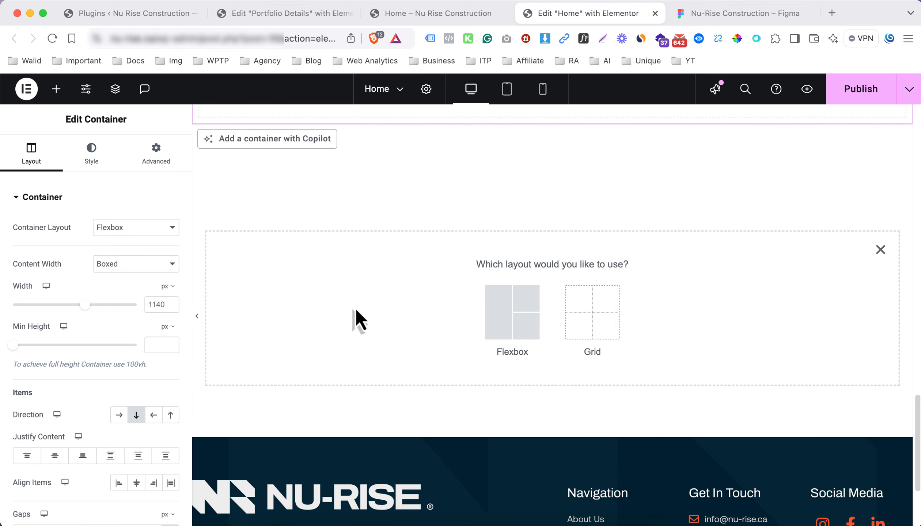
{"action": "left_click", "coordinate": [880, 251]}
Nest a container inside the new section and set its width to 40%
{"action": "scroll", "coordinate": [563, 261], "scroll_direction": "up", "scroll_amount": 5}
{"action": "left_click", "coordinate": [553, 263]}
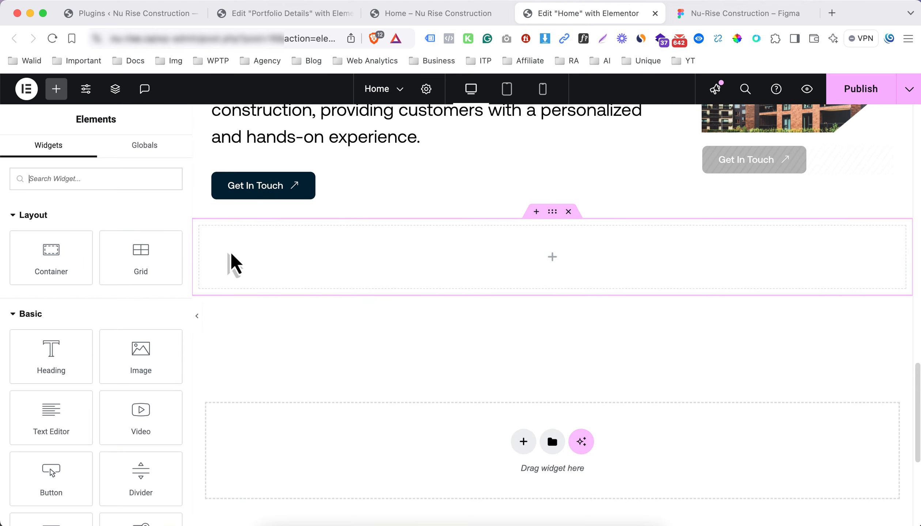
{"action": "left_click_drag", "start_coordinate": [46, 250], "coordinate": [312, 247]}
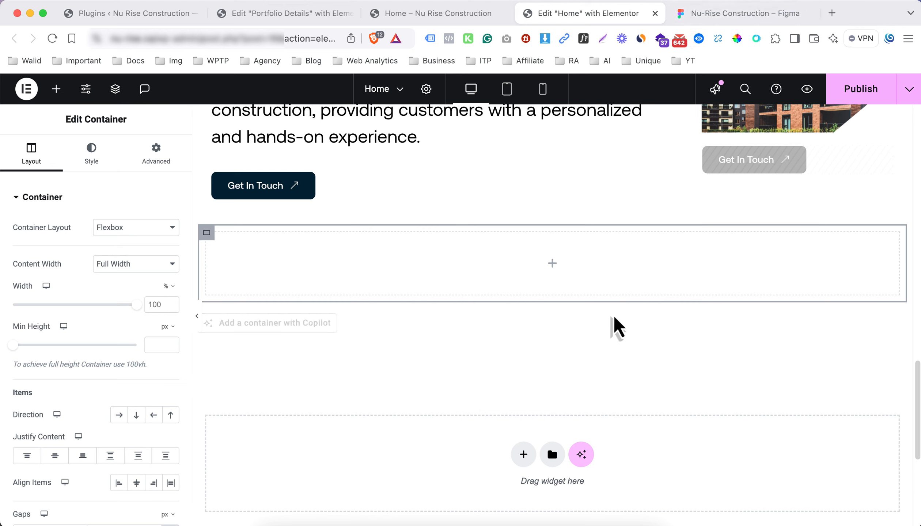
{"action": "left_click", "coordinate": [551, 272]}
{"action": "left_click", "coordinate": [56, 261]}
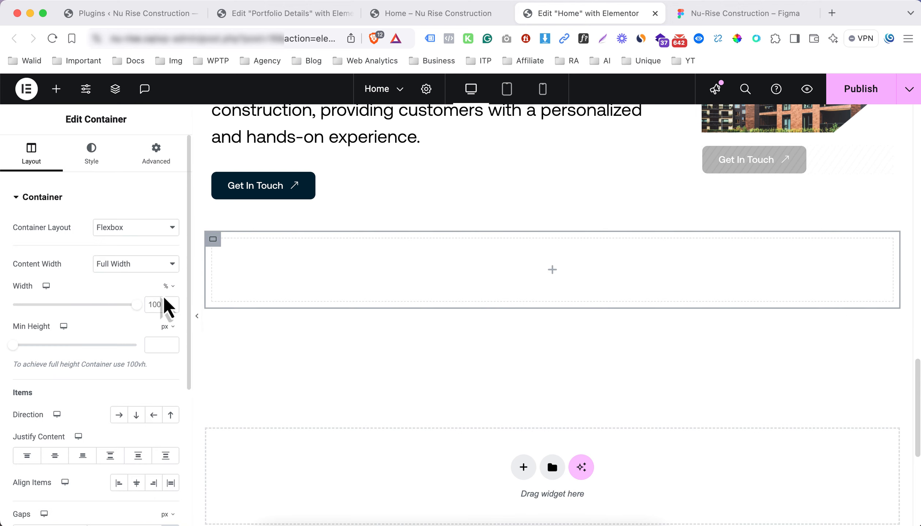
{"action": "type", "text": "40"}
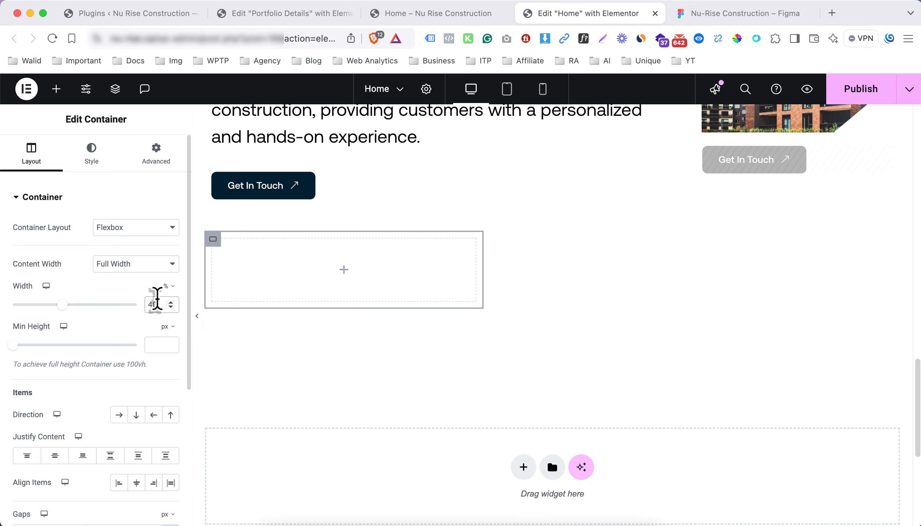
Duplicate the 40% box, set the copy to 60%, and set the parent Direction to Row
{"action": "right_click", "coordinate": [215, 251]}
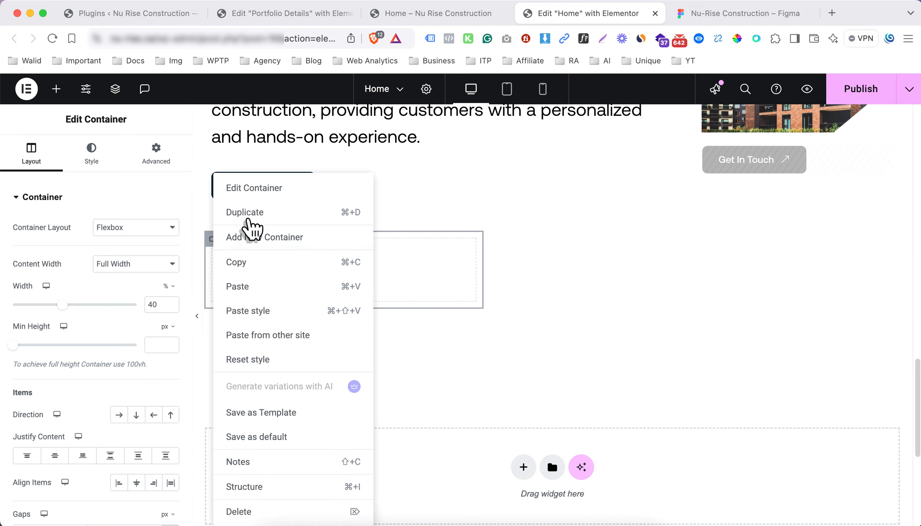
{"action": "left_click", "coordinate": [234, 213]}
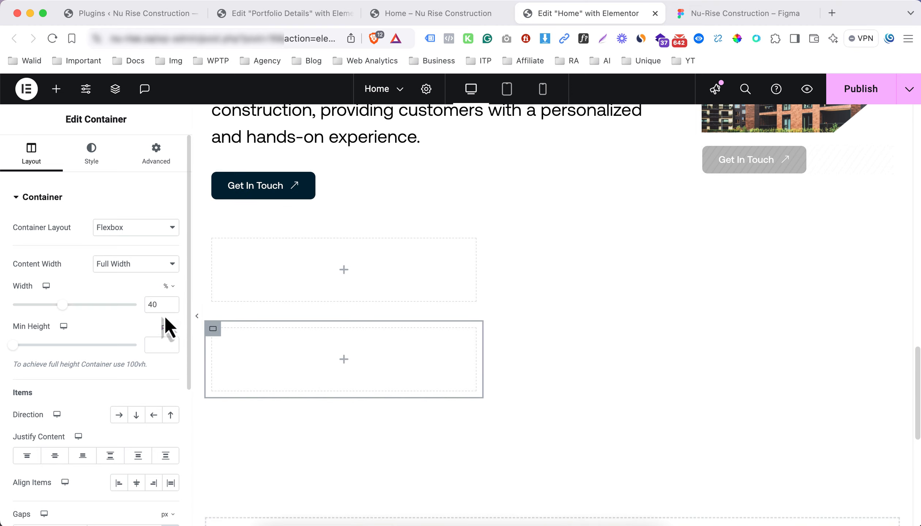
{"action": "left_click_drag", "start_coordinate": [162, 306], "coordinate": [126, 305]}
{"action": "type", "text": "60"}
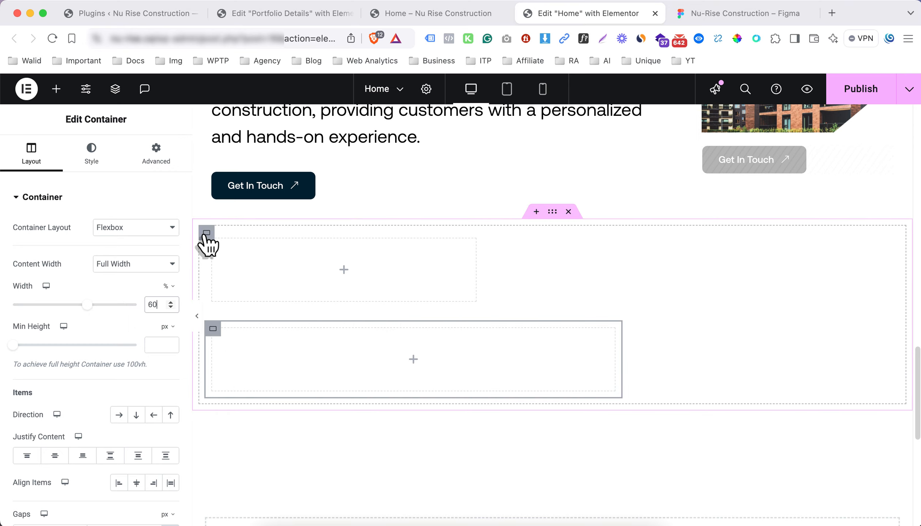
{"action": "left_click", "coordinate": [206, 234]}
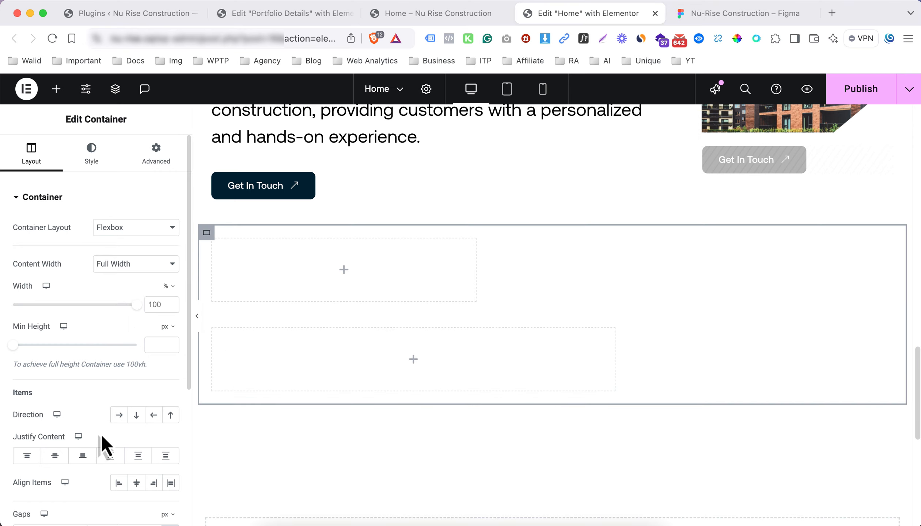
{"action": "left_click", "coordinate": [120, 416]}
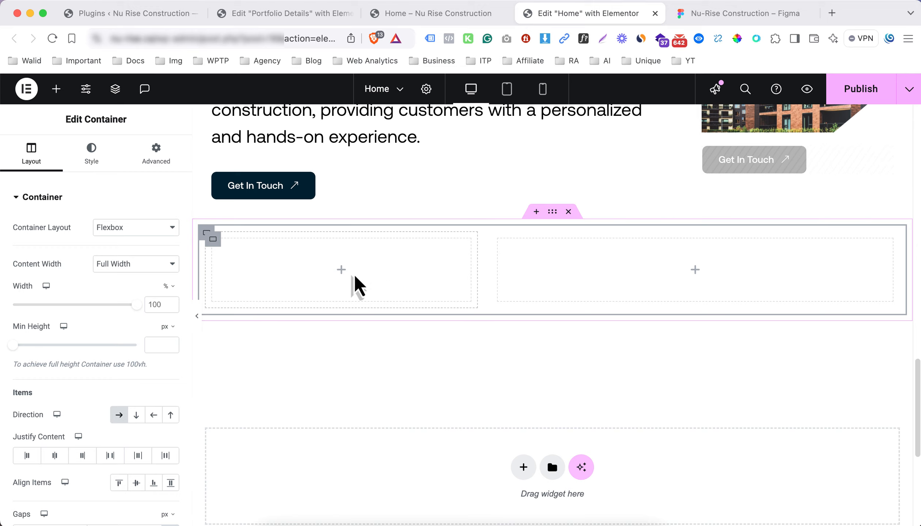
Drag an Image widget into the left 40% box
{"action": "left_click", "coordinate": [344, 278]}
{"action": "left_click_drag", "start_coordinate": [140, 358], "coordinate": [243, 290]}
{"action": "left_click", "coordinate": [128, 324]}
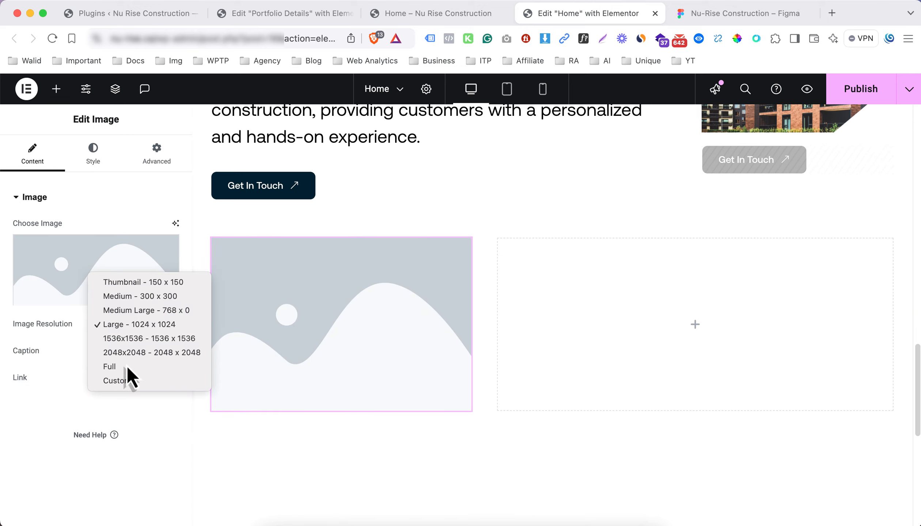
Set the image resolution to Full and browse the Media Library for a suitable picture
{"action": "left_click", "coordinate": [125, 366]}
{"action": "left_click", "coordinate": [113, 295]}
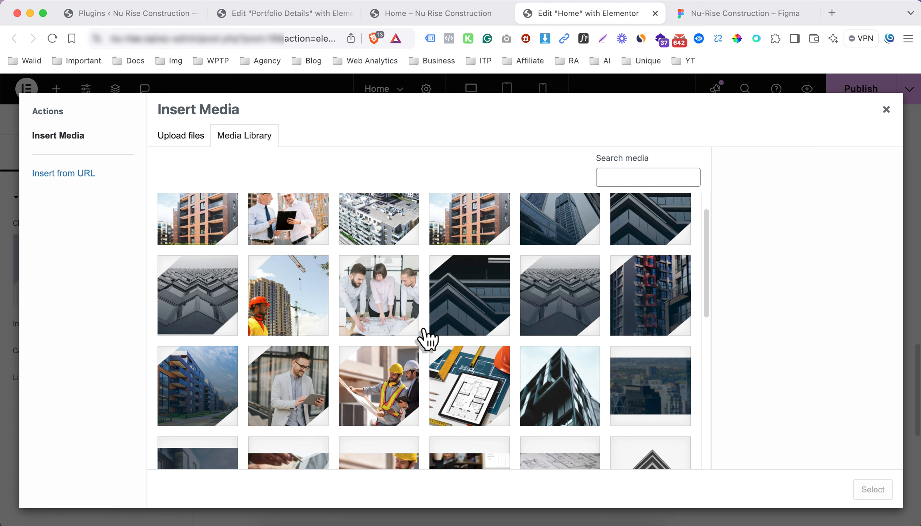
{"action": "scroll", "coordinate": [434, 340], "scroll_direction": "down", "scroll_amount": 6}
{"action": "scroll", "coordinate": [440, 345], "scroll_direction": "up", "scroll_amount": 2}
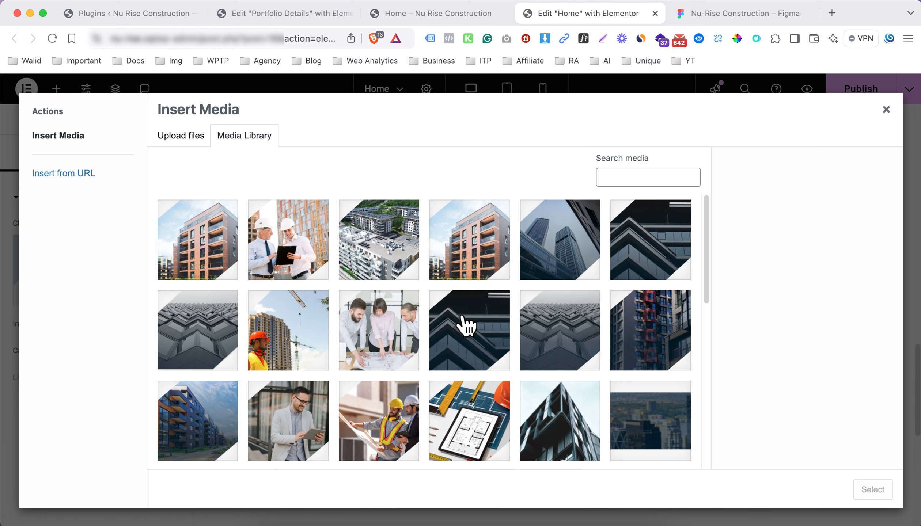
{"action": "scroll", "coordinate": [444, 319], "scroll_direction": "down", "scroll_amount": 5}
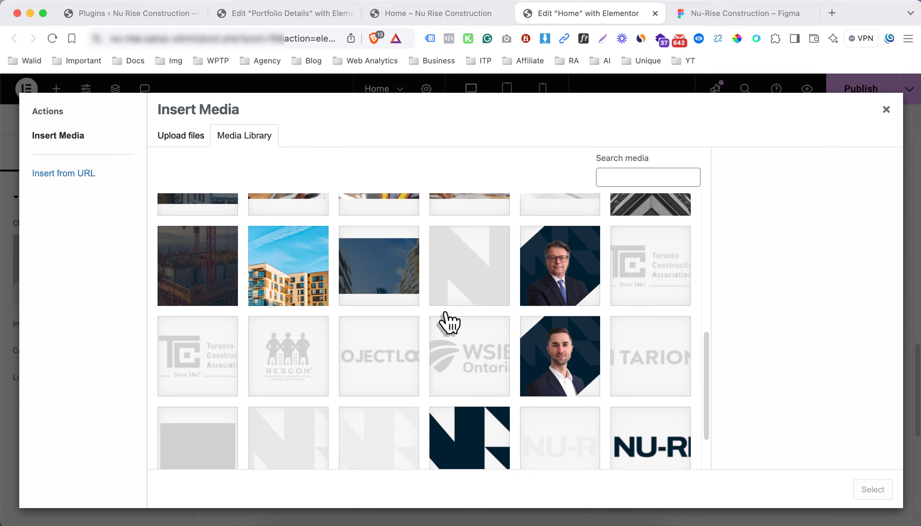
{"action": "scroll", "coordinate": [446, 320], "scroll_direction": "up", "scroll_amount": 8}
{"action": "scroll", "coordinate": [446, 321], "scroll_direction": "up", "scroll_amount": 2}
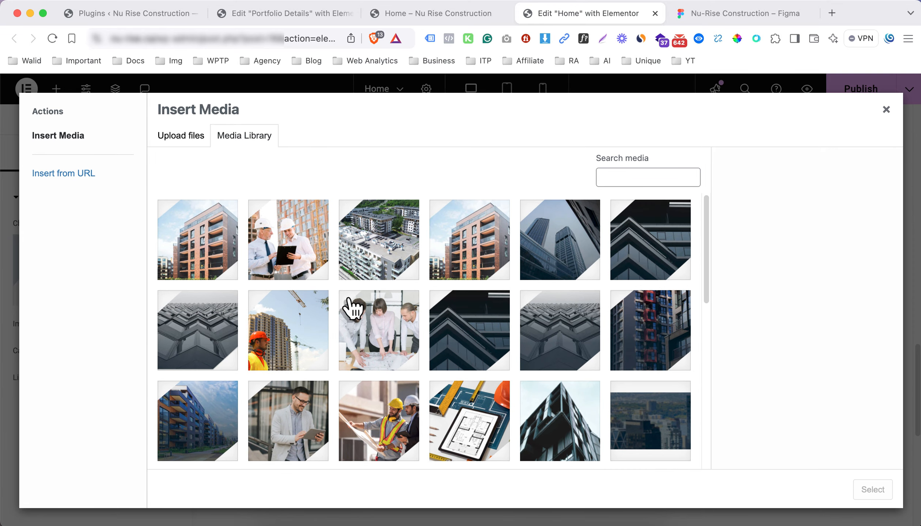
{"action": "scroll", "coordinate": [397, 329], "scroll_direction": "down", "scroll_amount": 10}
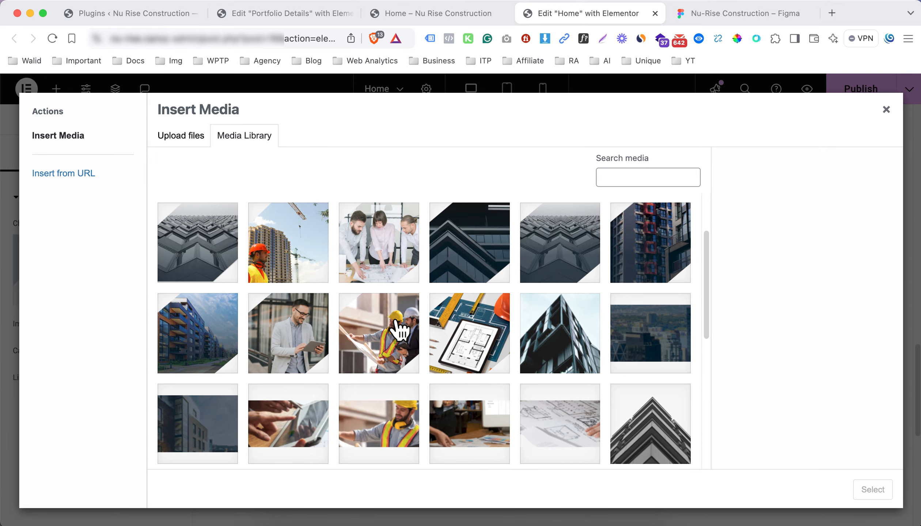
{"action": "scroll", "coordinate": [399, 331], "scroll_direction": "up", "scroll_amount": 7}
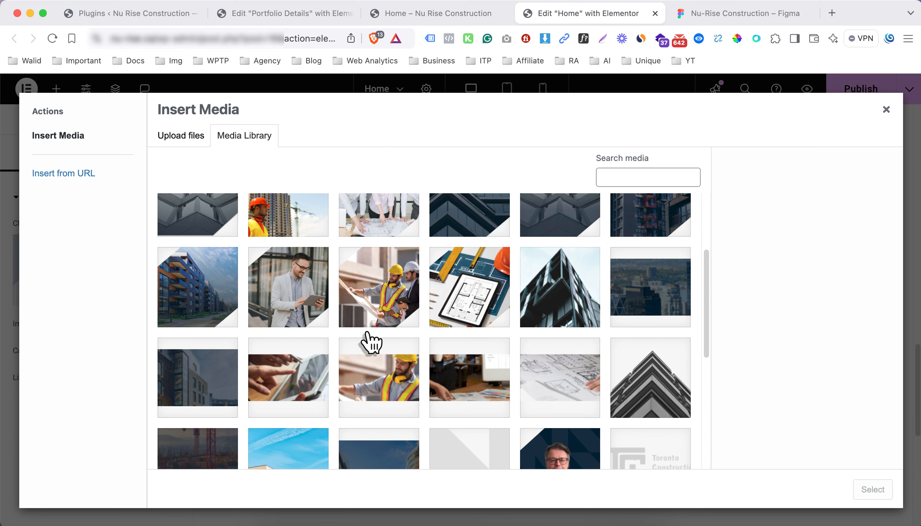
{"action": "left_click", "coordinate": [712, 13]}
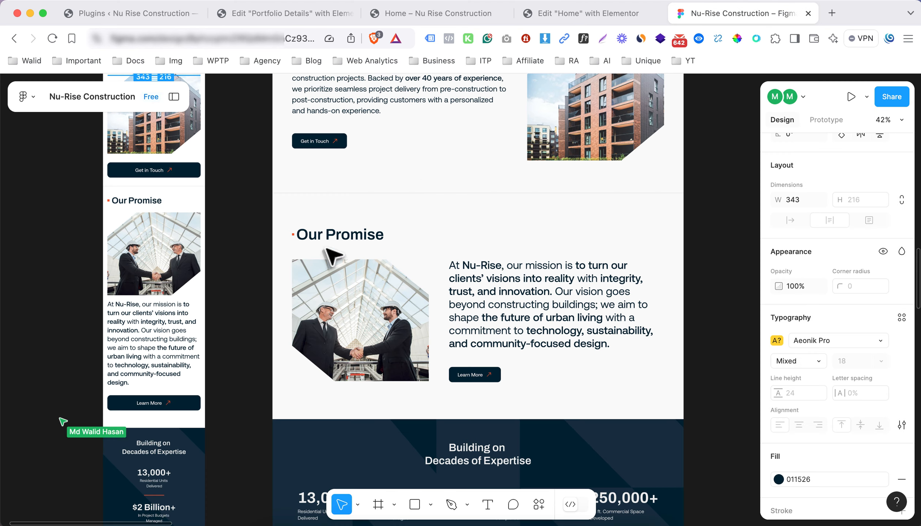
Export the Our Promise handshake image as a 1x PNG, Vector 10.png, to Downloads
{"action": "left_click", "coordinate": [377, 324]}
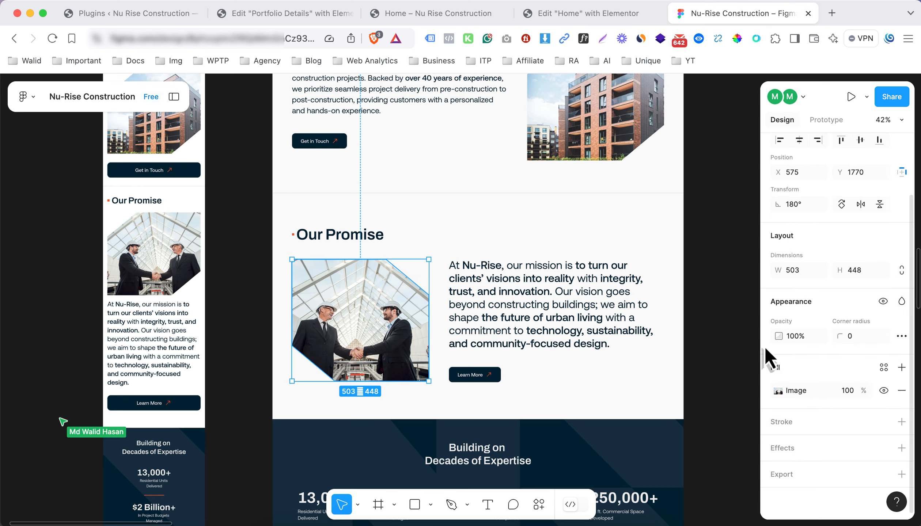
{"action": "left_click", "coordinate": [811, 472]}
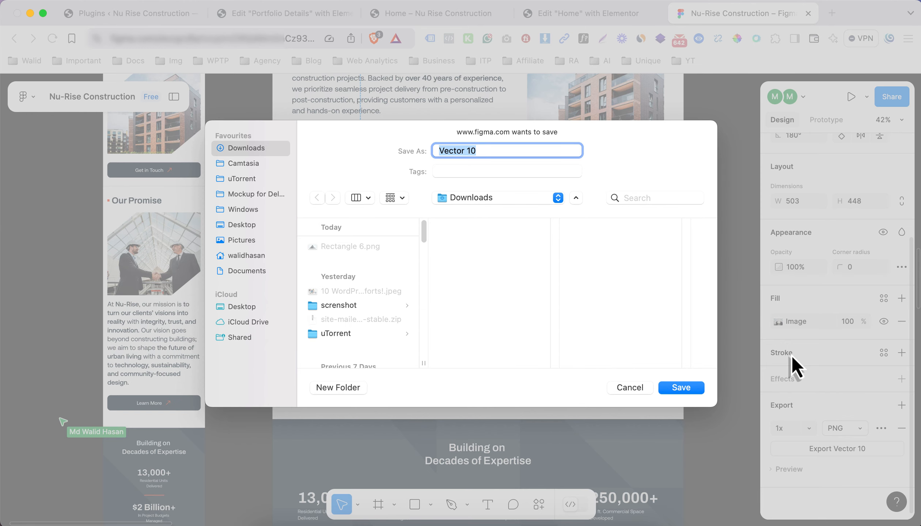
{"action": "key", "text": "Return"}
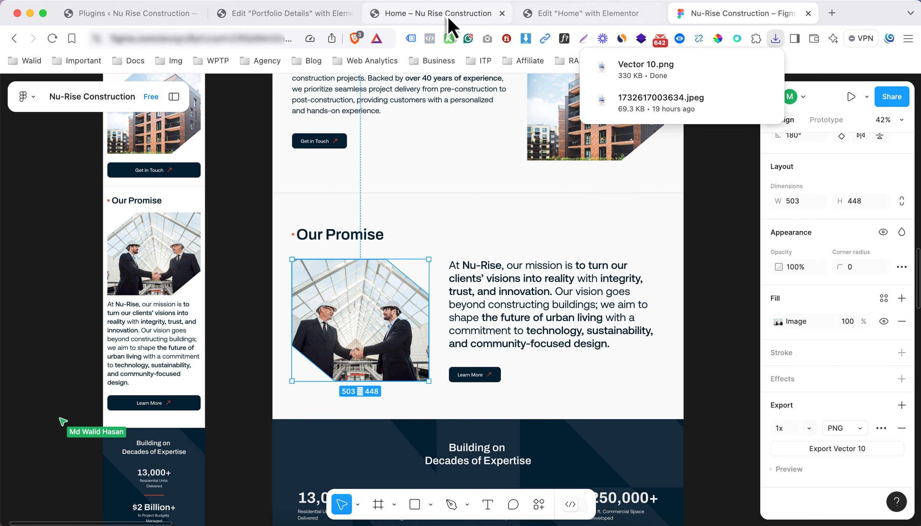
{"action": "left_click", "coordinate": [583, 15]}
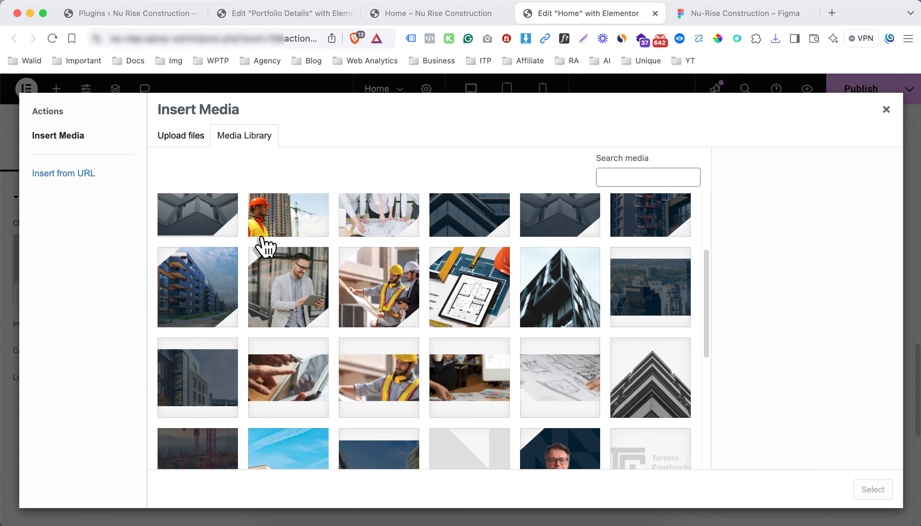
Upload Vector 10.png from Downloads into the Media Library
{"action": "left_click", "coordinate": [195, 141]}
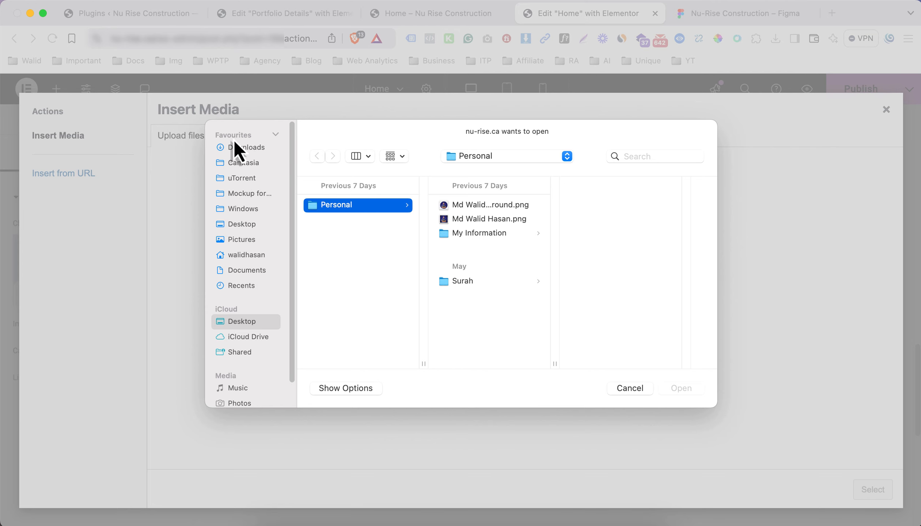
{"action": "left_click", "coordinate": [243, 148]}
{"action": "left_click", "coordinate": [363, 210]}
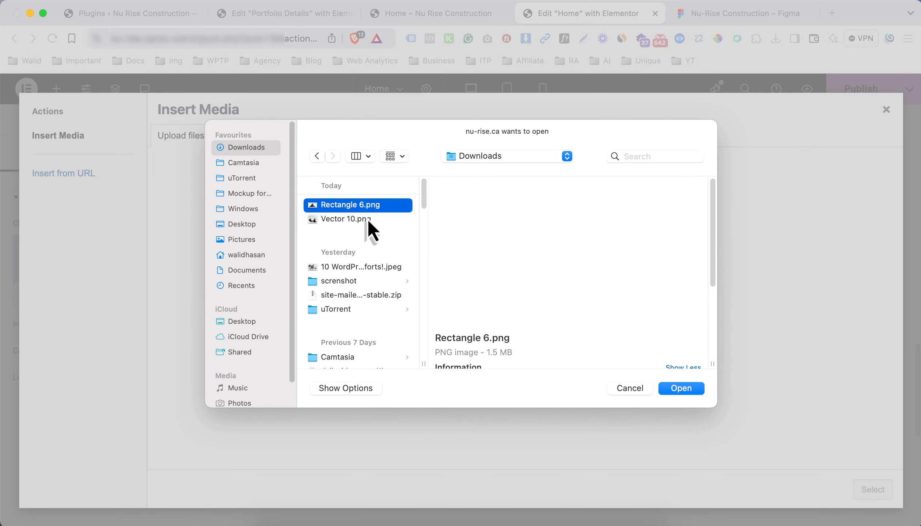
{"action": "left_click", "coordinate": [372, 219]}
{"action": "left_click", "coordinate": [674, 389]}
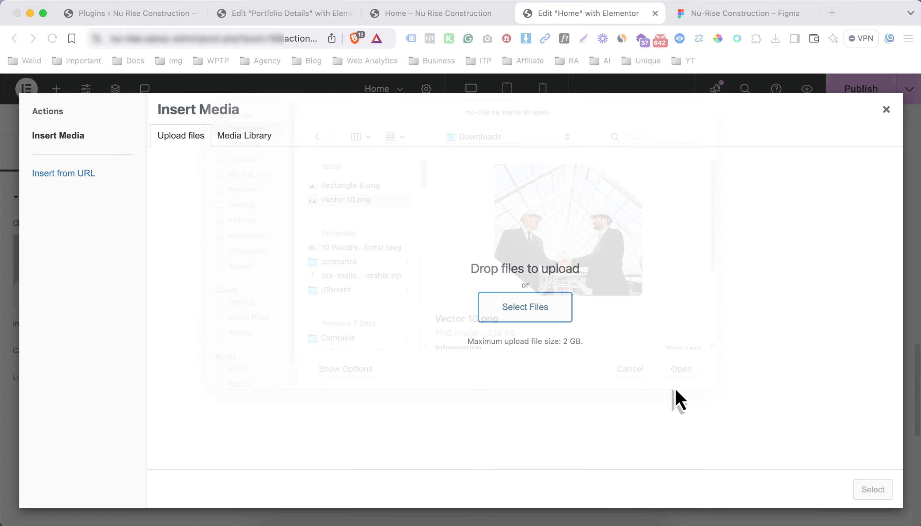
{"action": "scroll", "coordinate": [485, 324], "scroll_direction": "down", "scroll_amount": 10}
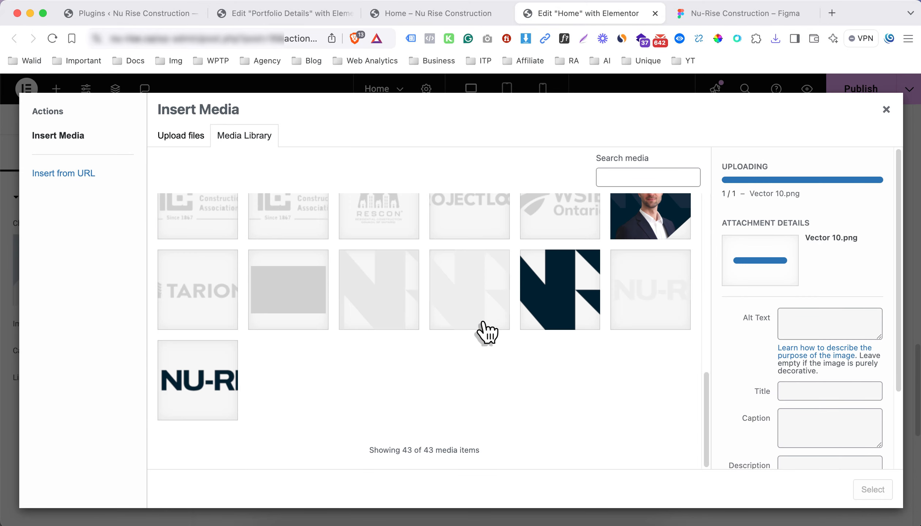
{"action": "scroll", "coordinate": [484, 324], "scroll_direction": "up", "scroll_amount": 10}
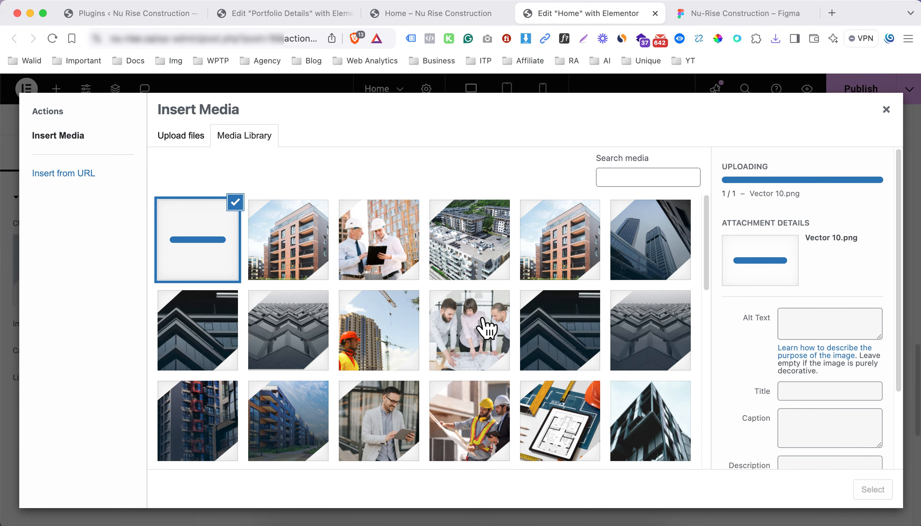
Reuse the aerial image's title as the handshake image's alt text and title, then insert it
{"action": "left_click_drag", "start_coordinate": [826, 351], "coordinate": [743, 351]}
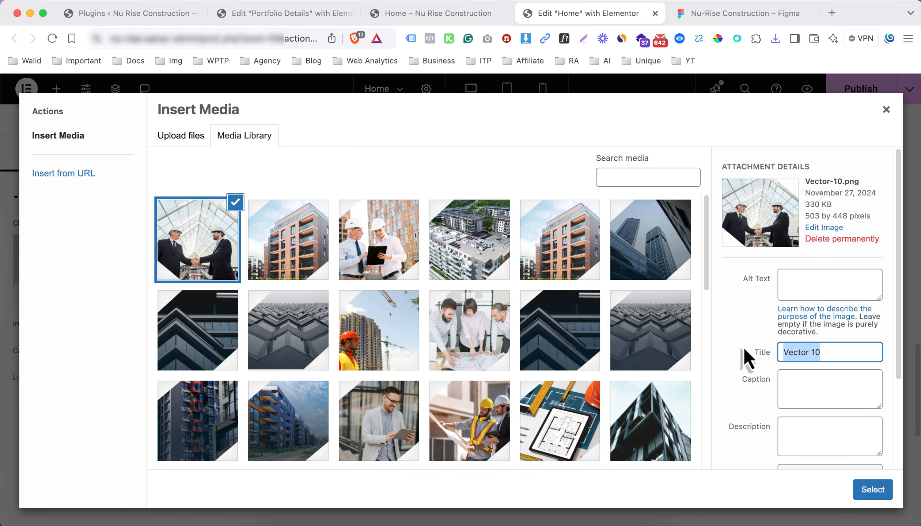
{"action": "left_click", "coordinate": [474, 278]}
{"action": "triple_click", "coordinate": [804, 430]}
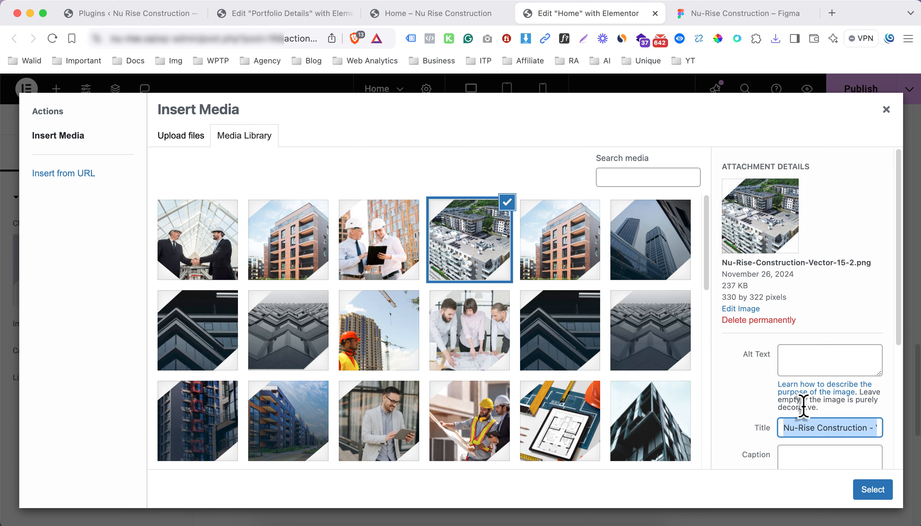
{"action": "left_click", "coordinate": [207, 252]}
{"action": "left_click", "coordinate": [783, 289]}
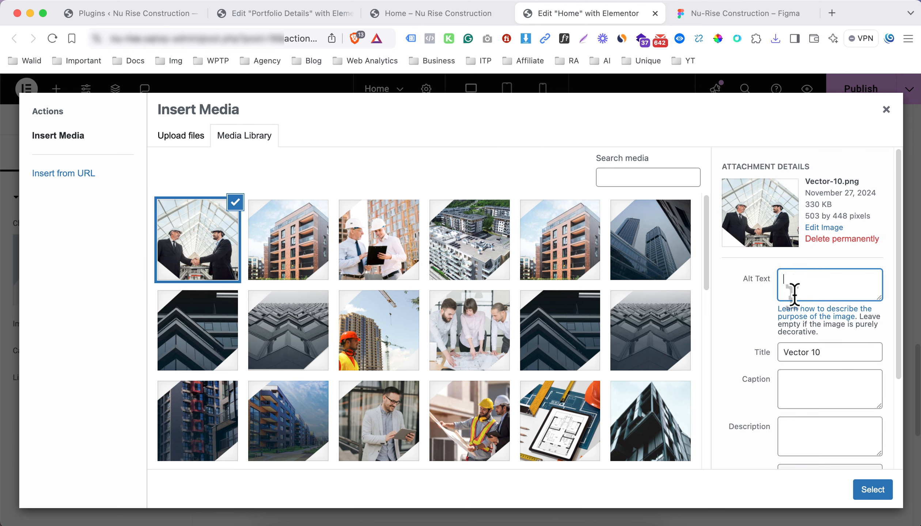
{"action": "type", "text": "Nu-Rise Construction - Vector 15 (2)"}
{"action": "left_click_drag", "start_coordinate": [834, 353], "coordinate": [739, 352]}
{"action": "type", "text": "Nu-Rise Construction - Vector 15 (2)"}
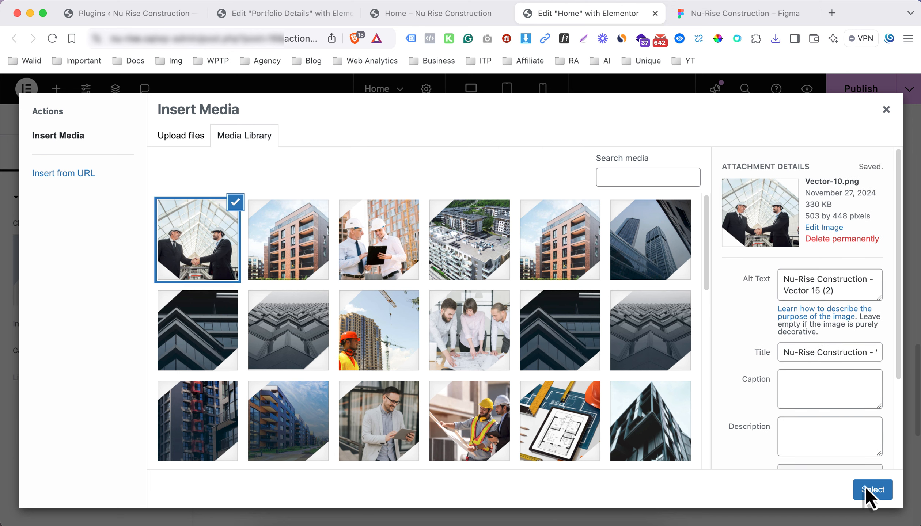
{"action": "left_click", "coordinate": [872, 489]}
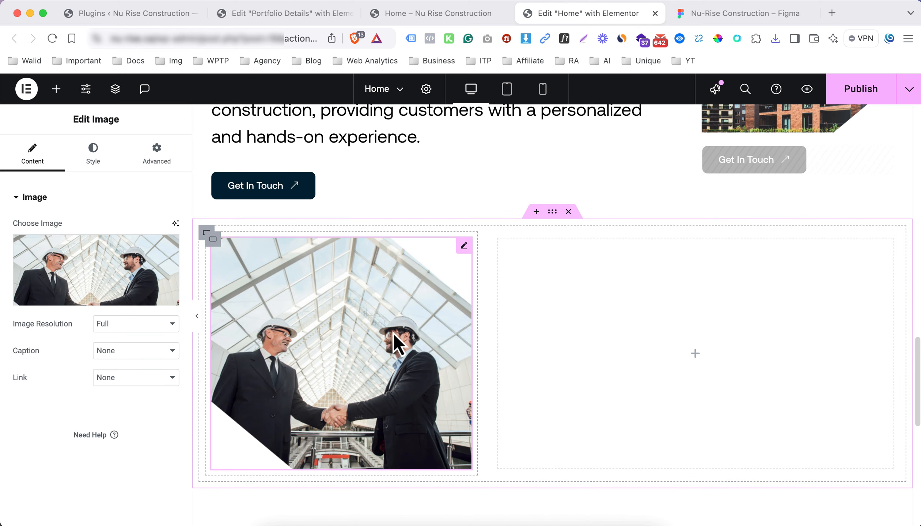
Copy the intro paragraph block and paste it into the empty right column
{"action": "scroll", "coordinate": [538, 312], "scroll_direction": "up", "scroll_amount": 5}
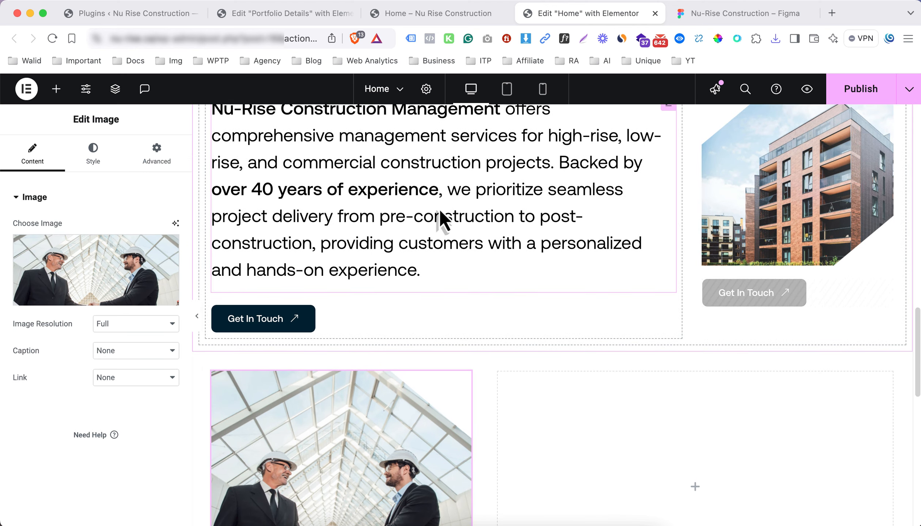
{"action": "right_click", "coordinate": [443, 220]}
{"action": "left_click", "coordinate": [471, 243]}
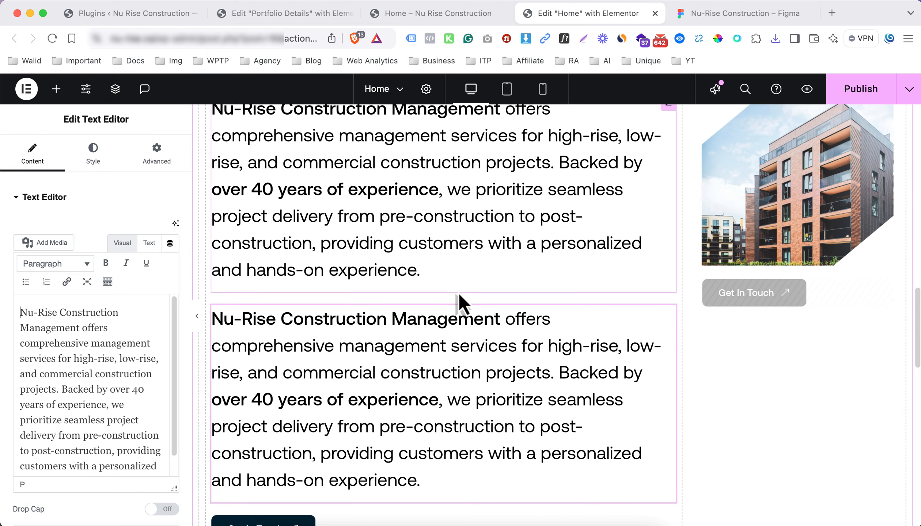
{"action": "right_click", "coordinate": [470, 349]}
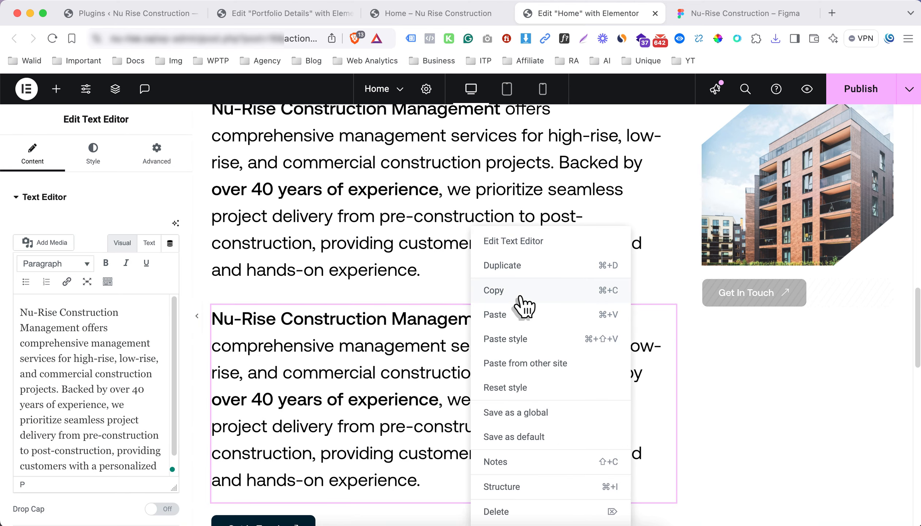
{"action": "left_click", "coordinate": [589, 511]}
{"action": "scroll", "coordinate": [610, 351], "scroll_direction": "down", "scroll_amount": 2}
{"action": "right_click", "coordinate": [695, 287]}
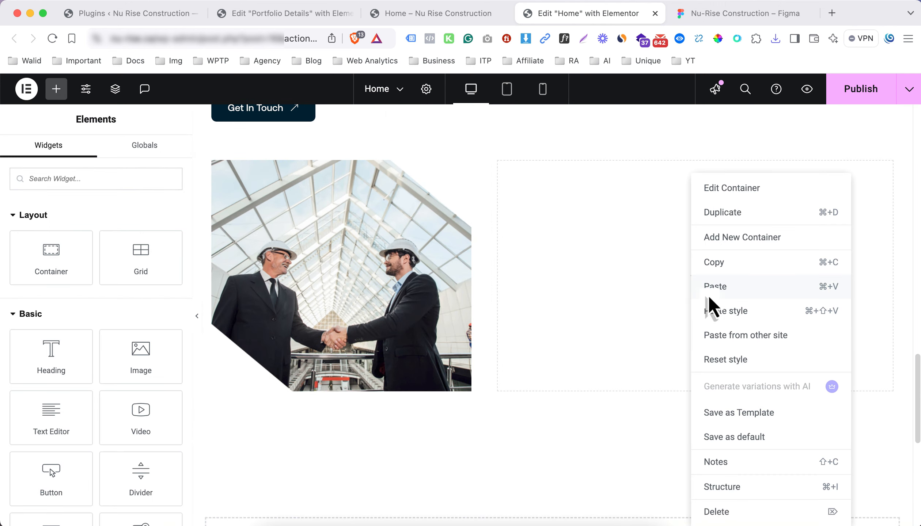
{"action": "left_click", "coordinate": [709, 292]}
Replace the pasted paragraph with the 'At Nu-Rise, our mission…' text copied from Figma
{"action": "left_click", "coordinate": [715, 15]}
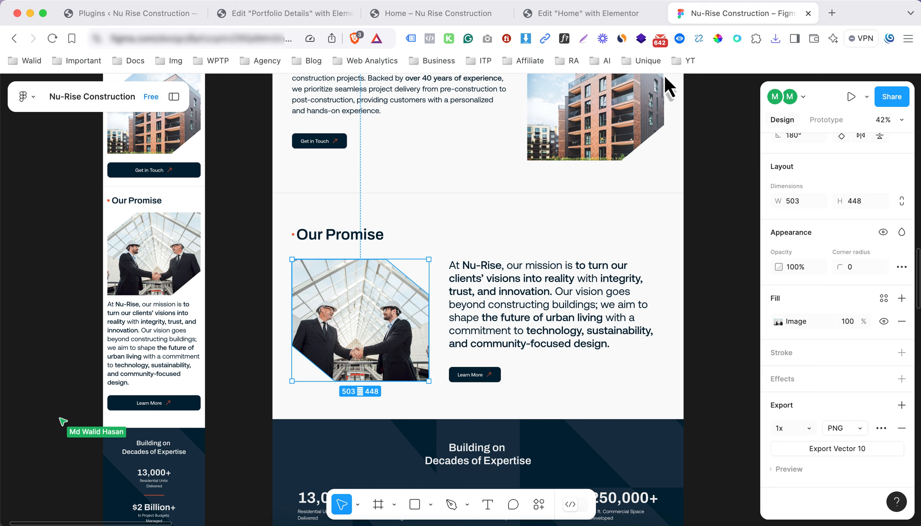
{"action": "left_click", "coordinate": [551, 290]}
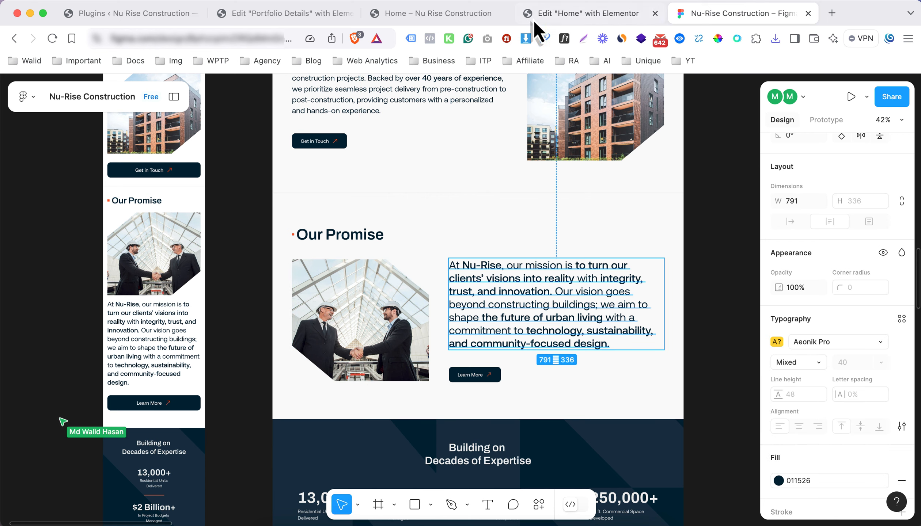
{"action": "left_click", "coordinate": [557, 15]}
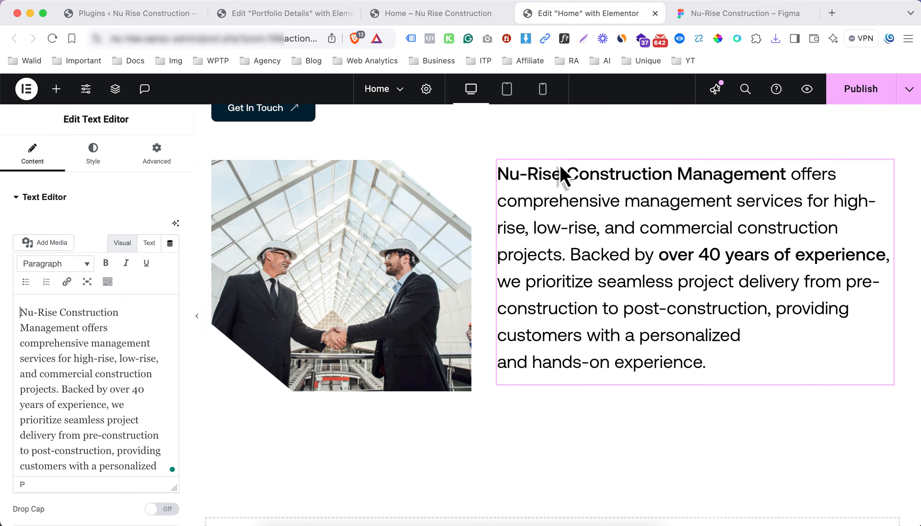
{"action": "triple_click", "coordinate": [128, 313]}
{"action": "type", "text": "At Nu-Rise, our mission is to turn our clients’ visions into reality with integrity, trust, and innovation. Our vision goes beyond constructing buildings; we aim to shape the future of urban living with a commitment to technology, sustainability, and community-focused design."}
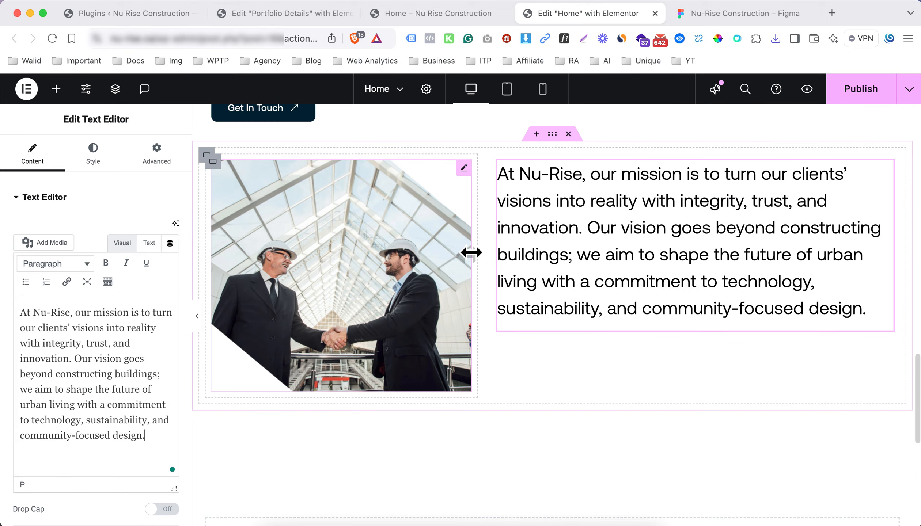
{"action": "scroll", "coordinate": [473, 256], "scroll_direction": "up", "scroll_amount": 6}
{"action": "left_click", "coordinate": [436, 216]}
{"action": "left_click", "coordinate": [93, 154]}
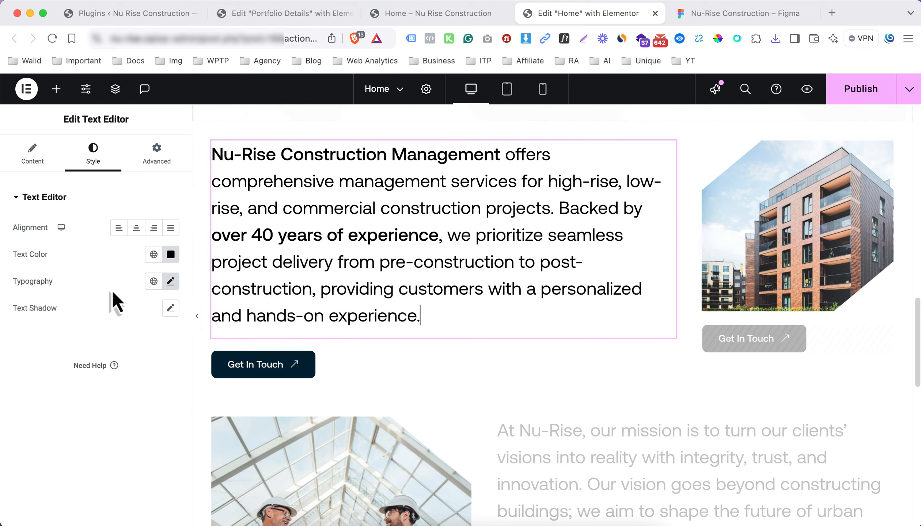
Copy the <span style="font-weight: 500;"> tag from the intro paragraph's HTML source
{"action": "left_click", "coordinate": [30, 157]}
{"action": "left_click", "coordinate": [147, 248]}
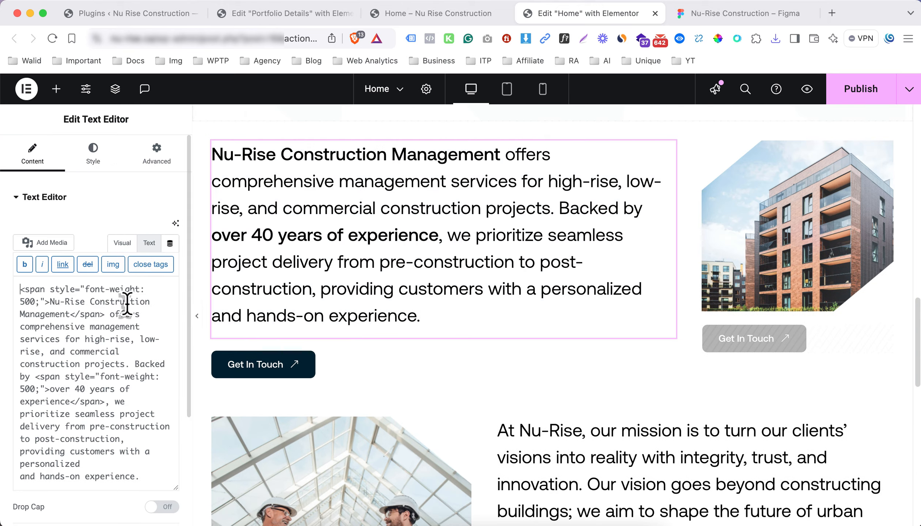
{"action": "left_click_drag", "start_coordinate": [51, 302], "coordinate": [20, 289]}
{"action": "key", "text": "super+c"}
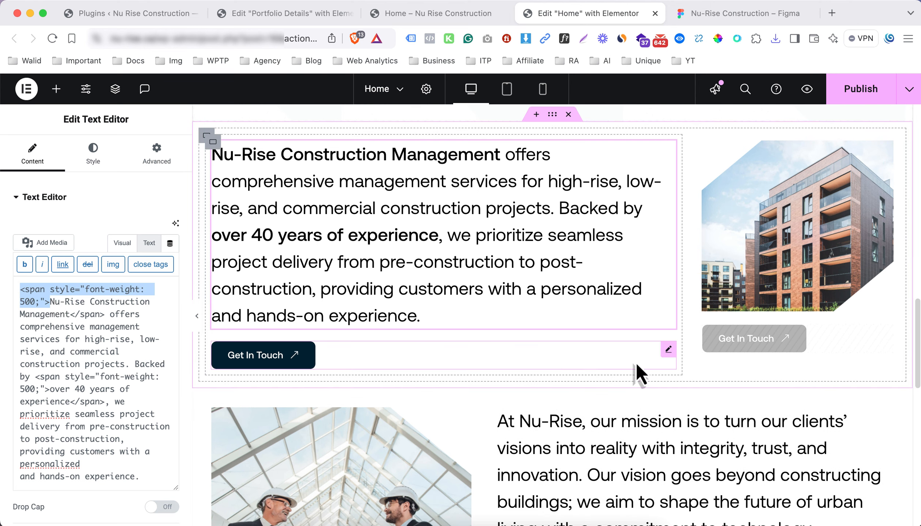
In the mission paragraph's HTML, wrap 'Nu-Rise', the 'to turn … reality' phrase and 'integrity' in medium-weight spans
{"action": "left_click", "coordinate": [635, 435]}
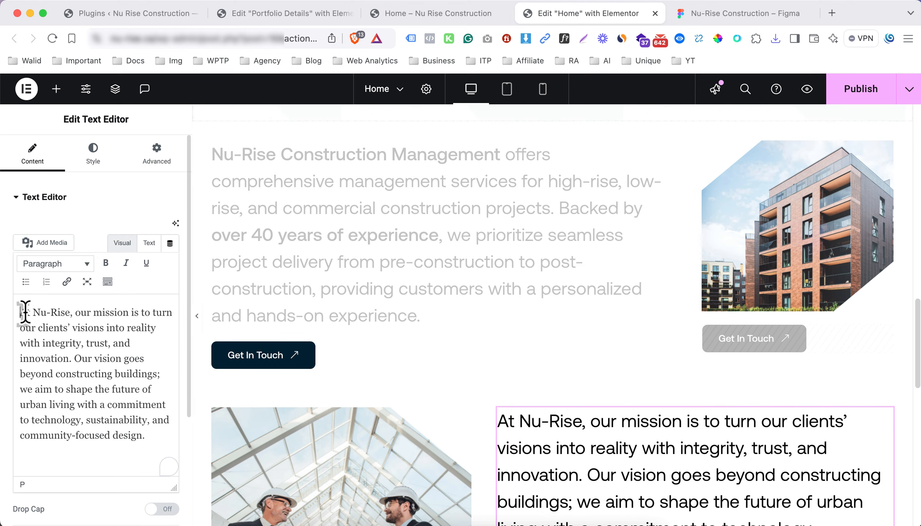
{"action": "left_click", "coordinate": [144, 243]}
{"action": "left_click", "coordinate": [35, 289]}
{"action": "key", "text": "super+v"}
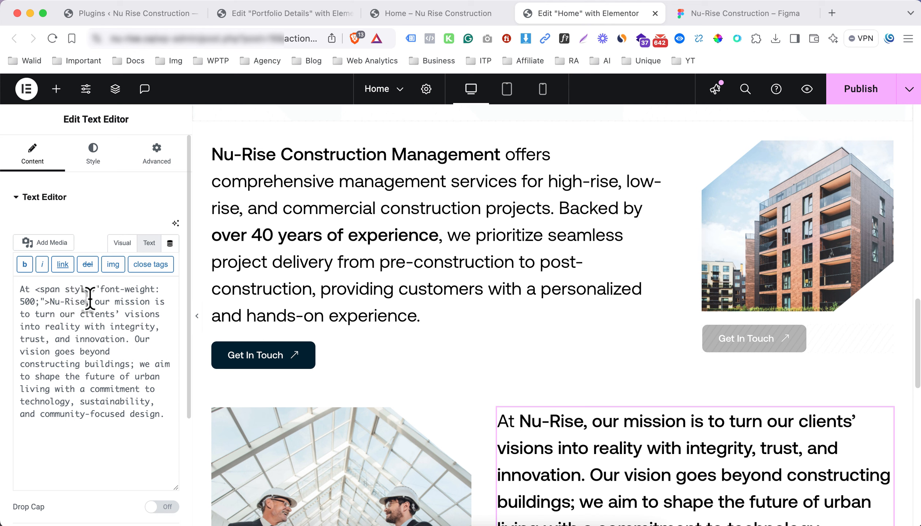
{"action": "type", "text": "</span>"}
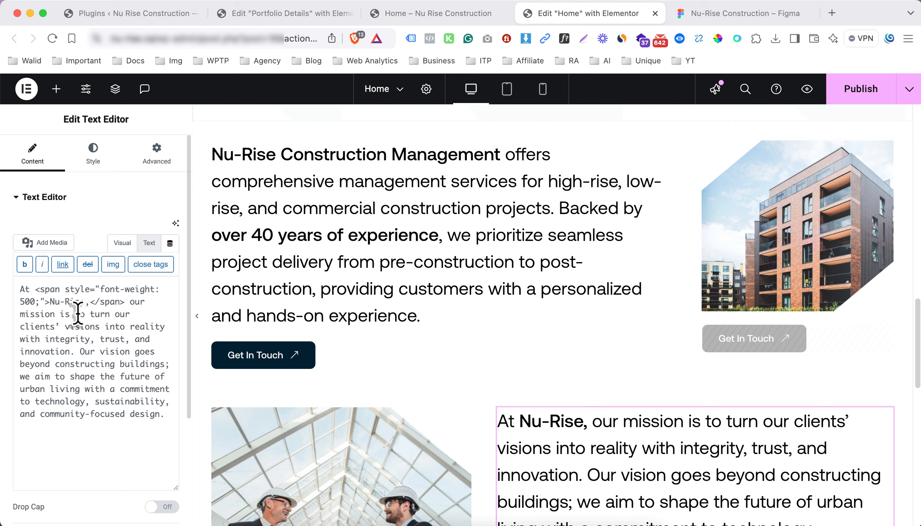
{"action": "left_click", "coordinate": [77, 314]}
{"action": "key", "text": "super+v"}
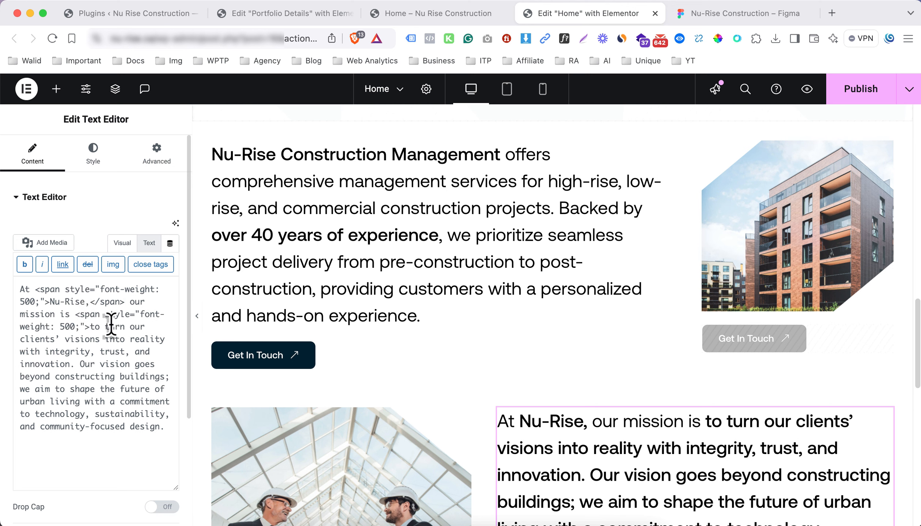
{"action": "left_click", "coordinate": [163, 339]}
{"action": "type", "text": "</span>"}
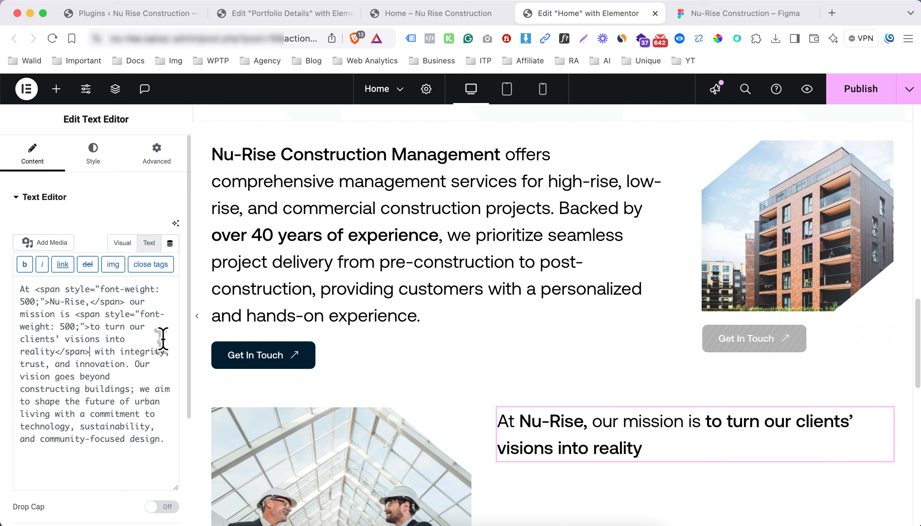
{"action": "left_click", "coordinate": [120, 351]}
{"action": "key", "text": "super+v"}
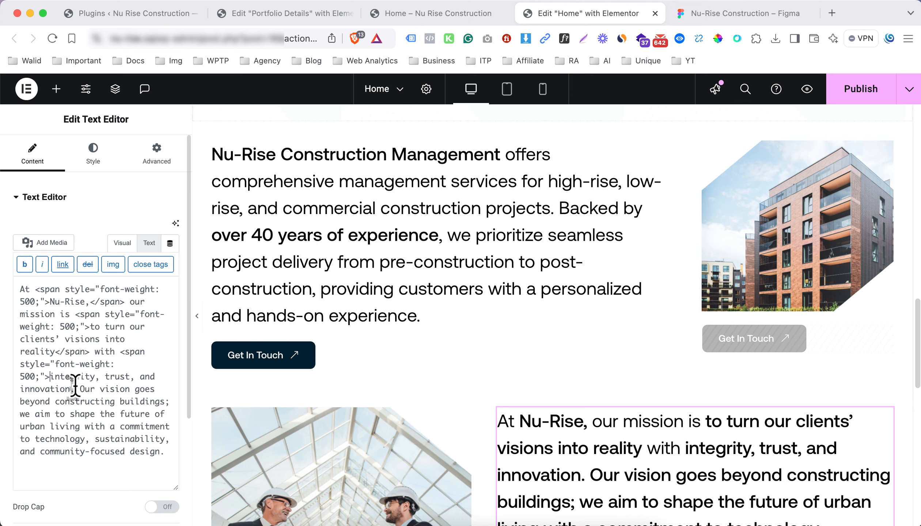
{"action": "type", "text": "<"}
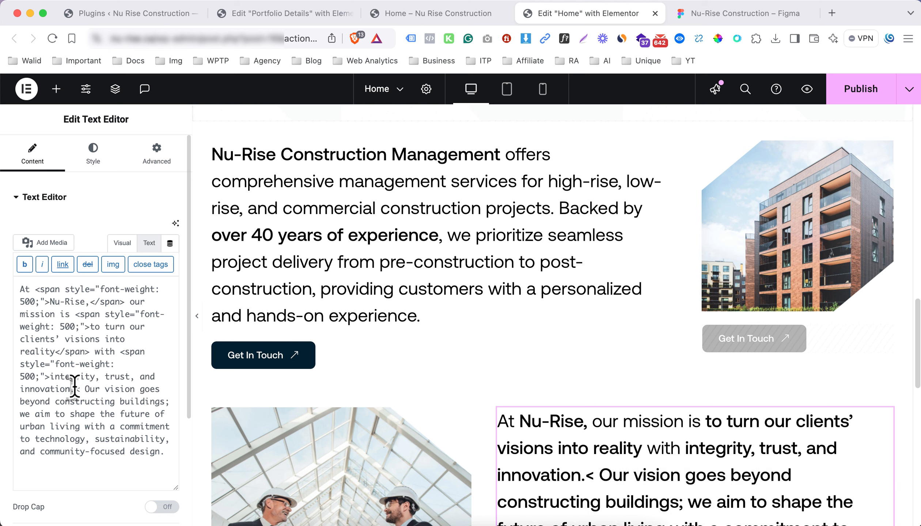
{"action": "type", "text": "s"}
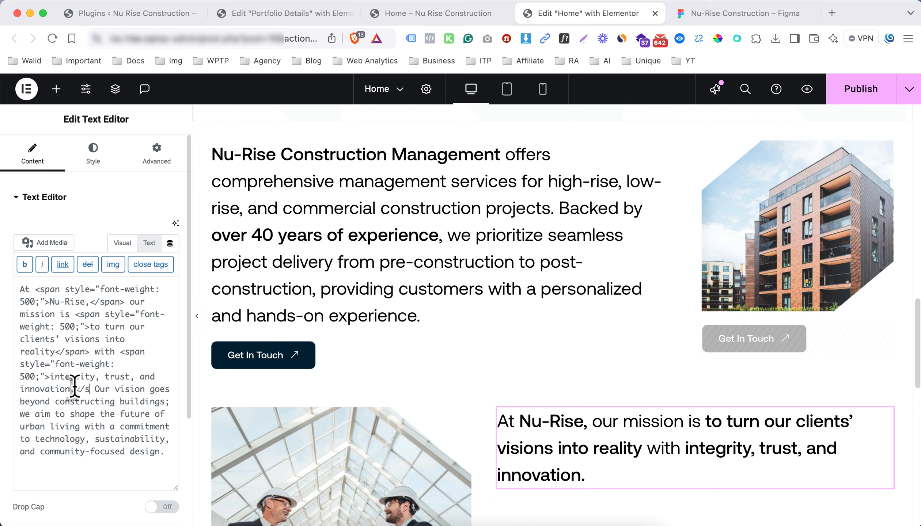
{"action": "type", "text": "/span>"}
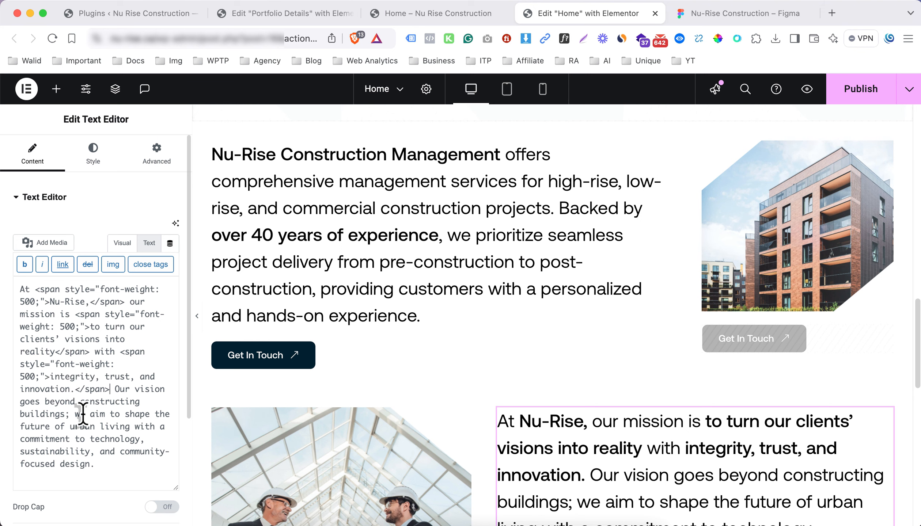
Wrap 'the future of urban living' and 'technology, sustainability, and community-focused design' in font-weight 500 spans
{"action": "scroll", "coordinate": [84, 414], "scroll_direction": "down", "scroll_amount": 1}
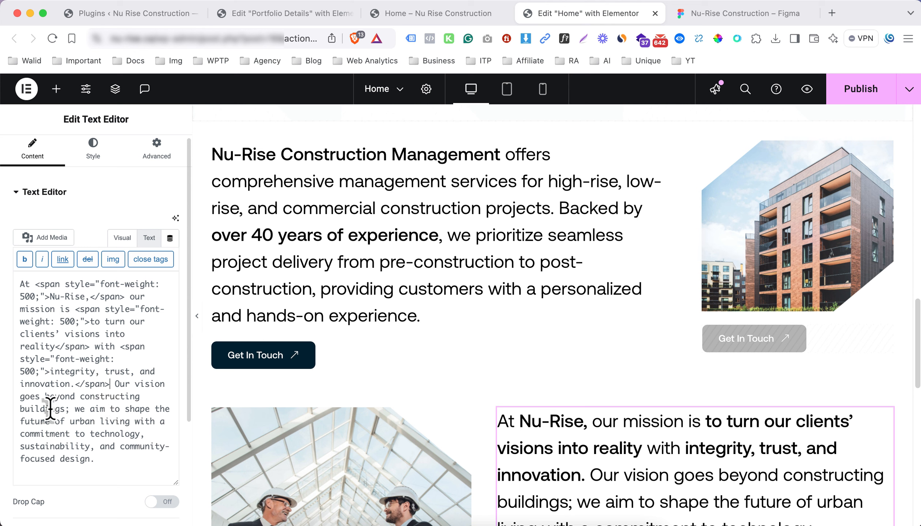
{"action": "scroll", "coordinate": [83, 413], "scroll_direction": "down", "scroll_amount": 1}
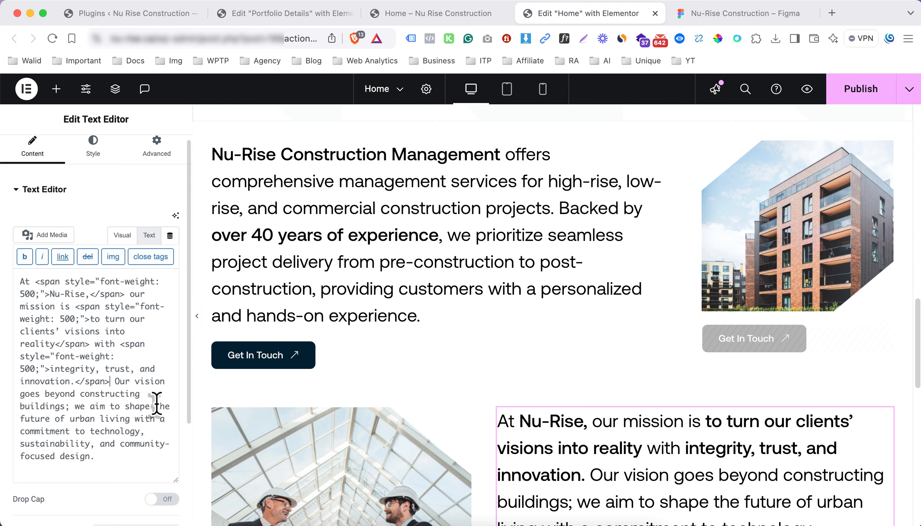
{"action": "type", "text": "<span style=\"font-weight: 500;\">"}
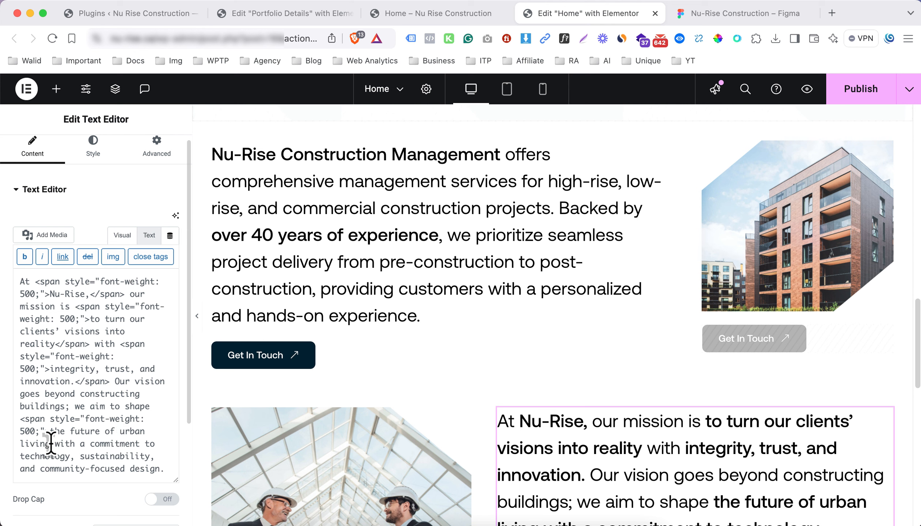
{"action": "type", "text": "</span> with a"}
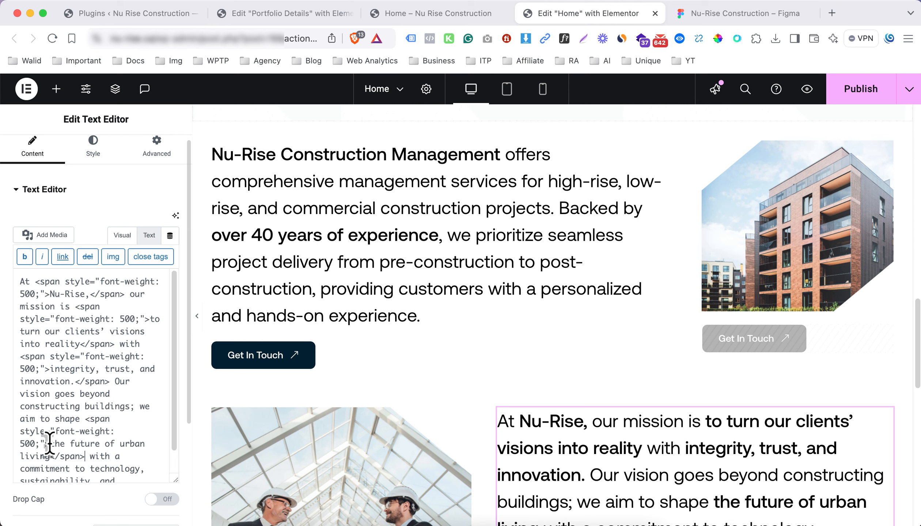
{"action": "scroll", "coordinate": [48, 443], "scroll_direction": "down", "scroll_amount": 2}
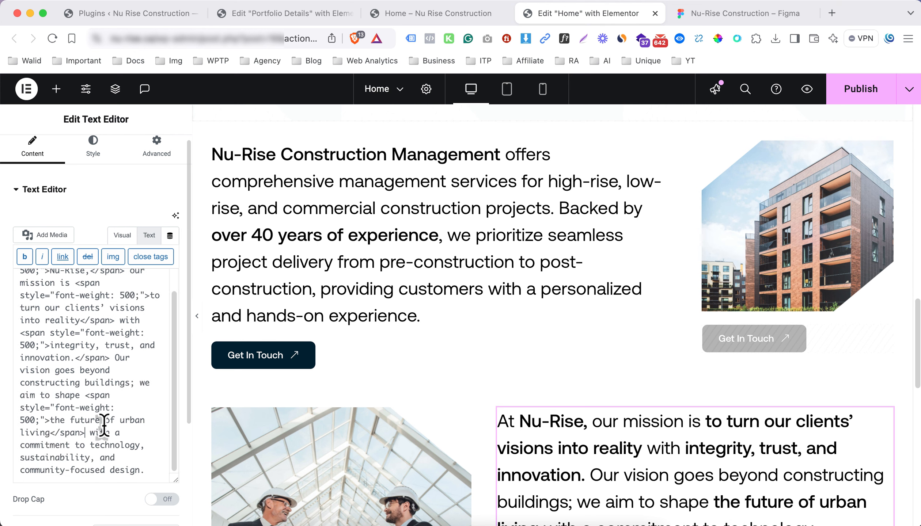
{"action": "scroll", "coordinate": [104, 426], "scroll_direction": "down", "scroll_amount": 2}
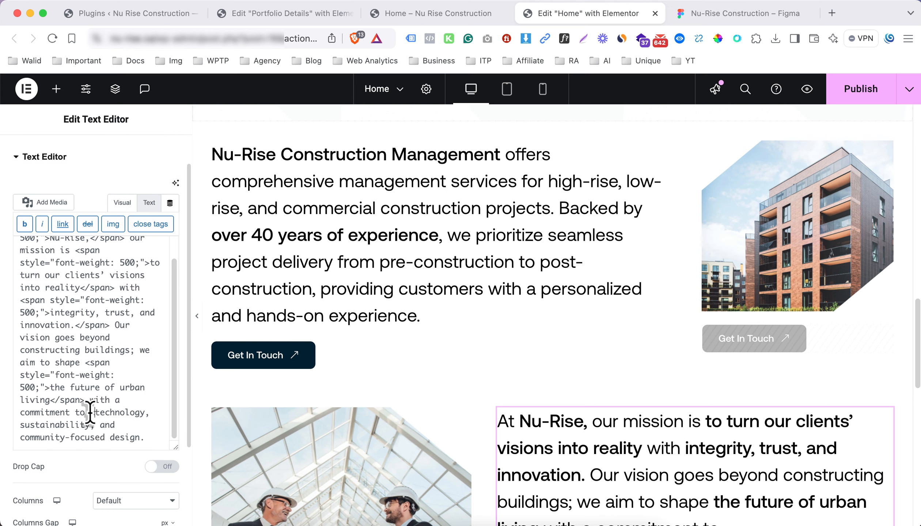
{"action": "type", "text": "<span style=\"font-weight: 500;\">"}
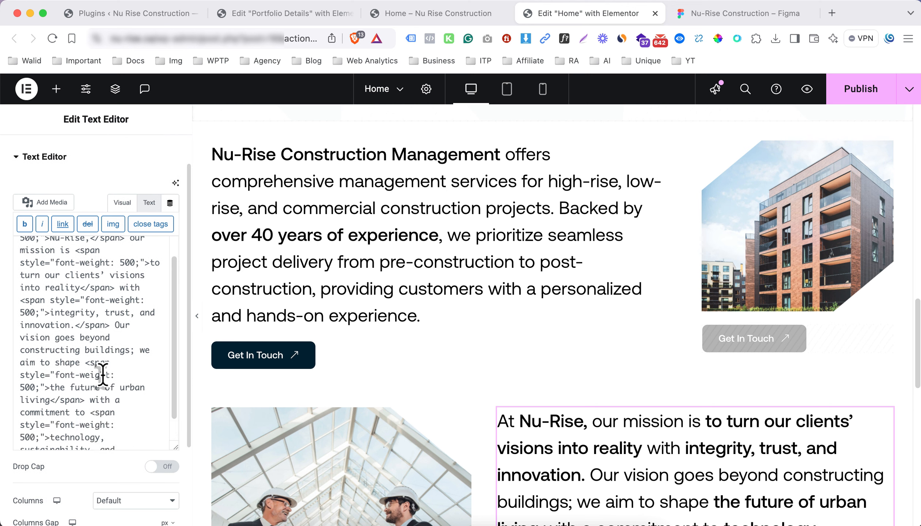
{"action": "scroll", "coordinate": [102, 377], "scroll_direction": "down", "scroll_amount": 5}
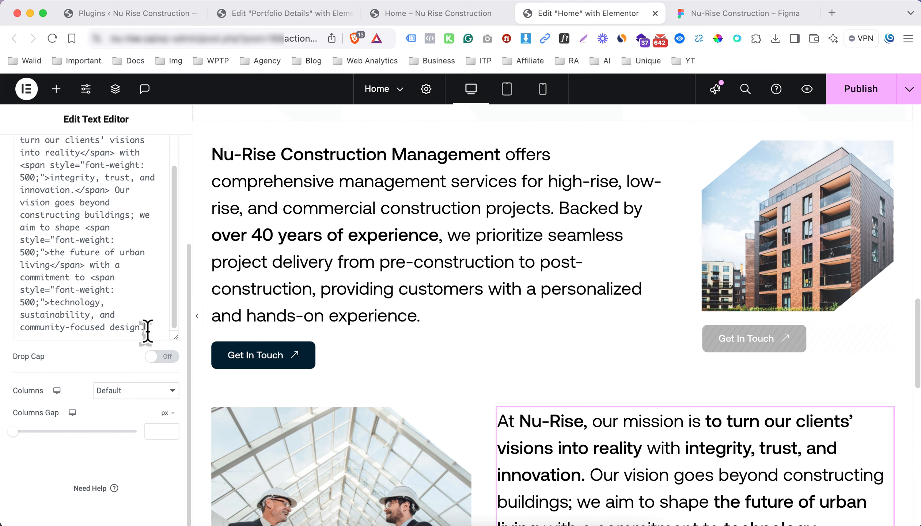
{"action": "type", "text": "span>"}
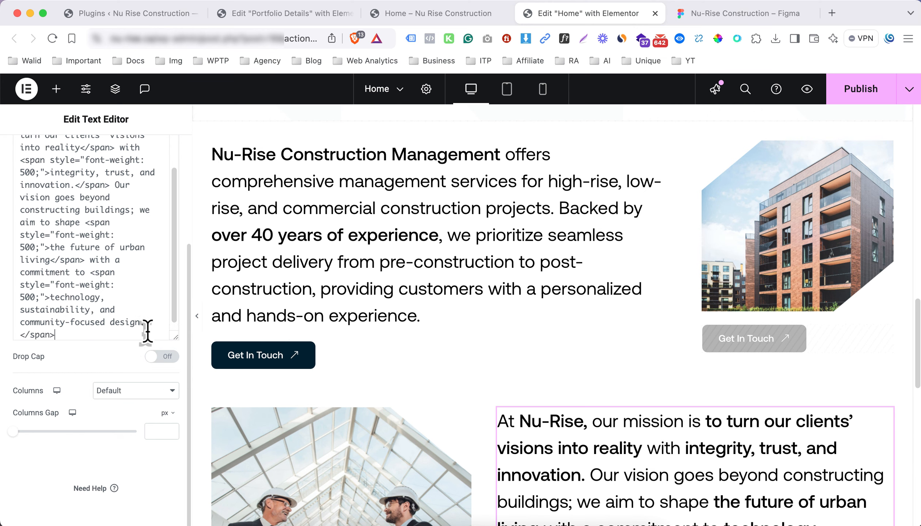
{"action": "scroll", "coordinate": [535, 318], "scroll_direction": "down", "scroll_amount": 5}
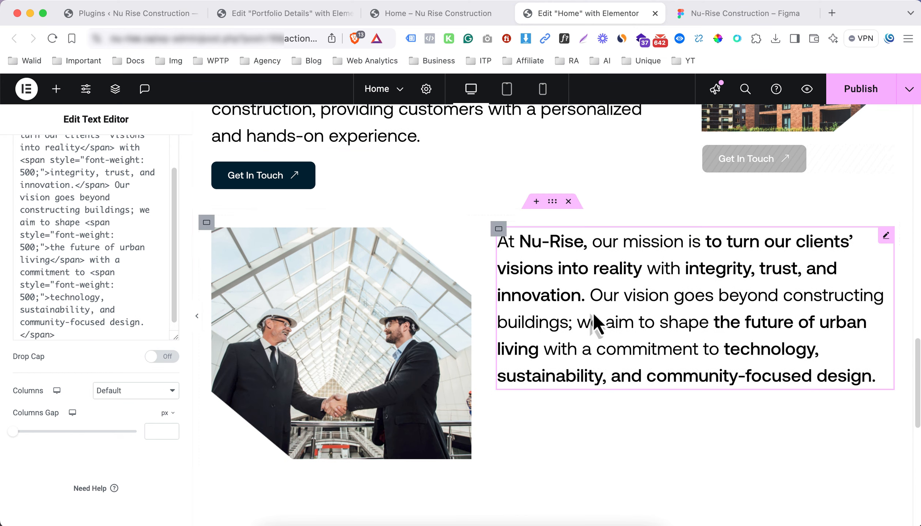
{"action": "left_click", "coordinate": [724, 16]}
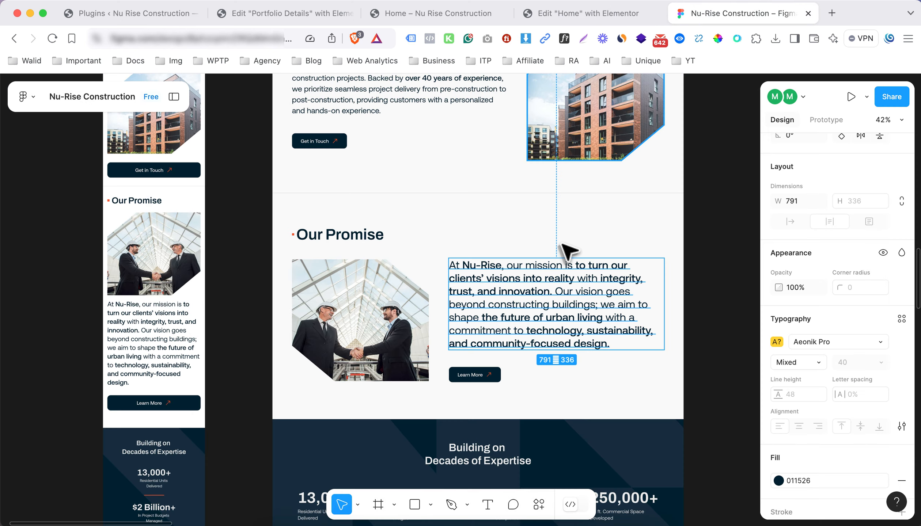
{"action": "key", "text": "Escape"}
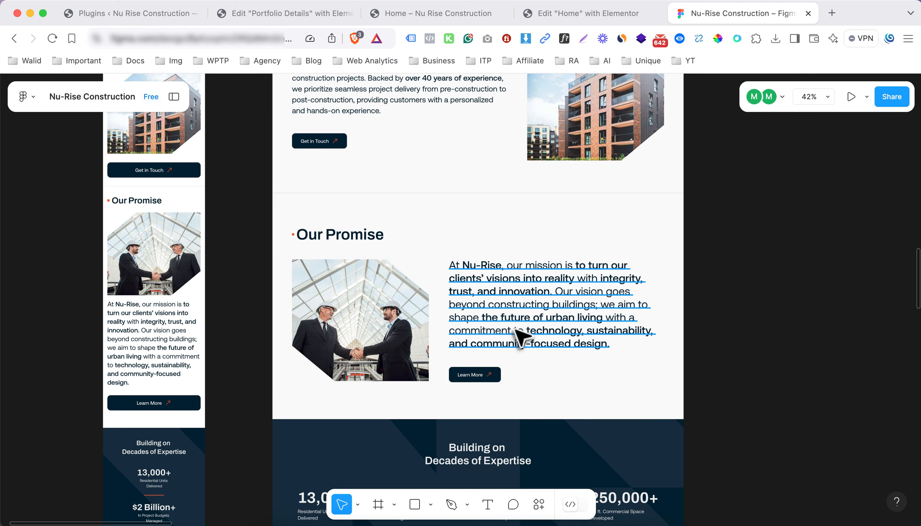
{"action": "scroll", "coordinate": [583, 381], "scroll_direction": "up", "scroll_amount": 2}
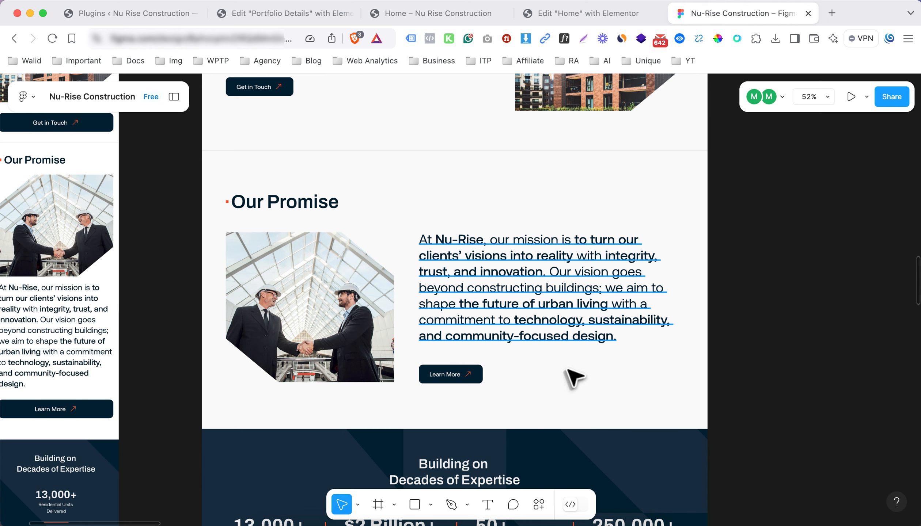
{"action": "left_click", "coordinate": [570, 12]}
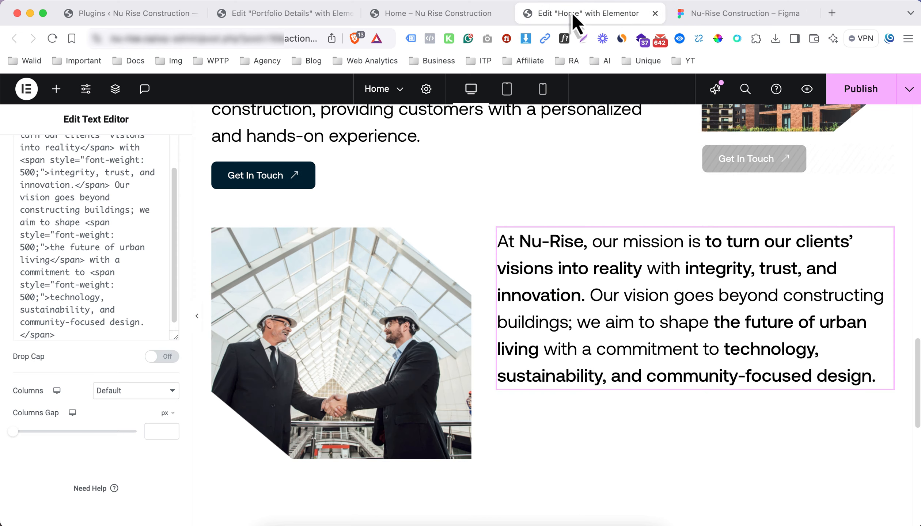
Copy the Get In Touch button and paste it below the mission text
{"action": "right_click", "coordinate": [289, 181]}
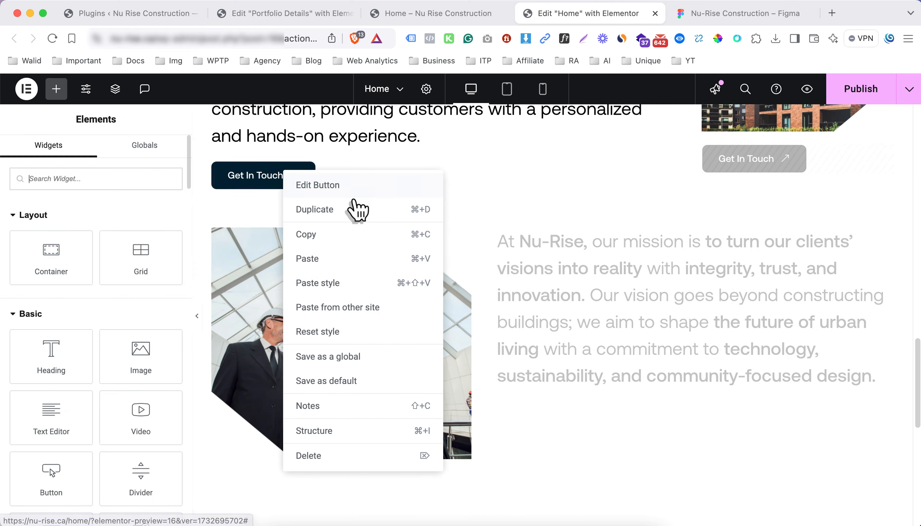
{"action": "left_click", "coordinate": [349, 241]}
{"action": "right_click", "coordinate": [608, 333]}
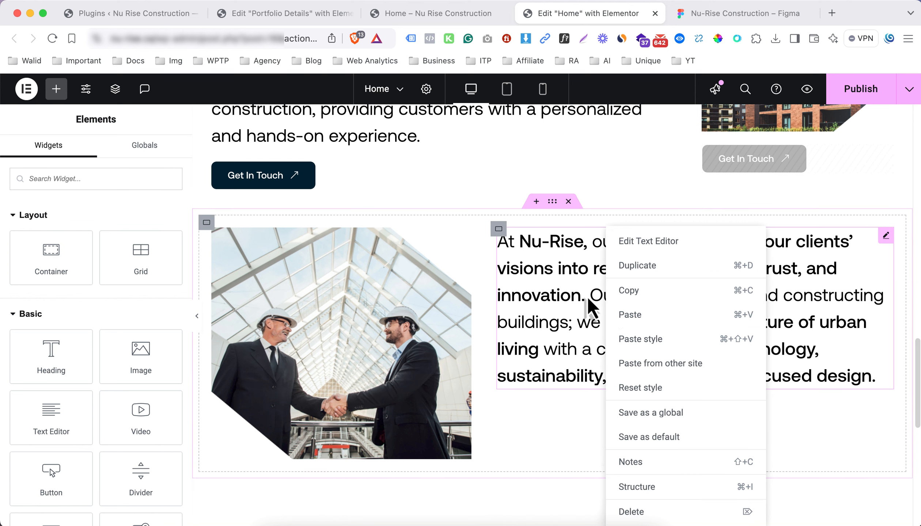
{"action": "left_click", "coordinate": [640, 316]}
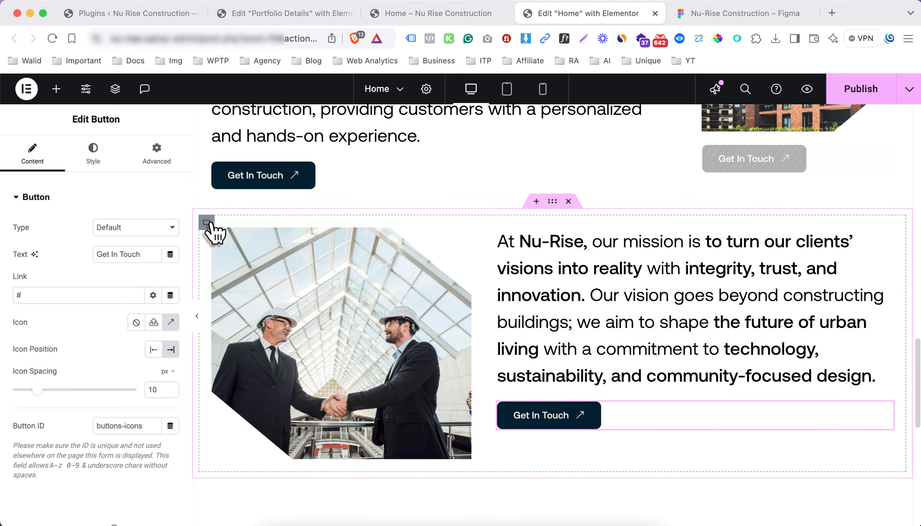
Set Align Items to Center on both the mission row and services row containers
{"action": "scroll", "coordinate": [114, 345], "scroll_direction": "down", "scroll_amount": 1}
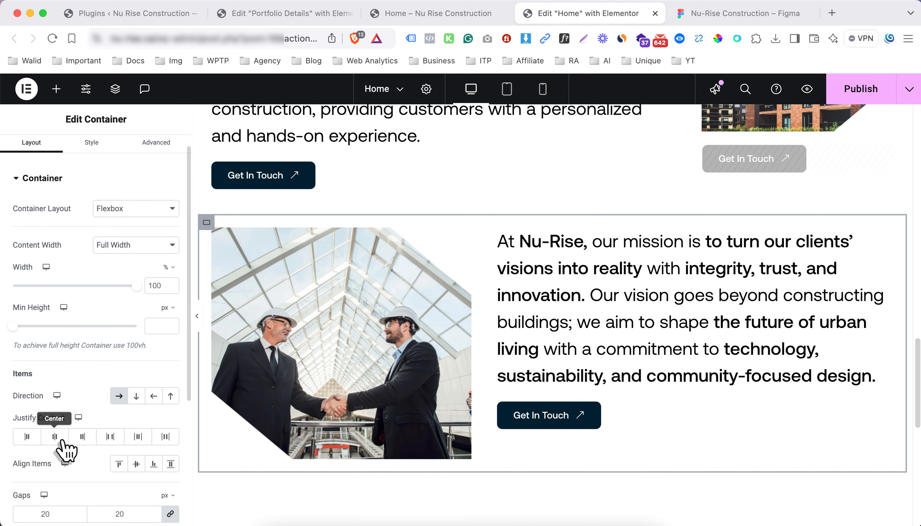
{"action": "left_click", "coordinate": [139, 464]}
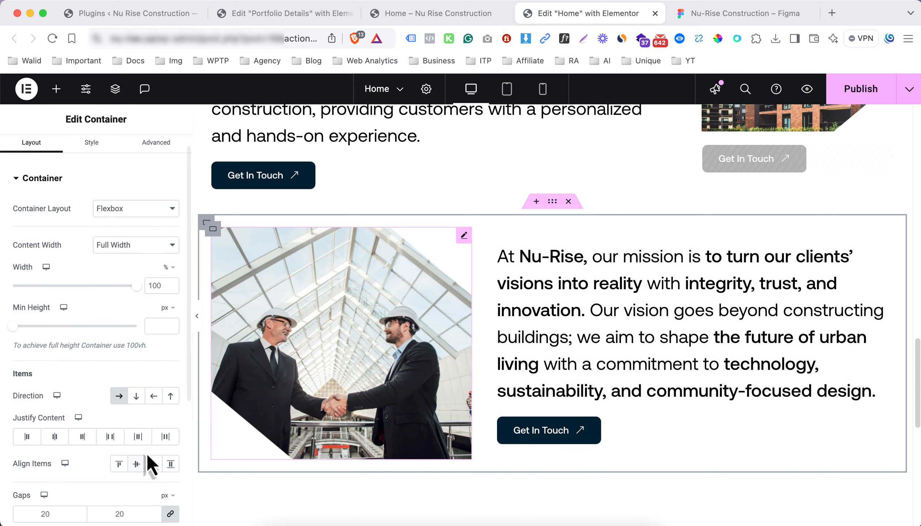
{"action": "scroll", "coordinate": [311, 347], "scroll_direction": "up", "scroll_amount": 10}
{"action": "scroll", "coordinate": [287, 346], "scroll_direction": "down", "scroll_amount": 6}
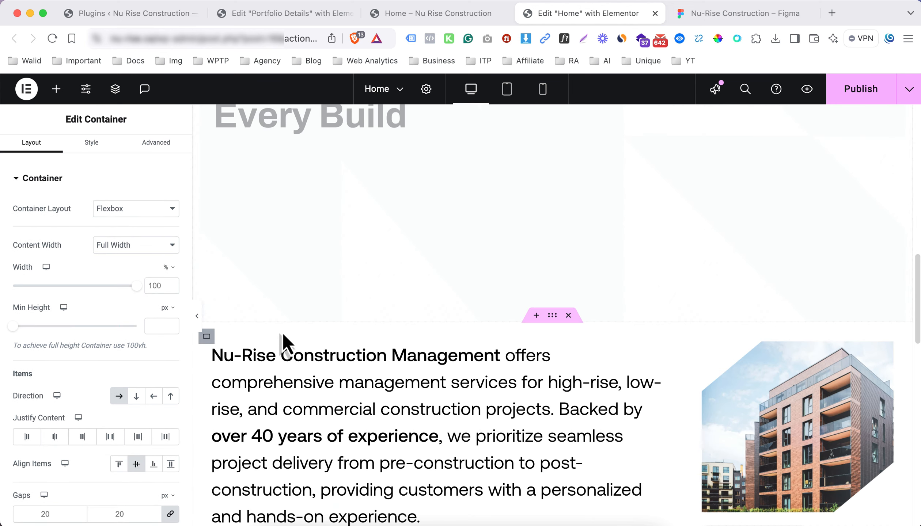
{"action": "left_click", "coordinate": [205, 300]}
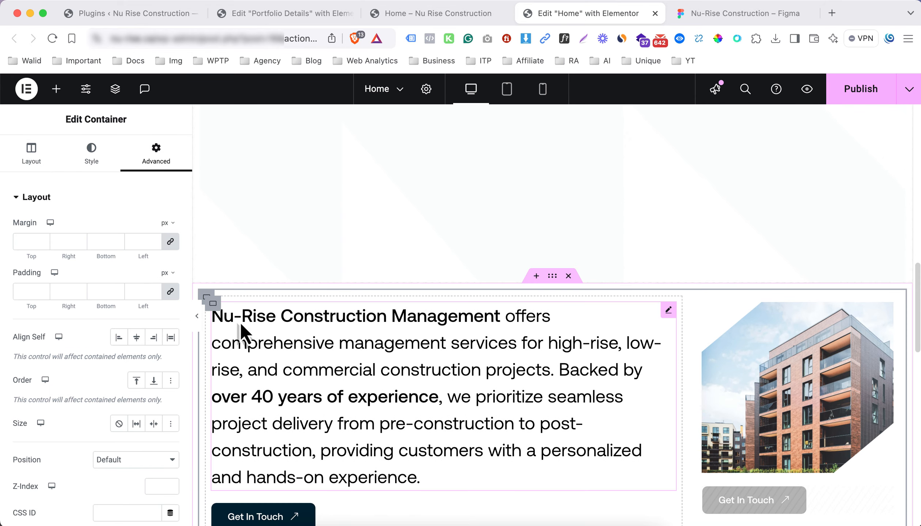
{"action": "scroll", "coordinate": [206, 310], "scroll_direction": "down", "scroll_amount": 1}
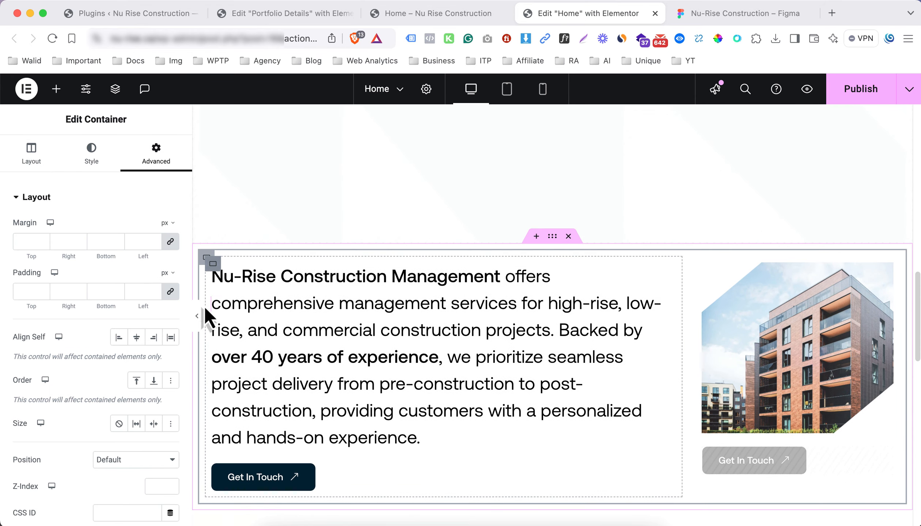
{"action": "left_click", "coordinate": [51, 166]}
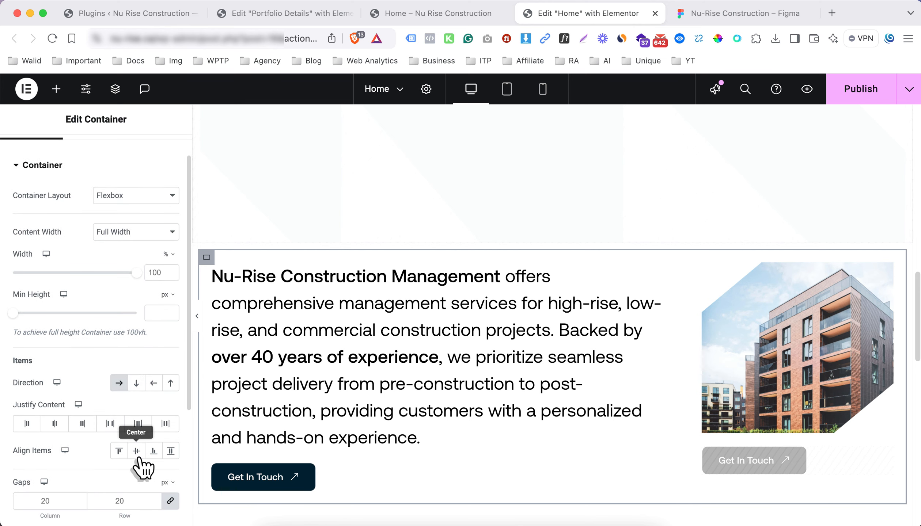
{"action": "left_click", "coordinate": [136, 451]}
{"action": "scroll", "coordinate": [431, 310], "scroll_direction": "down", "scroll_amount": 6}
{"action": "scroll", "coordinate": [528, 305], "scroll_direction": "down", "scroll_amount": 1}
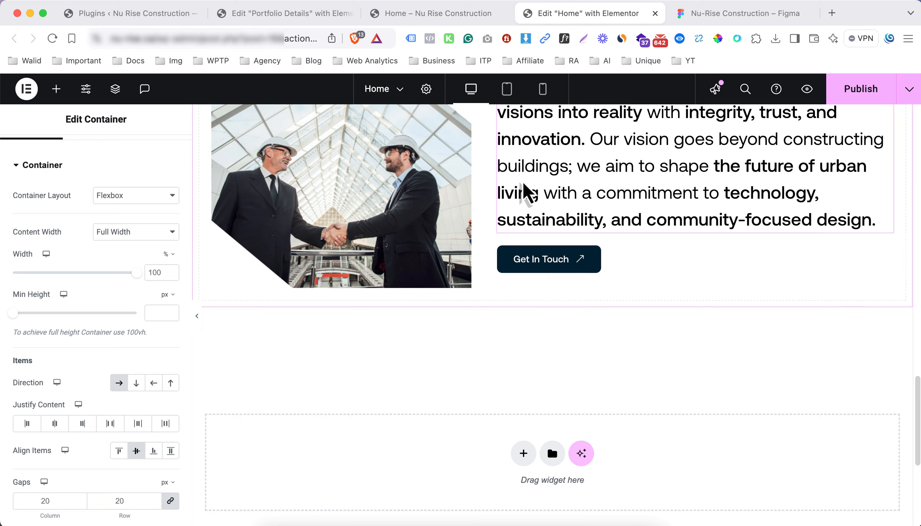
{"action": "scroll", "coordinate": [517, 169], "scroll_direction": "up", "scroll_amount": 7}
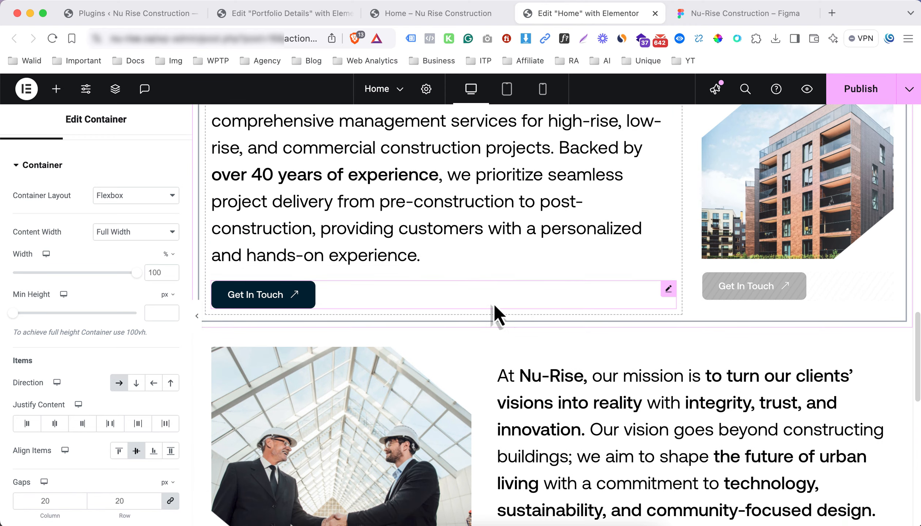
{"action": "scroll", "coordinate": [508, 302], "scroll_direction": "down", "scroll_amount": 2}
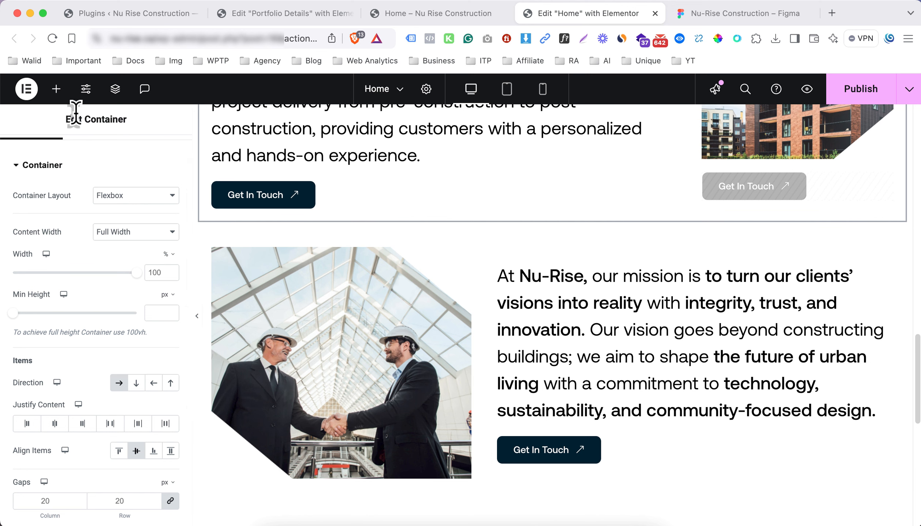
Add a Heading widget and move it above the handshake image-and-text row using the Structure panel
{"action": "left_click", "coordinate": [56, 89]}
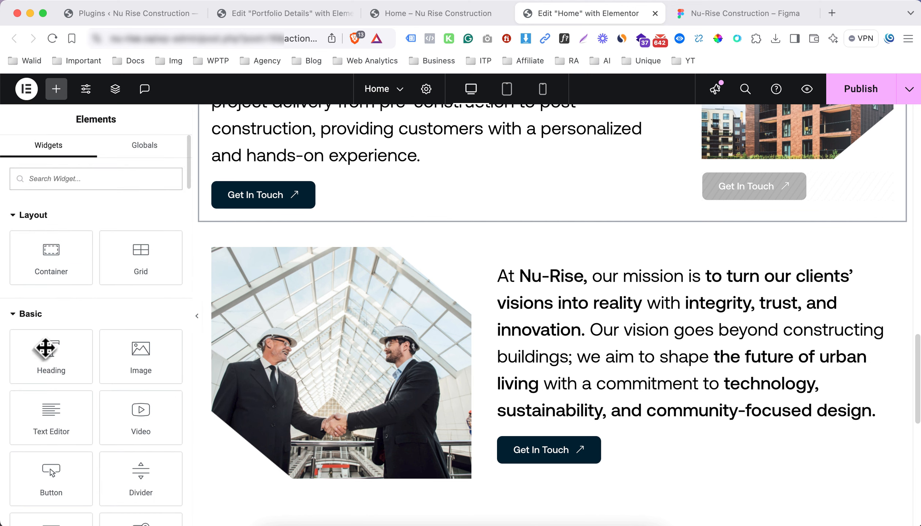
{"action": "left_click_drag", "start_coordinate": [47, 351], "coordinate": [411, 256]}
{"action": "right_click", "coordinate": [462, 271]}
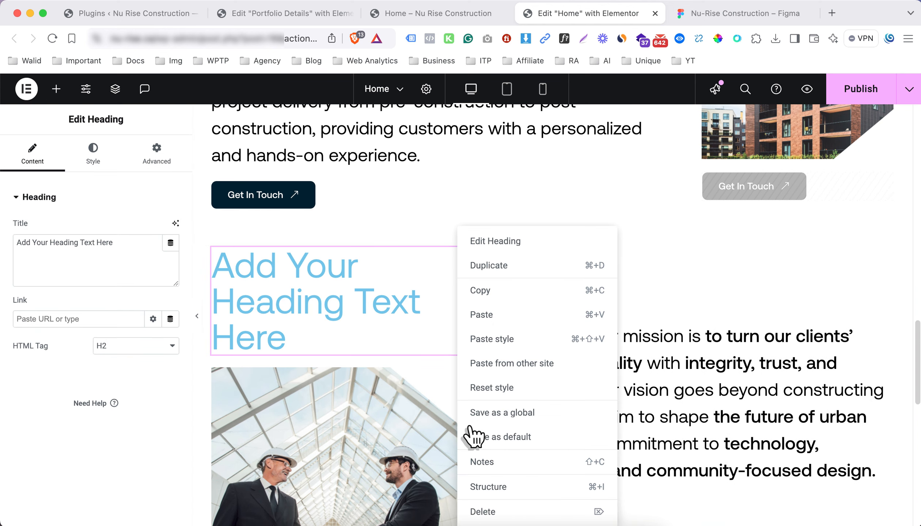
{"action": "left_click", "coordinate": [488, 487]}
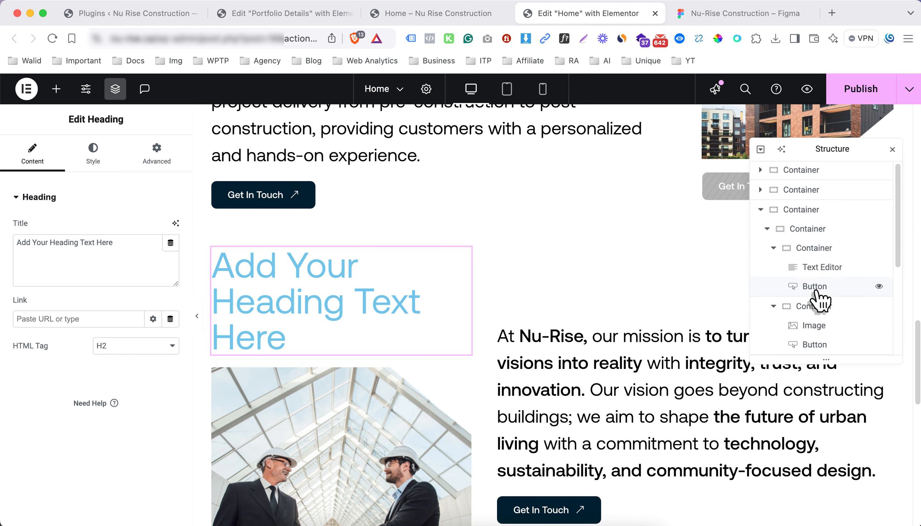
{"action": "left_click", "coordinate": [813, 237]}
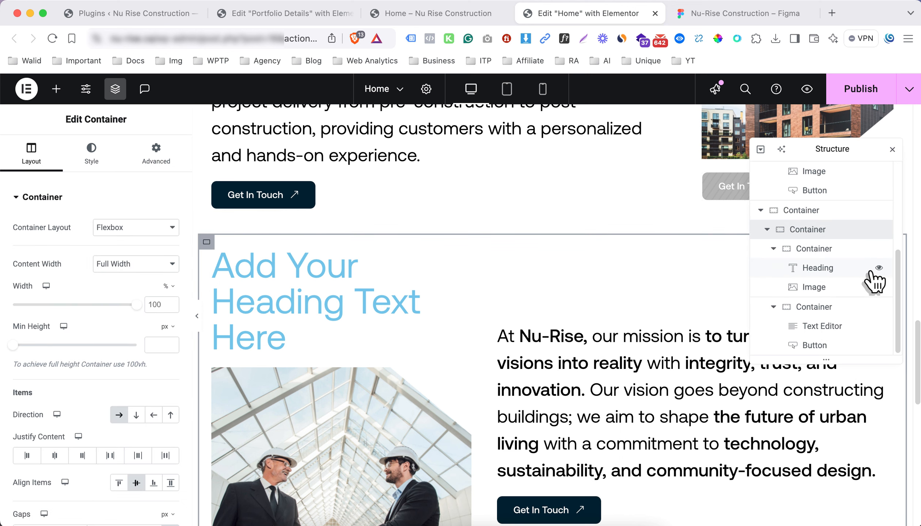
{"action": "left_click", "coordinate": [852, 272]}
{"action": "mouse_move", "coordinate": [851, 273]}
{"action": "left_mouse_down"}
{"action": "mouse_move", "coordinate": [843, 278]}
{"action": "mouse_move", "coordinate": [841, 261]}
{"action": "left_mouse_up"}
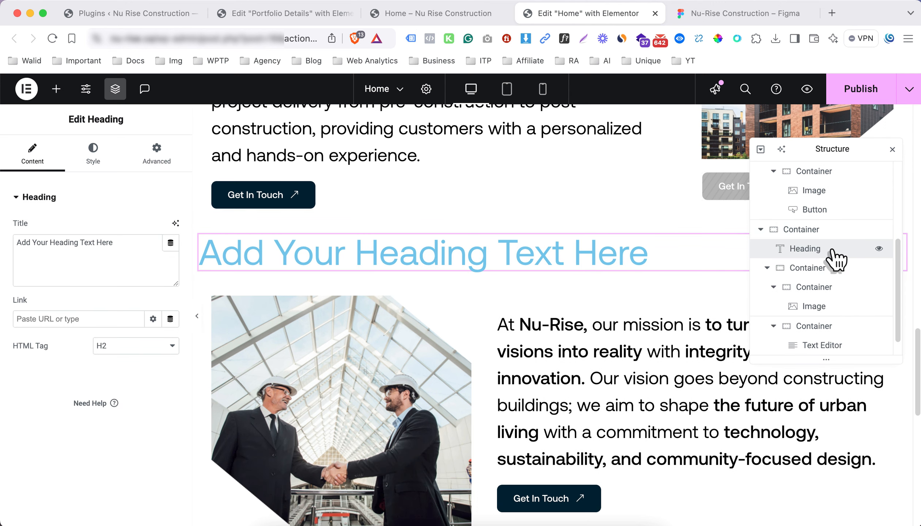
{"action": "mouse_move", "coordinate": [816, 260]}
{"action": "left_mouse_down"}
{"action": "mouse_move", "coordinate": [809, 275]}
{"action": "mouse_move", "coordinate": [820, 277]}
{"action": "mouse_move", "coordinate": [822, 250]}
{"action": "left_mouse_up"}
Replace the heading's placeholder title with 'Our Promise'
{"action": "left_click", "coordinate": [134, 249]}
{"action": "key", "text": "super+a"}
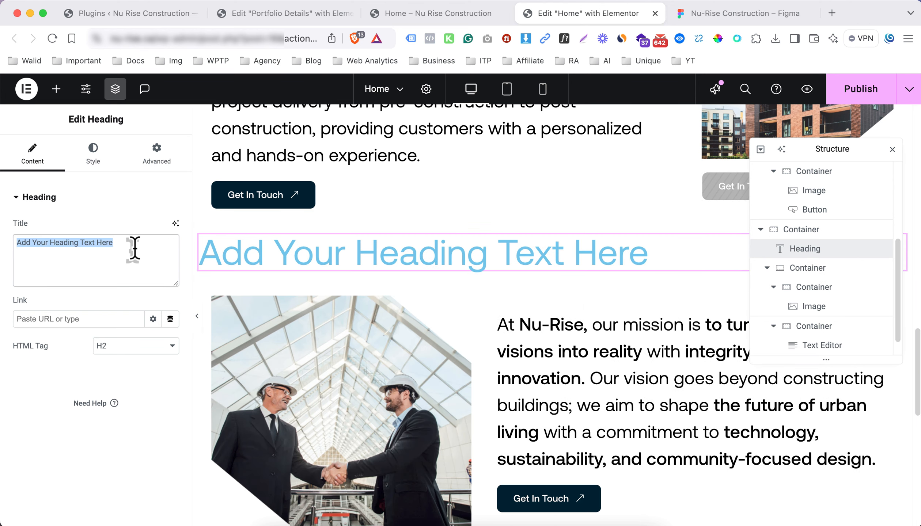
{"action": "type", "text": "Our Promise"}
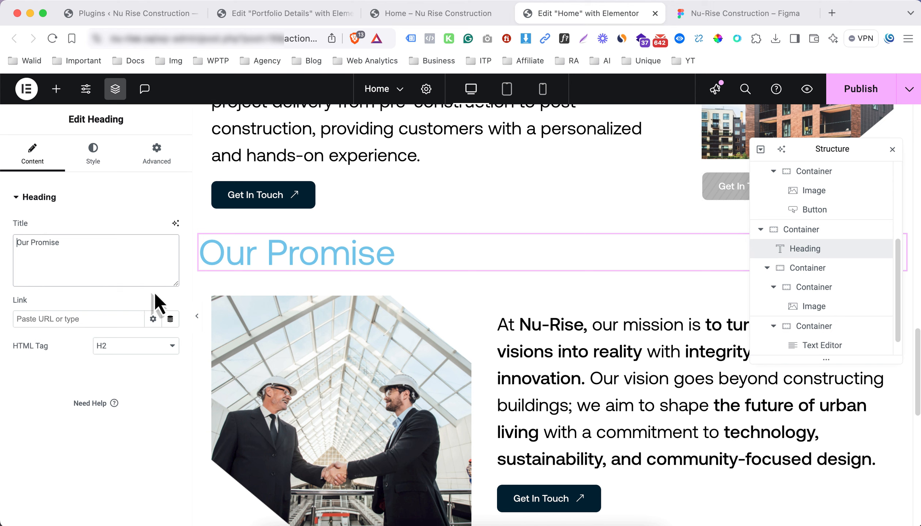
Style the Our Promise heading with black text colour and 600 (Semi Bold) weight
{"action": "left_click", "coordinate": [93, 153]}
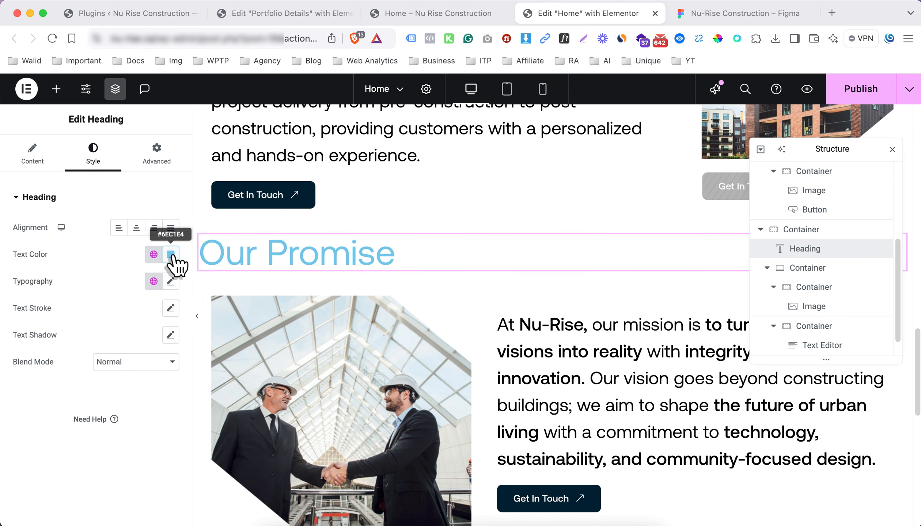
{"action": "left_click", "coordinate": [170, 255]}
{"action": "left_click_drag", "start_coordinate": [123, 384], "coordinate": [62, 407]}
{"action": "left_click", "coordinate": [61, 368]}
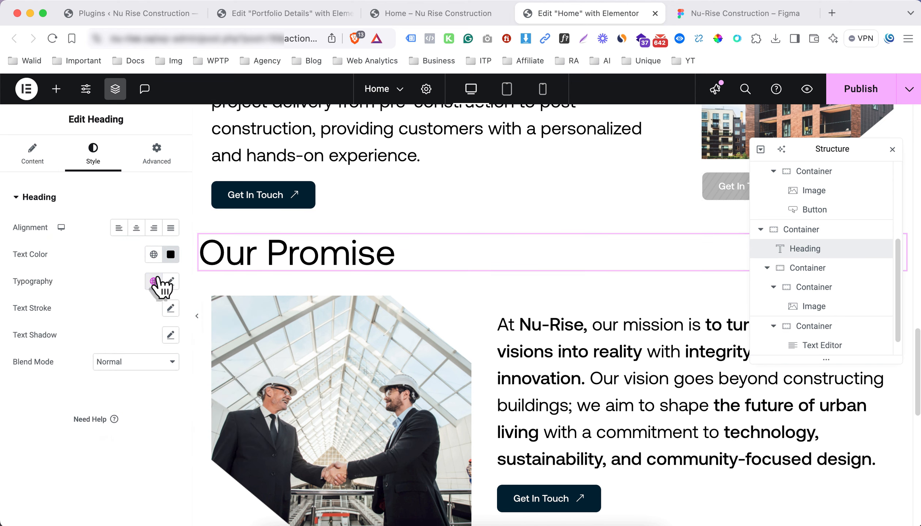
{"action": "left_click", "coordinate": [170, 281]}
{"action": "left_click", "coordinate": [112, 409]}
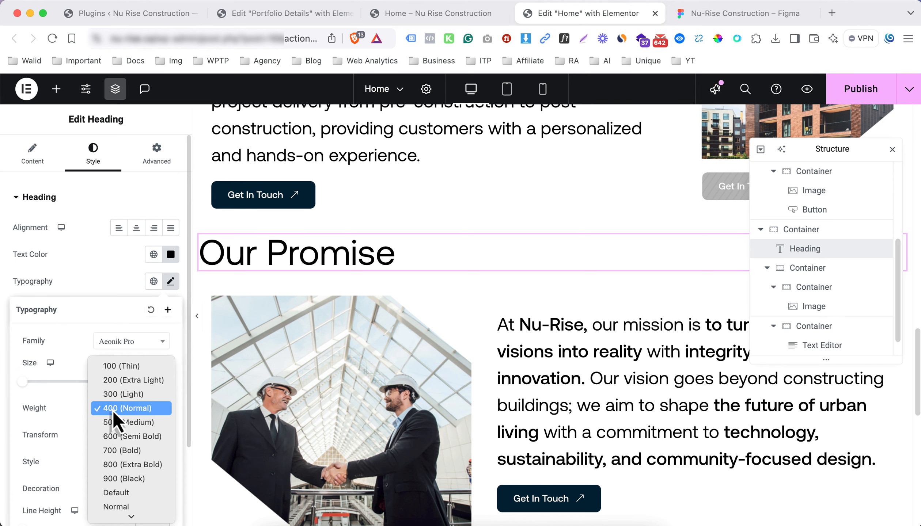
{"action": "left_click", "coordinate": [118, 438]}
{"action": "left_click", "coordinate": [74, 281]}
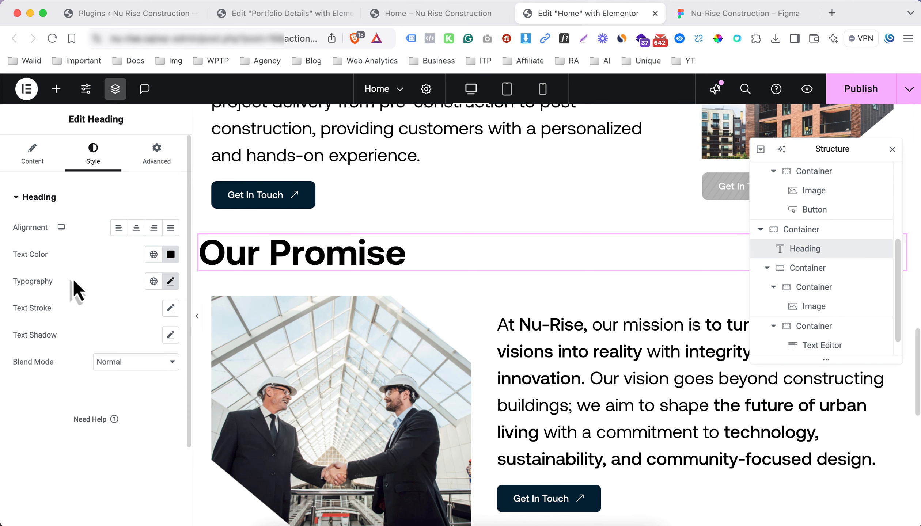
Close the Structure panel and compare the page against the Figma design
{"action": "left_click", "coordinate": [31, 161]}
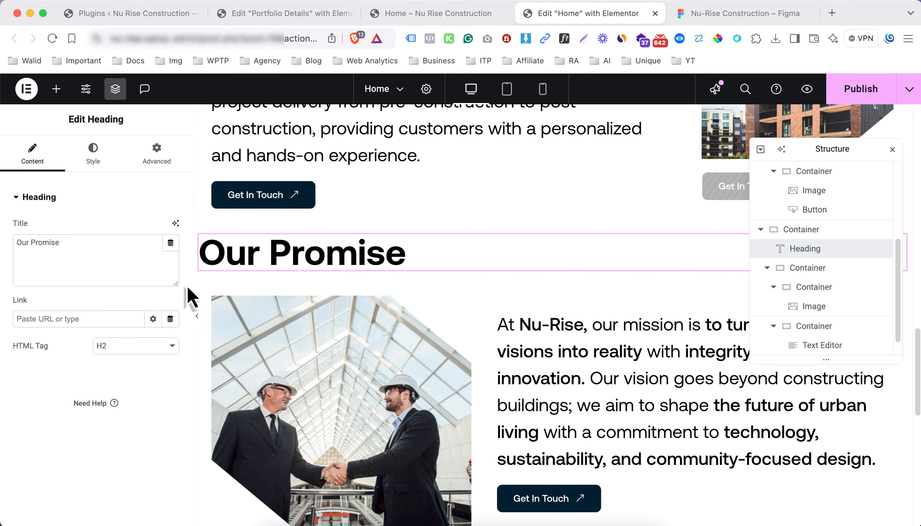
{"action": "left_click", "coordinate": [892, 150]}
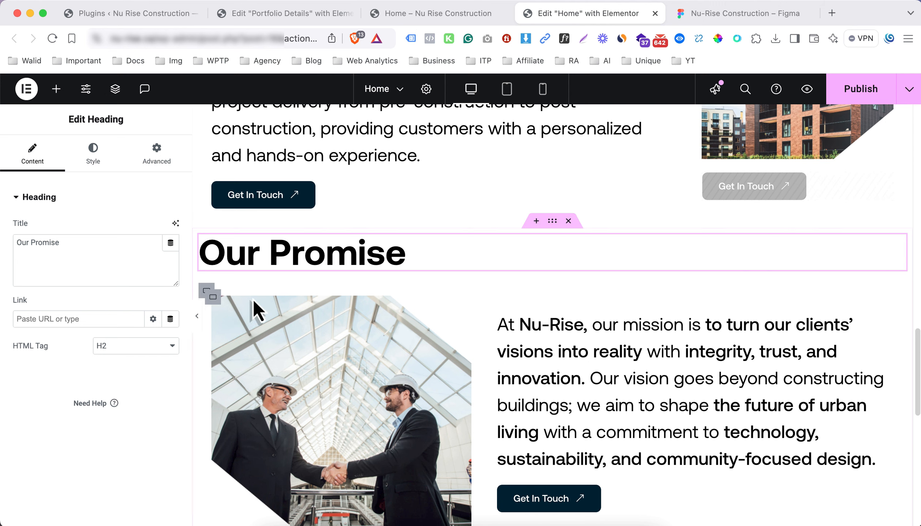
{"action": "left_click", "coordinate": [687, 18]}
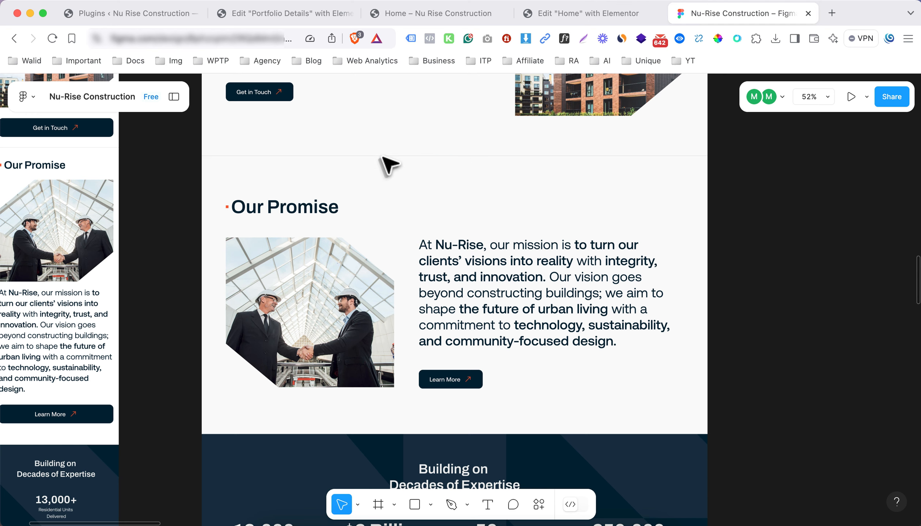
{"action": "left_click", "coordinate": [571, 13]}
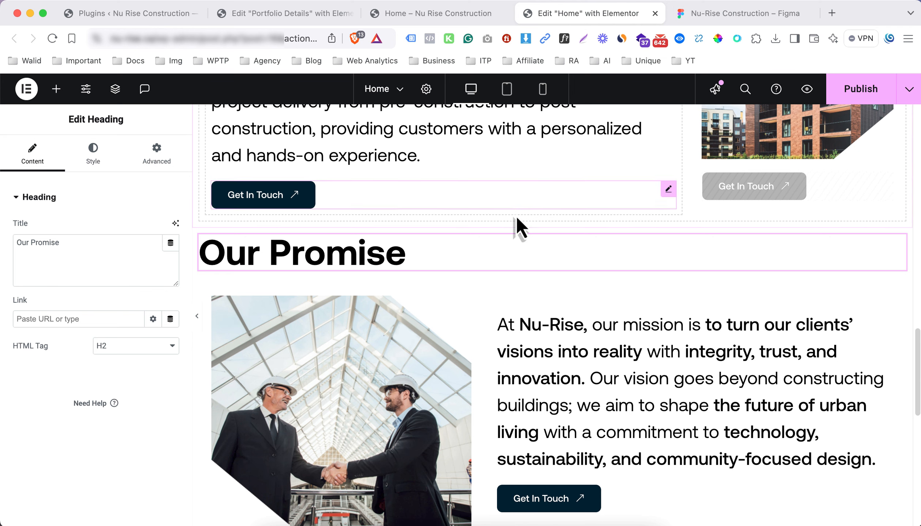
Give the Nu-Rise intro container unlinked padding of 5% top and 5% bottom
{"action": "scroll", "coordinate": [578, 221], "scroll_direction": "up", "scroll_amount": 7}
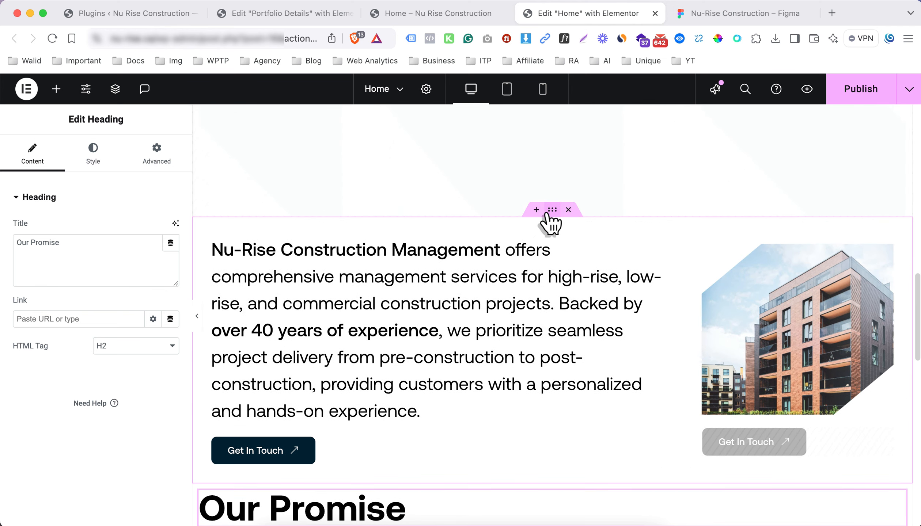
{"action": "left_click", "coordinate": [551, 210]}
{"action": "left_click", "coordinate": [156, 150]}
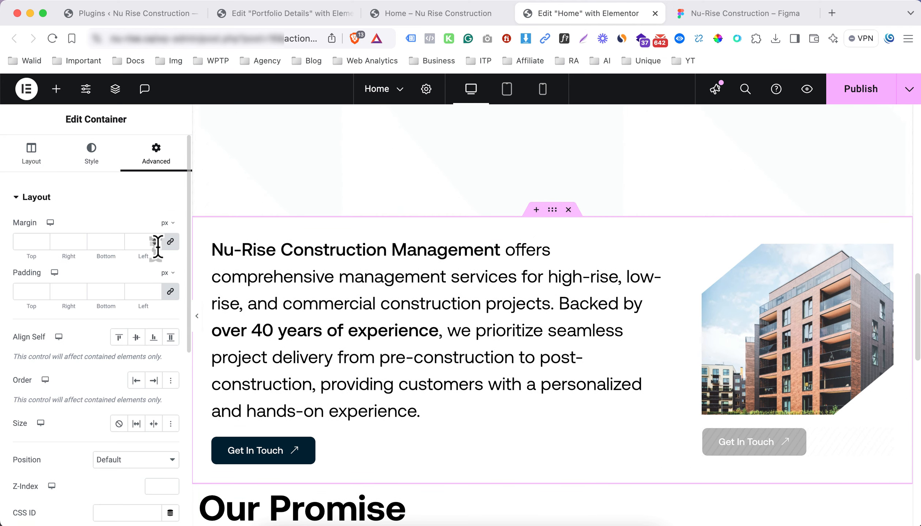
{"action": "left_click", "coordinate": [171, 291]}
{"action": "left_click", "coordinate": [170, 278]}
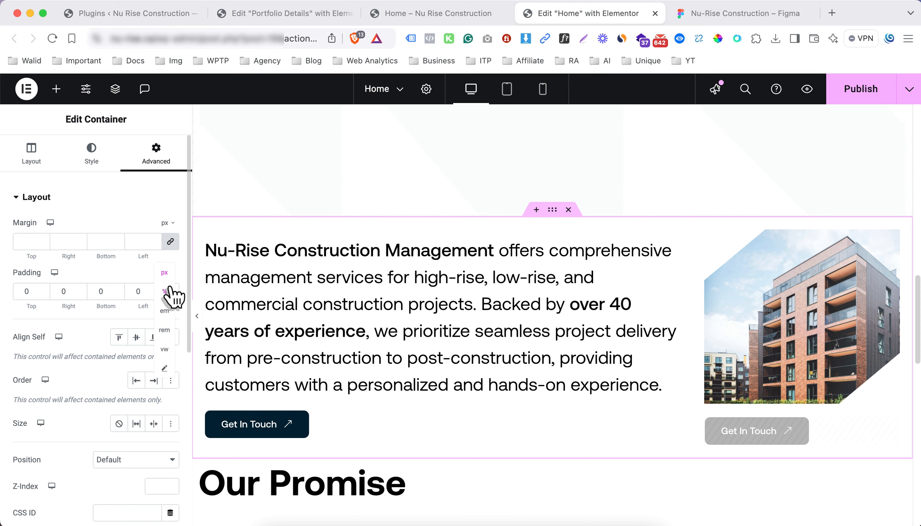
{"action": "left_click", "coordinate": [172, 293]}
{"action": "left_click", "coordinate": [22, 291]}
{"action": "type", "text": "5"}
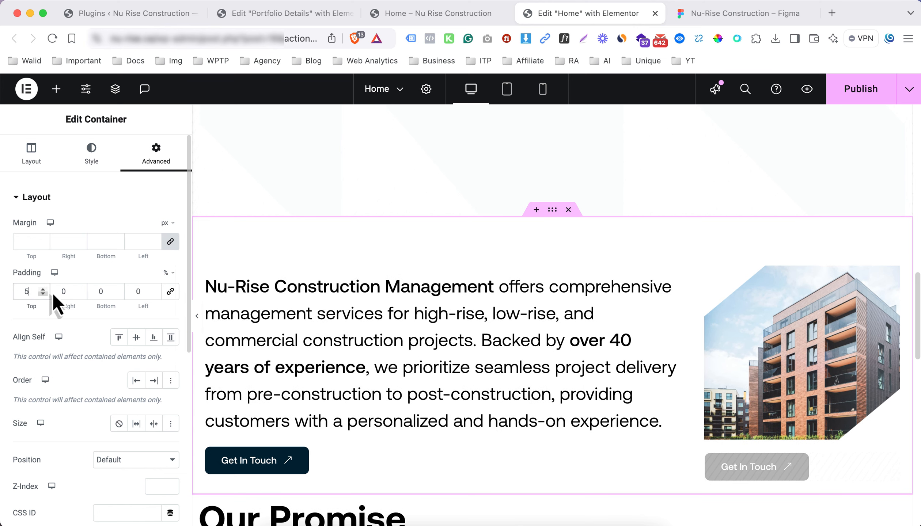
{"action": "left_click", "coordinate": [106, 291]}
{"action": "type", "text": "5"}
Set the container's Border Type to Solid
{"action": "scroll", "coordinate": [504, 279], "scroll_direction": "down", "scroll_amount": 5}
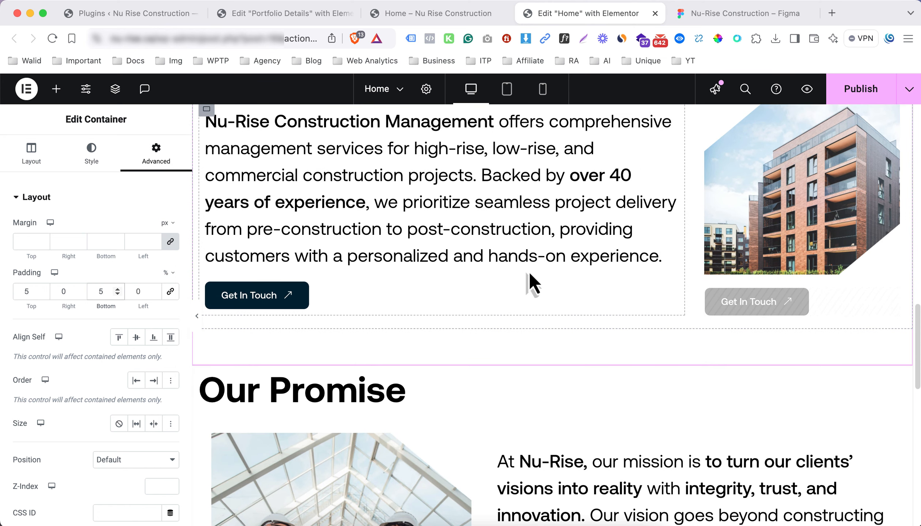
{"action": "left_click", "coordinate": [92, 166]}
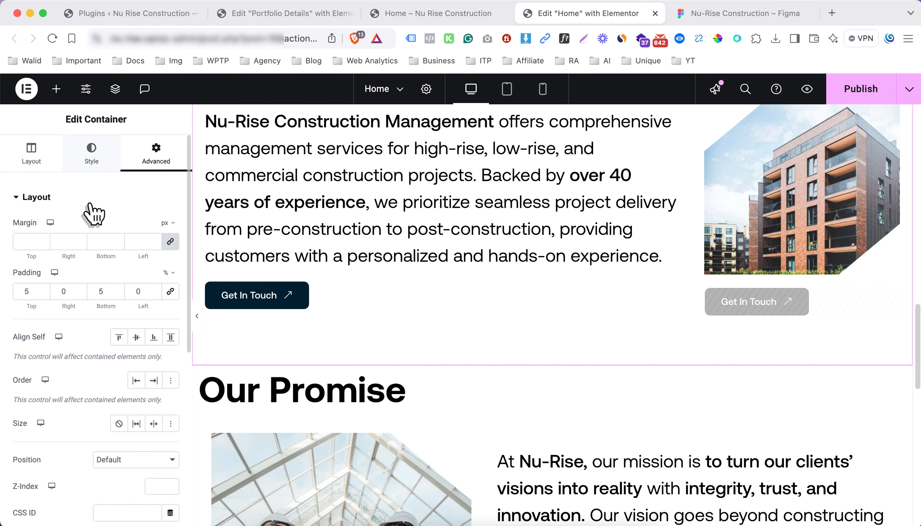
{"action": "left_click", "coordinate": [90, 203]}
{"action": "left_click", "coordinate": [91, 258]}
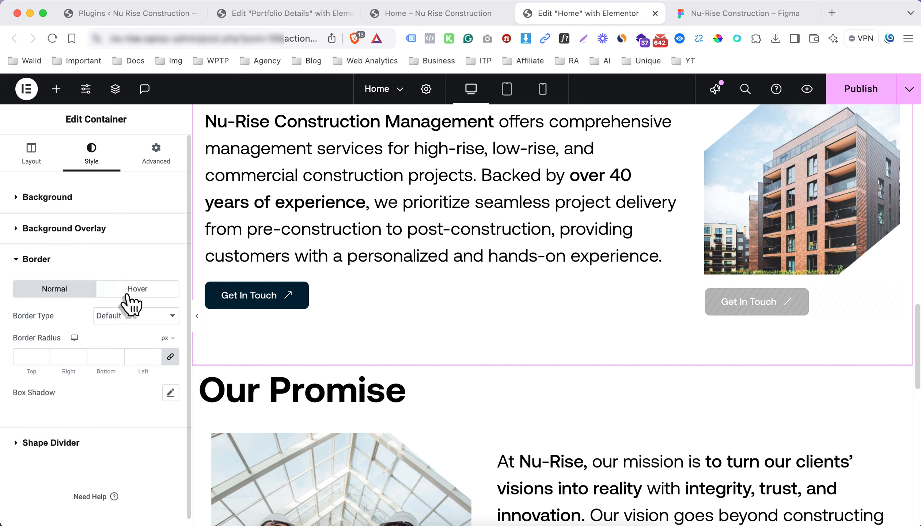
{"action": "left_click", "coordinate": [135, 315]}
{"action": "key", "text": "Escape"}
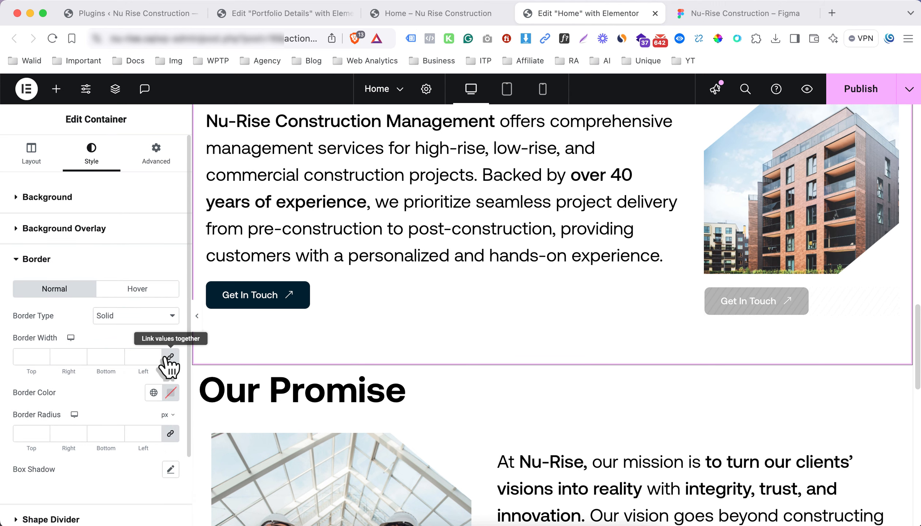
Unlink the border widths and colour the border with the global Border Color
{"action": "left_click", "coordinate": [167, 357]}
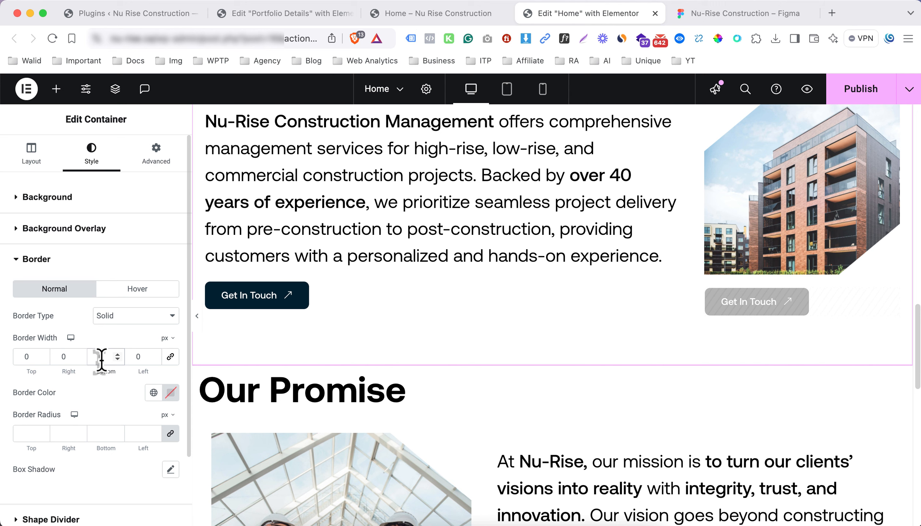
{"action": "left_click", "coordinate": [153, 392]}
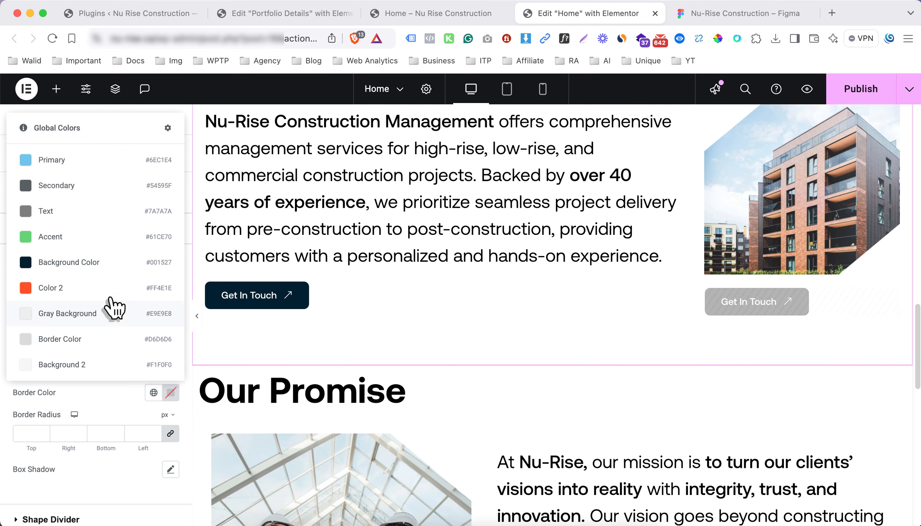
{"action": "left_click", "coordinate": [101, 339]}
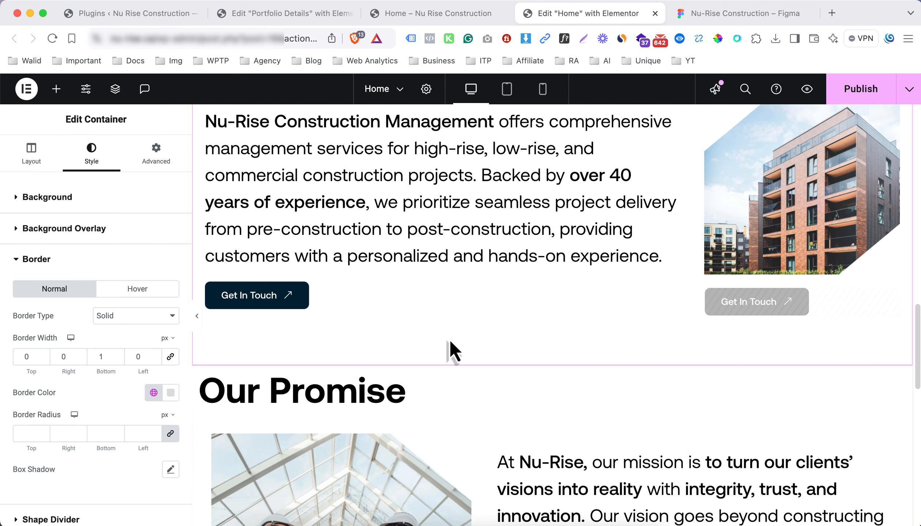
Give the section a Classic background using the global Gray Background colour
{"action": "scroll", "coordinate": [450, 350], "scroll_direction": "down", "scroll_amount": 1}
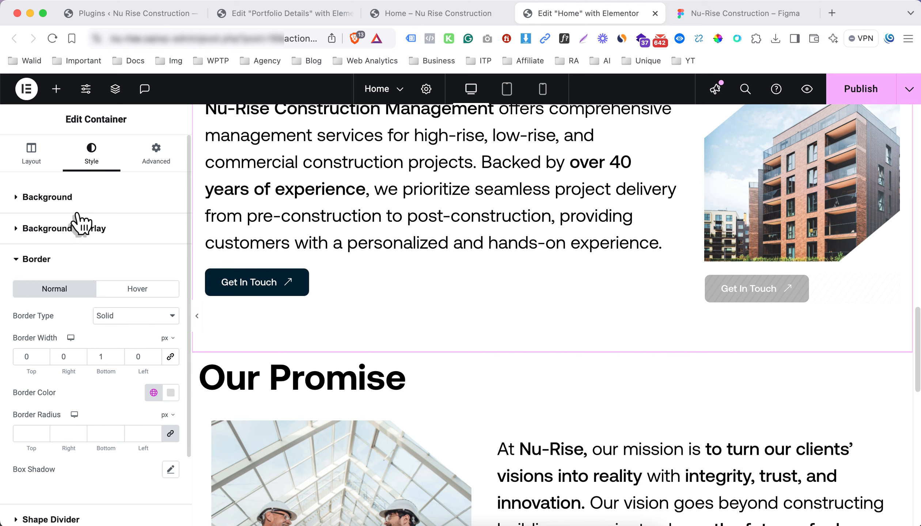
{"action": "left_click", "coordinate": [84, 204]}
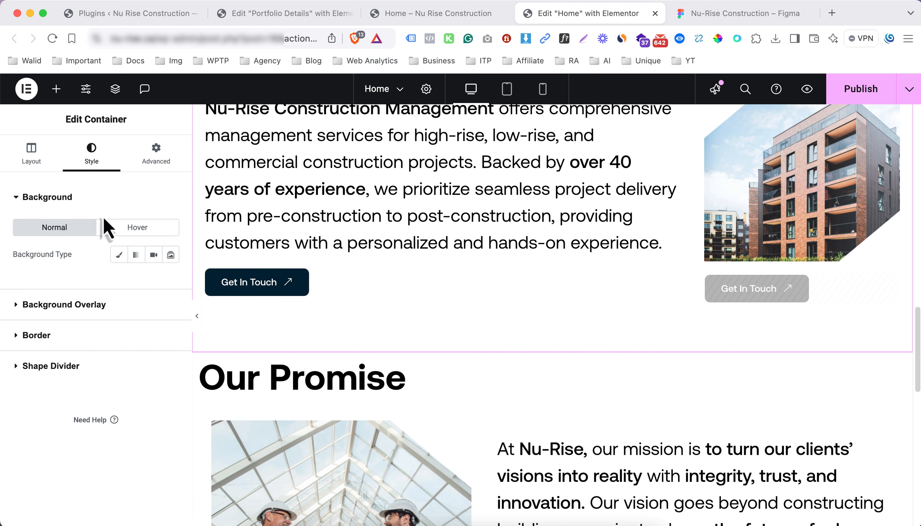
{"action": "left_click", "coordinate": [119, 255]}
{"action": "left_click", "coordinate": [154, 281]}
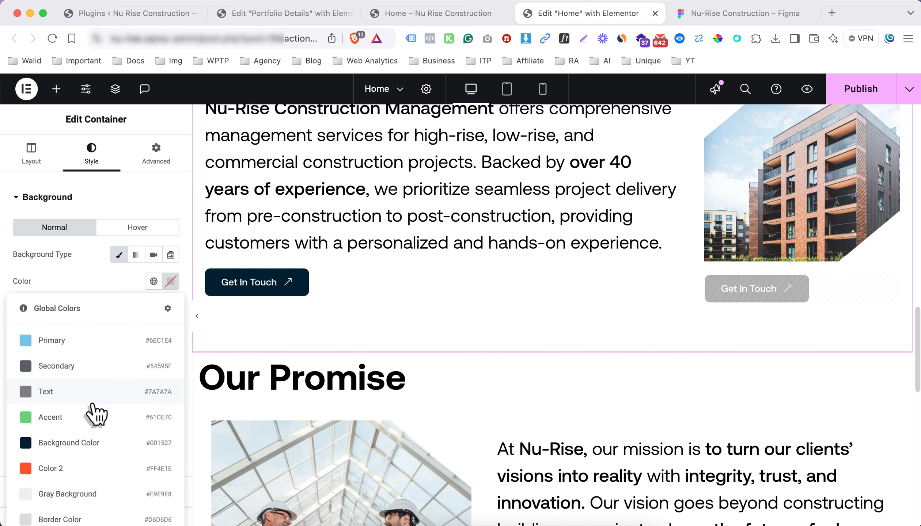
{"action": "left_click", "coordinate": [99, 493]}
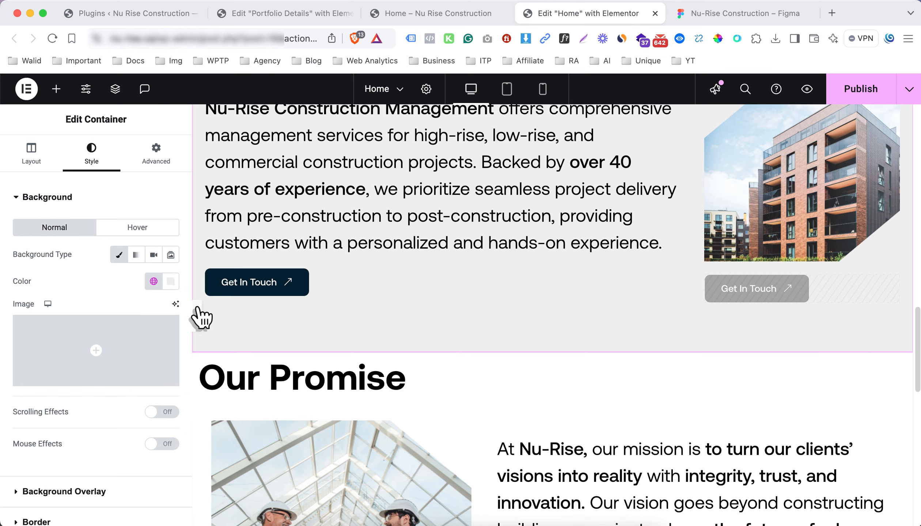
Inspect the hero section container's background colour for reference
{"action": "scroll", "coordinate": [286, 300], "scroll_direction": "up", "scroll_amount": 10}
{"action": "scroll", "coordinate": [281, 300], "scroll_direction": "down", "scroll_amount": 5}
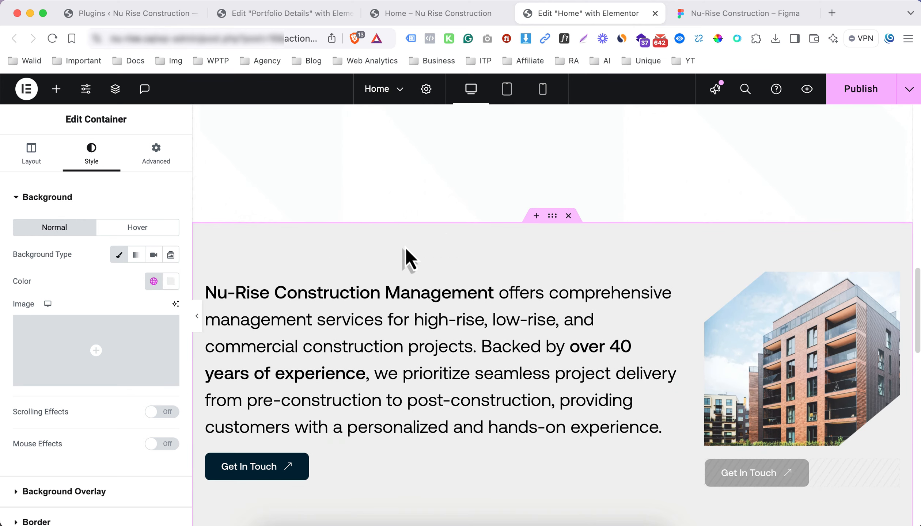
{"action": "scroll", "coordinate": [405, 259], "scroll_direction": "up", "scroll_amount": 5}
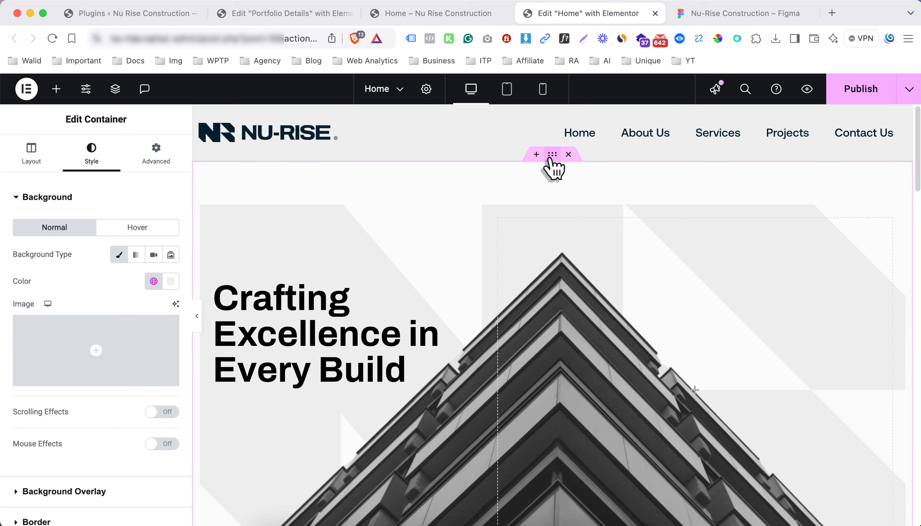
{"action": "left_click", "coordinate": [551, 155]}
{"action": "left_click", "coordinate": [97, 162]}
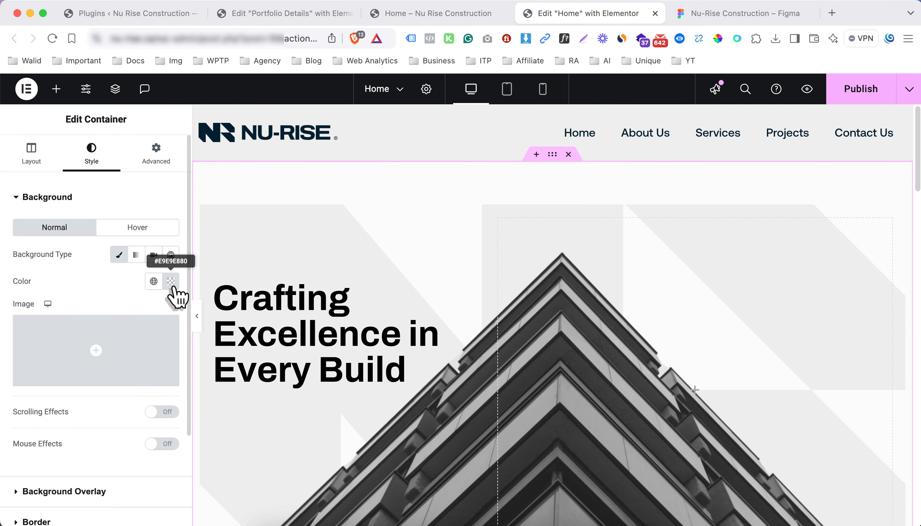
{"action": "left_click", "coordinate": [171, 282]}
{"action": "left_click", "coordinate": [171, 282]}
Switch the services section background to the global Background 2 colour (#F1F0F0) and verify it
{"action": "scroll", "coordinate": [478, 275], "scroll_direction": "down", "scroll_amount": 10}
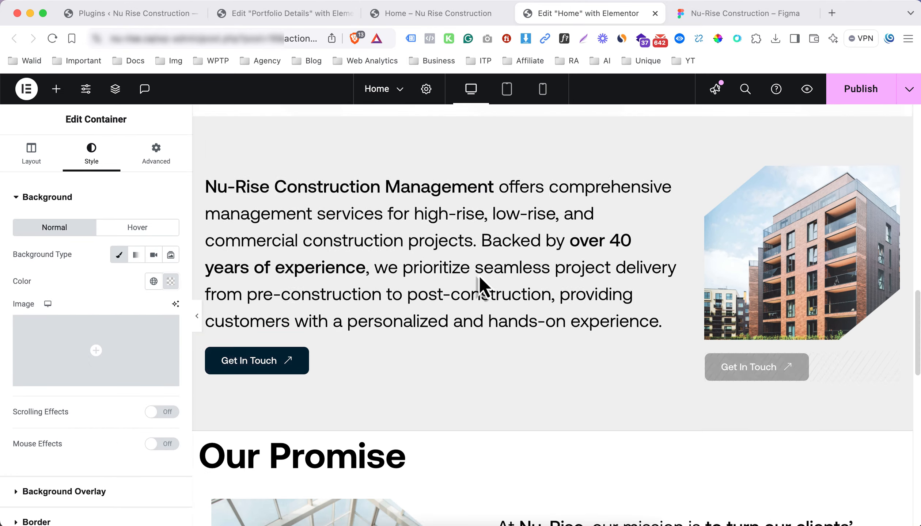
{"action": "scroll", "coordinate": [541, 270], "scroll_direction": "down", "scroll_amount": 2}
{"action": "scroll", "coordinate": [555, 238], "scroll_direction": "up", "scroll_amount": 5}
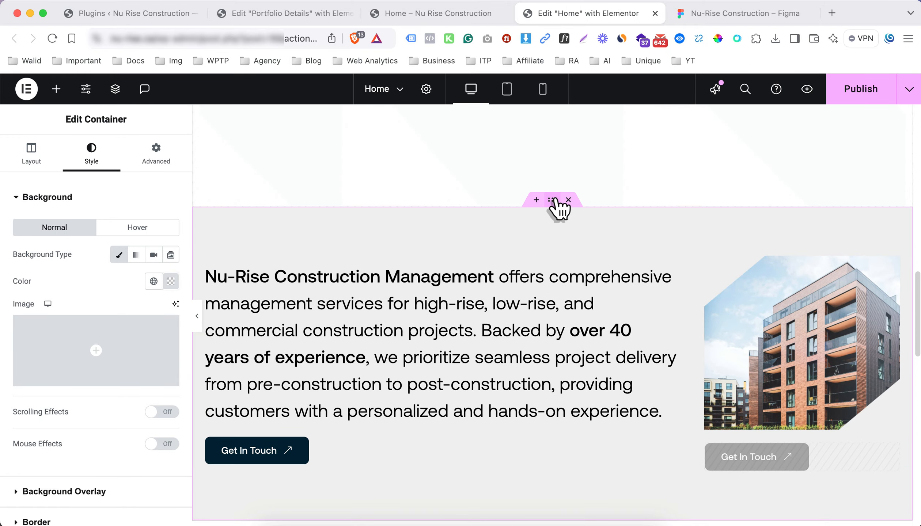
{"action": "left_click", "coordinate": [153, 283]}
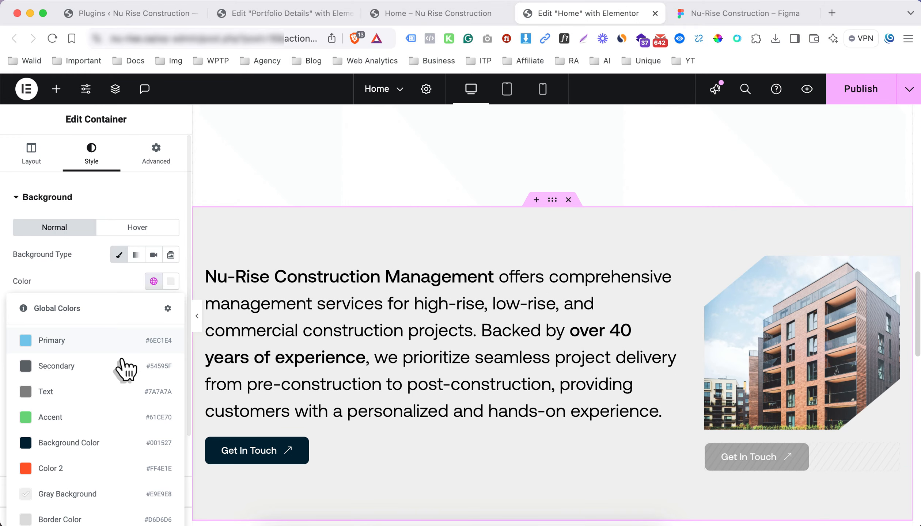
{"action": "left_click", "coordinate": [96, 281]}
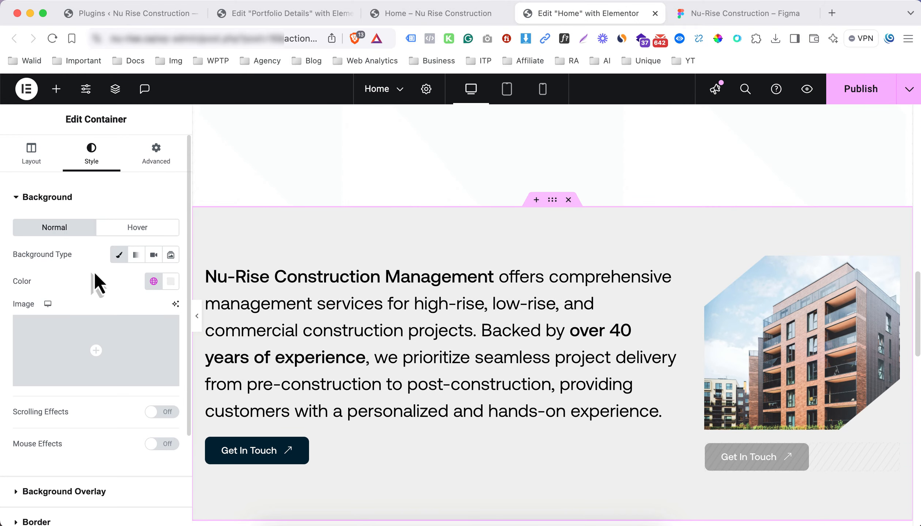
{"action": "scroll", "coordinate": [159, 216], "scroll_direction": "down", "scroll_amount": 3}
{"action": "left_click", "coordinate": [154, 162]}
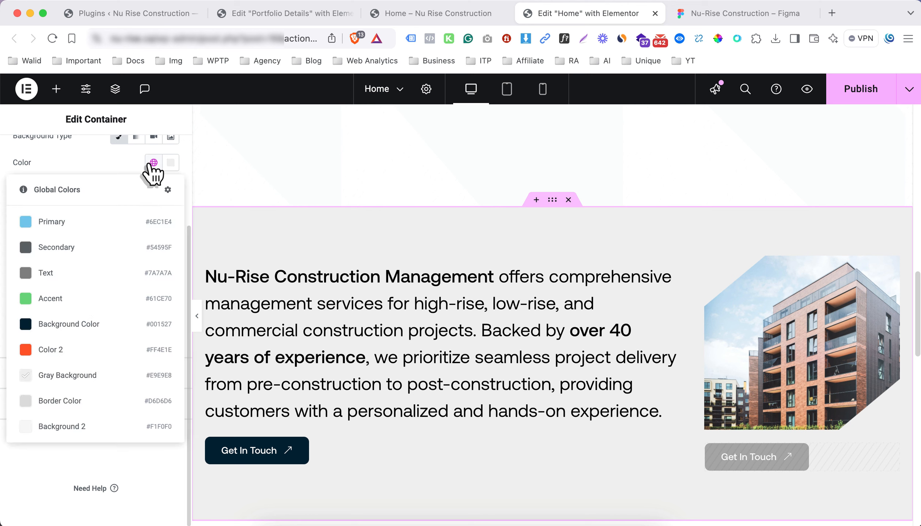
{"action": "left_click", "coordinate": [88, 430]}
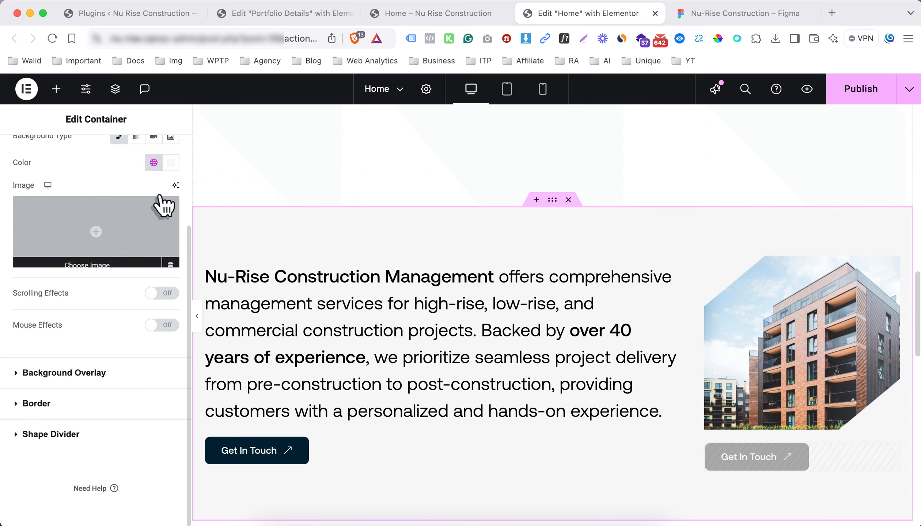
{"action": "left_click", "coordinate": [170, 163]}
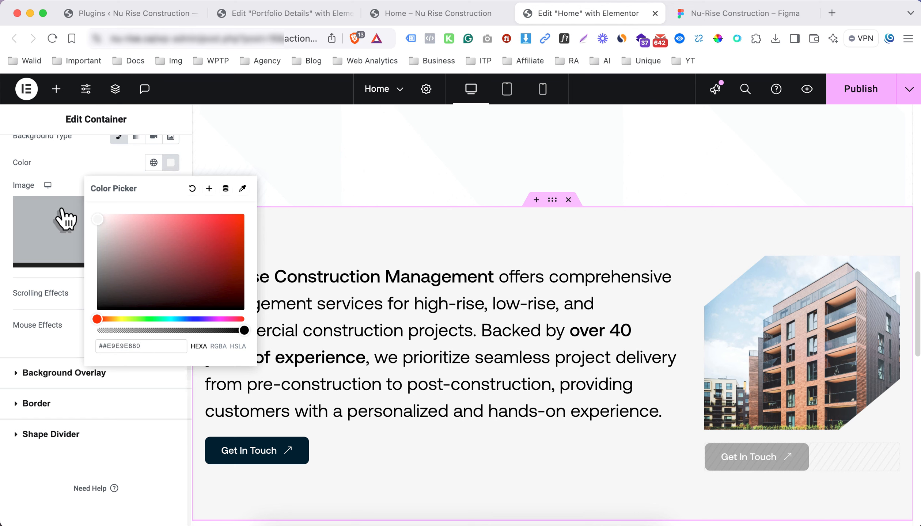
{"action": "left_click", "coordinate": [63, 181]}
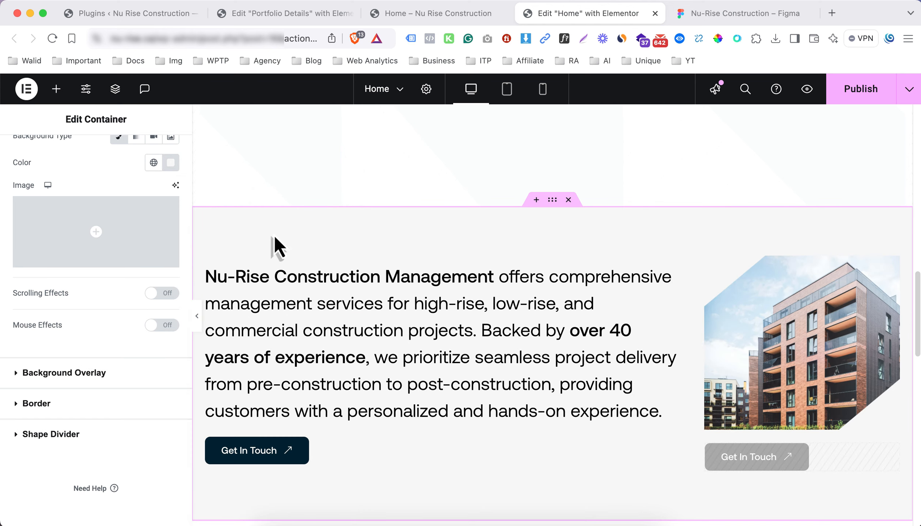
{"action": "scroll", "coordinate": [420, 274], "scroll_direction": "down", "scroll_amount": 4}
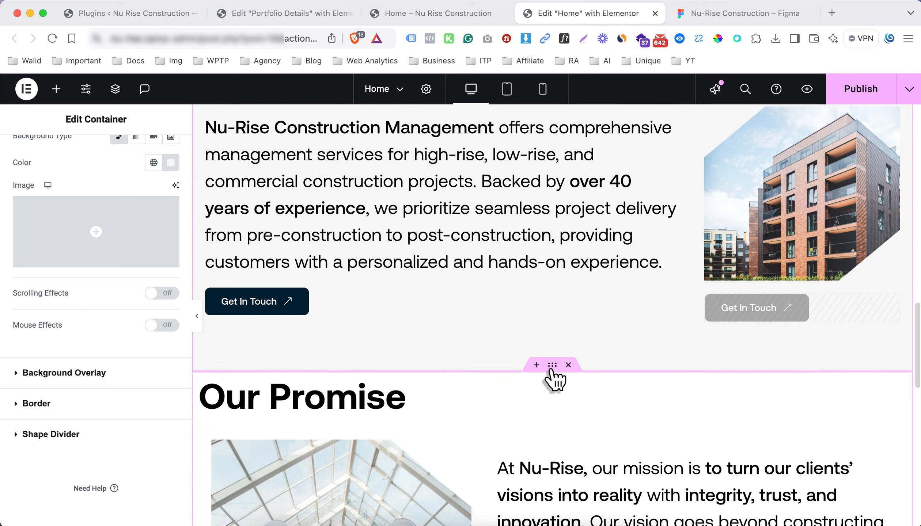
Set the Our Promise container's unlinked padding in percent with 5% top, then preview the page
{"action": "left_click", "coordinate": [553, 365]}
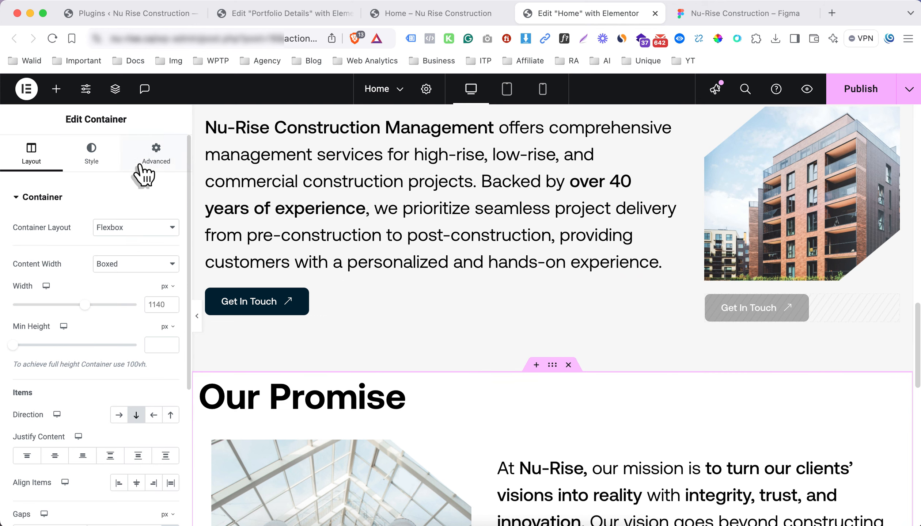
{"action": "left_click", "coordinate": [140, 164]}
{"action": "left_click", "coordinate": [171, 293]}
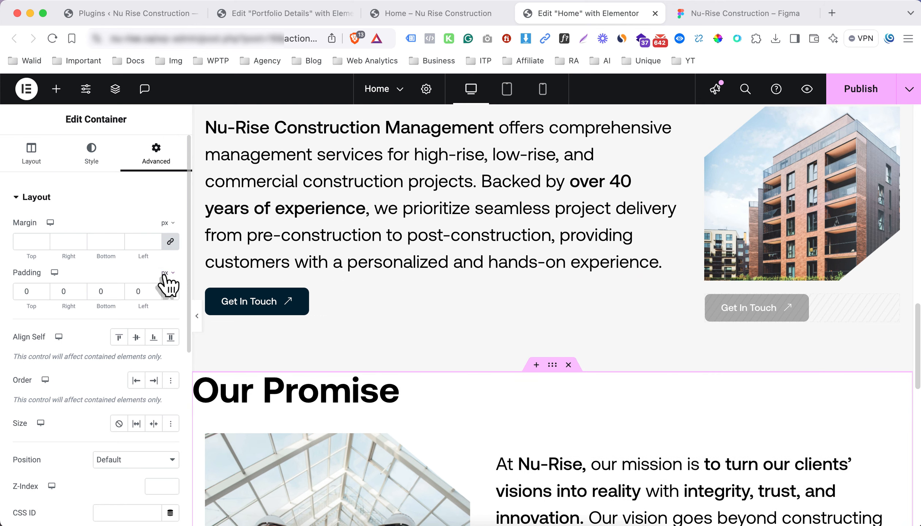
{"action": "left_click", "coordinate": [165, 274]}
{"action": "left_click", "coordinate": [170, 292]}
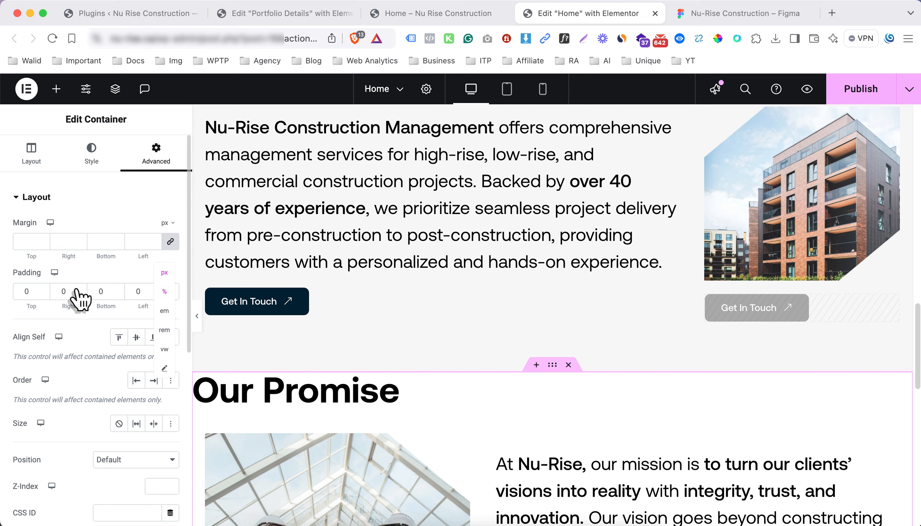
{"action": "left_click", "coordinate": [30, 292]}
{"action": "type", "text": "5"}
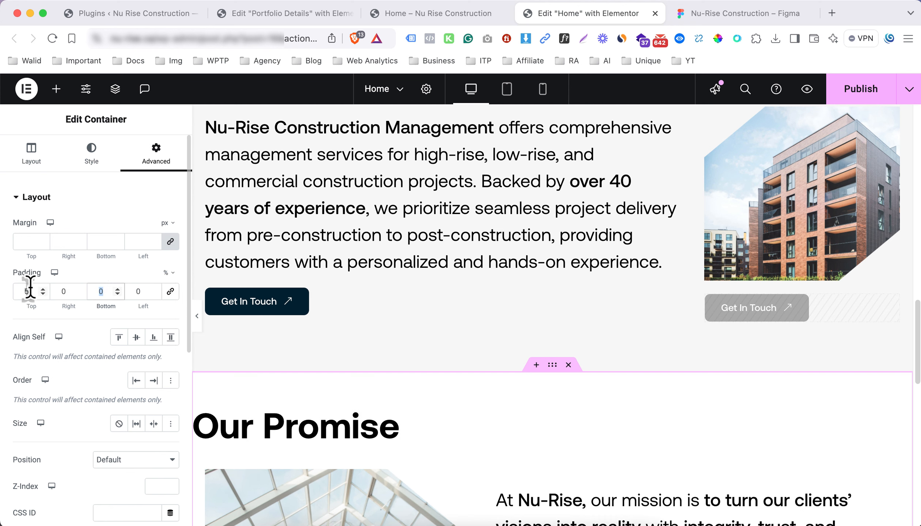
{"action": "left_click", "coordinate": [198, 318]}
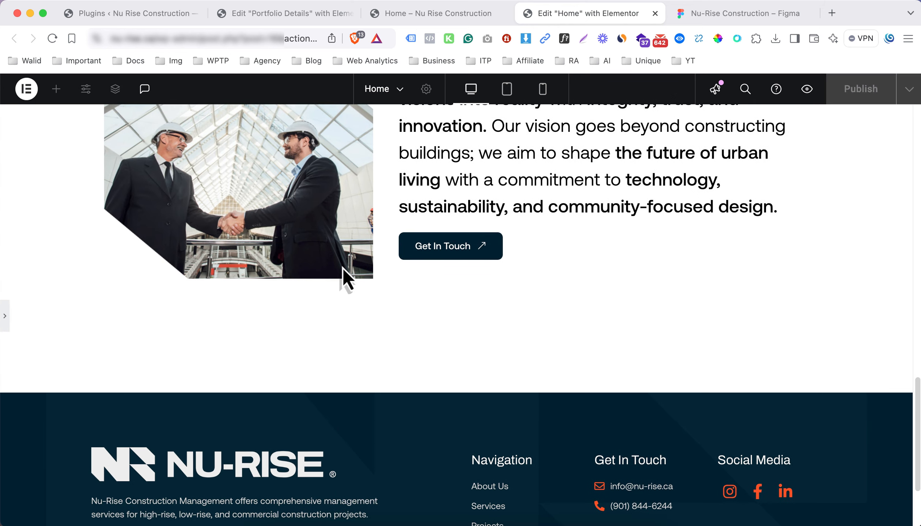
{"action": "scroll", "coordinate": [343, 268], "scroll_direction": "up", "scroll_amount": 5}
{"action": "scroll", "coordinate": [342, 275], "scroll_direction": "up", "scroll_amount": 5}
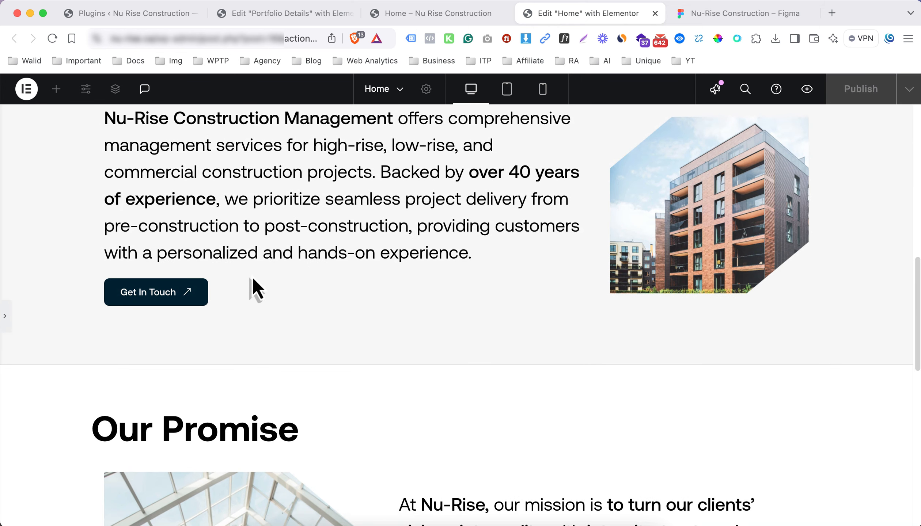
{"action": "left_click", "coordinate": [5, 317]}
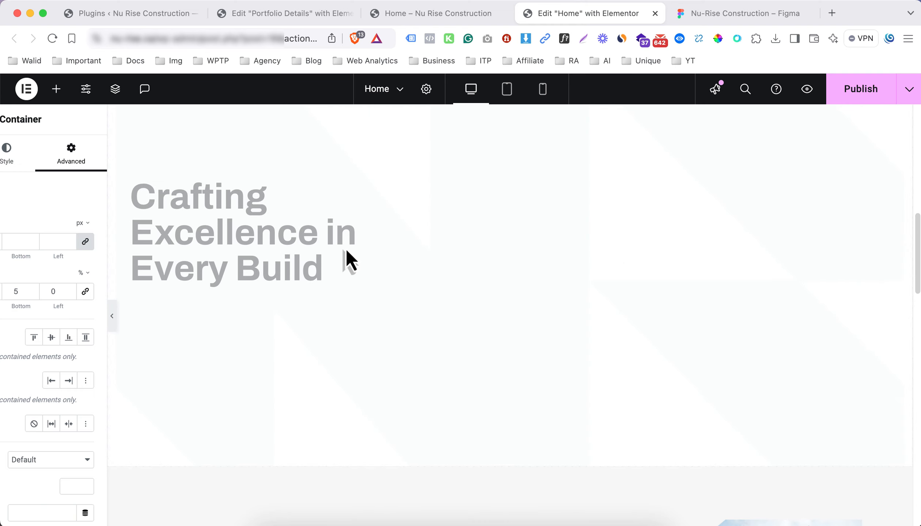
{"action": "scroll", "coordinate": [466, 252], "scroll_direction": "up", "scroll_amount": 10}
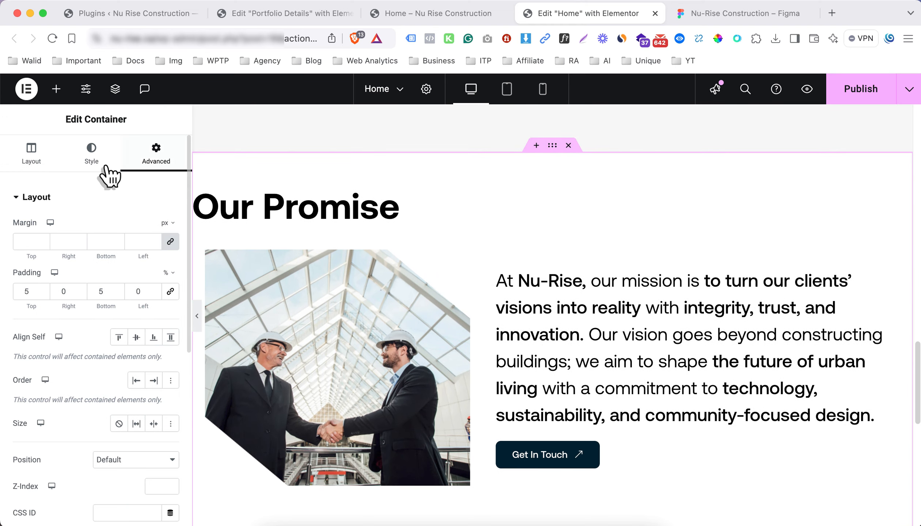
Give the Our Promise container a Classic background with the global Background 2 colour
{"action": "left_click", "coordinate": [94, 160]}
{"action": "left_click", "coordinate": [124, 256]}
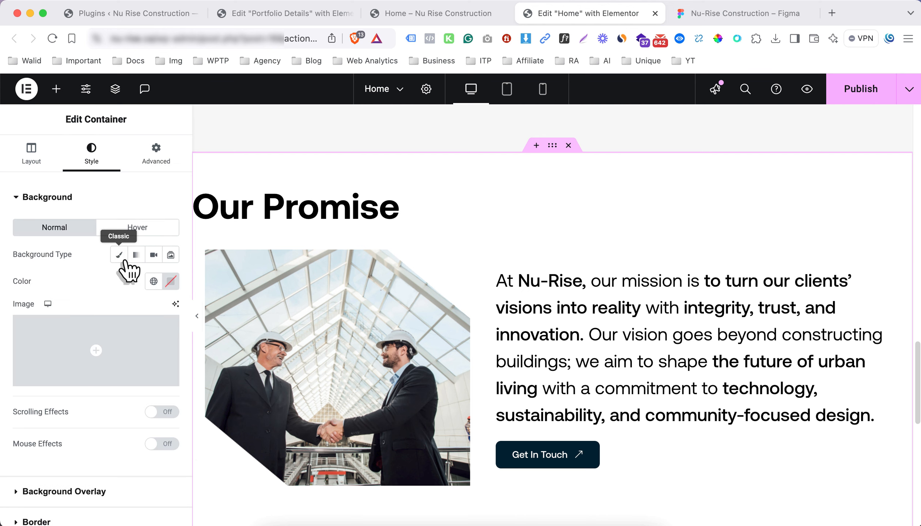
{"action": "left_click", "coordinate": [153, 282]}
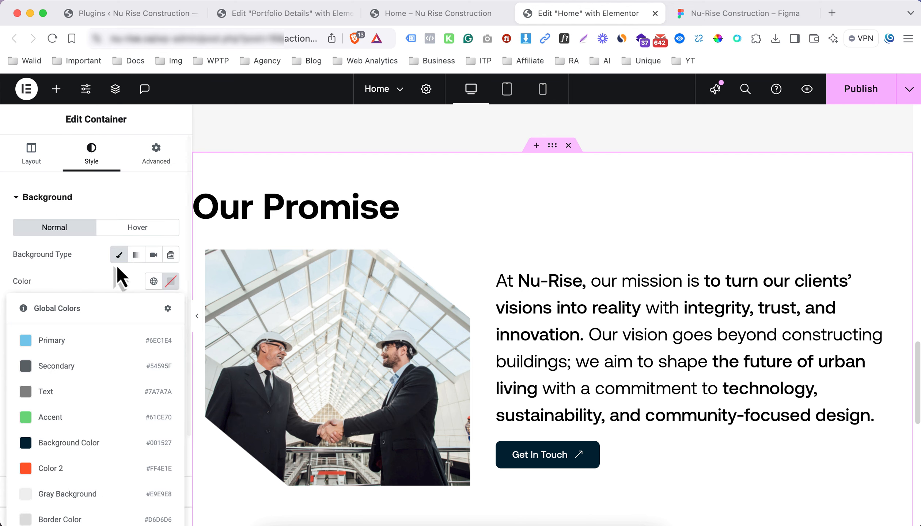
{"action": "scroll", "coordinate": [61, 285], "scroll_direction": "down", "scroll_amount": 3}
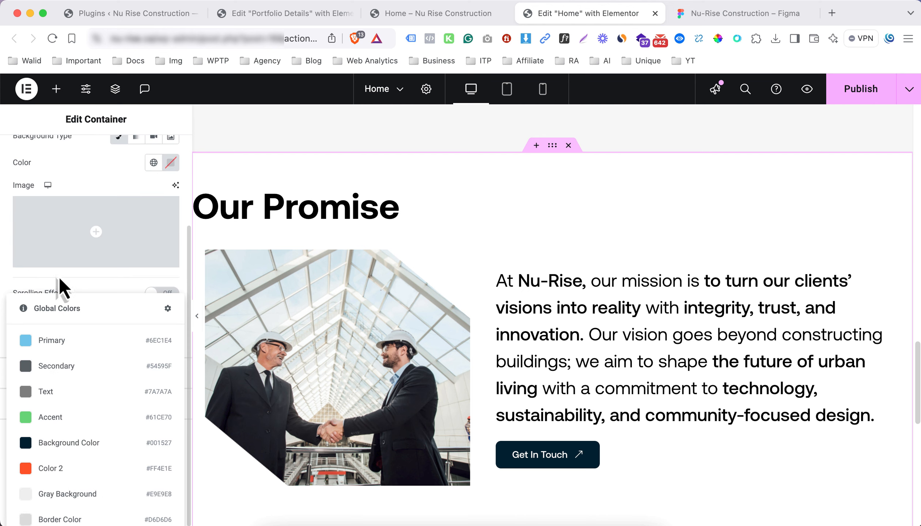
{"action": "left_click", "coordinate": [157, 166]}
{"action": "left_click", "coordinate": [98, 426]}
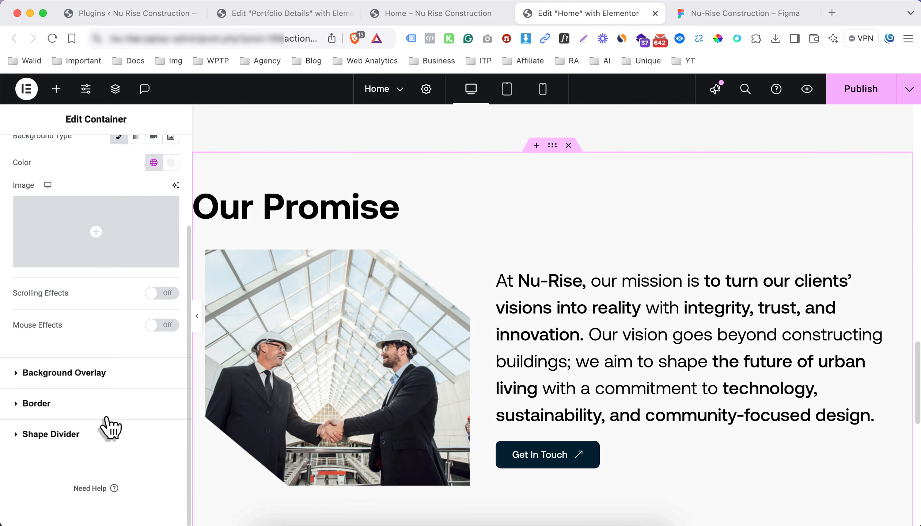
{"action": "left_click", "coordinate": [196, 316]}
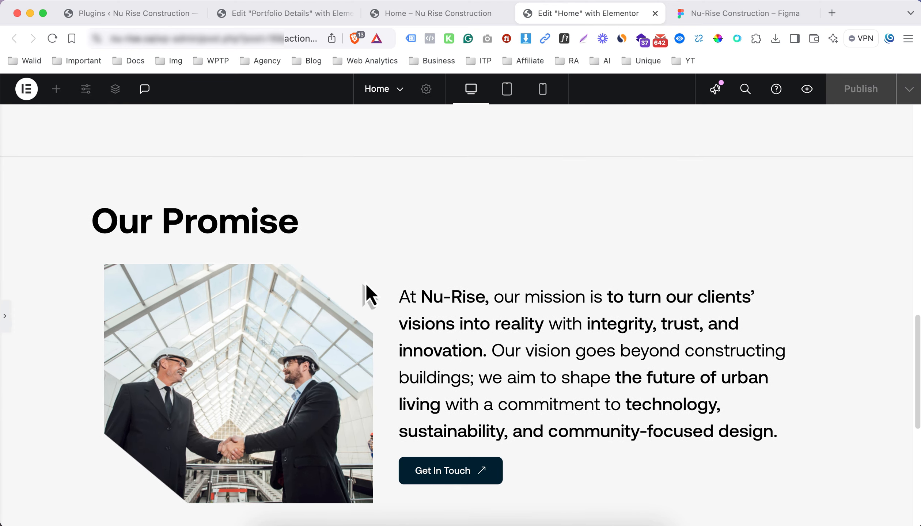
{"action": "scroll", "coordinate": [365, 282], "scroll_direction": "up", "scroll_amount": 6}
{"action": "scroll", "coordinate": [335, 292], "scroll_direction": "down", "scroll_amount": 5}
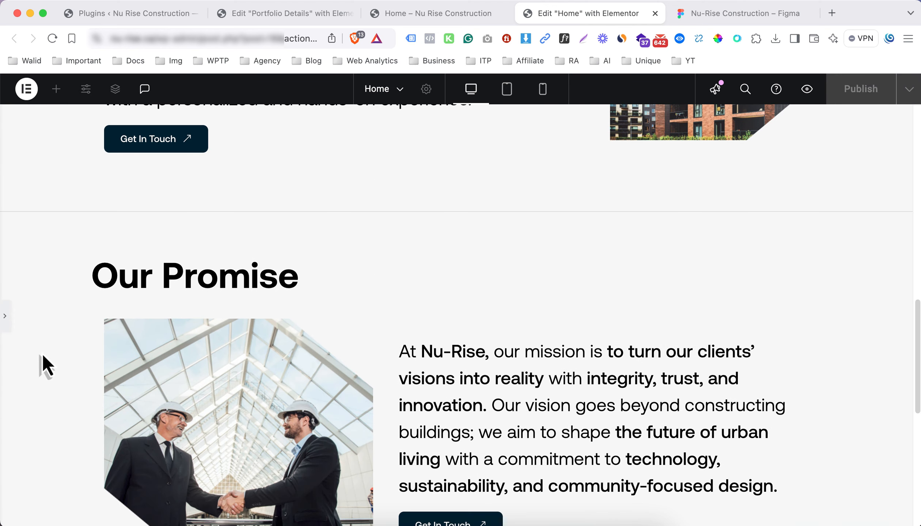
{"action": "left_click", "coordinate": [695, 14]}
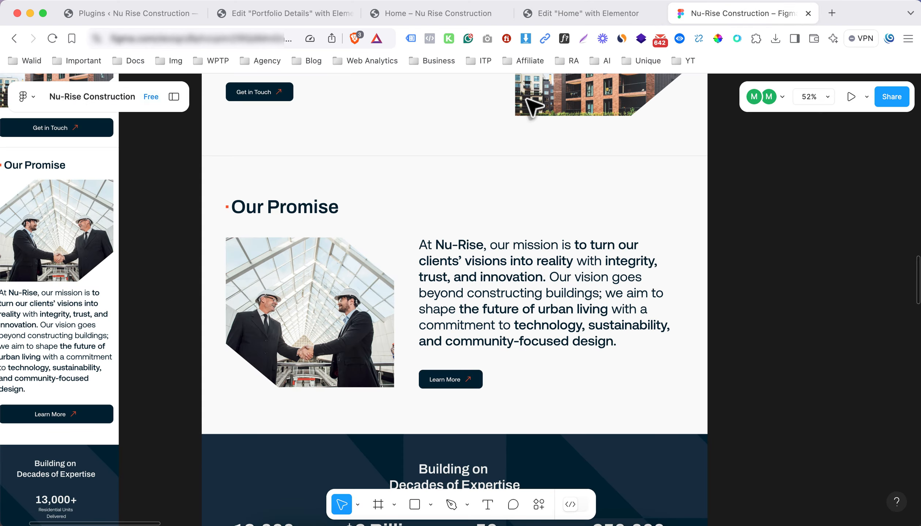
{"action": "left_click", "coordinate": [610, 20]}
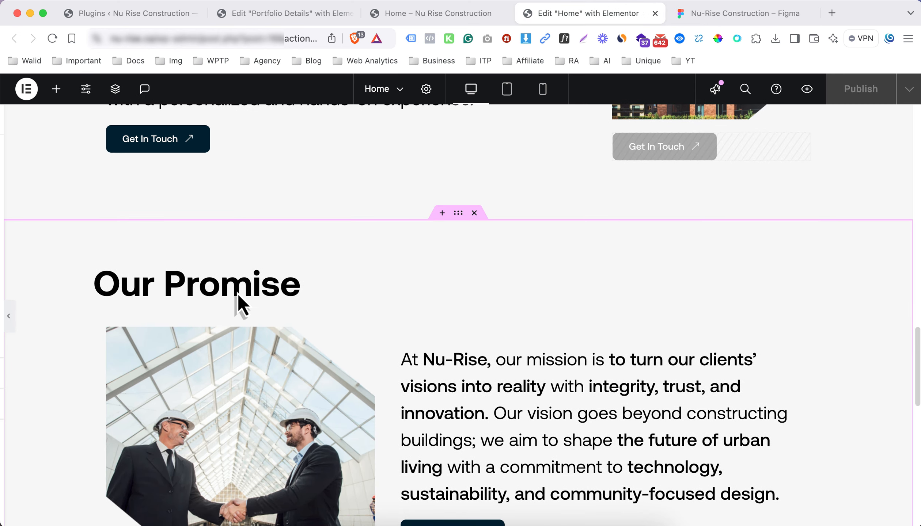
In tablet view, unlink the Our Promise container's padding and enter new side values
{"action": "left_click", "coordinate": [238, 298]}
{"action": "scroll", "coordinate": [424, 310], "scroll_direction": "down", "scroll_amount": 5}
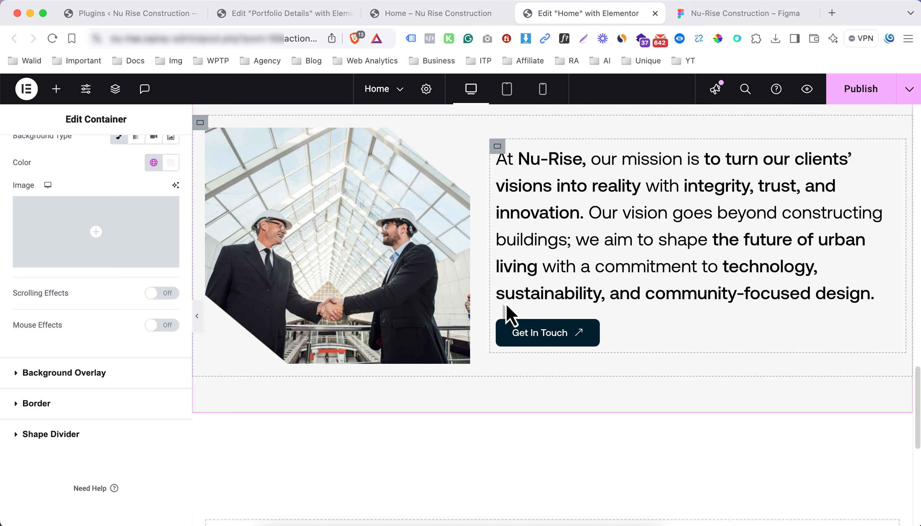
{"action": "left_click", "coordinate": [506, 100]}
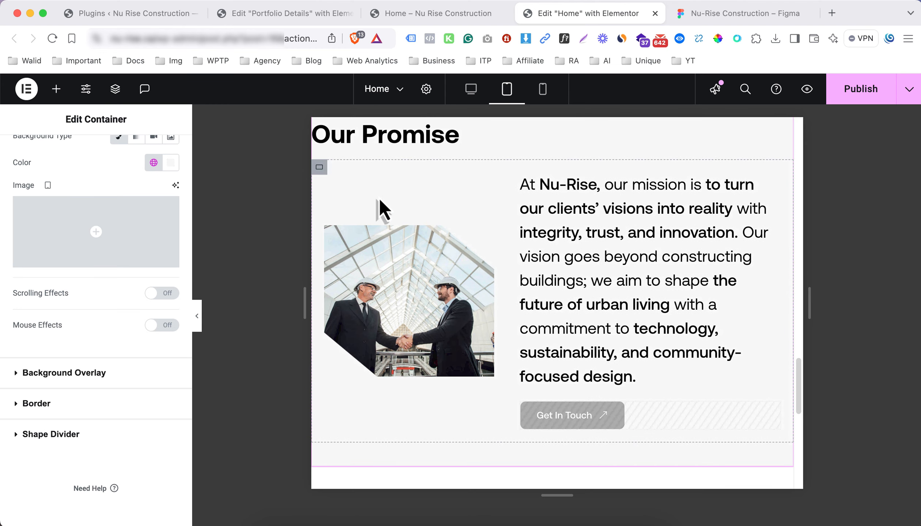
{"action": "scroll", "coordinate": [411, 247], "scroll_direction": "up", "scroll_amount": 6}
{"action": "scroll", "coordinate": [417, 257], "scroll_direction": "down", "scroll_amount": 3}
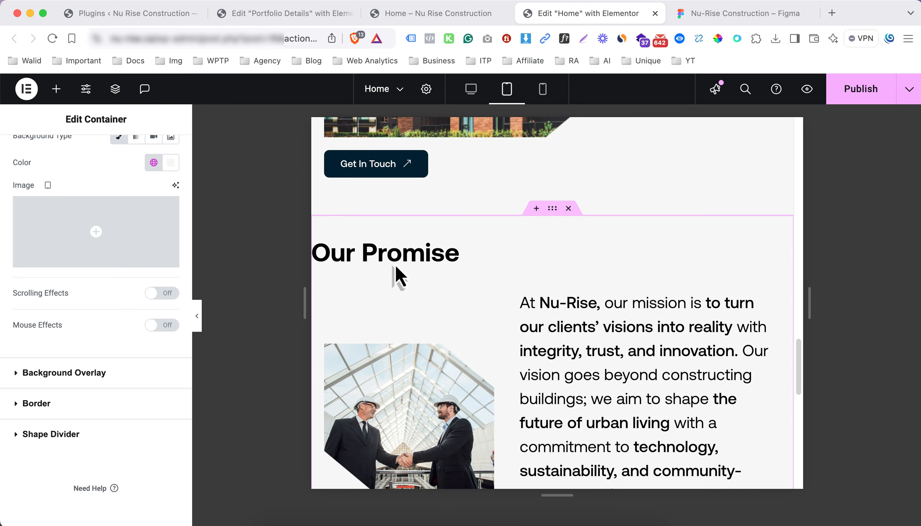
{"action": "scroll", "coordinate": [167, 164], "scroll_direction": "up", "scroll_amount": 3}
{"action": "left_click", "coordinate": [167, 160]}
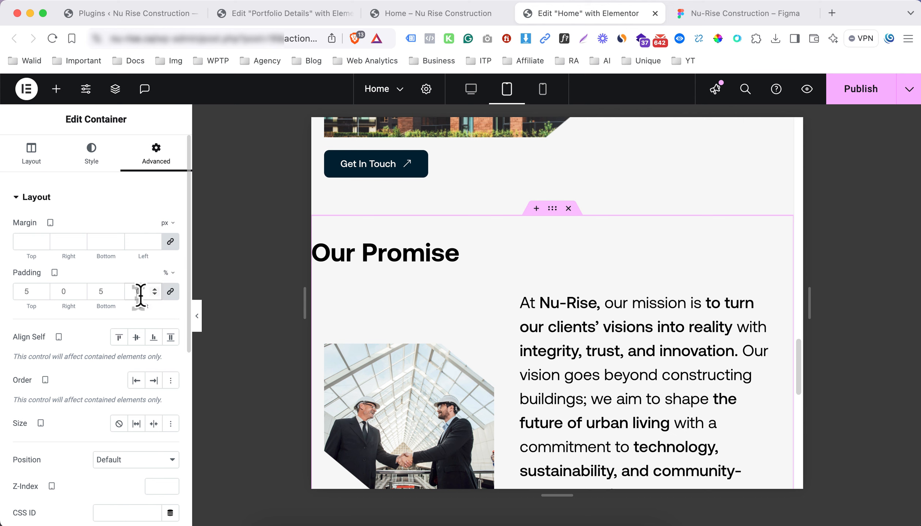
{"action": "left_click", "coordinate": [170, 291]}
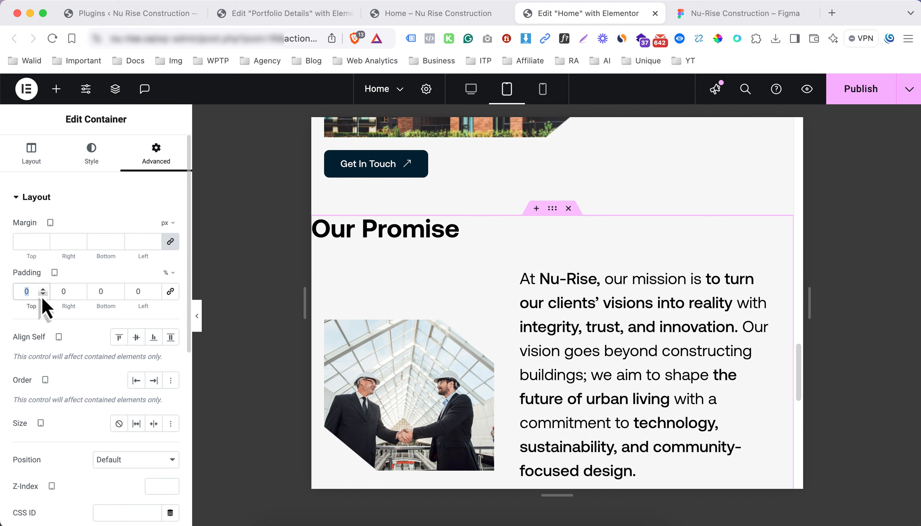
{"action": "type", "text": "55"}
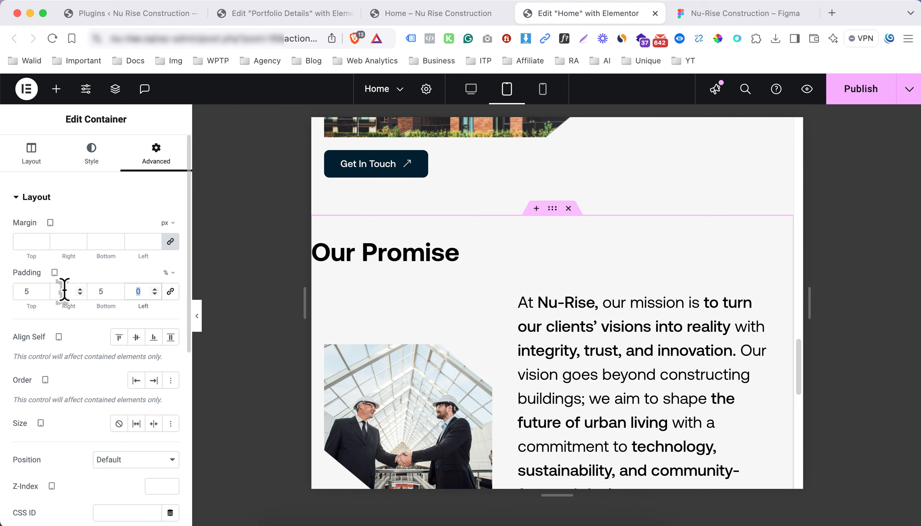
{"action": "type", "text": "1"}
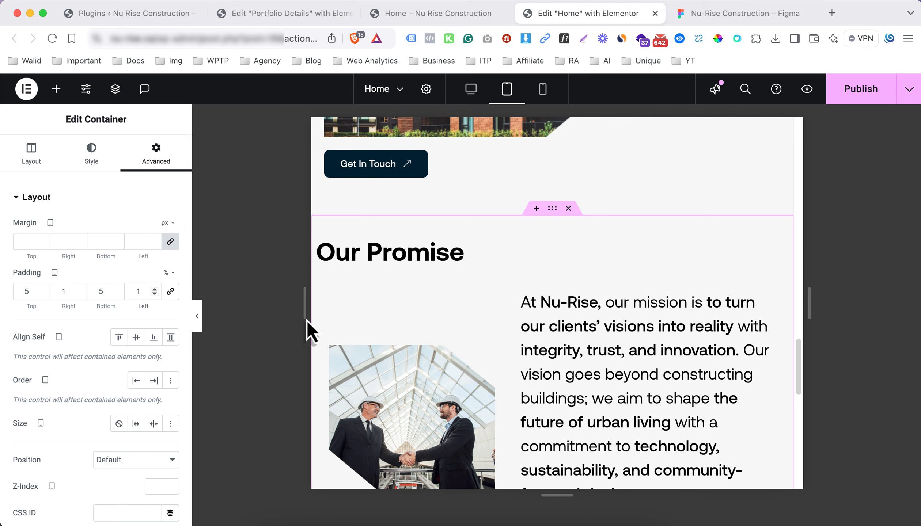
Set both the image column and the text container to 100% width on tablet
{"action": "left_click", "coordinate": [330, 350]}
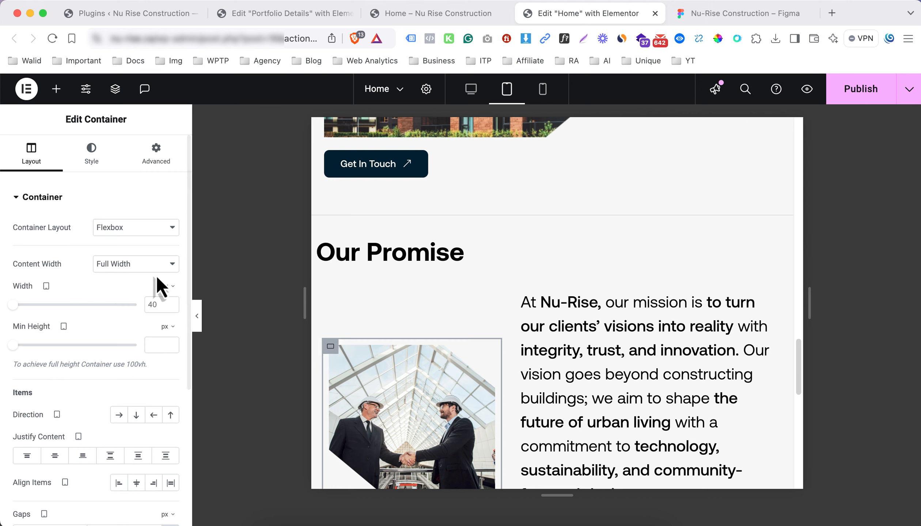
{"action": "left_click", "coordinate": [165, 296]}
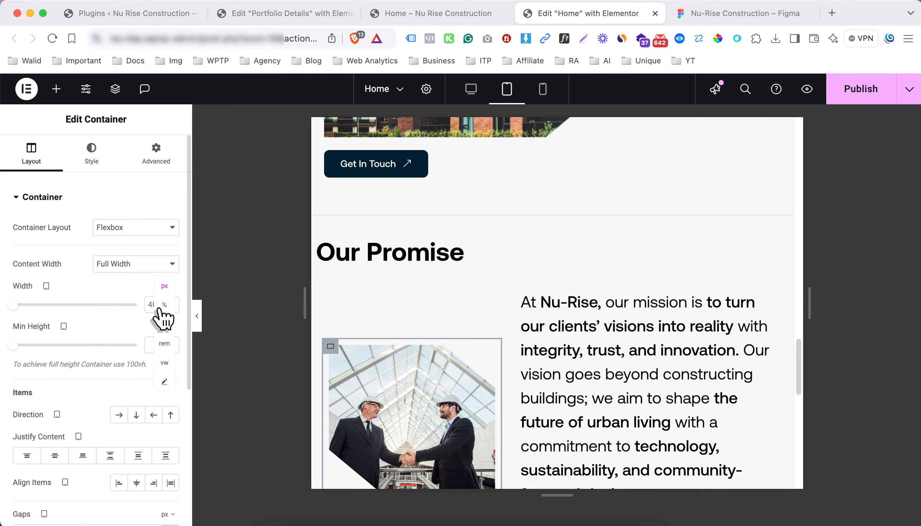
{"action": "key", "text": "Delete"}
{"action": "key", "text": "Delete"}
{"action": "type", "text": "100"}
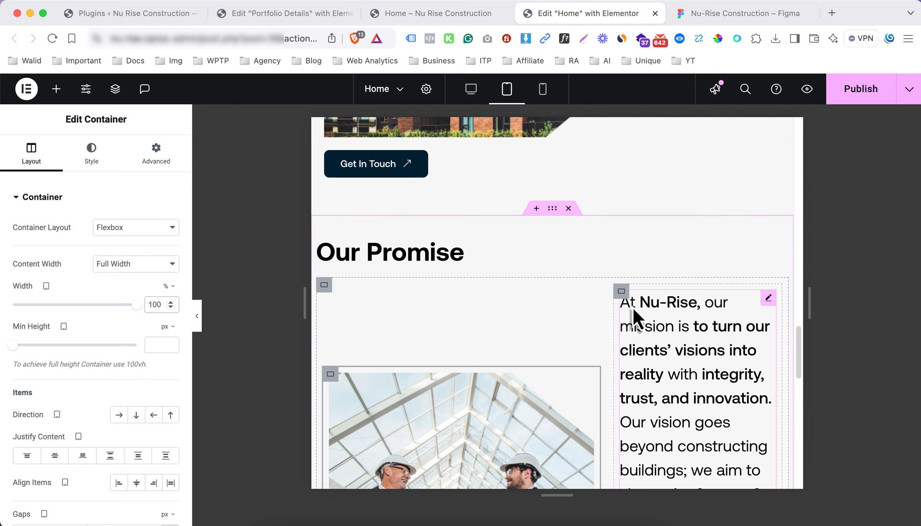
{"action": "left_click", "coordinate": [621, 292]}
{"action": "left_click", "coordinate": [168, 287]}
{"action": "left_click", "coordinate": [165, 296]}
{"action": "double_click", "coordinate": [156, 305]}
{"action": "type", "text": "100"}
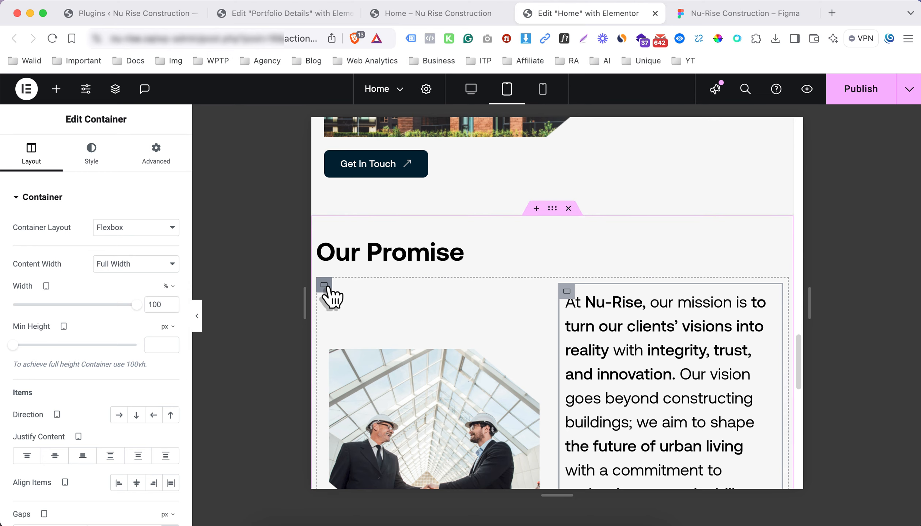
Stack the outer container in a column and left-align the handshake image
{"action": "left_click", "coordinate": [324, 287]}
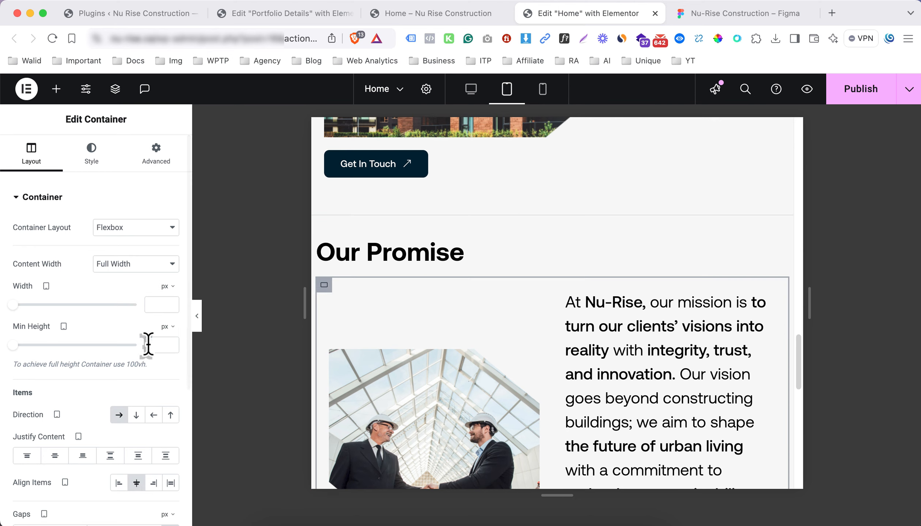
{"action": "left_click", "coordinate": [136, 415]}
{"action": "scroll", "coordinate": [466, 360], "scroll_direction": "down", "scroll_amount": 5}
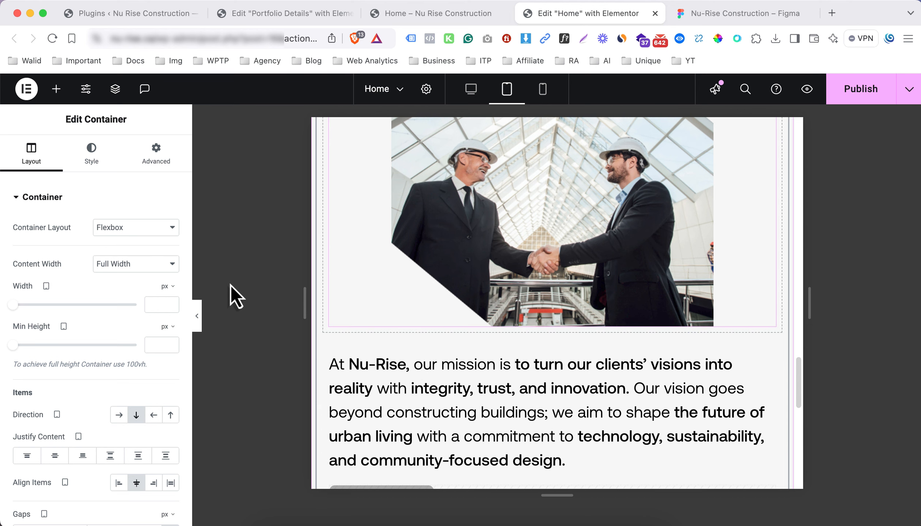
{"action": "left_click", "coordinate": [92, 154]}
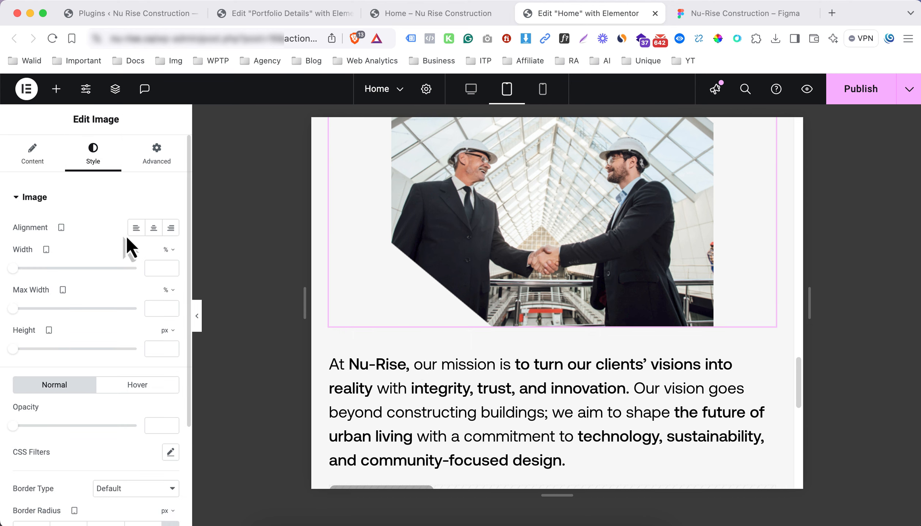
{"action": "left_click", "coordinate": [136, 228]}
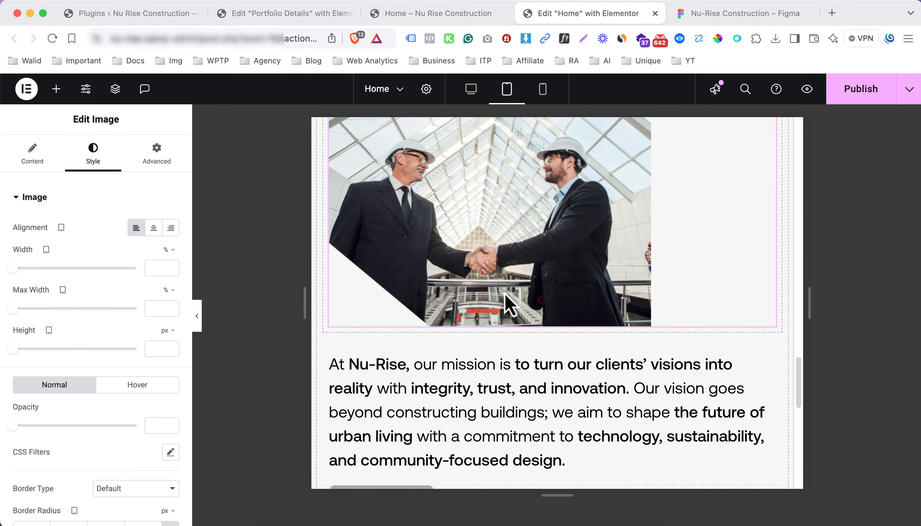
Turn off Hide On Tablet and Mobile for the Get In Touch button, then view mobile
{"action": "scroll", "coordinate": [505, 293], "scroll_direction": "down", "scroll_amount": 2}
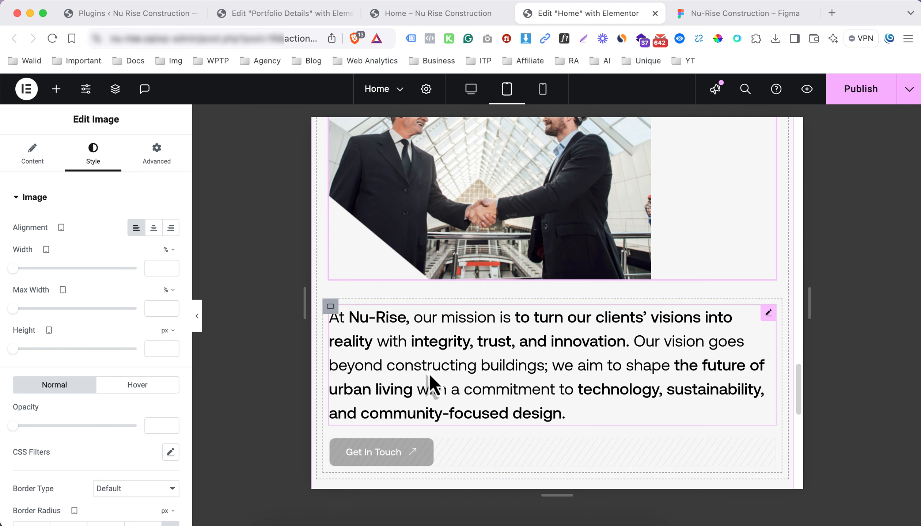
{"action": "scroll", "coordinate": [428, 373], "scroll_direction": "down", "scroll_amount": 1}
{"action": "left_click", "coordinate": [417, 422]}
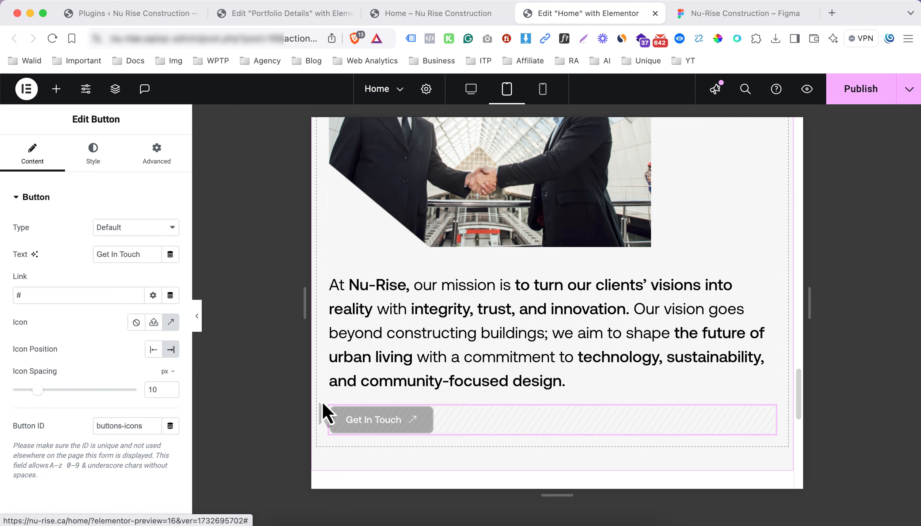
{"action": "left_click", "coordinate": [134, 164]}
{"action": "left_click", "coordinate": [76, 197]}
{"action": "left_click", "coordinate": [81, 380]}
{"action": "scroll", "coordinate": [114, 356], "scroll_direction": "down", "scroll_amount": 1}
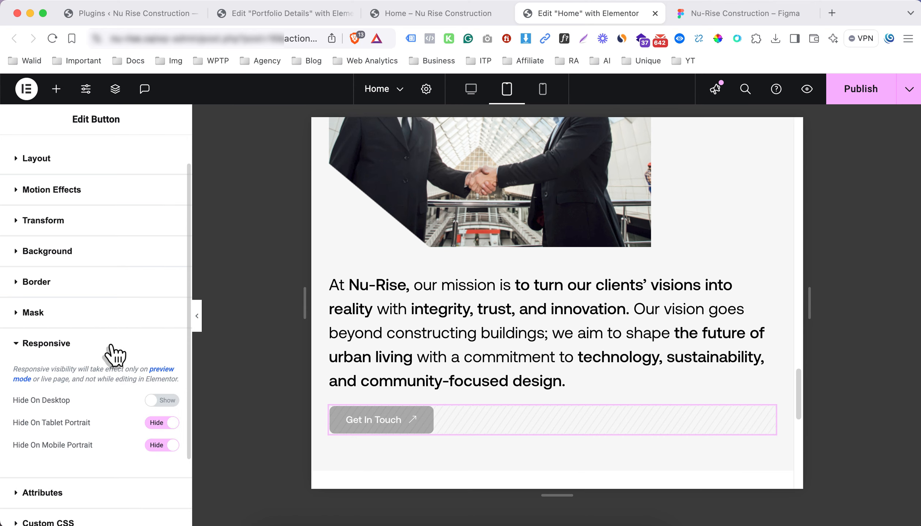
{"action": "left_click", "coordinate": [162, 423]}
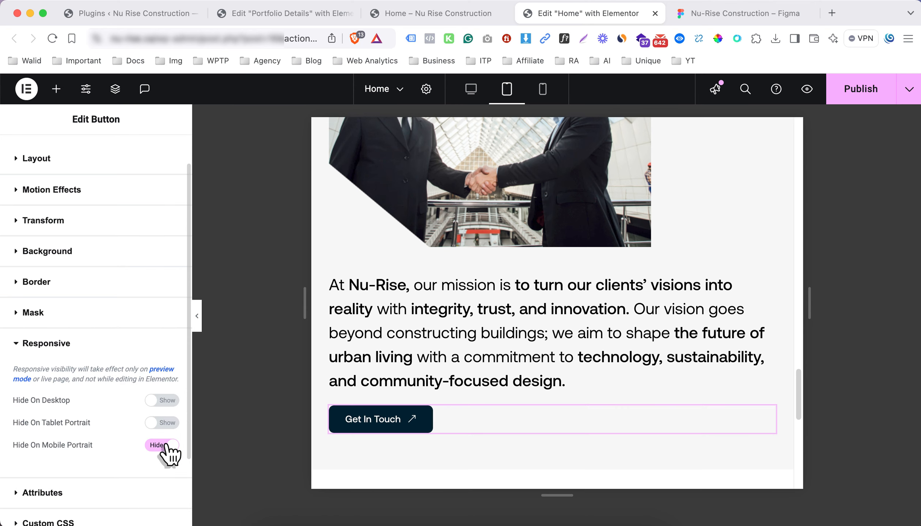
{"action": "left_click", "coordinate": [169, 446]}
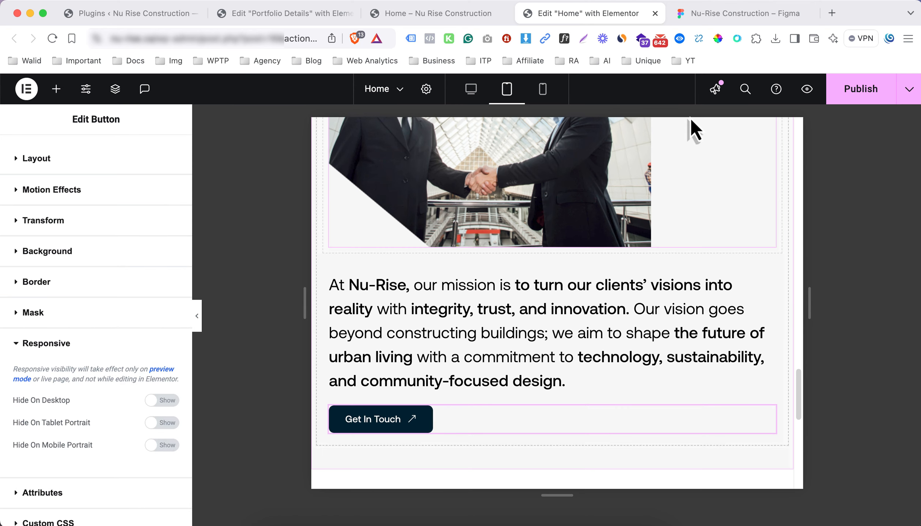
{"action": "left_click", "coordinate": [543, 89]}
Give the Our Promise container 10% top/bottom and 2% side padding on mobile
{"action": "scroll", "coordinate": [540, 239], "scroll_direction": "up", "scroll_amount": 5}
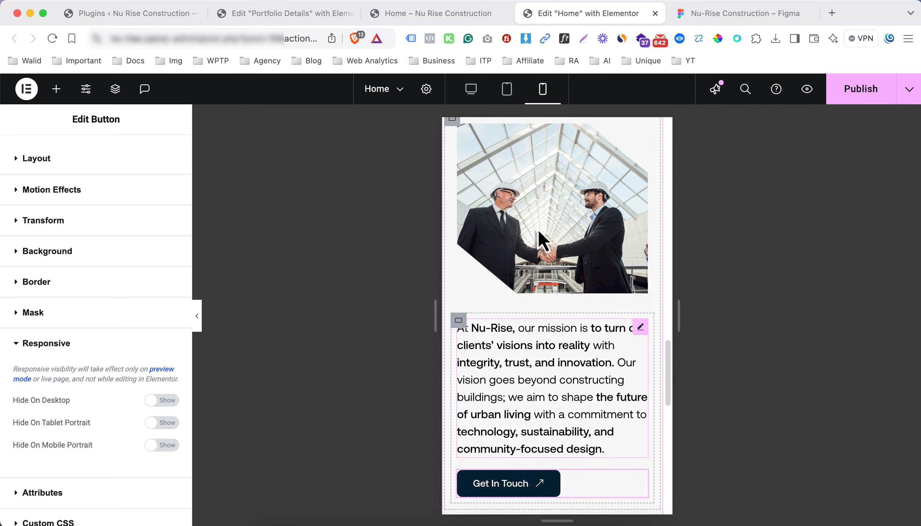
{"action": "scroll", "coordinate": [537, 229], "scroll_direction": "up", "scroll_amount": 3}
{"action": "scroll", "coordinate": [500, 335], "scroll_direction": "down", "scroll_amount": 5}
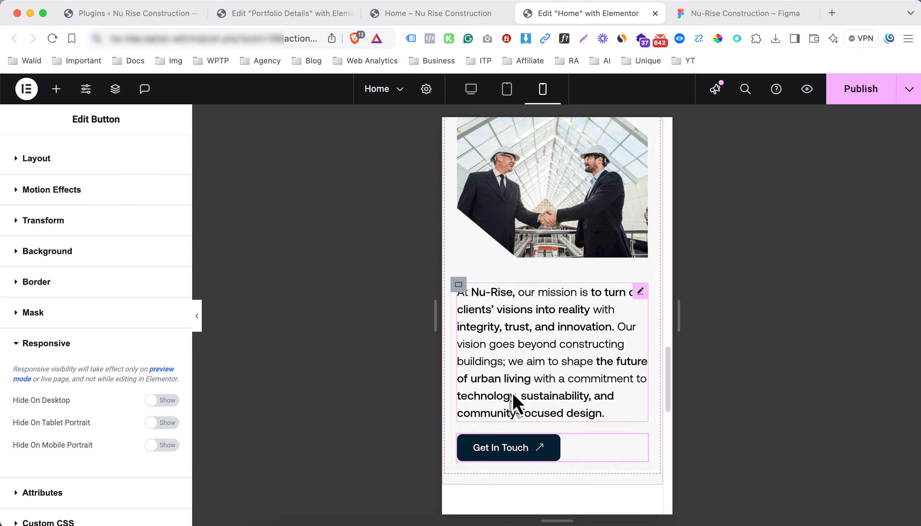
{"action": "scroll", "coordinate": [495, 282], "scroll_direction": "up", "scroll_amount": 5}
{"action": "scroll", "coordinate": [517, 292], "scroll_direction": "down", "scroll_amount": 6}
{"action": "scroll", "coordinate": [531, 287], "scroll_direction": "down", "scroll_amount": 6}
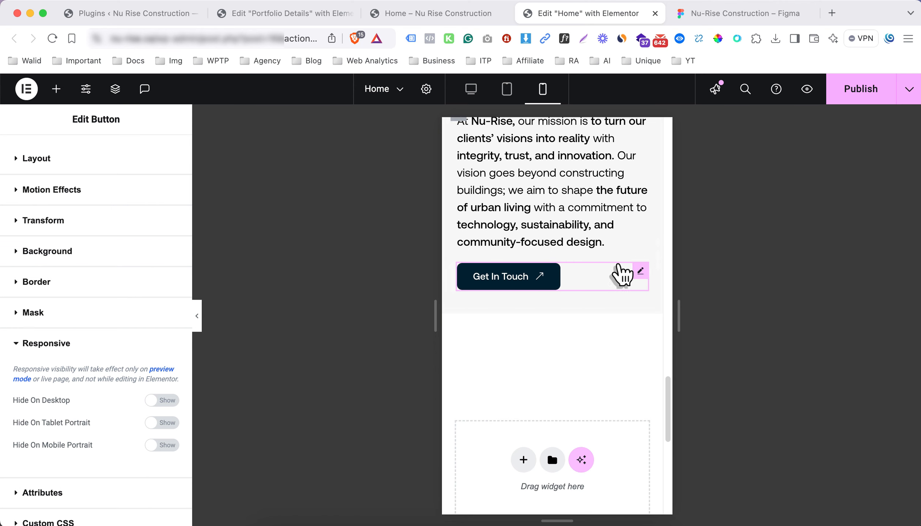
{"action": "scroll", "coordinate": [613, 273], "scroll_direction": "up", "scroll_amount": 7}
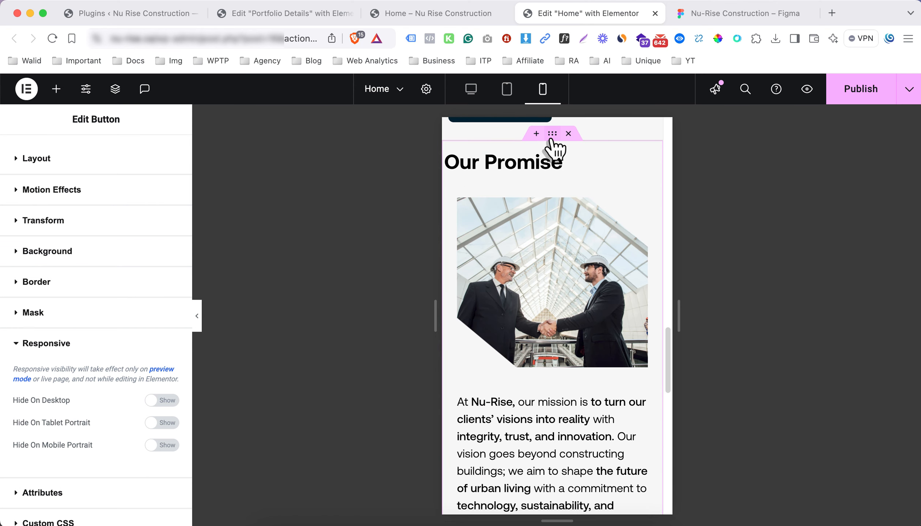
{"action": "left_click", "coordinate": [551, 140]}
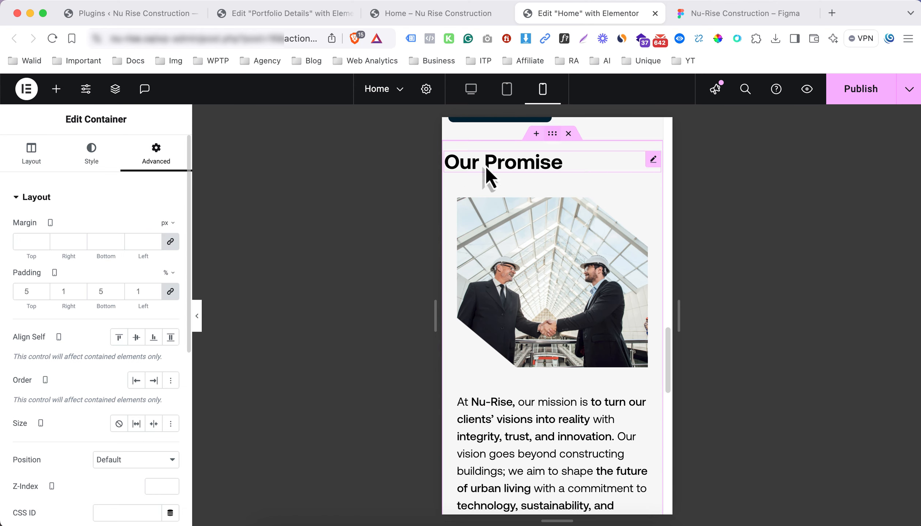
{"action": "left_click", "coordinate": [170, 293]}
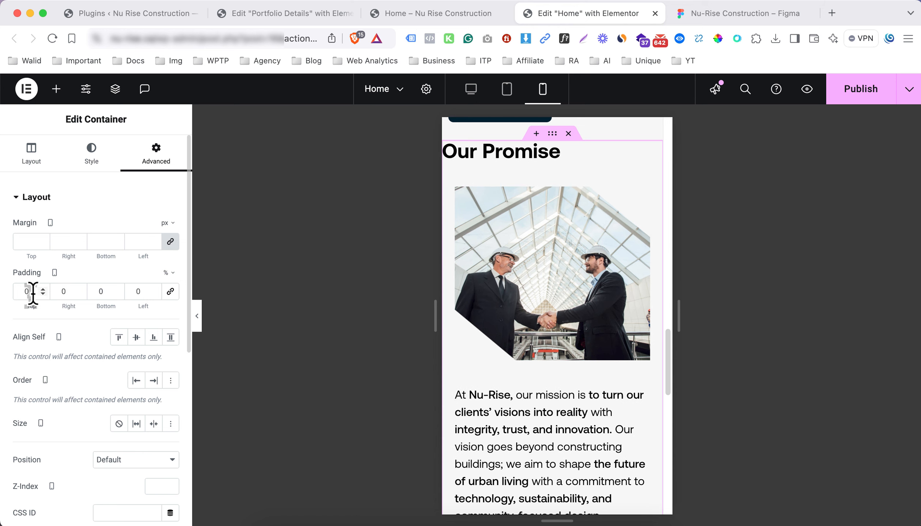
{"action": "type", "text": "10"}
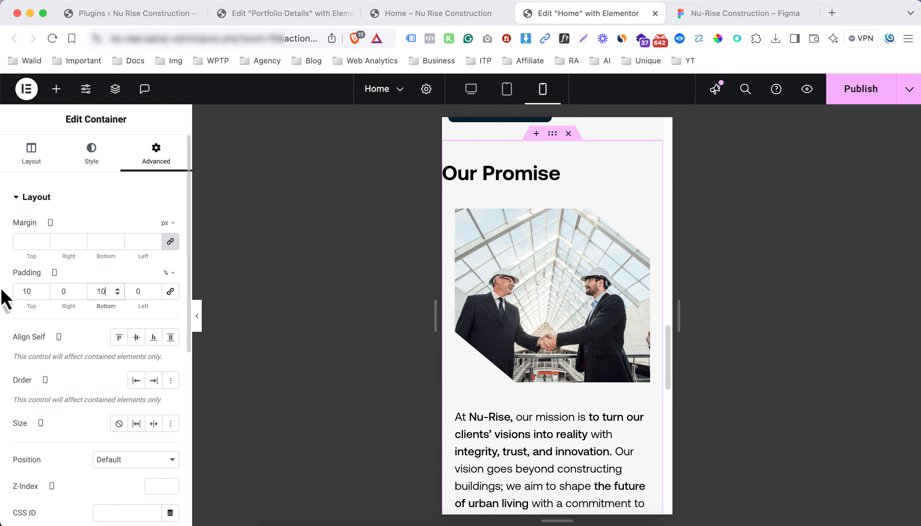
{"action": "type", "text": "2"}
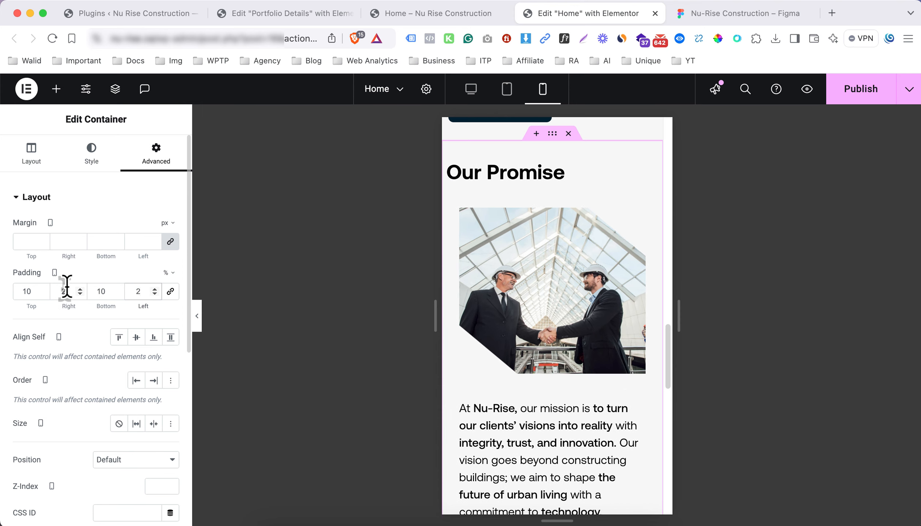
{"action": "scroll", "coordinate": [67, 287], "scroll_direction": "down", "scroll_amount": 1}
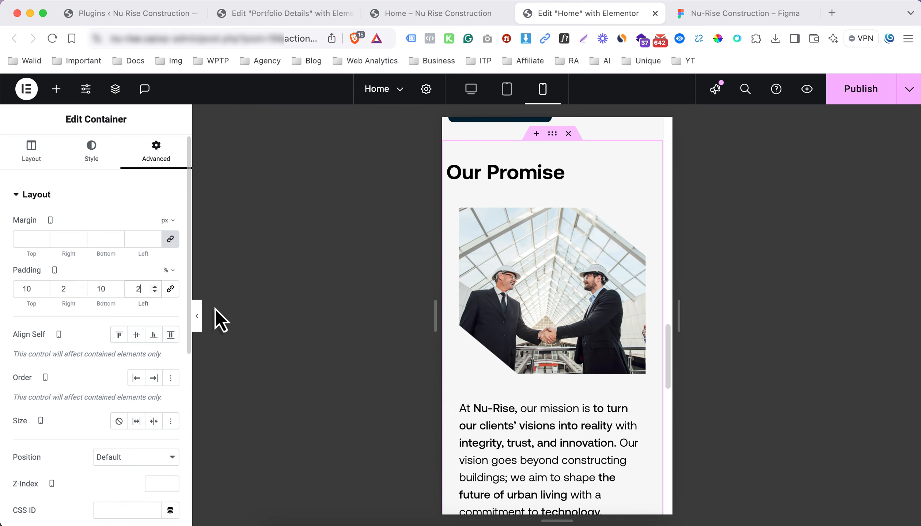
Set the Our Promise heading's left padding to 20 px, then switch to tablet view
{"action": "left_click", "coordinate": [457, 183]}
{"action": "left_click", "coordinate": [156, 157]}
{"action": "left_click", "coordinate": [169, 291]}
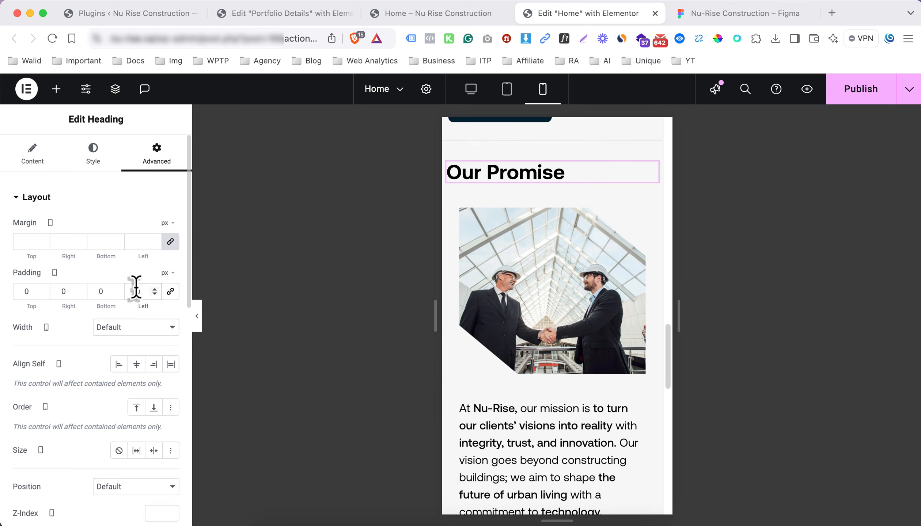
{"action": "type", "text": "2"}
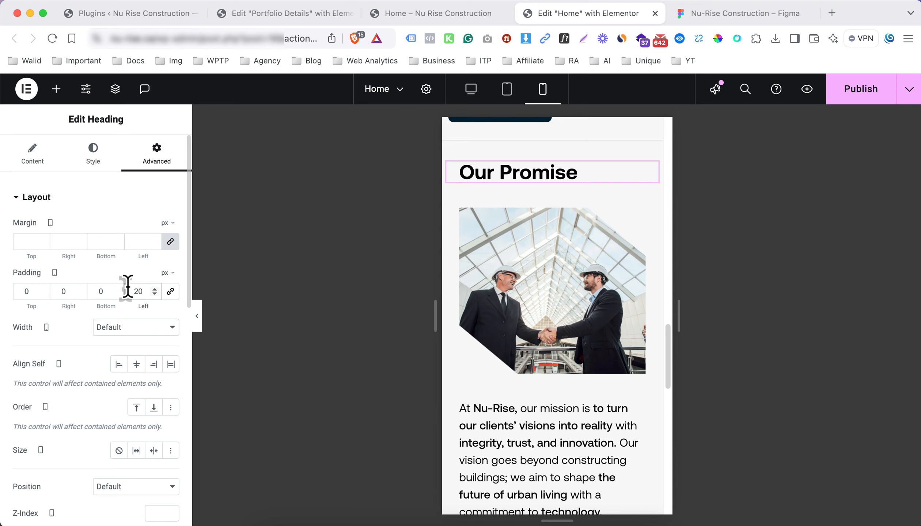
{"action": "left_click", "coordinate": [197, 319]}
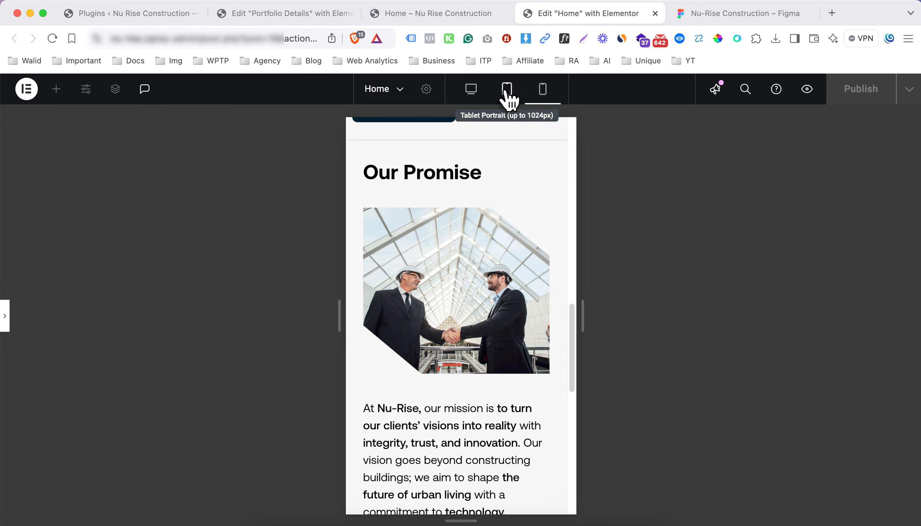
{"action": "left_click", "coordinate": [507, 89]}
In desktop view, set the Our Promise heading's left padding to 20 px
{"action": "left_click", "coordinate": [8, 322]}
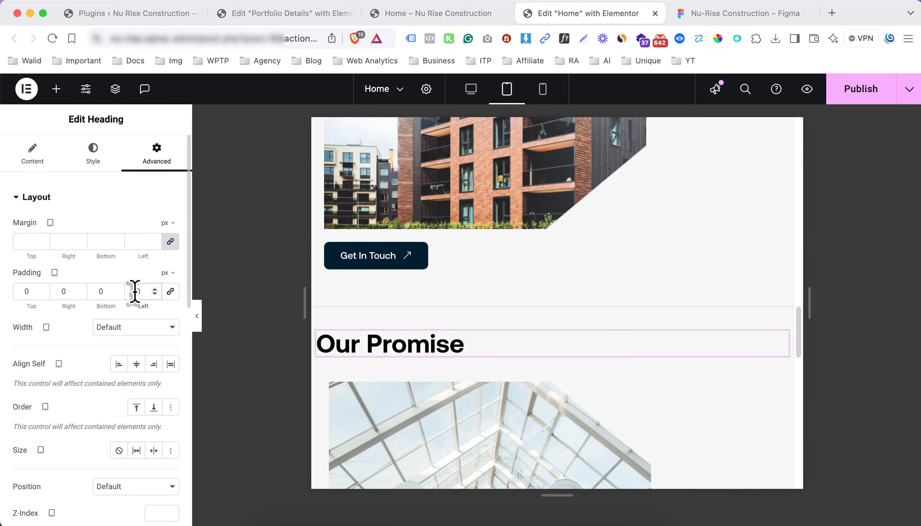
{"action": "left_click", "coordinate": [474, 88]}
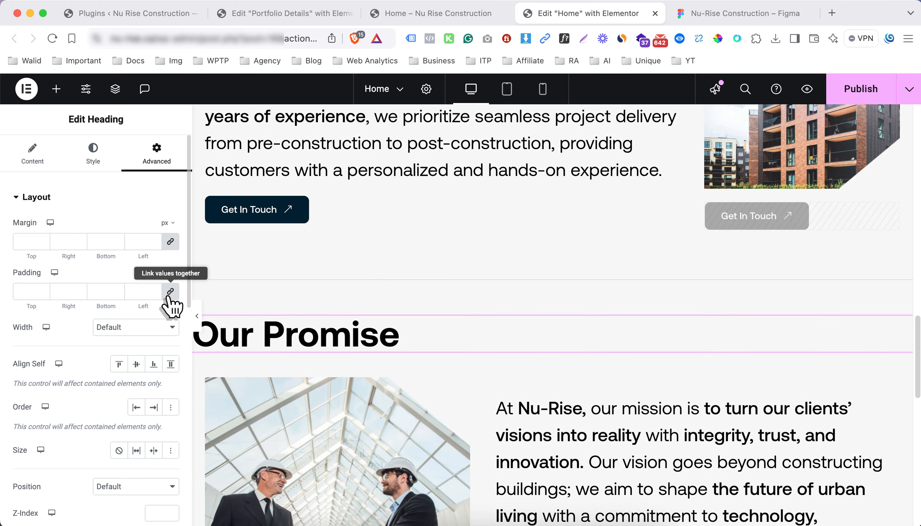
{"action": "left_click", "coordinate": [171, 293]}
{"action": "left_click", "coordinate": [136, 290]}
{"action": "type", "text": "2"}
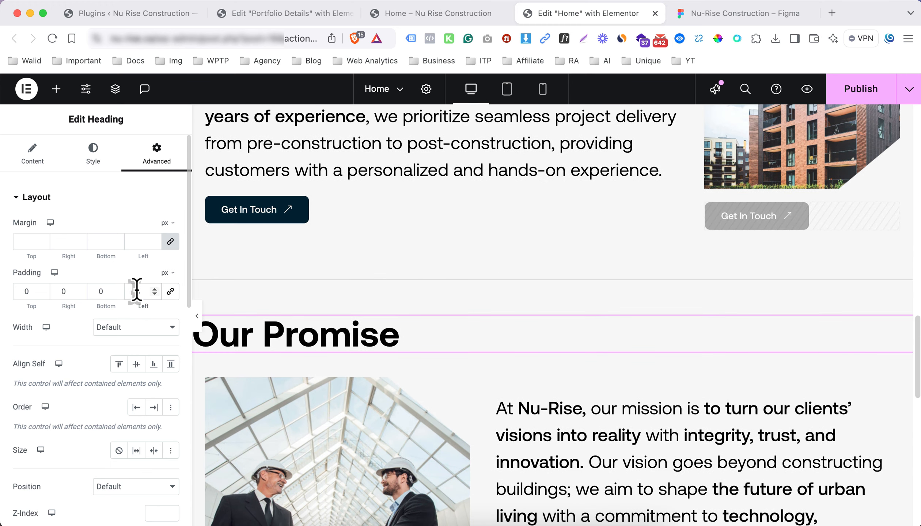
{"action": "type", "text": "0"}
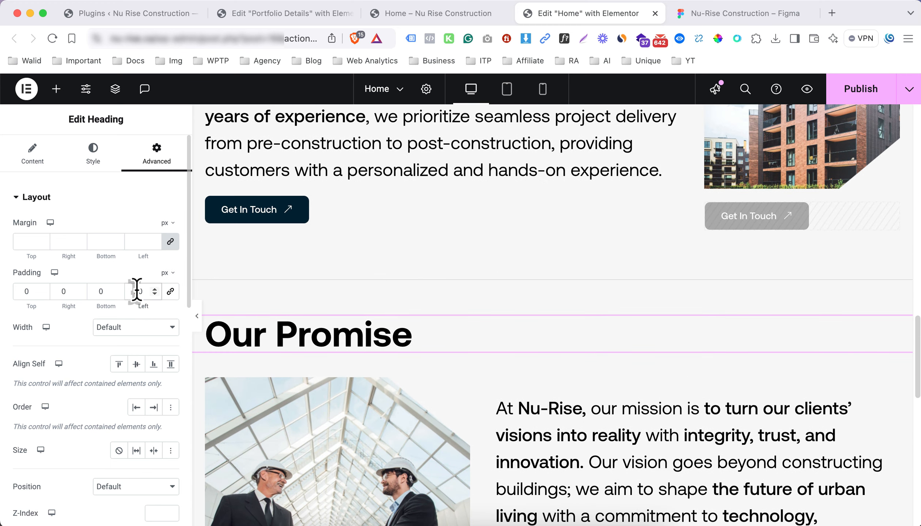
{"action": "left_click", "coordinate": [197, 317]}
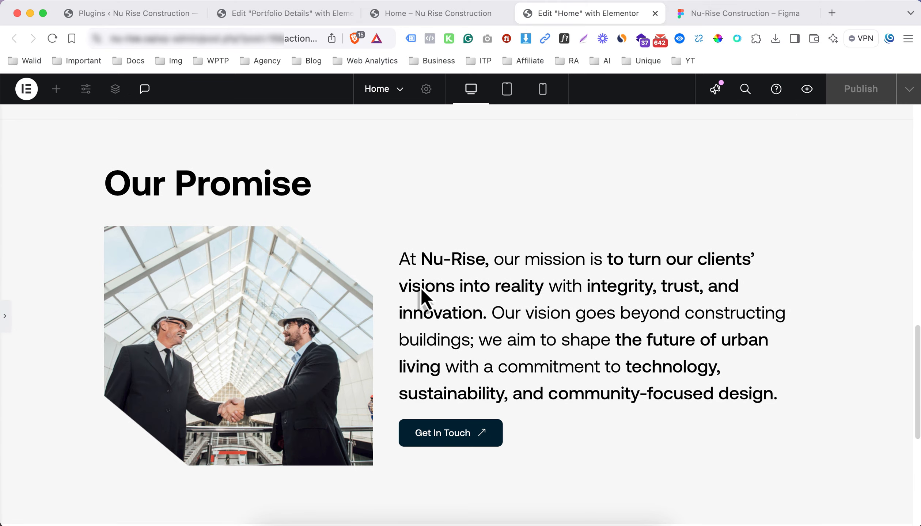
Scroll the preview and switch to the Figma design
{"action": "scroll", "coordinate": [420, 286], "scroll_direction": "down", "scroll_amount": 5}
{"action": "scroll", "coordinate": [417, 285], "scroll_direction": "down", "scroll_amount": 2}
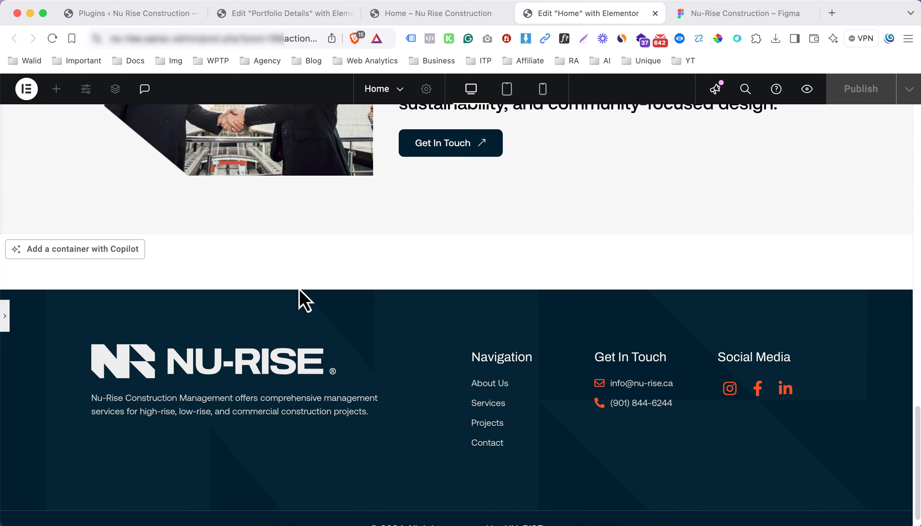
{"action": "left_click", "coordinate": [699, 18]}
{"action": "scroll", "coordinate": [464, 281], "scroll_direction": "down", "scroll_amount": 5}
Paste an orange square symbol before the Our Promise heading text
{"action": "scroll", "coordinate": [358, 267], "scroll_direction": "down", "scroll_amount": 2}
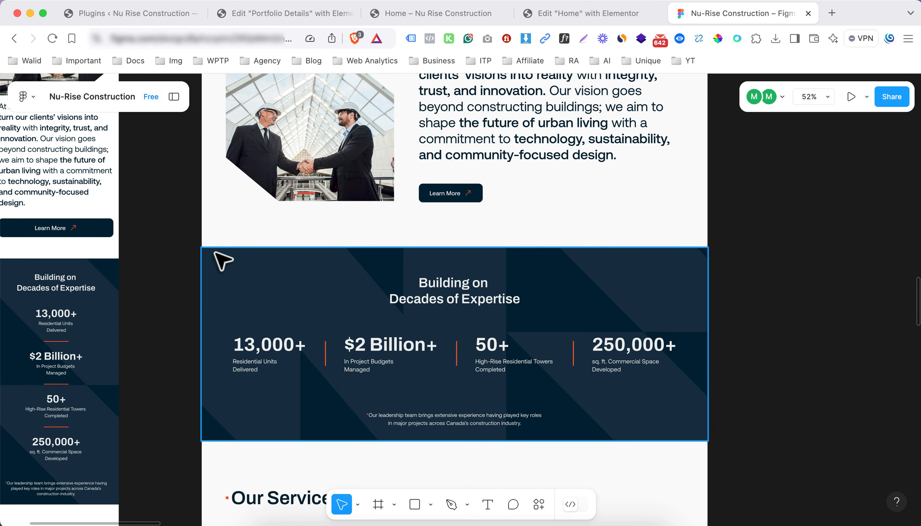
{"action": "key", "text": "ctrl+shift+Tab"}
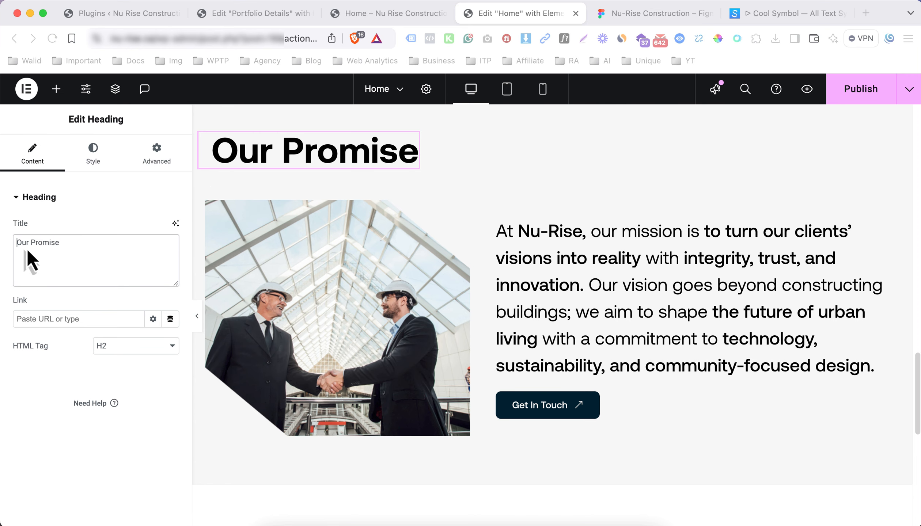
{"action": "left_click", "coordinate": [17, 243]}
{"action": "type", "text": "<span style=\"color: #FF4E1E\">▪</span>"}
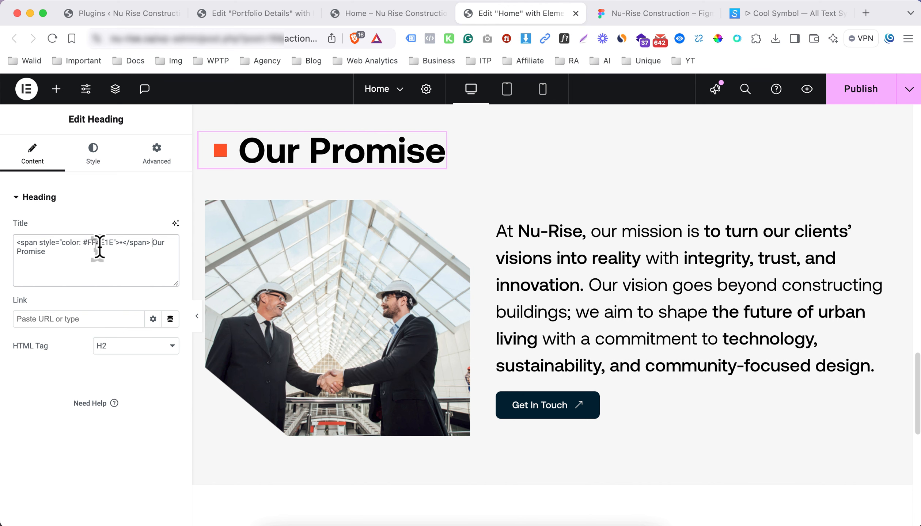
Check the symbol reference site and the live home page, then return to Elementor
{"action": "left_click", "coordinate": [746, 18]}
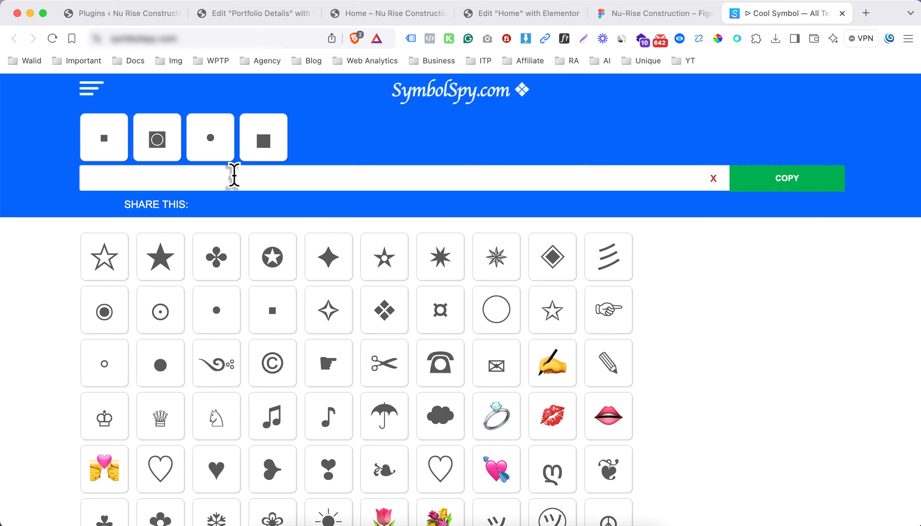
{"action": "left_click_drag", "start_coordinate": [512, 91], "coordinate": [461, 95]}
{"action": "scroll", "coordinate": [599, 110], "scroll_direction": "down", "scroll_amount": 1}
{"action": "left_click", "coordinate": [506, 29]}
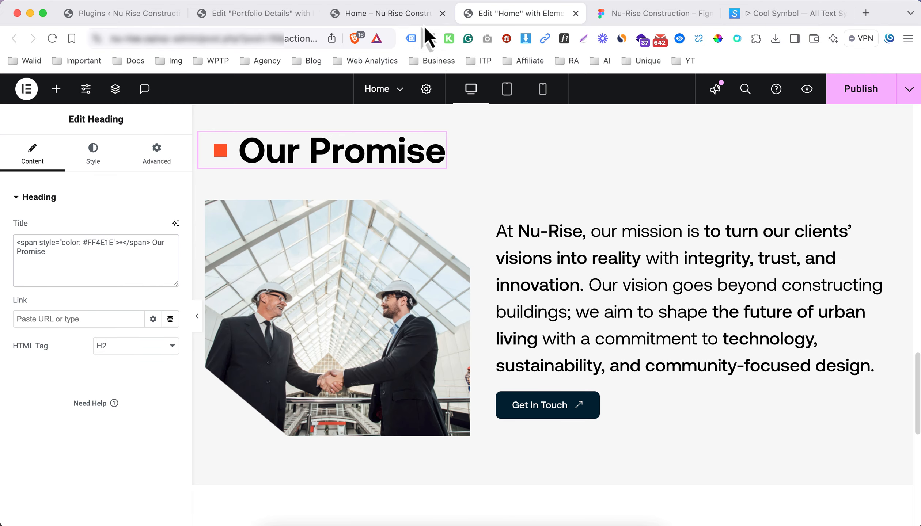
{"action": "left_click", "coordinate": [404, 22]}
{"action": "left_click", "coordinate": [487, 20]}
{"action": "scroll", "coordinate": [453, 276], "scroll_direction": "down", "scroll_amount": 5}
In Figma, scroll to the stats section and select its Building on Decades of Expertise heading
{"action": "left_click", "coordinate": [650, 13]}
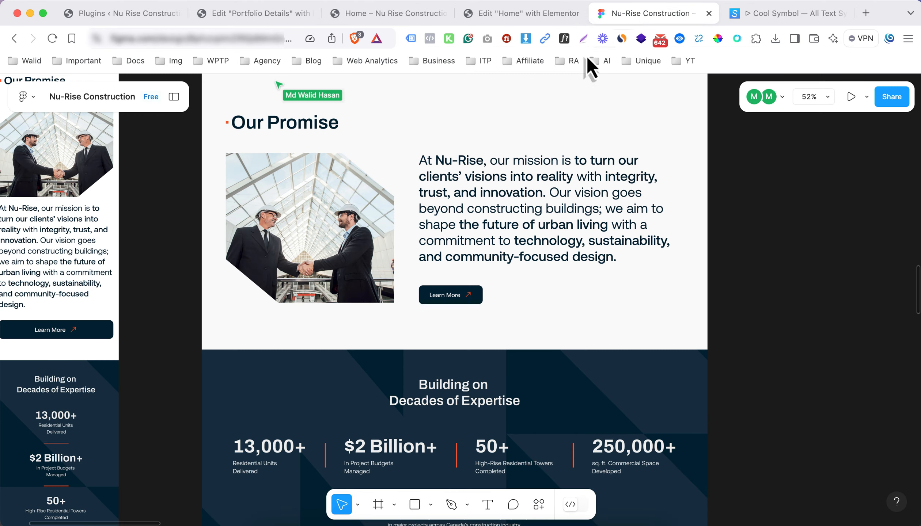
{"action": "scroll", "coordinate": [417, 330], "scroll_direction": "down", "scroll_amount": 2}
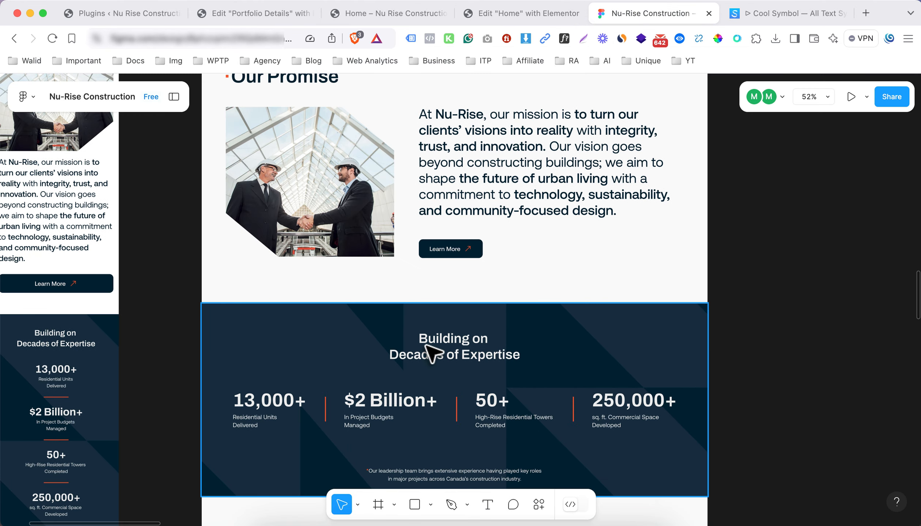
{"action": "scroll", "coordinate": [426, 346], "scroll_direction": "down", "scroll_amount": 3}
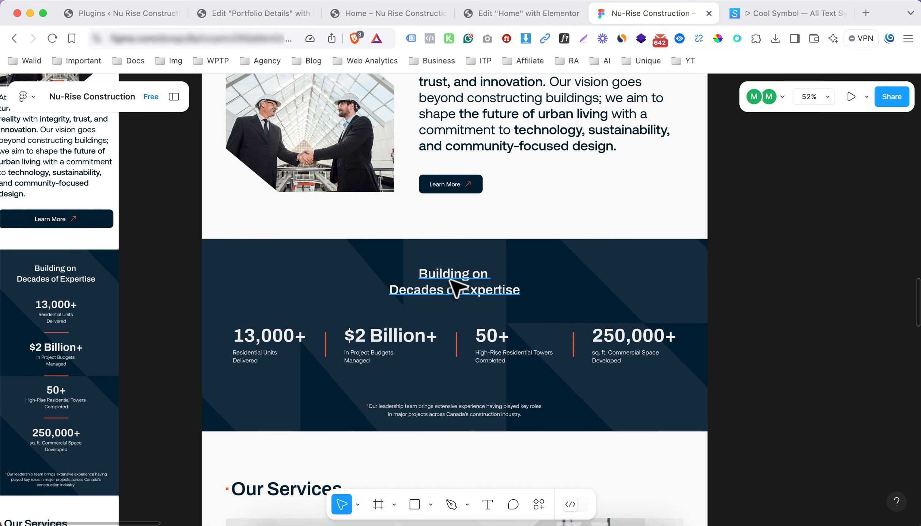
{"action": "left_click", "coordinate": [453, 287], "text": "super"}
Add a flexbox section below Our Promise containing two nested inner containers
{"action": "left_click", "coordinate": [526, 14]}
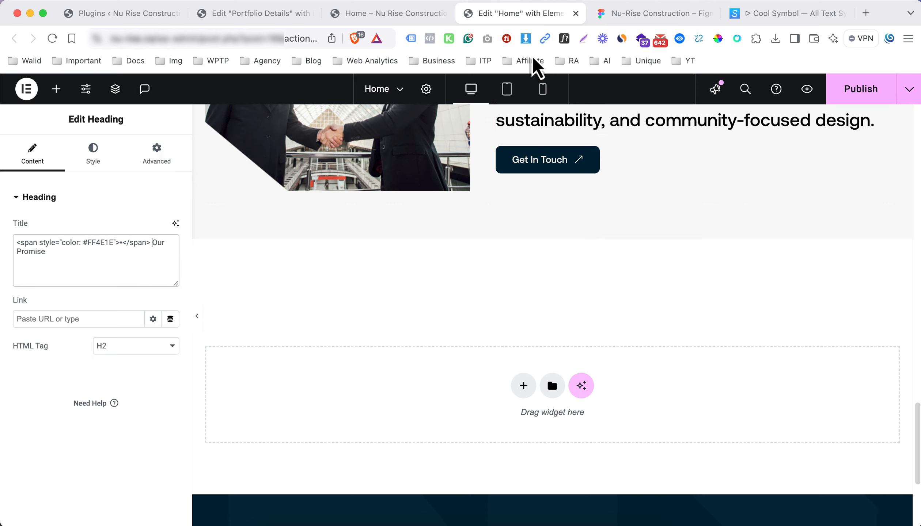
{"action": "left_click", "coordinate": [523, 387]}
{"action": "left_click", "coordinate": [481, 412]}
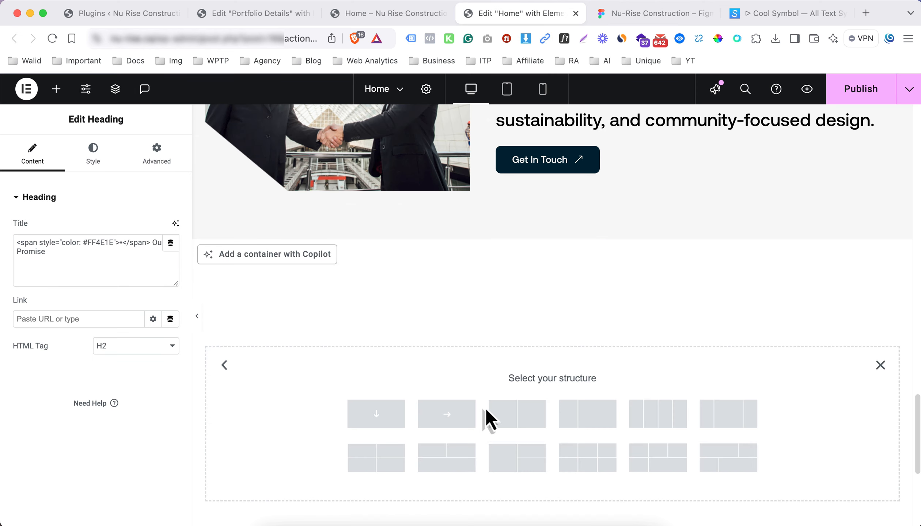
{"action": "left_click", "coordinate": [366, 418]}
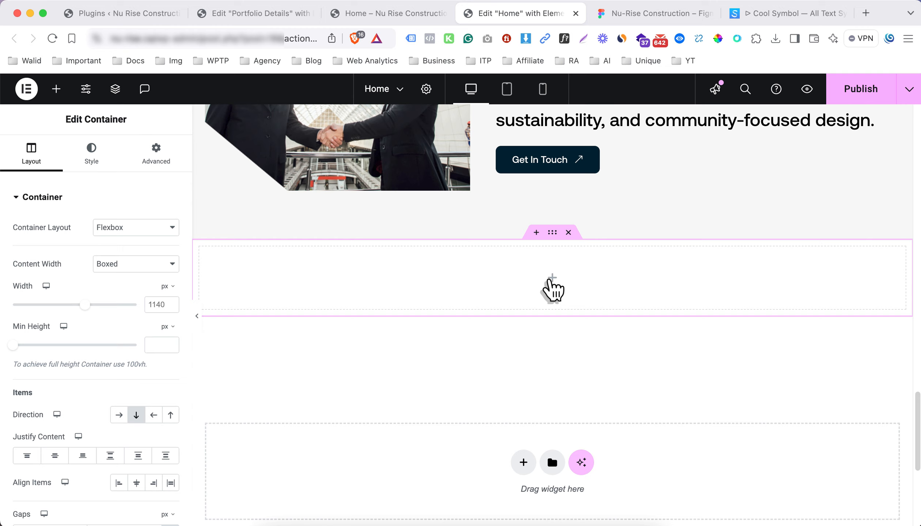
{"action": "left_click", "coordinate": [552, 280]}
{"action": "left_click_drag", "start_coordinate": [33, 257], "coordinate": [516, 292]}
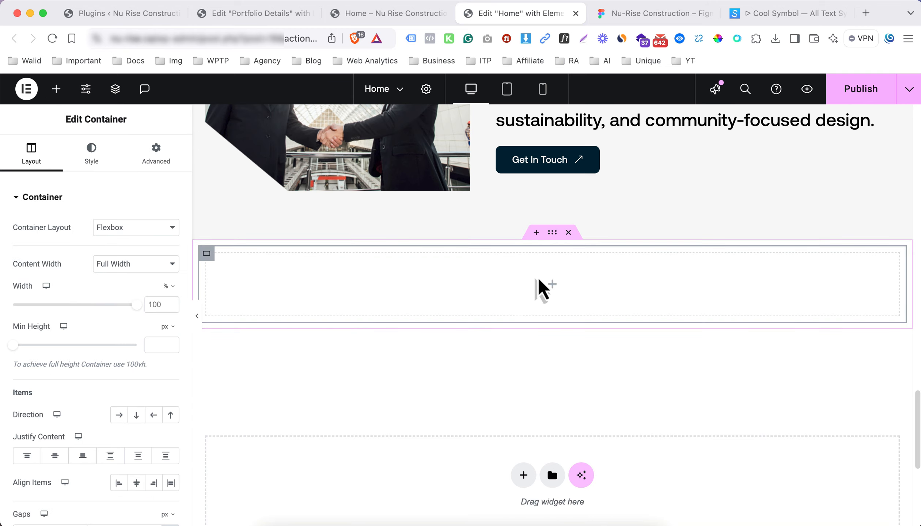
{"action": "left_click", "coordinate": [552, 287]}
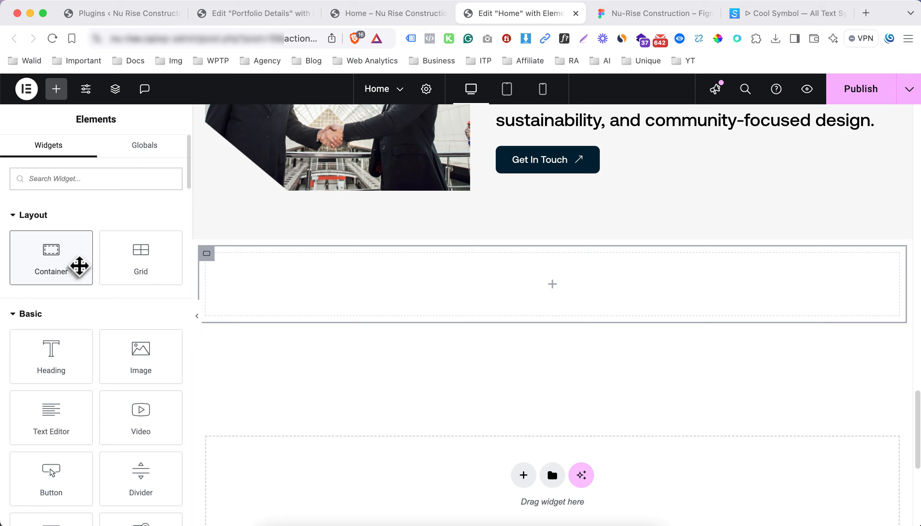
{"action": "left_click_drag", "start_coordinate": [79, 267], "coordinate": [647, 287]}
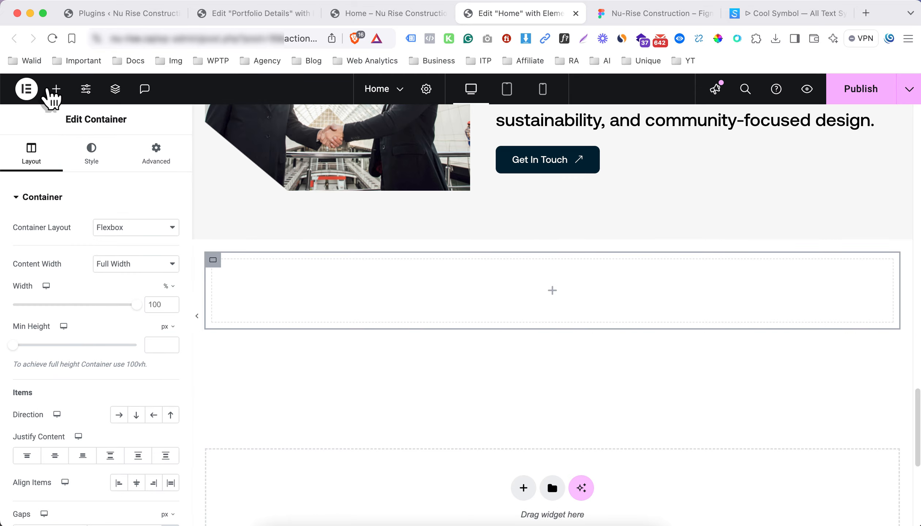
{"action": "left_click", "coordinate": [54, 90]}
{"action": "left_click_drag", "start_coordinate": [51, 257], "coordinate": [426, 302]}
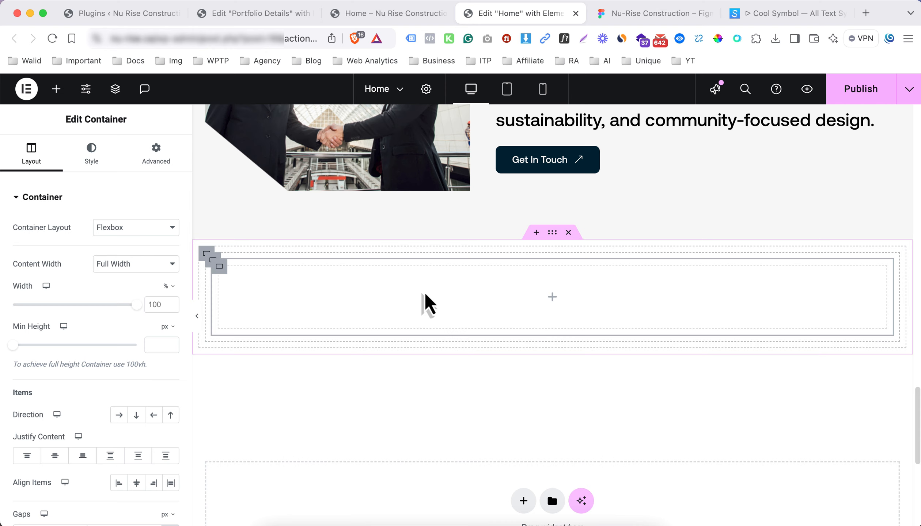
{"action": "right_click", "coordinate": [219, 268]}
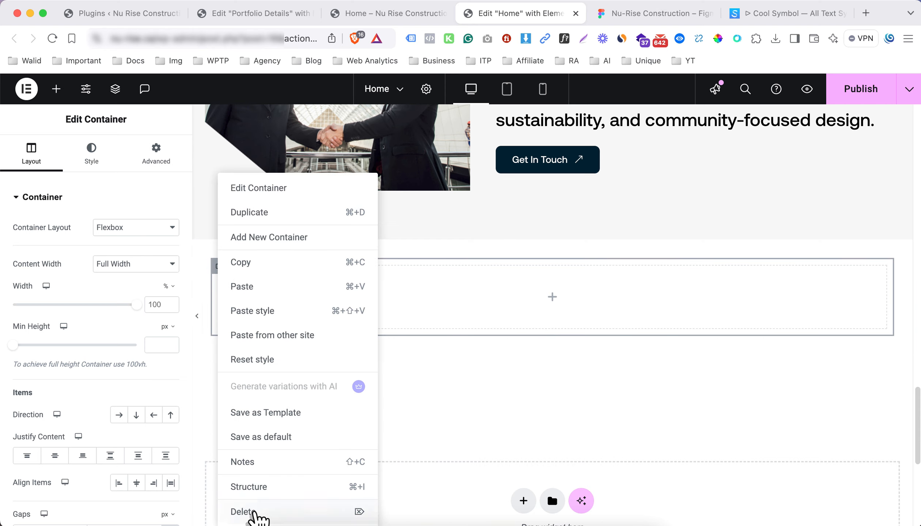
{"action": "left_click", "coordinate": [252, 513]}
{"action": "right_click", "coordinate": [219, 265]}
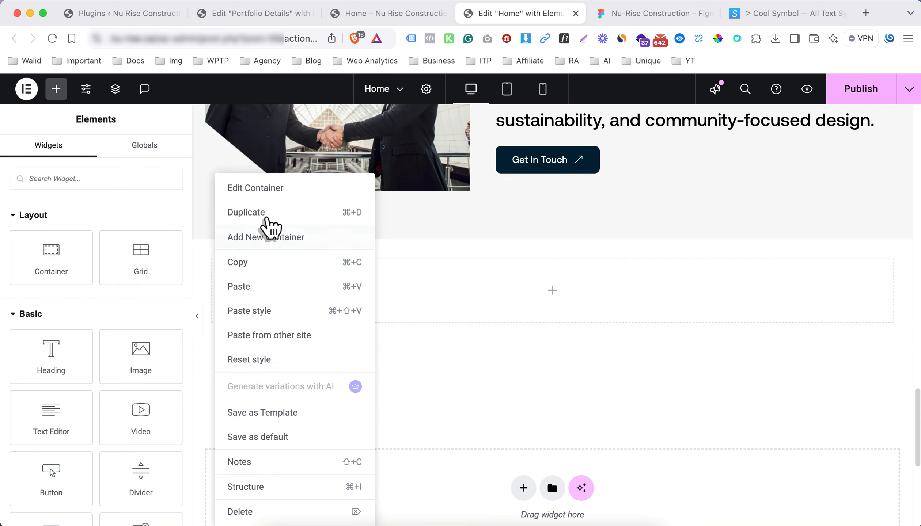
{"action": "left_click", "coordinate": [263, 212]}
Place a centred 'Building on Decades of Expertise' heading in the upper container
{"action": "left_click", "coordinate": [553, 291]}
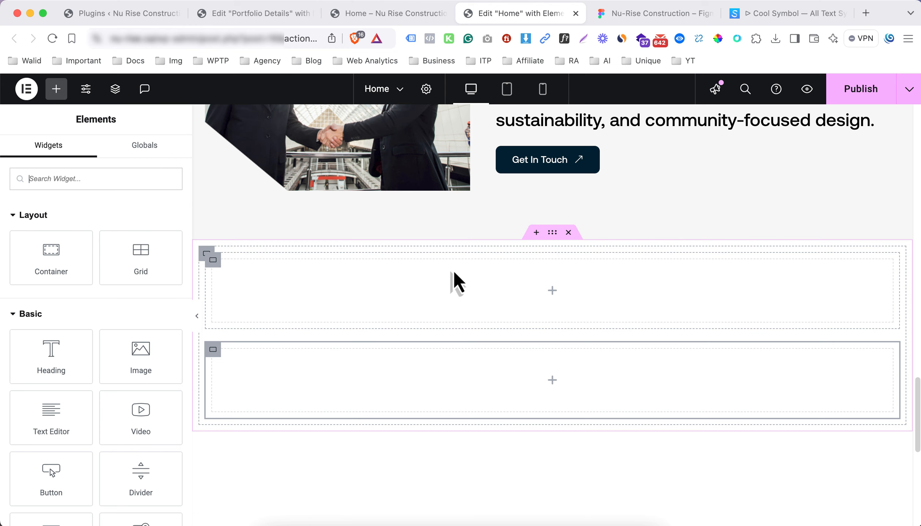
{"action": "left_click_drag", "start_coordinate": [73, 356], "coordinate": [463, 312]}
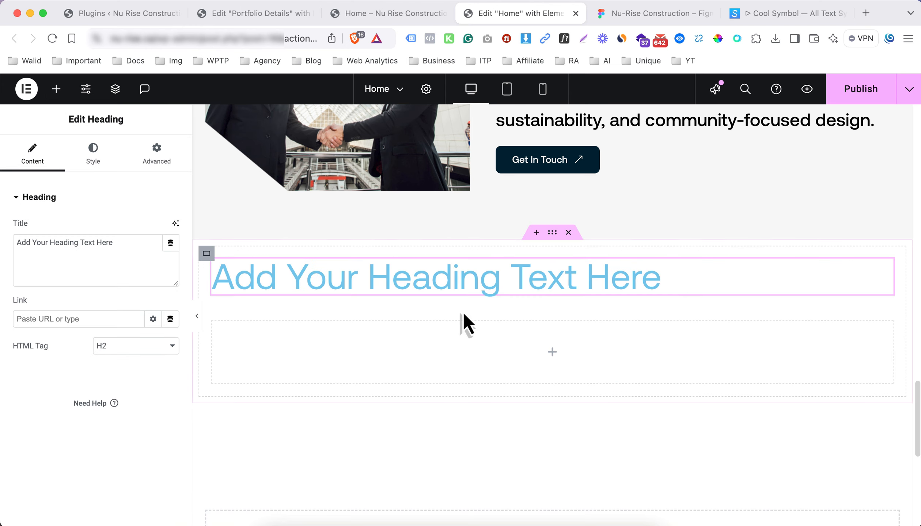
{"action": "left_click", "coordinate": [129, 254]}
{"action": "key", "text": "super+a"}
{"action": "type", "text": "Building on Decades of Expertise"}
{"action": "left_click", "coordinate": [93, 154]}
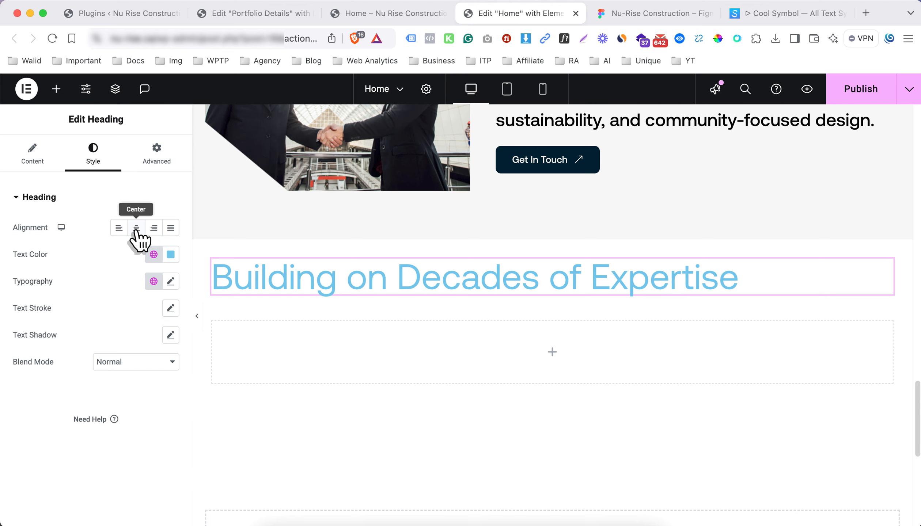
{"action": "left_click", "coordinate": [137, 228]}
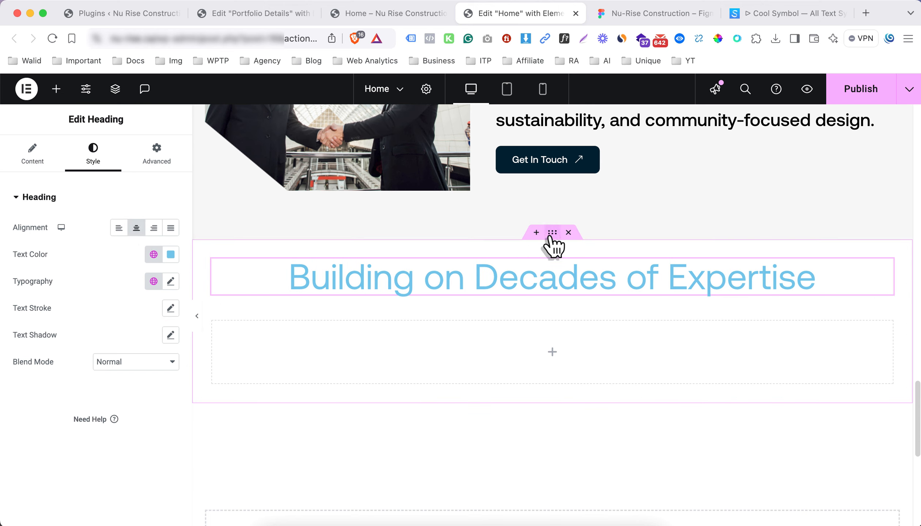
Fill the stats section container with the dark navy global Background Color
{"action": "left_click", "coordinate": [420, 301]}
{"action": "left_click", "coordinate": [87, 160]}
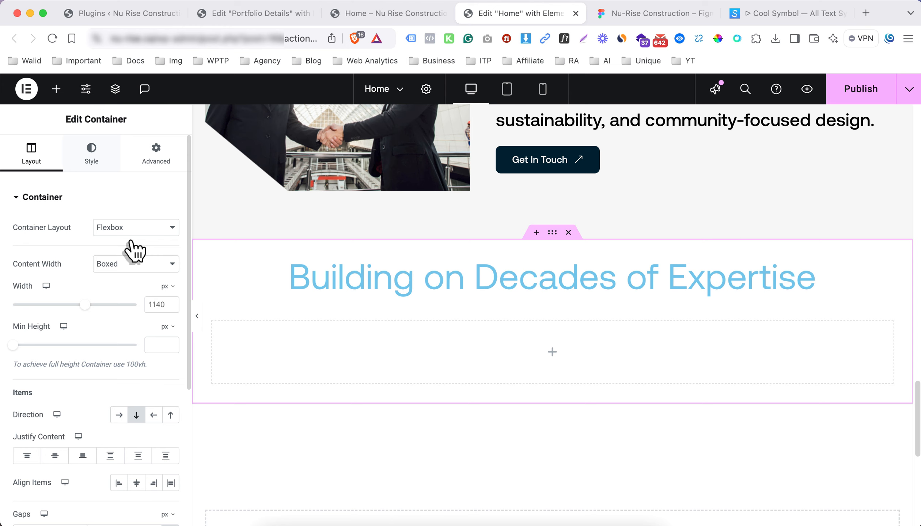
{"action": "left_click", "coordinate": [119, 255]}
{"action": "left_click", "coordinate": [153, 282]}
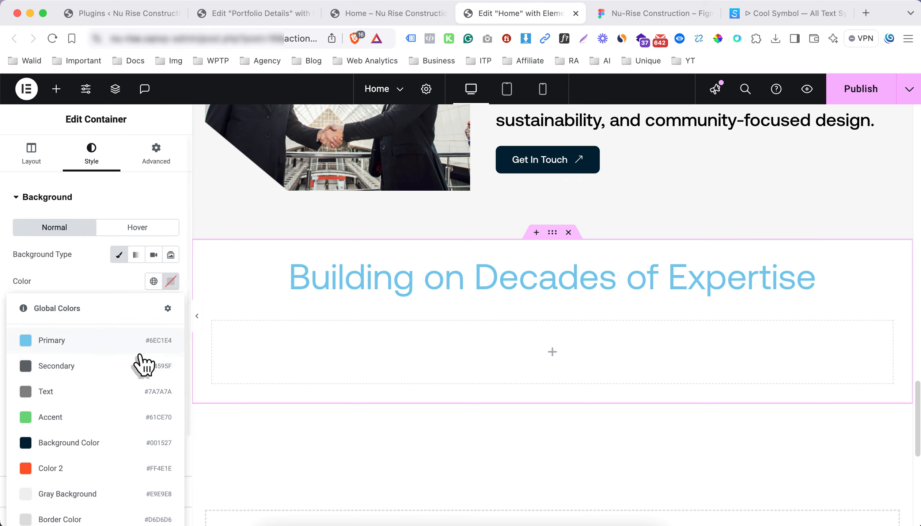
{"action": "left_click", "coordinate": [68, 442]}
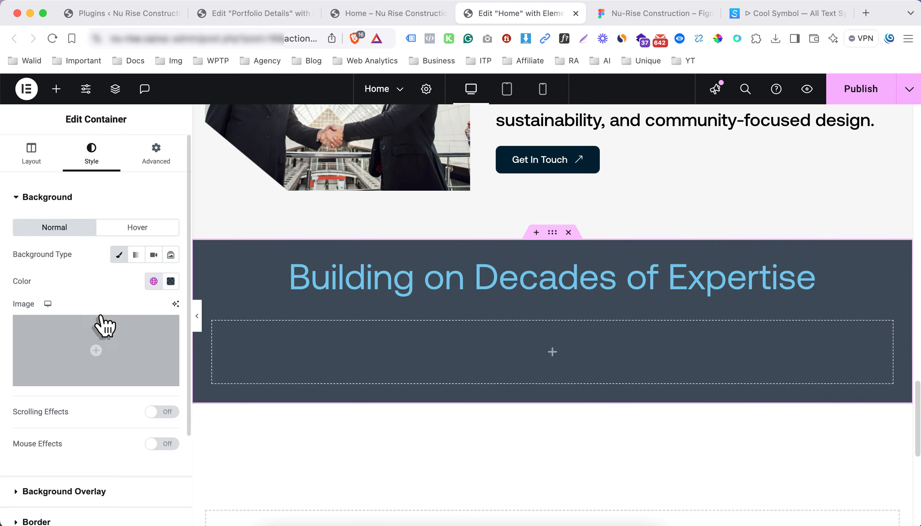
{"action": "left_click", "coordinate": [81, 197]}
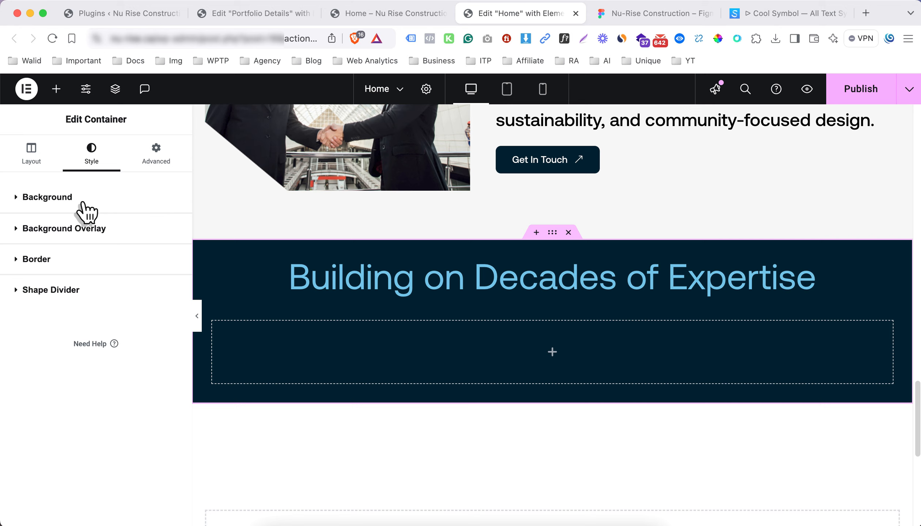
Add a classic image background overlay using the light N logo image
{"action": "left_click", "coordinate": [83, 229]}
{"action": "left_click", "coordinate": [153, 287]}
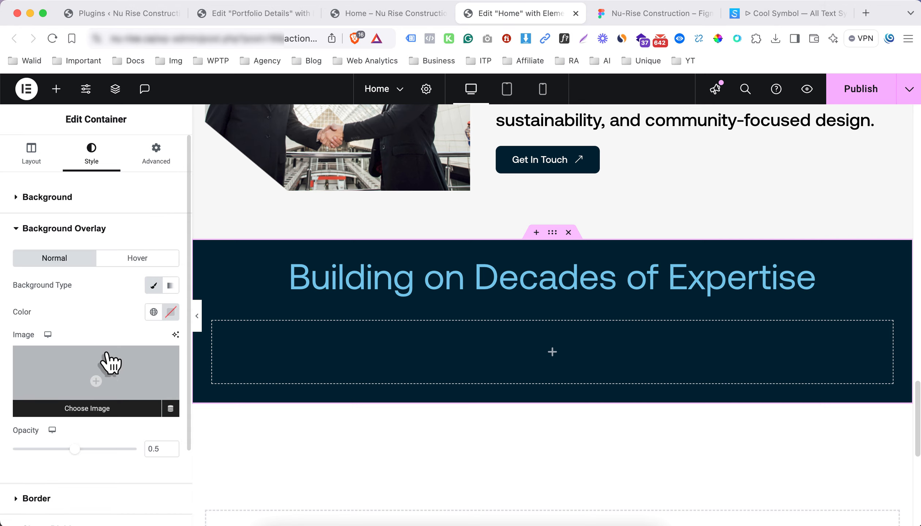
{"action": "left_click", "coordinate": [104, 356]}
{"action": "scroll", "coordinate": [307, 322], "scroll_direction": "down", "scroll_amount": 15}
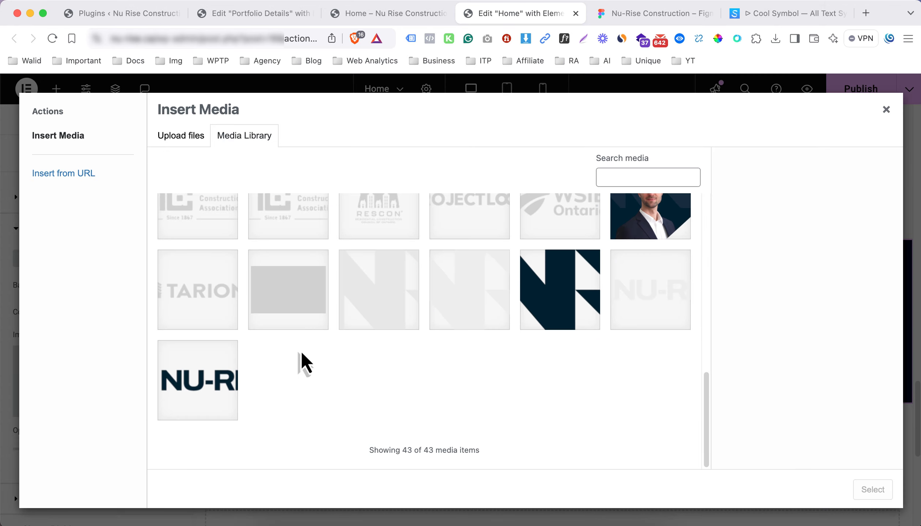
{"action": "left_click", "coordinate": [388, 313]}
{"action": "left_click", "coordinate": [443, 303]}
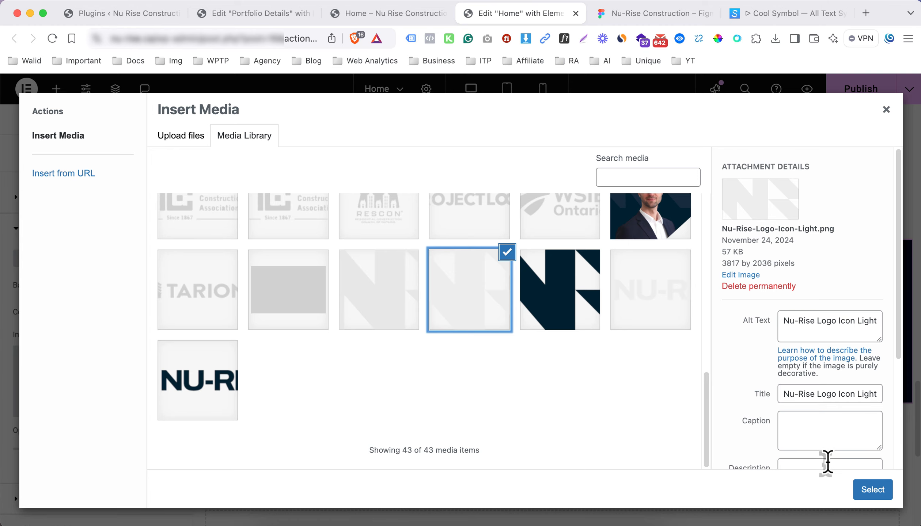
{"action": "left_click", "coordinate": [859, 488]}
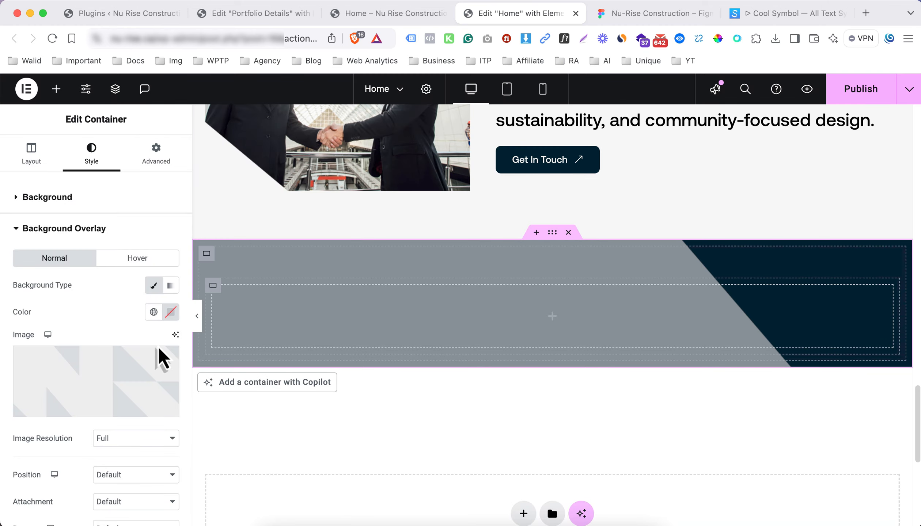
Make the overlay centred, non-repeating, custom-sized, and lower its opacity to 0.1
{"action": "scroll", "coordinate": [123, 315], "scroll_direction": "down", "scroll_amount": 5}
{"action": "left_click", "coordinate": [120, 285]}
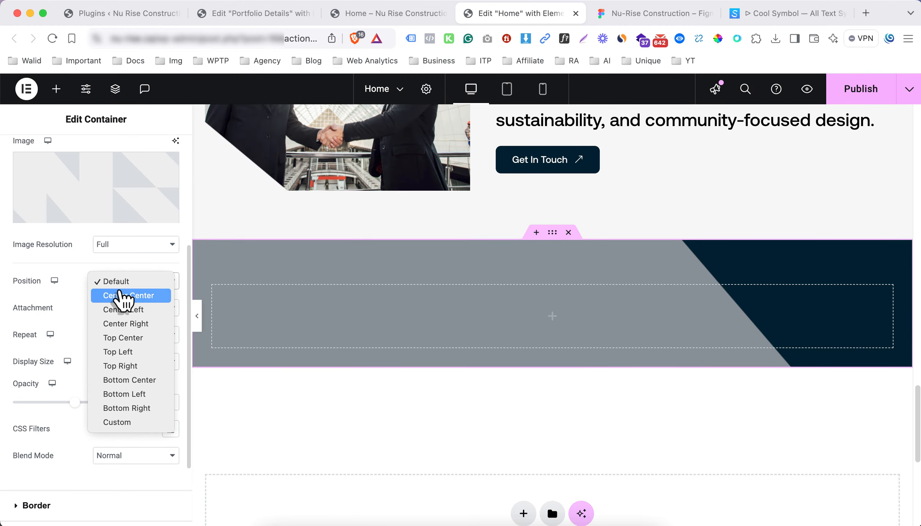
{"action": "left_click", "coordinate": [123, 296]}
{"action": "left_click", "coordinate": [121, 336]}
{"action": "left_click", "coordinate": [120, 351]}
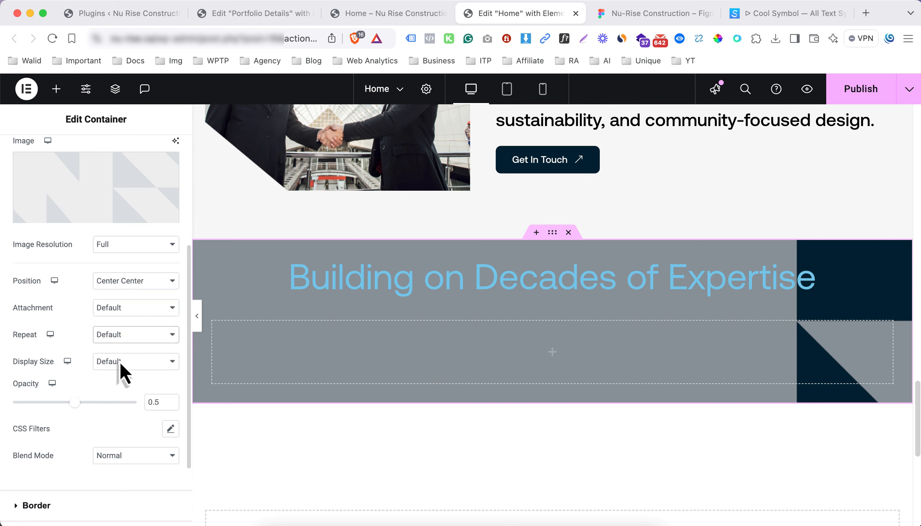
{"action": "left_click", "coordinate": [123, 362]}
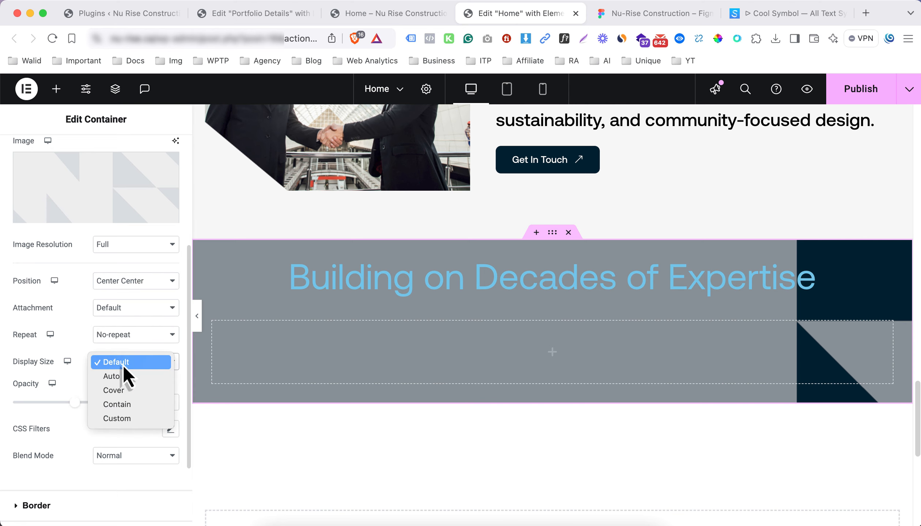
{"action": "left_click", "coordinate": [126, 419]}
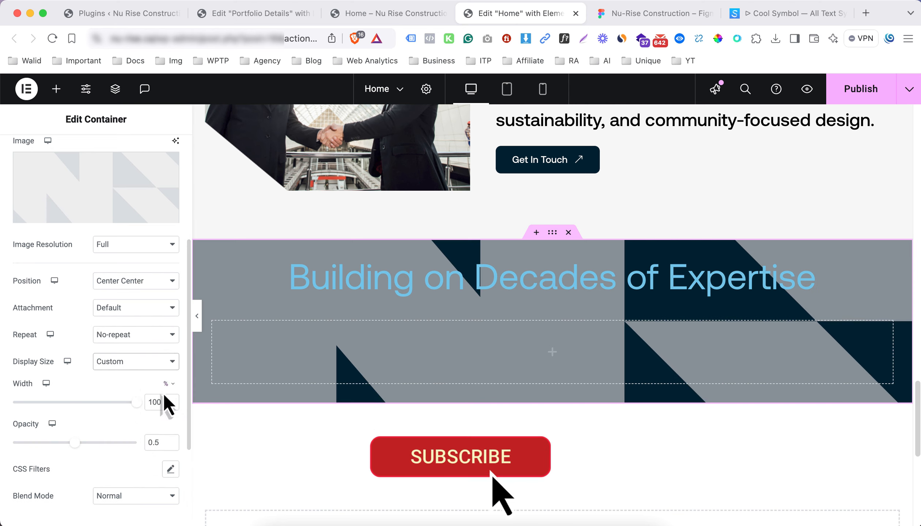
{"action": "left_click_drag", "start_coordinate": [80, 445], "coordinate": [38, 445]}
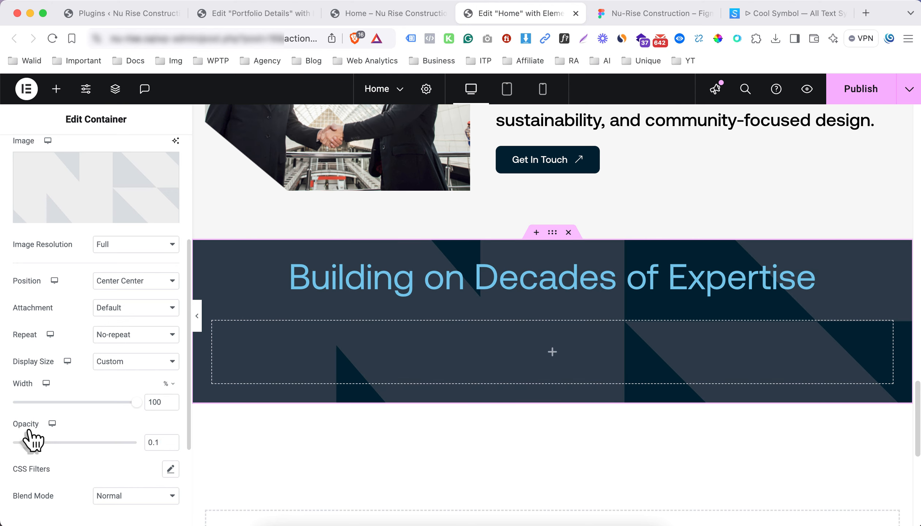
Set the section heading's text colour to #FFFFFF and compare it with the Figma design
{"action": "left_click", "coordinate": [245, 266]}
{"action": "left_click", "coordinate": [103, 158]}
{"action": "left_click", "coordinate": [171, 257]}
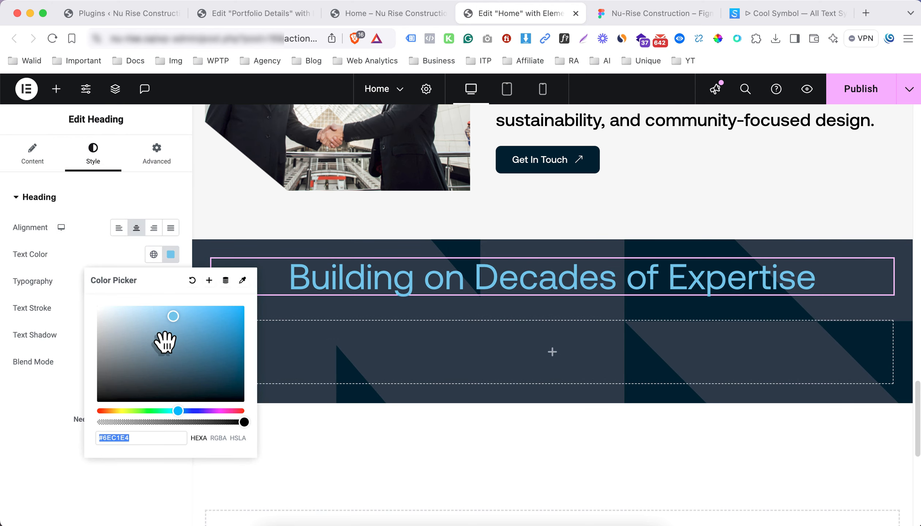
{"action": "type", "text": "#FFFFFF"}
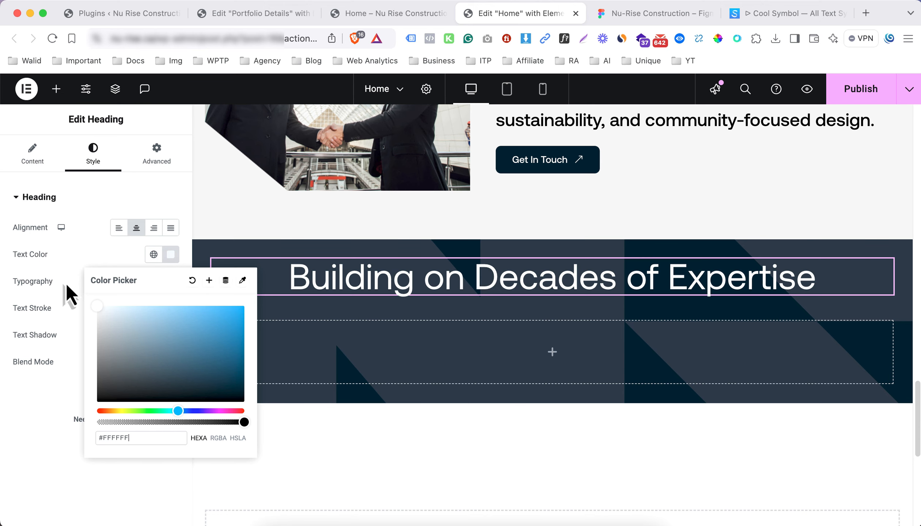
{"action": "left_click", "coordinate": [86, 267]}
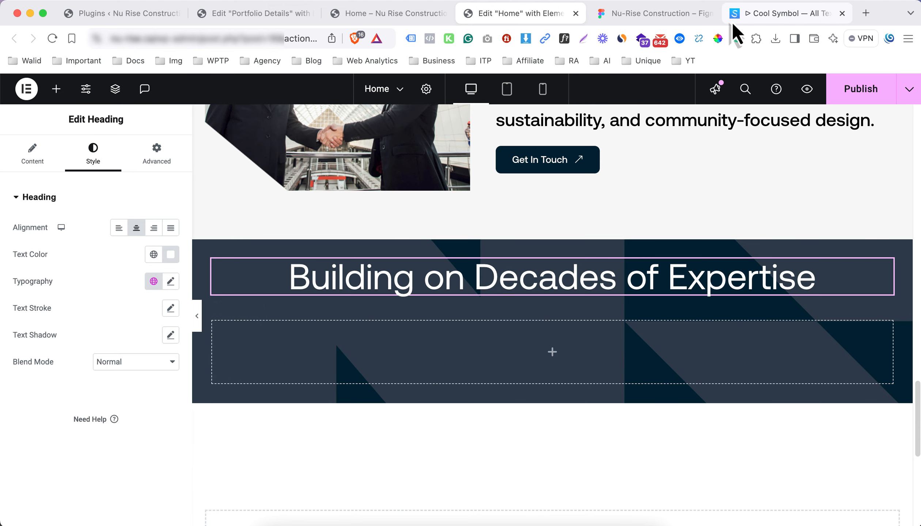
{"action": "left_click", "coordinate": [673, 18]}
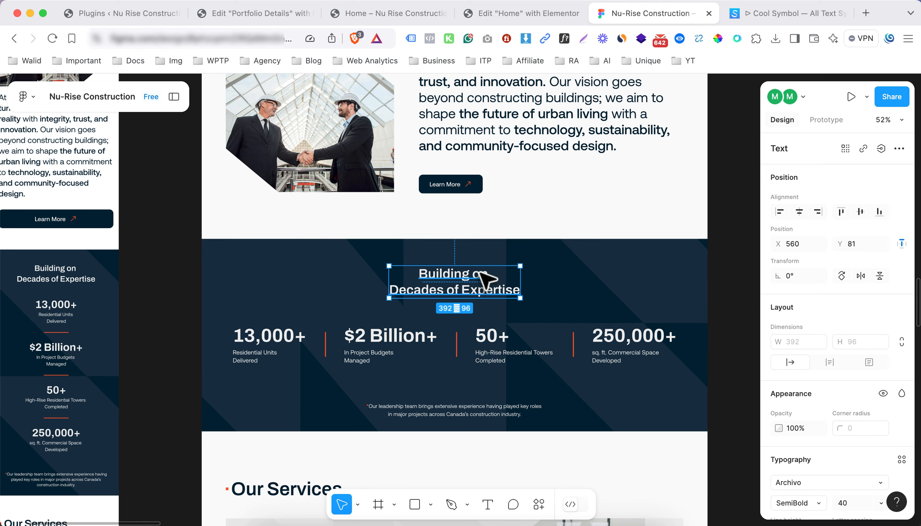
{"action": "left_click", "coordinate": [529, 15]}
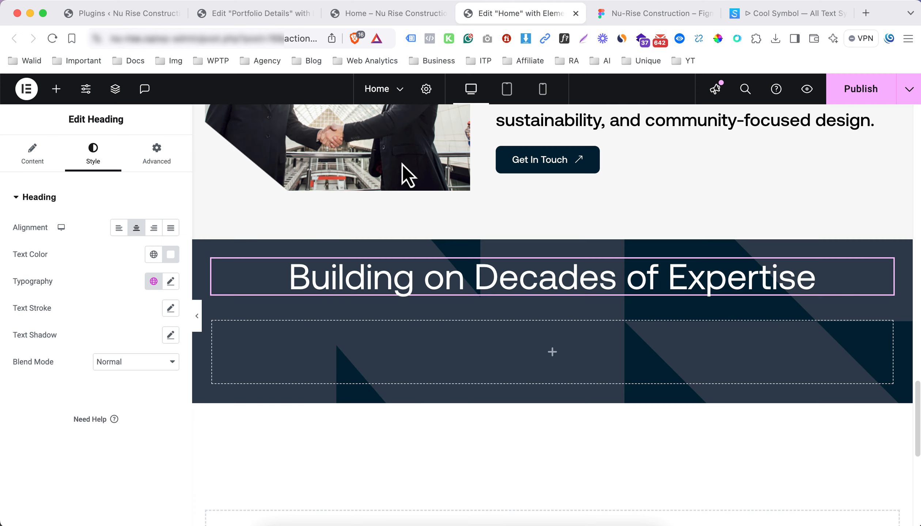
Give the heading Archivo typography at 40 px with 600 semi-bold weight, checking against Figma
{"action": "left_click", "coordinate": [171, 282]}
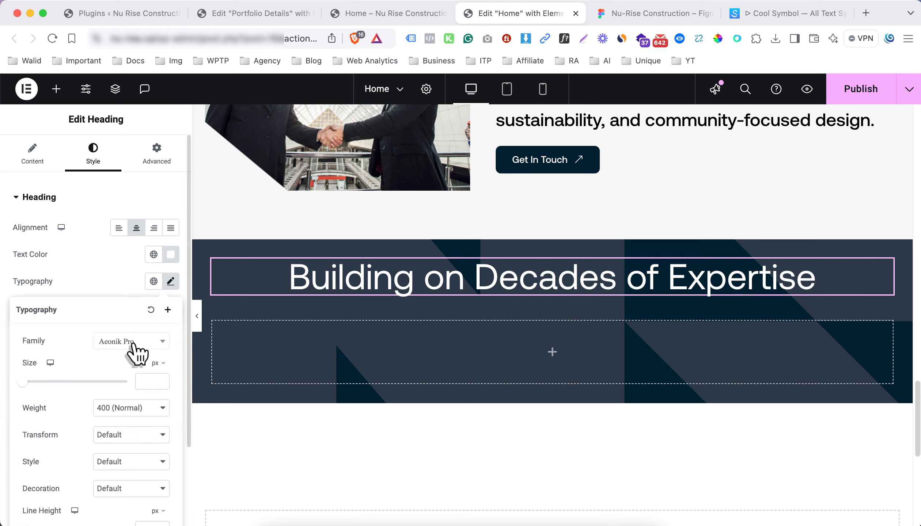
{"action": "left_click", "coordinate": [132, 344]}
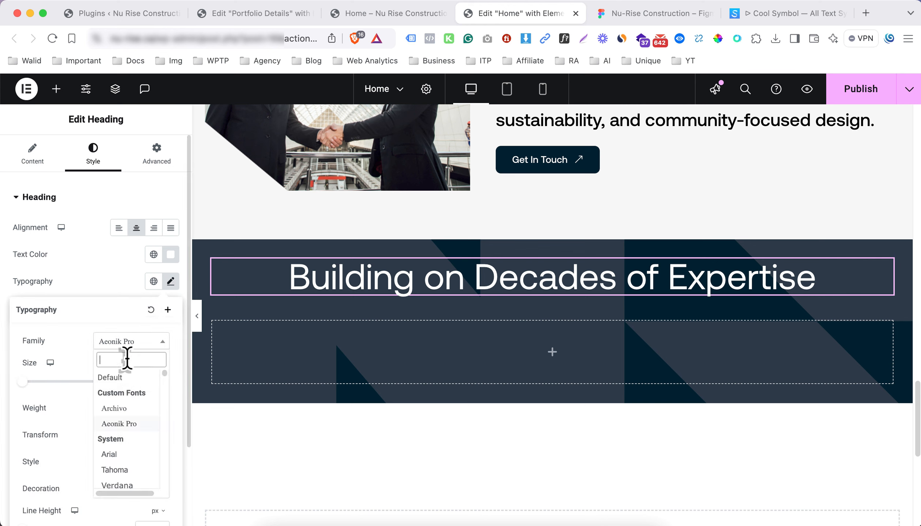
{"action": "left_click", "coordinate": [117, 420]}
{"action": "type", "text": "40"}
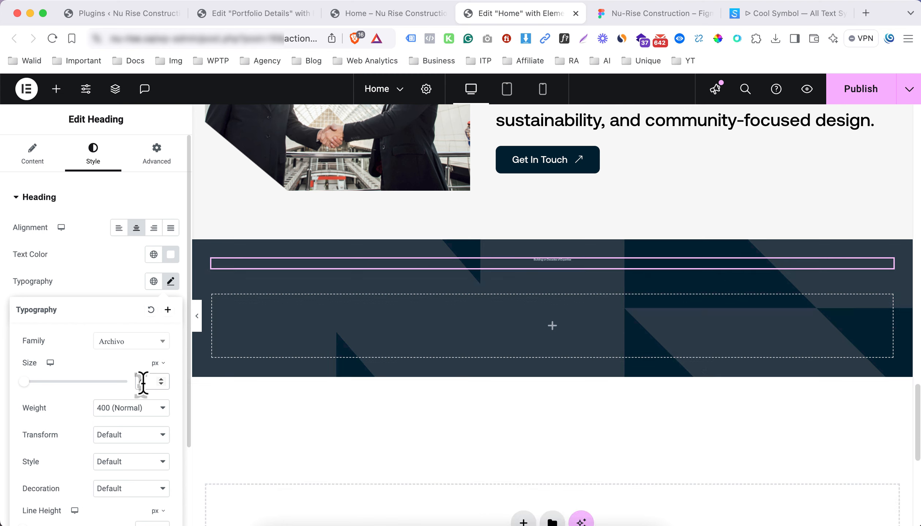
{"action": "left_click", "coordinate": [141, 414]}
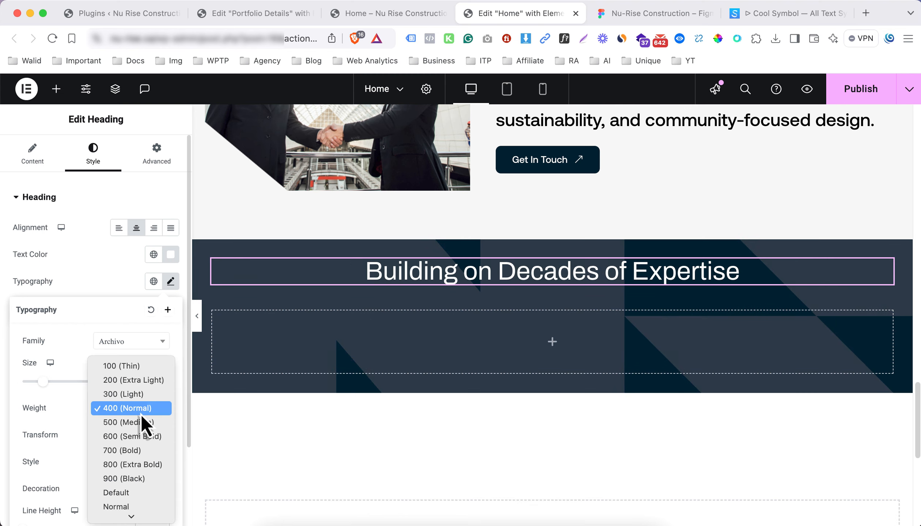
{"action": "left_click", "coordinate": [141, 437]}
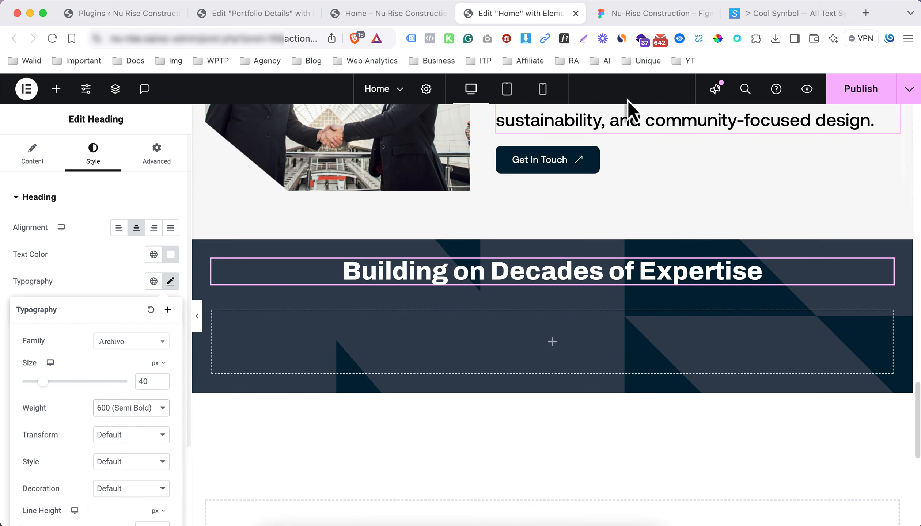
{"action": "left_click", "coordinate": [675, 15]}
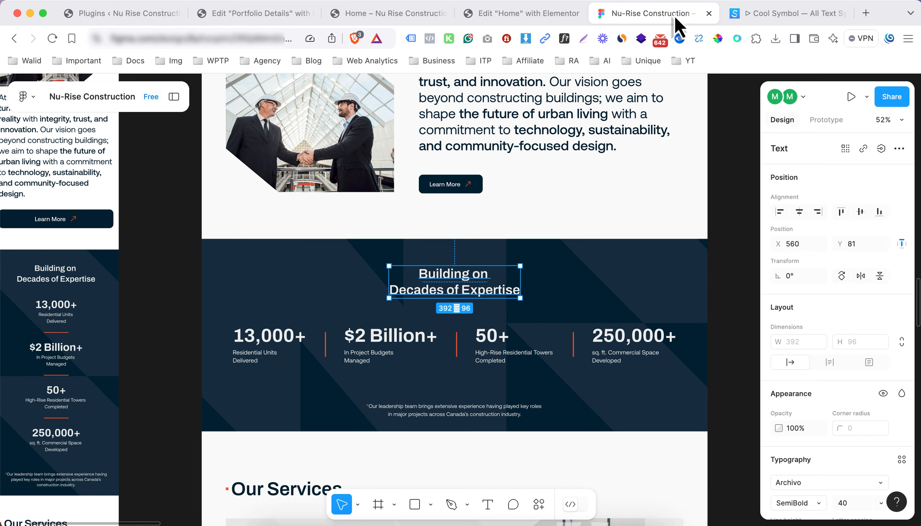
{"action": "scroll", "coordinate": [868, 262], "scroll_direction": "down", "scroll_amount": 1}
{"action": "scroll", "coordinate": [839, 260], "scroll_direction": "down", "scroll_amount": 6}
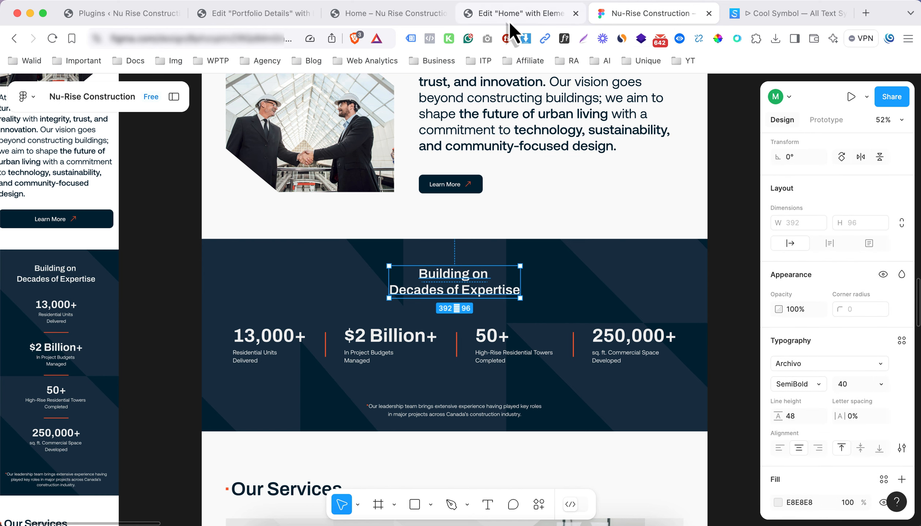
{"action": "left_click", "coordinate": [517, 14]}
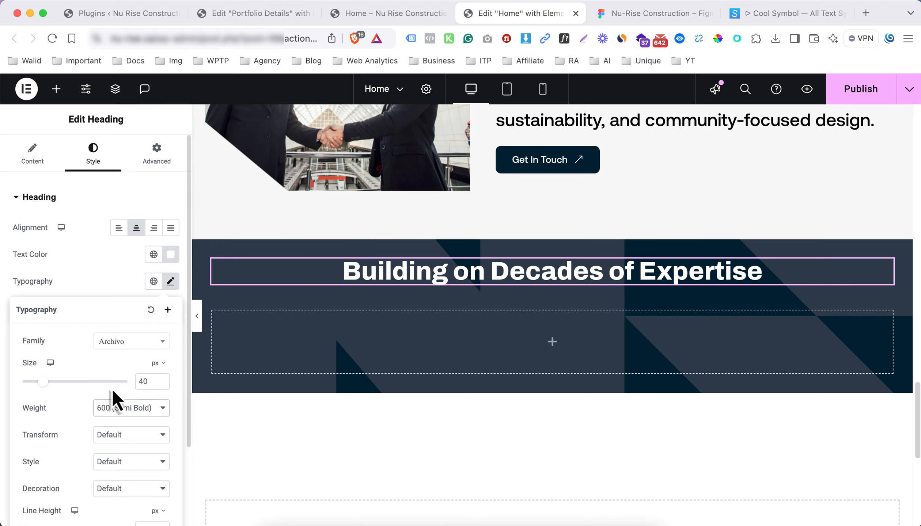
Insert a <br> after 'Building on' to split the heading onto two lines
{"action": "left_click", "coordinate": [54, 167]}
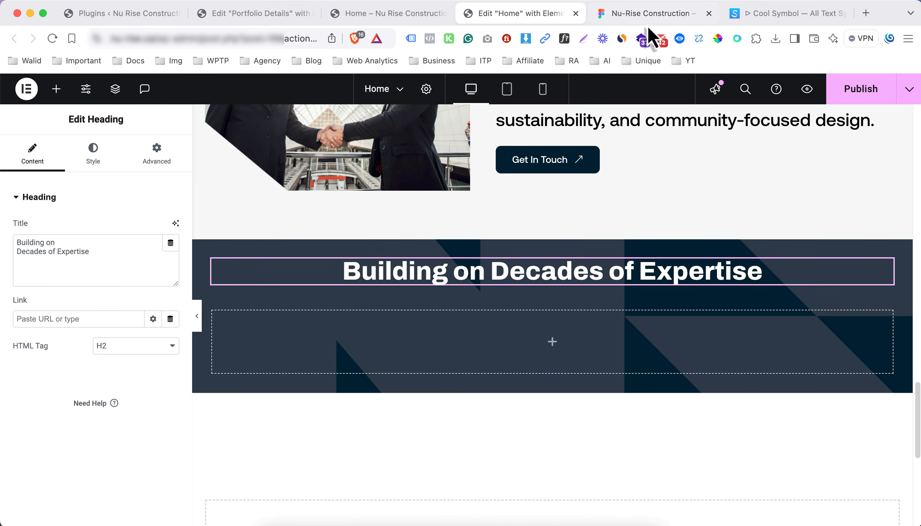
{"action": "left_click", "coordinate": [650, 14]}
{"action": "left_click", "coordinate": [473, 15]}
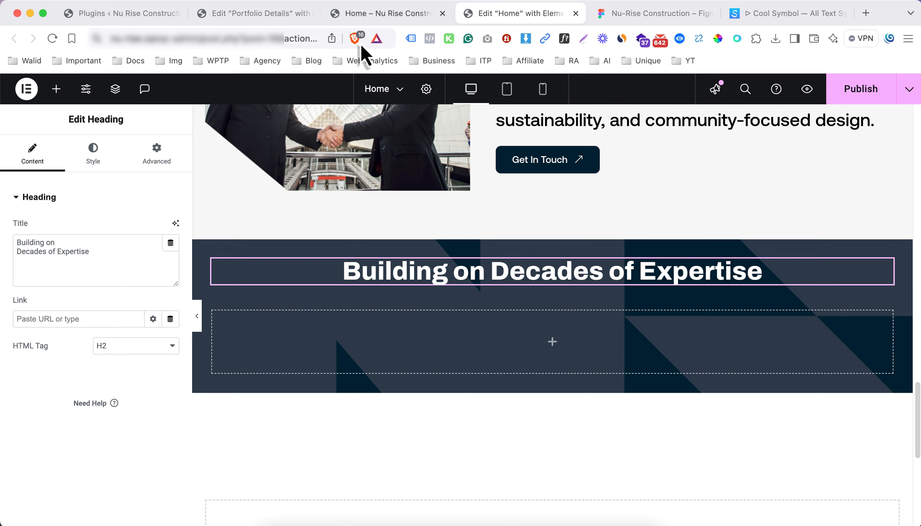
{"action": "left_click", "coordinate": [102, 237]}
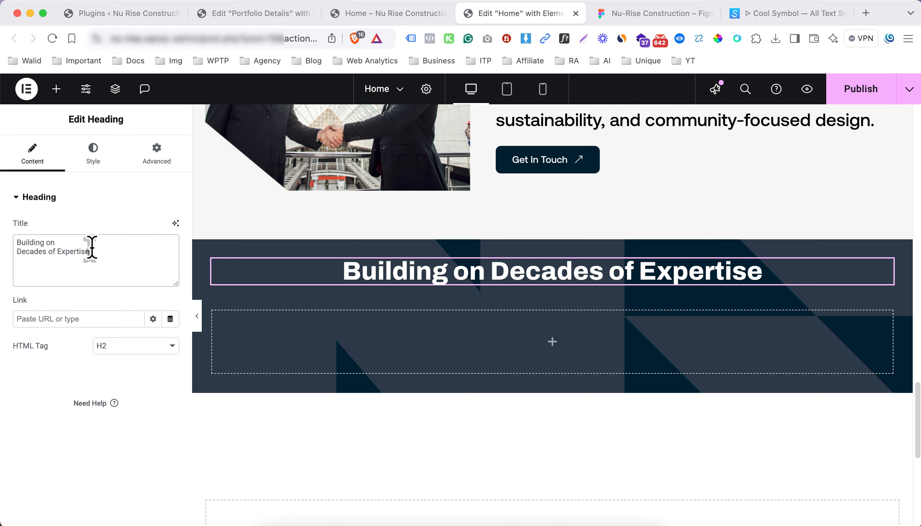
{"action": "type", "text": "<br>"}
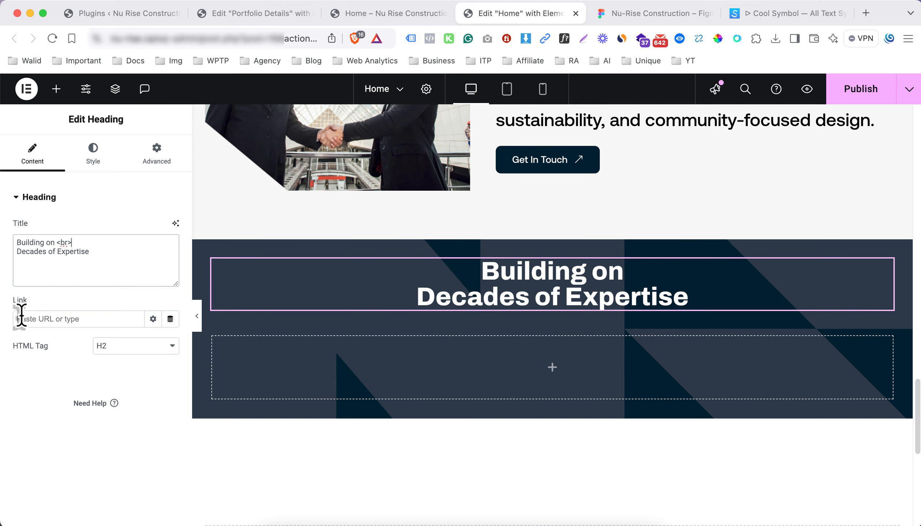
Change the heading's font weight to 500 Medium
{"action": "left_click", "coordinate": [95, 165]}
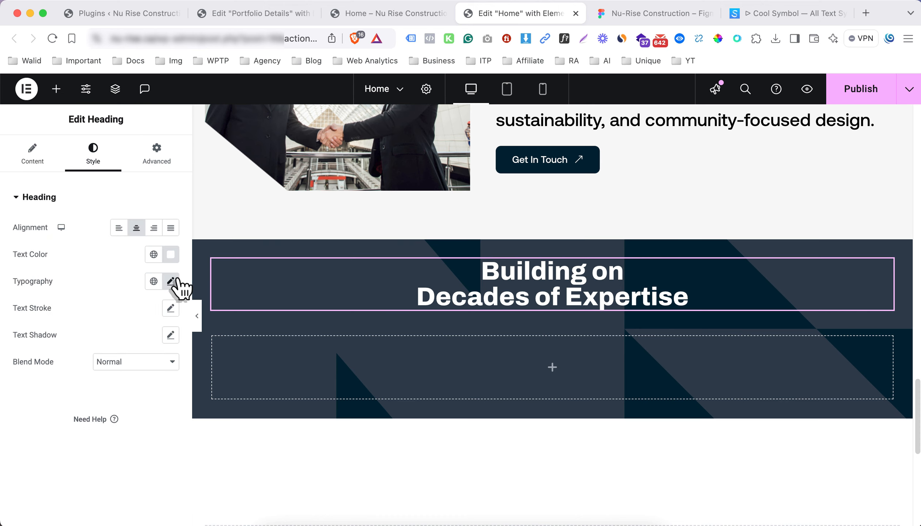
{"action": "left_click", "coordinate": [170, 282]}
{"action": "left_click", "coordinate": [123, 408]}
{"action": "left_click", "coordinate": [124, 394]}
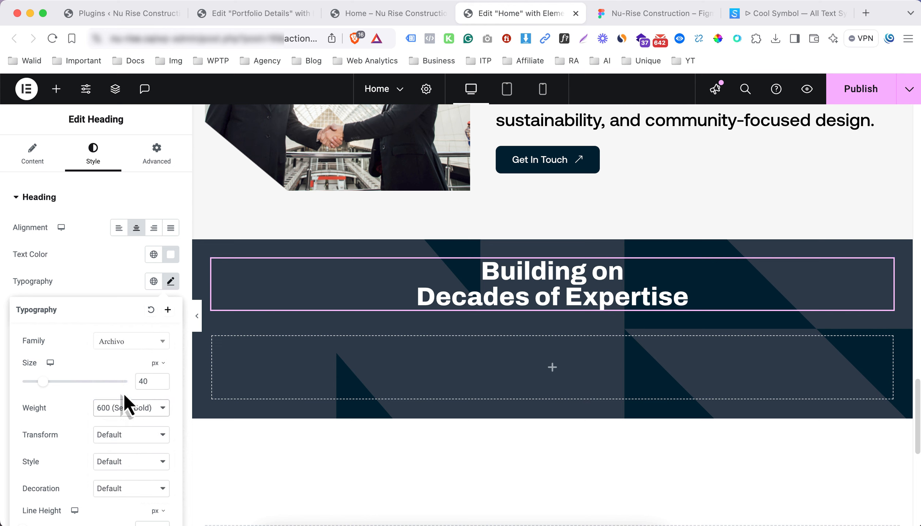
{"action": "left_click", "coordinate": [90, 277]}
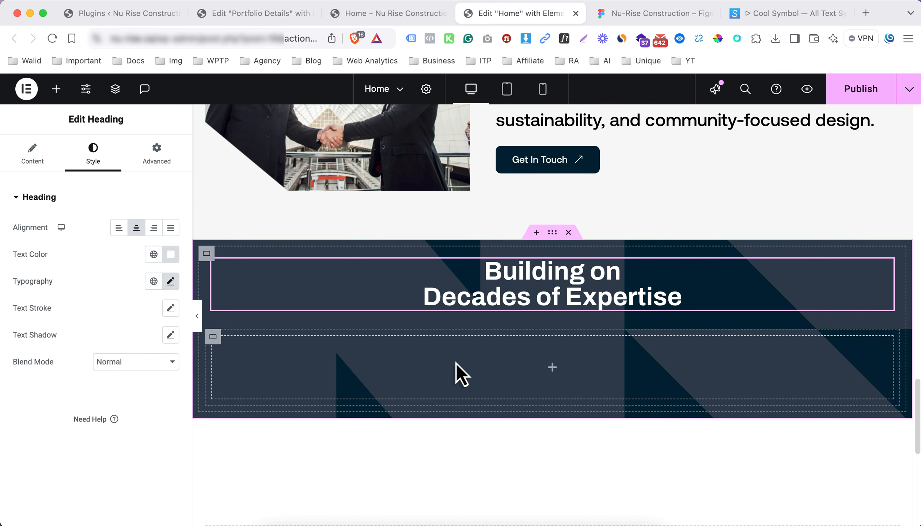
{"action": "left_click", "coordinate": [552, 368]}
Add a 25%-wide container, duplicate it, and set the wrapper to lay the containers in a row
{"action": "left_click_drag", "start_coordinate": [72, 261], "coordinate": [390, 365]}
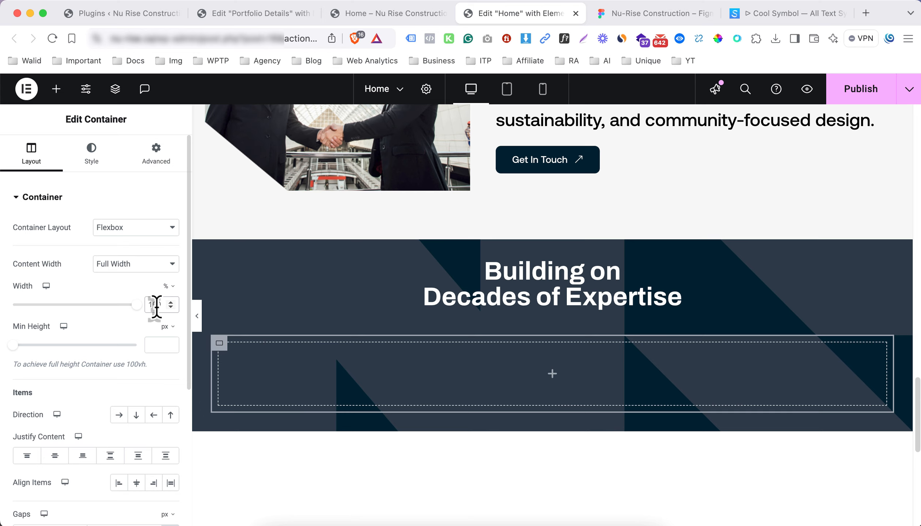
{"action": "type", "text": "25"}
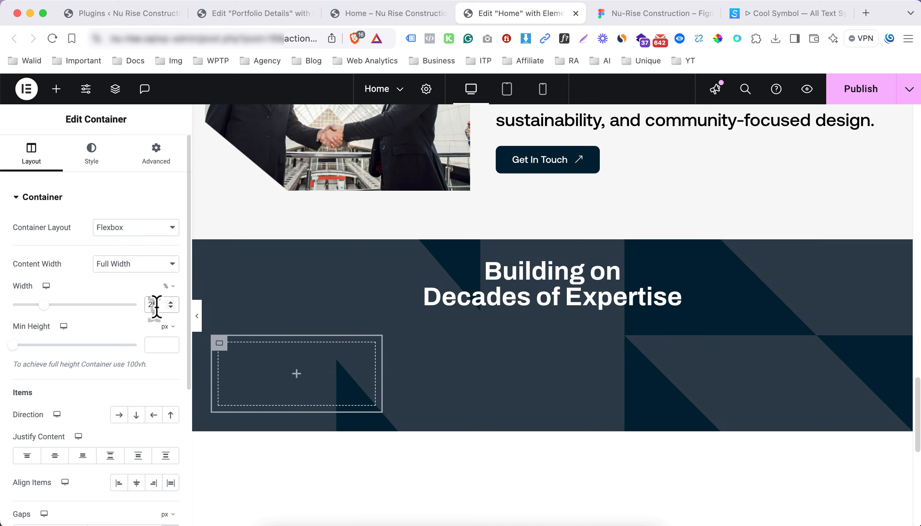
{"action": "right_click", "coordinate": [217, 344]}
{"action": "left_click", "coordinate": [269, 214]}
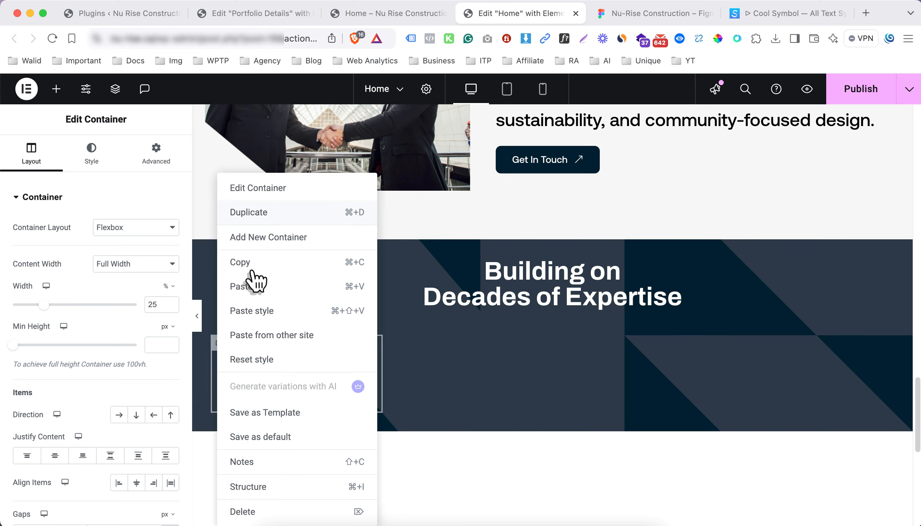
{"action": "right_click", "coordinate": [241, 318]}
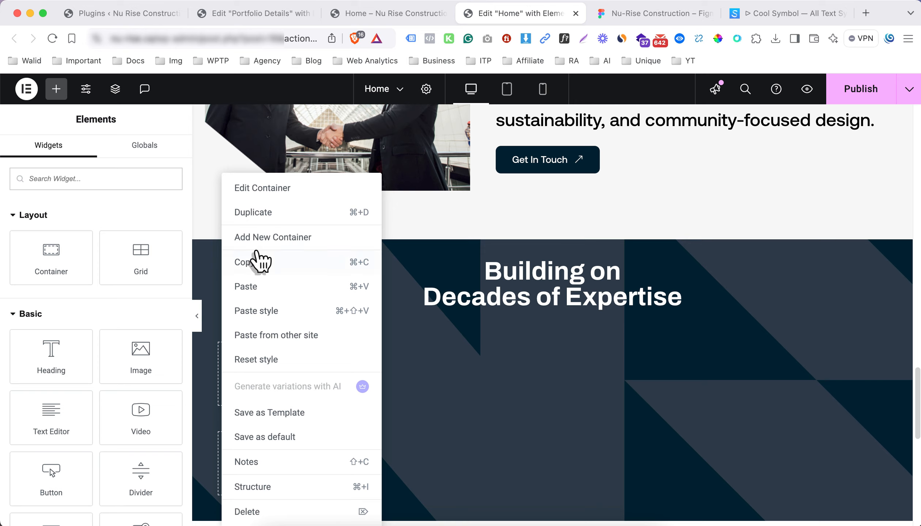
{"action": "left_click", "coordinate": [266, 221]}
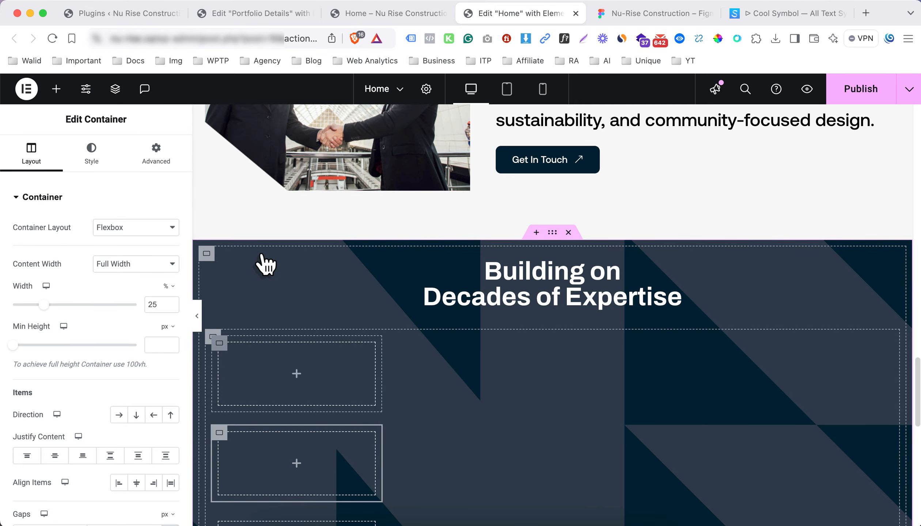
{"action": "right_click", "coordinate": [264, 258]}
{"action": "left_click", "coordinate": [213, 338]}
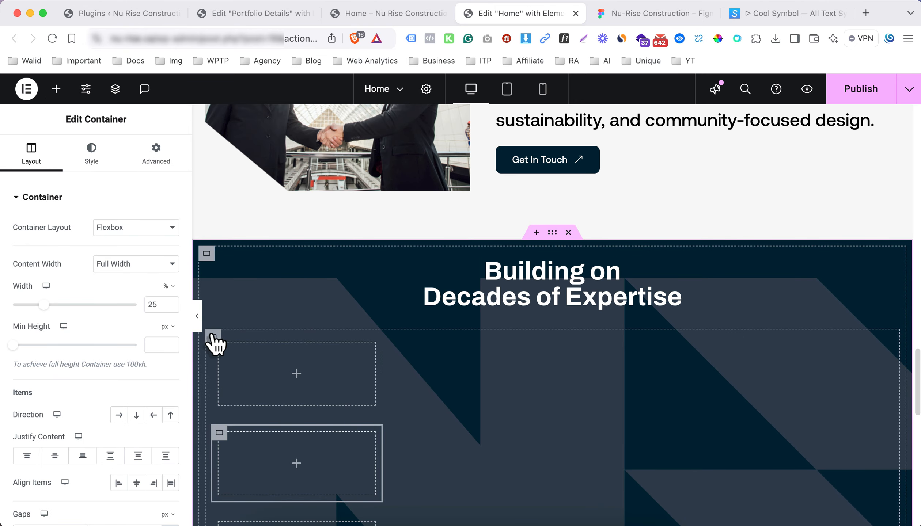
{"action": "left_click", "coordinate": [119, 415]}
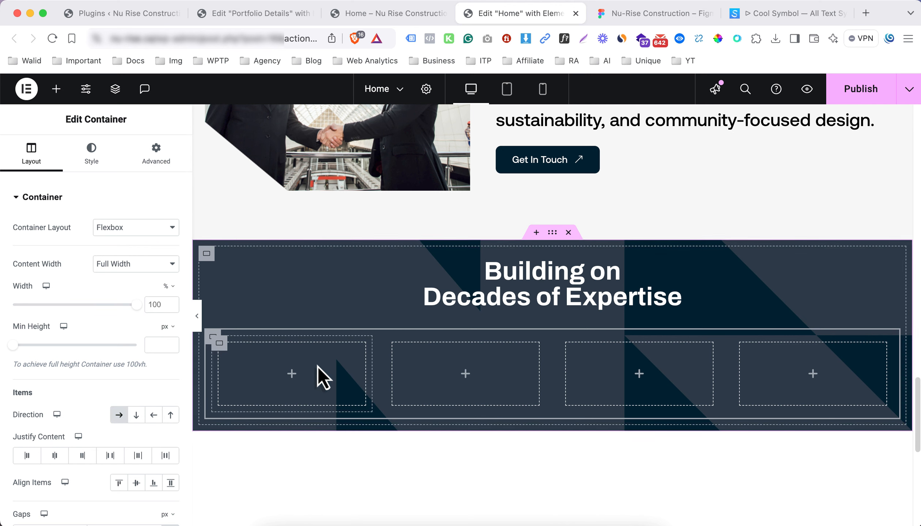
Place a heading in the first column and start replacing its text with 13,000+
{"action": "left_click", "coordinate": [291, 380]}
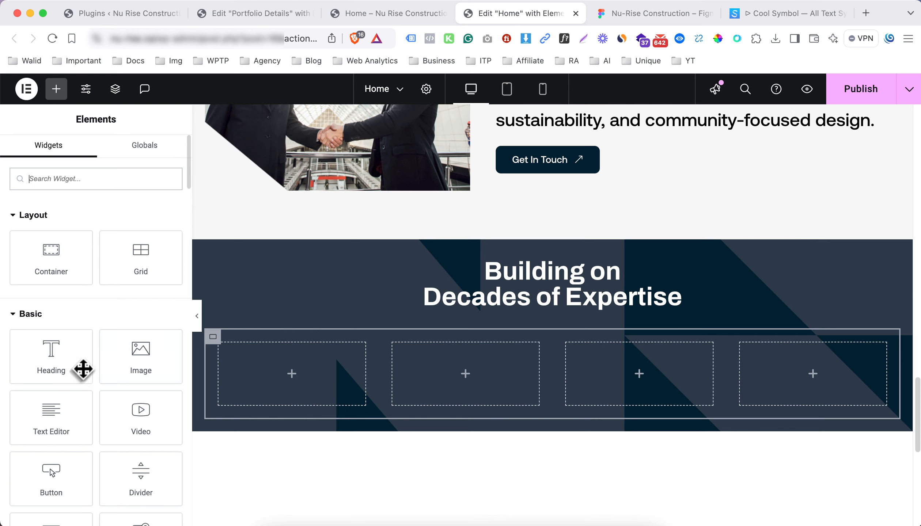
{"action": "left_click_drag", "start_coordinate": [214, 388], "coordinate": [253, 383]}
{"action": "triple_click", "coordinate": [111, 268]}
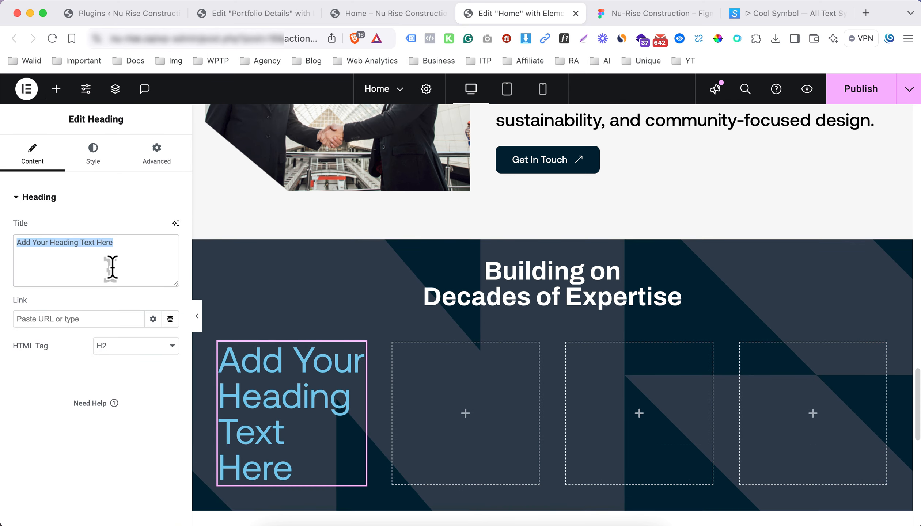
{"action": "type", "text": "13,000+"}
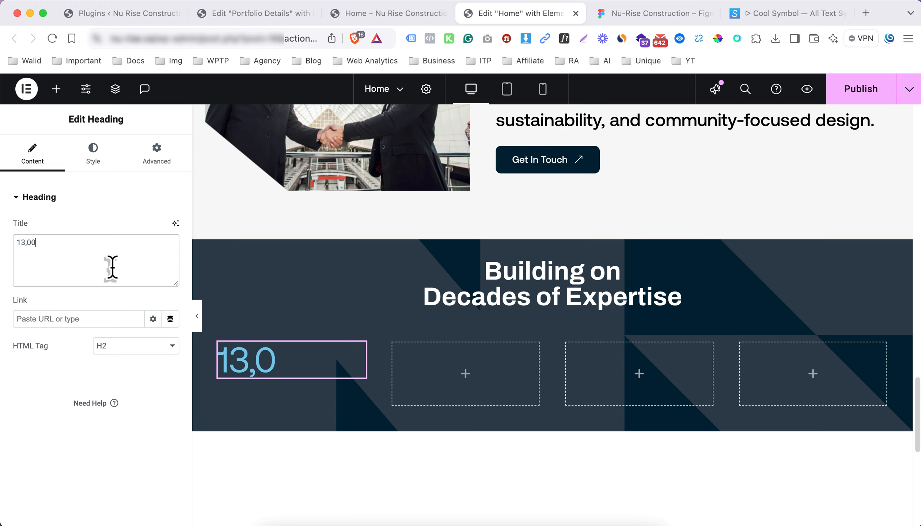
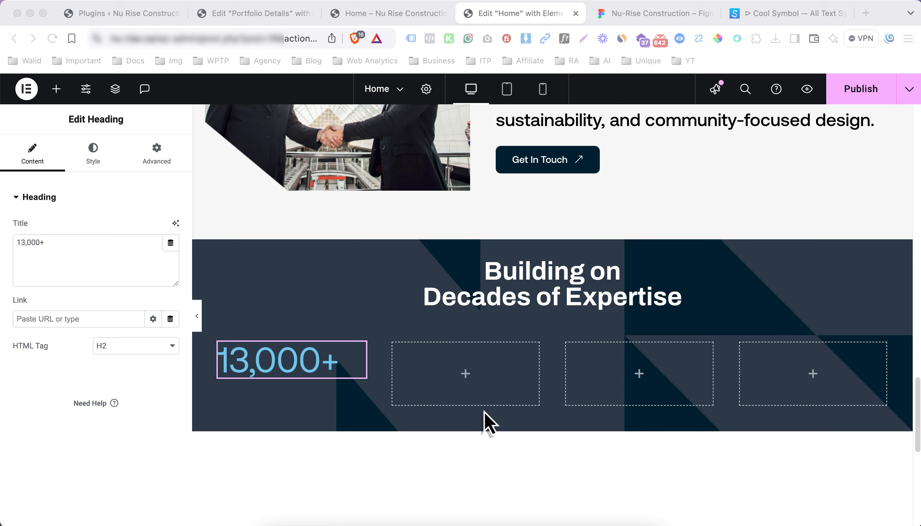
Add a heading below 13,000+ with the text 'Residential Units Delivered'
{"action": "left_click", "coordinate": [57, 269]}
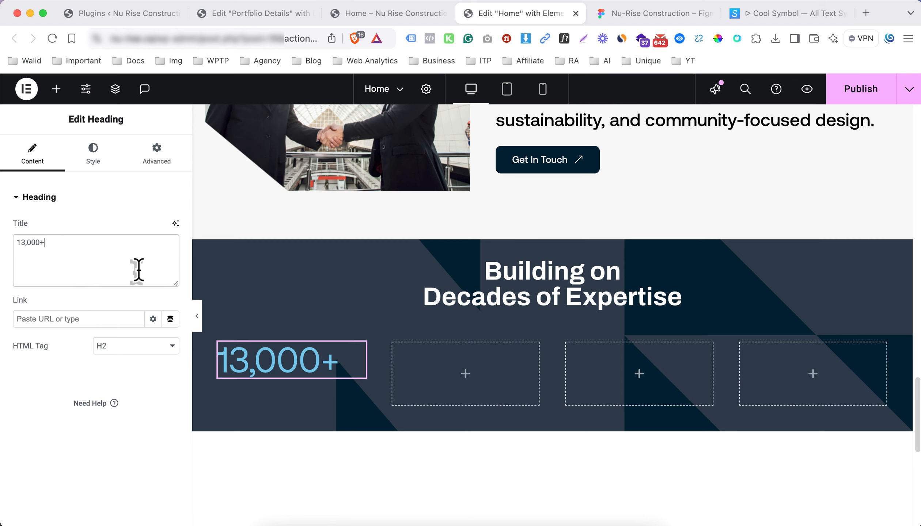
{"action": "left_click", "coordinate": [57, 90]}
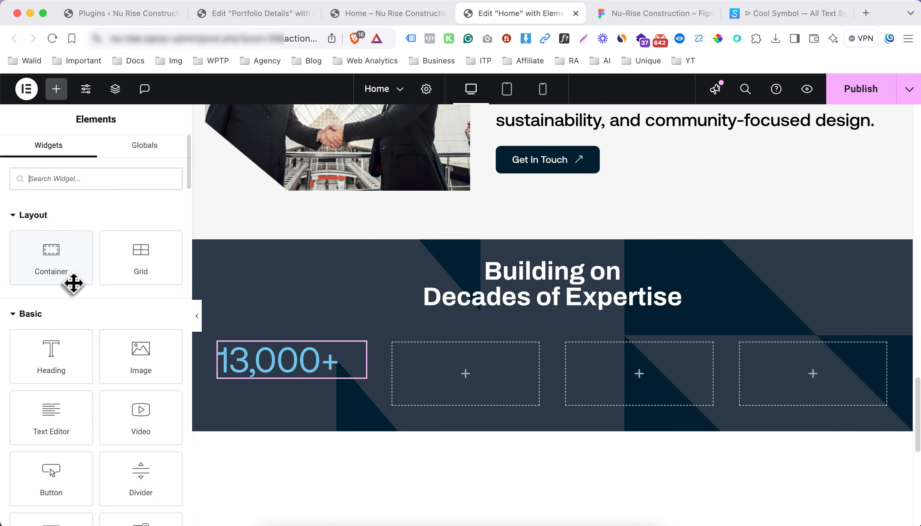
{"action": "left_click_drag", "start_coordinate": [70, 369], "coordinate": [260, 374]}
{"action": "triple_click", "coordinate": [92, 257]}
{"action": "type", "text": "Residential Units Delivered"}
Make the label an H6 heading, then bring up the 13,000+ heading's style settings
{"action": "left_click", "coordinate": [109, 351]}
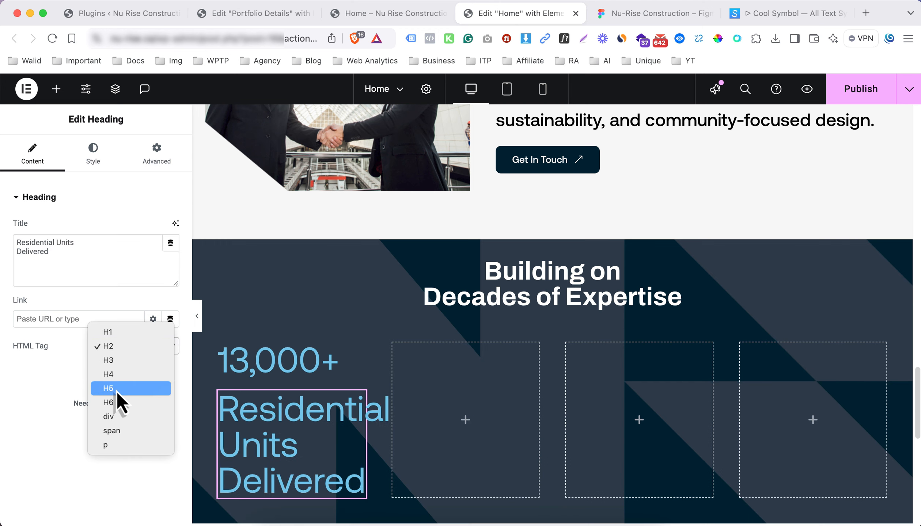
{"action": "left_click", "coordinate": [410, 318]}
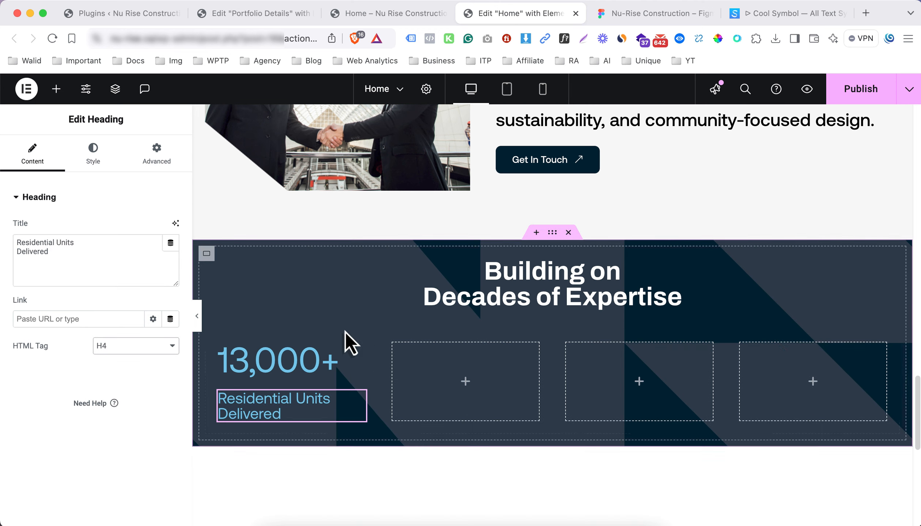
{"action": "left_click", "coordinate": [113, 346]}
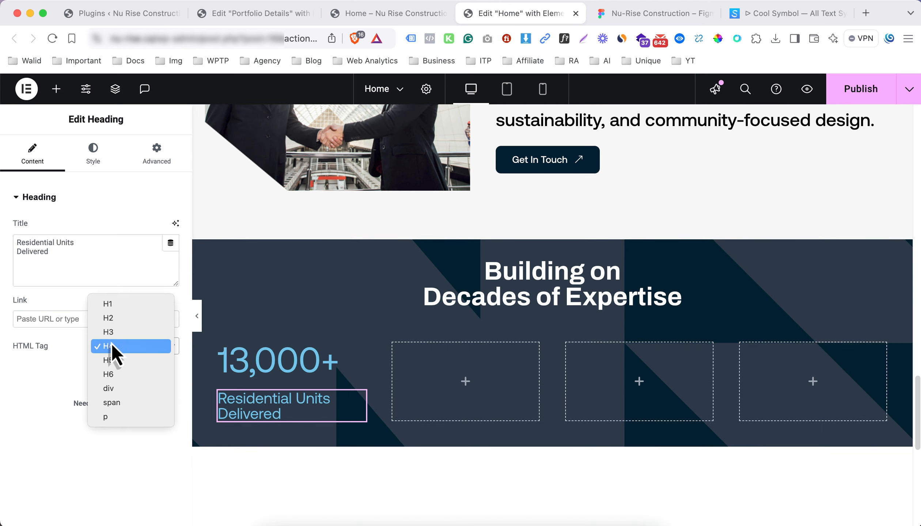
{"action": "left_click", "coordinate": [115, 375]}
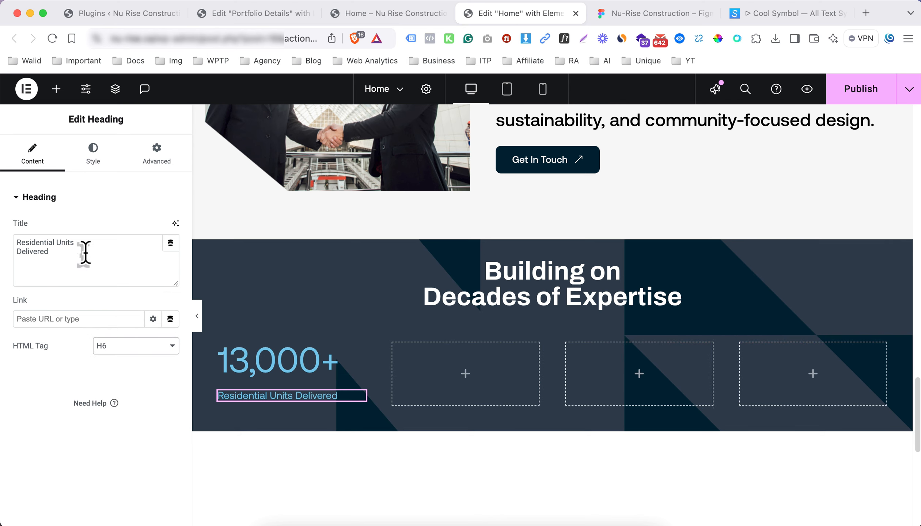
{"action": "left_click", "coordinate": [288, 372]}
{"action": "left_click", "coordinate": [103, 169]}
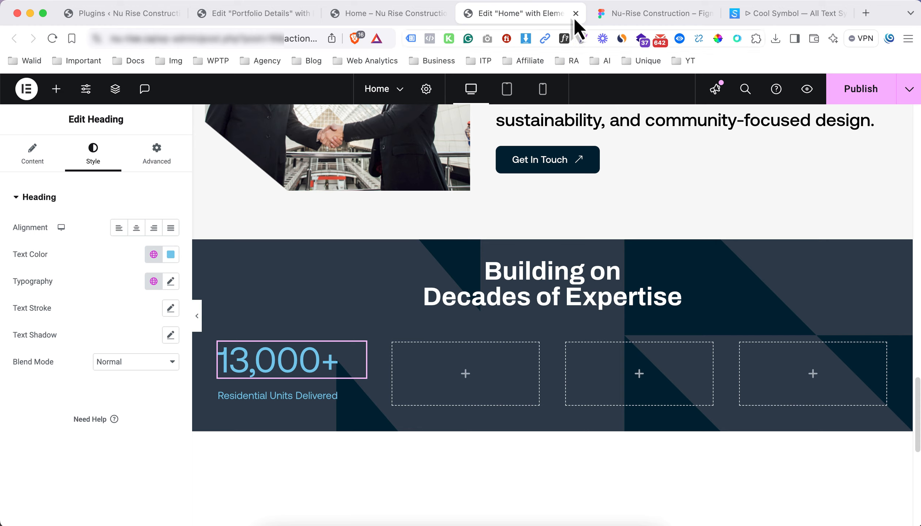
Check the 13,000+ stat's typography (Archivo Bold 56) in the Figma design
{"action": "left_click", "coordinate": [641, 14]}
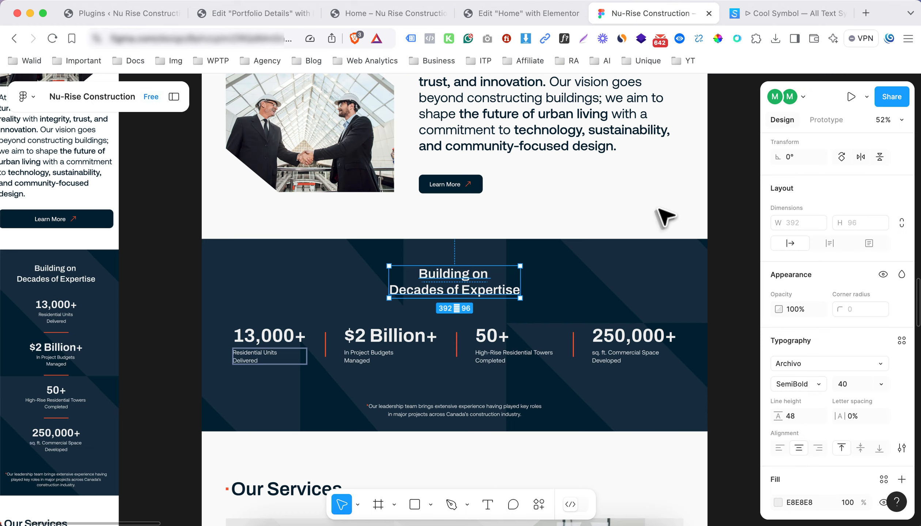
{"action": "double_click", "coordinate": [285, 338]}
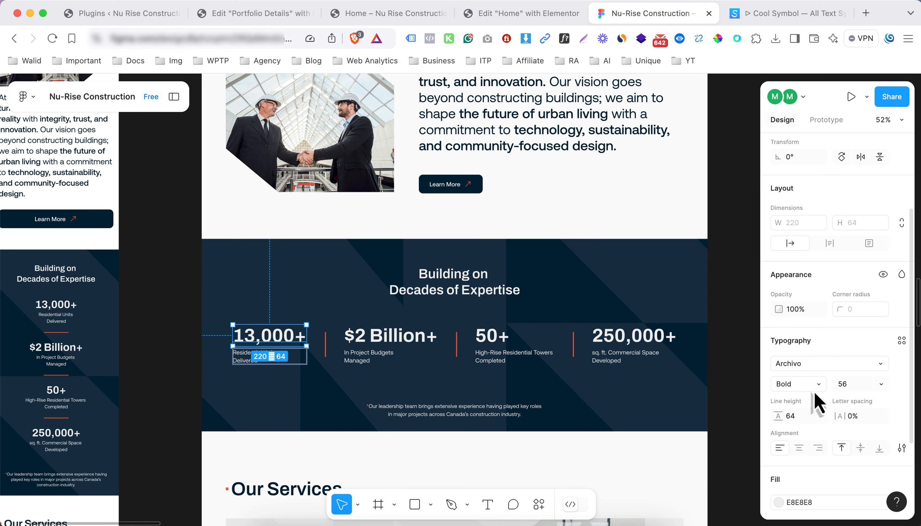
{"action": "left_click", "coordinate": [477, 19]}
Make the 13,000+ figure white in Archivo Semi Bold 600
{"action": "left_click", "coordinate": [171, 255]}
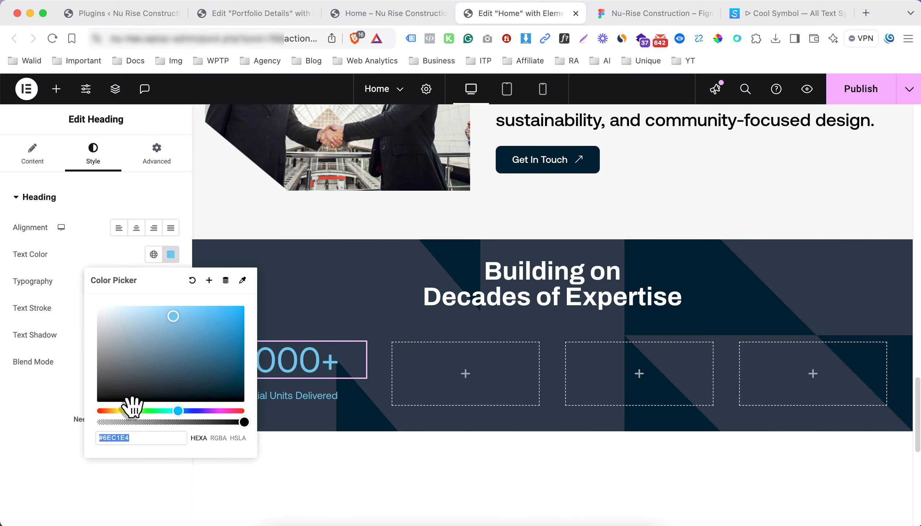
{"action": "left_click", "coordinate": [157, 285]}
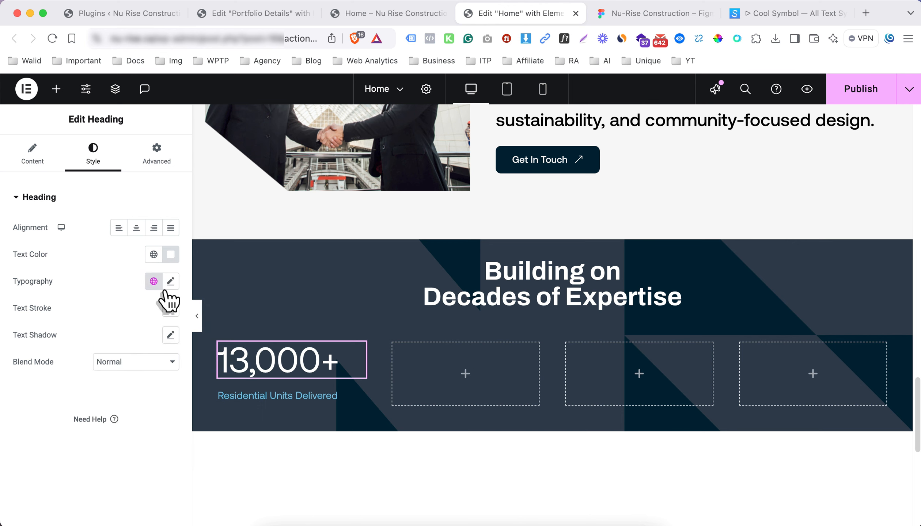
{"action": "left_click", "coordinate": [170, 282]}
{"action": "left_click", "coordinate": [128, 411]}
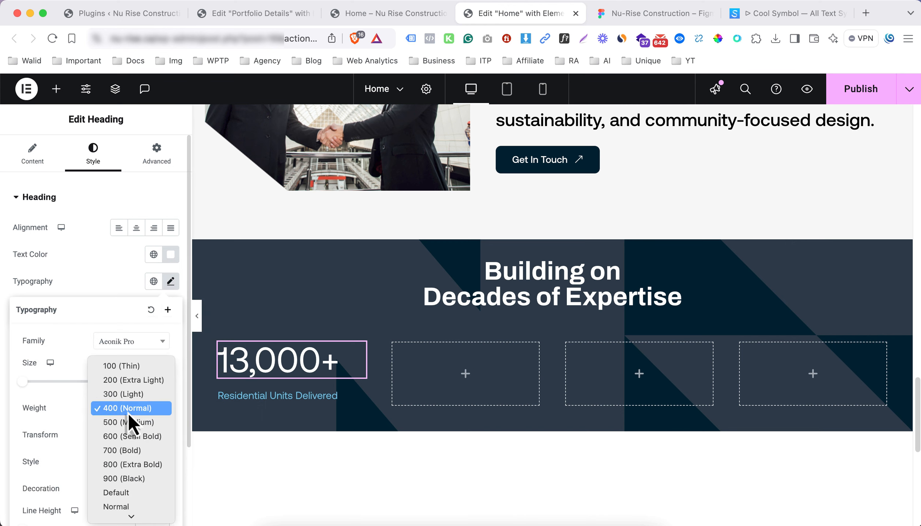
{"action": "key", "text": "Escape"}
{"action": "left_click", "coordinate": [134, 444]}
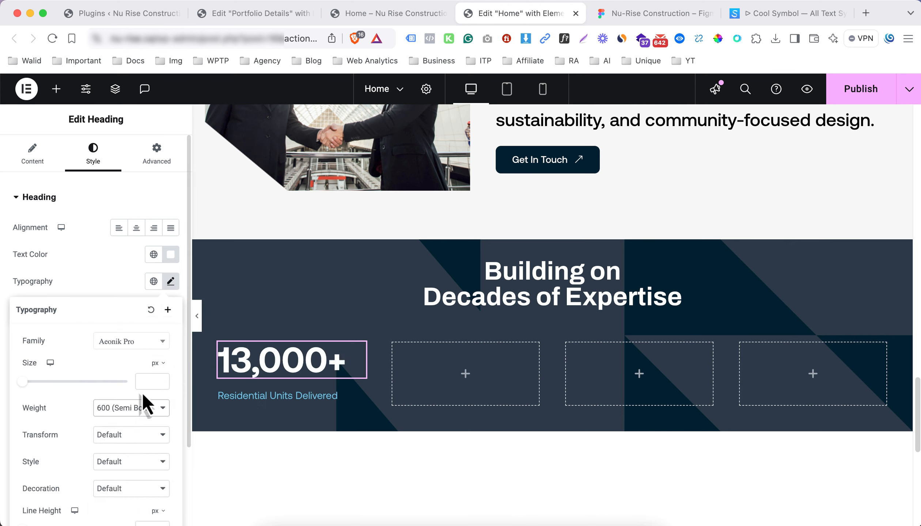
{"action": "left_click", "coordinate": [134, 346]}
{"action": "left_click", "coordinate": [119, 420]}
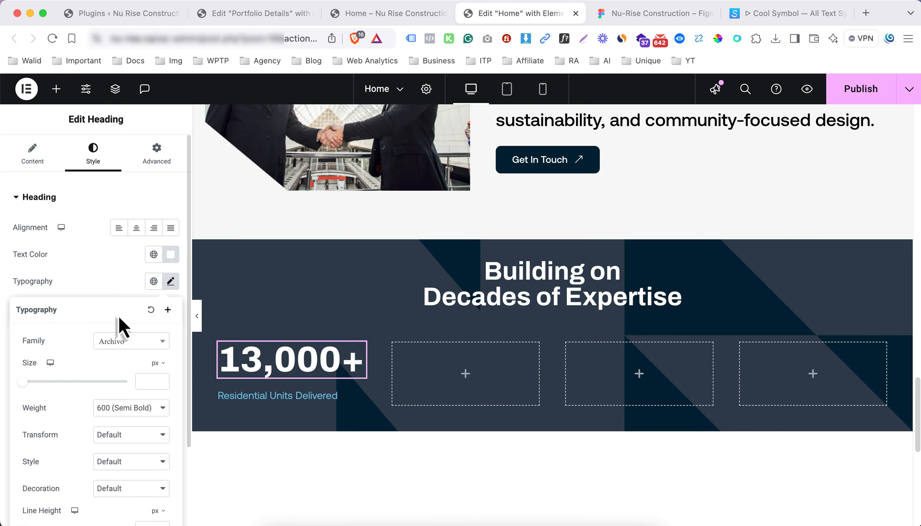
{"action": "left_click", "coordinate": [114, 296]}
{"action": "left_click", "coordinate": [170, 283]}
{"action": "left_click", "coordinate": [144, 381]}
Make the Residential Units Delivered label white with an 18 px font size
{"action": "left_click", "coordinate": [238, 399]}
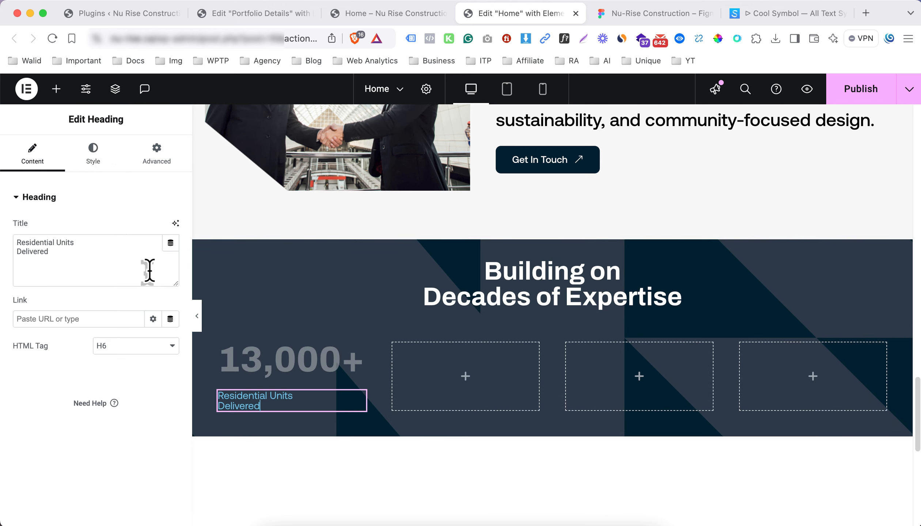
{"action": "left_click", "coordinate": [98, 160]}
{"action": "left_click", "coordinate": [170, 255]}
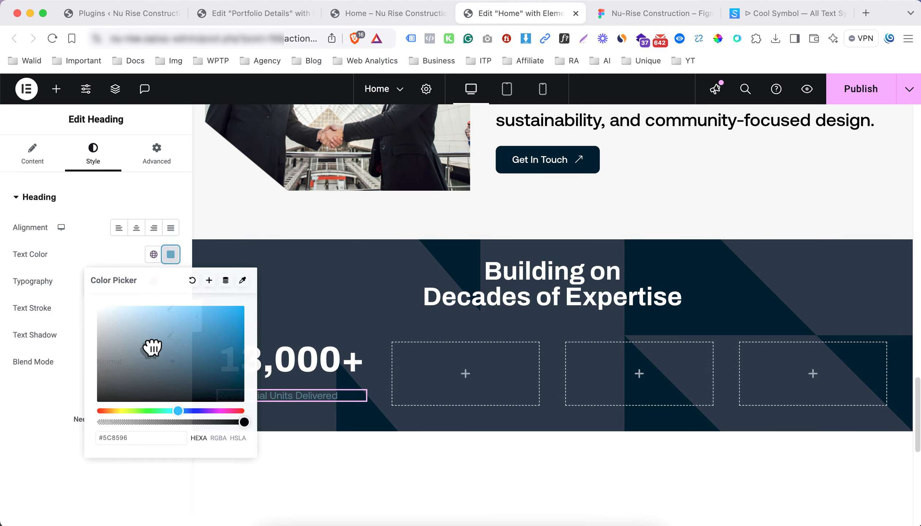
{"action": "left_click", "coordinate": [68, 292]}
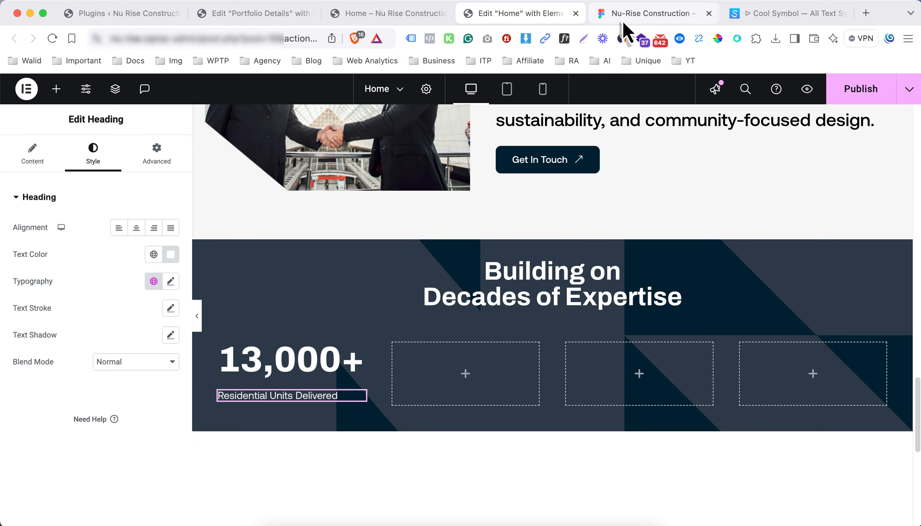
{"action": "left_click", "coordinate": [623, 19]}
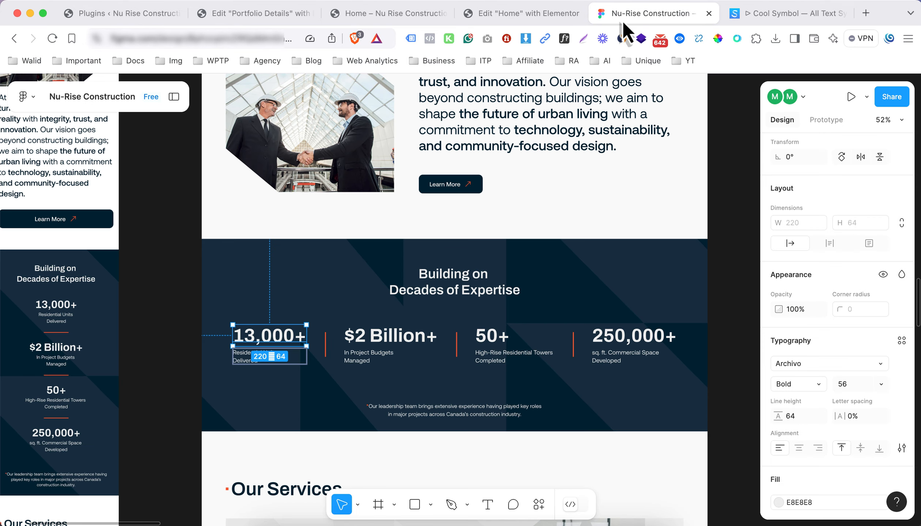
{"action": "left_click", "coordinate": [246, 358]}
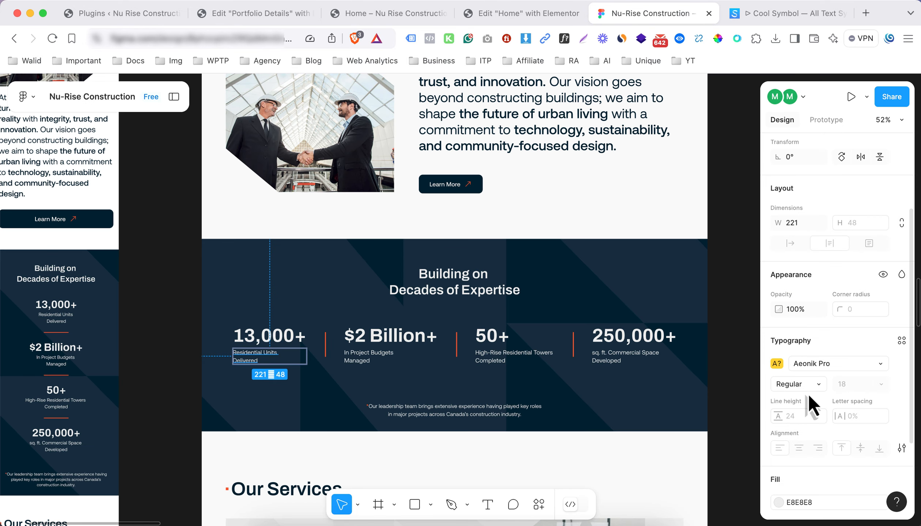
{"action": "left_click", "coordinate": [535, 18]}
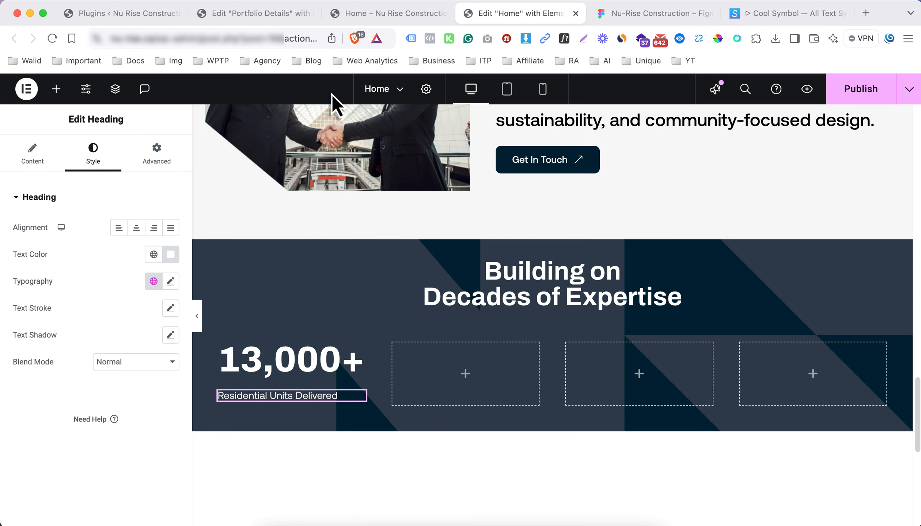
{"action": "left_click", "coordinate": [168, 286]}
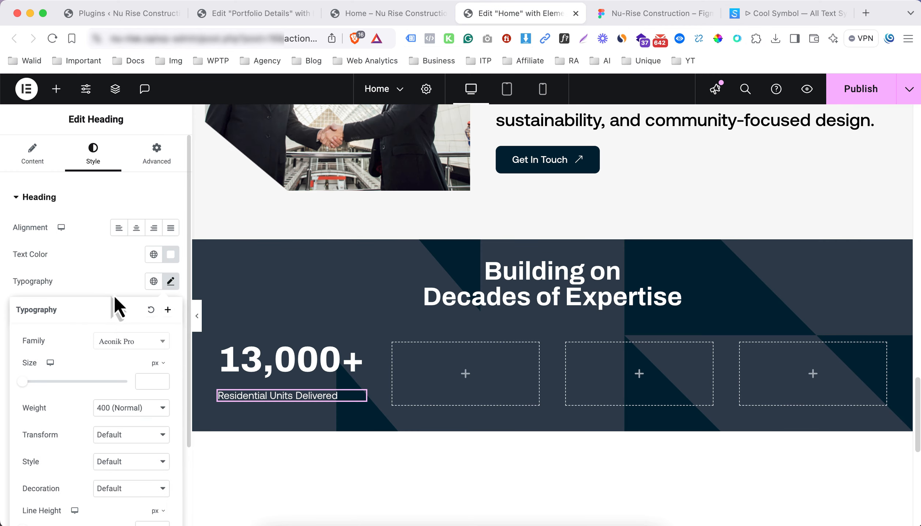
{"action": "left_click", "coordinate": [142, 381]}
{"action": "type", "text": "18"}
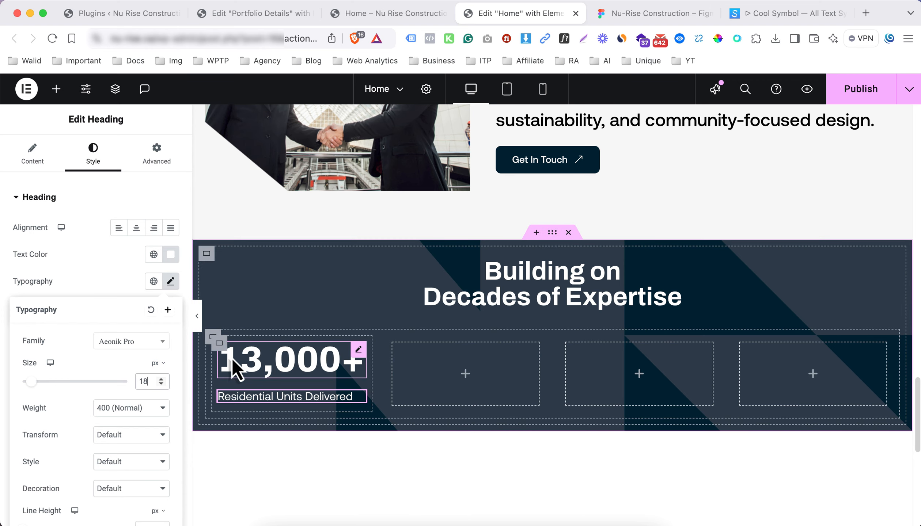
Duplicate the first stat column and delete the leftover empty column
{"action": "right_click", "coordinate": [223, 349]}
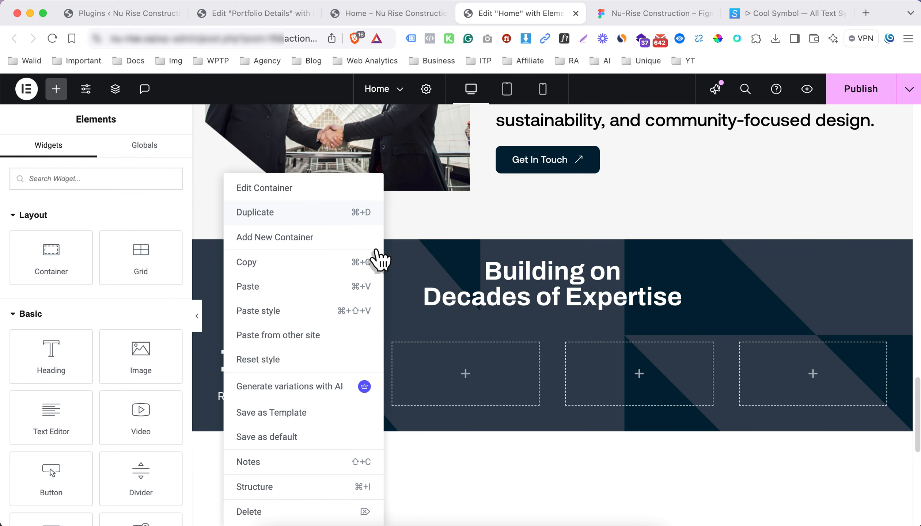
{"action": "left_click", "coordinate": [365, 213]}
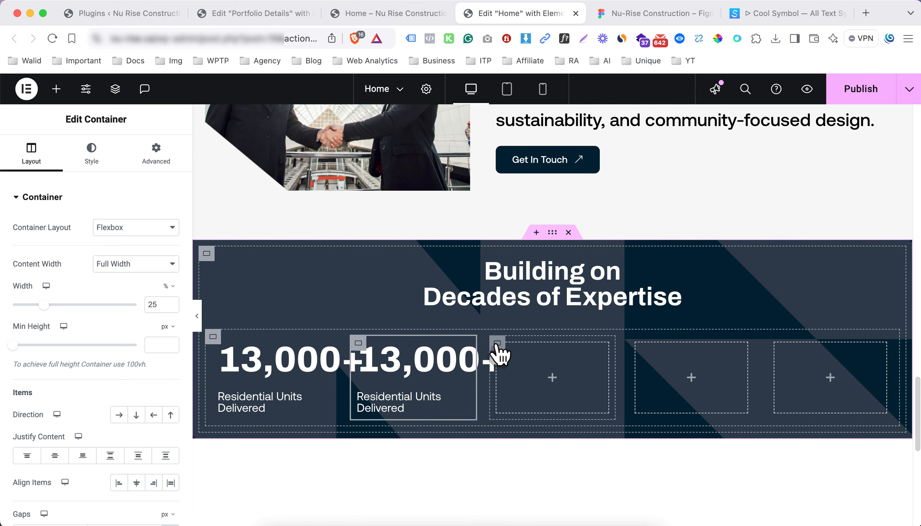
{"action": "right_click", "coordinate": [499, 354]}
{"action": "left_click", "coordinate": [522, 513]}
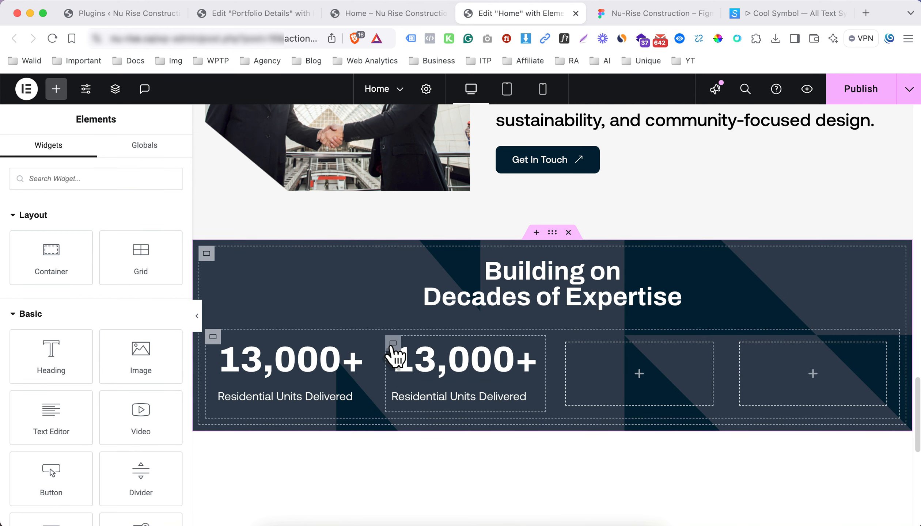
Give the second column a solid 1 px left and right border in the orange site colour
{"action": "left_click", "coordinate": [393, 345]}
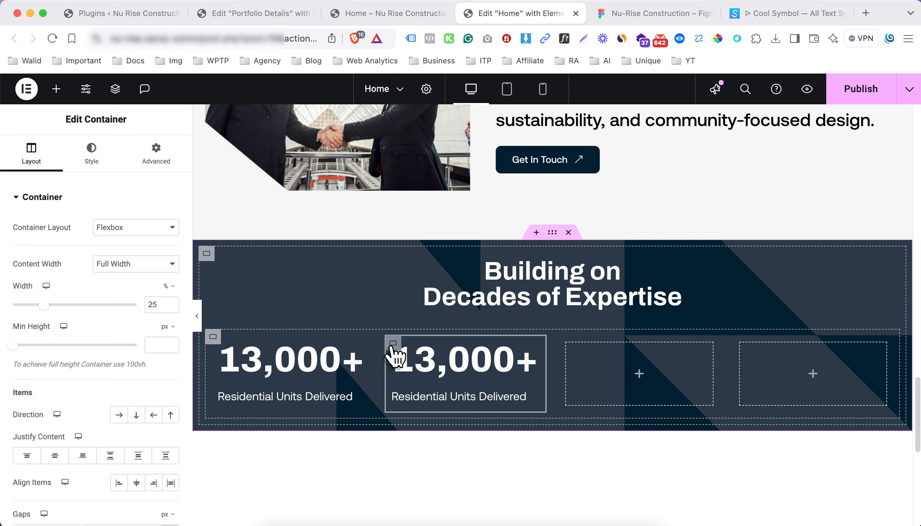
{"action": "left_click", "coordinate": [87, 152]}
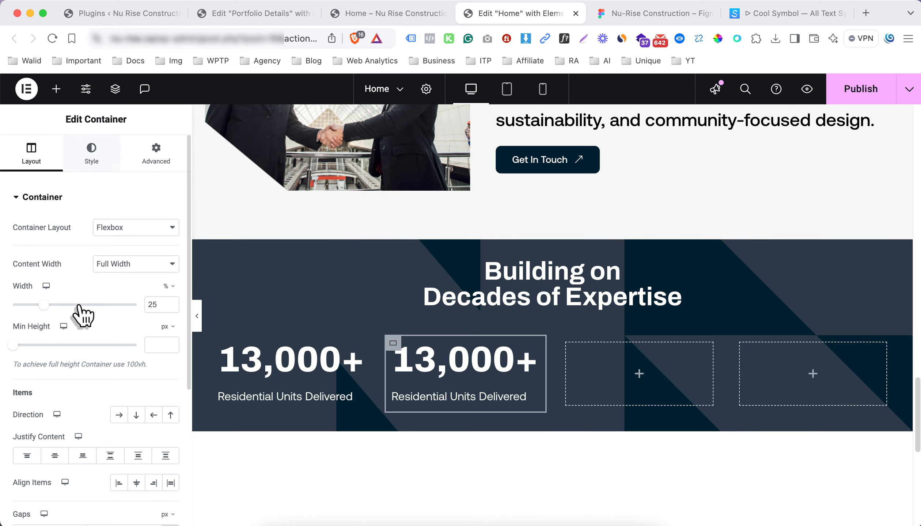
{"action": "left_click", "coordinate": [83, 335]}
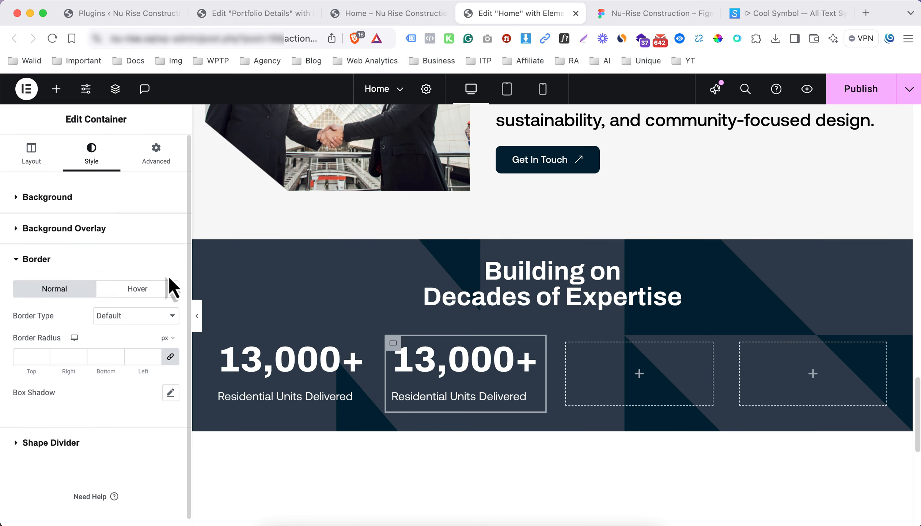
{"action": "left_click", "coordinate": [151, 311]}
{"action": "left_click", "coordinate": [135, 342]}
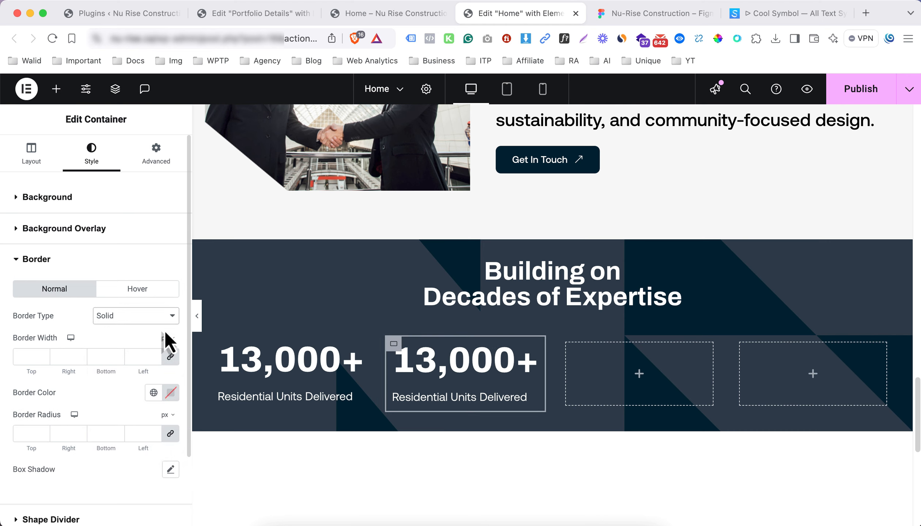
{"action": "left_click", "coordinate": [62, 358]}
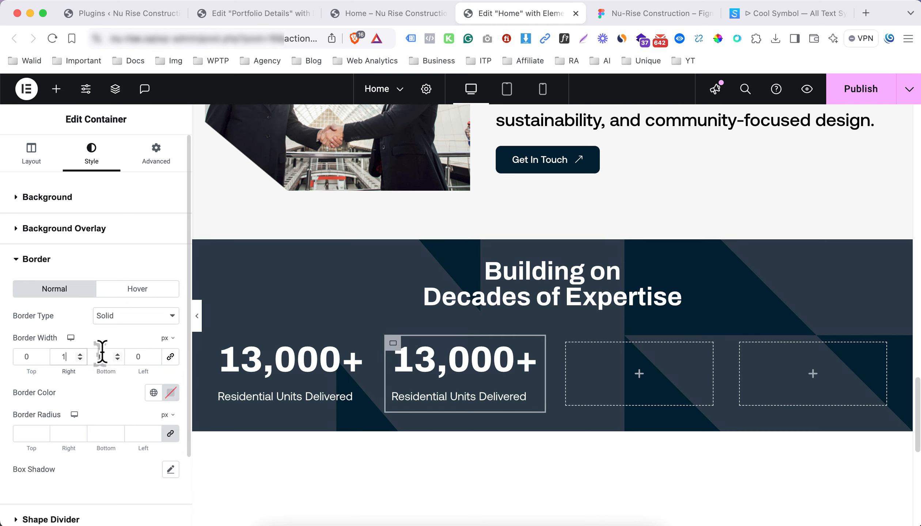
{"action": "type", "text": "1"}
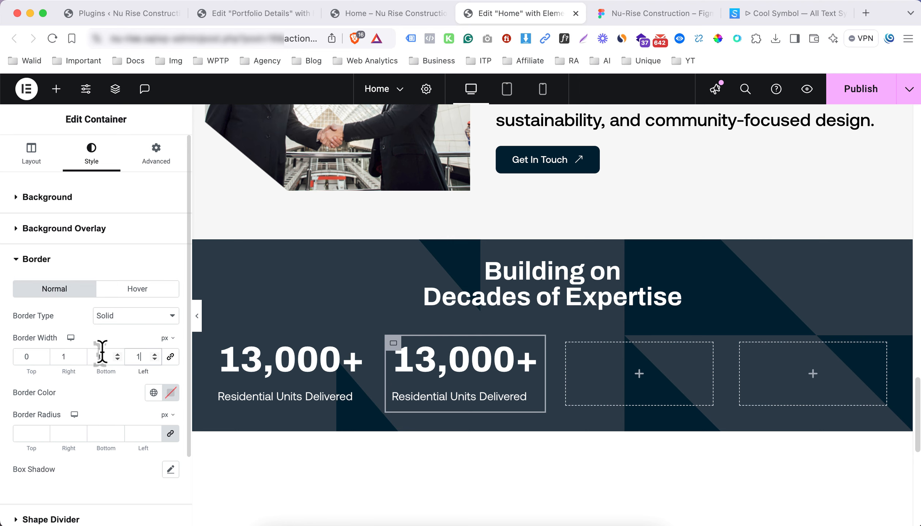
{"action": "left_click", "coordinate": [153, 393]}
{"action": "left_click", "coordinate": [113, 289]}
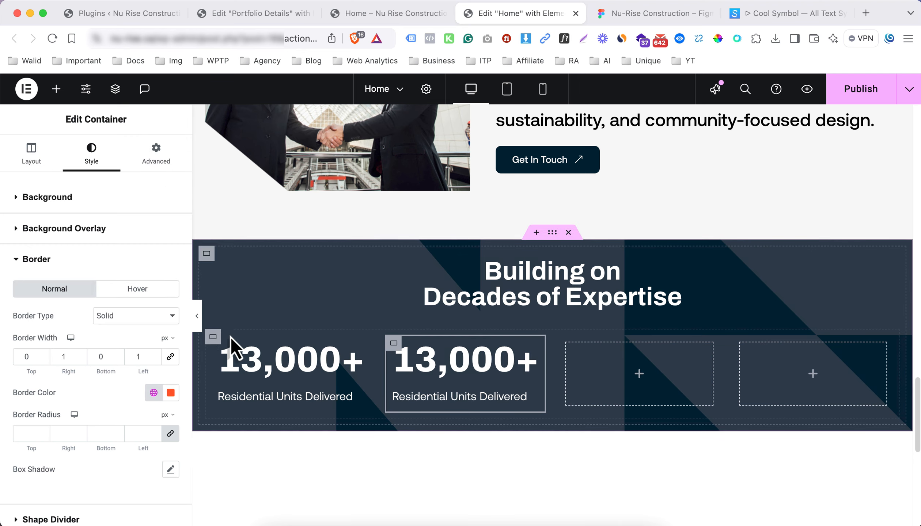
{"action": "left_click", "coordinate": [198, 321]}
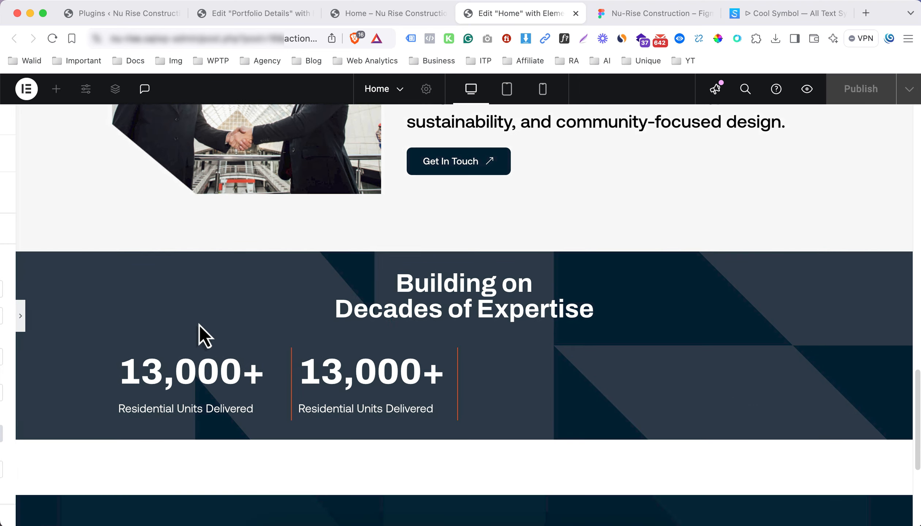
{"action": "left_click", "coordinate": [5, 316]}
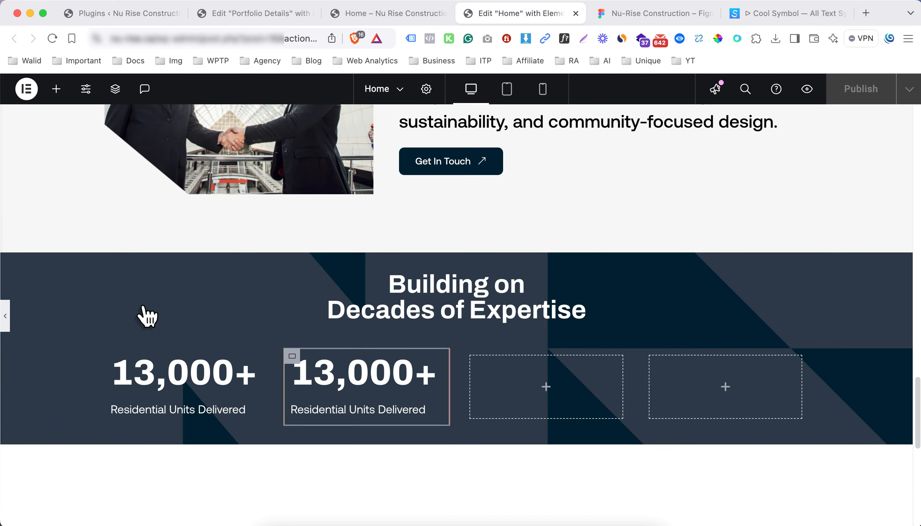
Duplicate the bordered column twice into four columns and delete the two empty placeholders
{"action": "right_click", "coordinate": [402, 344]}
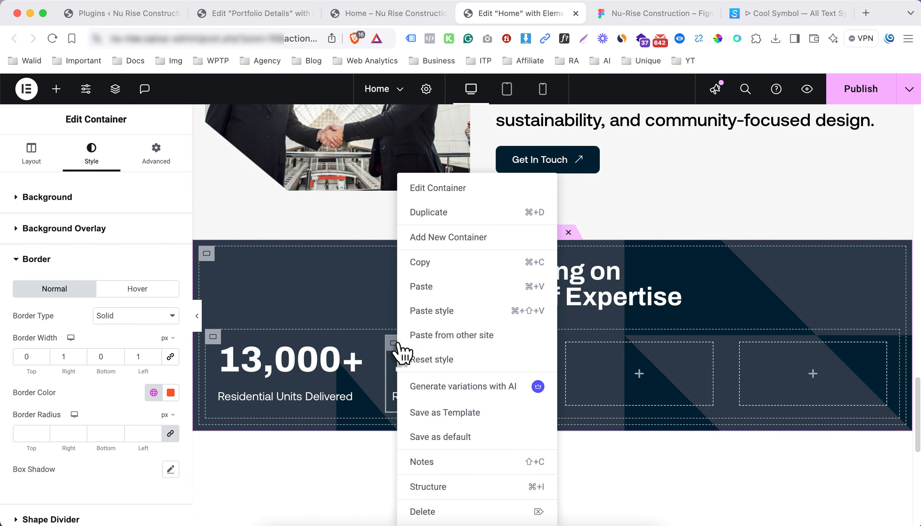
{"action": "left_click", "coordinate": [468, 214]}
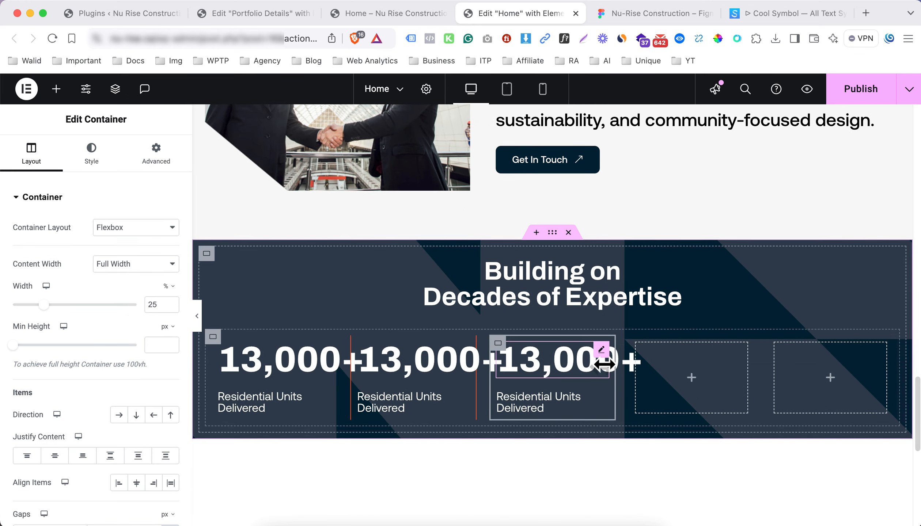
{"action": "right_click", "coordinate": [500, 349]}
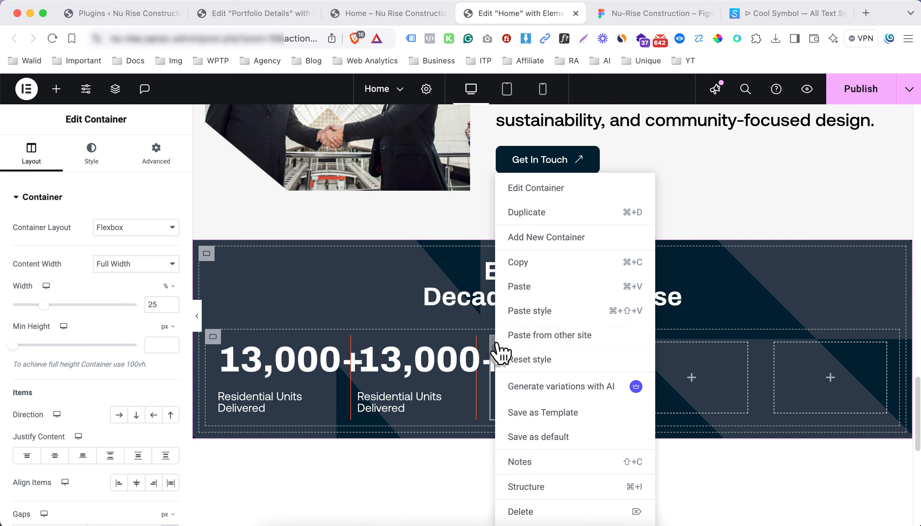
{"action": "left_click", "coordinate": [543, 212]}
{"action": "right_click", "coordinate": [685, 353]}
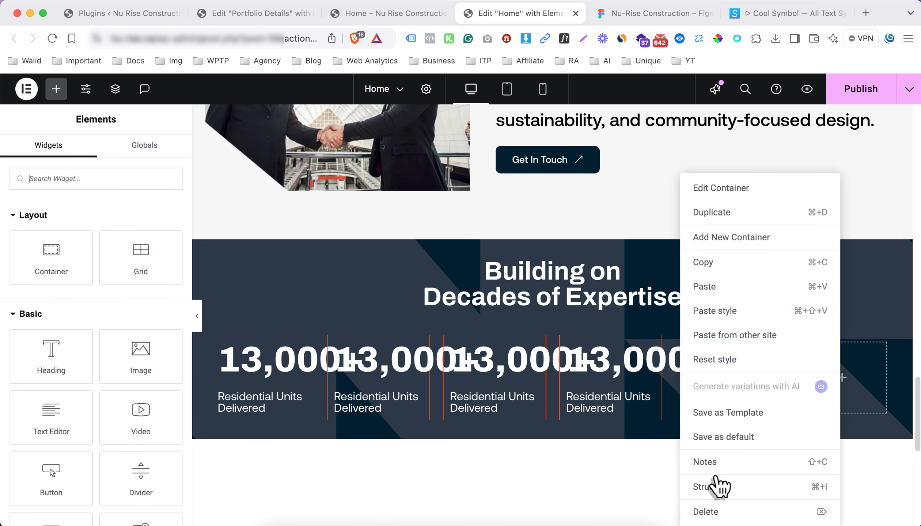
{"action": "left_click", "coordinate": [722, 513]}
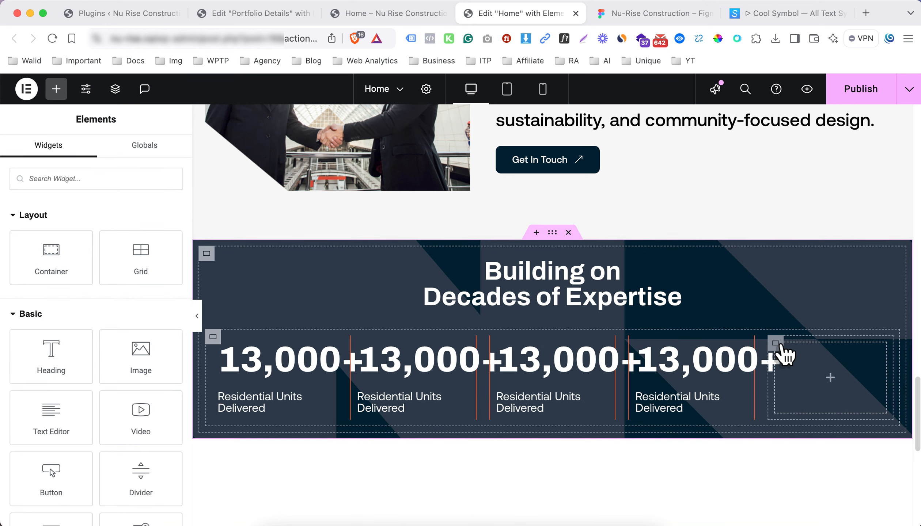
{"action": "right_click", "coordinate": [781, 354]}
{"action": "left_click", "coordinate": [795, 516]}
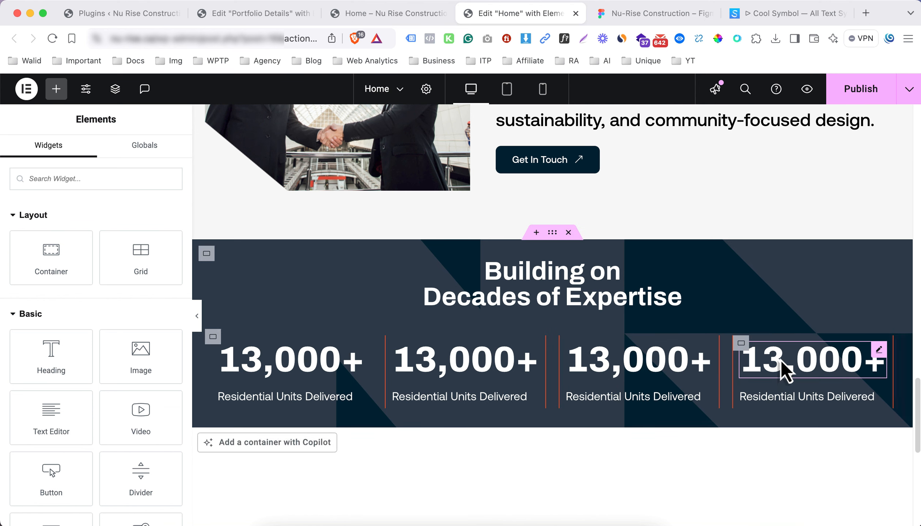
Bring up the fourth column's border settings
{"action": "left_click", "coordinate": [741, 344]}
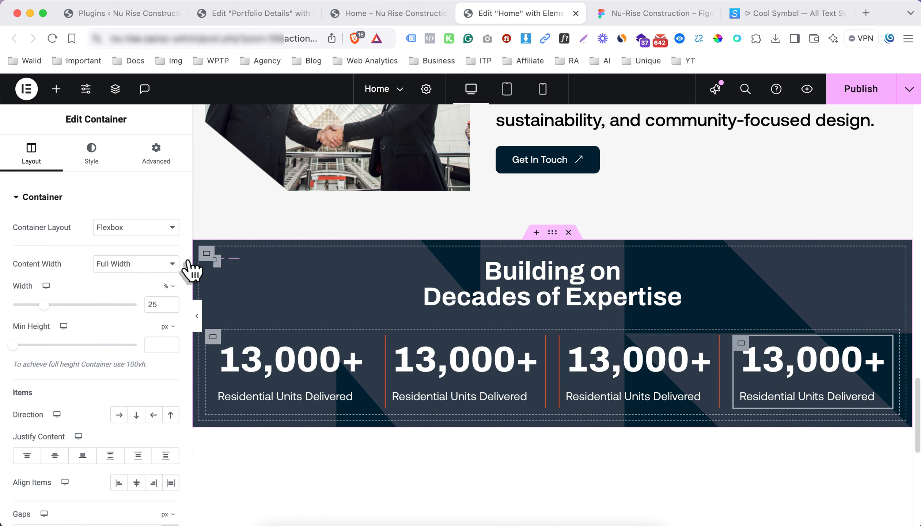
{"action": "left_click", "coordinate": [89, 157]}
{"action": "left_click", "coordinate": [76, 208]}
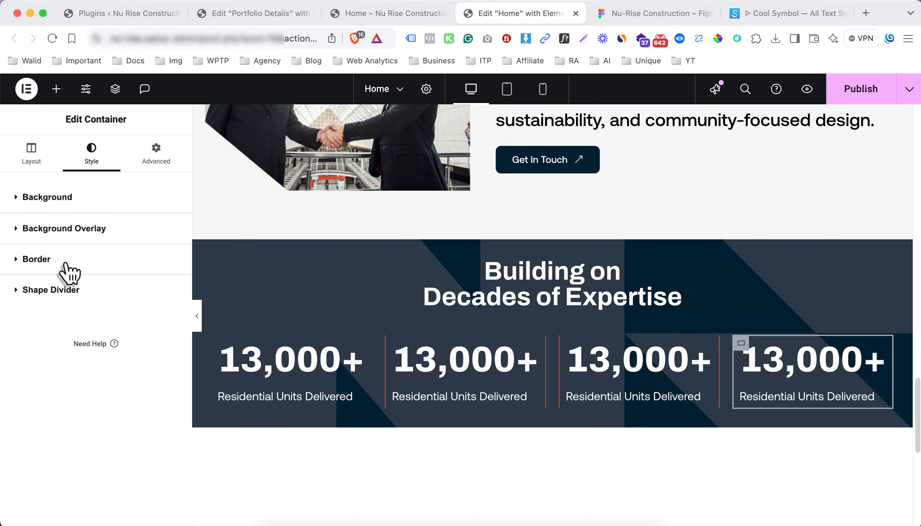
{"action": "left_click", "coordinate": [64, 265]}
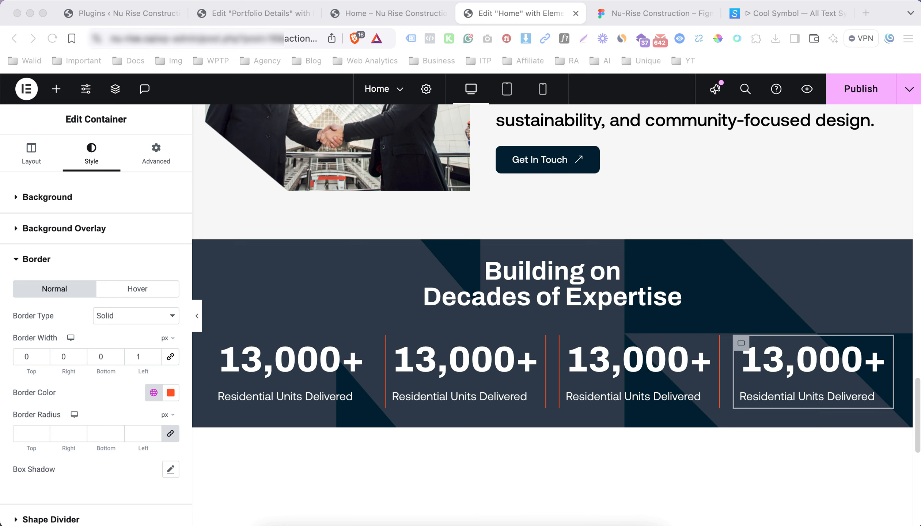
Replace the second column's number with $2 Billion+
{"action": "left_click", "coordinate": [479, 369]}
{"action": "left_click", "coordinate": [68, 267]}
{"action": "type", "text": "$2 Billion+"}
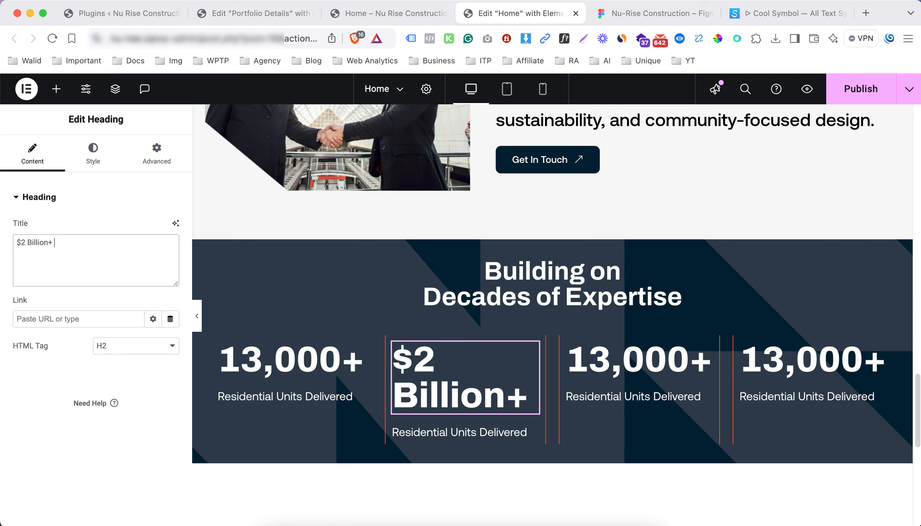
Change the second stat's label to 'In Project Budgets Managed'
{"action": "key", "text": "super+Tab"}
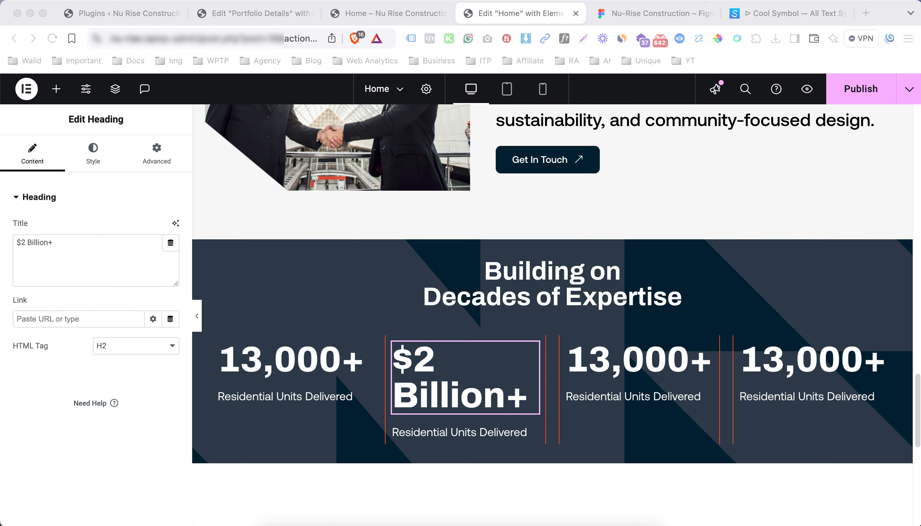
{"action": "left_click", "coordinate": [448, 437]}
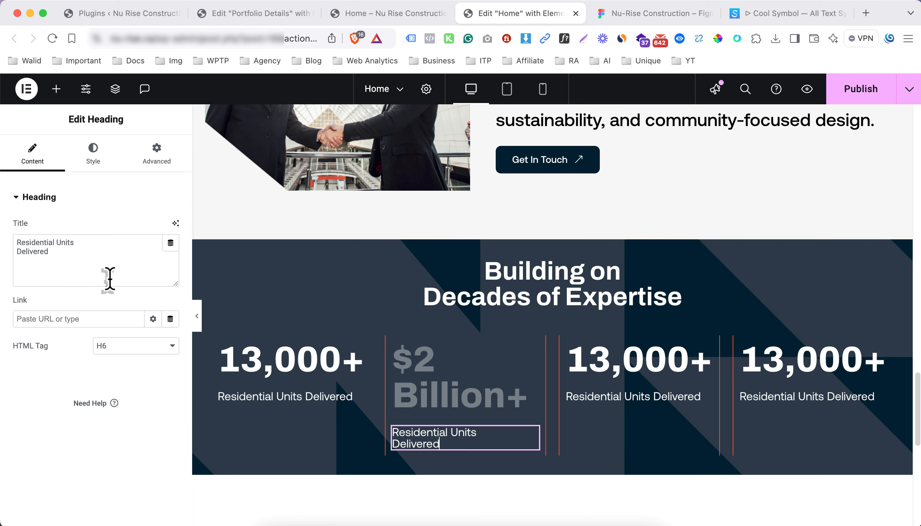
{"action": "triple_click", "coordinate": [49, 257]}
{"action": "type", "text": "In Project Budgets Managed"}
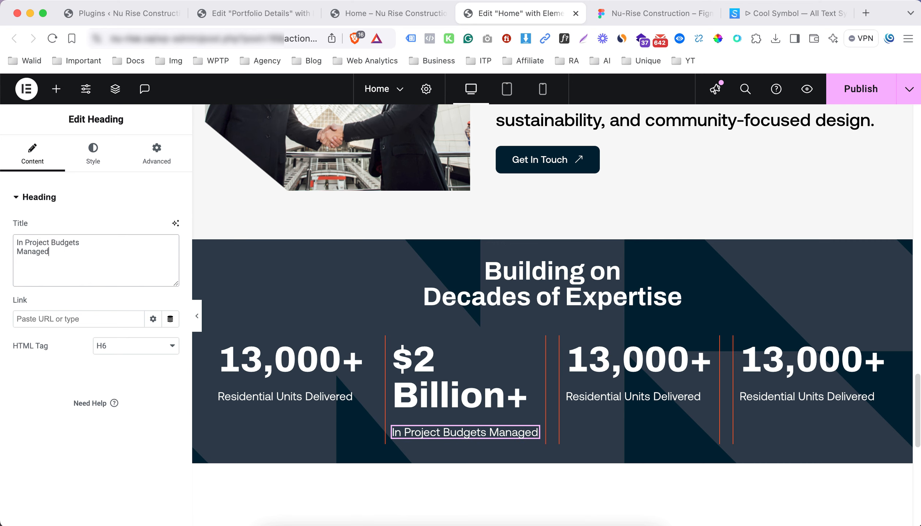
Set the third stat to 50+ with the label 'High-Rise Residential Towers Completed'
{"action": "key", "text": "super+Tab"}
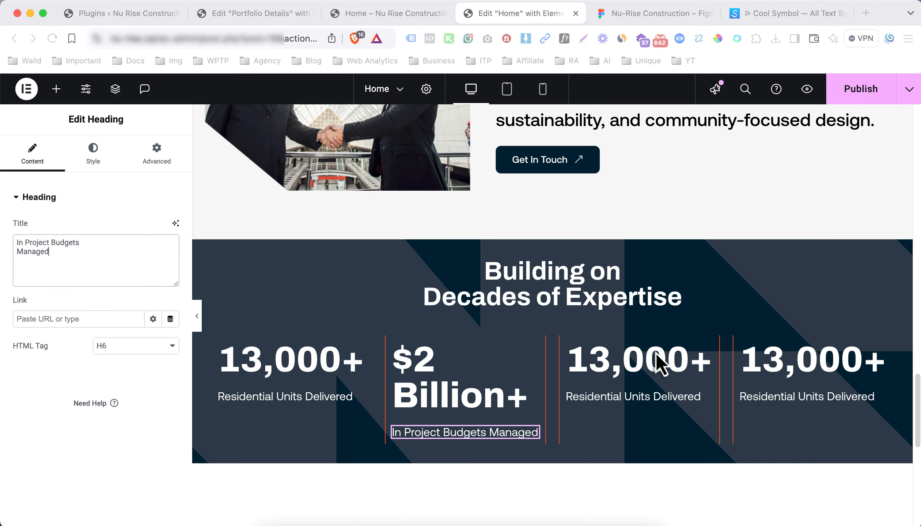
{"action": "left_click", "coordinate": [654, 360]}
{"action": "triple_click", "coordinate": [81, 249]}
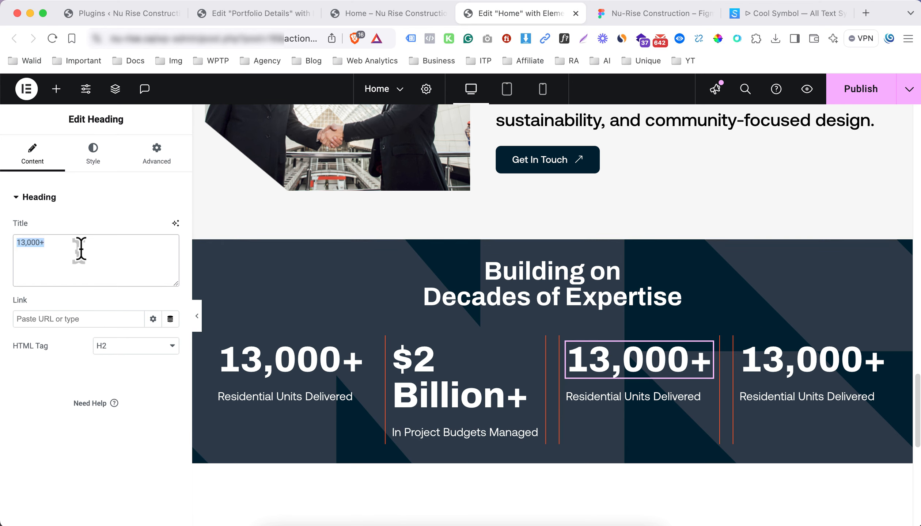
{"action": "type", "text": "5-"}
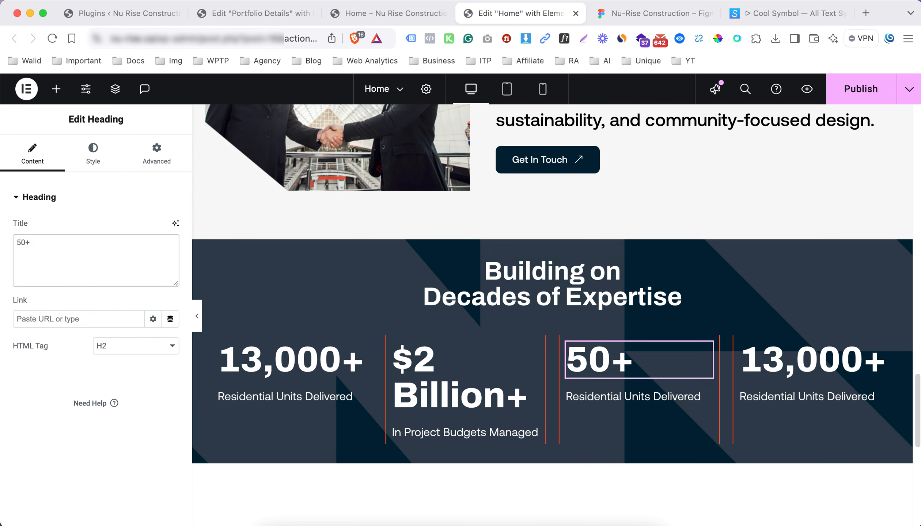
{"action": "key", "text": "super+Tab"}
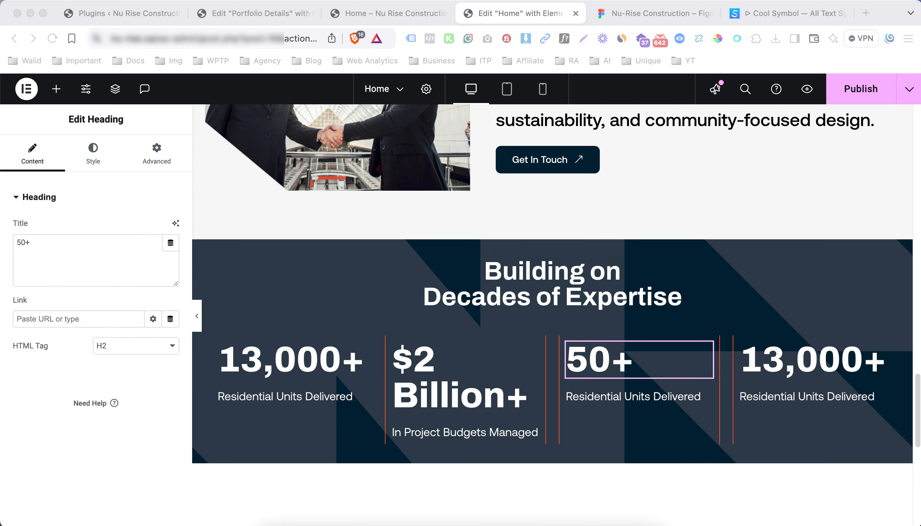
{"action": "left_click", "coordinate": [627, 406]}
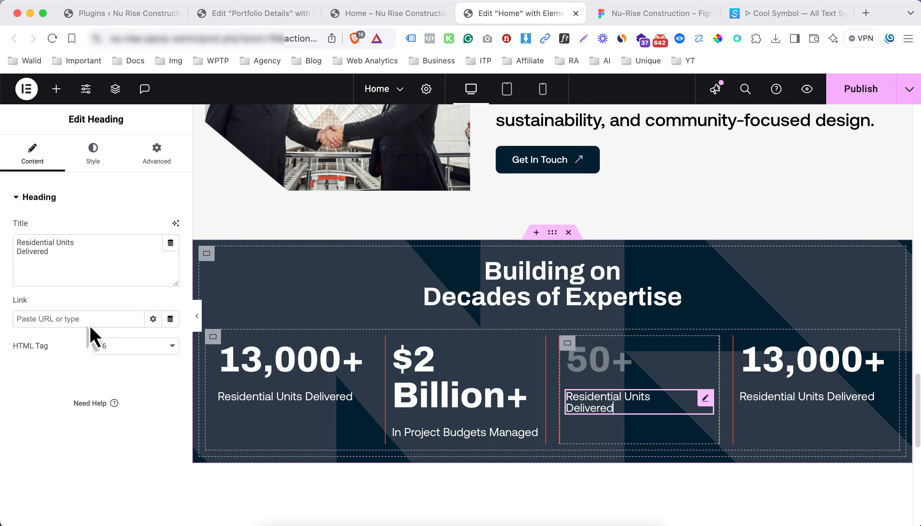
{"action": "triple_click", "coordinate": [90, 252]}
{"action": "type", "text": "High-Rise Residential Towers Completed"}
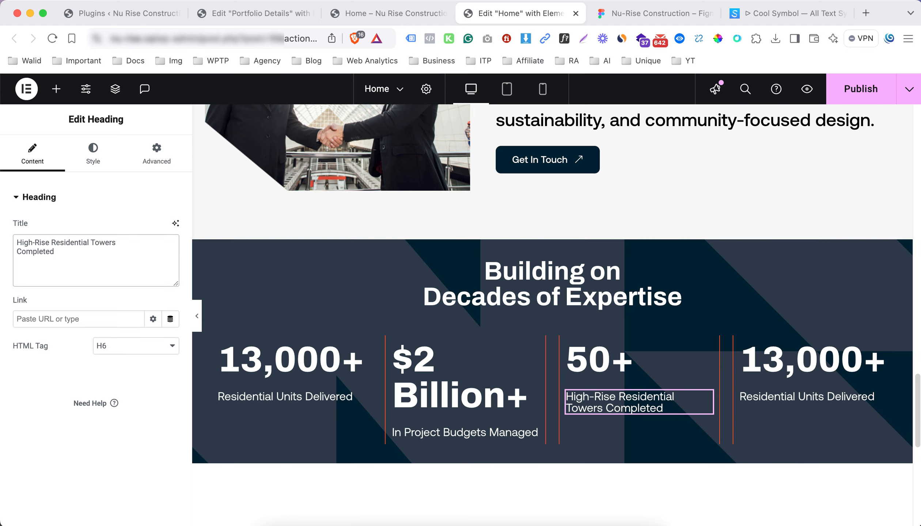
Set the fourth stat to 250,000+ with the label 'sq. ft. Commercial Space Developed', then preview
{"action": "key", "text": "super+Tab"}
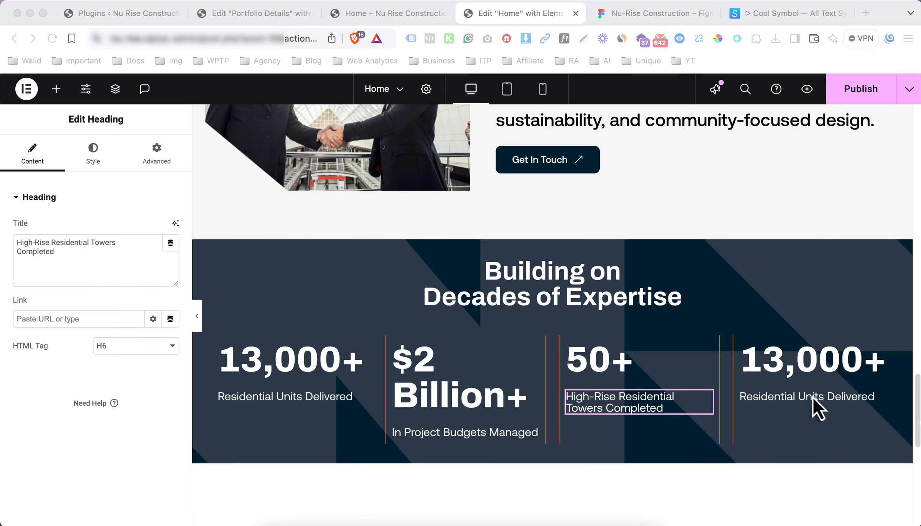
{"action": "left_click", "coordinate": [765, 376]}
{"action": "left_click", "coordinate": [73, 265]}
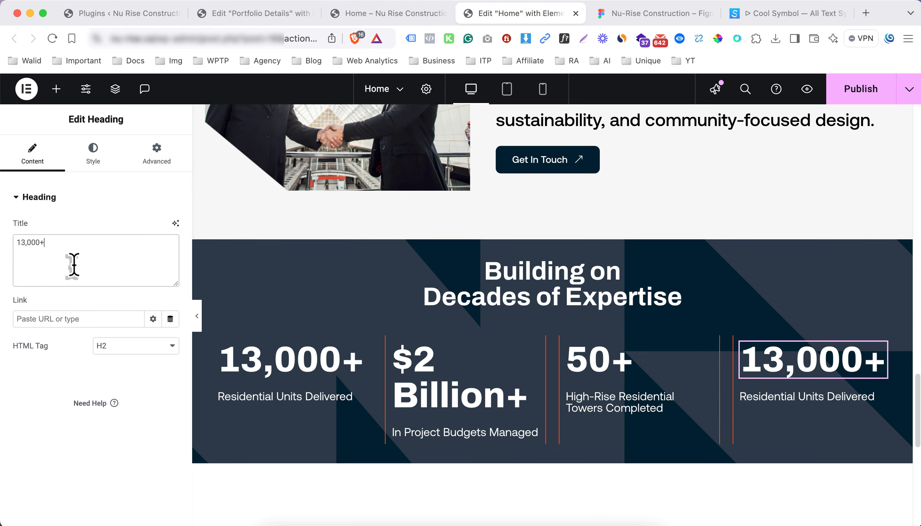
{"action": "type", "text": "250,000+"}
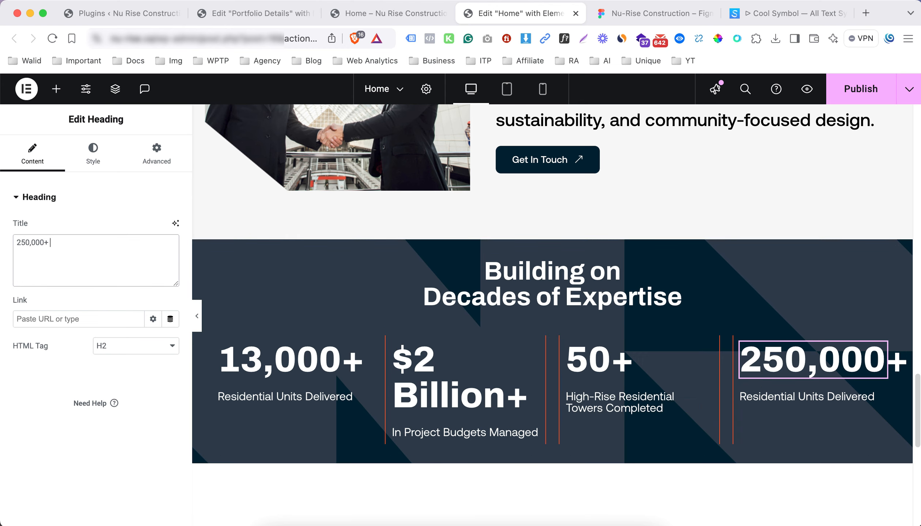
{"action": "key", "text": "super+Tab"}
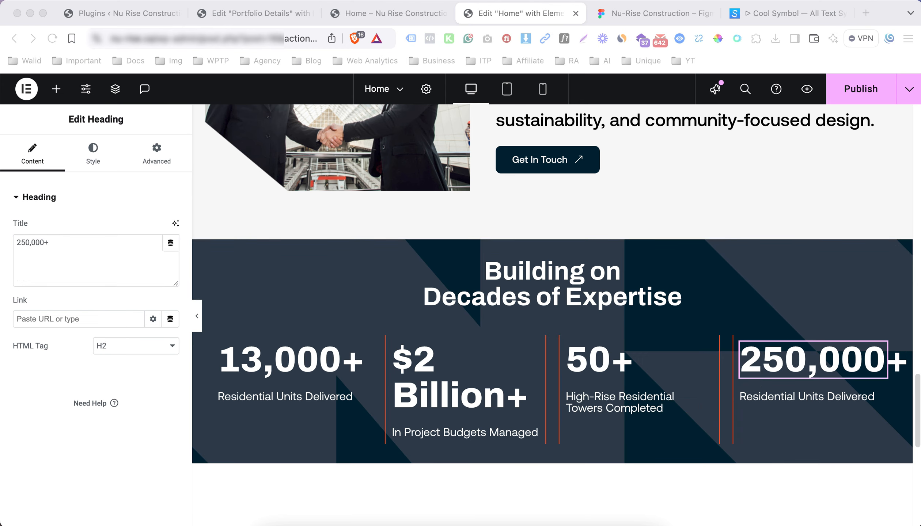
{"action": "left_click", "coordinate": [787, 408]}
{"action": "left_click", "coordinate": [55, 266]}
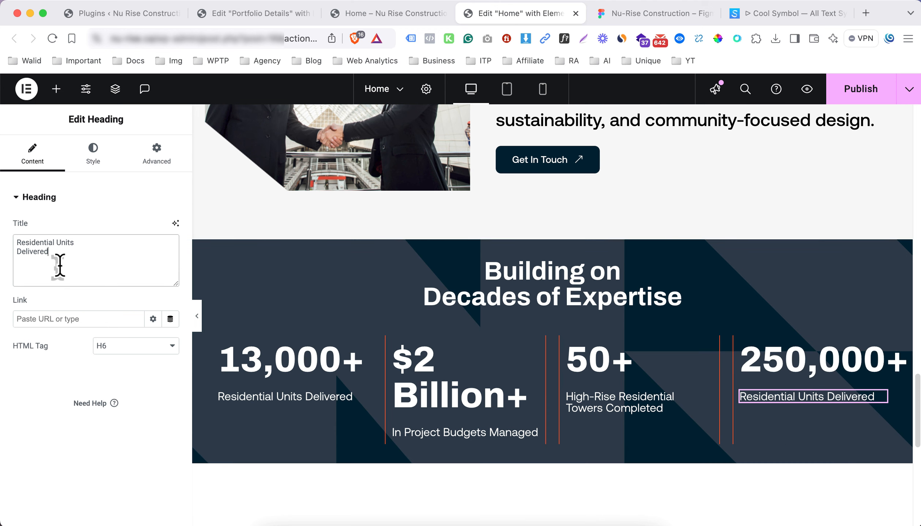
{"action": "key", "text": "super+a"}
{"action": "type", "text": "sq. ft. Commercial Space Developed"}
{"action": "left_click", "coordinate": [200, 320]}
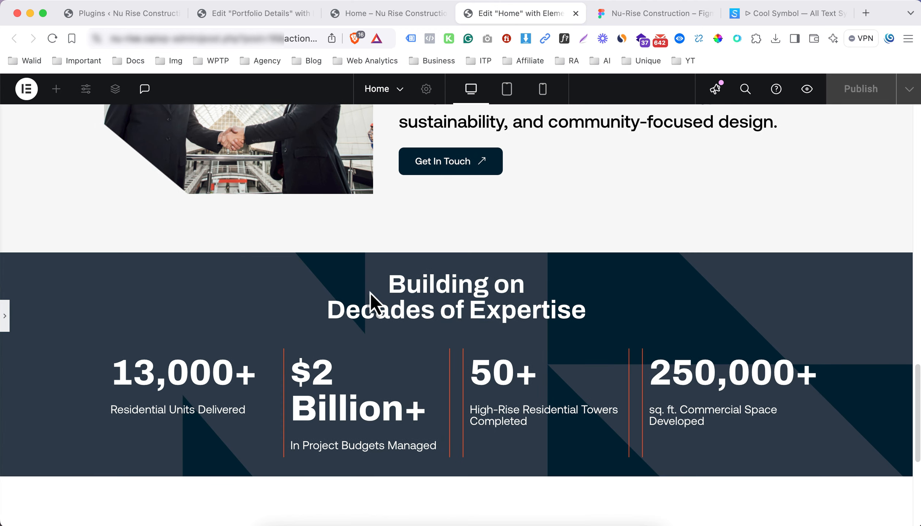
{"action": "scroll", "coordinate": [506, 298], "scroll_direction": "down", "scroll_amount": 1}
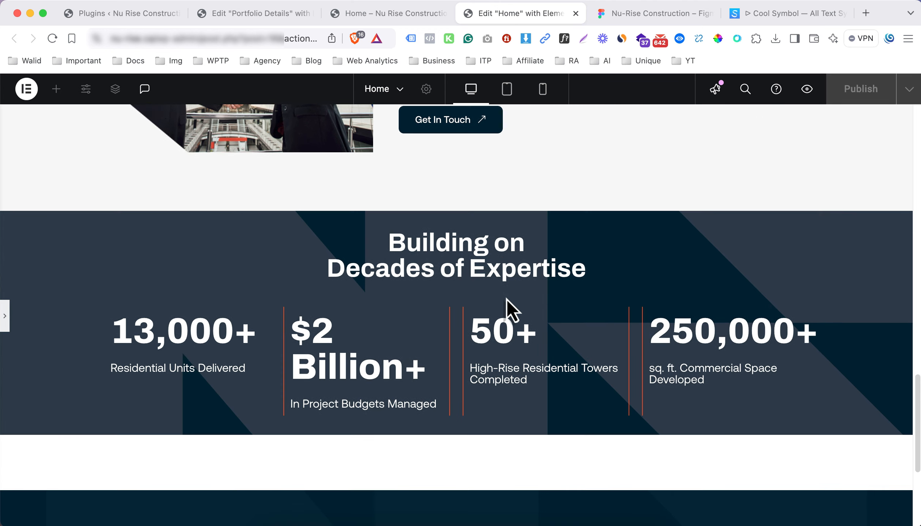
{"action": "left_click", "coordinate": [4, 314]}
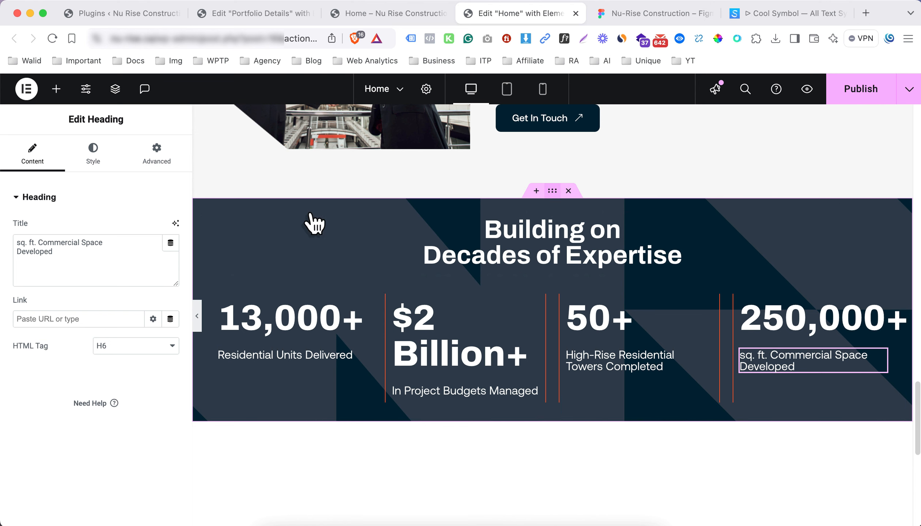
Set the stats section's content width to Full Width
{"action": "left_click", "coordinate": [328, 225]}
{"action": "left_click", "coordinate": [33, 155]}
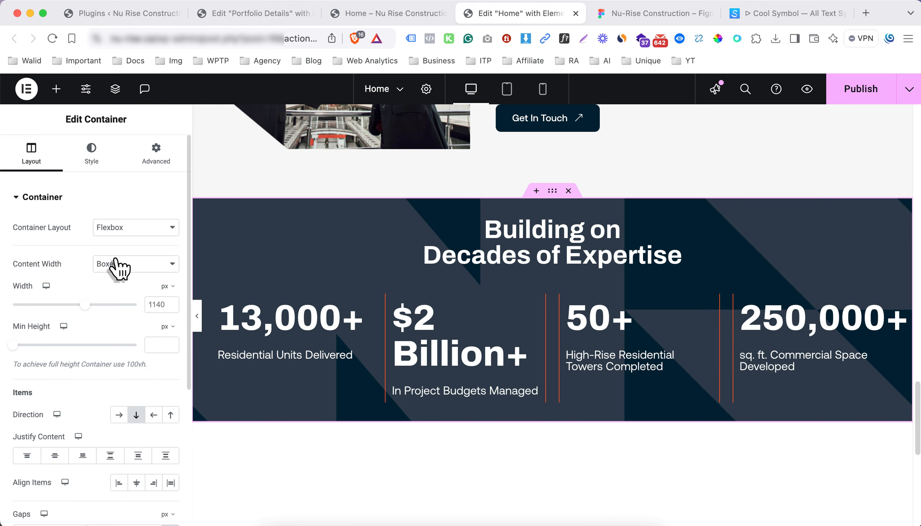
{"action": "left_click", "coordinate": [130, 270]}
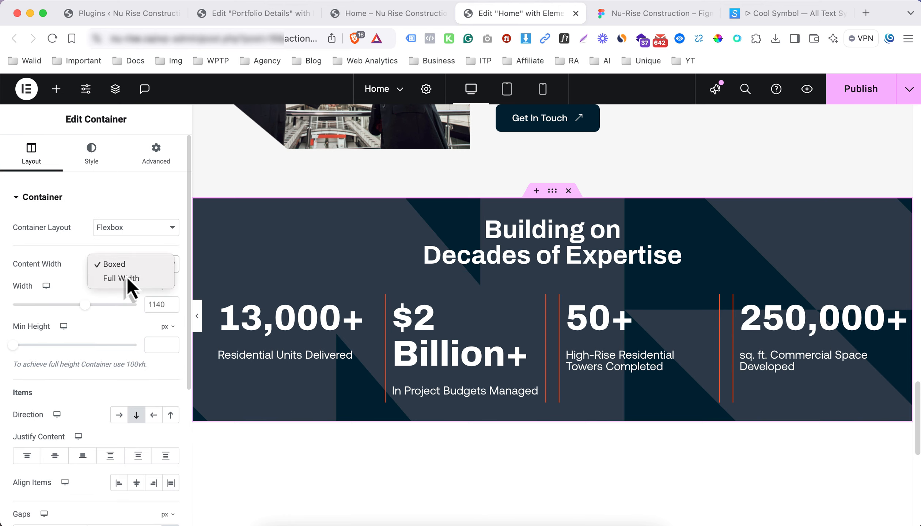
{"action": "left_click", "coordinate": [127, 277]}
Give the section 5% left and right padding, then preview it
{"action": "left_click", "coordinate": [160, 166]}
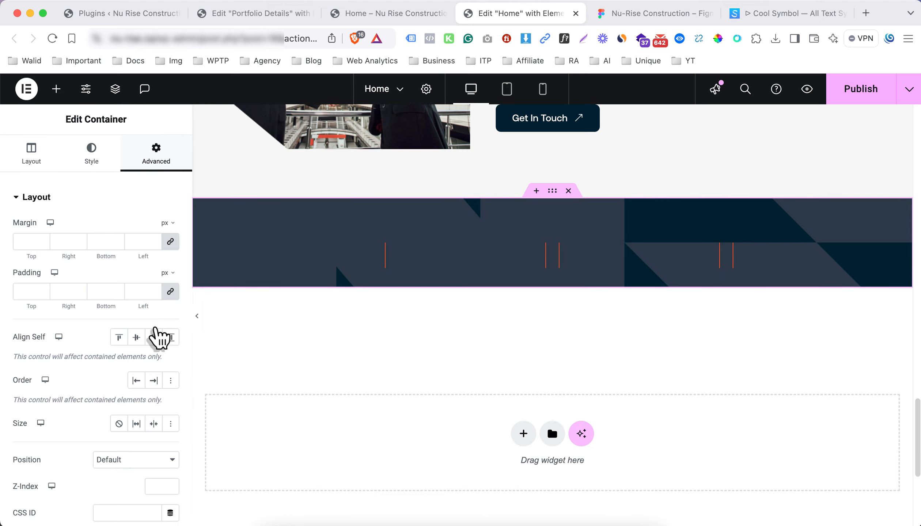
{"action": "left_click", "coordinate": [168, 293]}
{"action": "left_click", "coordinate": [133, 292]}
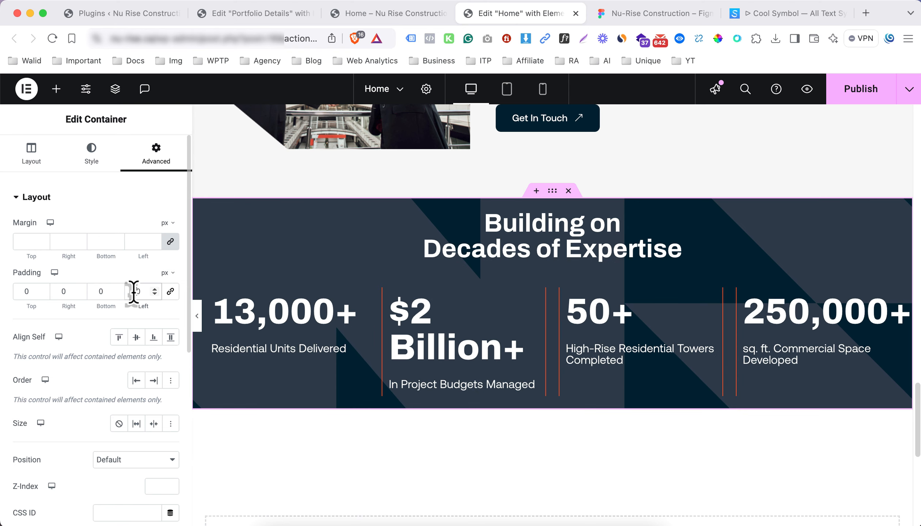
{"action": "left_click", "coordinate": [167, 278]}
{"action": "left_click", "coordinate": [166, 287]}
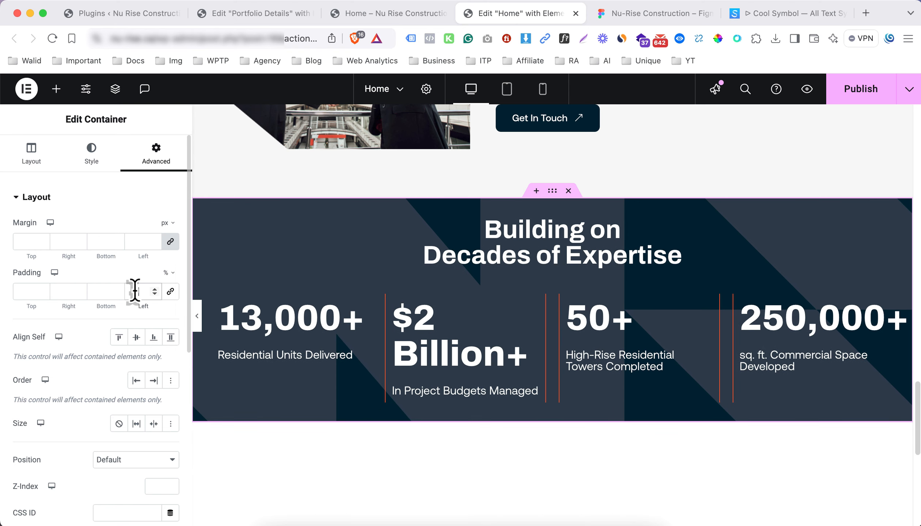
{"action": "left_click", "coordinate": [131, 292]}
{"action": "type", "text": "5"}
{"action": "left_click", "coordinate": [56, 292]}
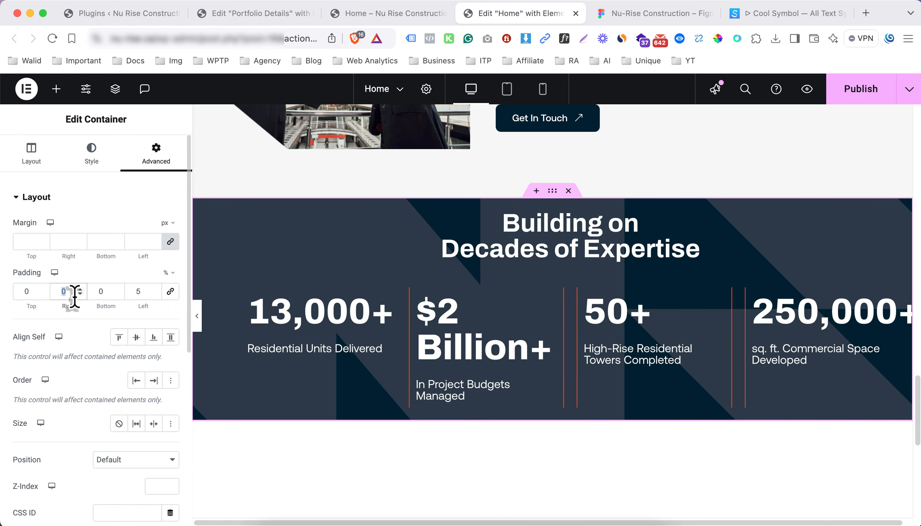
{"action": "type", "text": "5"}
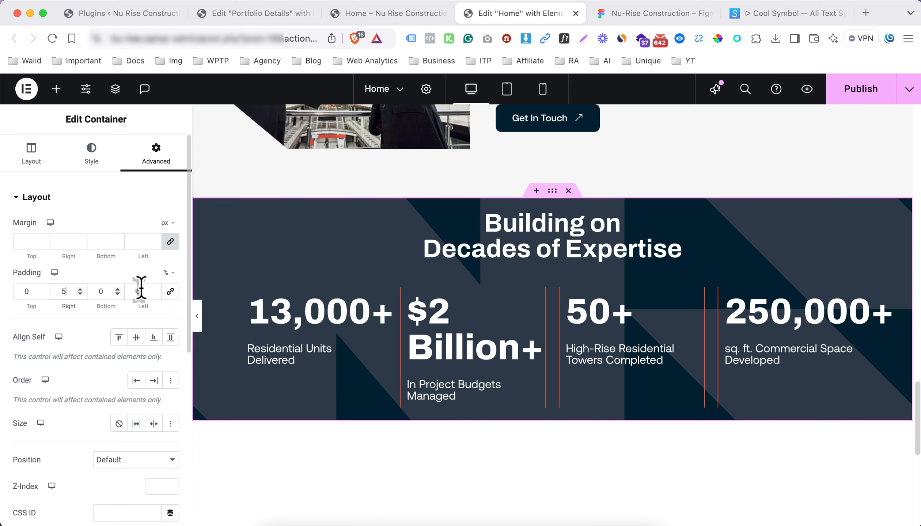
{"action": "left_click", "coordinate": [199, 316]}
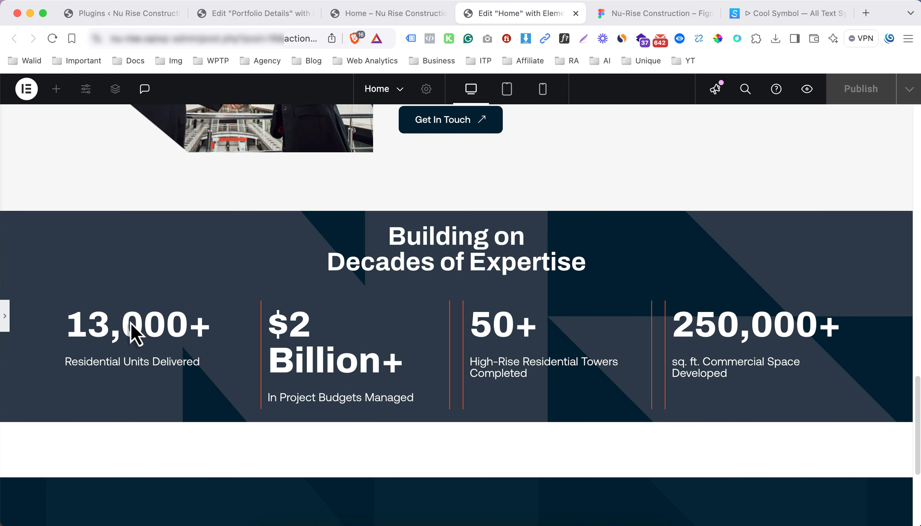
{"action": "left_click", "coordinate": [5, 317]}
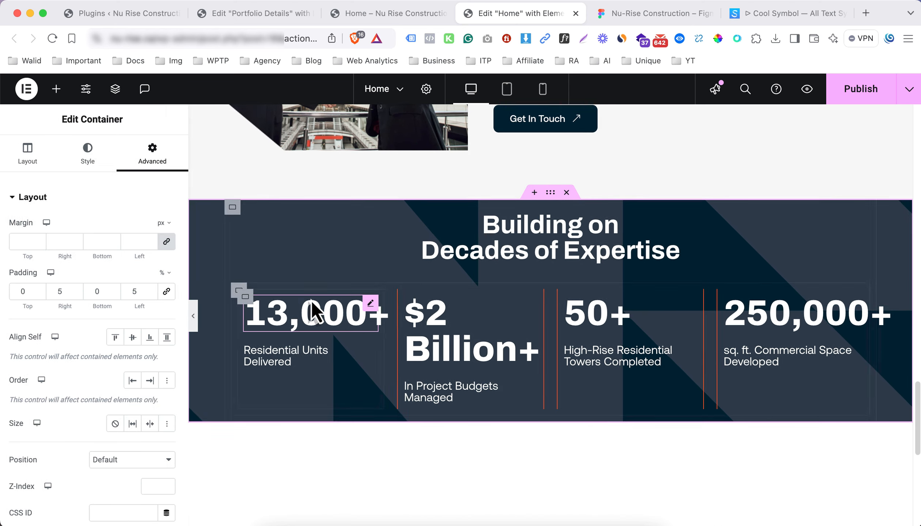
Set the 13,000+ number's font size to 46 and copy its style
{"action": "left_click", "coordinate": [342, 317]}
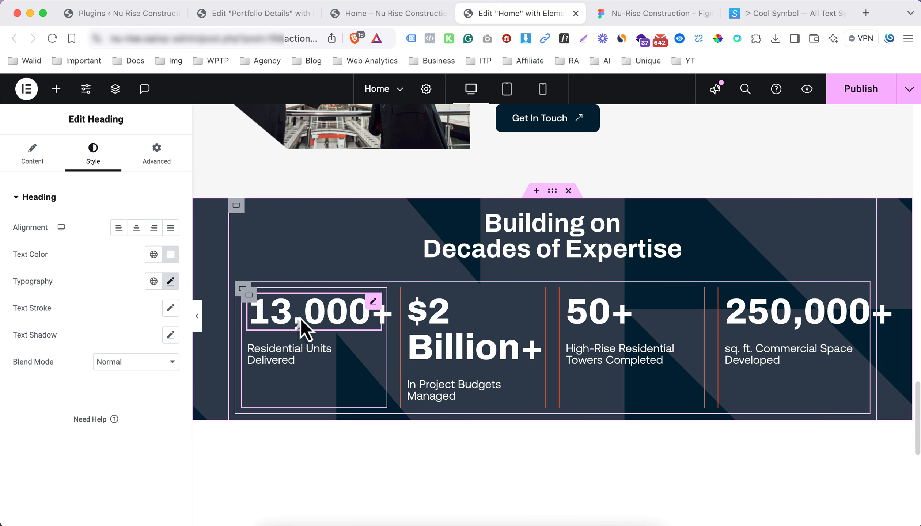
{"action": "left_click", "coordinate": [171, 281]}
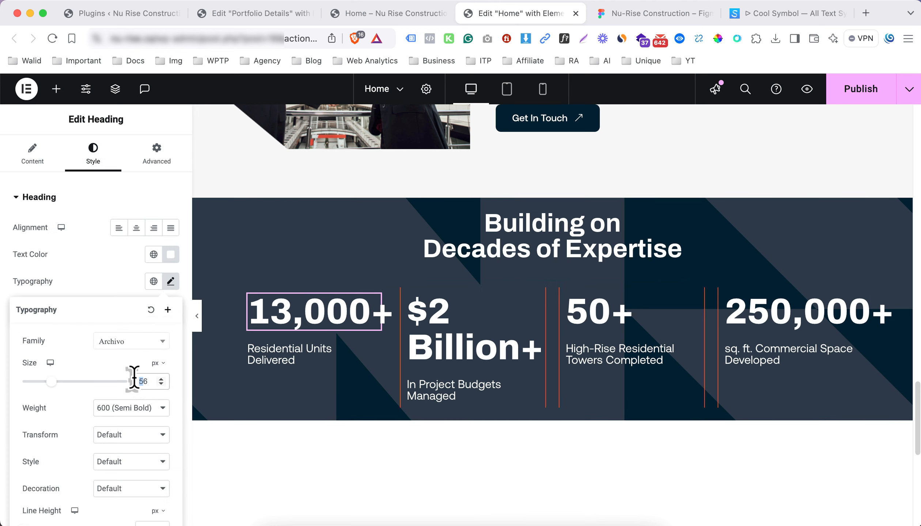
{"action": "type", "text": "46"}
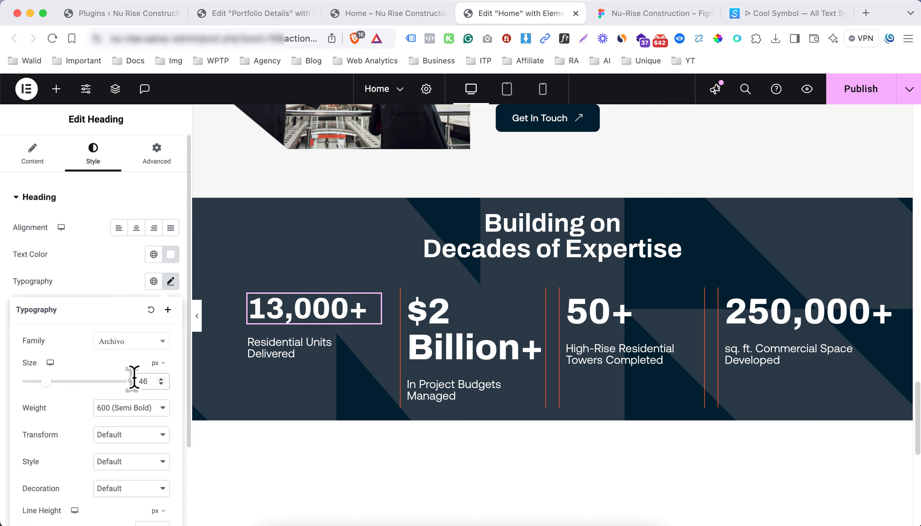
{"action": "right_click", "coordinate": [294, 310]}
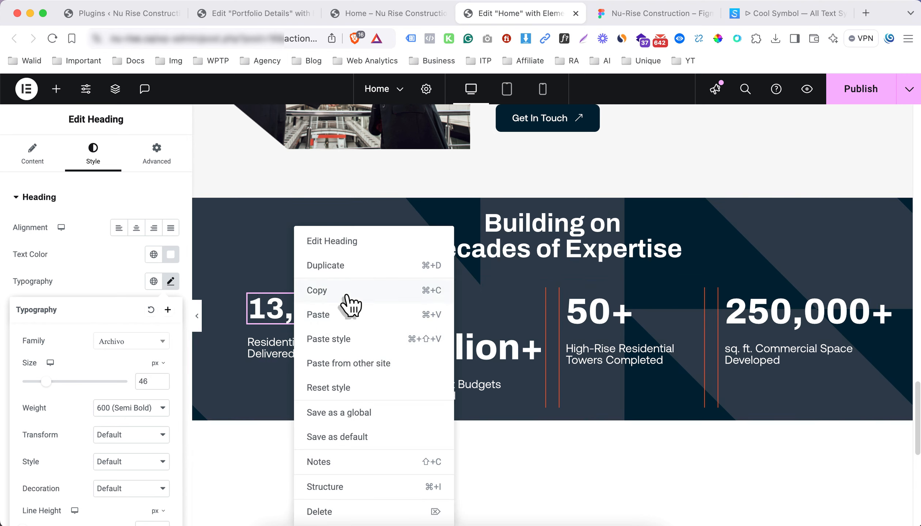
{"action": "left_click", "coordinate": [314, 293]}
Paste that style onto the $2 Billion+, 50+ and 250,000+ numbers and preview
{"action": "right_click", "coordinate": [451, 317]}
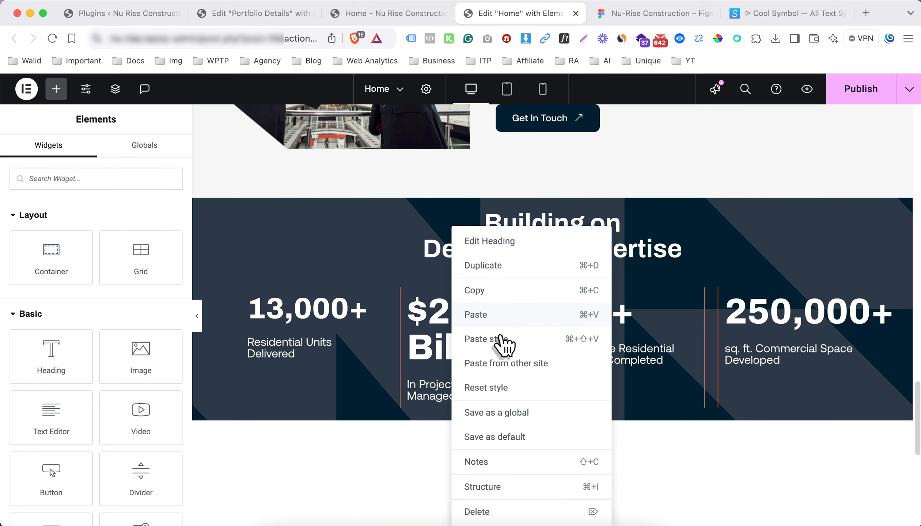
{"action": "left_click", "coordinate": [500, 342]}
{"action": "right_click", "coordinate": [602, 316]}
{"action": "left_click", "coordinate": [699, 336]}
{"action": "right_click", "coordinate": [764, 318]}
{"action": "left_click", "coordinate": [795, 338]}
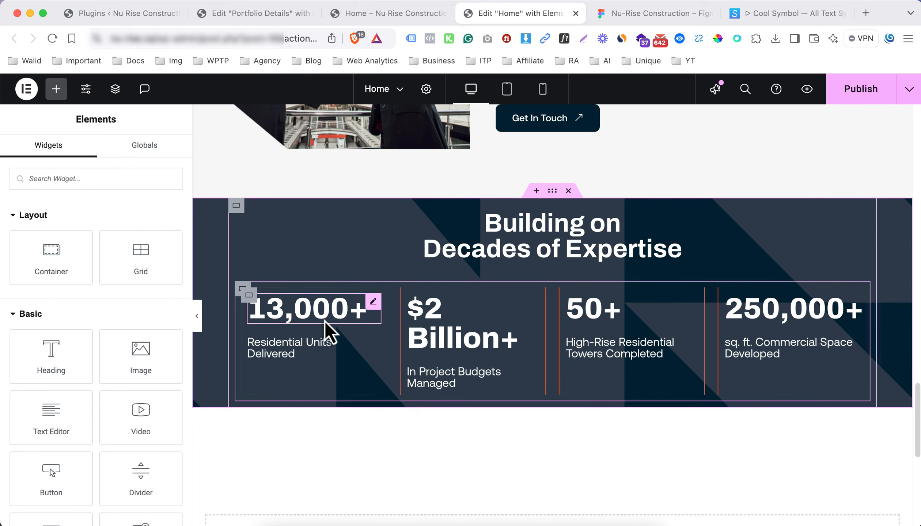
{"action": "left_click", "coordinate": [198, 317]}
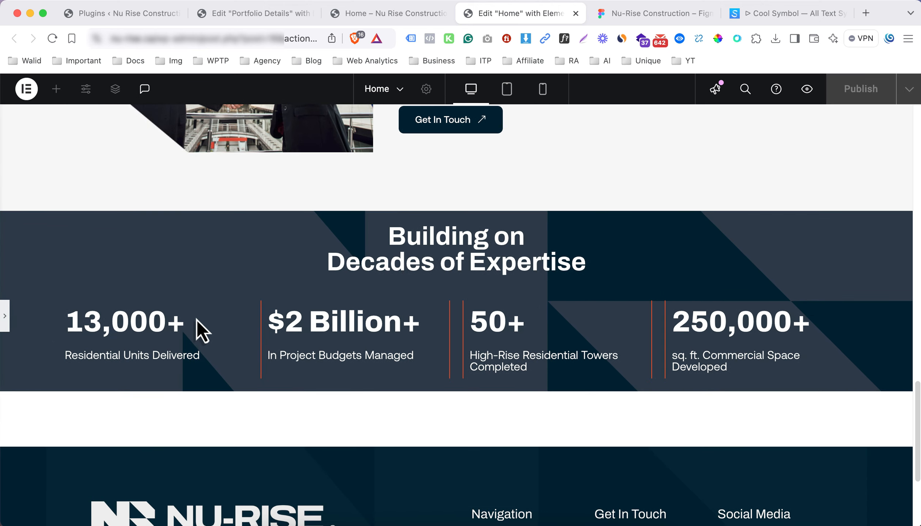
{"action": "left_click", "coordinate": [5, 317]}
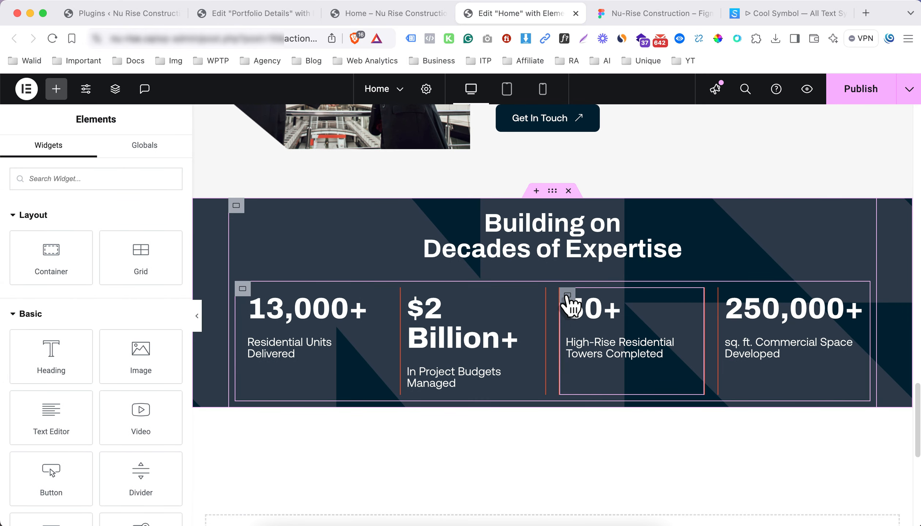
Set the 50+ column's left border width to 0
{"action": "left_click", "coordinate": [567, 295]}
{"action": "left_click", "coordinate": [162, 161]}
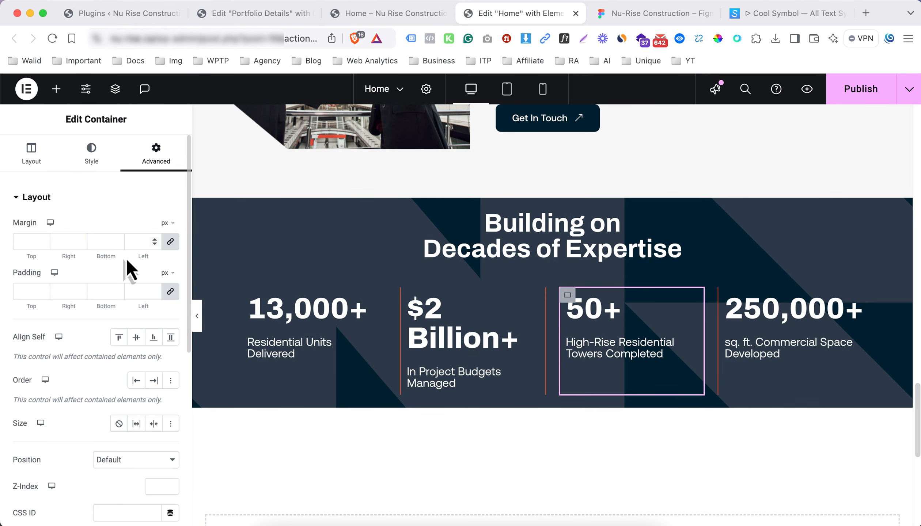
{"action": "scroll", "coordinate": [95, 256], "scroll_direction": "down", "scroll_amount": 2}
{"action": "scroll", "coordinate": [90, 226], "scroll_direction": "up", "scroll_amount": 3}
{"action": "left_click", "coordinate": [87, 162]}
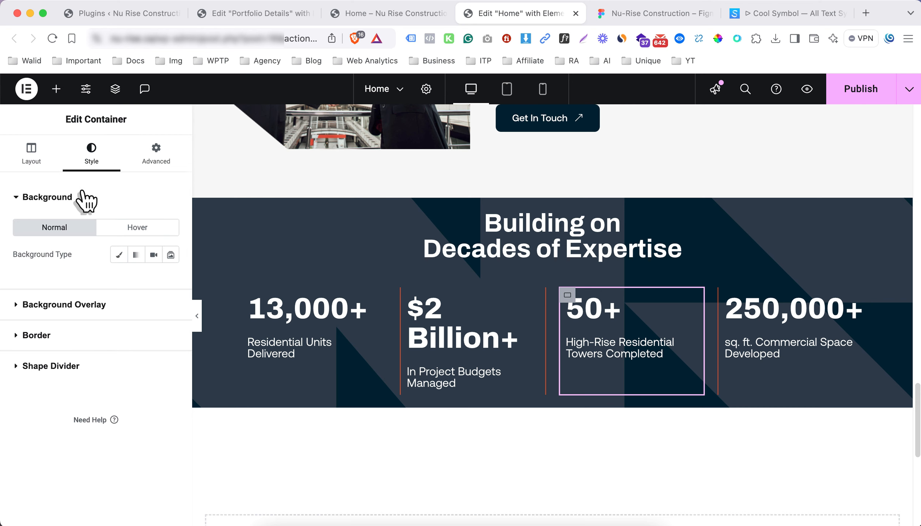
{"action": "left_click", "coordinate": [87, 199]}
{"action": "left_click", "coordinate": [81, 269]}
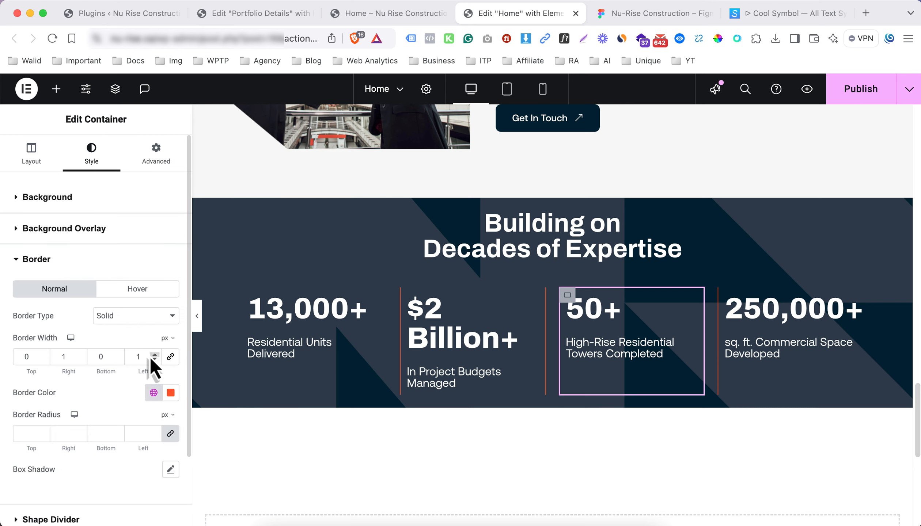
{"action": "double_click", "coordinate": [142, 357]}
{"action": "type", "text": "0"}
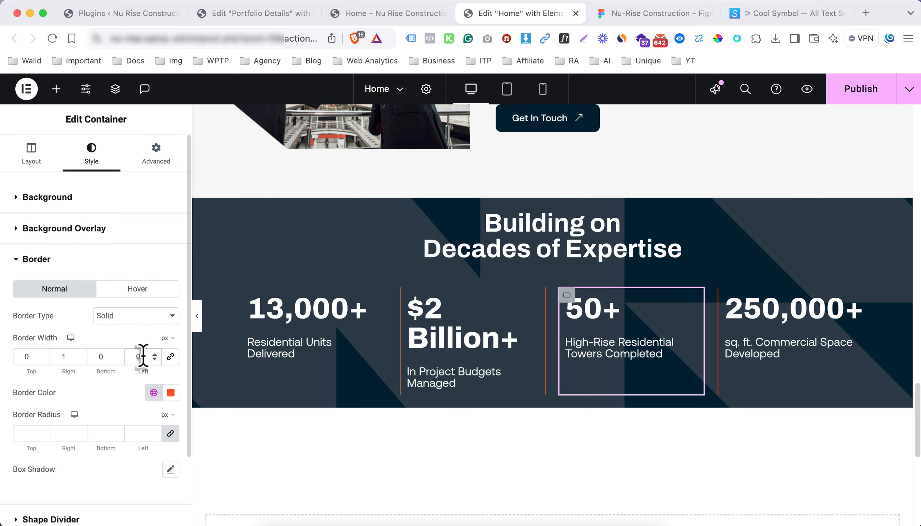
Preview the dividers, then bring up the $2 Billion+ column's border settings
{"action": "left_click", "coordinate": [196, 316]}
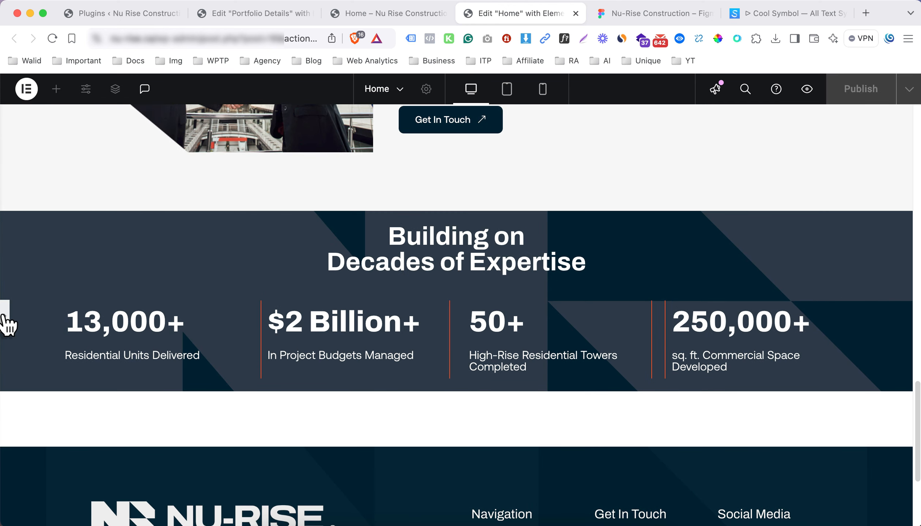
{"action": "left_click", "coordinate": [9, 323]}
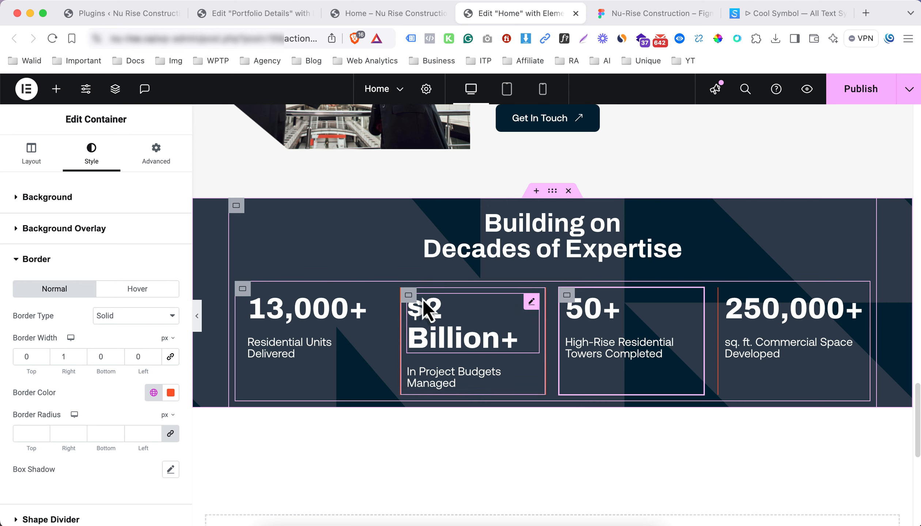
{"action": "left_click", "coordinate": [409, 297]}
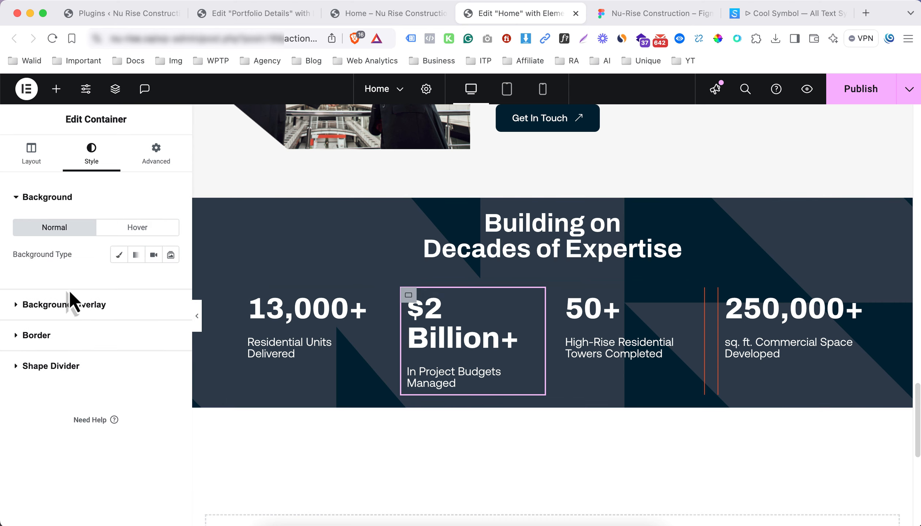
{"action": "left_click", "coordinate": [96, 327]}
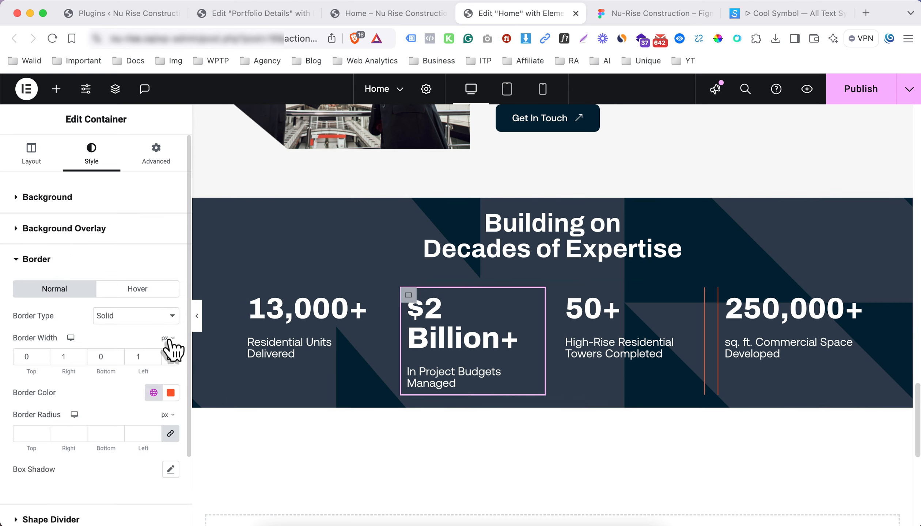
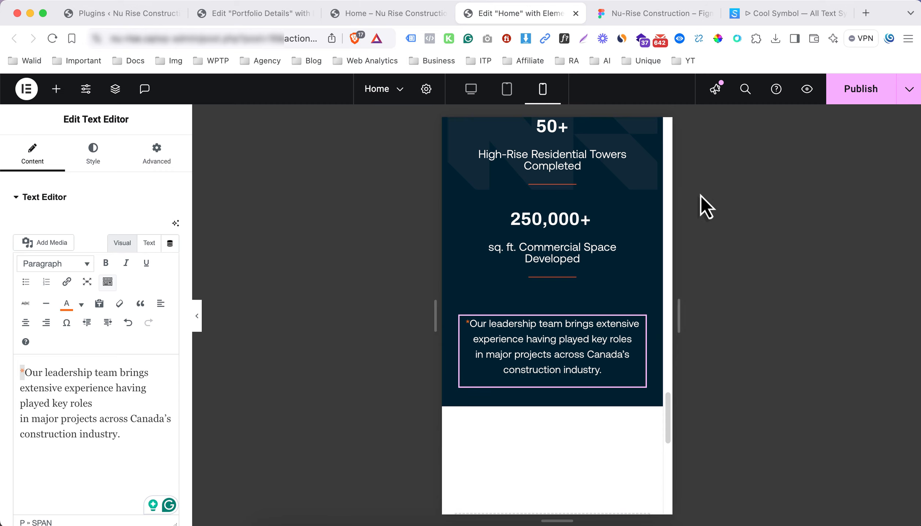
Publish the Home page changes and reload the live site
{"action": "left_click", "coordinate": [852, 98]}
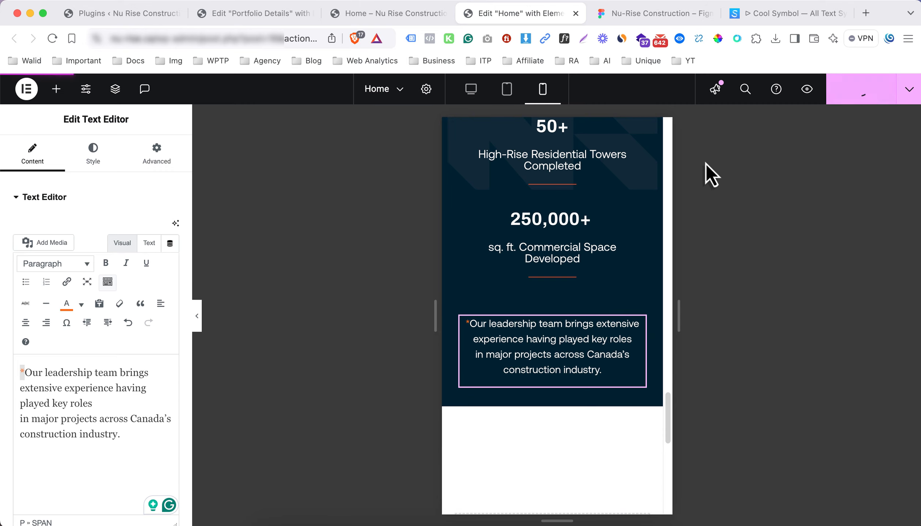
{"action": "left_click", "coordinate": [408, 14]}
{"action": "key", "text": "super+r"}
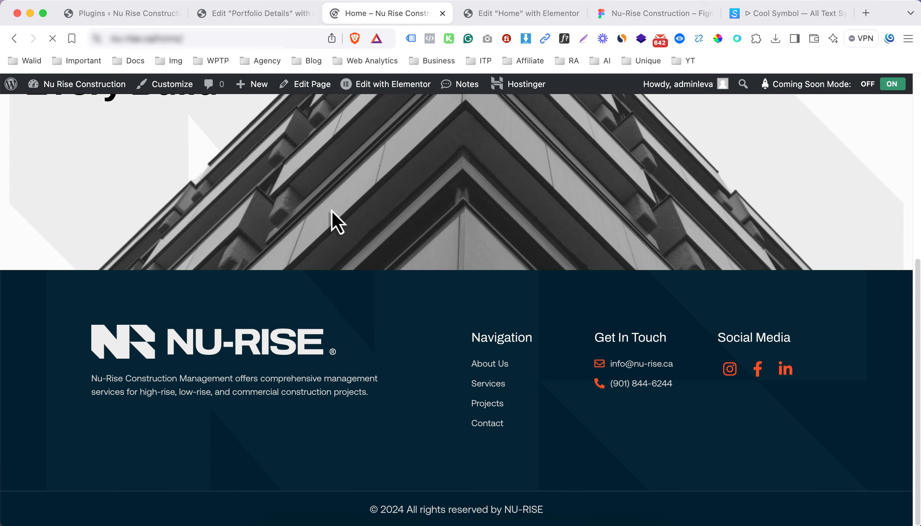
Check the stats section on the live homepage, then bring up the Figma design
{"action": "scroll", "coordinate": [426, 247], "scroll_direction": "down", "scroll_amount": 12}
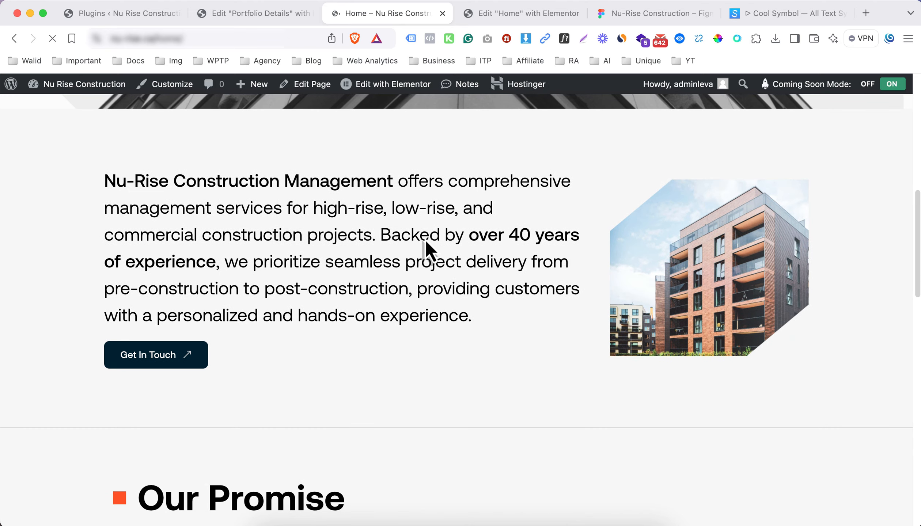
{"action": "scroll", "coordinate": [426, 241], "scroll_direction": "down", "scroll_amount": 10}
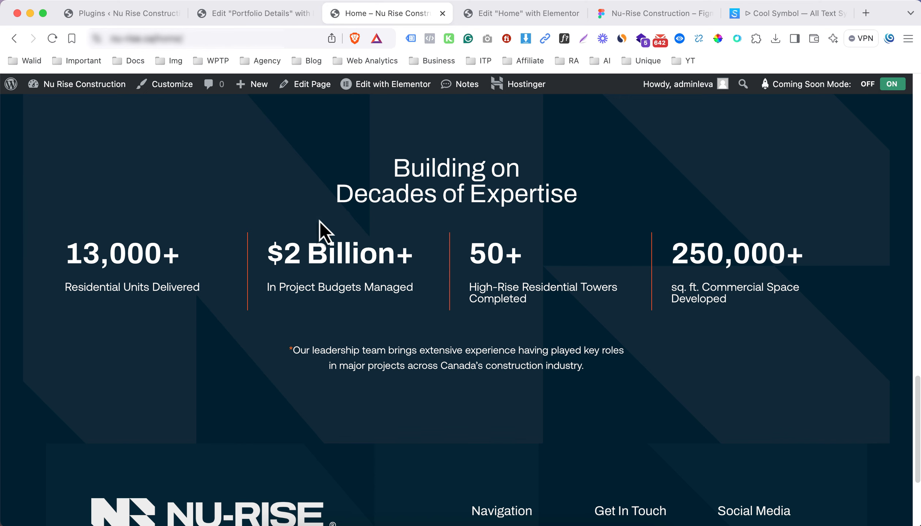
{"action": "left_click_drag", "start_coordinate": [343, 186], "coordinate": [616, 341]}
{"action": "left_click", "coordinate": [404, 248]}
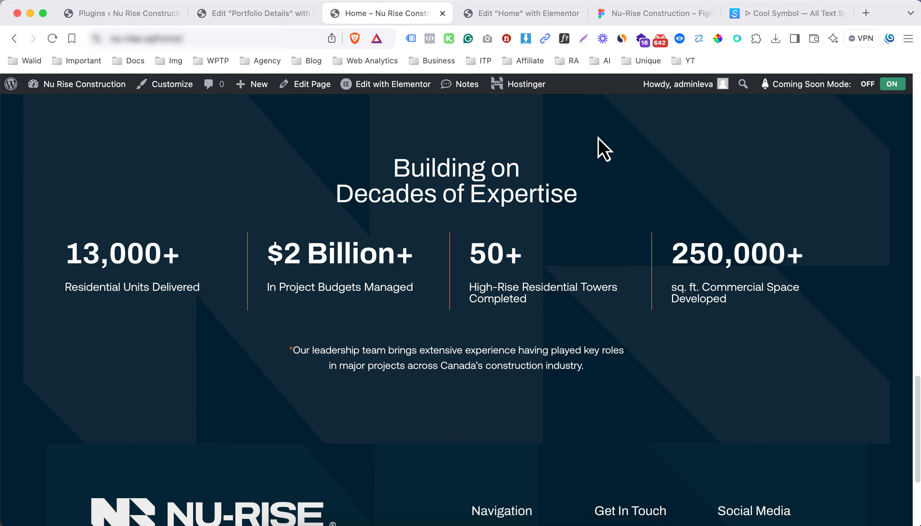
{"action": "left_click", "coordinate": [623, 22]}
Review the Figma Our Services layout and set Elementor's preview to desktop width
{"action": "scroll", "coordinate": [444, 256], "scroll_direction": "down", "scroll_amount": 5}
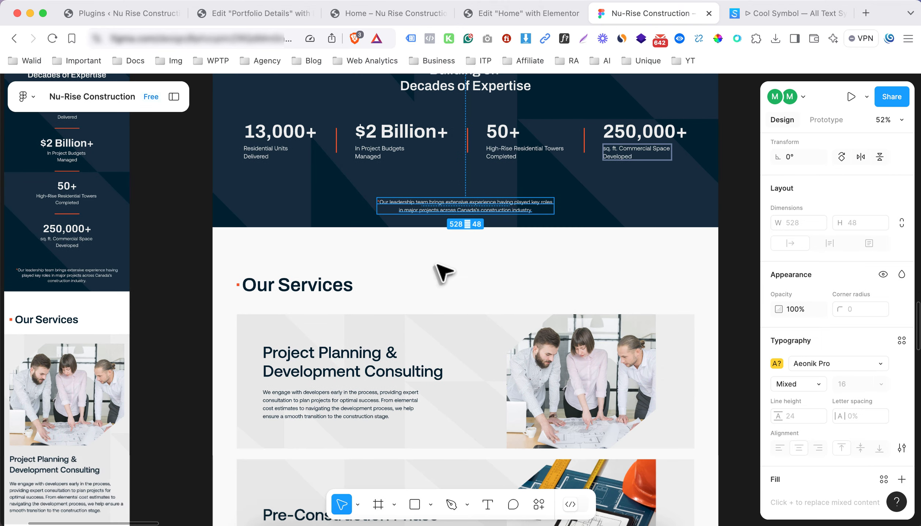
{"action": "scroll", "coordinate": [435, 329], "scroll_direction": "down", "scroll_amount": 5}
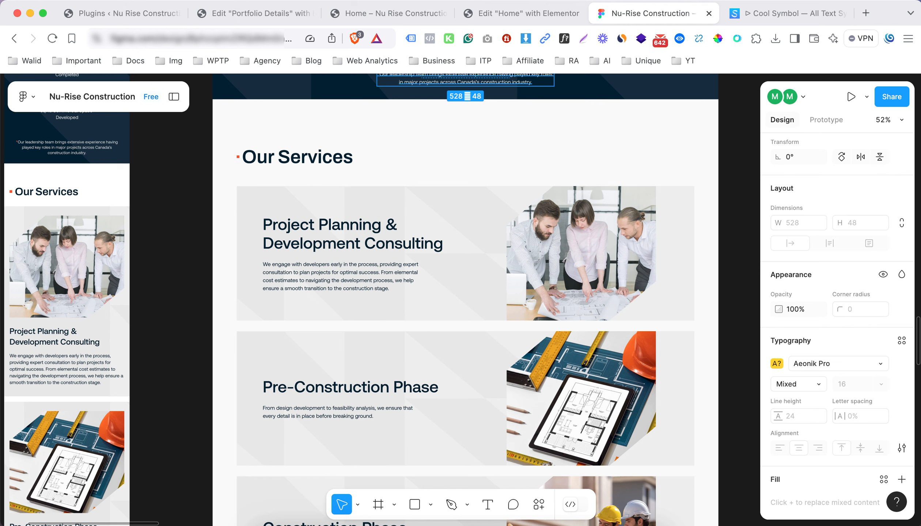
{"action": "left_click", "coordinate": [563, 15]}
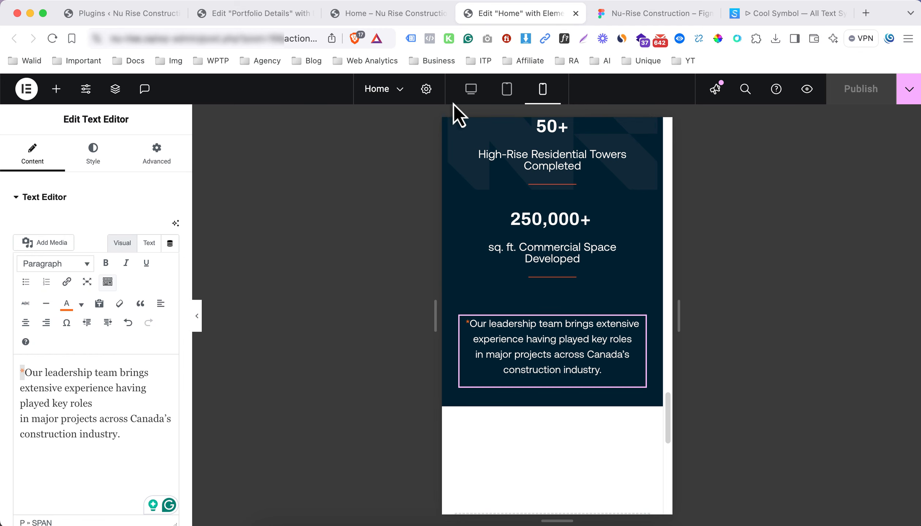
{"action": "left_click", "coordinate": [470, 89]}
Inspect the Our Services heading frame in the Figma design
{"action": "key", "text": "ctrl+Tab"}
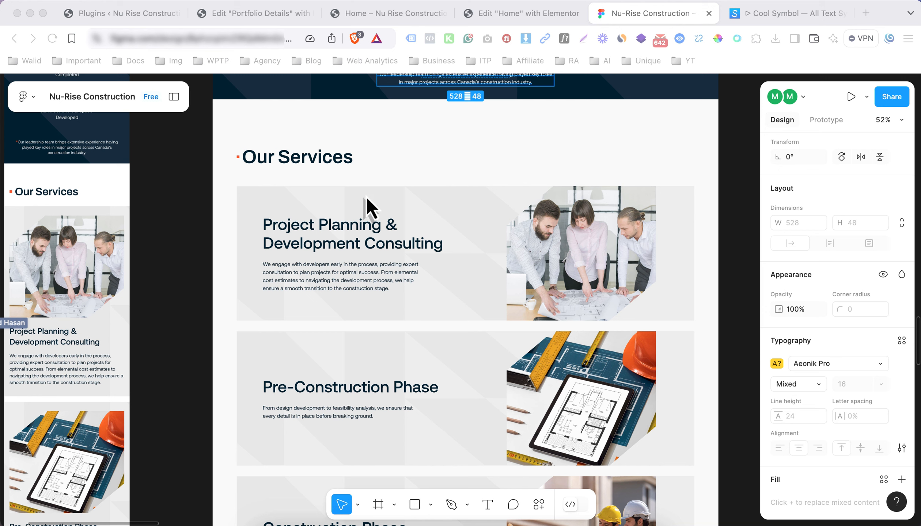
{"action": "left_click", "coordinate": [297, 160]}
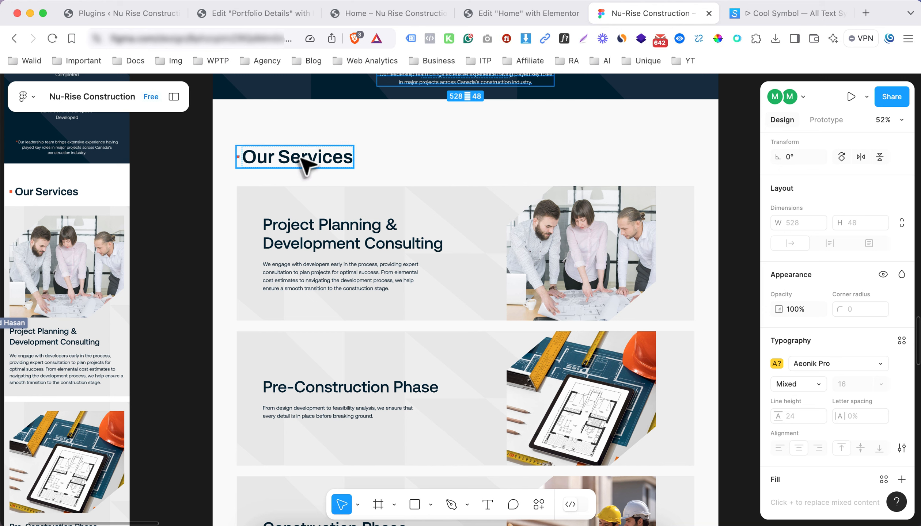
{"action": "left_click", "coordinate": [320, 162]}
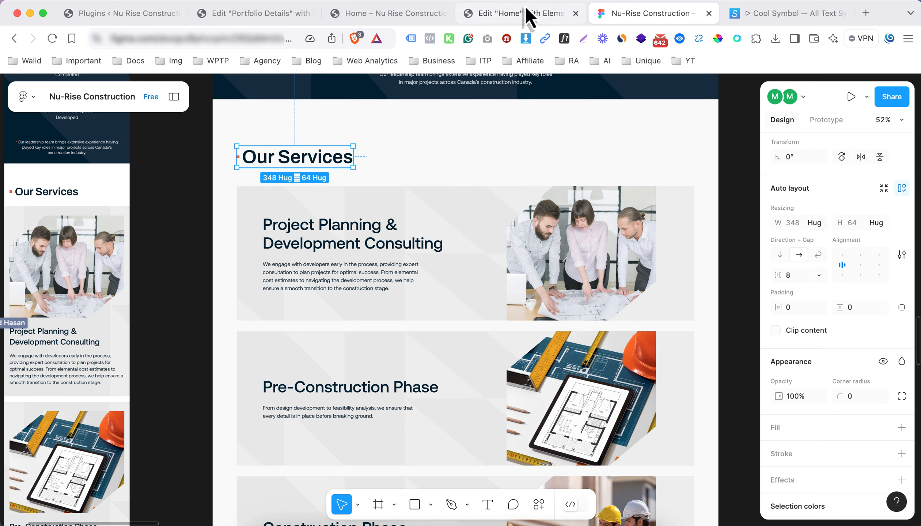
{"action": "left_click", "coordinate": [509, 22]}
Add a full-width, single-column Flexbox container below the stats section
{"action": "left_click", "coordinate": [519, 264]}
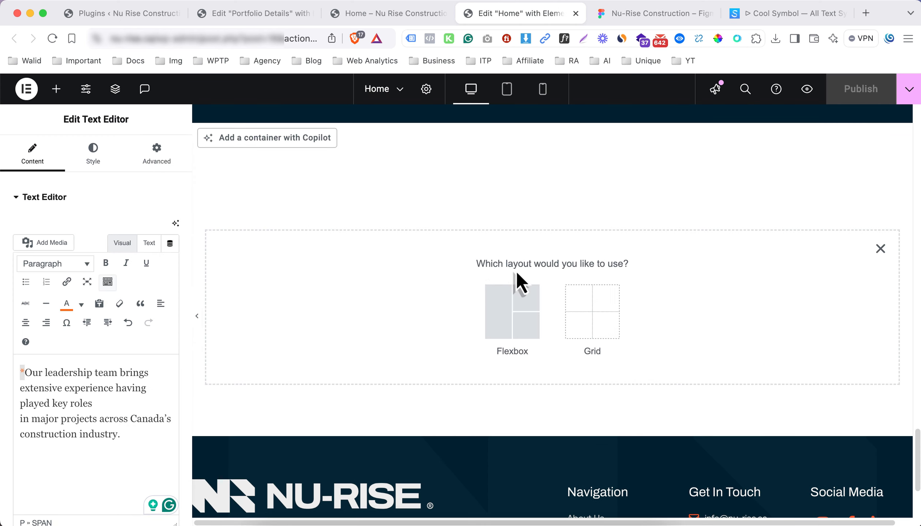
{"action": "left_click", "coordinate": [511, 318]}
{"action": "left_click", "coordinate": [404, 298]}
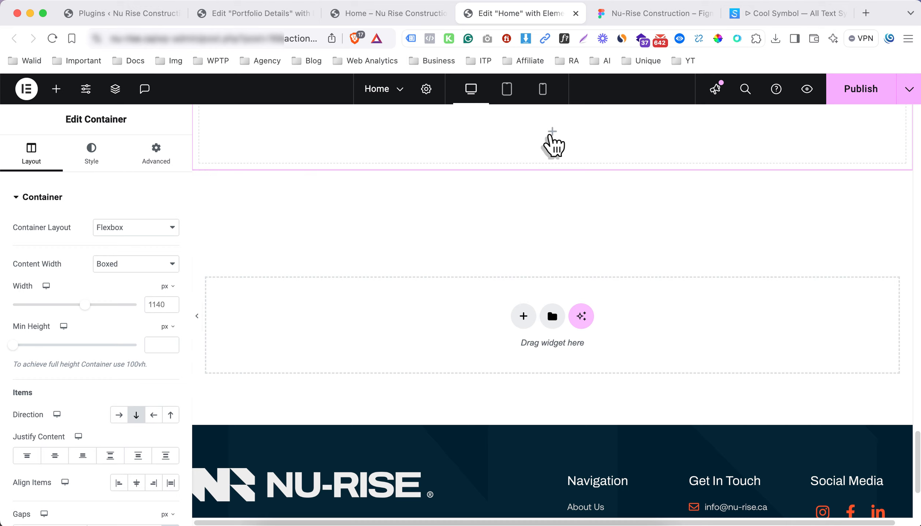
{"action": "left_click", "coordinate": [552, 132]}
{"action": "left_click_drag", "start_coordinate": [74, 269], "coordinate": [401, 252]}
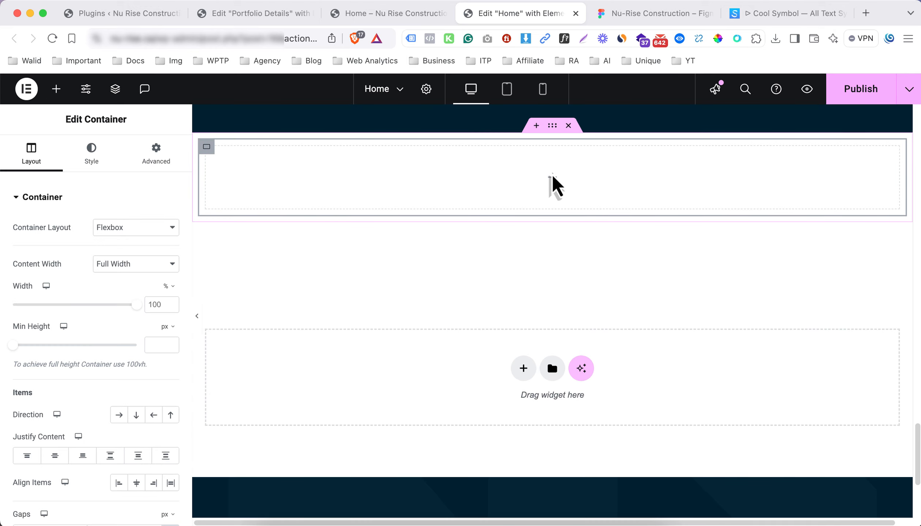
{"action": "left_click", "coordinate": [615, 17]}
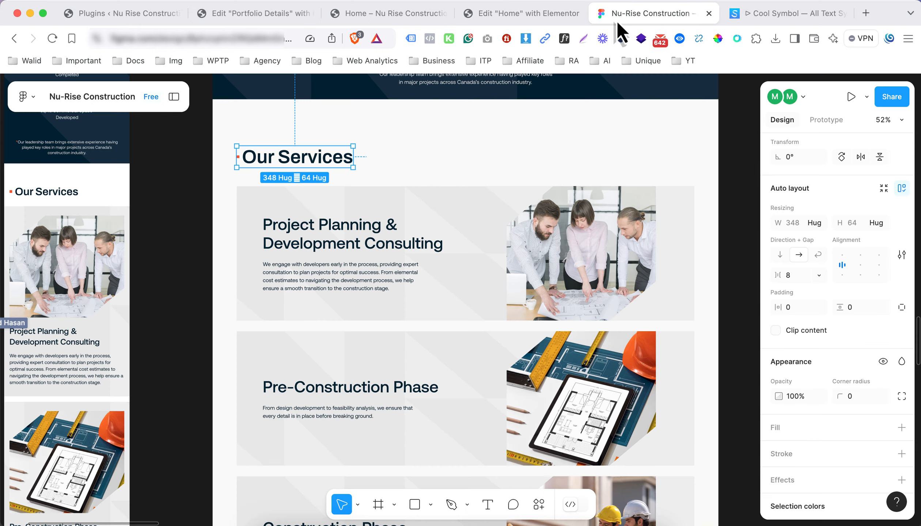
{"action": "left_click", "coordinate": [520, 14]}
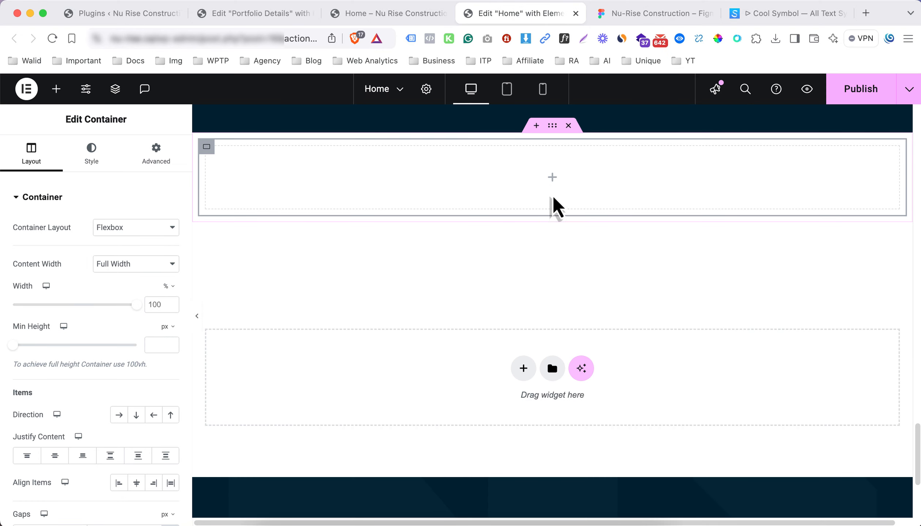
Drag a nested Container into the new section and duplicate it
{"action": "left_click", "coordinate": [552, 177]}
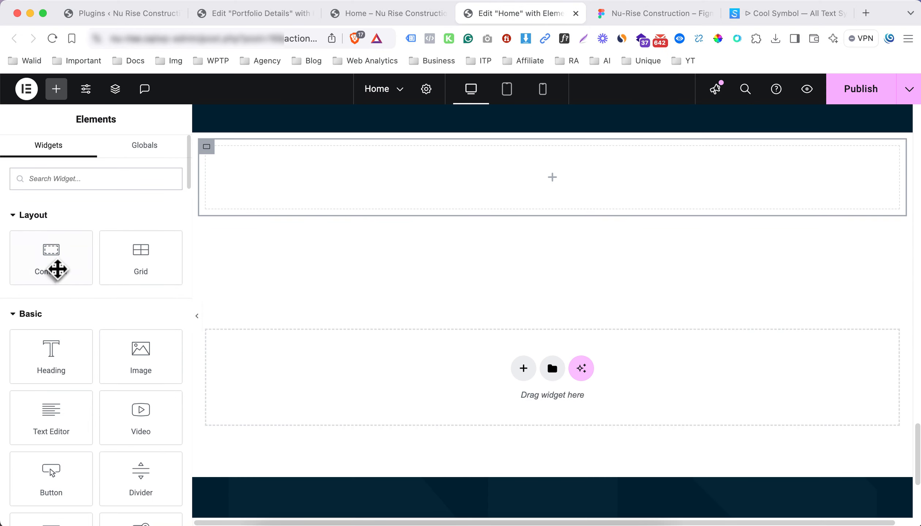
{"action": "left_click_drag", "start_coordinate": [57, 270], "coordinate": [239, 188]}
{"action": "right_click", "coordinate": [214, 153]}
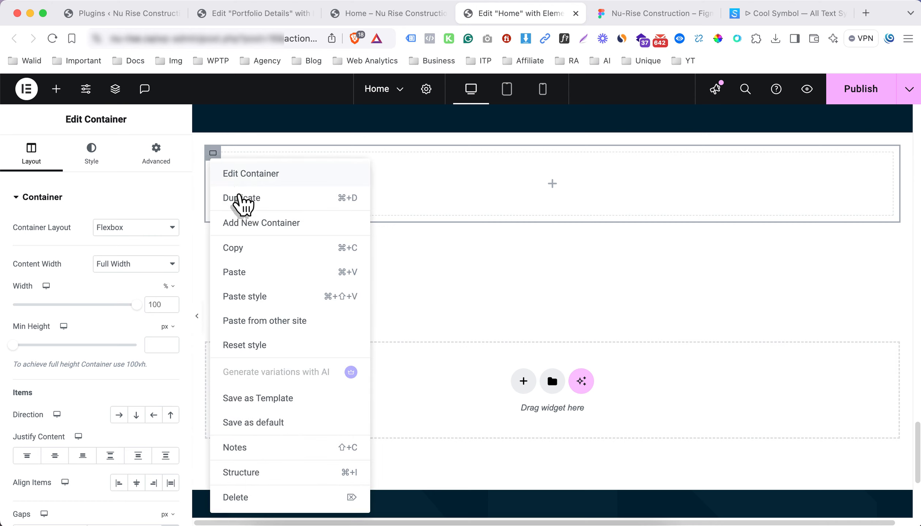
{"action": "left_click", "coordinate": [241, 198]}
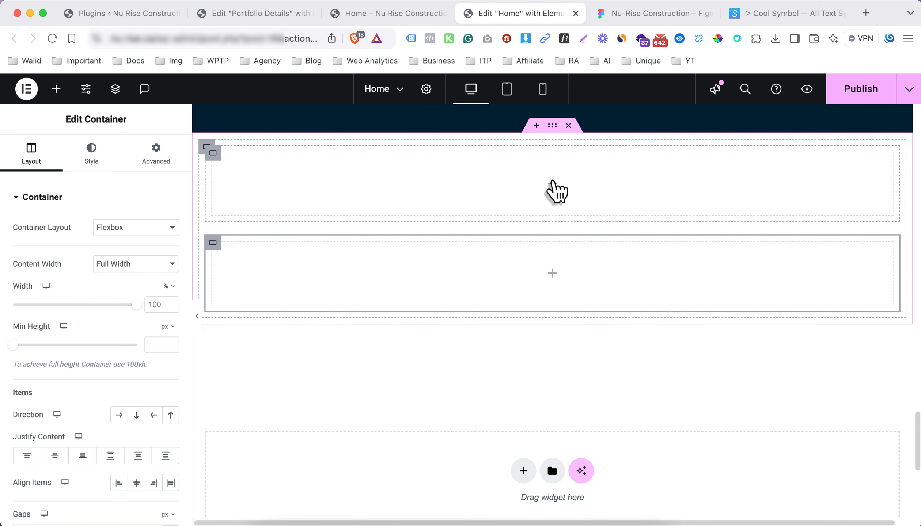
Copy the Our Promise heading to paste into the empty inner container
{"action": "left_click", "coordinate": [553, 183]}
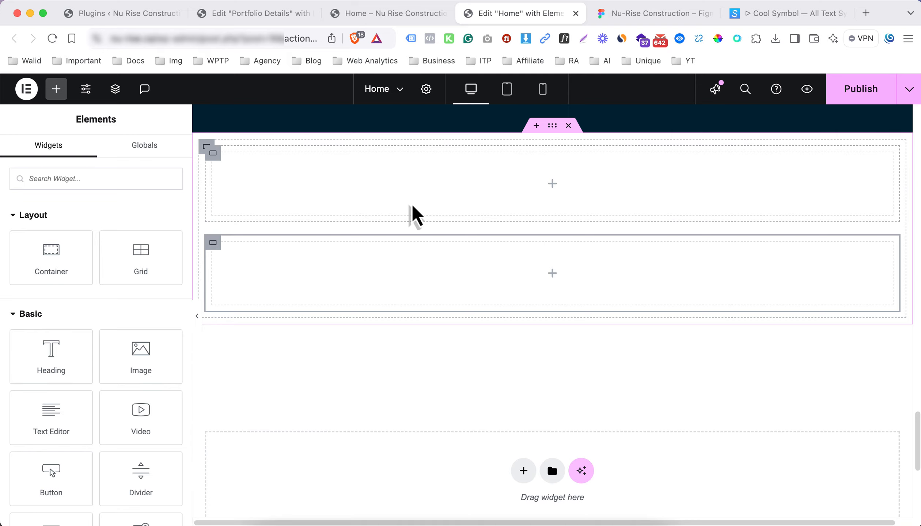
{"action": "scroll", "coordinate": [300, 234], "scroll_direction": "up", "scroll_amount": 5}
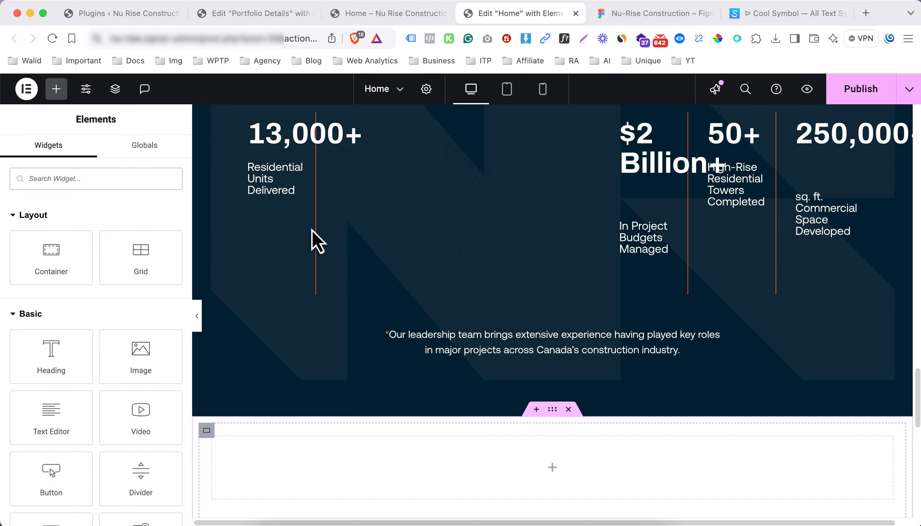
{"action": "scroll", "coordinate": [311, 229], "scroll_direction": "up", "scroll_amount": 15}
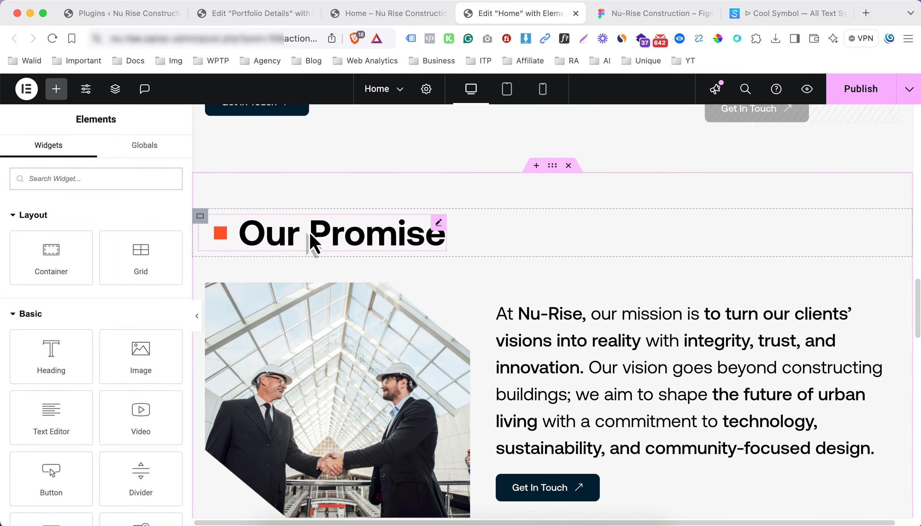
{"action": "right_click", "coordinate": [309, 232]}
{"action": "left_click", "coordinate": [345, 288]}
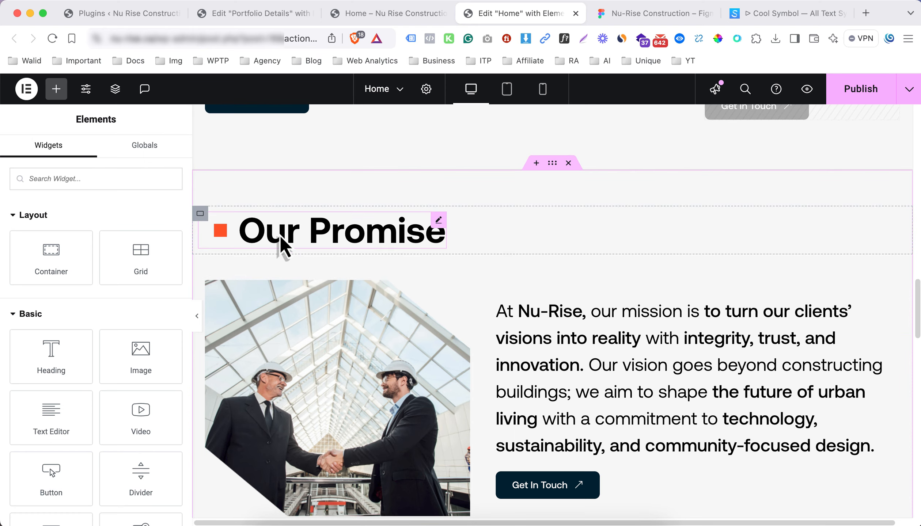
{"action": "scroll", "coordinate": [293, 241], "scroll_direction": "down", "scroll_amount": 15}
{"action": "scroll", "coordinate": [366, 187], "scroll_direction": "up", "scroll_amount": 5}
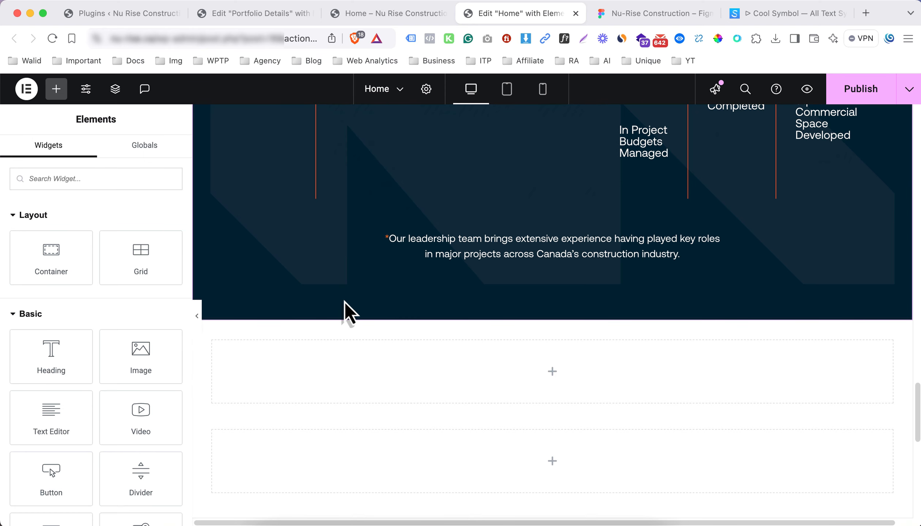
{"action": "scroll", "coordinate": [344, 302], "scroll_direction": "down", "scroll_amount": 2}
{"action": "right_click", "coordinate": [345, 312]}
Paste the Our Promise heading into the new container, referencing Figma's Our Services heading
{"action": "left_click", "coordinate": [398, 287]}
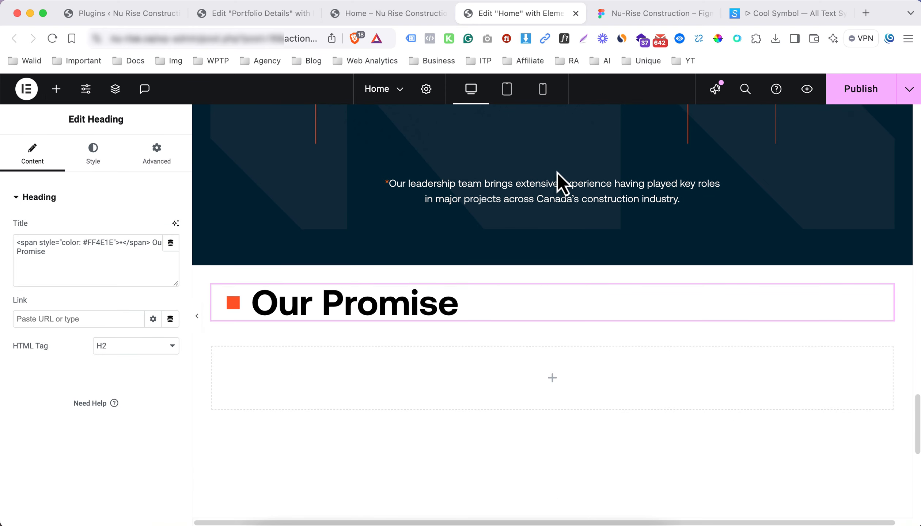
{"action": "left_click", "coordinate": [638, 22]}
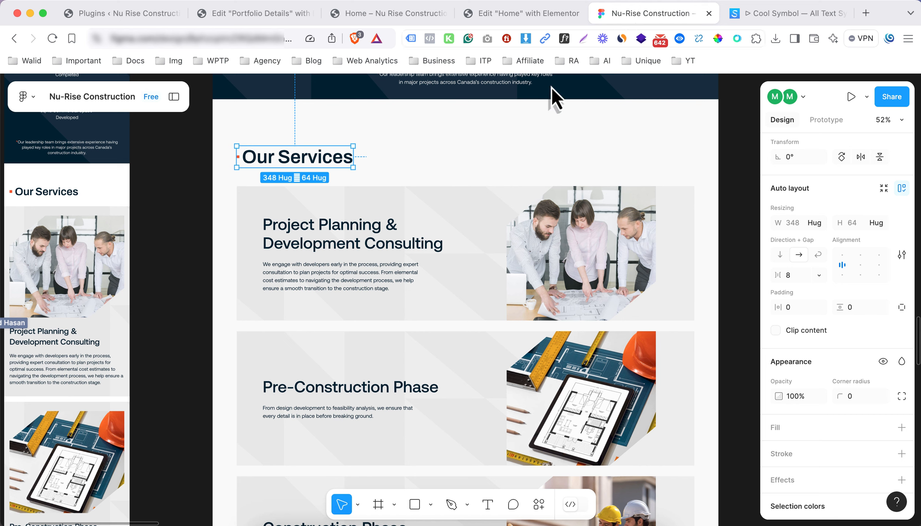
{"action": "left_click", "coordinate": [313, 158]}
{"action": "left_click", "coordinate": [518, 13]}
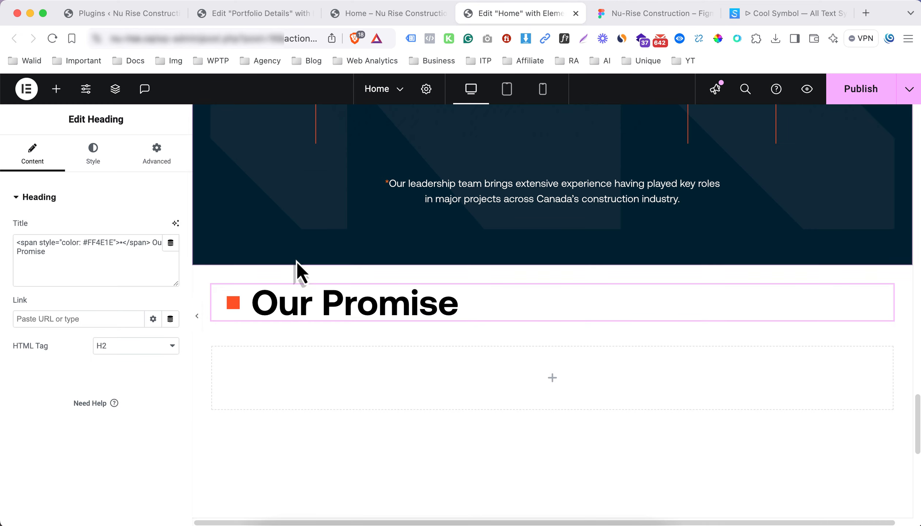
Rename the pasted heading to 'Our Services' and compare it with the Figma design
{"action": "left_click", "coordinate": [288, 302]}
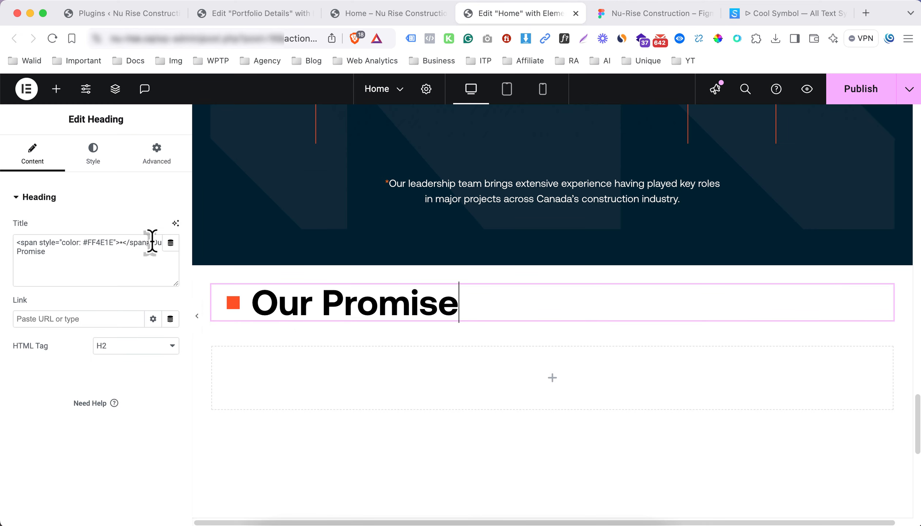
{"action": "left_click_drag", "start_coordinate": [152, 242], "coordinate": [160, 273]}
{"action": "type", "text": "Our Services"}
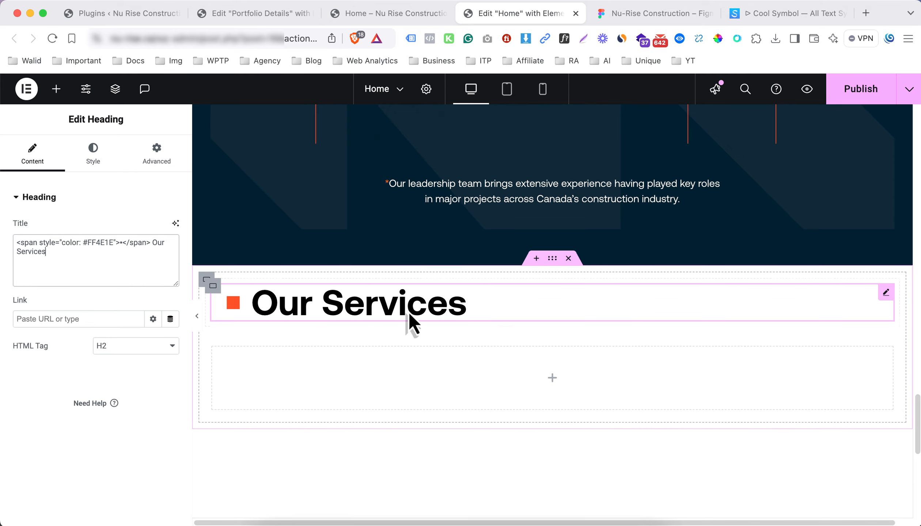
{"action": "scroll", "coordinate": [421, 316], "scroll_direction": "down", "scroll_amount": 4}
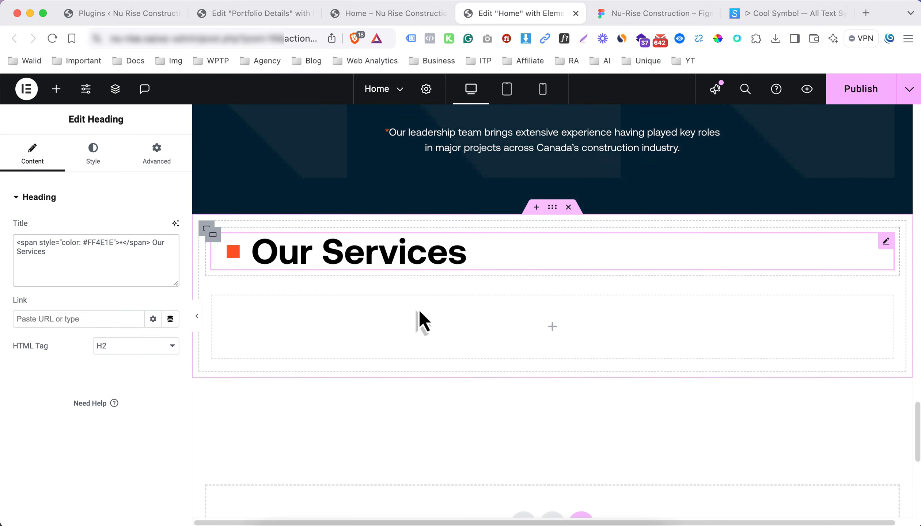
{"action": "left_click", "coordinate": [641, 16]}
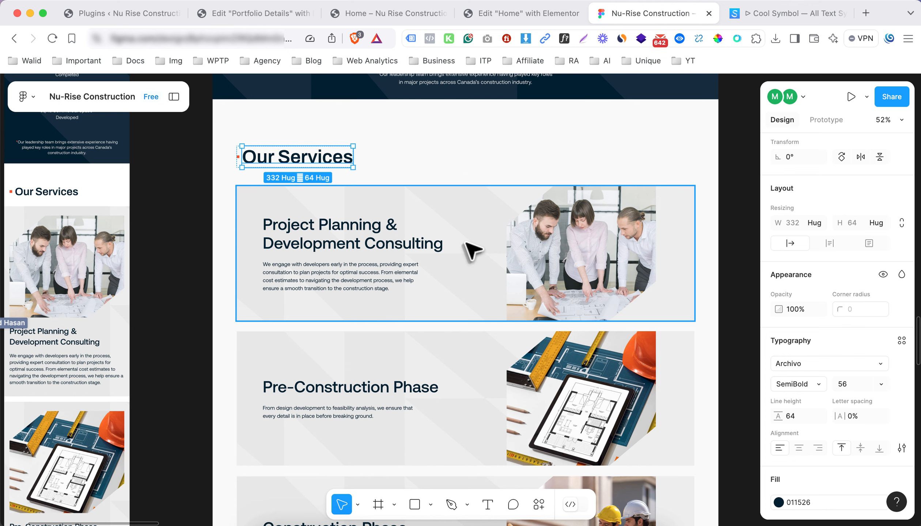
{"action": "left_click", "coordinate": [519, 18]}
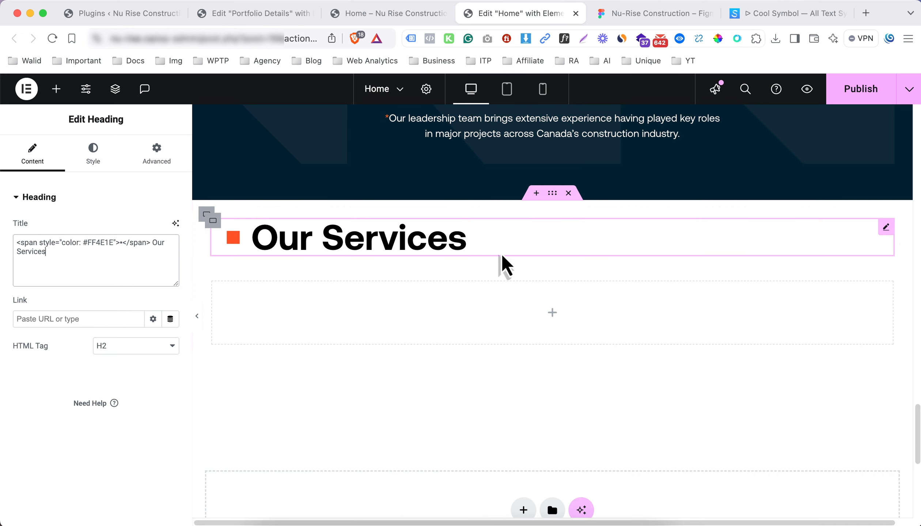
{"action": "scroll", "coordinate": [375, 309], "scroll_direction": "down", "scroll_amount": 2}
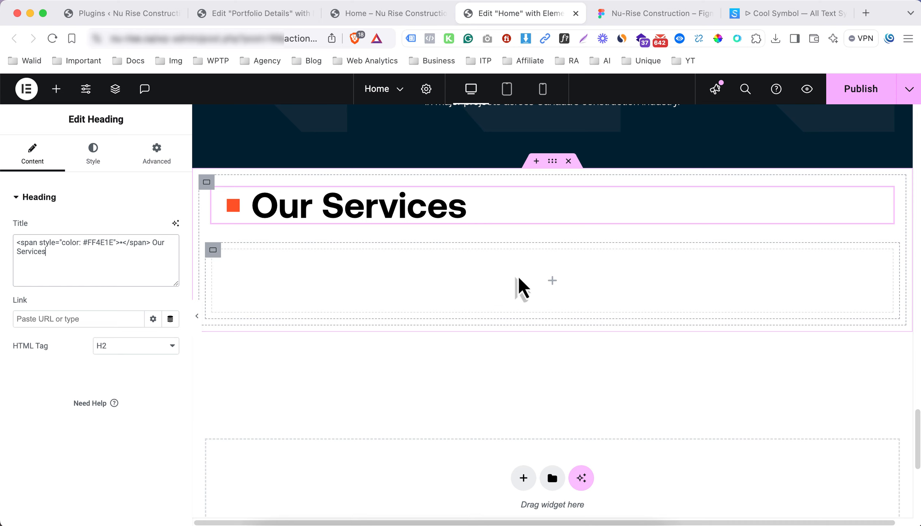
Add a Container inside the Our Services section and duplicate it
{"action": "left_click", "coordinate": [553, 283]}
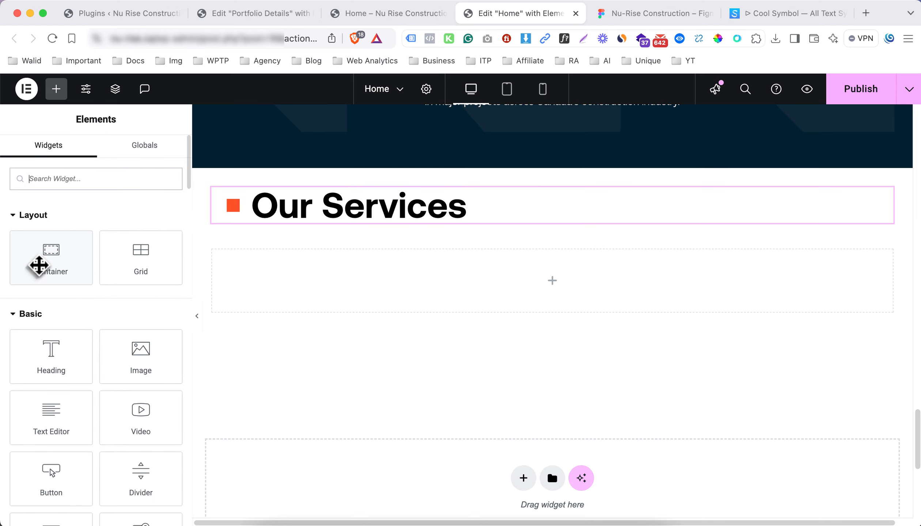
{"action": "left_click_drag", "start_coordinate": [39, 266], "coordinate": [264, 290]}
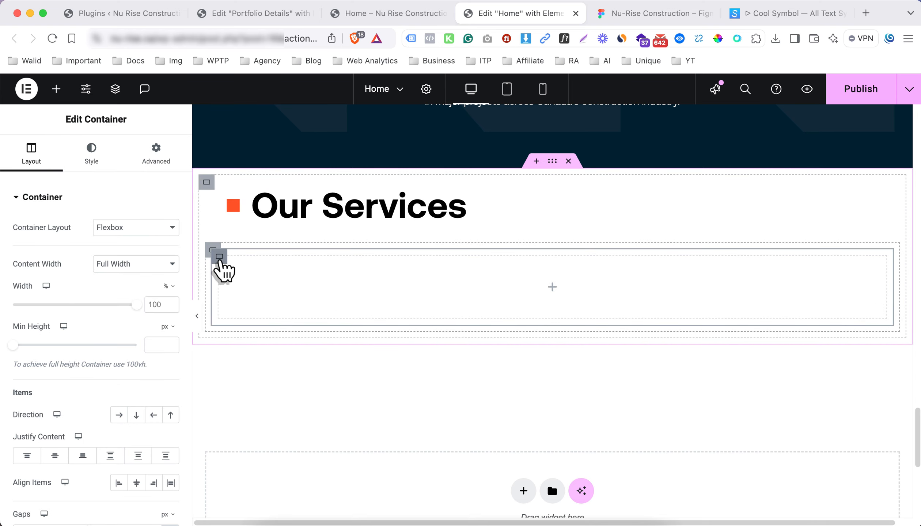
{"action": "right_click", "coordinate": [220, 260]}
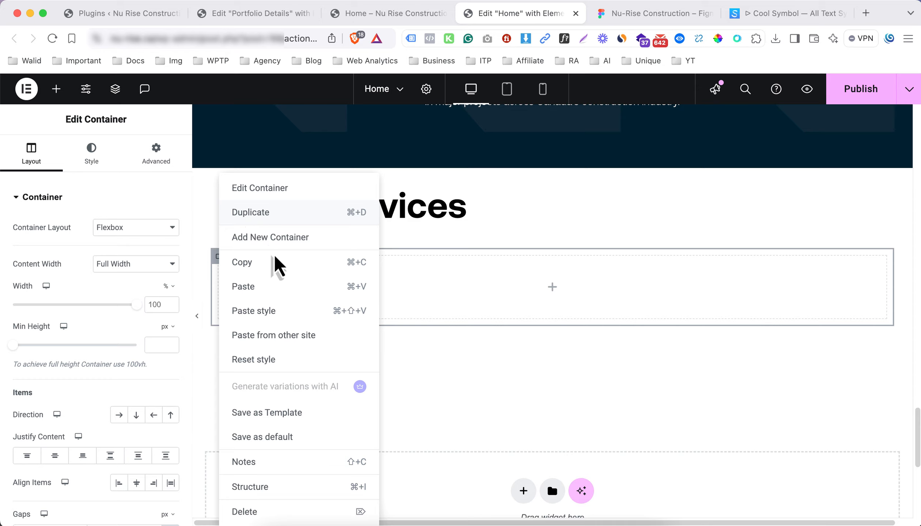
{"action": "left_click", "coordinate": [252, 213]}
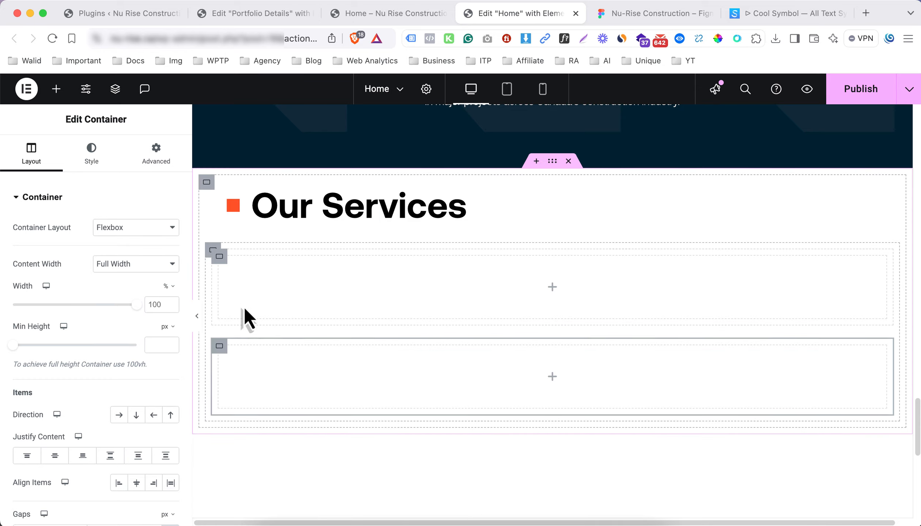
Set the two inner containers' widths to 40% and 60%
{"action": "double_click", "coordinate": [153, 304]}
{"action": "type", "text": "40"}
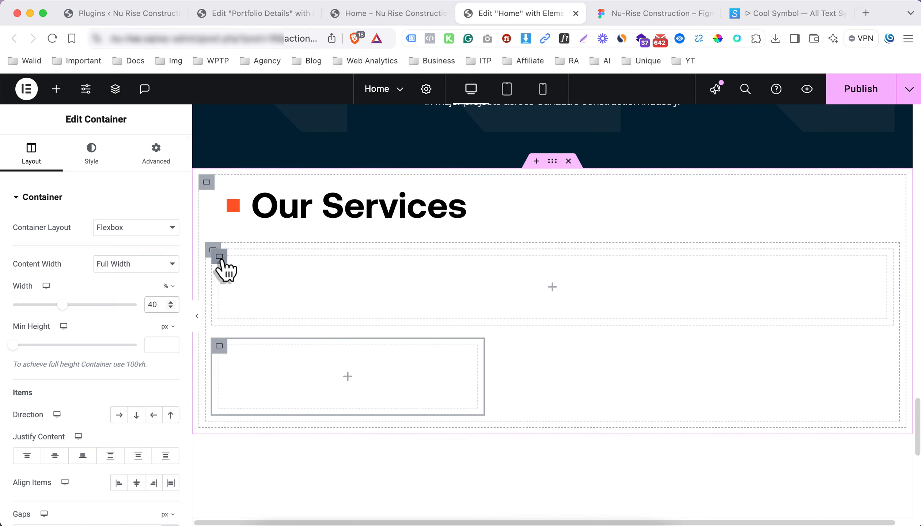
{"action": "left_click", "coordinate": [222, 260]}
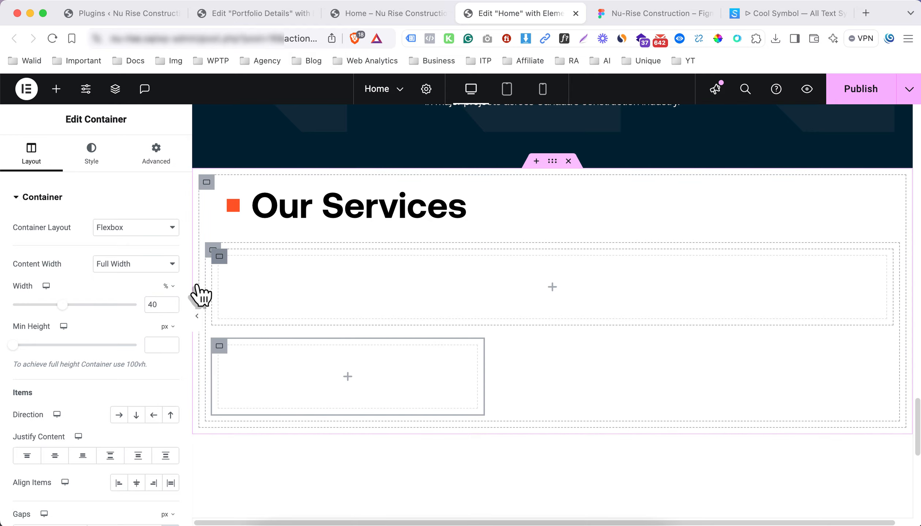
{"action": "double_click", "coordinate": [153, 304]}
{"action": "type", "text": "60"}
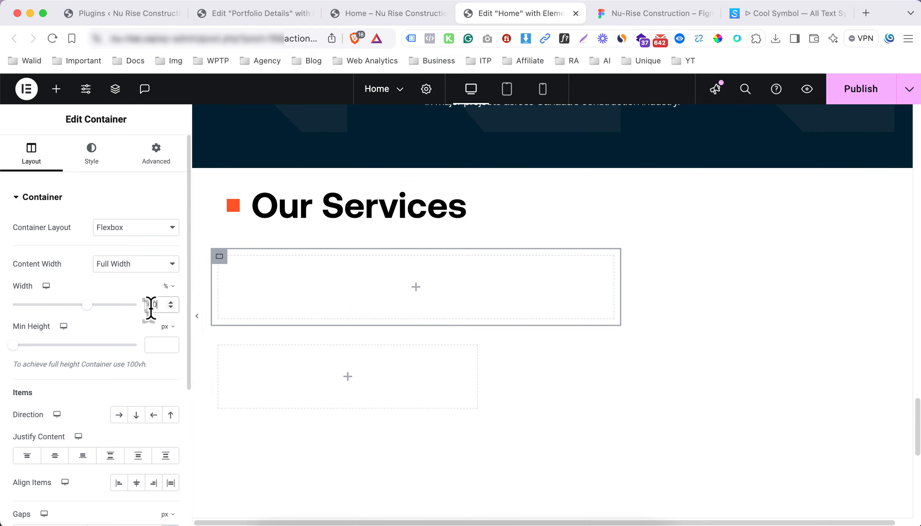
Set the parent container's direction to Row so both containers sit side by side
{"action": "left_click", "coordinate": [213, 252]}
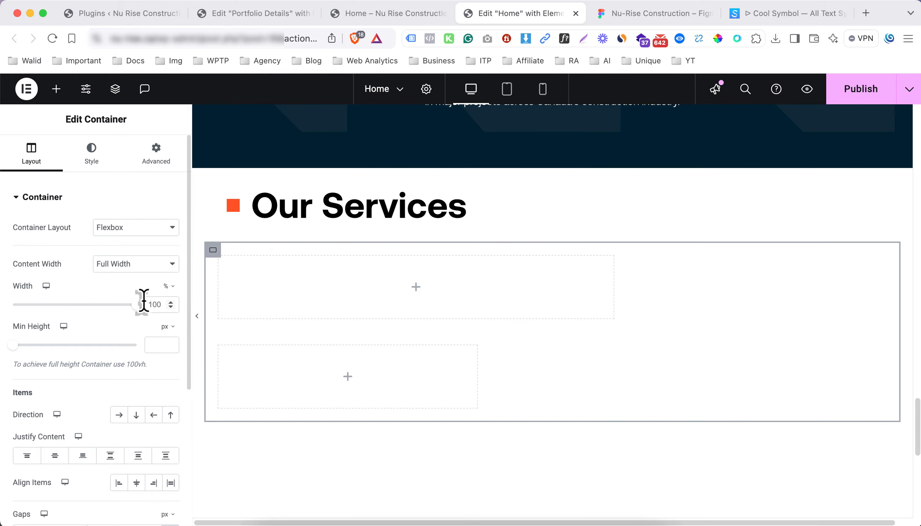
{"action": "left_click", "coordinate": [119, 415]}
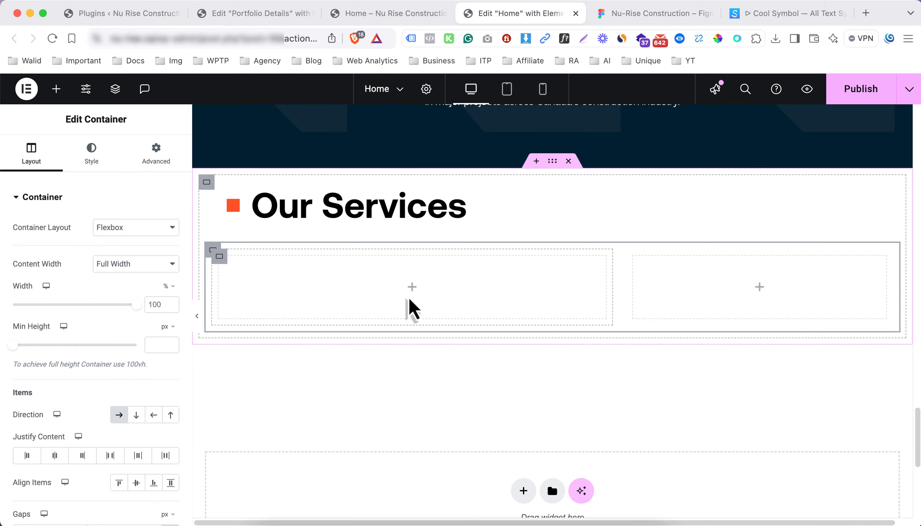
{"action": "left_click", "coordinate": [636, 14]}
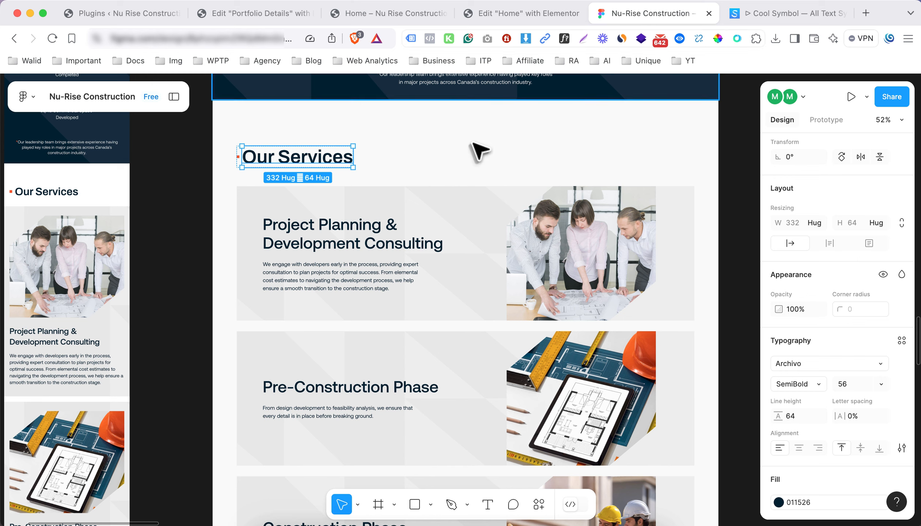
{"action": "scroll", "coordinate": [393, 258], "scroll_direction": "down", "scroll_amount": 5}
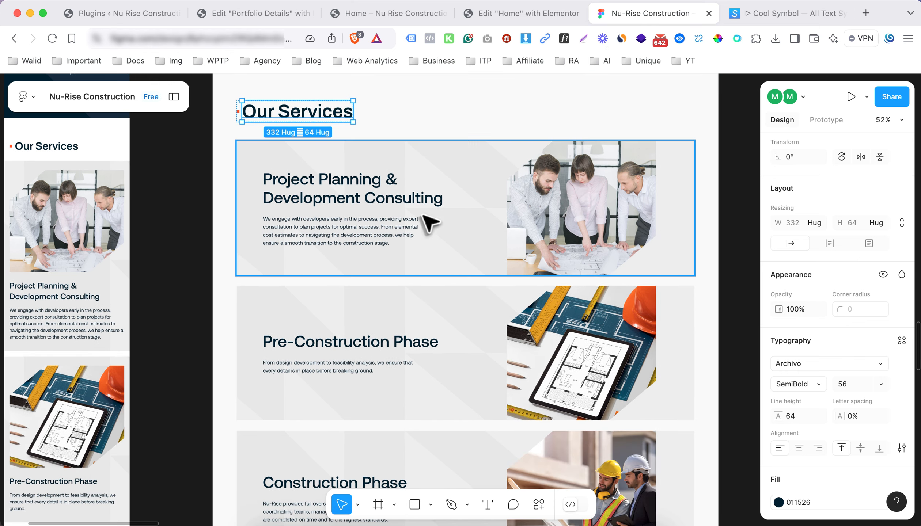
{"action": "left_click", "coordinate": [524, 14]}
{"action": "scroll", "coordinate": [405, 260], "scroll_direction": "up", "scroll_amount": 10}
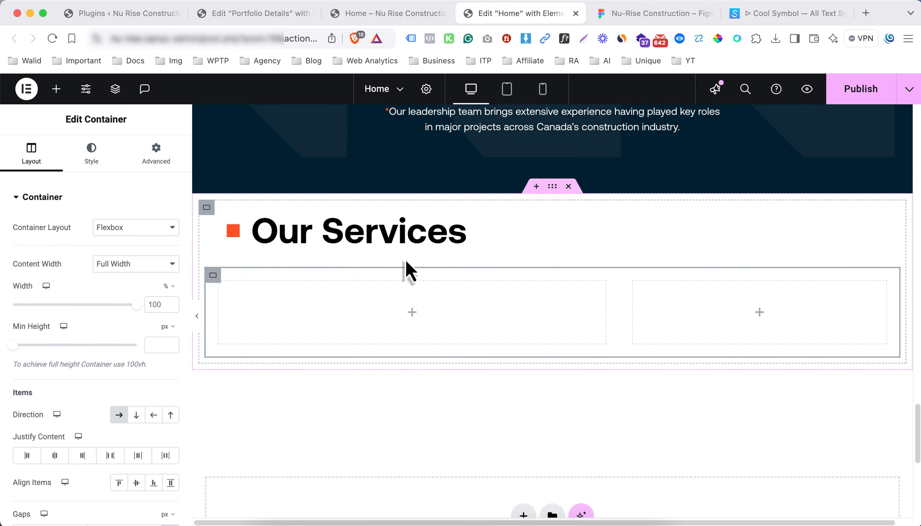
{"action": "scroll", "coordinate": [439, 274], "scroll_direction": "up", "scroll_amount": 10}
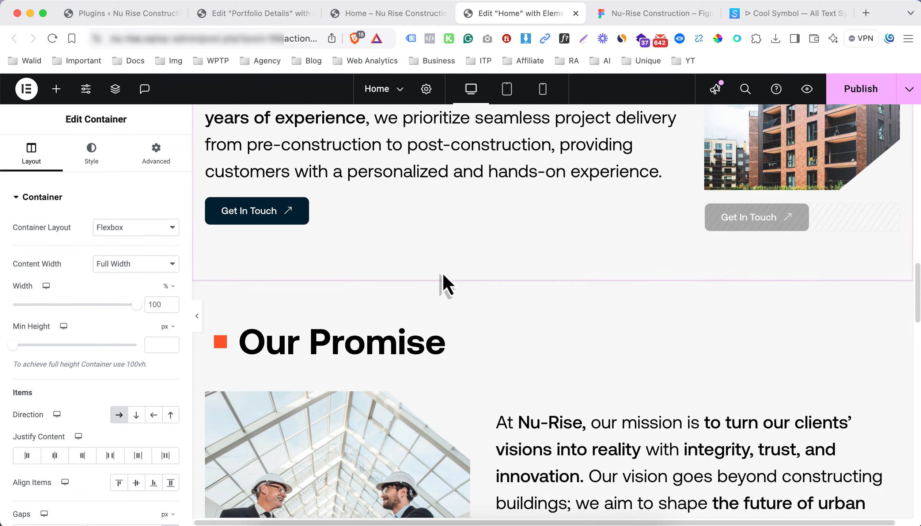
Copy the Building on Decades of Expertise heading and paste it into the left container
{"action": "scroll", "coordinate": [442, 282], "scroll_direction": "down", "scroll_amount": 15}
{"action": "scroll", "coordinate": [452, 282], "scroll_direction": "up", "scroll_amount": 8}
{"action": "scroll", "coordinate": [519, 190], "scroll_direction": "down", "scroll_amount": 3}
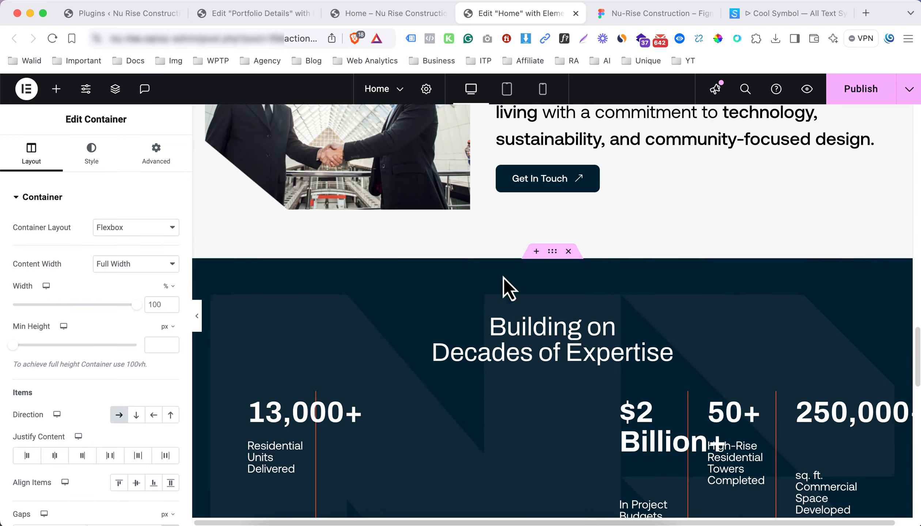
{"action": "right_click", "coordinate": [526, 366]}
{"action": "left_click", "coordinate": [540, 296]}
{"action": "scroll", "coordinate": [405, 366], "scroll_direction": "down", "scroll_amount": 15}
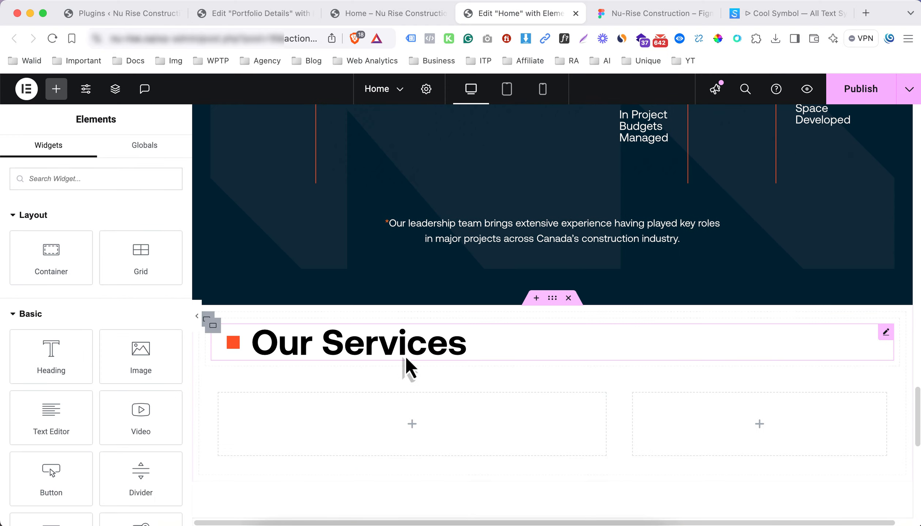
{"action": "right_click", "coordinate": [341, 382]}
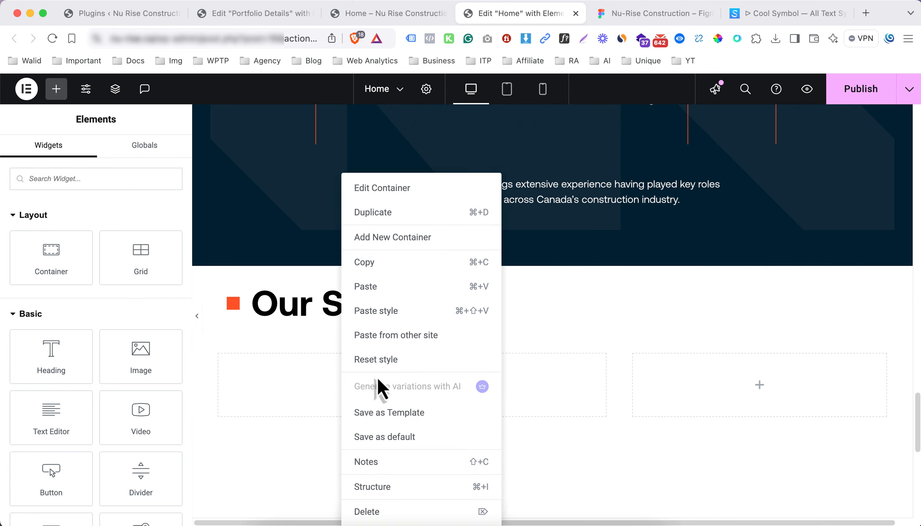
{"action": "left_click", "coordinate": [395, 287]}
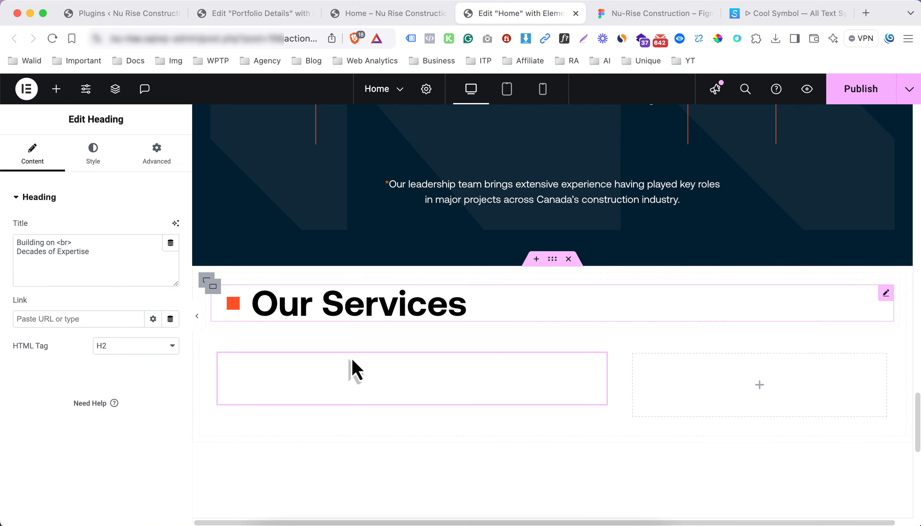
{"action": "left_click", "coordinate": [90, 167]}
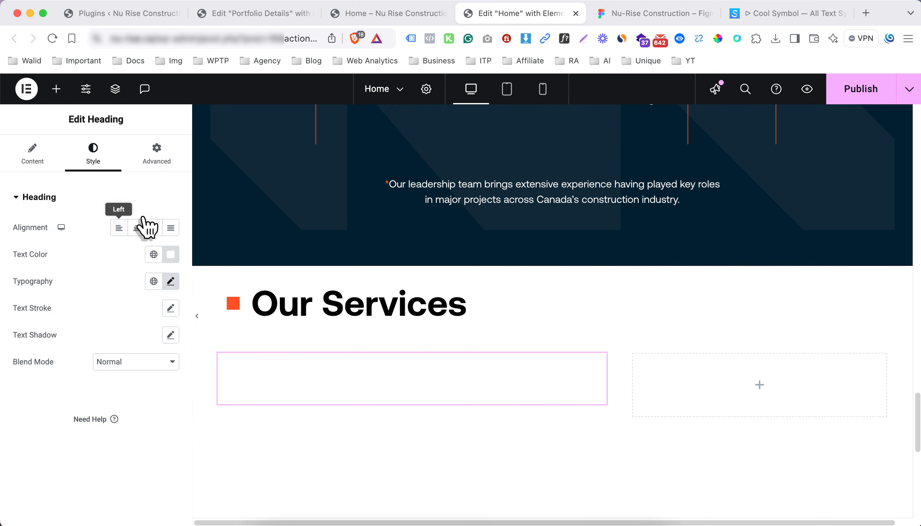
Change the pasted heading's title to 'Project Planning & Development Consulting'
{"action": "left_click", "coordinate": [625, 19]}
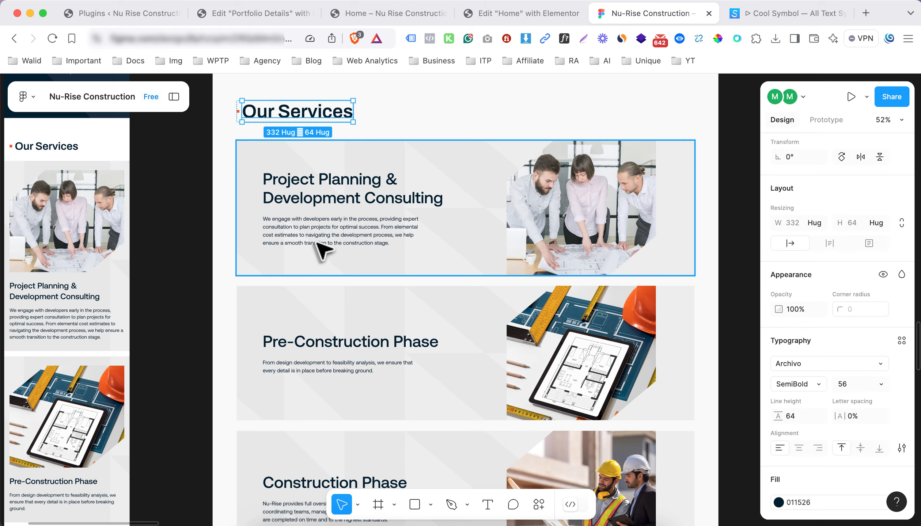
{"action": "left_click", "coordinate": [310, 194]}
{"action": "left_click", "coordinate": [524, 14]}
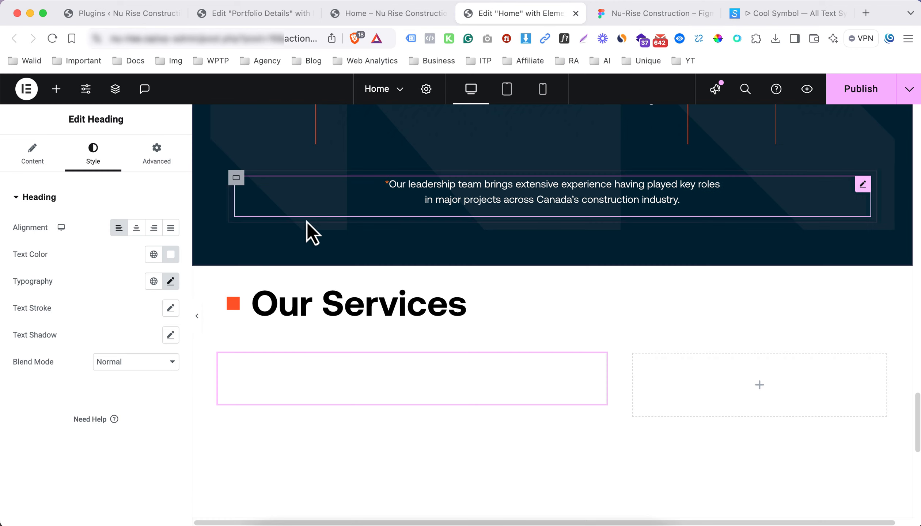
{"action": "left_click", "coordinate": [56, 166]}
{"action": "left_click", "coordinate": [109, 278]}
{"action": "key", "text": "super+a"}
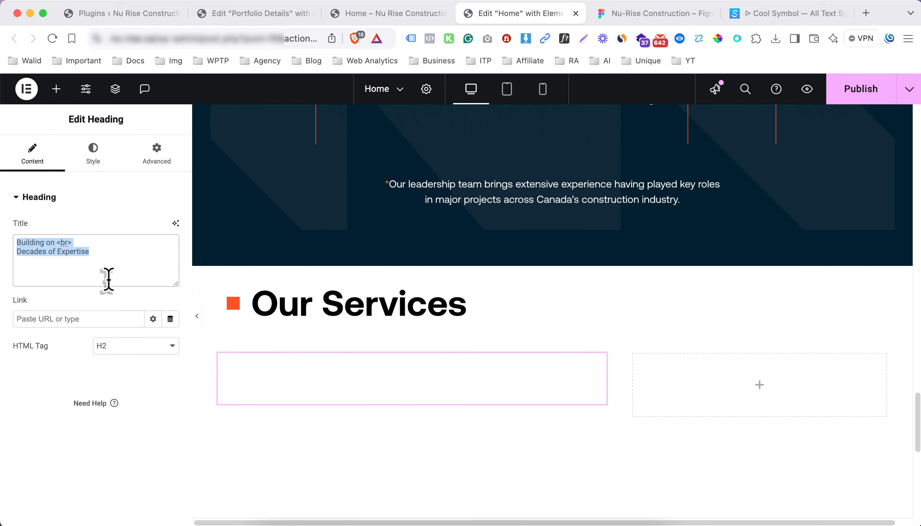
{"action": "key", "text": "super+v"}
Set the heading's text colour to #000000
{"action": "left_click", "coordinate": [114, 164]}
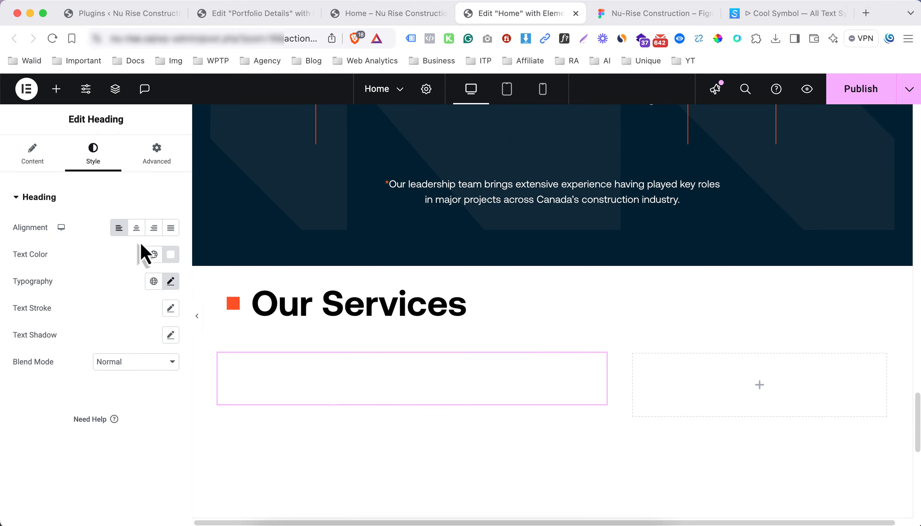
{"action": "left_click", "coordinate": [170, 254]}
{"action": "type", "text": "#000000"}
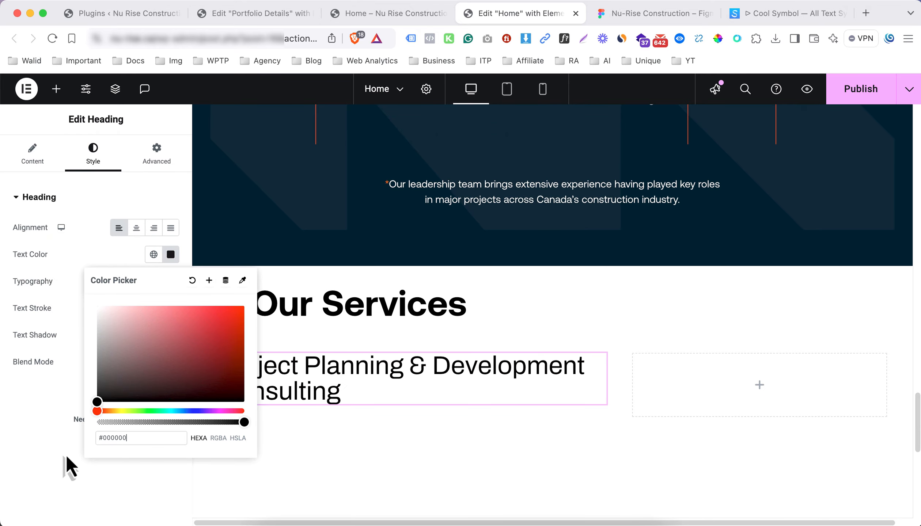
{"action": "left_click", "coordinate": [42, 384]}
Copy the leadership text block after checking the Project Planning body text in Figma
{"action": "left_click", "coordinate": [633, 21]}
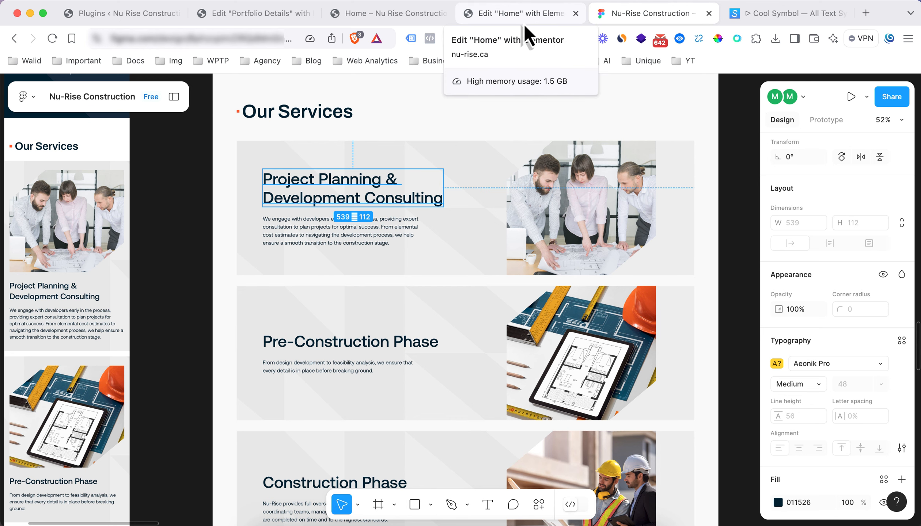
{"action": "left_click", "coordinate": [291, 241]}
{"action": "left_click", "coordinate": [541, 15]}
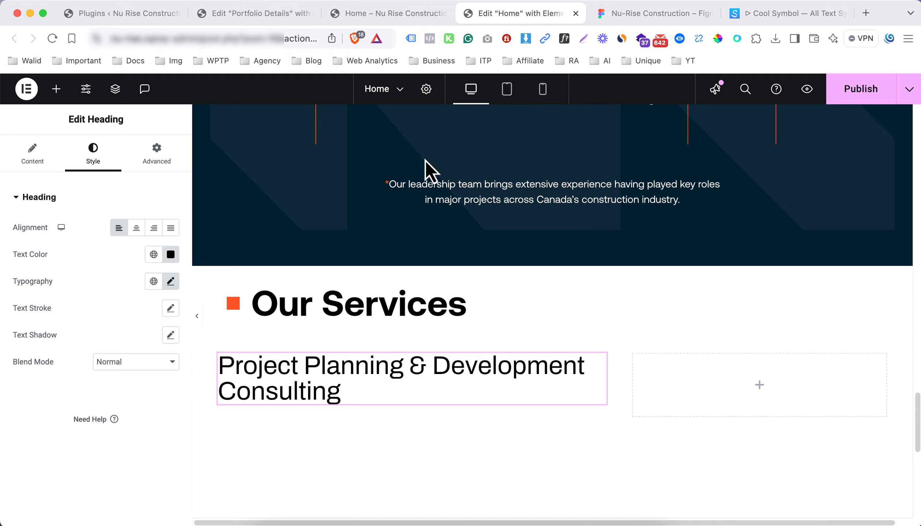
{"action": "right_click", "coordinate": [443, 198]}
{"action": "left_click", "coordinate": [469, 248]}
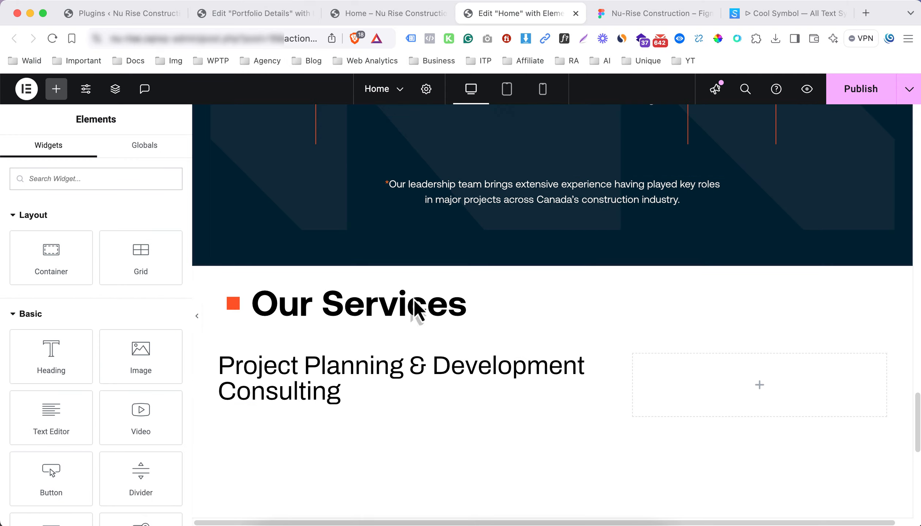
{"action": "right_click", "coordinate": [331, 373]}
{"action": "left_click", "coordinate": [537, 311]}
Copy the intro paragraph block and paste it below the Project Planning heading
{"action": "scroll", "coordinate": [536, 310], "scroll_direction": "up", "scroll_amount": 15}
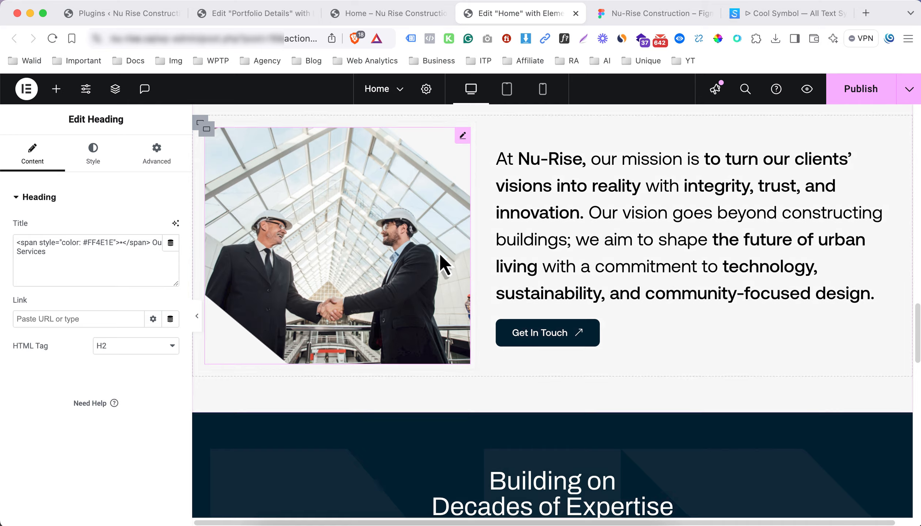
{"action": "right_click", "coordinate": [458, 197]}
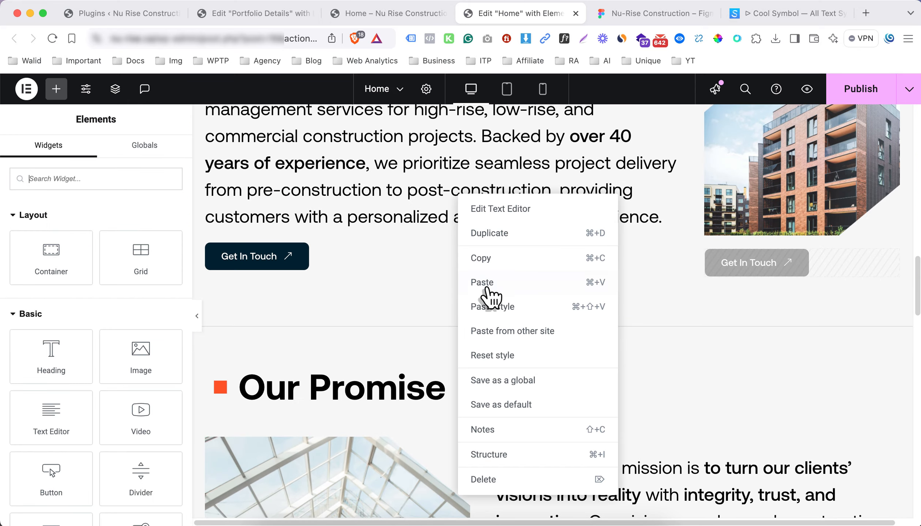
{"action": "left_click", "coordinate": [488, 258]}
{"action": "scroll", "coordinate": [369, 306], "scroll_direction": "down", "scroll_amount": 15}
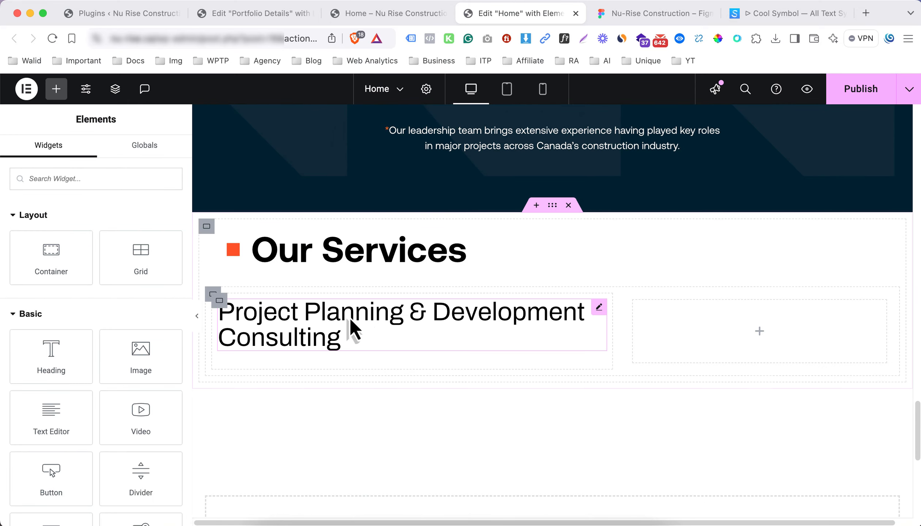
{"action": "right_click", "coordinate": [350, 317]}
{"action": "left_click", "coordinate": [370, 323]}
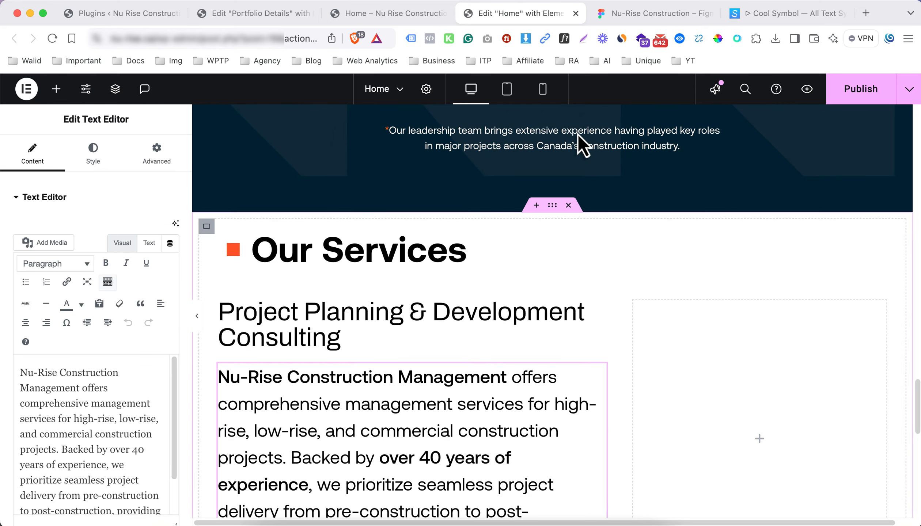
Replace the pasted paragraph's text with the Figma design's body copy
{"action": "left_click", "coordinate": [653, 15]}
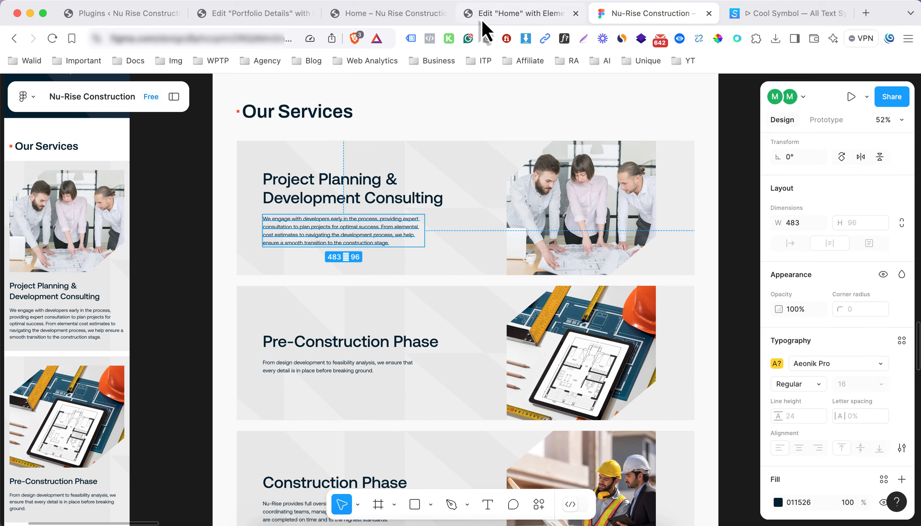
{"action": "key", "text": "ctrl+shift+Tab"}
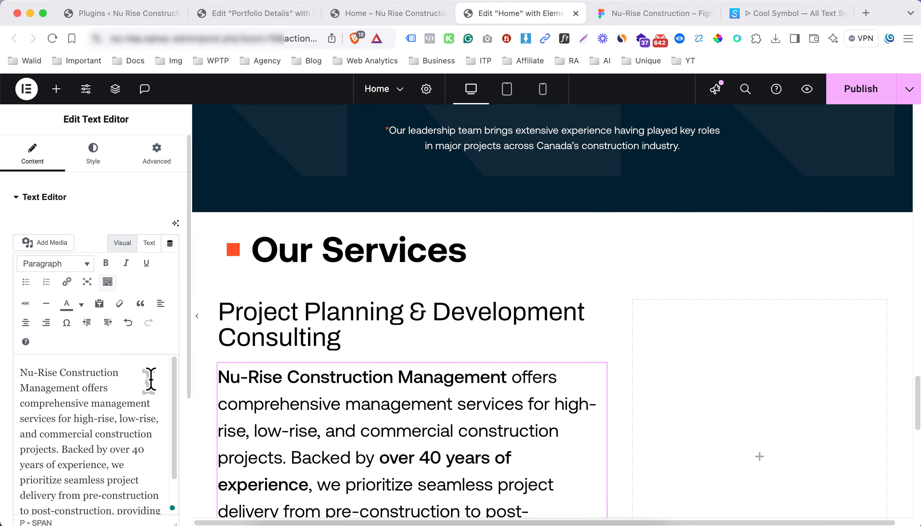
{"action": "left_click", "coordinate": [150, 380]}
{"action": "key", "text": "cmd+a"}
{"action": "key", "text": "BackSpace"}
{"action": "key", "text": "super+v"}
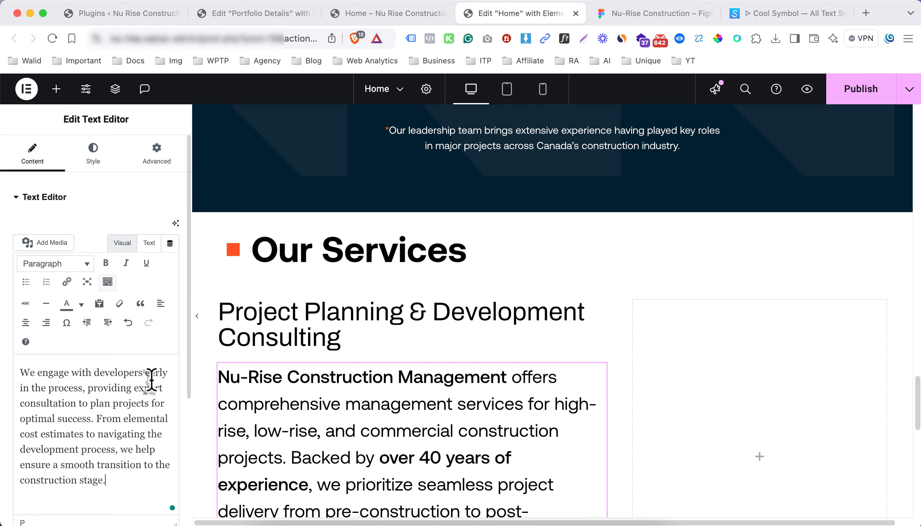
{"action": "scroll", "coordinate": [294, 339], "scroll_direction": "down", "scroll_amount": 3}
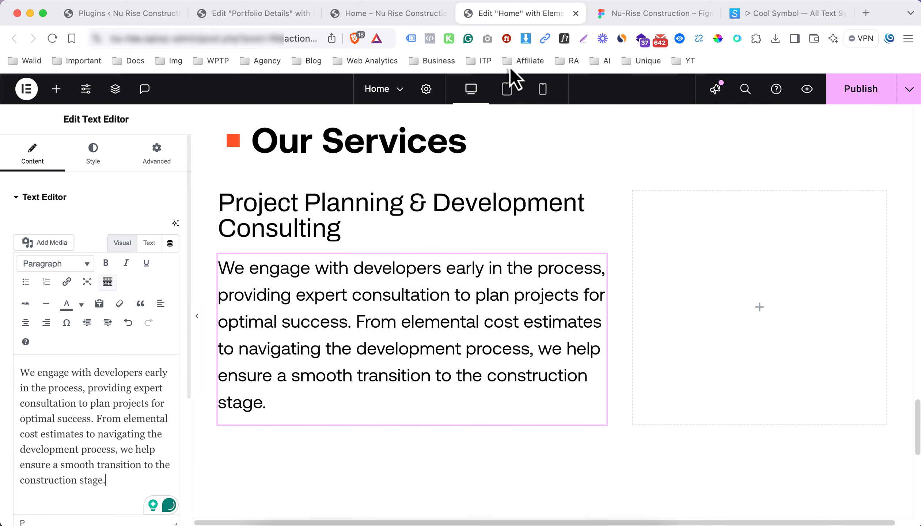
Set the paragraph's typography size to 16 px
{"action": "left_click", "coordinate": [619, 21]}
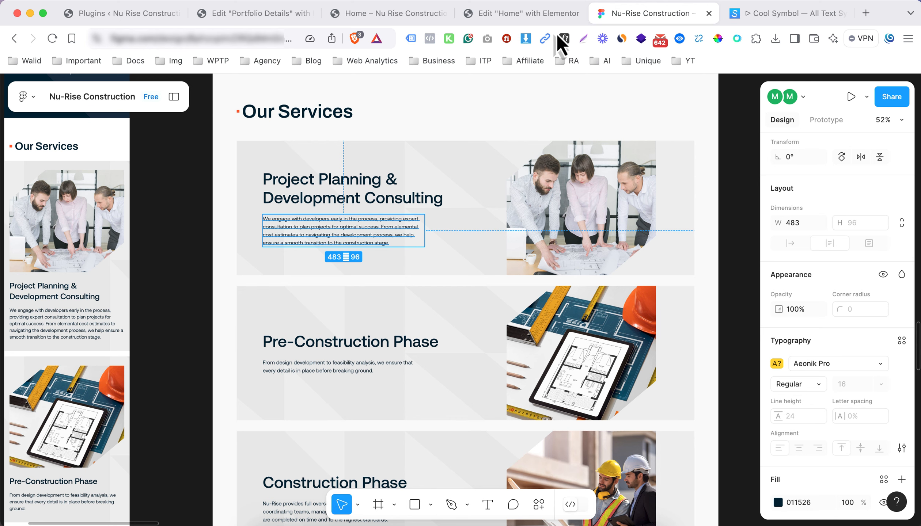
{"action": "left_click", "coordinate": [524, 14]}
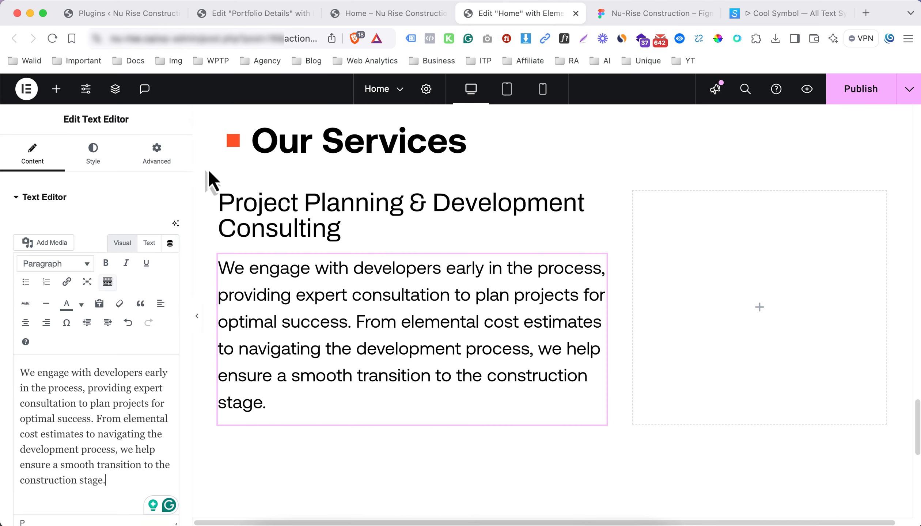
{"action": "left_click", "coordinate": [90, 162]}
{"action": "left_click", "coordinate": [170, 282]}
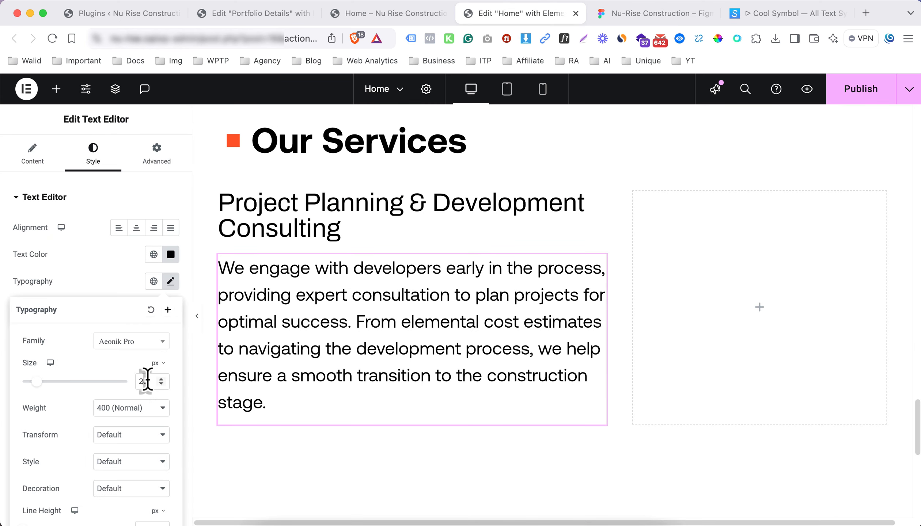
{"action": "type", "text": "16"}
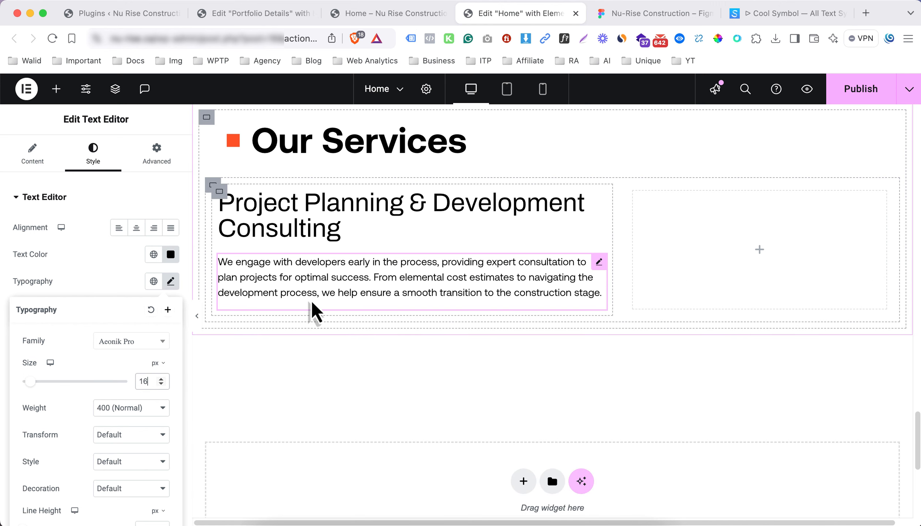
Check the Project Planning heading in Figma and select it in Elementor
{"action": "left_click", "coordinate": [658, 14]}
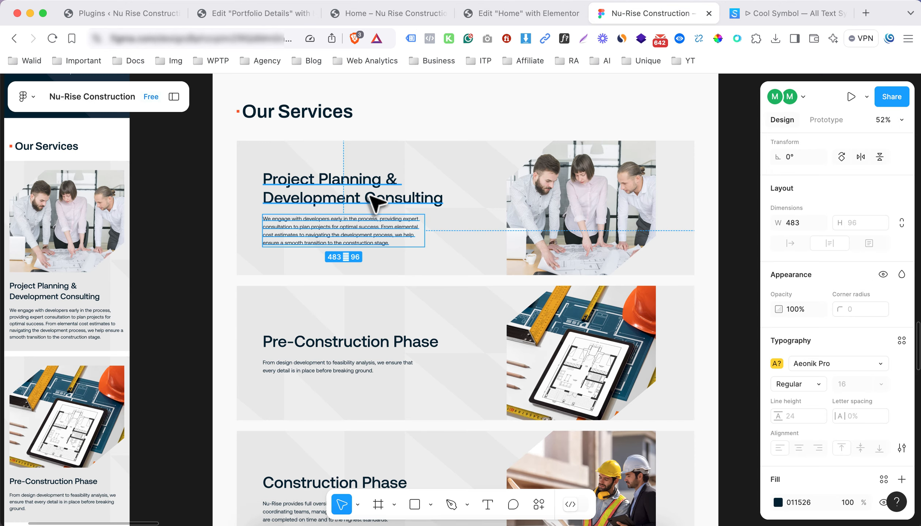
{"action": "double_click", "coordinate": [376, 178]}
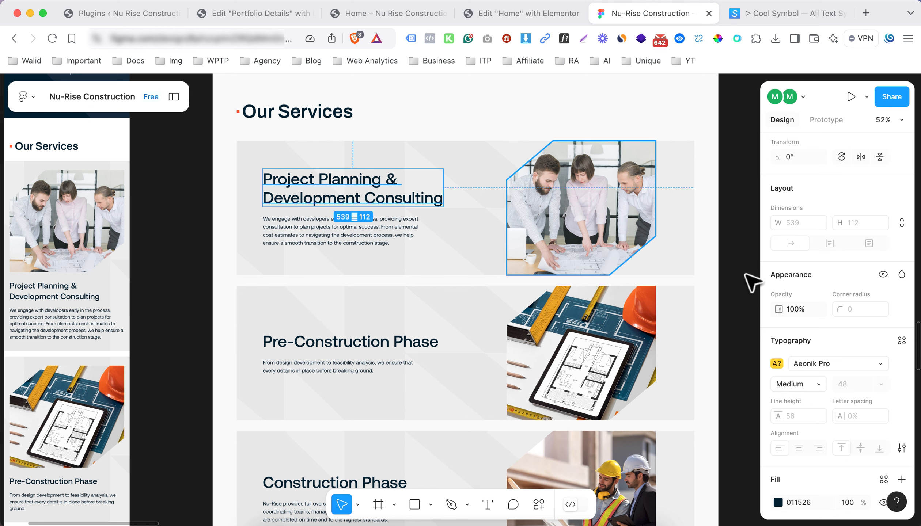
{"action": "left_click", "coordinate": [503, 19]}
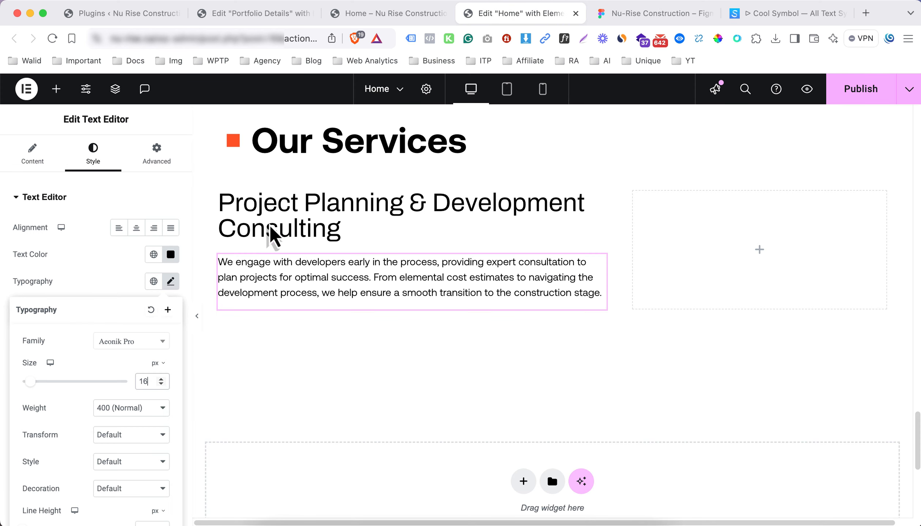
{"action": "left_click", "coordinate": [301, 198]}
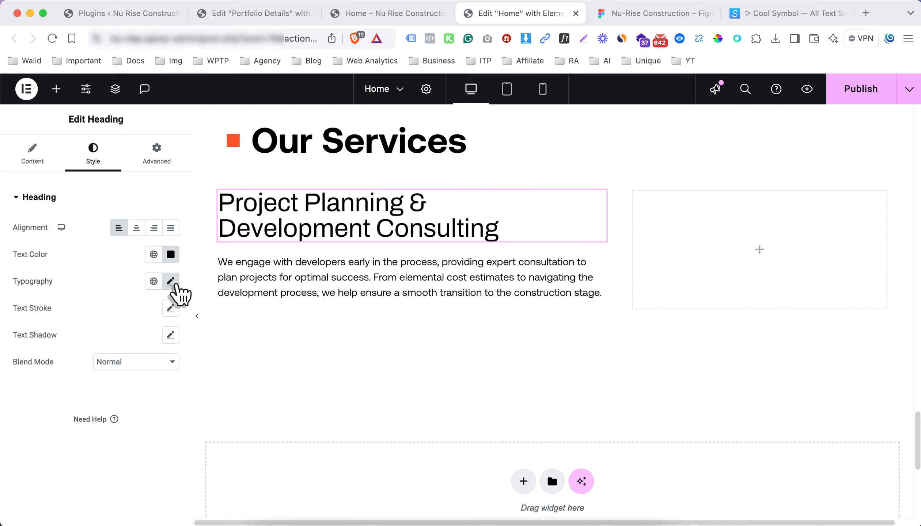
Set the Project Planning heading's typography size to 48 px
{"action": "left_click", "coordinate": [170, 281]}
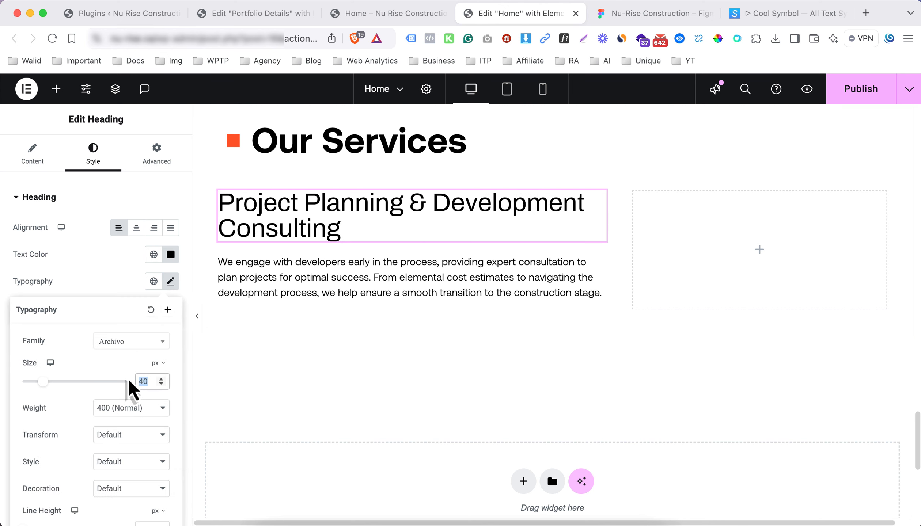
{"action": "type", "text": "48"}
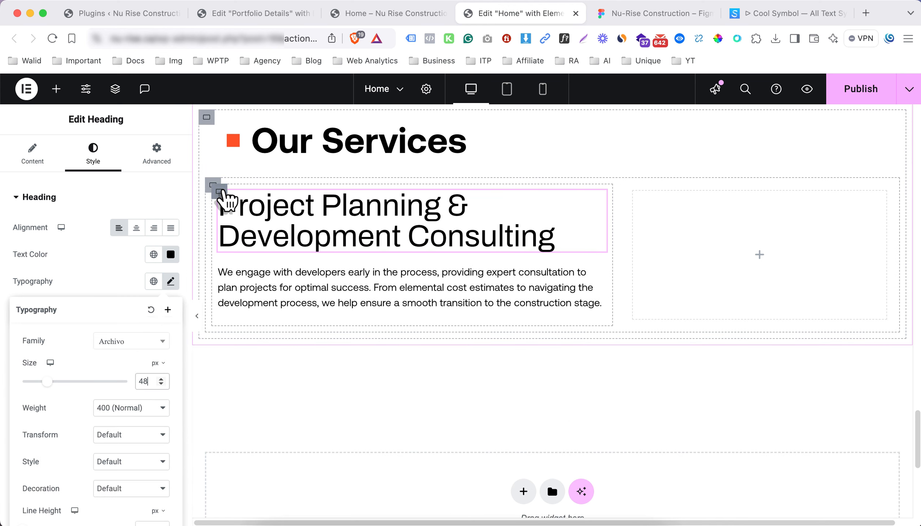
{"action": "left_click", "coordinate": [220, 191]}
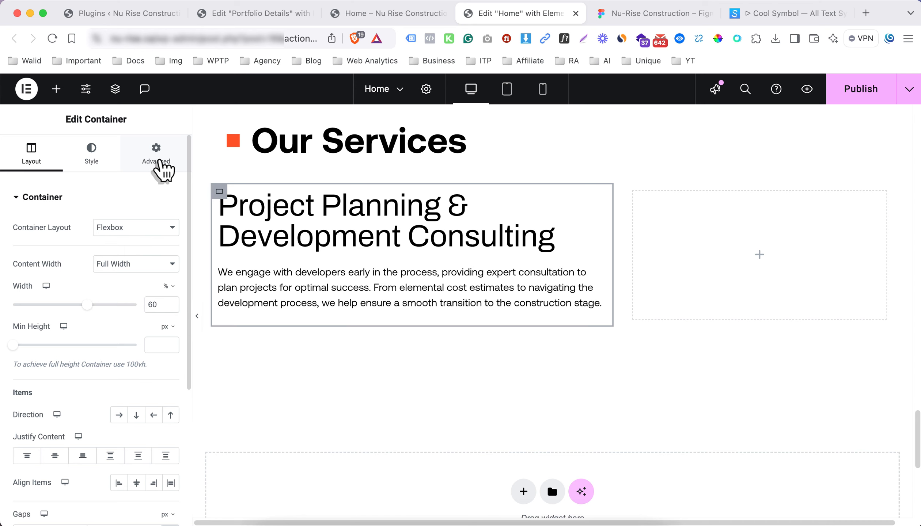
{"action": "left_click", "coordinate": [161, 164]}
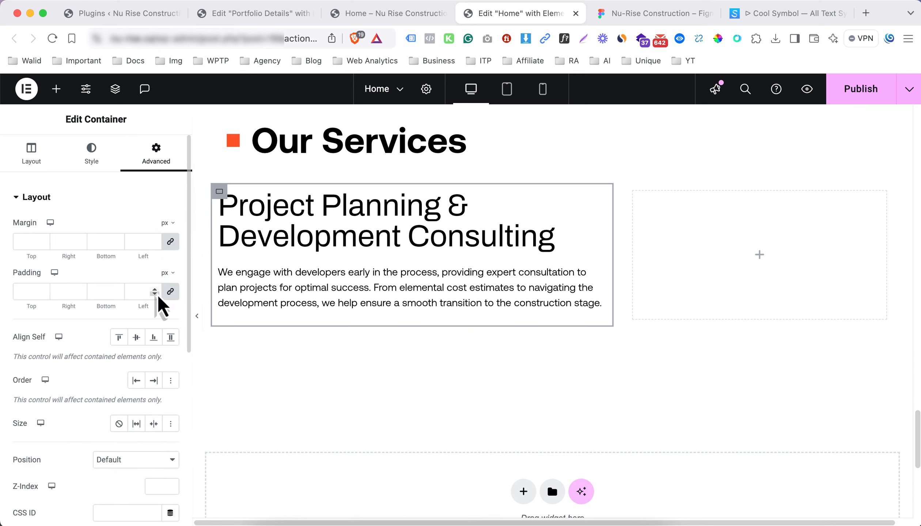
Give the text container unlinked percent padding: 1% top, bottom and left, 5% right
{"action": "left_click", "coordinate": [663, 18]}
{"action": "left_click", "coordinate": [549, 14]}
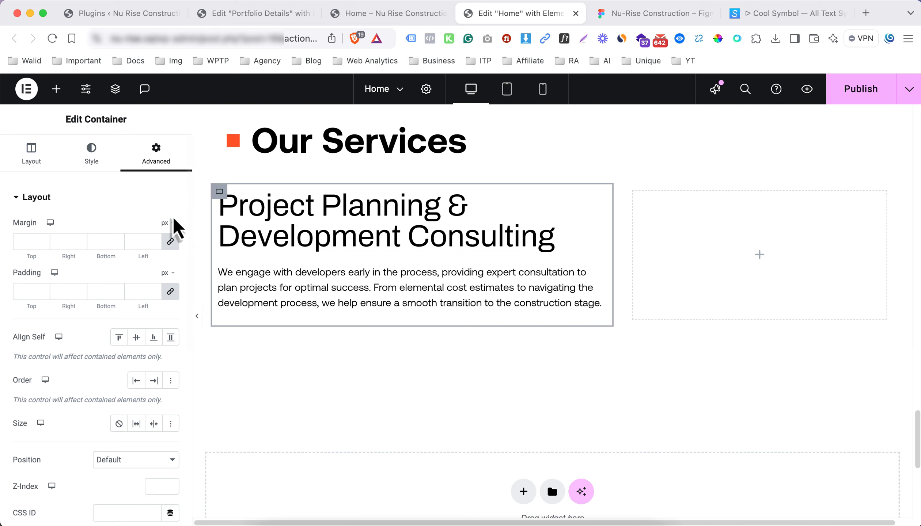
{"action": "left_click", "coordinate": [168, 274]}
{"action": "left_click", "coordinate": [164, 336]}
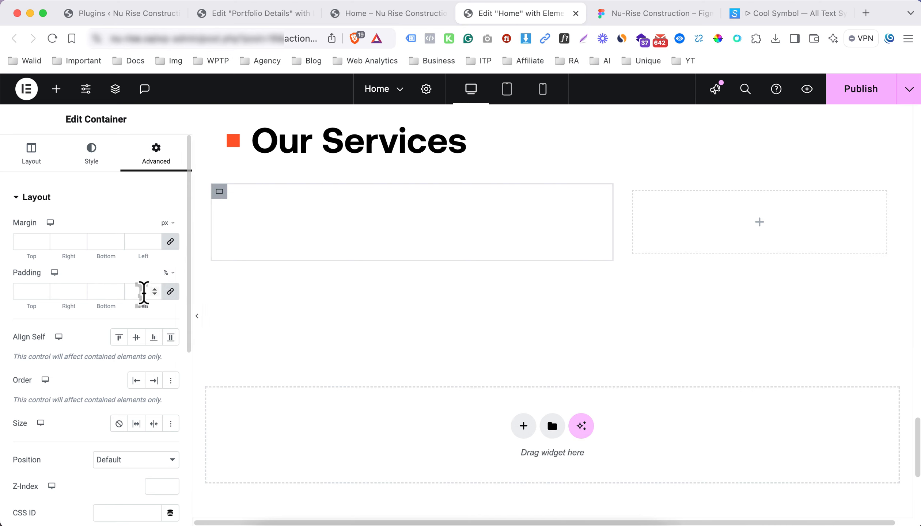
{"action": "type", "text": "1"}
{"action": "left_click", "coordinate": [171, 294]}
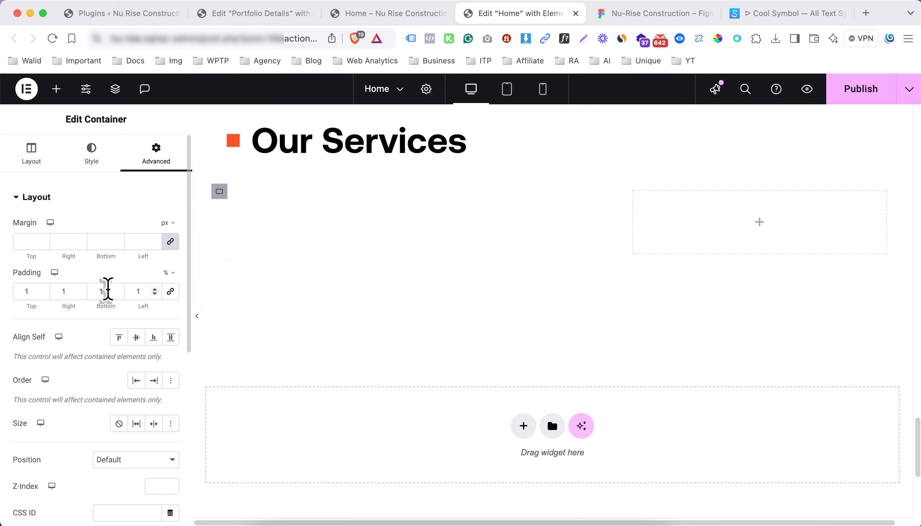
{"action": "double_click", "coordinate": [61, 291]}
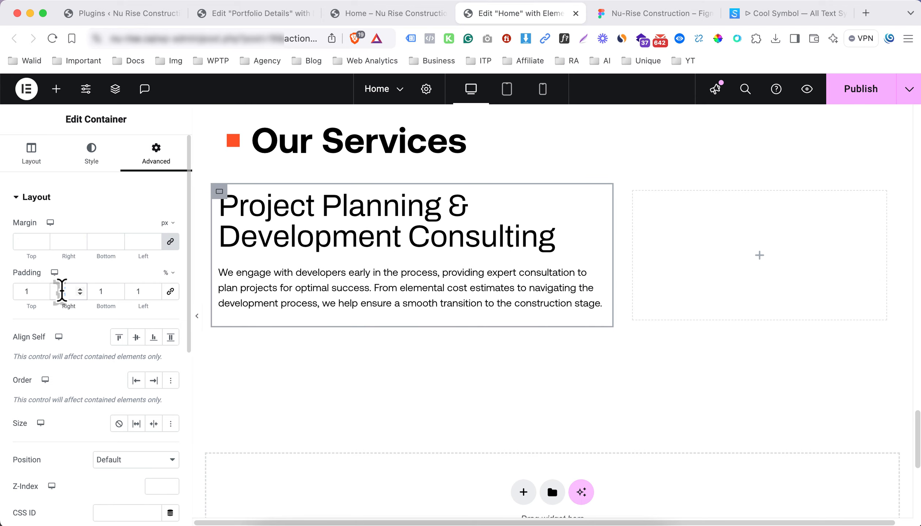
{"action": "type", "text": "5"}
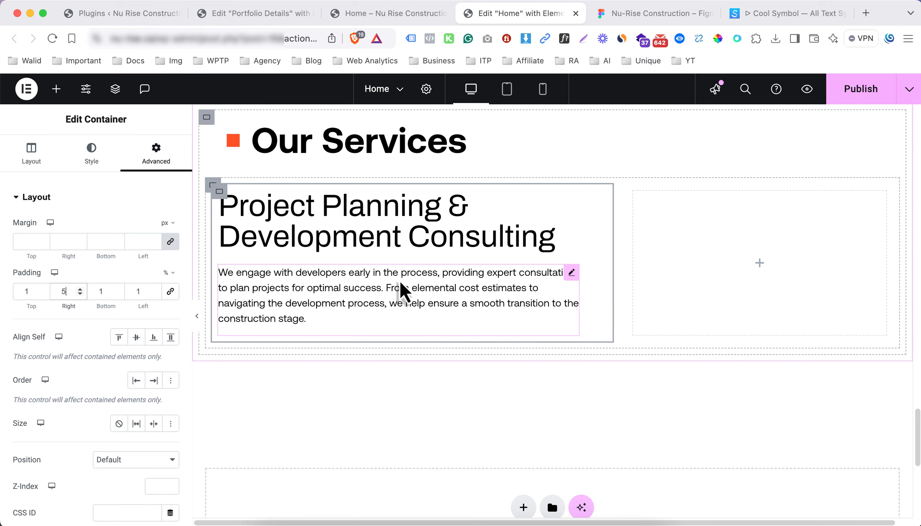
{"action": "left_click", "coordinate": [759, 263]}
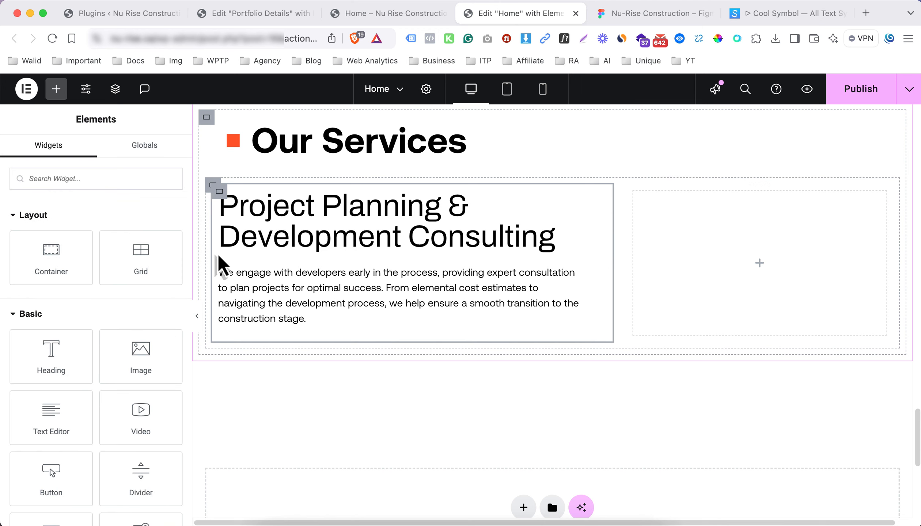
Place a Full-resolution Image widget in the right column and browse the Media Library
{"action": "left_click_drag", "start_coordinate": [135, 362], "coordinate": [731, 272]}
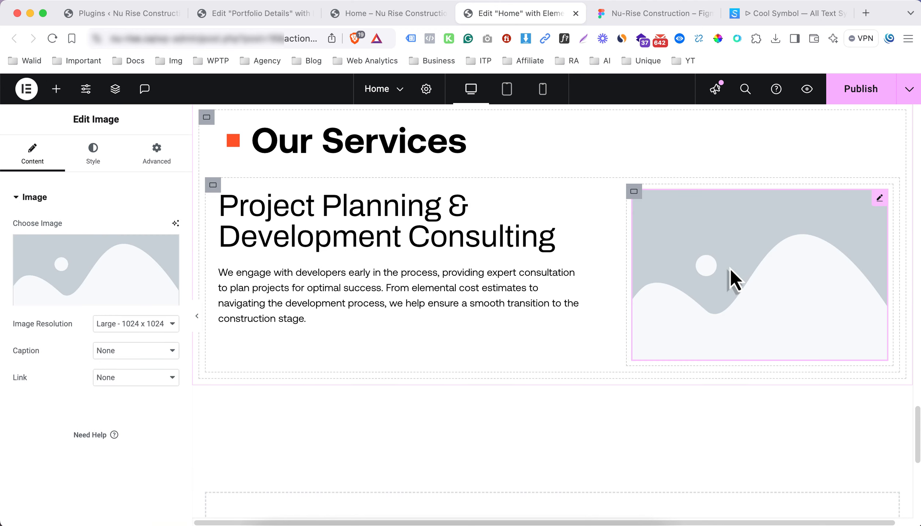
{"action": "left_click", "coordinate": [122, 324]}
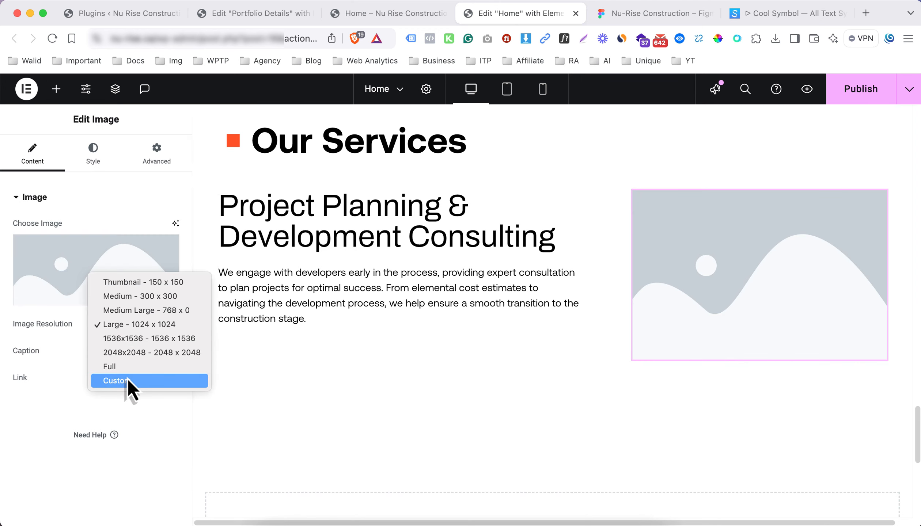
{"action": "left_click", "coordinate": [125, 367]}
{"action": "left_click", "coordinate": [104, 289]}
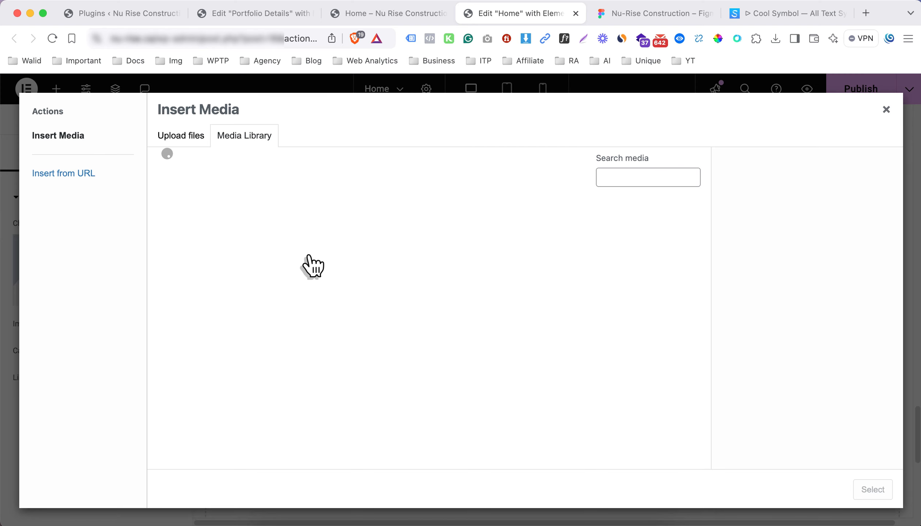
{"action": "scroll", "coordinate": [464, 329], "scroll_direction": "down", "scroll_amount": 4}
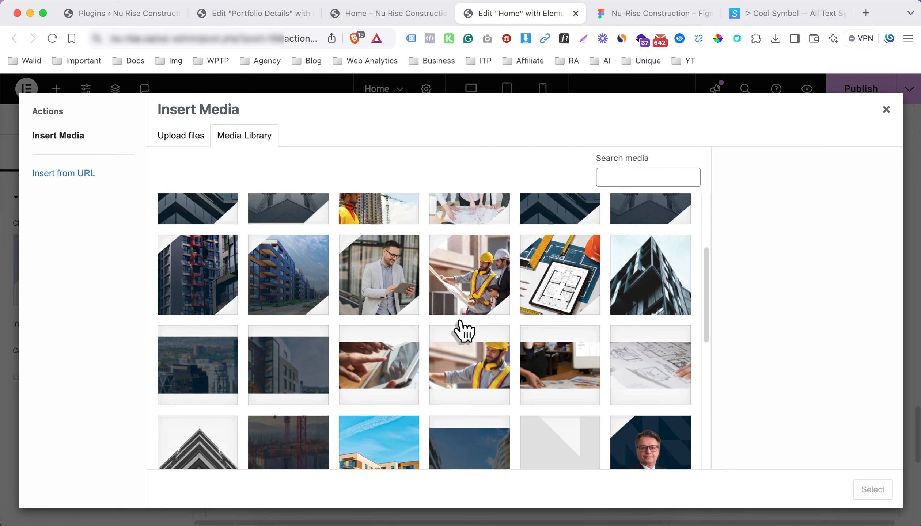
{"action": "scroll", "coordinate": [464, 331], "scroll_direction": "down", "scroll_amount": 4}
{"action": "scroll", "coordinate": [464, 330], "scroll_direction": "down", "scroll_amount": 5}
{"action": "scroll", "coordinate": [465, 330], "scroll_direction": "up", "scroll_amount": 10}
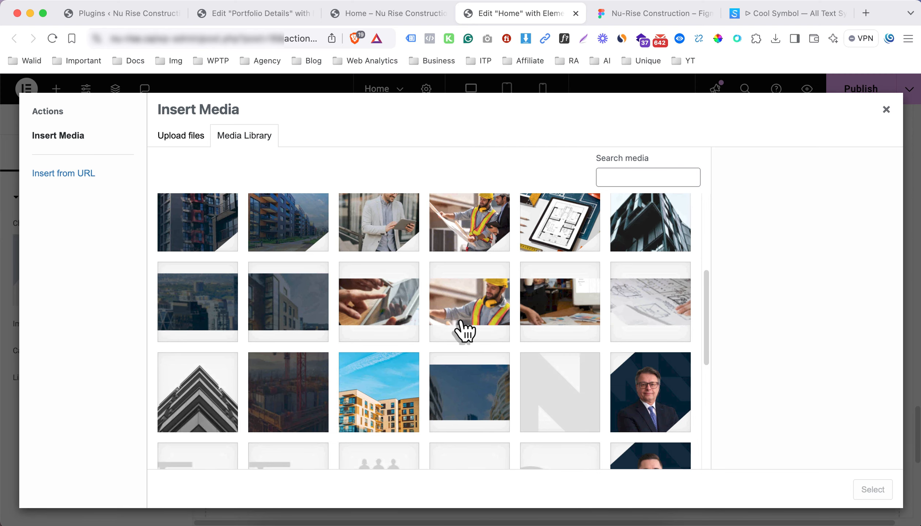
{"action": "scroll", "coordinate": [465, 330], "scroll_direction": "up", "scroll_amount": 5}
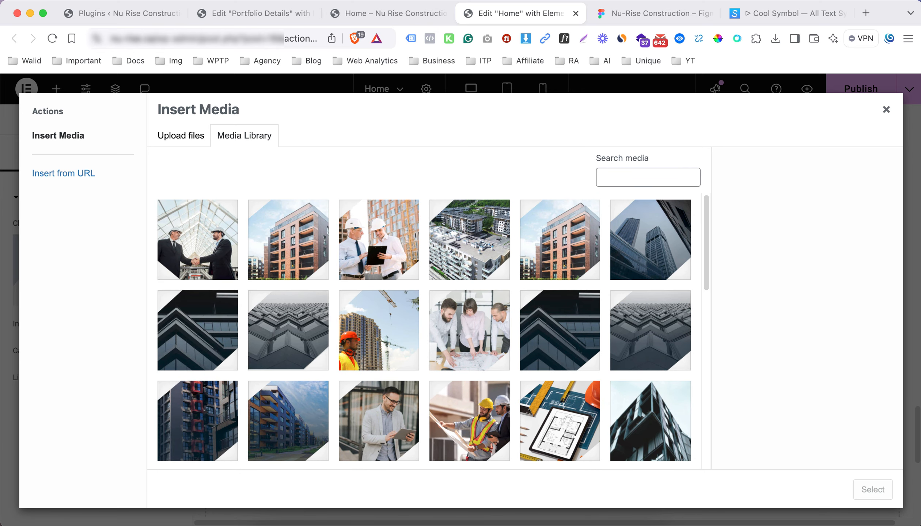
Export the team photo from Figma as Vector 10 (1).png and open WordPress's Upload files tab
{"action": "left_click", "coordinate": [667, 15]}
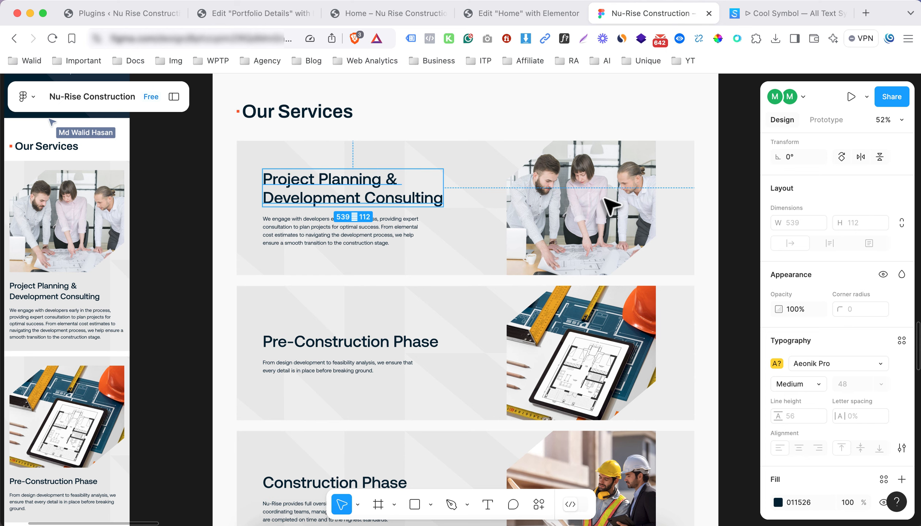
{"action": "left_click", "coordinate": [585, 208]}
{"action": "scroll", "coordinate": [842, 462], "scroll_direction": "down", "scroll_amount": 1}
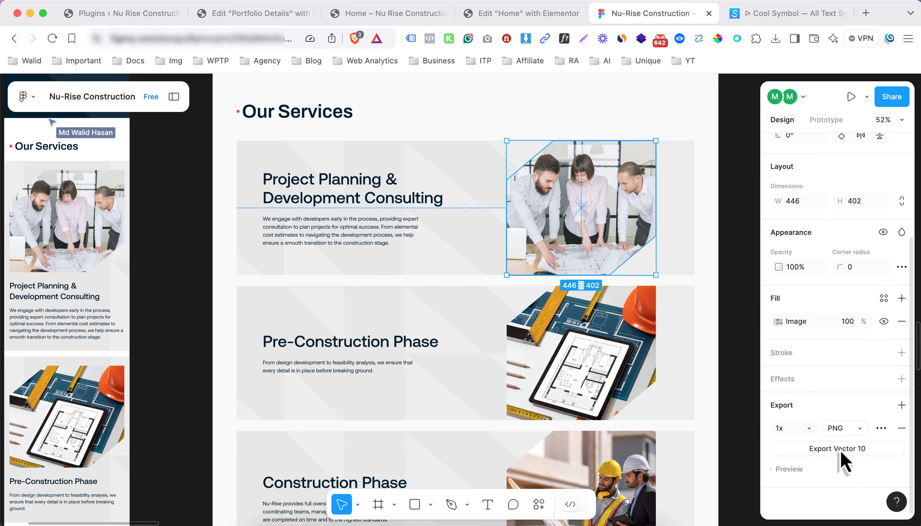
{"action": "left_click", "coordinate": [841, 450]}
{"action": "key", "text": "Return"}
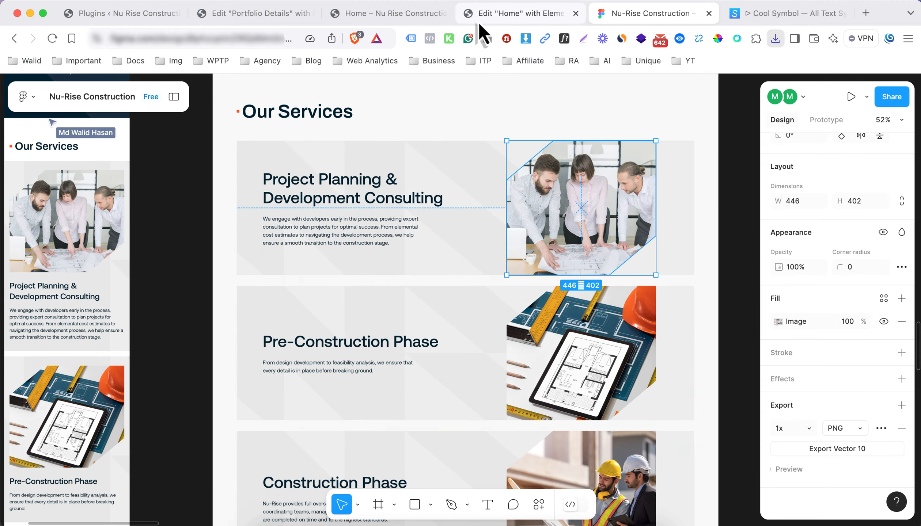
{"action": "left_click", "coordinate": [479, 19]}
{"action": "left_click", "coordinate": [198, 138]}
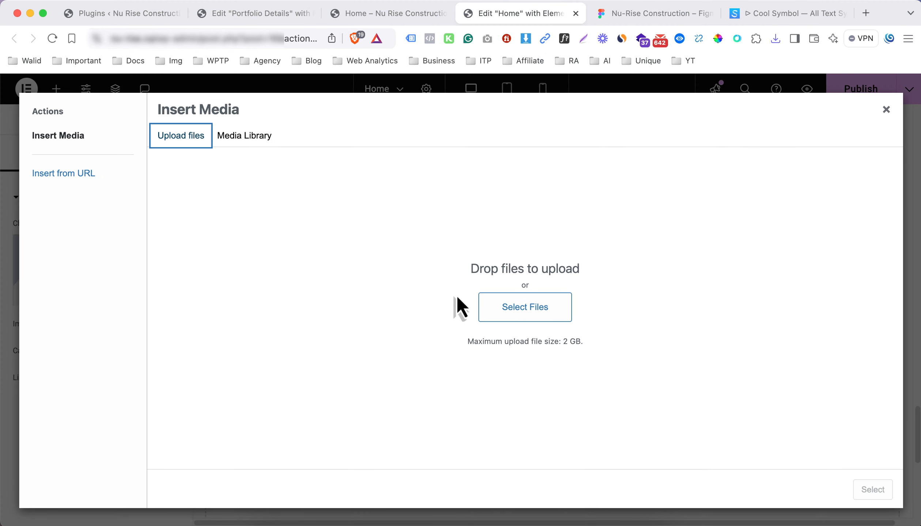
Upload Vector 10 (1).png to the Media Library and select the team-at-table image
{"action": "left_click", "coordinate": [478, 318]}
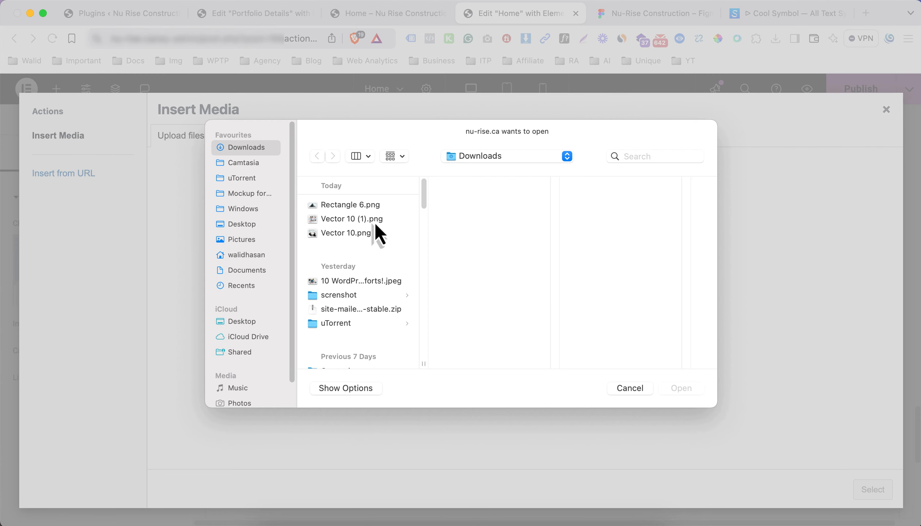
{"action": "left_click", "coordinate": [369, 221]}
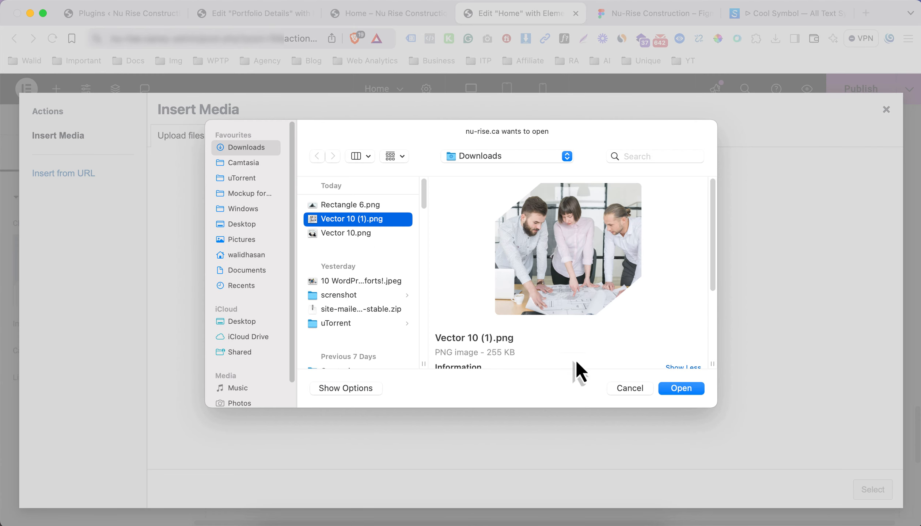
{"action": "left_click", "coordinate": [672, 388]}
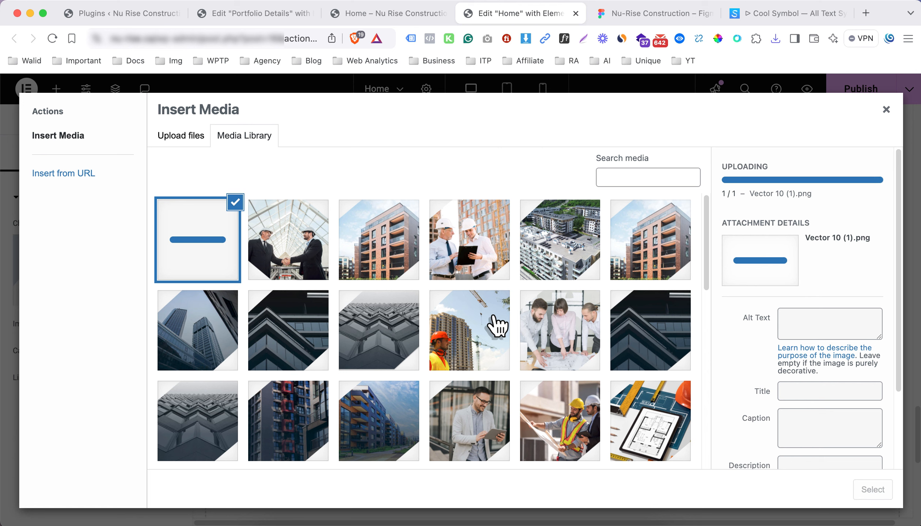
{"action": "left_click", "coordinate": [567, 339]}
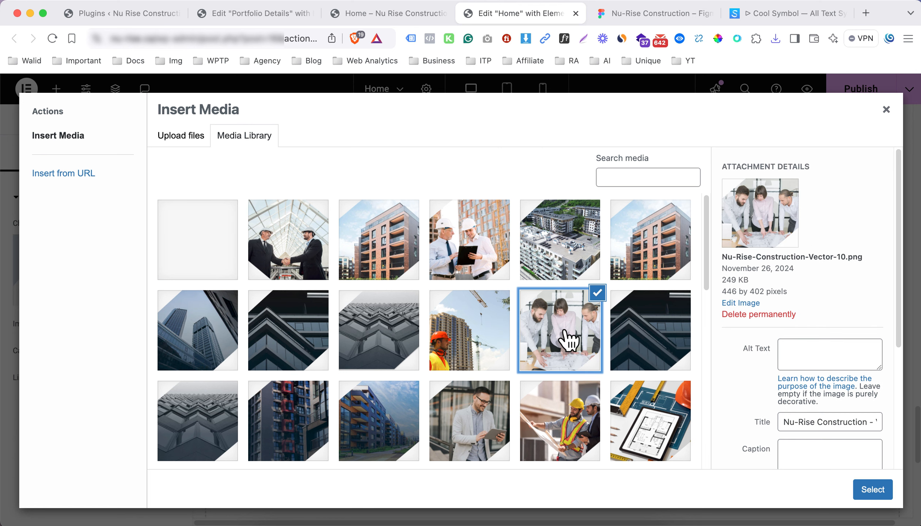
Set its alt text to 'Nu-Rise Construction - Vector 10' and insert it into the Project Planning row
{"action": "triple_click", "coordinate": [863, 422]}
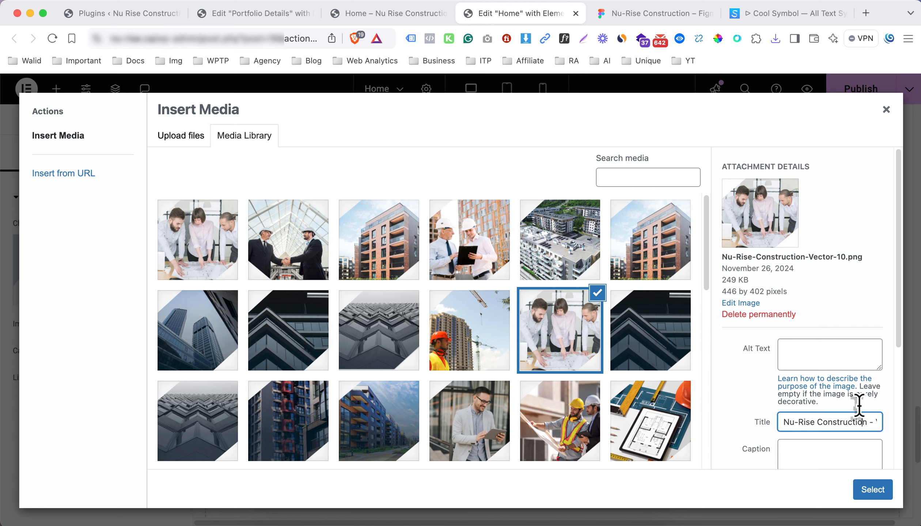
{"action": "left_click", "coordinate": [832, 357]}
{"action": "type", "text": "Nu-Rise Construction - Vector 10"}
{"action": "left_click", "coordinate": [809, 439]}
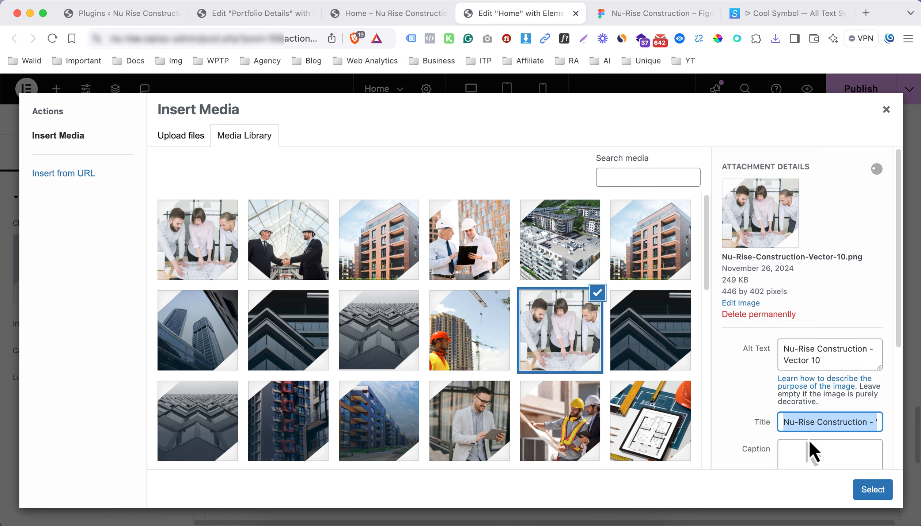
{"action": "left_click", "coordinate": [881, 497]}
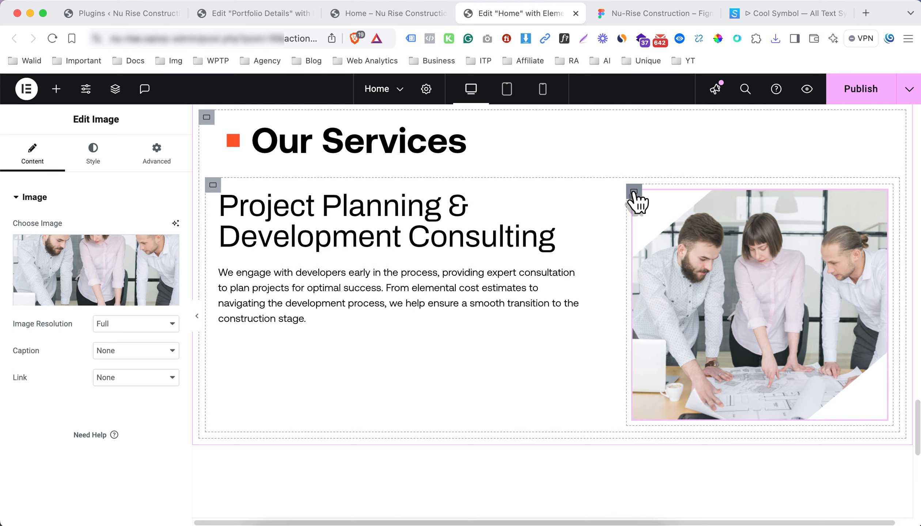
{"action": "left_click", "coordinate": [635, 194]}
Remove the padding from the image column and the text column's inner container
{"action": "left_click", "coordinate": [146, 165]}
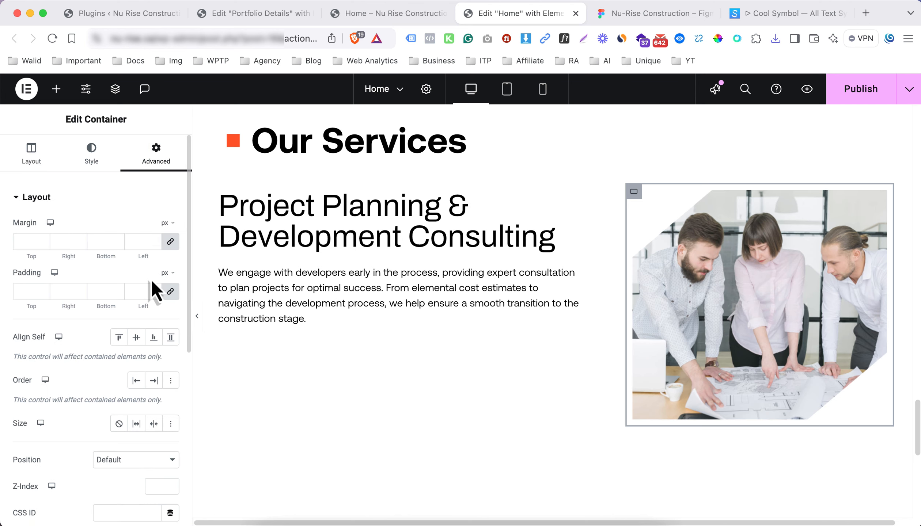
{"action": "left_click", "coordinate": [170, 292]}
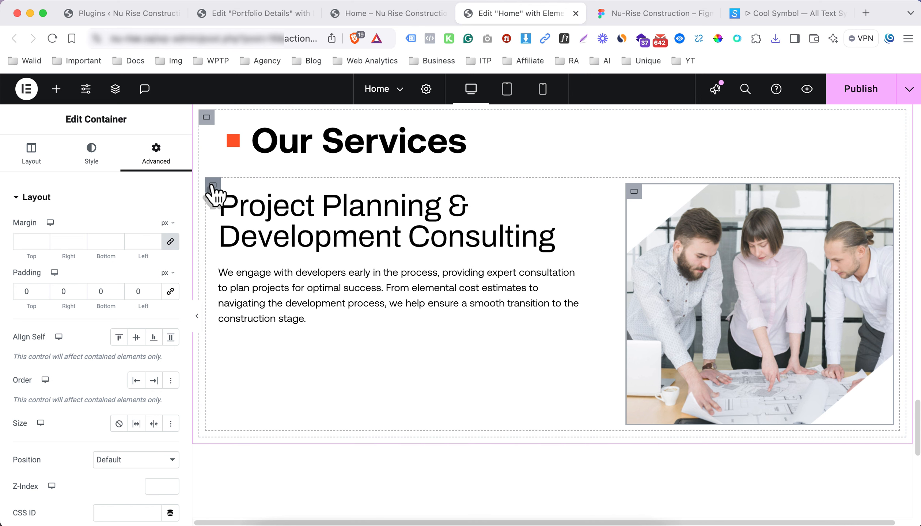
{"action": "left_click", "coordinate": [212, 185]}
{"action": "left_click", "coordinate": [157, 161]}
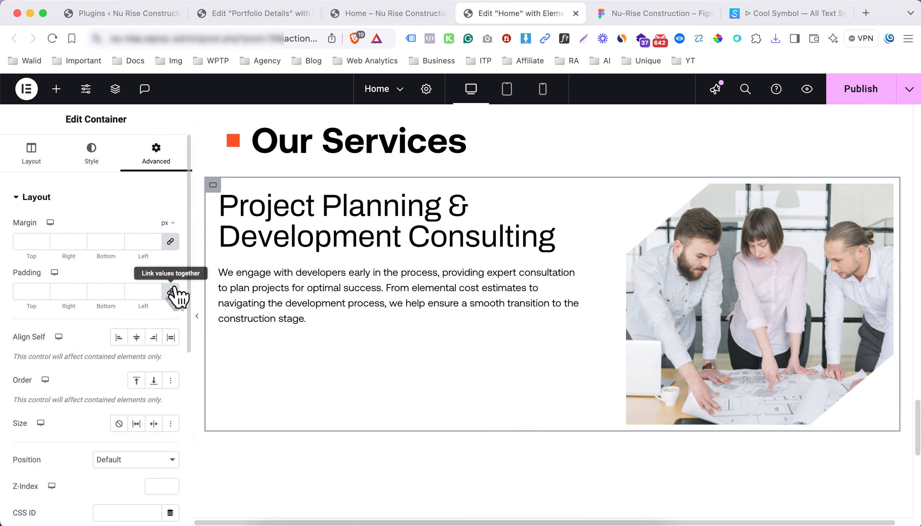
{"action": "left_click", "coordinate": [173, 293]}
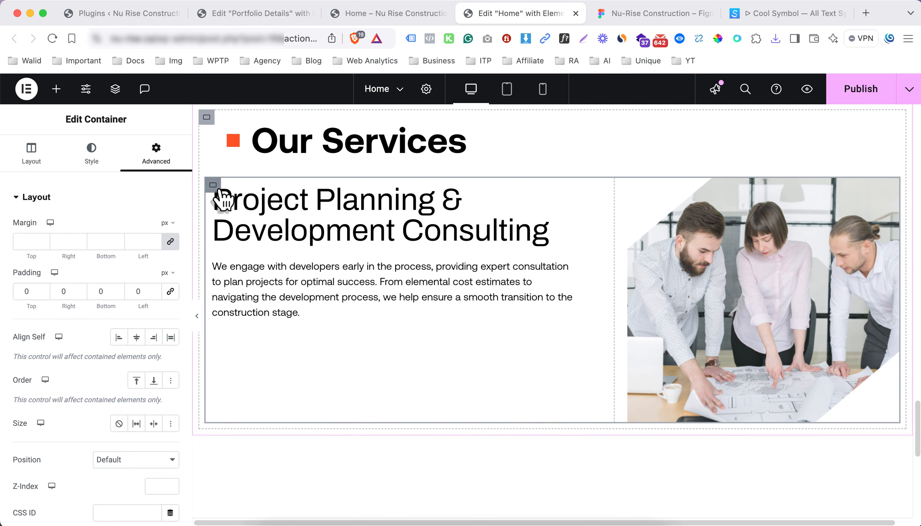
Give the Project Planning text container 5% padding on all four sides
{"action": "right_click", "coordinate": [222, 199]}
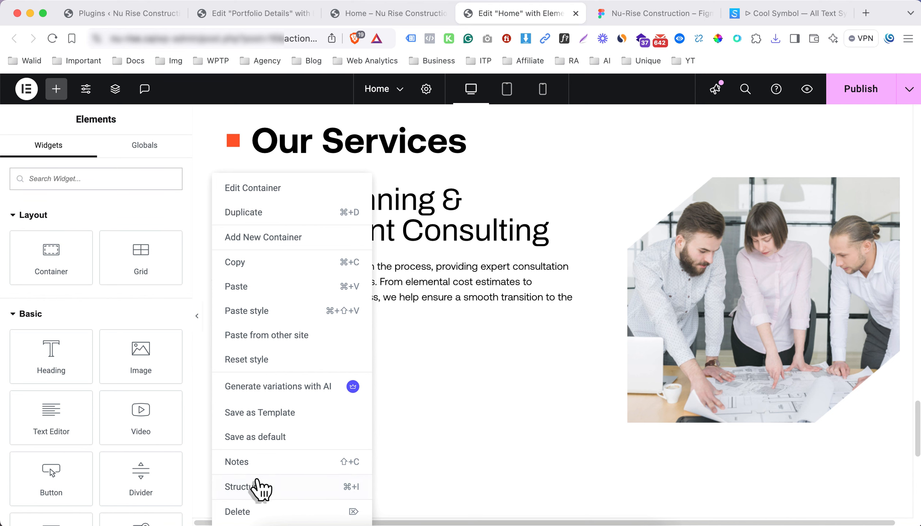
{"action": "key", "text": "super+i"}
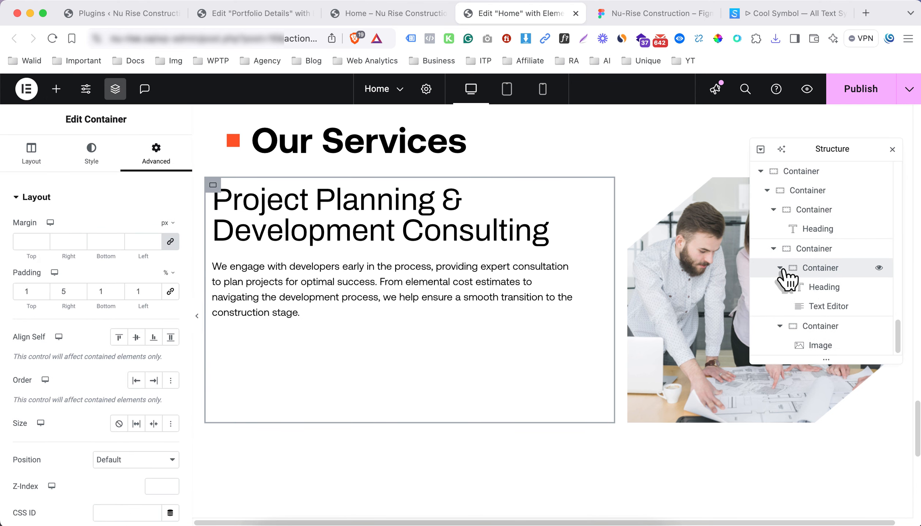
{"action": "left_click", "coordinate": [780, 268]}
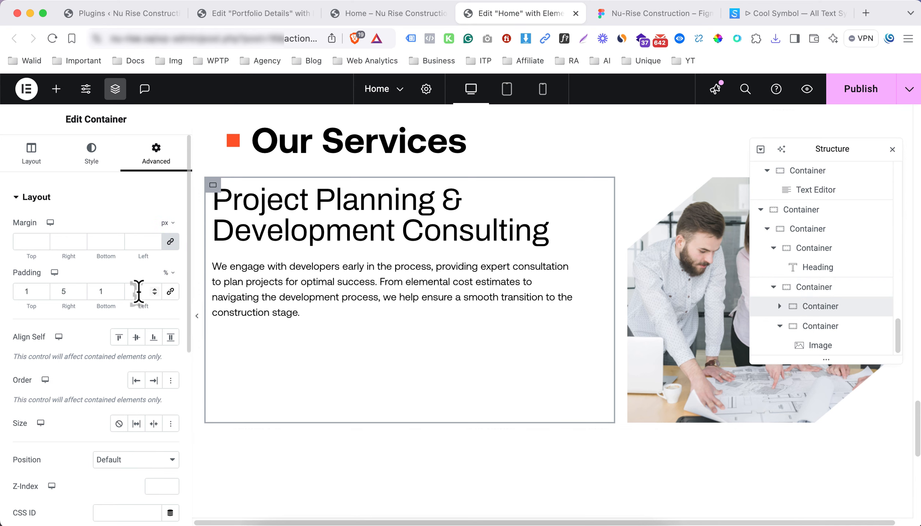
{"action": "left_click", "coordinate": [171, 291]}
{"action": "left_click", "coordinate": [132, 291]}
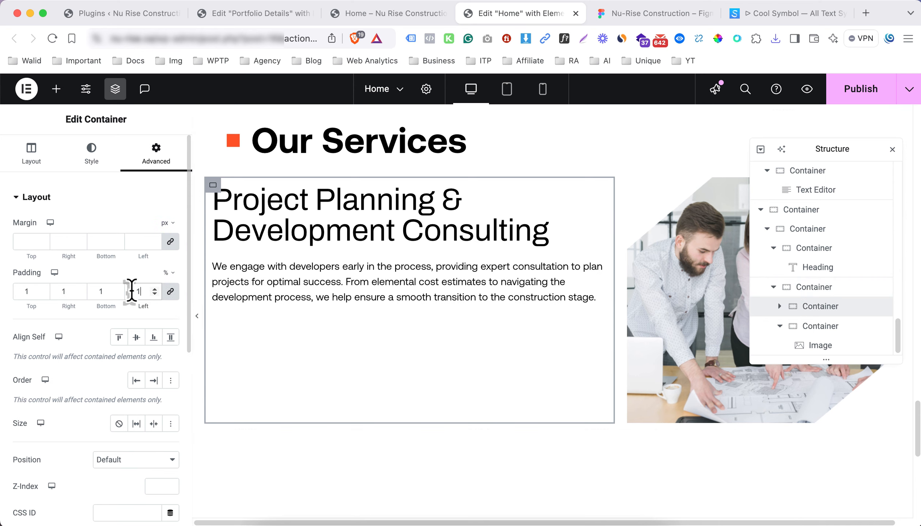
{"action": "type", "text": "5"}
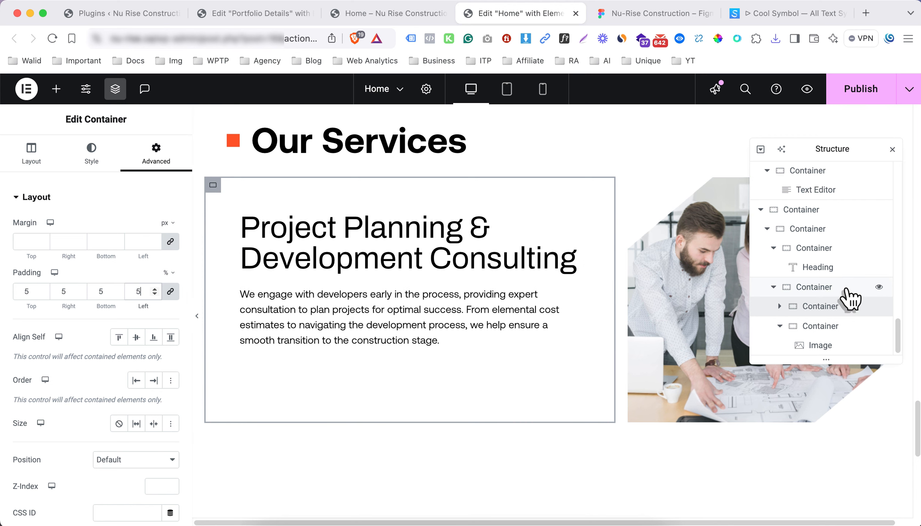
{"action": "left_click", "coordinate": [849, 291]}
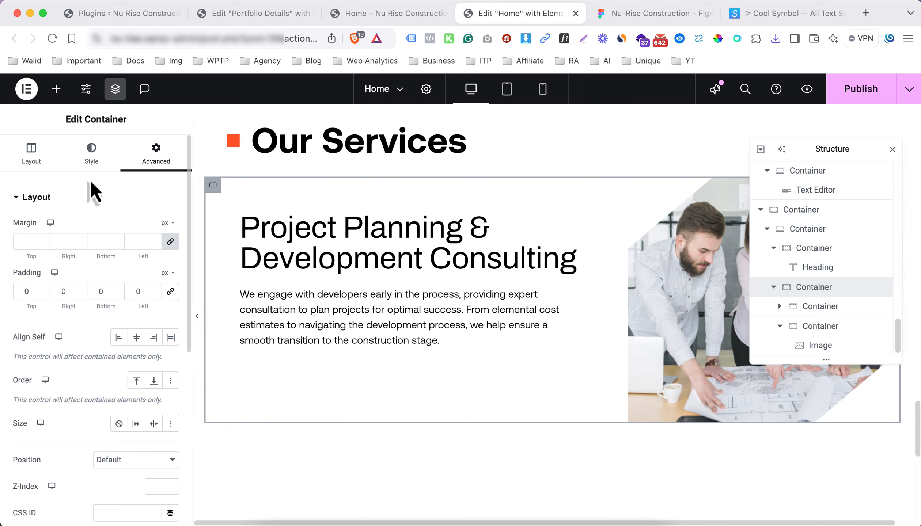
{"action": "left_click", "coordinate": [91, 163]}
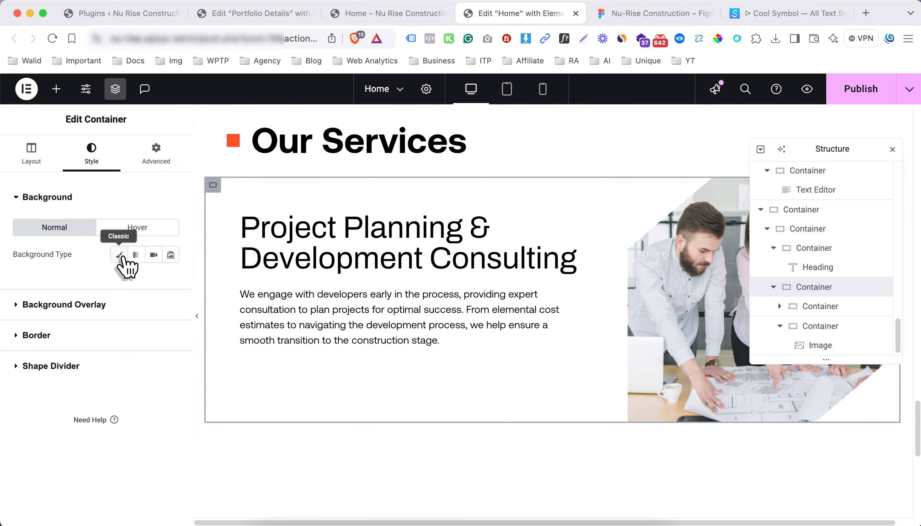
Give the row a classic background in the Gray Background global colour
{"action": "left_click", "coordinate": [120, 255]}
{"action": "left_click", "coordinate": [153, 281]}
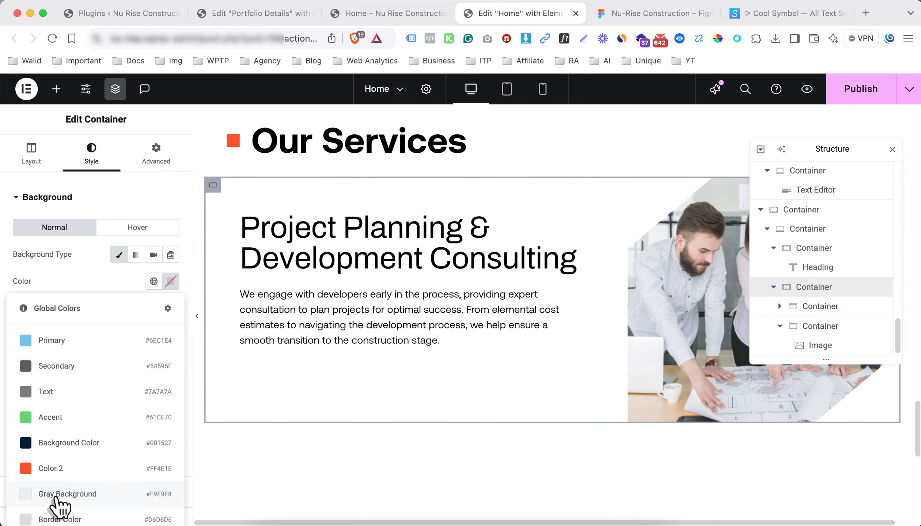
{"action": "left_click", "coordinate": [75, 494]}
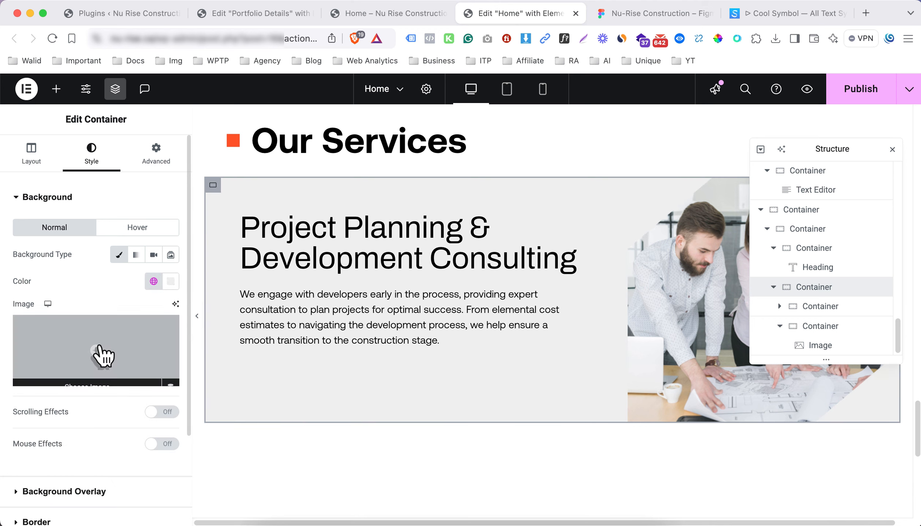
Add a classic background overlay with the Nu-Rise Logo Icon Light image, then remove the image
{"action": "scroll", "coordinate": [72, 288], "scroll_direction": "down", "scroll_amount": 2}
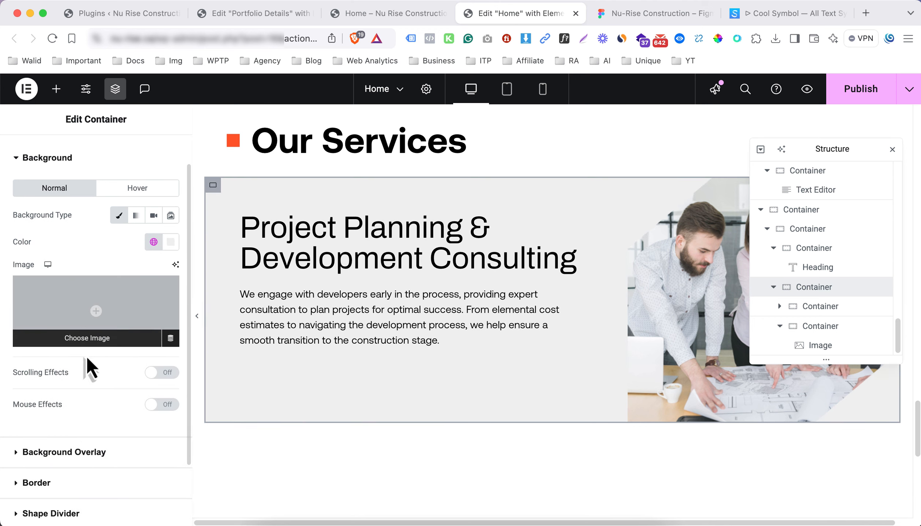
{"action": "left_click", "coordinate": [88, 453]}
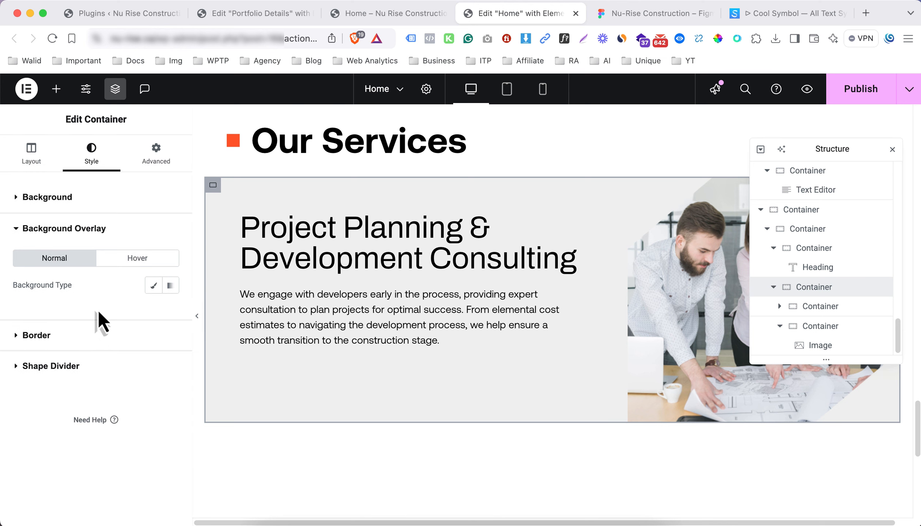
{"action": "left_click", "coordinate": [153, 285]}
{"action": "left_click", "coordinate": [118, 345]}
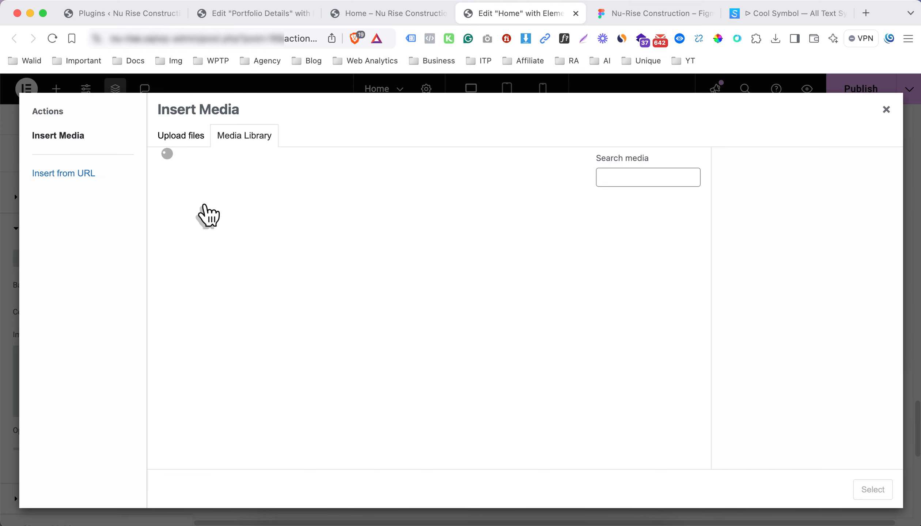
{"action": "scroll", "coordinate": [355, 354], "scroll_direction": "down", "scroll_amount": 10}
{"action": "left_click", "coordinate": [409, 317]}
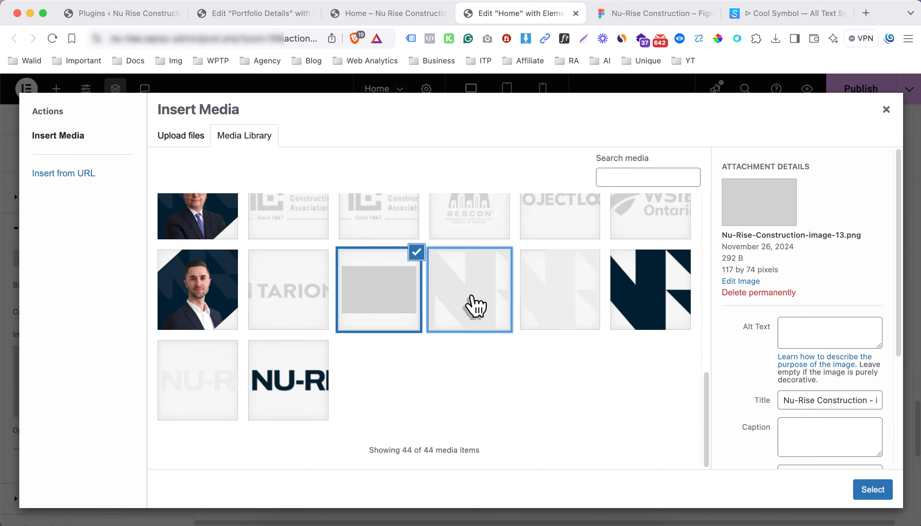
{"action": "left_click", "coordinate": [474, 306]}
{"action": "left_click", "coordinate": [549, 303]}
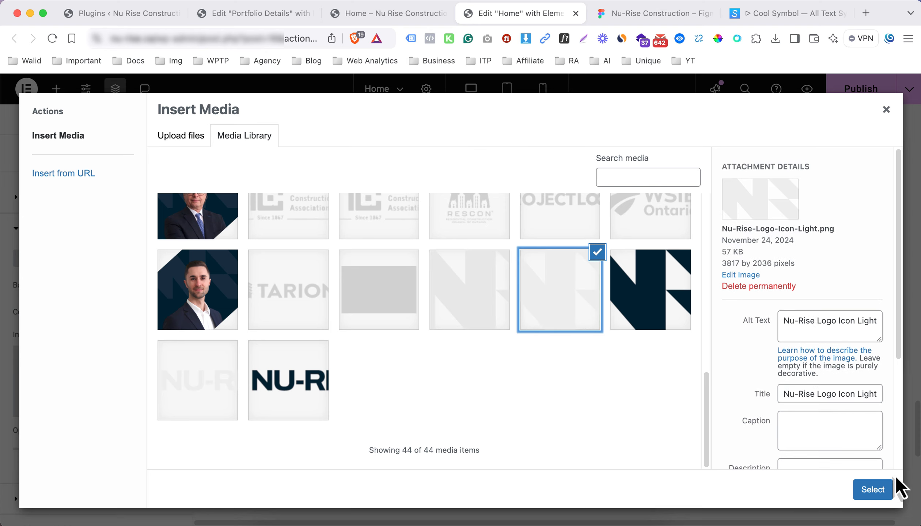
{"action": "left_click", "coordinate": [877, 492]}
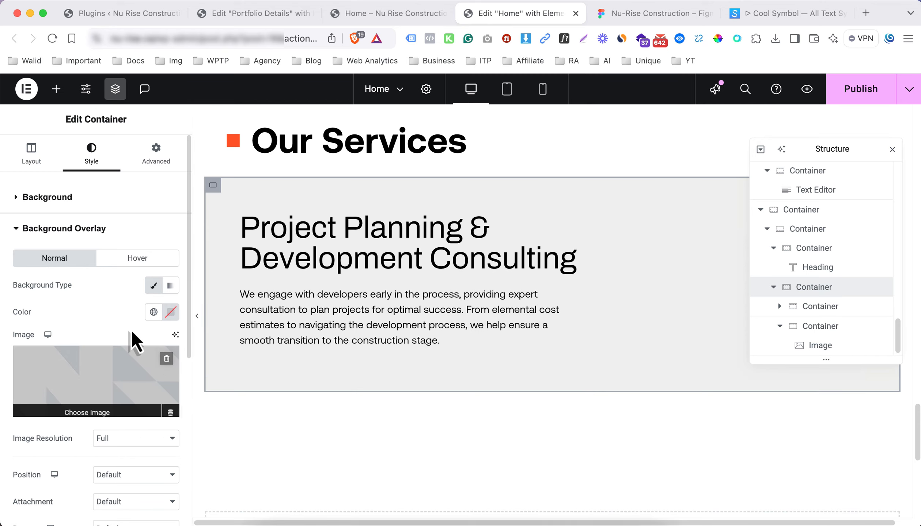
{"action": "left_click", "coordinate": [166, 359]}
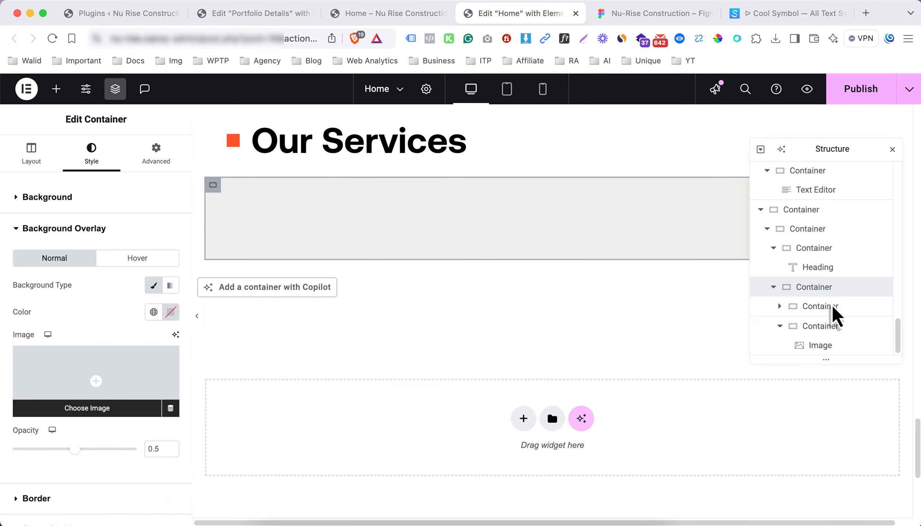
Give the text card a classic background using the Nu-Rise-Construction-Group-4 image
{"action": "left_click", "coordinate": [818, 307]}
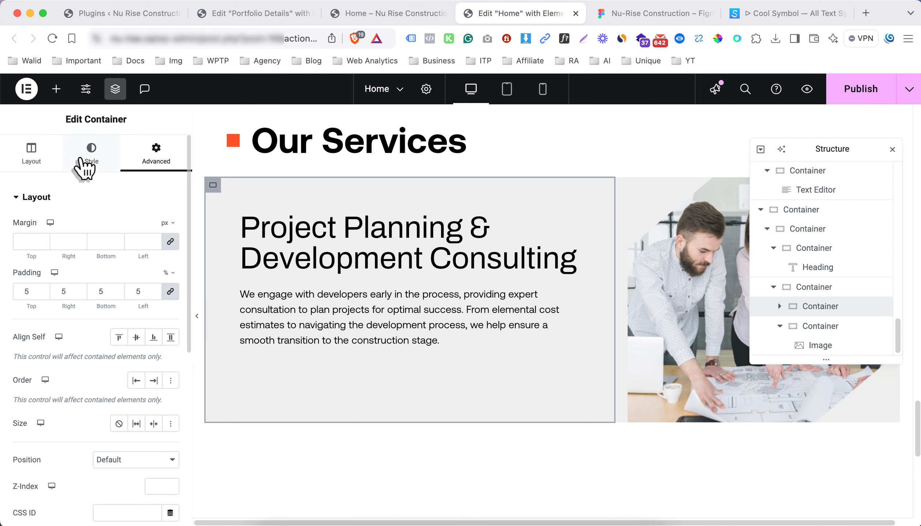
{"action": "left_click", "coordinate": [89, 161]}
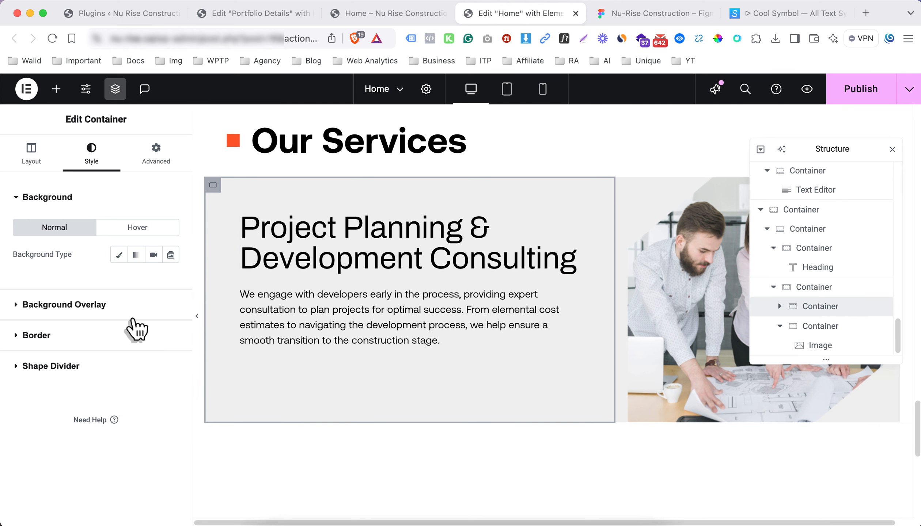
{"action": "left_click", "coordinate": [118, 256]}
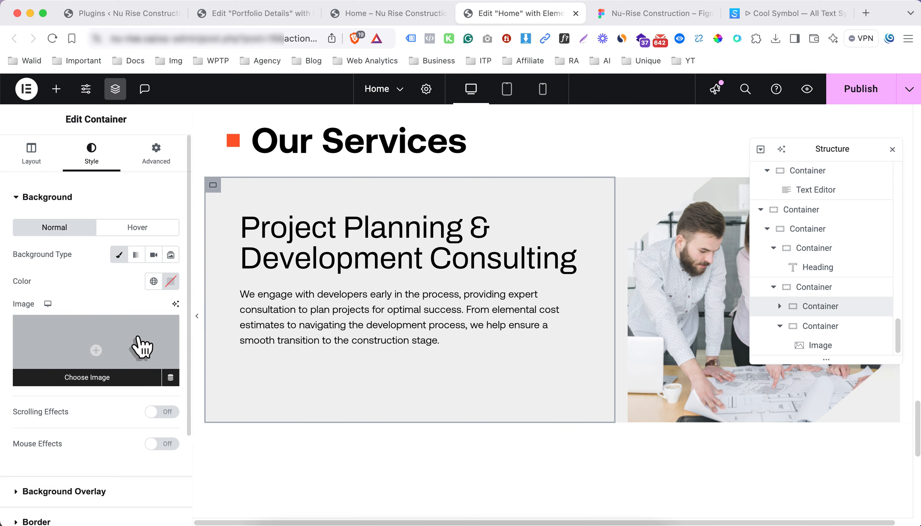
{"action": "left_click", "coordinate": [140, 344]}
{"action": "scroll", "coordinate": [466, 376], "scroll_direction": "down", "scroll_amount": 15}
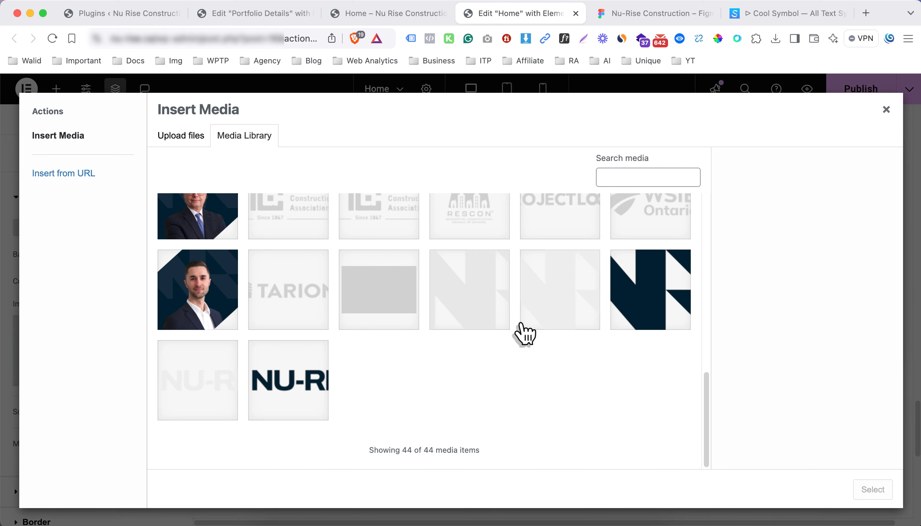
{"action": "left_click", "coordinate": [545, 318]}
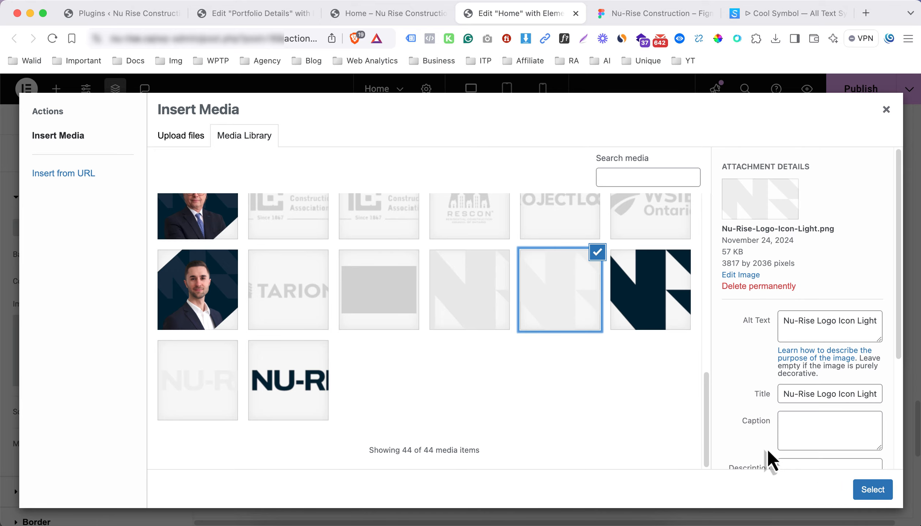
{"action": "left_click", "coordinate": [500, 324]}
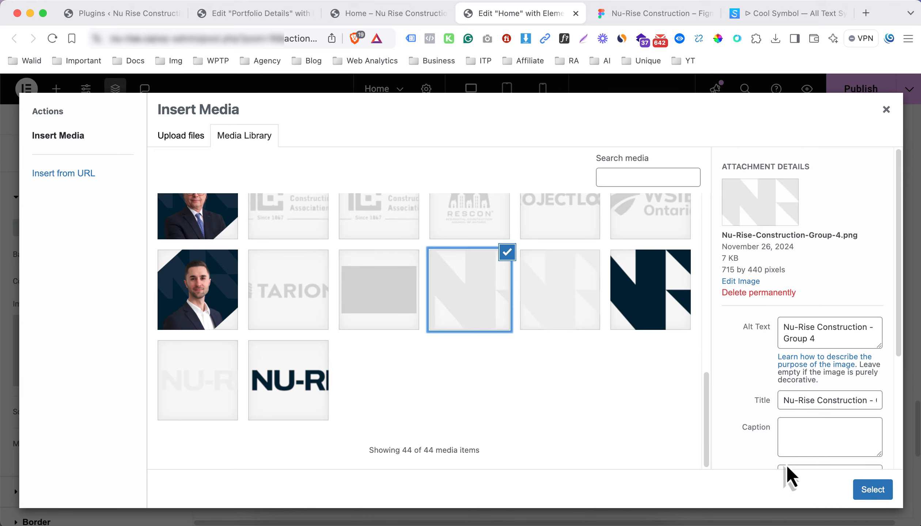
{"action": "left_click", "coordinate": [873, 489]}
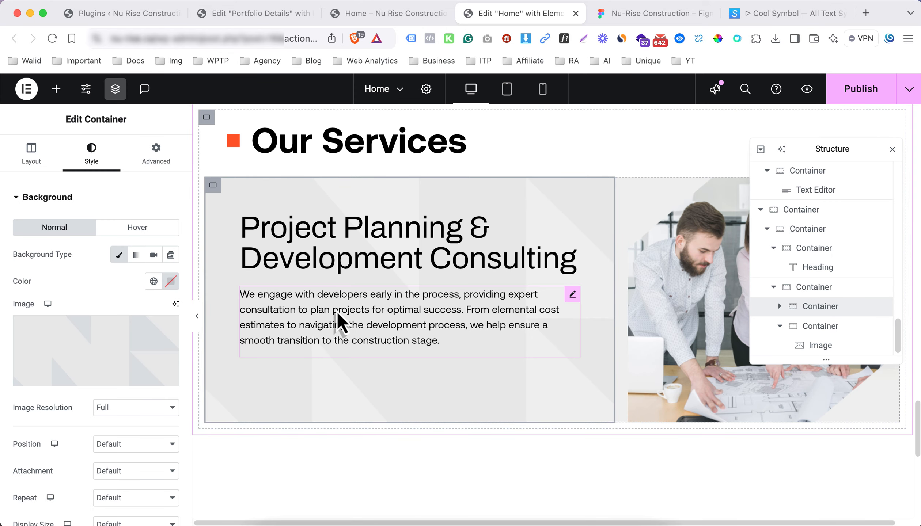
Set the card background to Center Center position, No-repeat and Cover size
{"action": "left_click", "coordinate": [120, 444]}
{"action": "left_click", "coordinate": [128, 461]}
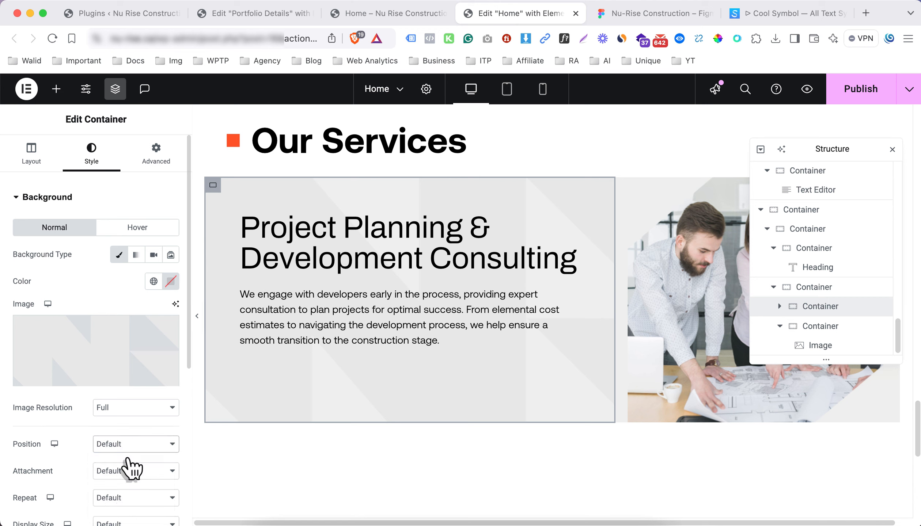
{"action": "scroll", "coordinate": [128, 469], "scroll_direction": "down", "scroll_amount": 4}
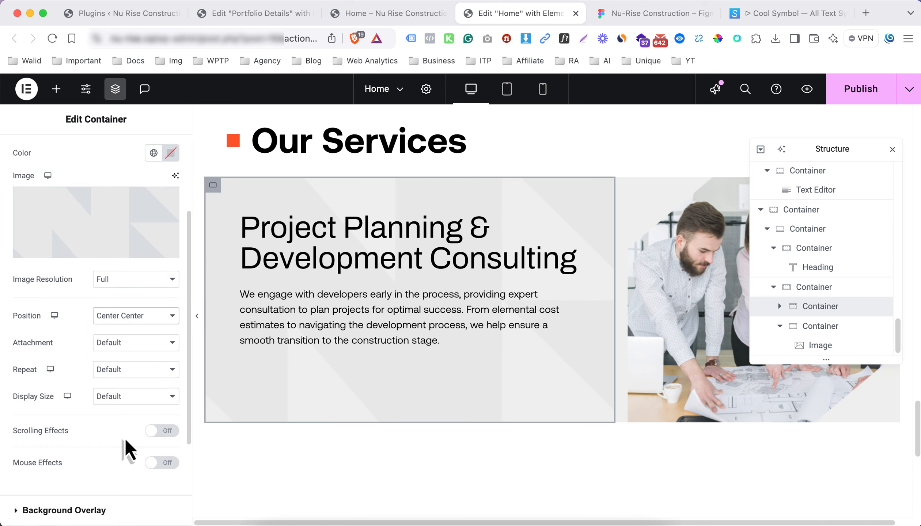
{"action": "left_click", "coordinate": [128, 377]}
{"action": "left_click", "coordinate": [129, 397]}
{"action": "left_click", "coordinate": [129, 372]}
{"action": "left_click", "coordinate": [129, 368]}
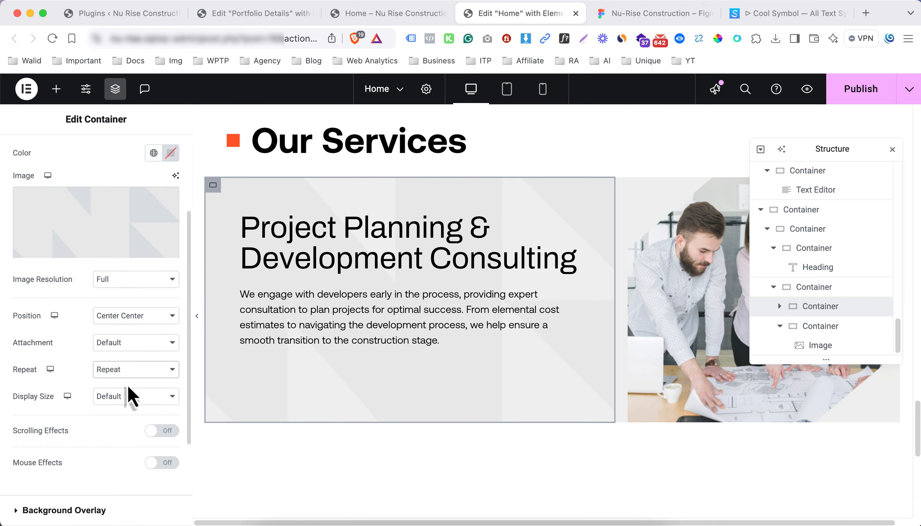
{"action": "left_click", "coordinate": [129, 388]}
{"action": "left_click", "coordinate": [128, 424]}
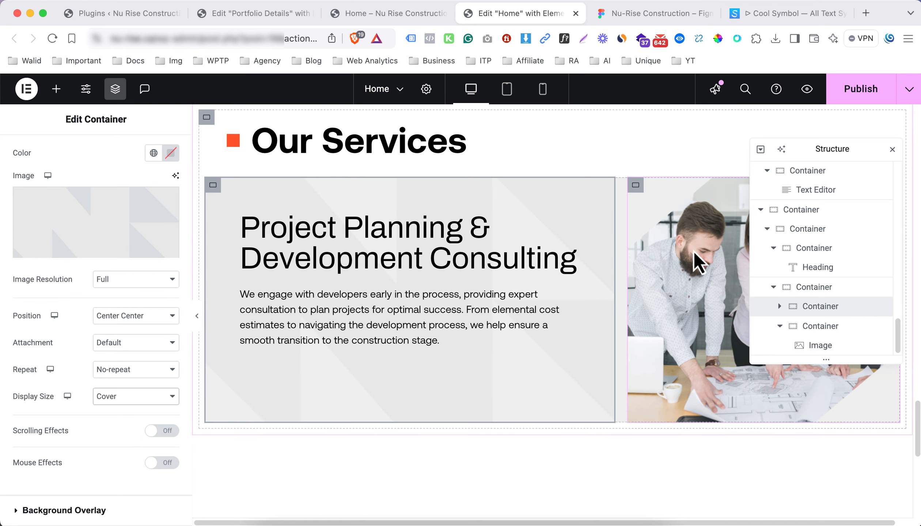
Fill the whole Project Planning row container with the Background 2 global colour
{"action": "left_click", "coordinate": [814, 289]}
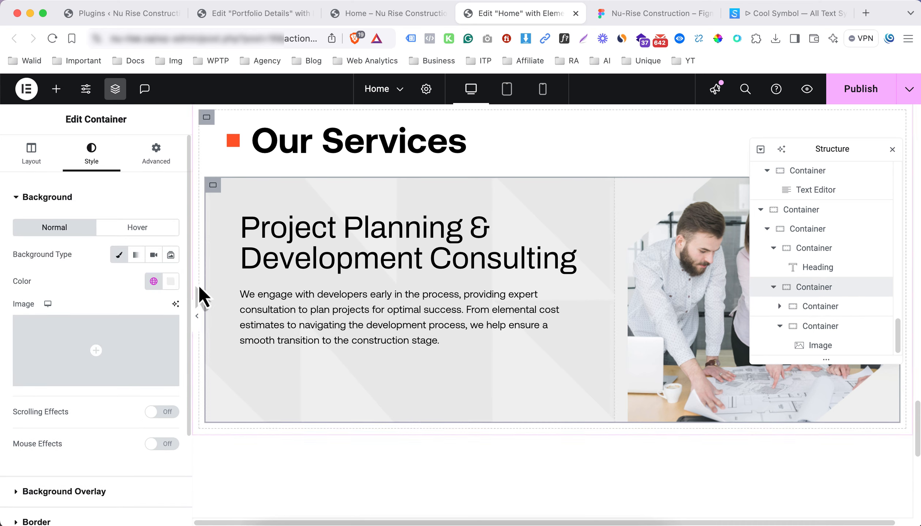
{"action": "left_click", "coordinate": [153, 281]}
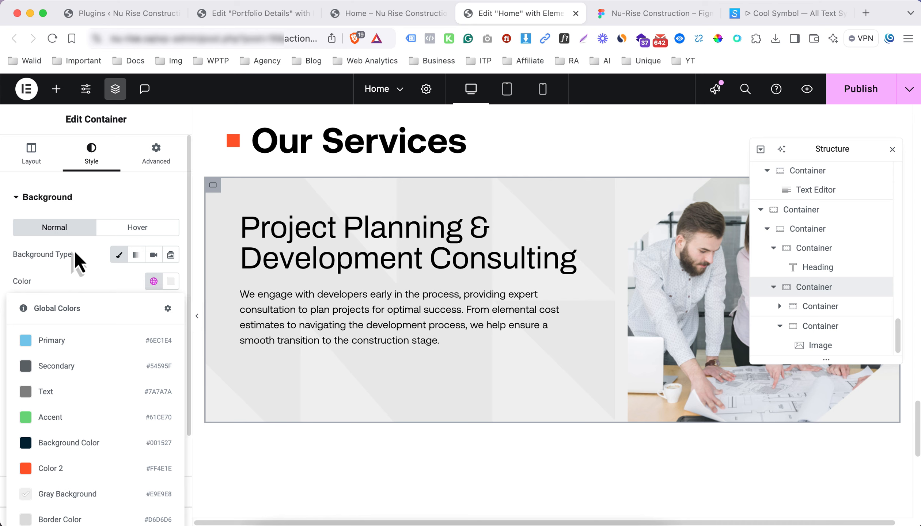
{"action": "scroll", "coordinate": [81, 261], "scroll_direction": "down", "scroll_amount": 2}
{"action": "left_click", "coordinate": [153, 242]}
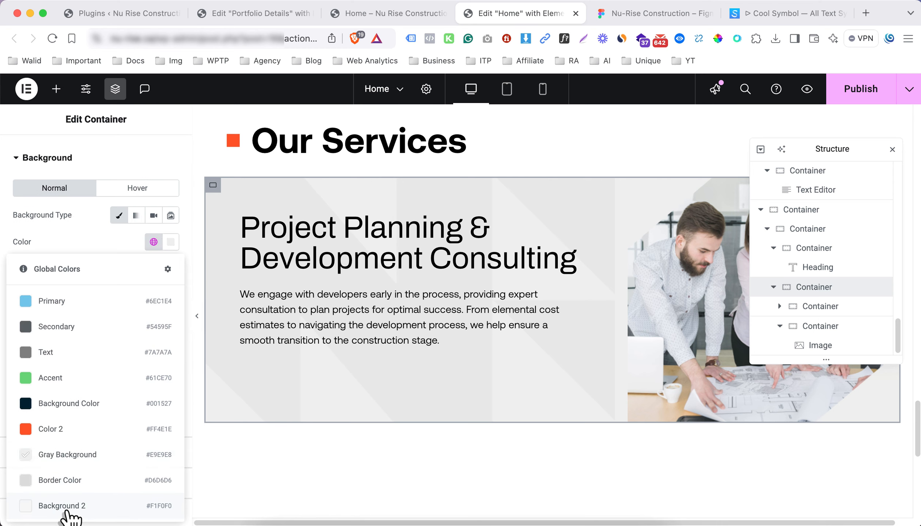
{"action": "left_click", "coordinate": [68, 508]}
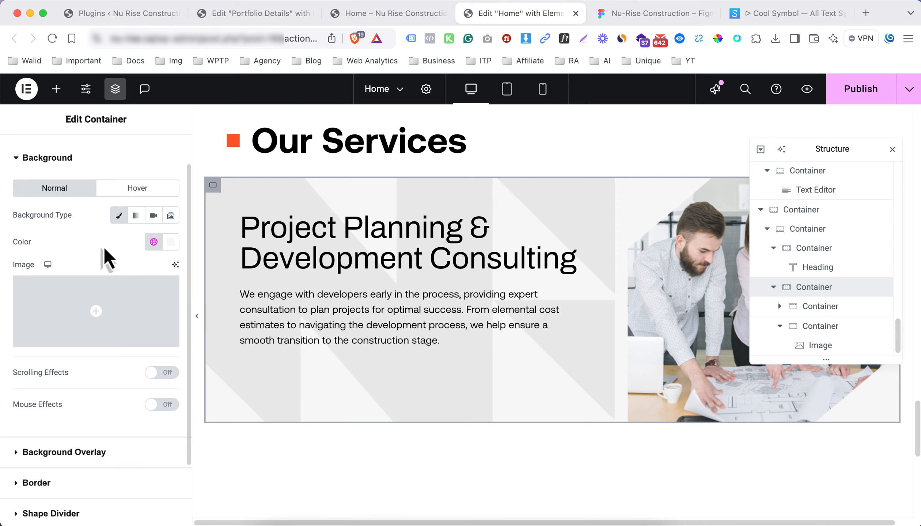
Preview the row with the editor panel hidden, then bring the panel back
{"action": "scroll", "coordinate": [199, 327], "scroll_direction": "down", "scroll_amount": 5}
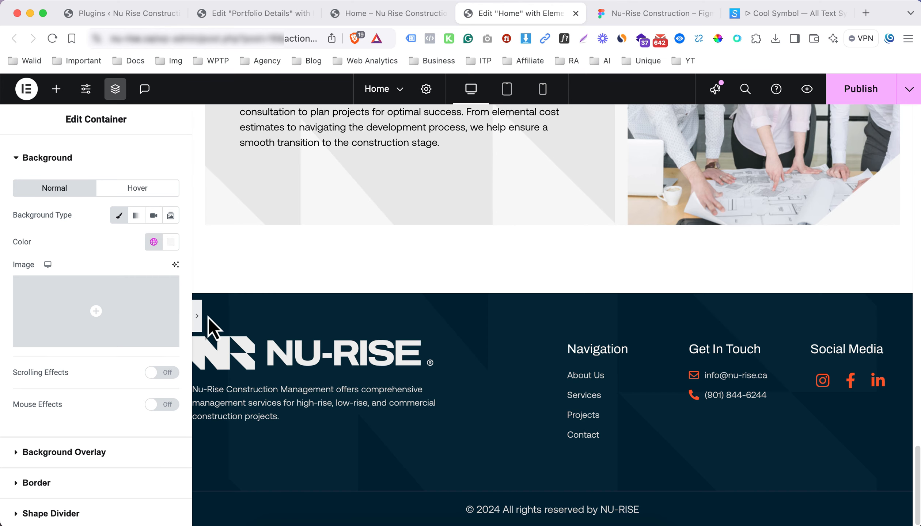
{"action": "key", "text": "super+p"}
{"action": "scroll", "coordinate": [328, 308], "scroll_direction": "up", "scroll_amount": 5}
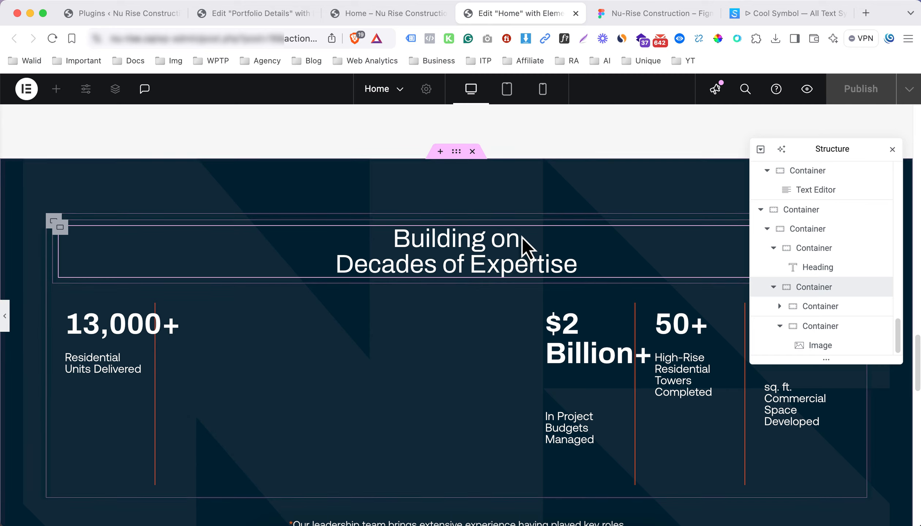
{"action": "key", "text": "super+p"}
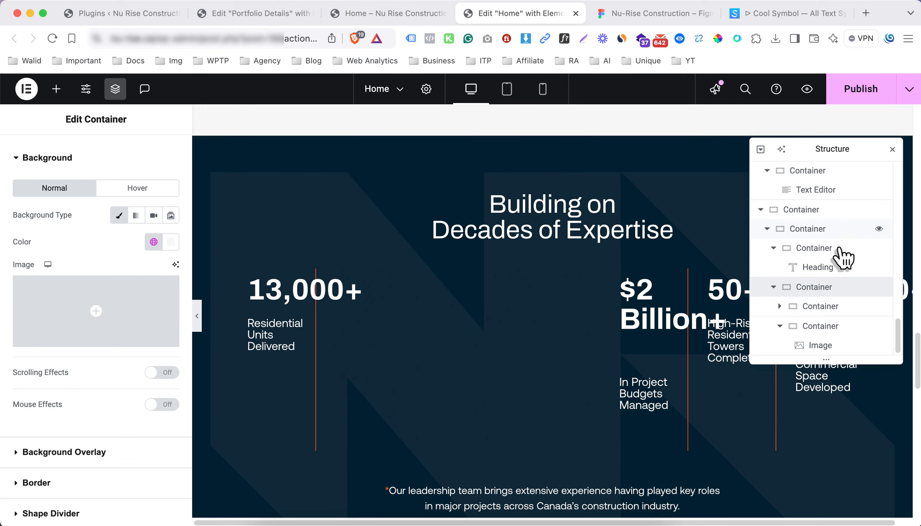
{"action": "scroll", "coordinate": [607, 288], "scroll_direction": "down", "scroll_amount": 10}
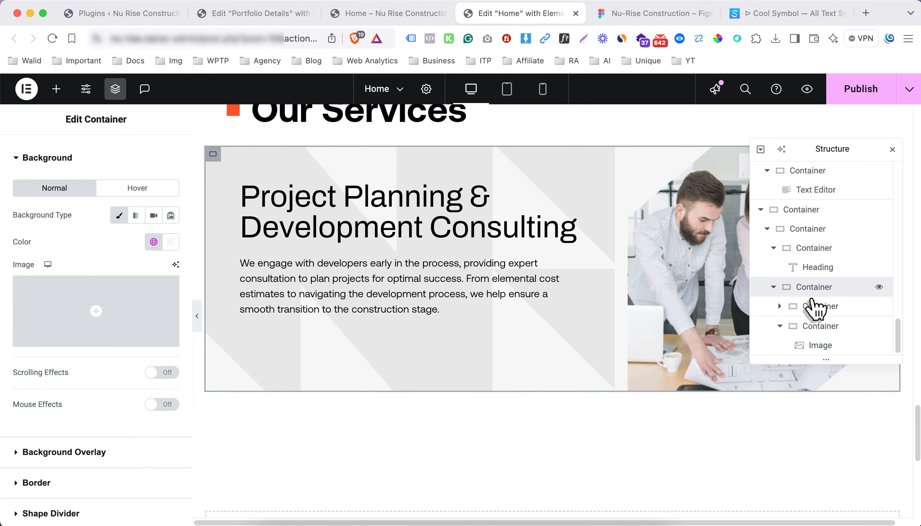
{"action": "left_click", "coordinate": [812, 306]}
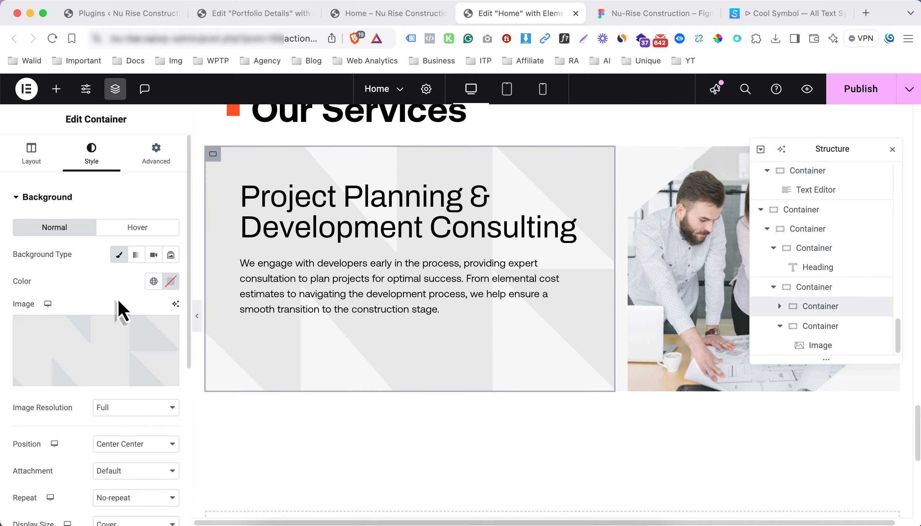
Move the Group-4 pattern from the card's background image to a classic background overlay
{"action": "scroll", "coordinate": [149, 293], "scroll_direction": "down", "scroll_amount": 1}
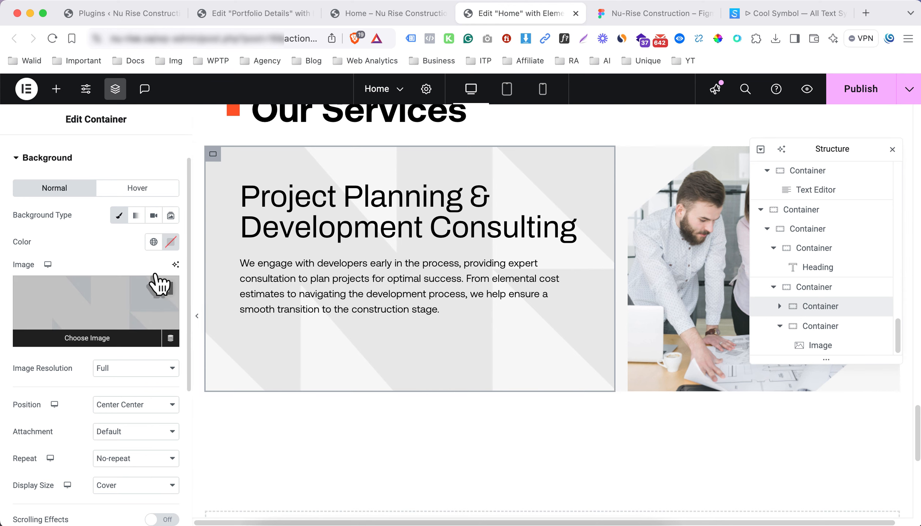
{"action": "left_click", "coordinate": [171, 284]}
{"action": "left_click", "coordinate": [94, 167]}
{"action": "left_click", "coordinate": [79, 230]}
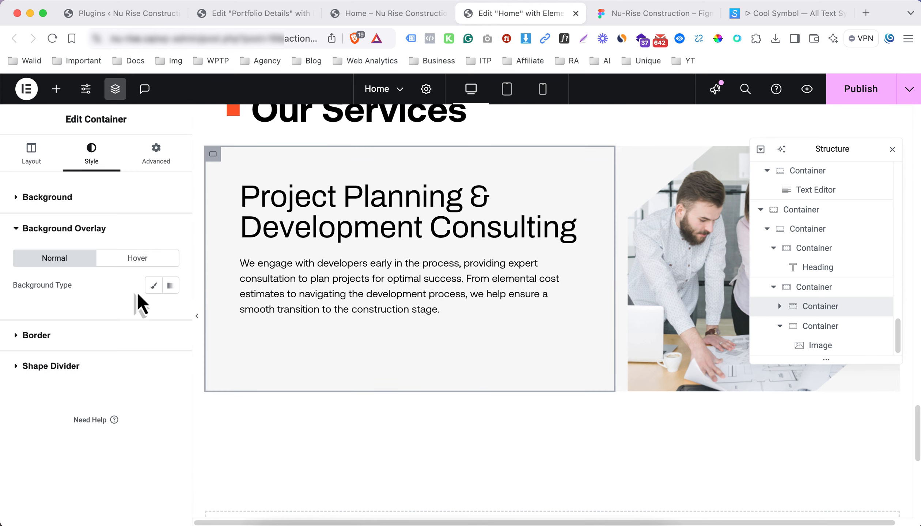
{"action": "left_click", "coordinate": [146, 286]}
{"action": "left_click", "coordinate": [103, 366]}
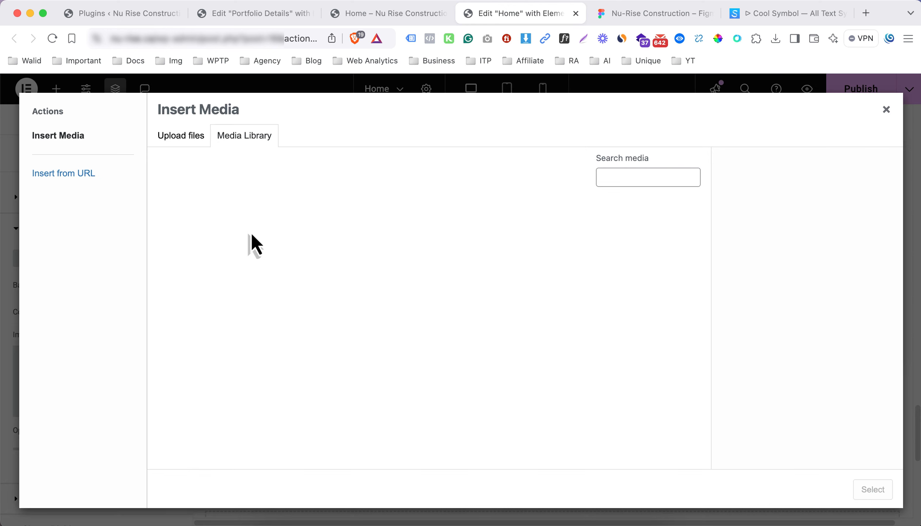
{"action": "scroll", "coordinate": [475, 339], "scroll_direction": "down", "scroll_amount": 10}
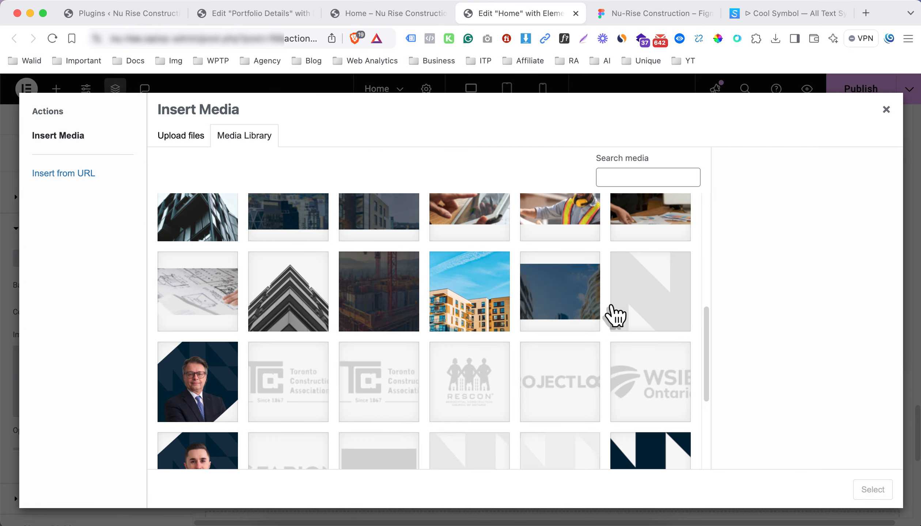
{"action": "scroll", "coordinate": [453, 378], "scroll_direction": "down", "scroll_amount": 3}
{"action": "left_click", "coordinate": [486, 311]}
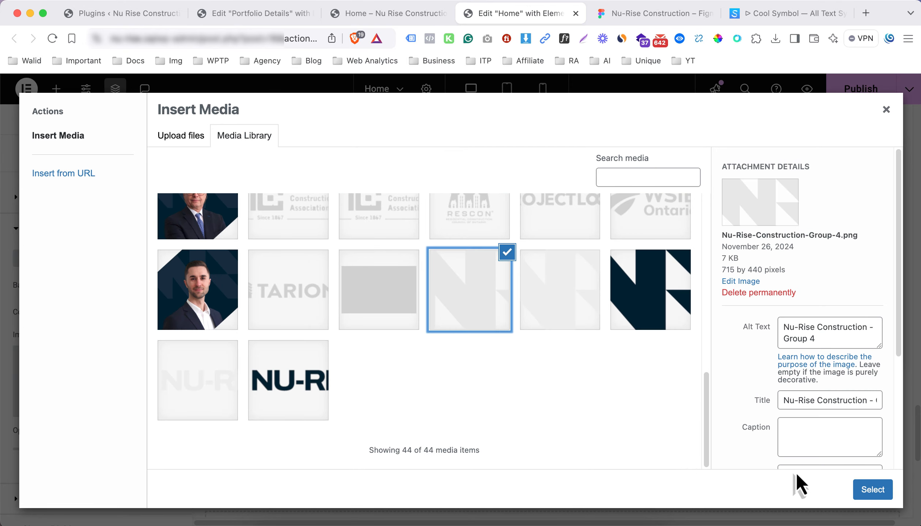
{"action": "left_click", "coordinate": [873, 489]}
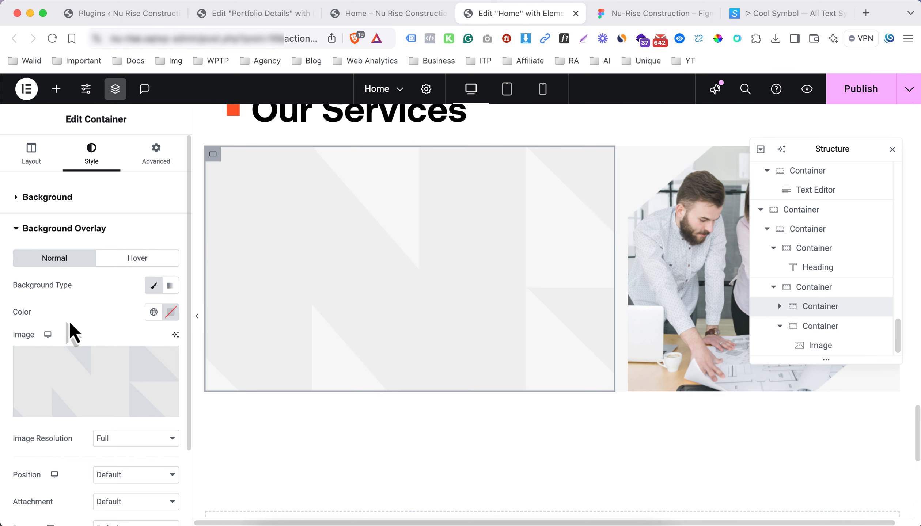
Set the overlay to Center Center, No-repeat, Cover size, with opacity 0.4
{"action": "scroll", "coordinate": [62, 447], "scroll_direction": "down", "scroll_amount": 4}
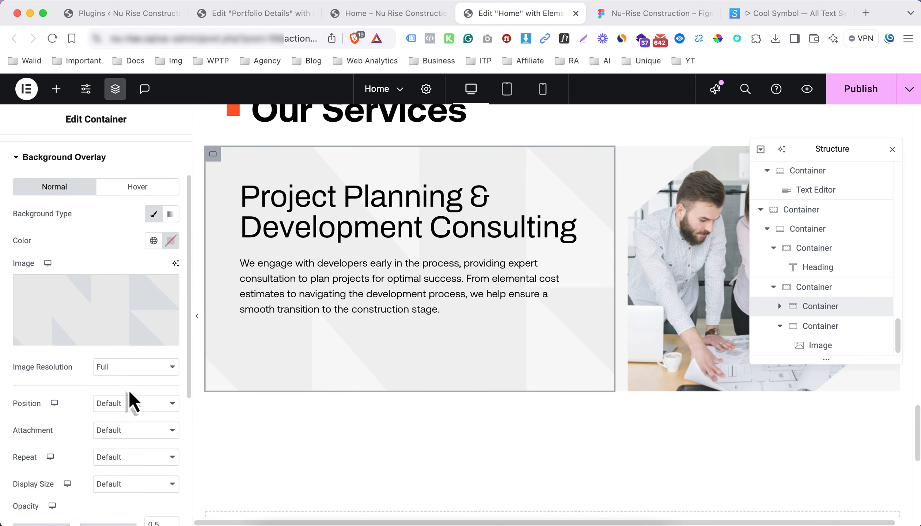
{"action": "left_click", "coordinate": [130, 405]}
{"action": "left_click", "coordinate": [128, 418]}
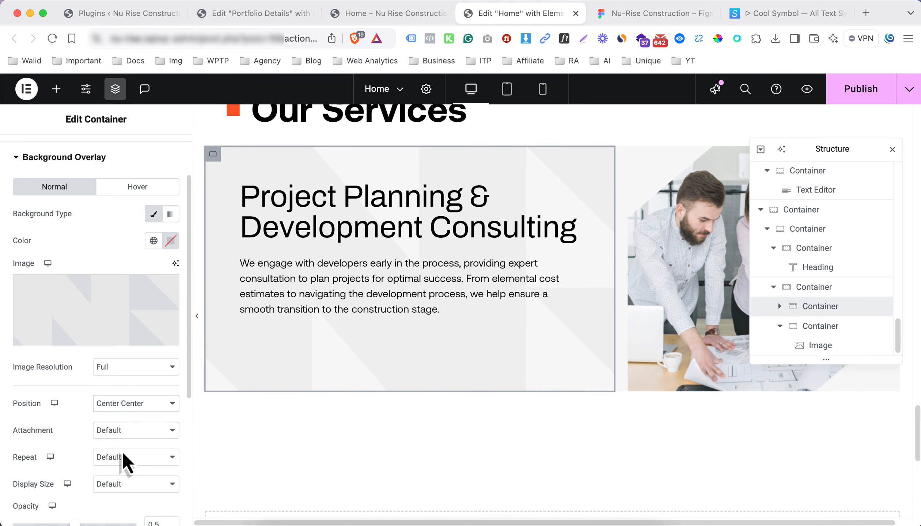
{"action": "left_click", "coordinate": [124, 459]}
{"action": "left_click", "coordinate": [123, 472]}
{"action": "scroll", "coordinate": [123, 475], "scroll_direction": "down", "scroll_amount": 1}
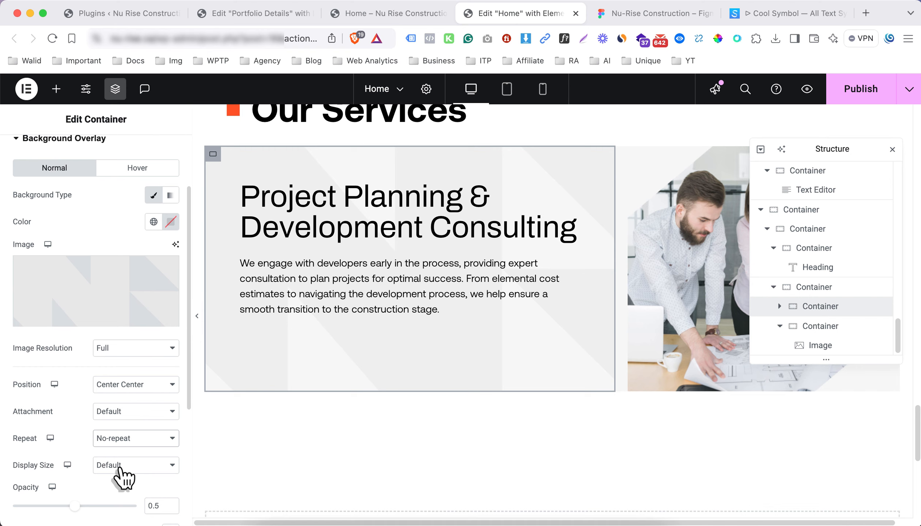
{"action": "left_click", "coordinate": [123, 469]}
{"action": "left_click", "coordinate": [119, 494]}
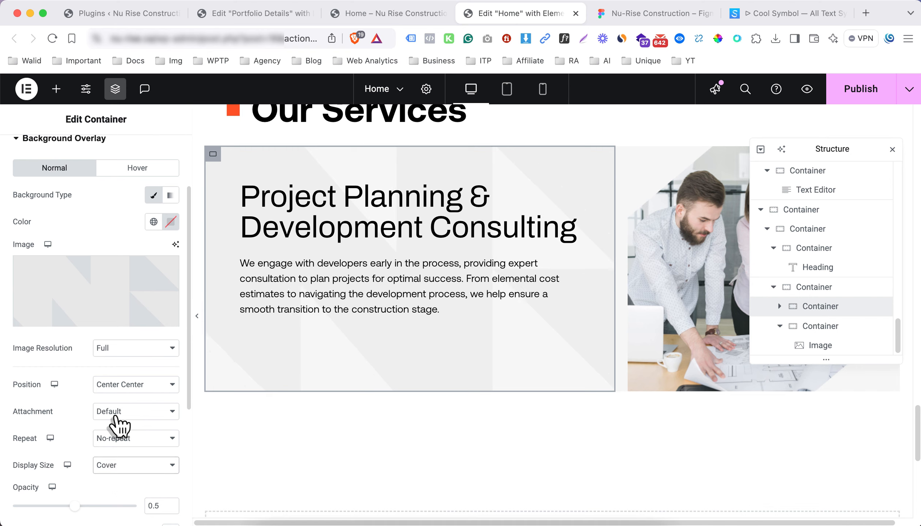
{"action": "scroll", "coordinate": [120, 428], "scroll_direction": "down", "scroll_amount": 4}
{"action": "left_click_drag", "start_coordinate": [75, 426], "coordinate": [137, 425]}
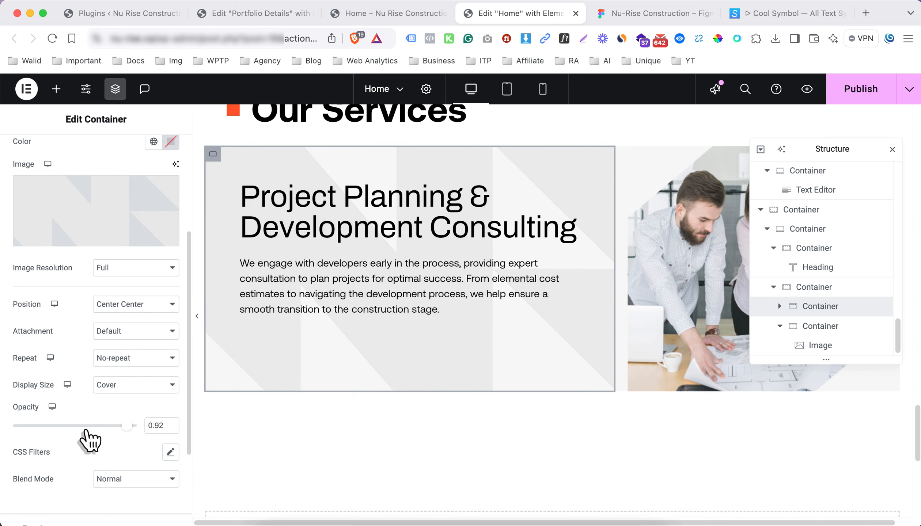
{"action": "left_click_drag", "start_coordinate": [86, 430], "coordinate": [44, 427]}
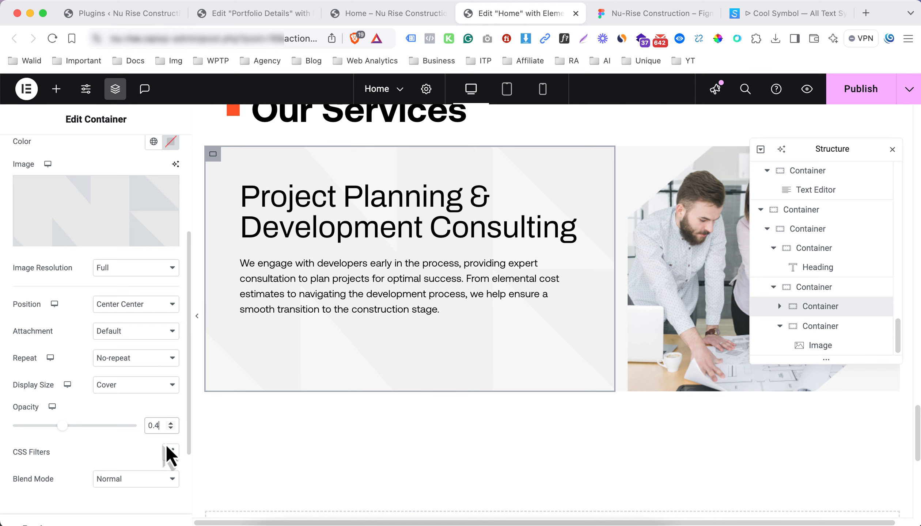
Hide the editor panels and scroll up to preview the finished Project Planning row
{"action": "left_click", "coordinate": [197, 317]}
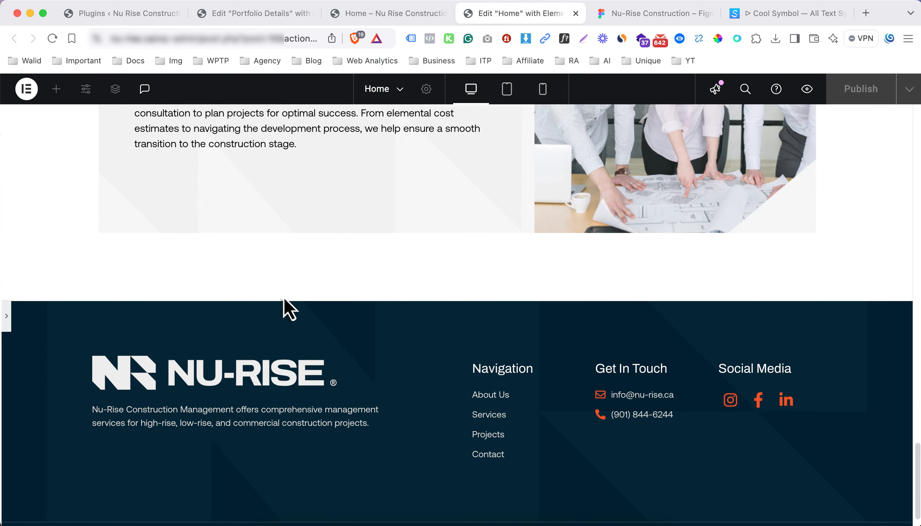
{"action": "scroll", "coordinate": [285, 302], "scroll_direction": "up", "scroll_amount": 4}
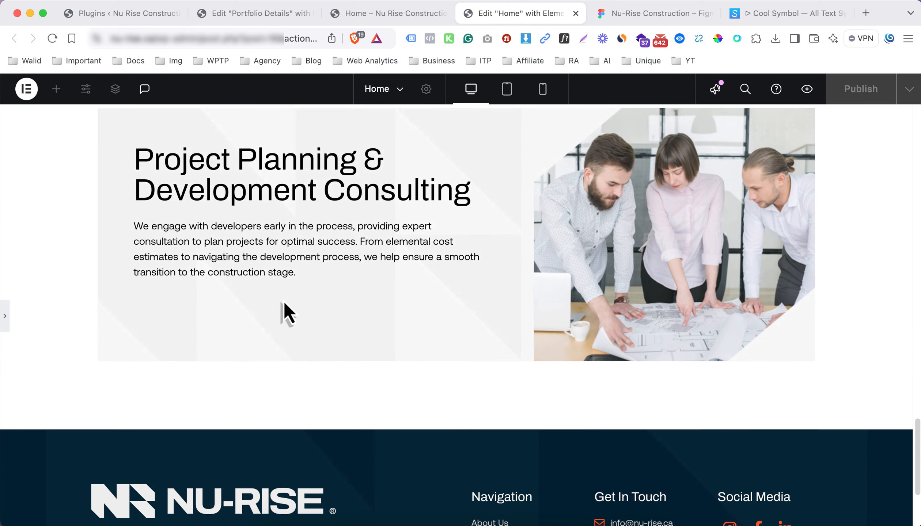
{"action": "scroll", "coordinate": [283, 312], "scroll_direction": "up", "scroll_amount": 1}
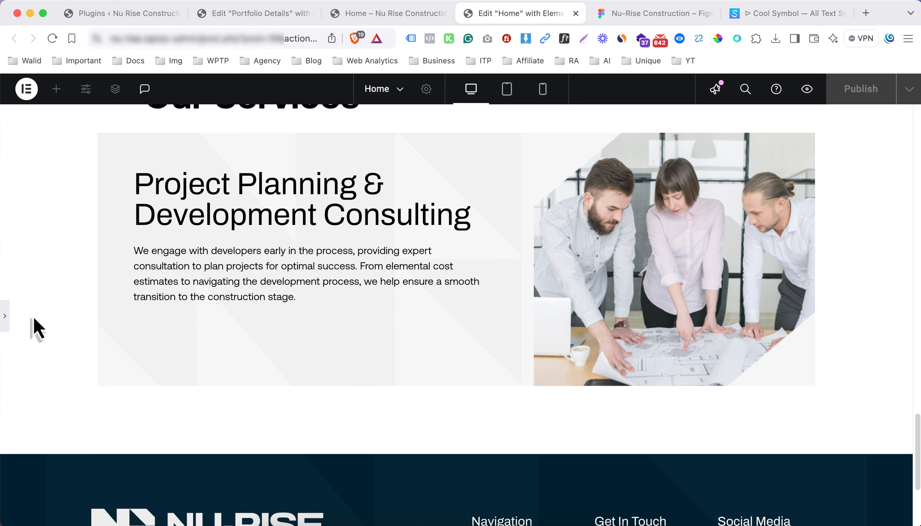
Duplicate the Project Planning row container from the page structure tree
{"action": "left_click", "coordinate": [5, 320]}
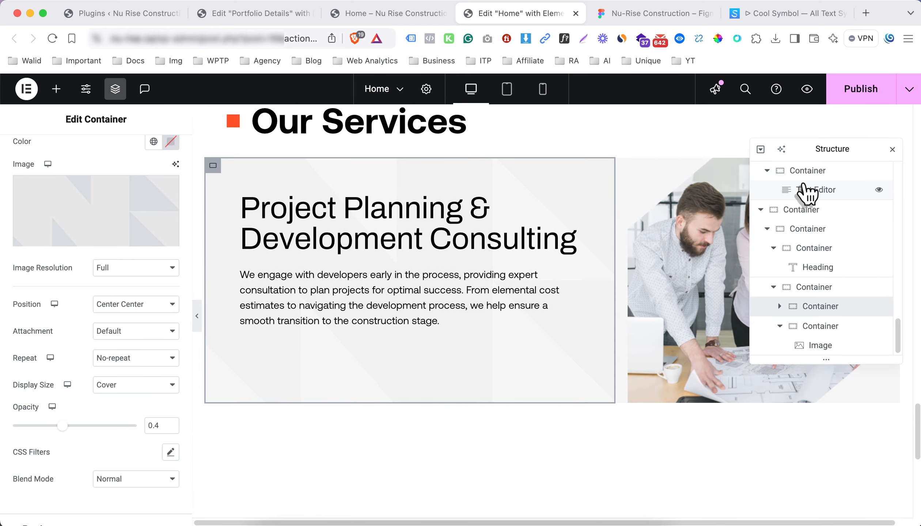
{"action": "left_click", "coordinate": [893, 150]}
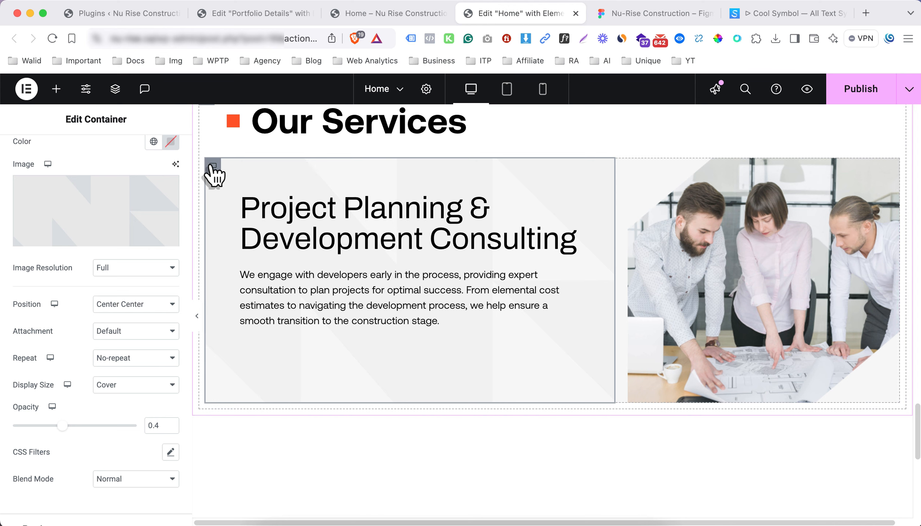
{"action": "right_click", "coordinate": [214, 168]}
{"action": "left_click", "coordinate": [242, 478]}
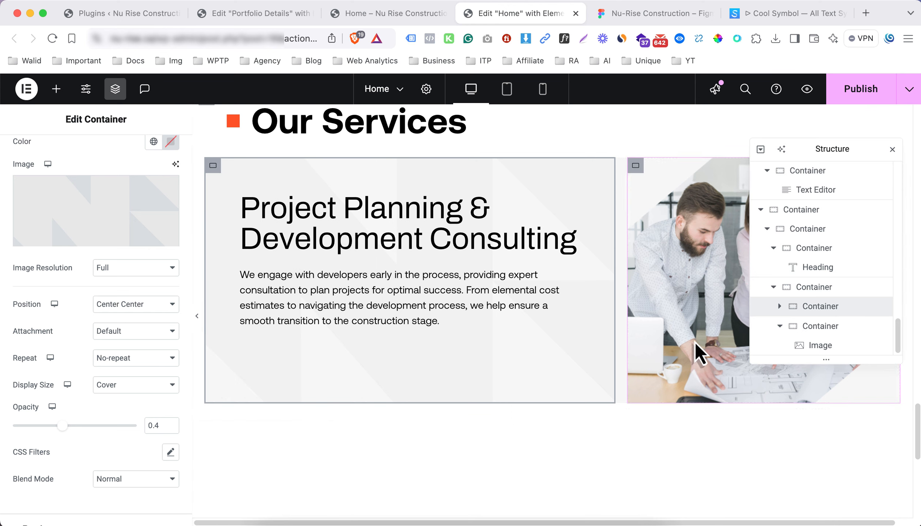
{"action": "left_click", "coordinate": [809, 305]}
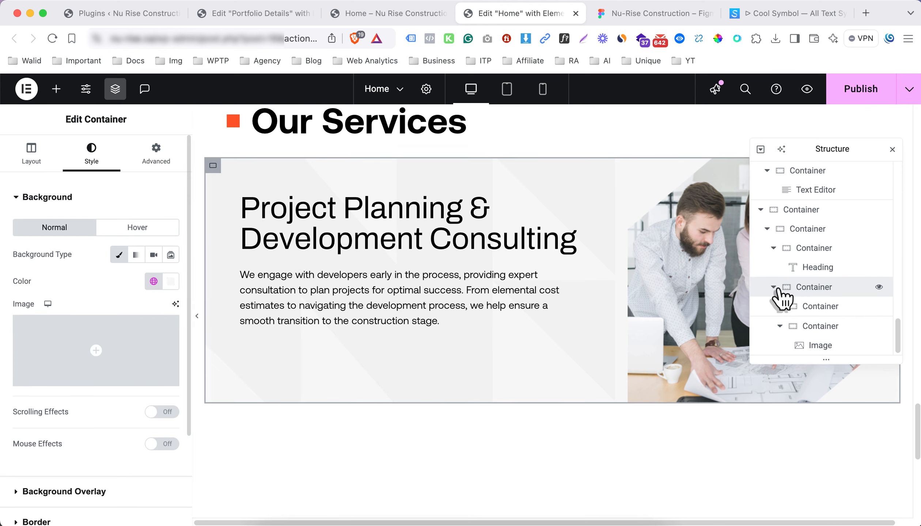
{"action": "scroll", "coordinate": [804, 318], "scroll_direction": "up", "scroll_amount": 2}
{"action": "right_click", "coordinate": [822, 358]}
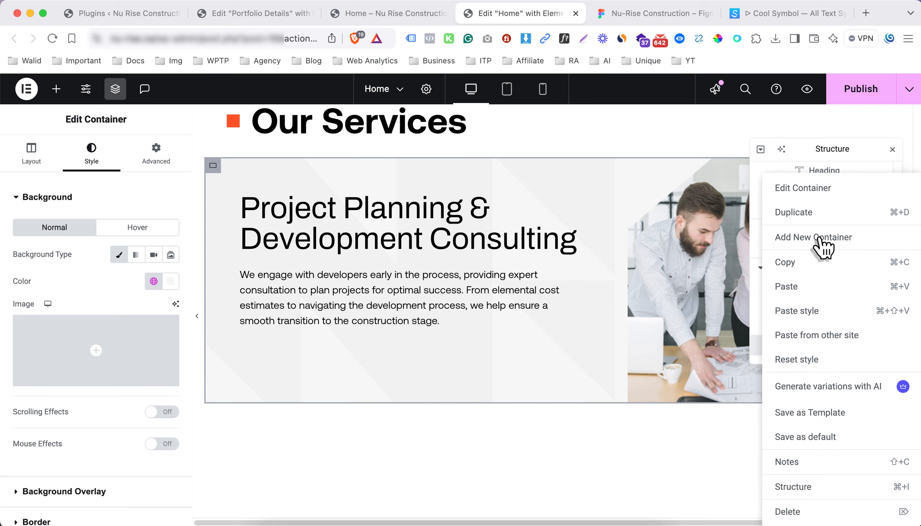
{"action": "left_click", "coordinate": [816, 214]}
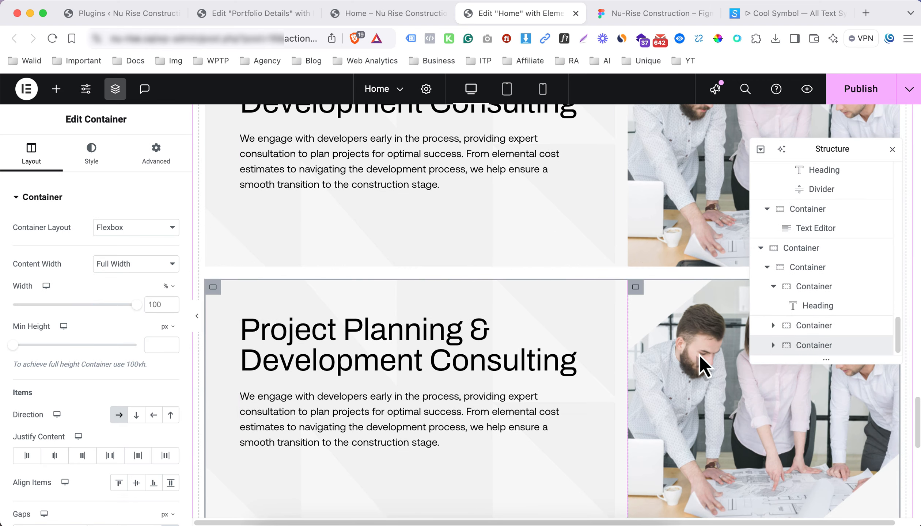
Replace the copy's image with the blueprint-and-tablet picture, using its title as alt text
{"action": "left_click", "coordinate": [704, 365]}
{"action": "left_click", "coordinate": [82, 283]}
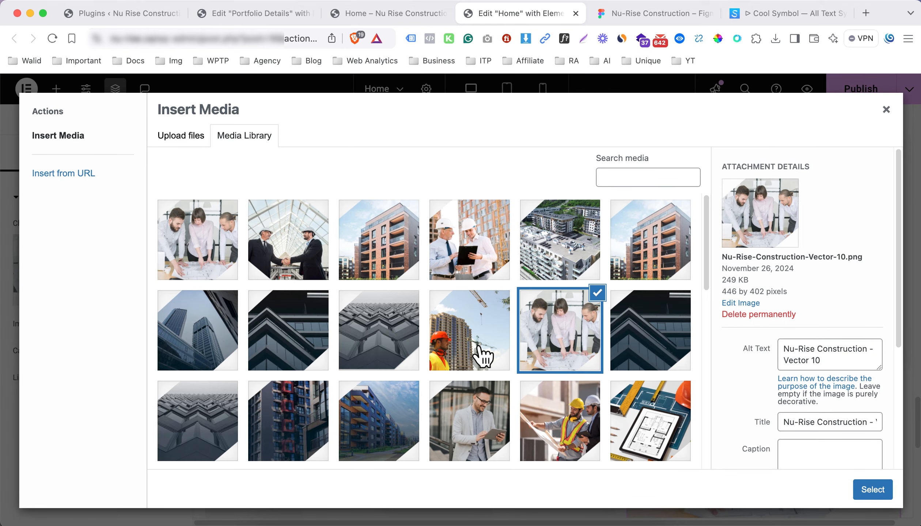
{"action": "scroll", "coordinate": [559, 351], "scroll_direction": "down", "scroll_amount": 2}
{"action": "left_click", "coordinate": [638, 406]}
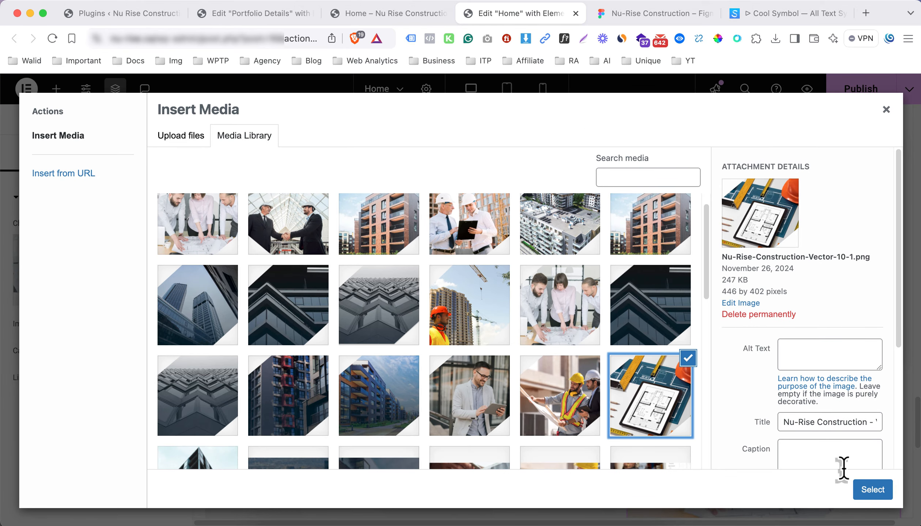
{"action": "left_click", "coordinate": [824, 421]}
{"action": "key", "text": "super+a"}
{"action": "key", "text": "super+c"}
{"action": "left_click", "coordinate": [824, 354]}
{"action": "key", "text": "super+v"}
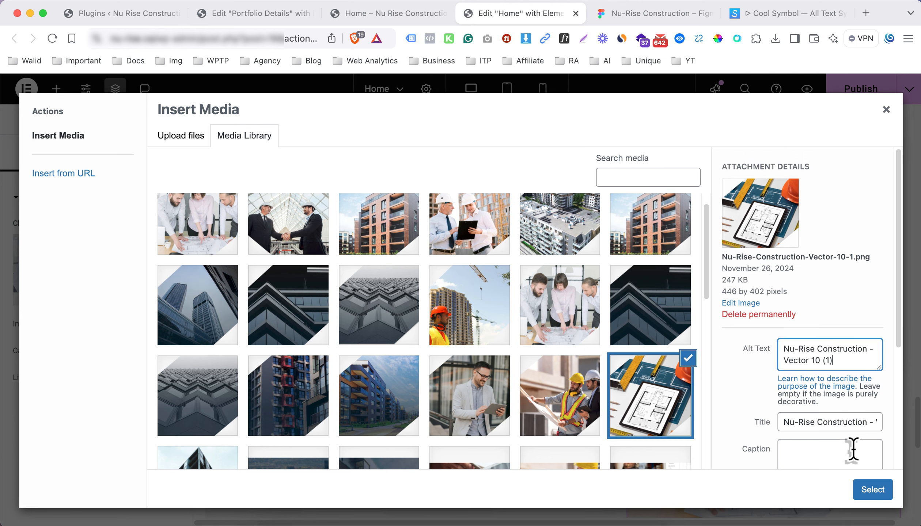
{"action": "left_click", "coordinate": [877, 492]}
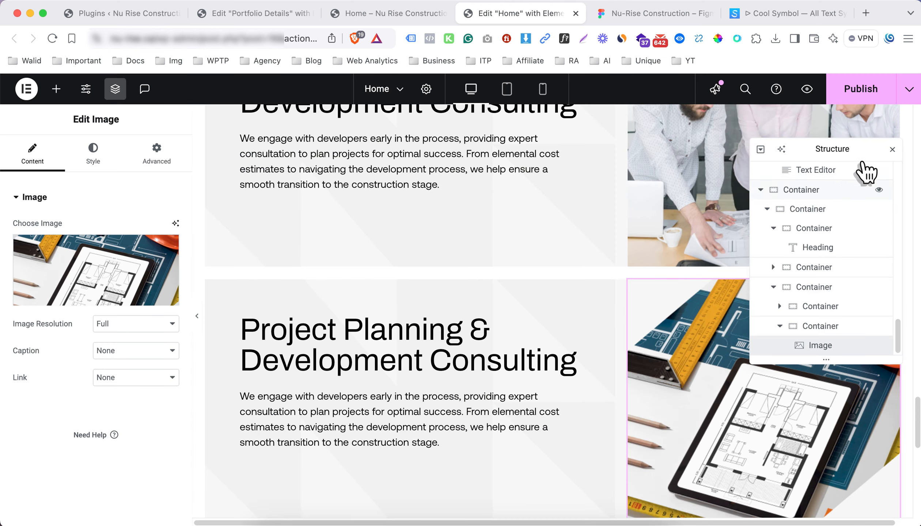
{"action": "left_click", "coordinate": [892, 150]}
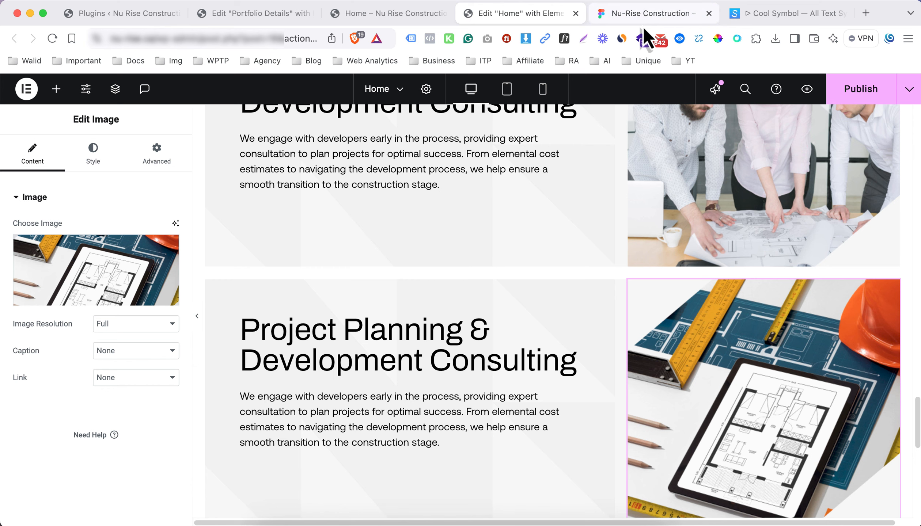
{"action": "left_click", "coordinate": [644, 15]}
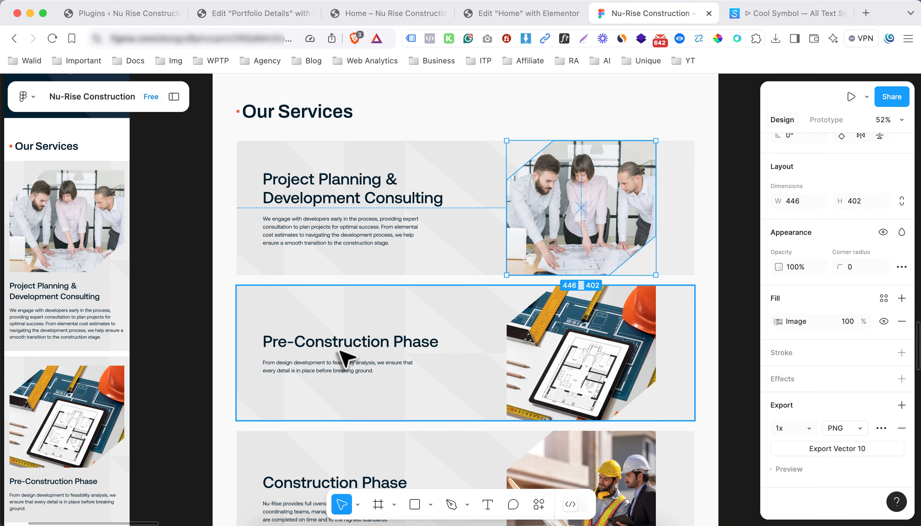
Paste 'Pre-Construction Phase' over the duplicated row's heading title text
{"action": "left_click", "coordinate": [485, 20]}
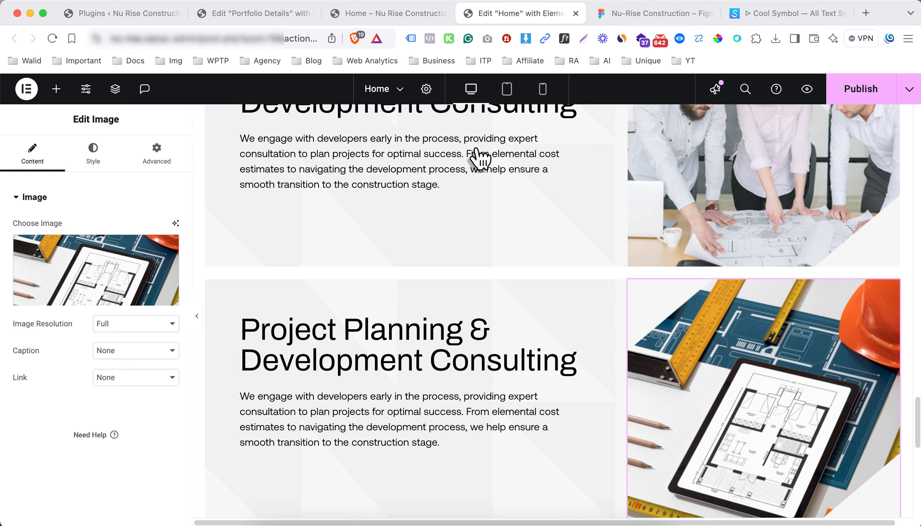
{"action": "left_click", "coordinate": [410, 354]}
{"action": "left_click", "coordinate": [113, 269]}
{"action": "key", "text": "super+a"}
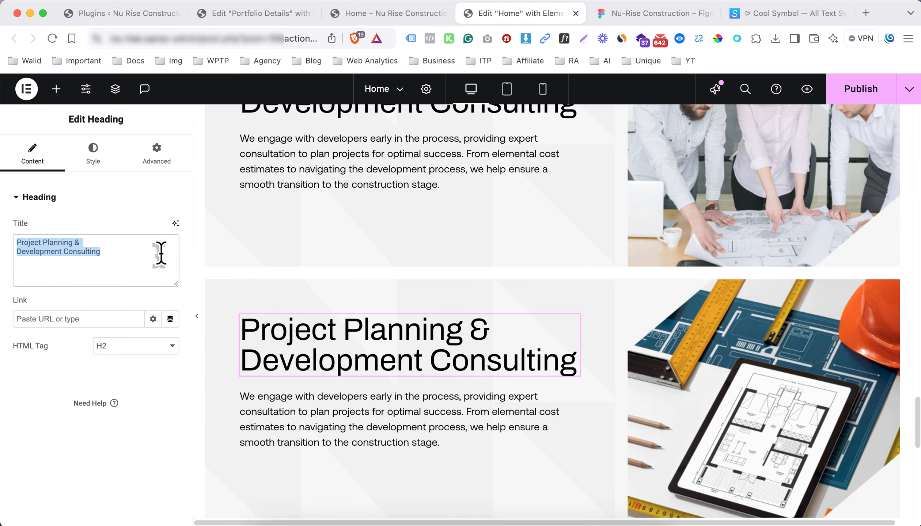
{"action": "key", "text": "super+v"}
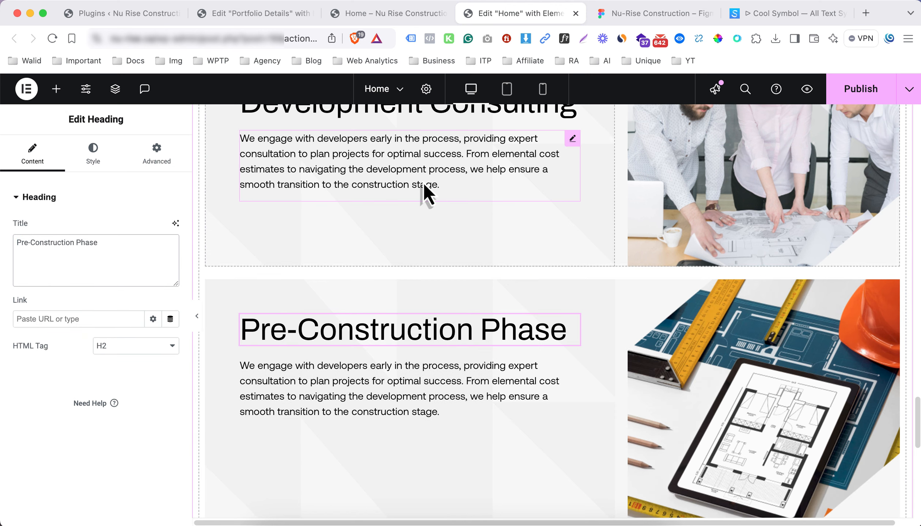
{"action": "scroll", "coordinate": [475, 219], "scroll_direction": "up", "scroll_amount": 3}
{"action": "scroll", "coordinate": [414, 219], "scroll_direction": "up", "scroll_amount": 2}
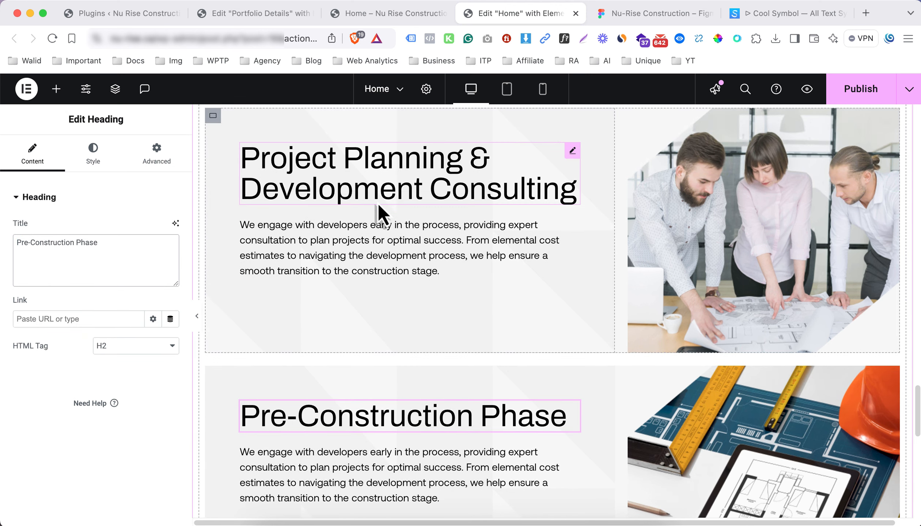
{"action": "scroll", "coordinate": [382, 213], "scroll_direction": "up", "scroll_amount": 2}
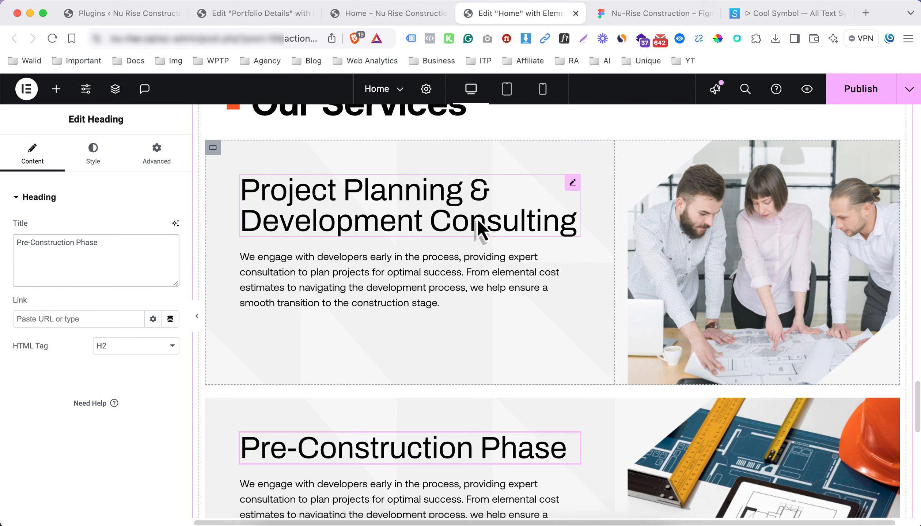
Preview the page at tablet size and select the Project Planning row container
{"action": "left_click", "coordinate": [506, 89]}
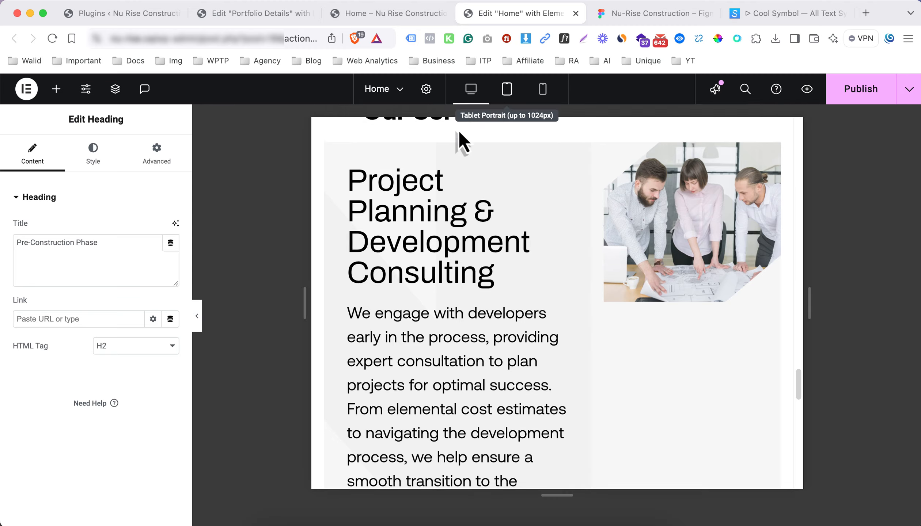
{"action": "left_click", "coordinate": [506, 92]}
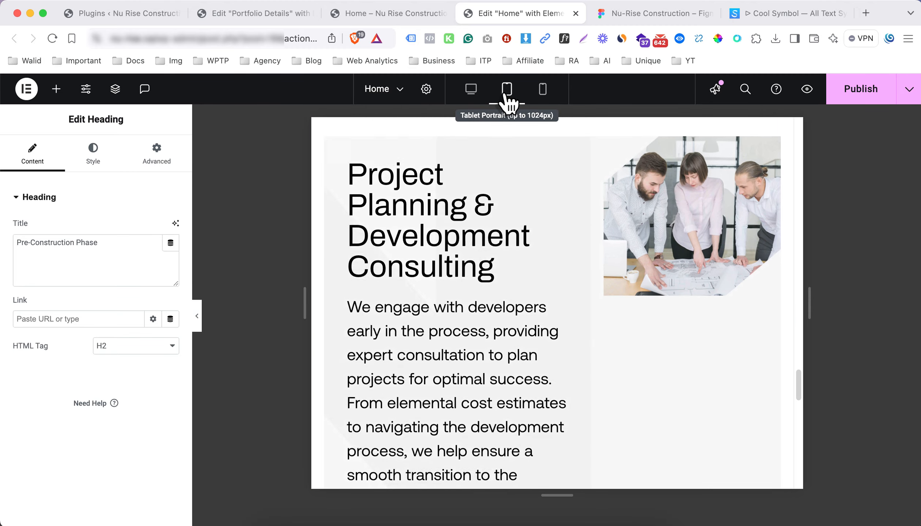
{"action": "scroll", "coordinate": [471, 173], "scroll_direction": "down", "scroll_amount": 5}
{"action": "scroll", "coordinate": [461, 214], "scroll_direction": "up", "scroll_amount": 8}
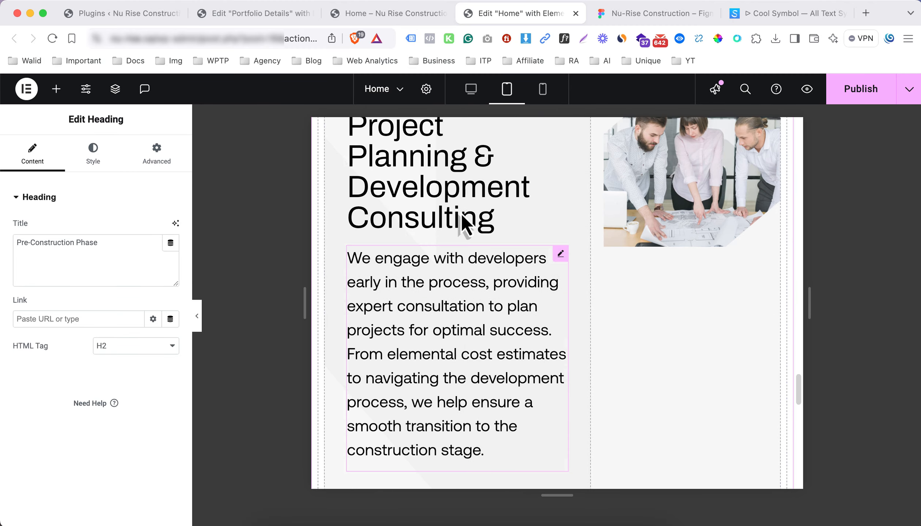
{"action": "left_click", "coordinate": [333, 340]}
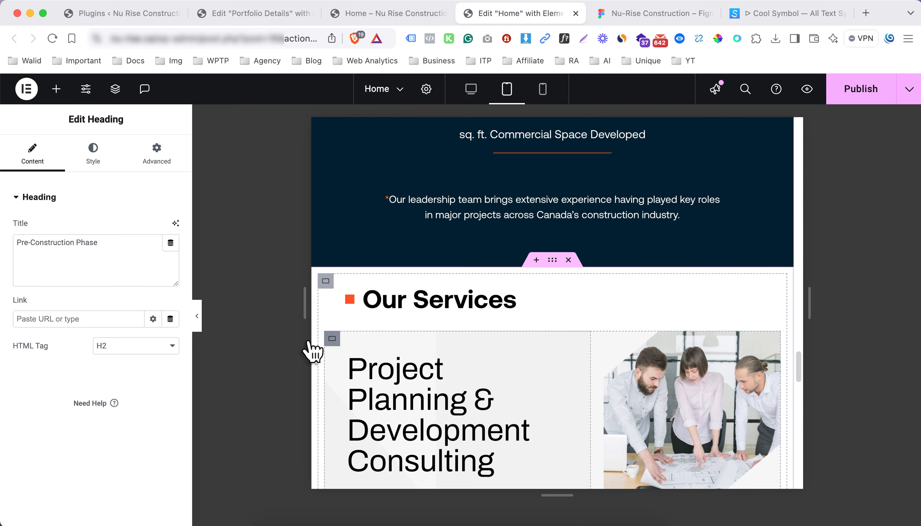
{"action": "right_click", "coordinate": [336, 346]}
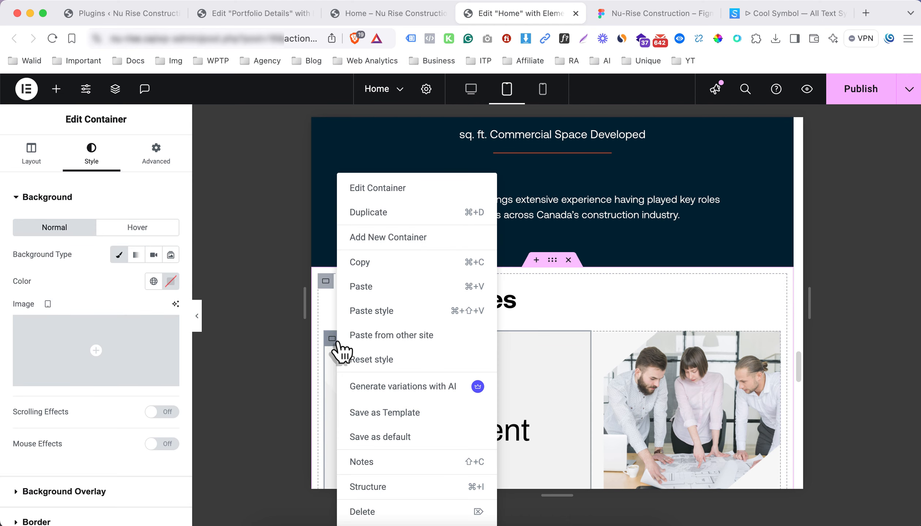
Using the structure tree, set the Project Planning container's width to 100%
{"action": "left_click", "coordinate": [383, 497]}
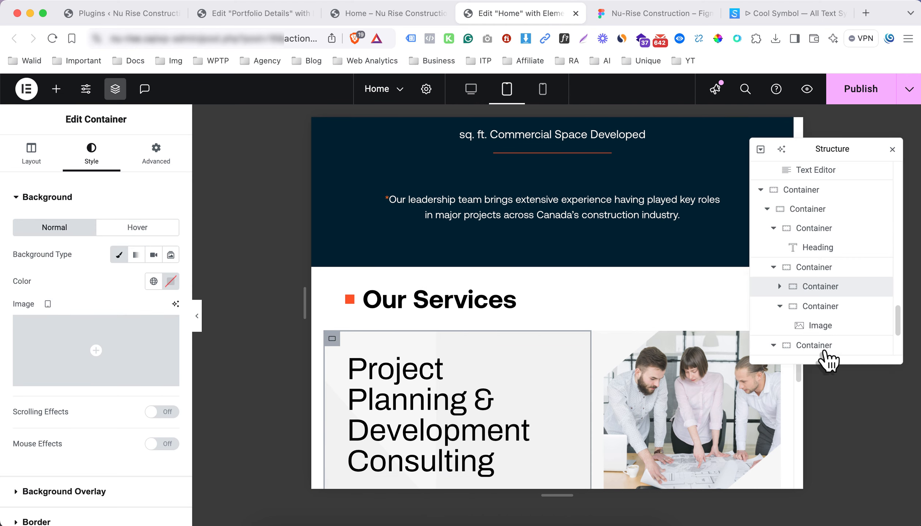
{"action": "left_click", "coordinate": [779, 307]}
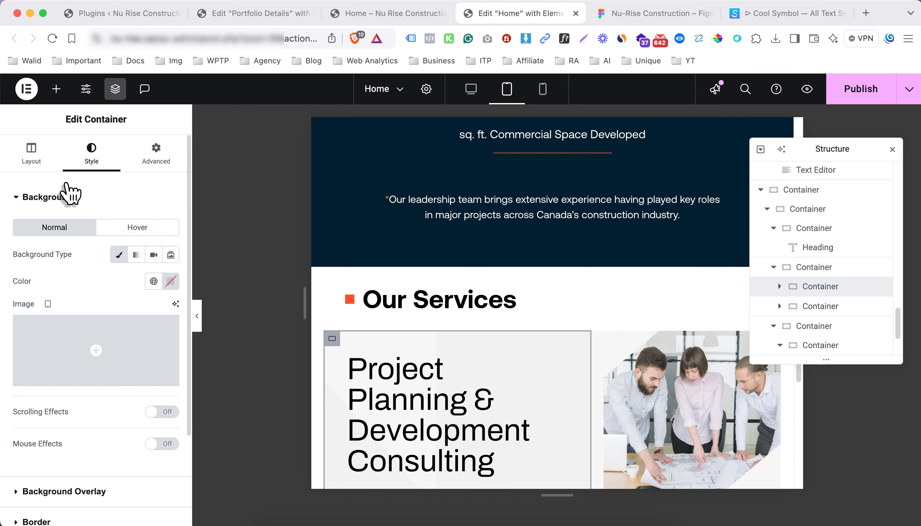
{"action": "left_click", "coordinate": [38, 157]}
{"action": "left_click", "coordinate": [164, 288]}
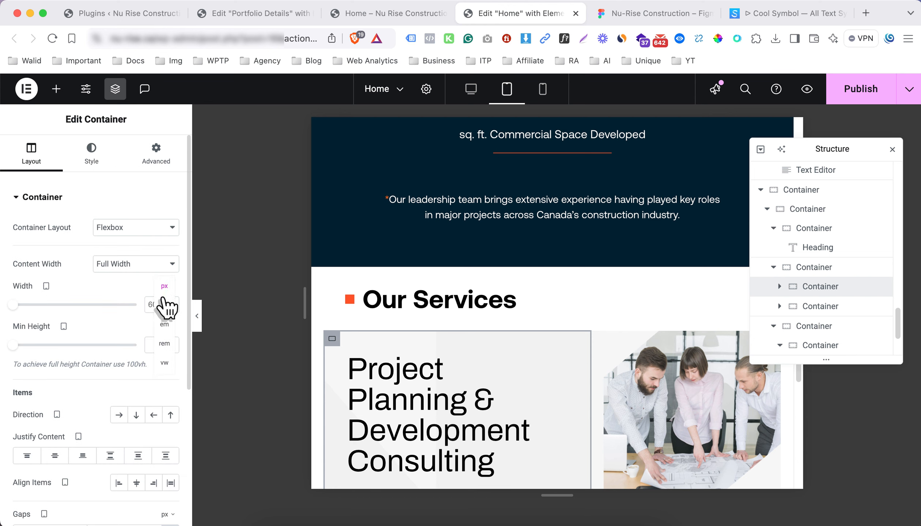
{"action": "left_click", "coordinate": [164, 305]}
{"action": "type", "text": "100-"}
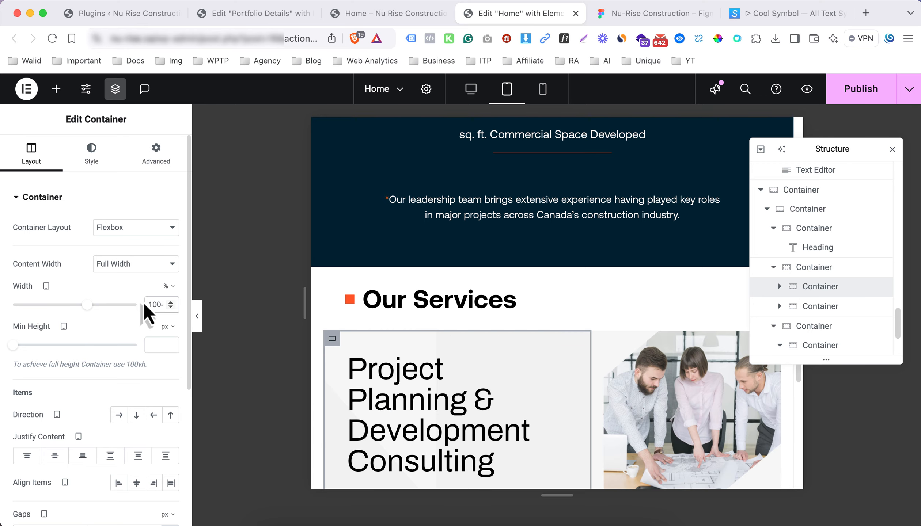
{"action": "key", "text": "BackSpace"}
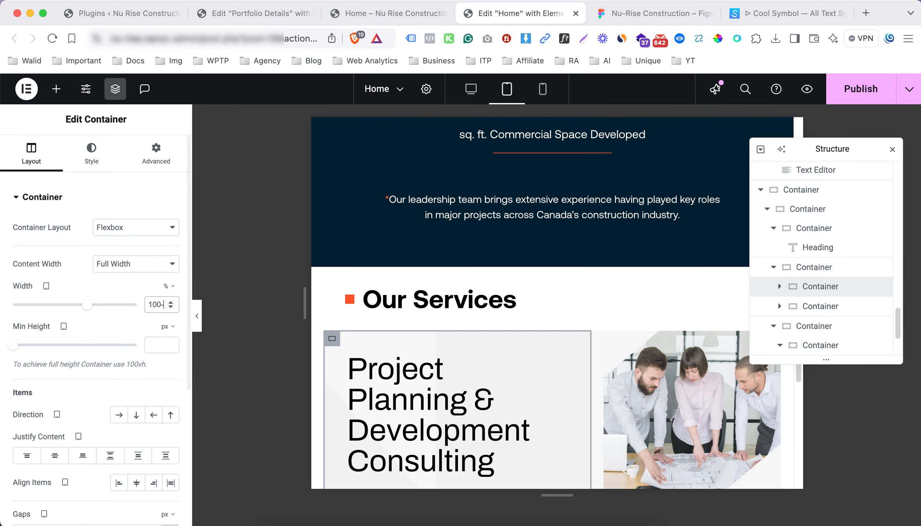
{"action": "key", "text": "ctrl+Up"}
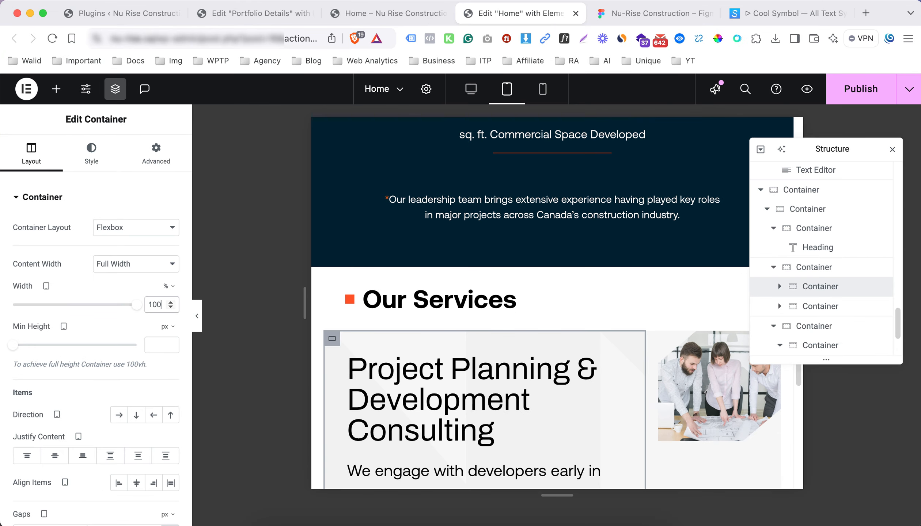
Set the image column container's width to 100%
{"action": "left_click", "coordinate": [847, 307]}
{"action": "left_click", "coordinate": [33, 153]}
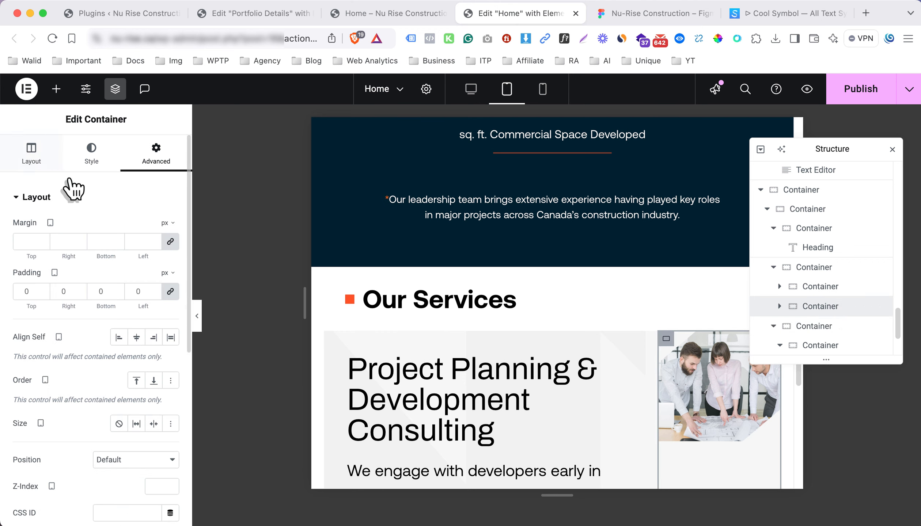
{"action": "left_click", "coordinate": [171, 289]}
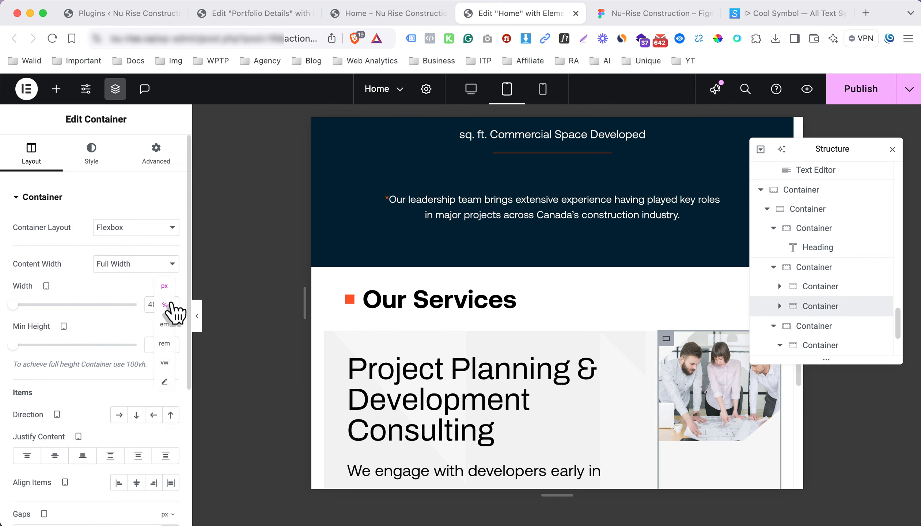
{"action": "left_click", "coordinate": [168, 313]}
{"action": "type", "text": "1"}
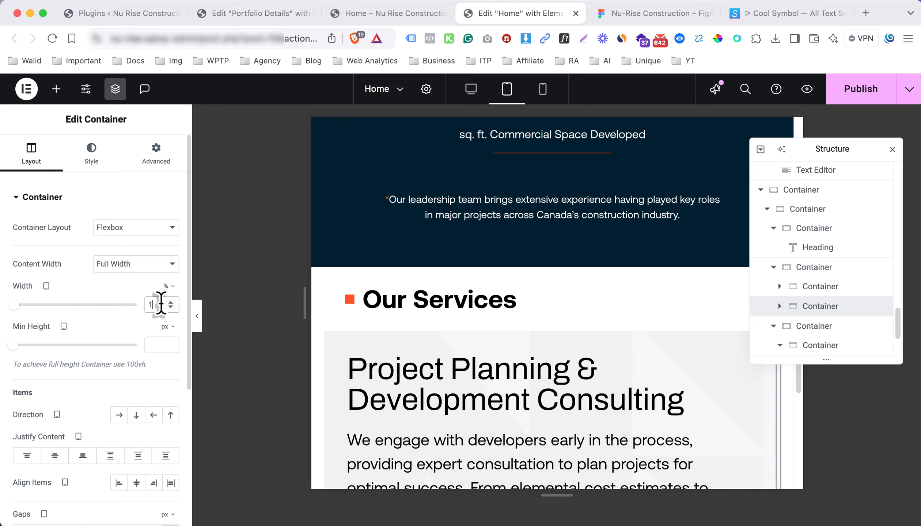
{"action": "type", "text": "00"}
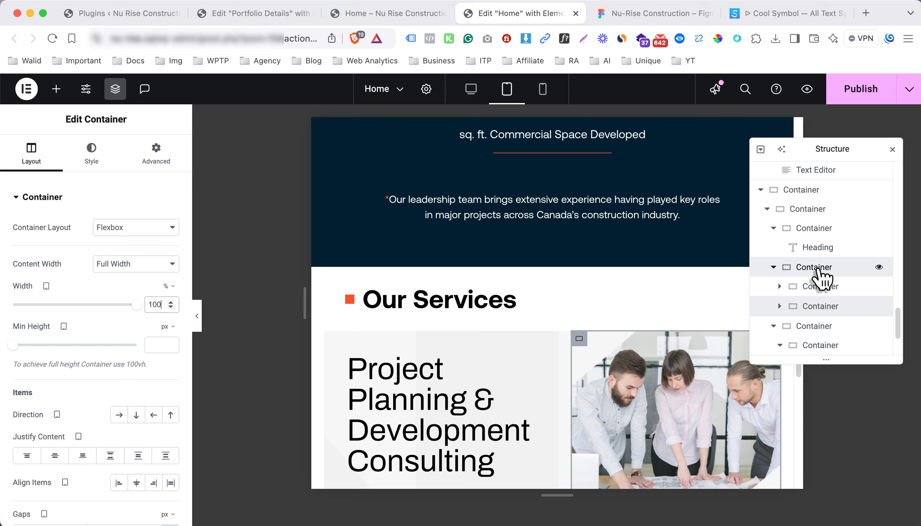
Set the row container's Direction to Column-reversed so the image sits above the text
{"action": "left_click", "coordinate": [781, 269]}
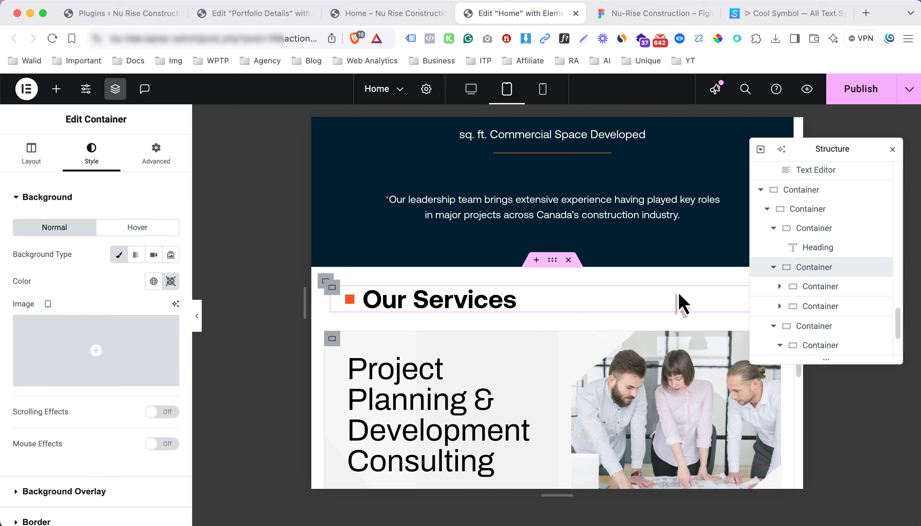
{"action": "left_click", "coordinate": [46, 160]}
{"action": "scroll", "coordinate": [110, 376], "scroll_direction": "down", "scroll_amount": 1}
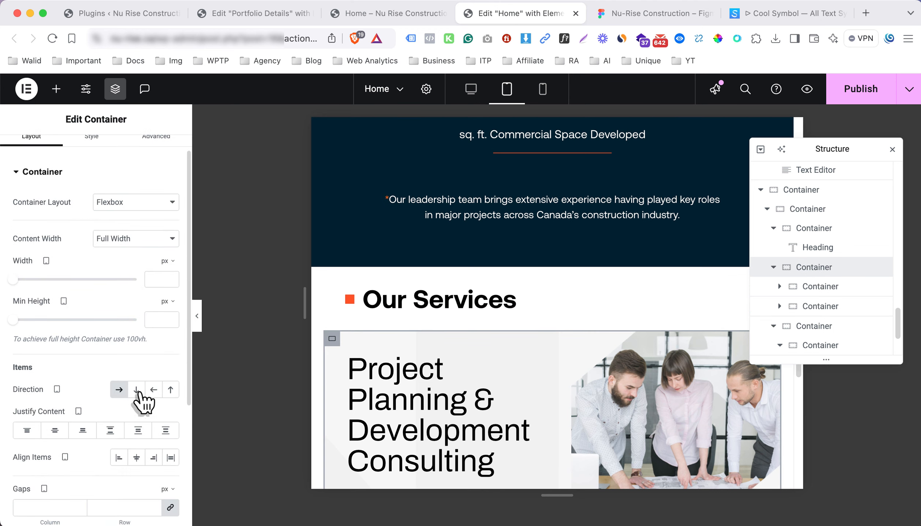
{"action": "left_click", "coordinate": [170, 391]}
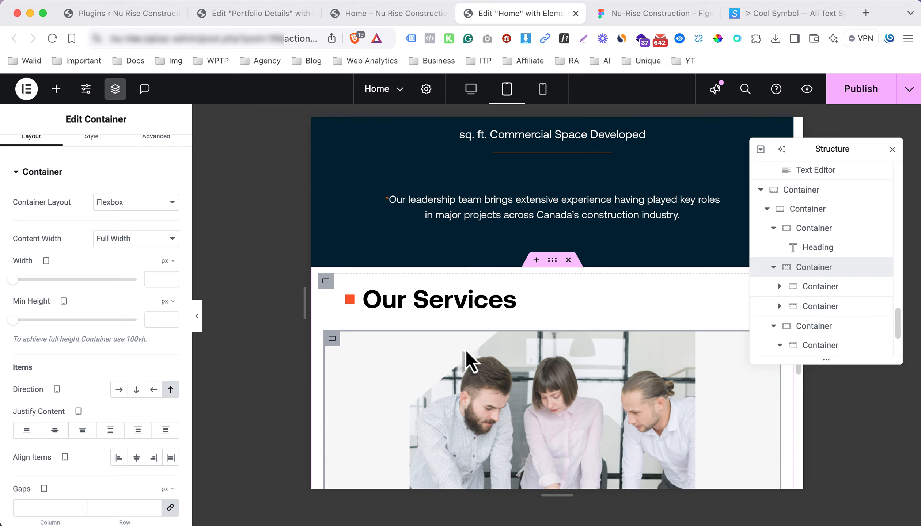
{"action": "scroll", "coordinate": [466, 350], "scroll_direction": "down", "scroll_amount": 5}
Align the Project Planning image to the Left in its Style settings
{"action": "left_click", "coordinate": [471, 299]}
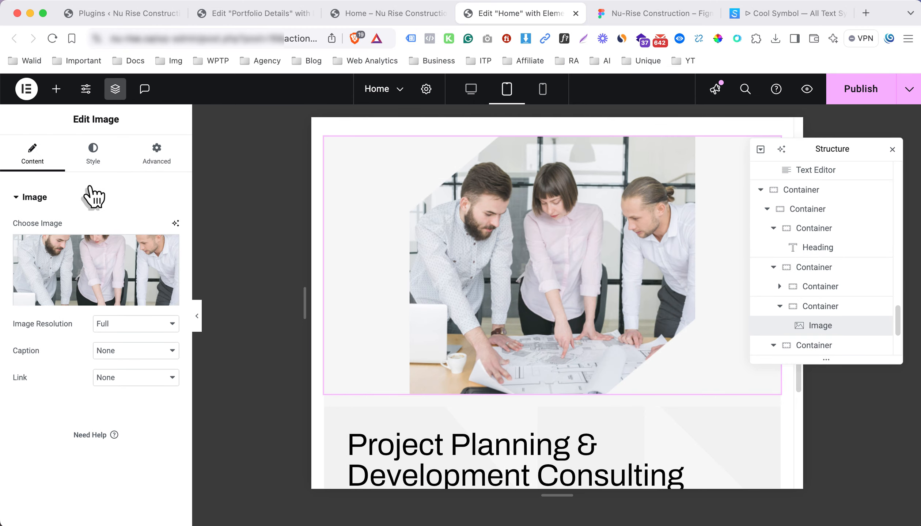
{"action": "left_click", "coordinate": [92, 161]}
{"action": "left_click", "coordinate": [138, 229]}
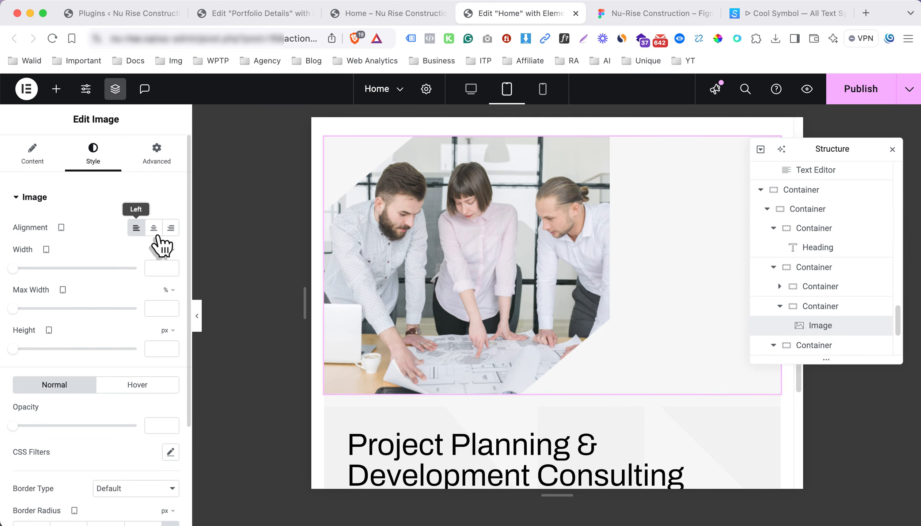
{"action": "scroll", "coordinate": [625, 231], "scroll_direction": "down", "scroll_amount": 5}
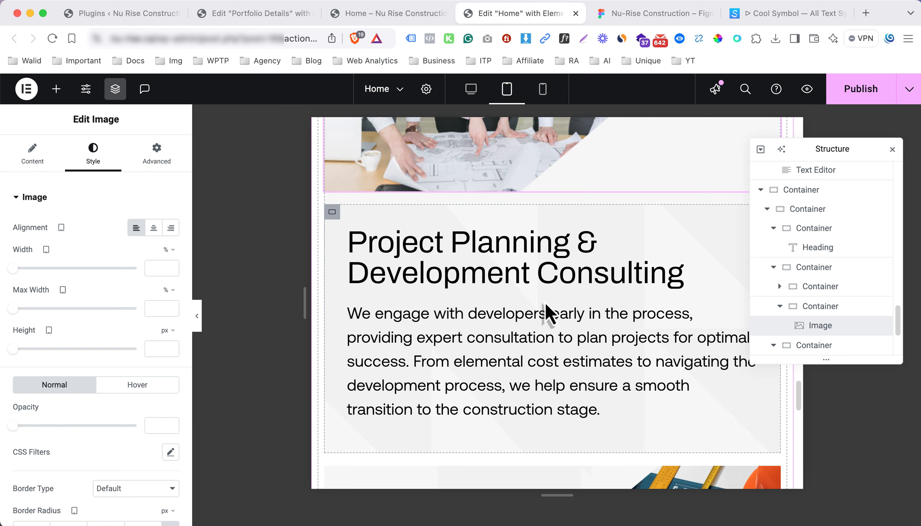
{"action": "scroll", "coordinate": [544, 302], "scroll_direction": "up", "scroll_amount": 1}
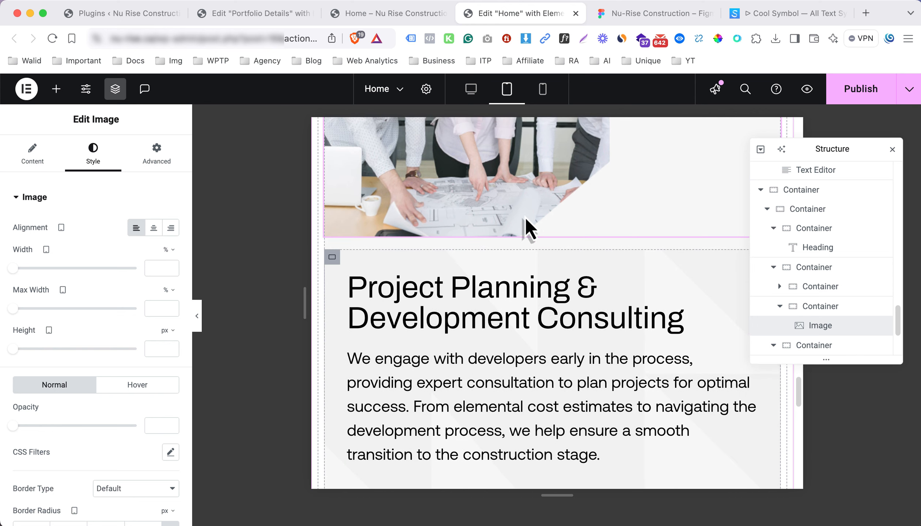
Set the Our Services heading's left padding to 0 on mobile and tablet
{"action": "left_click", "coordinate": [543, 91]}
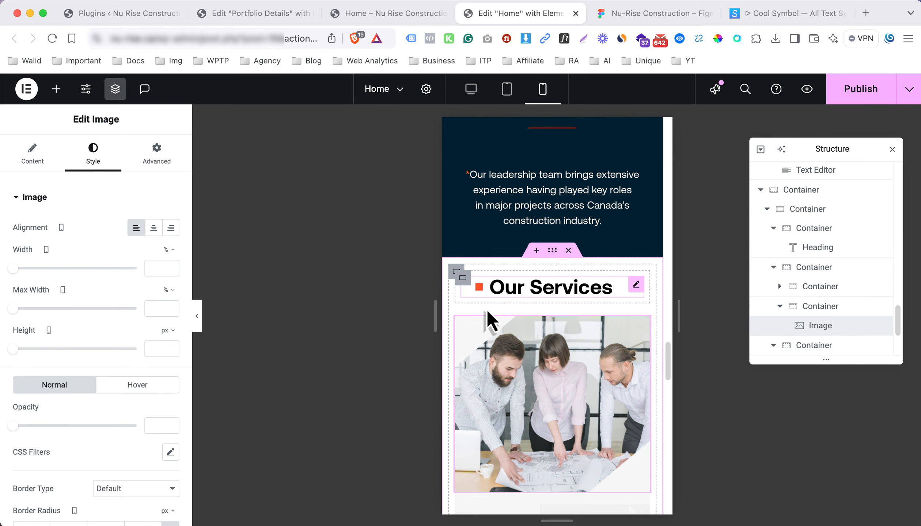
{"action": "scroll", "coordinate": [487, 329], "scroll_direction": "down", "scroll_amount": 2}
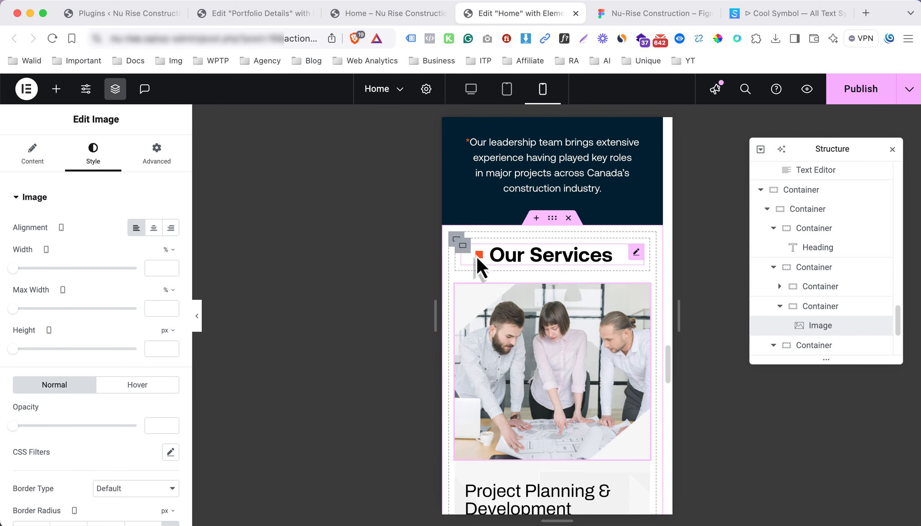
{"action": "left_click", "coordinate": [476, 257]}
{"action": "left_click", "coordinate": [156, 155]}
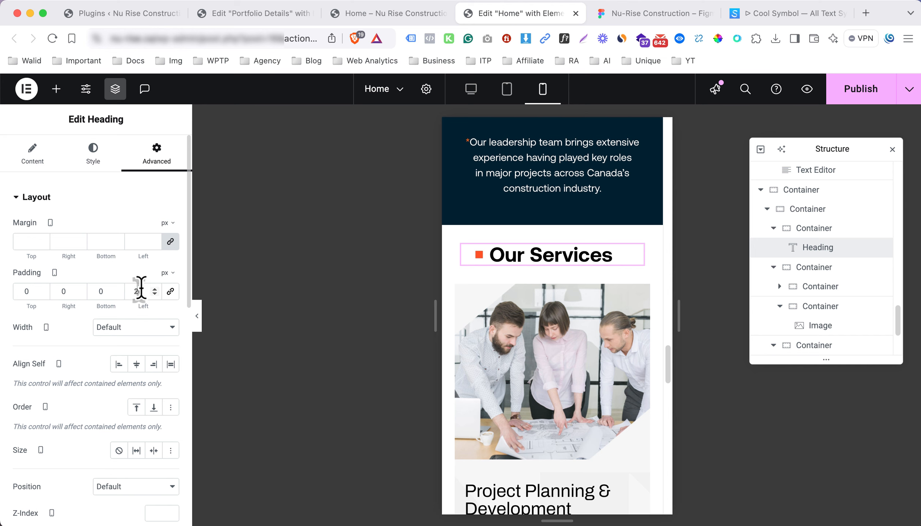
{"action": "type", "text": "0"}
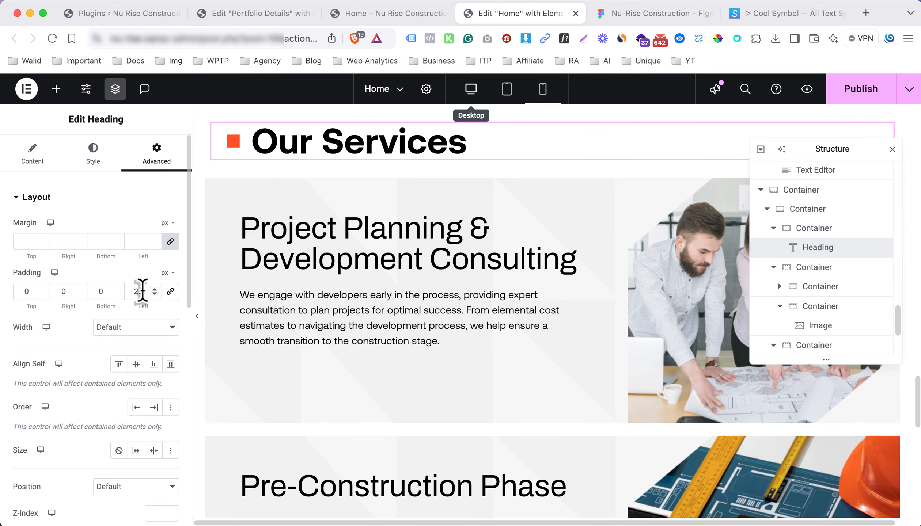
{"action": "type", "text": "0"}
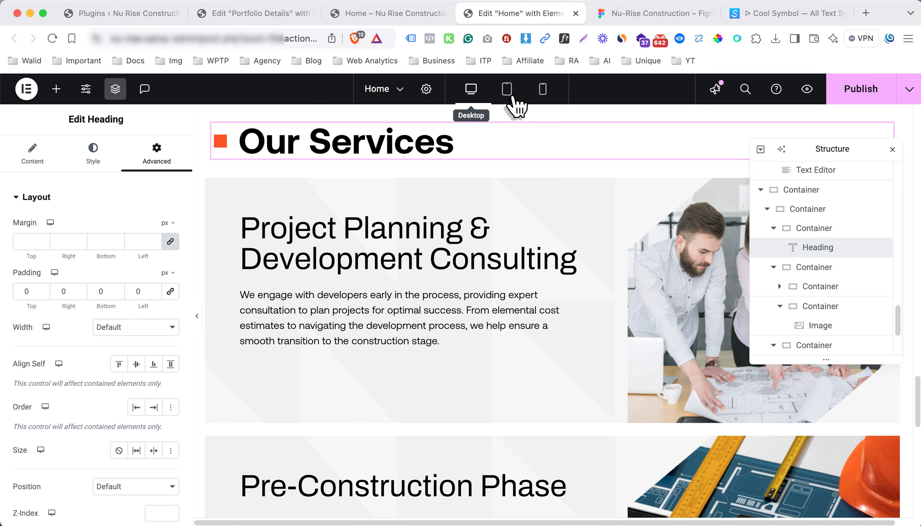
{"action": "left_click", "coordinate": [512, 96]}
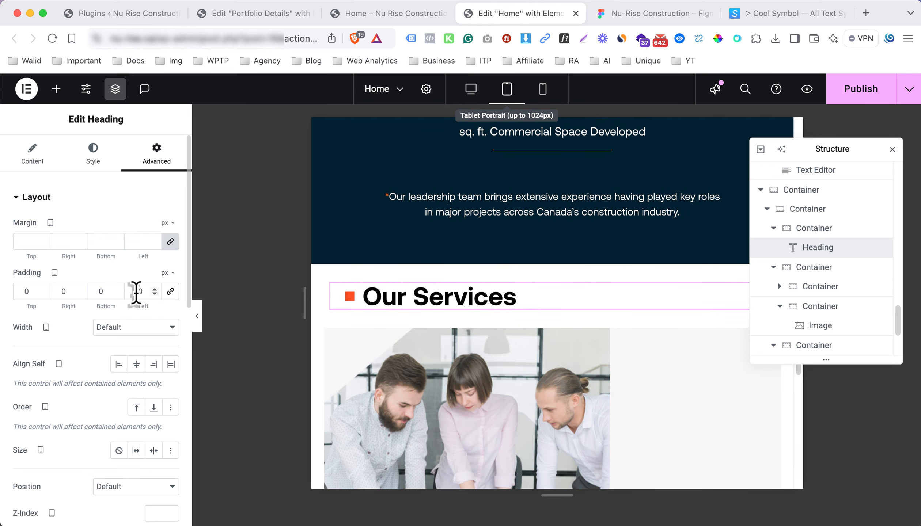
{"action": "type", "text": "0"}
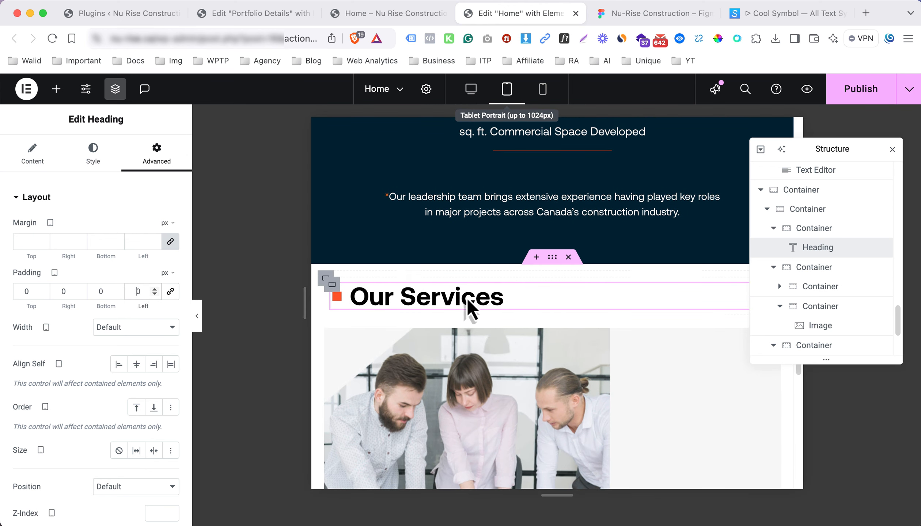
{"action": "left_click", "coordinate": [544, 89]}
Check the mobile Project Planning heading's size in the Figma design
{"action": "scroll", "coordinate": [523, 315], "scroll_direction": "down", "scroll_amount": 5}
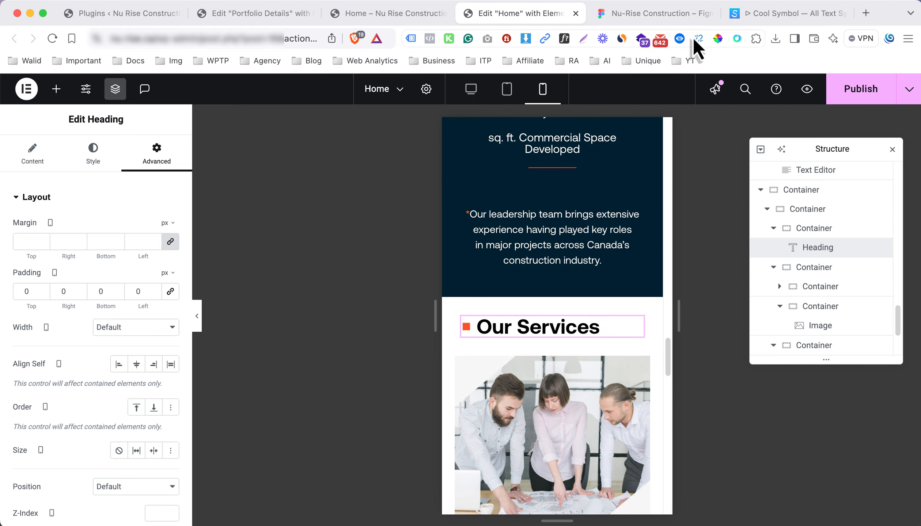
{"action": "left_click", "coordinate": [673, 17]}
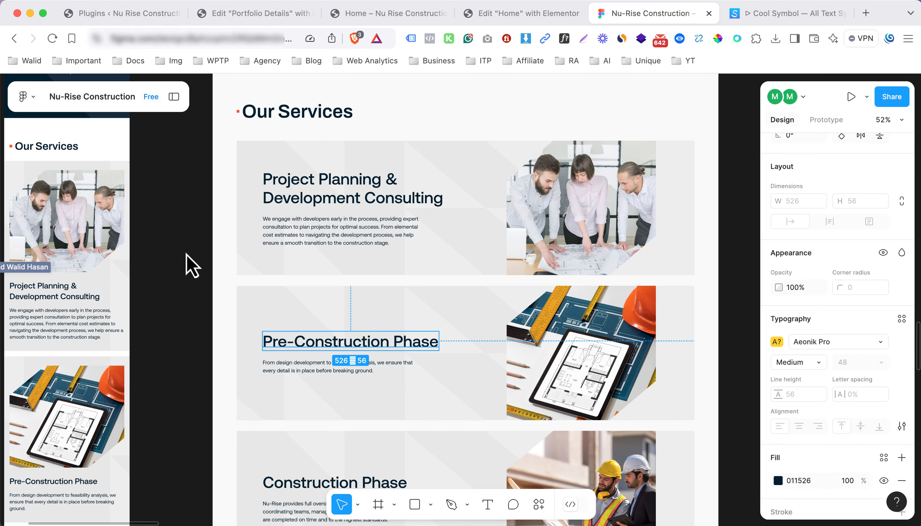
{"action": "left_click", "coordinate": [54, 297]}
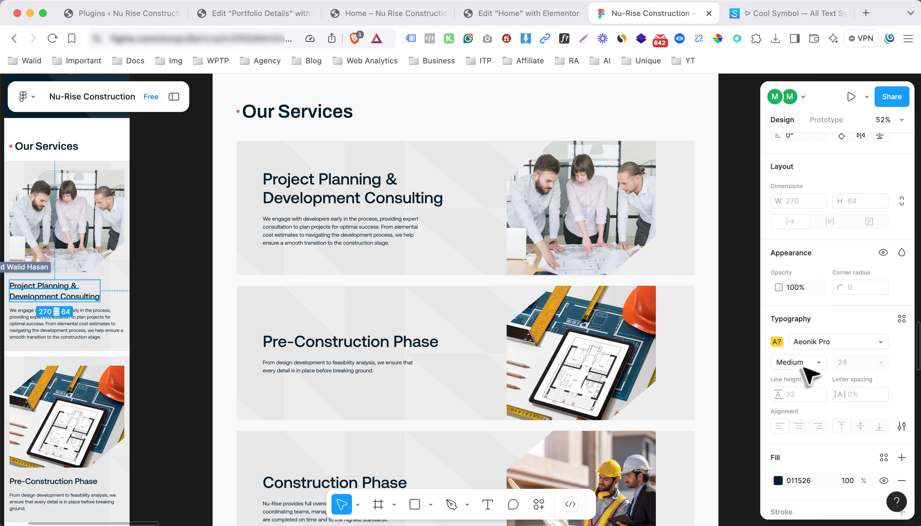
Give the mobile Project Planning heading 24 px size and 500 (Medium) weight, then compare with Figma
{"action": "left_click", "coordinate": [522, 17]}
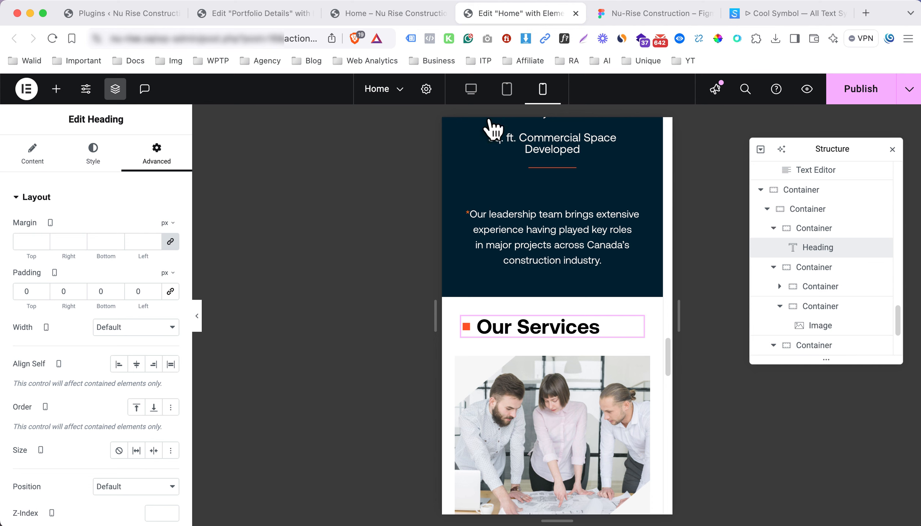
{"action": "scroll", "coordinate": [526, 376], "scroll_direction": "down", "scroll_amount": 5}
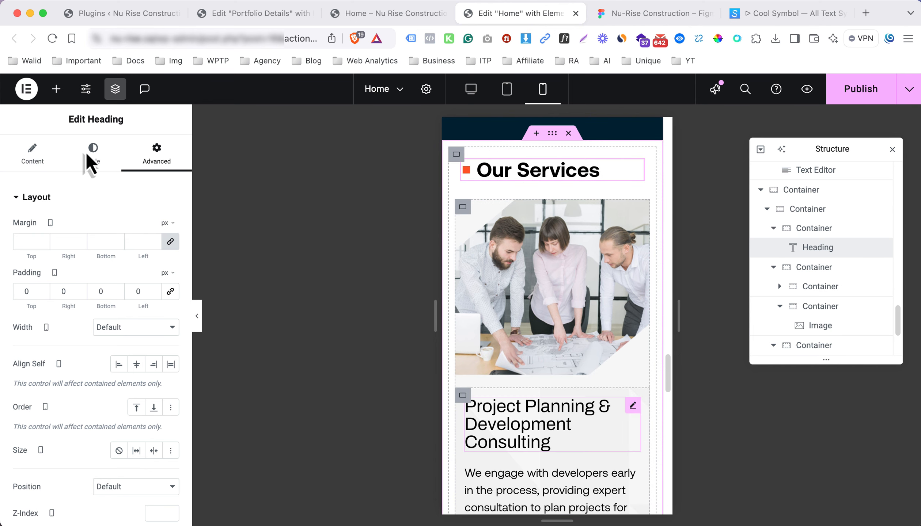
{"action": "left_click", "coordinate": [96, 156]}
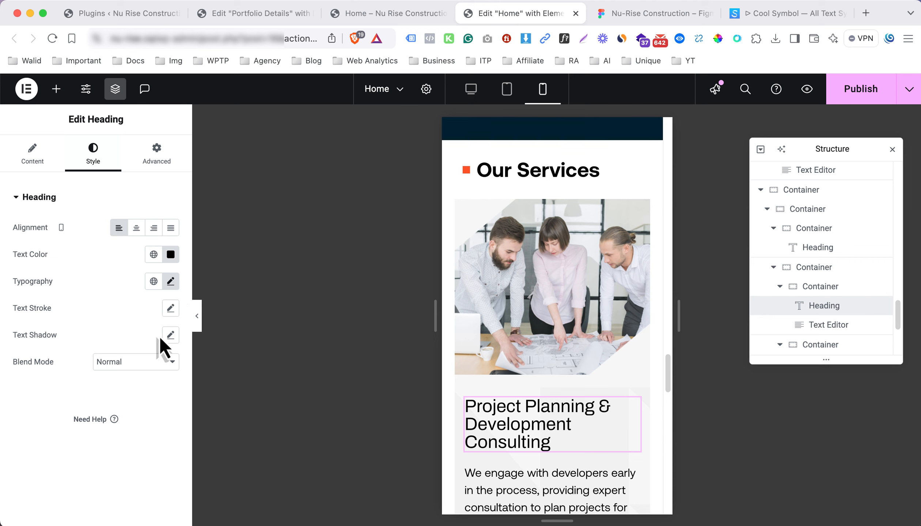
{"action": "left_click", "coordinate": [170, 281]}
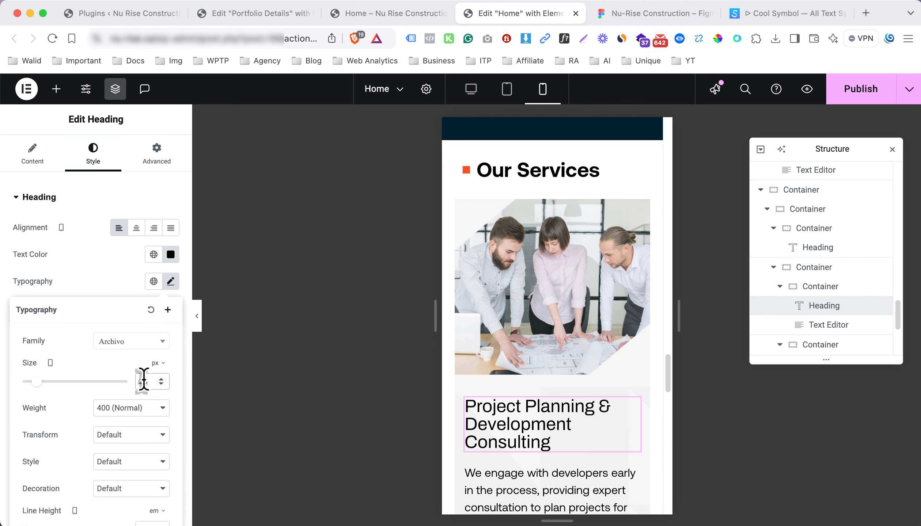
{"action": "type", "text": "24"}
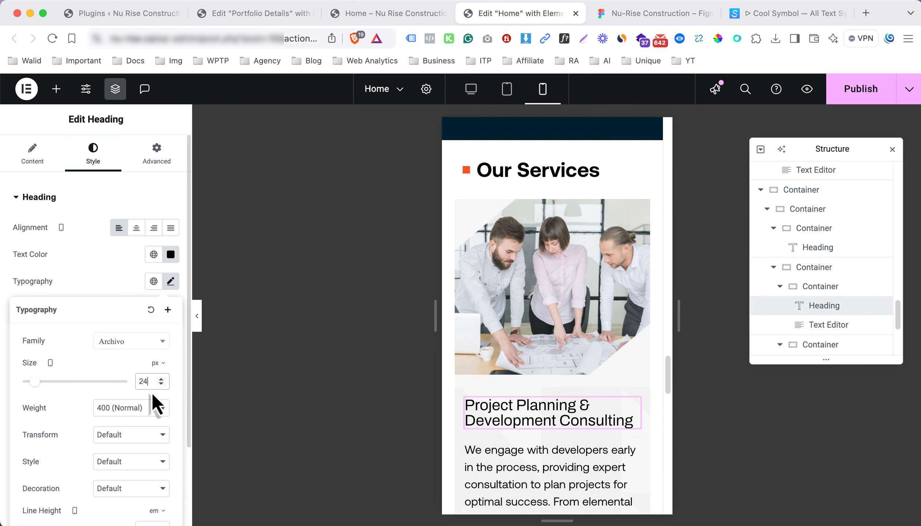
{"action": "left_click", "coordinate": [104, 413]}
{"action": "left_click", "coordinate": [111, 422]}
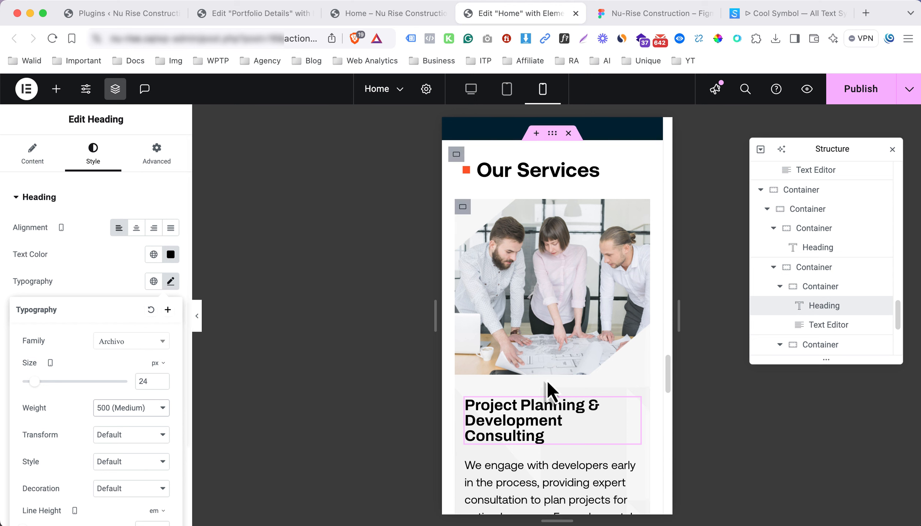
{"action": "scroll", "coordinate": [583, 374], "scroll_direction": "down", "scroll_amount": 3}
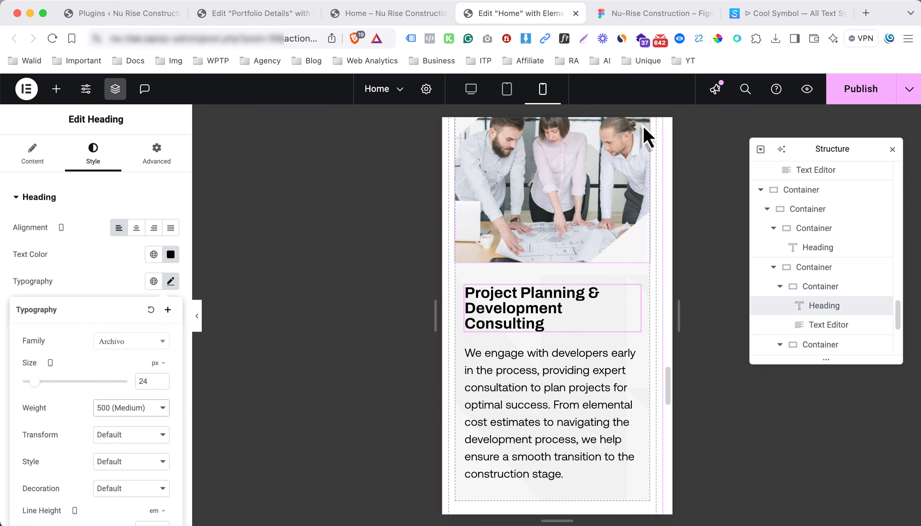
{"action": "left_click", "coordinate": [634, 22]}
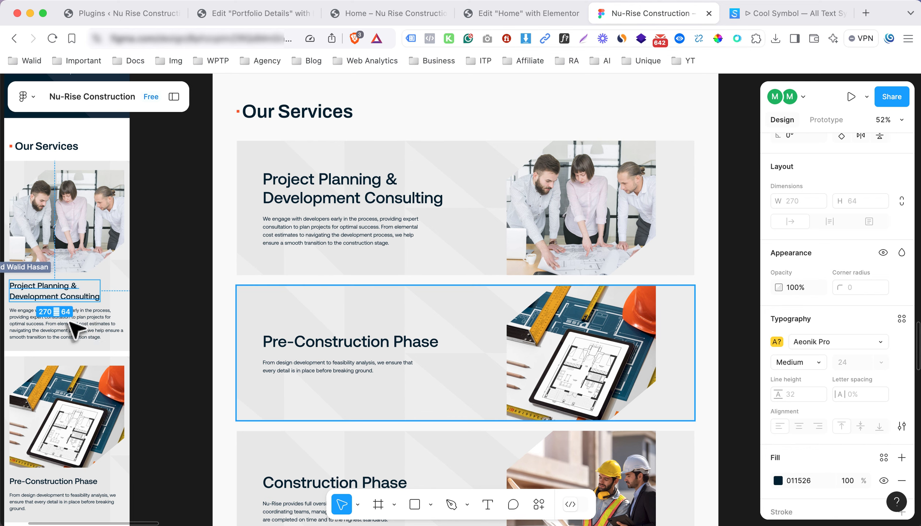
{"action": "left_click", "coordinate": [523, 15]}
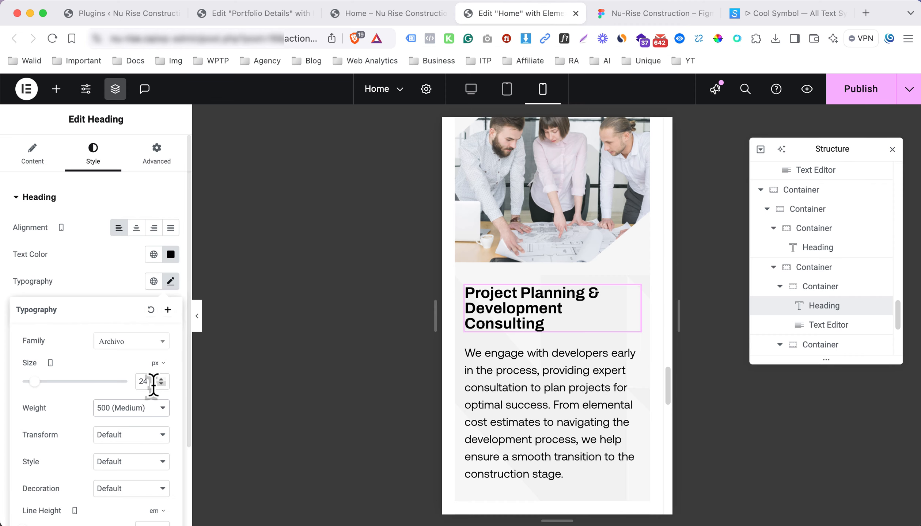
Set the paragraph font size to 14 on mobile and 20 on tablet
{"action": "left_click", "coordinate": [168, 278]}
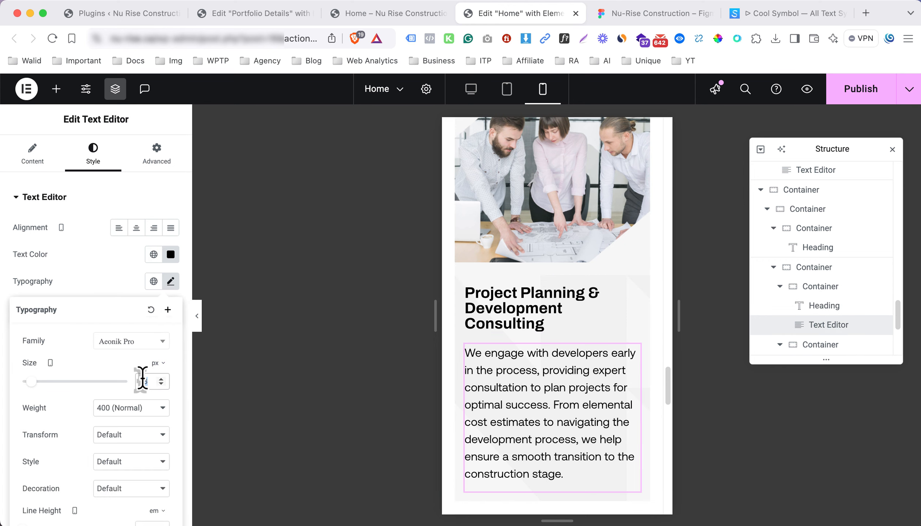
{"action": "type", "text": "14"}
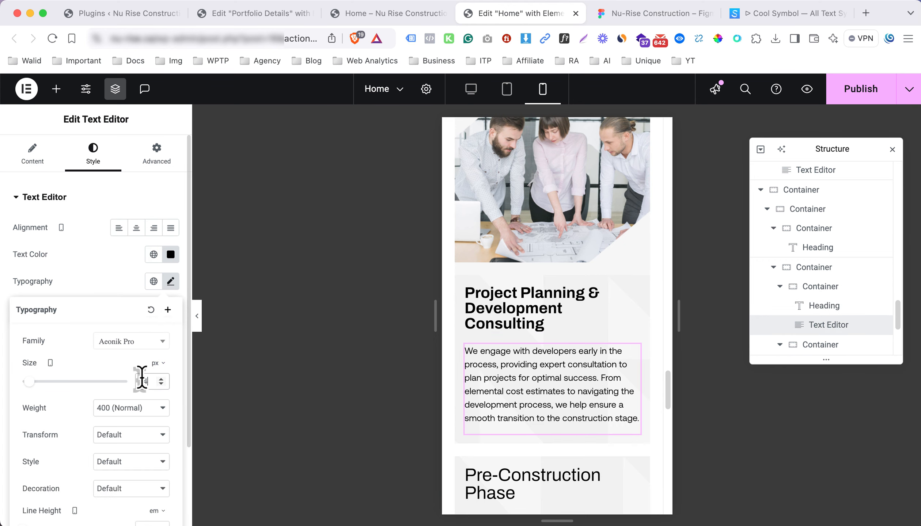
{"action": "left_click", "coordinate": [509, 94]}
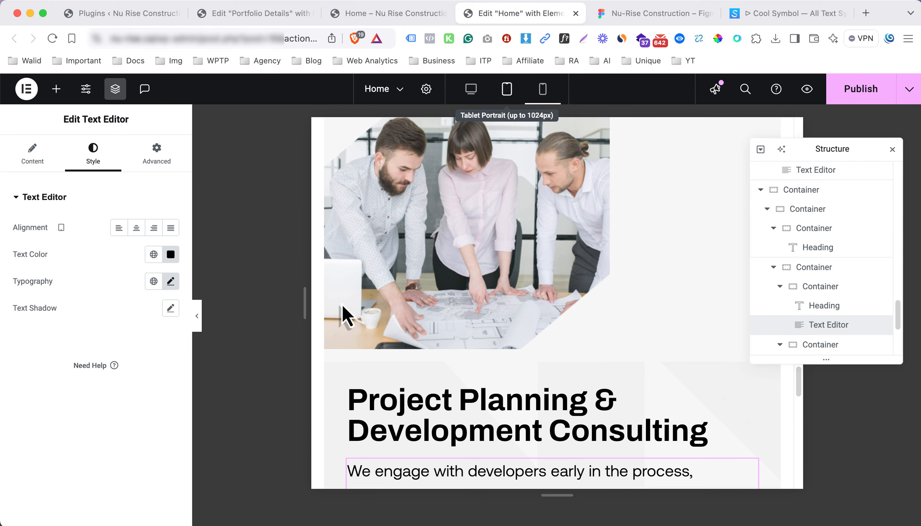
{"action": "scroll", "coordinate": [402, 318], "scroll_direction": "down", "scroll_amount": 3}
{"action": "left_click", "coordinate": [171, 281]}
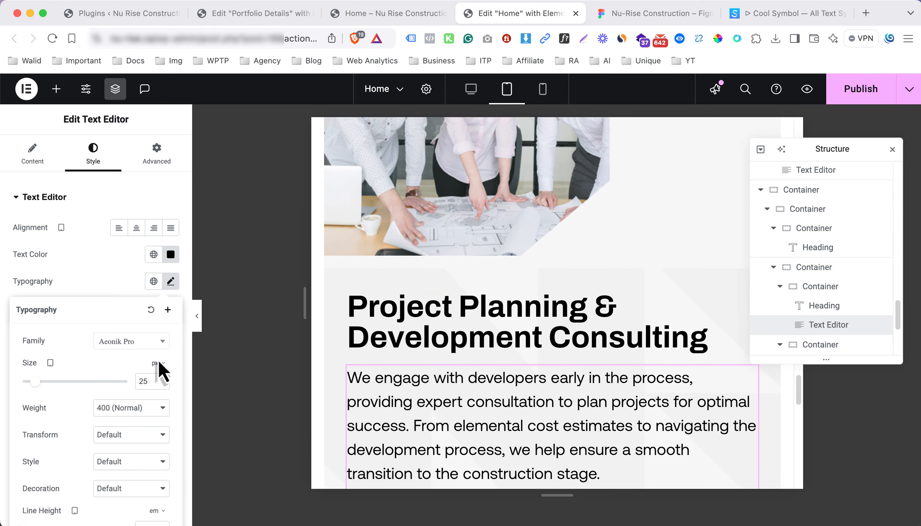
{"action": "type", "text": "1"}
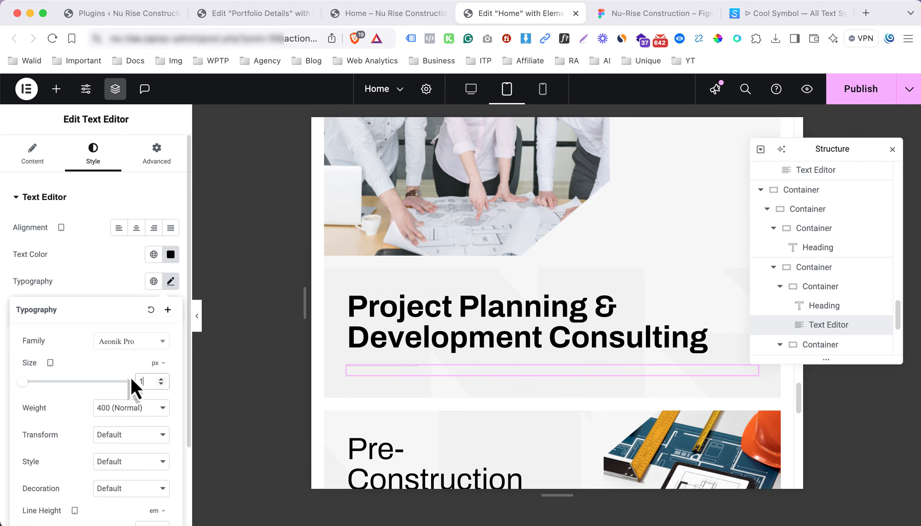
{"action": "key", "text": "BackSpace"}
{"action": "type", "text": "20"}
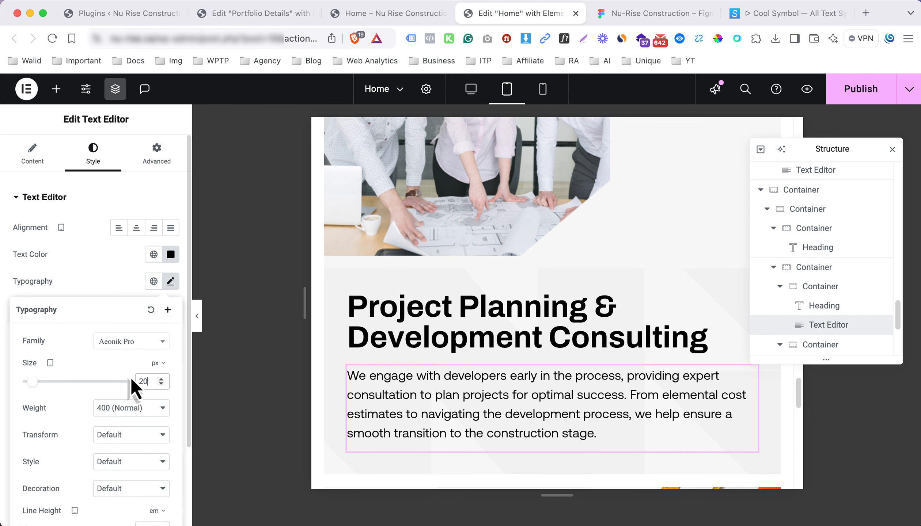
Set the tablet Project Planning heading size to 36 px
{"action": "left_click", "coordinate": [453, 340]}
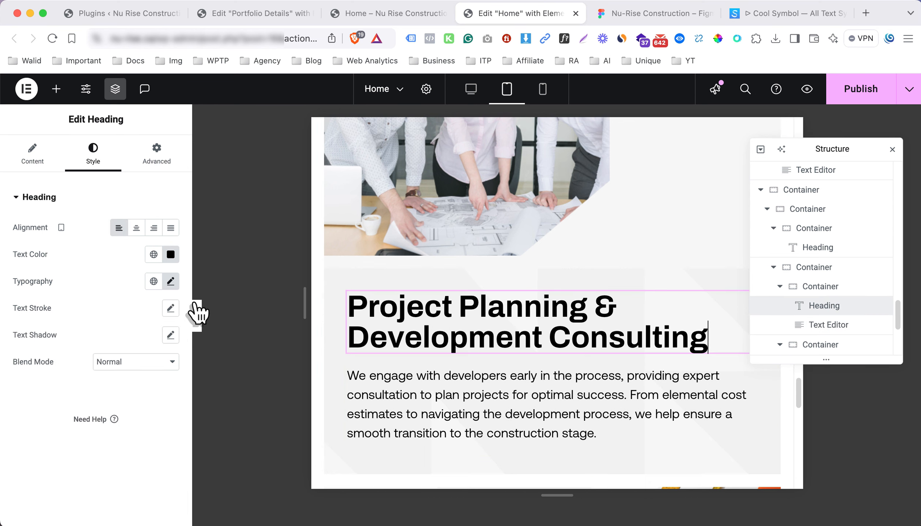
{"action": "left_click", "coordinate": [170, 281]}
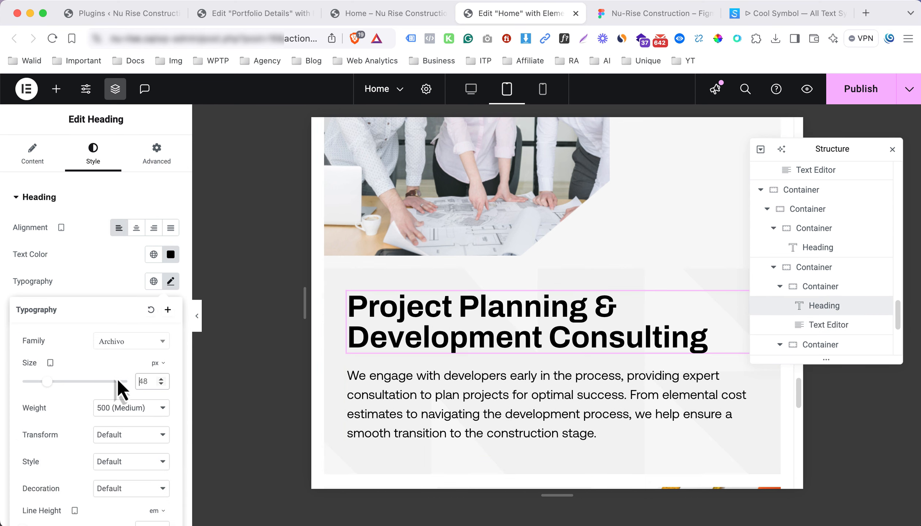
{"action": "key", "text": "BackSpace"}
{"action": "key", "text": "BackSpace"}
{"action": "type", "text": "36"}
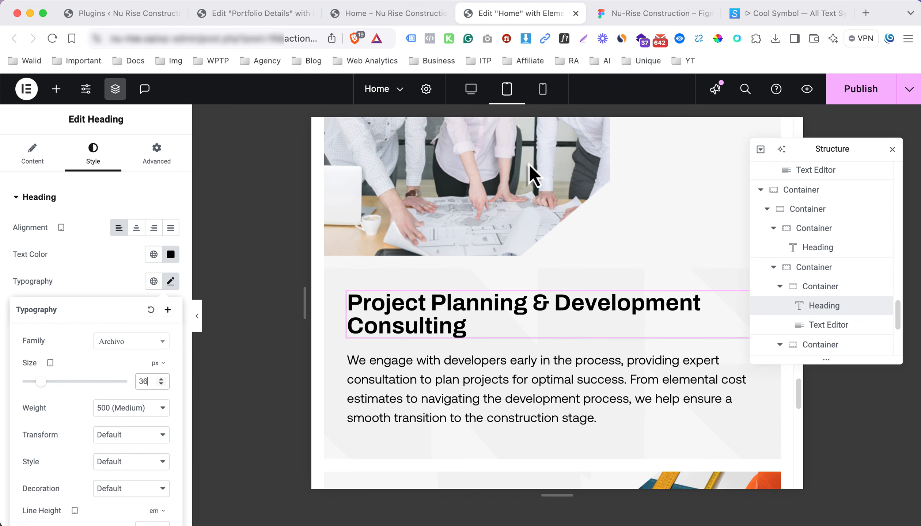
Return to desktop view and delete the Pre-Construction row container
{"action": "left_click", "coordinate": [468, 88]}
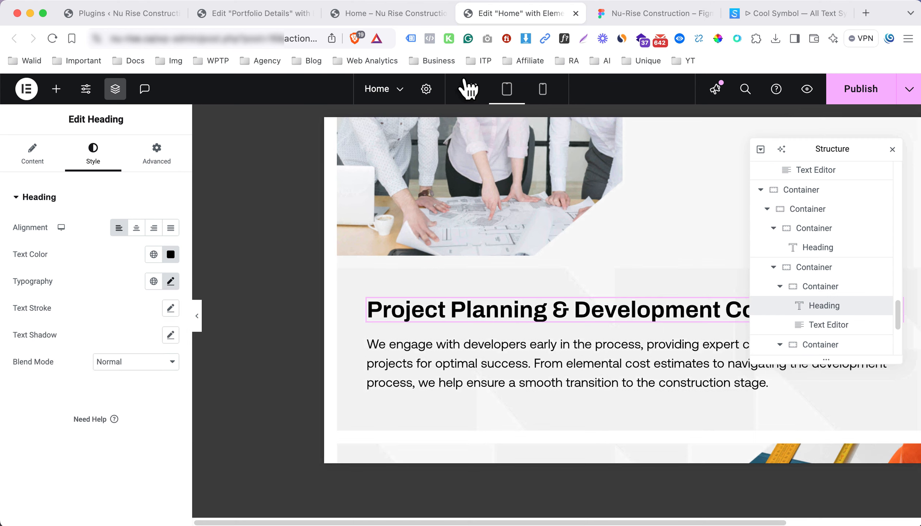
{"action": "scroll", "coordinate": [464, 191], "scroll_direction": "down", "scroll_amount": 5}
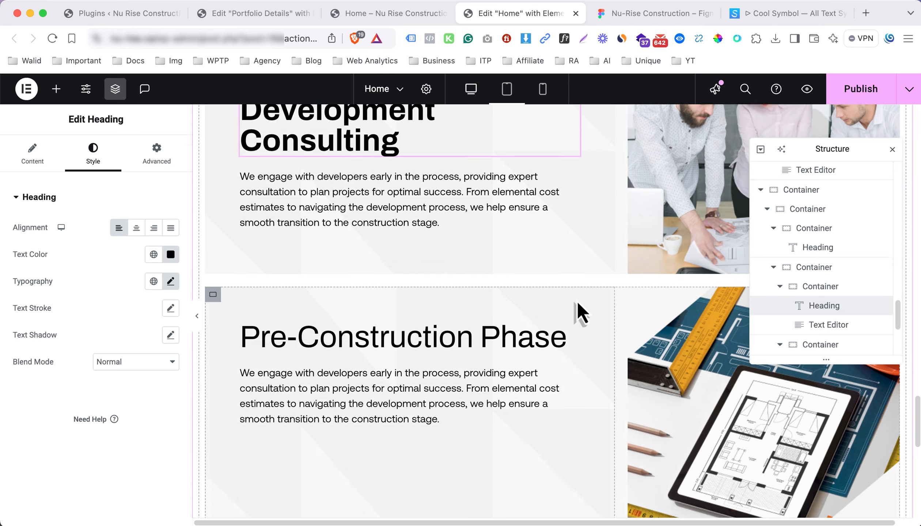
{"action": "left_click", "coordinate": [817, 305]}
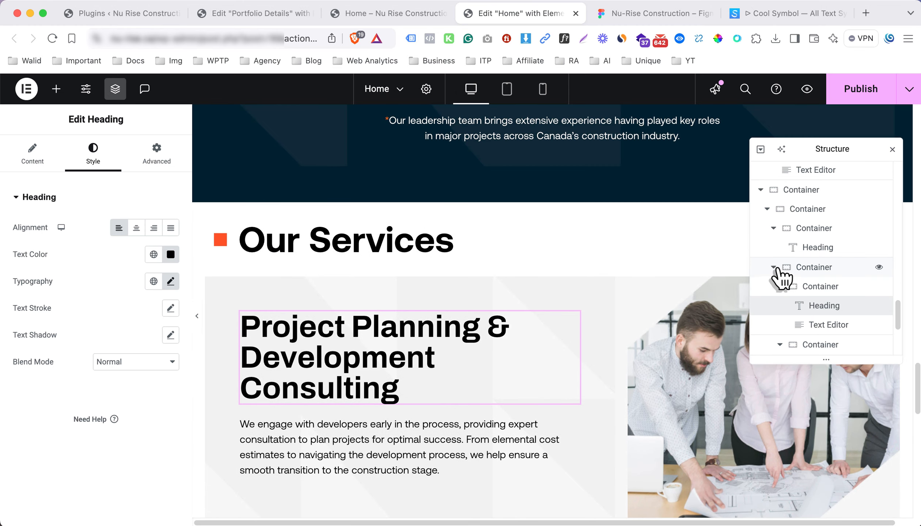
{"action": "left_click", "coordinate": [775, 269]}
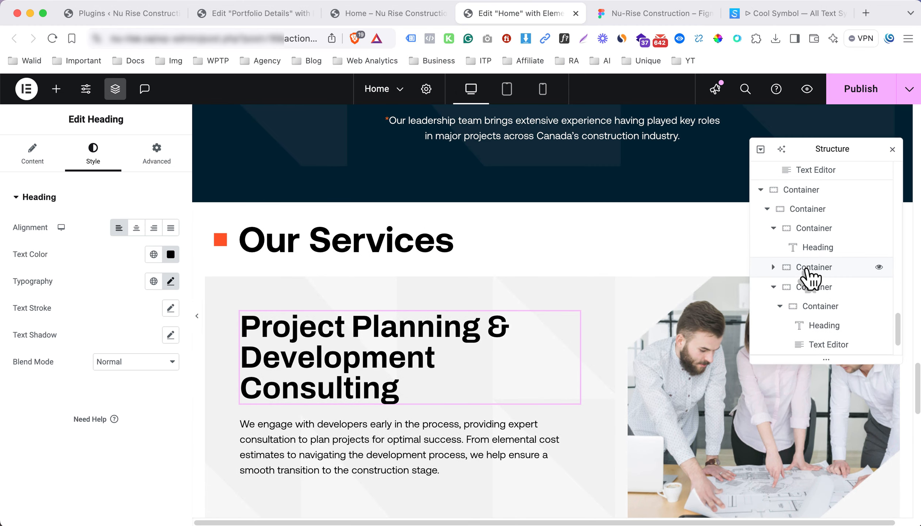
{"action": "left_click", "coordinate": [811, 288]}
{"action": "right_click", "coordinate": [812, 294]}
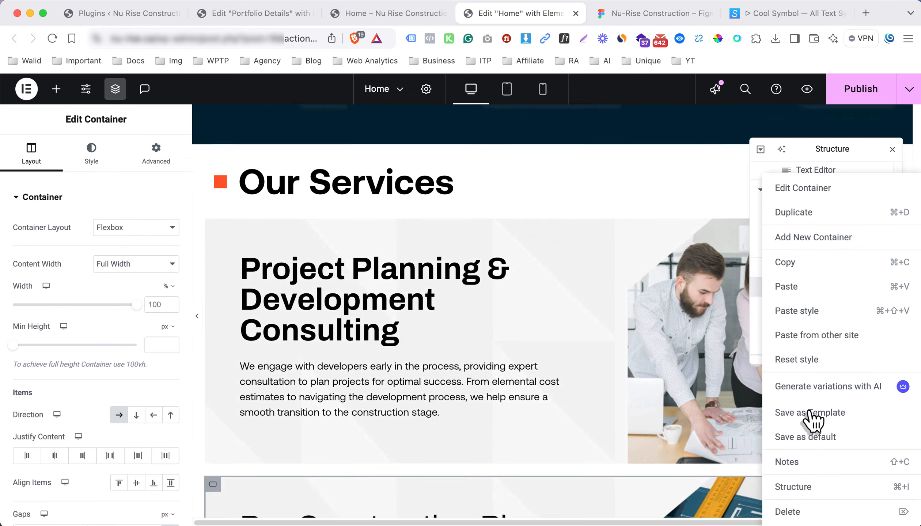
{"action": "left_click", "coordinate": [802, 510]}
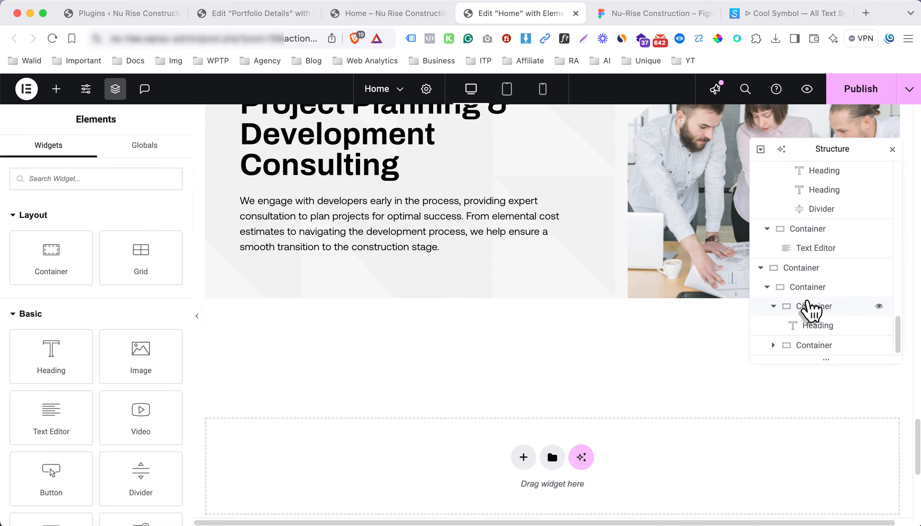
{"action": "left_click", "coordinate": [809, 349]}
Duplicate the Project Planning row container three times from the Structure panel
{"action": "right_click", "coordinate": [811, 351]}
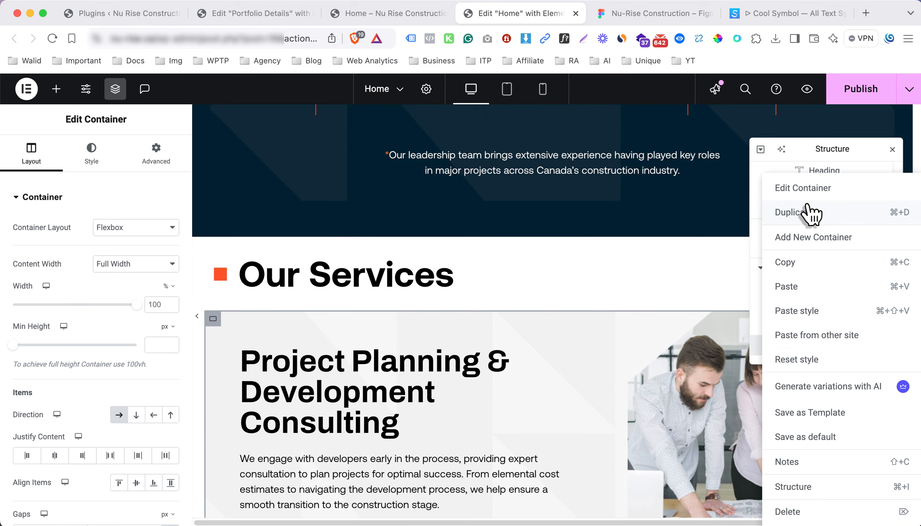
{"action": "left_click", "coordinate": [812, 212]}
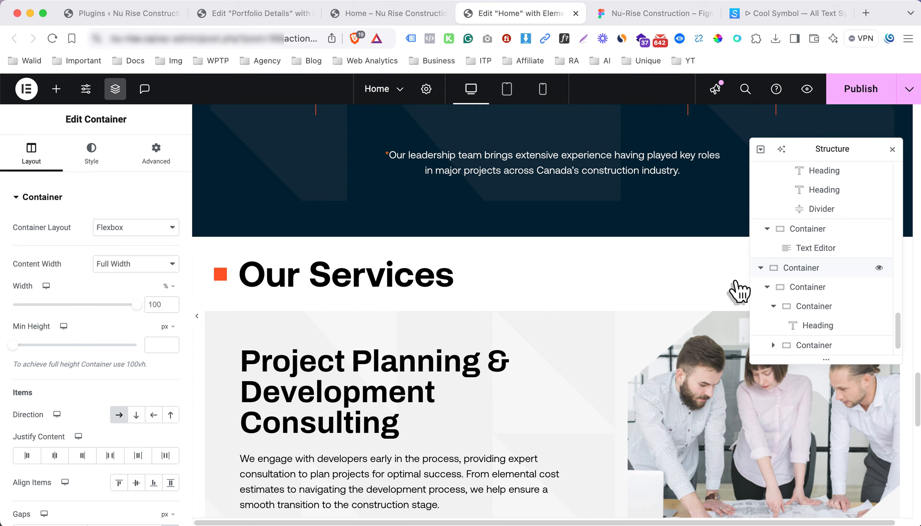
{"action": "scroll", "coordinate": [820, 336], "scroll_direction": "down", "scroll_amount": 1}
{"action": "right_click", "coordinate": [820, 347]}
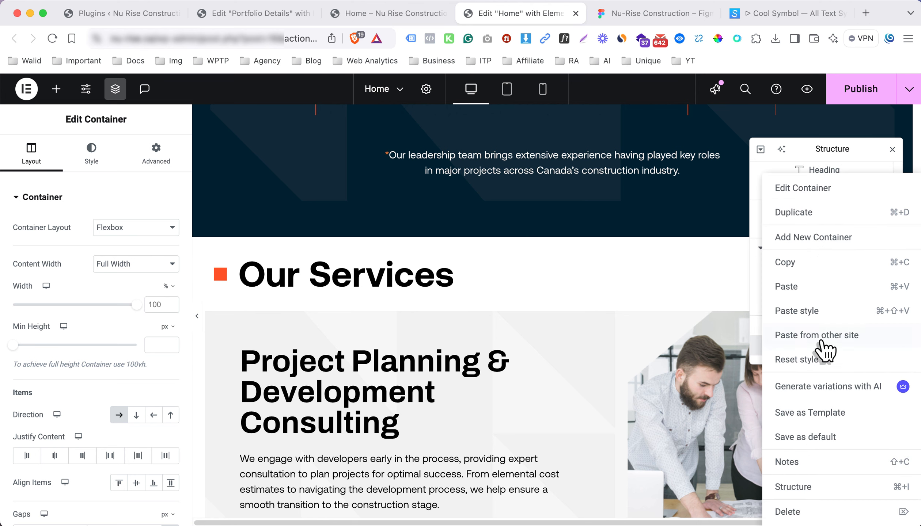
{"action": "left_click", "coordinate": [815, 212]}
{"action": "scroll", "coordinate": [824, 337], "scroll_direction": "down", "scroll_amount": 1}
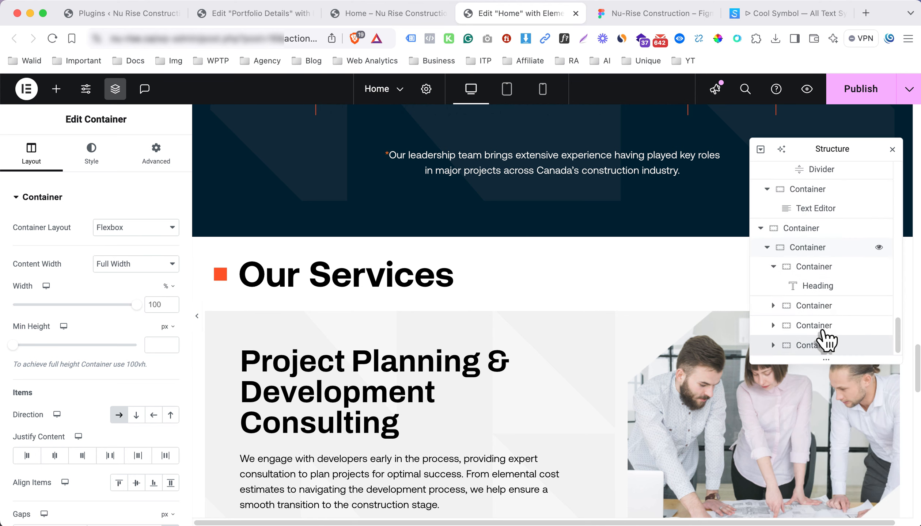
{"action": "left_click", "coordinate": [820, 329]}
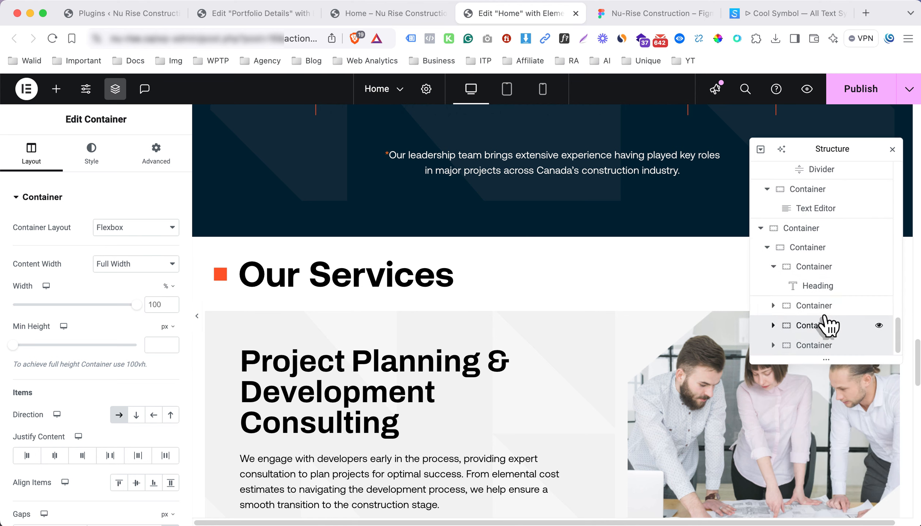
{"action": "right_click", "coordinate": [825, 321]}
{"action": "left_click", "coordinate": [818, 212]}
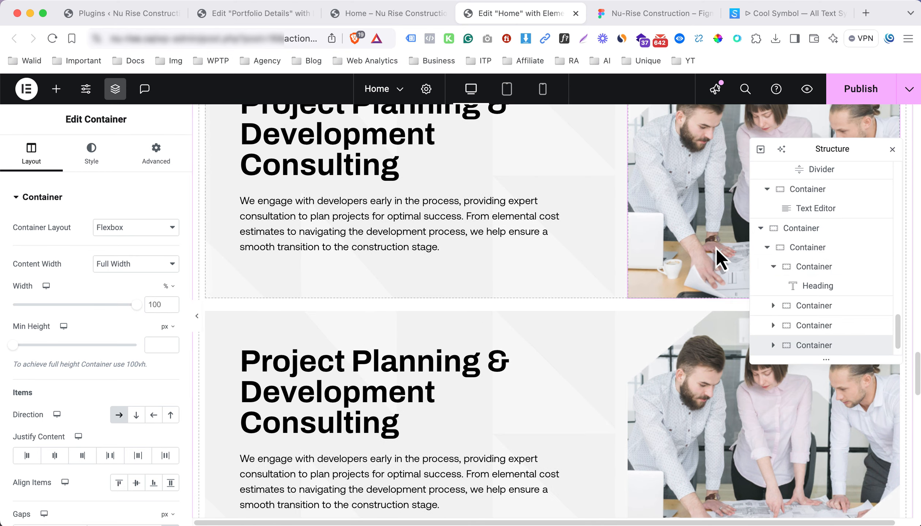
Close the Structure panel and compare the duplicated rows with the Figma design
{"action": "left_click", "coordinate": [892, 149]}
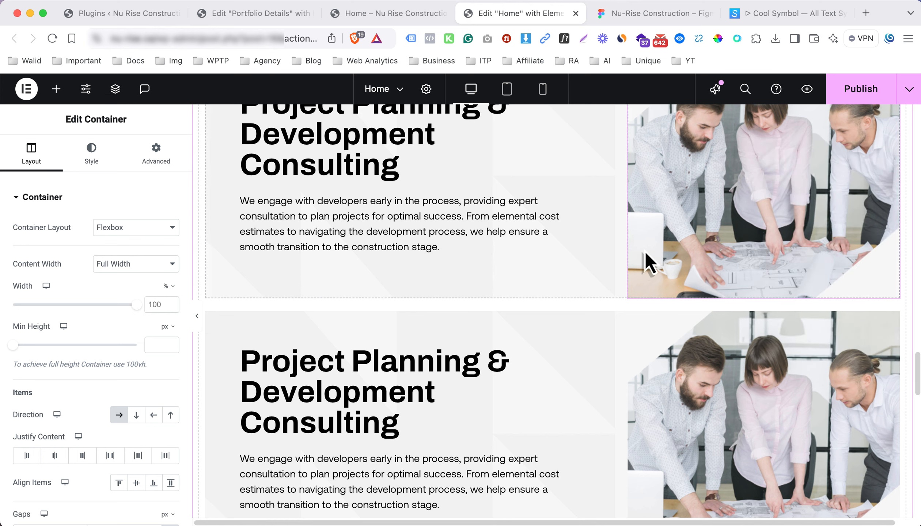
{"action": "scroll", "coordinate": [442, 313], "scroll_direction": "down", "scroll_amount": 1}
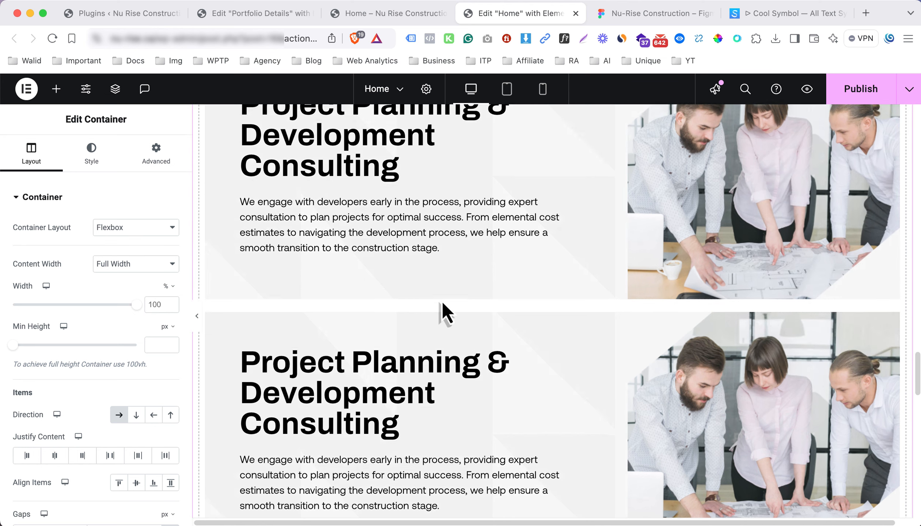
{"action": "scroll", "coordinate": [442, 312], "scroll_direction": "up", "scroll_amount": 5}
{"action": "scroll", "coordinate": [442, 313], "scroll_direction": "down", "scroll_amount": 5}
{"action": "scroll", "coordinate": [442, 298], "scroll_direction": "down", "scroll_amount": 2}
{"action": "left_click", "coordinate": [442, 298]}
{"action": "left_click", "coordinate": [631, 20]}
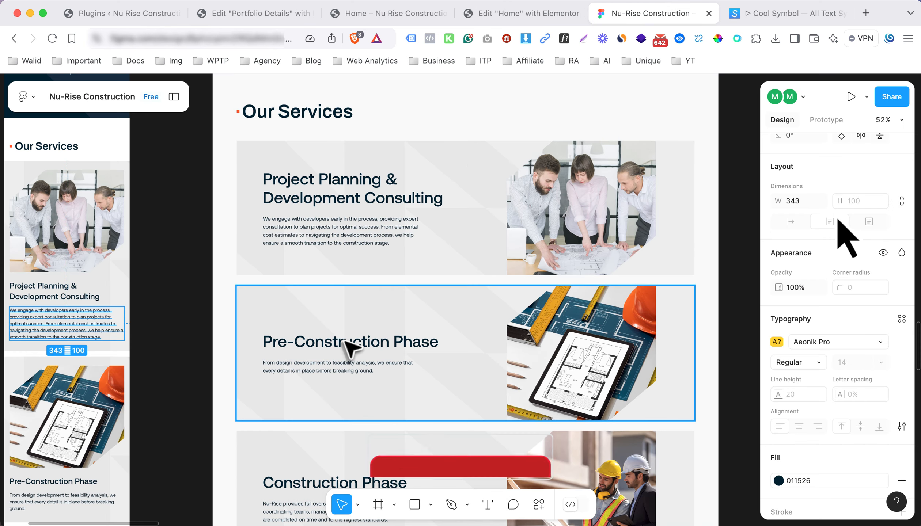
Replace the second row's heading with the 'Pre-Construction Phase' title copied from Figma
{"action": "left_click", "coordinate": [343, 340], "text": "super"}
{"action": "left_click", "coordinate": [533, 20]}
{"action": "left_click", "coordinate": [77, 246]}
{"action": "key", "text": "super+a"}
{"action": "type", "text": "v"}
{"action": "key", "text": "BackSpace"}
{"action": "type", "text": "Pre-Construction Phase"}
{"action": "left_click", "coordinate": [638, 17]}
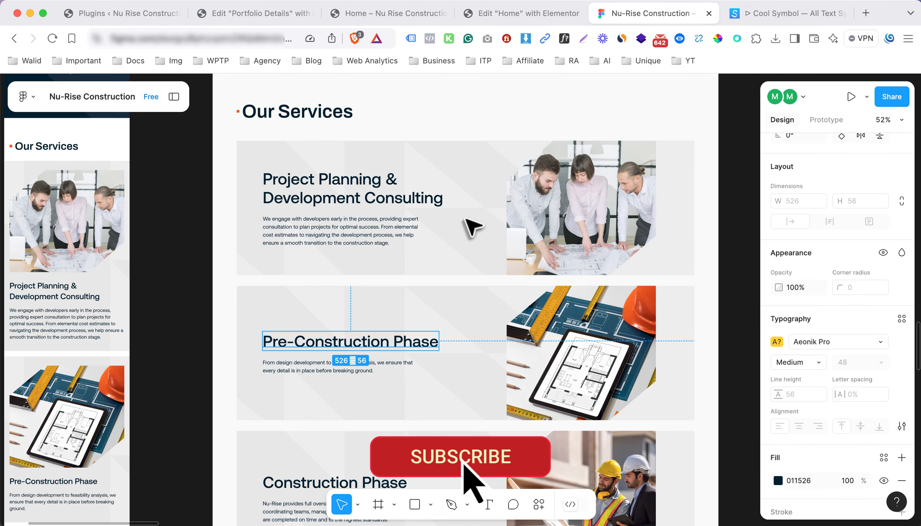
Paste the Pre-Construction description from Figma into the second row's paragraph
{"action": "left_click", "coordinate": [359, 369], "text": "super"}
{"action": "left_click", "coordinate": [526, 17]}
{"action": "left_click", "coordinate": [276, 327]}
{"action": "left_click", "coordinate": [149, 243]}
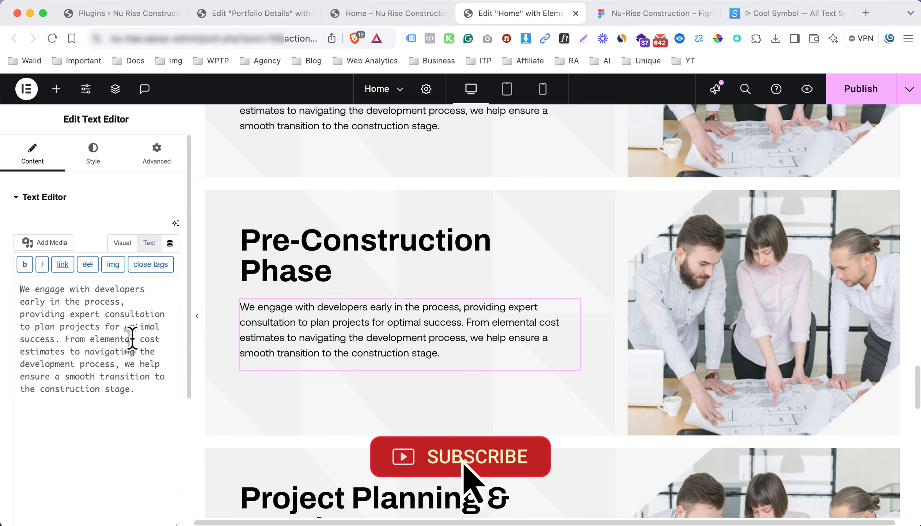
{"action": "type", "text": "From design development to feasibility analysis, we ensure that every detail is in place before breaking ground."}
{"action": "key", "text": "super+a"}
{"action": "type", "text": "From design development to feasibility analysis, we ensure that every detail is in place before breaking ground."}
{"action": "left_click", "coordinate": [126, 244]}
Set the second row's image to the blueprint tablet image
{"action": "left_click", "coordinate": [791, 280]}
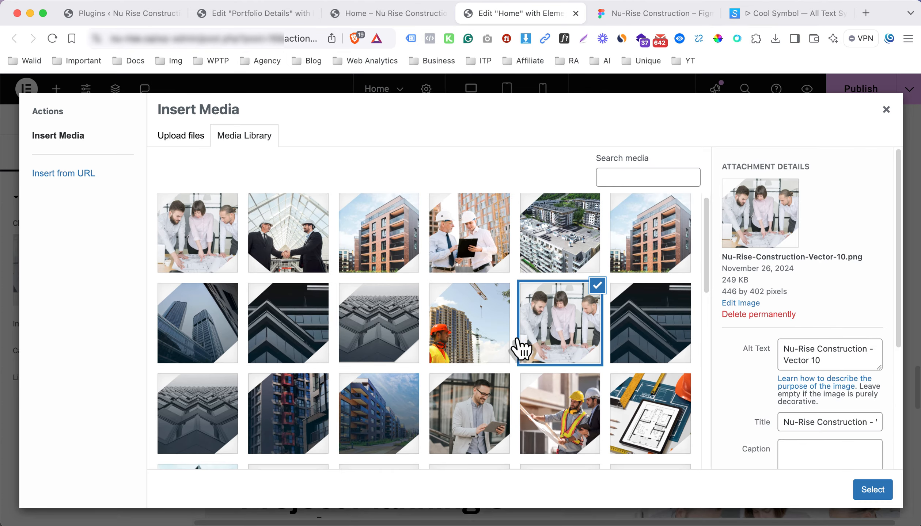
{"action": "left_click", "coordinate": [520, 346]}
{"action": "left_click", "coordinate": [871, 489]}
{"action": "scroll", "coordinate": [652, 331], "scroll_direction": "down", "scroll_amount": 4}
Set the third row's image to the hard-hat worker photo
{"action": "left_click", "coordinate": [653, 330]}
{"action": "left_click", "coordinate": [559, 273]}
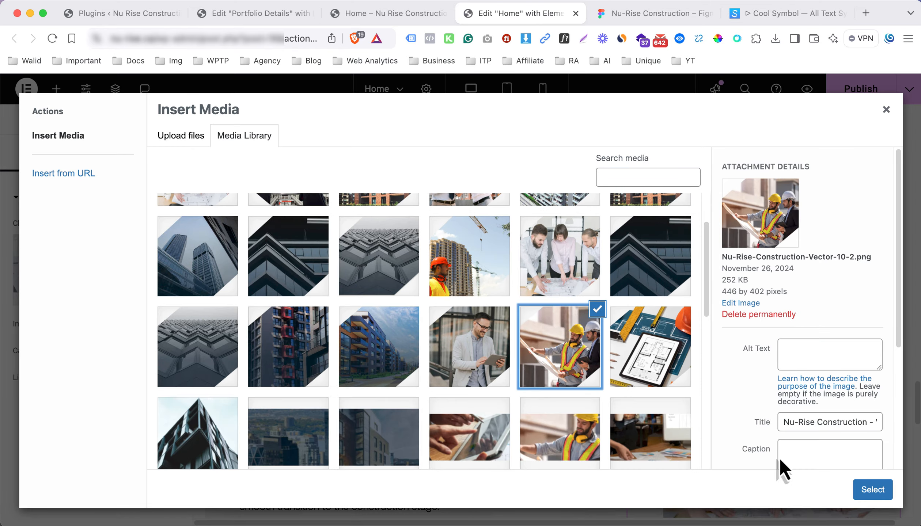
{"action": "left_click", "coordinate": [871, 490]}
{"action": "scroll", "coordinate": [493, 318], "scroll_direction": "down", "scroll_amount": 4}
Replace the third row's heading with the 'Construction Phase' title from Figma
{"action": "left_click", "coordinate": [497, 276]}
{"action": "left_click", "coordinate": [654, 13]}
{"action": "scroll", "coordinate": [308, 343], "scroll_direction": "down", "scroll_amount": 5}
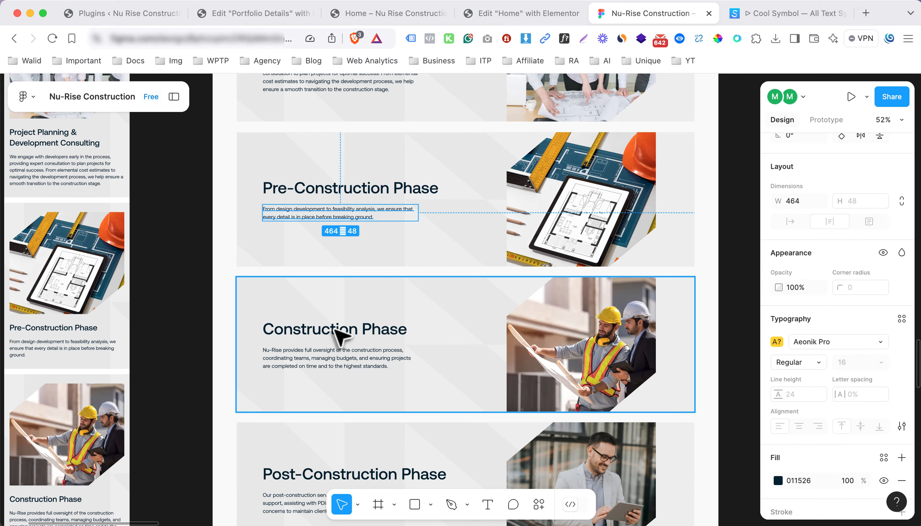
{"action": "double_click", "coordinate": [334, 330]}
{"action": "key", "text": "super+c"}
{"action": "left_click", "coordinate": [519, 13]}
{"action": "left_click", "coordinate": [138, 257]}
{"action": "key", "text": "super+a"}
{"action": "key", "text": "super+v"}
Paste the Construction Phase description from Figma into the third row's paragraph
{"action": "left_click", "coordinate": [654, 13]}
{"action": "double_click", "coordinate": [364, 365]}
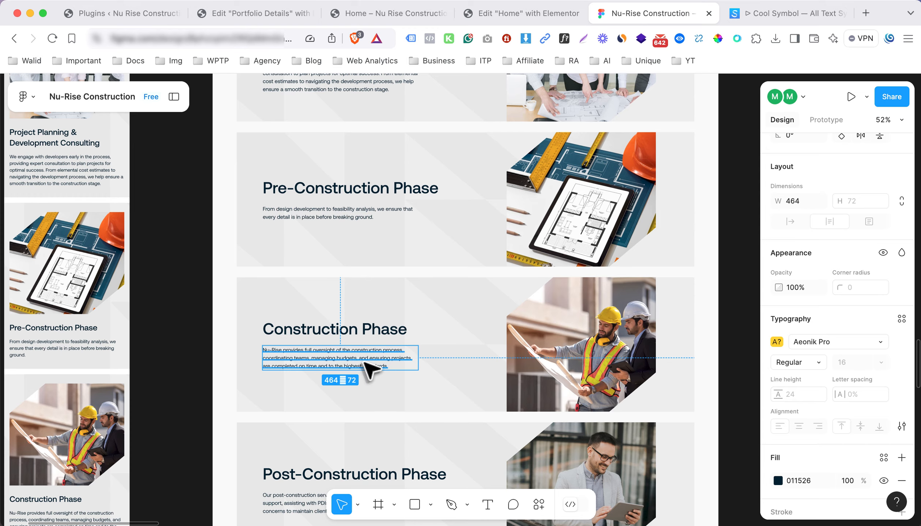
{"action": "left_click", "coordinate": [519, 13]}
{"action": "left_click", "coordinate": [441, 296]}
{"action": "left_click", "coordinate": [146, 248]}
{"action": "key", "text": "super+a"}
{"action": "type", "text": "Nu-Rise provides full oversight of the construction process, coordinating teams, managing budgets, and ensuring projects are completed on time and to the highest standards."}
{"action": "left_click", "coordinate": [124, 248]}
{"action": "scroll", "coordinate": [657, 187], "scroll_direction": "down", "scroll_amount": 4}
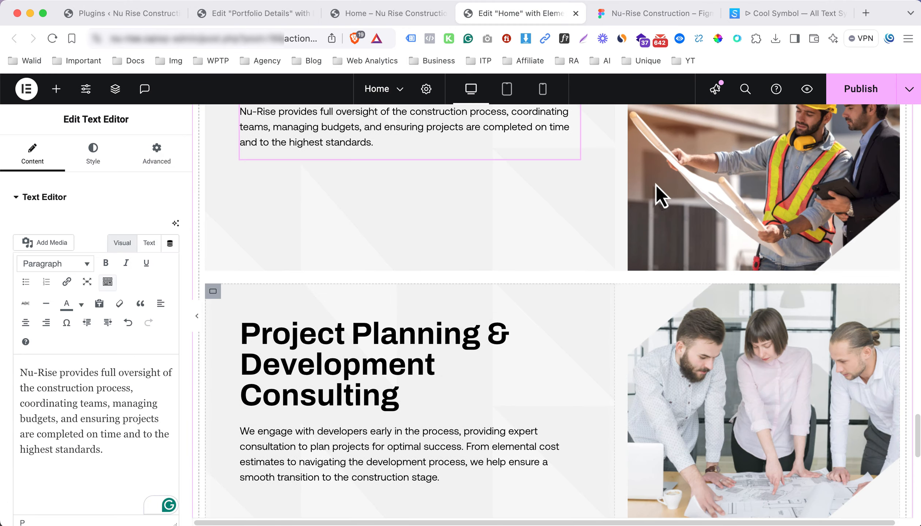
{"action": "scroll", "coordinate": [761, 245], "scroll_direction": "down", "scroll_amount": 5}
Set the fourth row's image to the man with a tablet photo
{"action": "left_click", "coordinate": [761, 248]}
{"action": "left_click", "coordinate": [469, 391]}
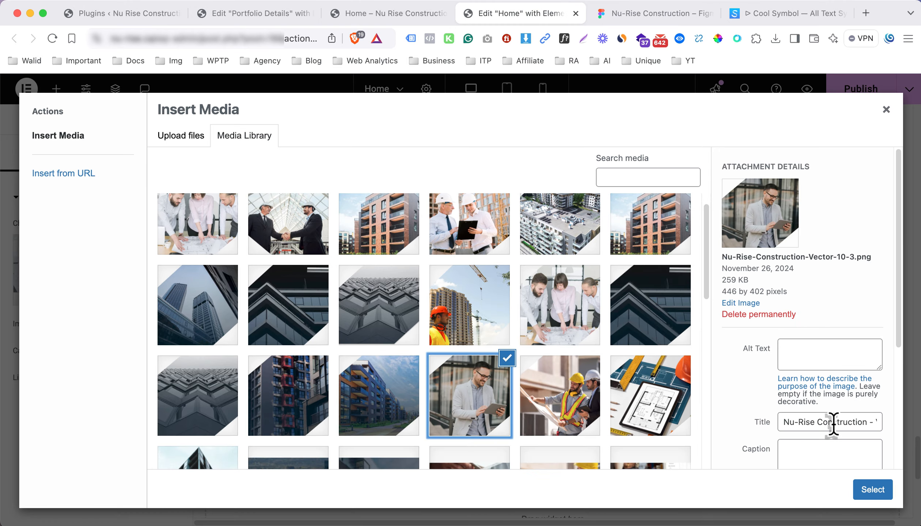
{"action": "left_click", "coordinate": [871, 490]}
Replace the fourth row's heading with the 'Post-Construction Phase' title from Figma
{"action": "left_click", "coordinate": [378, 194]}
{"action": "left_click", "coordinate": [654, 13]}
{"action": "scroll", "coordinate": [329, 321], "scroll_direction": "down", "scroll_amount": 5}
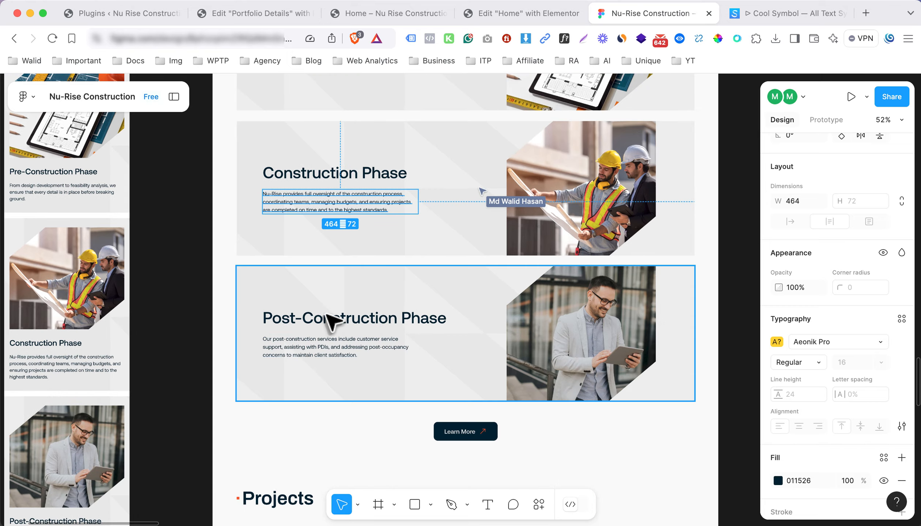
{"action": "left_click", "coordinate": [462, 15]}
{"action": "left_click", "coordinate": [124, 247]}
{"action": "key", "text": "super+a"}
{"action": "type", "text": "Post-Construction Phase"}
Copy the post-construction description from Figma and open the last row's paragraph in text mode
{"action": "left_click", "coordinate": [654, 13]}
{"action": "left_click", "coordinate": [339, 345]}
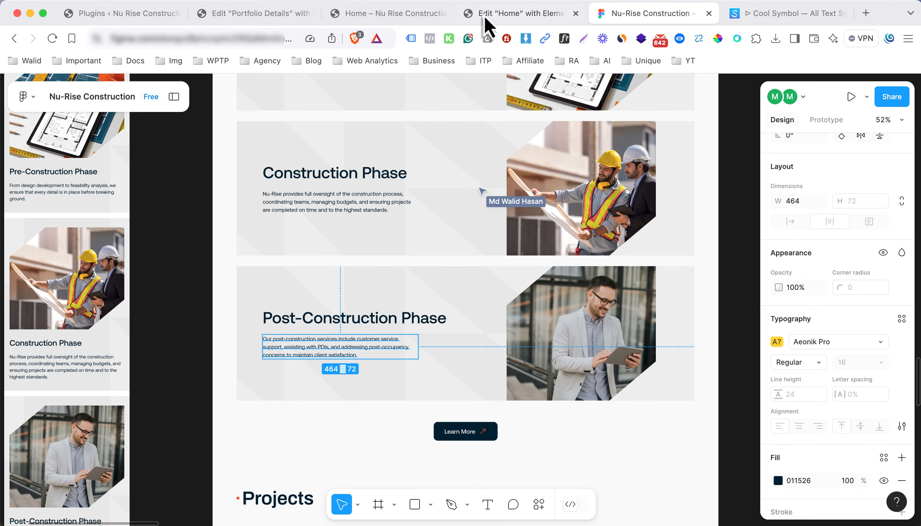
{"action": "left_click", "coordinate": [484, 16]}
{"action": "left_click", "coordinate": [676, 219]}
{"action": "left_click", "coordinate": [475, 227]}
{"action": "left_click", "coordinate": [152, 244]}
Replace the last row's paragraph with the post-construction description
{"action": "left_click", "coordinate": [140, 329]}
{"action": "key", "text": "super+a"}
{"action": "type", "text": "Our post-construction services include customer service support, assisting with PDIs, and addressing post-occupancy concerns to maintain client satisfaction."}
{"action": "left_click", "coordinate": [125, 247]}
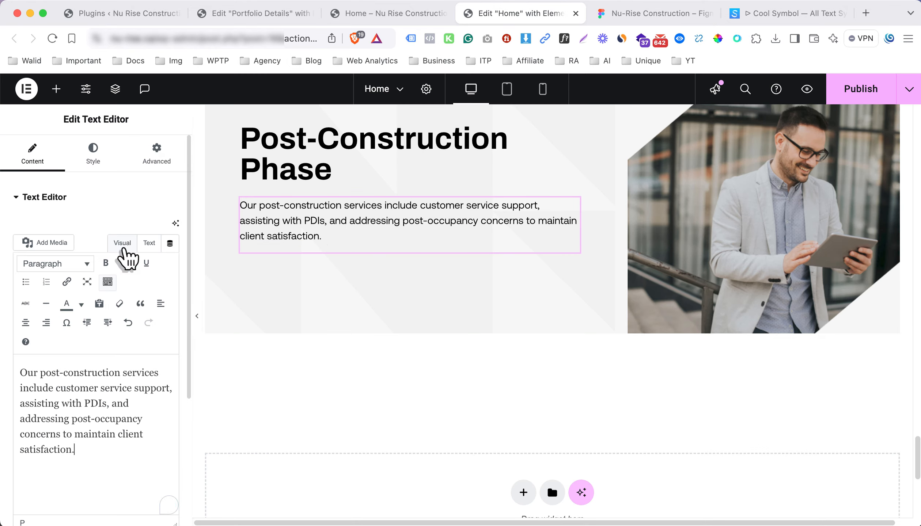
Set Align Items to Center on the Project Planning row container via the Structure panel
{"action": "scroll", "coordinate": [427, 245], "scroll_direction": "up", "scroll_amount": 5}
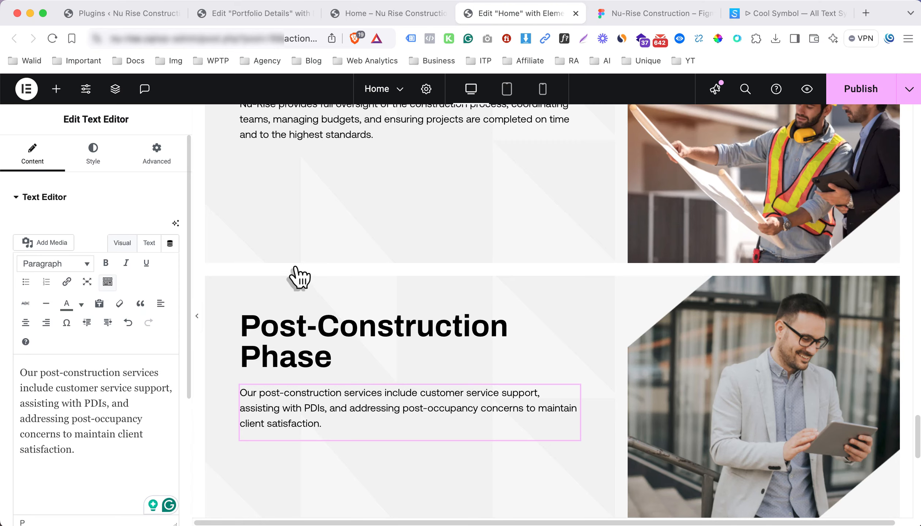
{"action": "scroll", "coordinate": [387, 238], "scroll_direction": "up", "scroll_amount": 1}
{"action": "scroll", "coordinate": [387, 239], "scroll_direction": "up", "scroll_amount": 4}
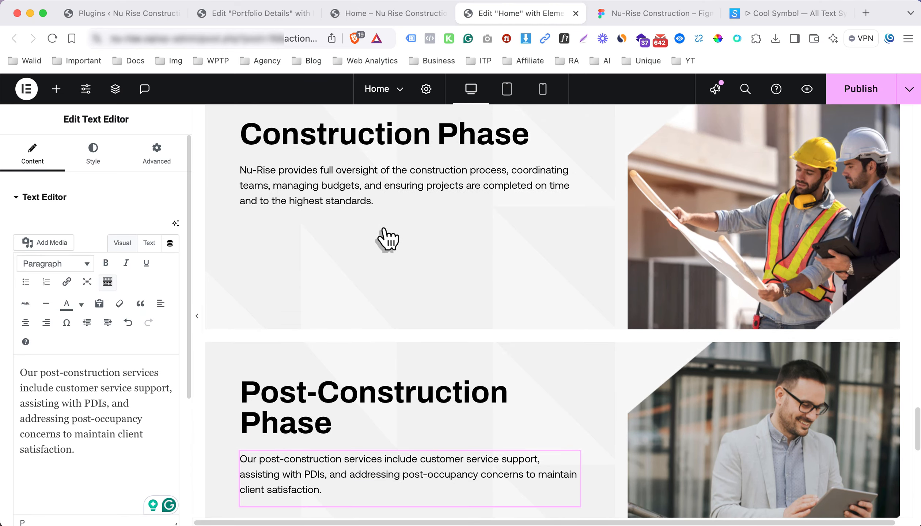
{"action": "scroll", "coordinate": [388, 226], "scroll_direction": "up", "scroll_amount": 1}
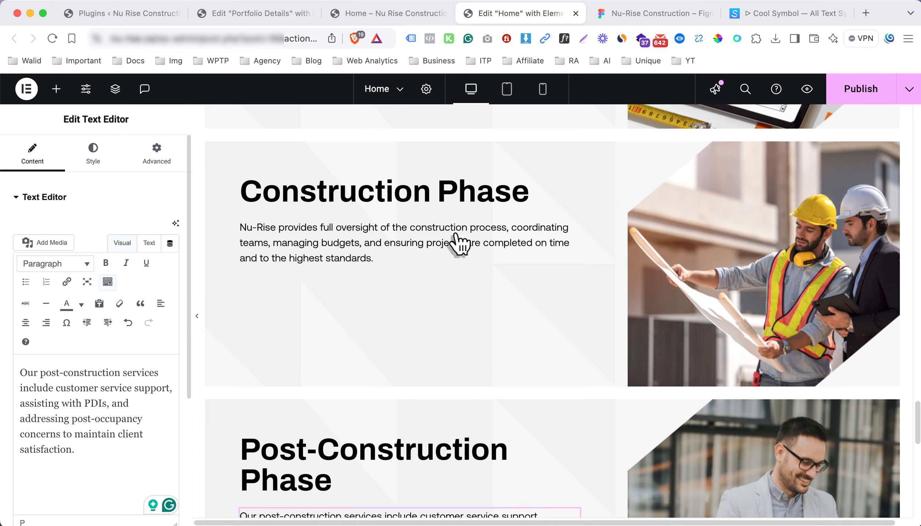
{"action": "scroll", "coordinate": [410, 243], "scroll_direction": "up", "scroll_amount": 5}
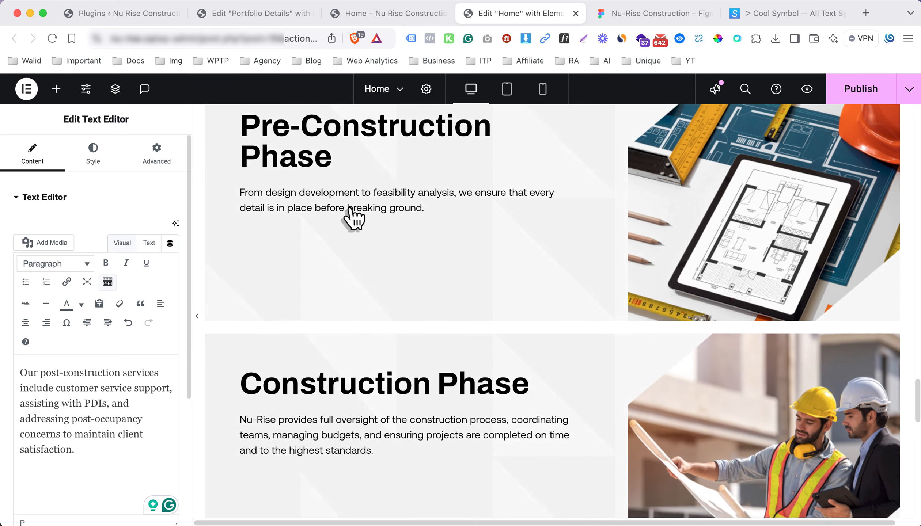
{"action": "scroll", "coordinate": [402, 218], "scroll_direction": "up", "scroll_amount": 2}
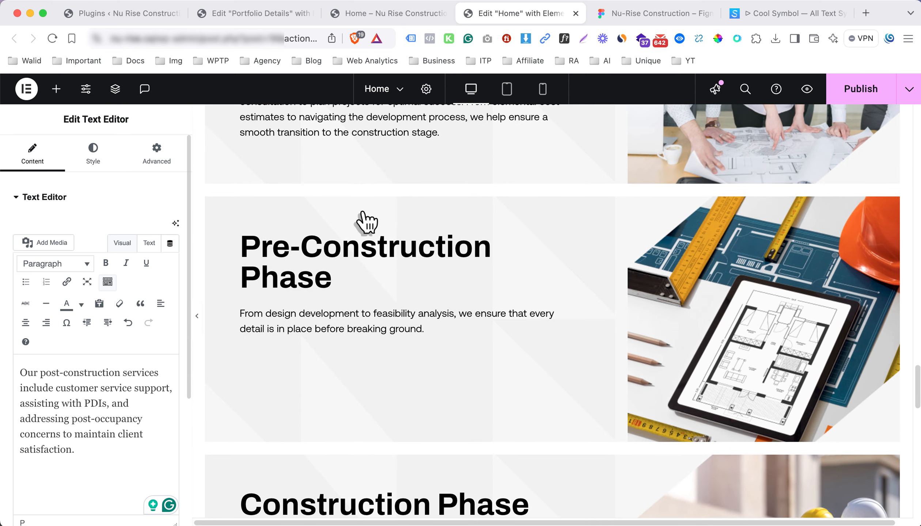
{"action": "scroll", "coordinate": [364, 223], "scroll_direction": "up", "scroll_amount": 2}
{"action": "scroll", "coordinate": [343, 248], "scroll_direction": "up", "scroll_amount": 7}
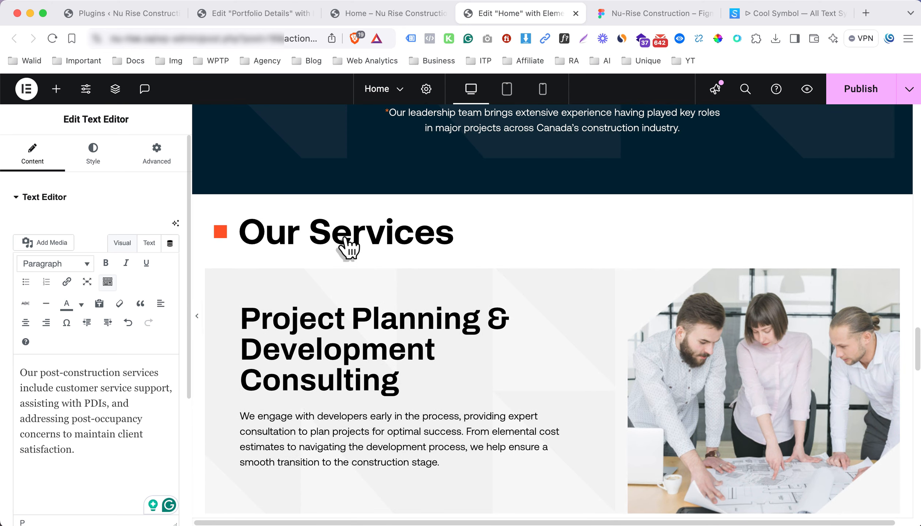
{"action": "left_click", "coordinate": [213, 278]}
{"action": "right_click", "coordinate": [215, 281]}
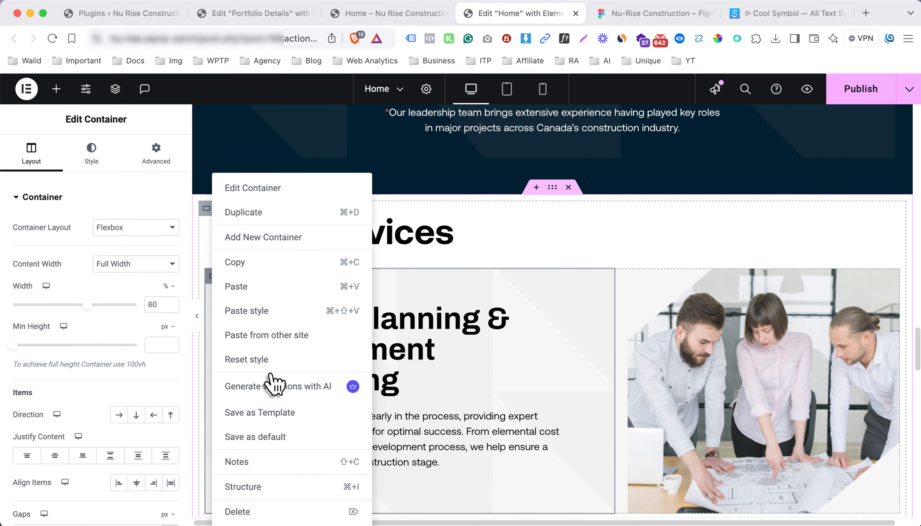
{"action": "left_click", "coordinate": [276, 490]}
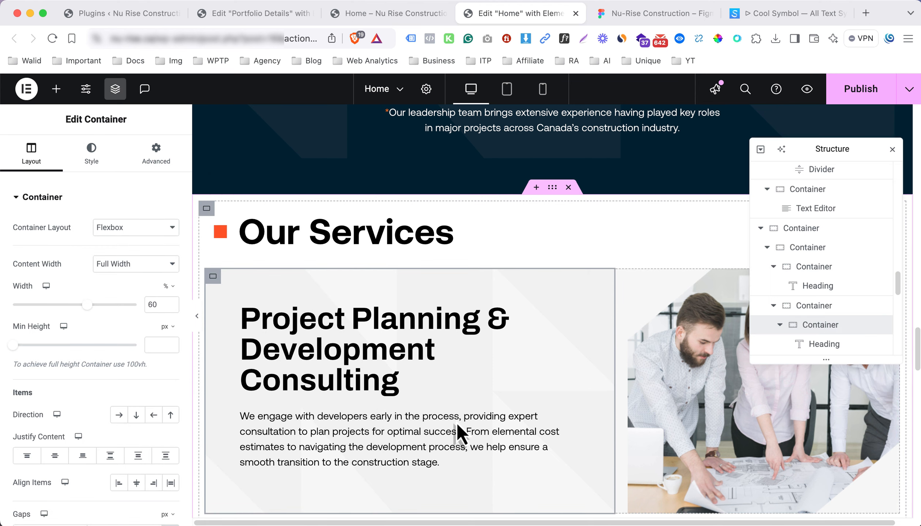
{"action": "left_click", "coordinate": [771, 308]}
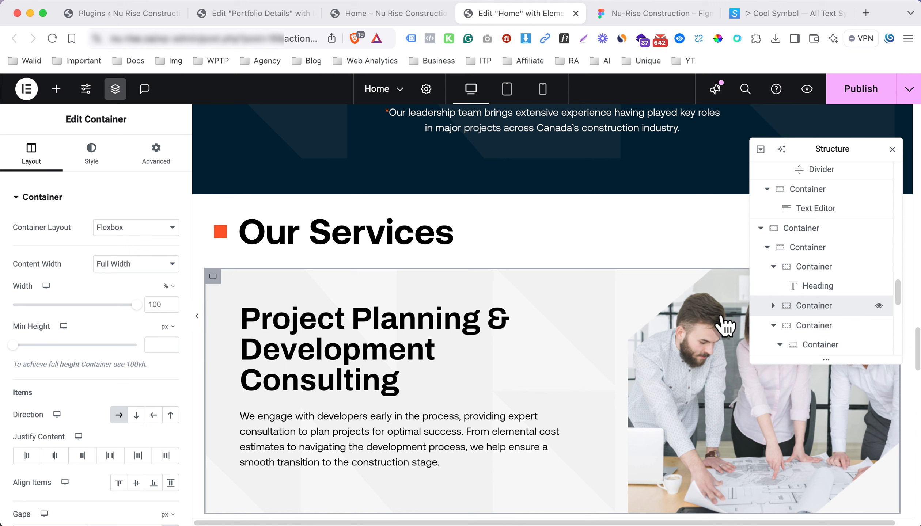
{"action": "scroll", "coordinate": [106, 343], "scroll_direction": "down", "scroll_amount": 4}
{"action": "left_click", "coordinate": [136, 335]}
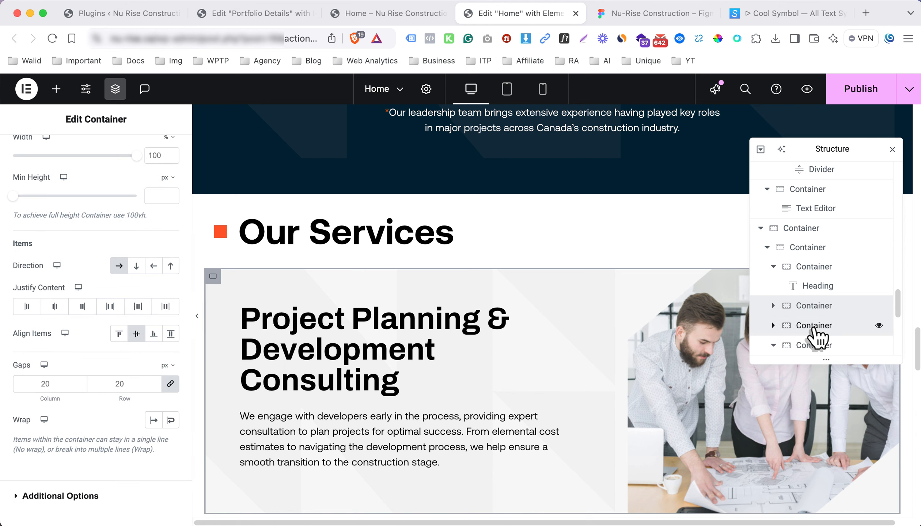
Set Align Items to Center on the Pre-Construction, Construction and Post-Construction row containers
{"action": "left_click", "coordinate": [810, 326]}
{"action": "scroll", "coordinate": [505, 361], "scroll_direction": "down", "scroll_amount": 8}
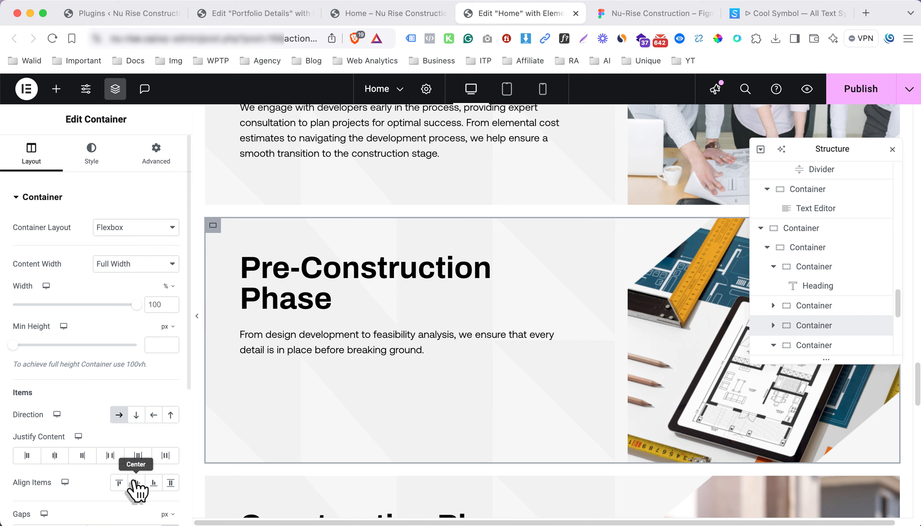
{"action": "left_click", "coordinate": [135, 483]}
{"action": "scroll", "coordinate": [829, 286], "scroll_direction": "down", "scroll_amount": 5}
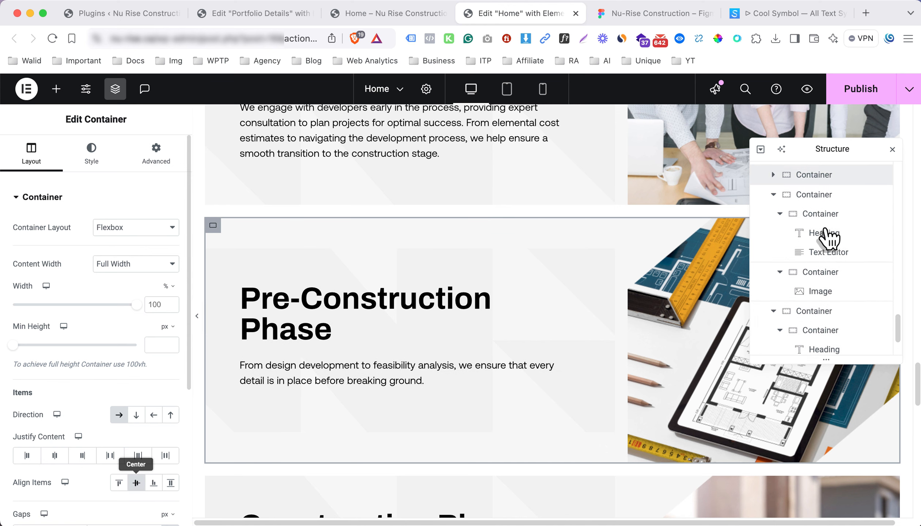
{"action": "left_click", "coordinate": [774, 219]}
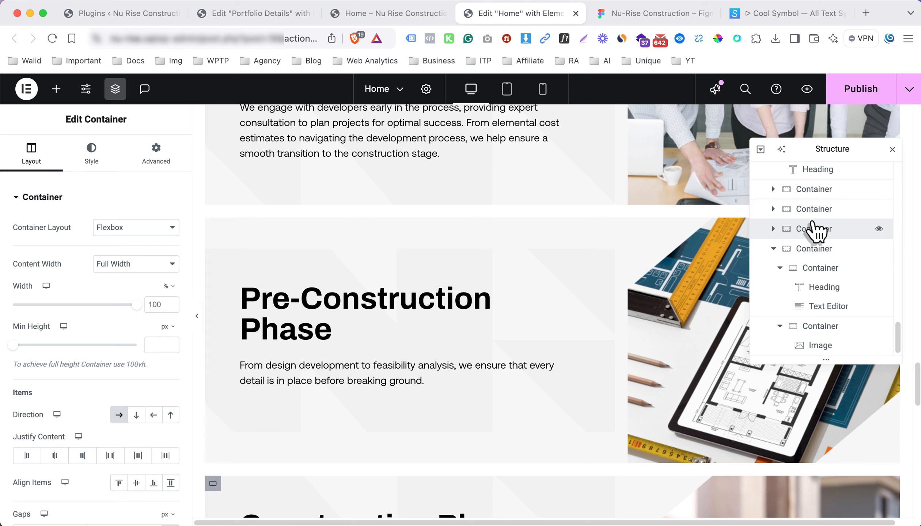
{"action": "scroll", "coordinate": [103, 430], "scroll_direction": "down", "scroll_amount": 5}
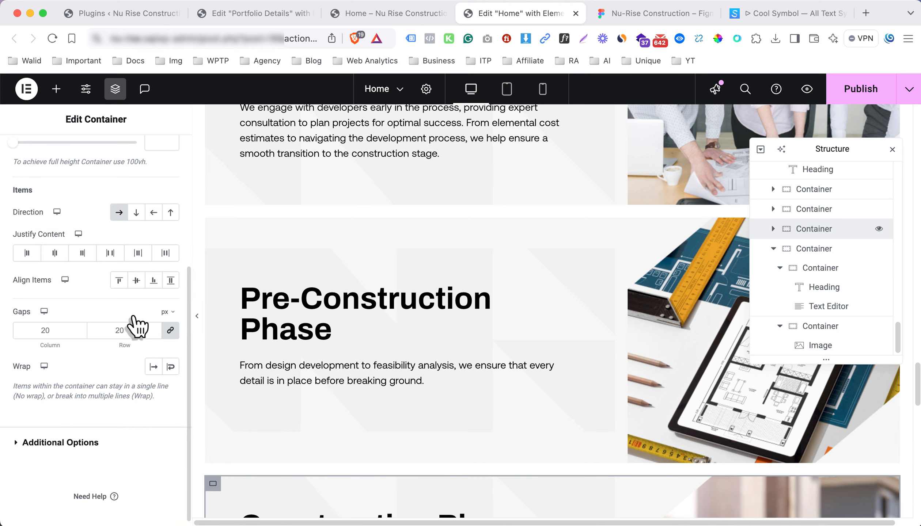
{"action": "left_click", "coordinate": [138, 280]}
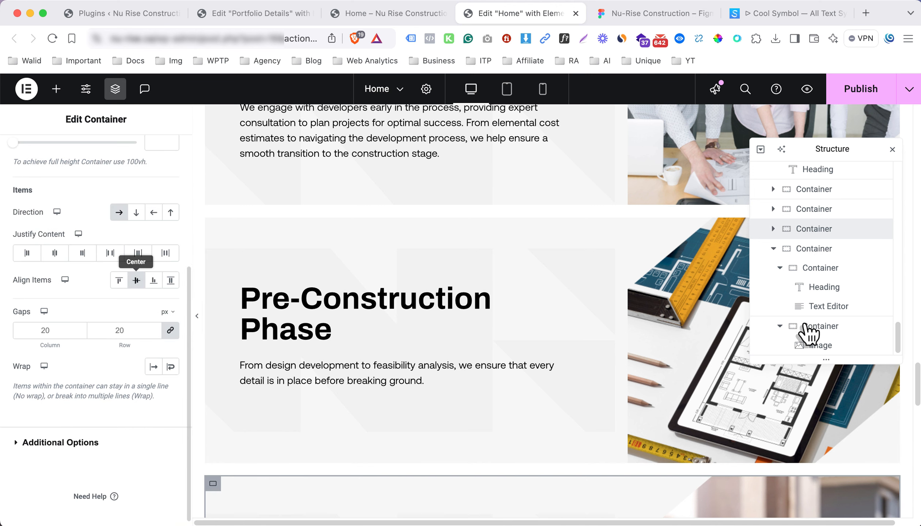
{"action": "left_click", "coordinate": [774, 249]}
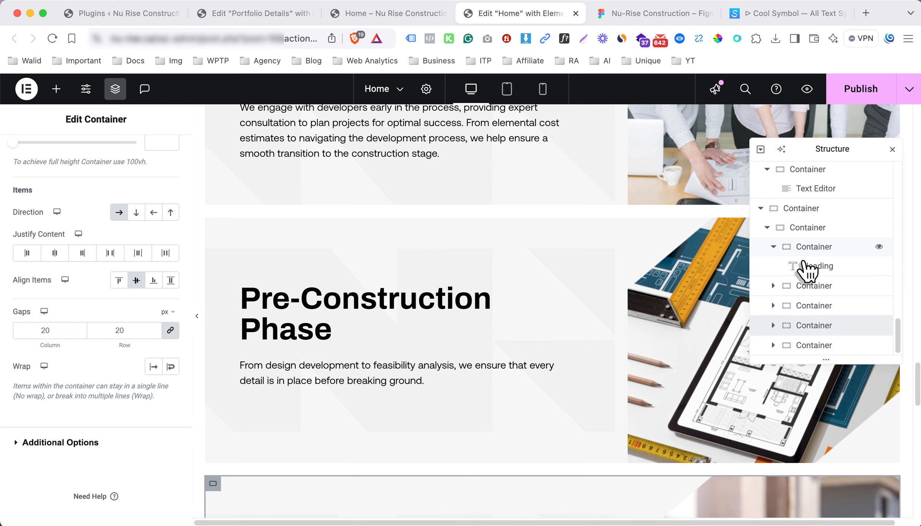
{"action": "left_click", "coordinate": [829, 347]}
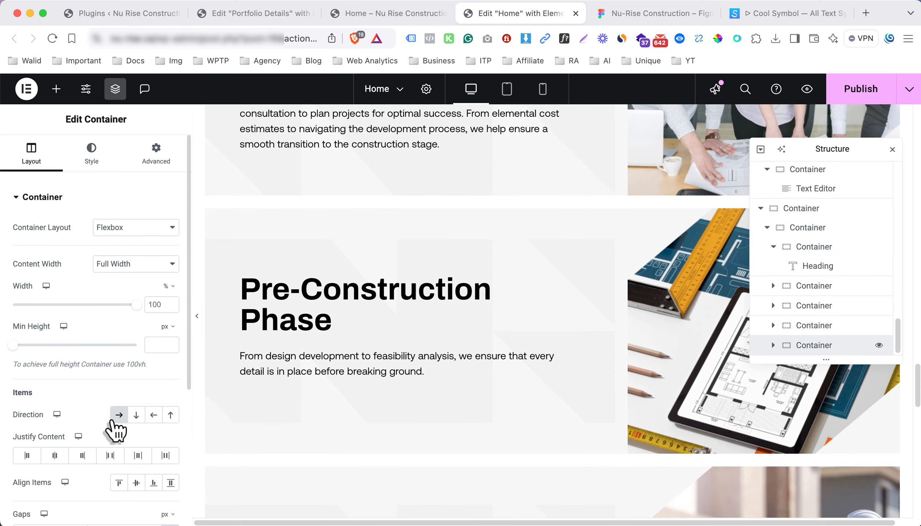
{"action": "left_click", "coordinate": [136, 485]}
Duplicate the Post-Construction Phase row from the Structure panel
{"action": "scroll", "coordinate": [436, 360], "scroll_direction": "down", "scroll_amount": 3}
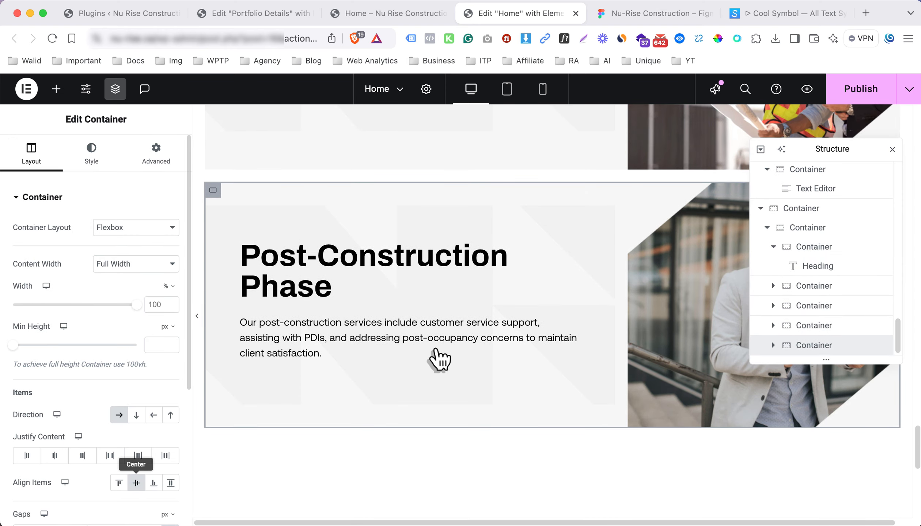
{"action": "scroll", "coordinate": [328, 239], "scroll_direction": "down", "scroll_amount": 3}
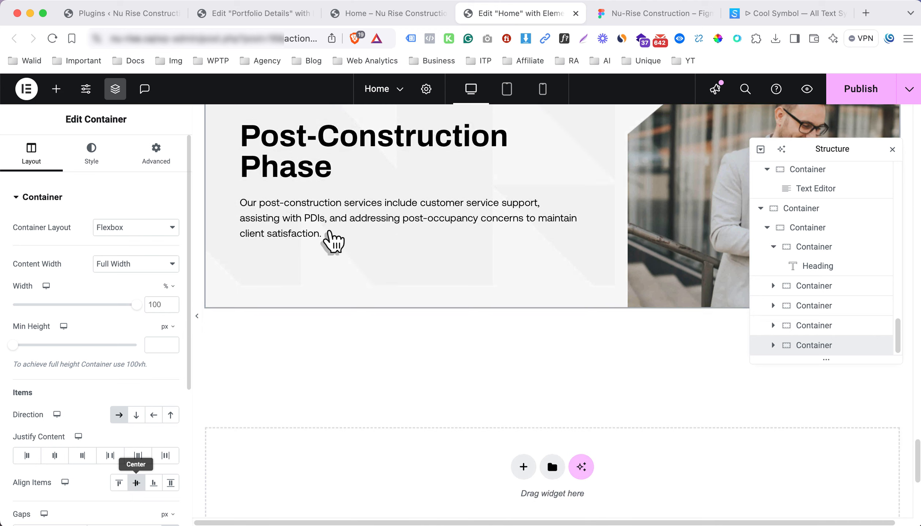
{"action": "scroll", "coordinate": [429, 267], "scroll_direction": "down", "scroll_amount": 4}
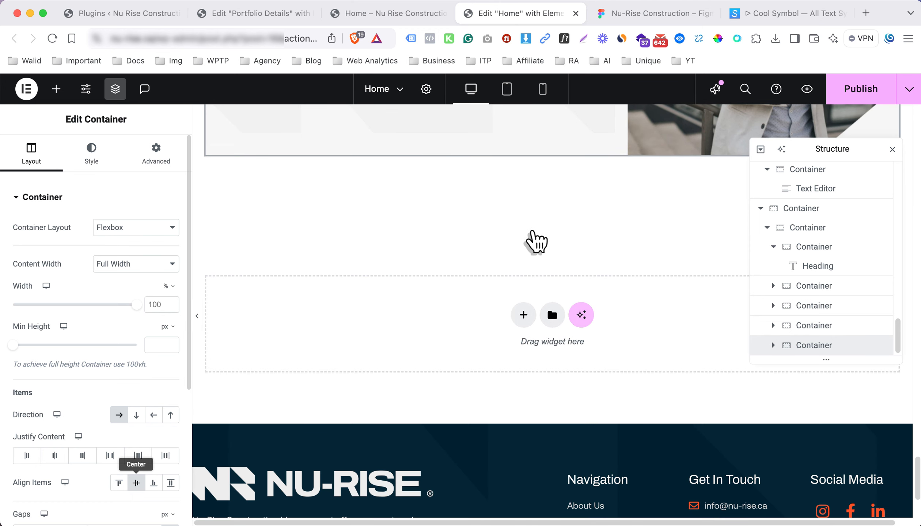
{"action": "scroll", "coordinate": [536, 242], "scroll_direction": "up", "scroll_amount": 1}
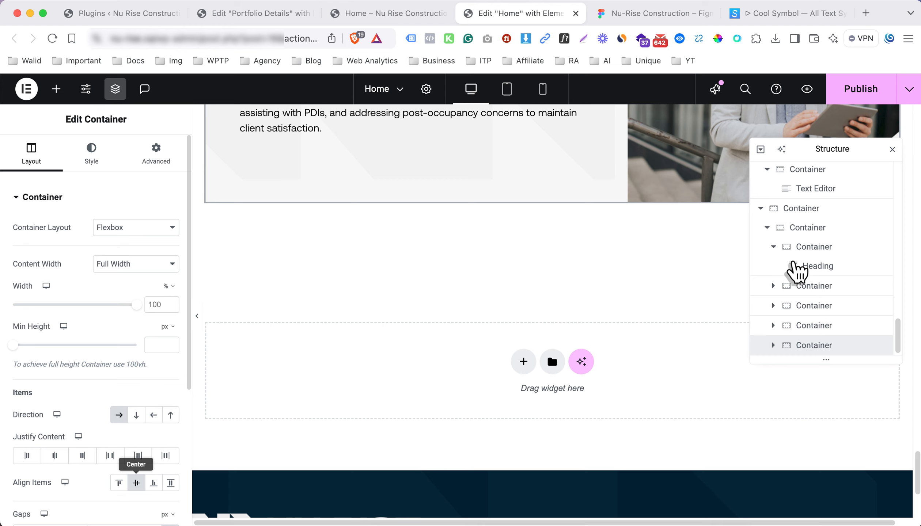
{"action": "left_click", "coordinate": [773, 247]}
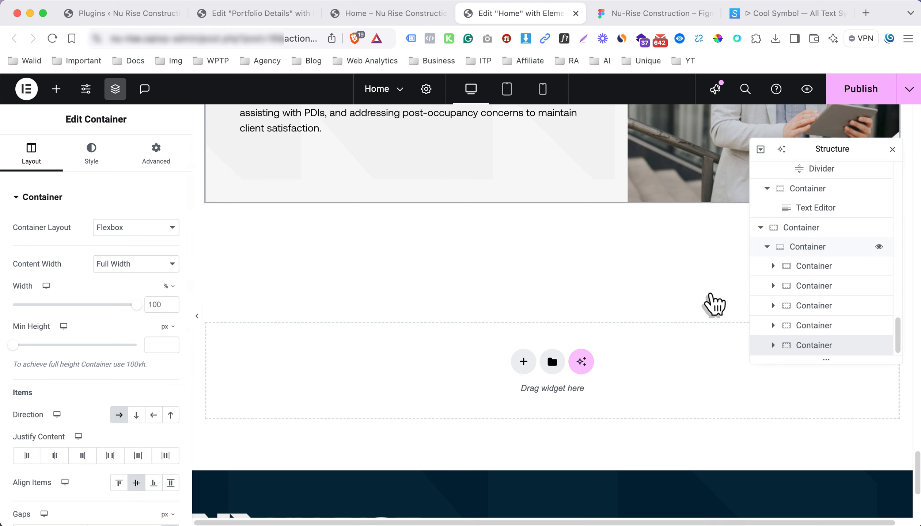
{"action": "right_click", "coordinate": [804, 354]}
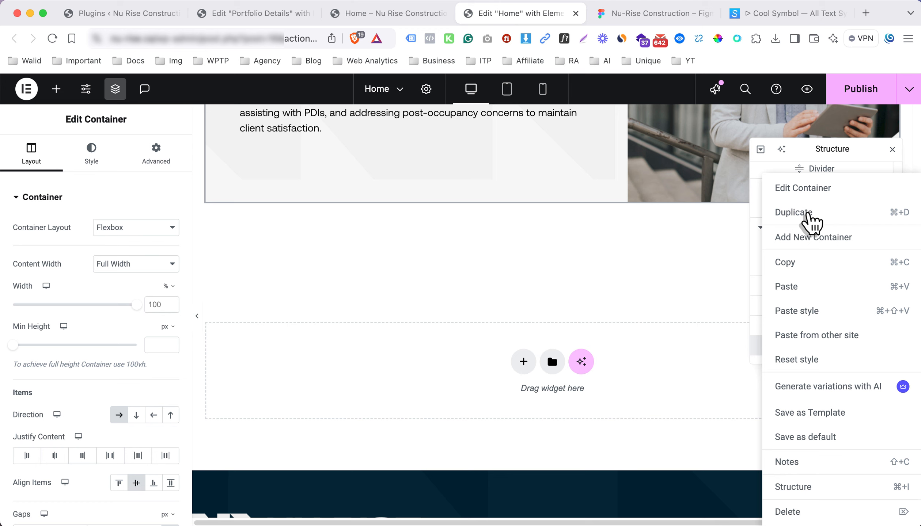
{"action": "left_click", "coordinate": [793, 213]}
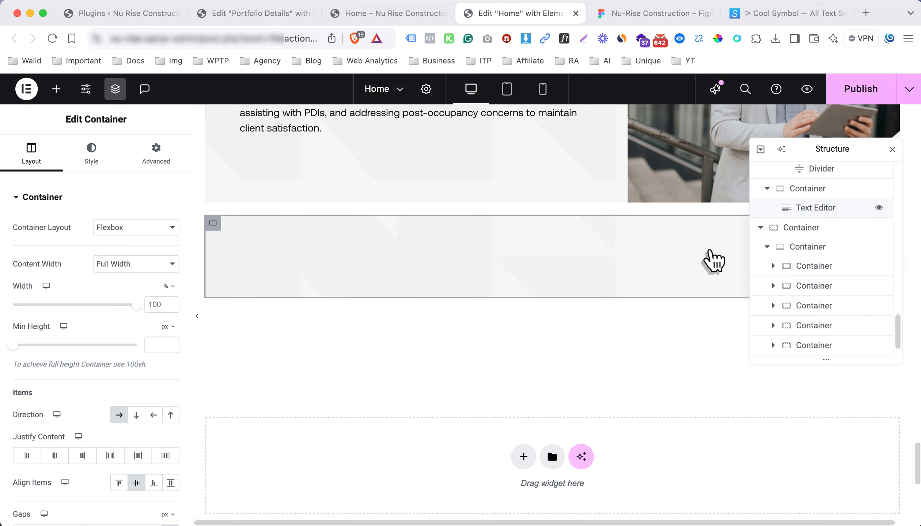
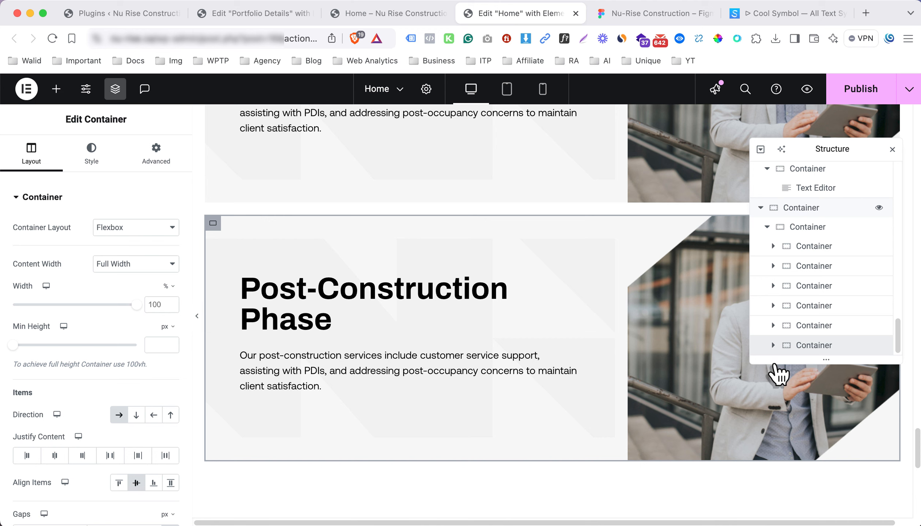
Delete the duplicate Post-Construction text and image containers in the Structure panel
{"action": "scroll", "coordinate": [812, 316], "scroll_direction": "down", "scroll_amount": 2}
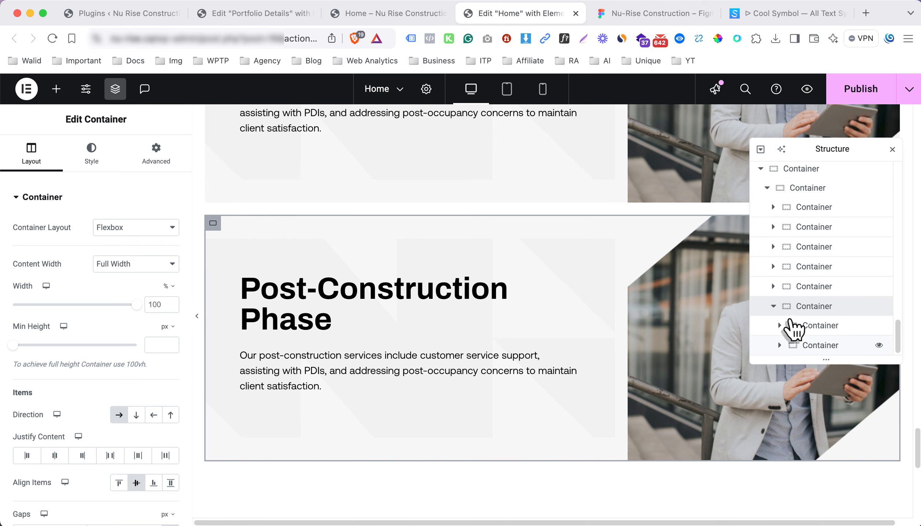
{"action": "right_click", "coordinate": [815, 336]}
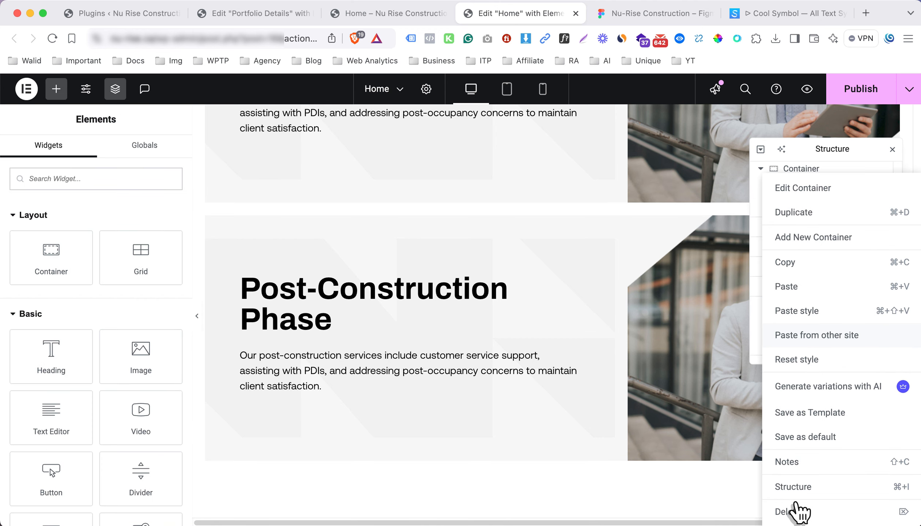
{"action": "left_click", "coordinate": [789, 512]}
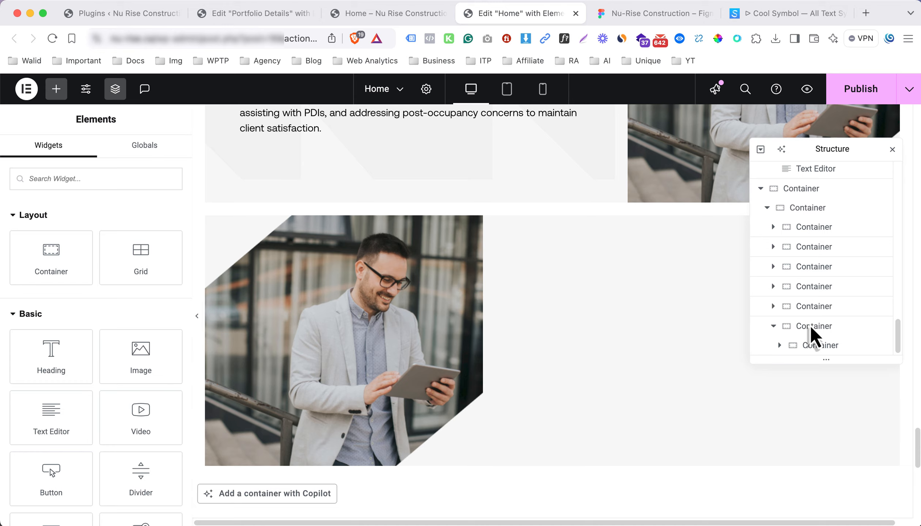
{"action": "left_click", "coordinate": [808, 347]}
{"action": "right_click", "coordinate": [813, 348]}
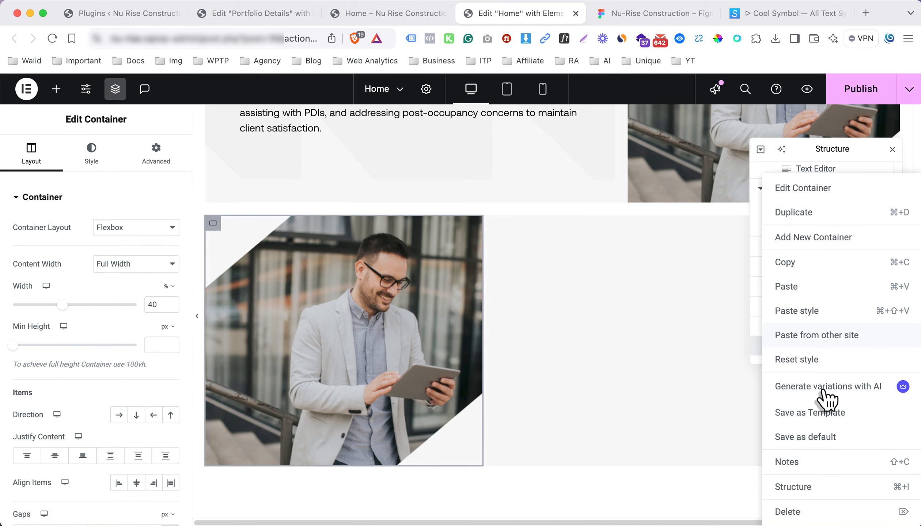
{"action": "left_click", "coordinate": [799, 512]}
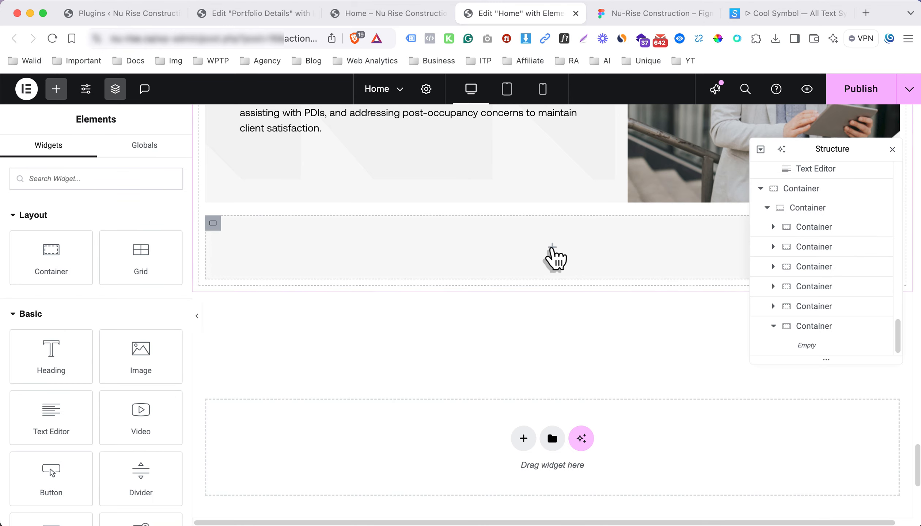
Copy the Get In Touch button and paste it into the empty container below
{"action": "scroll", "coordinate": [512, 257], "scroll_direction": "up", "scroll_amount": 15}
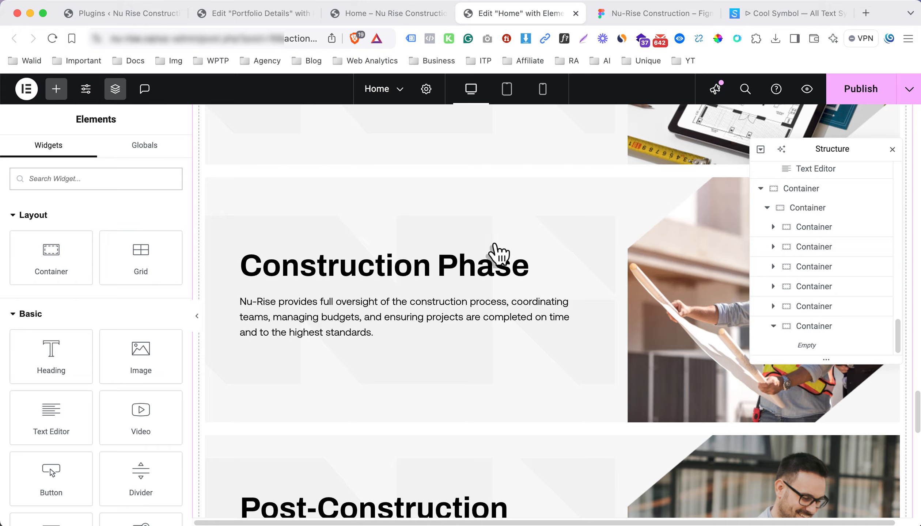
{"action": "scroll", "coordinate": [335, 270], "scroll_direction": "up", "scroll_amount": 10}
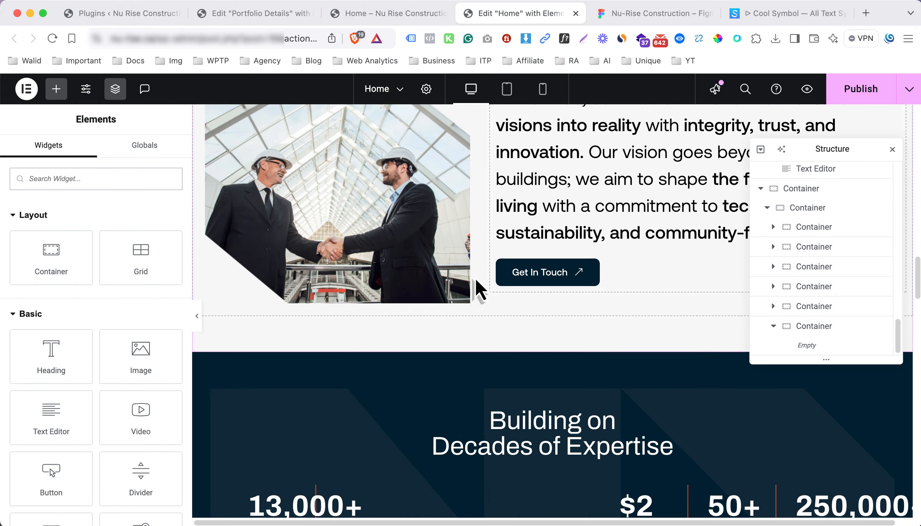
{"action": "left_click", "coordinate": [535, 273]}
{"action": "right_click", "coordinate": [566, 277]}
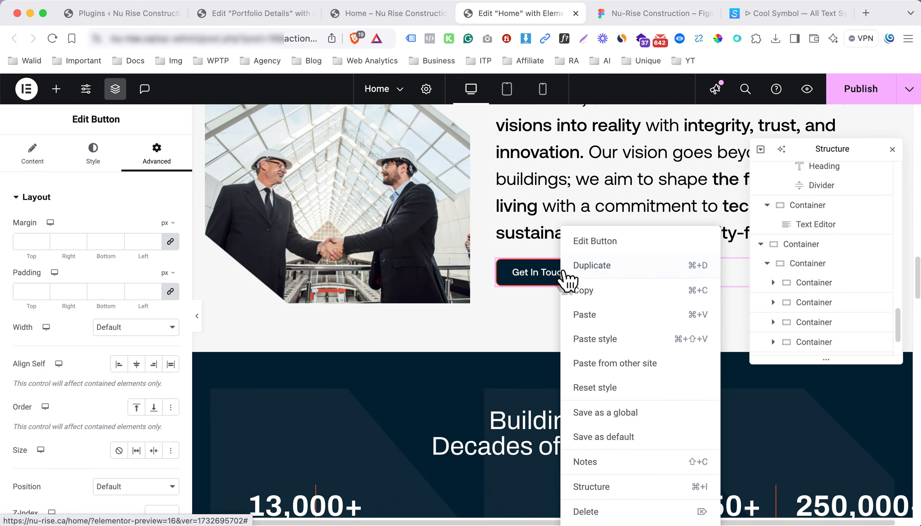
{"action": "left_click", "coordinate": [597, 291]}
{"action": "scroll", "coordinate": [523, 301], "scroll_direction": "down", "scroll_amount": 15}
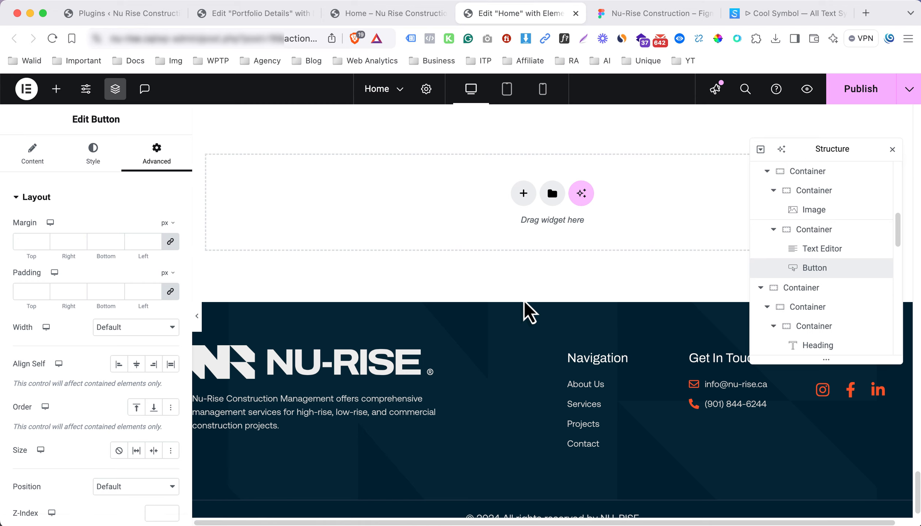
{"action": "scroll", "coordinate": [523, 243], "scroll_direction": "up", "scroll_amount": 5}
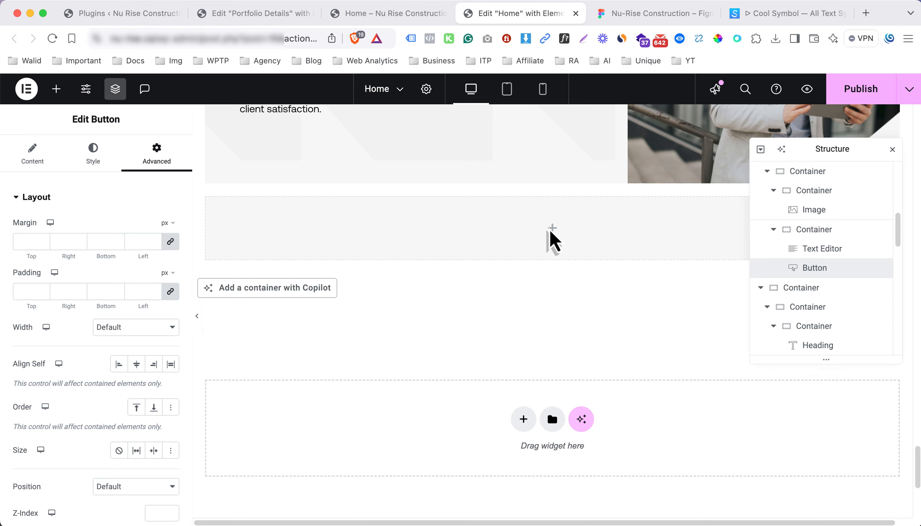
{"action": "right_click", "coordinate": [549, 240]}
{"action": "left_click", "coordinate": [577, 291]}
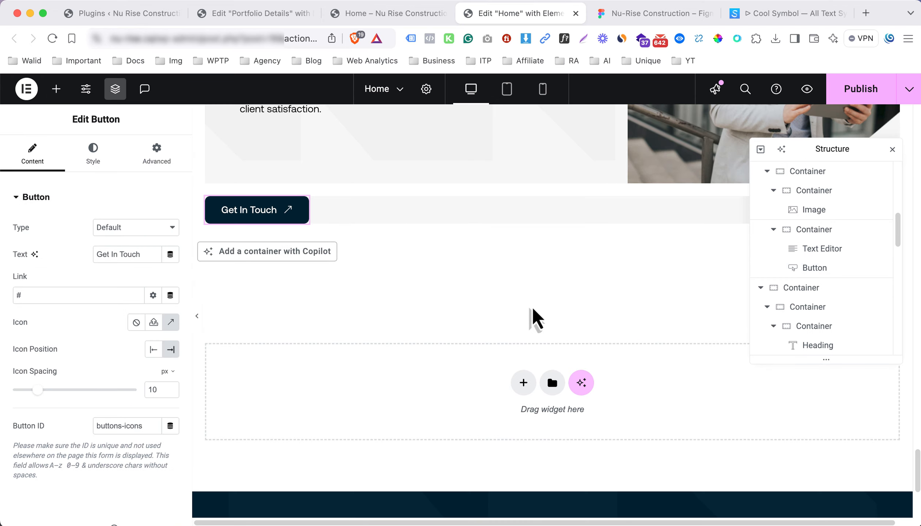
{"action": "scroll", "coordinate": [530, 318], "scroll_direction": "up", "scroll_amount": 5}
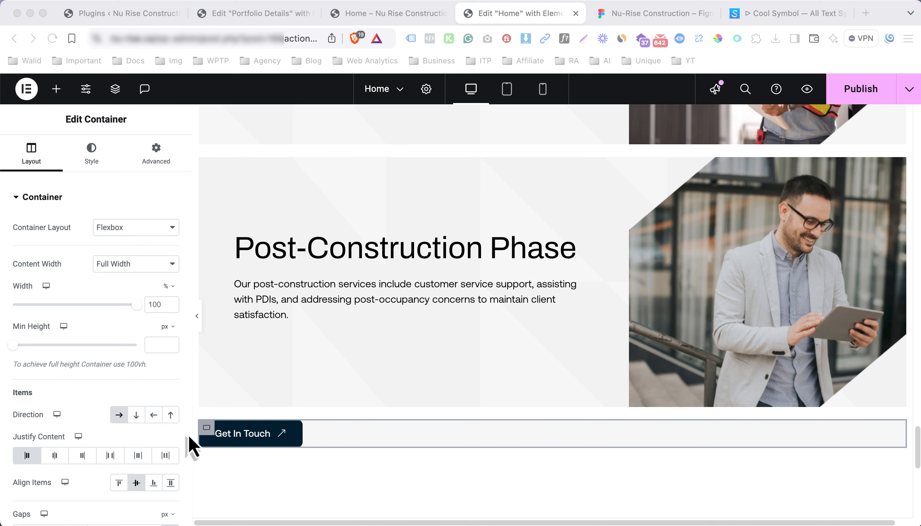
Set the button container's Justify Content to Space Around to centre the button
{"action": "left_click", "coordinate": [208, 428]}
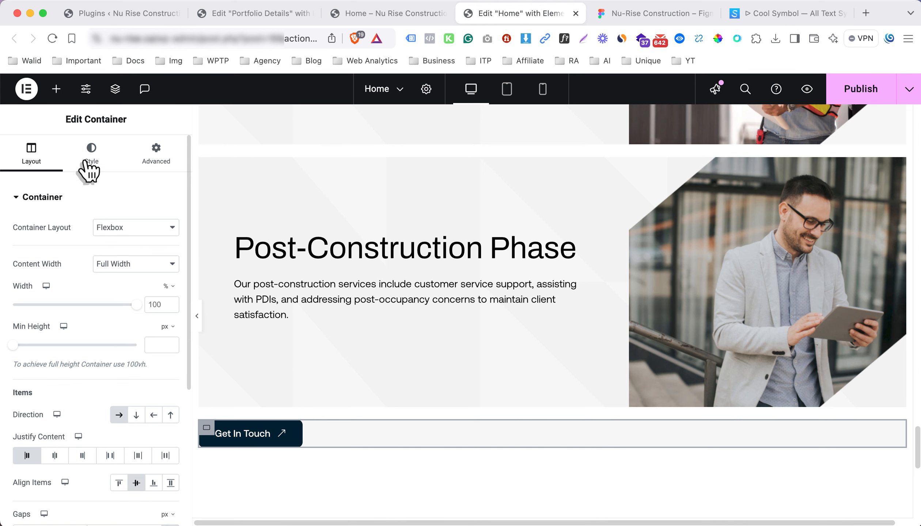
{"action": "left_click", "coordinate": [171, 281]}
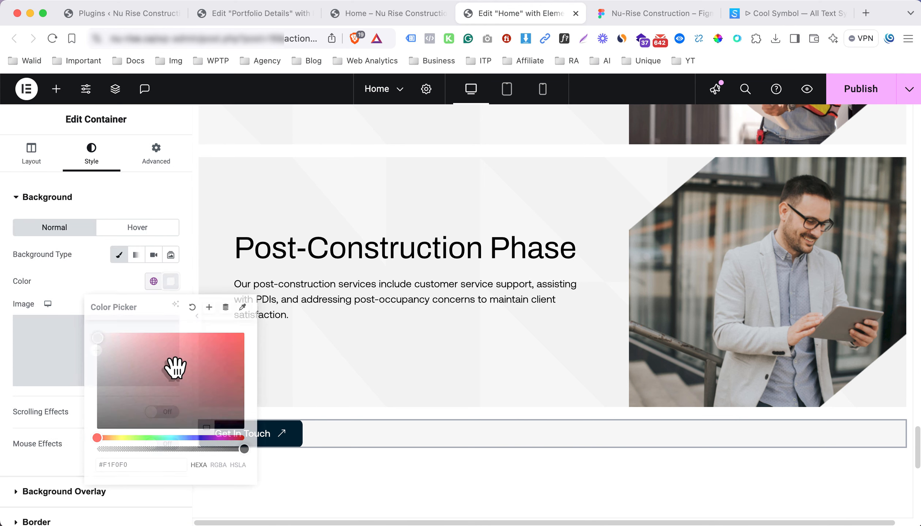
{"action": "left_click", "coordinate": [68, 263]}
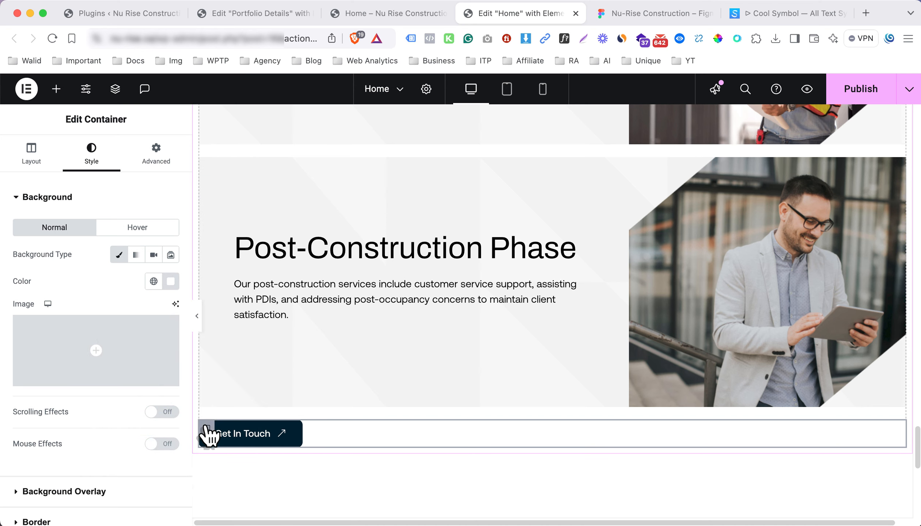
{"action": "left_click", "coordinate": [36, 155]}
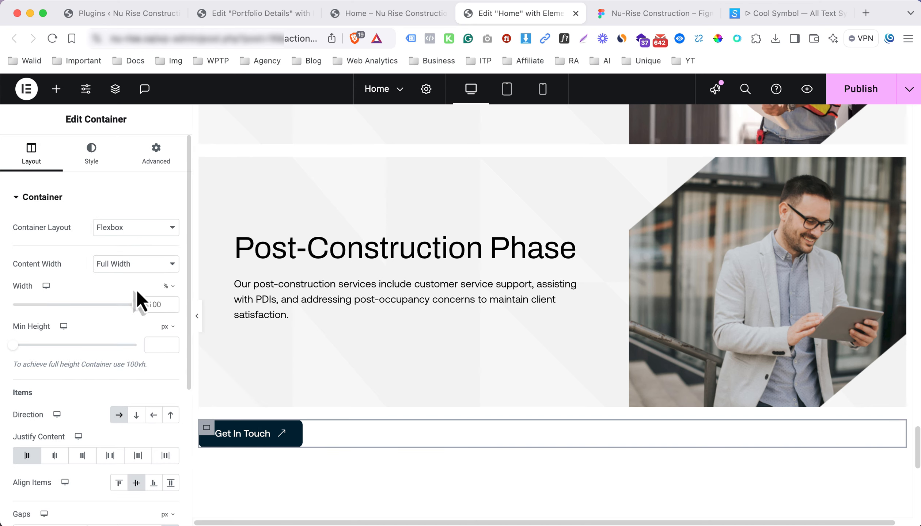
{"action": "left_click", "coordinate": [139, 456]}
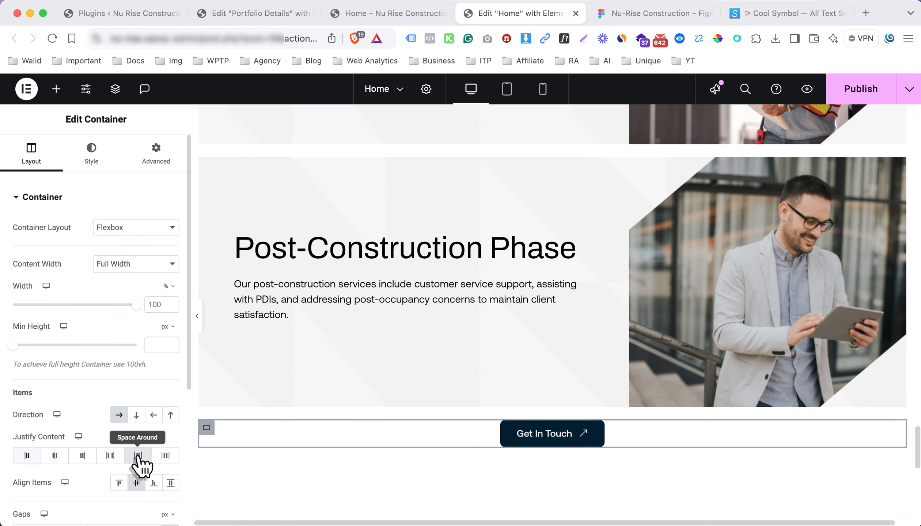
Give the button container a top padding of 4%
{"action": "left_click", "coordinate": [155, 161]}
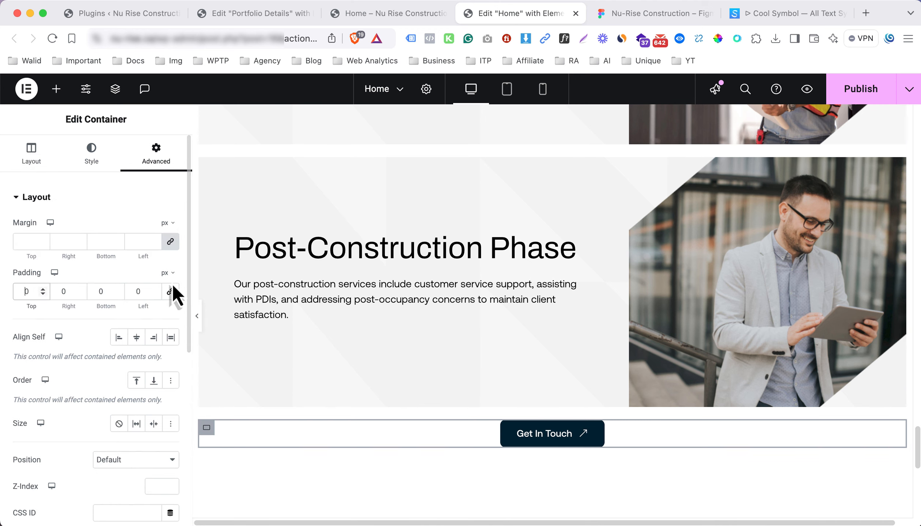
{"action": "left_click", "coordinate": [166, 291]}
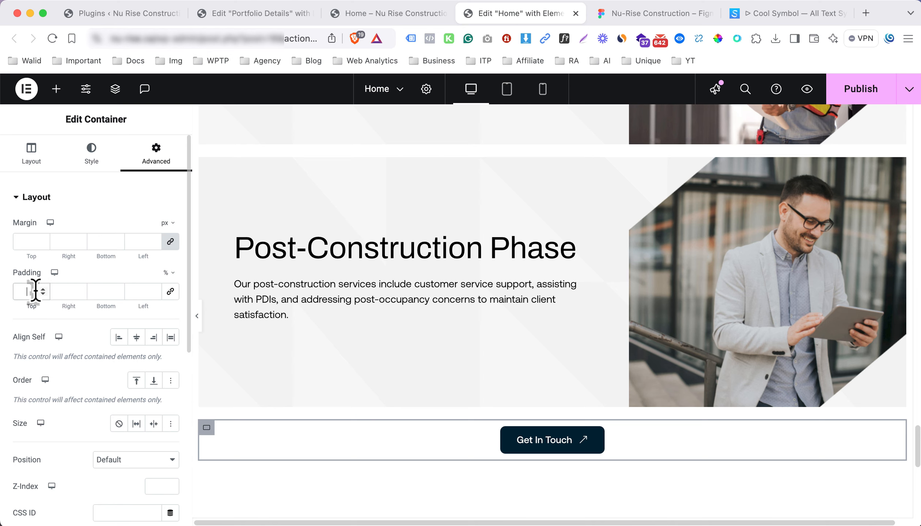
{"action": "type", "text": "3"}
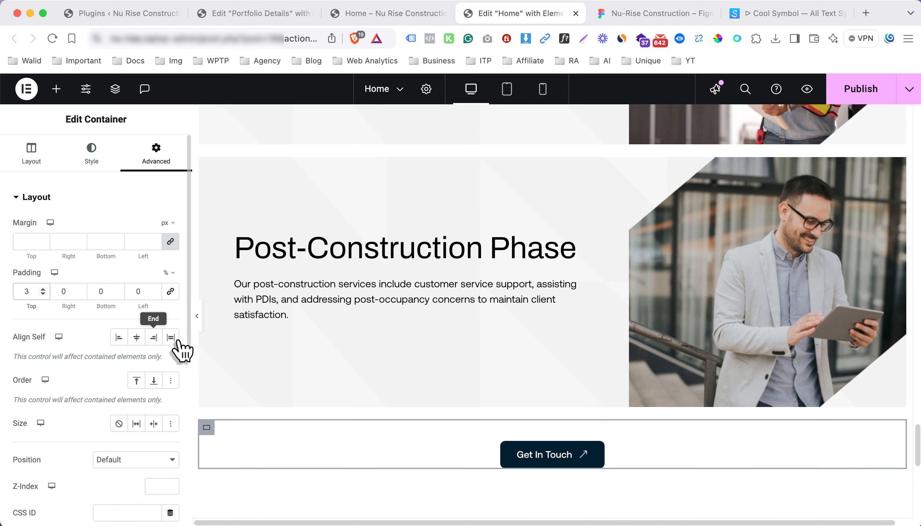
{"action": "key", "text": "Up"}
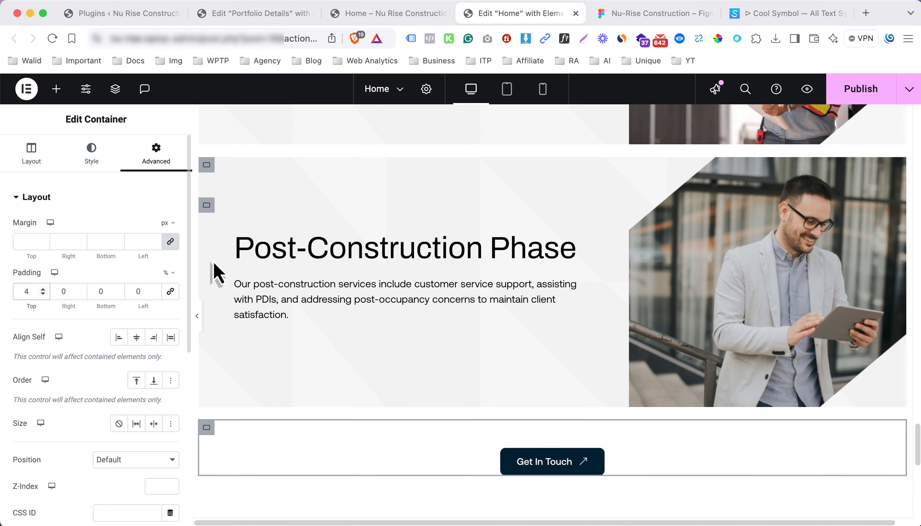
Check the page in Mobile Portrait preview, publish it, and return to Figma
{"action": "left_click", "coordinate": [199, 320]}
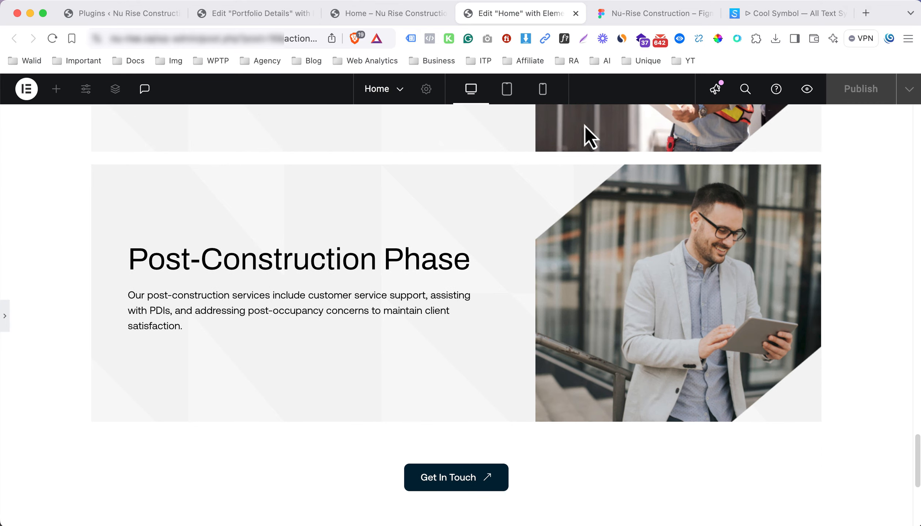
{"action": "key", "text": "super+p"}
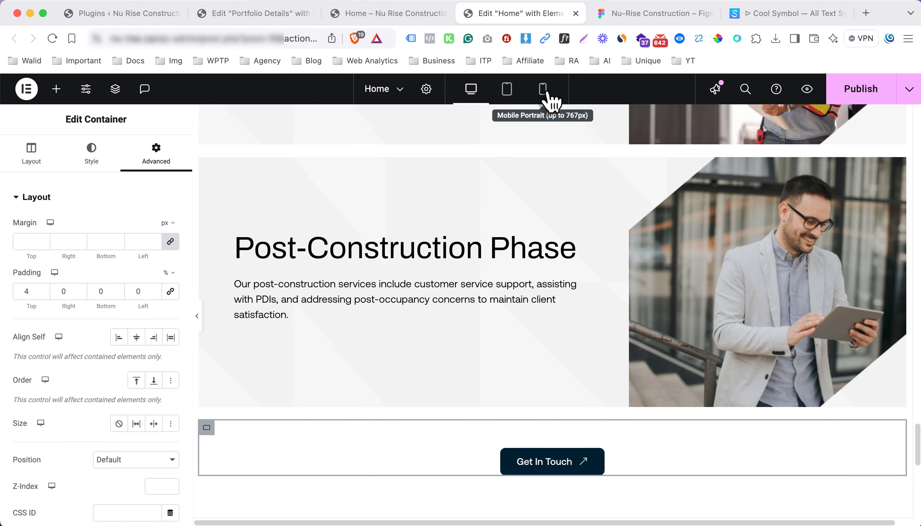
{"action": "left_click", "coordinate": [547, 94]}
{"action": "scroll", "coordinate": [589, 274], "scroll_direction": "down", "scroll_amount": 10}
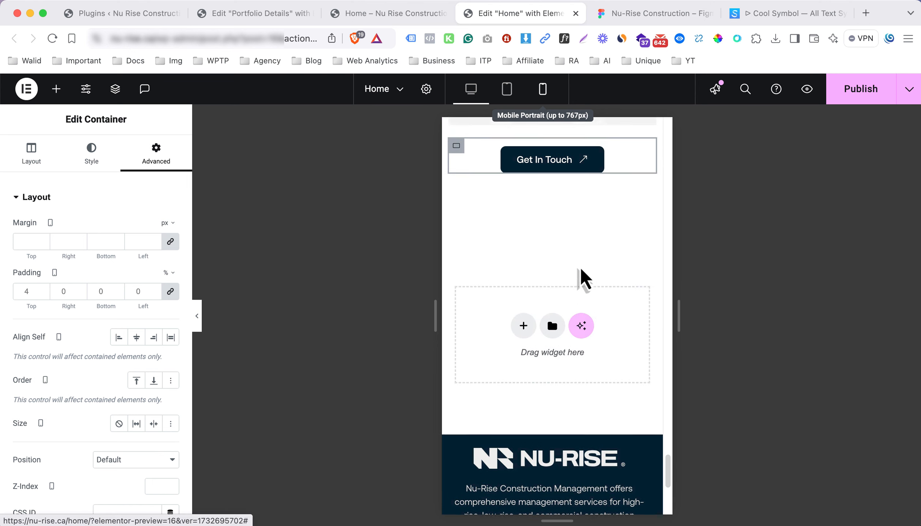
{"action": "scroll", "coordinate": [581, 270], "scroll_direction": "up", "scroll_amount": 2}
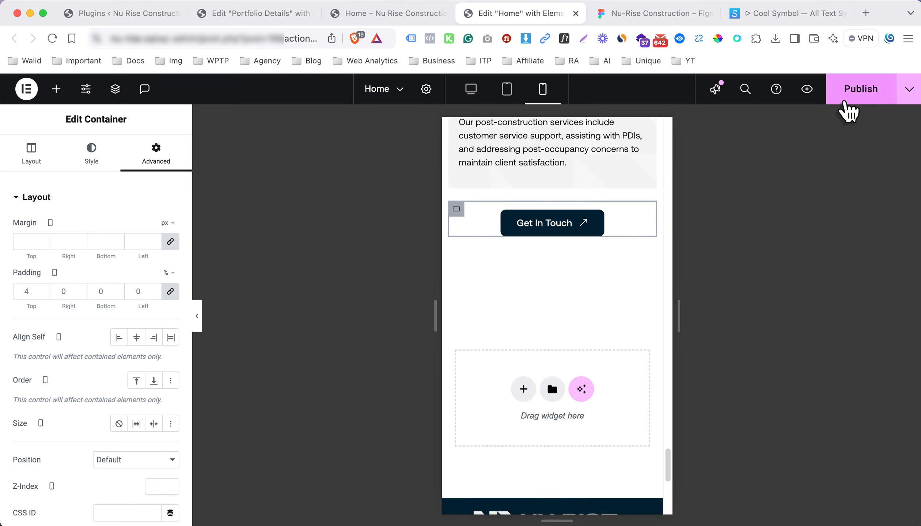
{"action": "left_click", "coordinate": [845, 103]}
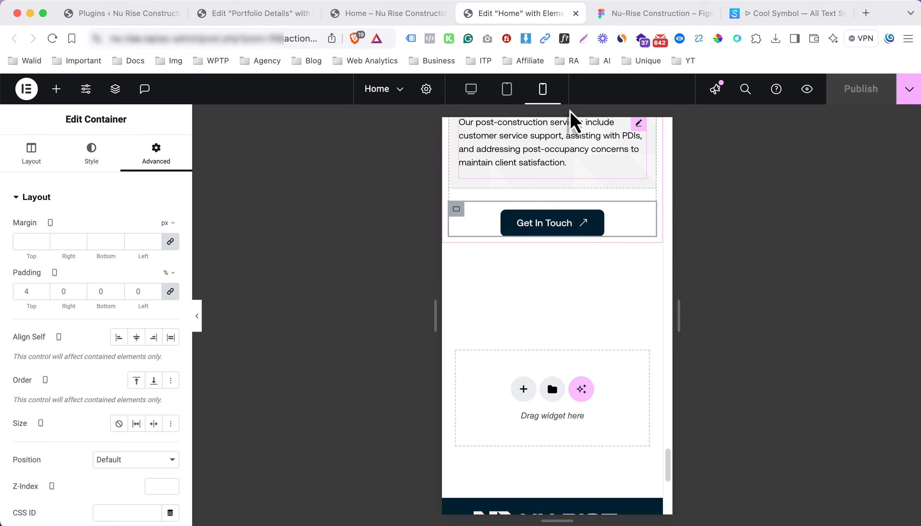
{"action": "left_click", "coordinate": [621, 13]}
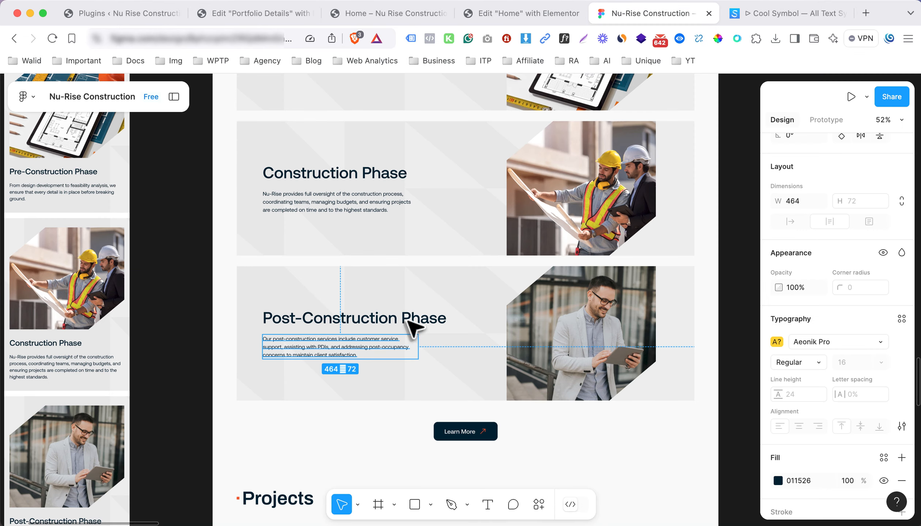
{"action": "scroll", "coordinate": [432, 396], "scroll_direction": "down", "scroll_amount": 2}
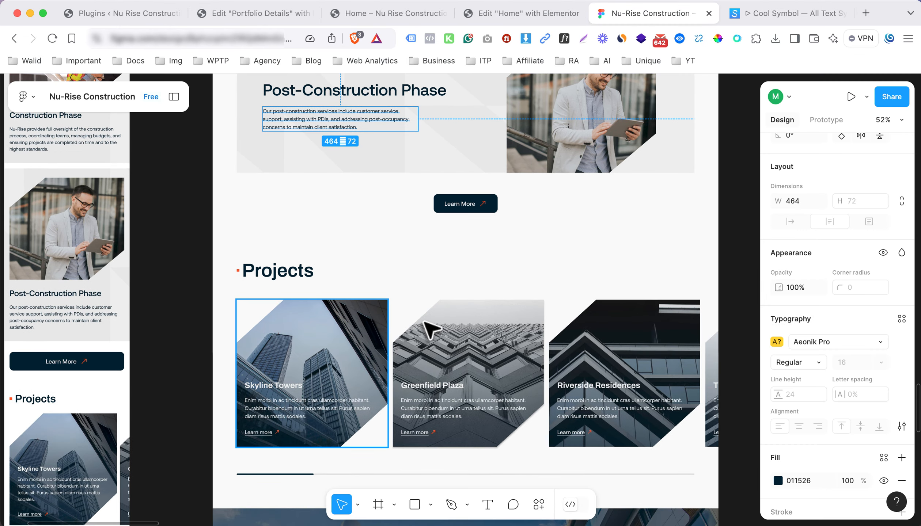
{"action": "scroll", "coordinate": [362, 338], "scroll_direction": "down", "scroll_amount": 5}
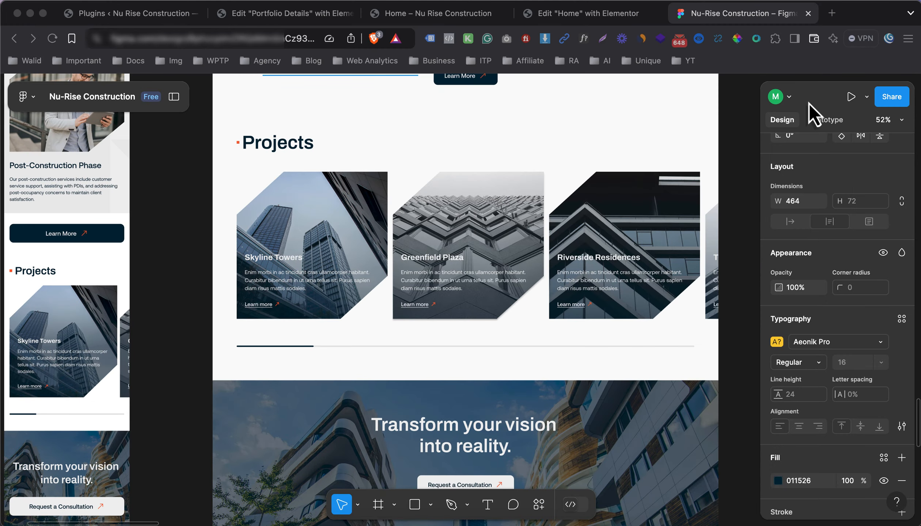
{"action": "key", "text": "ctrl+shift+Tab"}
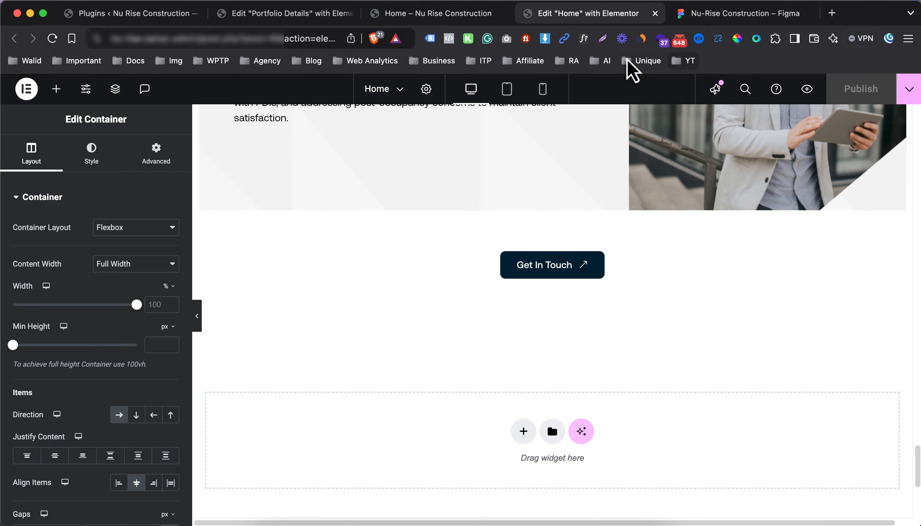
Add a single-box Flexbox section with an inner container above the footer
{"action": "scroll", "coordinate": [513, 288], "scroll_direction": "down", "scroll_amount": 5}
{"action": "left_click", "coordinate": [522, 205]}
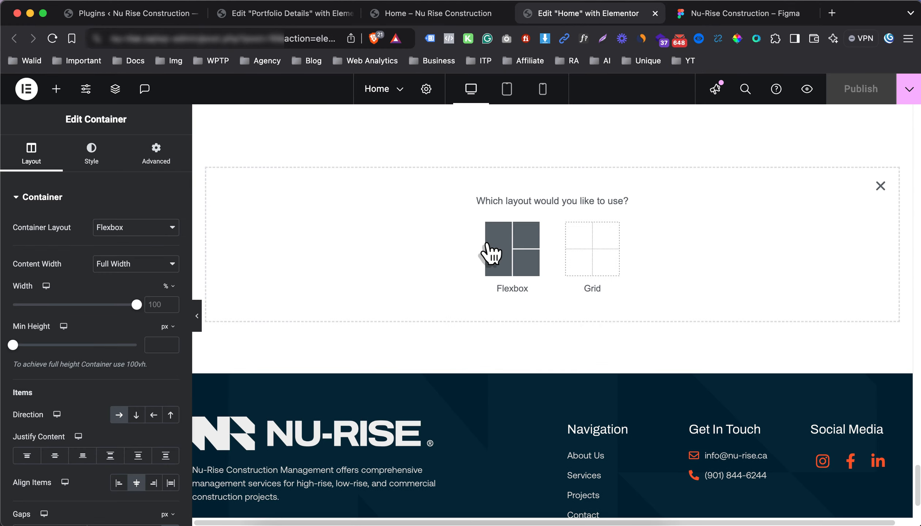
{"action": "left_click", "coordinate": [491, 252]}
{"action": "left_click", "coordinate": [388, 233]}
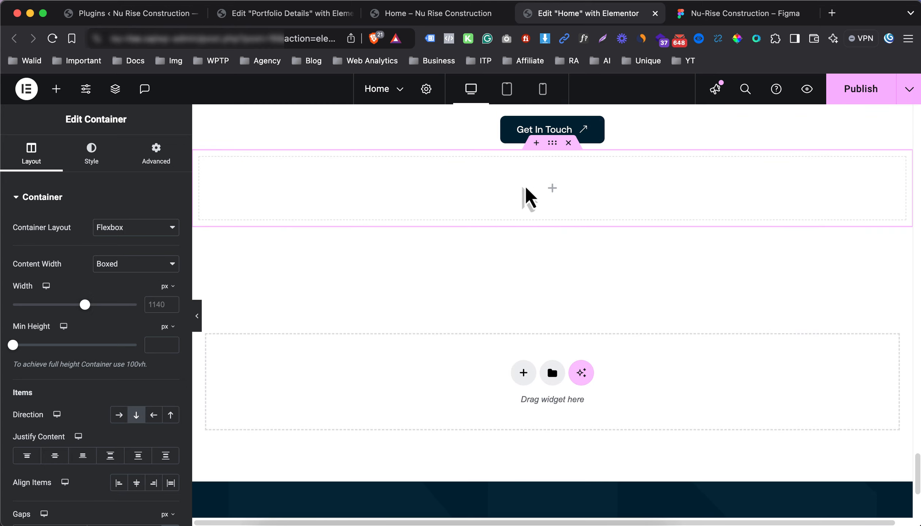
{"action": "left_click", "coordinate": [552, 191]}
{"action": "left_click_drag", "start_coordinate": [68, 240], "coordinate": [457, 190]}
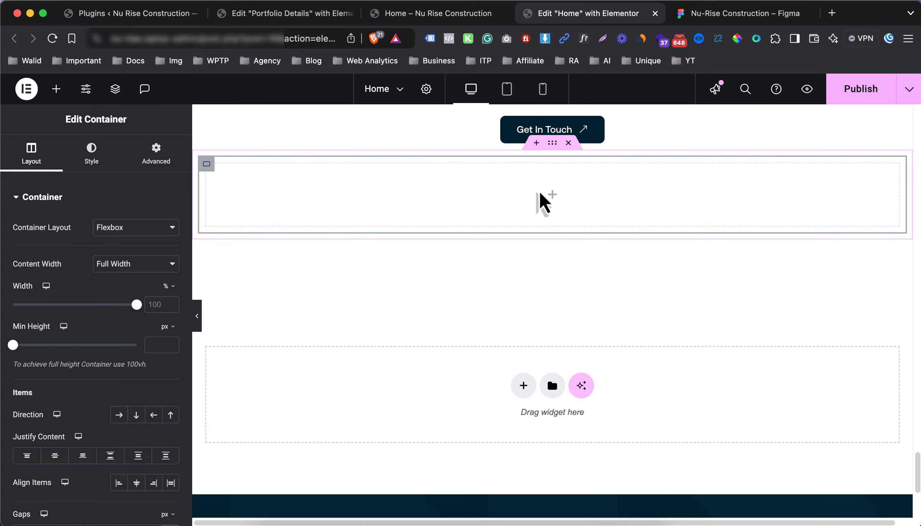
Copy the Our Services heading and its orange square into the new container
{"action": "left_click", "coordinate": [705, 14]}
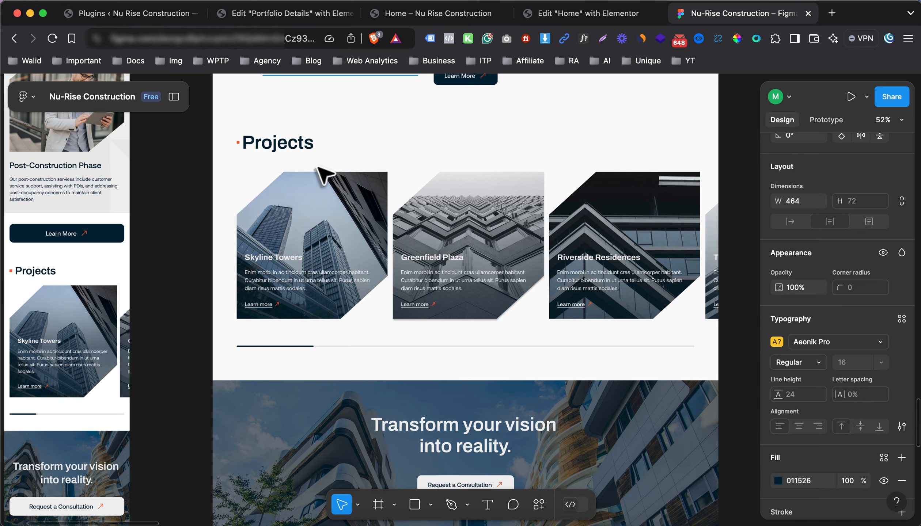
{"action": "left_click", "coordinate": [571, 15]}
{"action": "scroll", "coordinate": [468, 219], "scroll_direction": "up", "scroll_amount": 5}
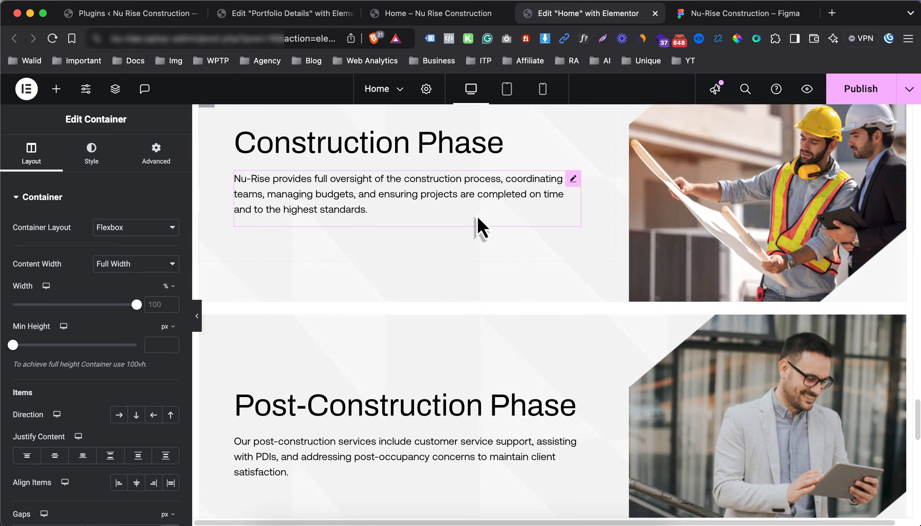
{"action": "scroll", "coordinate": [319, 215], "scroll_direction": "down", "scroll_amount": 10}
{"action": "scroll", "coordinate": [391, 241], "scroll_direction": "up", "scroll_amount": 8}
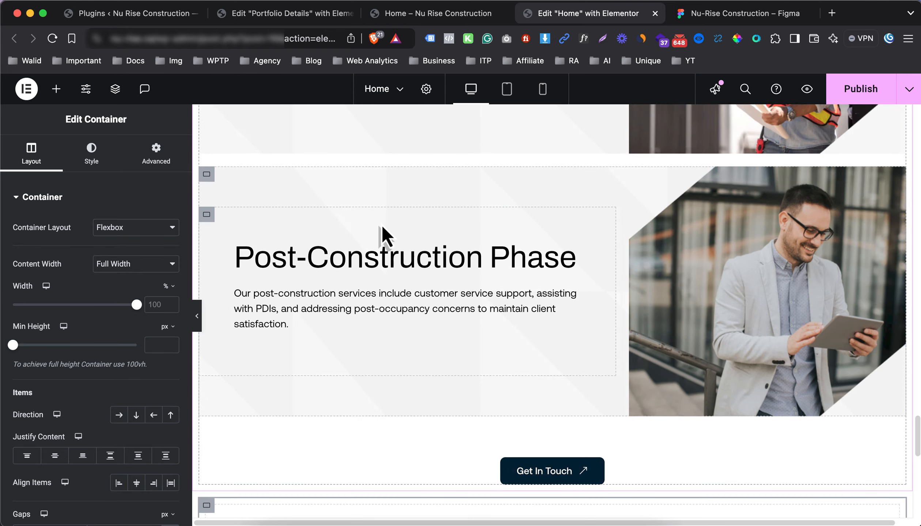
{"action": "scroll", "coordinate": [382, 227], "scroll_direction": "up", "scroll_amount": 10}
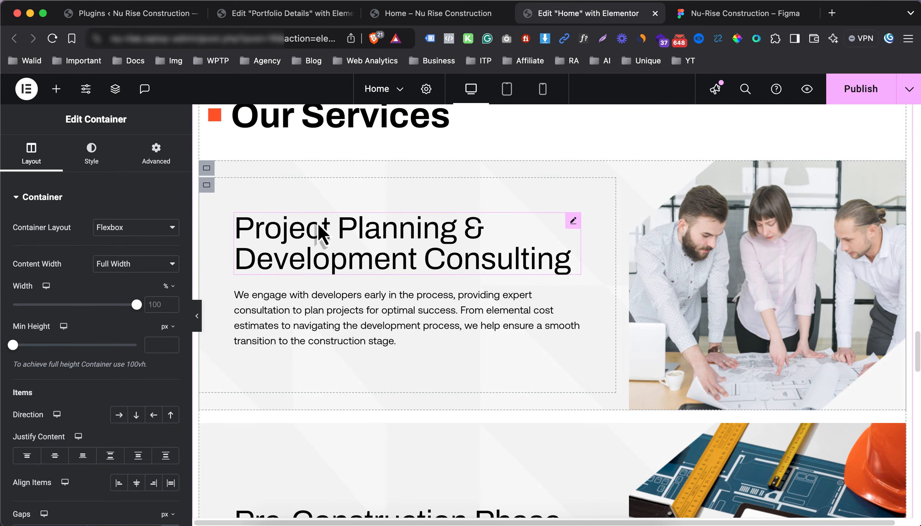
{"action": "scroll", "coordinate": [320, 228], "scroll_direction": "up", "scroll_amount": 2}
{"action": "right_click", "coordinate": [305, 176]}
{"action": "left_click", "coordinate": [344, 230]}
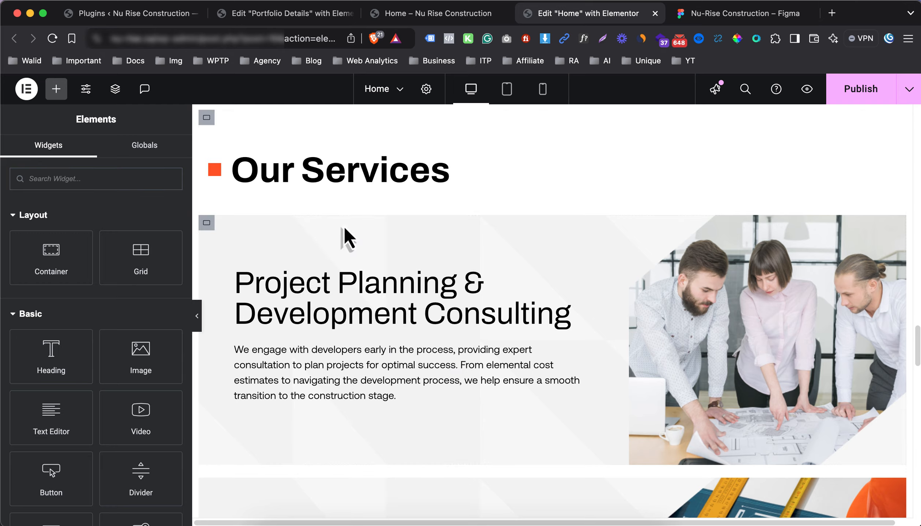
{"action": "scroll", "coordinate": [358, 240], "scroll_direction": "down", "scroll_amount": 10}
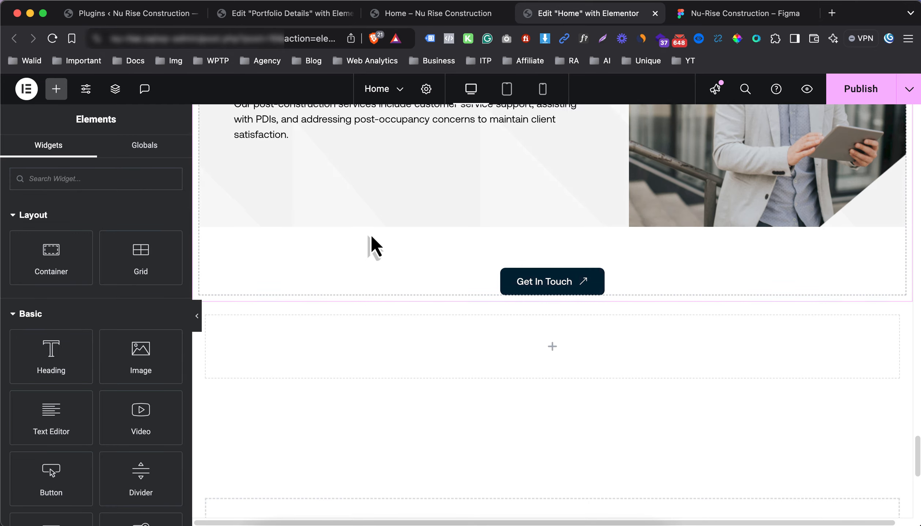
{"action": "right_click", "coordinate": [492, 352]}
{"action": "left_click", "coordinate": [526, 296]}
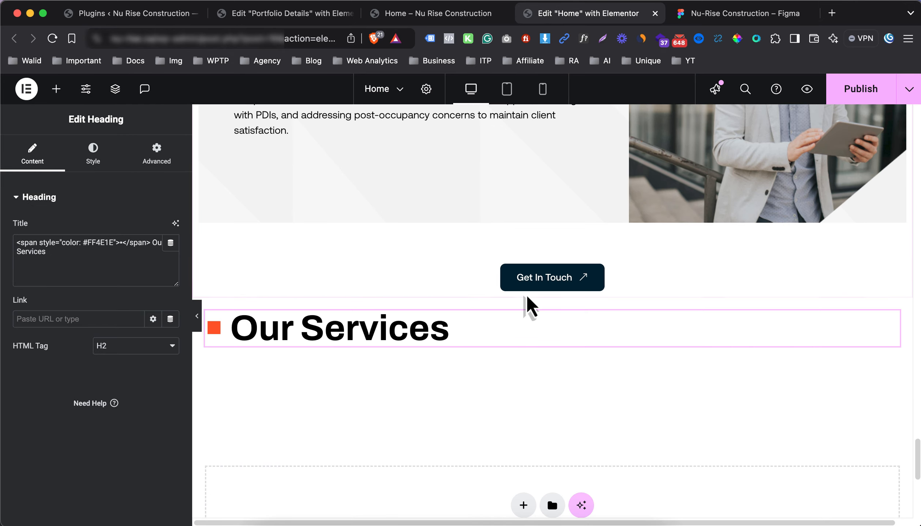
{"action": "left_click", "coordinate": [733, 14]}
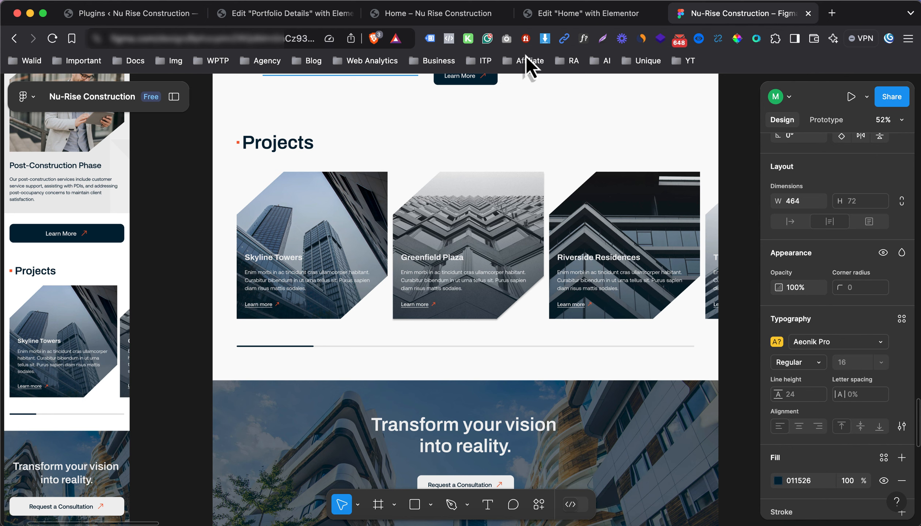
{"action": "left_click", "coordinate": [552, 15]}
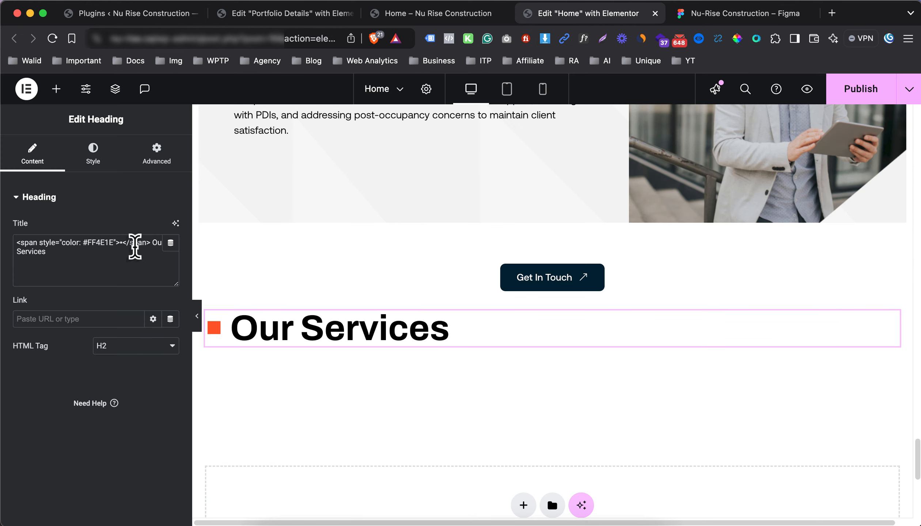
Replace 'Our Services' with 'Projects' in the copied heading's title, keeping the orange square
{"action": "left_click", "coordinate": [161, 258]}
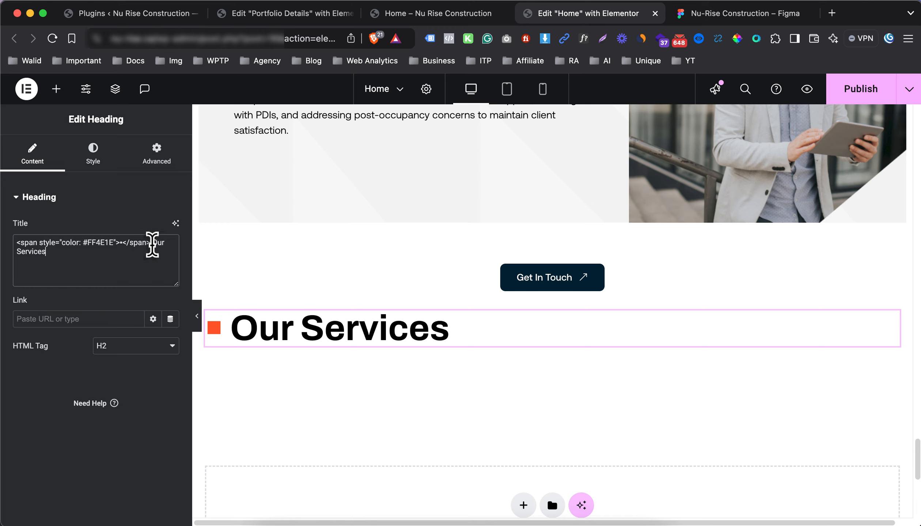
{"action": "left_click_drag", "start_coordinate": [153, 243], "coordinate": [159, 259]}
{"action": "type", "text": "Project"}
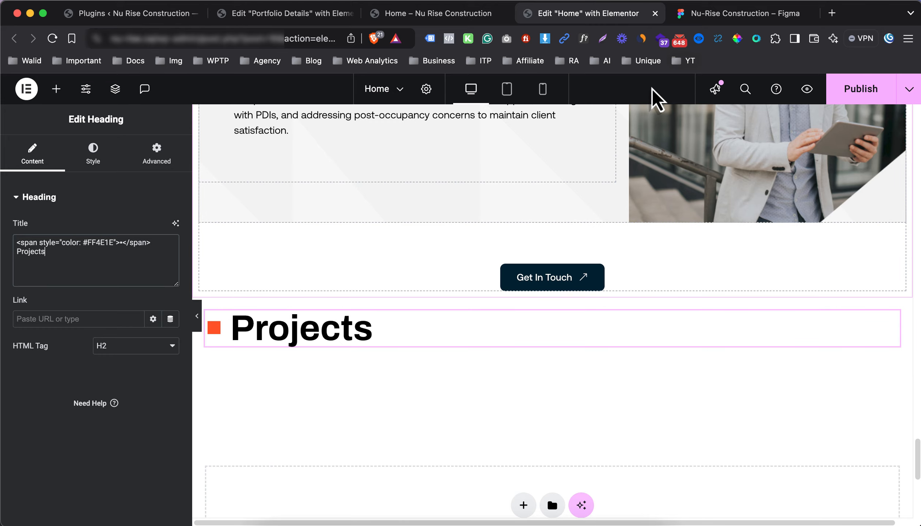
{"action": "left_click", "coordinate": [701, 21]}
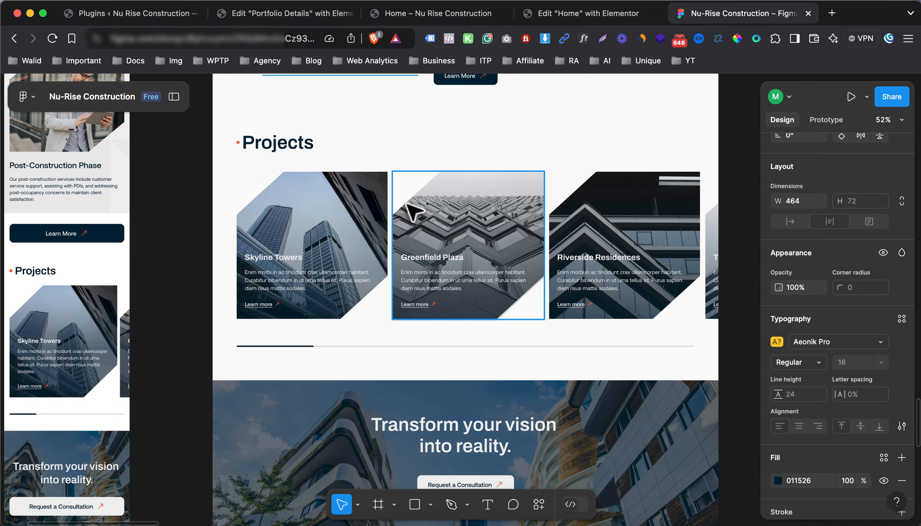
{"action": "left_click", "coordinate": [588, 14]}
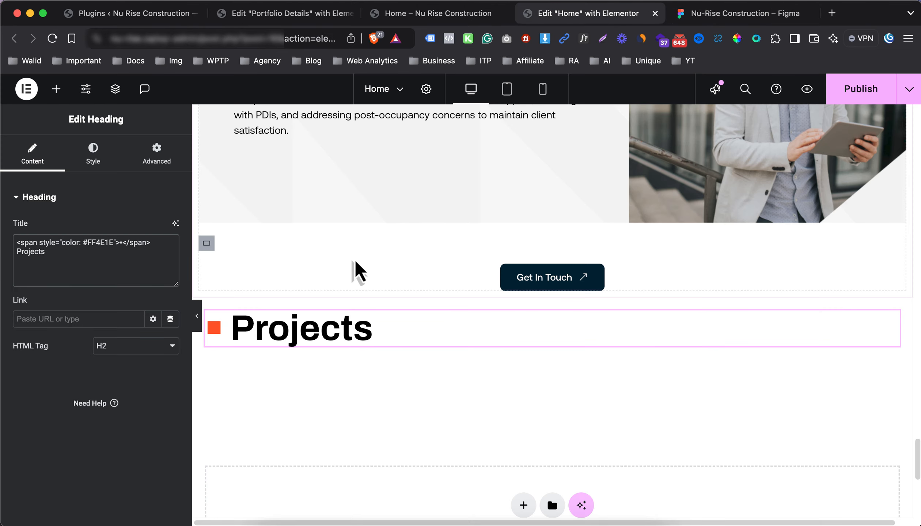
{"action": "scroll", "coordinate": [351, 277], "scroll_direction": "down", "scroll_amount": 1}
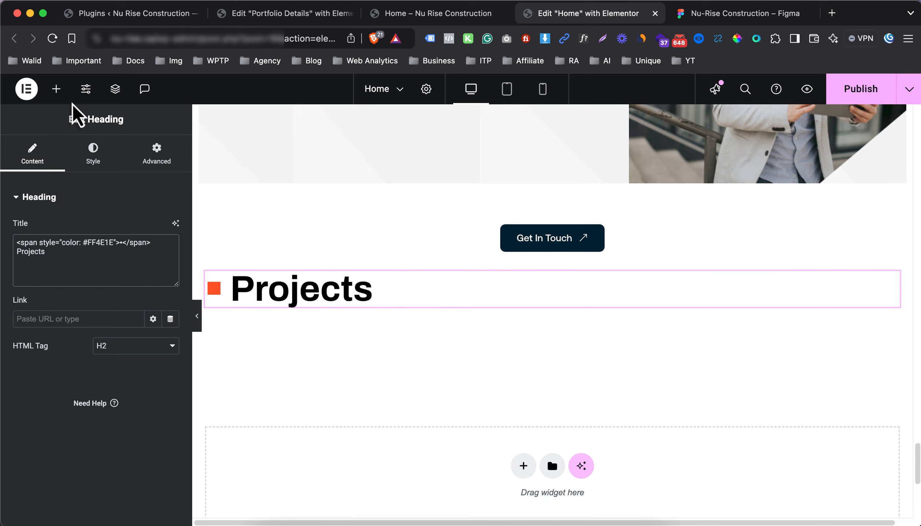
Add a Carousel widget under the Projects heading and give it a fourth slide
{"action": "left_click", "coordinate": [56, 88]}
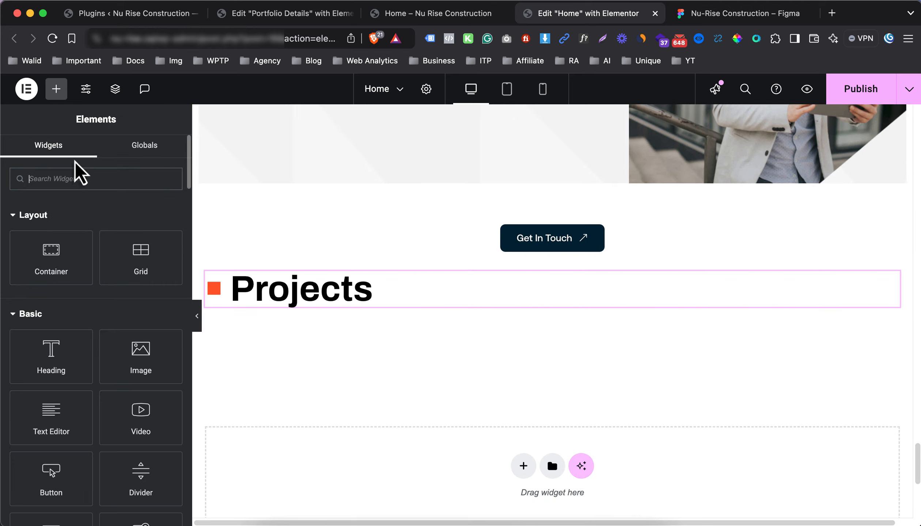
{"action": "type", "text": "slid"}
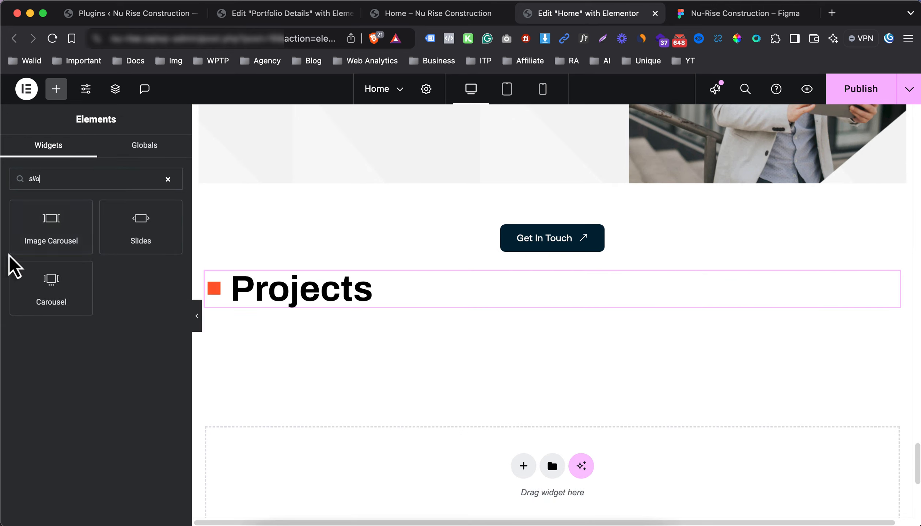
{"action": "left_click_drag", "start_coordinate": [54, 283], "coordinate": [329, 296]}
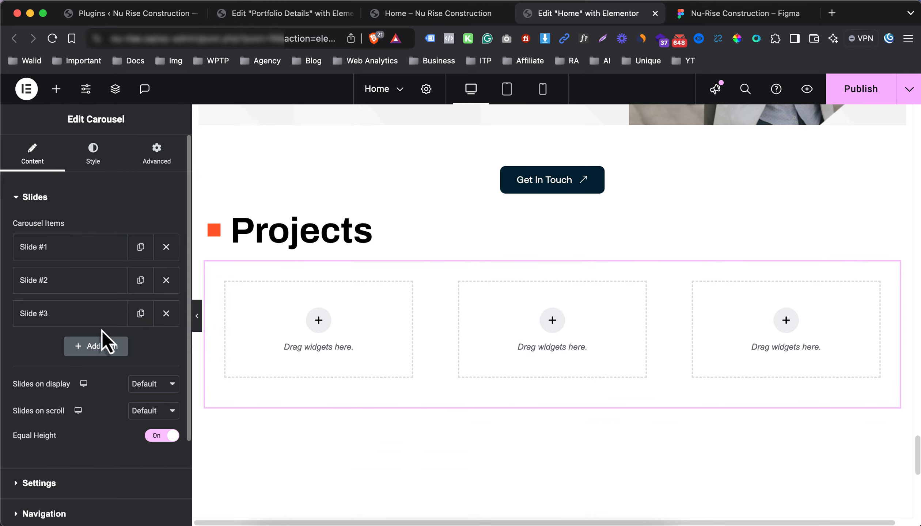
{"action": "left_click", "coordinate": [95, 351]}
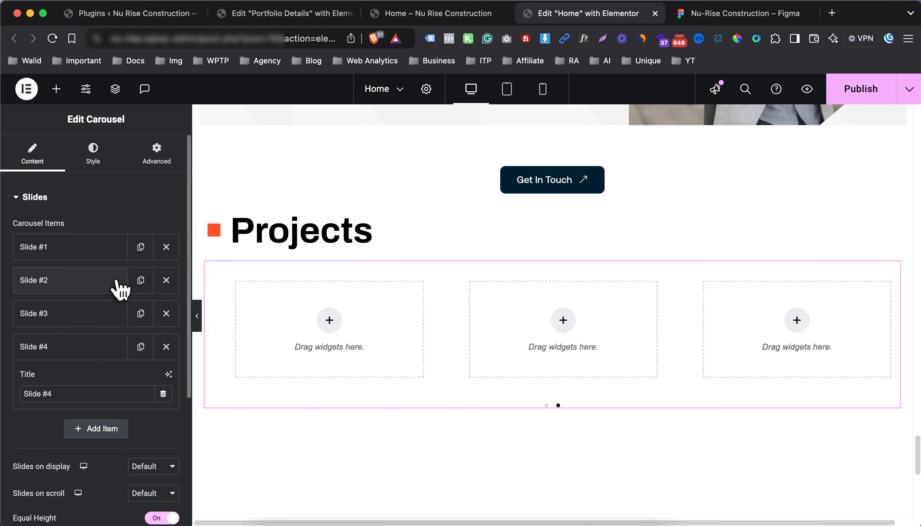
{"action": "left_click", "coordinate": [81, 352]}
Add a single container to the first slide and drop a Heading widget into it
{"action": "left_click", "coordinate": [318, 321]}
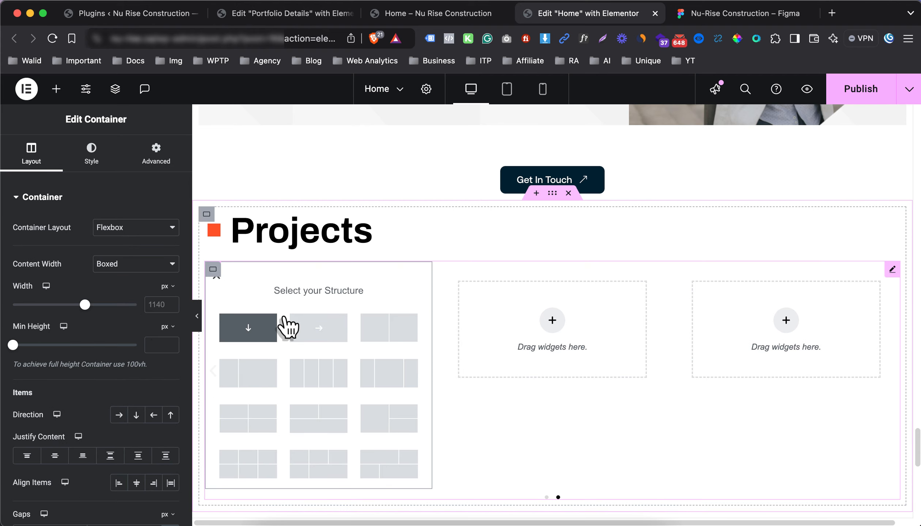
{"action": "left_click", "coordinate": [275, 323]}
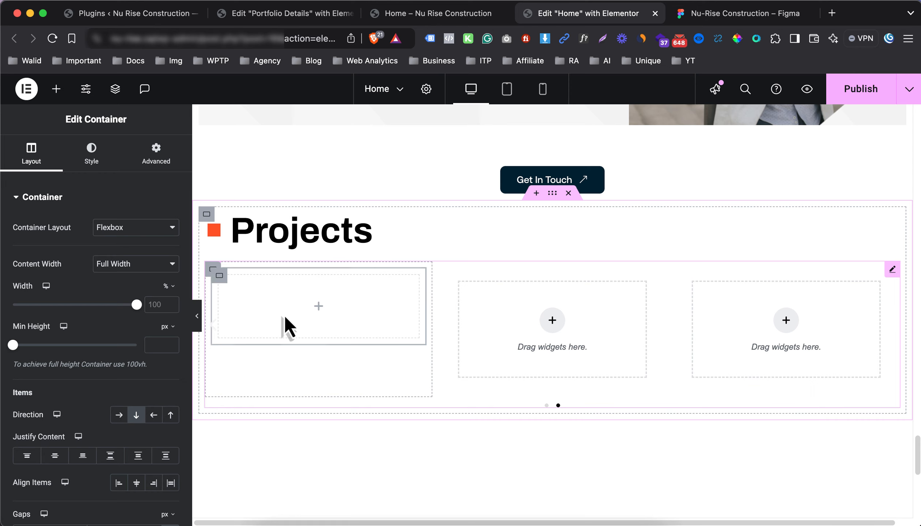
{"action": "left_click", "coordinate": [316, 313]}
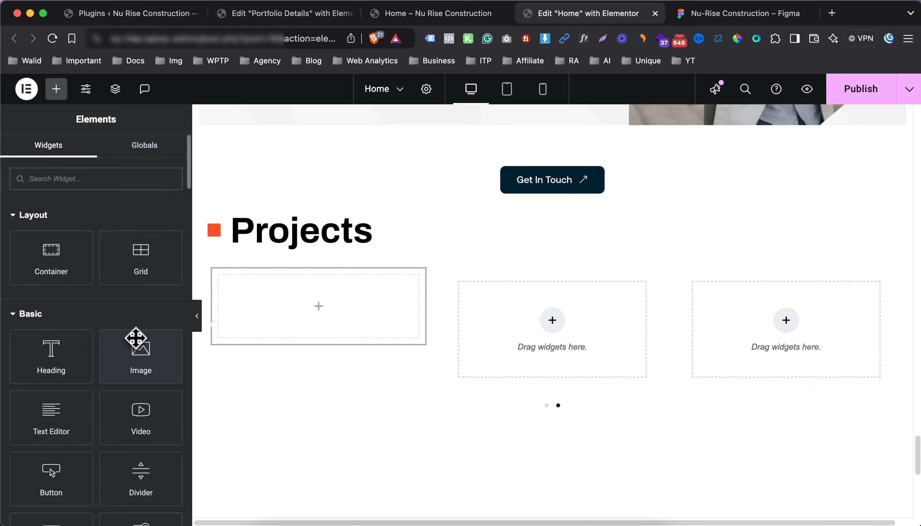
{"action": "left_click_drag", "start_coordinate": [56, 354], "coordinate": [279, 314]}
Title the heading 'Skyline Towers' from the Figma design and make it an H4
{"action": "left_click", "coordinate": [692, 13]}
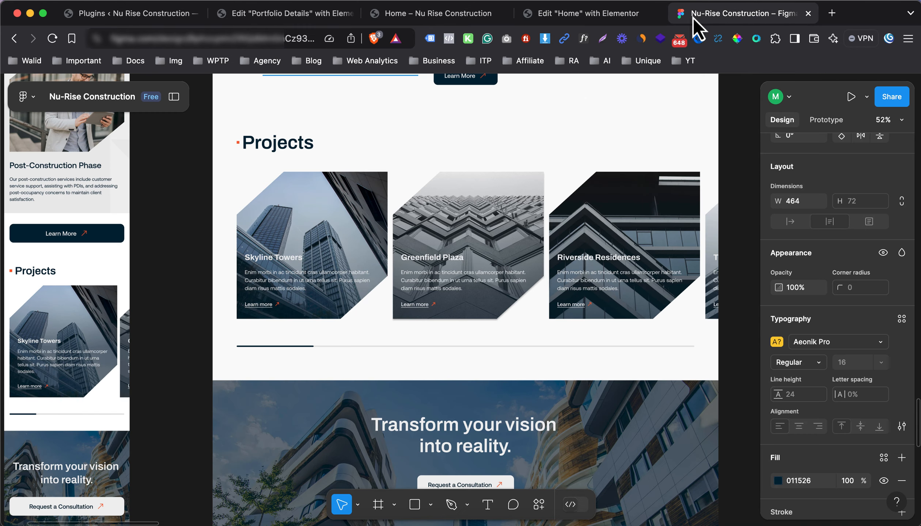
{"action": "left_click", "coordinate": [276, 257]}
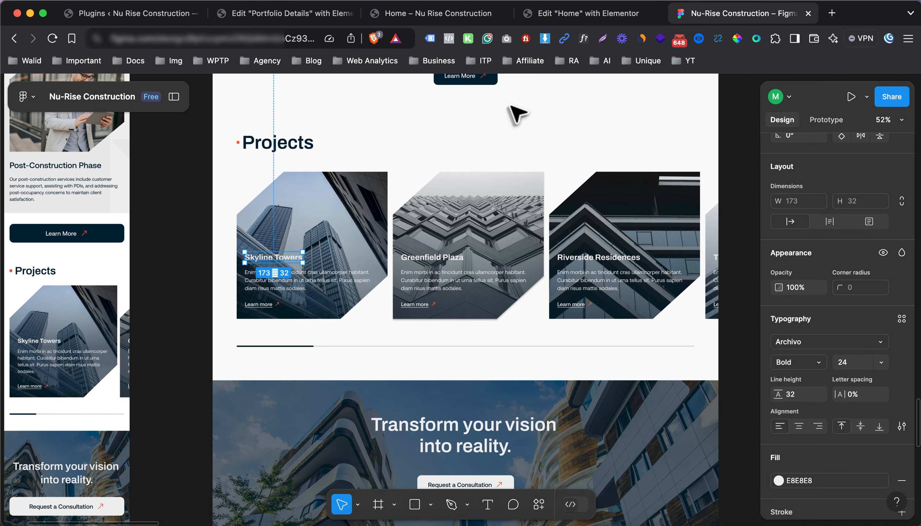
{"action": "left_click", "coordinate": [587, 13]}
{"action": "left_click", "coordinate": [123, 253]}
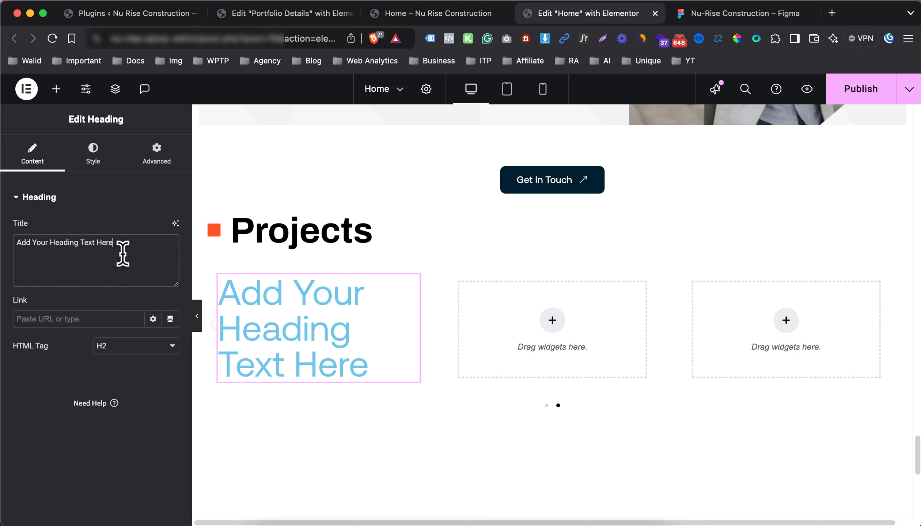
{"action": "key", "text": "super+a"}
{"action": "type", "text": "Skyline Towers"}
{"action": "left_click", "coordinate": [108, 344]}
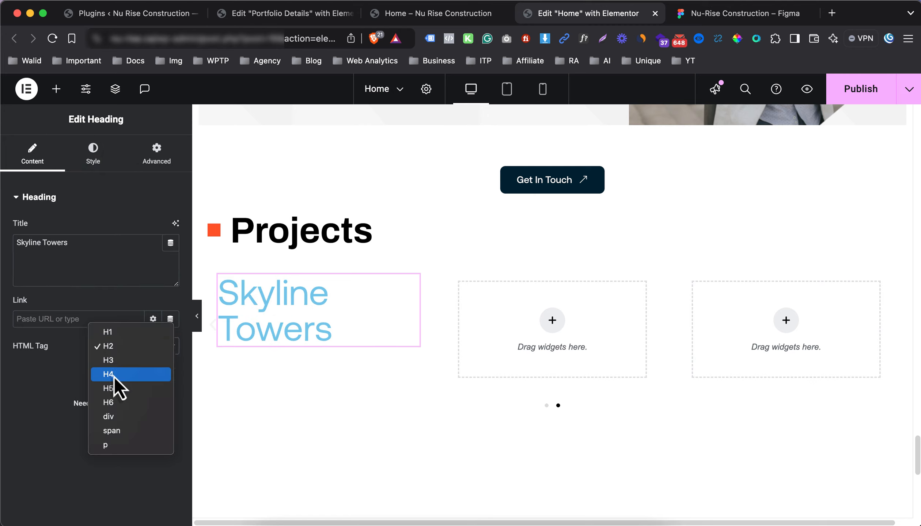
{"action": "left_click", "coordinate": [116, 385]}
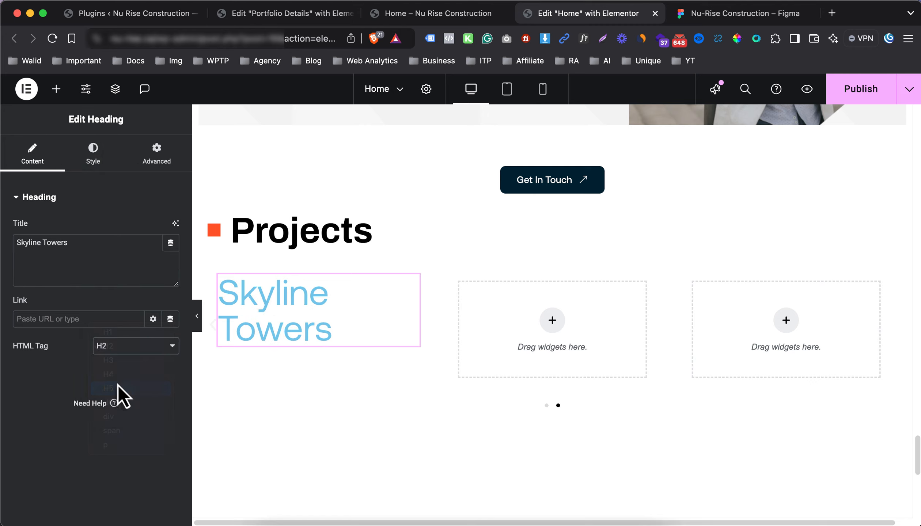
{"action": "left_click", "coordinate": [118, 353]}
{"action": "left_click", "coordinate": [119, 337]}
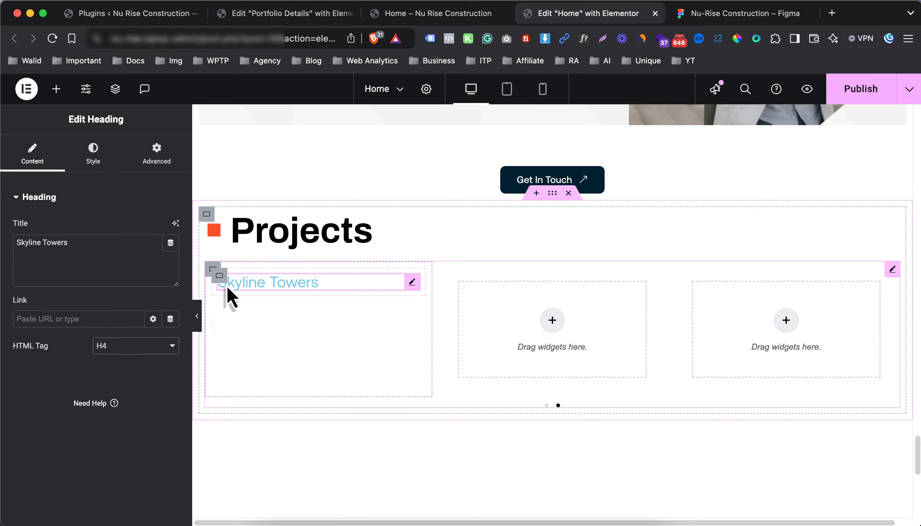
Set the card container's classic background to the blue tower photo, using its title as alt text
{"action": "left_click", "coordinate": [219, 275]}
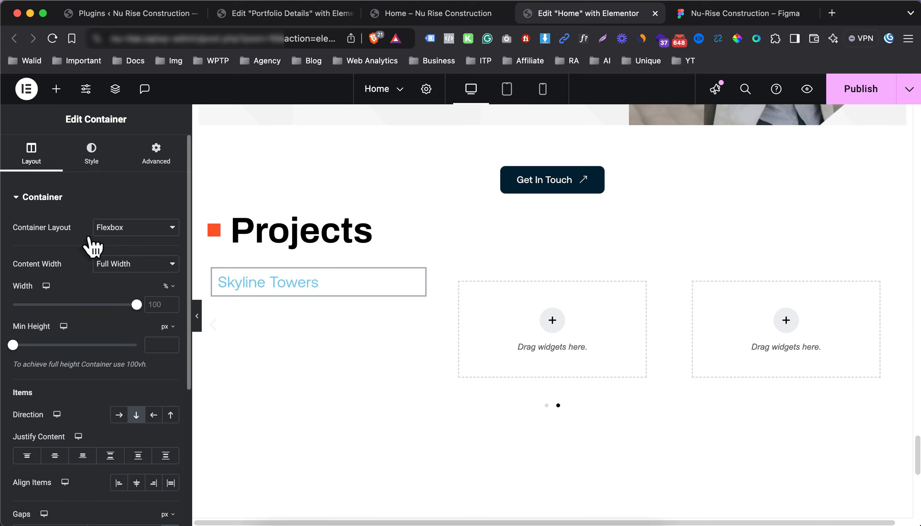
{"action": "left_click", "coordinate": [101, 168]}
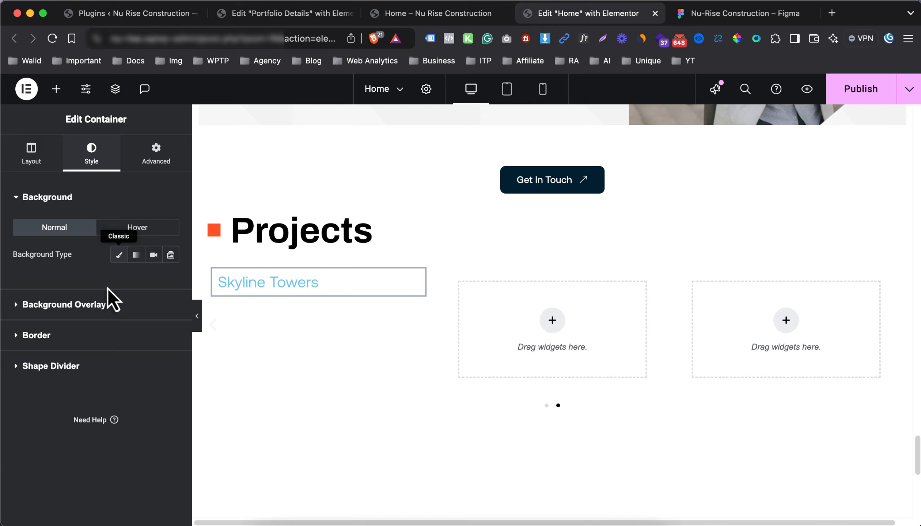
{"action": "left_click", "coordinate": [99, 346]}
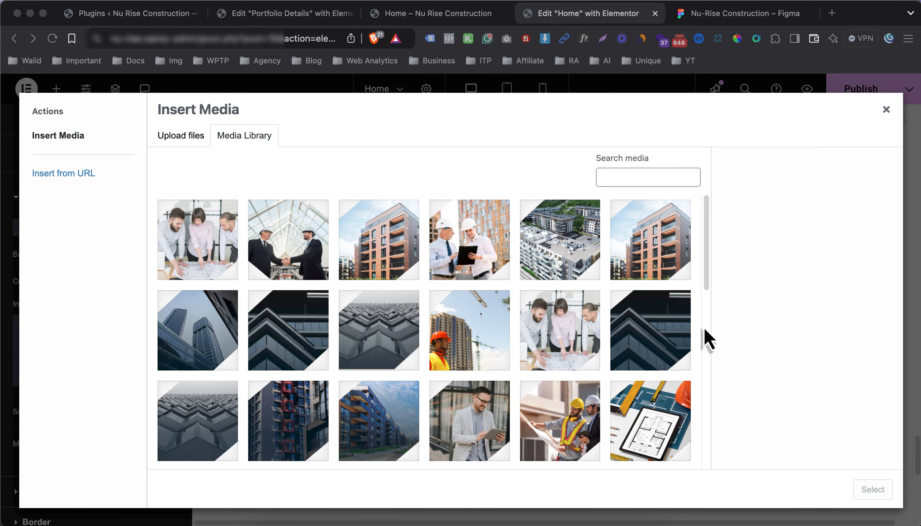
{"action": "left_click", "coordinate": [222, 344]}
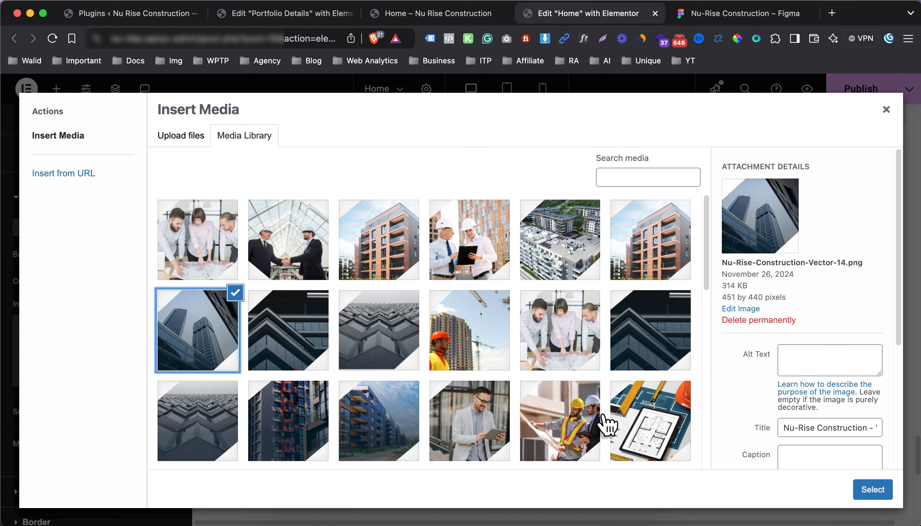
{"action": "left_click", "coordinate": [851, 426]}
{"action": "key", "text": "super+a"}
{"action": "key", "text": "super+c"}
{"action": "left_click", "coordinate": [838, 366]}
{"action": "key", "text": "super+v"}
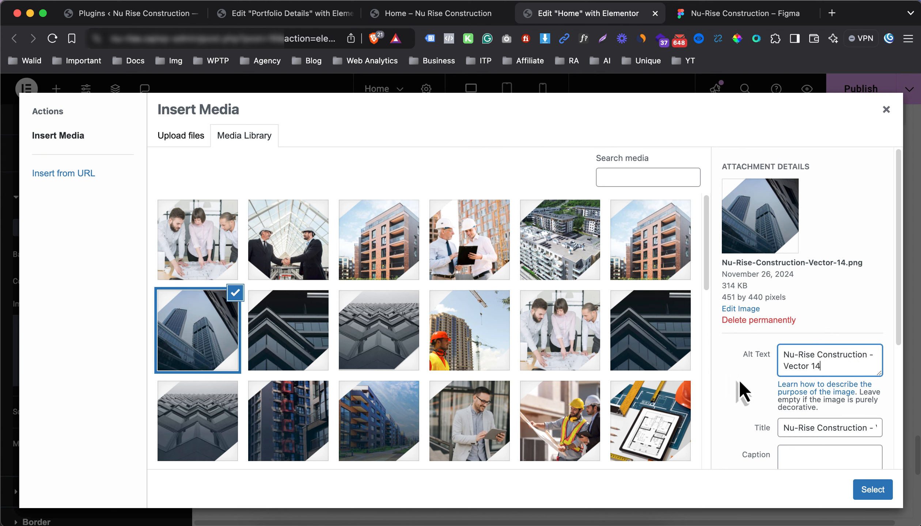
{"action": "left_click", "coordinate": [872, 492]}
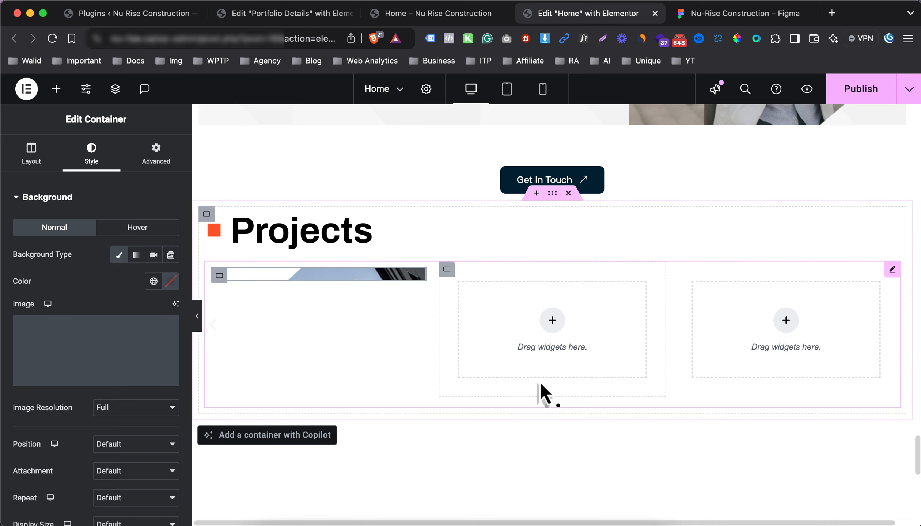
Set the card background to Center Center position, No-repeat, and Cover size
{"action": "left_click", "coordinate": [163, 445]}
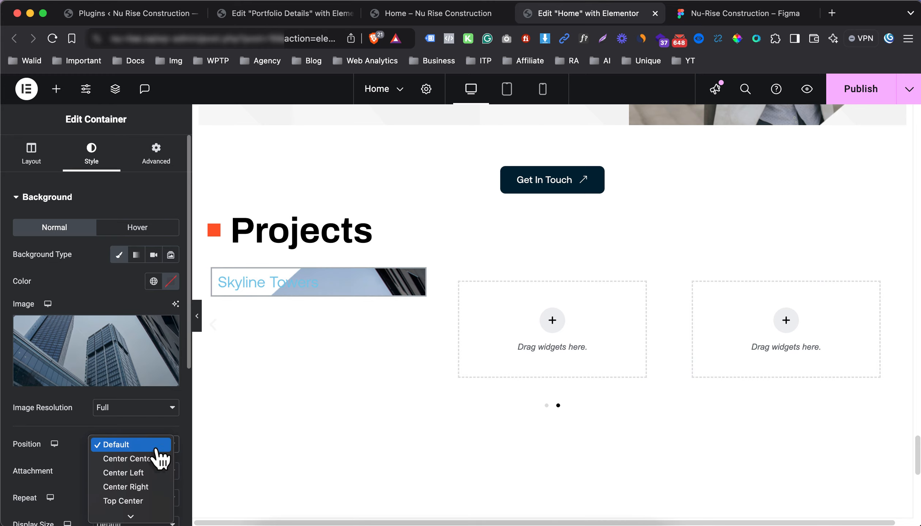
{"action": "left_click", "coordinate": [148, 459]}
{"action": "scroll", "coordinate": [148, 462], "scroll_direction": "down", "scroll_amount": 4}
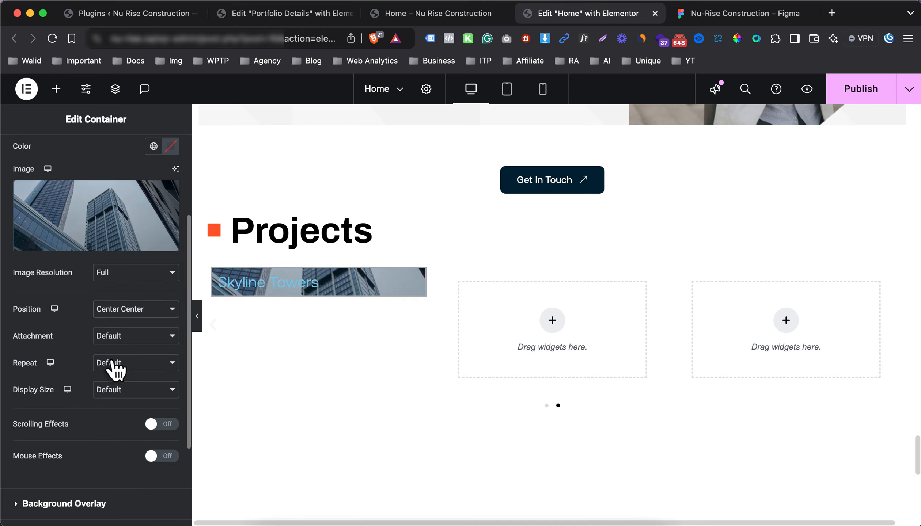
{"action": "left_click", "coordinate": [115, 366]}
{"action": "left_click", "coordinate": [116, 378]}
{"action": "left_click", "coordinate": [119, 390]}
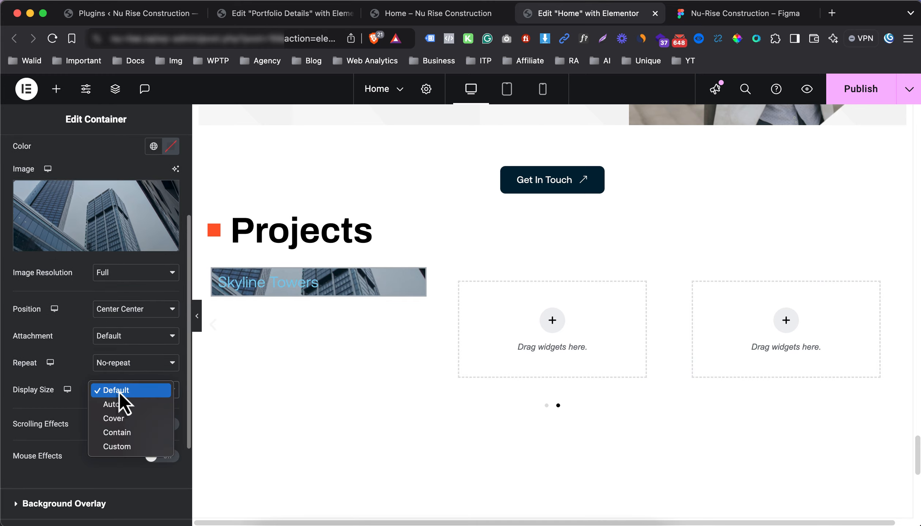
{"action": "left_click", "coordinate": [126, 418]}
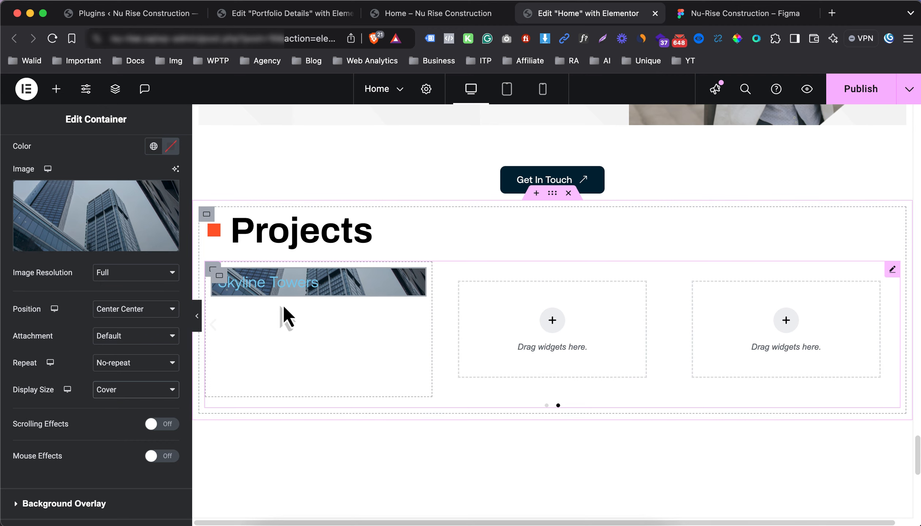
Add a Text Editor to the card and paste the Enim morbi description from Figma
{"action": "left_click", "coordinate": [56, 89]}
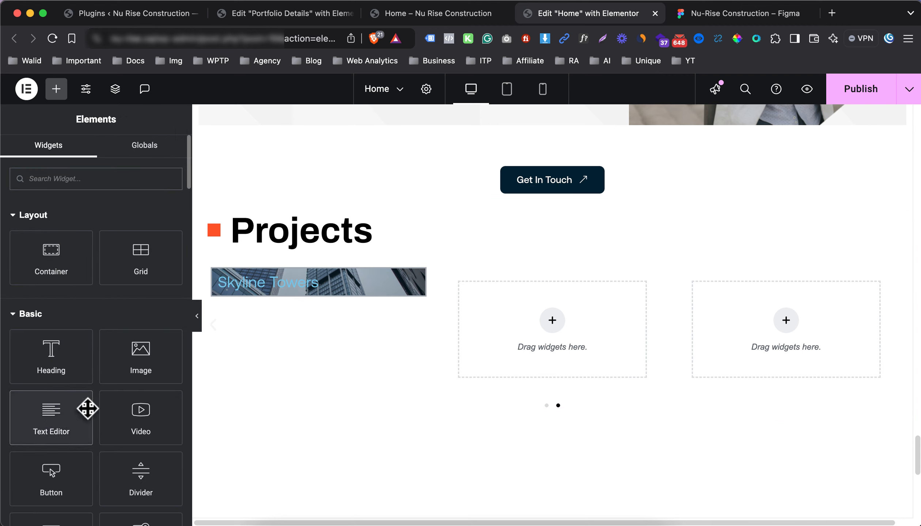
{"action": "left_click_drag", "start_coordinate": [86, 407], "coordinate": [271, 293]}
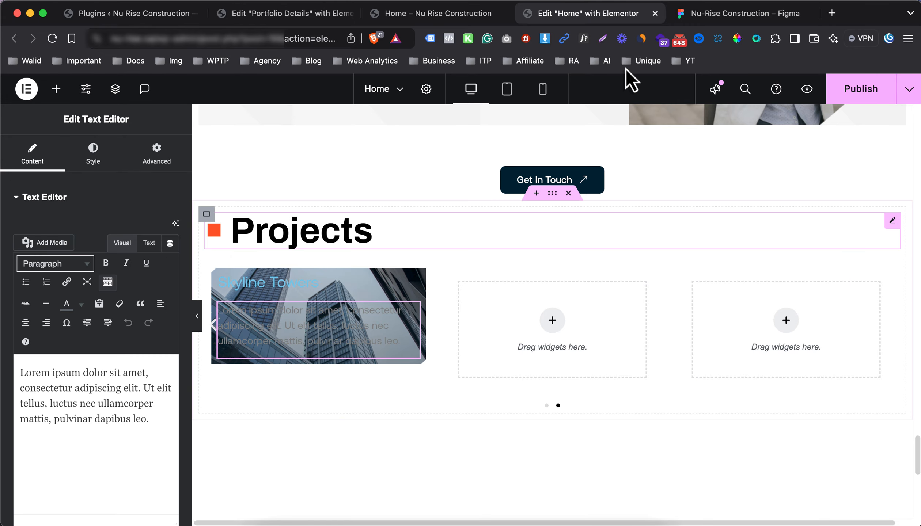
{"action": "left_click", "coordinate": [698, 14]}
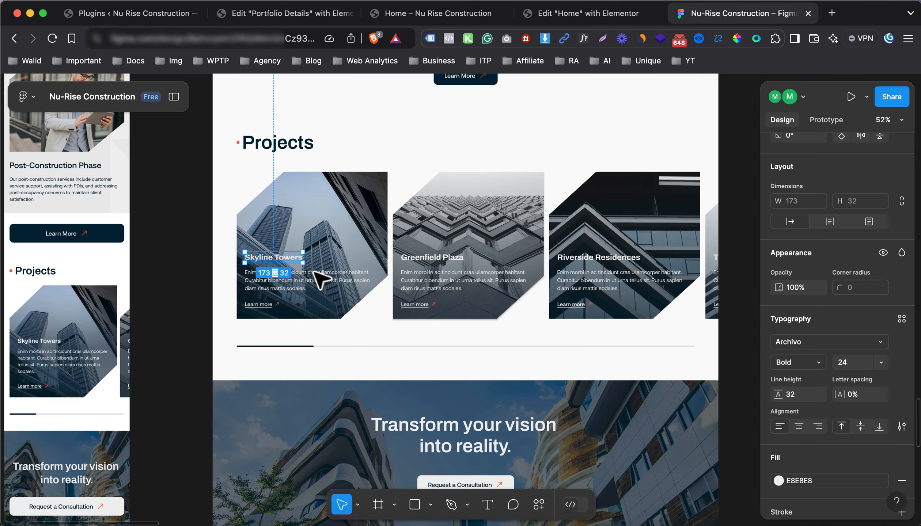
{"action": "left_click", "coordinate": [277, 288]}
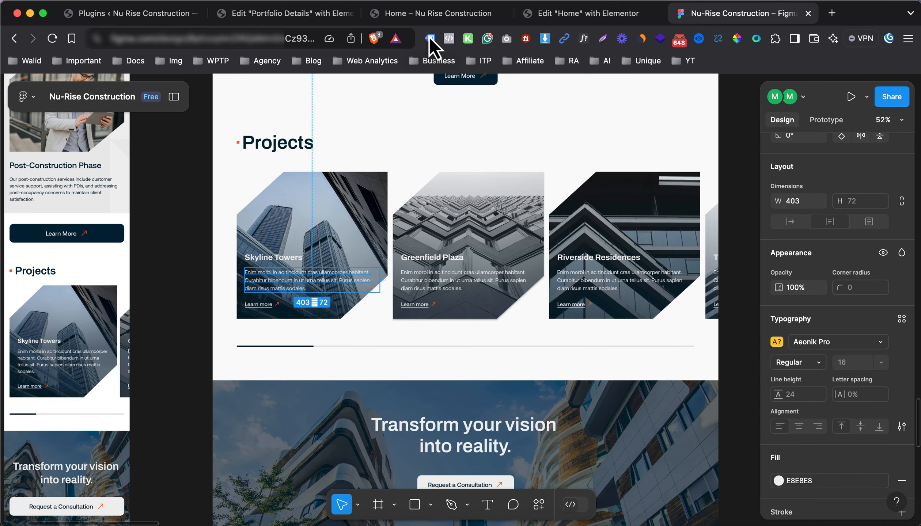
{"action": "left_click", "coordinate": [557, 16]}
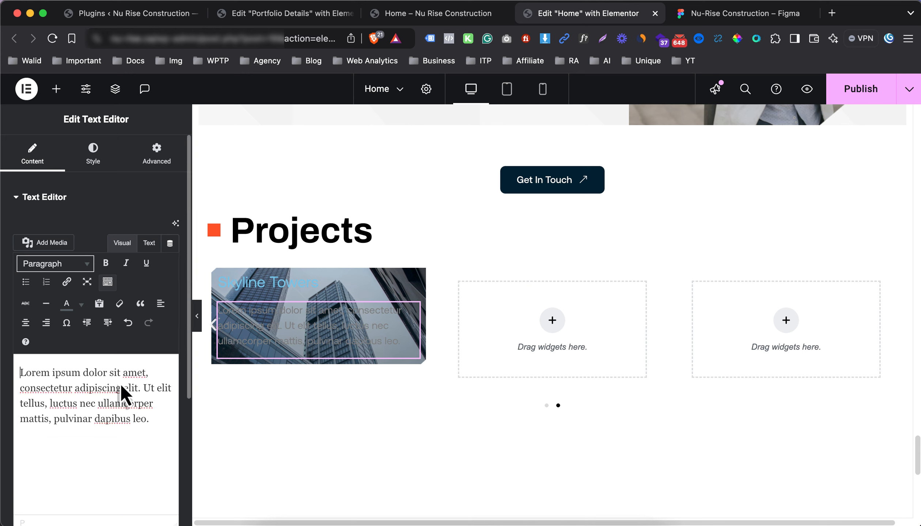
{"action": "key", "text": "super+a"}
{"action": "key", "text": "super+v"}
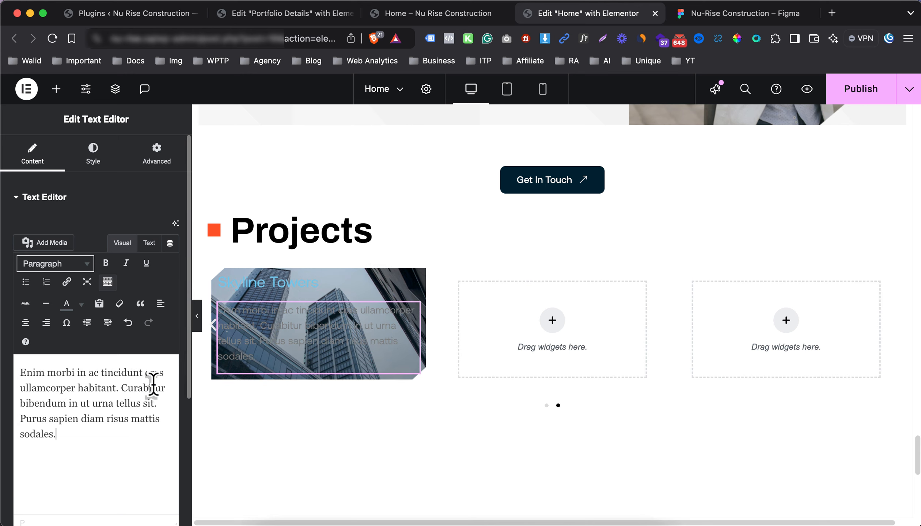
Re-paste the description as clean text in the HTML editor and colour it white
{"action": "left_click", "coordinate": [157, 247]}
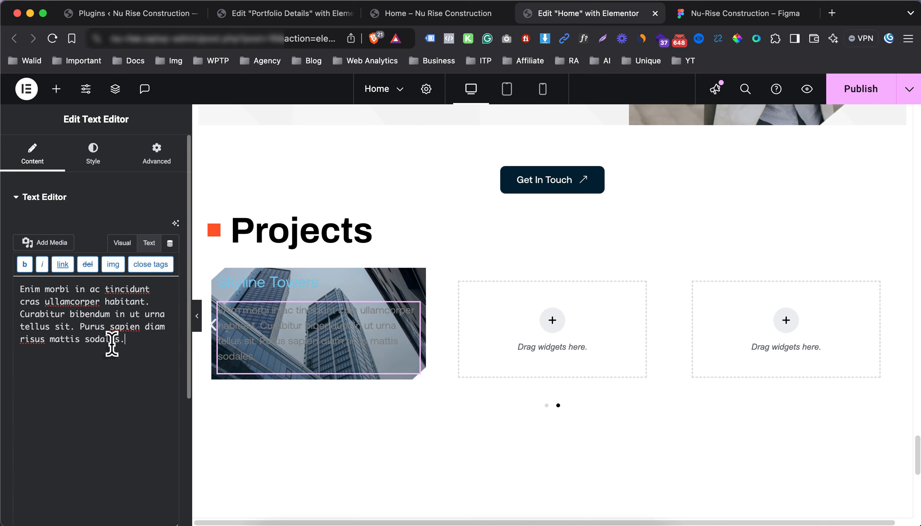
{"action": "left_click", "coordinate": [111, 344]}
{"action": "key", "text": "super+a"}
{"action": "key", "text": "super+v"}
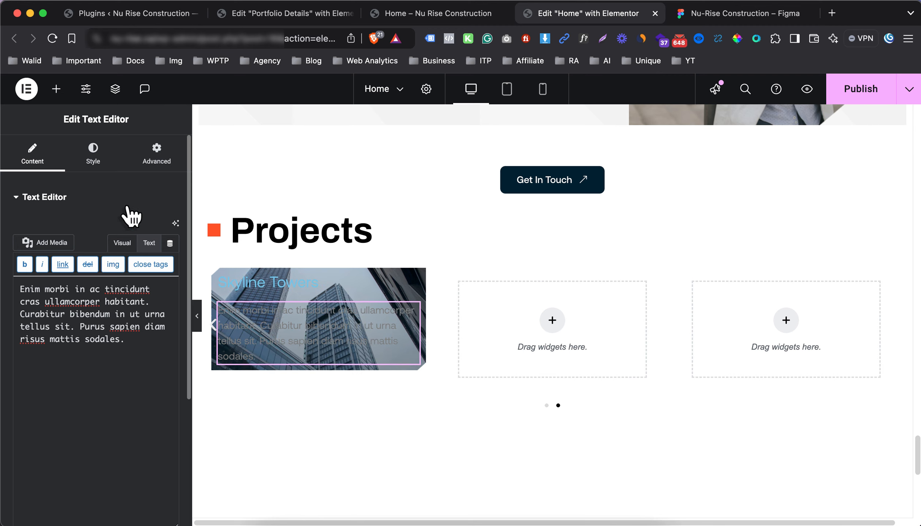
{"action": "left_click", "coordinate": [122, 243]}
{"action": "left_click", "coordinate": [92, 153]}
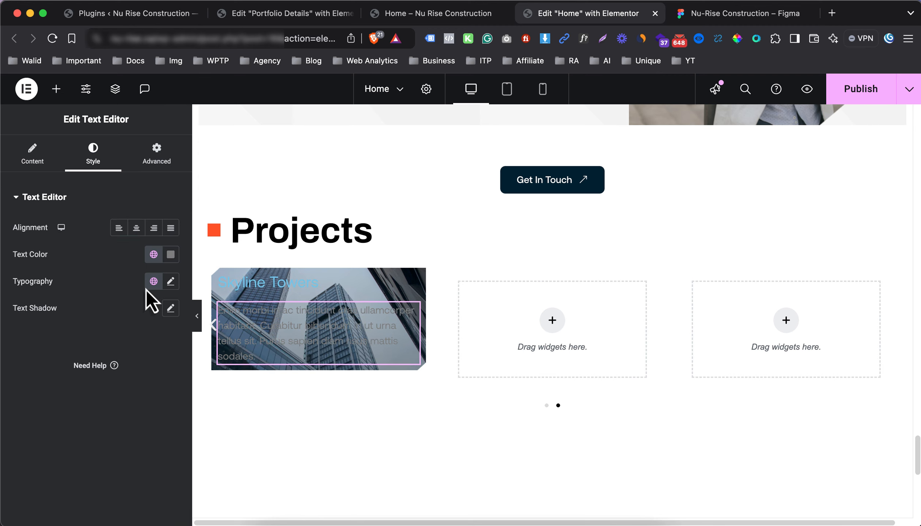
{"action": "left_click", "coordinate": [171, 254]}
{"action": "left_click_drag", "start_coordinate": [154, 349], "coordinate": [76, 302]}
{"action": "left_click", "coordinate": [215, 304]}
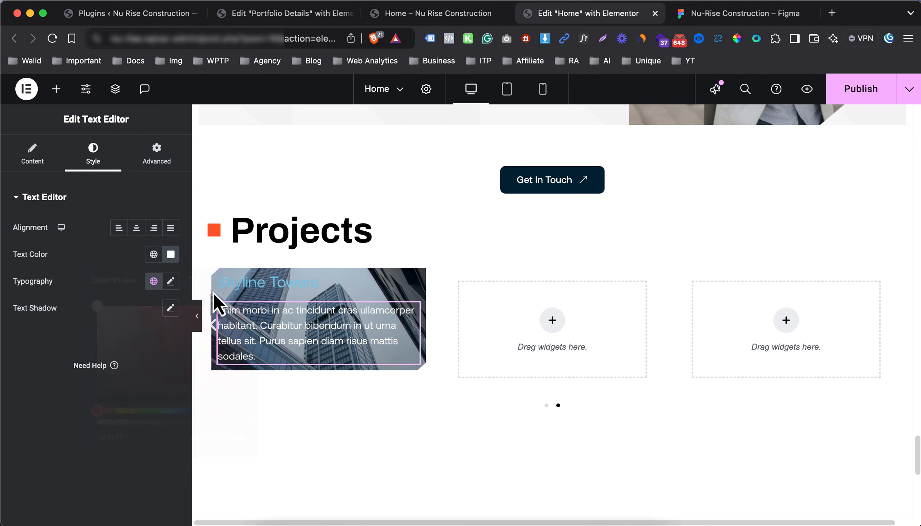
Make the Skyline Towers heading white with 500 Medium font weight
{"action": "left_click", "coordinate": [260, 287]}
{"action": "left_click", "coordinate": [98, 156]}
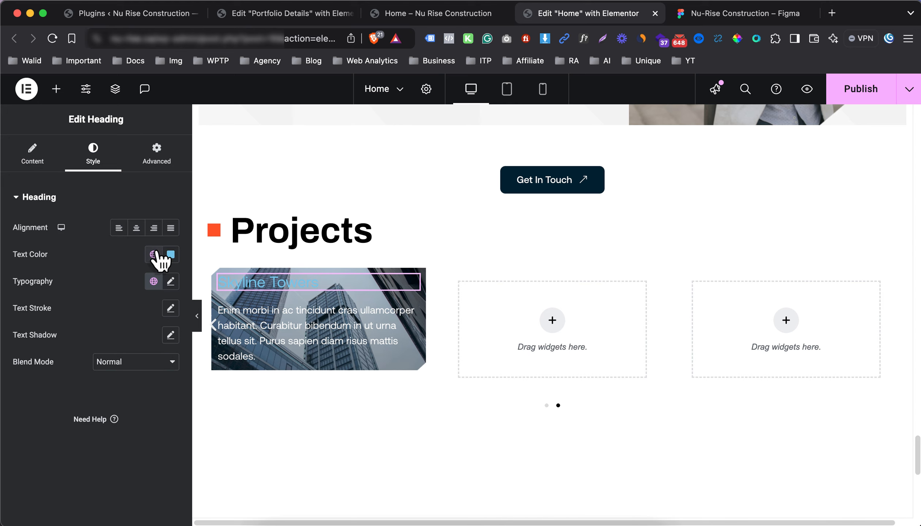
{"action": "left_click", "coordinate": [170, 254]}
{"action": "left_click_drag", "start_coordinate": [154, 324], "coordinate": [118, 324]}
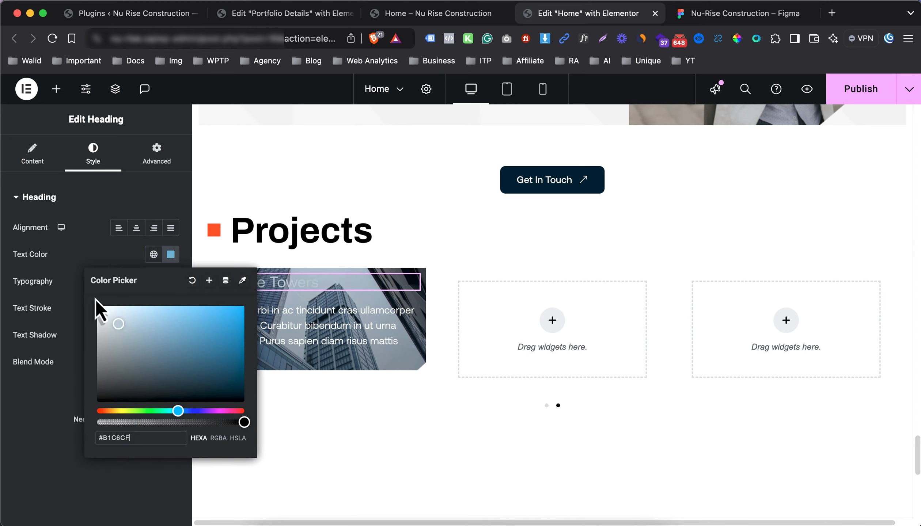
{"action": "left_click", "coordinate": [78, 282]}
{"action": "left_click", "coordinate": [171, 281]}
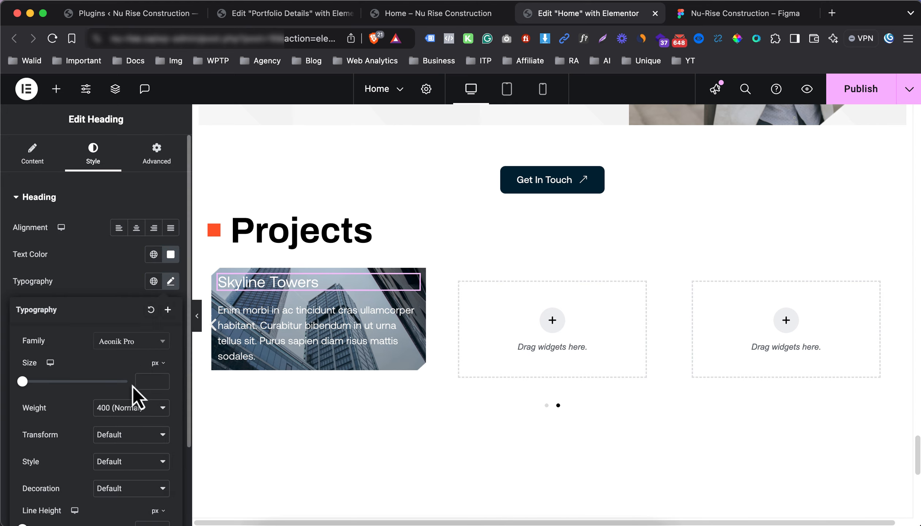
{"action": "left_click", "coordinate": [128, 406]}
{"action": "left_click", "coordinate": [128, 422]}
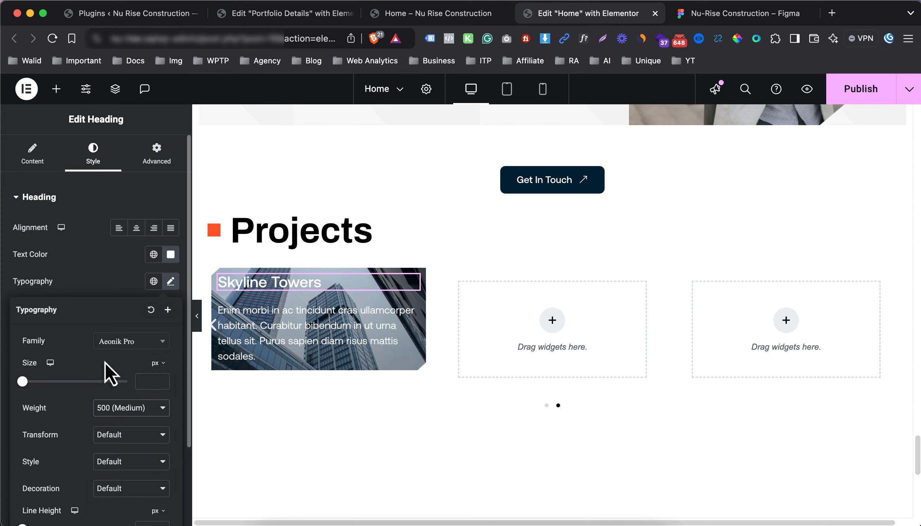
Set the Skyline Towers heading to Archivo at 24 px, matching the Figma design
{"action": "left_click", "coordinate": [96, 257]}
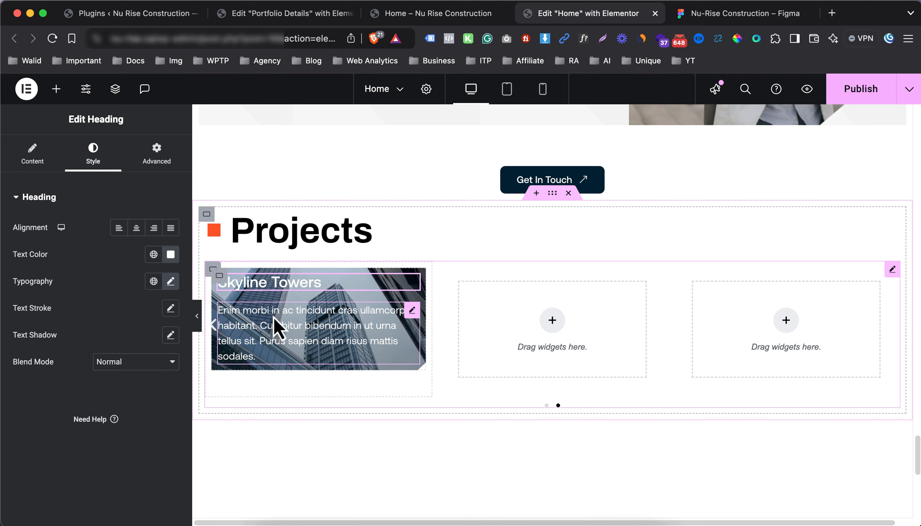
{"action": "left_click", "coordinate": [732, 14]}
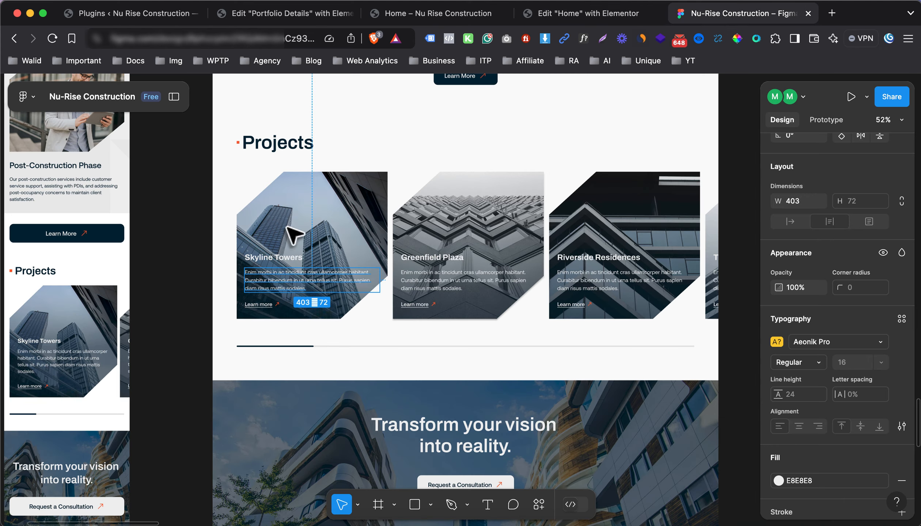
{"action": "left_click", "coordinate": [266, 257]}
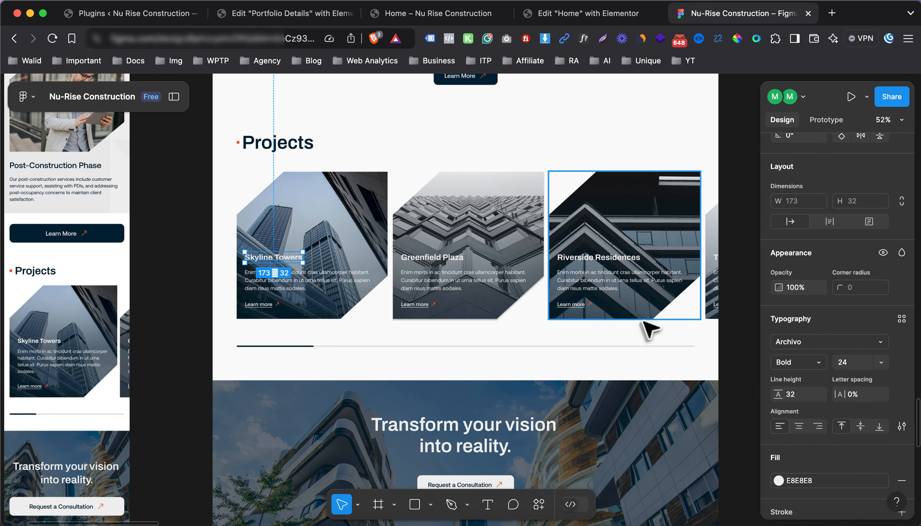
{"action": "left_click", "coordinate": [323, 283]}
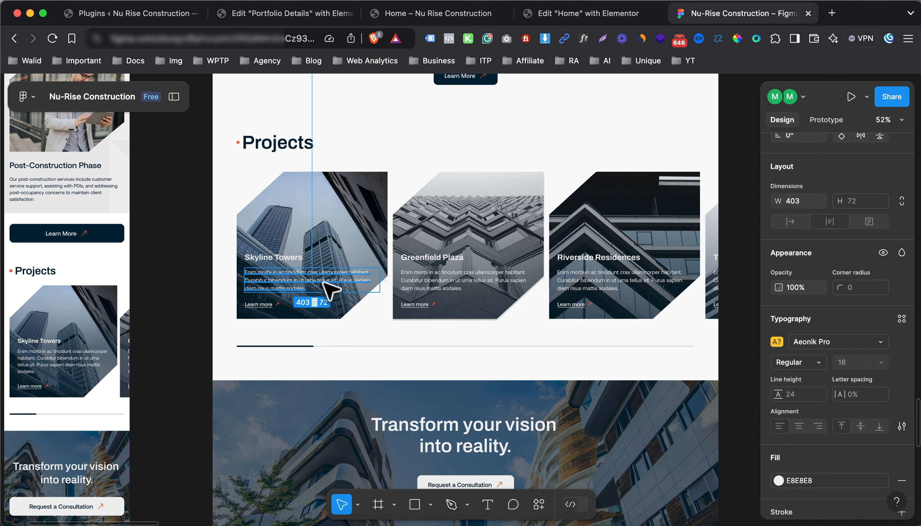
{"action": "left_click", "coordinate": [570, 15]}
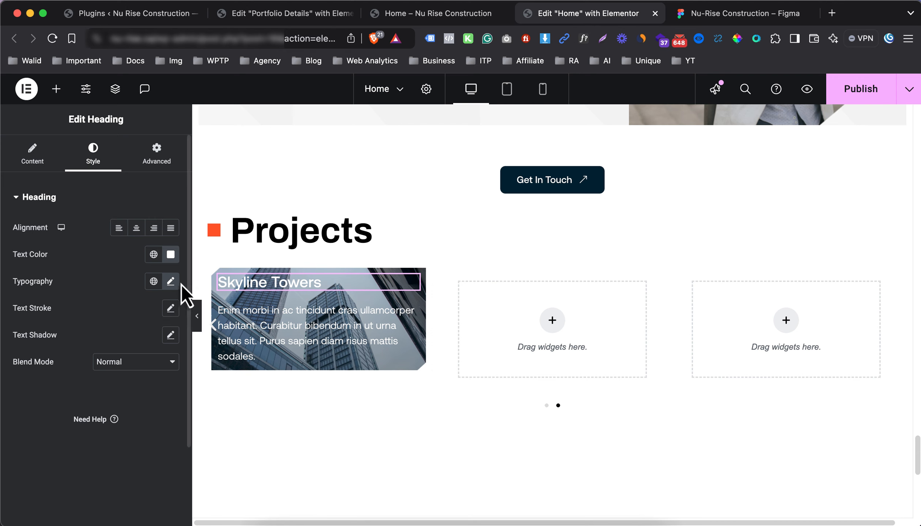
{"action": "left_click", "coordinate": [171, 281]}
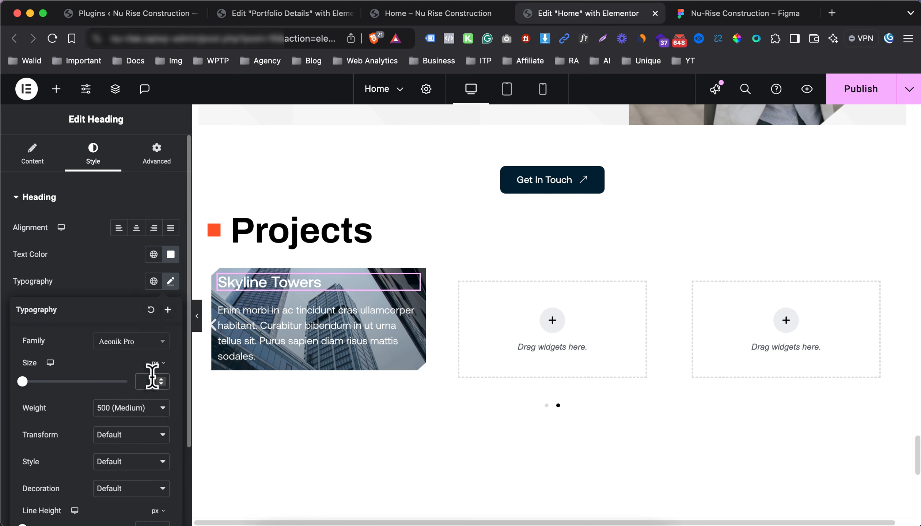
{"action": "type", "text": "24"}
{"action": "left_click", "coordinate": [143, 347]}
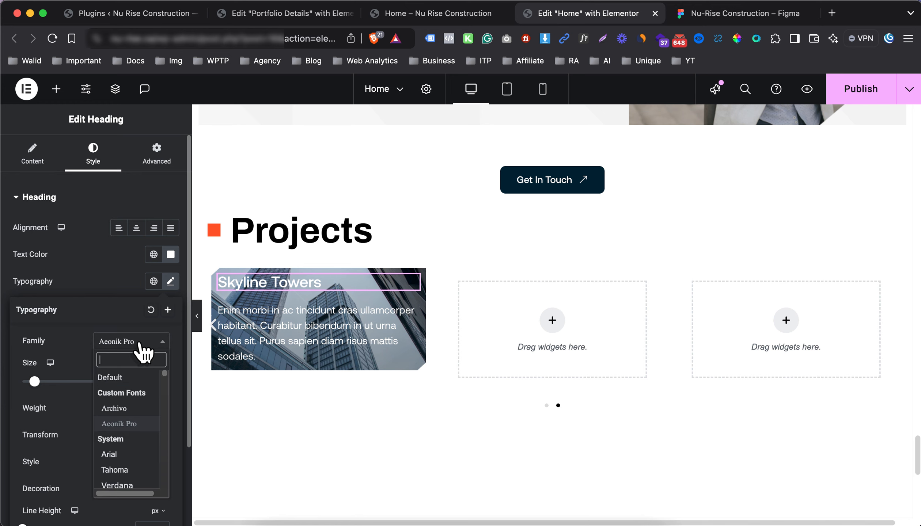
{"action": "left_click", "coordinate": [128, 409]}
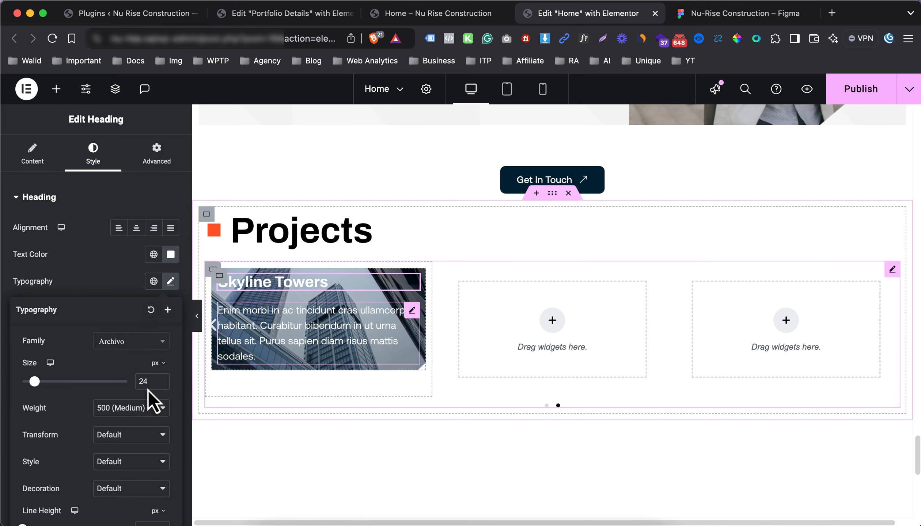
Set the card description text size to 16 px
{"action": "left_click", "coordinate": [170, 281]}
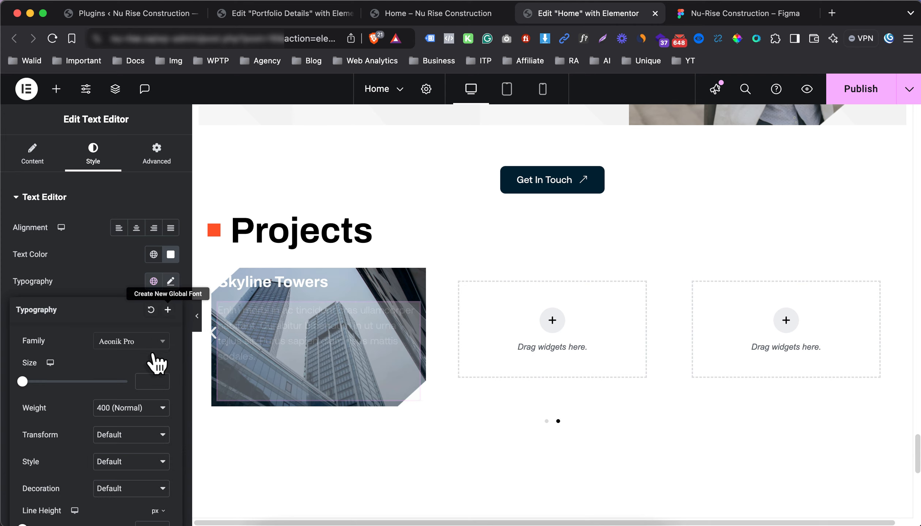
{"action": "left_click", "coordinate": [143, 380]}
{"action": "type", "text": "16"}
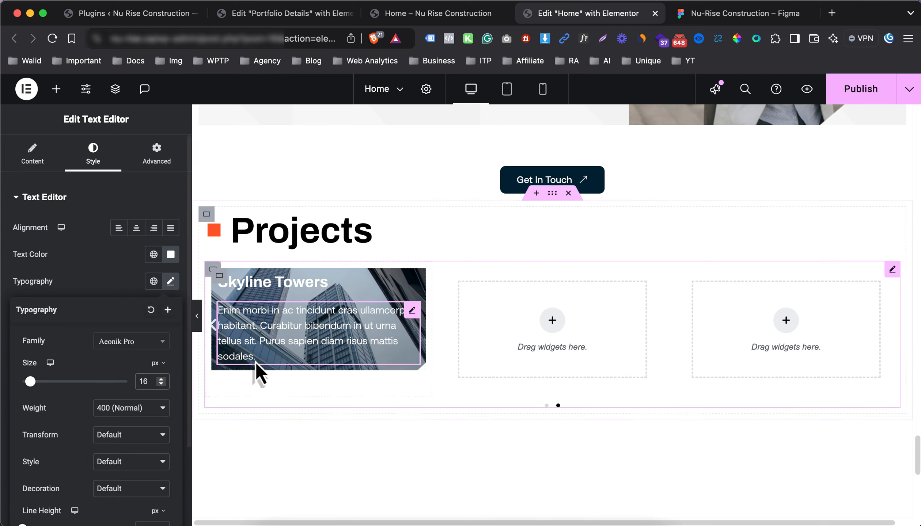
{"action": "left_click", "coordinate": [57, 91]}
Add a Click here button to the card with an up-right arrow icon from the library
{"action": "scroll", "coordinate": [73, 368], "scroll_direction": "down", "scroll_amount": 2}
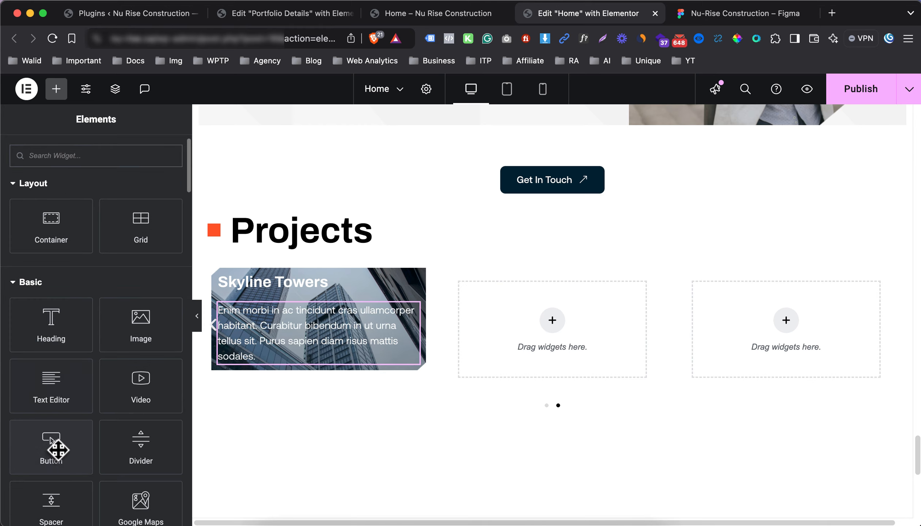
{"action": "left_click_drag", "start_coordinate": [58, 448], "coordinate": [275, 340]}
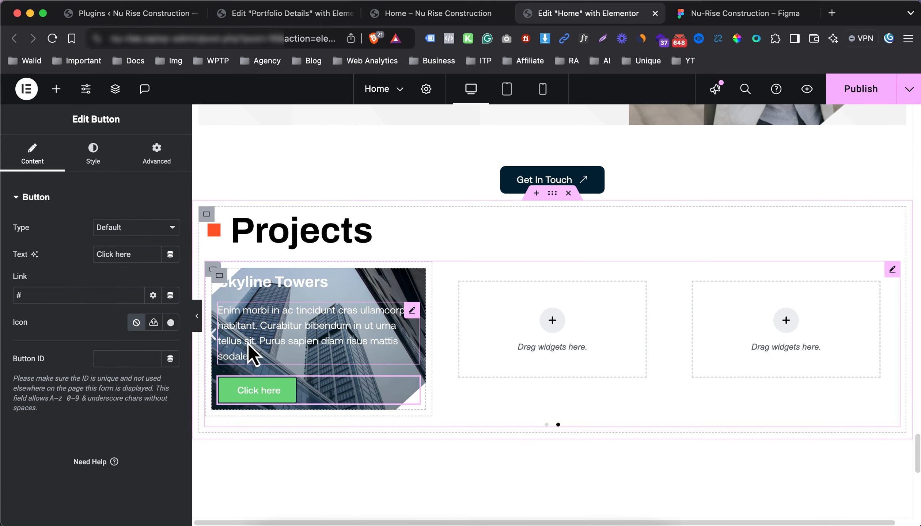
{"action": "left_click", "coordinate": [170, 322]}
{"action": "left_click", "coordinate": [349, 142]}
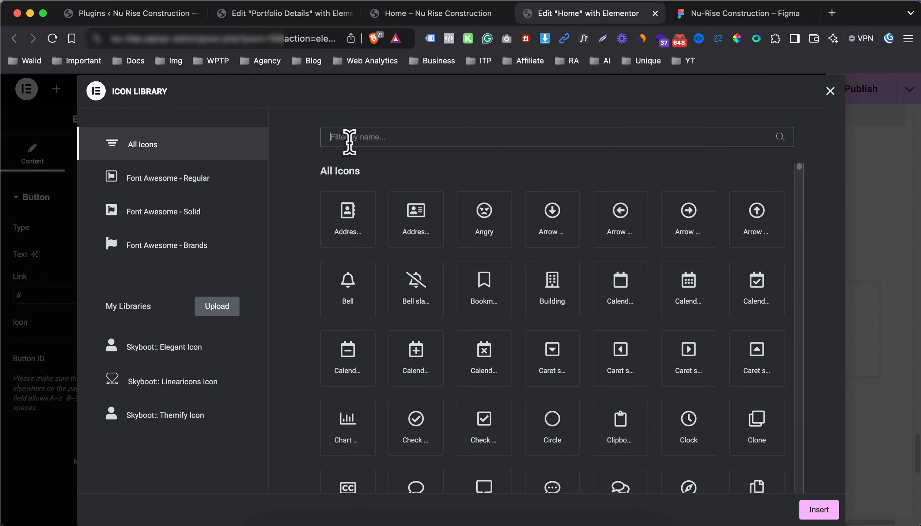
{"action": "type", "text": "arro"}
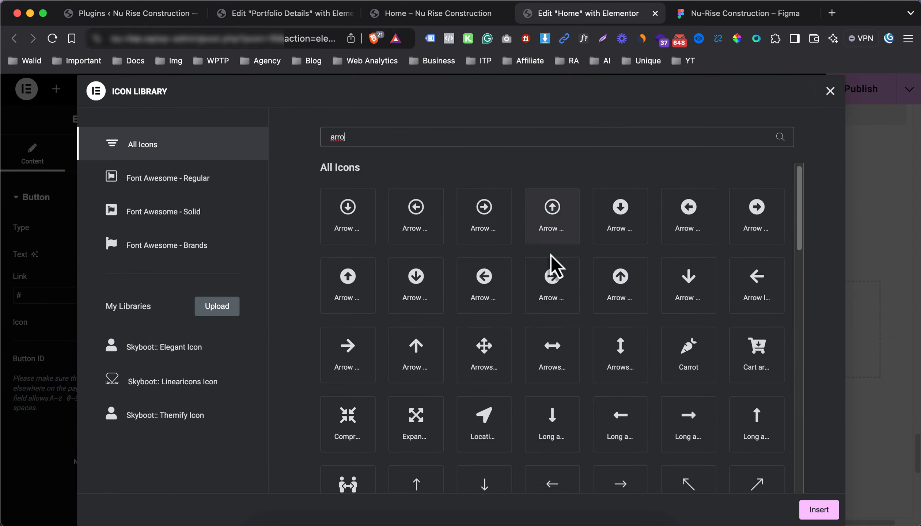
{"action": "scroll", "coordinate": [551, 263], "scroll_direction": "down", "scroll_amount": 1}
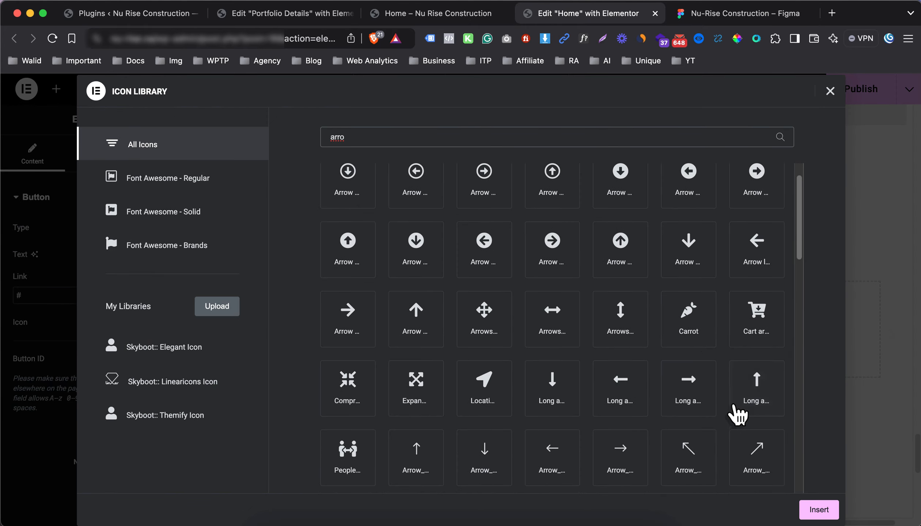
{"action": "left_click", "coordinate": [753, 450]}
{"action": "left_click", "coordinate": [811, 503]}
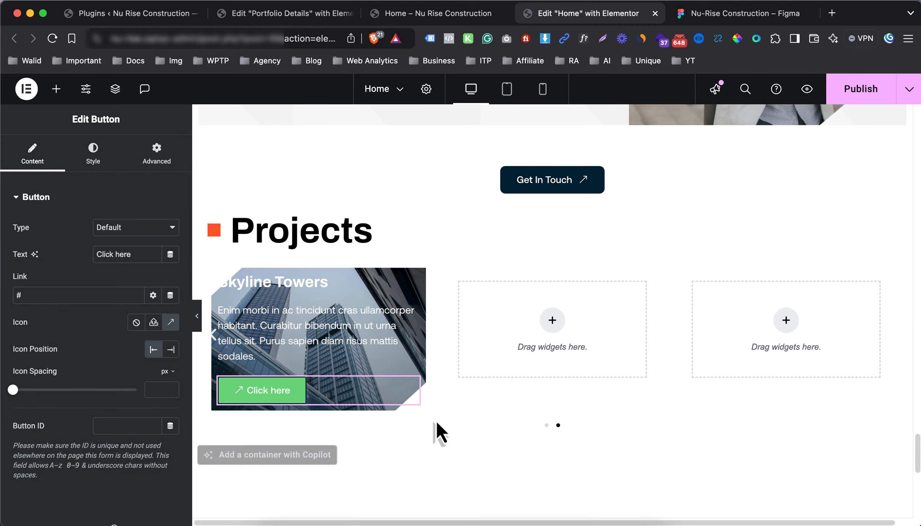
Put the button's arrow icon at the end and give the button a transparent background, zero padding and no border
{"action": "left_click", "coordinate": [170, 349]}
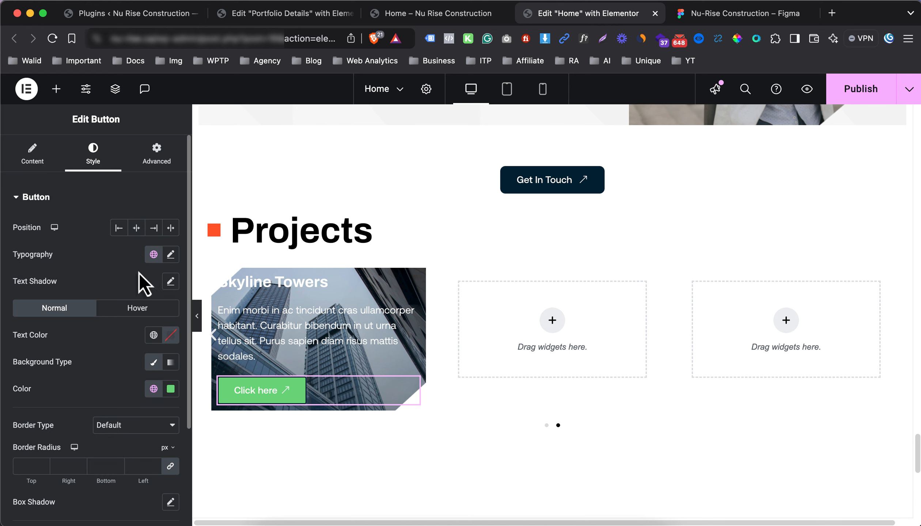
{"action": "left_click", "coordinate": [170, 389]}
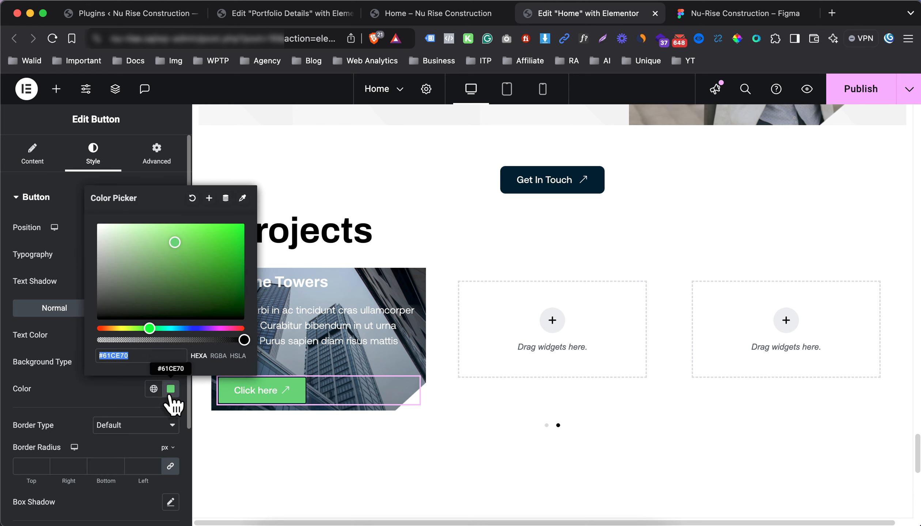
{"action": "left_click_drag", "start_coordinate": [142, 343], "coordinate": [55, 338]}
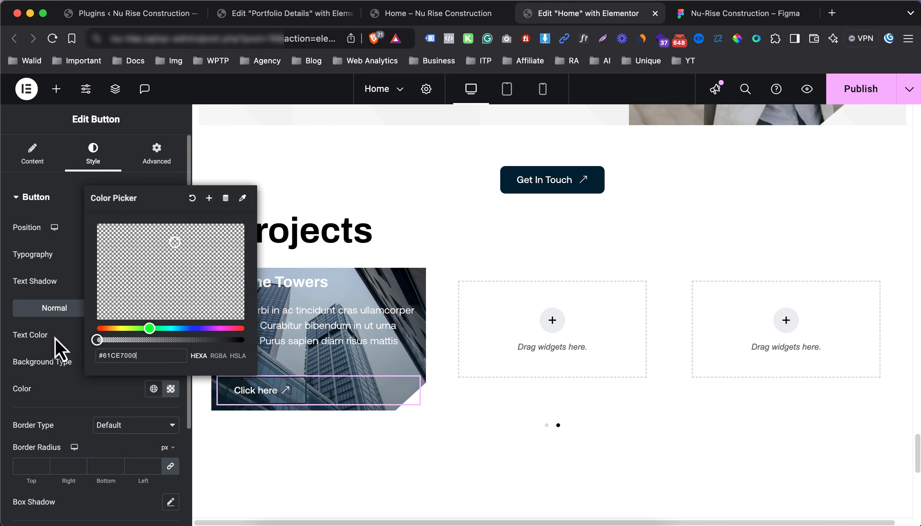
{"action": "left_click", "coordinate": [64, 356]}
{"action": "scroll", "coordinate": [64, 355], "scroll_direction": "down", "scroll_amount": 2}
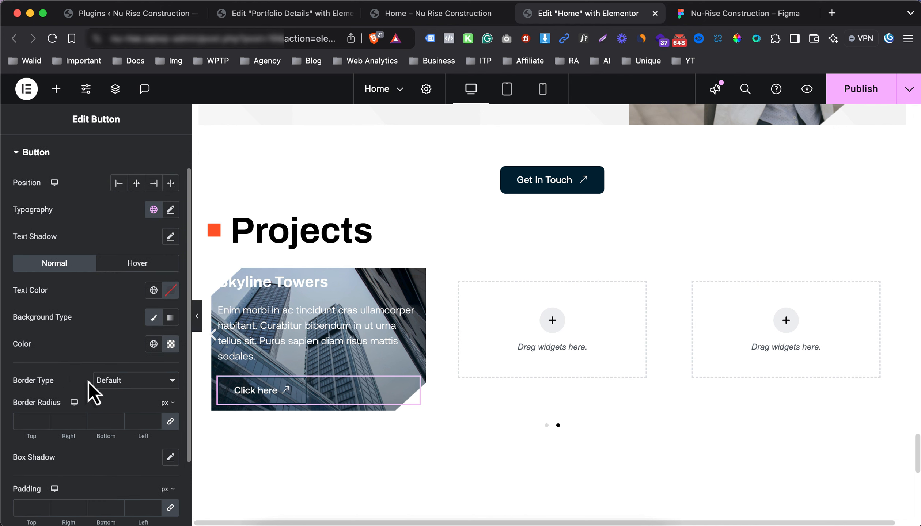
{"action": "scroll", "coordinate": [88, 382], "scroll_direction": "down", "scroll_amount": 1}
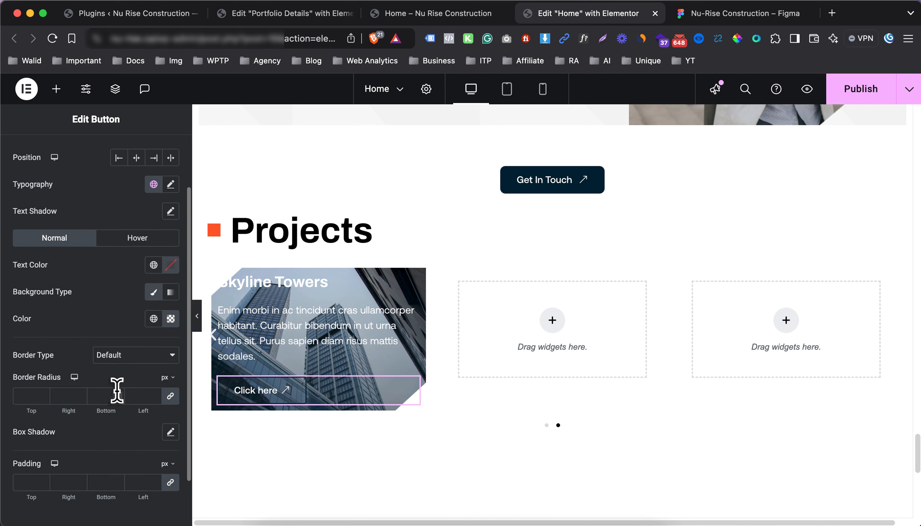
{"action": "left_click", "coordinate": [170, 483]}
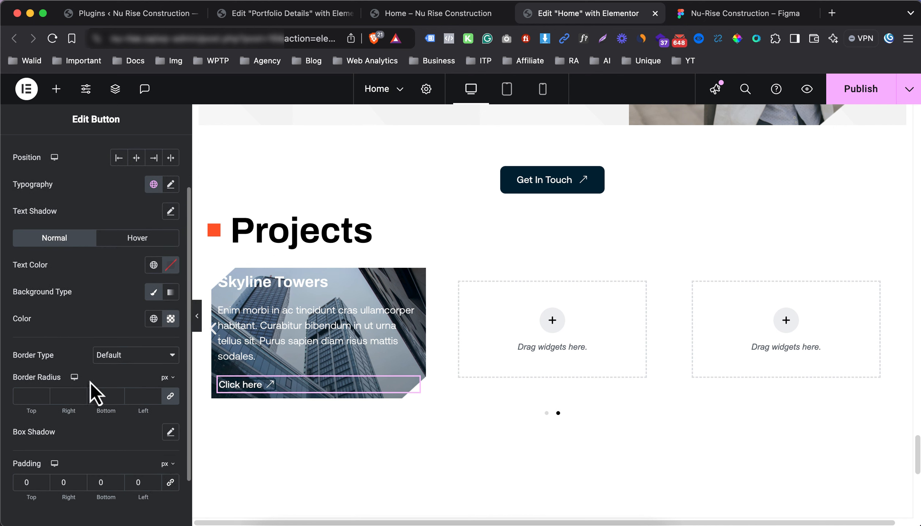
{"action": "left_click", "coordinate": [124, 360]}
{"action": "left_click", "coordinate": [120, 375]}
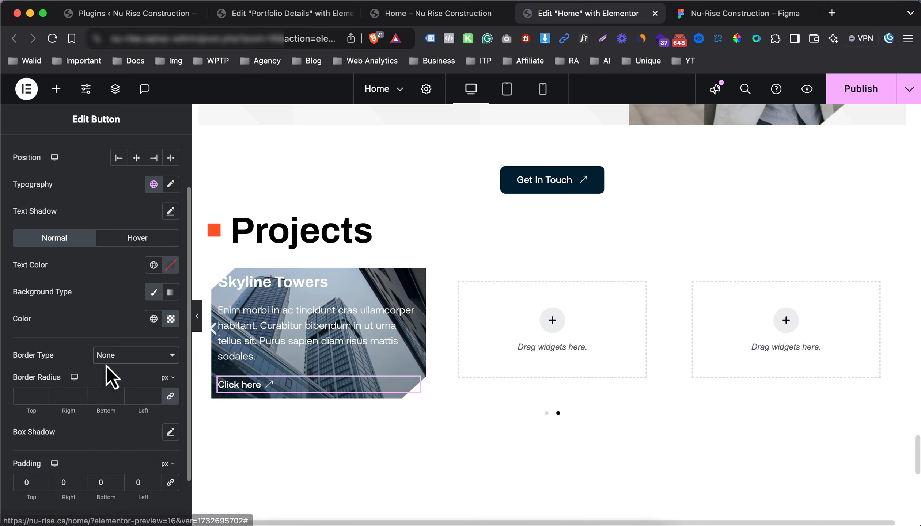
Set the button's hover text to the orange Color 2 and change its label to 'Learn more'
{"action": "left_click", "coordinate": [130, 242]}
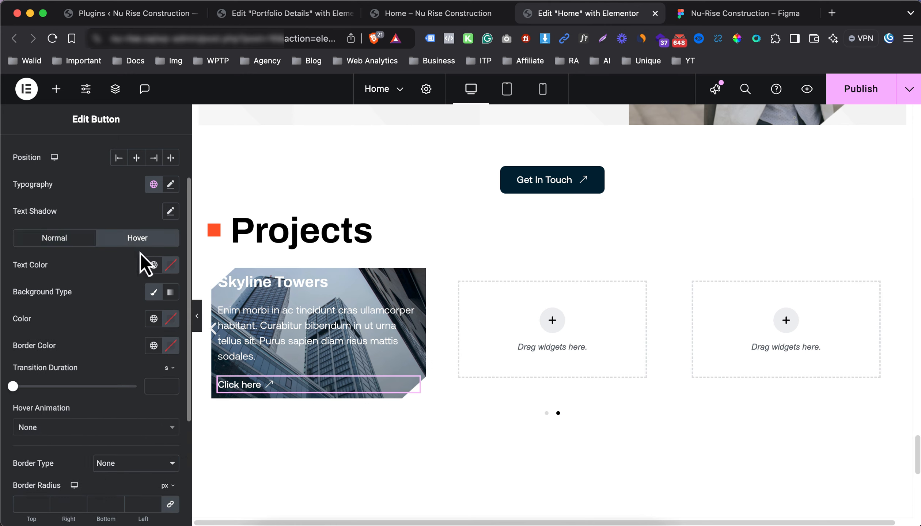
{"action": "left_click", "coordinate": [153, 265]}
{"action": "left_click", "coordinate": [88, 449]}
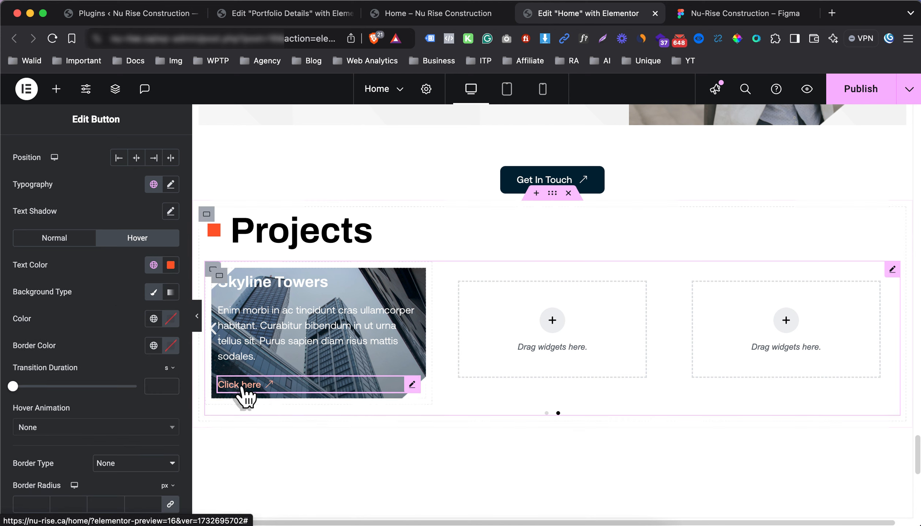
{"action": "left_click", "coordinate": [742, 17]}
{"action": "left_click", "coordinate": [257, 306]}
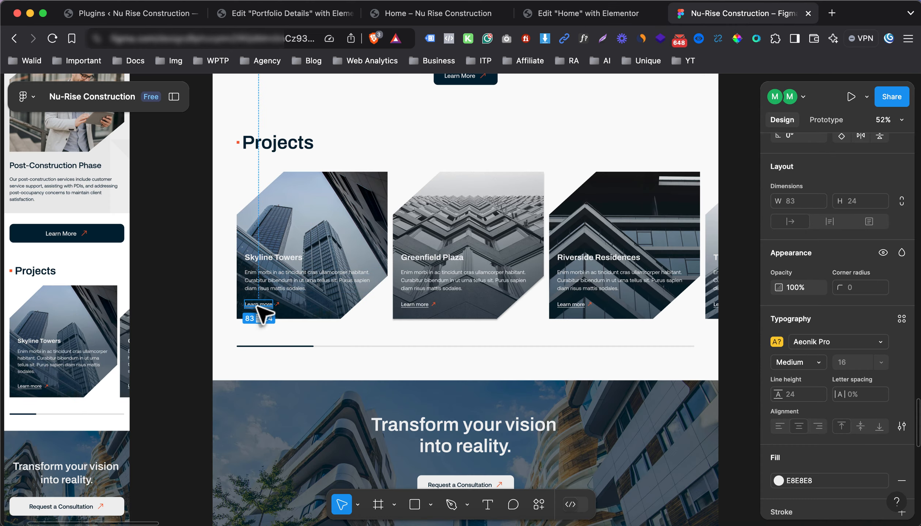
{"action": "left_click", "coordinate": [584, 14]}
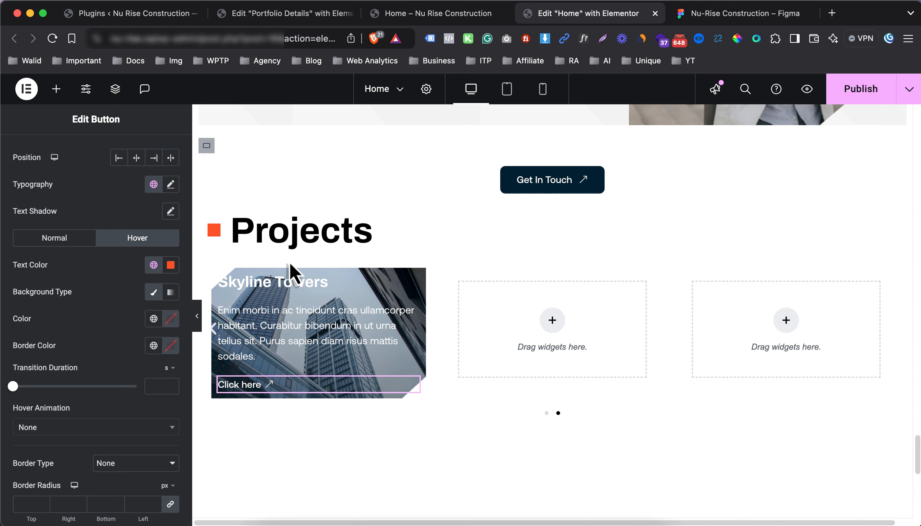
{"action": "scroll", "coordinate": [42, 163], "scroll_direction": "up", "scroll_amount": 3}
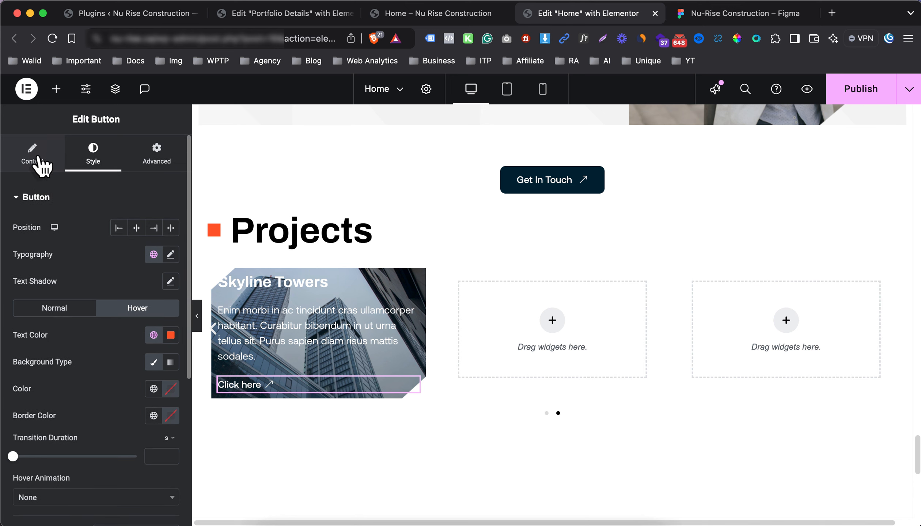
{"action": "left_click", "coordinate": [36, 160]}
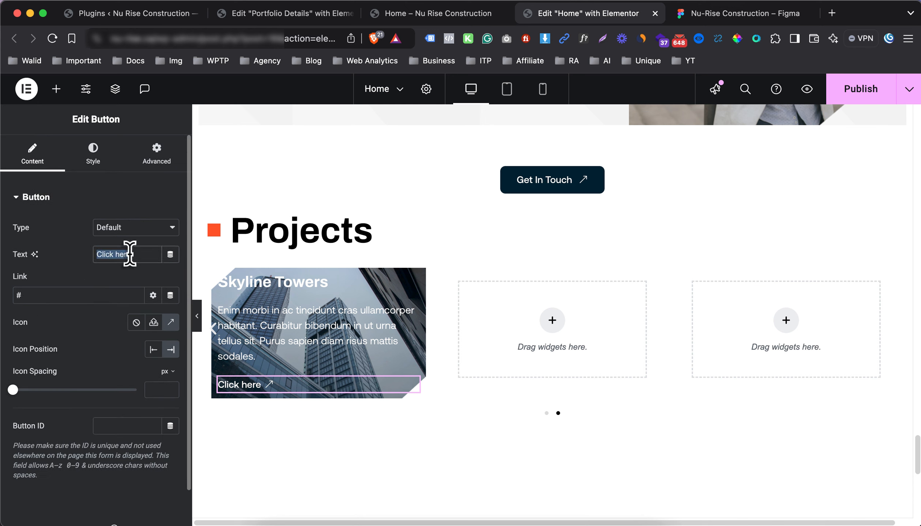
{"action": "type", "text": "Learn more"}
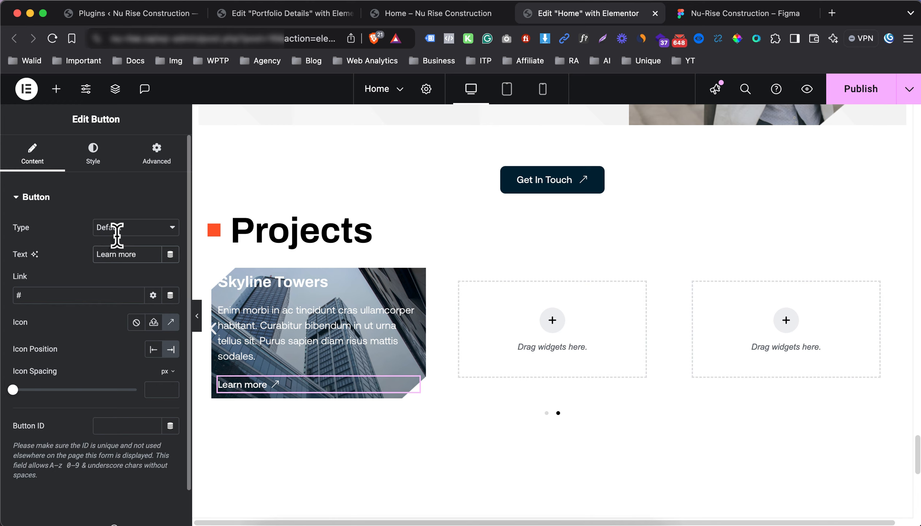
{"action": "left_click", "coordinate": [58, 90]}
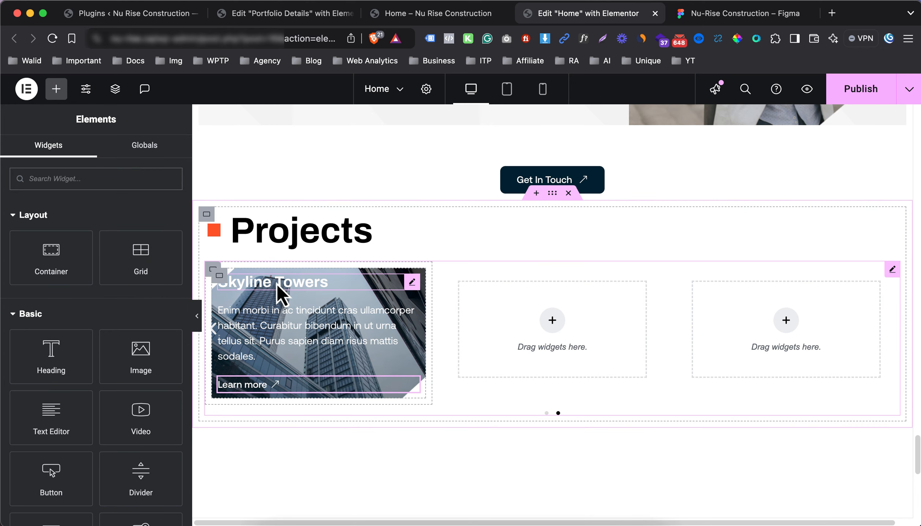
Add a 100 px Spacer at the top of the Skyline Towers card, checking it against the Figma design
{"action": "scroll", "coordinate": [86, 411], "scroll_direction": "down", "scroll_amount": 3}
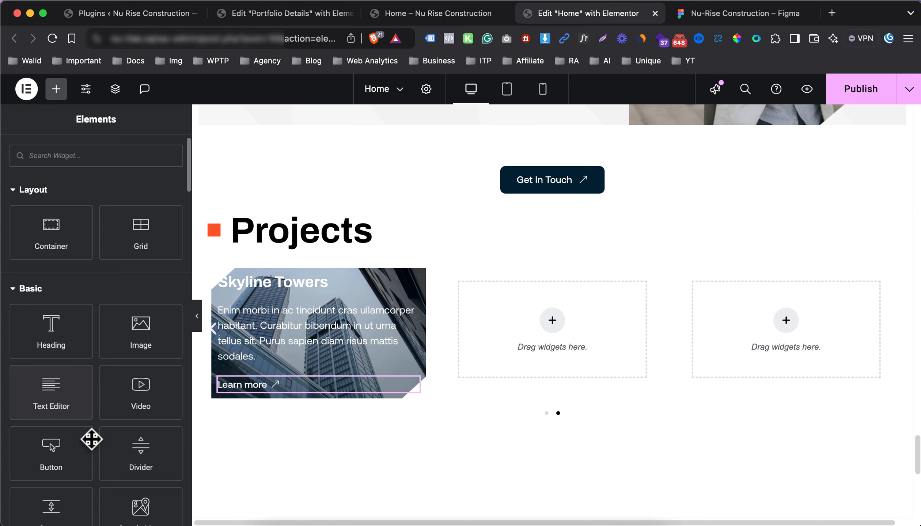
{"action": "left_click_drag", "start_coordinate": [57, 480], "coordinate": [289, 280]}
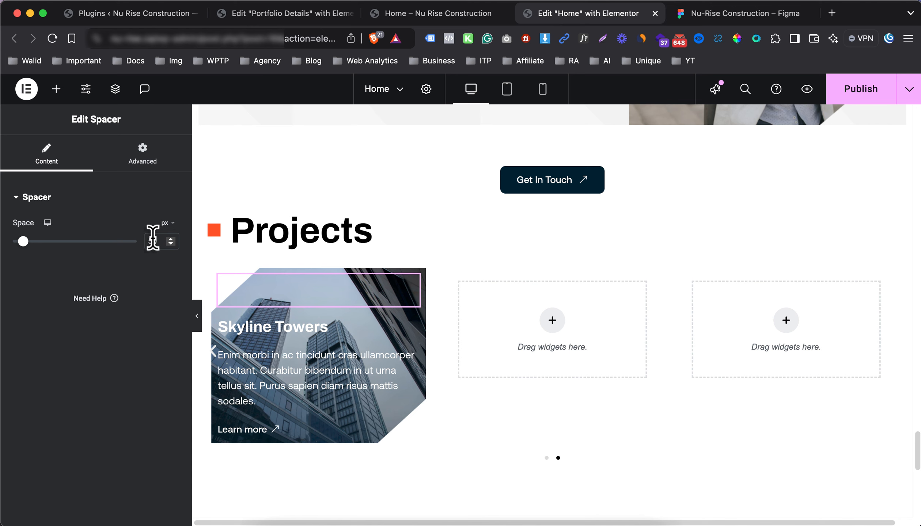
{"action": "type", "text": "100"}
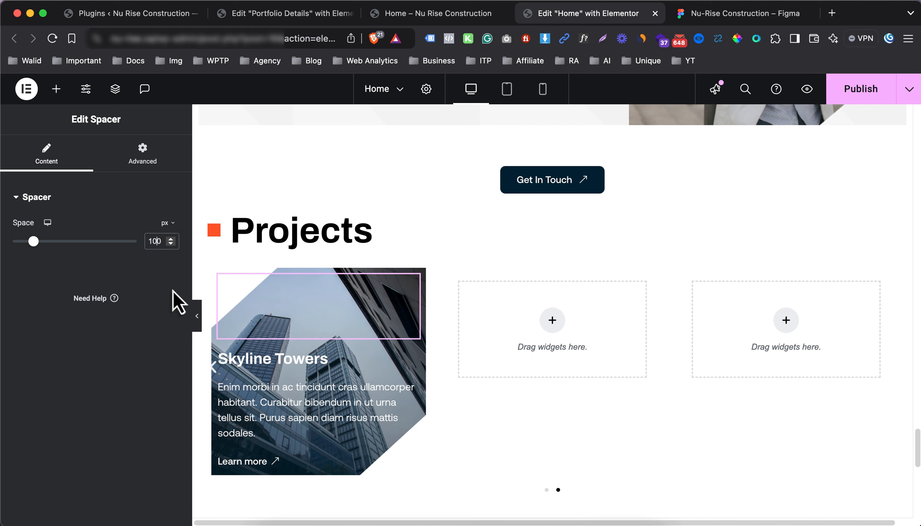
{"action": "left_click", "coordinate": [197, 317]}
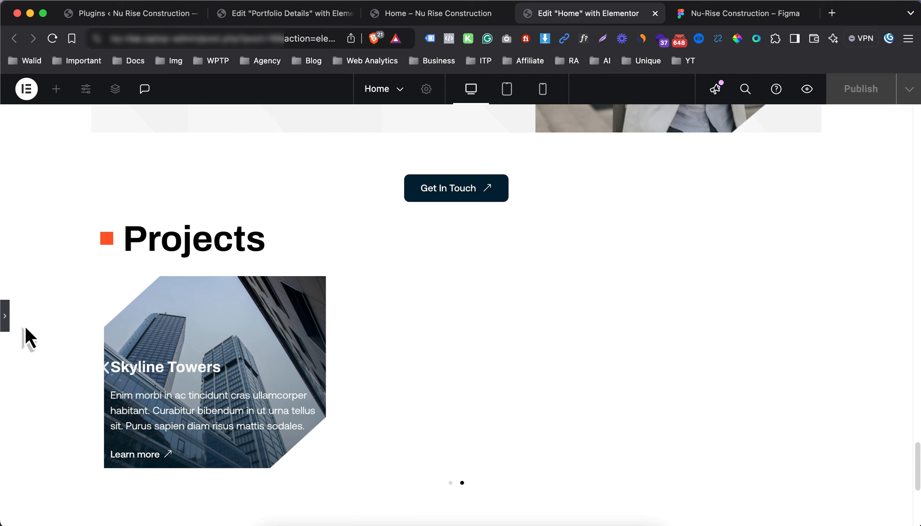
{"action": "left_click", "coordinate": [4, 322]}
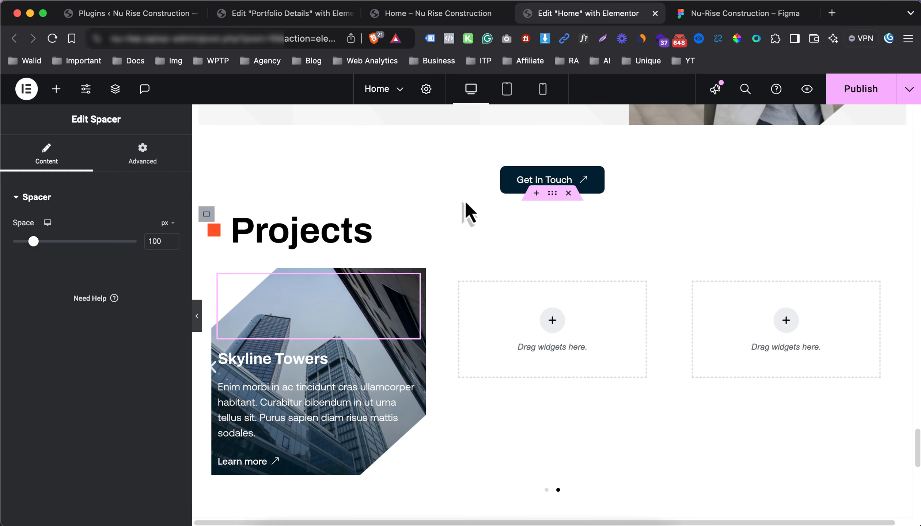
{"action": "left_click", "coordinate": [709, 20]}
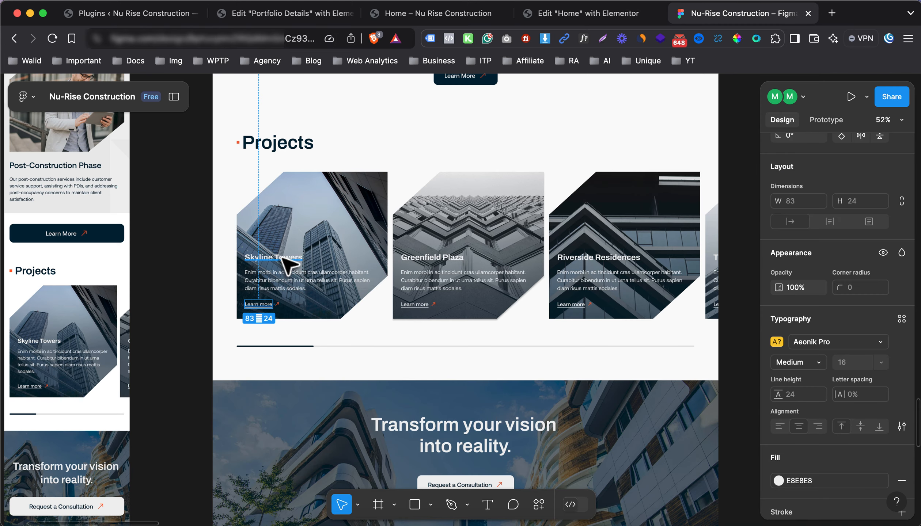
{"action": "left_click", "coordinate": [618, 14]}
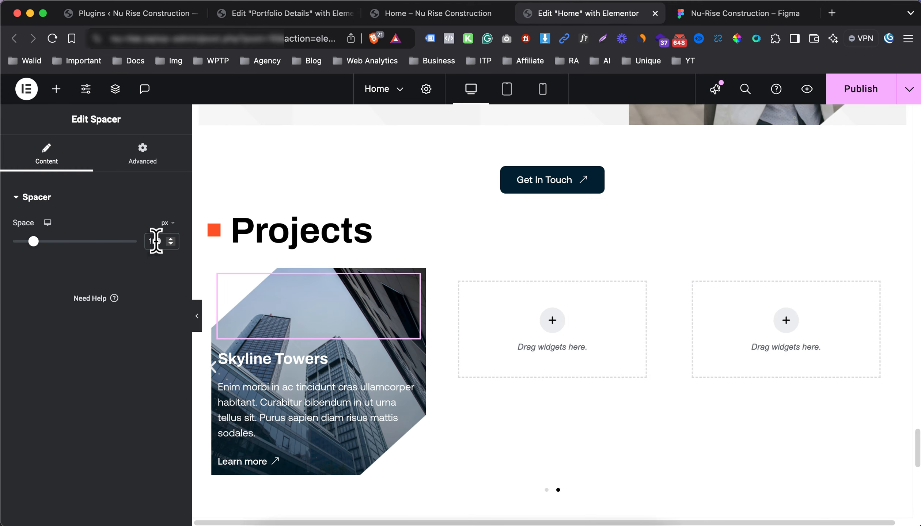
{"action": "type", "text": "2"}
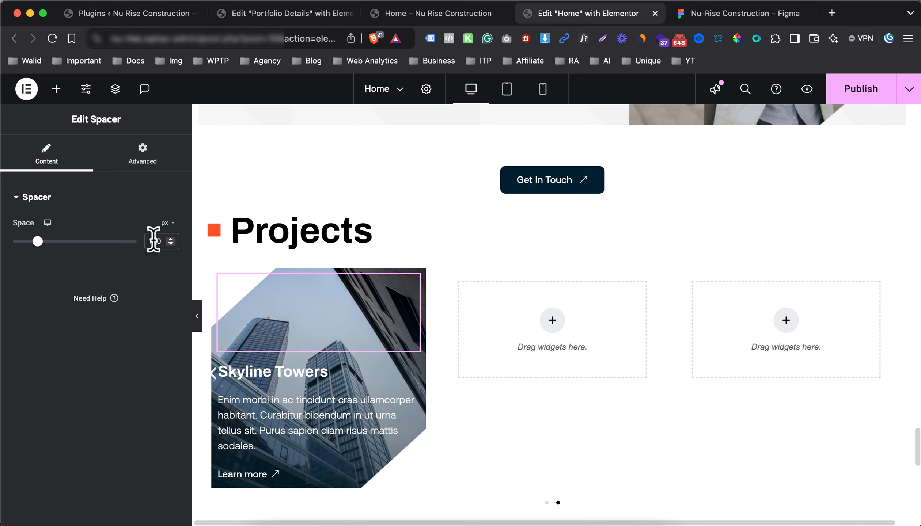
{"action": "type", "text": "0"}
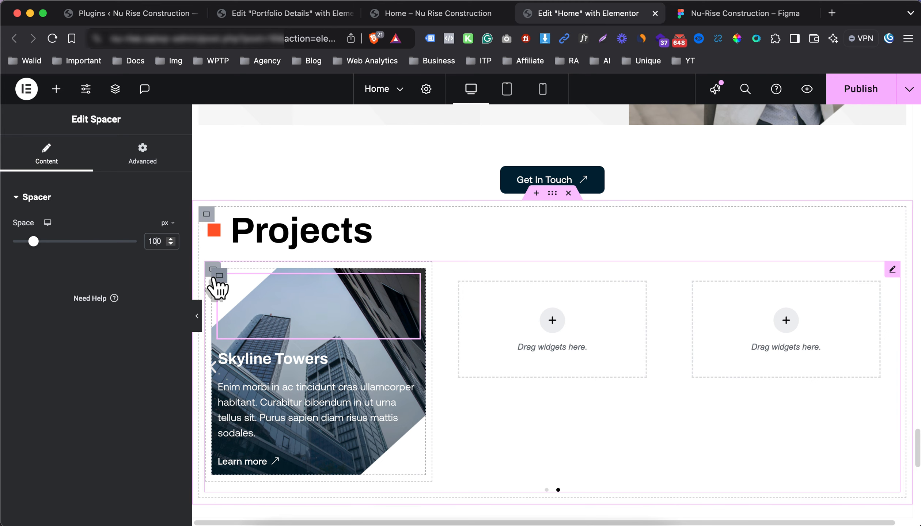
Give the Skyline Towers card container 20 px padding on all sides
{"action": "left_click", "coordinate": [218, 277]}
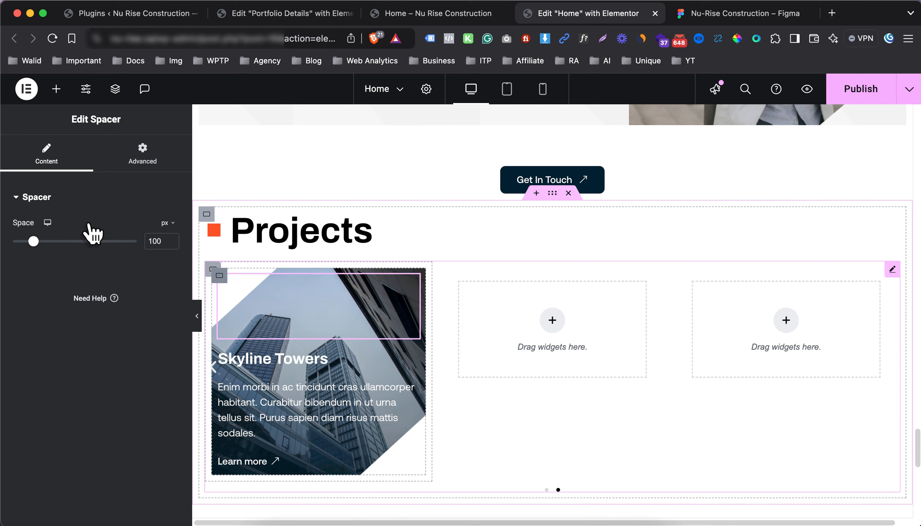
{"action": "left_click", "coordinate": [151, 165]}
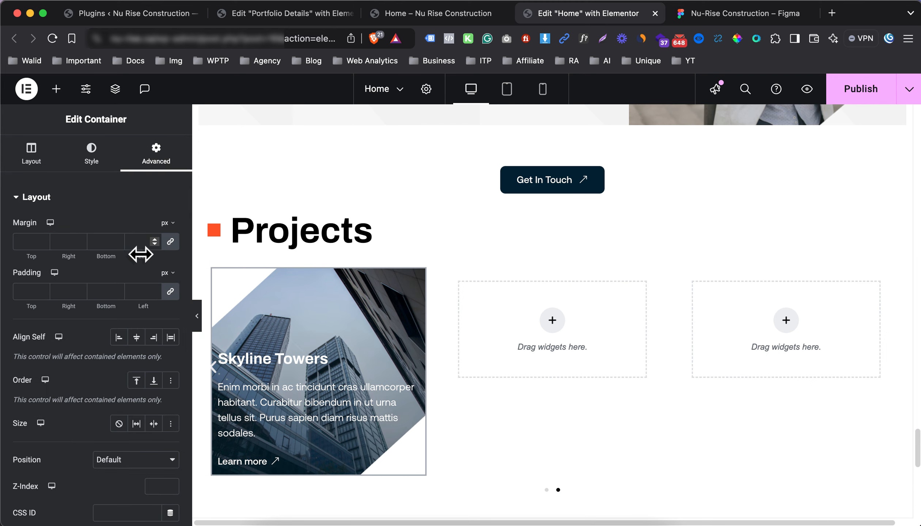
{"action": "left_click", "coordinate": [144, 283]}
{"action": "type", "text": "10"}
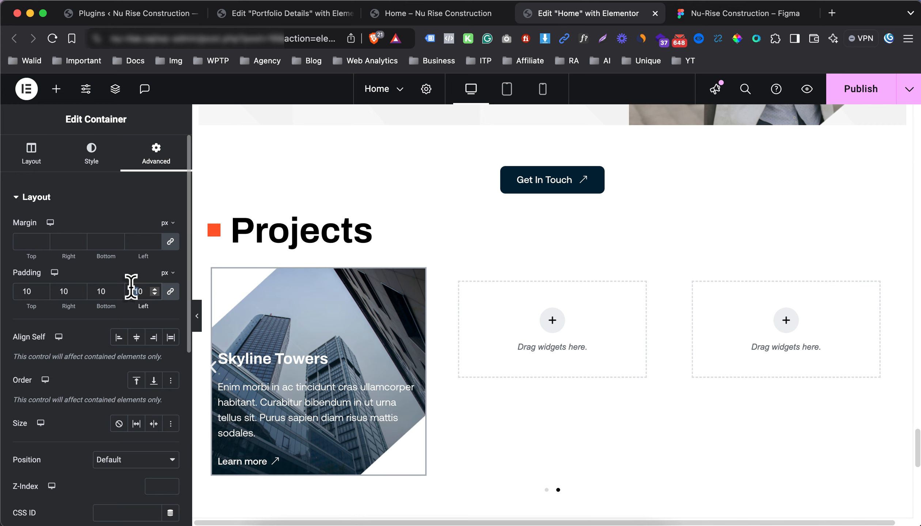
{"action": "type", "text": "20"}
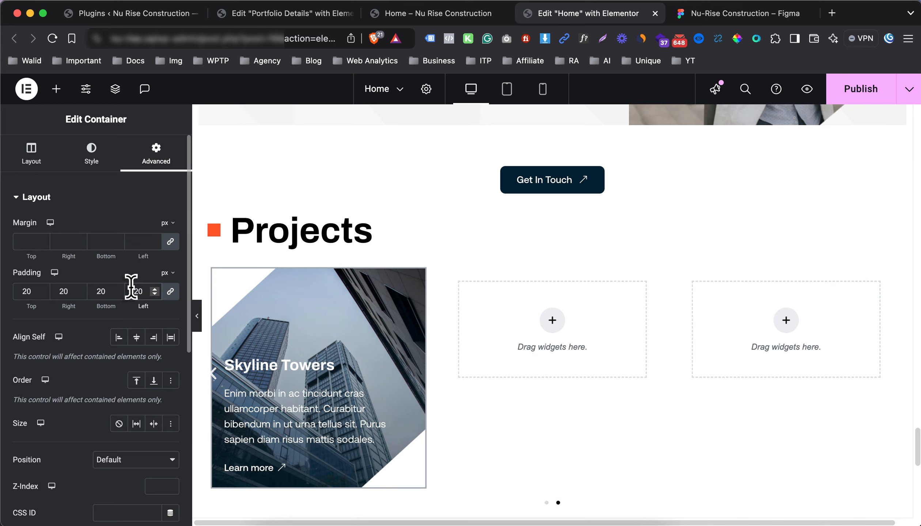
Reduce the spacer height to 90 px and preview the card
{"action": "left_click", "coordinate": [267, 327]}
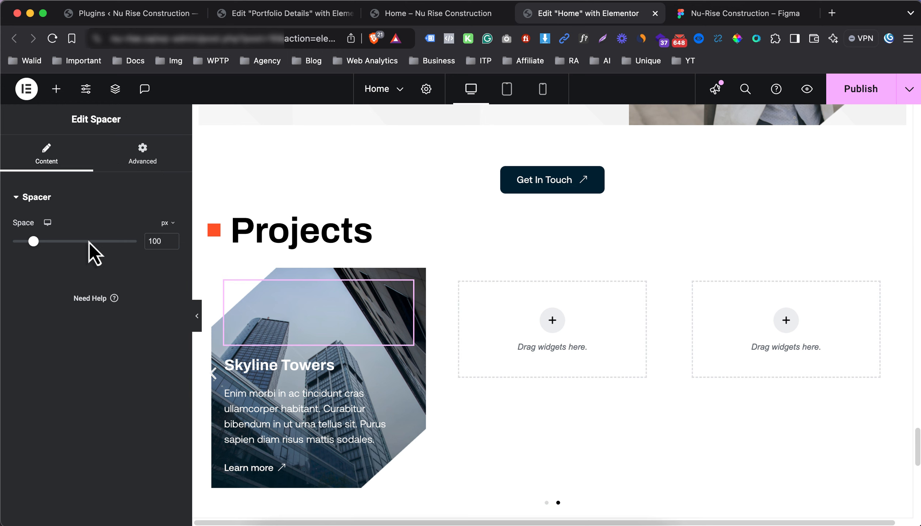
{"action": "left_click_drag", "start_coordinate": [32, 242], "coordinate": [26, 243]}
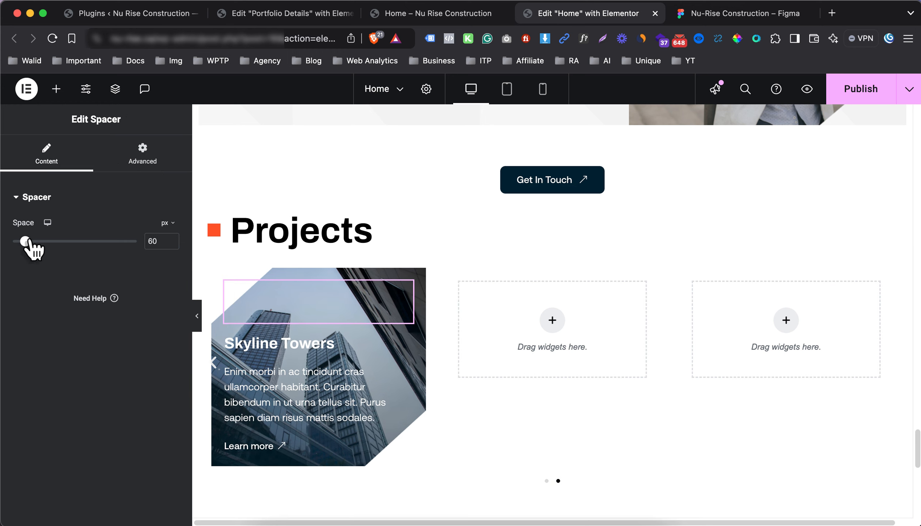
{"action": "left_click", "coordinate": [193, 313]}
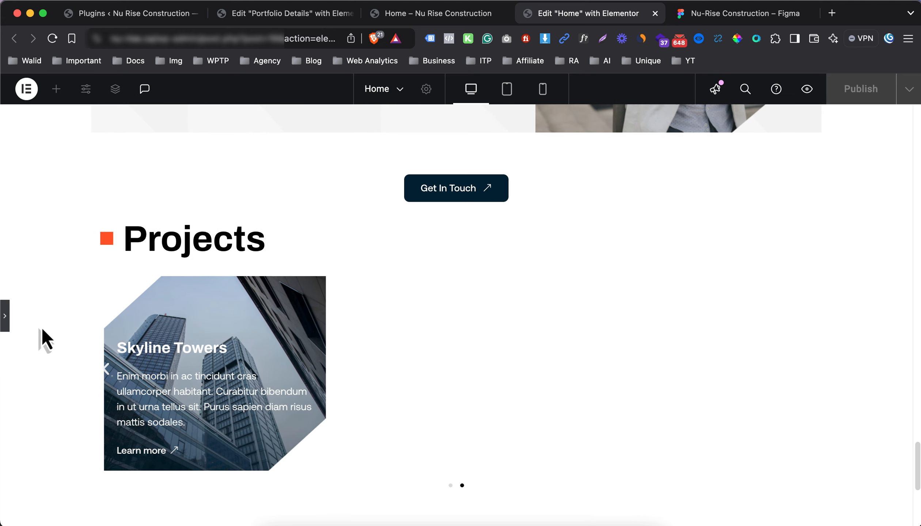
{"action": "left_click", "coordinate": [6, 316]}
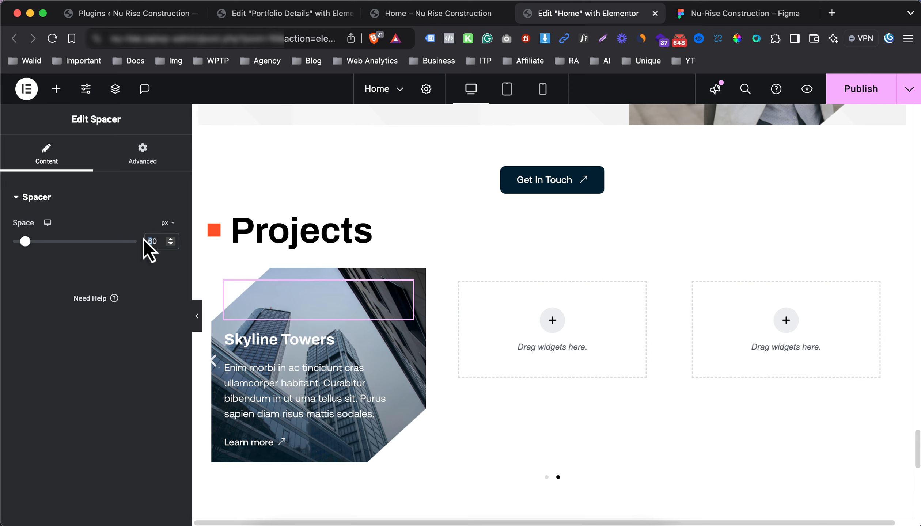
{"action": "type", "text": "90"}
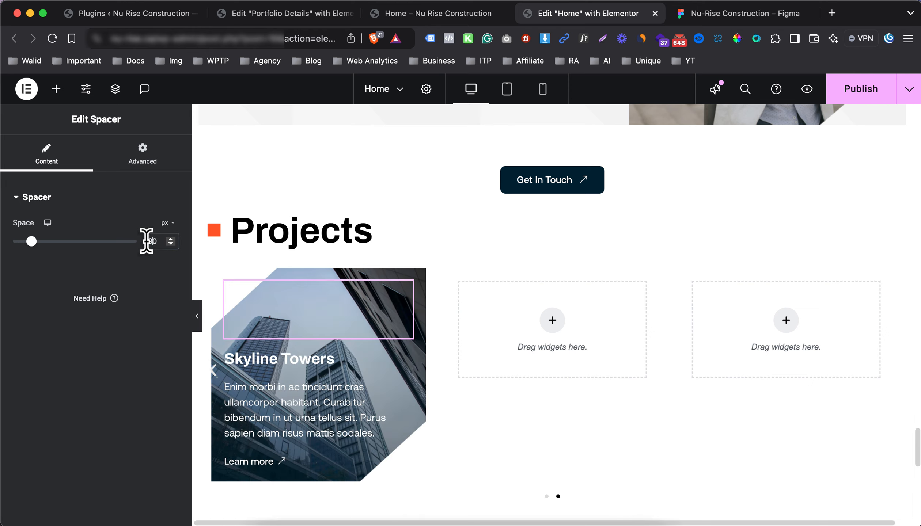
{"action": "left_click", "coordinate": [198, 314]}
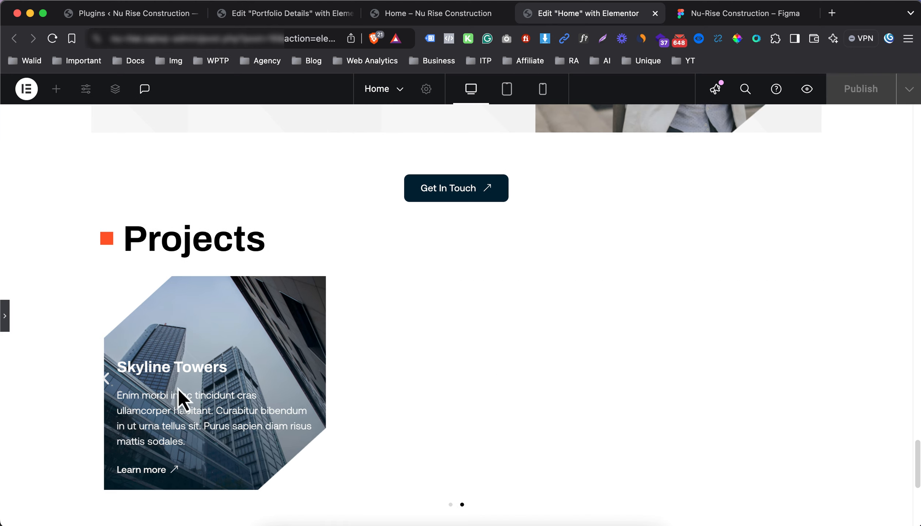
{"action": "left_click", "coordinate": [7, 321]}
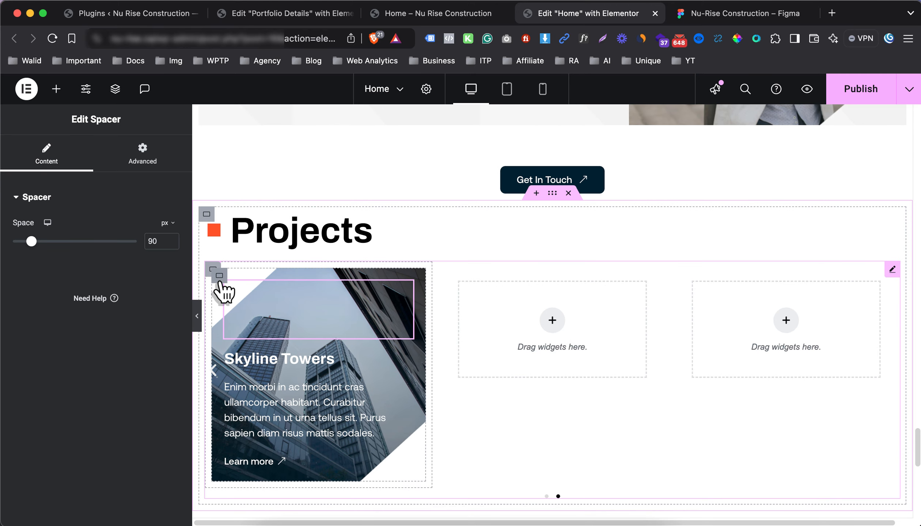
Duplicate the Skyline Towers card, delete the copy, and view the card container's layout settings
{"action": "right_click", "coordinate": [219, 279]}
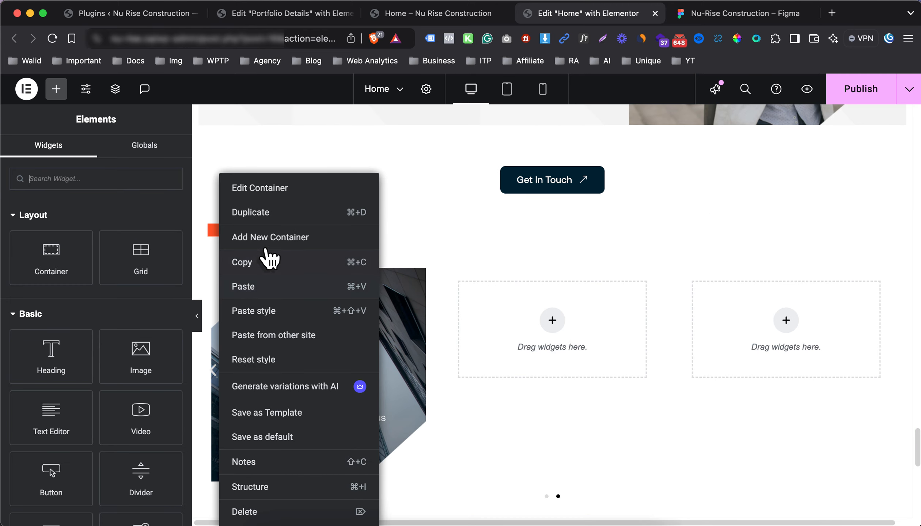
{"action": "left_click", "coordinate": [275, 215]}
{"action": "scroll", "coordinate": [263, 403], "scroll_direction": "down", "scroll_amount": 3}
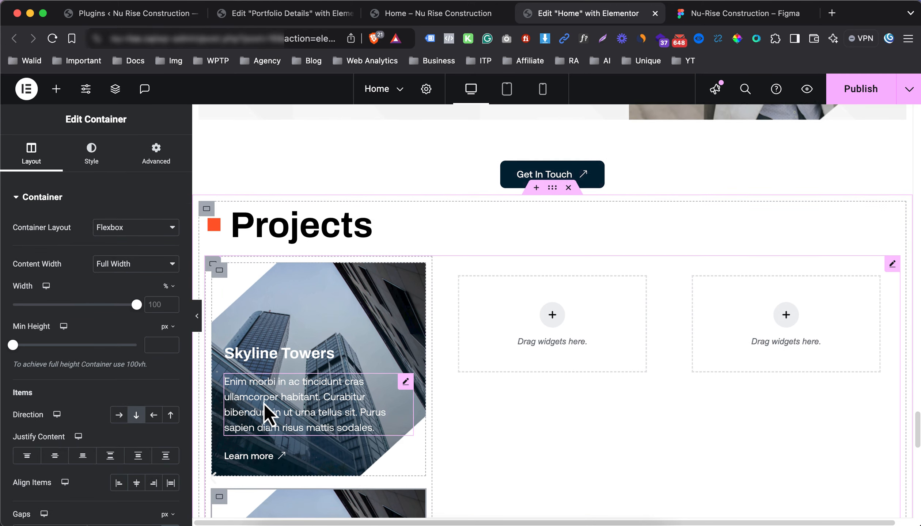
{"action": "right_click", "coordinate": [230, 473]}
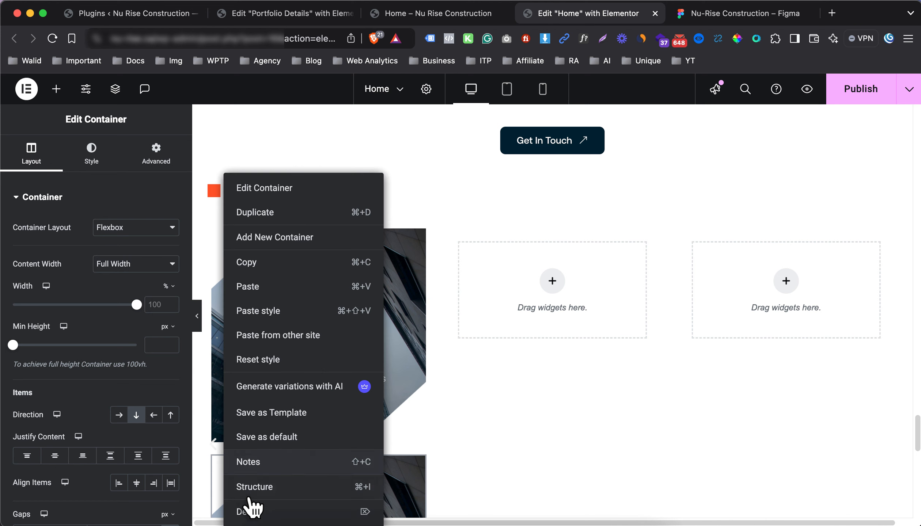
{"action": "left_click", "coordinate": [254, 513]}
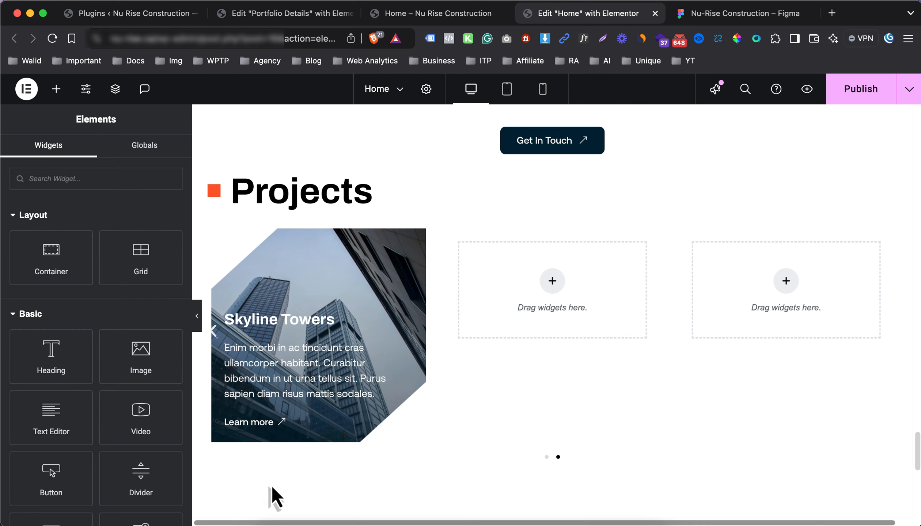
{"action": "left_click", "coordinate": [221, 239]}
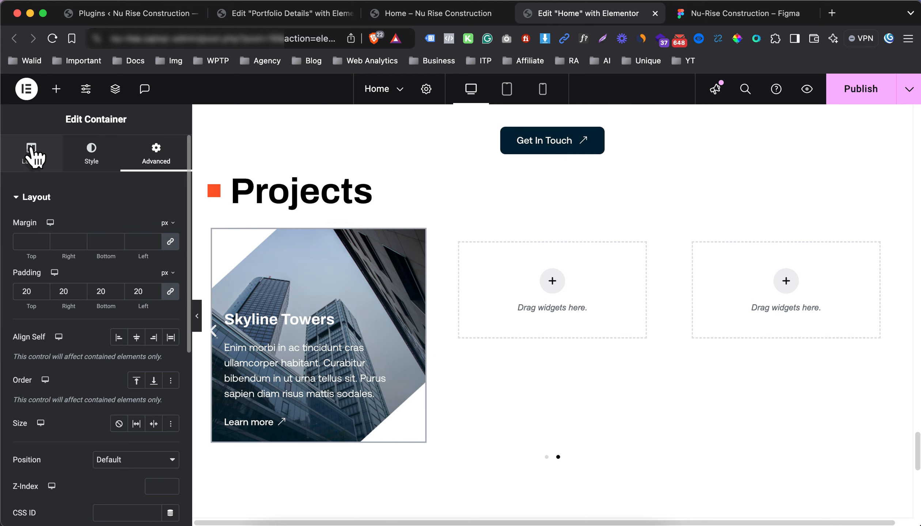
{"action": "left_click", "coordinate": [32, 155]}
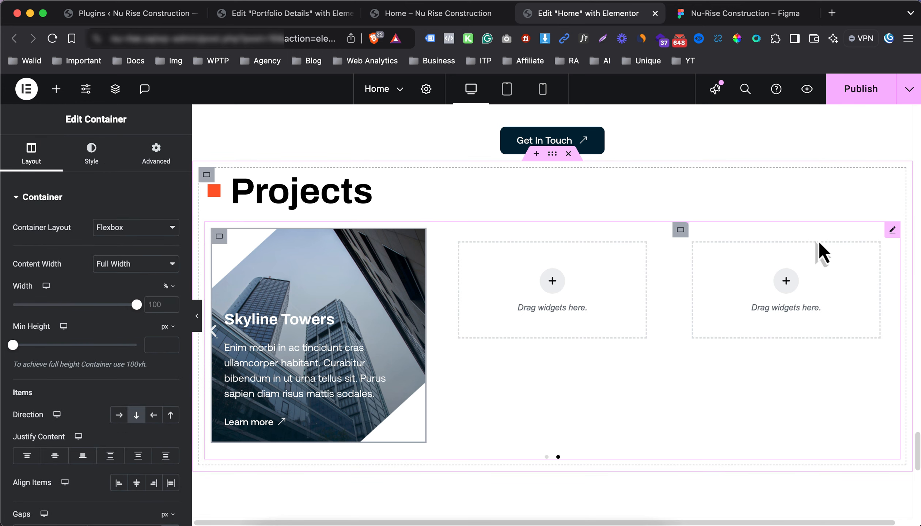
In the carousel's slide list, remove the empty slides and duplicate the Skyline Towers slide into further slides
{"action": "left_click", "coordinate": [892, 230]}
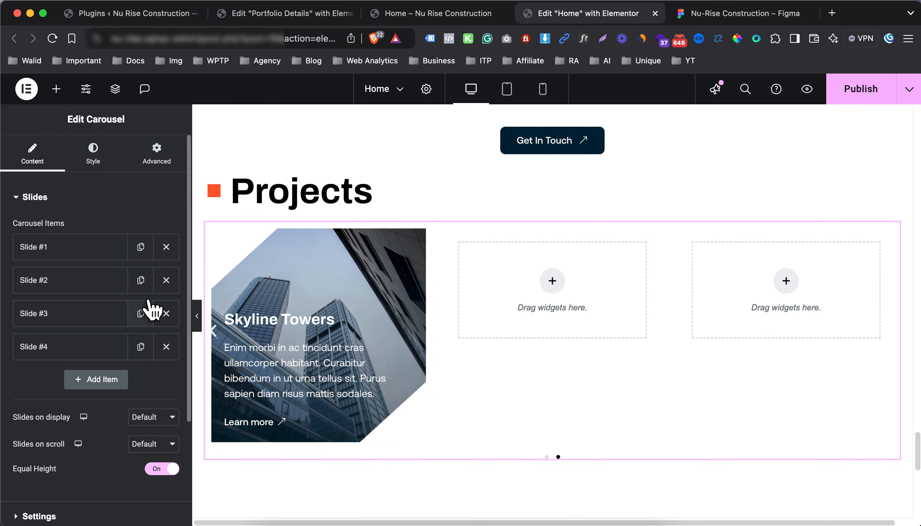
{"action": "left_click", "coordinate": [105, 248]}
{"action": "left_click", "coordinate": [106, 247]}
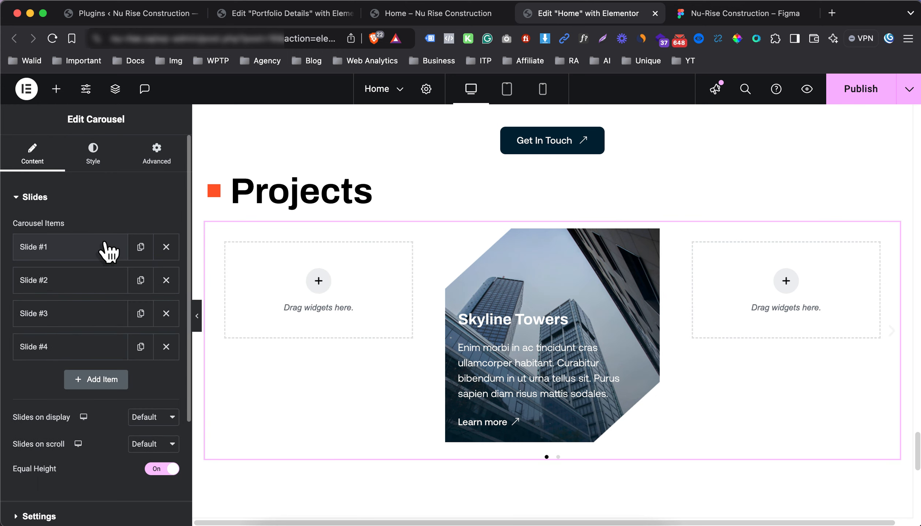
{"action": "left_click", "coordinate": [167, 248]}
{"action": "left_click", "coordinate": [145, 248]}
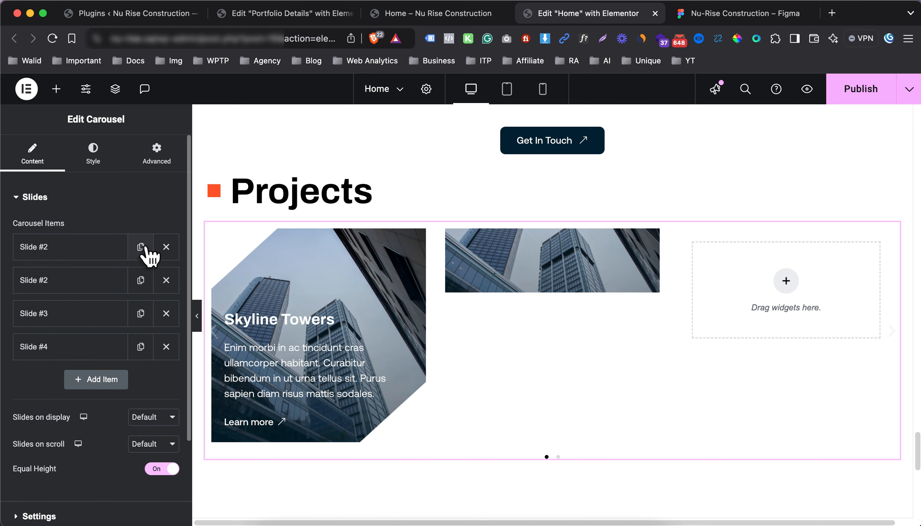
{"action": "left_click", "coordinate": [146, 281]}
{"action": "left_click", "coordinate": [141, 281]}
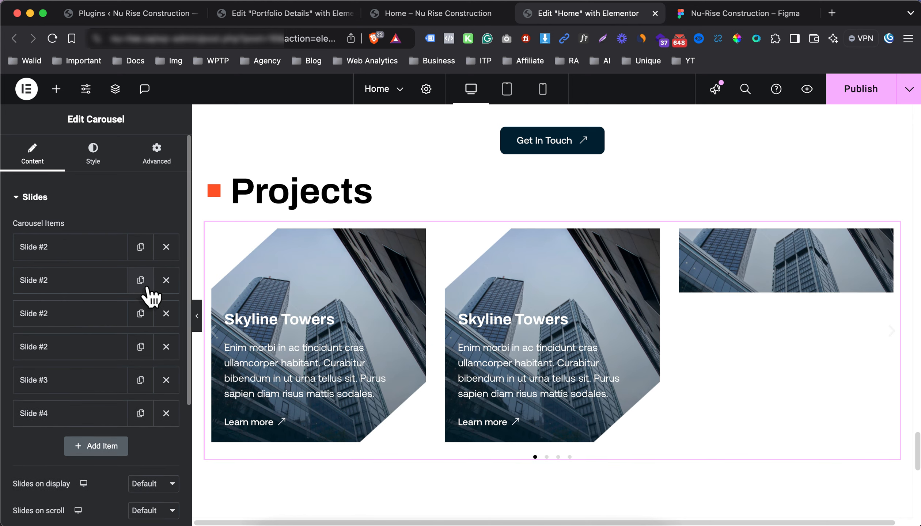
{"action": "left_click", "coordinate": [165, 413]}
{"action": "left_click", "coordinate": [92, 291]}
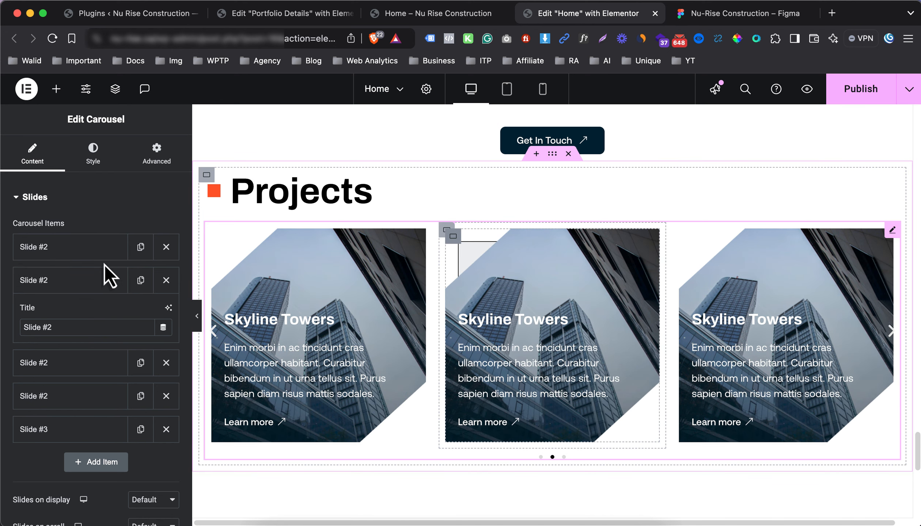
{"action": "left_click", "coordinate": [93, 161]}
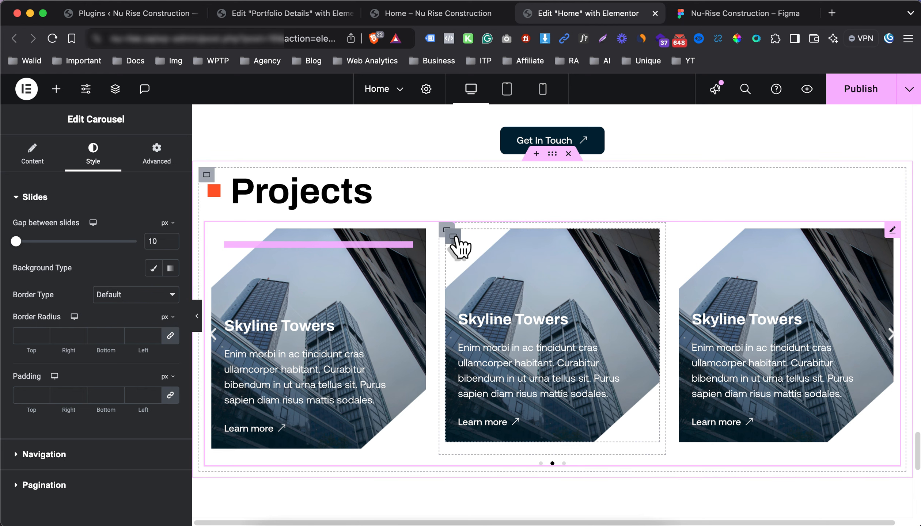
{"action": "left_click", "coordinate": [454, 236]}
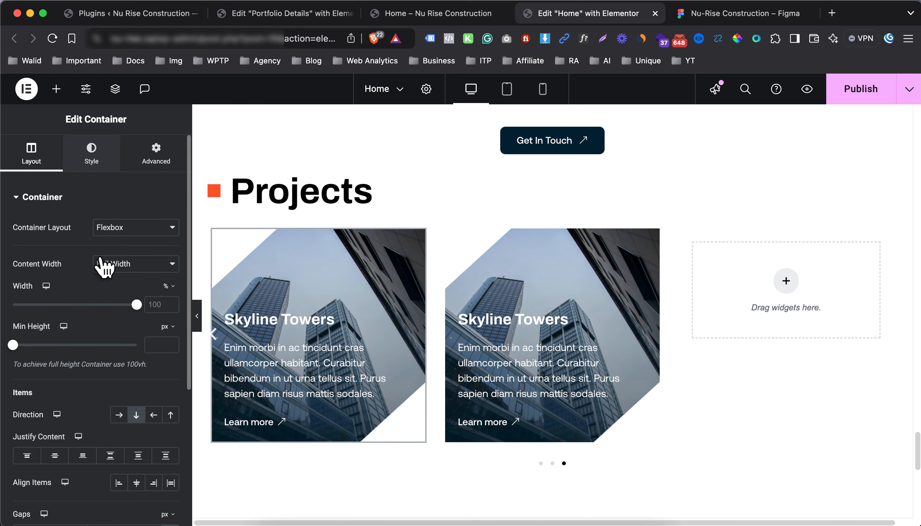
Set the first card's background to the grey zigzag building photo, using its title as alt text
{"action": "left_click", "coordinate": [73, 380]}
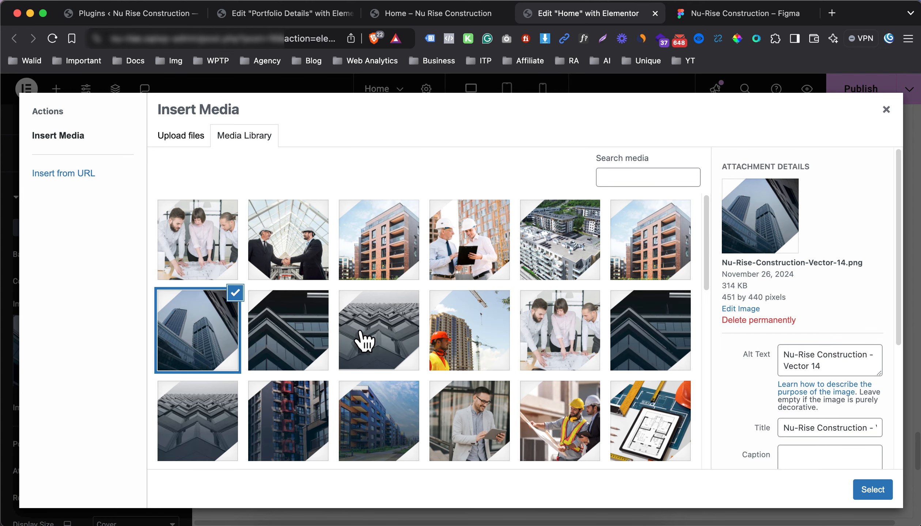
{"action": "left_click", "coordinate": [378, 345]}
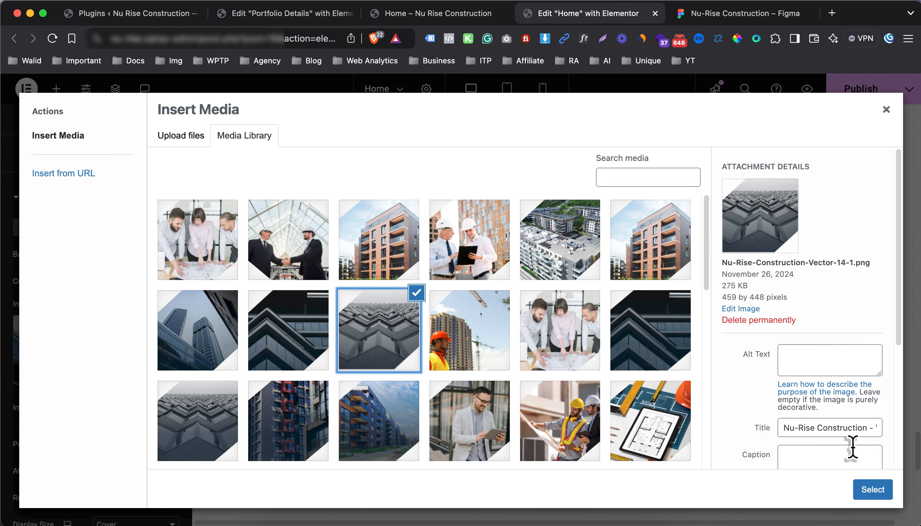
{"action": "triple_click", "coordinate": [853, 432]}
{"action": "key", "text": "cmd+c"}
{"action": "left_click", "coordinate": [831, 361]}
{"action": "key", "text": "cmd+v"}
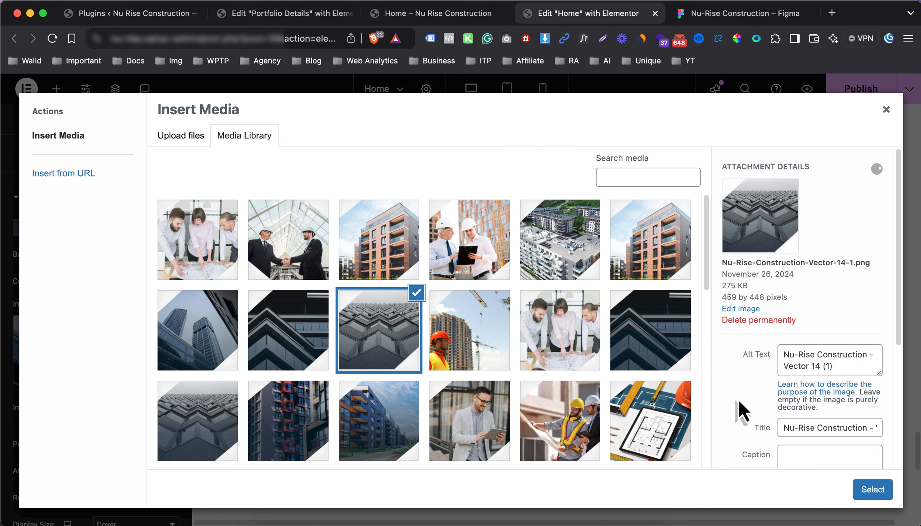
{"action": "left_click", "coordinate": [874, 489]}
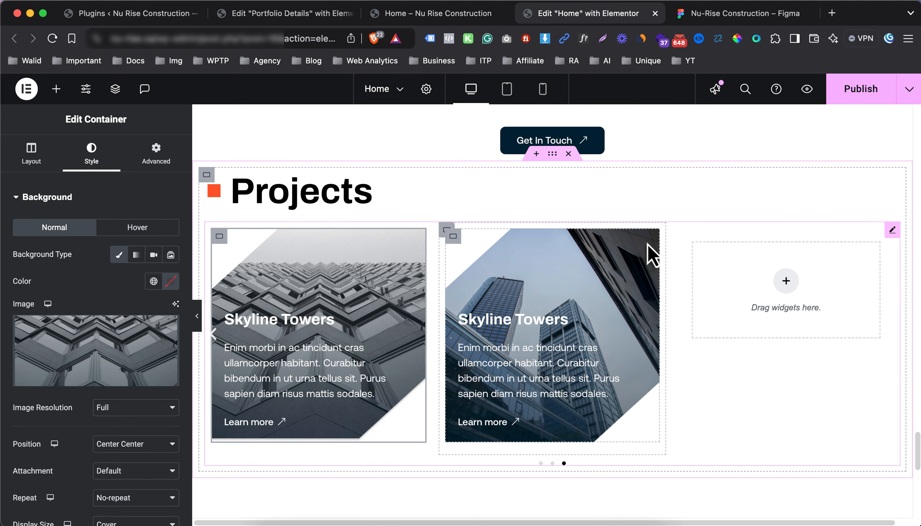
Set the second card's background to the dark angular building photo Nu-Rise-Construction-Vector-10-7.png with alt text
{"action": "left_click", "coordinate": [455, 237]}
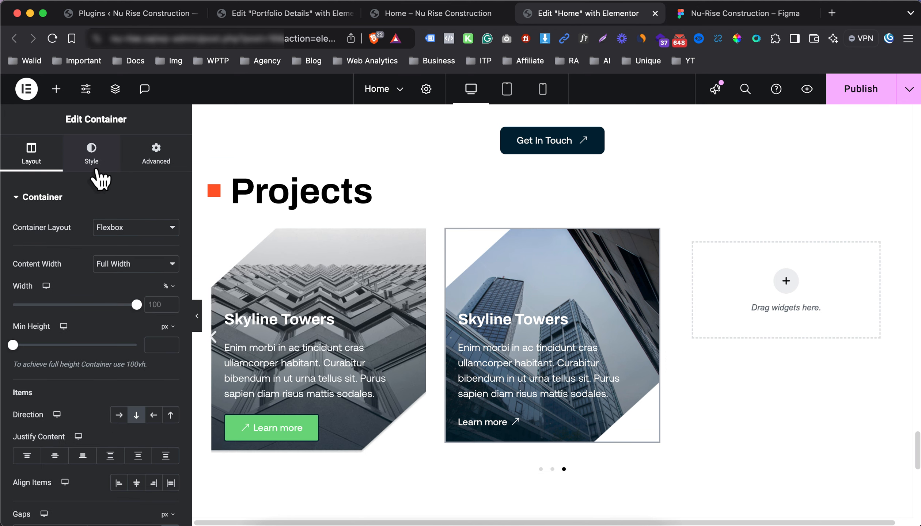
{"action": "left_click", "coordinate": [92, 156]}
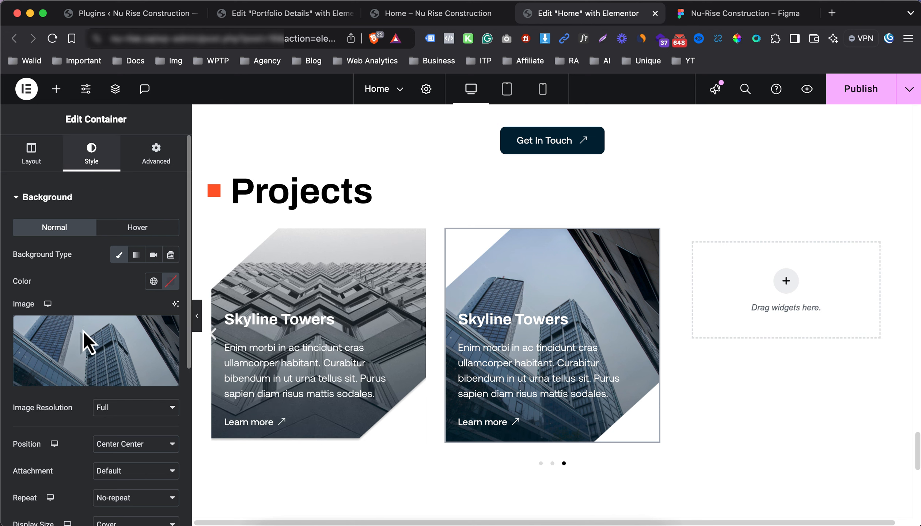
{"action": "left_click", "coordinate": [167, 317]}
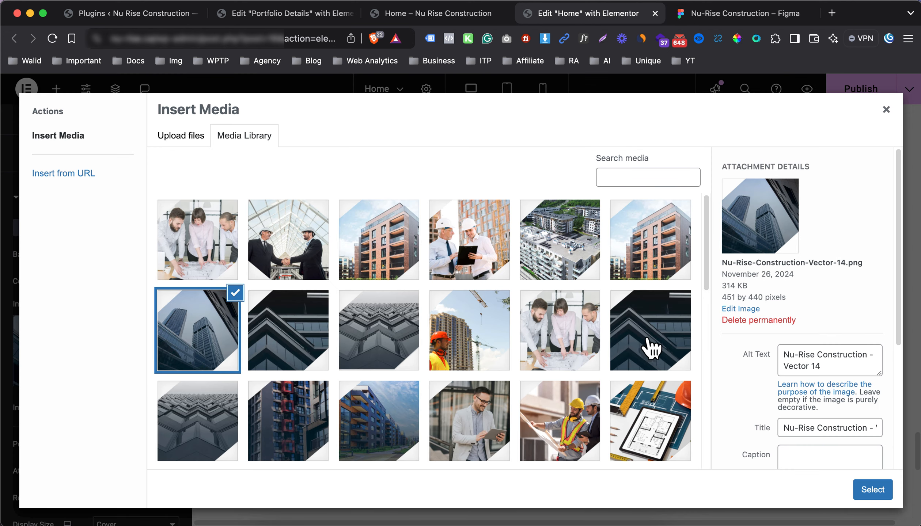
{"action": "left_click", "coordinate": [666, 338]}
{"action": "left_click", "coordinate": [825, 425]}
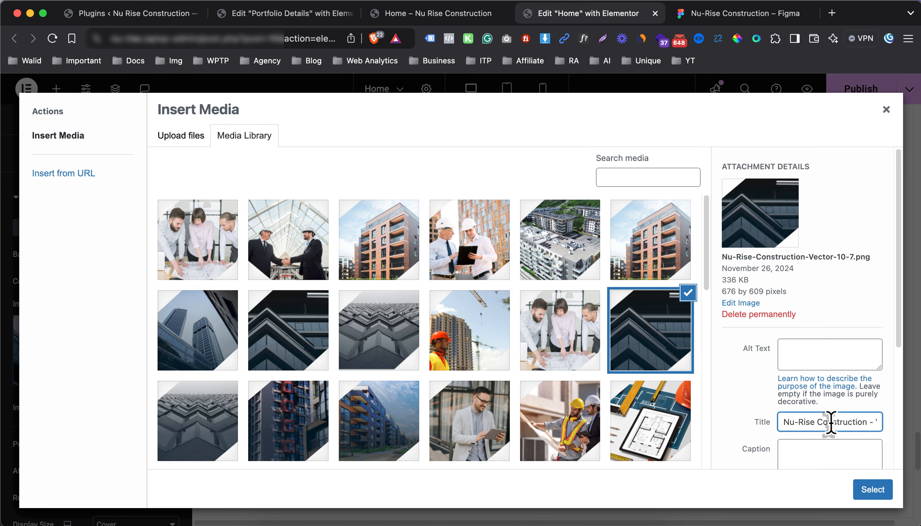
{"action": "left_click", "coordinate": [824, 357]}
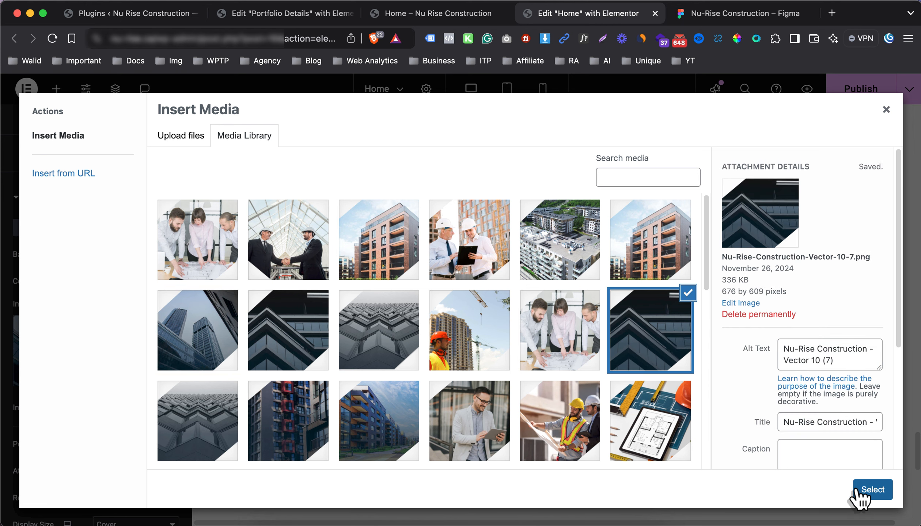
{"action": "left_click", "coordinate": [866, 494]}
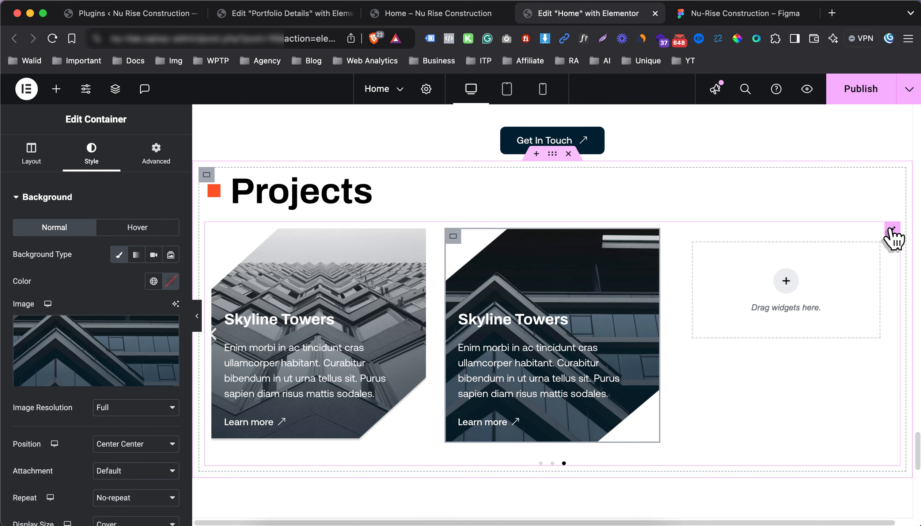
{"action": "left_click", "coordinate": [363, 312]}
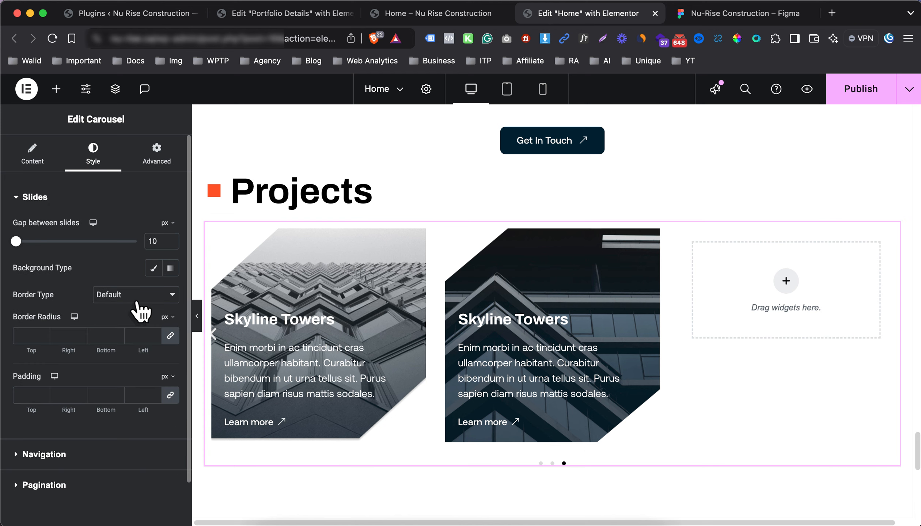
Delete the extra Slide #3 and move the second slide into the fourth position in the carousel
{"action": "left_click", "coordinate": [32, 153]}
{"action": "left_click", "coordinate": [166, 380]}
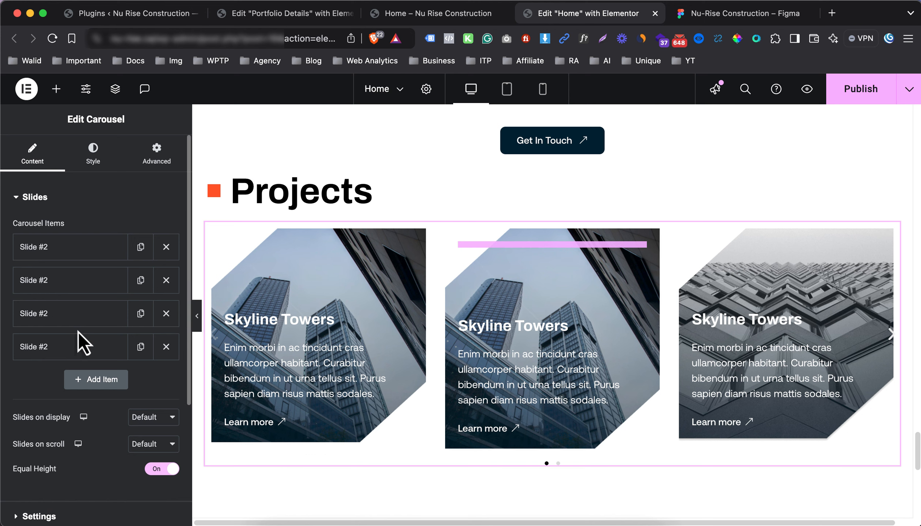
{"action": "left_click_drag", "start_coordinate": [76, 317], "coordinate": [78, 360]}
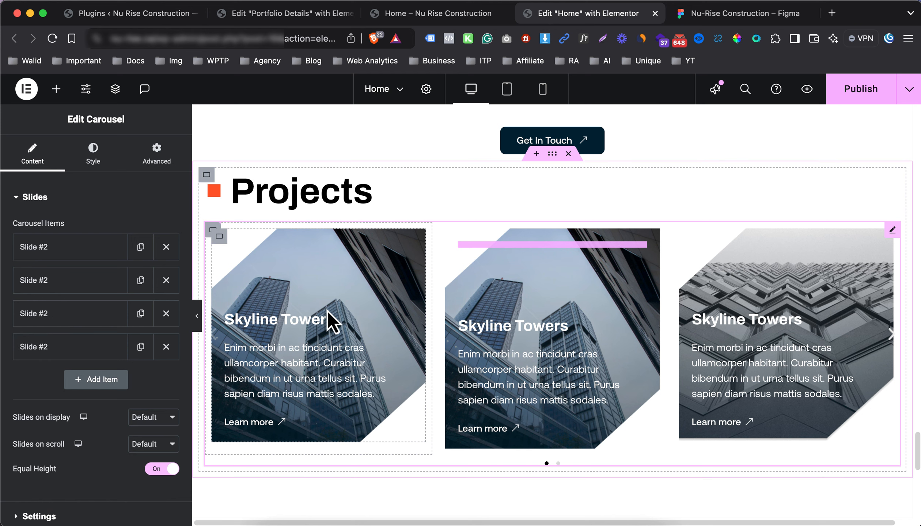
{"action": "left_click", "coordinate": [62, 278]}
{"action": "left_click", "coordinate": [62, 278]}
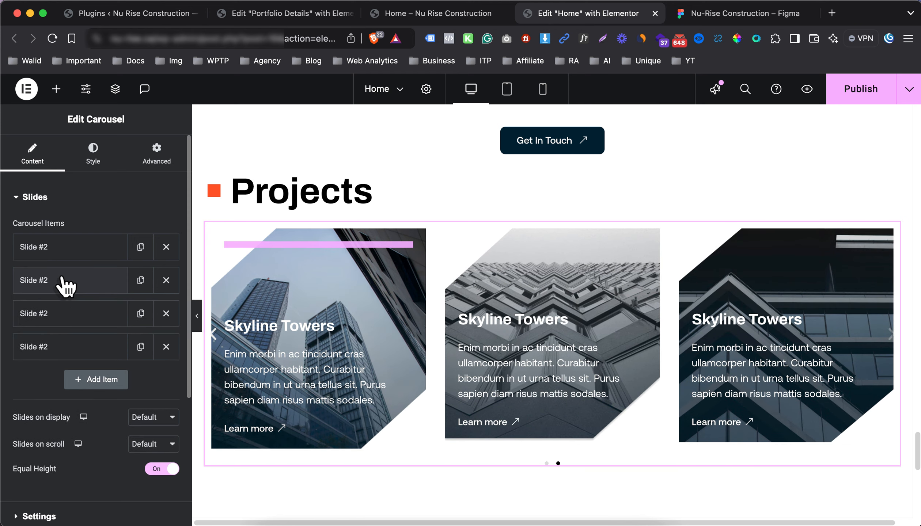
{"action": "left_click_drag", "start_coordinate": [62, 278], "coordinate": [63, 349]}
{"action": "left_click_drag", "start_coordinate": [68, 358], "coordinate": [69, 356]}
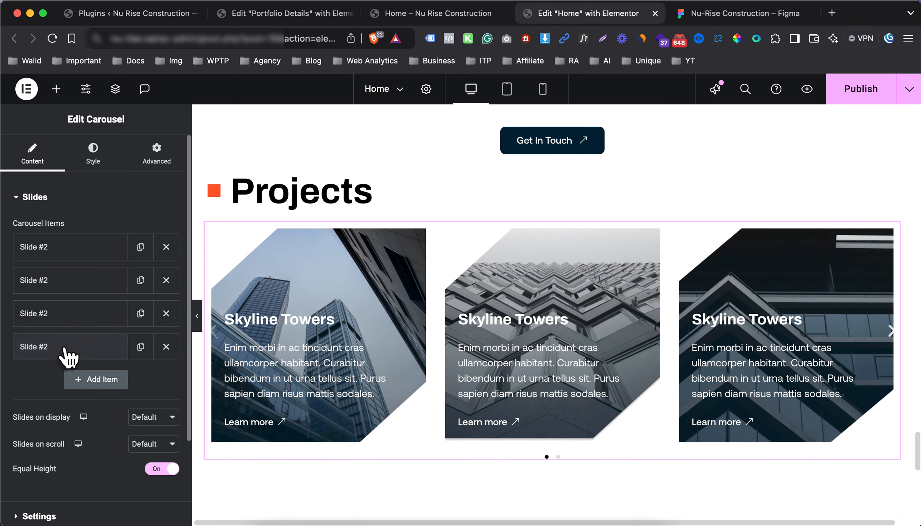
{"action": "left_click", "coordinate": [69, 354]}
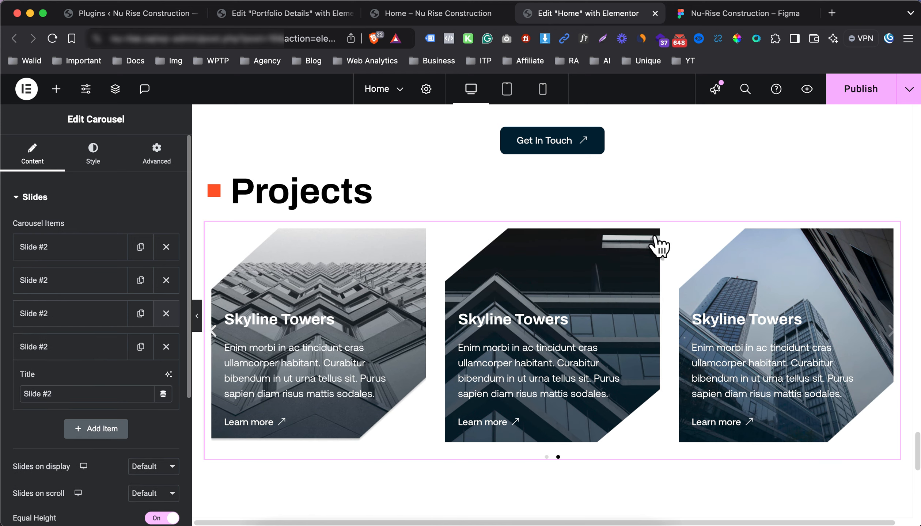
Replace the third card's background with the red-and-blue apartment building photo
{"action": "left_click", "coordinate": [683, 238]}
{"action": "left_click", "coordinate": [83, 163]}
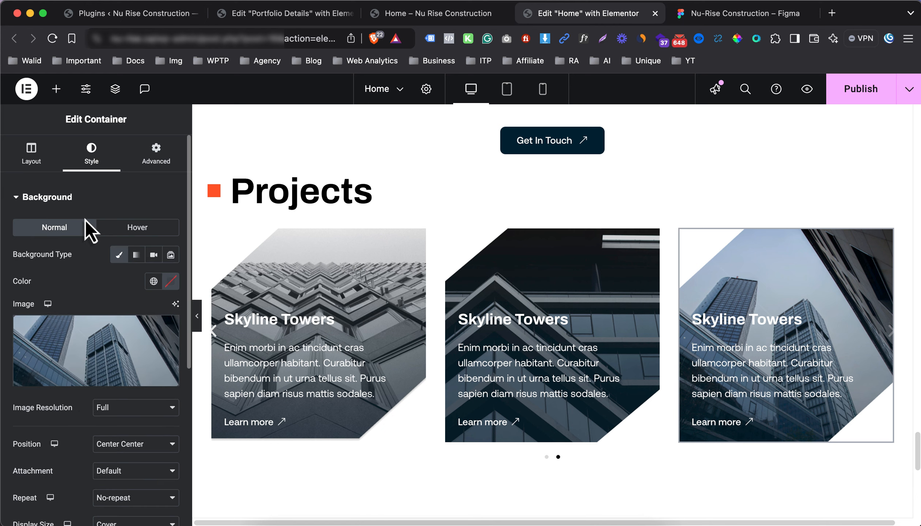
{"action": "left_click", "coordinate": [87, 343]}
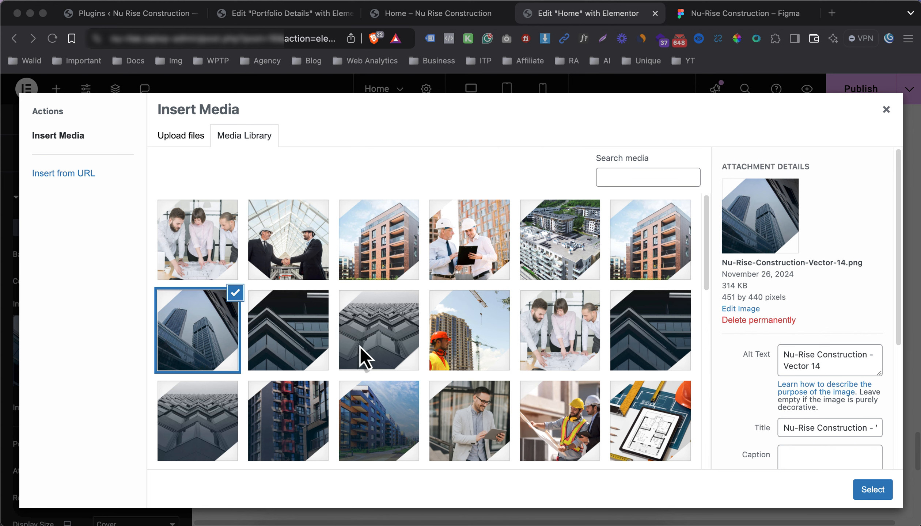
{"action": "scroll", "coordinate": [360, 345], "scroll_direction": "down", "scroll_amount": 2}
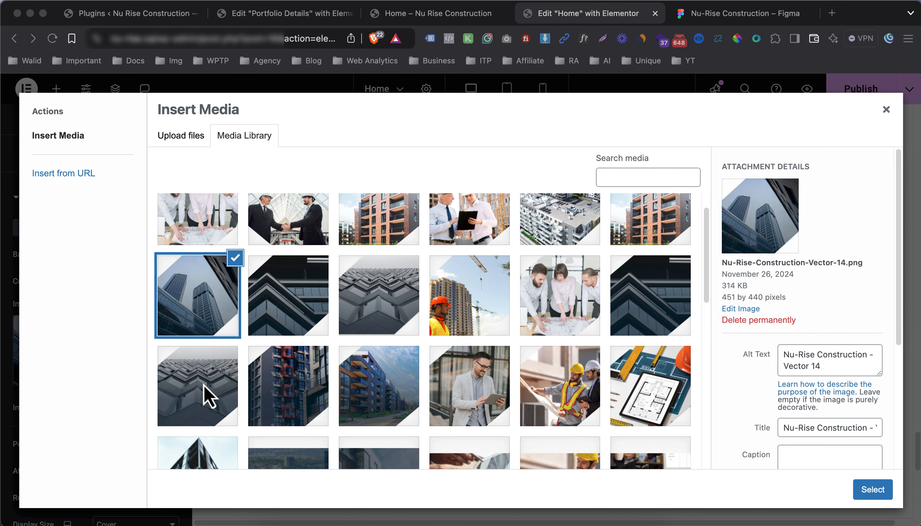
{"action": "left_click", "coordinate": [205, 397]}
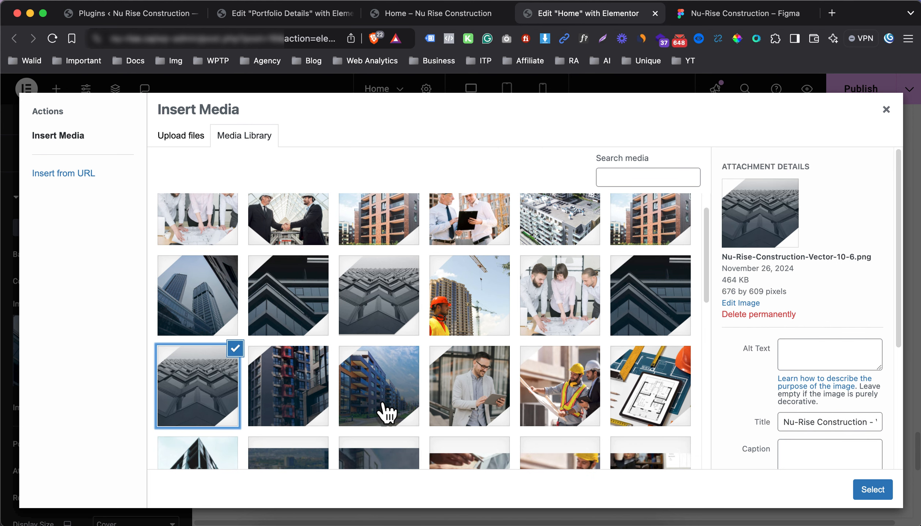
{"action": "left_click", "coordinate": [303, 409]}
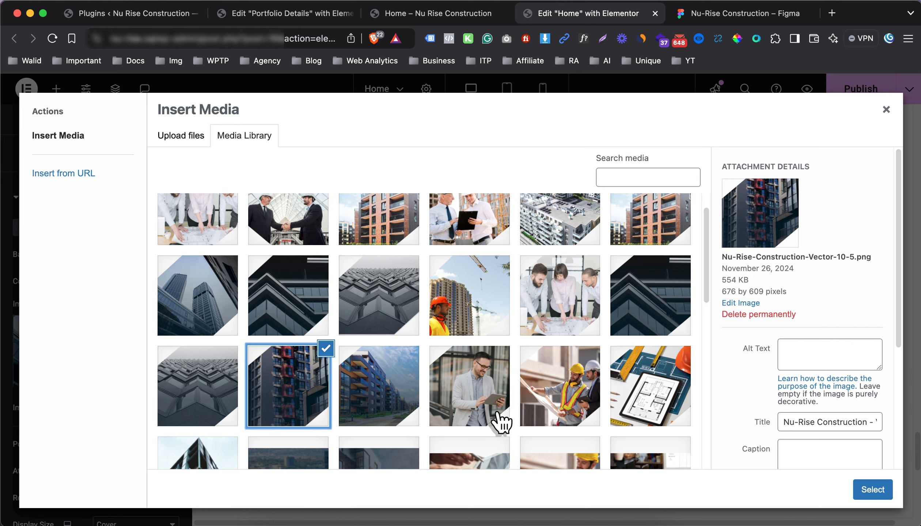
{"action": "left_click", "coordinate": [865, 492]}
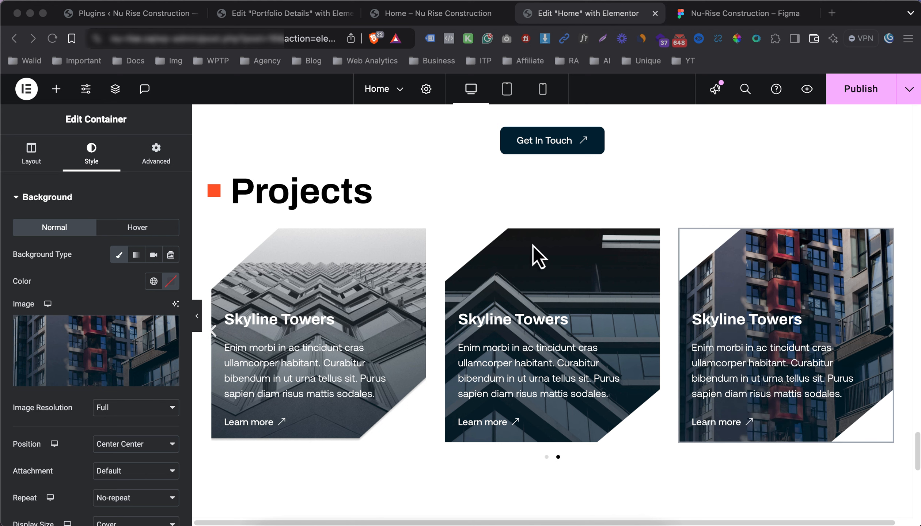
Review the carousel's slide list and slide the carousel back to its first page
{"action": "left_click", "coordinate": [904, 226]}
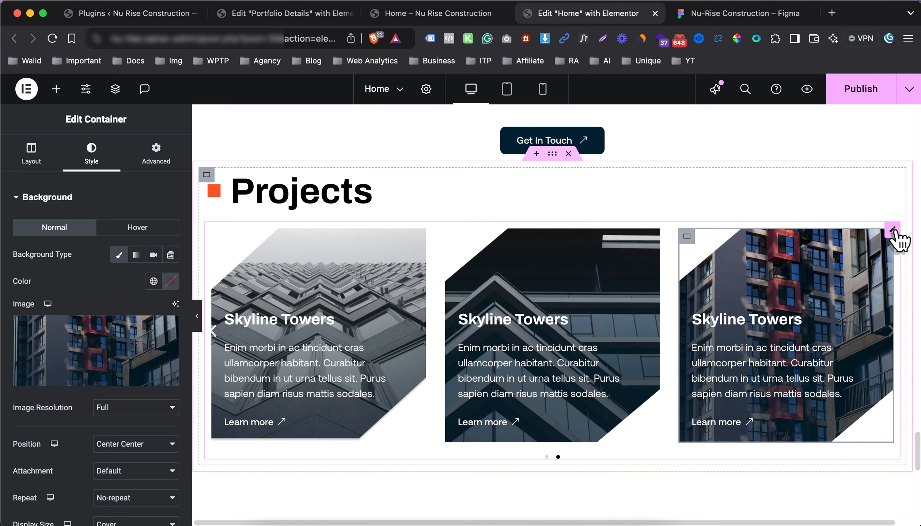
{"action": "left_click", "coordinate": [895, 233]}
{"action": "left_click", "coordinate": [64, 282]}
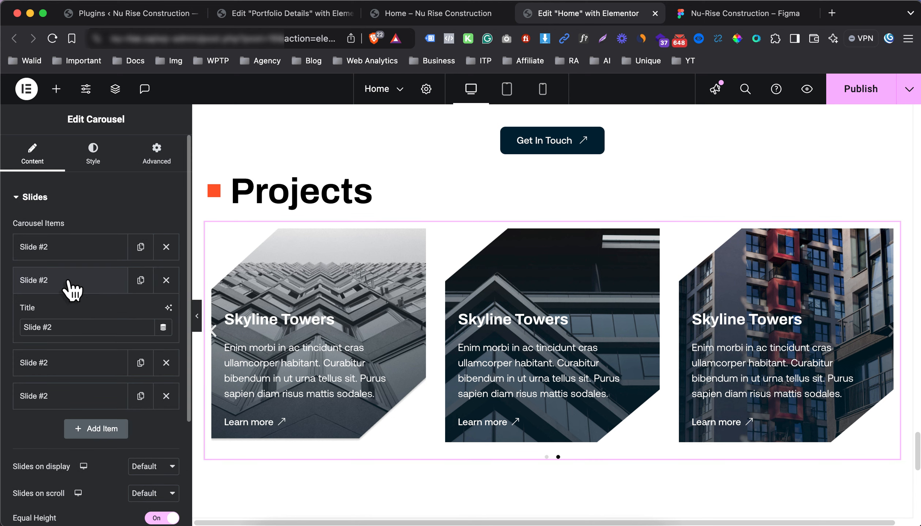
{"action": "left_click", "coordinate": [72, 284]}
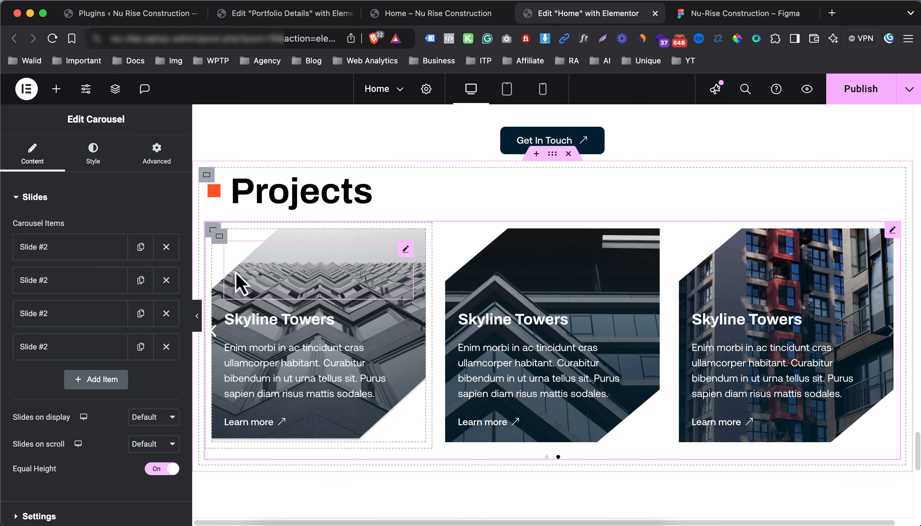
{"action": "left_click", "coordinate": [68, 285]}
{"action": "left_click", "coordinate": [68, 285]}
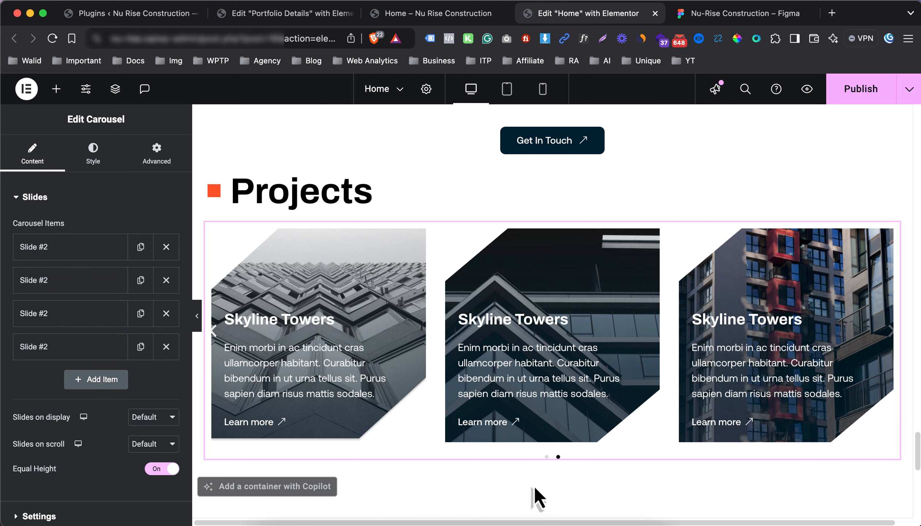
{"action": "left_click", "coordinate": [546, 457]}
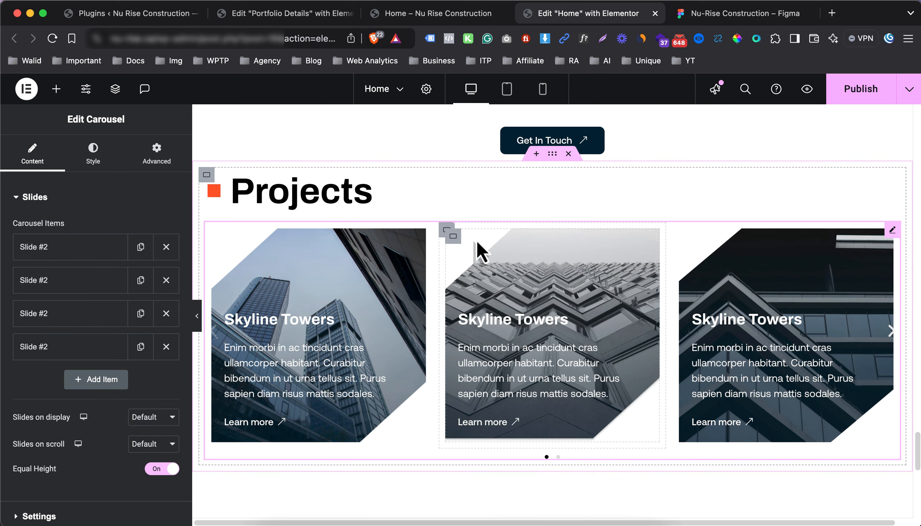
Retitle the middle card's heading from Skyline Towers to 'Greenfield Plaza'
{"action": "left_click", "coordinate": [483, 322]}
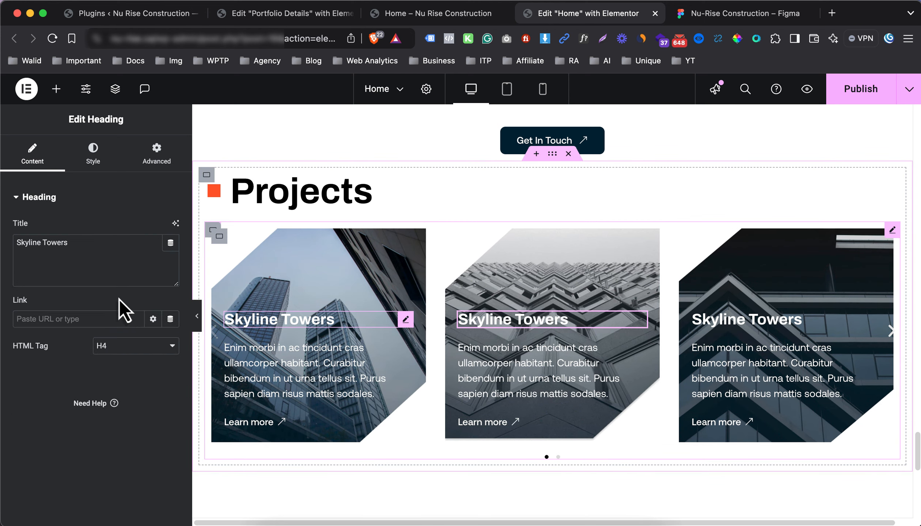
{"action": "triple_click", "coordinate": [81, 252]}
{"action": "type", "text": "Greenfield Plaza"}
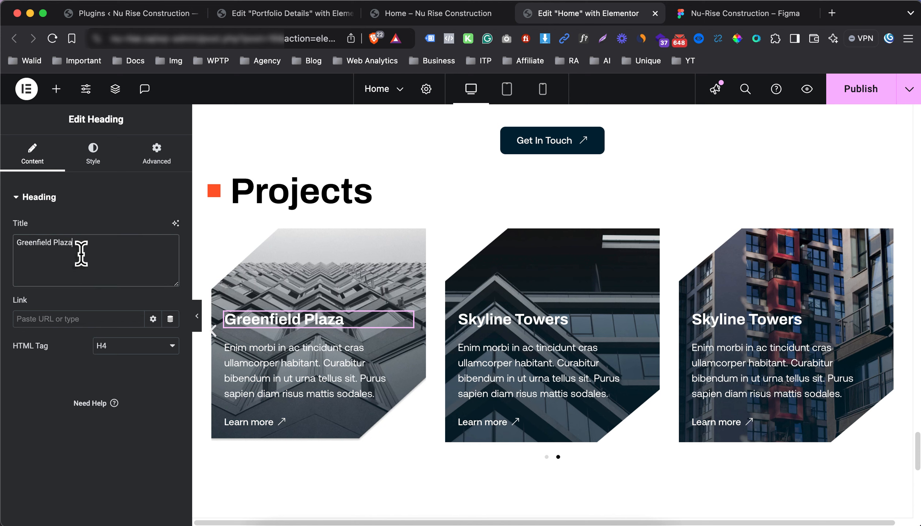
{"action": "left_click", "coordinate": [546, 457]}
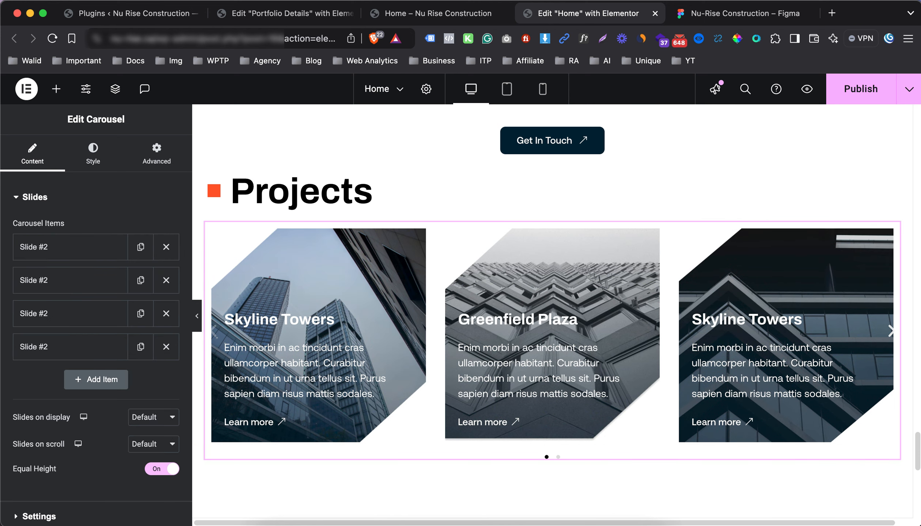
Re-paste the copied description into the Greenfield Plaza card's text editor in code view
{"action": "left_click", "coordinate": [517, 367]}
{"action": "left_click", "coordinate": [148, 243]}
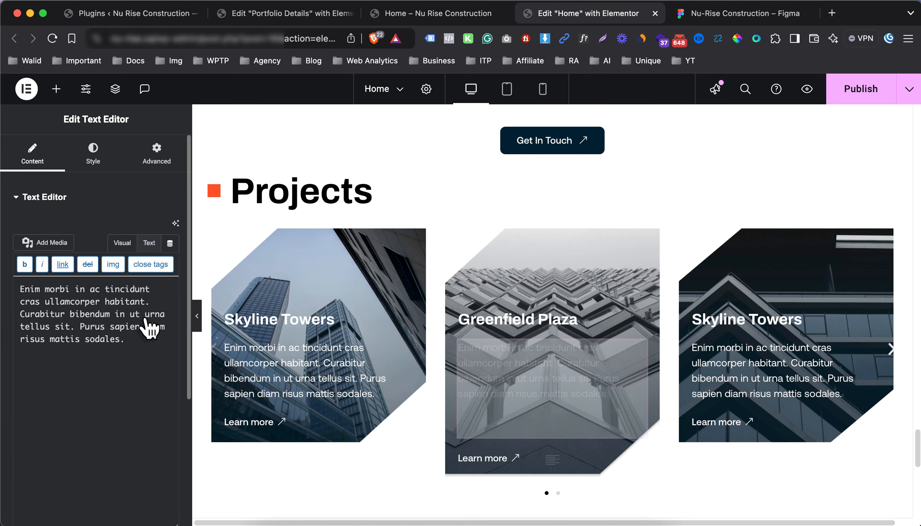
{"action": "left_click", "coordinate": [144, 342]}
{"action": "key", "text": "super+a"}
{"action": "type", "text": "Enim morbi in ac tincidunt cras ullamcorper habitant. Curabitur bibendum in ut urna tellus sit. Purus sapien diam risus mattis sodales."}
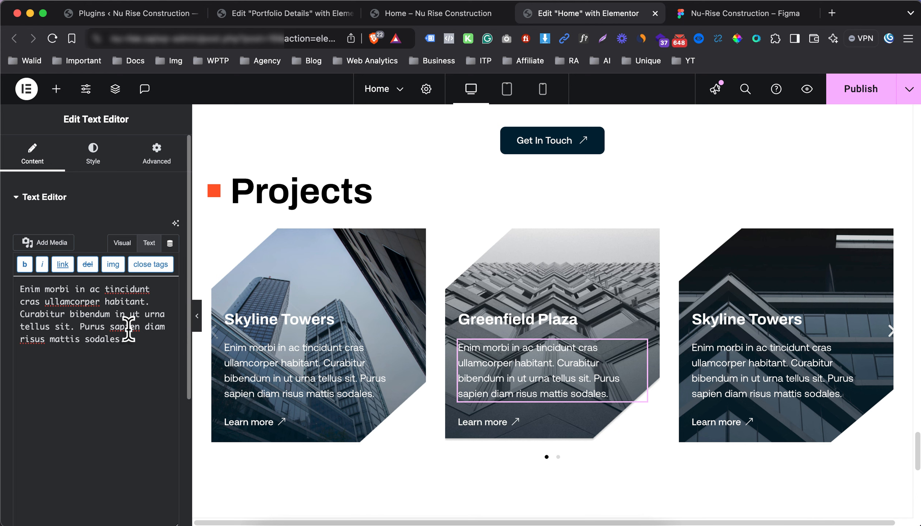
{"action": "key", "text": "super+a"}
{"action": "type", "text": "Enim morbi in ac tincidunt cras ullamcorper habitant. Curabitur bibendum in ut urna tellus sit. Purus sapien diam risus mattis sodales."}
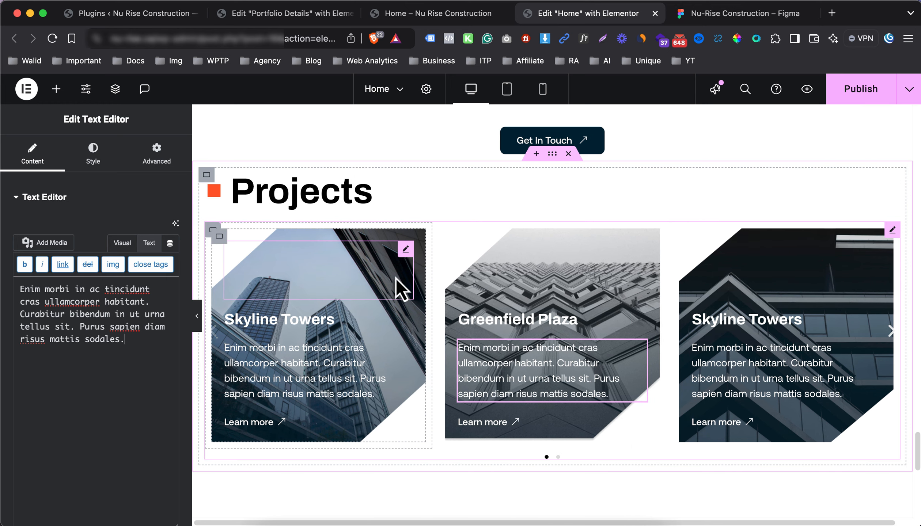
{"action": "left_click", "coordinate": [891, 231]}
Set the carousel's autoplay scroll speed to 3000 ms
{"action": "scroll", "coordinate": [87, 362], "scroll_direction": "down", "scroll_amount": 1}
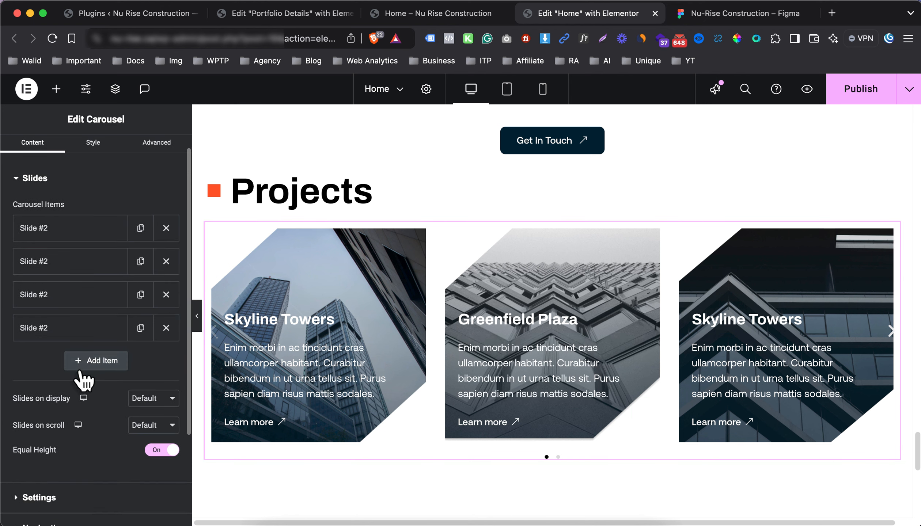
{"action": "scroll", "coordinate": [171, 349], "scroll_direction": "down", "scroll_amount": 1}
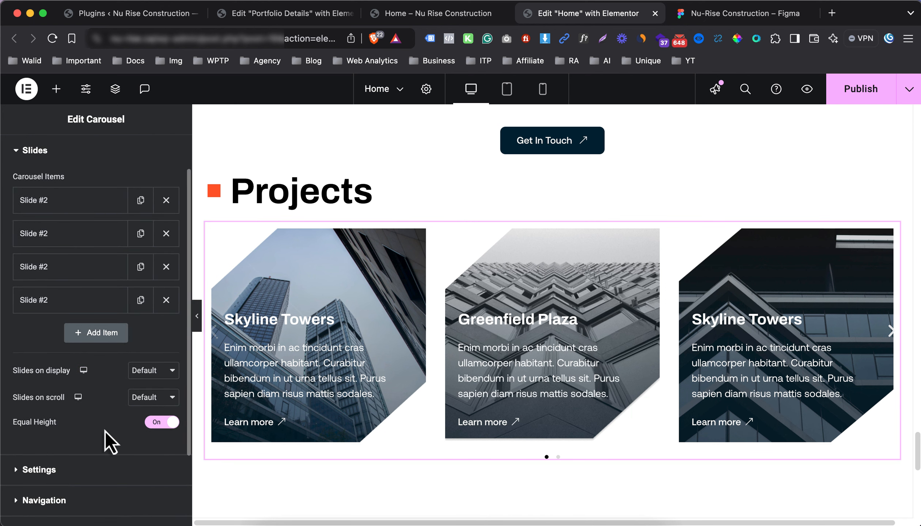
{"action": "left_click", "coordinate": [81, 469]}
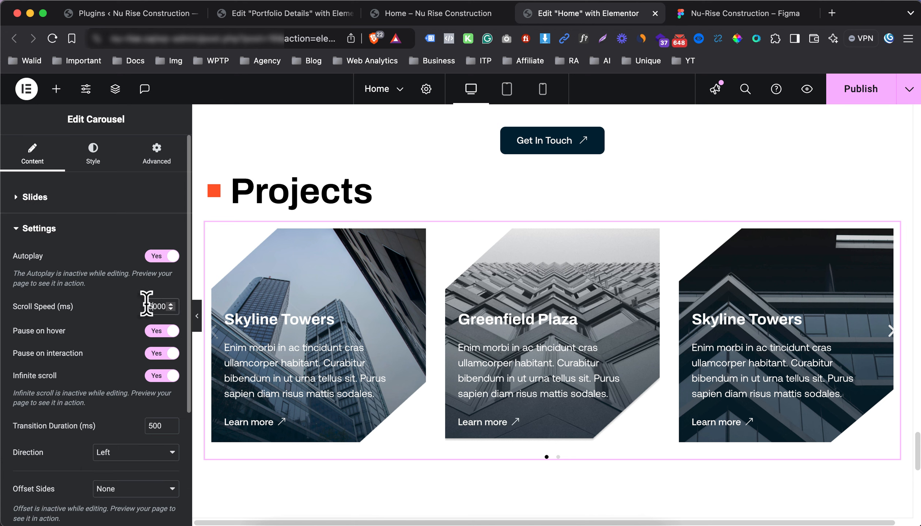
{"action": "type", "text": "3"}
{"action": "scroll", "coordinate": [89, 385], "scroll_direction": "down", "scroll_amount": 1}
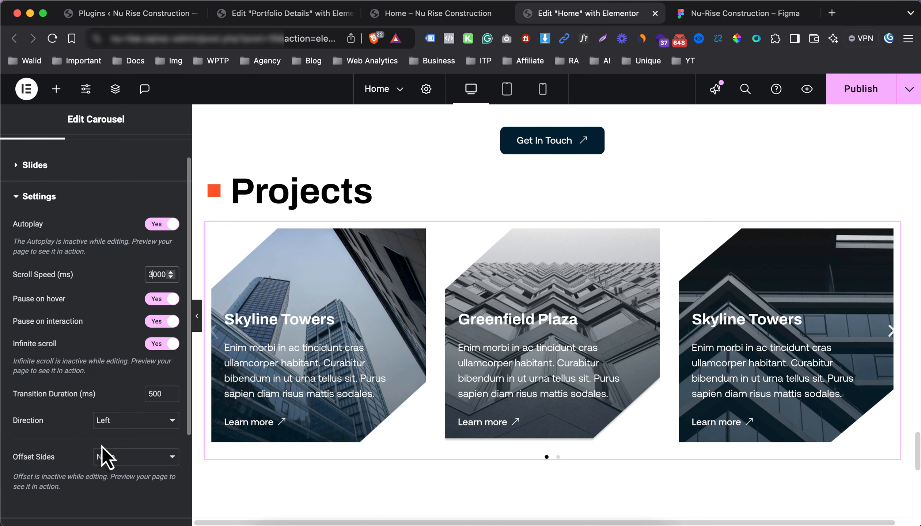
{"action": "scroll", "coordinate": [88, 390], "scroll_direction": "down", "scroll_amount": 4}
Hide the carousel's arrows and switch its pagination to a progress bar
{"action": "left_click", "coordinate": [85, 404]}
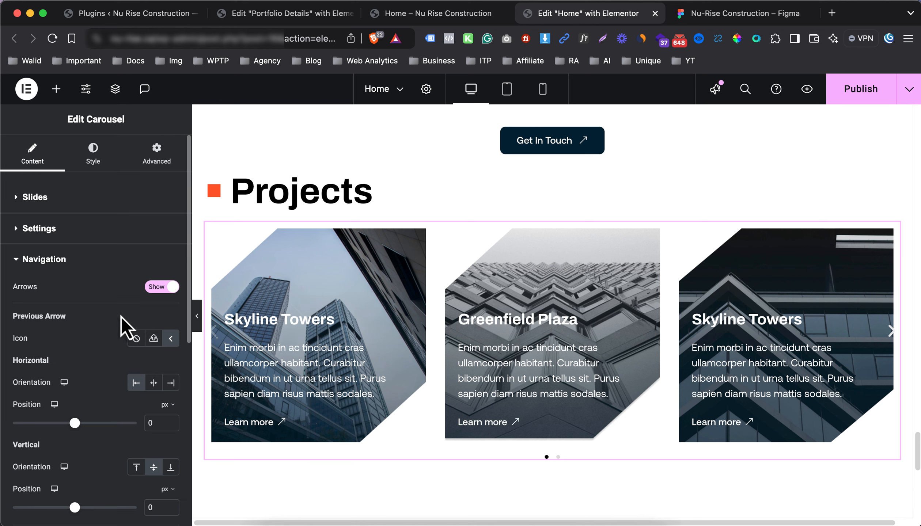
{"action": "scroll", "coordinate": [140, 303], "scroll_direction": "down", "scroll_amount": 10}
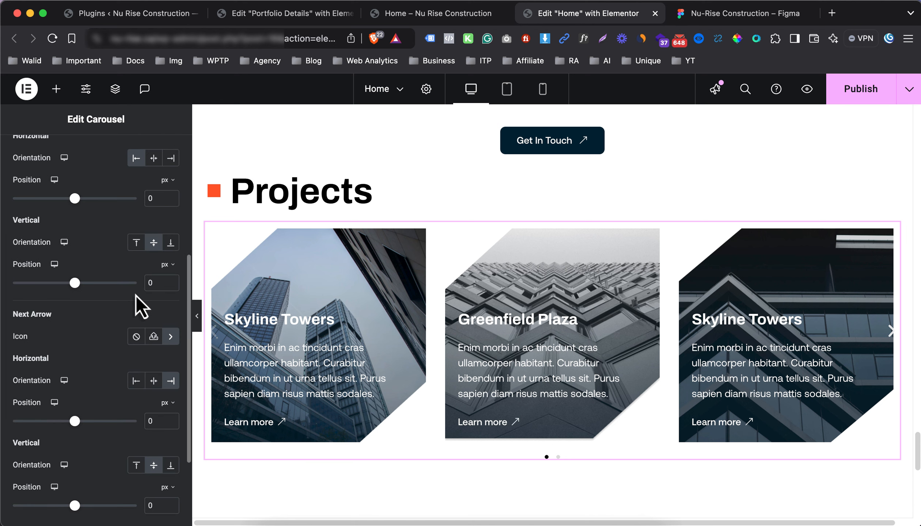
{"action": "scroll", "coordinate": [140, 307], "scroll_direction": "up", "scroll_amount": 10}
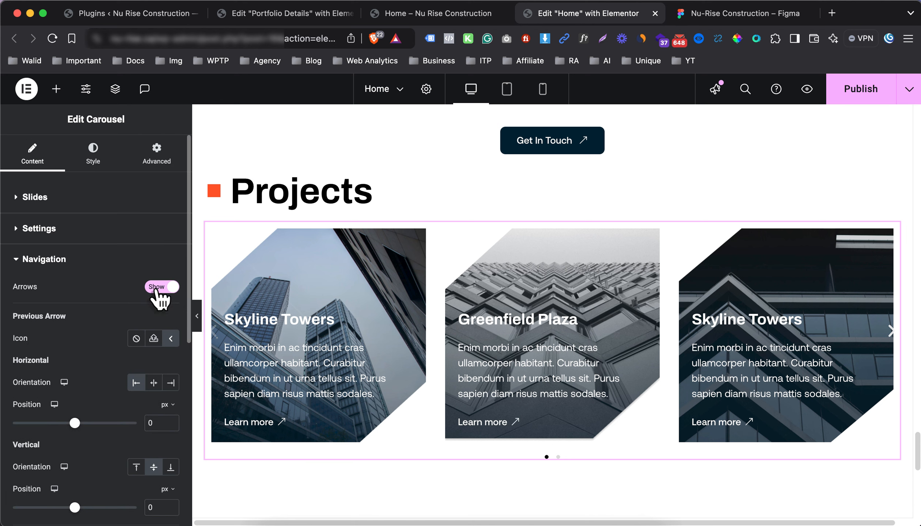
{"action": "left_click", "coordinate": [170, 289]}
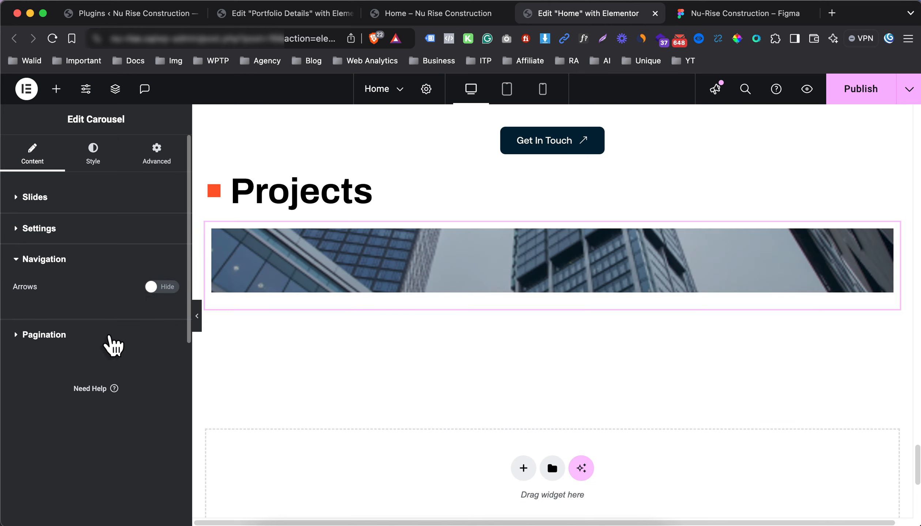
{"action": "left_click", "coordinate": [109, 335]}
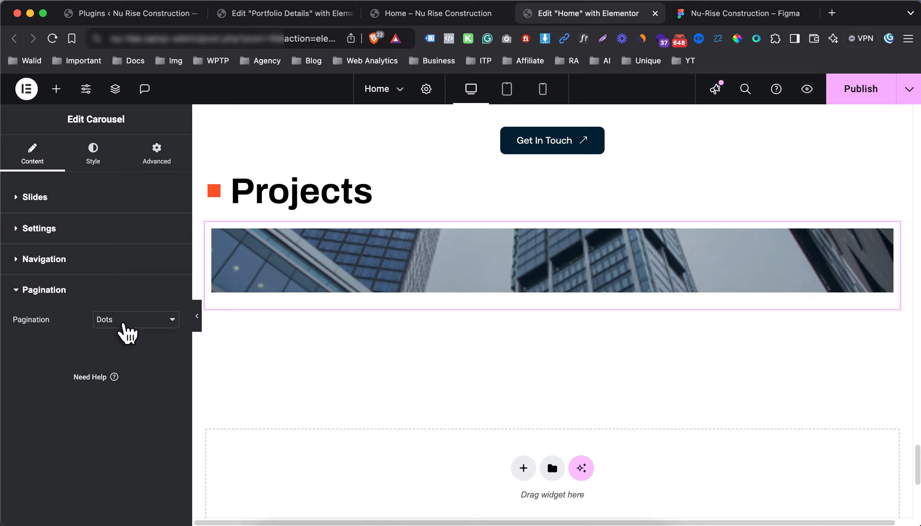
{"action": "left_click", "coordinate": [124, 325]}
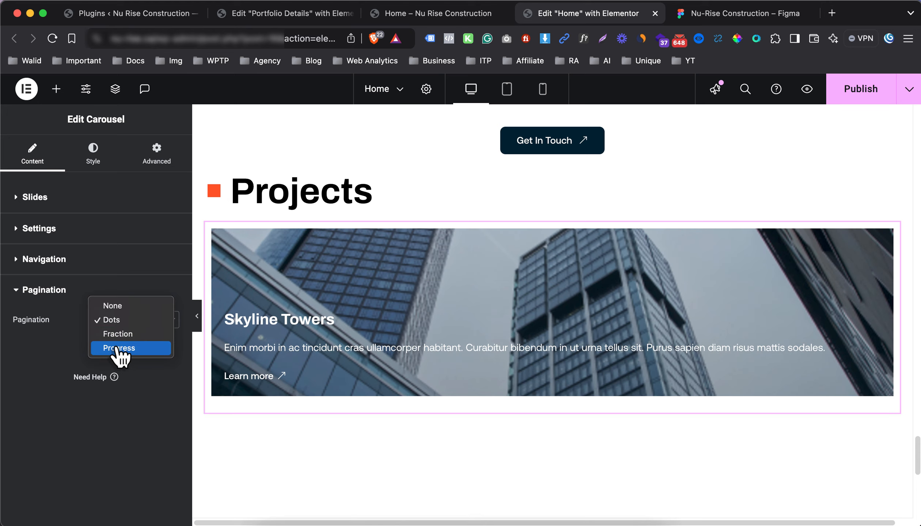
{"action": "left_click", "coordinate": [87, 362]}
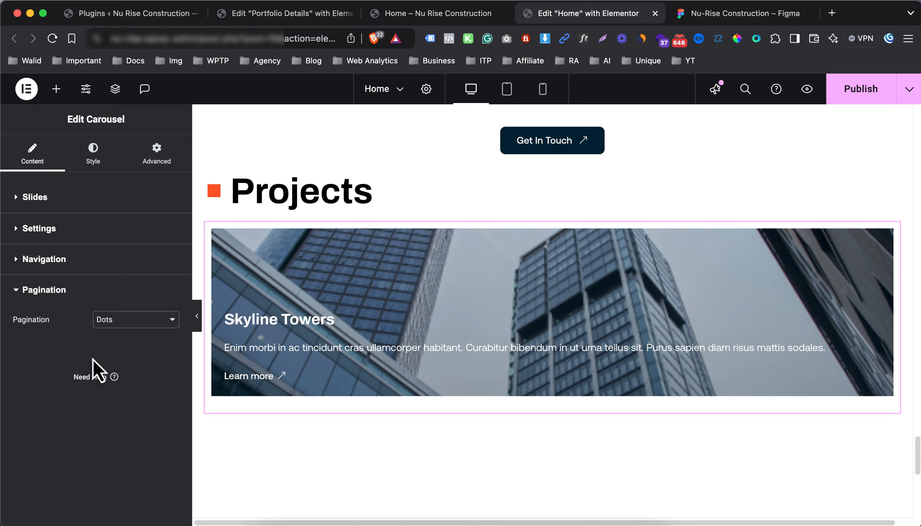
{"action": "left_click", "coordinate": [115, 346]}
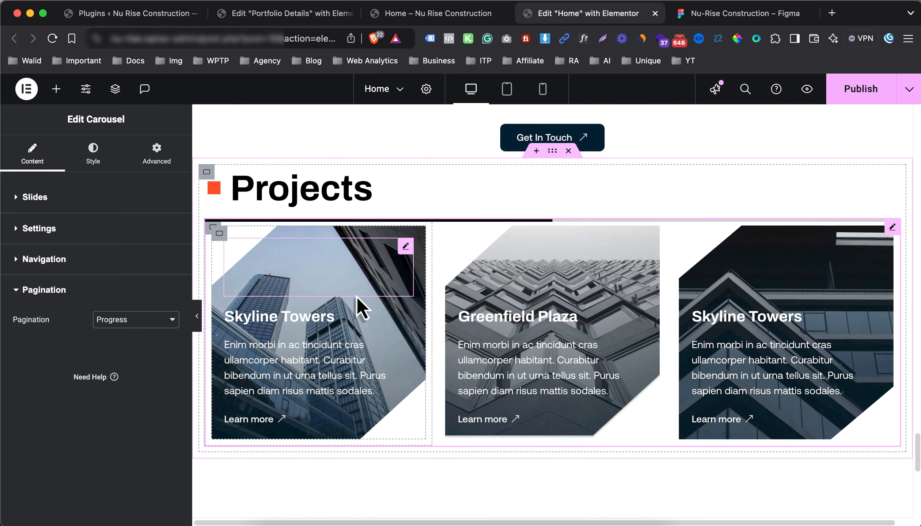
{"action": "scroll", "coordinate": [360, 302], "scroll_direction": "down", "scroll_amount": 1}
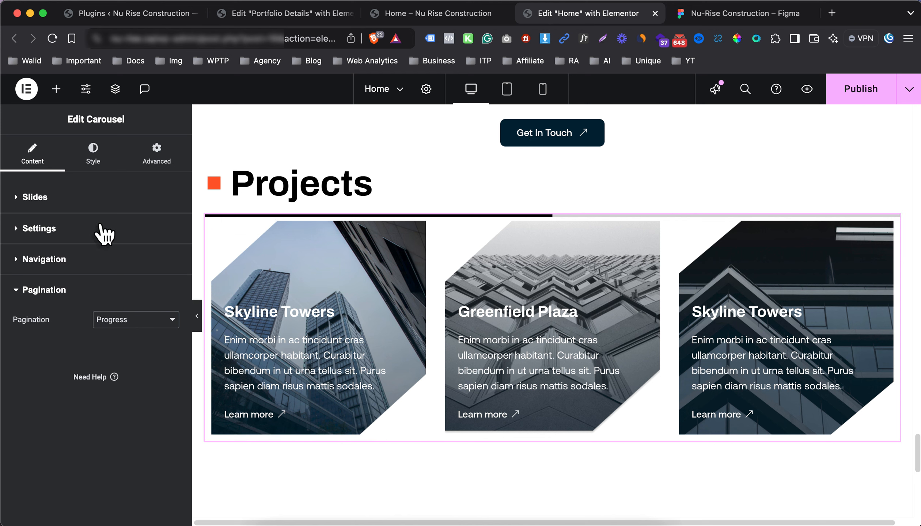
Set the progress bar pagination height to 2 px
{"action": "left_click", "coordinate": [93, 152]}
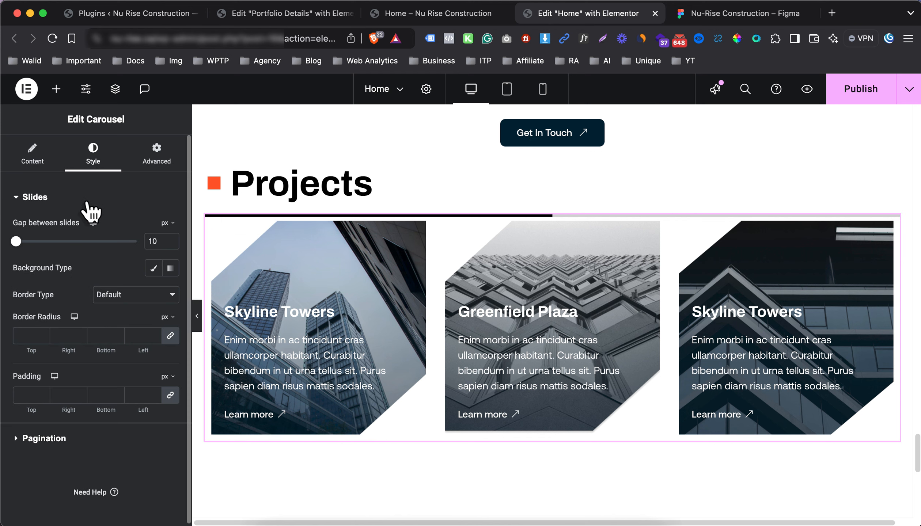
{"action": "left_click", "coordinate": [35, 196]}
{"action": "left_click", "coordinate": [78, 230]}
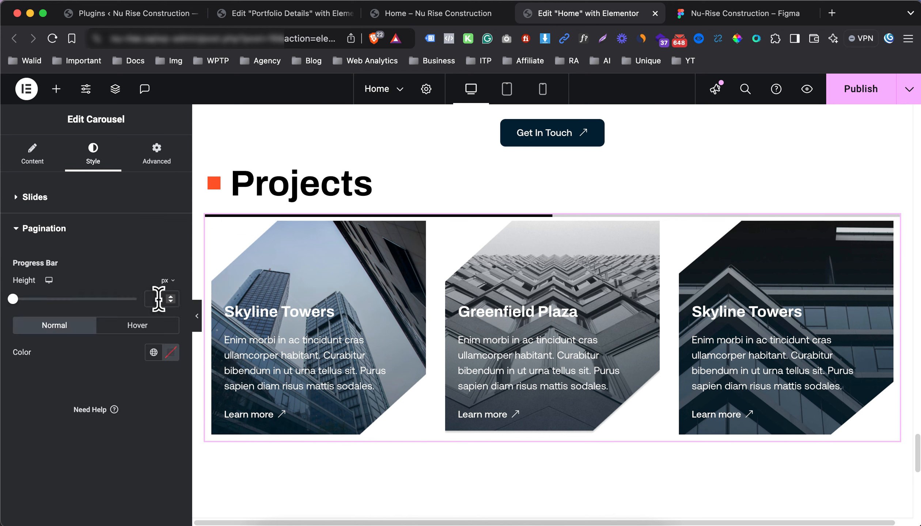
{"action": "type", "text": "1"}
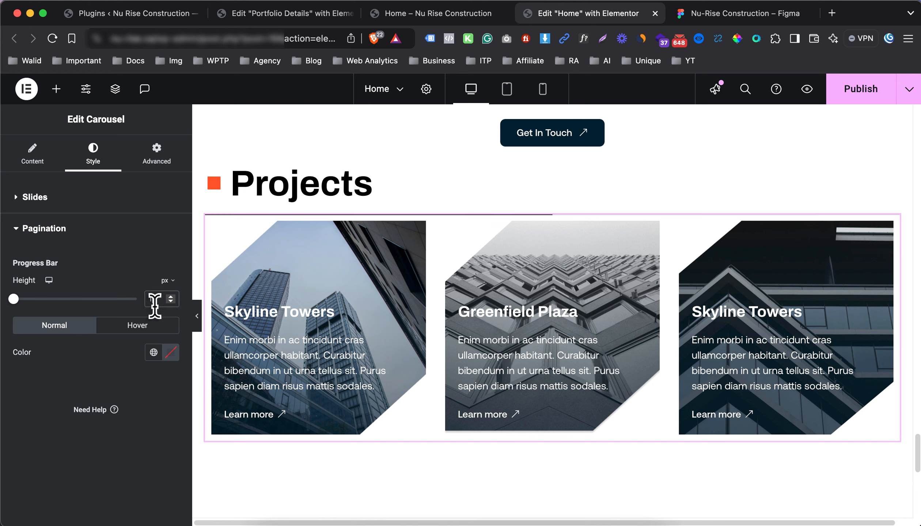
{"action": "key", "text": "BackSpace"}
{"action": "type", "text": "2"}
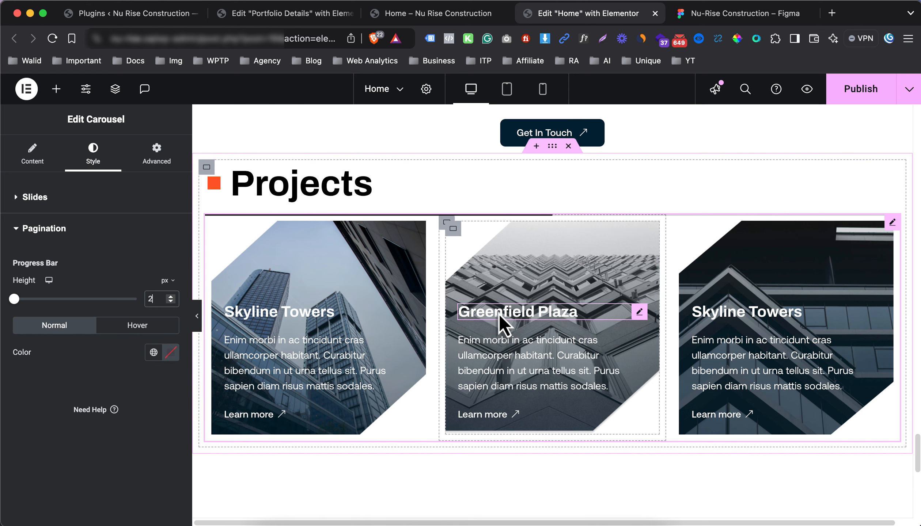
{"action": "scroll", "coordinate": [499, 313], "scroll_direction": "up", "scroll_amount": 1}
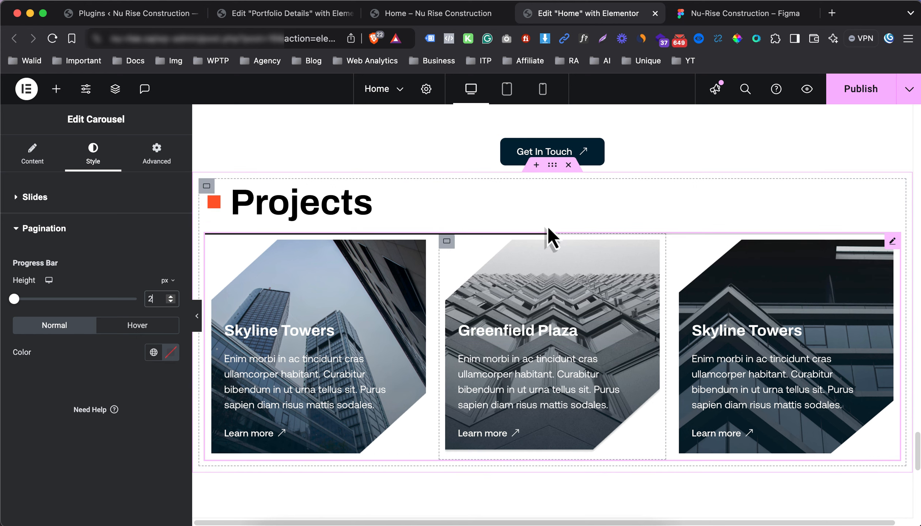
{"action": "left_click", "coordinate": [552, 169]}
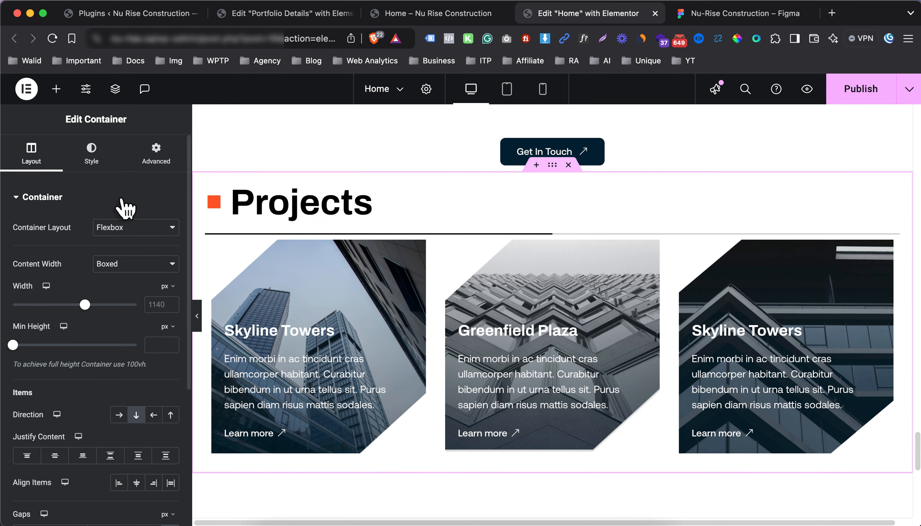
Give the Projects section 6% top and bottom padding
{"action": "left_click", "coordinate": [154, 157]}
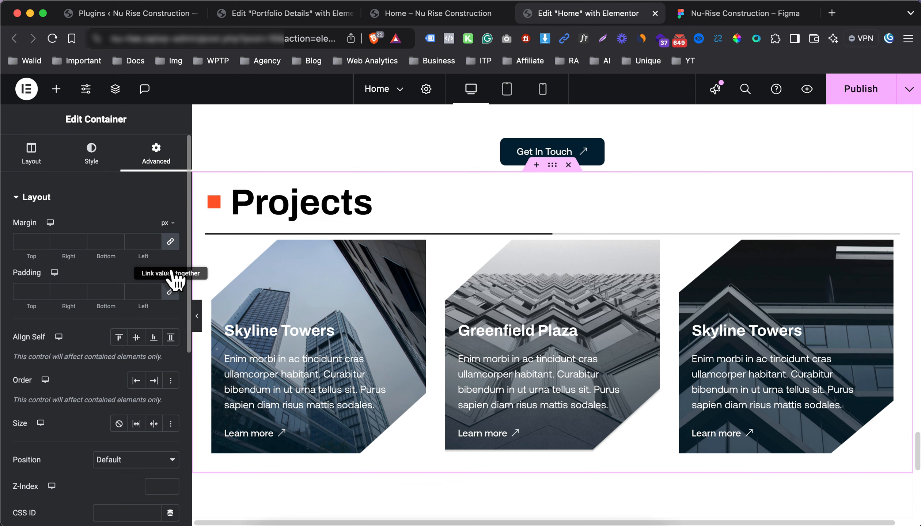
{"action": "left_click", "coordinate": [170, 288]}
{"action": "left_click", "coordinate": [169, 272]}
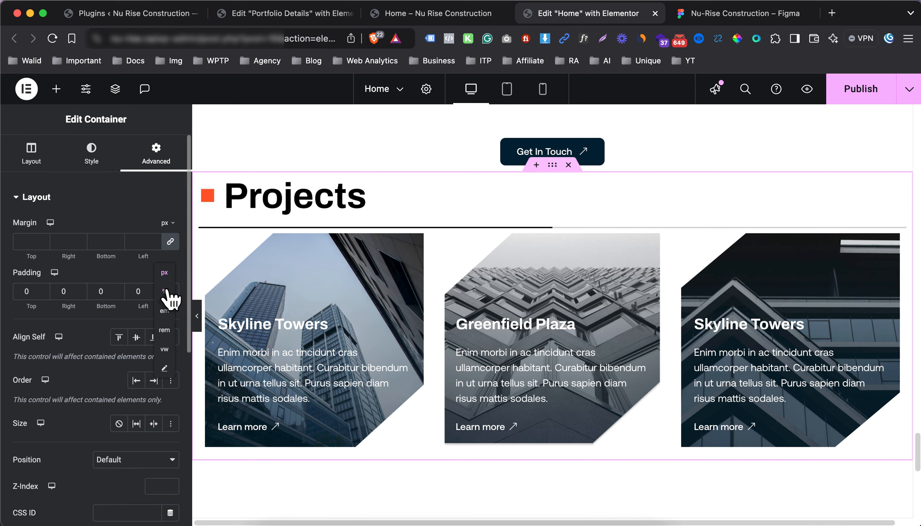
{"action": "left_click", "coordinate": [168, 290]}
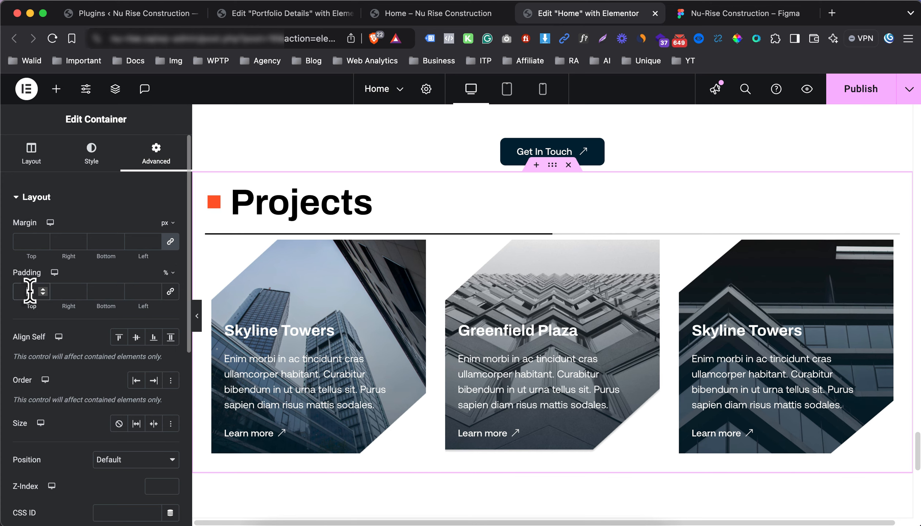
{"action": "left_click", "coordinate": [30, 291]}
{"action": "type", "text": "6"}
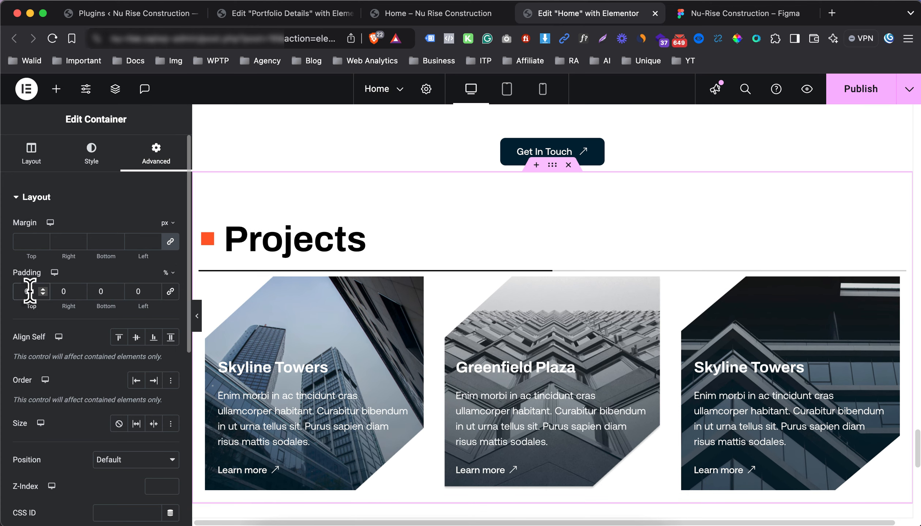
{"action": "double_click", "coordinate": [96, 291]}
{"action": "type", "text": "6"}
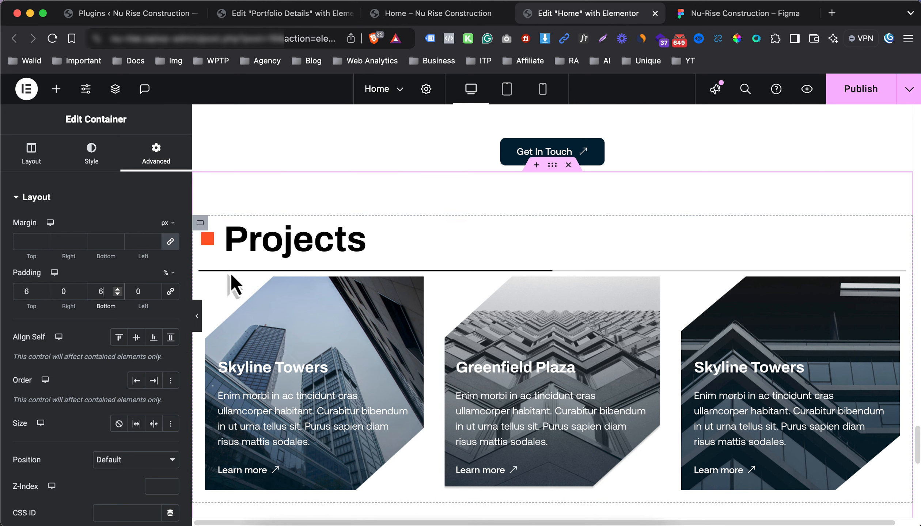
Clear the padding on the project cards container
{"action": "left_click", "coordinate": [208, 279]}
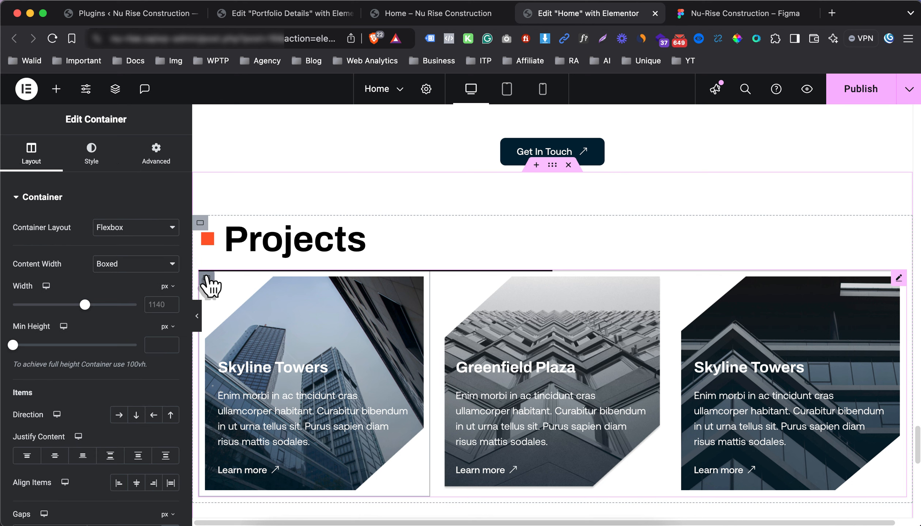
{"action": "left_click", "coordinate": [156, 152]}
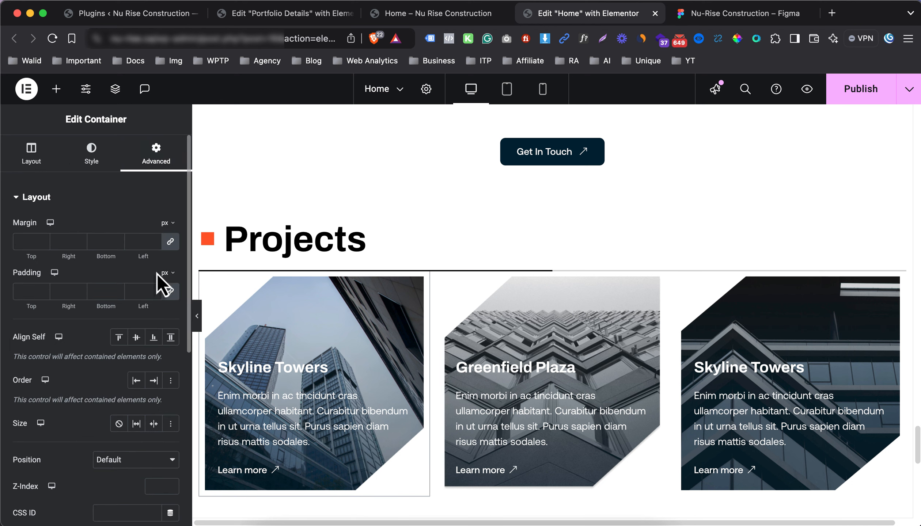
{"action": "left_click", "coordinate": [171, 291]}
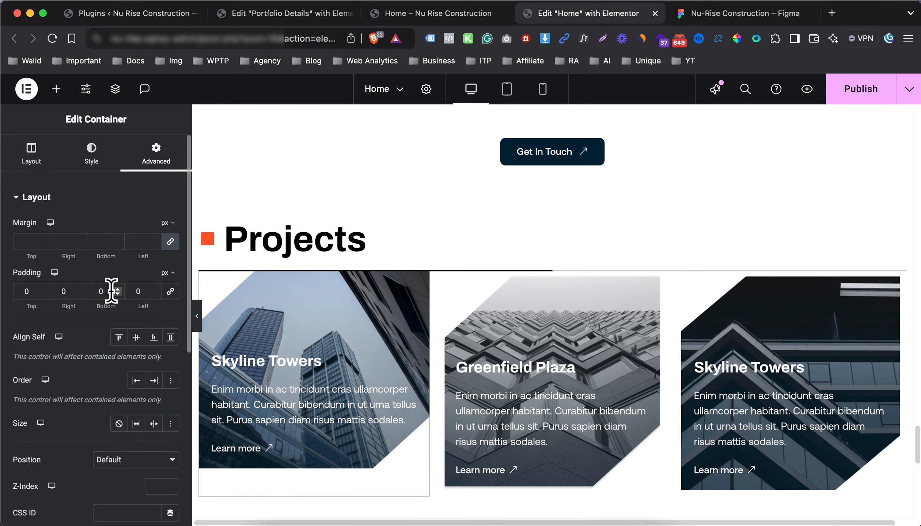
{"action": "left_click", "coordinate": [171, 292]}
{"action": "left_click_drag", "start_coordinate": [144, 294], "coordinate": [129, 287]}
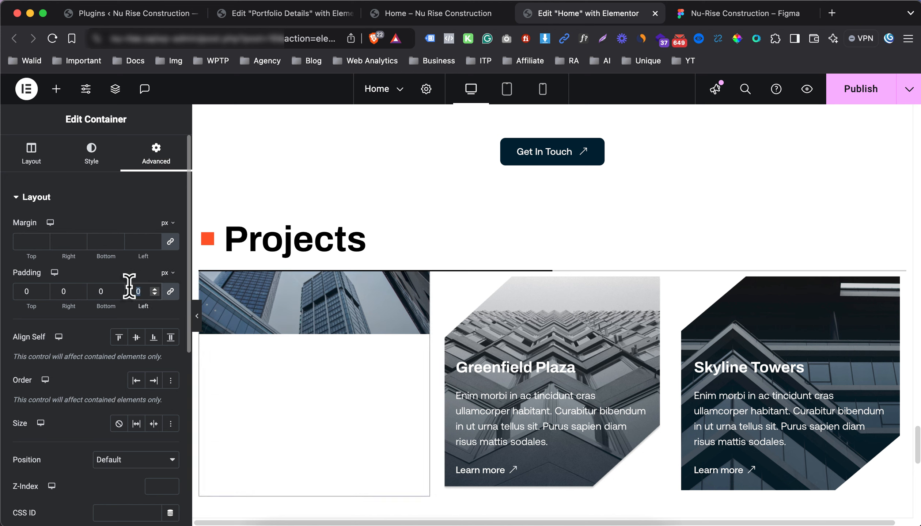
{"action": "key", "text": "BackSpace"}
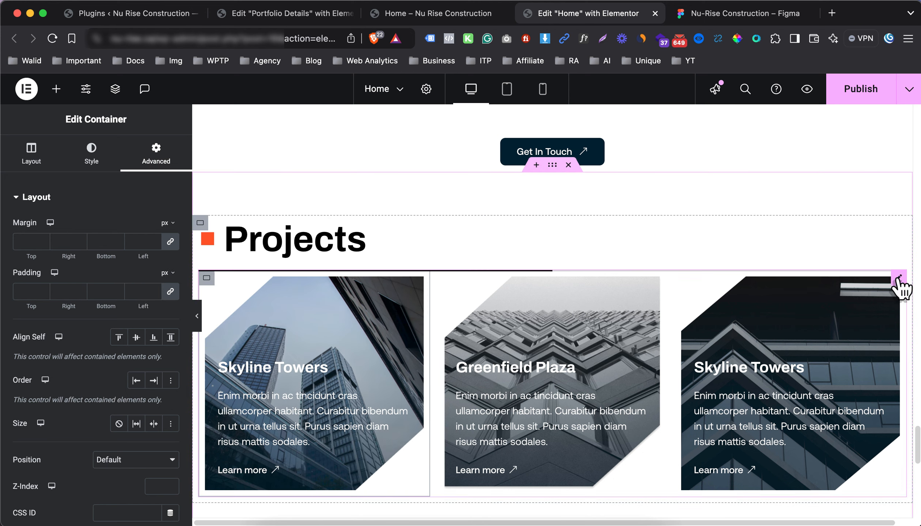
Unlink the project carousel's padding and give it 20 px top padding
{"action": "left_click", "coordinate": [899, 279]}
{"action": "left_click", "coordinate": [157, 156]}
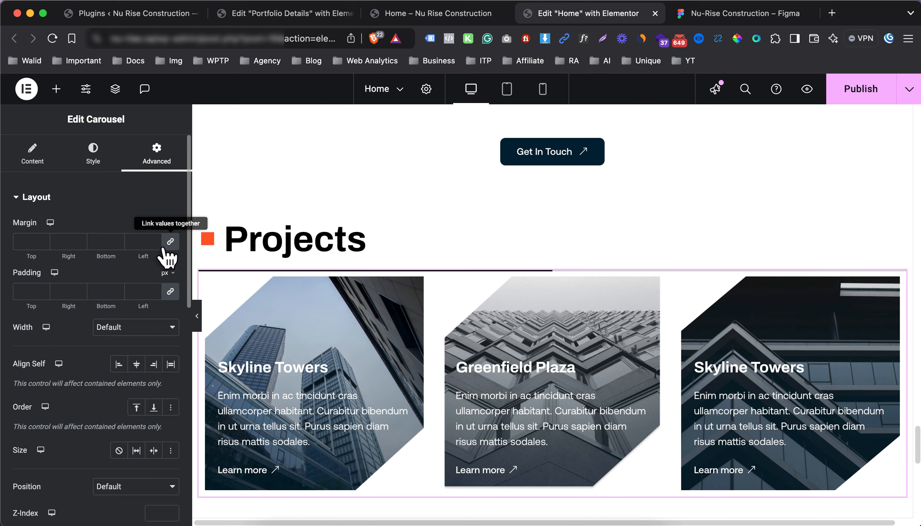
{"action": "left_click", "coordinate": [171, 291]}
{"action": "left_click", "coordinate": [24, 287]}
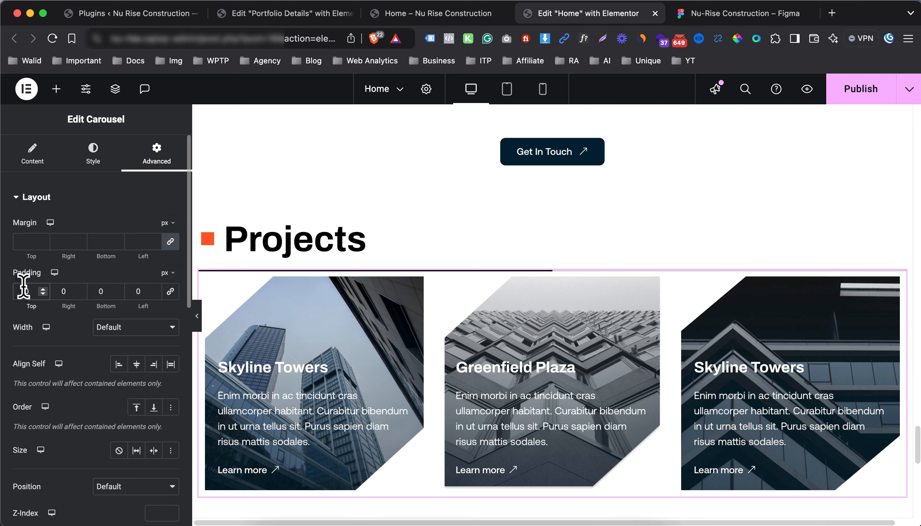
{"action": "type", "text": "2"}
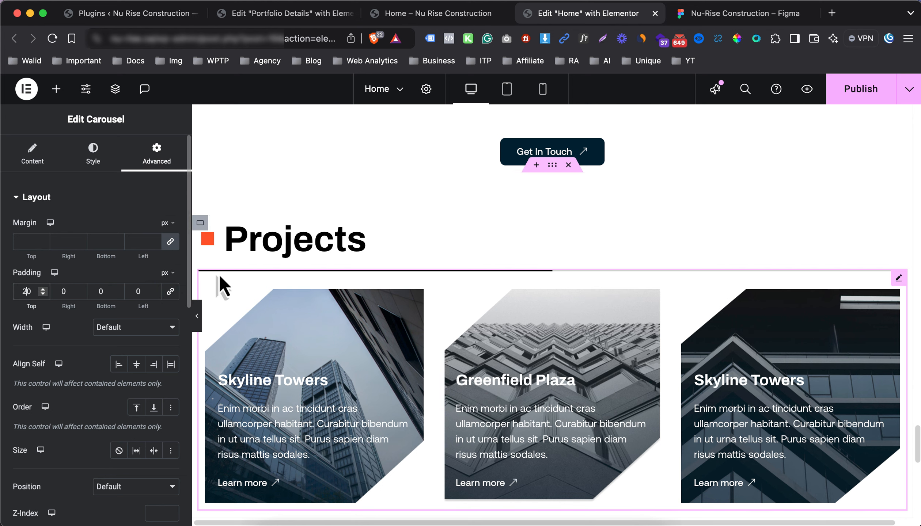
{"action": "scroll", "coordinate": [443, 270], "scroll_direction": "down", "scroll_amount": 3}
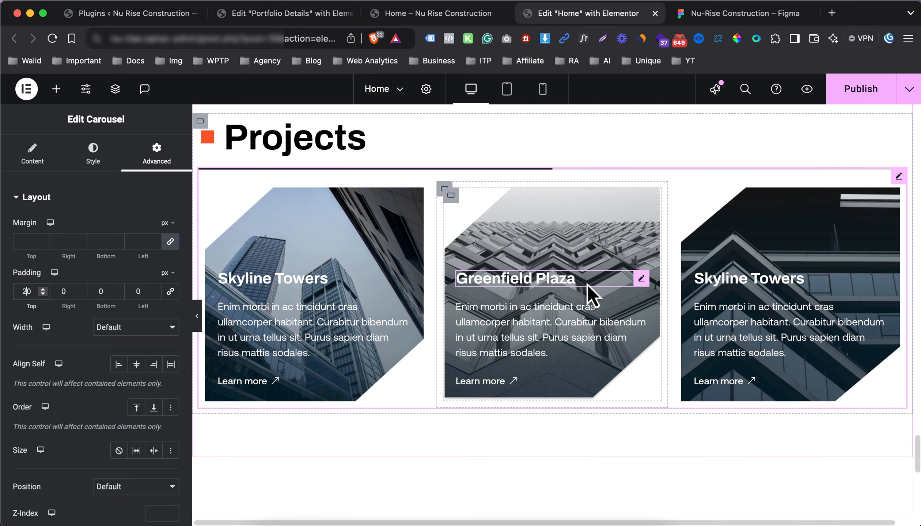
{"action": "key", "text": "super+Tab"}
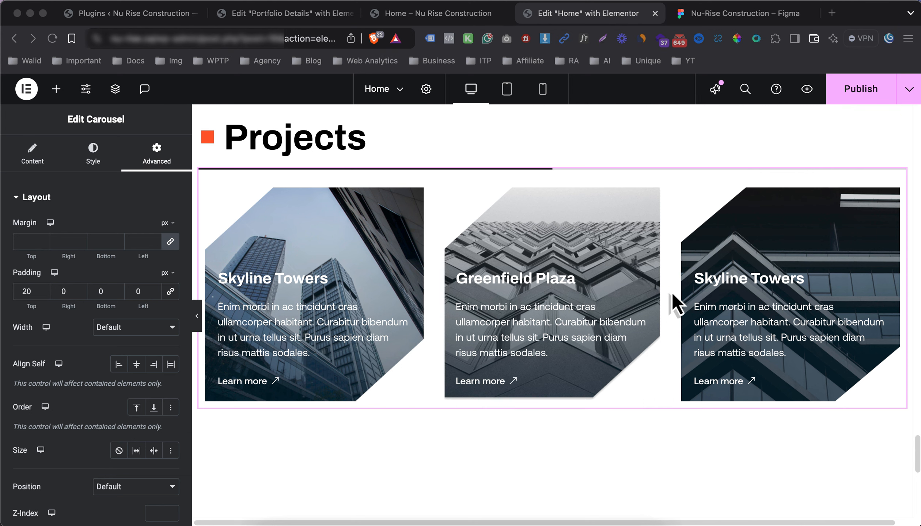
{"action": "left_click", "coordinate": [713, 281]}
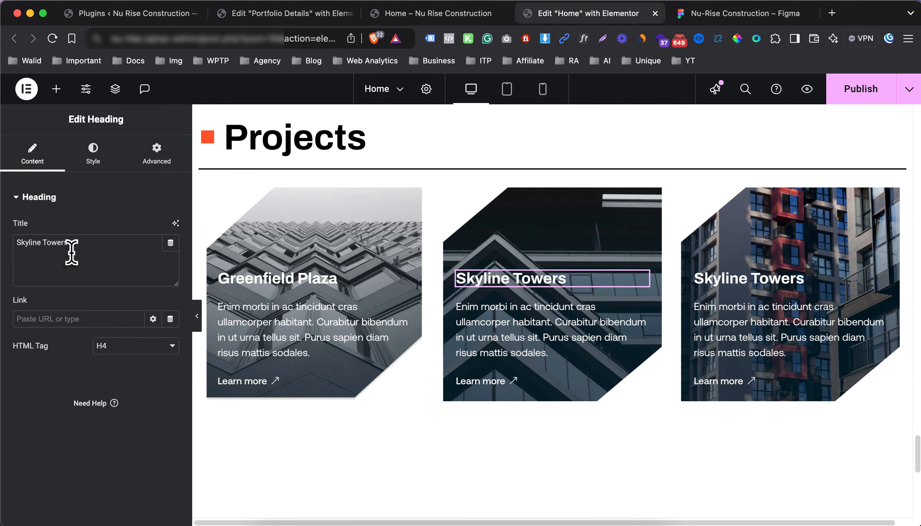
Retitle the duplicate Skyline Towers card heading to 'Riverside Residences'
{"action": "triple_click", "coordinate": [71, 252]}
{"action": "type", "text": "Riverside Residences"}
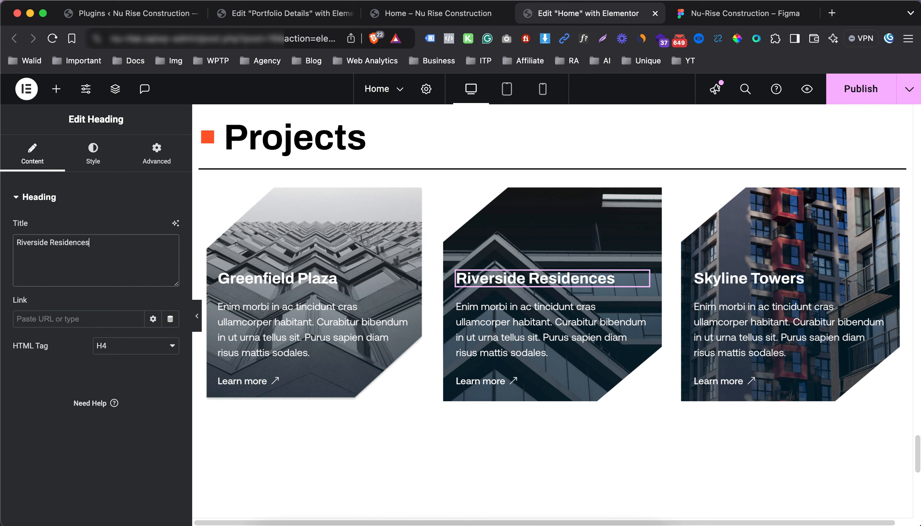
{"action": "key", "text": "super+Tab"}
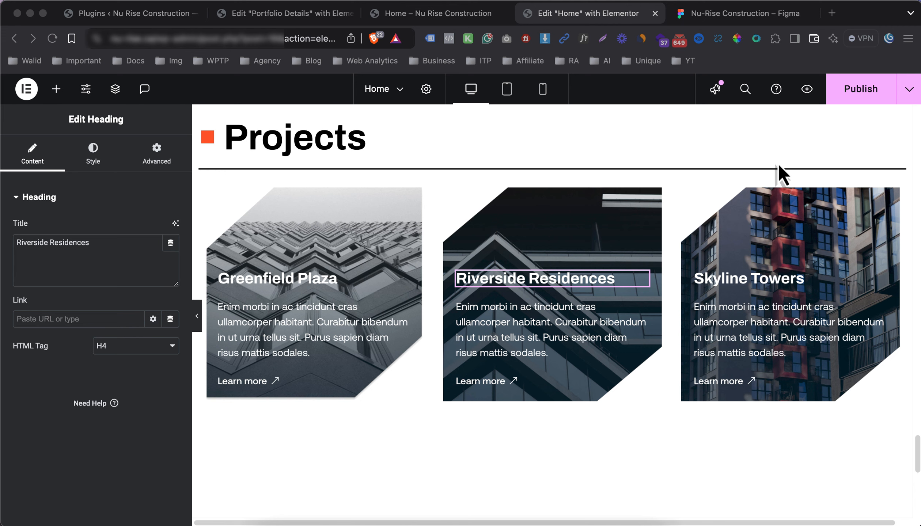
{"action": "scroll", "coordinate": [627, 181], "scroll_direction": "up", "scroll_amount": 3}
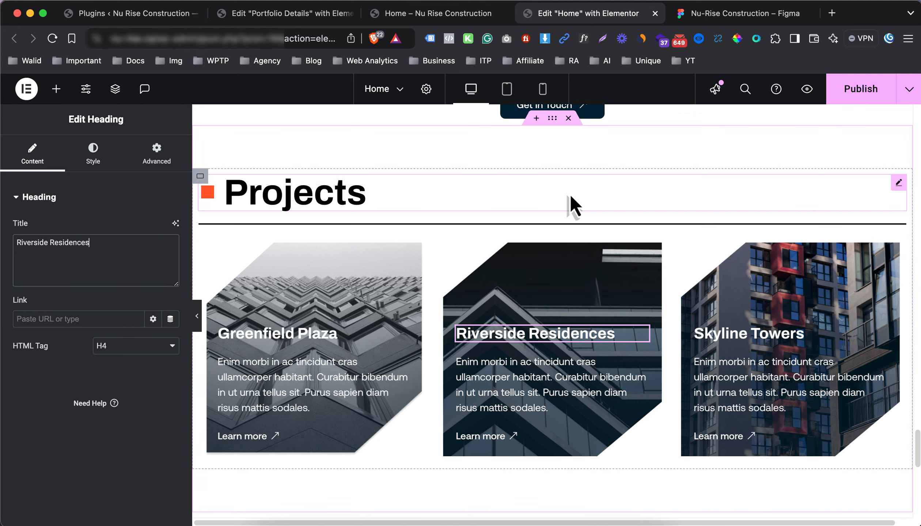
{"action": "scroll", "coordinate": [572, 207], "scroll_direction": "up", "scroll_amount": 2}
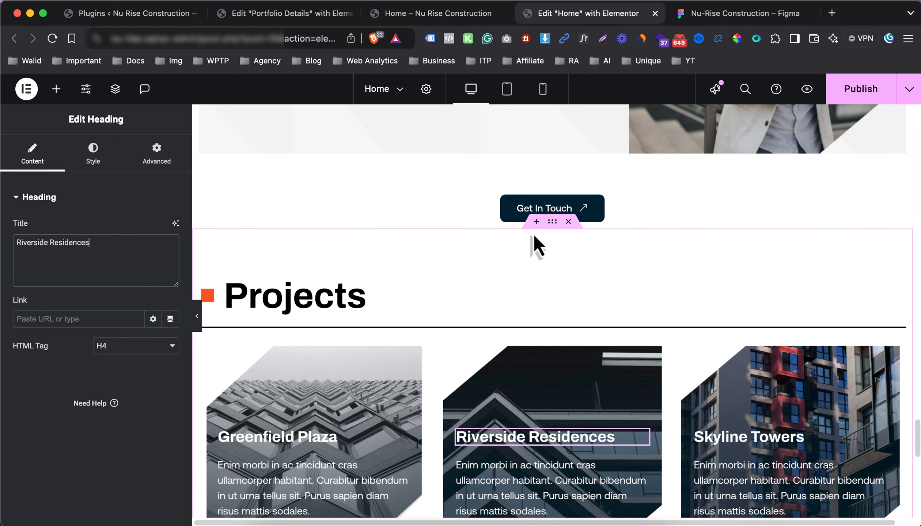
{"action": "left_click", "coordinate": [193, 310]}
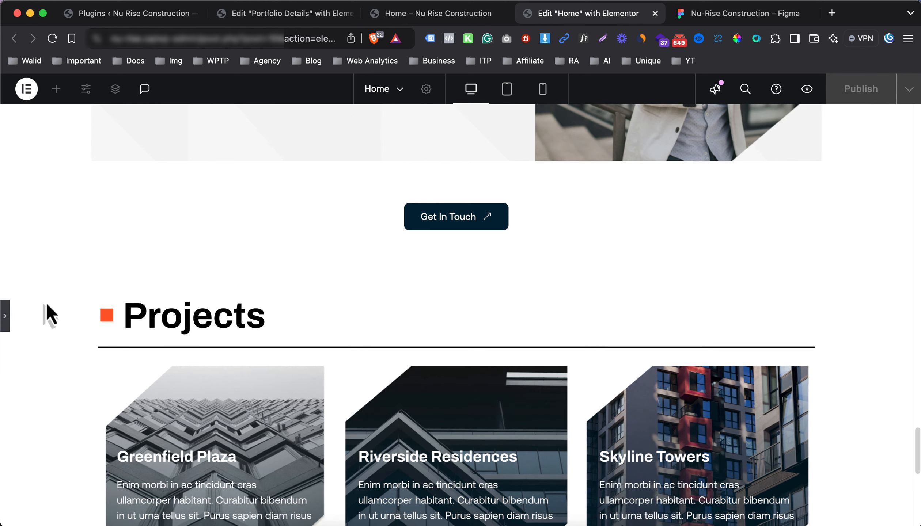
{"action": "scroll", "coordinate": [438, 319], "scroll_direction": "down", "scroll_amount": 8}
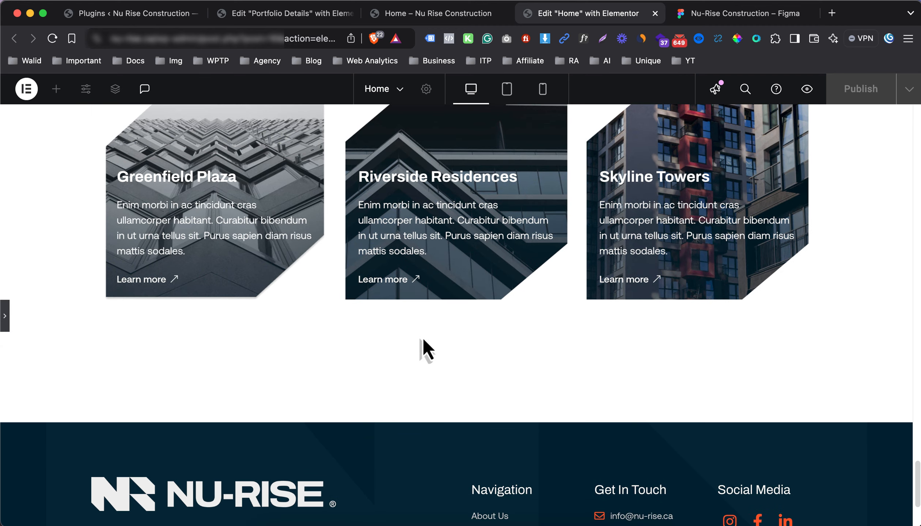
{"action": "scroll", "coordinate": [513, 263], "scroll_direction": "up", "scroll_amount": 5}
{"action": "scroll", "coordinate": [512, 269], "scroll_direction": "down", "scroll_amount": 1}
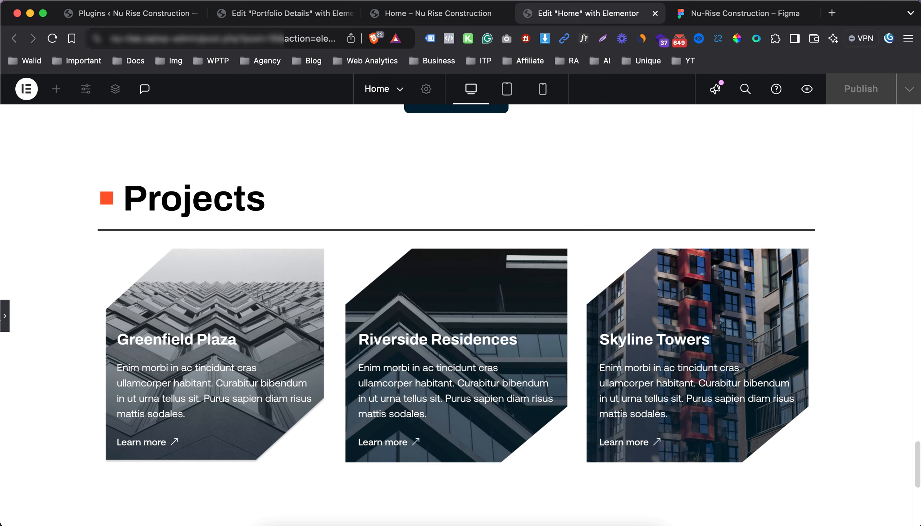
{"action": "key", "text": "super+p"}
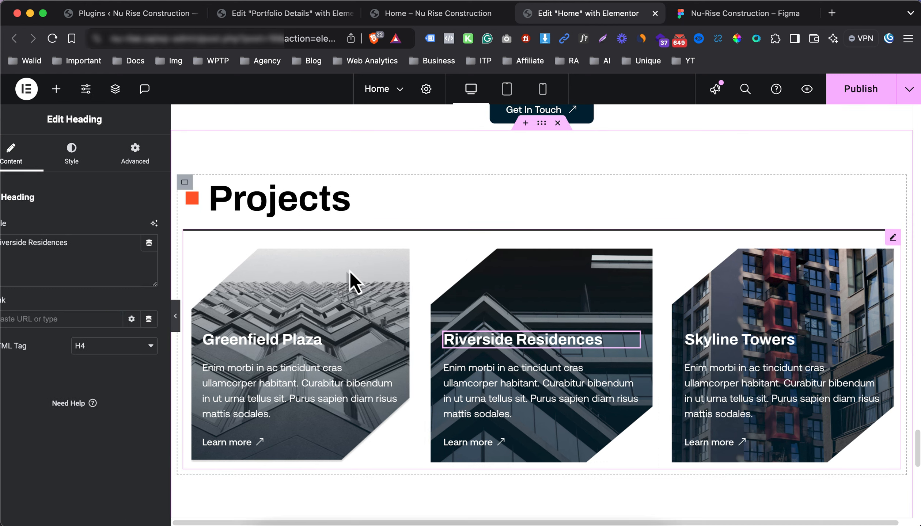
Set the carousel's pagination progress bar colour to the global dark navy Background Color
{"action": "left_click", "coordinate": [709, 261]}
{"action": "left_click", "coordinate": [83, 168]}
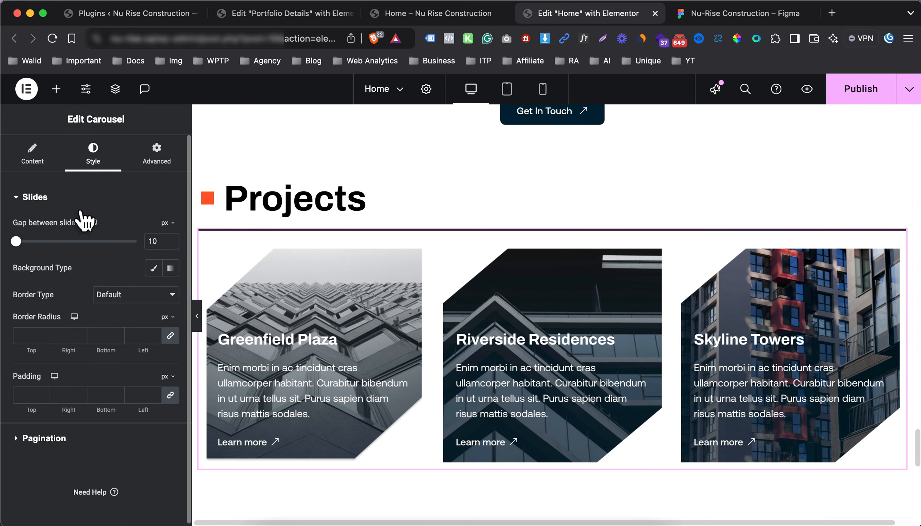
{"action": "left_click", "coordinate": [78, 202]}
{"action": "left_click", "coordinate": [69, 231]}
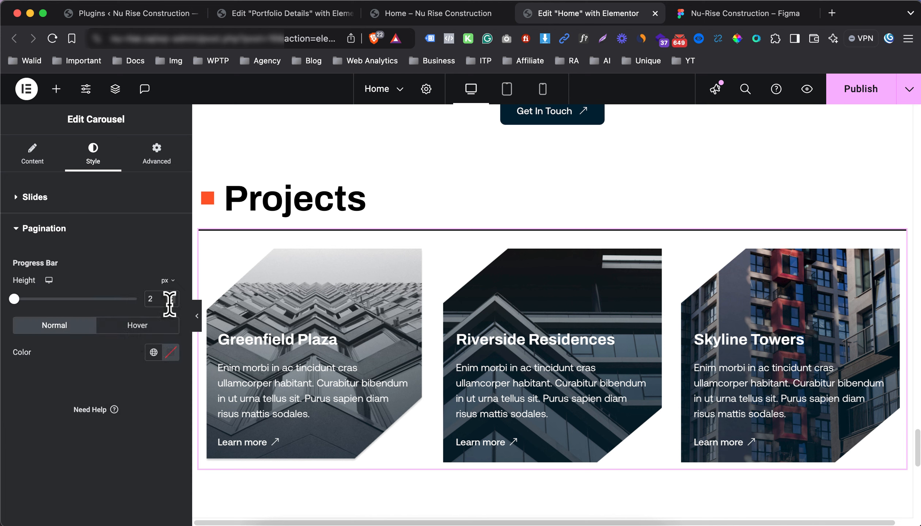
{"action": "left_click", "coordinate": [153, 353]}
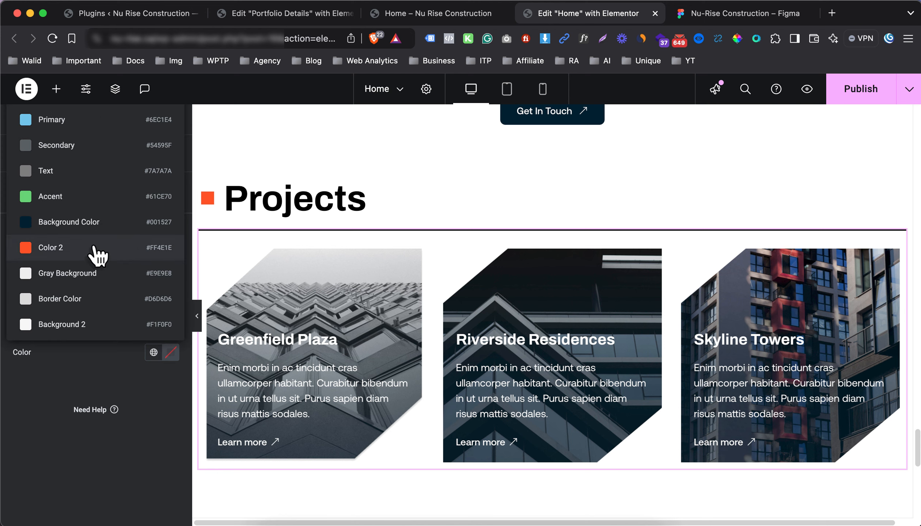
{"action": "left_click", "coordinate": [93, 223]}
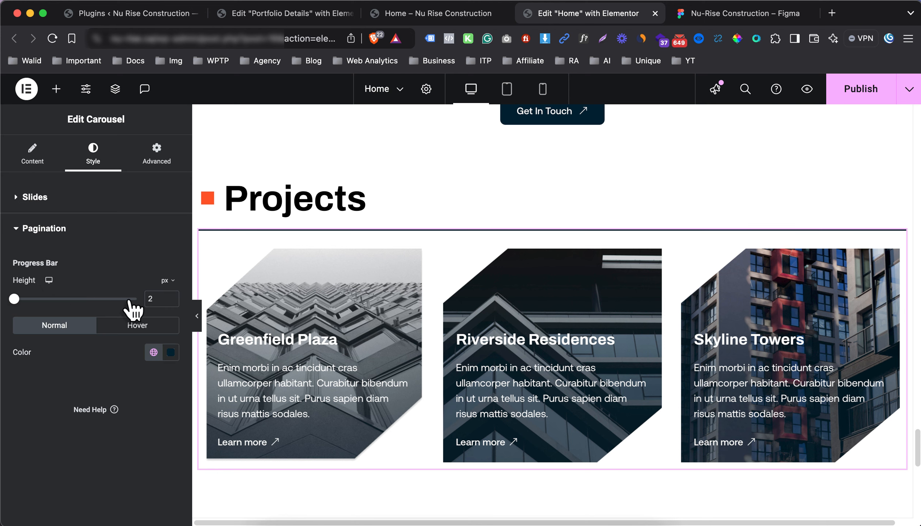
Publish the updated home page
{"action": "scroll", "coordinate": [510, 237], "scroll_direction": "down", "scroll_amount": 2}
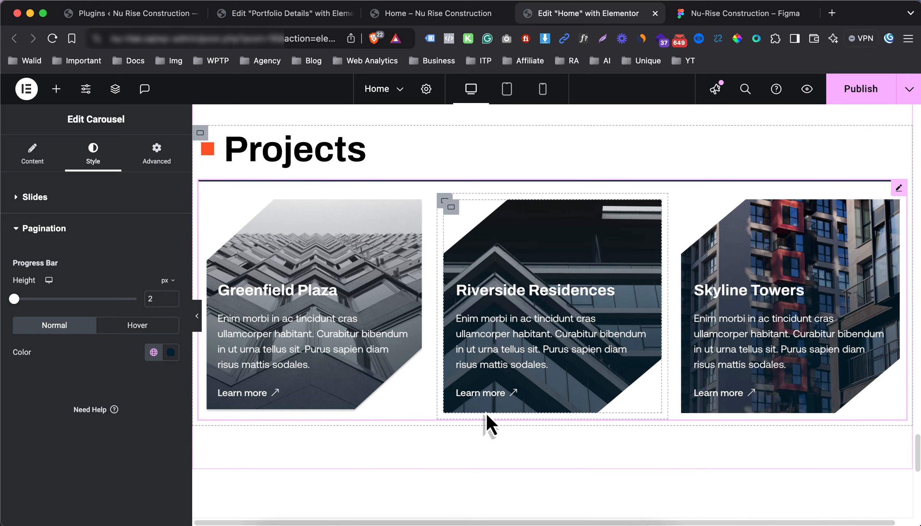
{"action": "scroll", "coordinate": [637, 370], "scroll_direction": "down", "scroll_amount": 10}
{"action": "scroll", "coordinate": [639, 238], "scroll_direction": "up", "scroll_amount": 8}
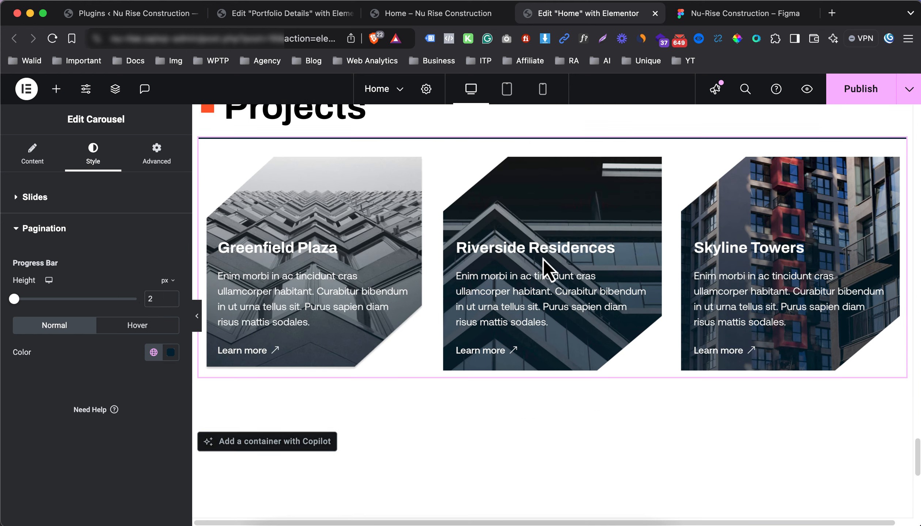
{"action": "left_click", "coordinate": [860, 91]}
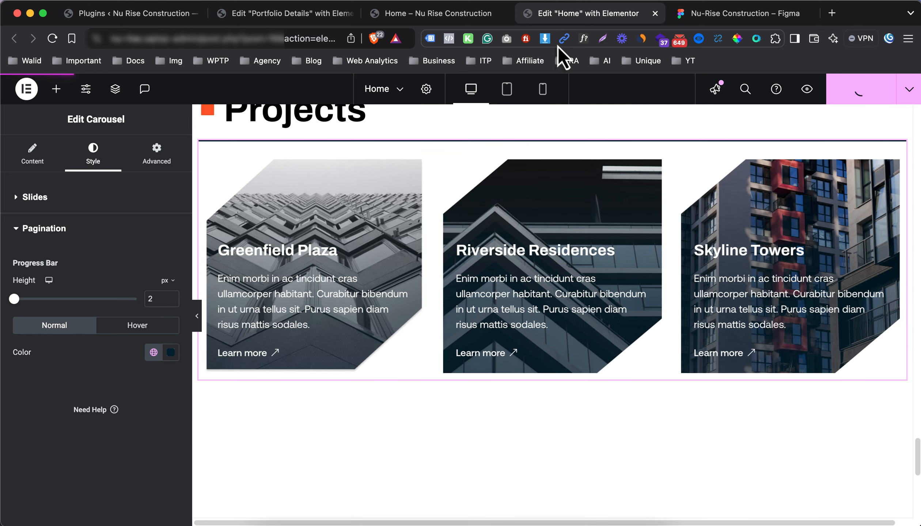
Reload the live home page, slide the Projects carousel cards, then return to the Elementor editor
{"action": "left_click", "coordinate": [463, 17]}
{"action": "key", "text": "super+r"}
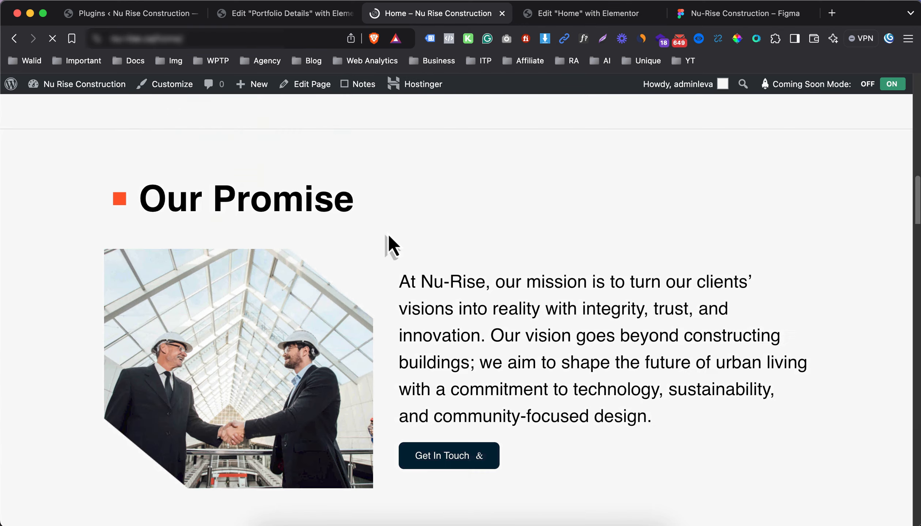
{"action": "scroll", "coordinate": [383, 253], "scroll_direction": "down", "scroll_amount": 20}
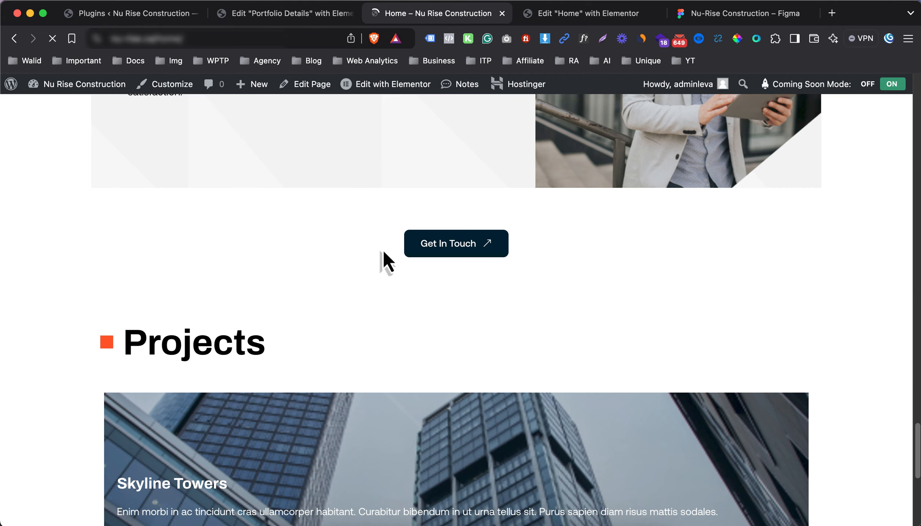
{"action": "scroll", "coordinate": [383, 252], "scroll_direction": "down", "scroll_amount": 4}
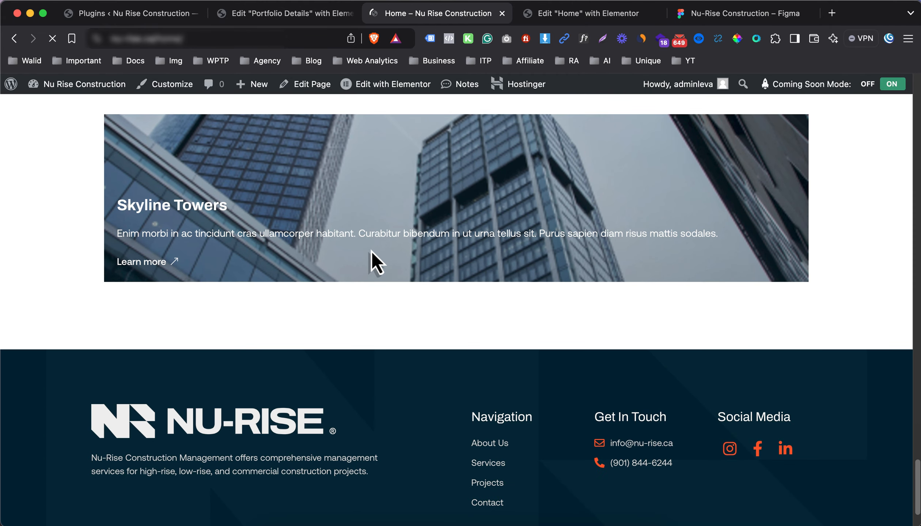
{"action": "scroll", "coordinate": [610, 256], "scroll_direction": "down", "scroll_amount": 1}
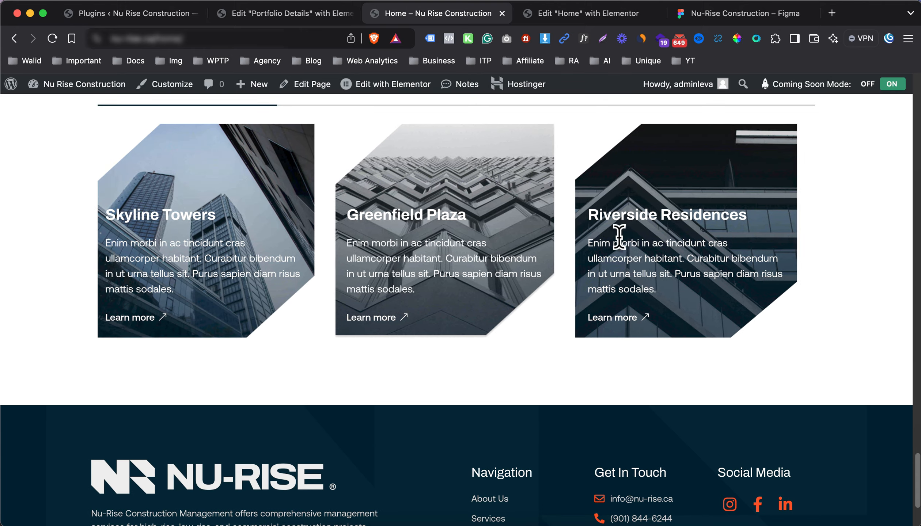
{"action": "scroll", "coordinate": [614, 249], "scroll_direction": "up", "scroll_amount": 1}
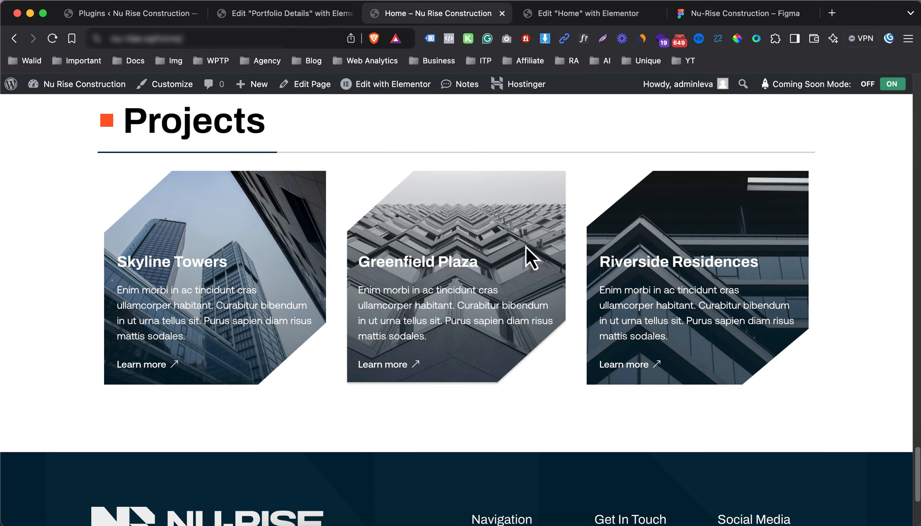
{"action": "left_click_drag", "start_coordinate": [630, 245], "coordinate": [52, 285]}
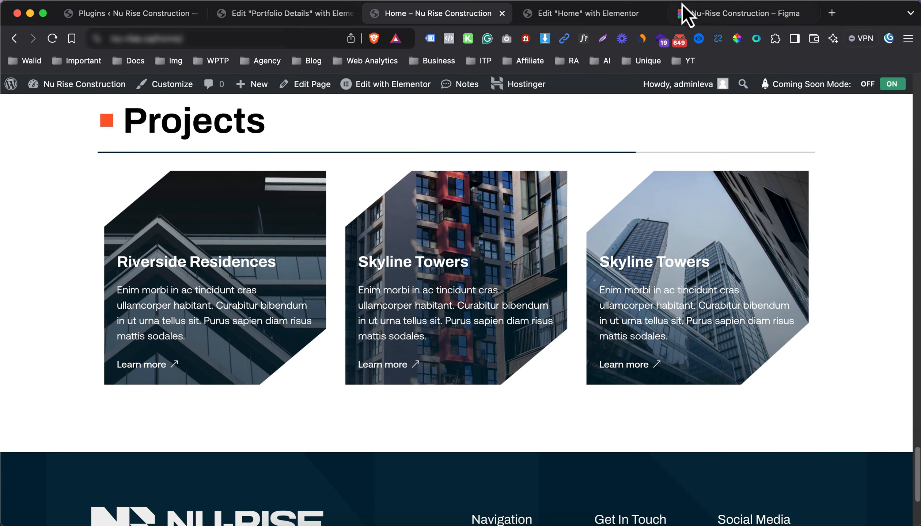
{"action": "left_click", "coordinate": [606, 13]}
{"action": "scroll", "coordinate": [455, 256], "scroll_direction": "up", "scroll_amount": 1}
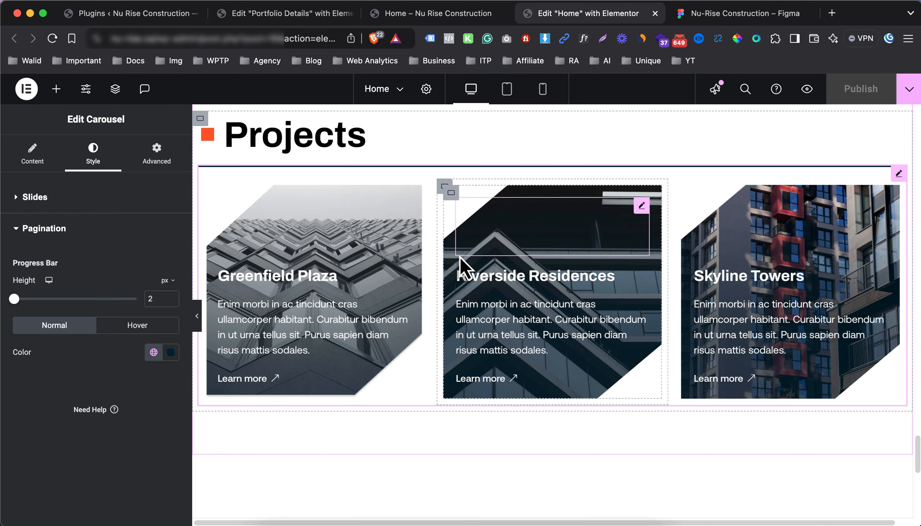
{"action": "scroll", "coordinate": [431, 241], "scroll_direction": "down", "scroll_amount": 2}
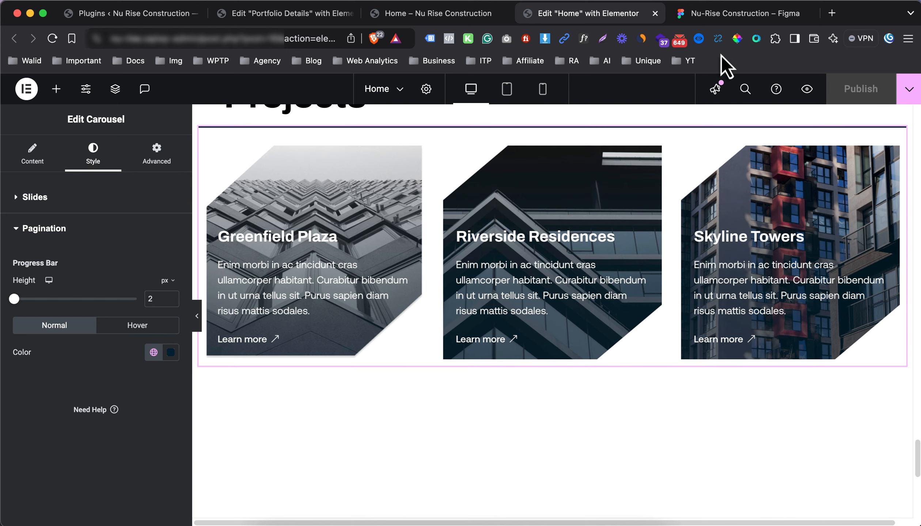
{"action": "key", "text": "ctrl+Tab"}
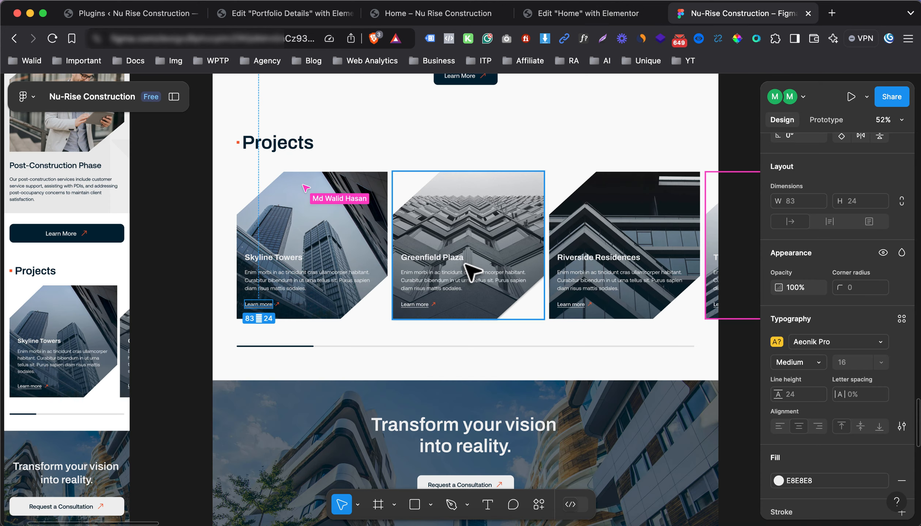
{"action": "scroll", "coordinate": [471, 272], "scroll_direction": "down", "scroll_amount": 5}
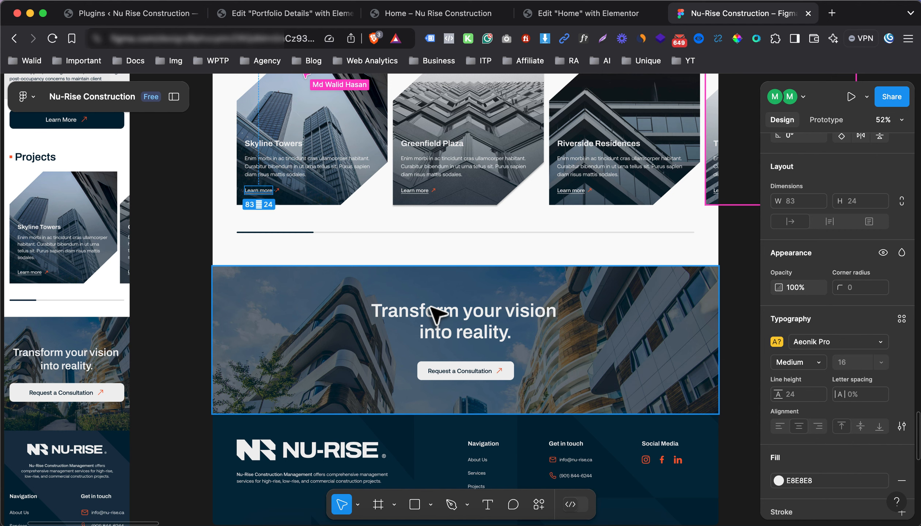
{"action": "left_click", "coordinate": [555, 15]}
{"action": "scroll", "coordinate": [438, 316], "scroll_direction": "down", "scroll_amount": 3}
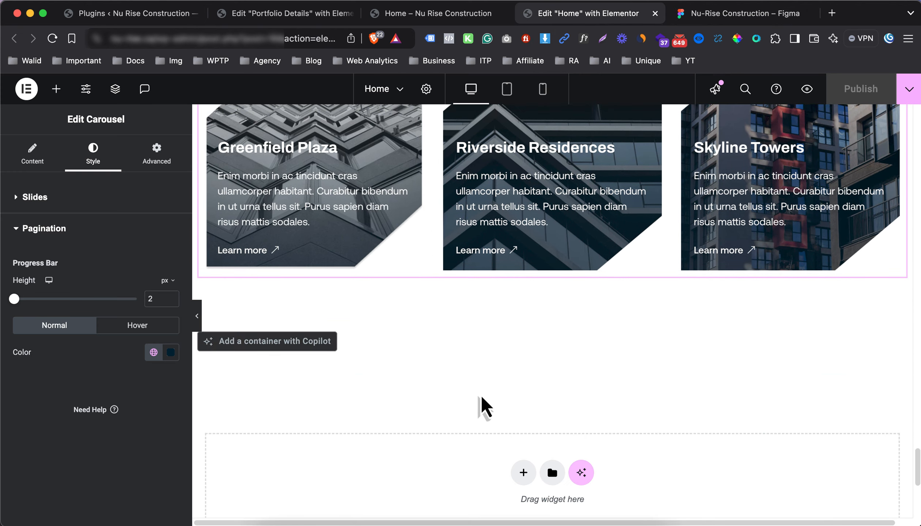
Add a single-column flexbox section below Projects and drop a Heading widget into it
{"action": "left_click", "coordinate": [524, 472]}
{"action": "left_click", "coordinate": [496, 503]}
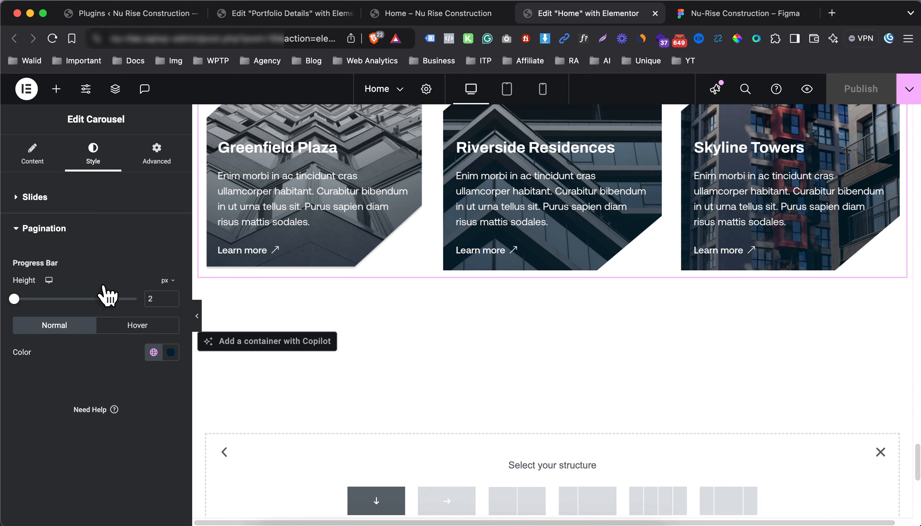
{"action": "left_click", "coordinate": [56, 89]}
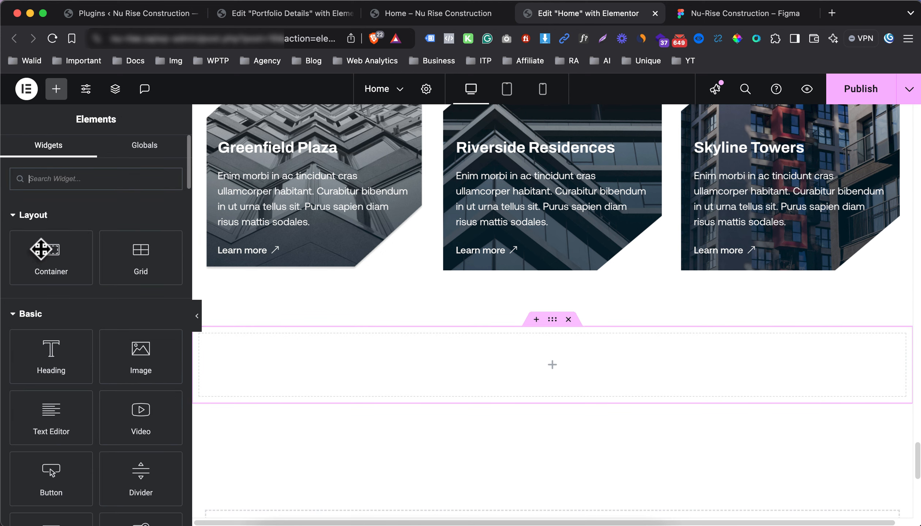
{"action": "left_click", "coordinate": [41, 254]}
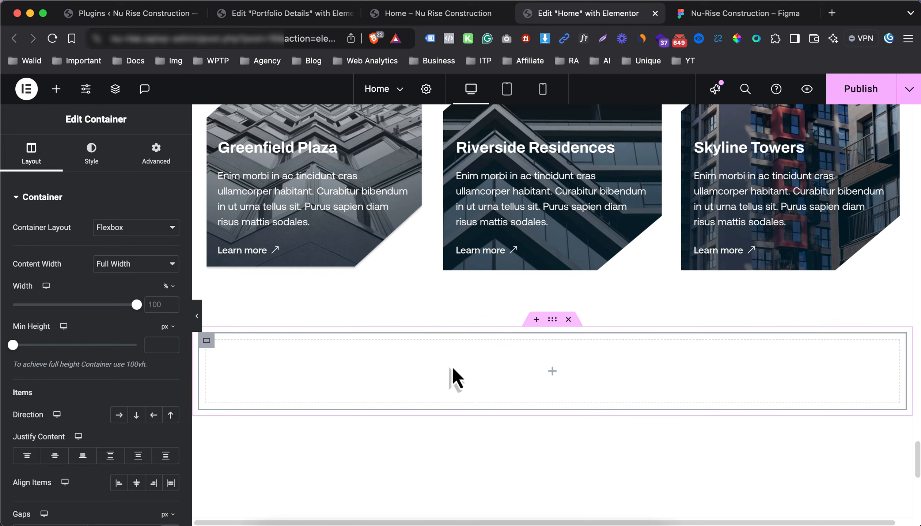
{"action": "scroll", "coordinate": [475, 365], "scroll_direction": "down", "scroll_amount": 2}
{"action": "left_click", "coordinate": [552, 339]}
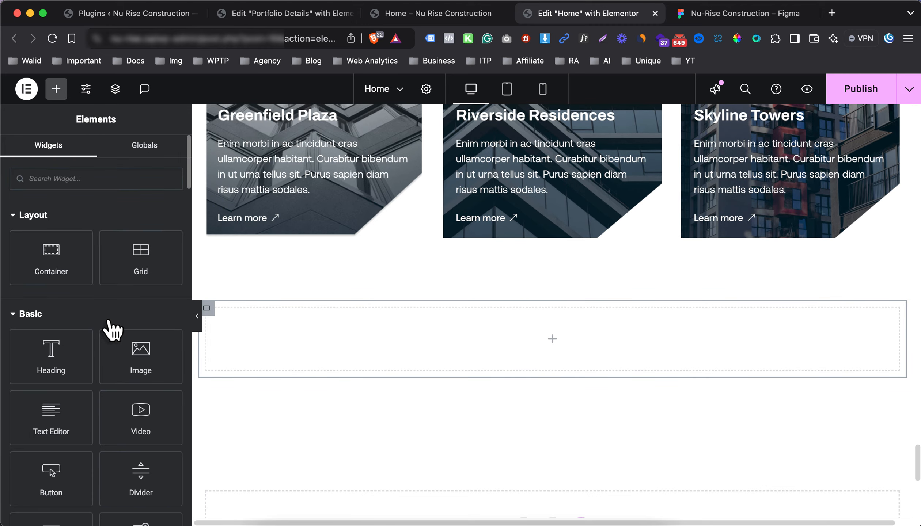
{"action": "scroll", "coordinate": [511, 303], "scroll_direction": "up", "scroll_amount": 10}
{"action": "scroll", "coordinate": [510, 294], "scroll_direction": "up", "scroll_amount": 20}
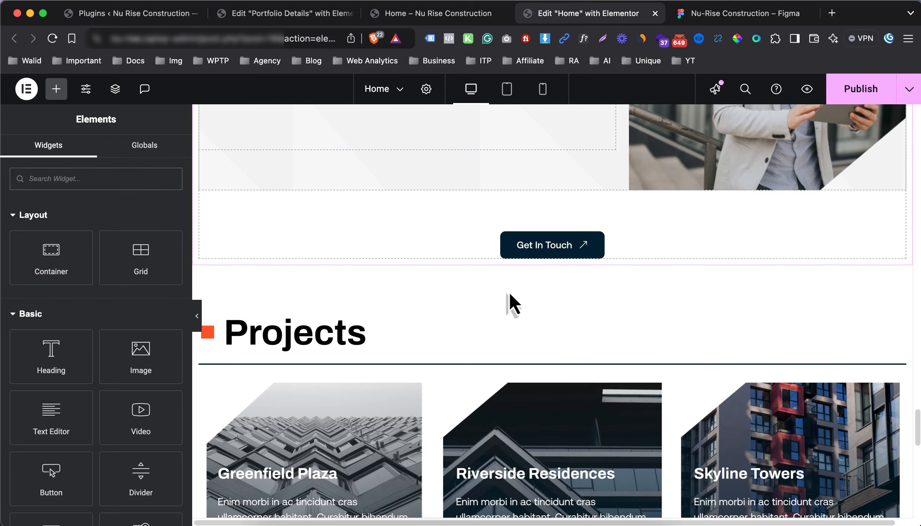
{"action": "scroll", "coordinate": [473, 283], "scroll_direction": "up", "scroll_amount": 10}
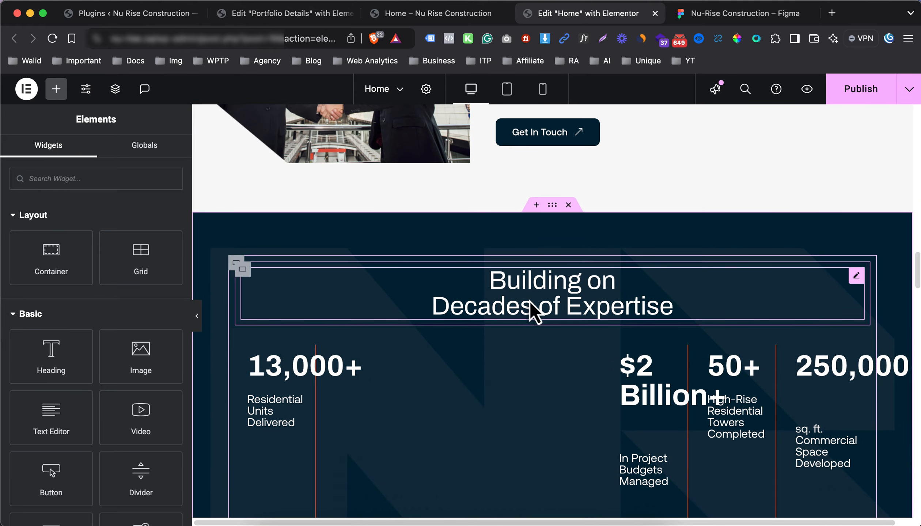
{"action": "scroll", "coordinate": [529, 301], "scroll_direction": "down", "scroll_amount": 20}
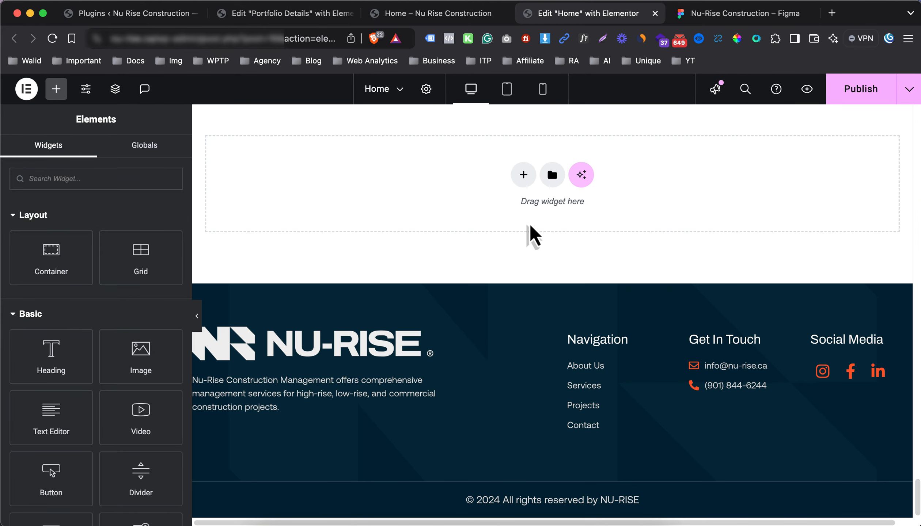
{"action": "scroll", "coordinate": [530, 224], "scroll_direction": "up", "scroll_amount": 6}
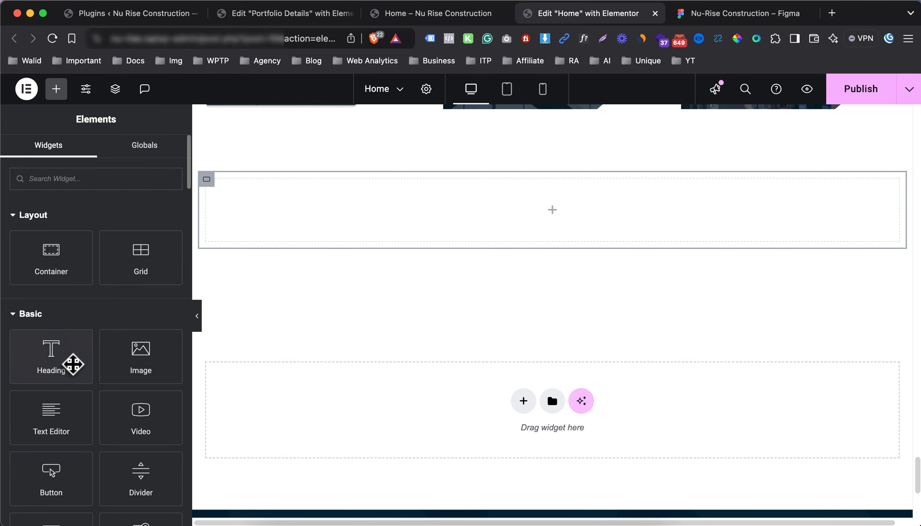
{"action": "left_click_drag", "start_coordinate": [72, 364], "coordinate": [475, 226]}
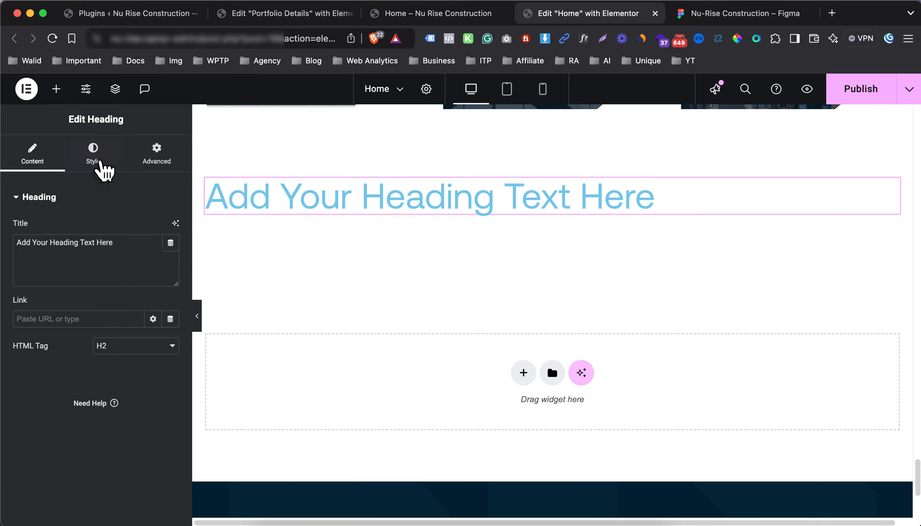
Set the heading font family to Archivo and centre-align it
{"action": "left_click", "coordinate": [92, 154]}
{"action": "left_click", "coordinate": [170, 281]}
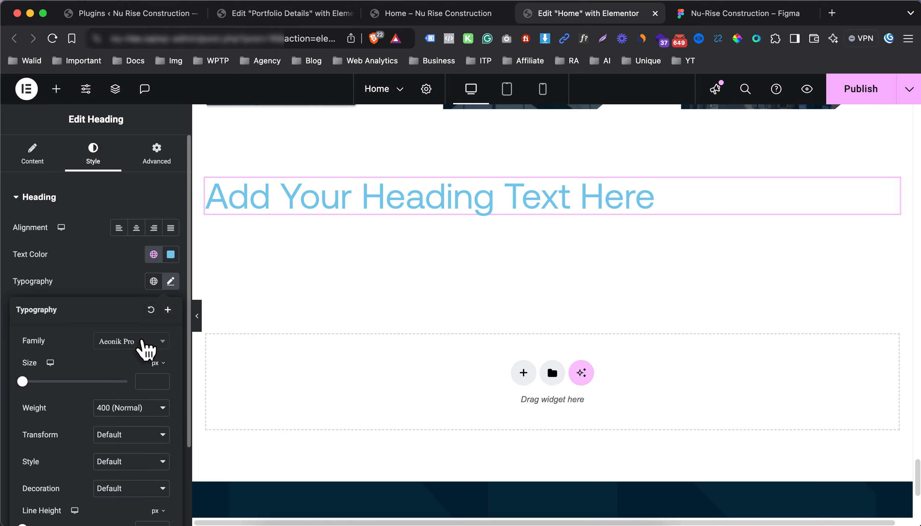
{"action": "left_click", "coordinate": [143, 342]}
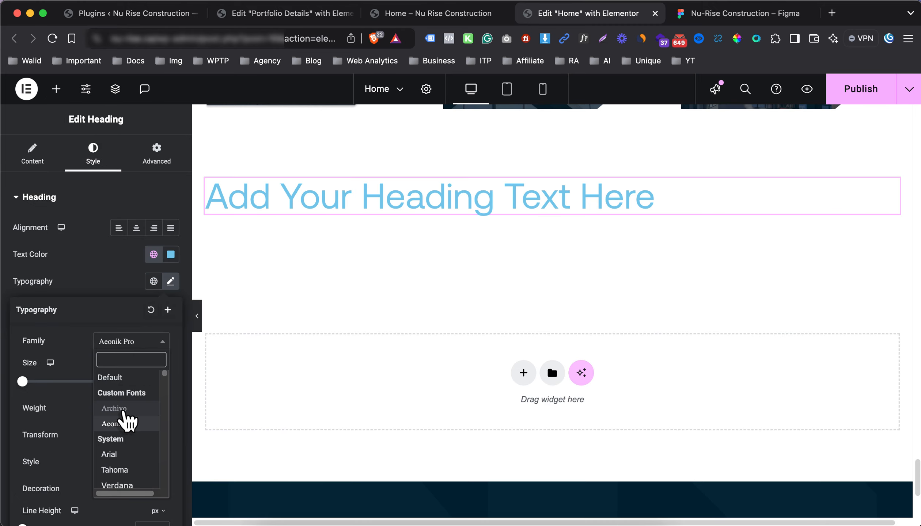
{"action": "left_click", "coordinate": [125, 419]}
{"action": "left_click", "coordinate": [137, 227]}
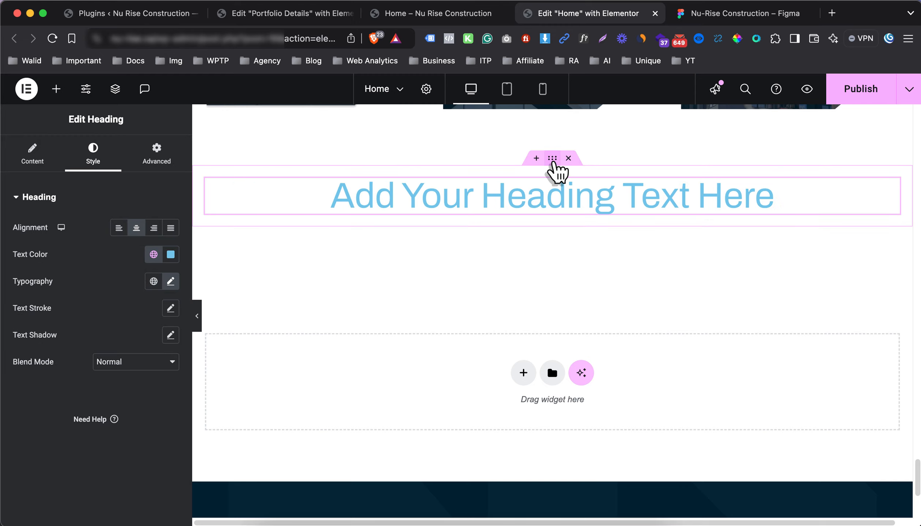
{"action": "left_click", "coordinate": [261, 220]}
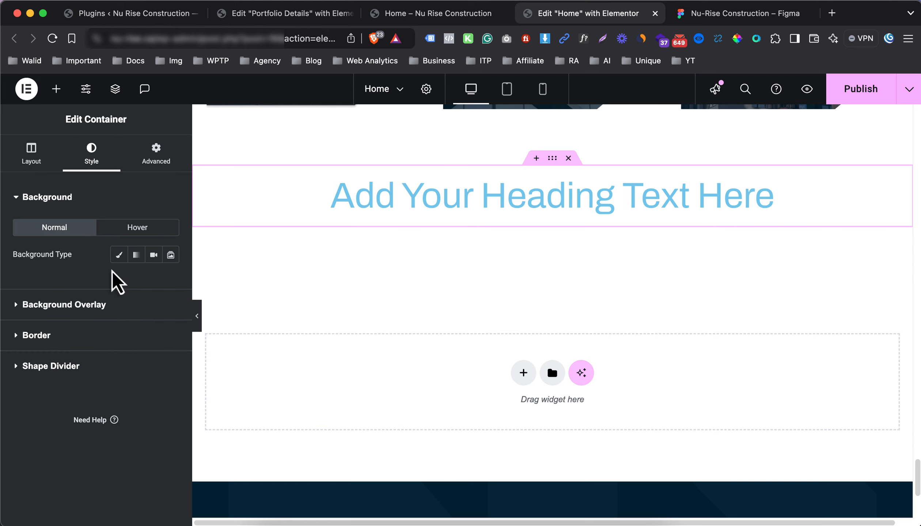
Give the container a classic background using the building photo from the Media Library
{"action": "left_click", "coordinate": [119, 254]}
{"action": "left_click", "coordinate": [103, 349]}
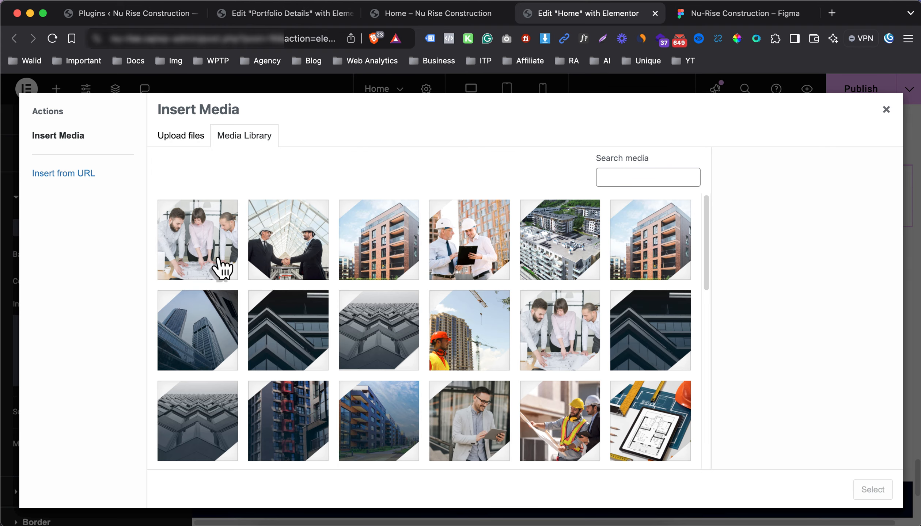
{"action": "scroll", "coordinate": [322, 314], "scroll_direction": "down", "scroll_amount": 2}
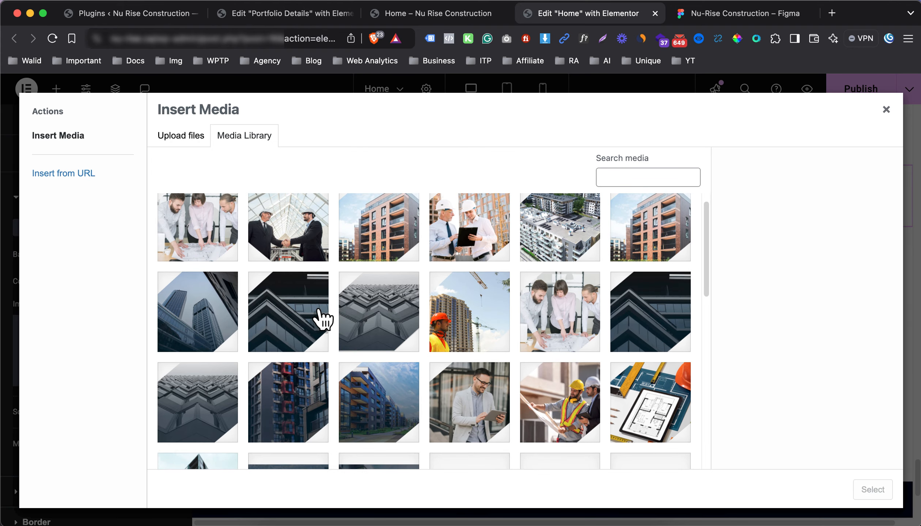
{"action": "scroll", "coordinate": [386, 373], "scroll_direction": "down", "scroll_amount": 2}
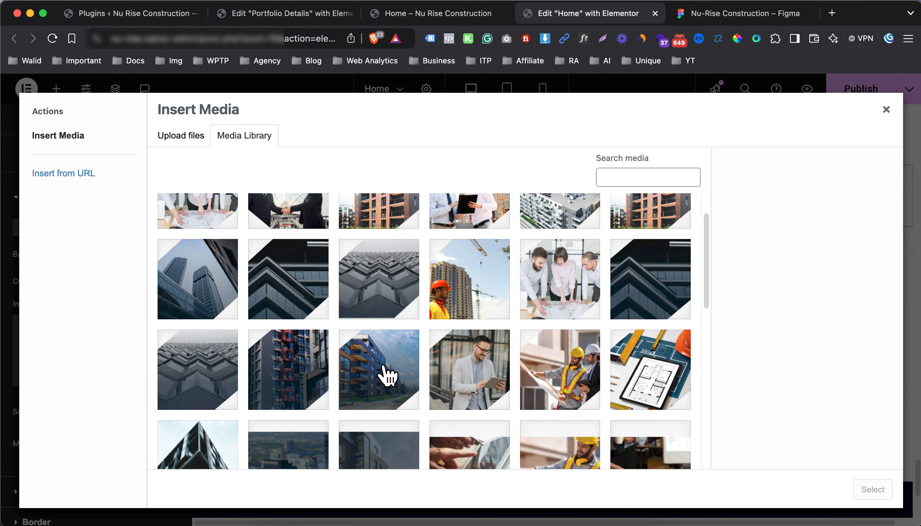
{"action": "scroll", "coordinate": [387, 374], "scroll_direction": "down", "scroll_amount": 2}
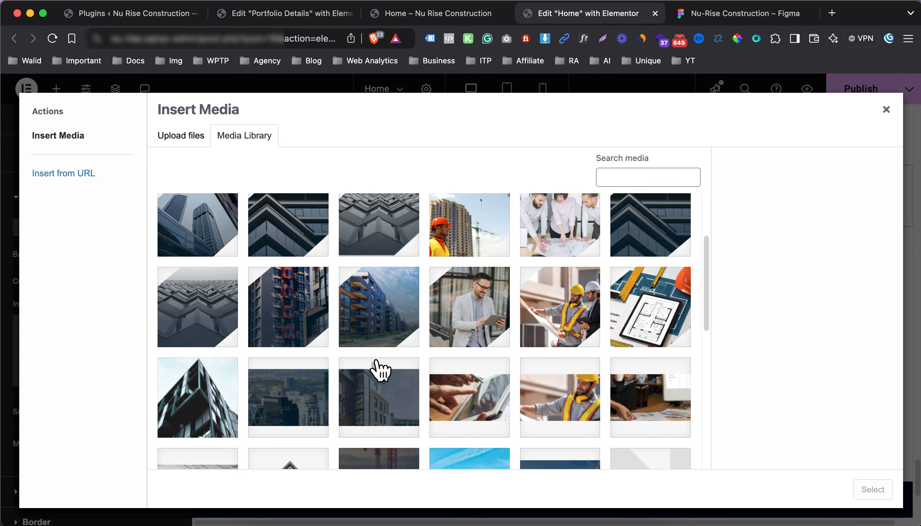
{"action": "scroll", "coordinate": [377, 369], "scroll_direction": "down", "scroll_amount": 4}
{"action": "scroll", "coordinate": [376, 370], "scroll_direction": "up", "scroll_amount": 2}
{"action": "left_click", "coordinate": [547, 360]}
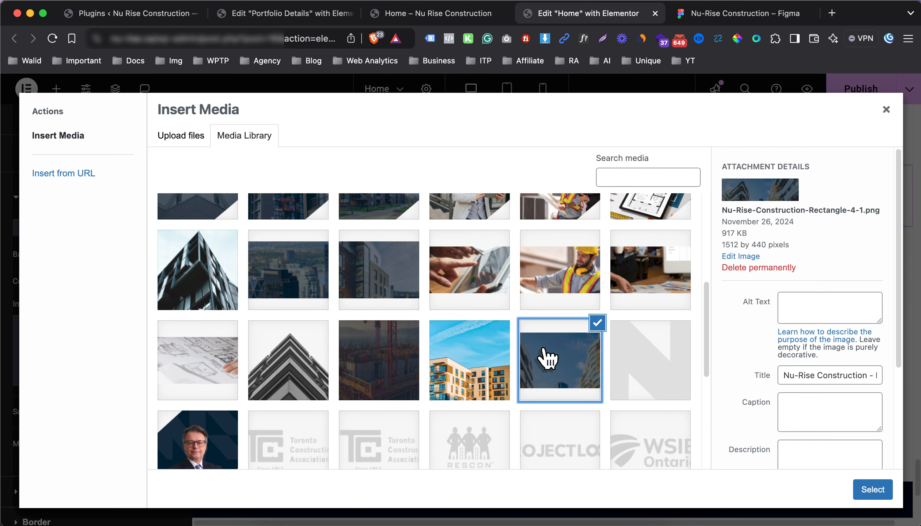
Copy the photo's title into its alt text and apply it as the background
{"action": "scroll", "coordinate": [559, 351], "scroll_direction": "down", "scroll_amount": 2}
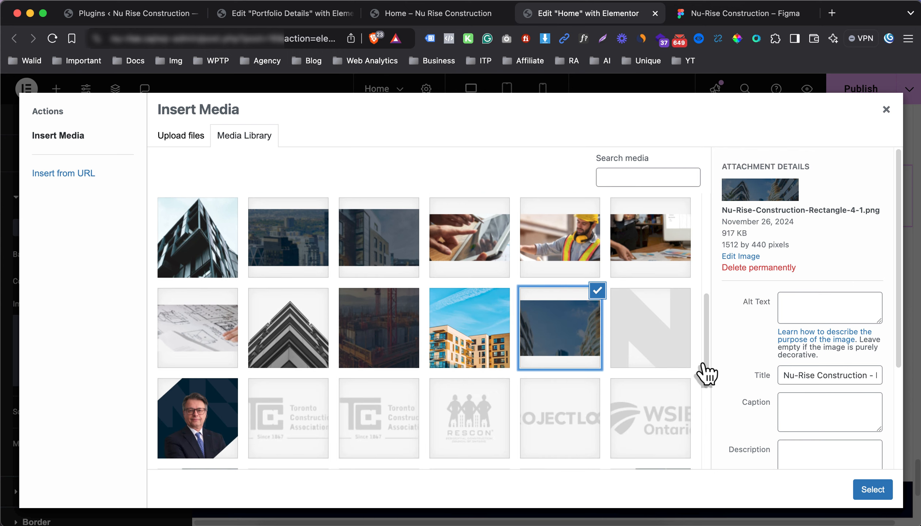
{"action": "left_click", "coordinate": [823, 376]}
{"action": "key", "text": "super+a"}
{"action": "key", "text": "super+c"}
{"action": "left_click", "coordinate": [810, 311]}
{"action": "key", "text": "super+v"}
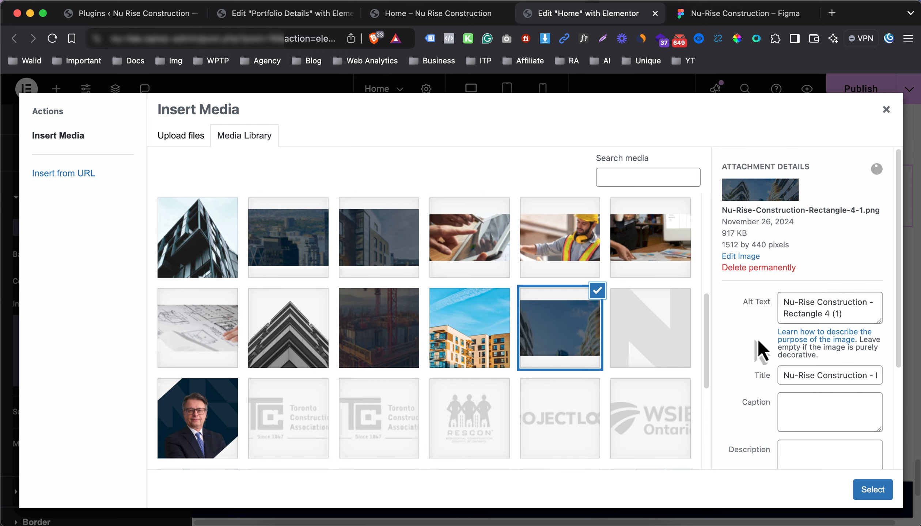
{"action": "left_click", "coordinate": [877, 490]}
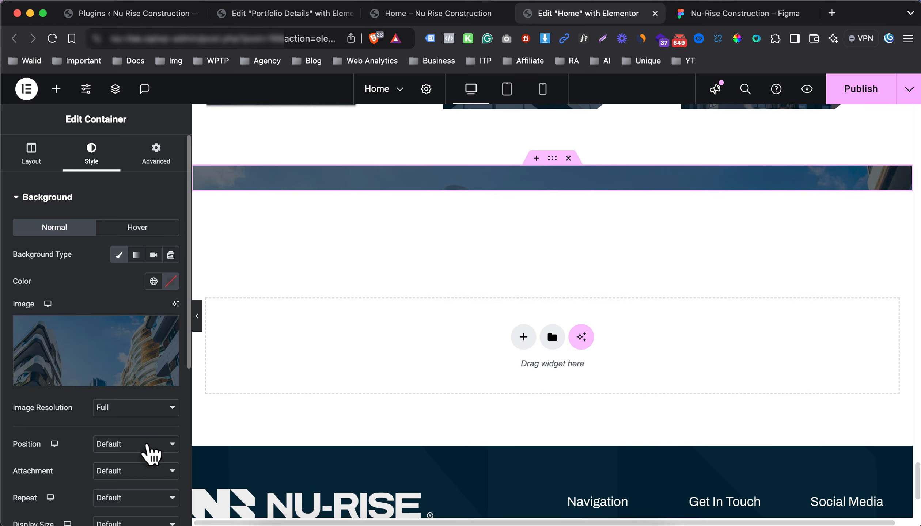
Set the background to Center Center position, No-repeat and Cover display size
{"action": "left_click", "coordinate": [126, 446]}
{"action": "left_click", "coordinate": [126, 460]}
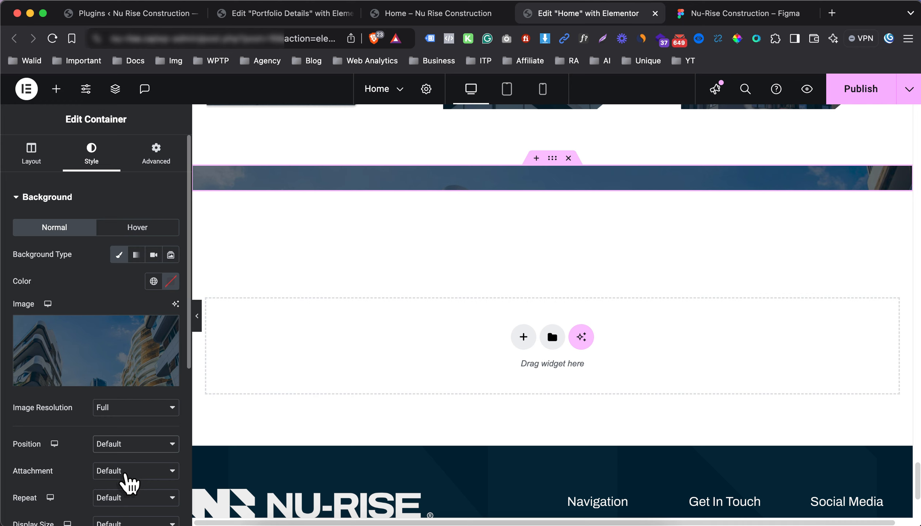
{"action": "left_click", "coordinate": [125, 471]}
{"action": "left_click", "coordinate": [68, 475]}
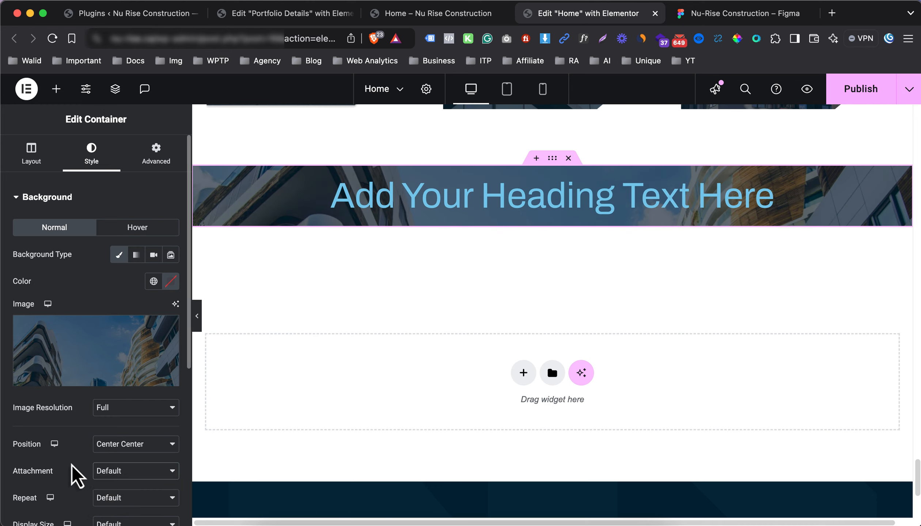
{"action": "scroll", "coordinate": [95, 461], "scroll_direction": "down", "scroll_amount": 2}
{"action": "left_click", "coordinate": [117, 461]}
{"action": "key", "text": "Escape"}
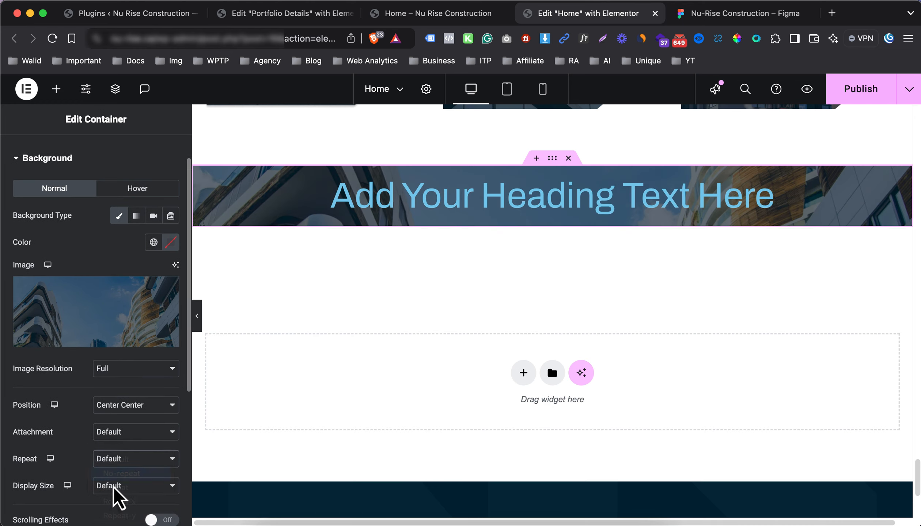
{"action": "left_click", "coordinate": [117, 489]}
{"action": "left_click", "coordinate": [121, 440]}
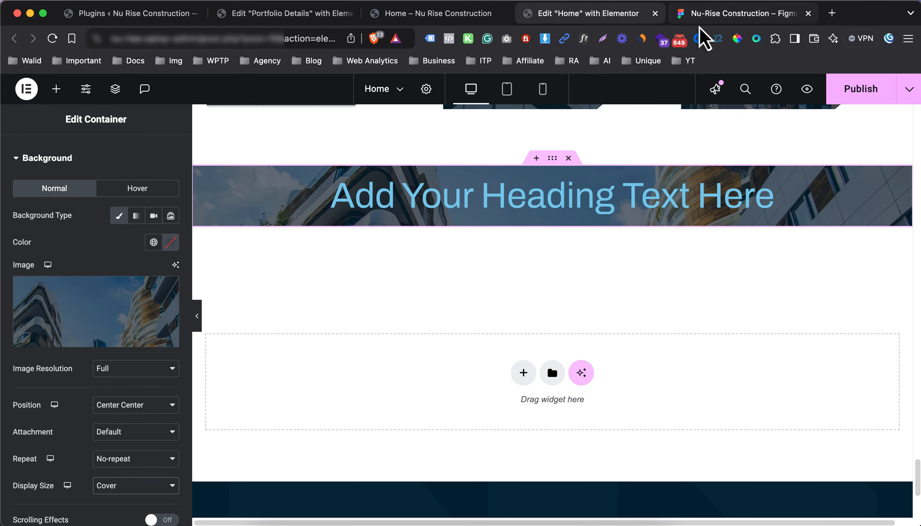
Check the CTA section's heading text in the Figma design
{"action": "left_click", "coordinate": [703, 16]}
{"action": "left_click", "coordinate": [471, 313]}
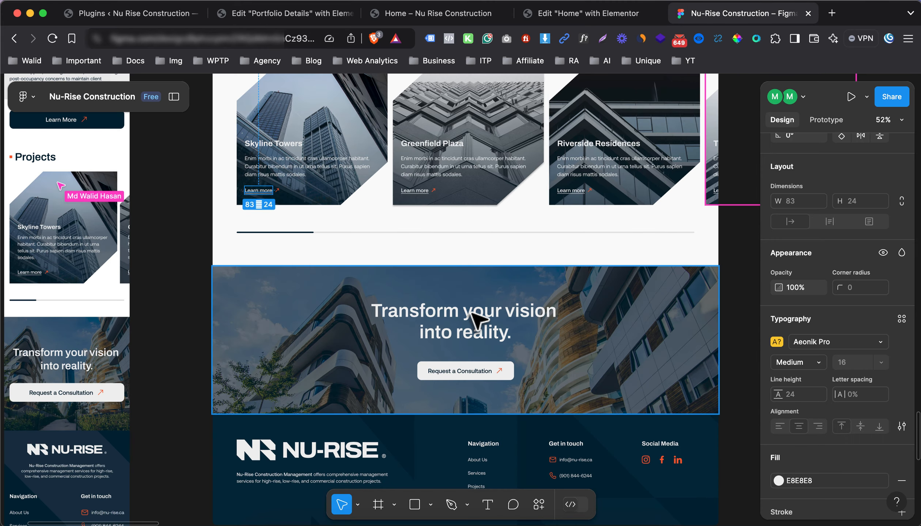
{"action": "double_click", "coordinate": [449, 323]}
{"action": "left_click", "coordinate": [628, 17]}
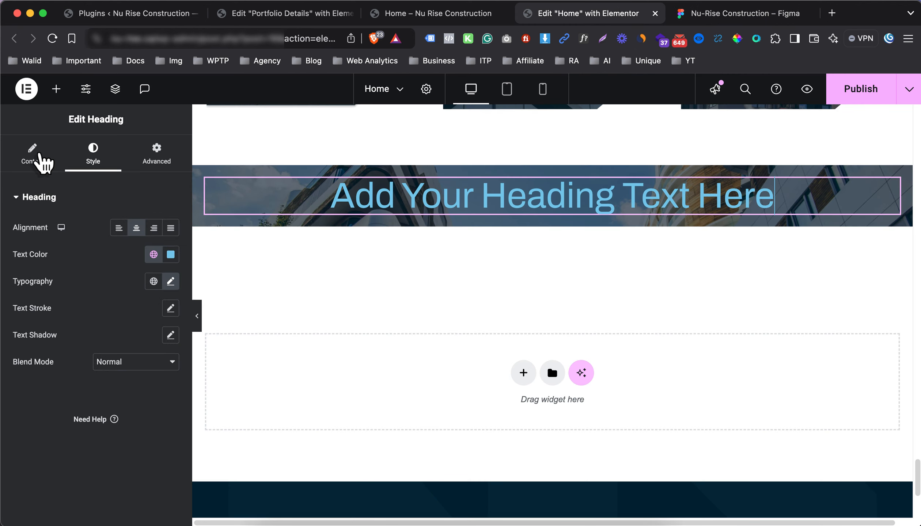
Change the heading text to 'Transform your vision into reality.' and colour it white
{"action": "left_click", "coordinate": [36, 155]}
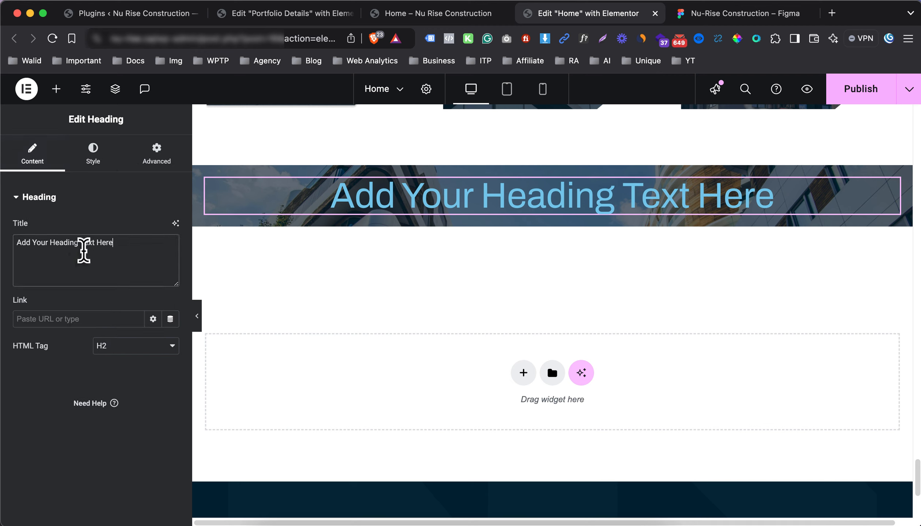
{"action": "triple_click", "coordinate": [83, 250]}
{"action": "key", "text": "super+v"}
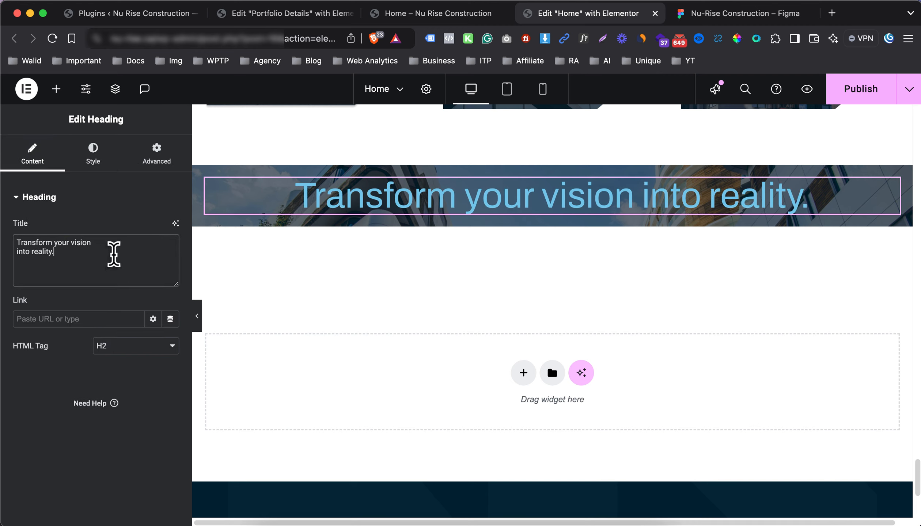
{"action": "left_click", "coordinate": [97, 152]}
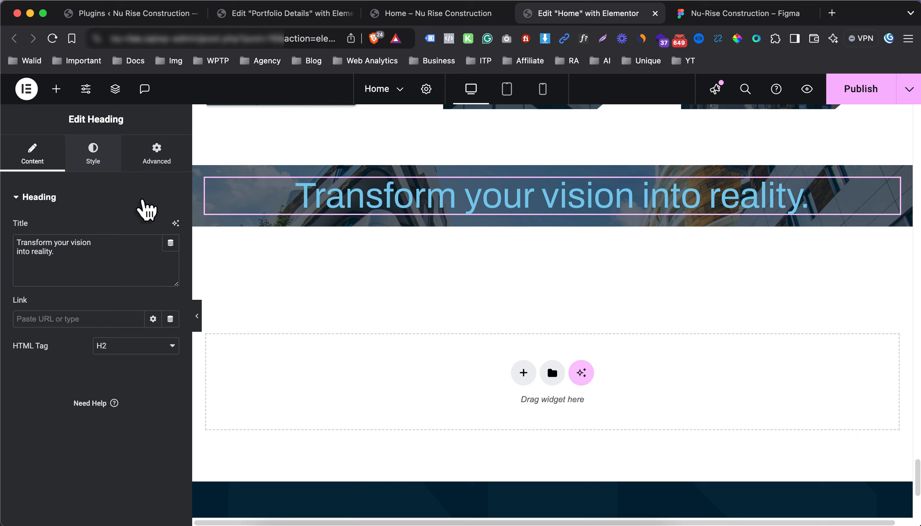
{"action": "left_click", "coordinate": [170, 254]}
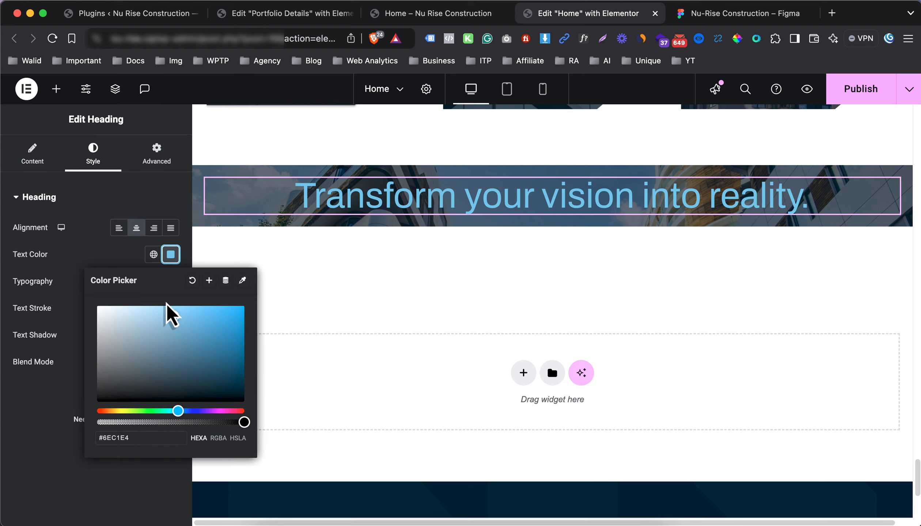
{"action": "left_click_drag", "start_coordinate": [168, 312], "coordinate": [76, 288]}
{"action": "left_click", "coordinate": [77, 290]}
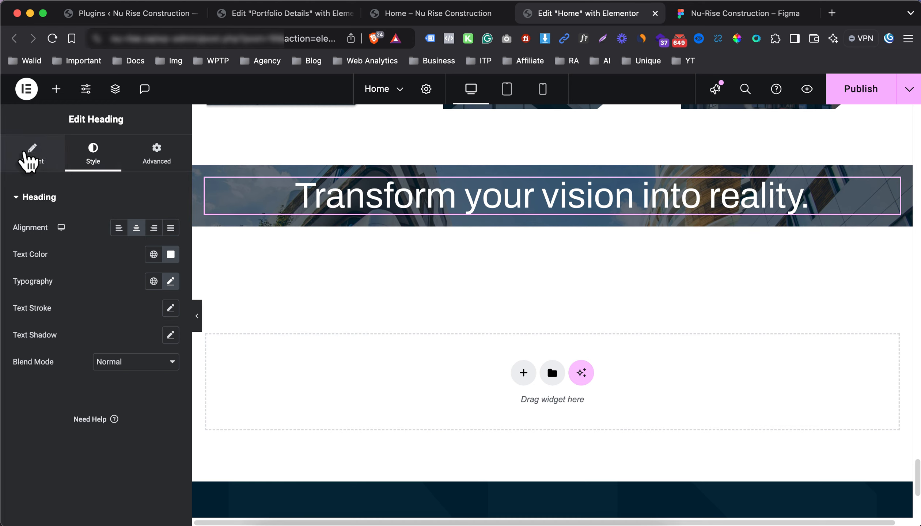
Break the heading onto two lines with a <br> after 'vision'
{"action": "left_click", "coordinate": [26, 153]}
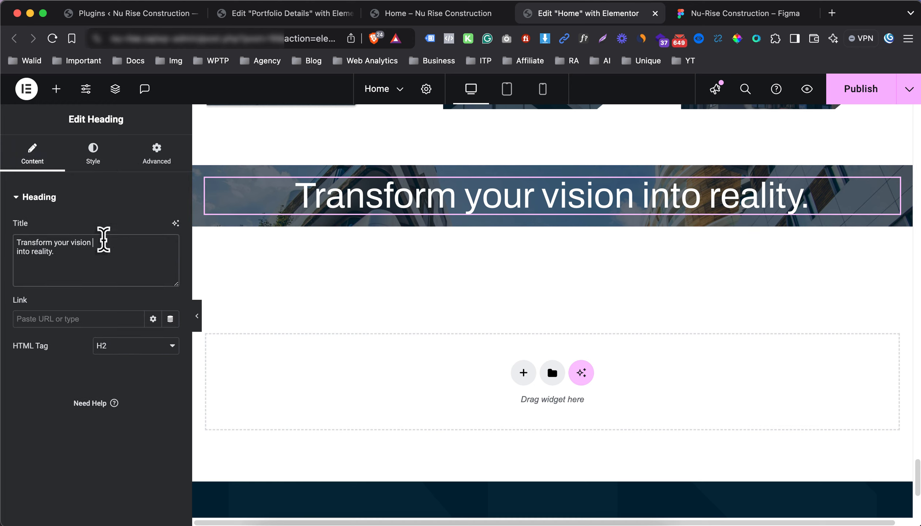
{"action": "left_click", "coordinate": [103, 239]}
{"action": "type", "text": "<br>"}
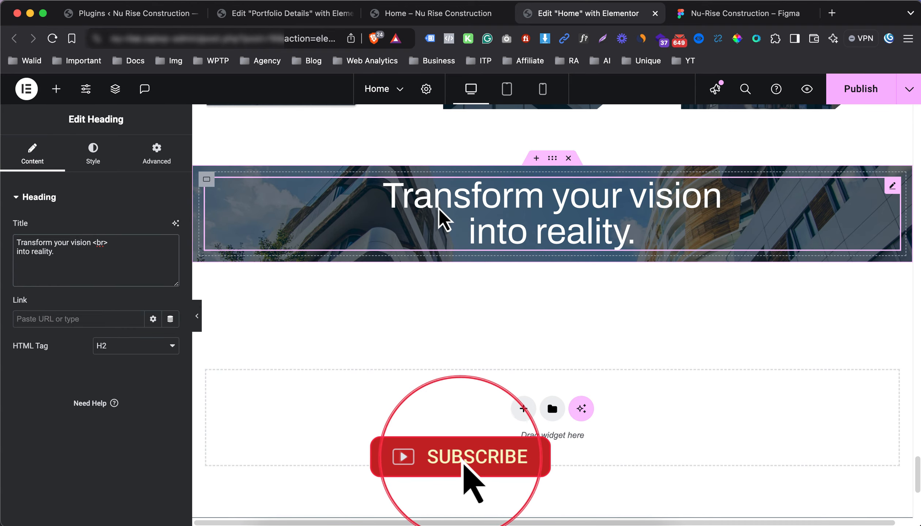
Paste a copy of the Get In Touch button under the banner heading and centre the container's items
{"action": "scroll", "coordinate": [443, 219], "scroll_direction": "down", "scroll_amount": 10}
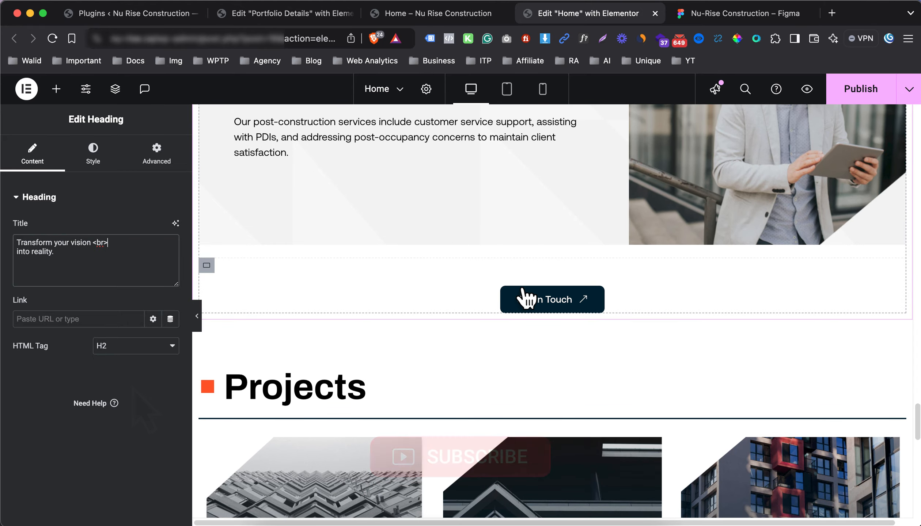
{"action": "right_click", "coordinate": [540, 309]}
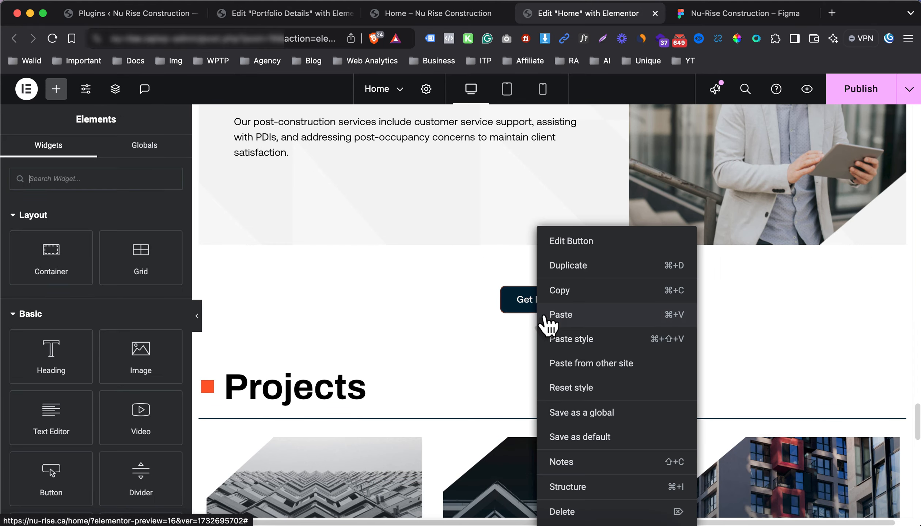
{"action": "left_click", "coordinate": [557, 291]}
{"action": "scroll", "coordinate": [545, 353], "scroll_direction": "down", "scroll_amount": 15}
{"action": "scroll", "coordinate": [559, 325], "scroll_direction": "up", "scroll_amount": 5}
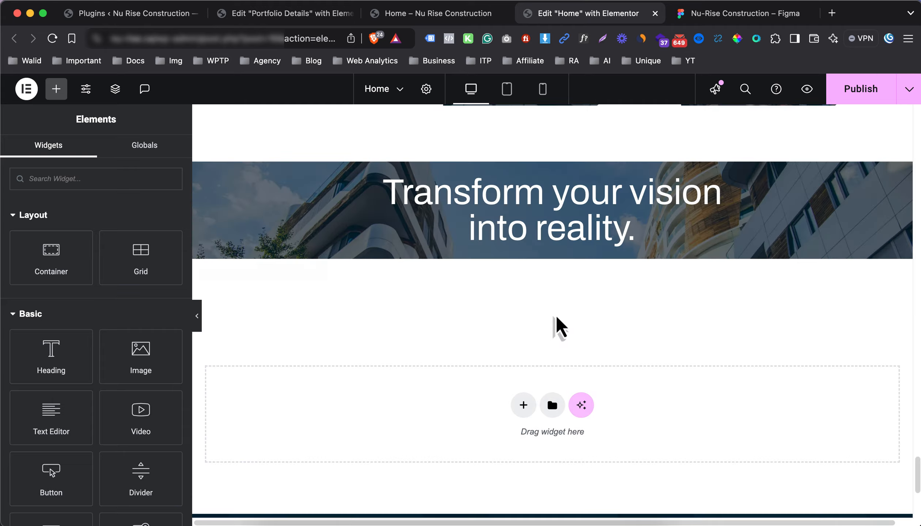
{"action": "right_click", "coordinate": [527, 204]}
{"action": "left_click", "coordinate": [564, 289]}
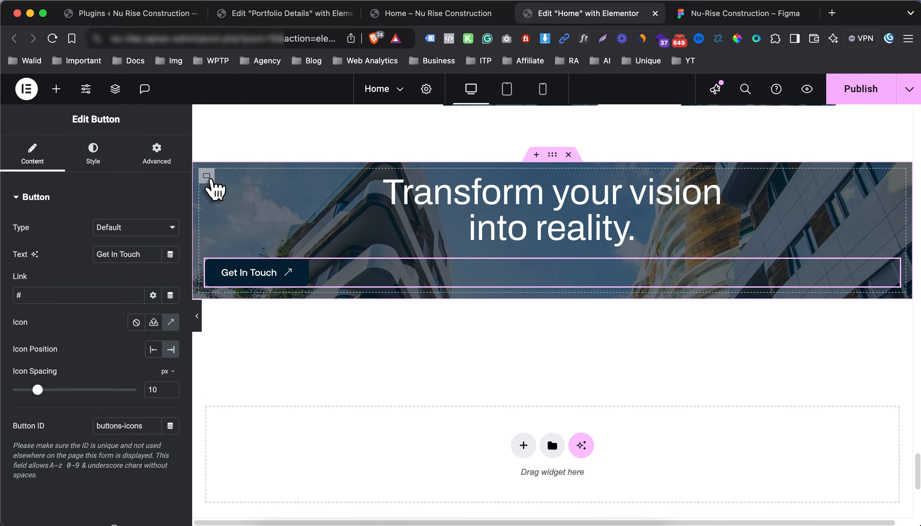
{"action": "left_click", "coordinate": [198, 190]}
{"action": "scroll", "coordinate": [138, 365], "scroll_direction": "down", "scroll_amount": 1}
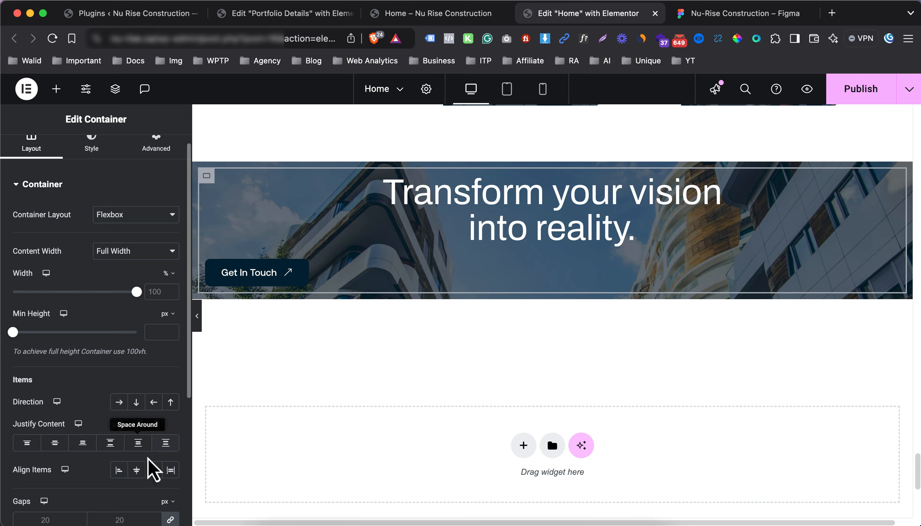
{"action": "left_click", "coordinate": [139, 472]}
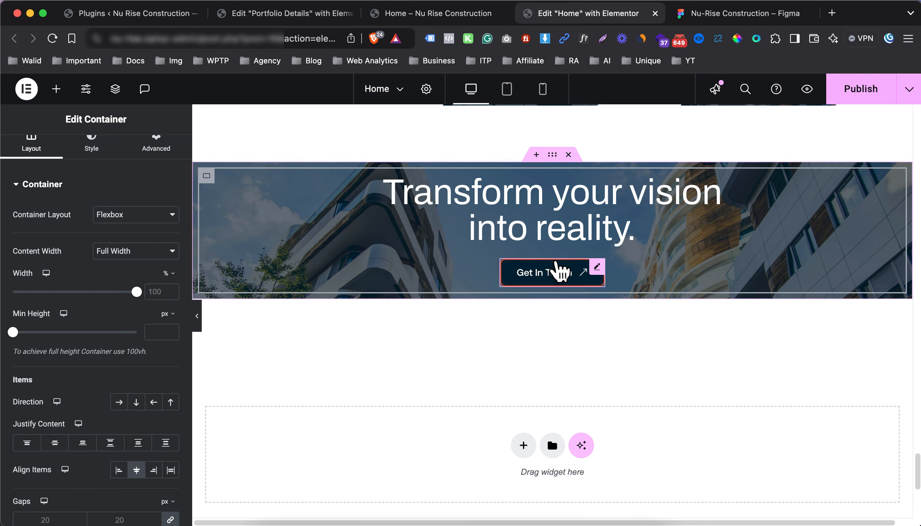
Give the pasted button a white background colour
{"action": "left_click", "coordinate": [559, 271]}
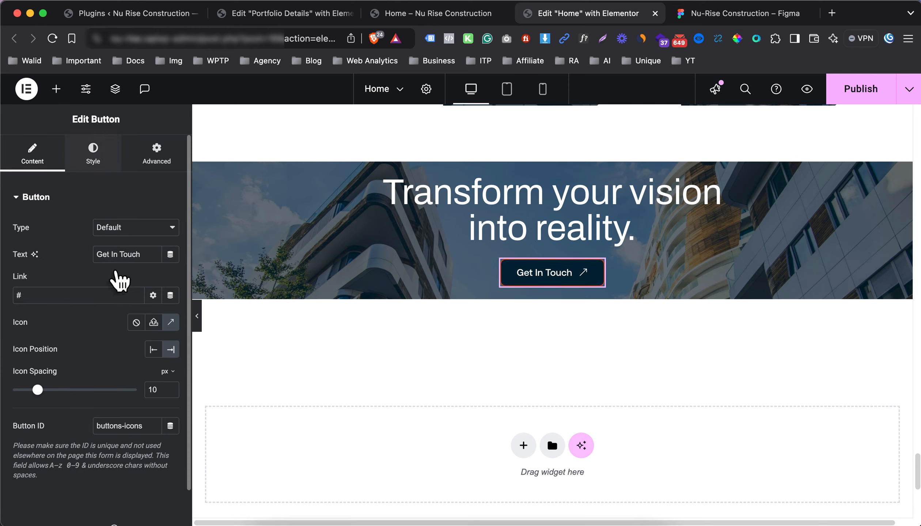
{"action": "left_click", "coordinate": [93, 153]}
{"action": "left_click", "coordinate": [169, 391]}
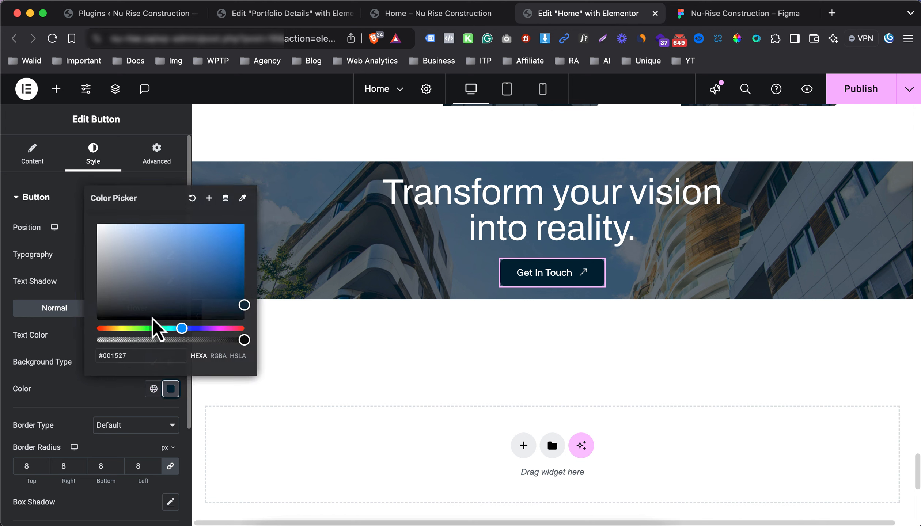
{"action": "left_click_drag", "start_coordinate": [154, 315], "coordinate": [29, 191]}
{"action": "left_click", "coordinate": [21, 275]}
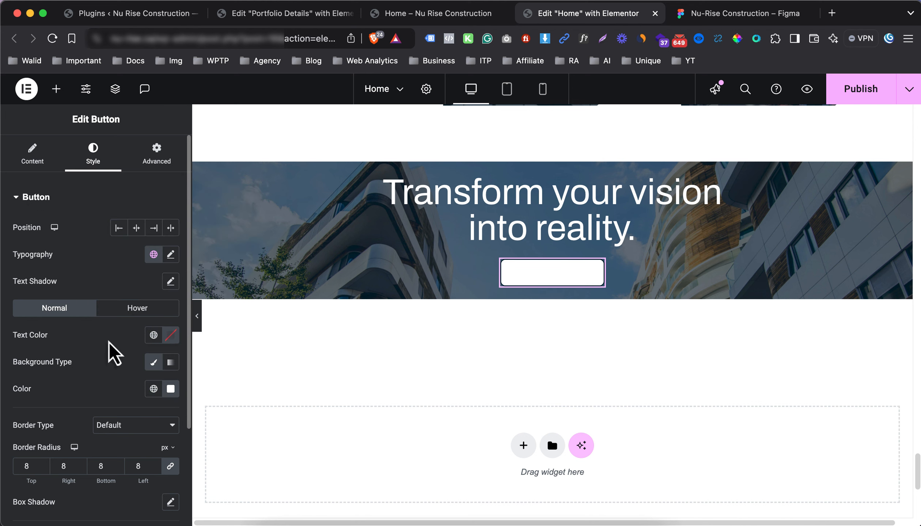
Give the button a solid white border and dark navy global text colour
{"action": "scroll", "coordinate": [134, 350], "scroll_direction": "down", "scroll_amount": 1}
{"action": "left_click", "coordinate": [145, 407]}
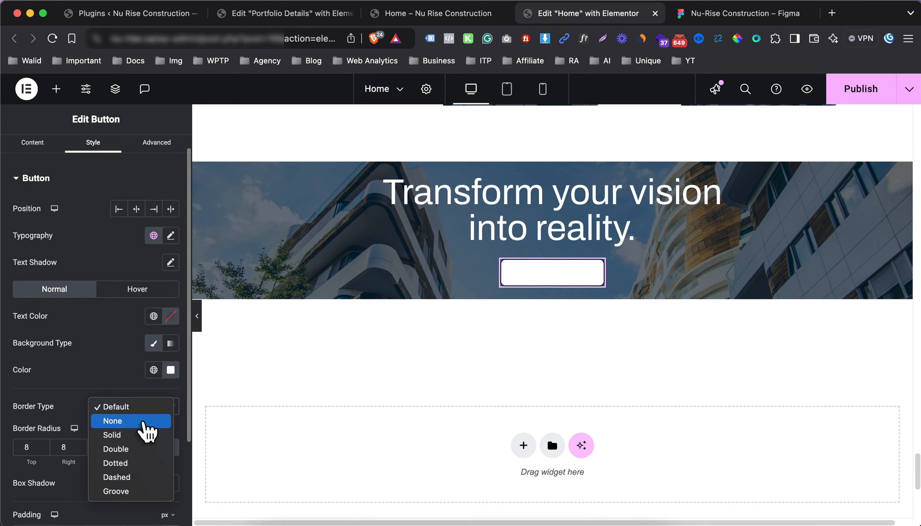
{"action": "left_click", "coordinate": [144, 434]}
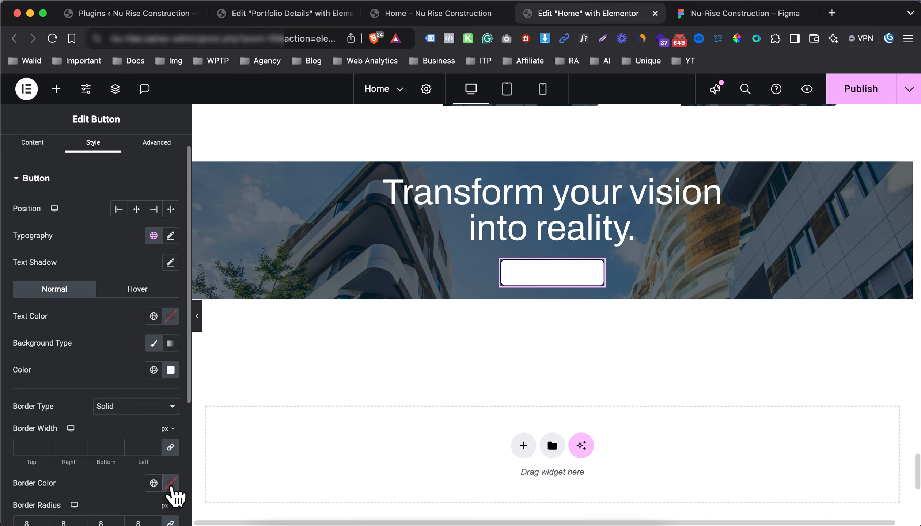
{"action": "left_click", "coordinate": [170, 483]}
{"action": "left_click_drag", "start_coordinate": [161, 405], "coordinate": [55, 288]}
{"action": "left_click", "coordinate": [58, 356]}
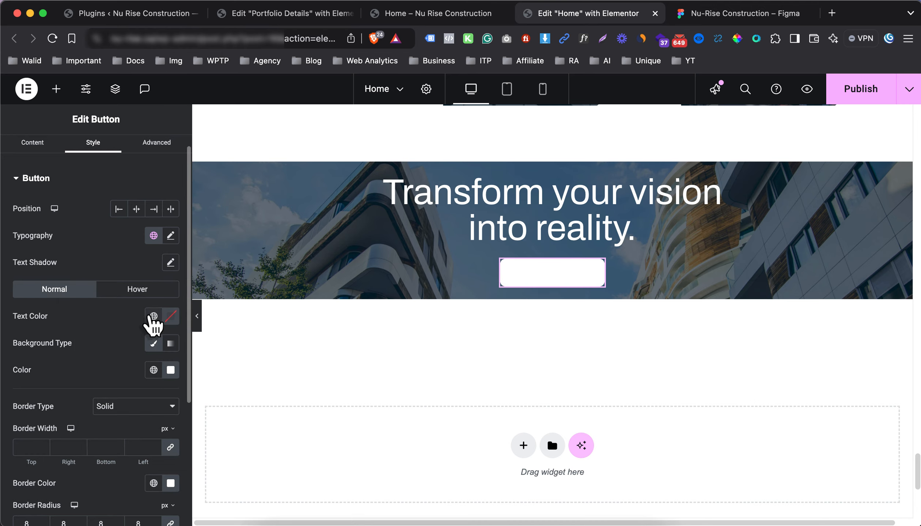
{"action": "left_click", "coordinate": [153, 316]}
{"action": "left_click", "coordinate": [66, 186]}
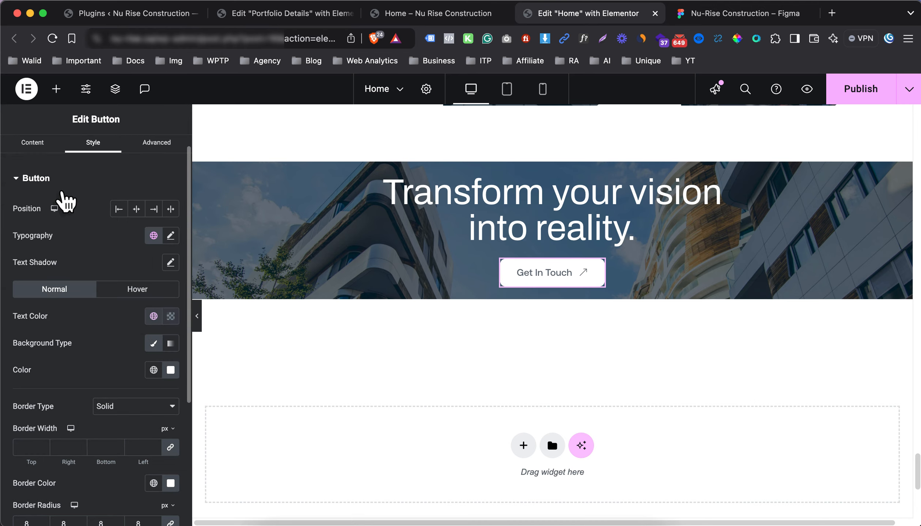
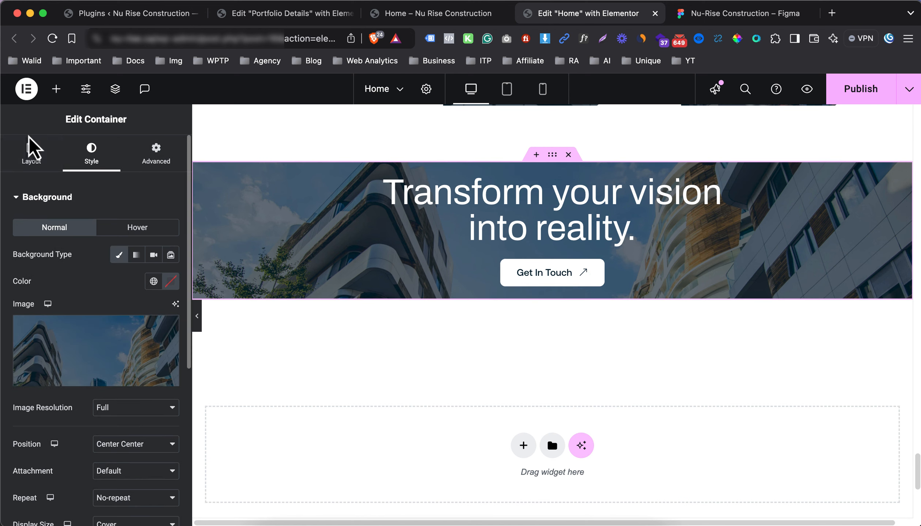
Give the 'Transform your vision' banner a 350 px minimum height and centre its content vertically
{"action": "left_click", "coordinate": [31, 161]}
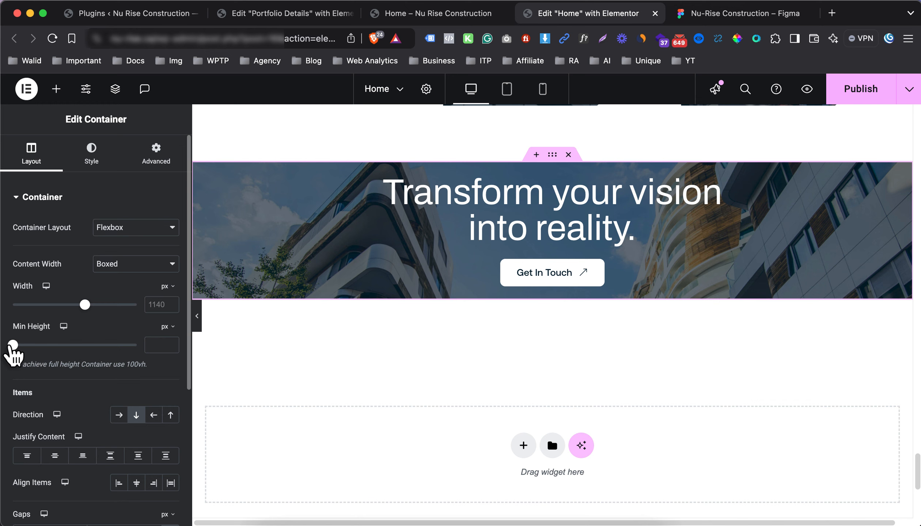
{"action": "left_click_drag", "start_coordinate": [13, 345], "coordinate": [43, 347]}
{"action": "left_click_drag", "start_coordinate": [145, 346], "coordinate": [181, 350]}
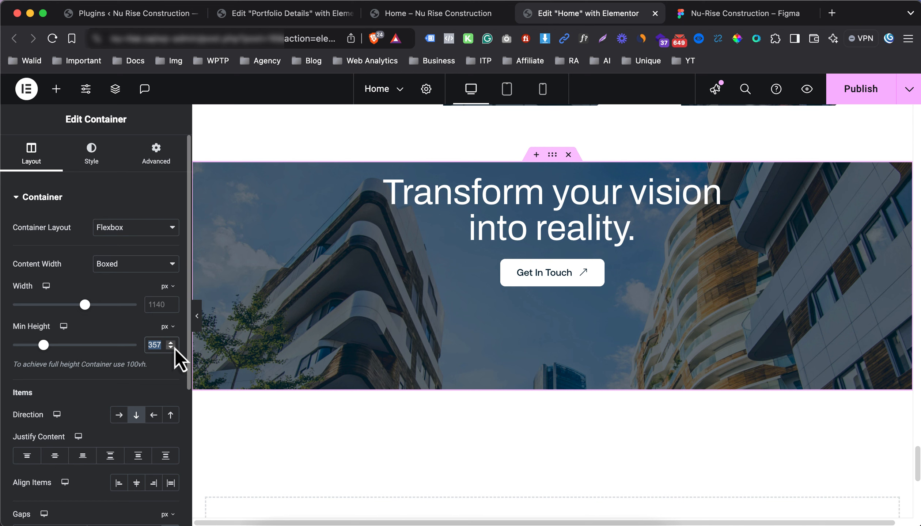
{"action": "type", "text": "300"}
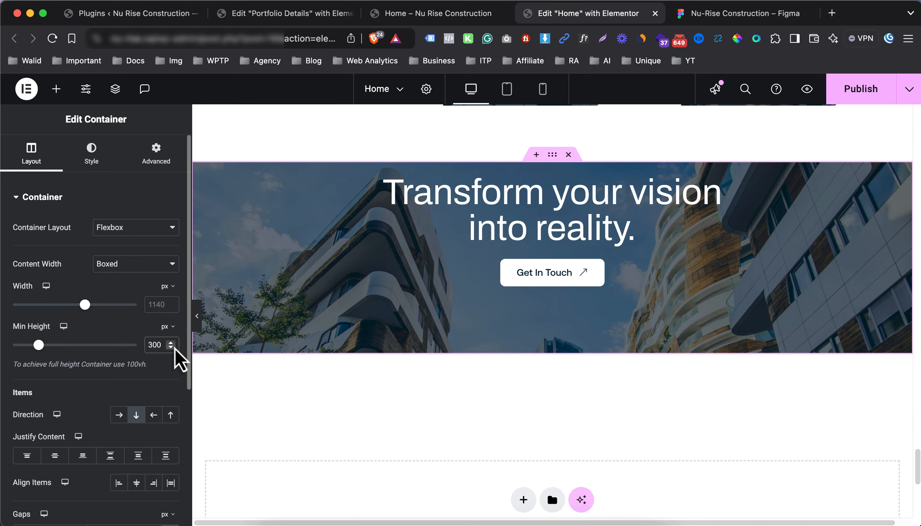
{"action": "key", "text": "BackSpace"}
{"action": "key", "text": "BackSpace"}
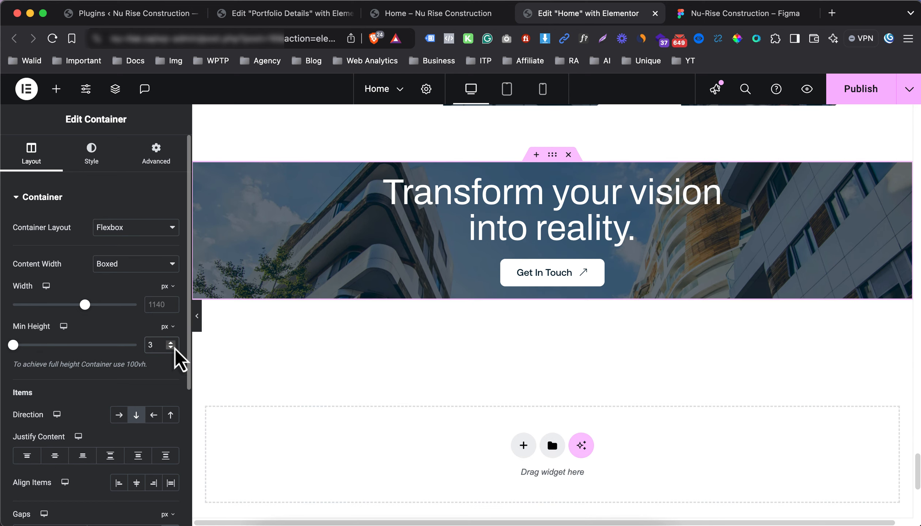
{"action": "type", "text": "50"}
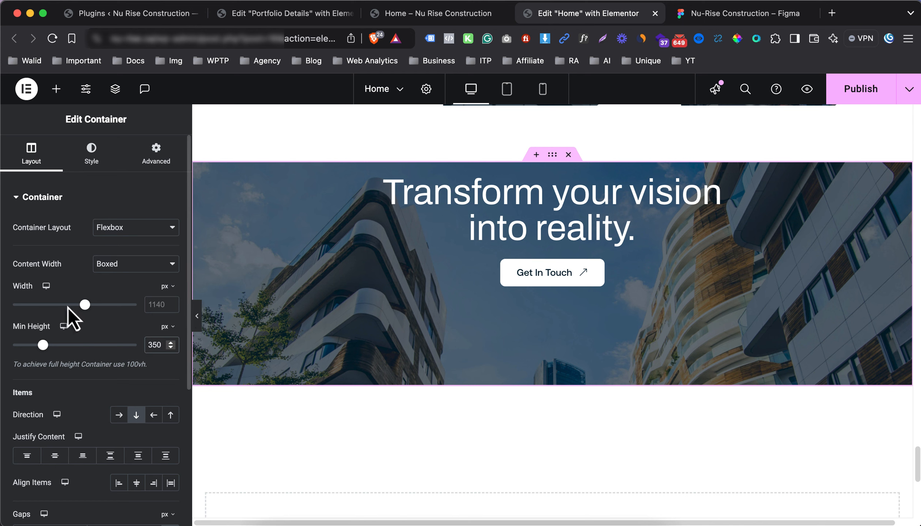
{"action": "scroll", "coordinate": [81, 402], "scroll_direction": "down", "scroll_amount": 2}
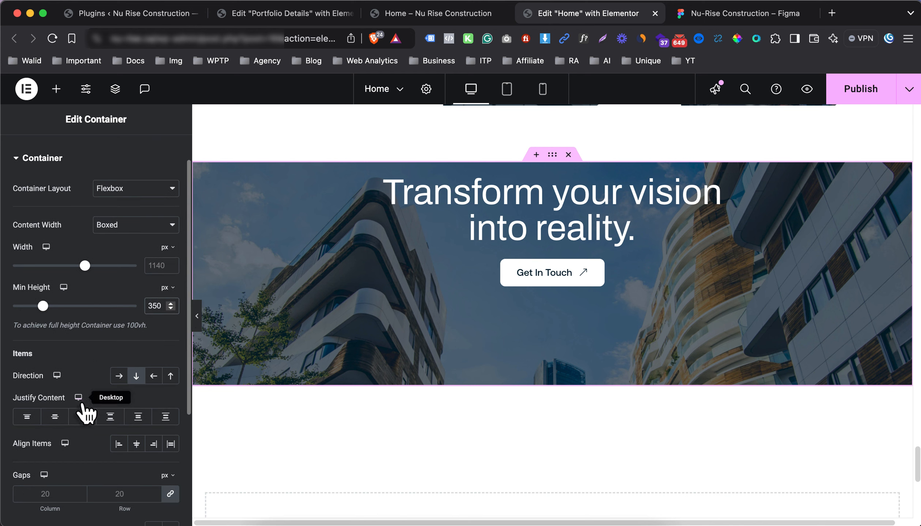
{"action": "left_click", "coordinate": [56, 417]}
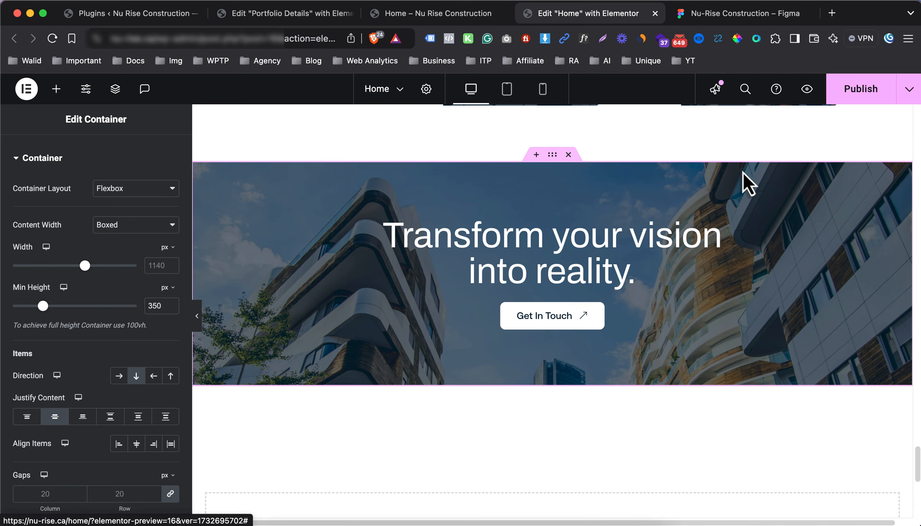
Set the banner's minimum height to 280 px in the mobile view
{"action": "left_click", "coordinate": [542, 90]}
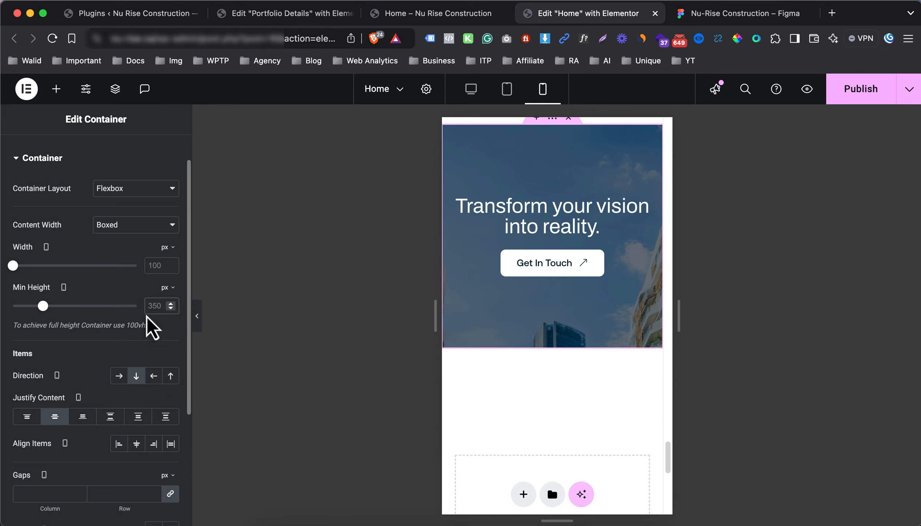
{"action": "type", "text": "280"}
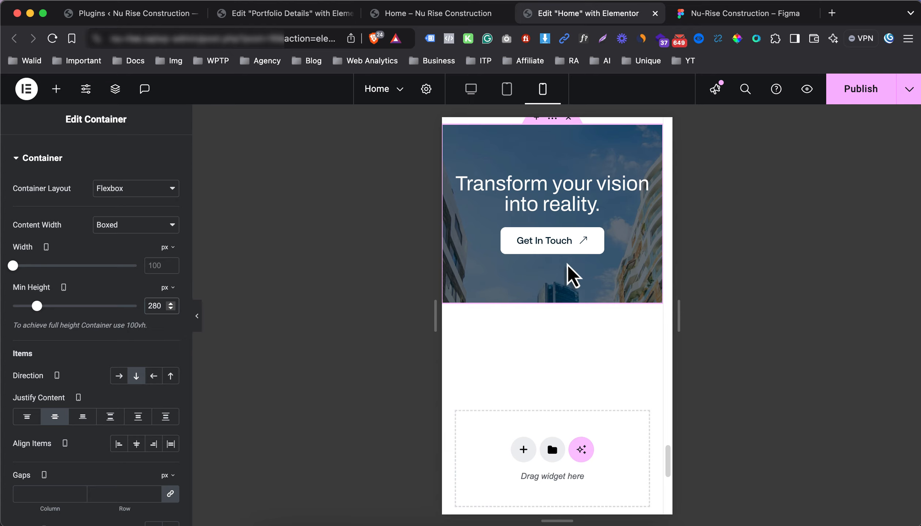
{"action": "scroll", "coordinate": [571, 206], "scroll_direction": "up", "scroll_amount": 5}
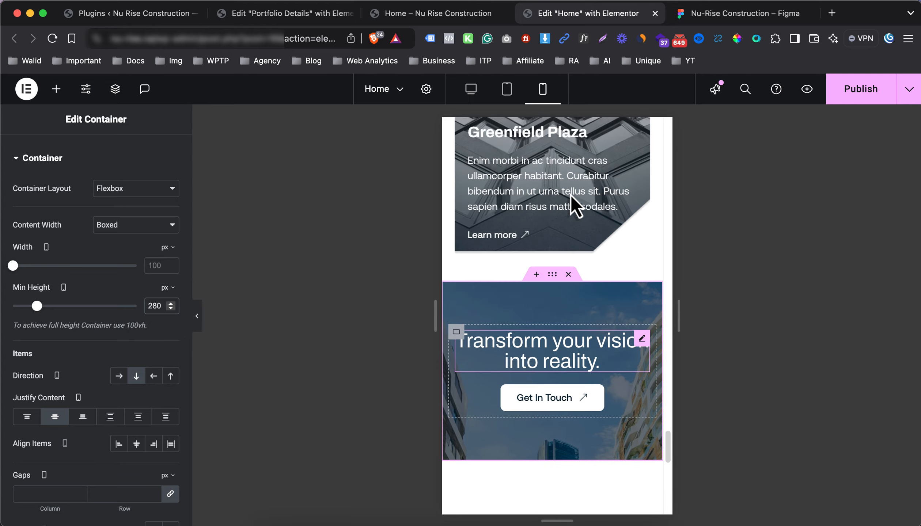
{"action": "scroll", "coordinate": [544, 298], "scroll_direction": "down", "scroll_amount": 5}
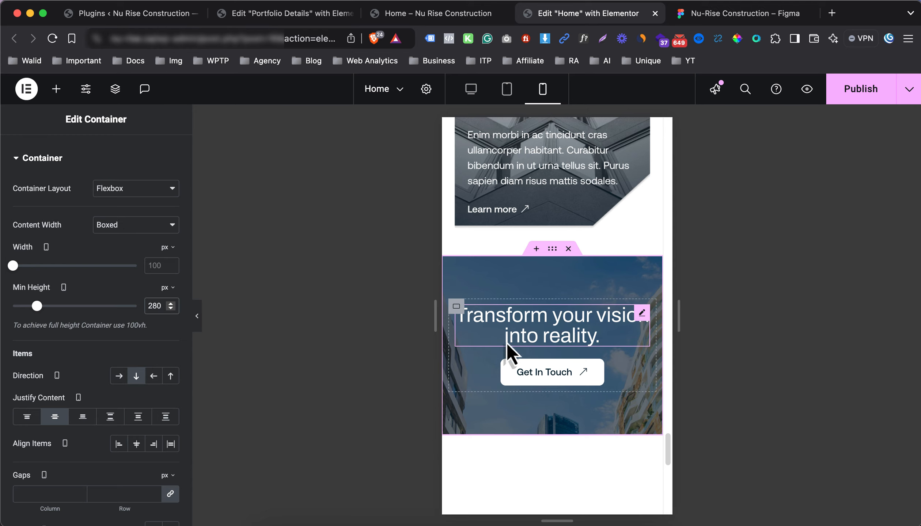
{"action": "scroll", "coordinate": [545, 316], "scroll_direction": "down", "scroll_amount": 3}
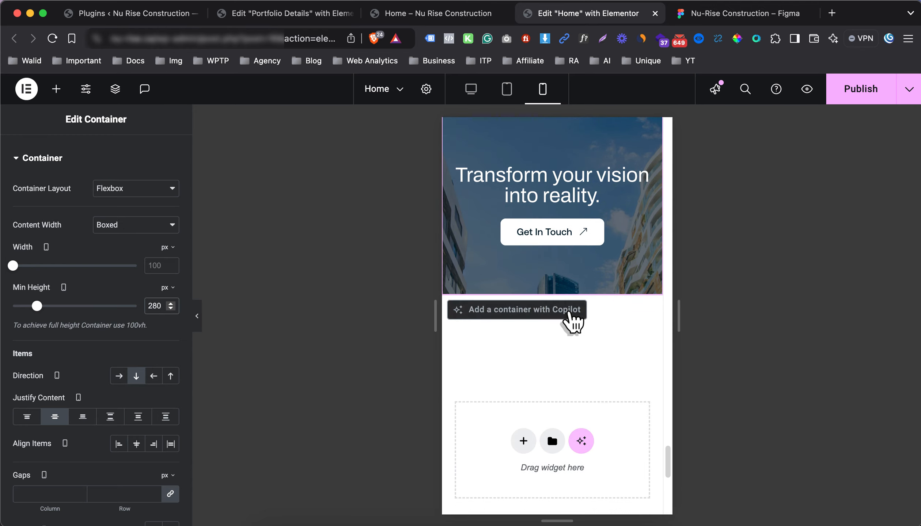
{"action": "scroll", "coordinate": [555, 300], "scroll_direction": "up", "scroll_amount": 1}
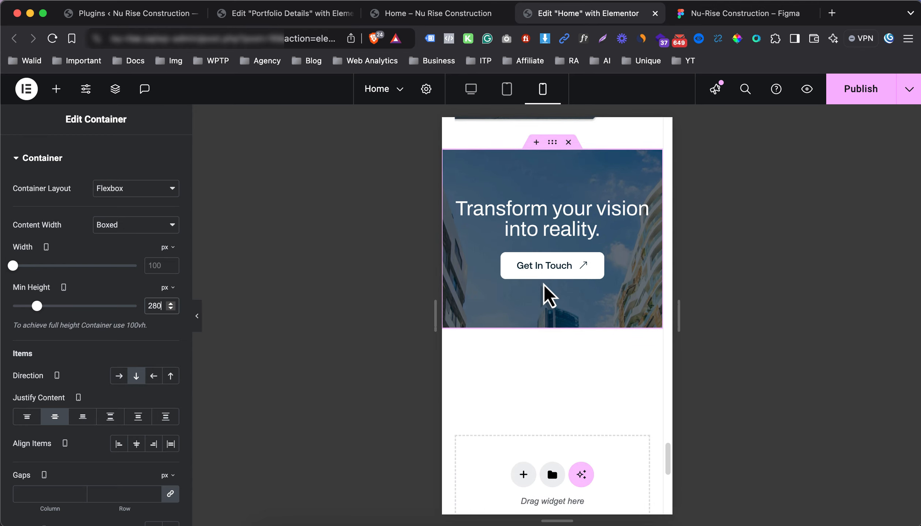
Check the tablet view, return to desktop, and publish the Home page changes
{"action": "left_click", "coordinate": [505, 94]}
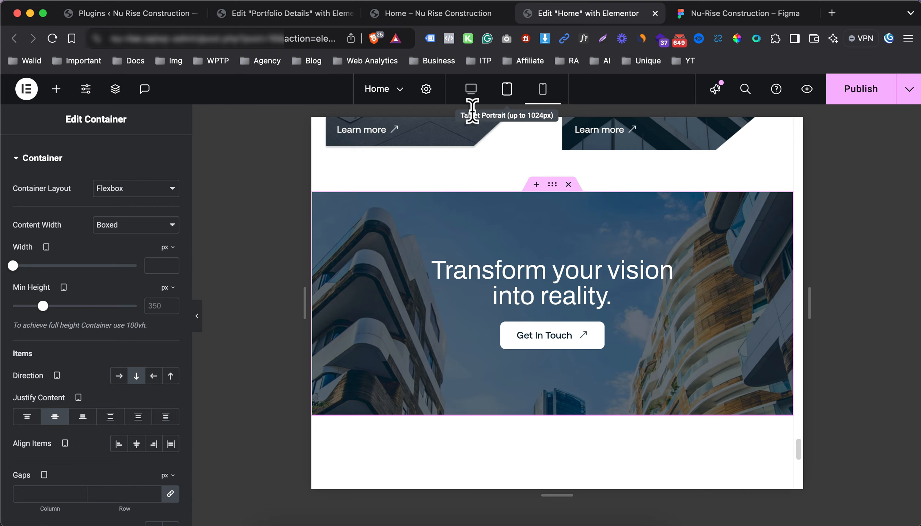
{"action": "scroll", "coordinate": [506, 210], "scroll_direction": "up", "scroll_amount": 5}
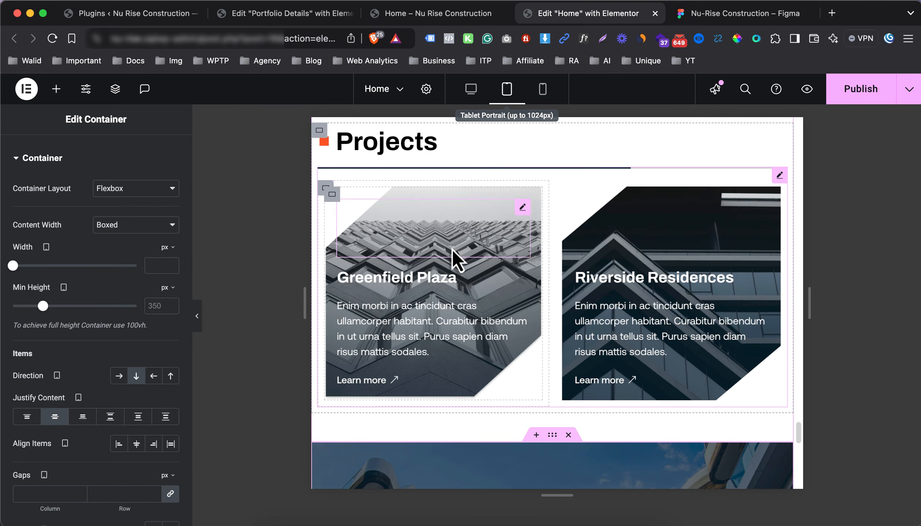
{"action": "left_click", "coordinate": [469, 96]}
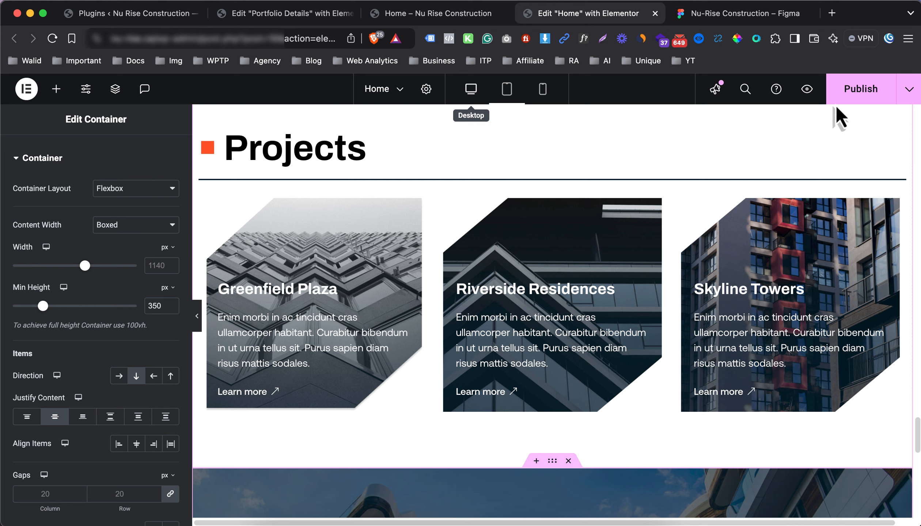
{"action": "left_click", "coordinate": [847, 97]}
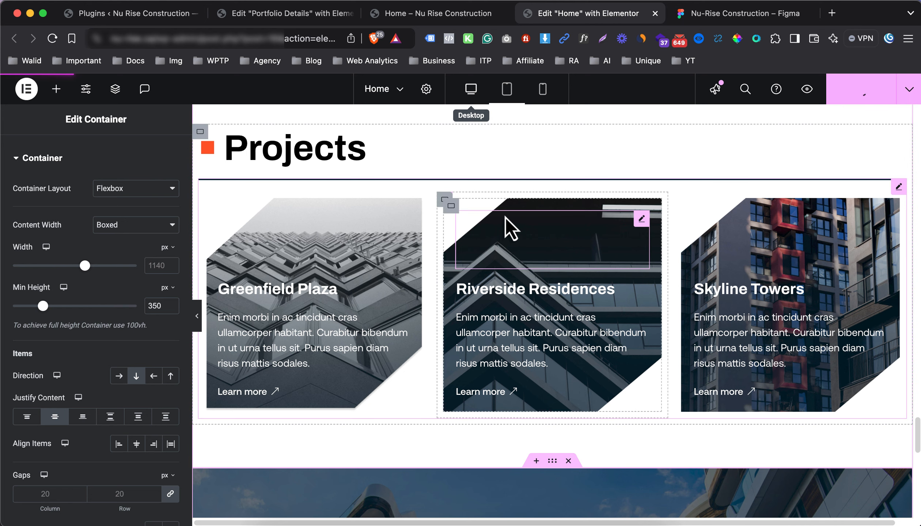
{"action": "left_click", "coordinate": [453, 14]}
Reload the live home page, scroll down to the updated CTA banner, and follow its Get In Touch link
{"action": "key", "text": "super+r"}
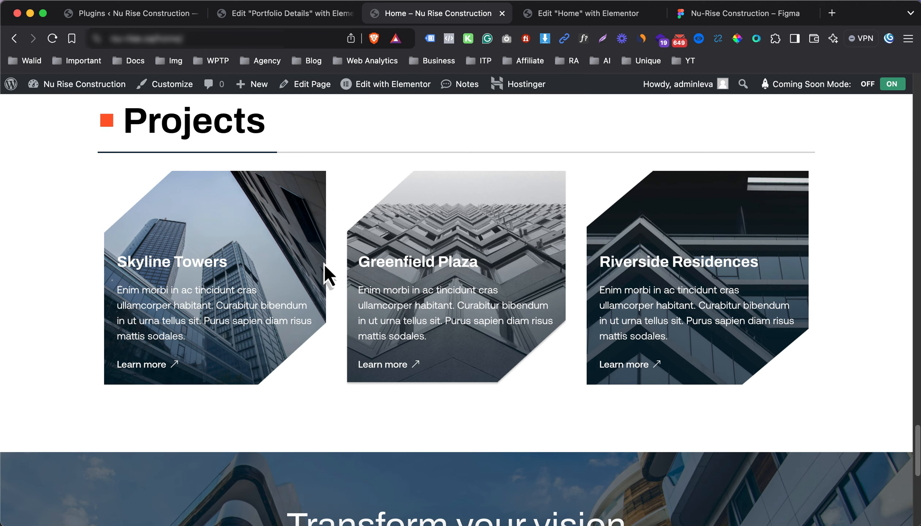
{"action": "scroll", "coordinate": [373, 307], "scroll_direction": "down", "scroll_amount": 10}
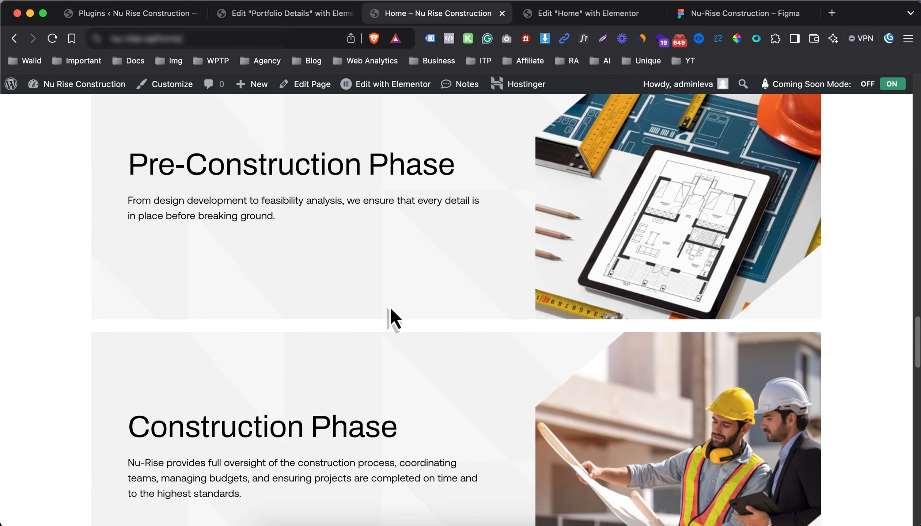
{"action": "scroll", "coordinate": [383, 252], "scroll_direction": "up", "scroll_amount": 20}
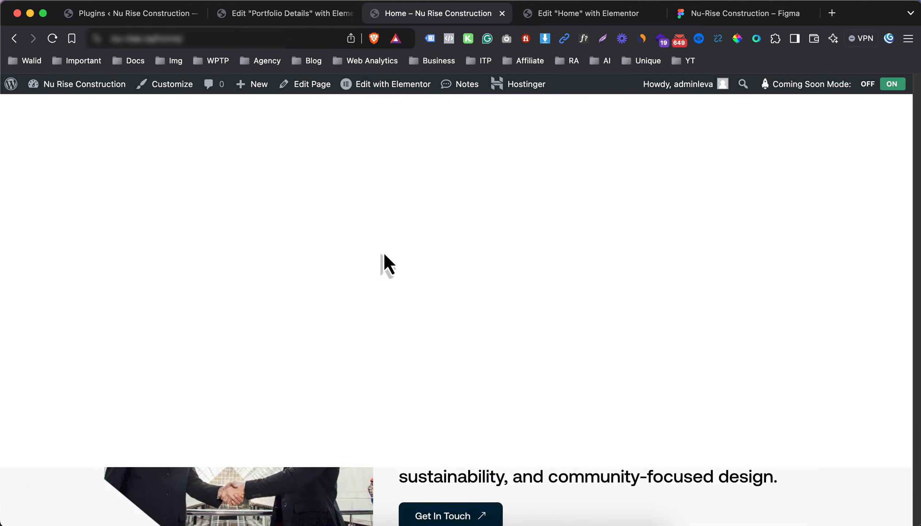
{"action": "scroll", "coordinate": [383, 259], "scroll_direction": "down", "scroll_amount": 6}
{"action": "scroll", "coordinate": [384, 259], "scroll_direction": "down", "scroll_amount": 10}
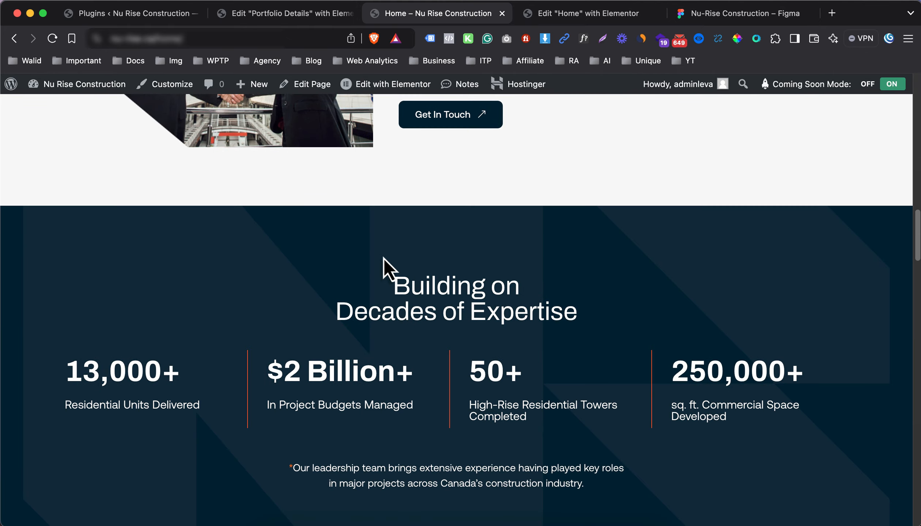
{"action": "scroll", "coordinate": [384, 259], "scroll_direction": "up", "scroll_amount": 15}
{"action": "scroll", "coordinate": [384, 260], "scroll_direction": "down", "scroll_amount": 10}
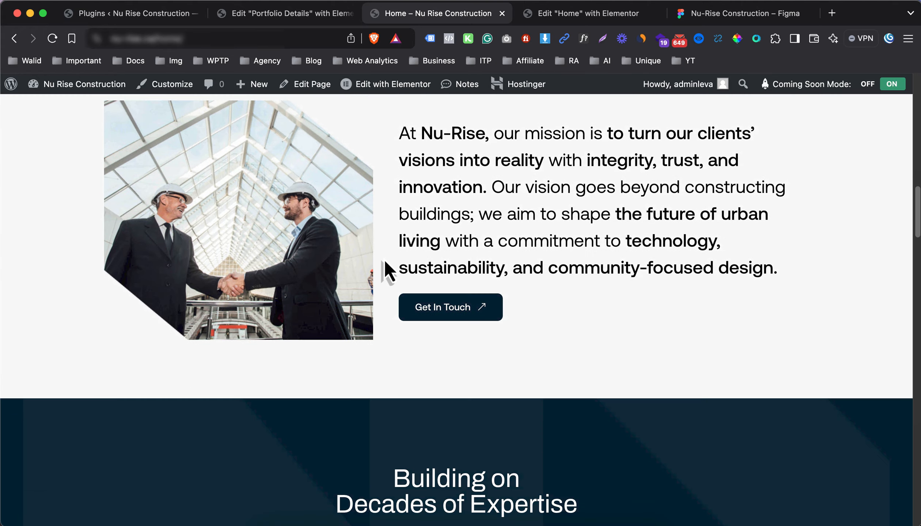
{"action": "scroll", "coordinate": [385, 261], "scroll_direction": "down", "scroll_amount": 15}
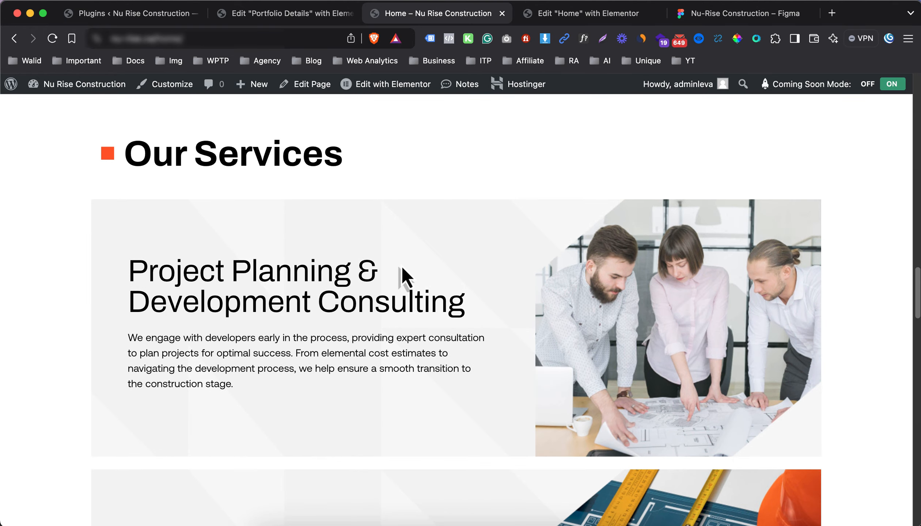
{"action": "scroll", "coordinate": [402, 271], "scroll_direction": "down", "scroll_amount": 15}
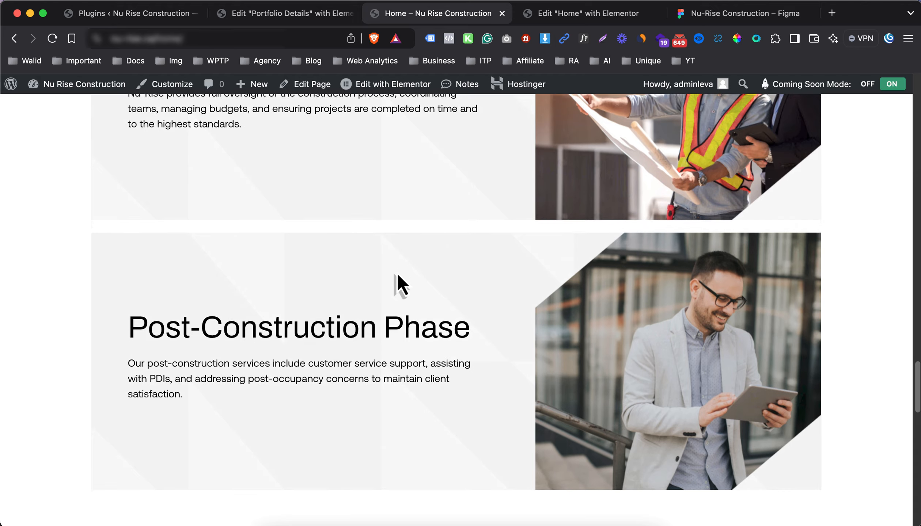
{"action": "scroll", "coordinate": [397, 275], "scroll_direction": "down", "scroll_amount": 10}
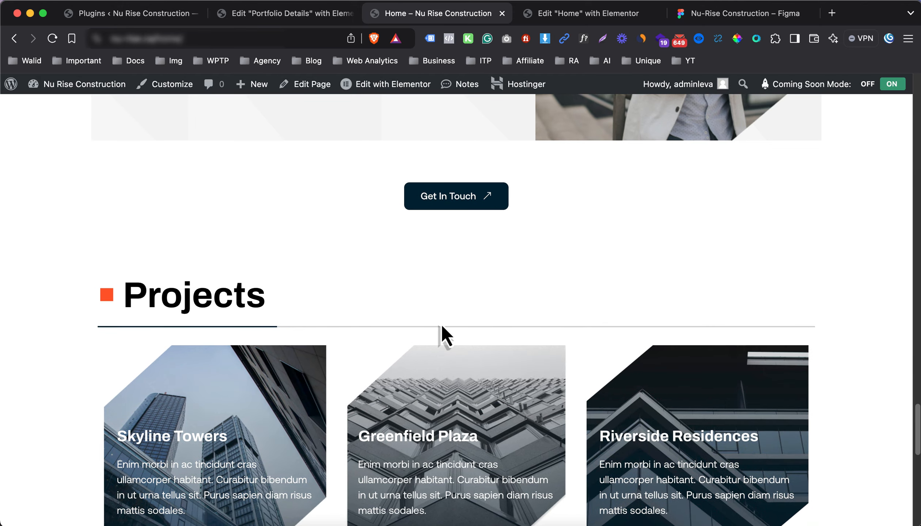
{"action": "scroll", "coordinate": [347, 350], "scroll_direction": "down", "scroll_amount": 10}
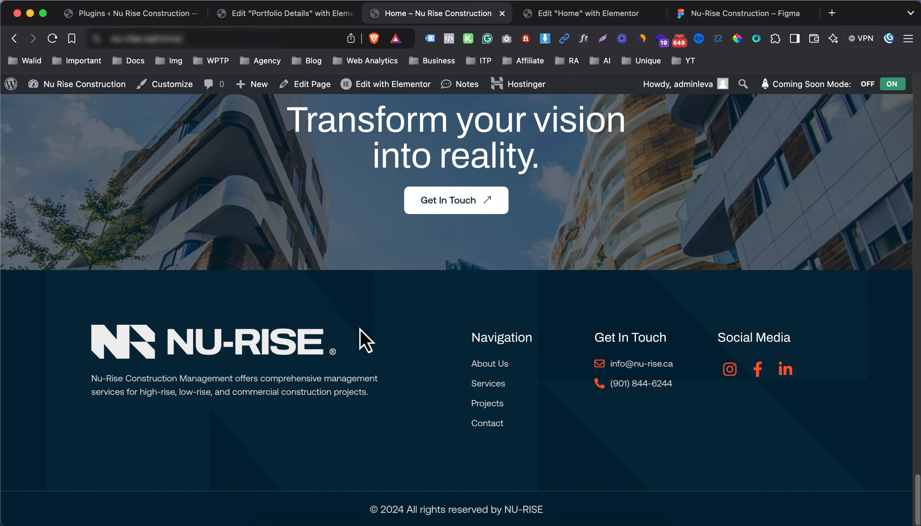
{"action": "scroll", "coordinate": [402, 384], "scroll_direction": "up", "scroll_amount": 5}
{"action": "left_click", "coordinate": [440, 425]}
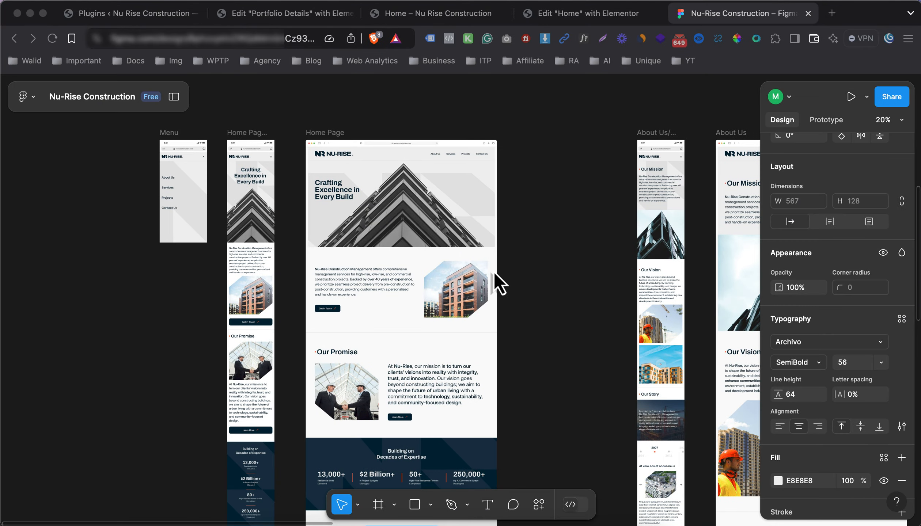
{"action": "scroll", "coordinate": [493, 272], "scroll_direction": "right", "scroll_amount": 10}
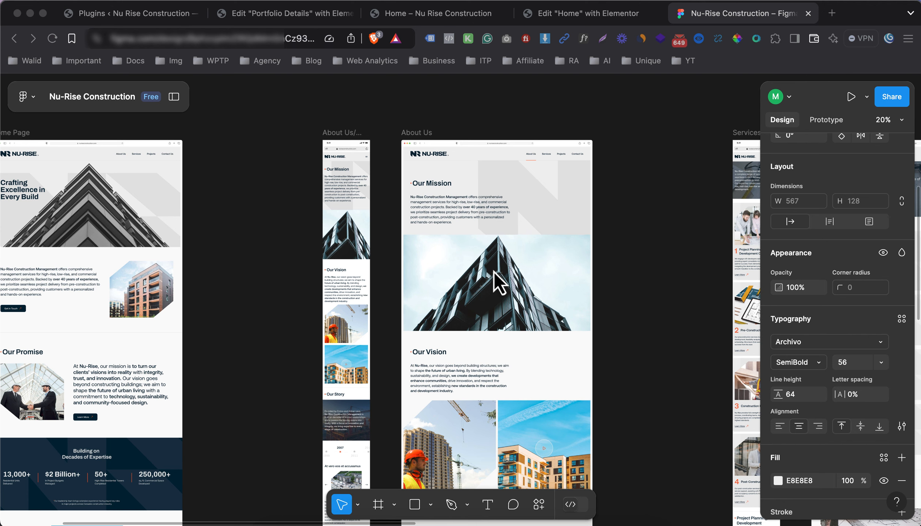
{"action": "scroll", "coordinate": [494, 271], "scroll_direction": "down", "scroll_amount": 3}
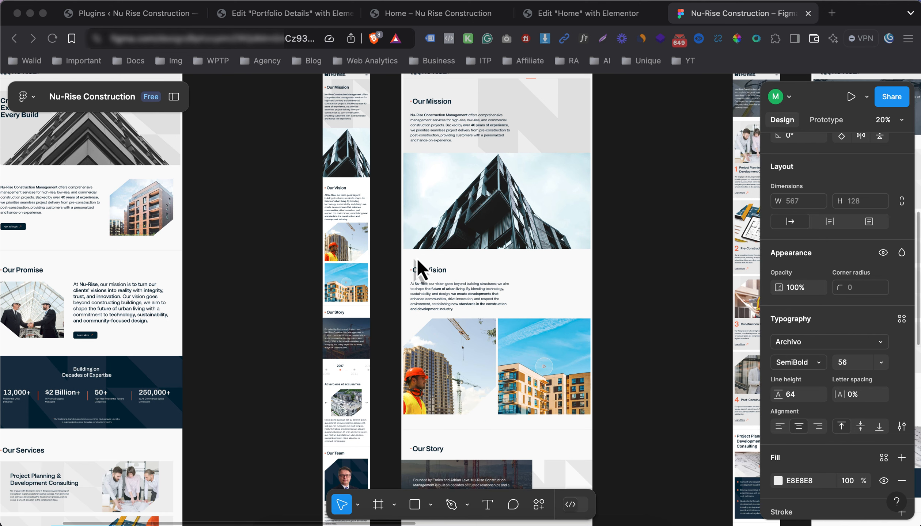
{"action": "scroll", "coordinate": [397, 253], "scroll_direction": "right", "scroll_amount": 5}
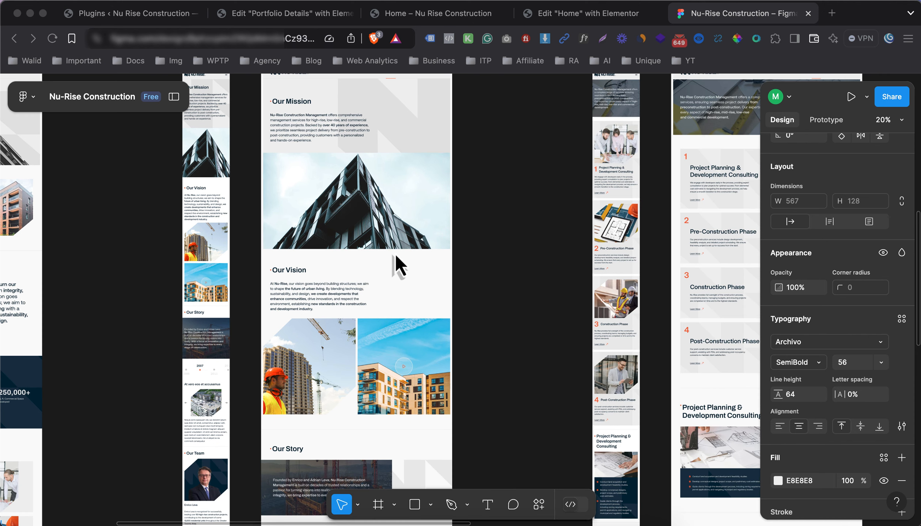
{"action": "scroll", "coordinate": [396, 256], "scroll_direction": "right", "scroll_amount": 1}
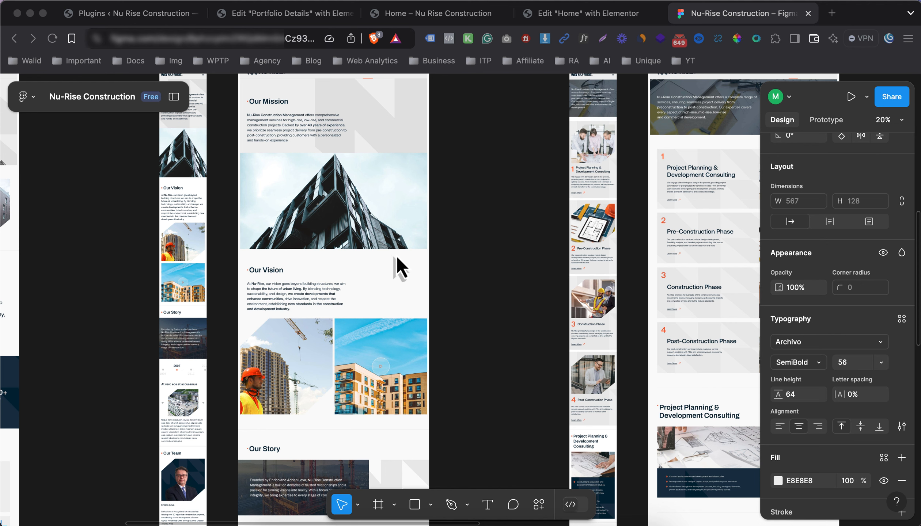